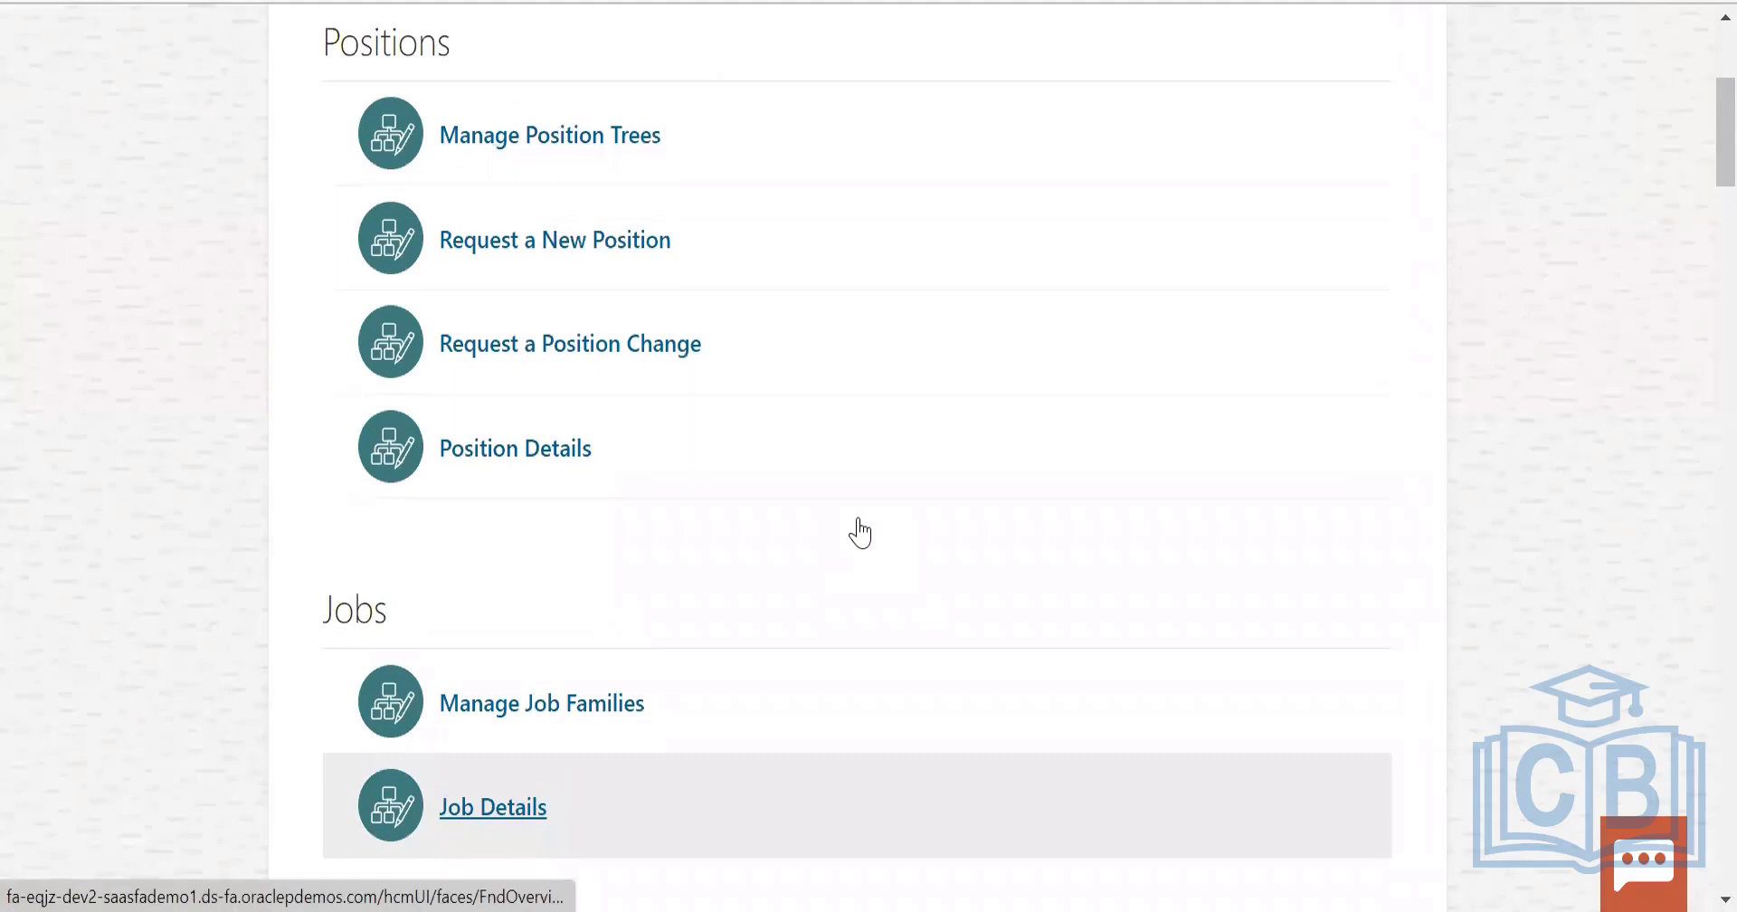
Look through the available workforce structure tasks, from Positions and Jobs down to Other Processes and Locations.
{"action": "scroll", "coordinate": [864, 529], "scroll_direction": "down", "scroll_amount": 12}
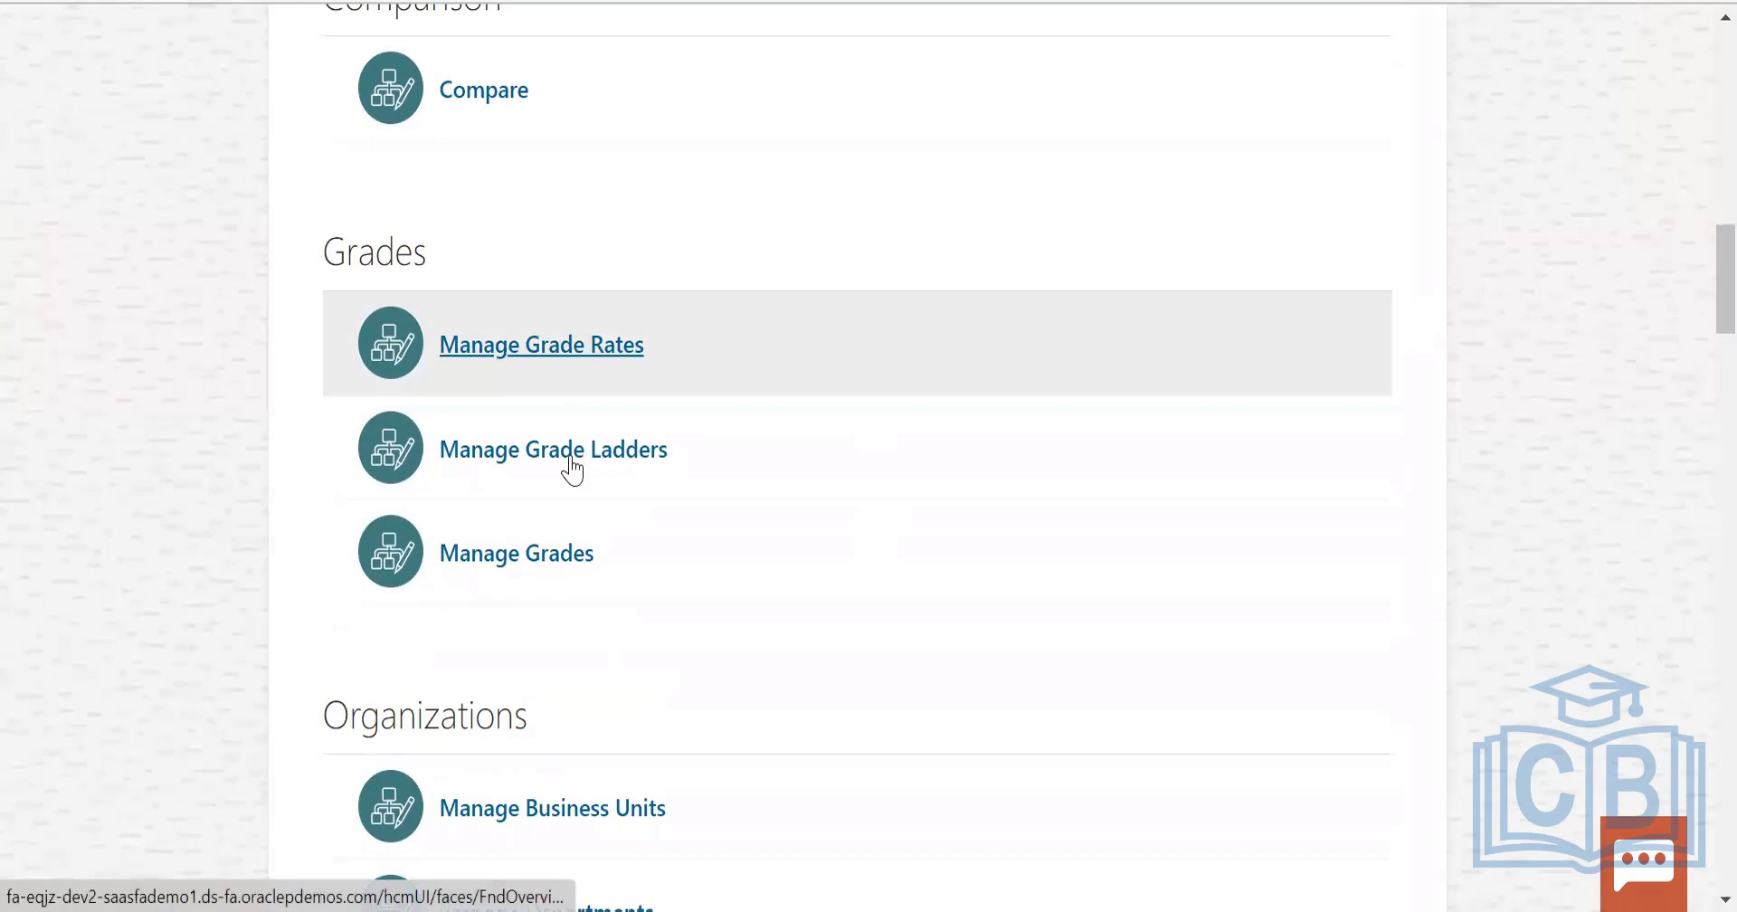
{"action": "scroll", "coordinate": [563, 558], "scroll_direction": "down", "scroll_amount": 3}
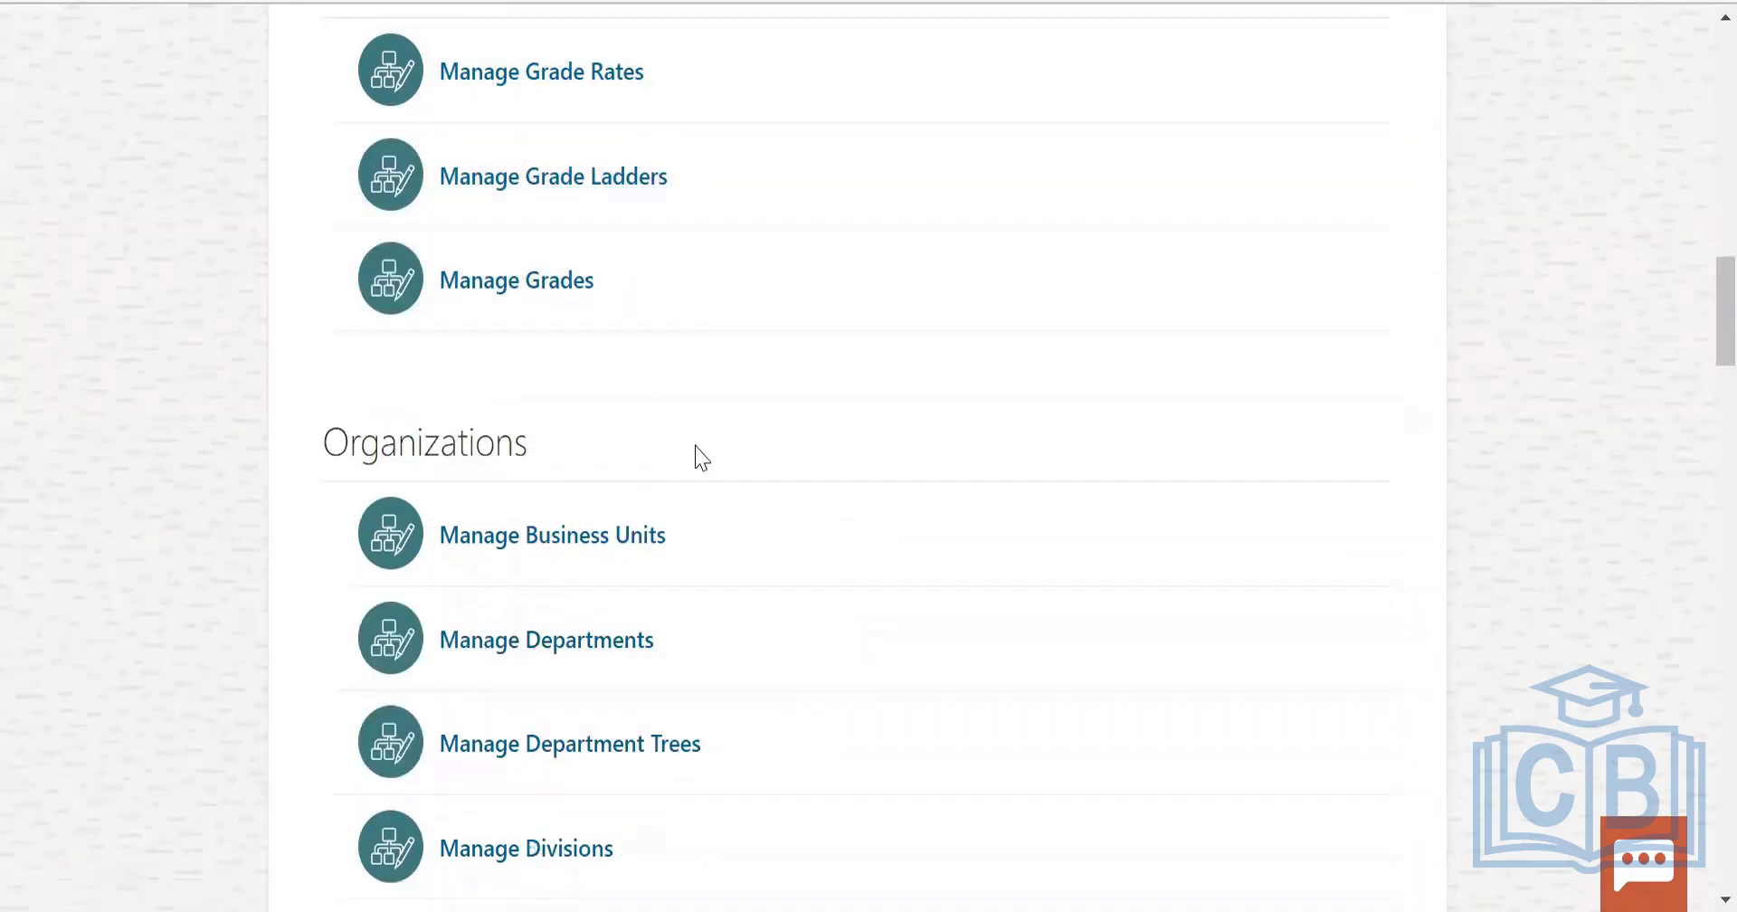
{"action": "scroll", "coordinate": [701, 457], "scroll_direction": "down", "scroll_amount": 4}
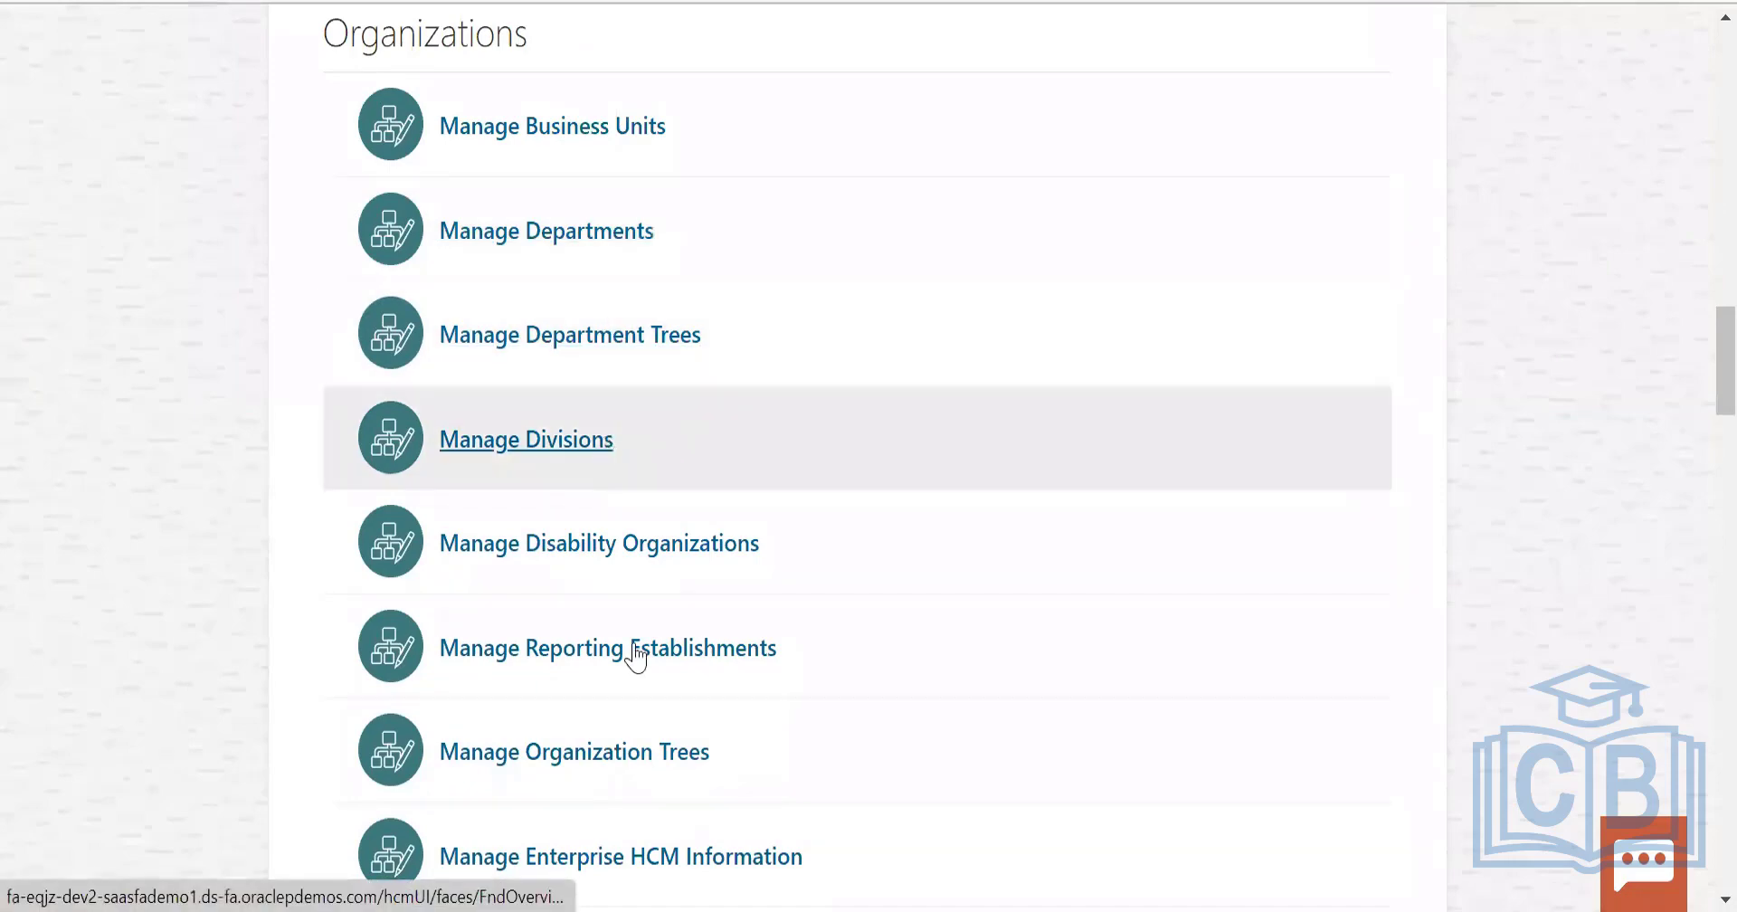
{"action": "scroll", "coordinate": [636, 658], "scroll_direction": "down", "scroll_amount": 9}
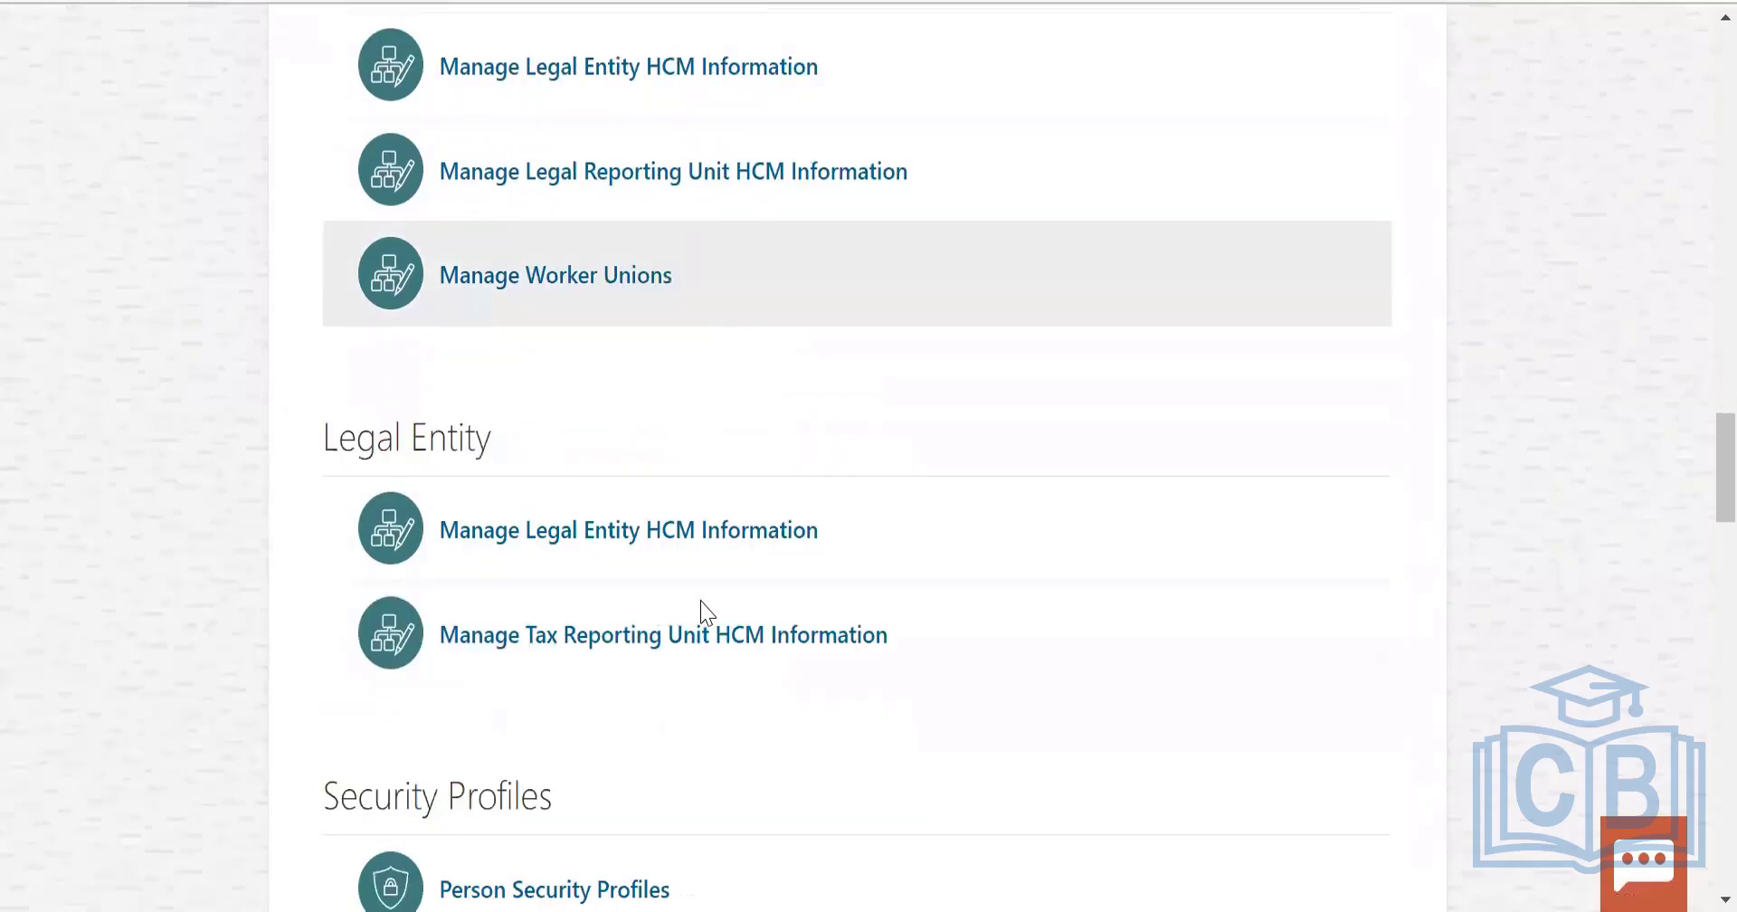
{"action": "scroll", "coordinate": [704, 610], "scroll_direction": "down", "scroll_amount": 4}
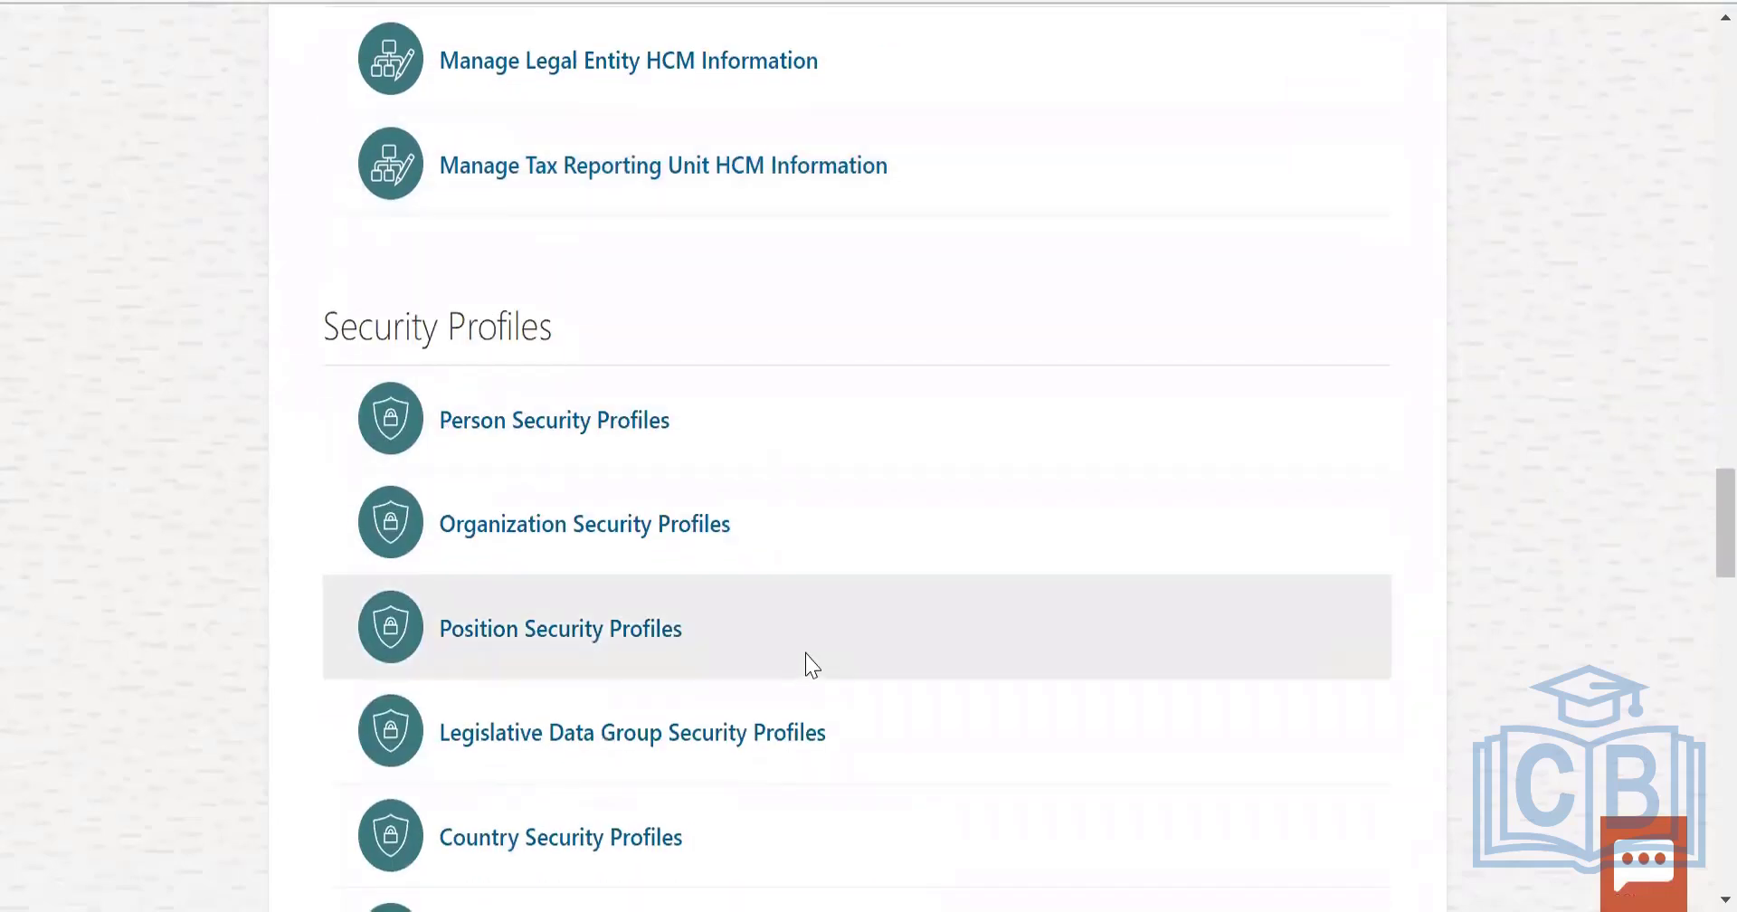
{"action": "scroll", "coordinate": [808, 664], "scroll_direction": "down", "scroll_amount": 2}
{"action": "scroll", "coordinate": [811, 665], "scroll_direction": "down", "scroll_amount": 15}
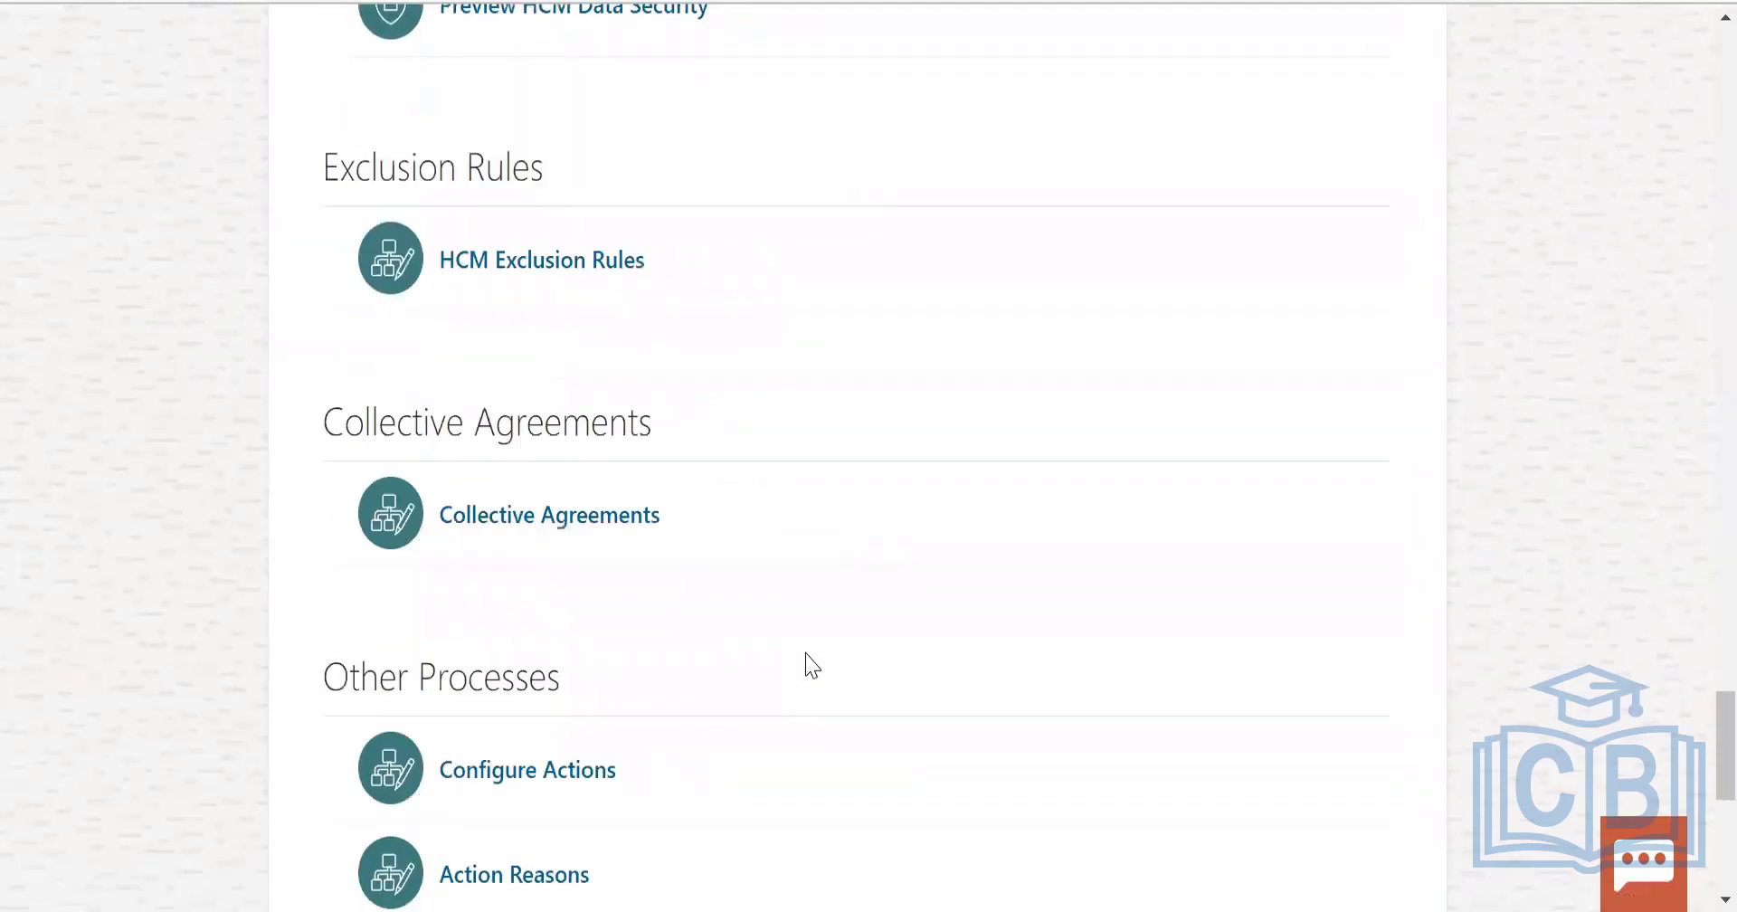
{"action": "scroll", "coordinate": [811, 665], "scroll_direction": "down", "scroll_amount": 7}
{"action": "scroll", "coordinate": [812, 665], "scroll_direction": "up", "scroll_amount": 15}
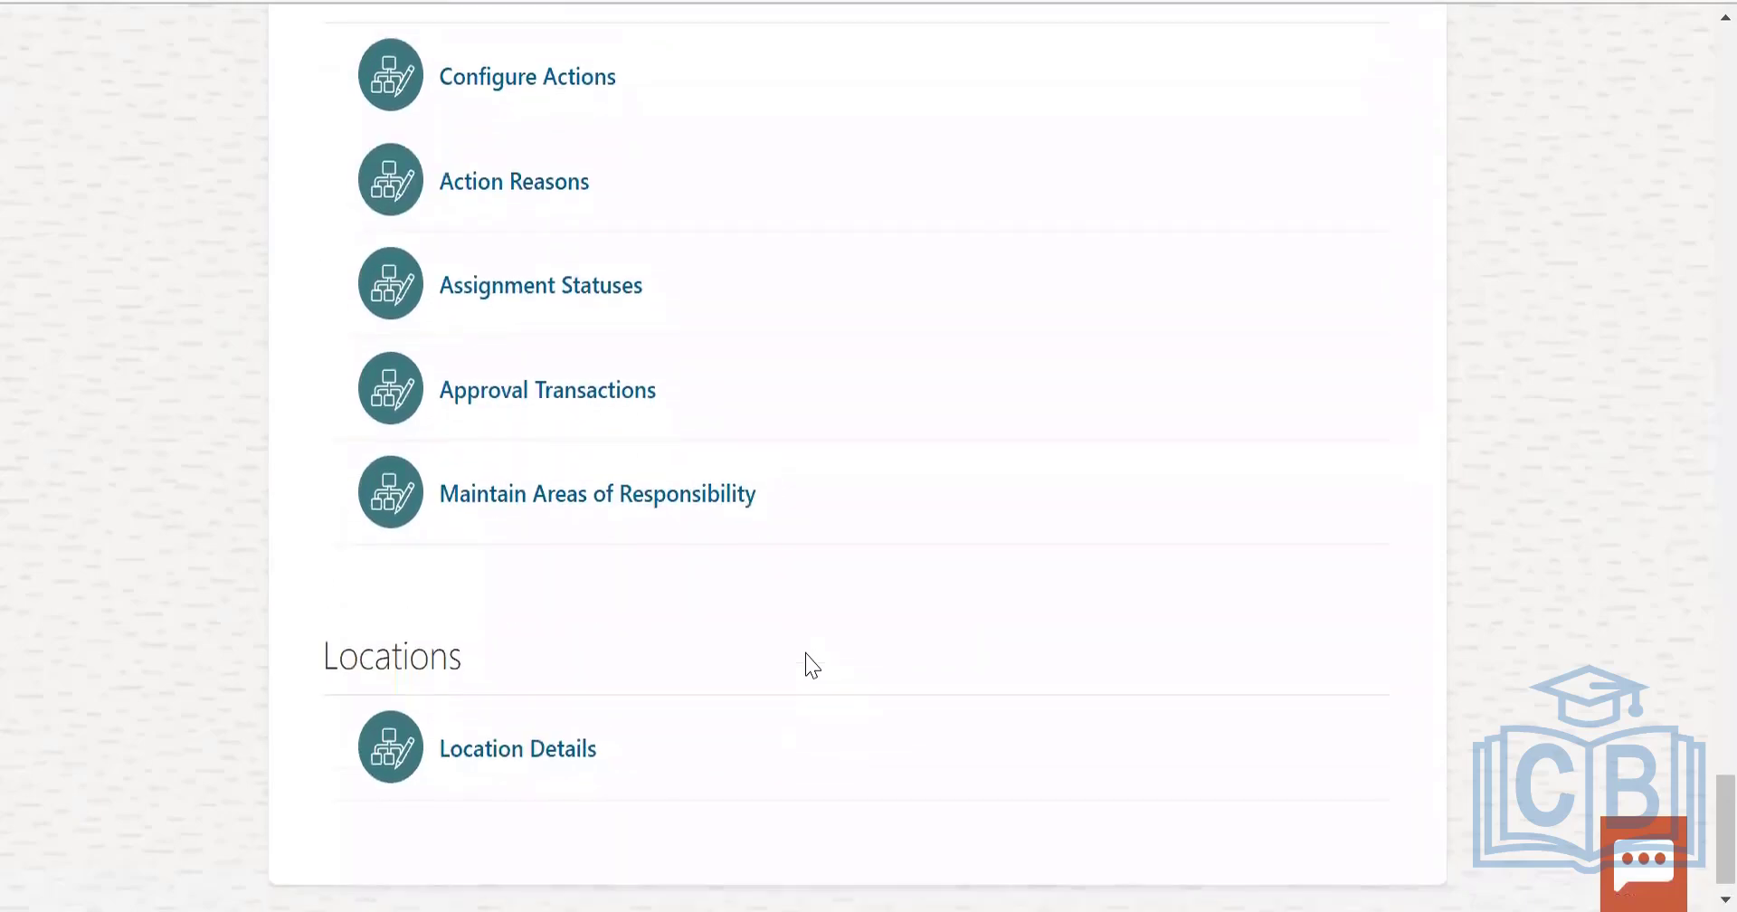
{"action": "scroll", "coordinate": [811, 665], "scroll_direction": "up", "scroll_amount": 15}
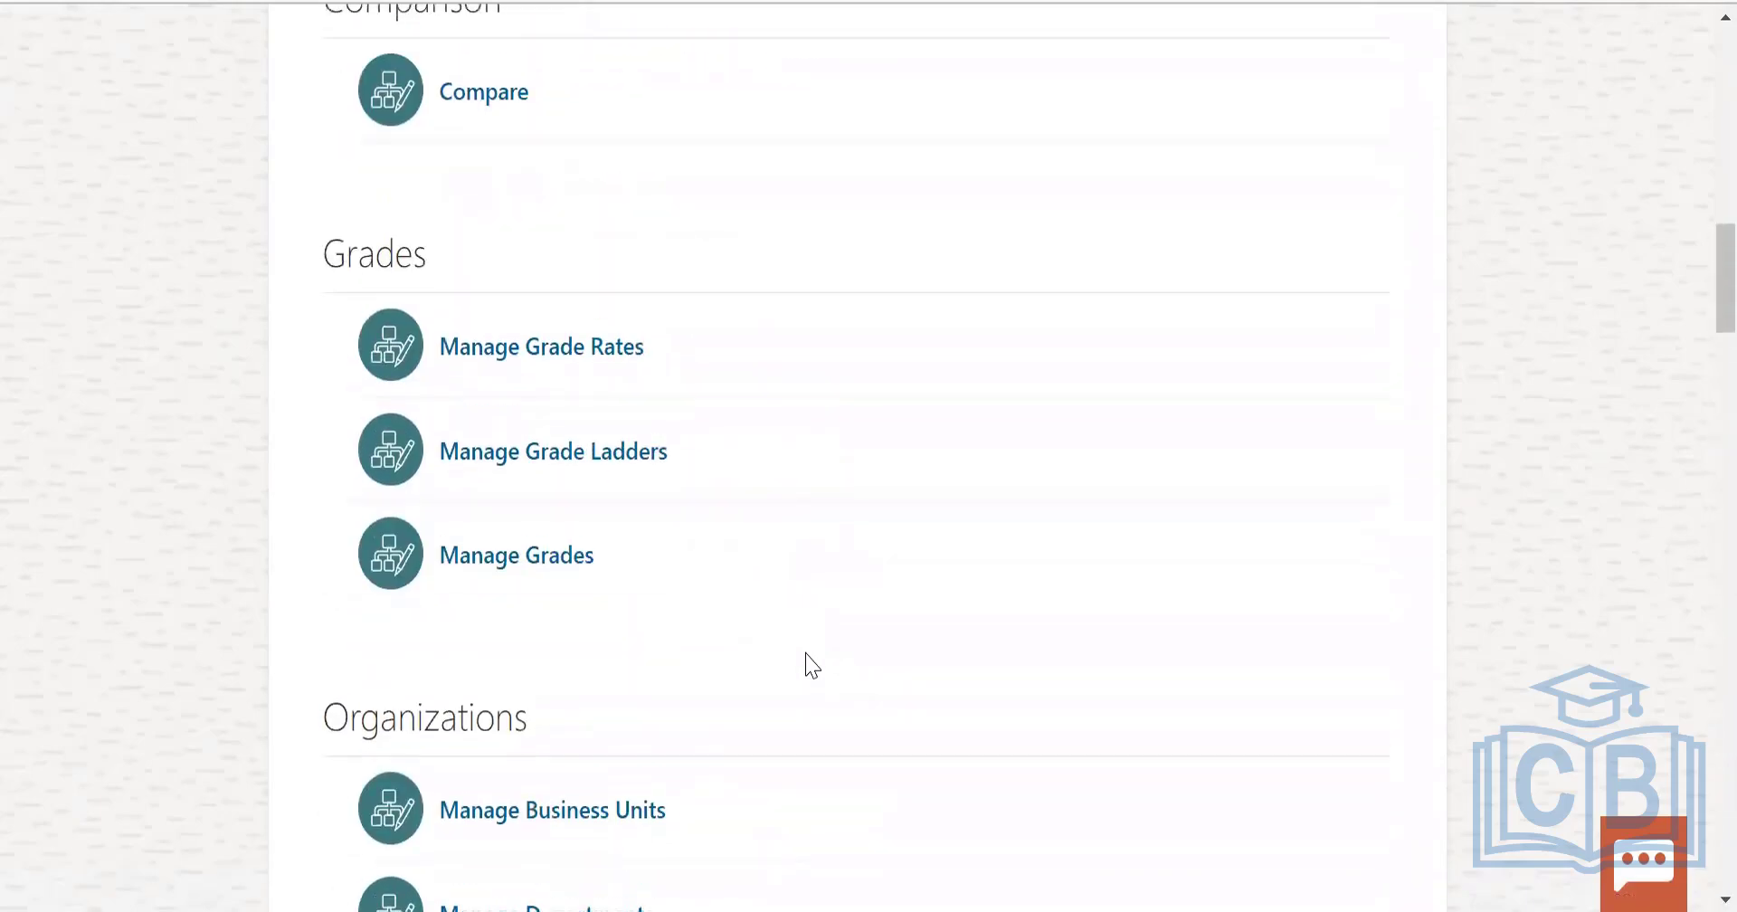
{"action": "scroll", "coordinate": [811, 665], "scroll_direction": "up", "scroll_amount": 6}
{"action": "scroll", "coordinate": [812, 665], "scroll_direction": "up", "scroll_amount": 5}
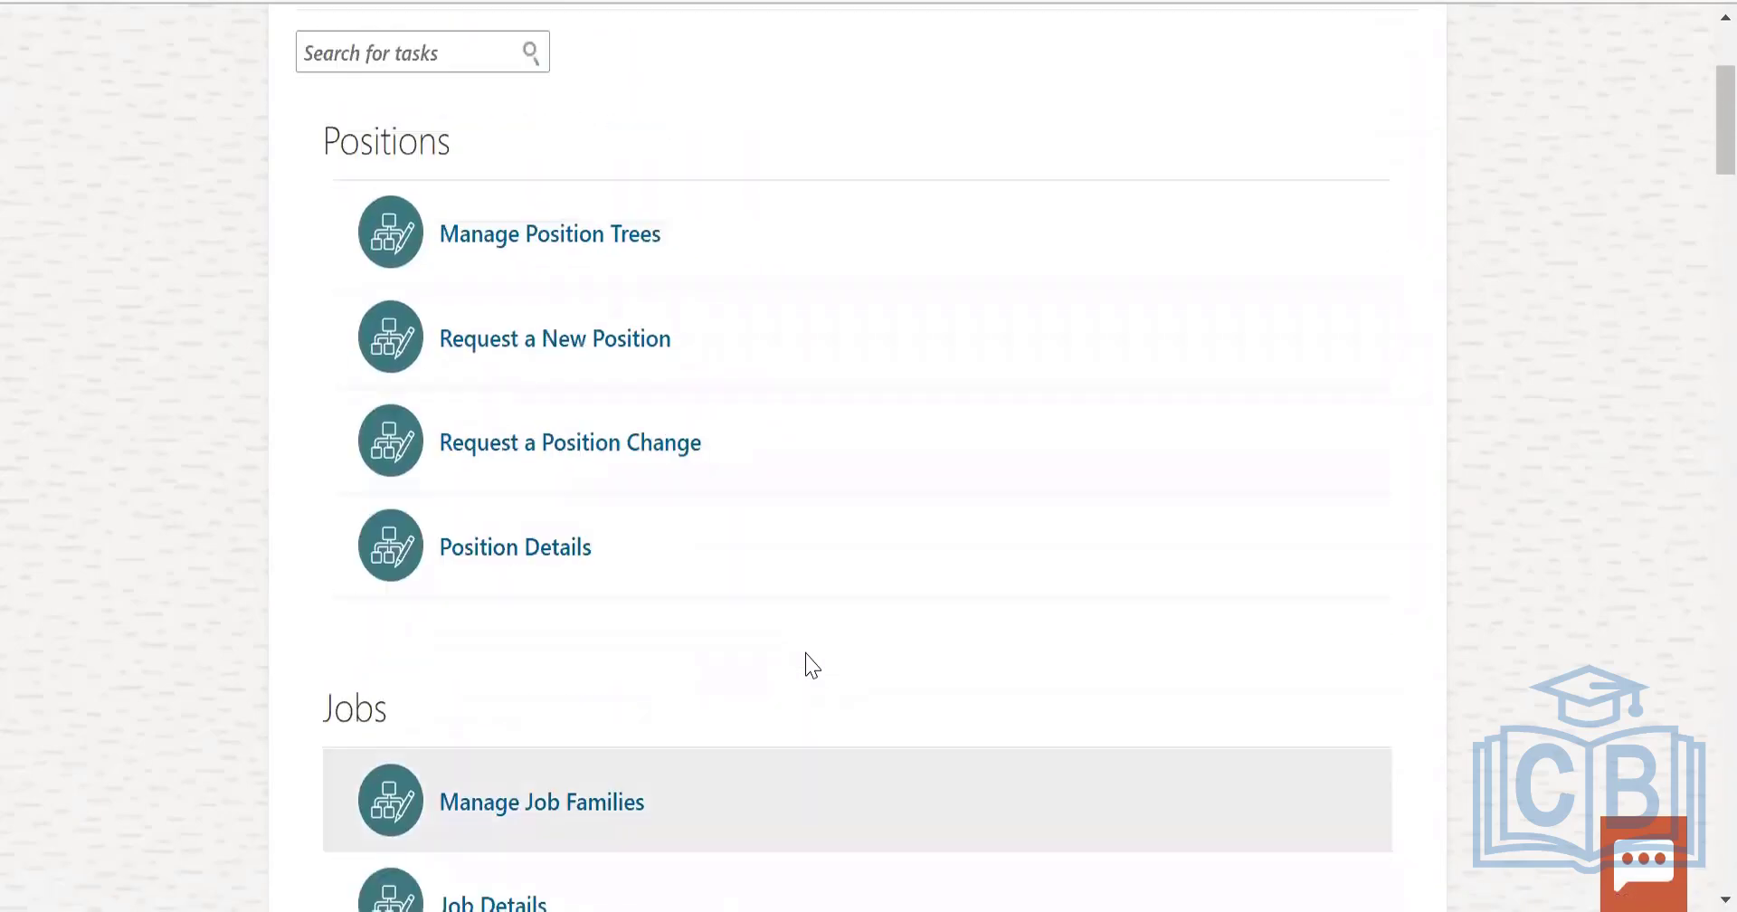
Start creating a new job from Job Details, including the Legislative Info and Additional Info sections.
{"action": "scroll", "coordinate": [811, 664], "scroll_direction": "down", "scroll_amount": 7}
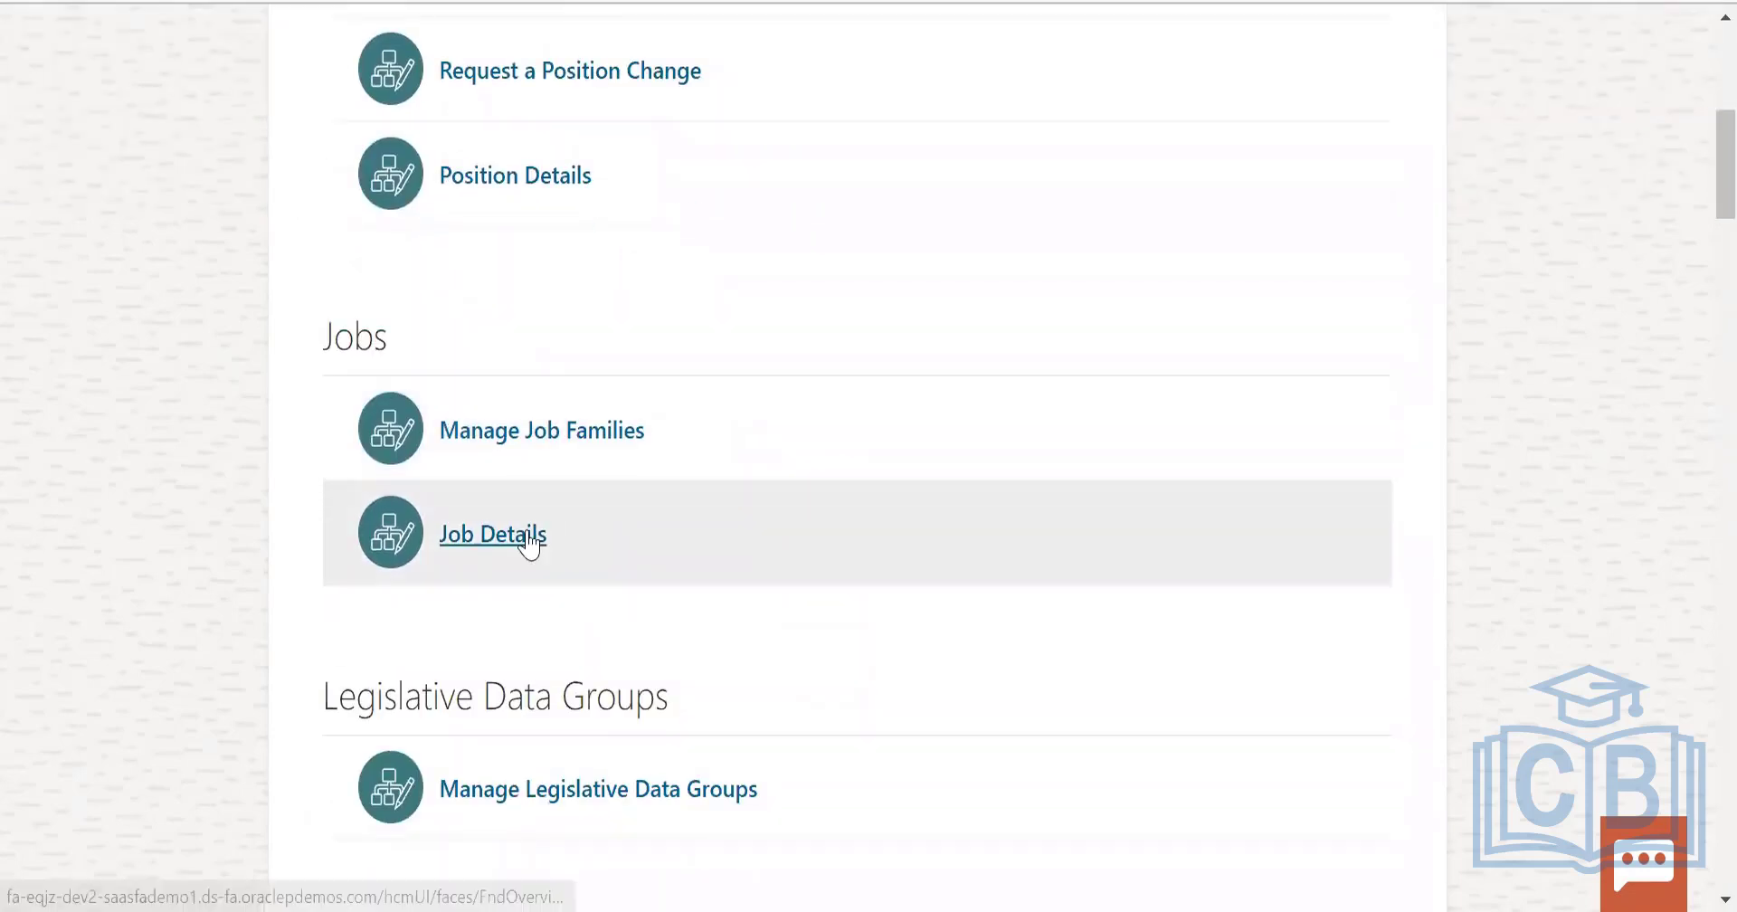
{"action": "left_click", "coordinate": [525, 536]}
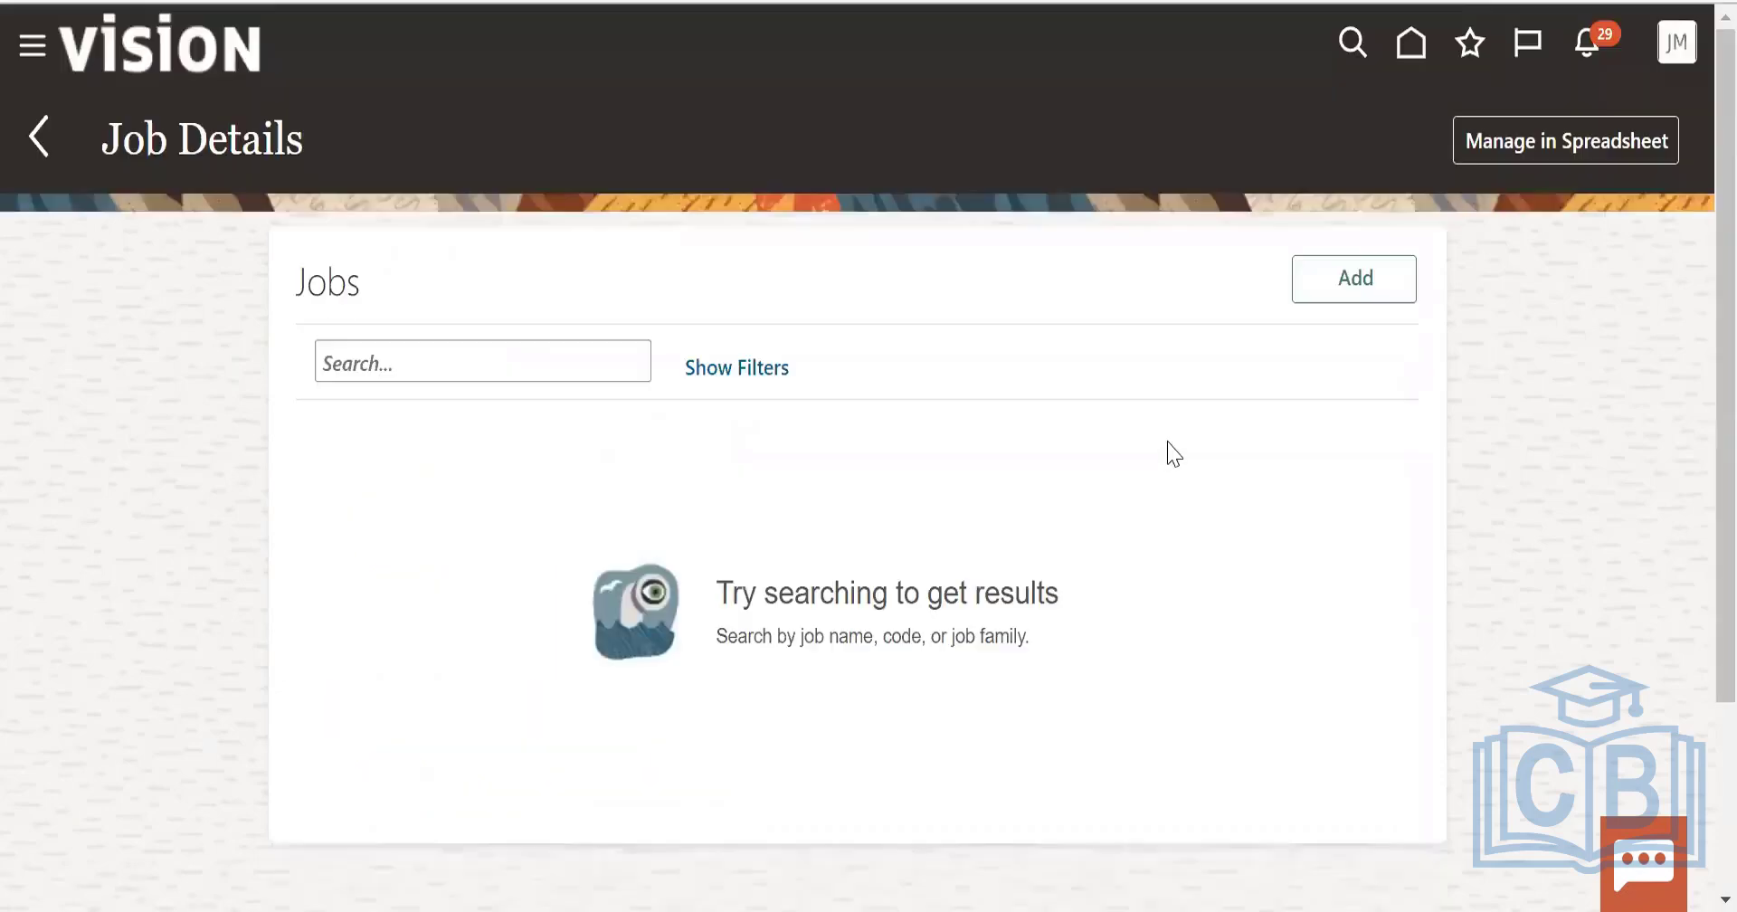
{"action": "left_click", "coordinate": [1354, 288]}
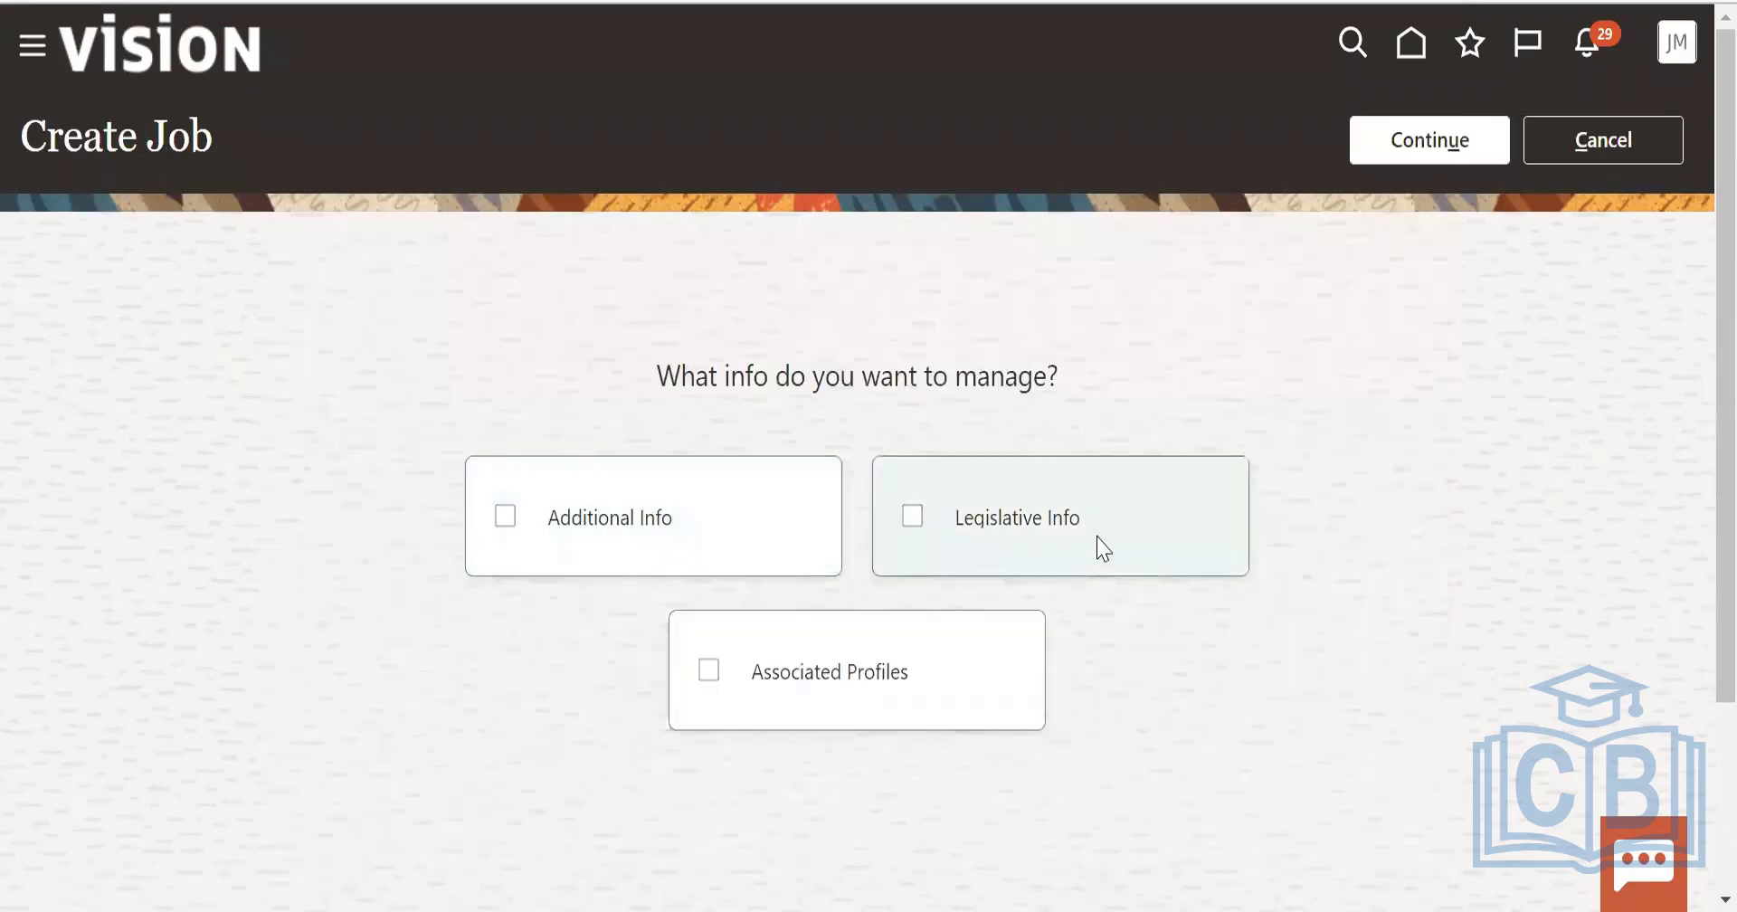
{"action": "left_click", "coordinate": [1098, 545]}
{"action": "left_click", "coordinate": [597, 547]}
{"action": "left_click", "coordinate": [1470, 140]}
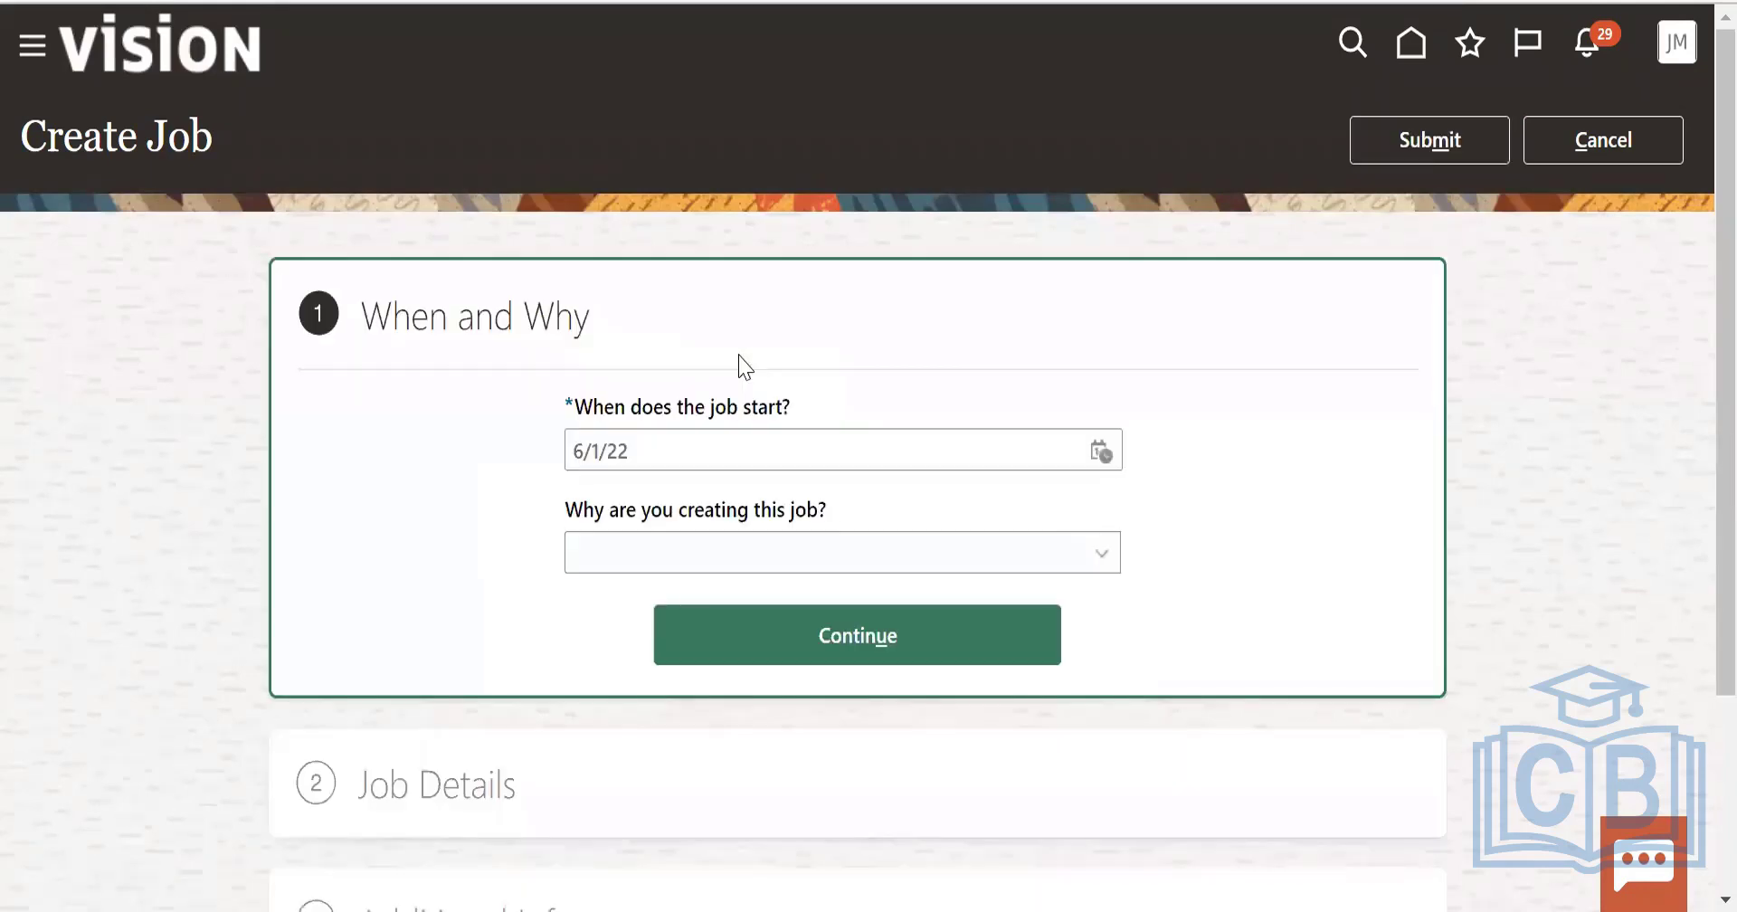
Set the job's start date to 6/1/22 with Reorganization as the reason, and proceed to the job details.
{"action": "left_click", "coordinate": [1100, 451]}
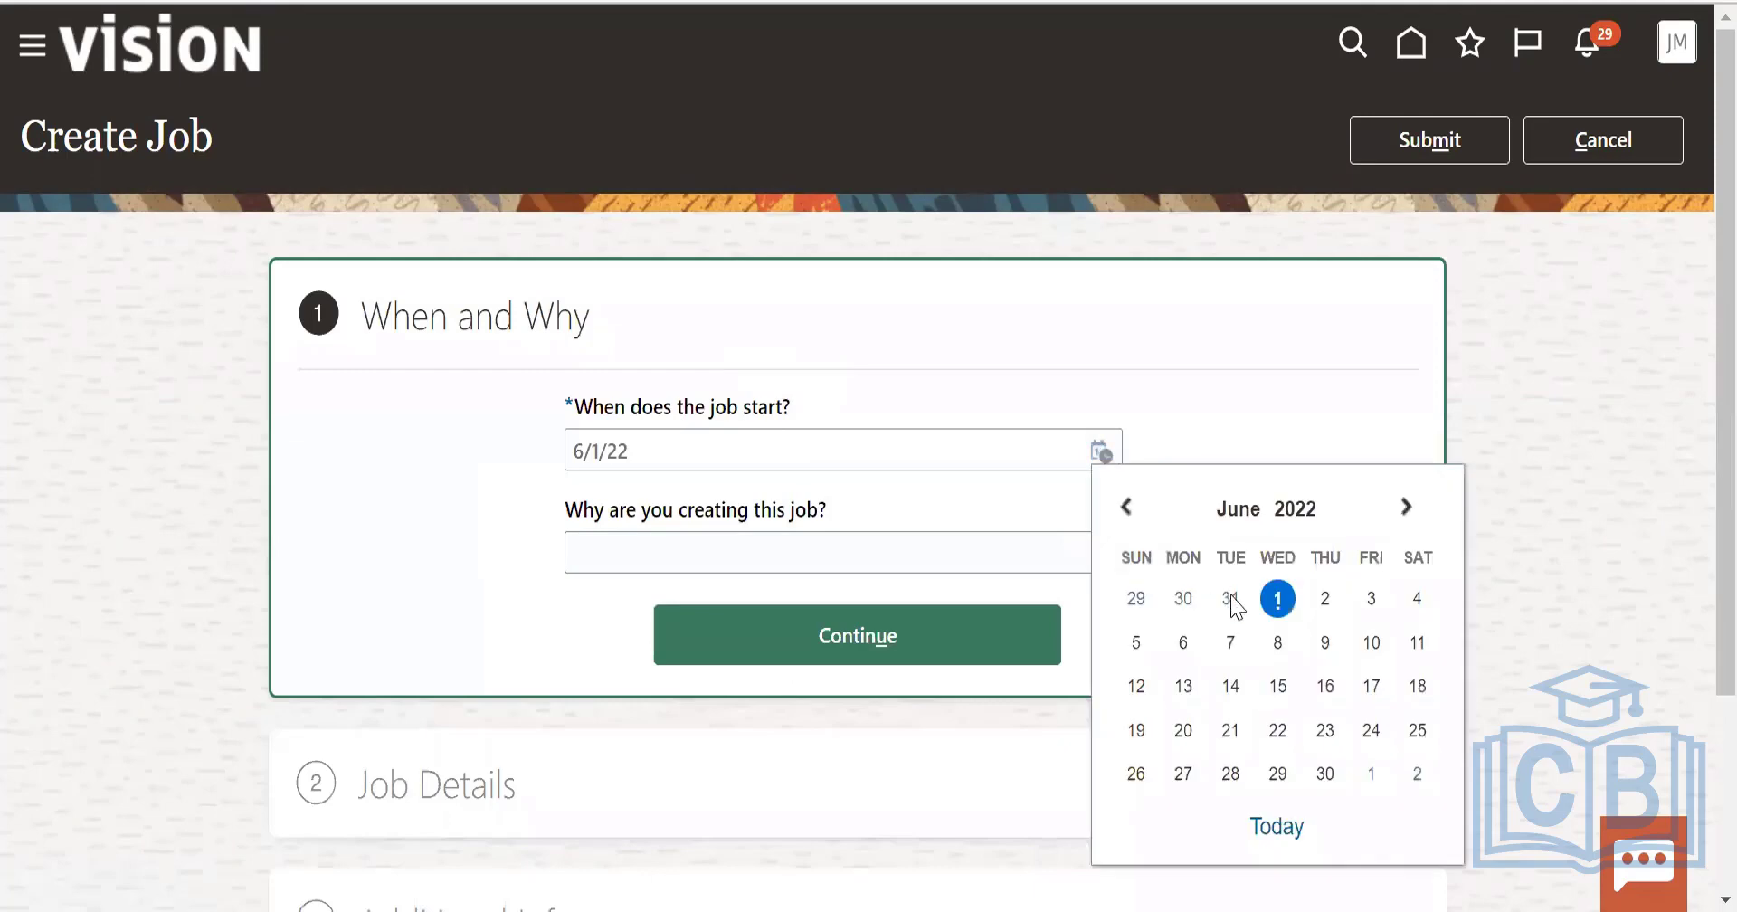
{"action": "left_click", "coordinate": [1277, 597]}
{"action": "left_click", "coordinate": [825, 561]}
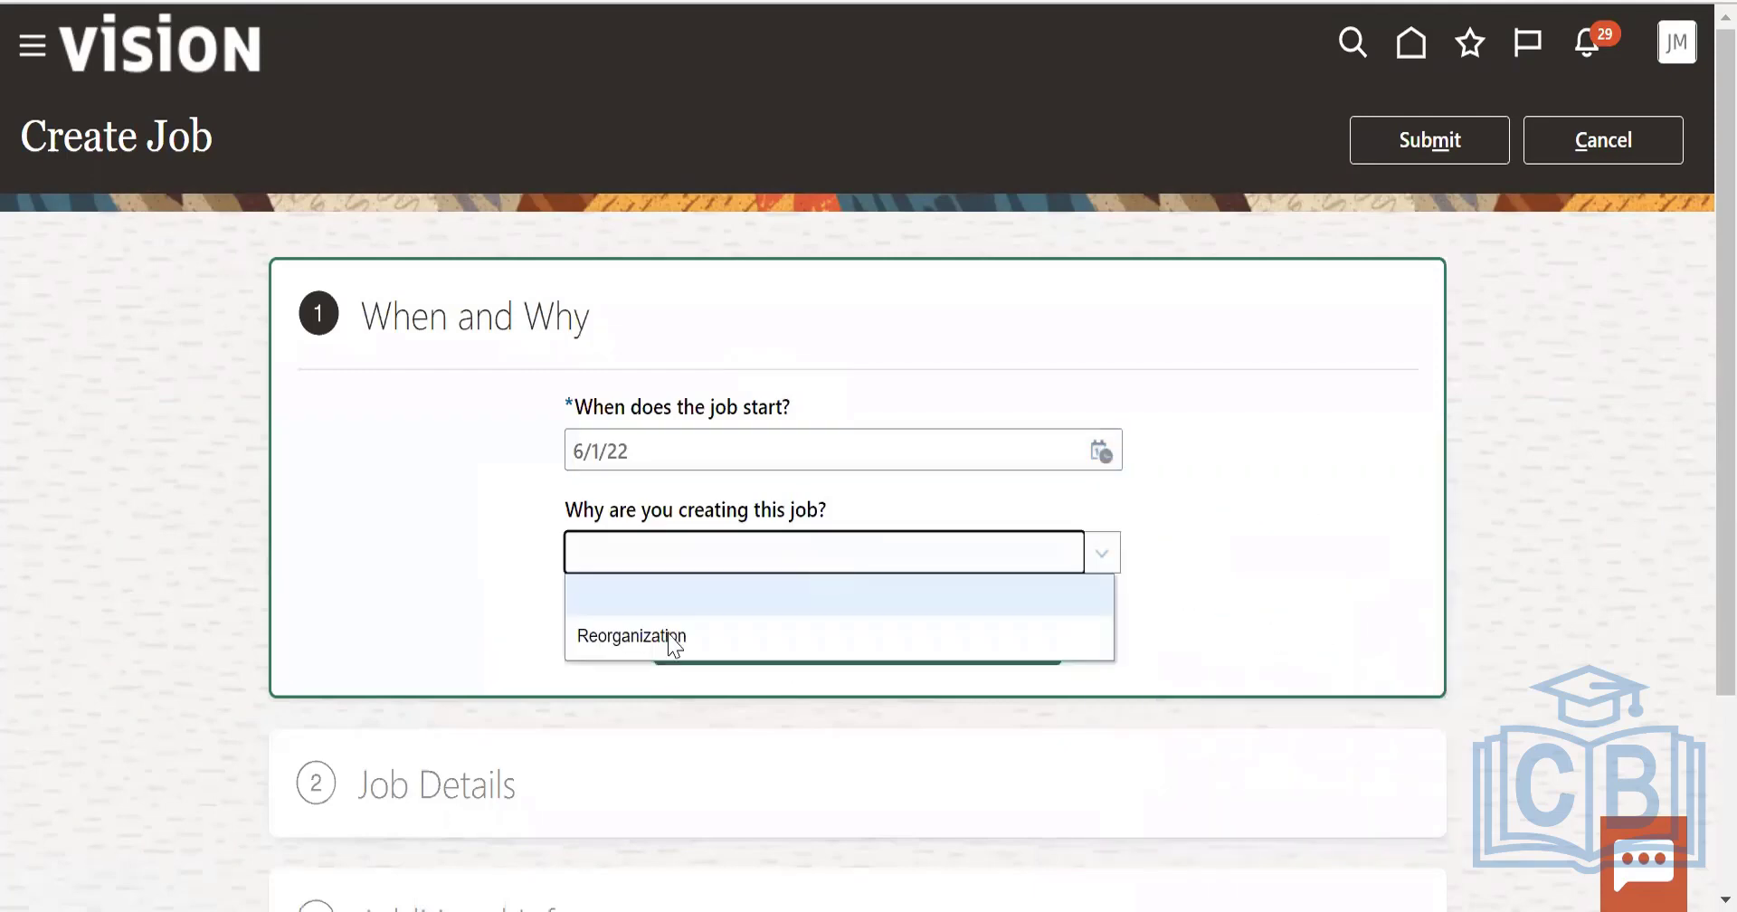
{"action": "left_click", "coordinate": [671, 633]}
{"action": "left_click", "coordinate": [836, 645]}
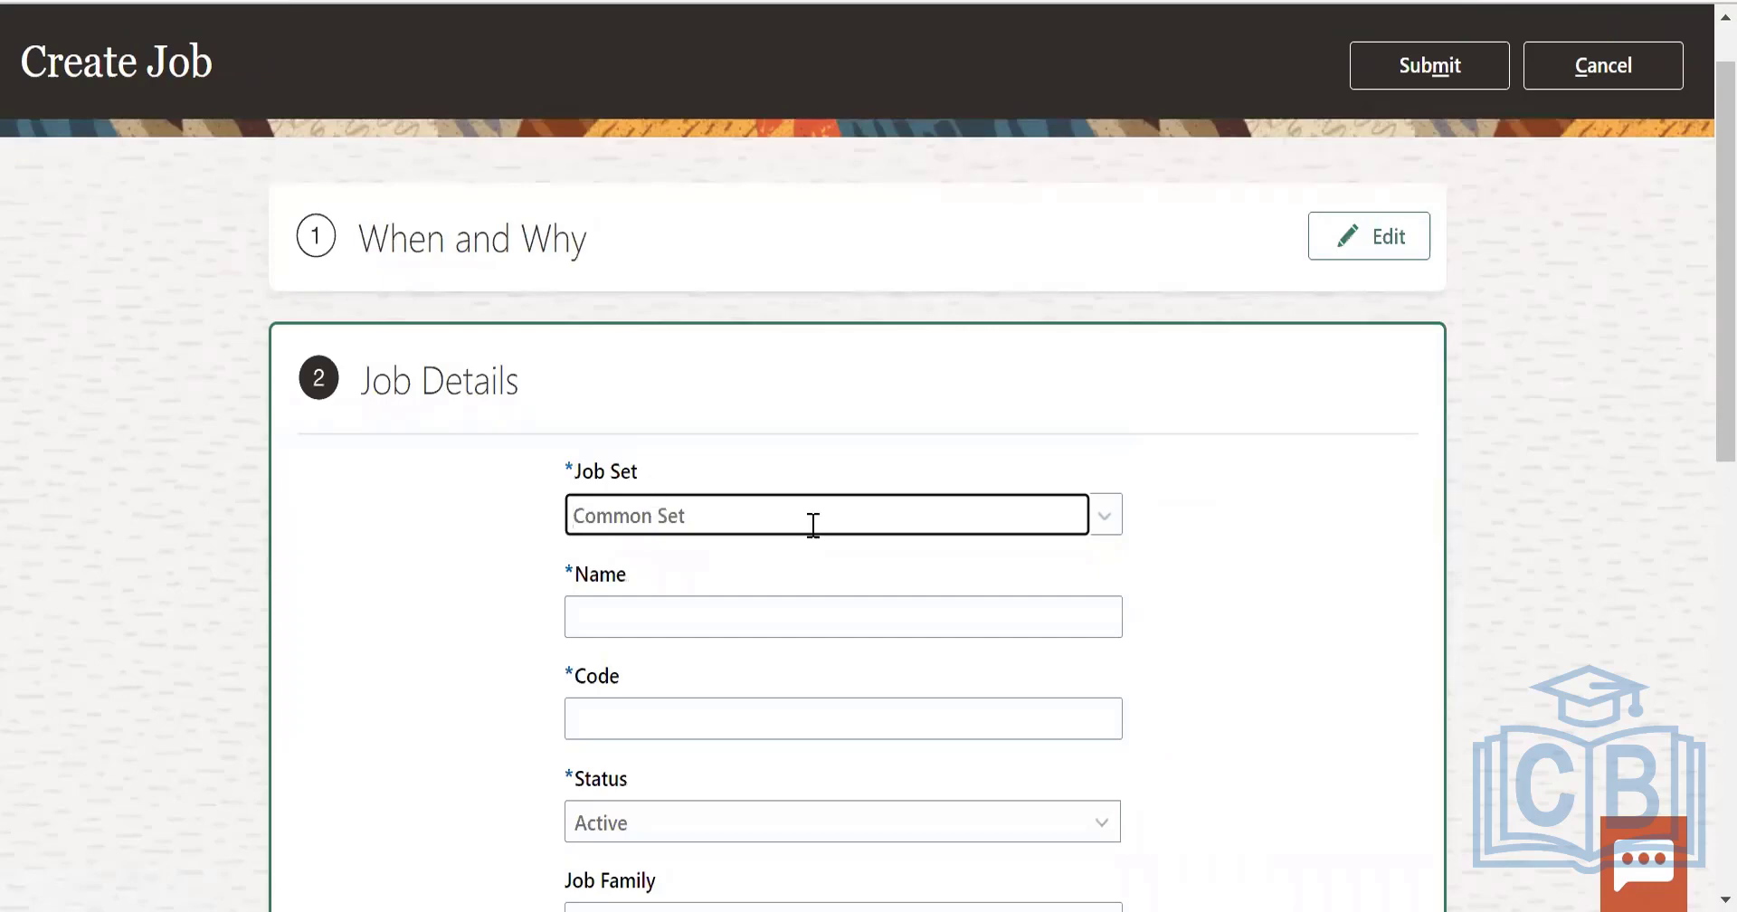
Name the job Manager_01 and give it the code 001.
{"action": "left_click", "coordinate": [1101, 326]}
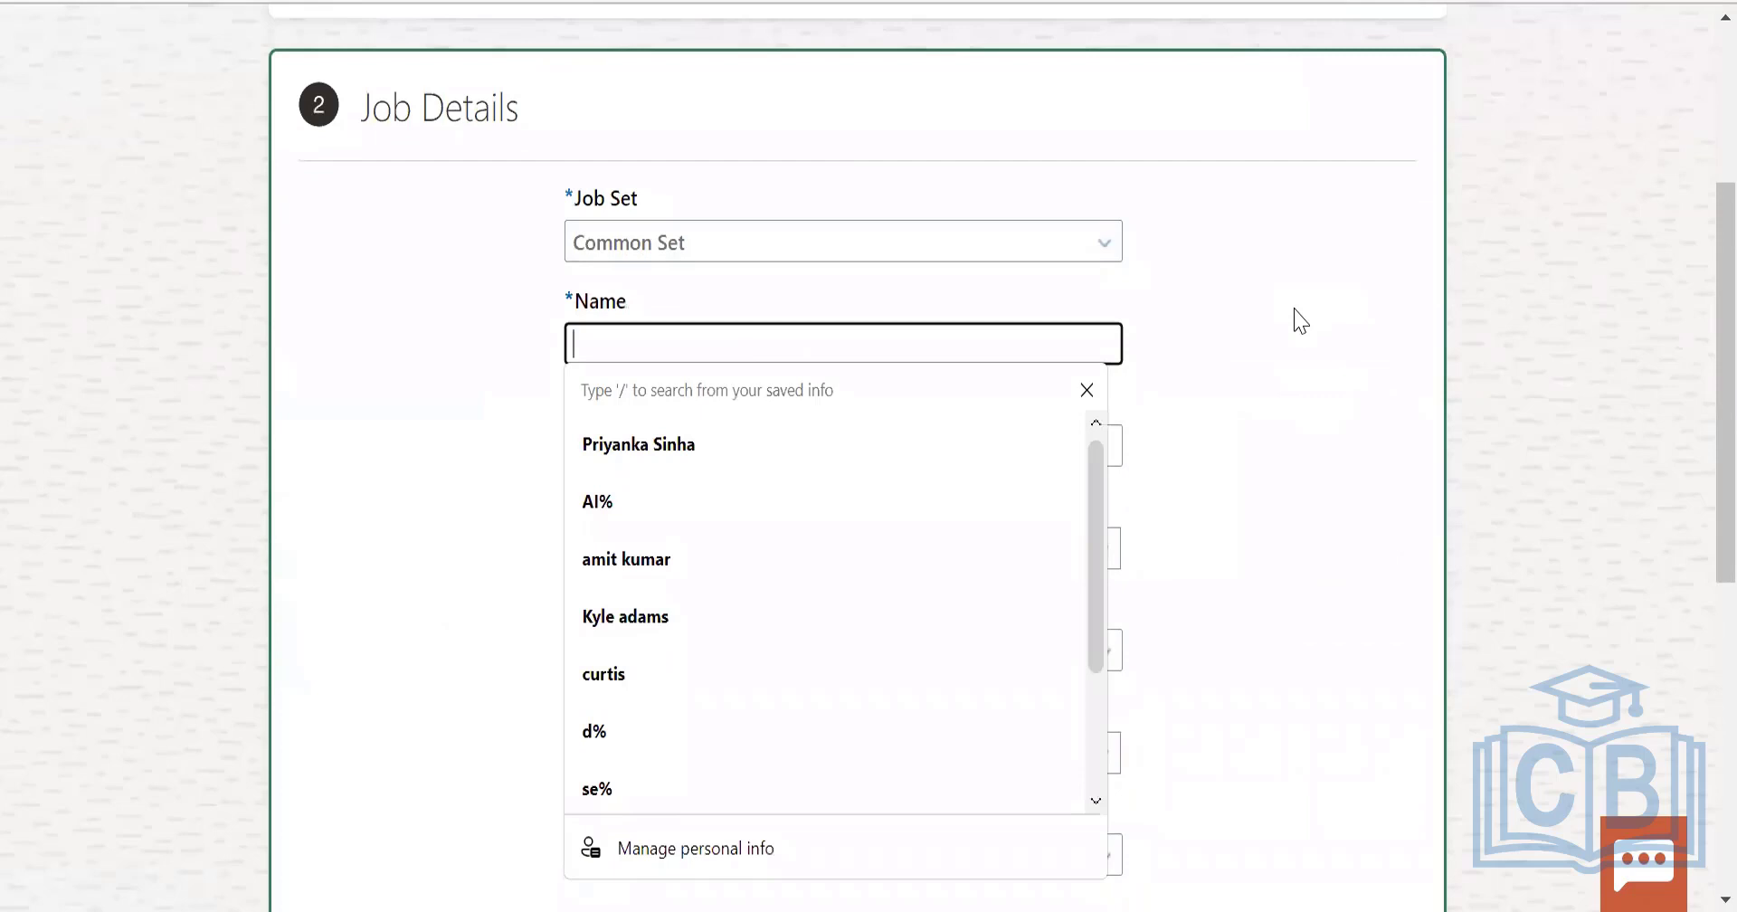
{"action": "type", "text": "Priy"}
{"action": "key", "text": "BackSpace"}
{"action": "key", "text": "BackSpace"}
{"action": "key", "text": "BackSpace"}
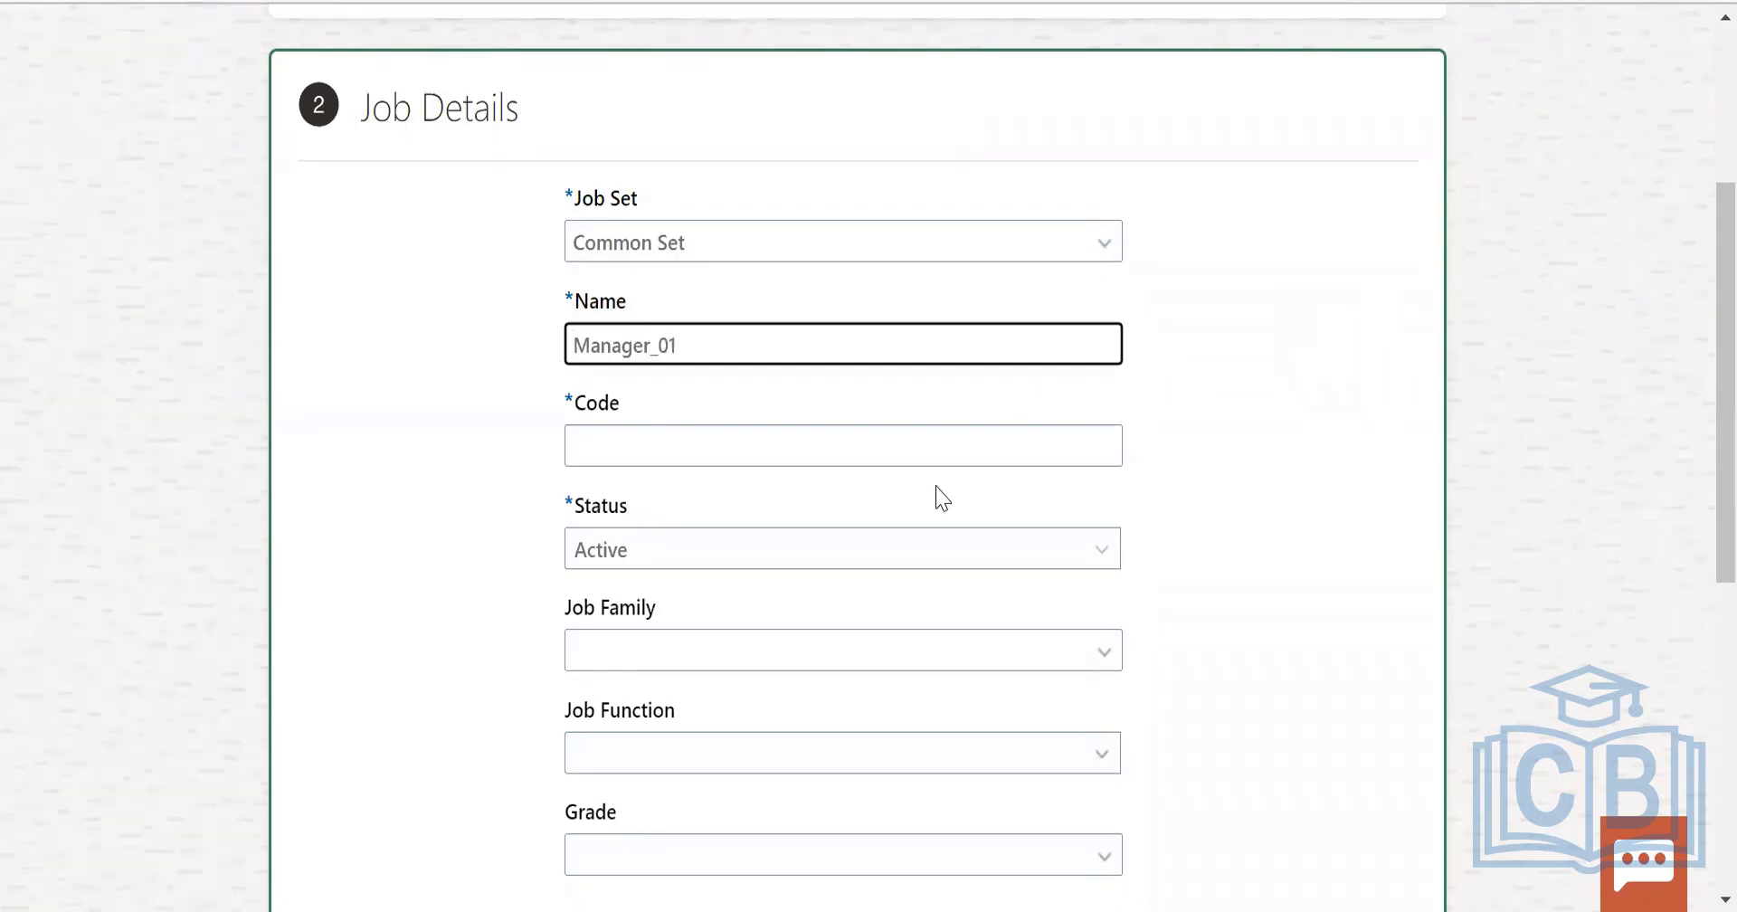
{"action": "left_click", "coordinate": [944, 448]}
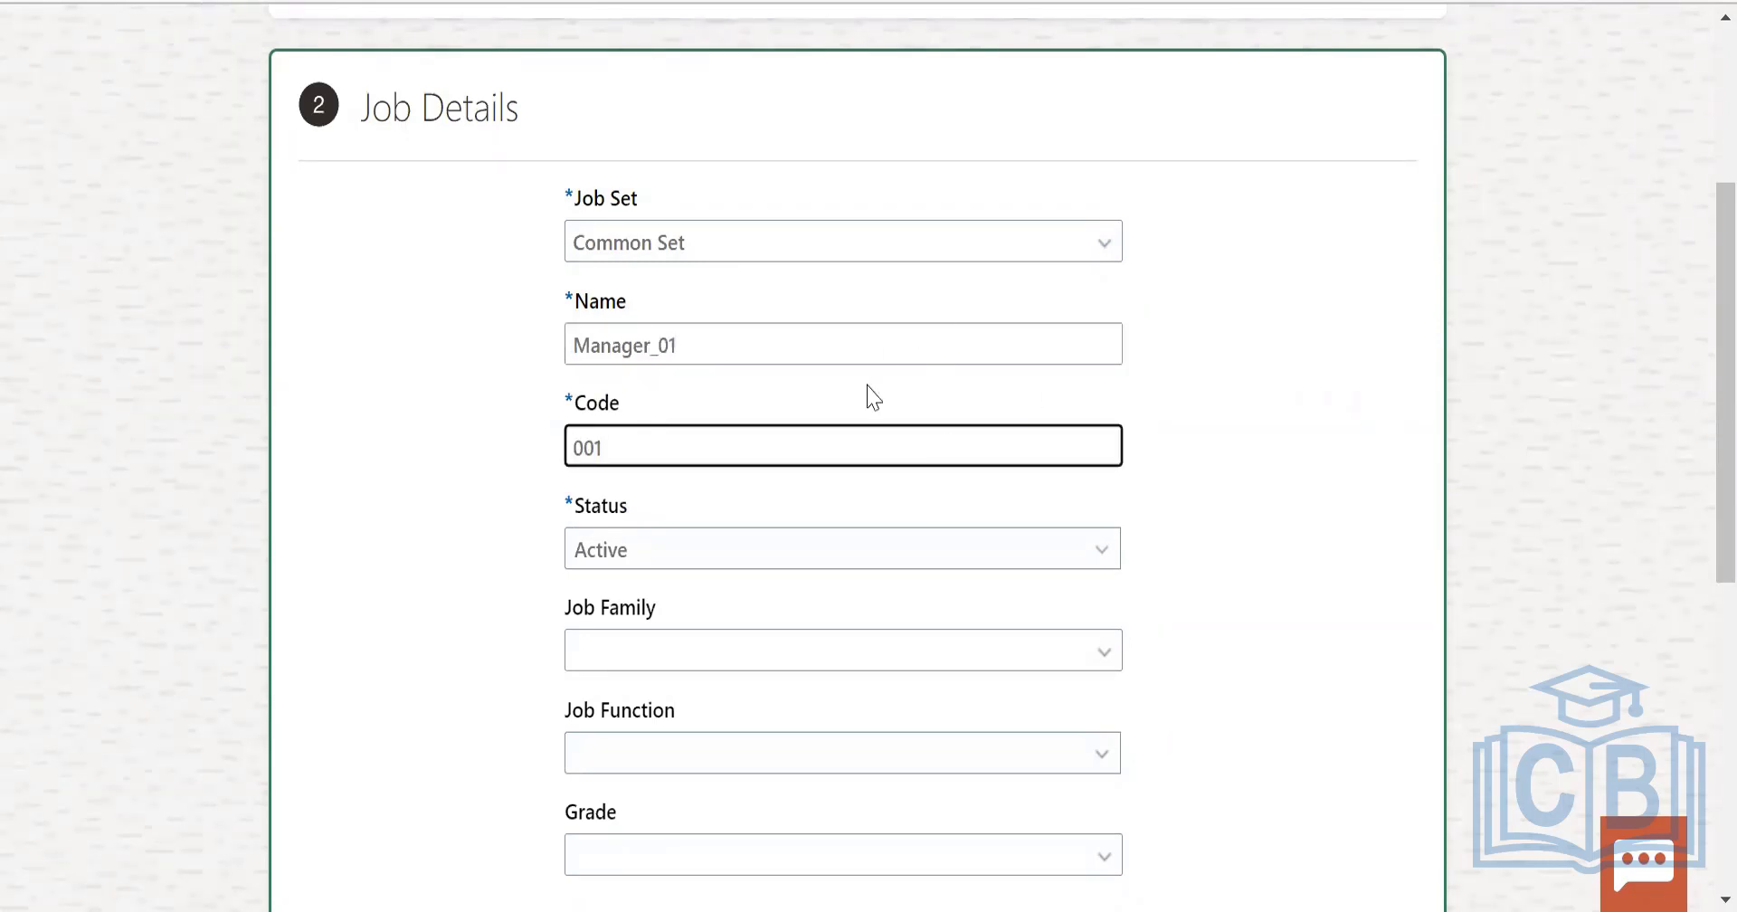
Set both the job family and the job function to Administrative.
{"action": "left_click", "coordinate": [683, 668]}
{"action": "left_click", "coordinate": [685, 666]}
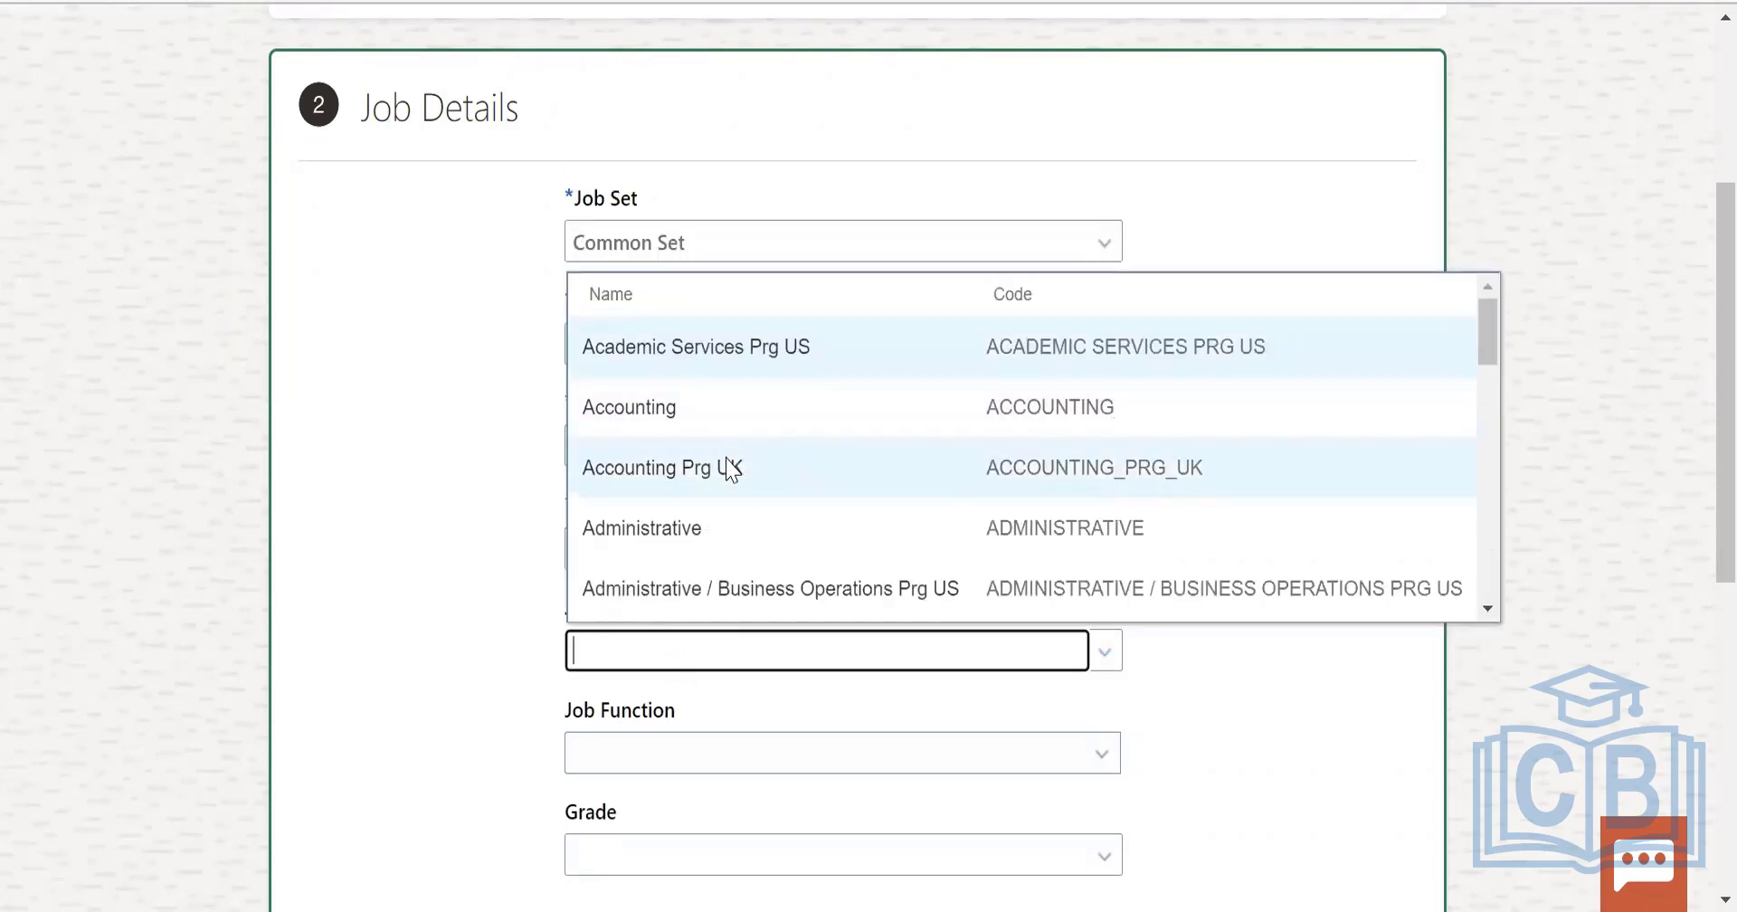
{"action": "left_click", "coordinate": [717, 532]}
{"action": "scroll", "coordinate": [756, 790], "scroll_direction": "down", "scroll_amount": 2}
{"action": "left_click", "coordinate": [1092, 624]}
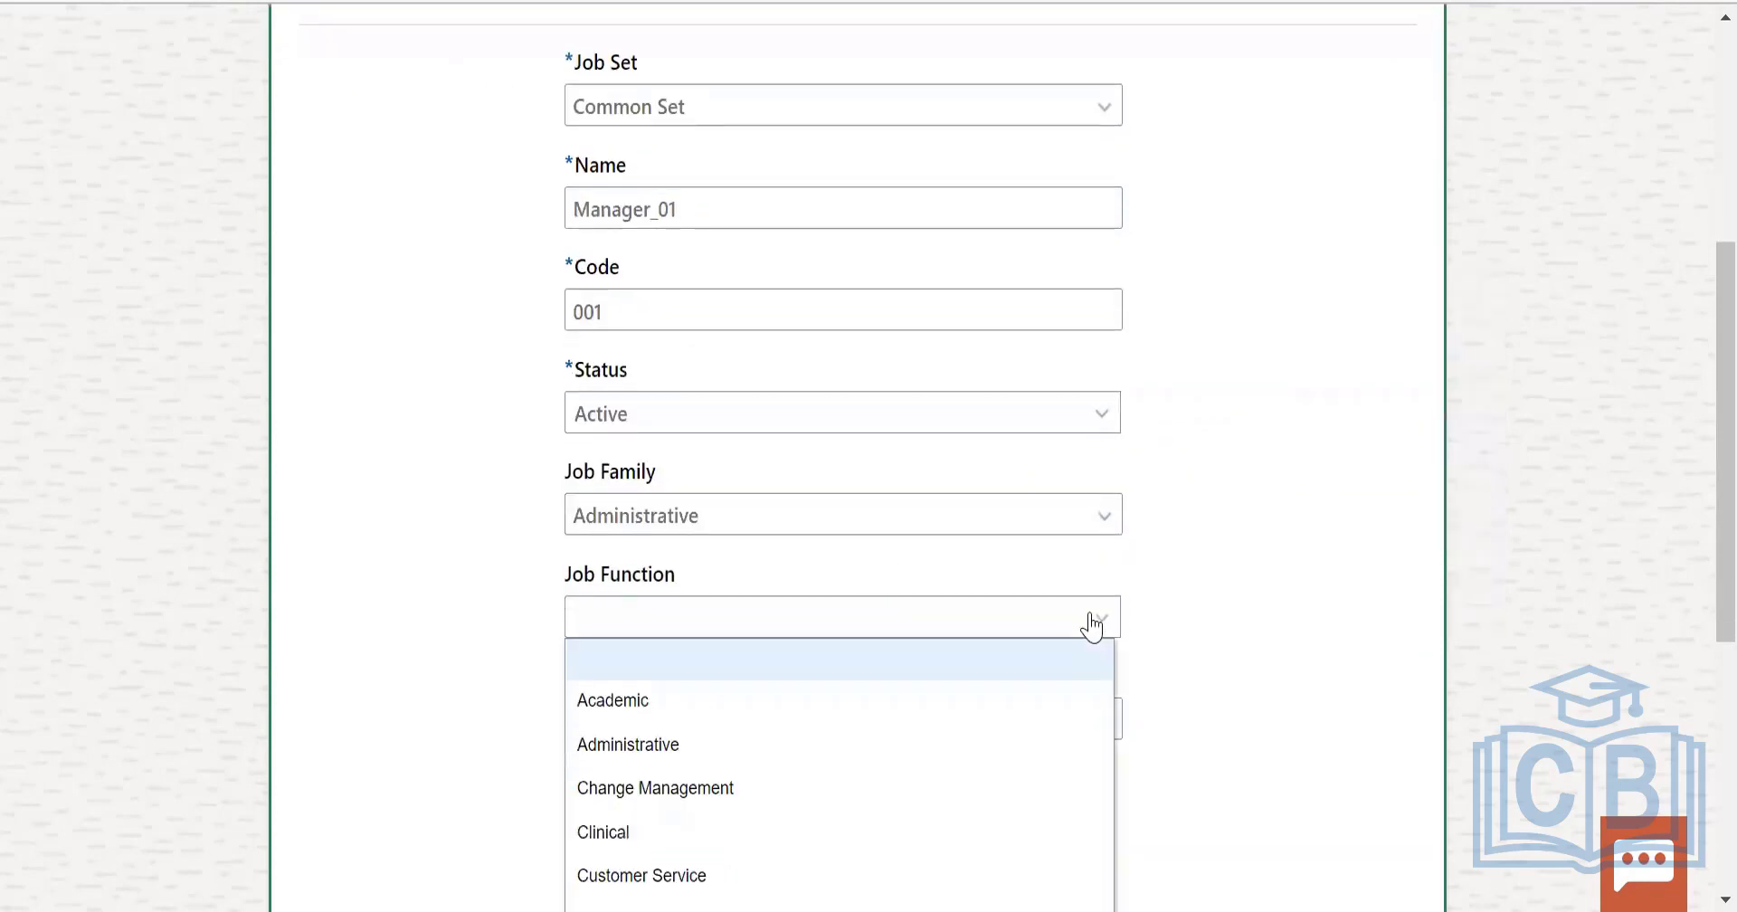
{"action": "left_click", "coordinate": [678, 744]}
Assign the grade US_Grades to the job and proceed to the Additional Info section.
{"action": "left_click", "coordinate": [835, 731]}
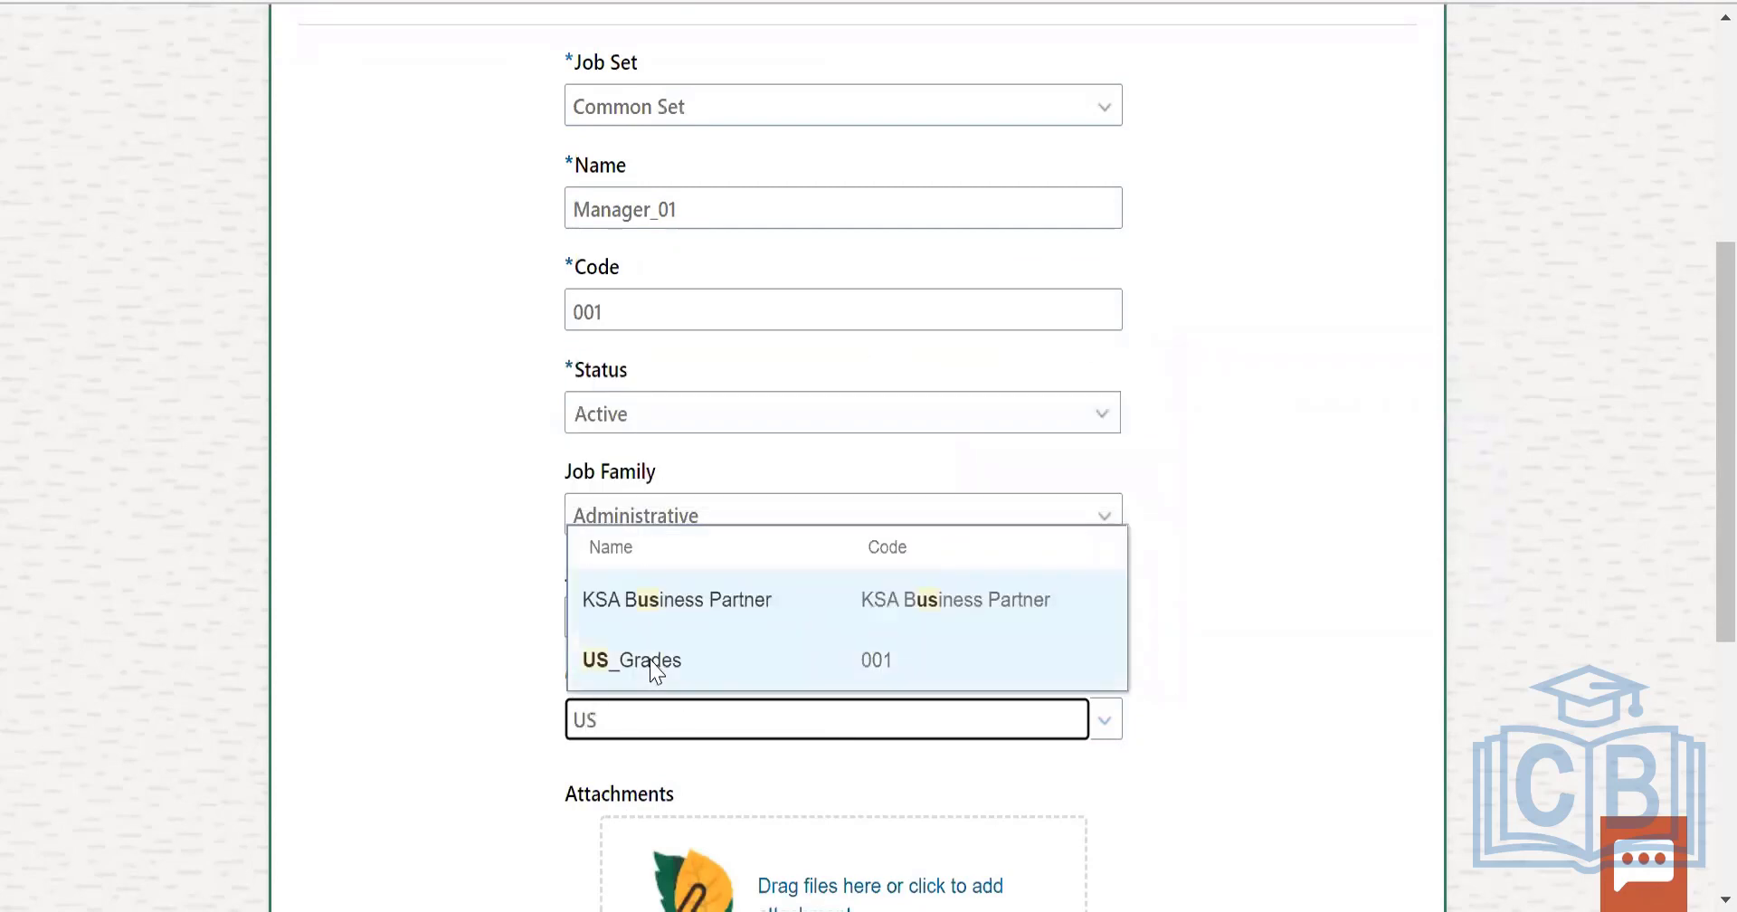
{"action": "left_click", "coordinate": [697, 657]}
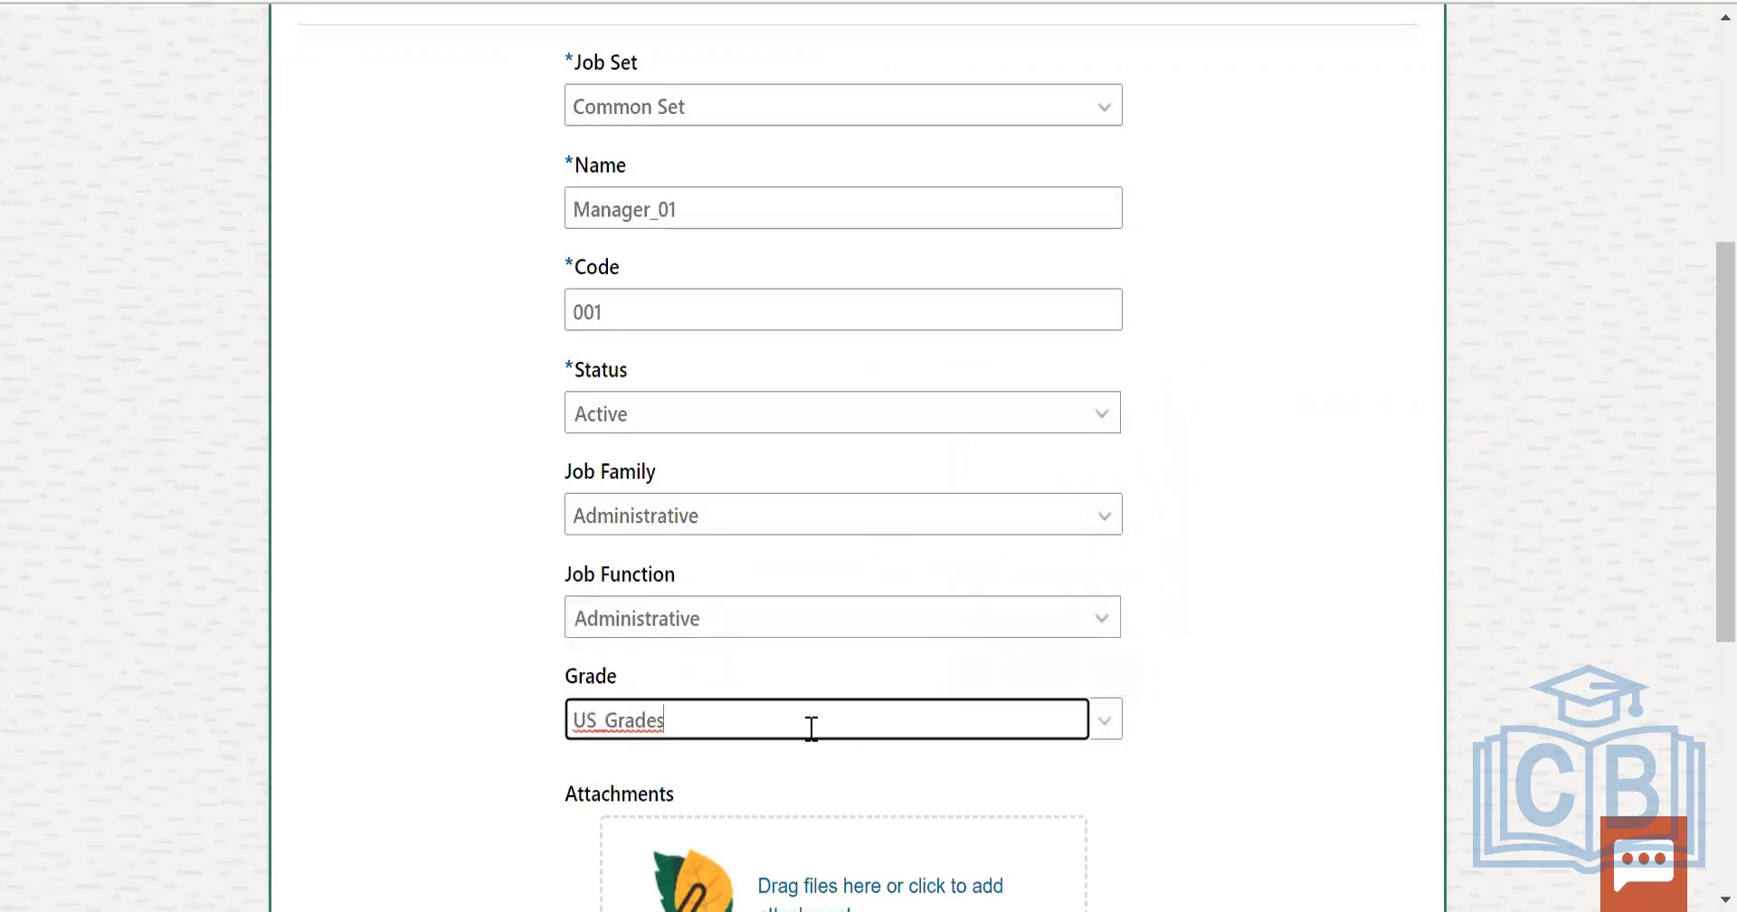
{"action": "scroll", "coordinate": [1452, 692], "scroll_direction": "down", "scroll_amount": 5}
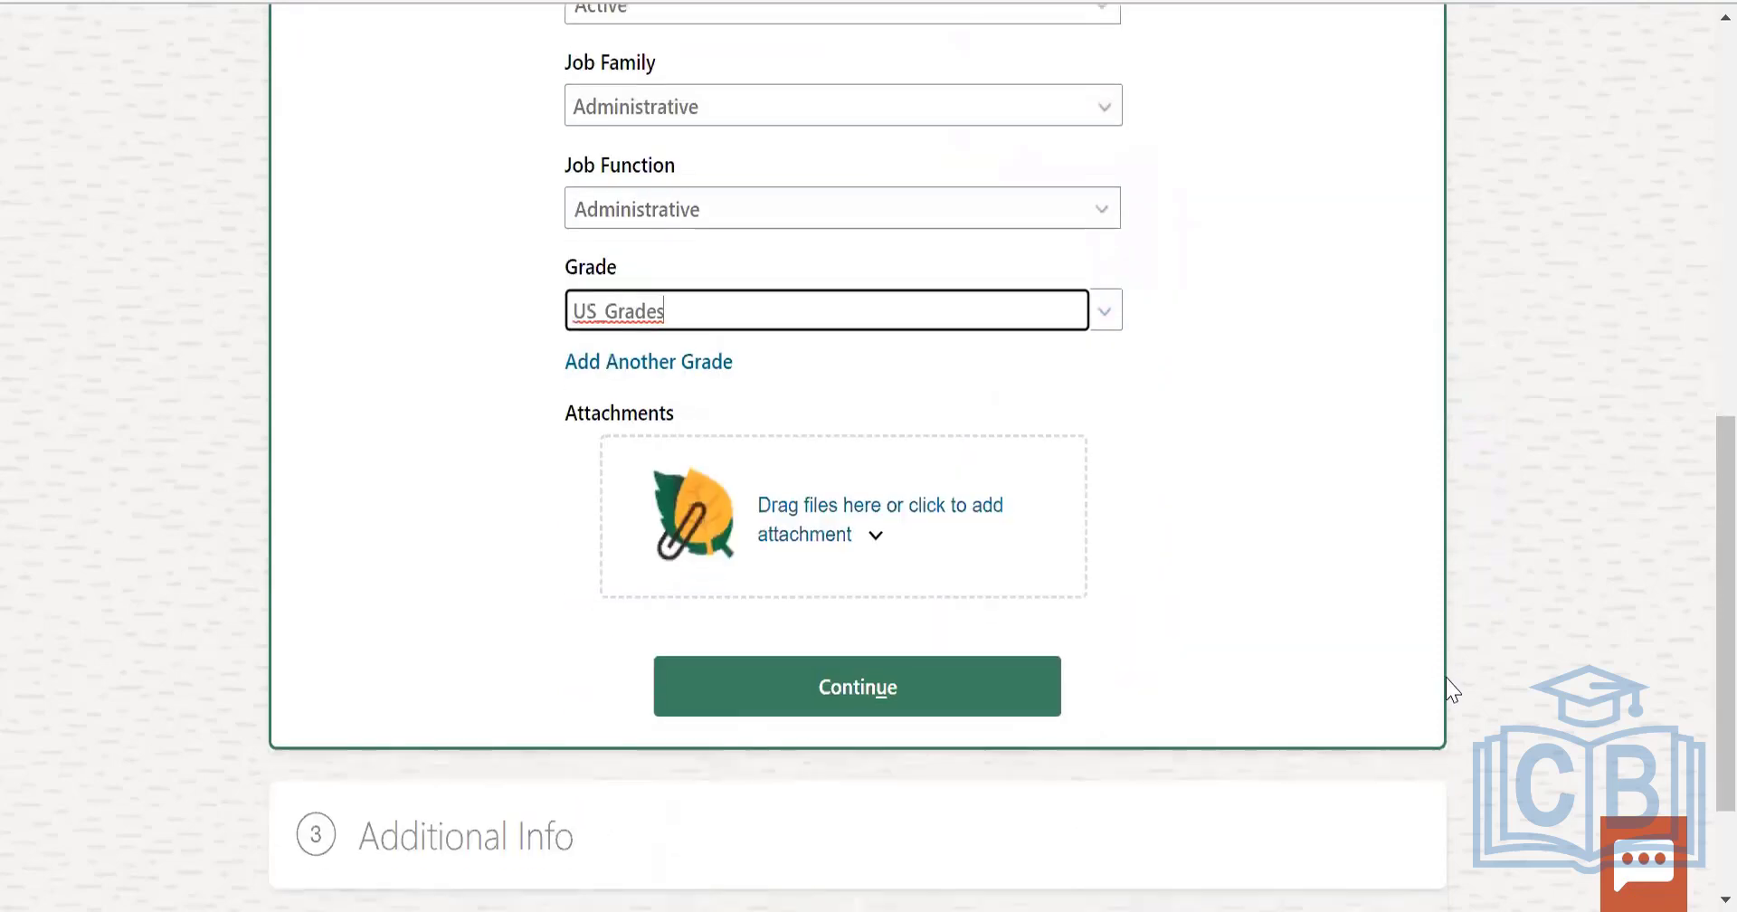
{"action": "left_click", "coordinate": [889, 708]}
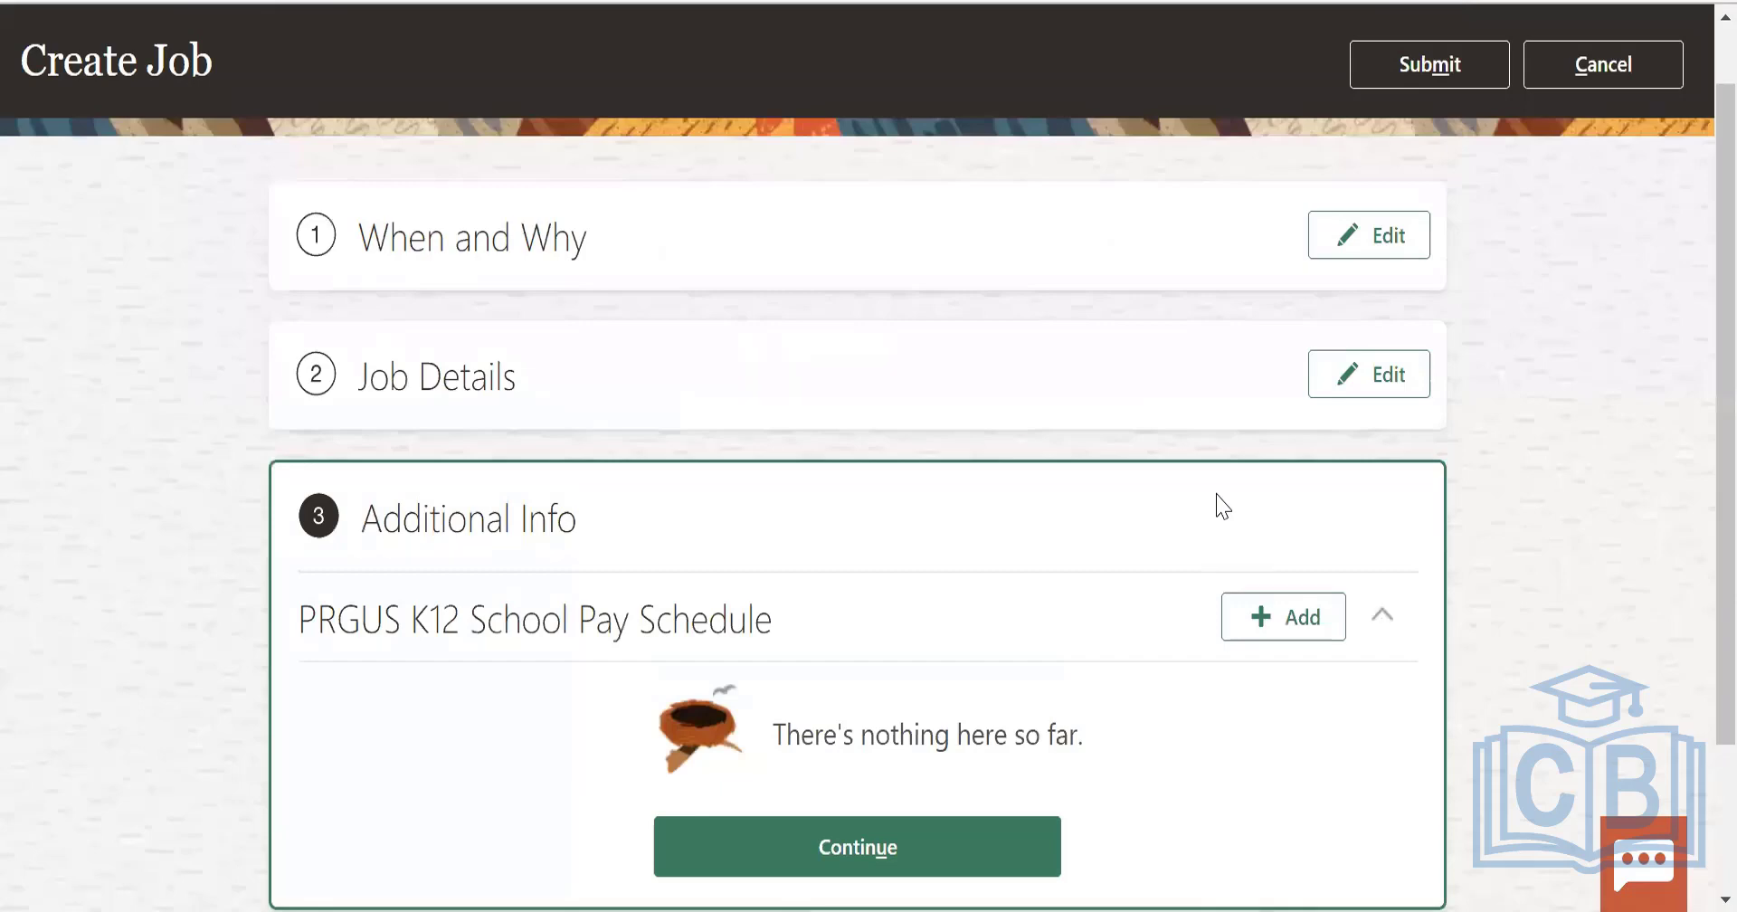
Reopen the When and Why section to review the job creation reasons, and continue back to Job Details.
{"action": "scroll", "coordinate": [1150, 546], "scroll_direction": "down", "scroll_amount": 2}
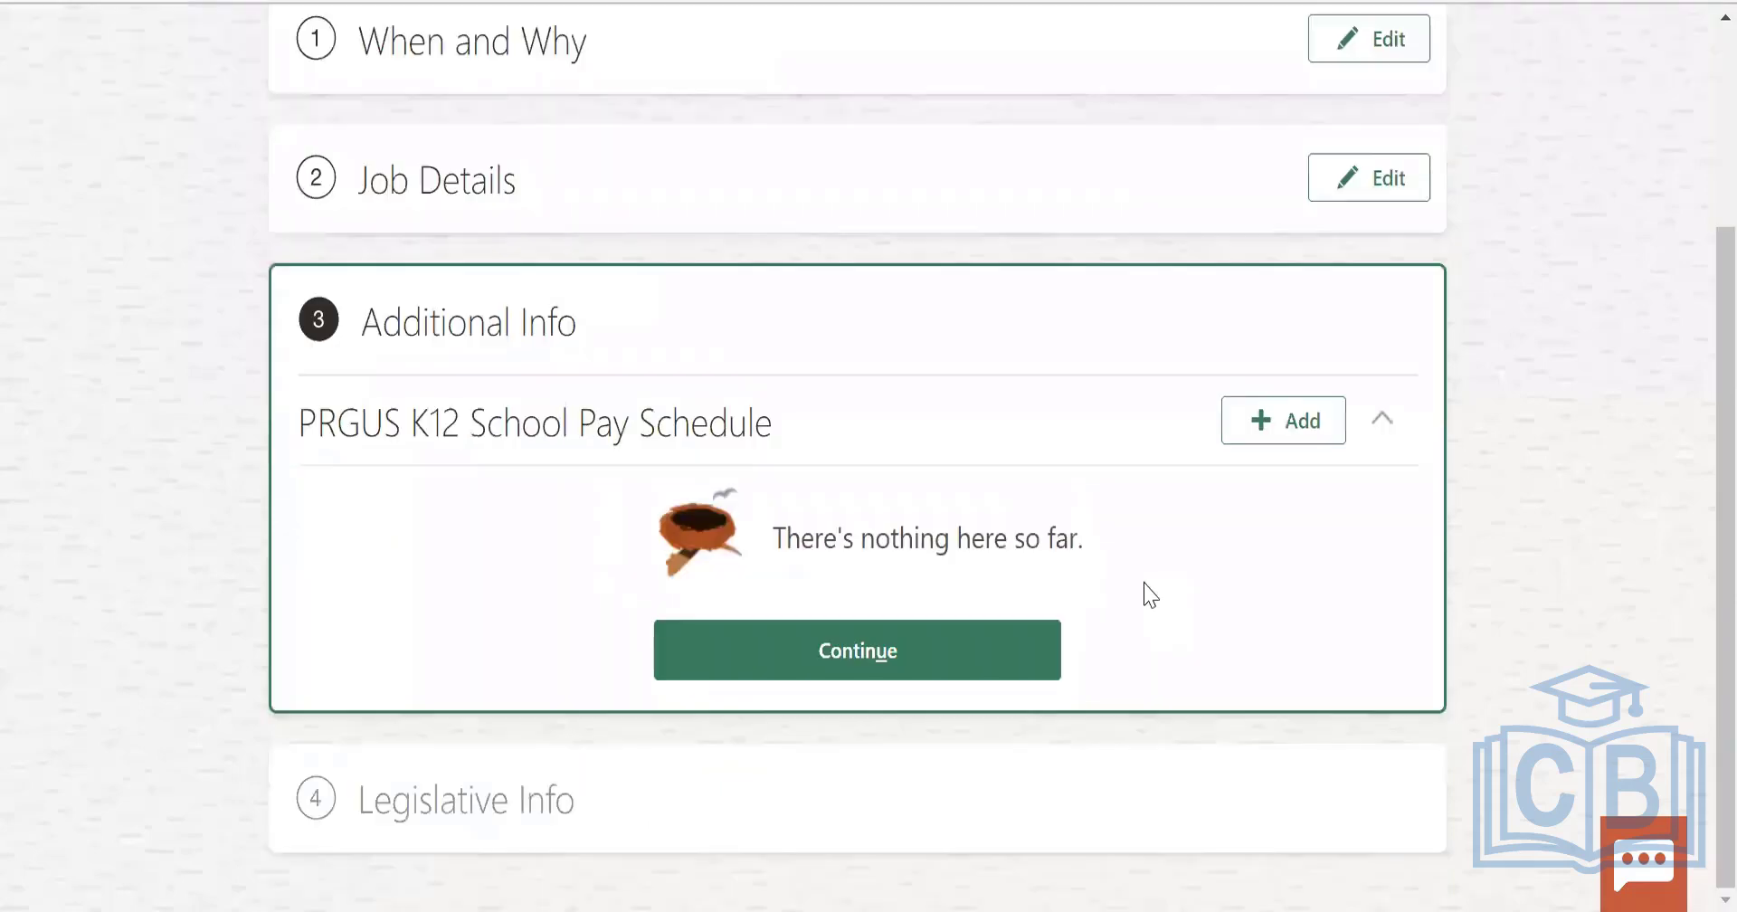
{"action": "scroll", "coordinate": [1149, 594], "scroll_direction": "up", "scroll_amount": 3}
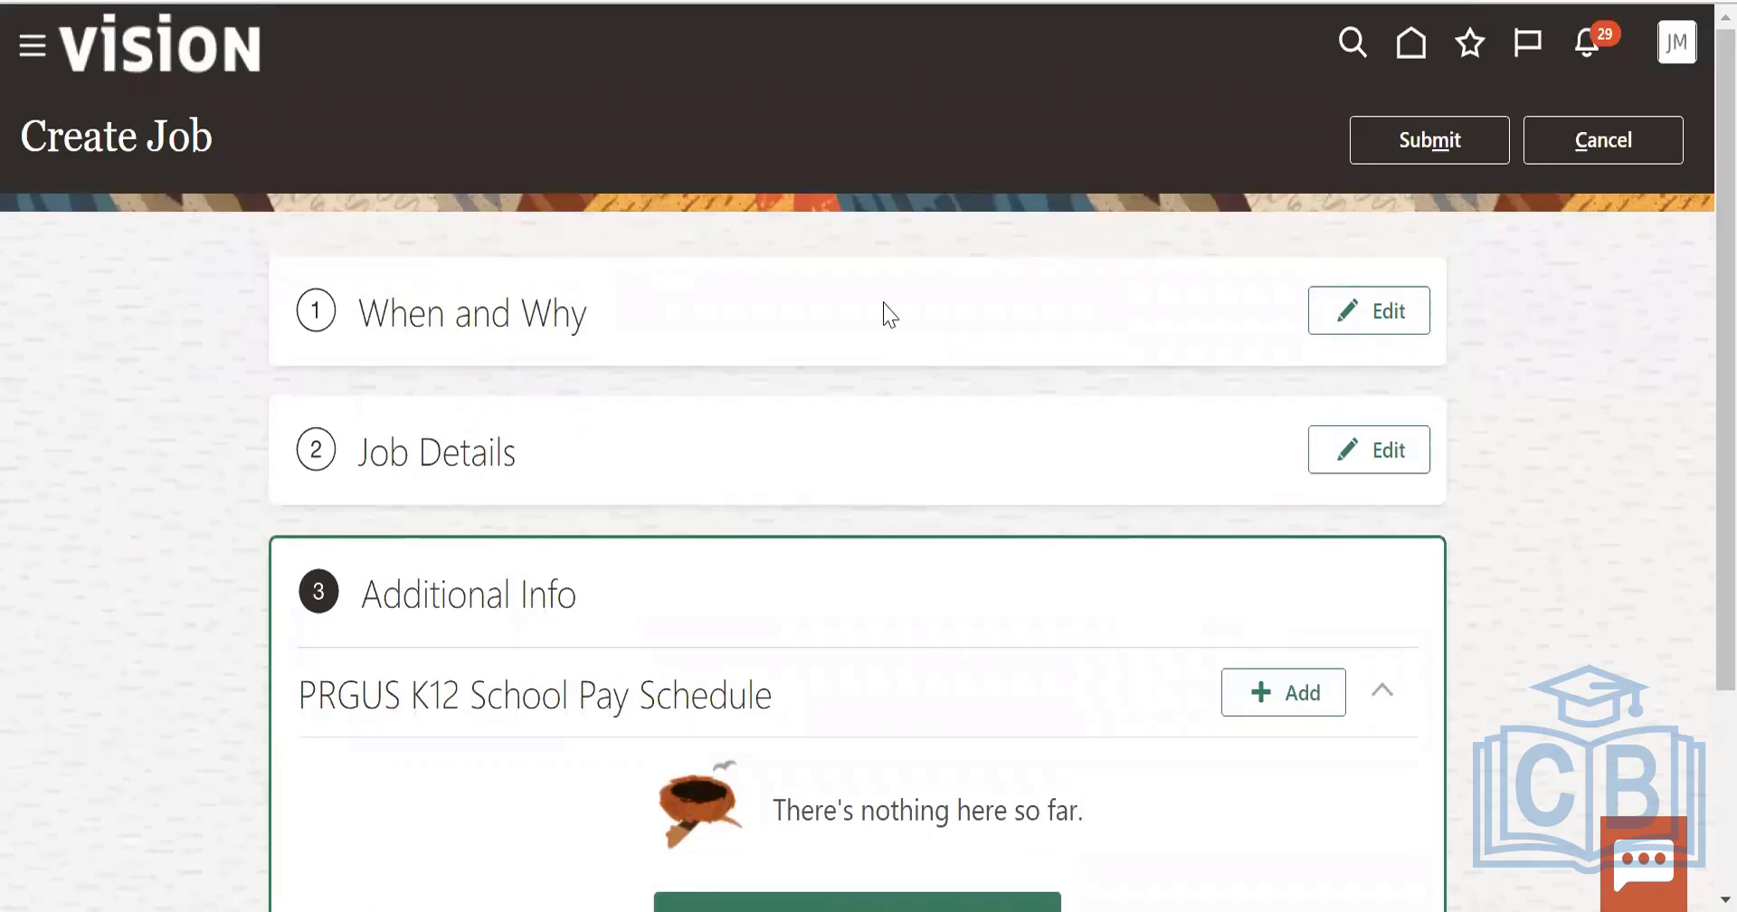
{"action": "scroll", "coordinate": [1074, 775], "scroll_direction": "down", "scroll_amount": 3}
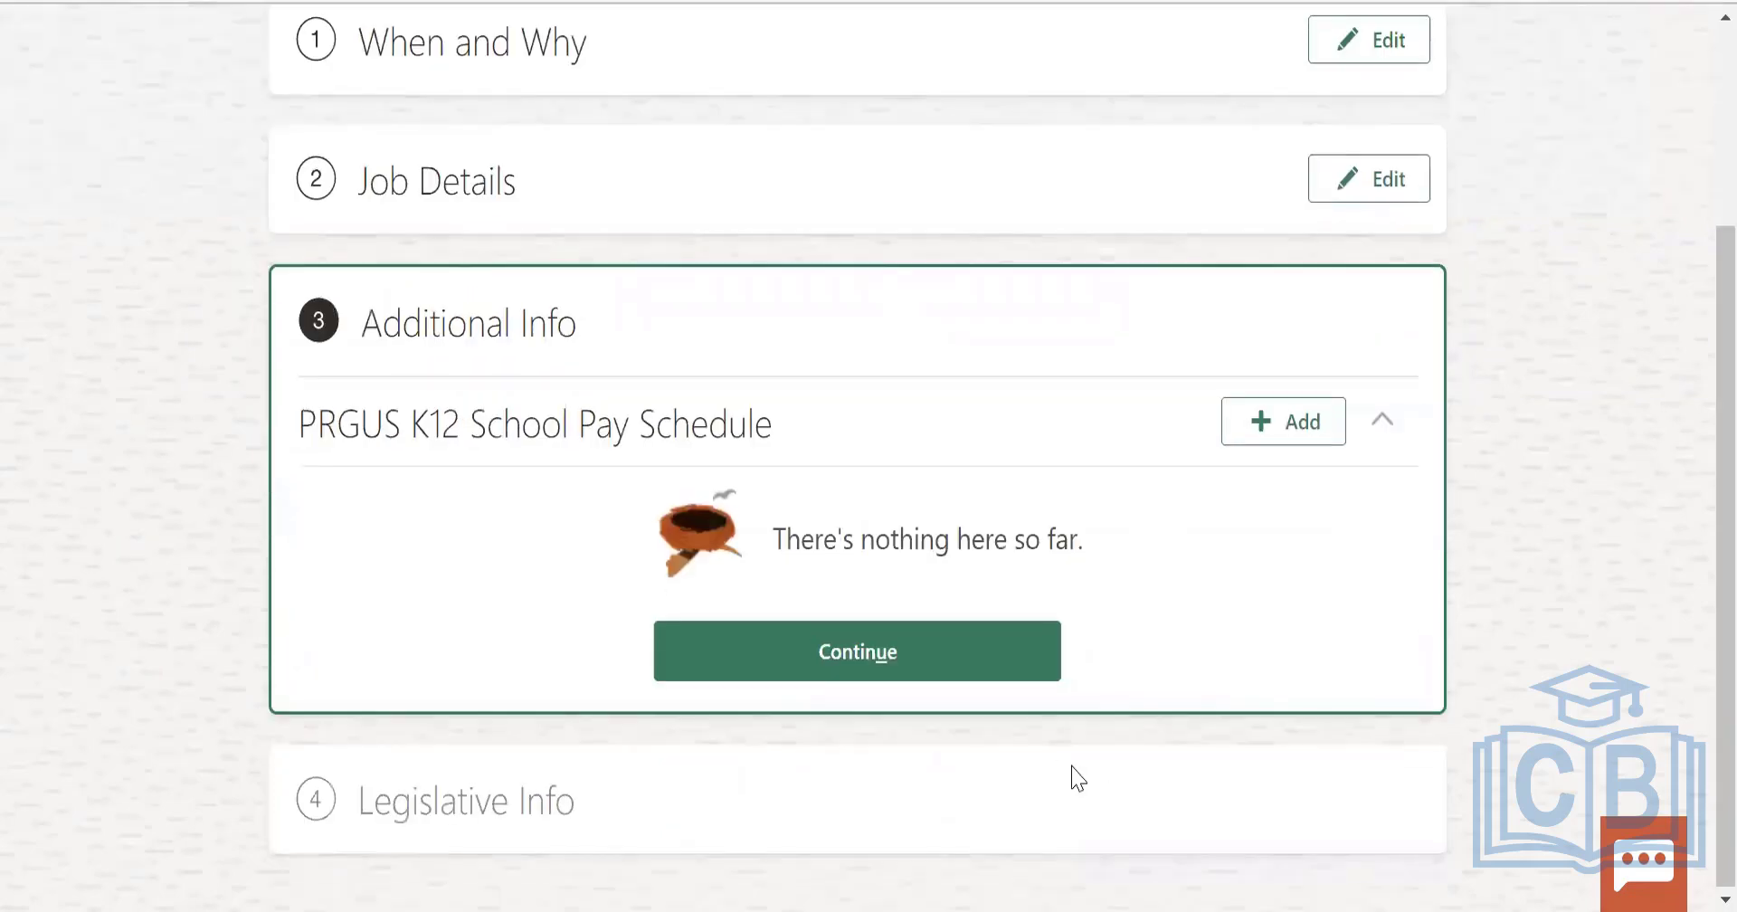
{"action": "scroll", "coordinate": [1073, 776], "scroll_direction": "up", "scroll_amount": 3}
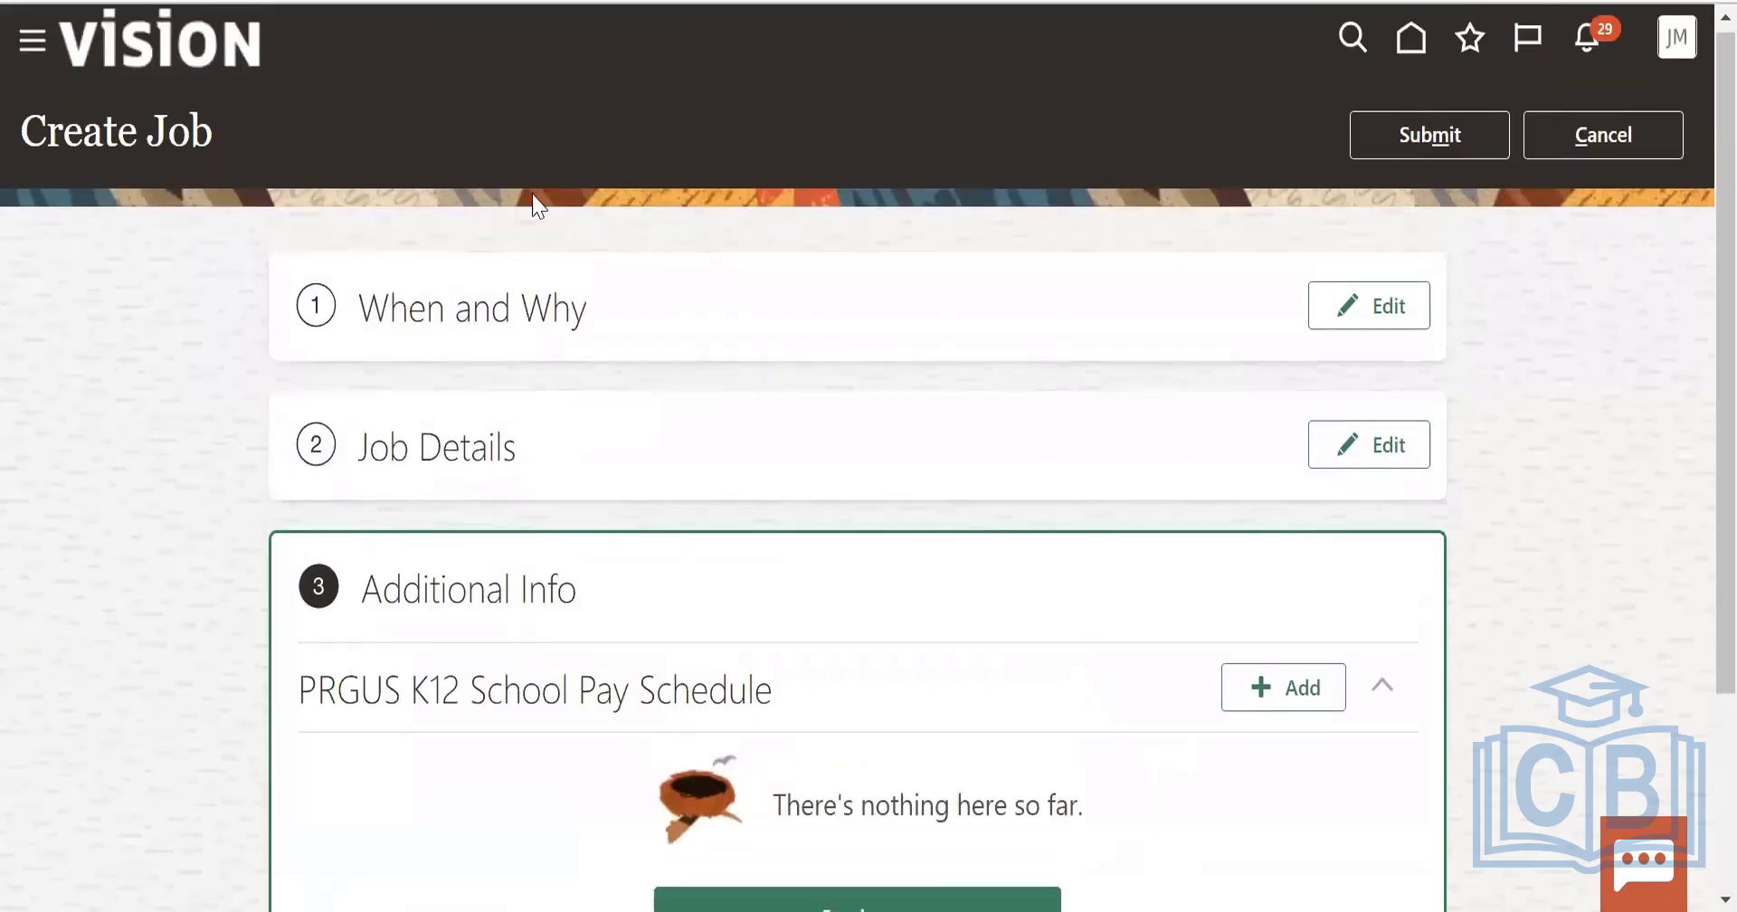
{"action": "left_click", "coordinate": [1385, 313]}
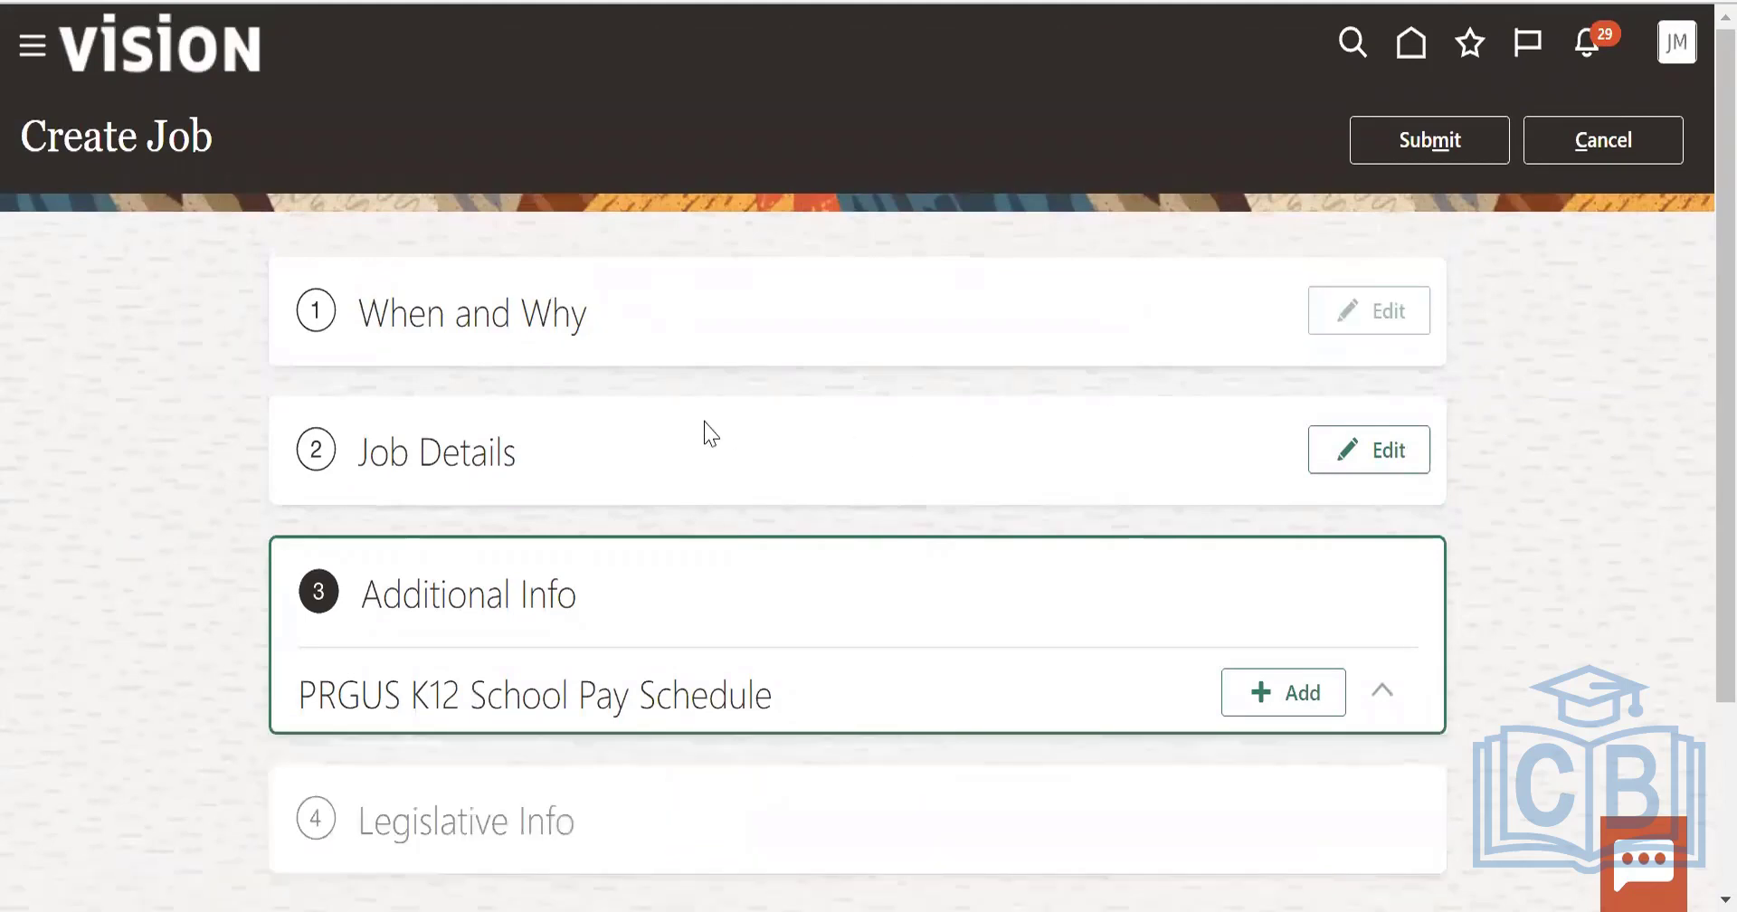
{"action": "left_click", "coordinate": [1099, 553]}
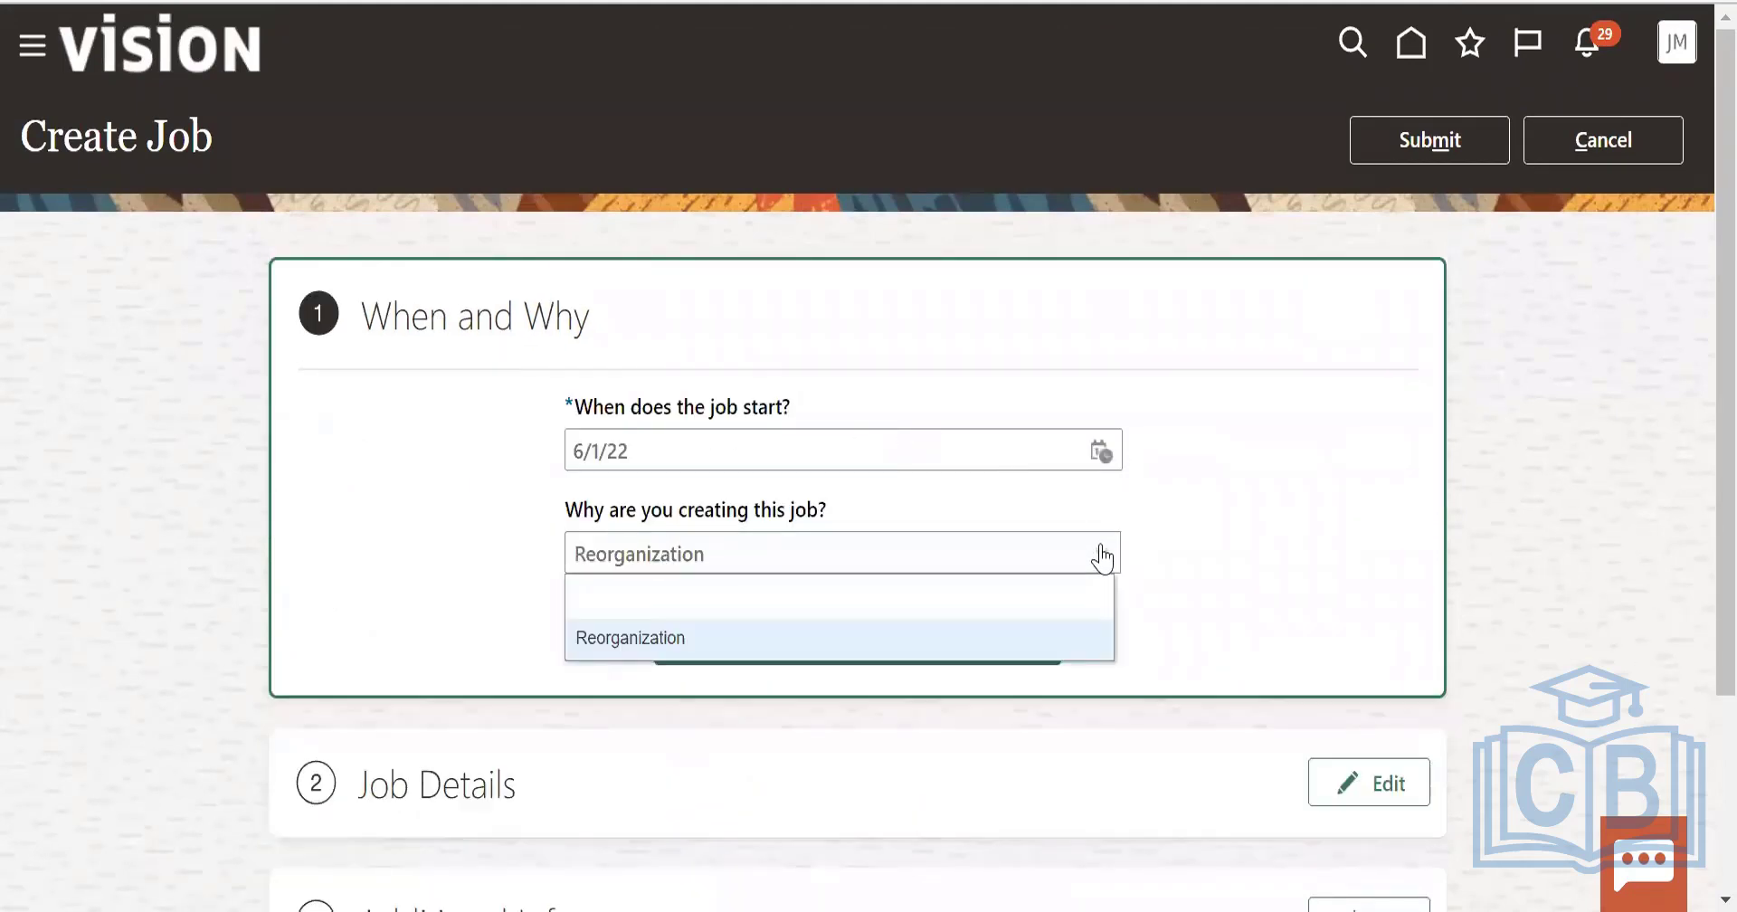
{"action": "left_click", "coordinate": [1375, 631]}
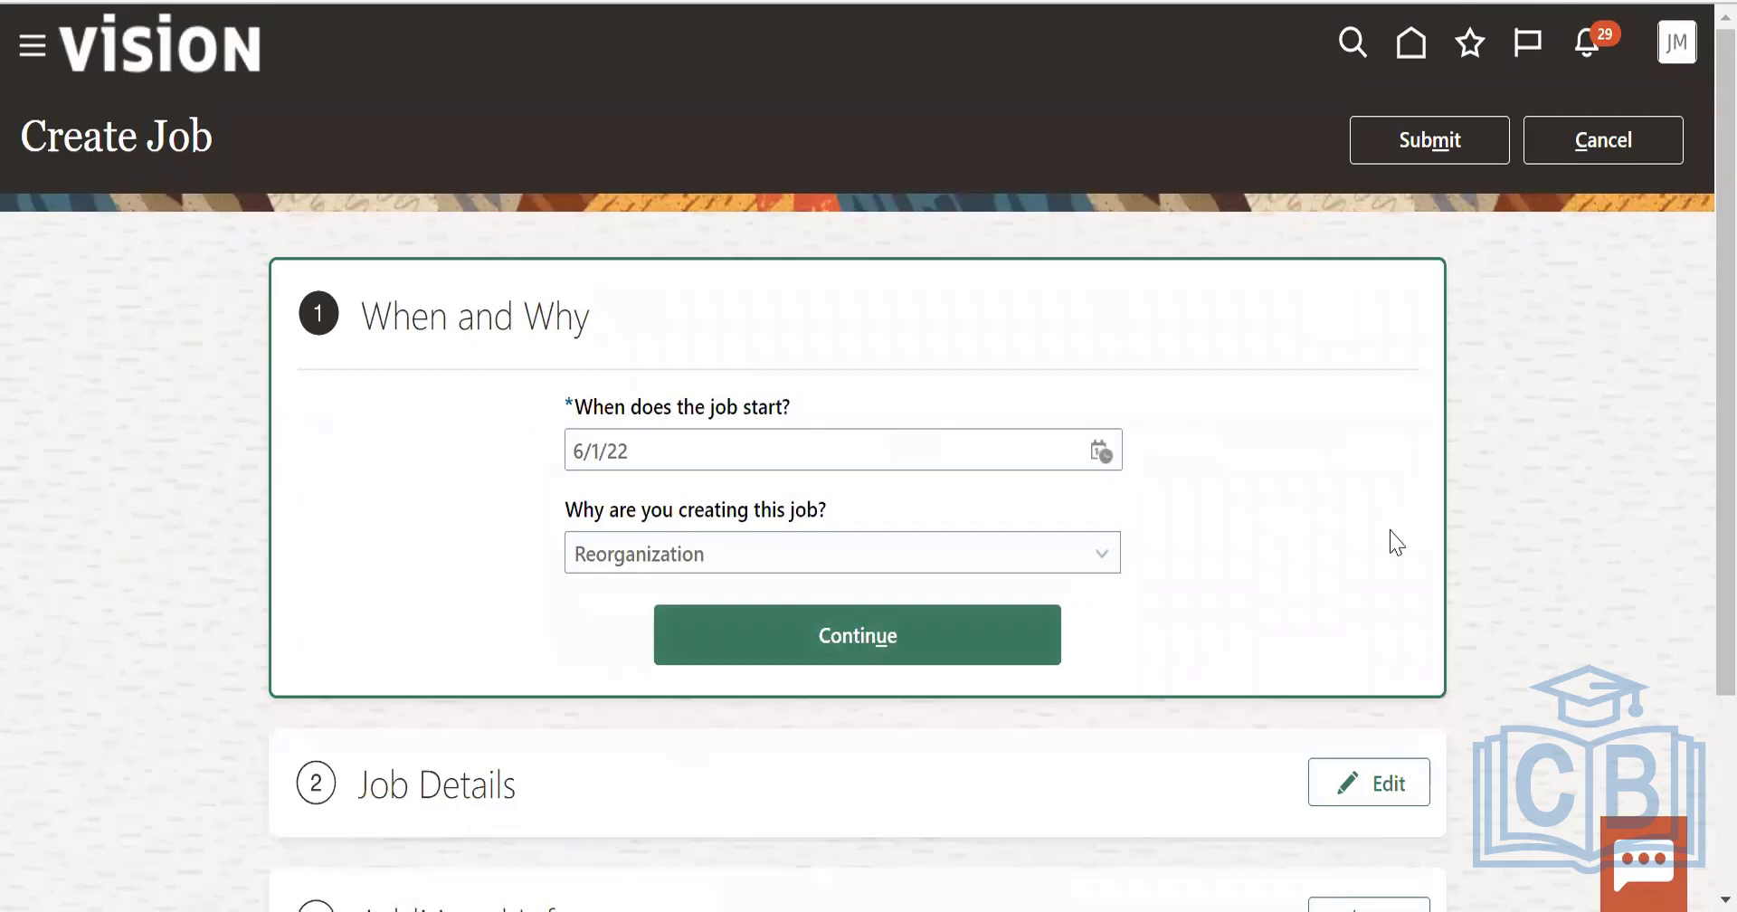
{"action": "left_click", "coordinate": [923, 644]}
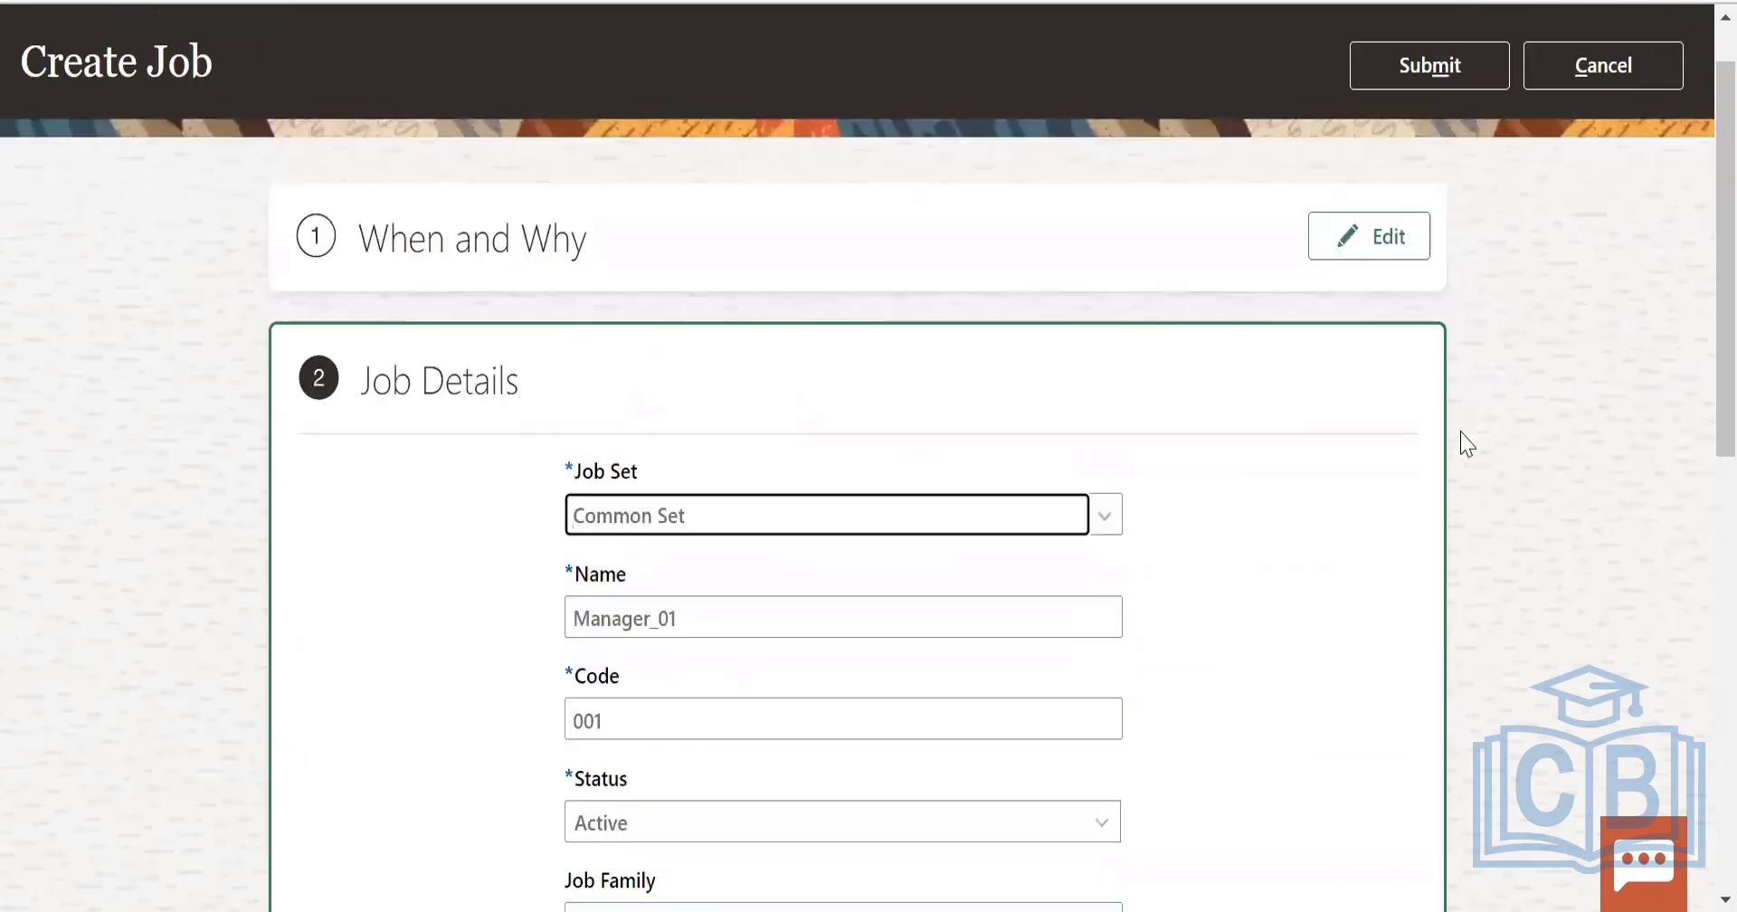
Check the job family, job function and grade in the Job Details section, and submit the new job Manager_01.
{"action": "scroll", "coordinate": [1467, 443], "scroll_direction": "down", "scroll_amount": 10}
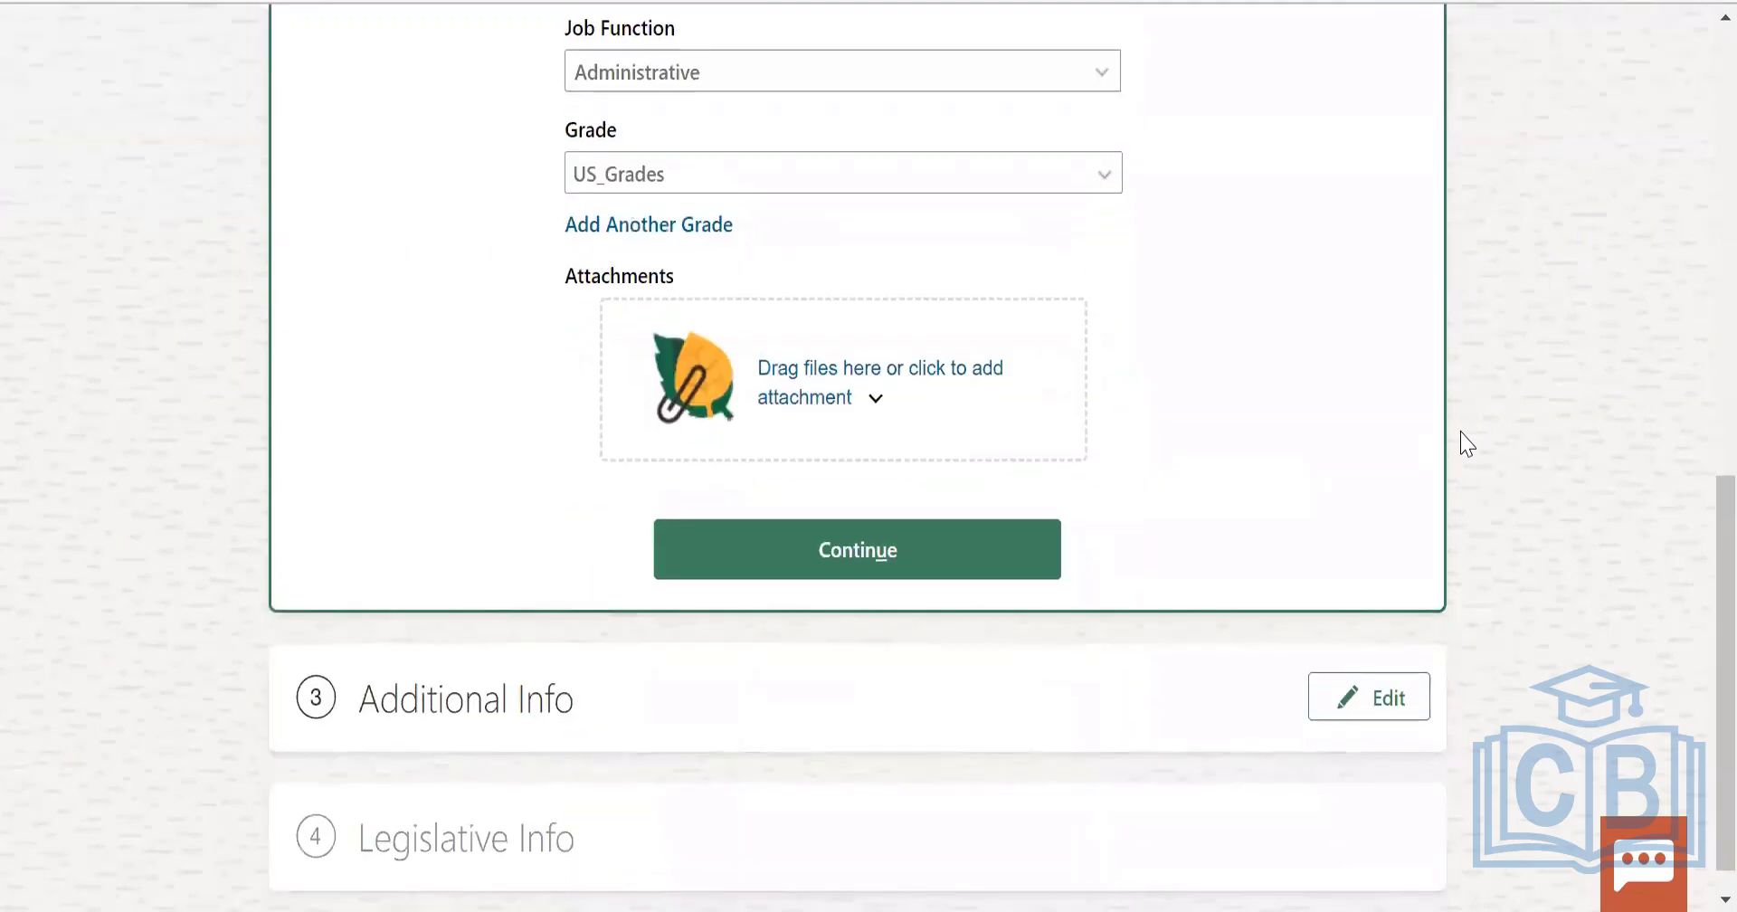
{"action": "scroll", "coordinate": [1467, 444], "scroll_direction": "up", "scroll_amount": 2}
{"action": "left_click", "coordinate": [811, 106]}
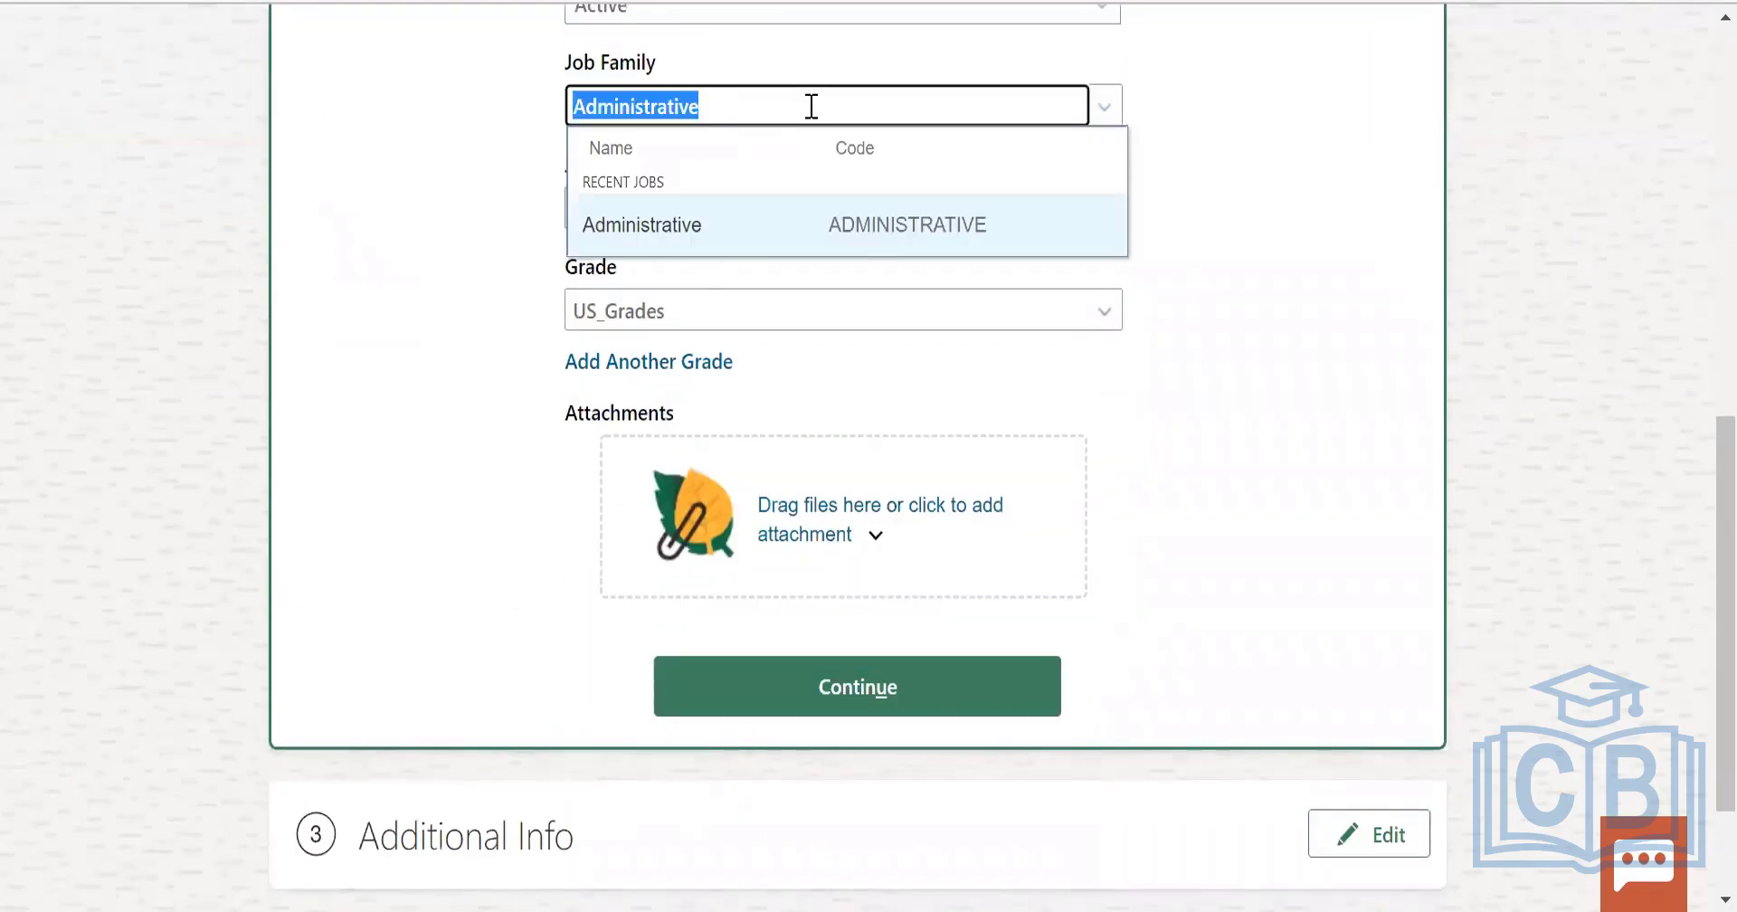
{"action": "scroll", "coordinate": [1505, 594], "scroll_direction": "down", "scroll_amount": 2}
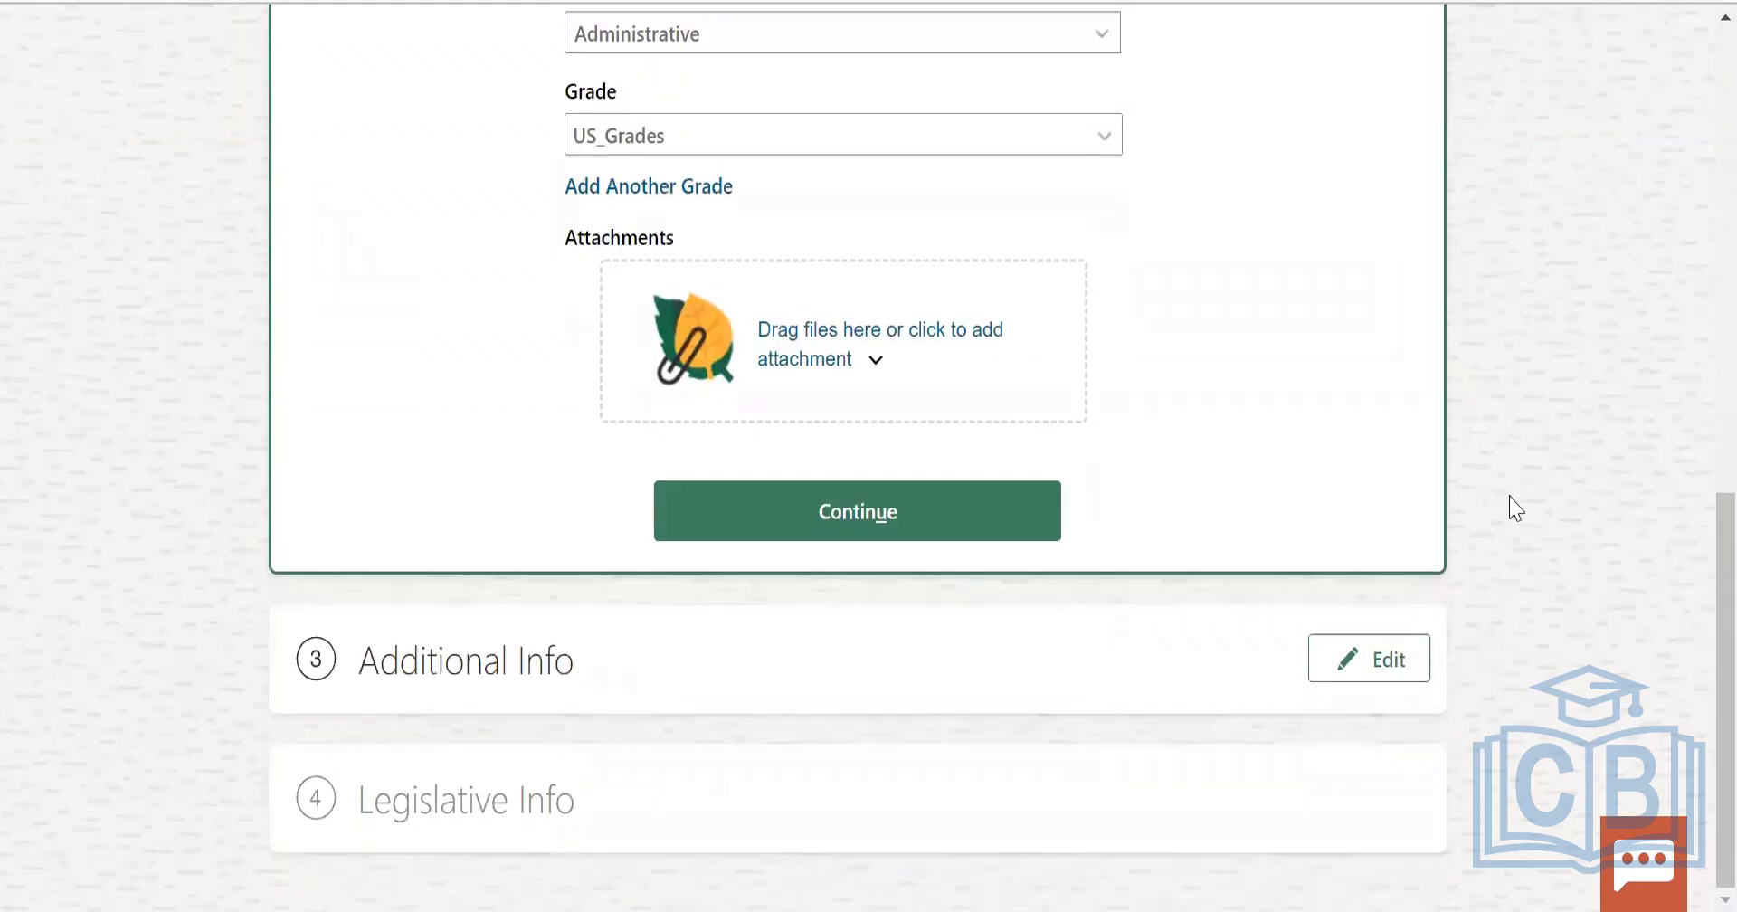
{"action": "scroll", "coordinate": [1516, 509], "scroll_direction": "up", "scroll_amount": 10}
{"action": "left_click", "coordinate": [1404, 131]}
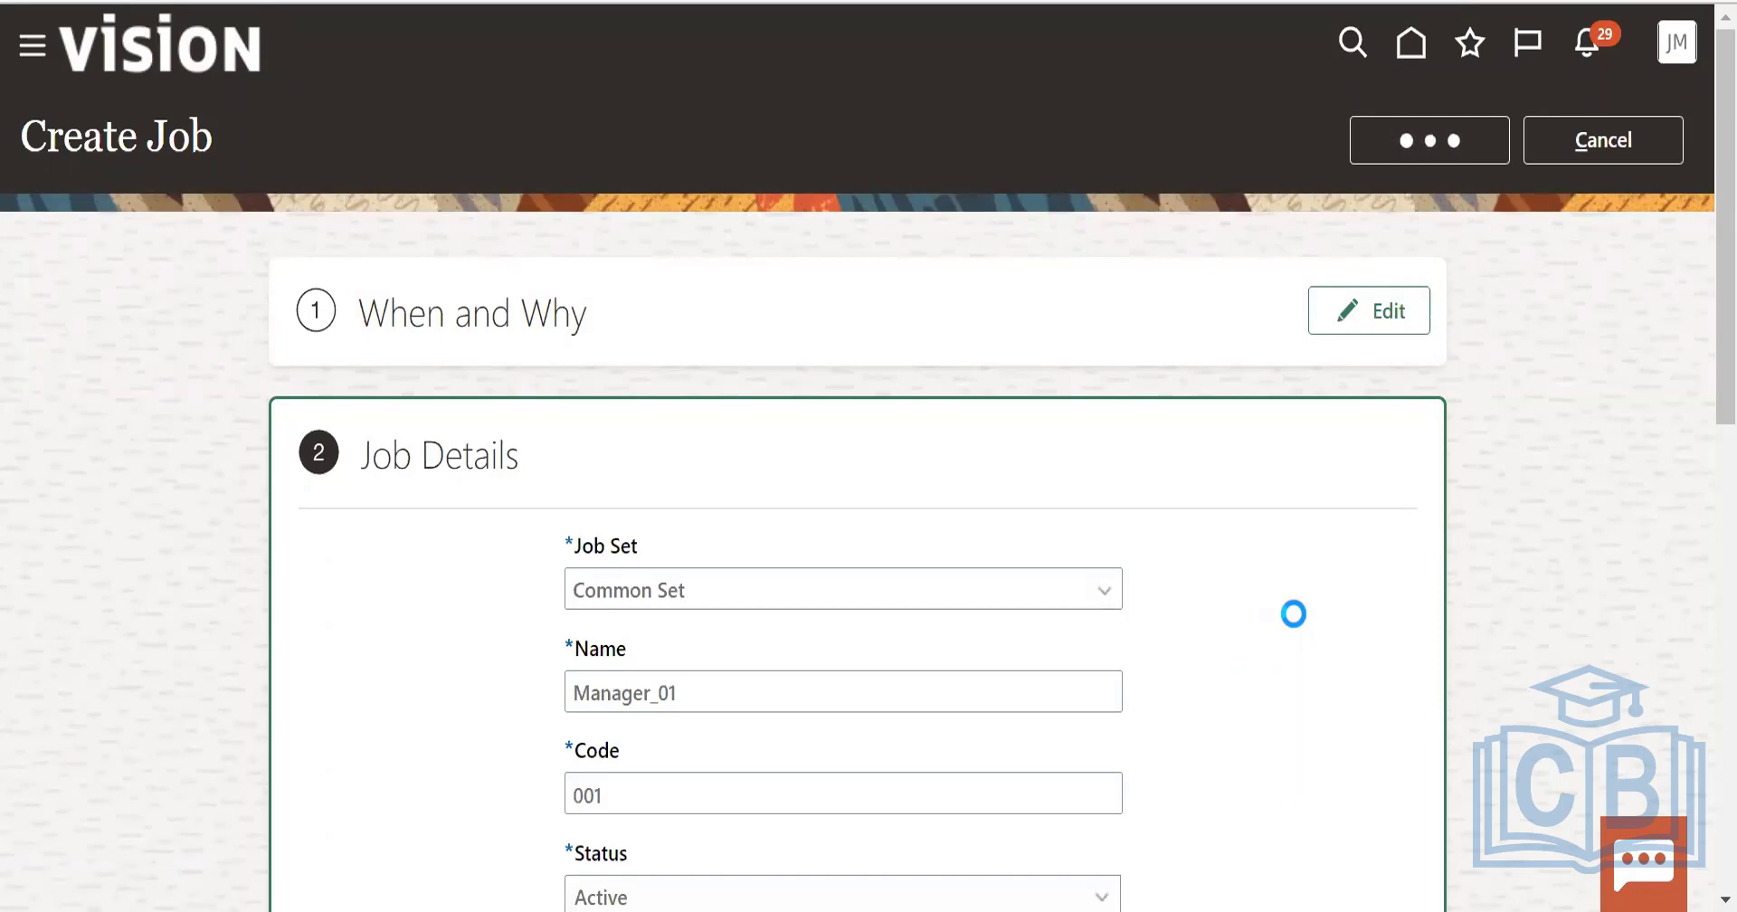
{"action": "scroll", "coordinate": [1300, 626], "scroll_direction": "down", "scroll_amount": 5}
{"action": "scroll", "coordinate": [1300, 626], "scroll_direction": "up", "scroll_amount": 5}
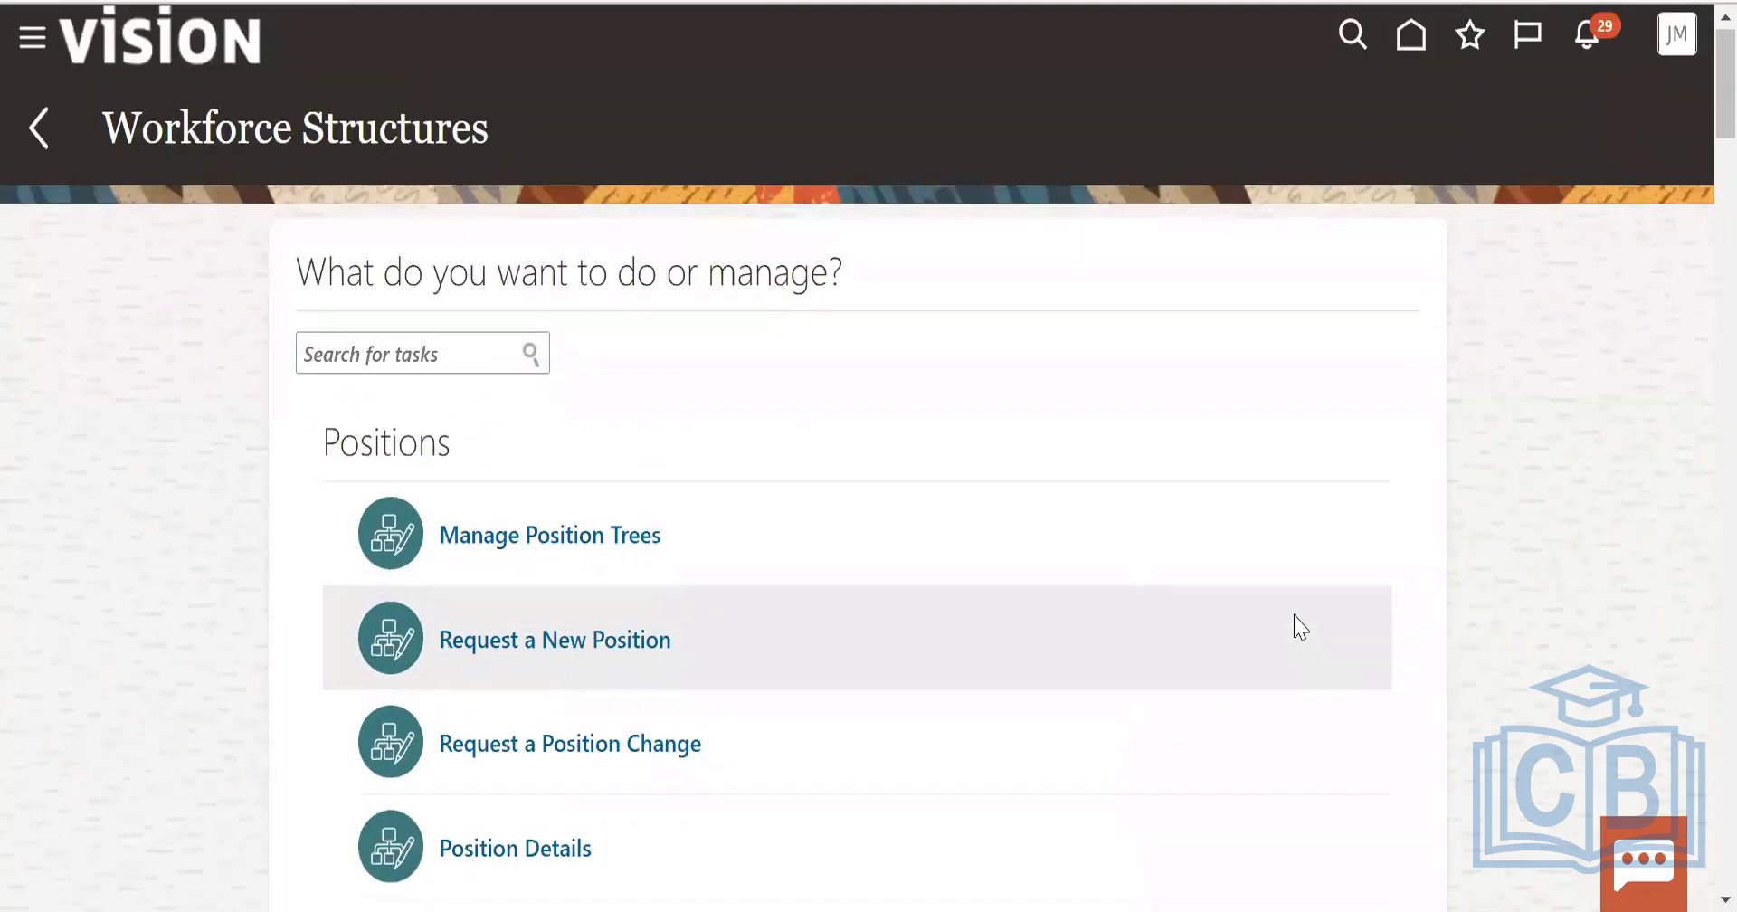
Open the Job Details task in Workforce Structures and search the jobs for Manager.
{"action": "scroll", "coordinate": [1300, 626], "scroll_direction": "down", "scroll_amount": 4}
{"action": "scroll", "coordinate": [1300, 626], "scroll_direction": "down", "scroll_amount": 3}
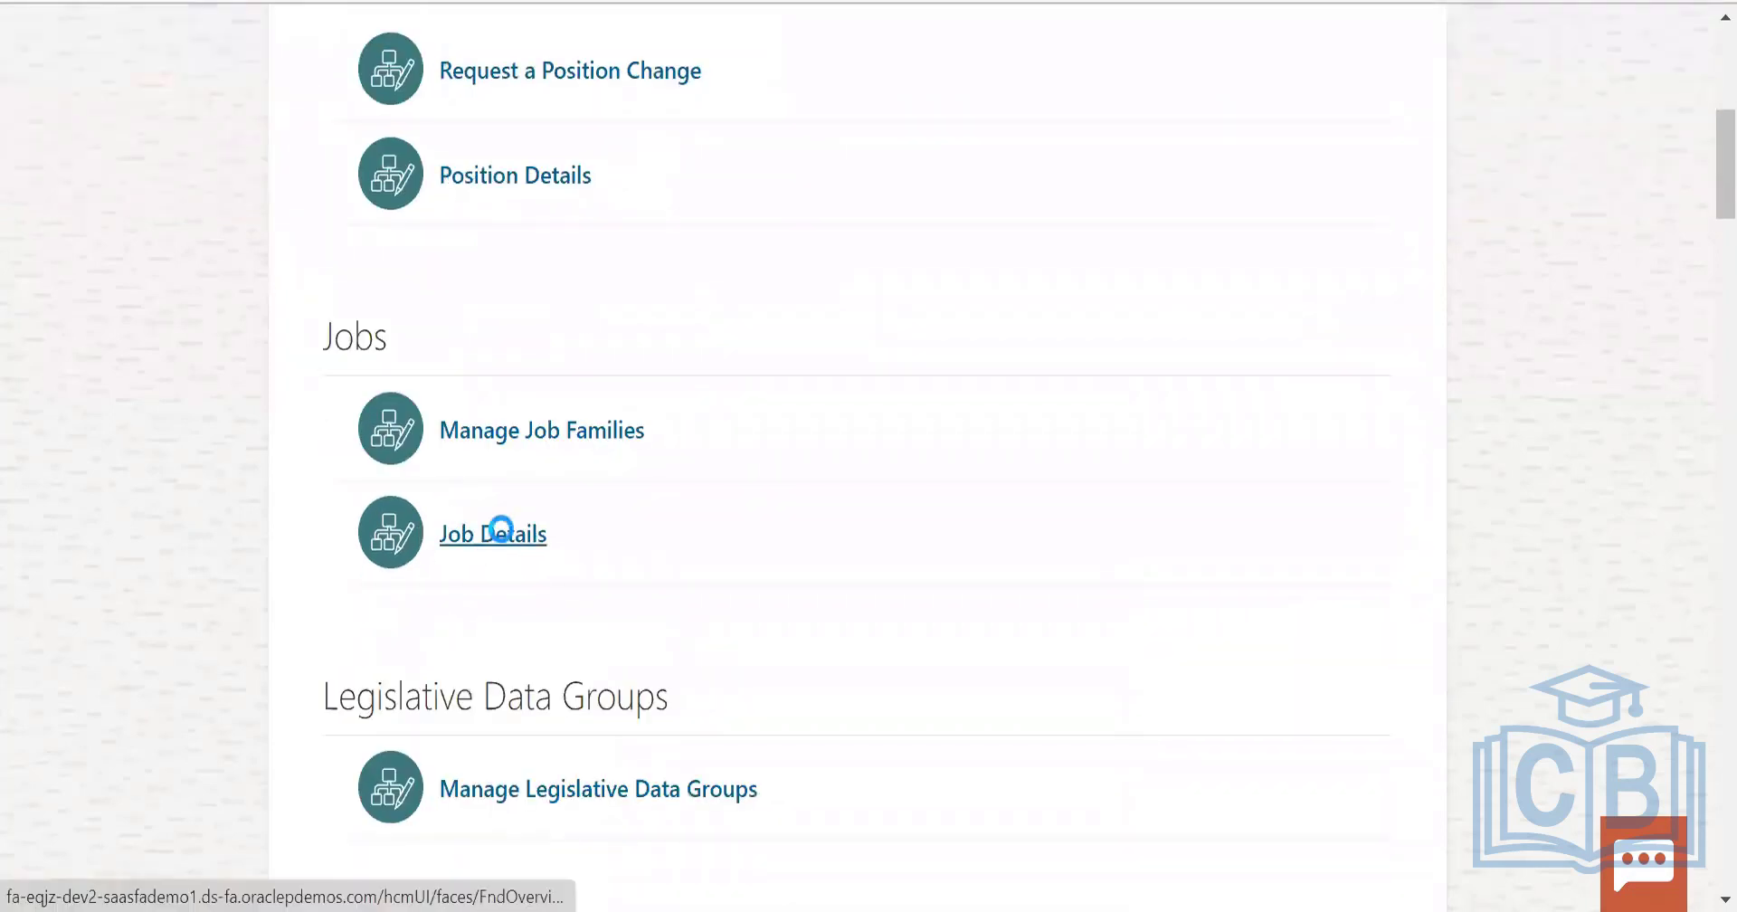
{"action": "left_click", "coordinate": [495, 531]}
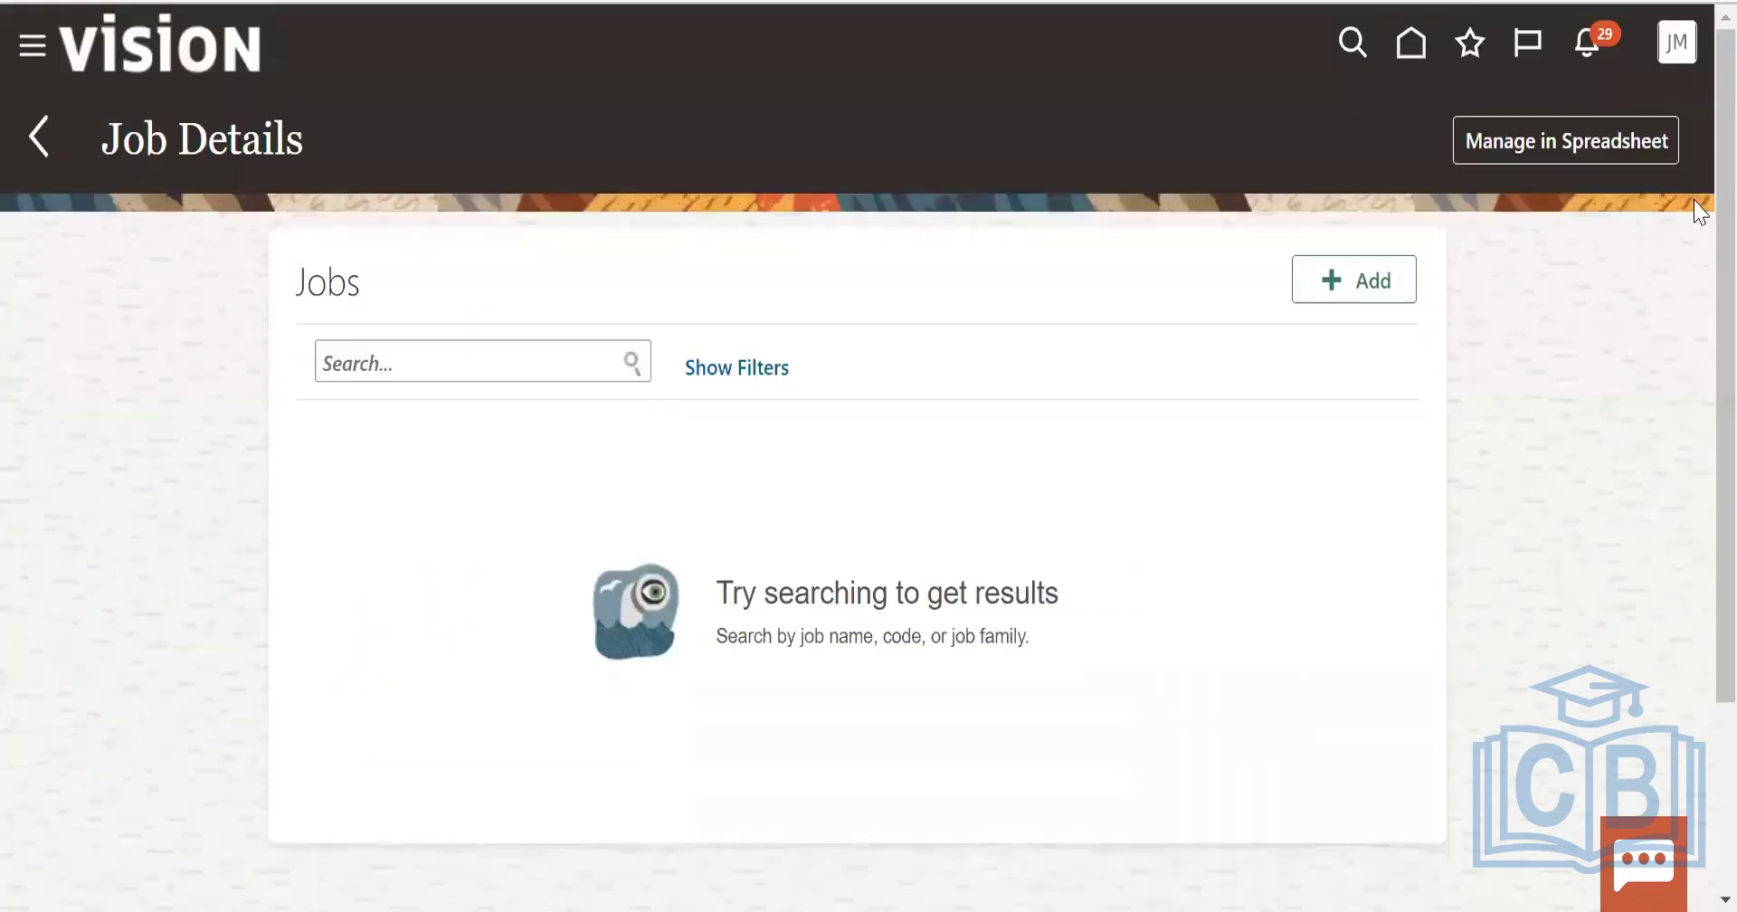
{"action": "left_click", "coordinate": [453, 344]}
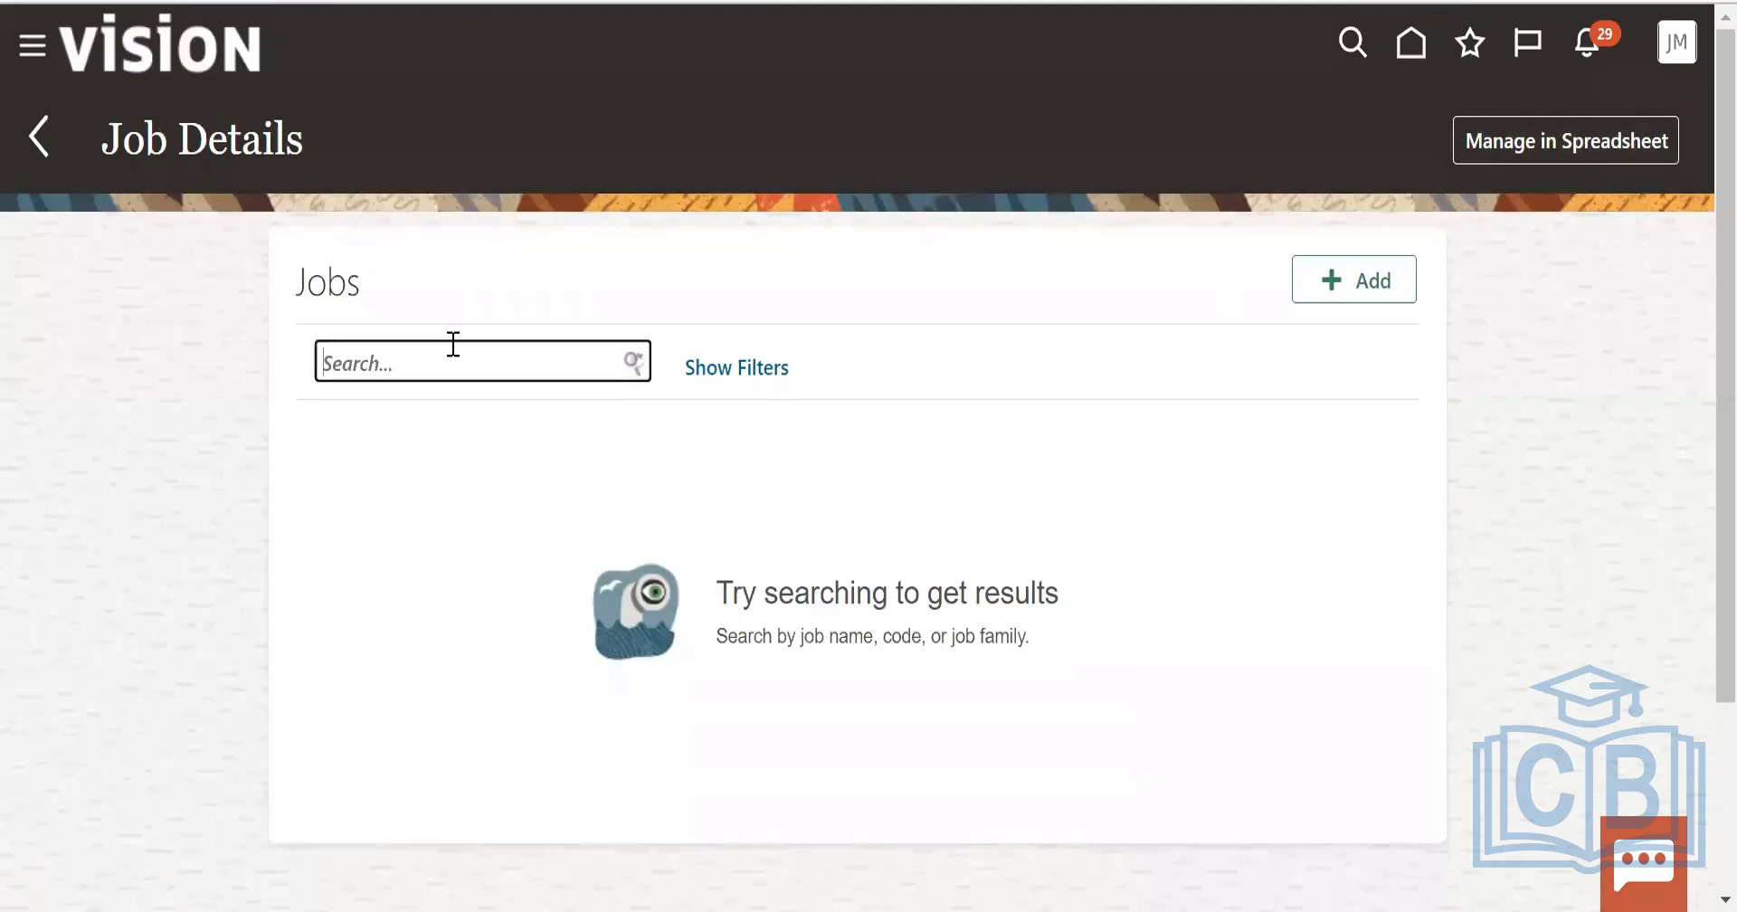
{"action": "type", "text": "Manager"}
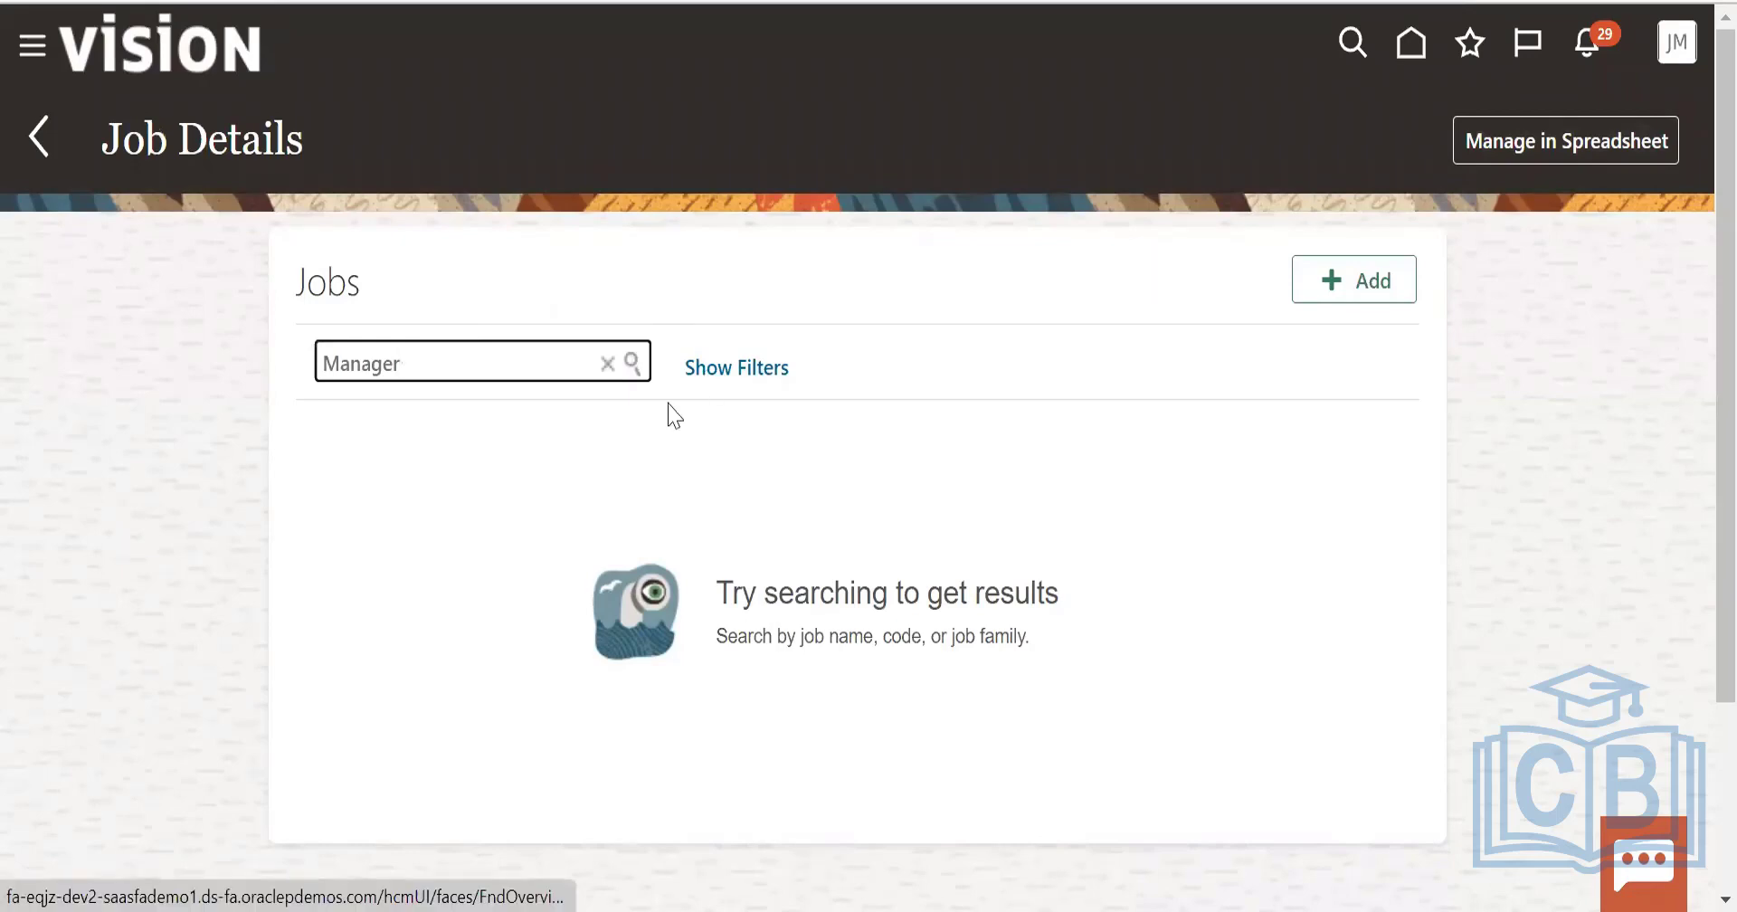
{"action": "left_click", "coordinate": [632, 363]}
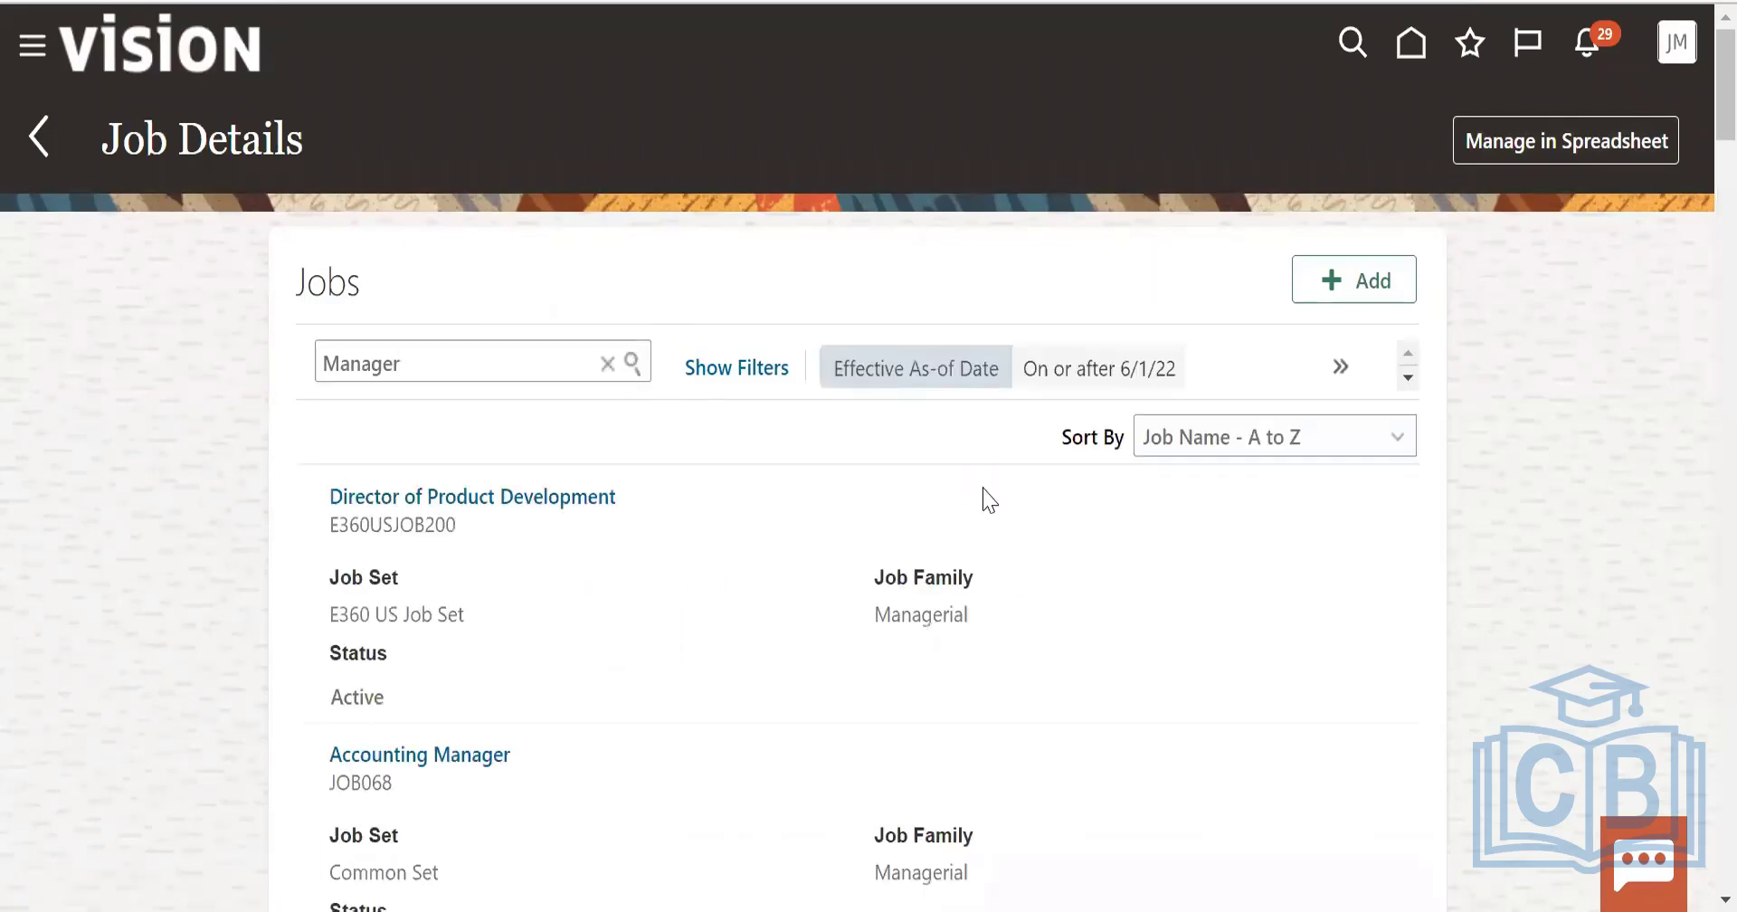
Look through the Manager search results for the new job Manager_01, loading more items until the end of the list.
{"action": "scroll", "coordinate": [988, 500], "scroll_direction": "down", "scroll_amount": 15}
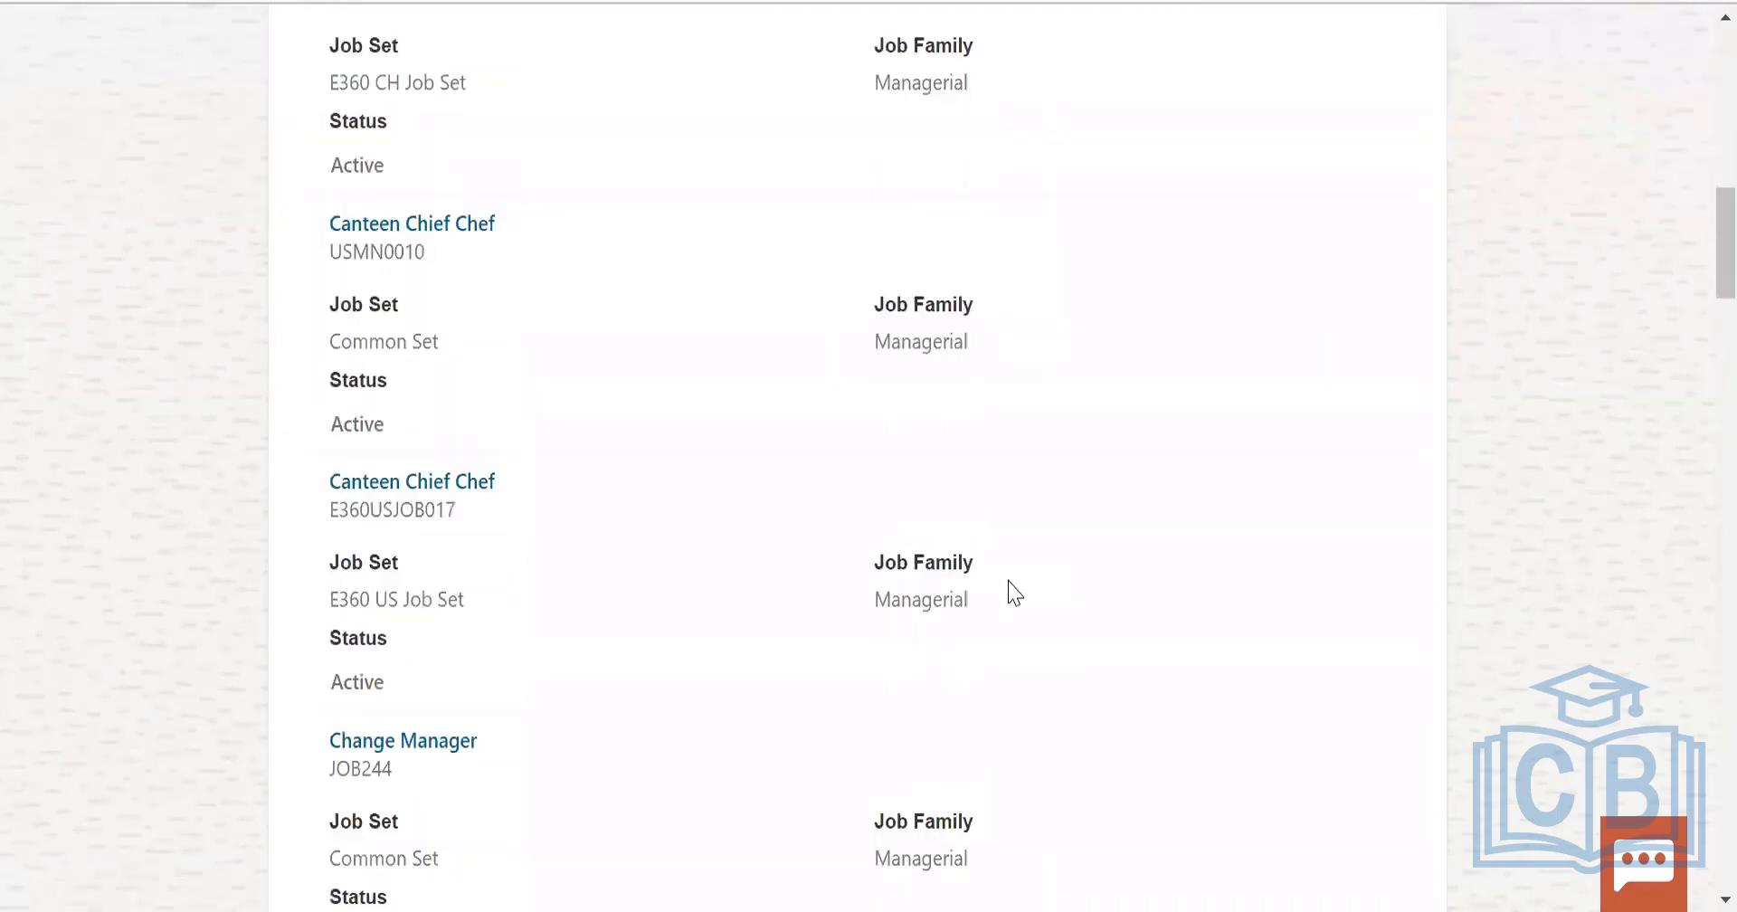
{"action": "scroll", "coordinate": [1015, 592], "scroll_direction": "down", "scroll_amount": 20}
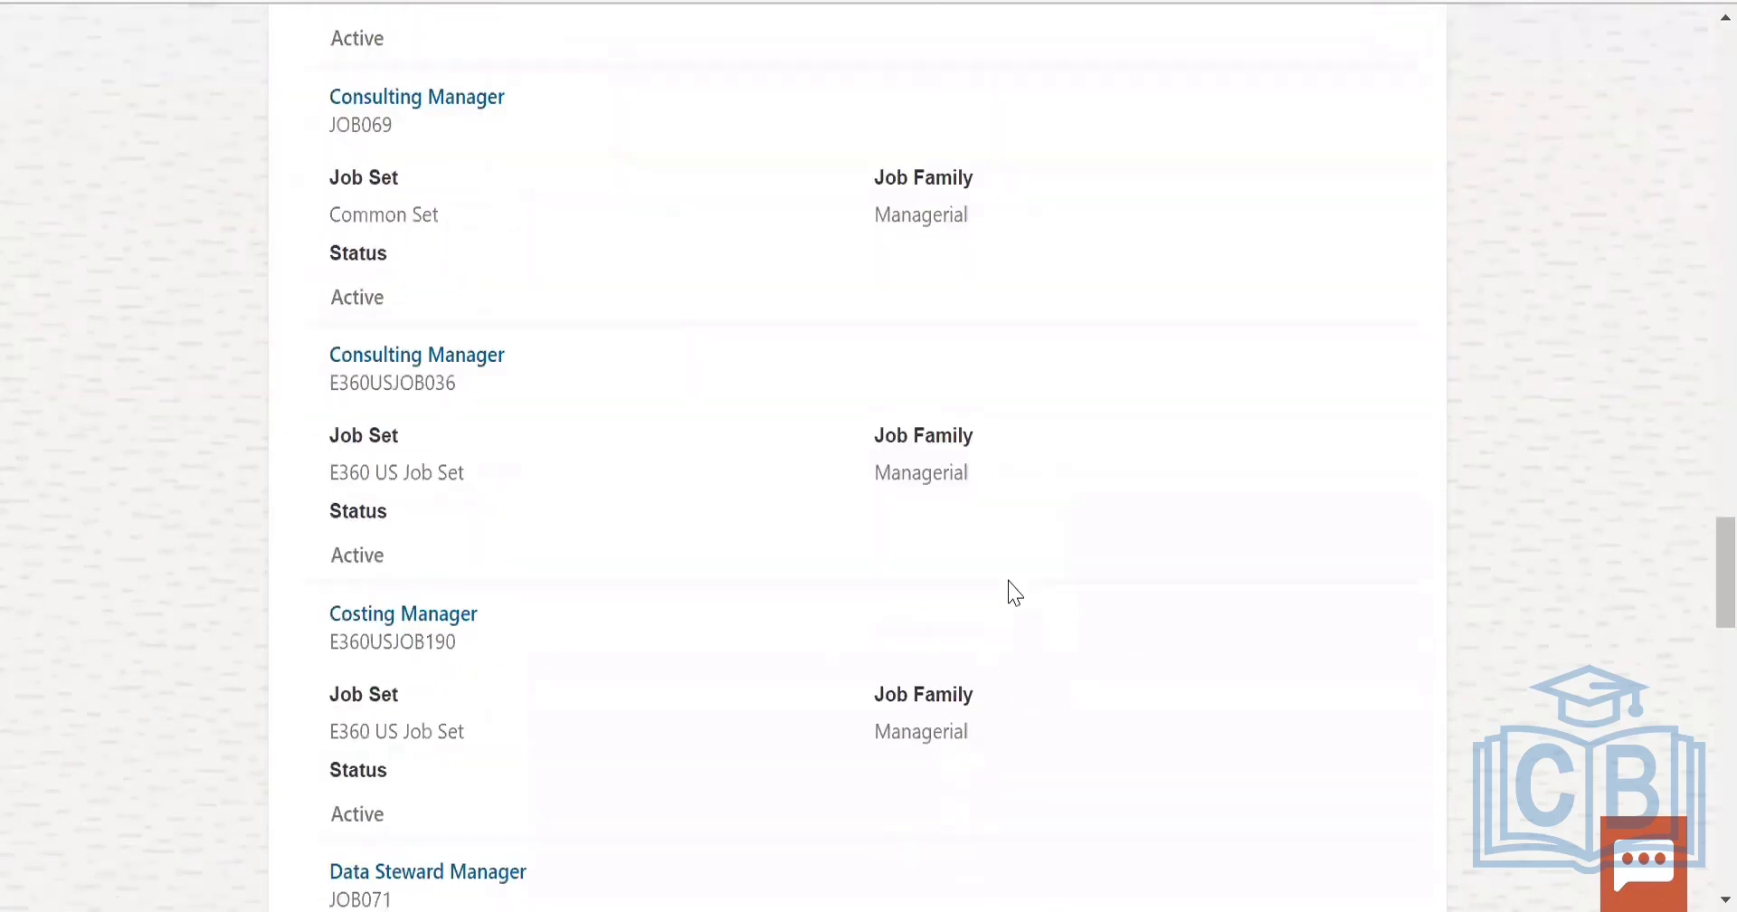
{"action": "scroll", "coordinate": [1015, 592], "scroll_direction": "down", "scroll_amount": 20}
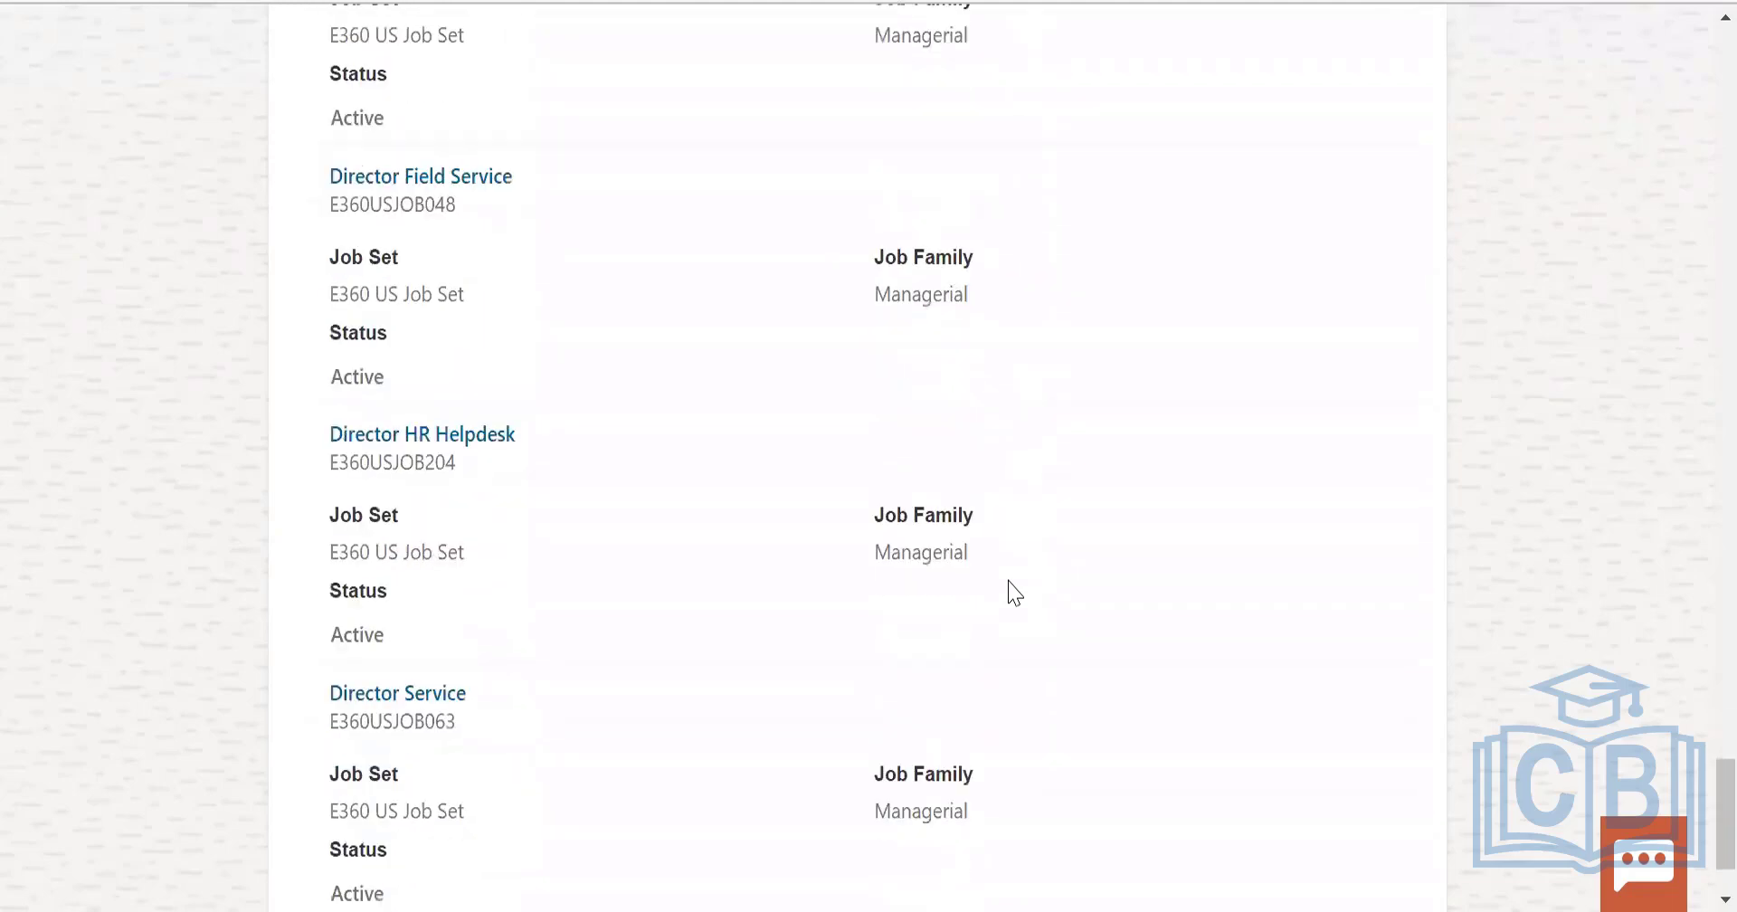
{"action": "scroll", "coordinate": [1015, 592], "scroll_direction": "down", "scroll_amount": 2}
{"action": "left_click", "coordinate": [1225, 805]}
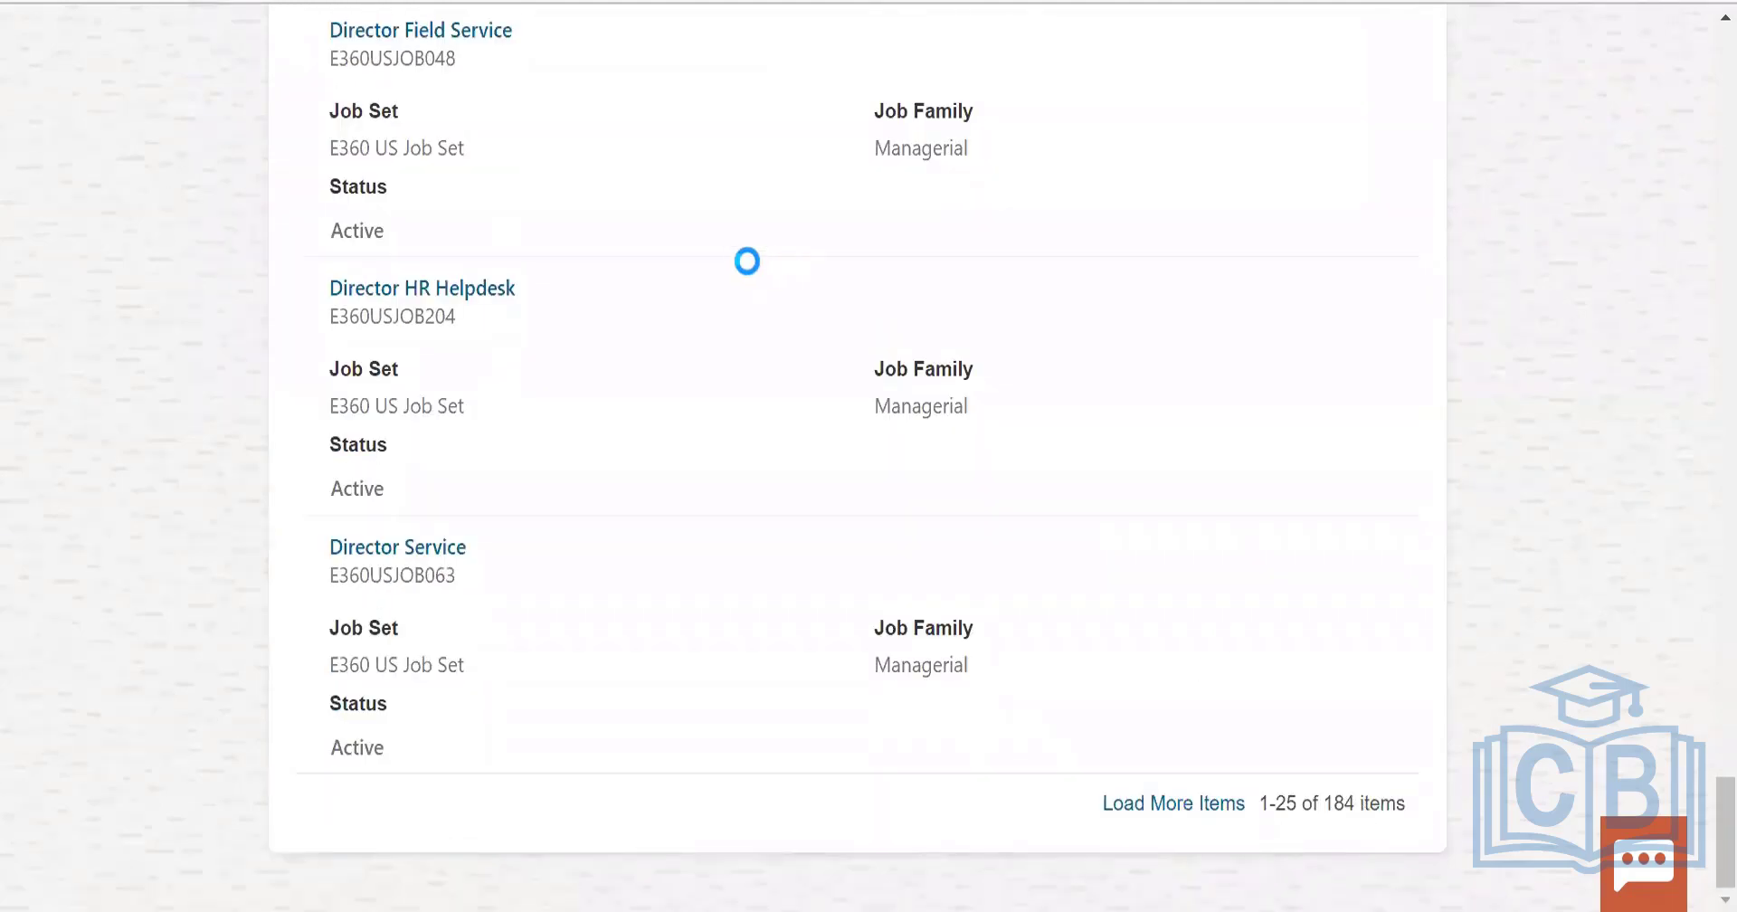
{"action": "scroll", "coordinate": [772, 298], "scroll_direction": "down", "scroll_amount": 18}
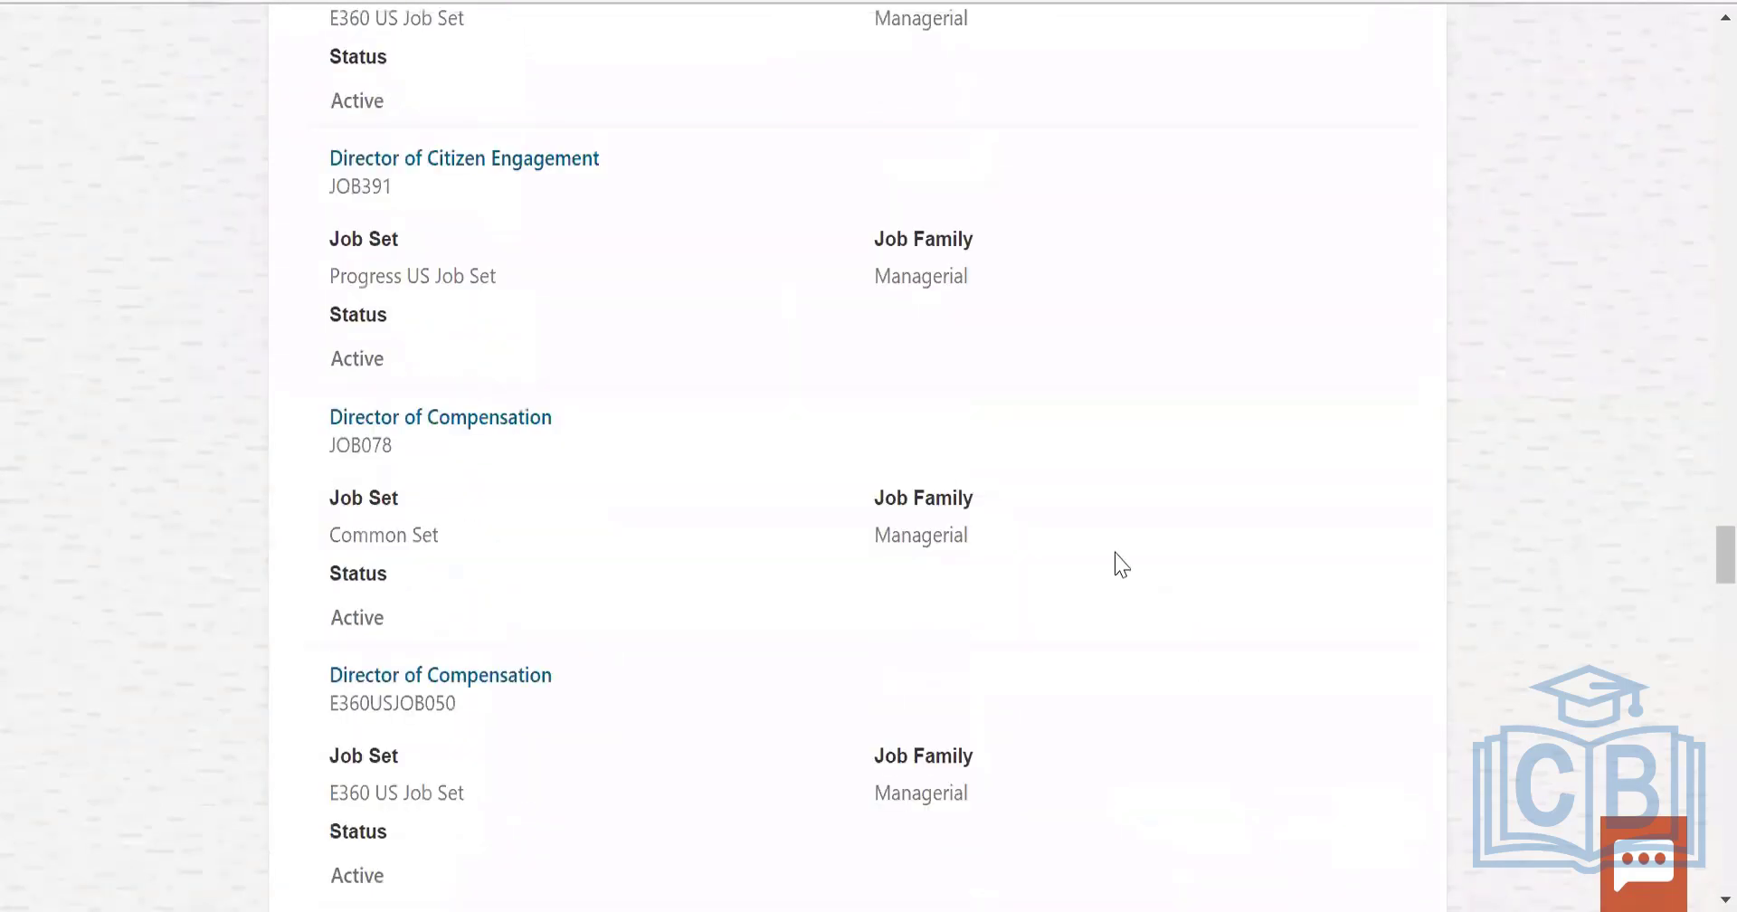
{"action": "scroll", "coordinate": [1122, 566], "scroll_direction": "down", "scroll_amount": 20}
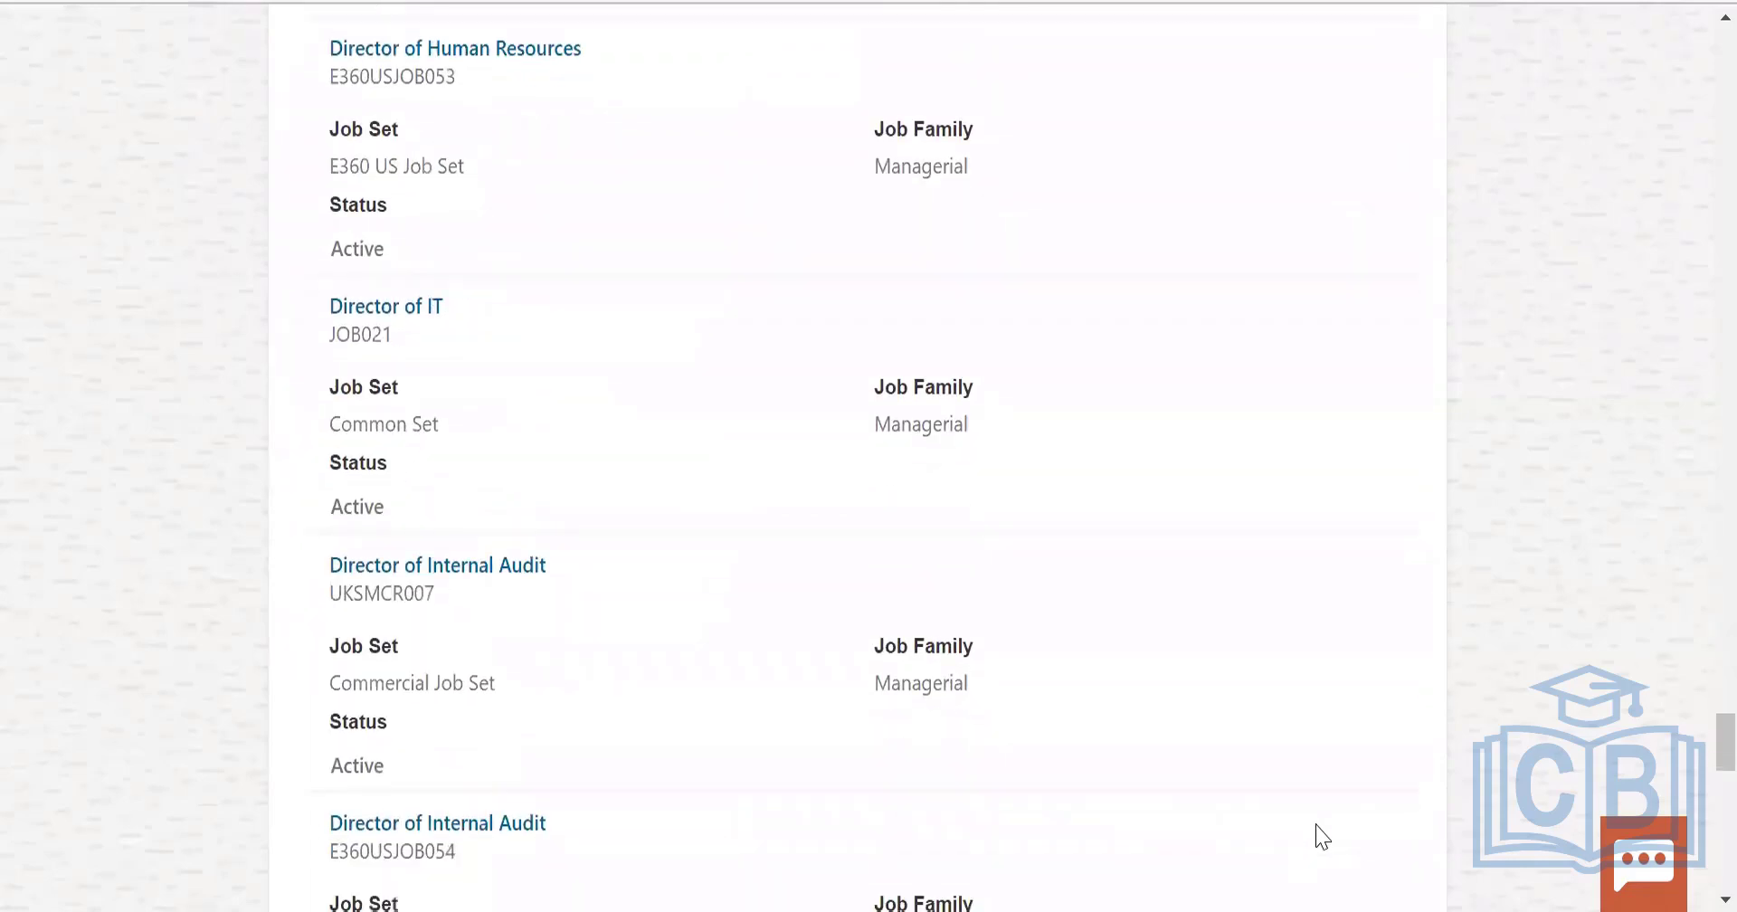
{"action": "scroll", "coordinate": [1319, 834], "scroll_direction": "down", "scroll_amount": 20}
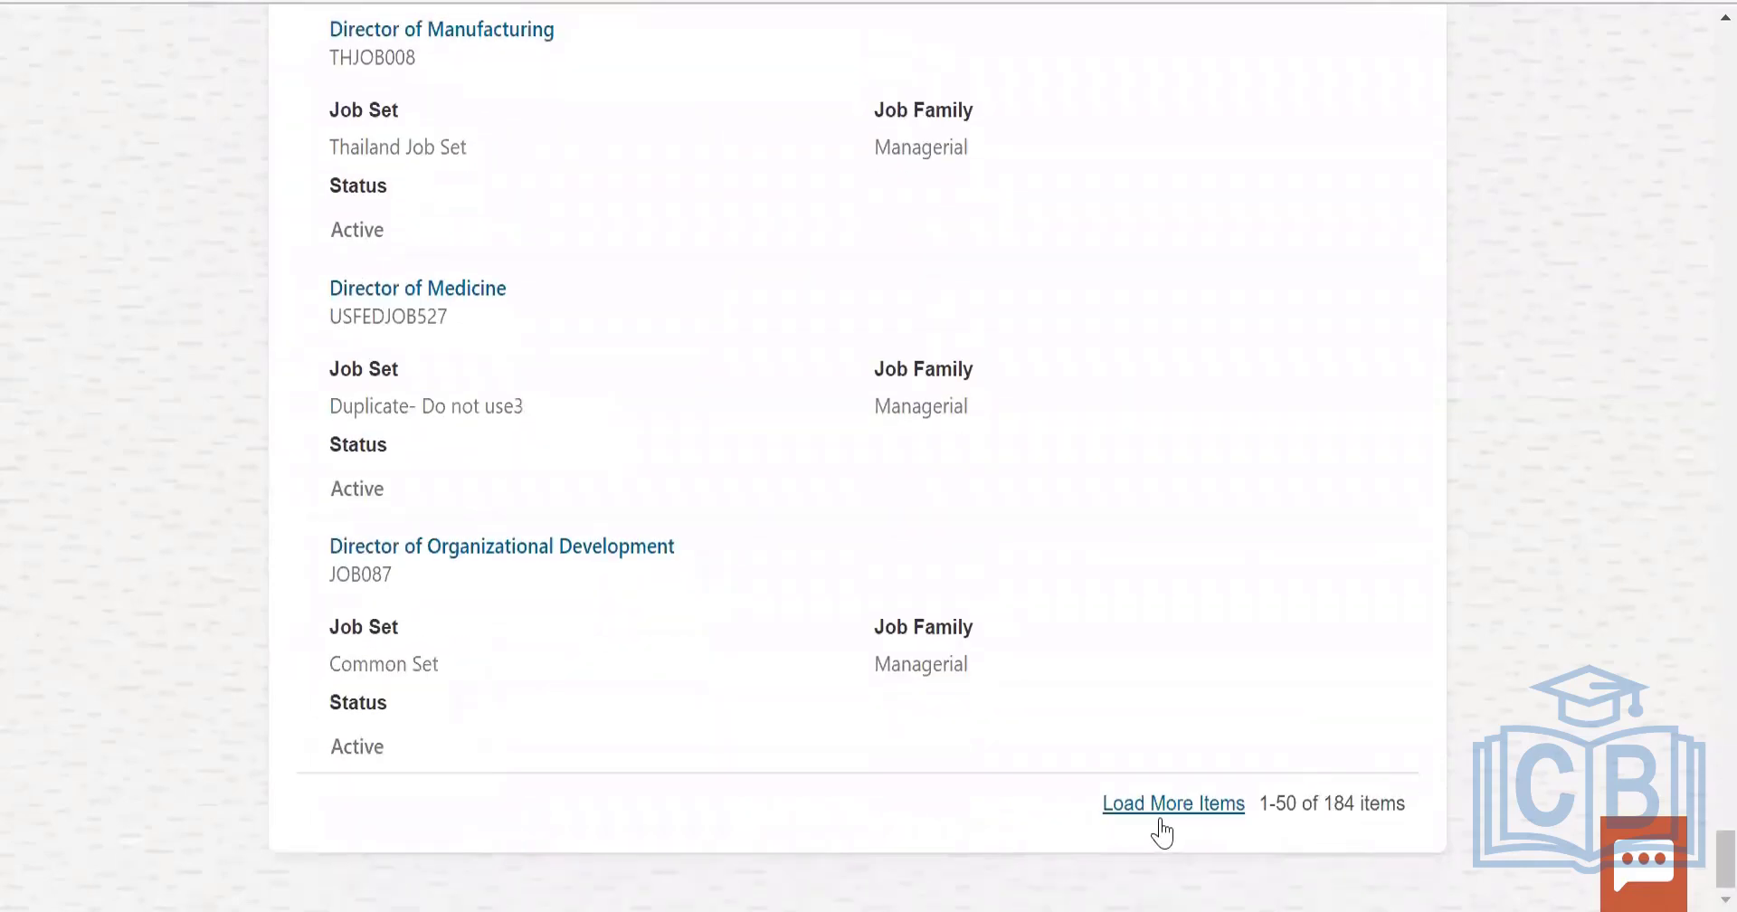
{"action": "left_click", "coordinate": [1161, 820]}
{"action": "scroll", "coordinate": [1172, 805], "scroll_direction": "down", "scroll_amount": 7}
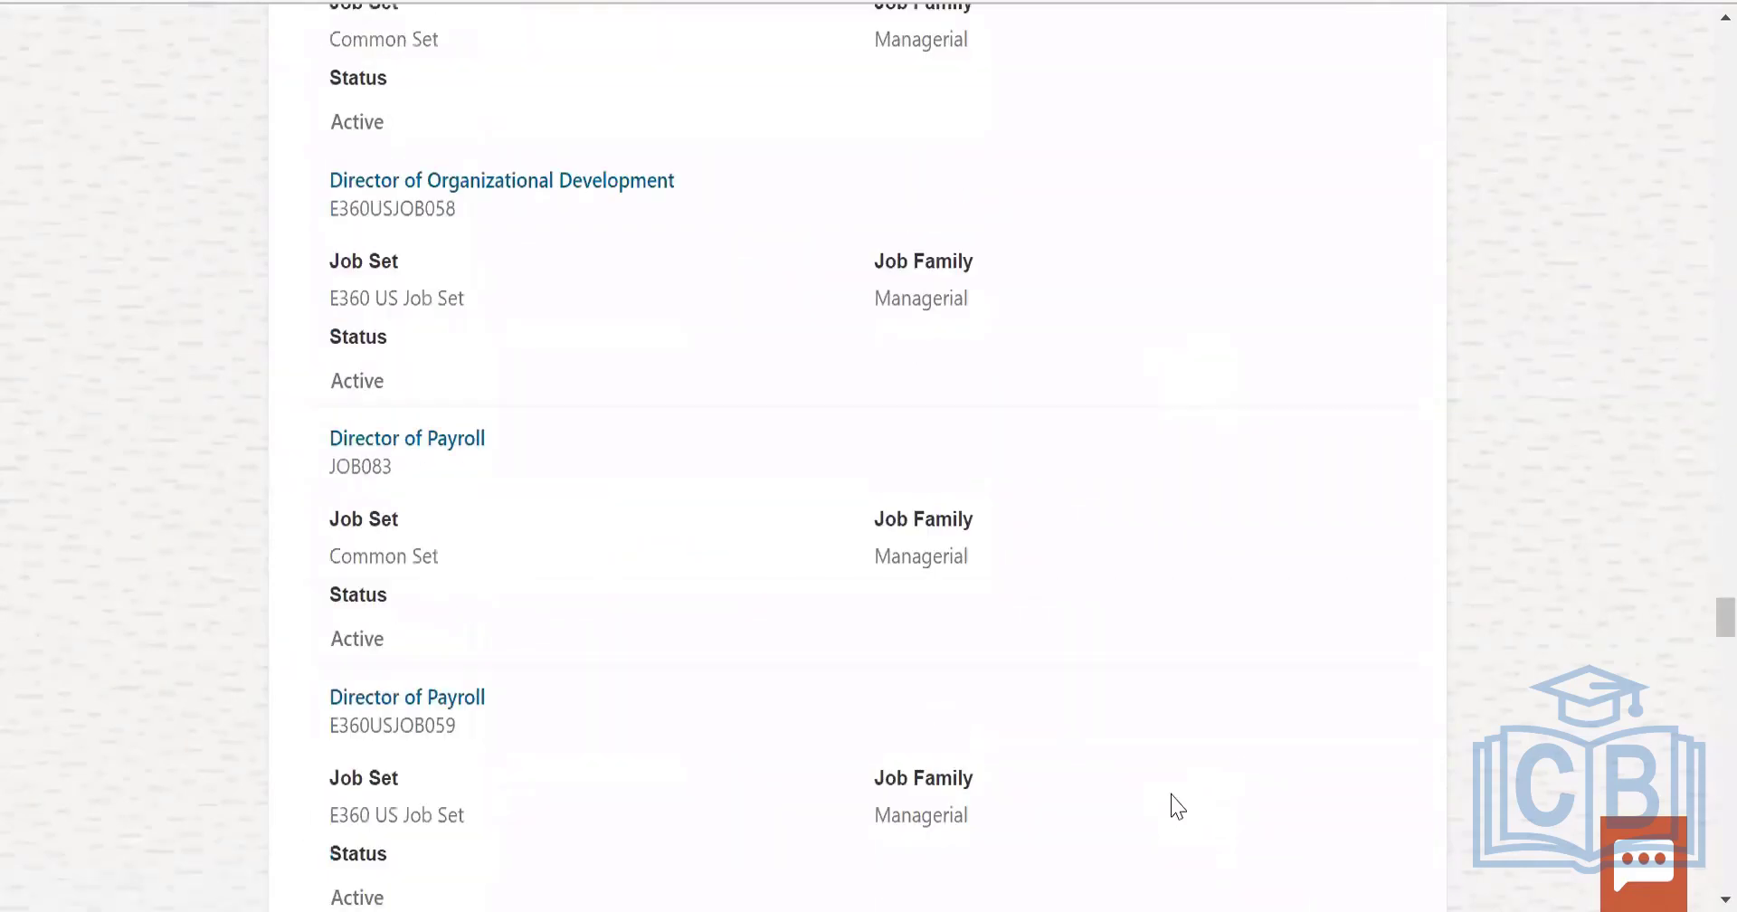
{"action": "scroll", "coordinate": [1176, 805], "scroll_direction": "down", "scroll_amount": 20}
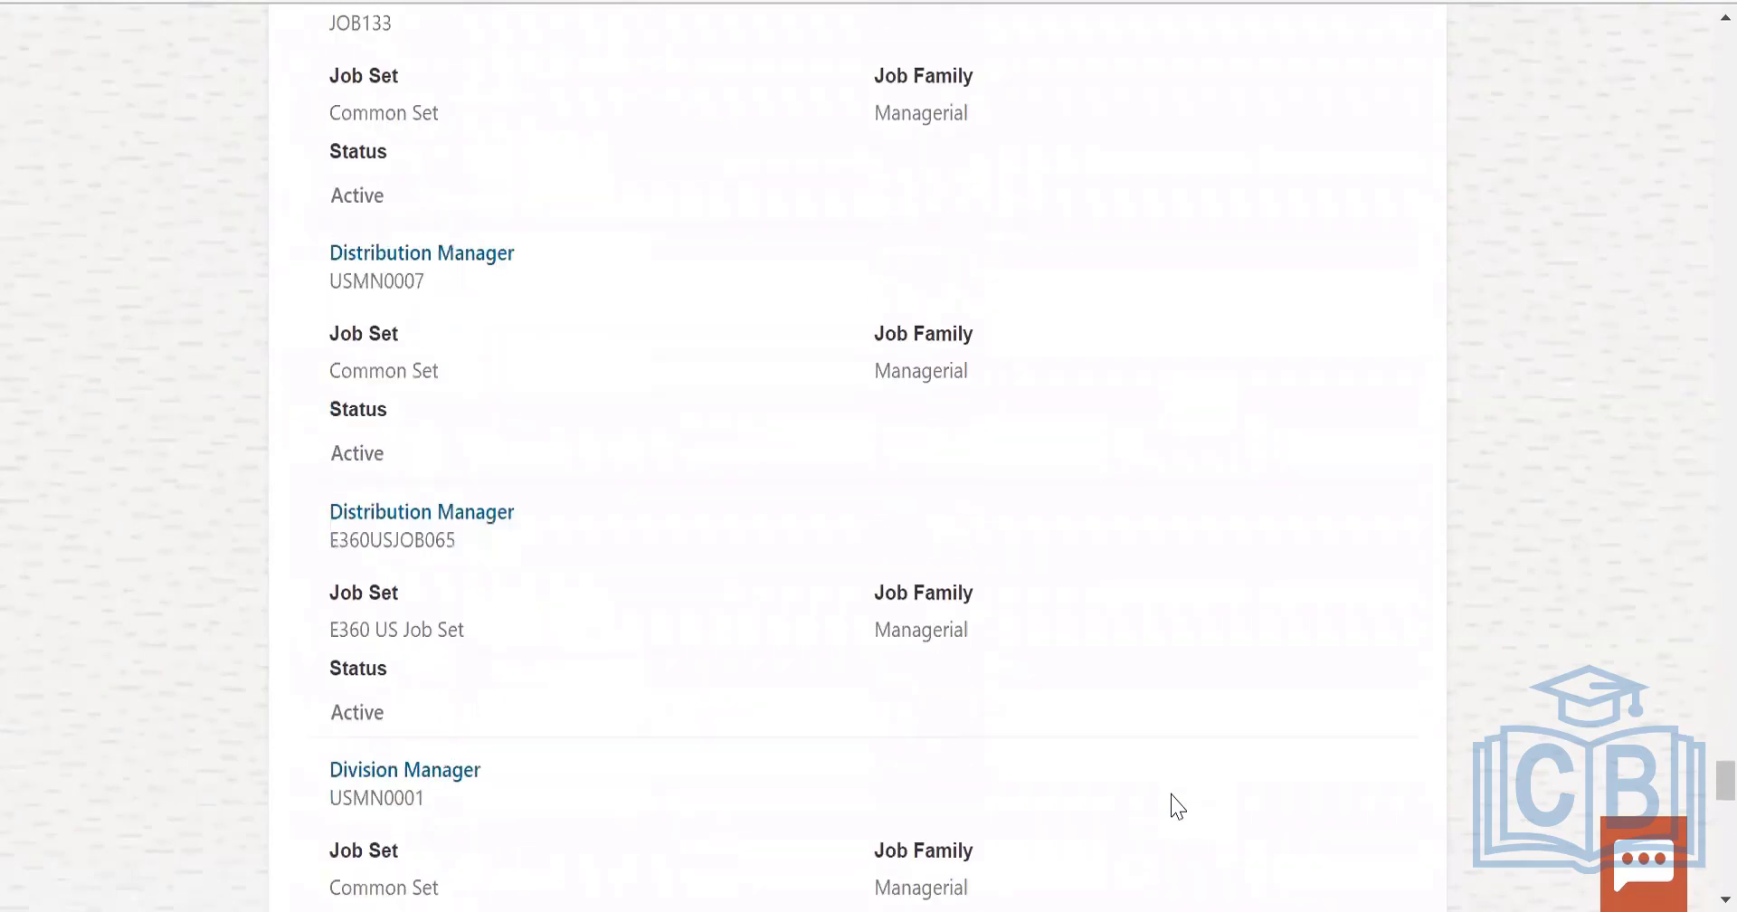
{"action": "scroll", "coordinate": [1176, 805], "scroll_direction": "down", "scroll_amount": 20}
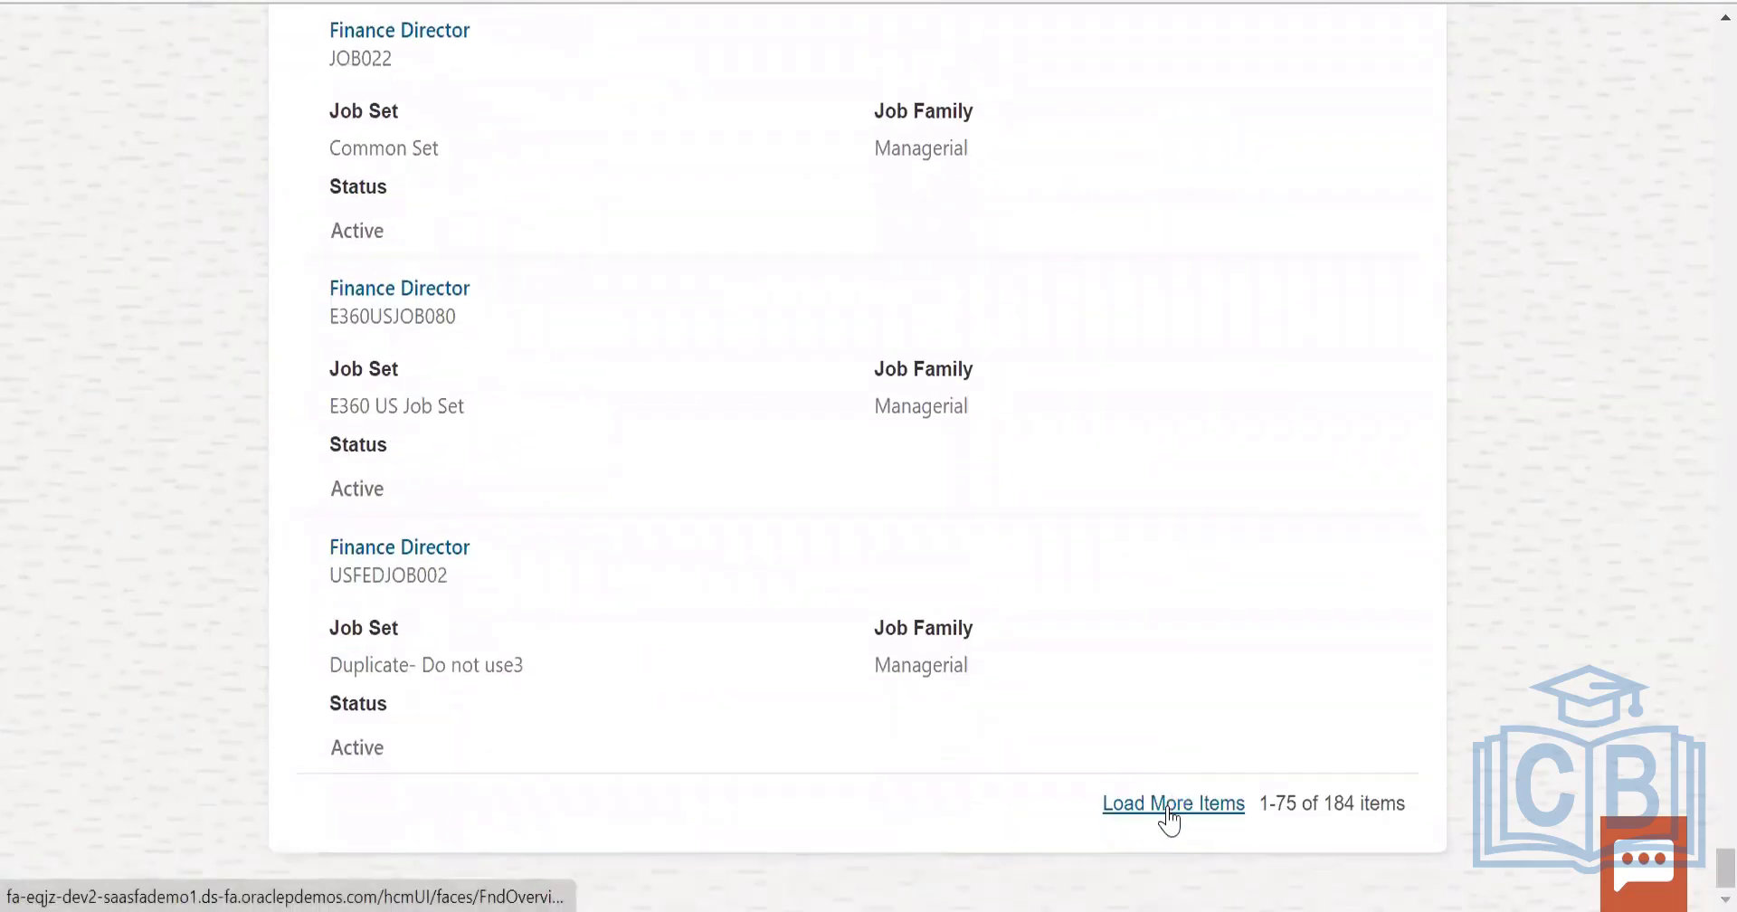
{"action": "left_click", "coordinate": [1170, 816]}
{"action": "scroll", "coordinate": [1237, 697], "scroll_direction": "down", "scroll_amount": 6}
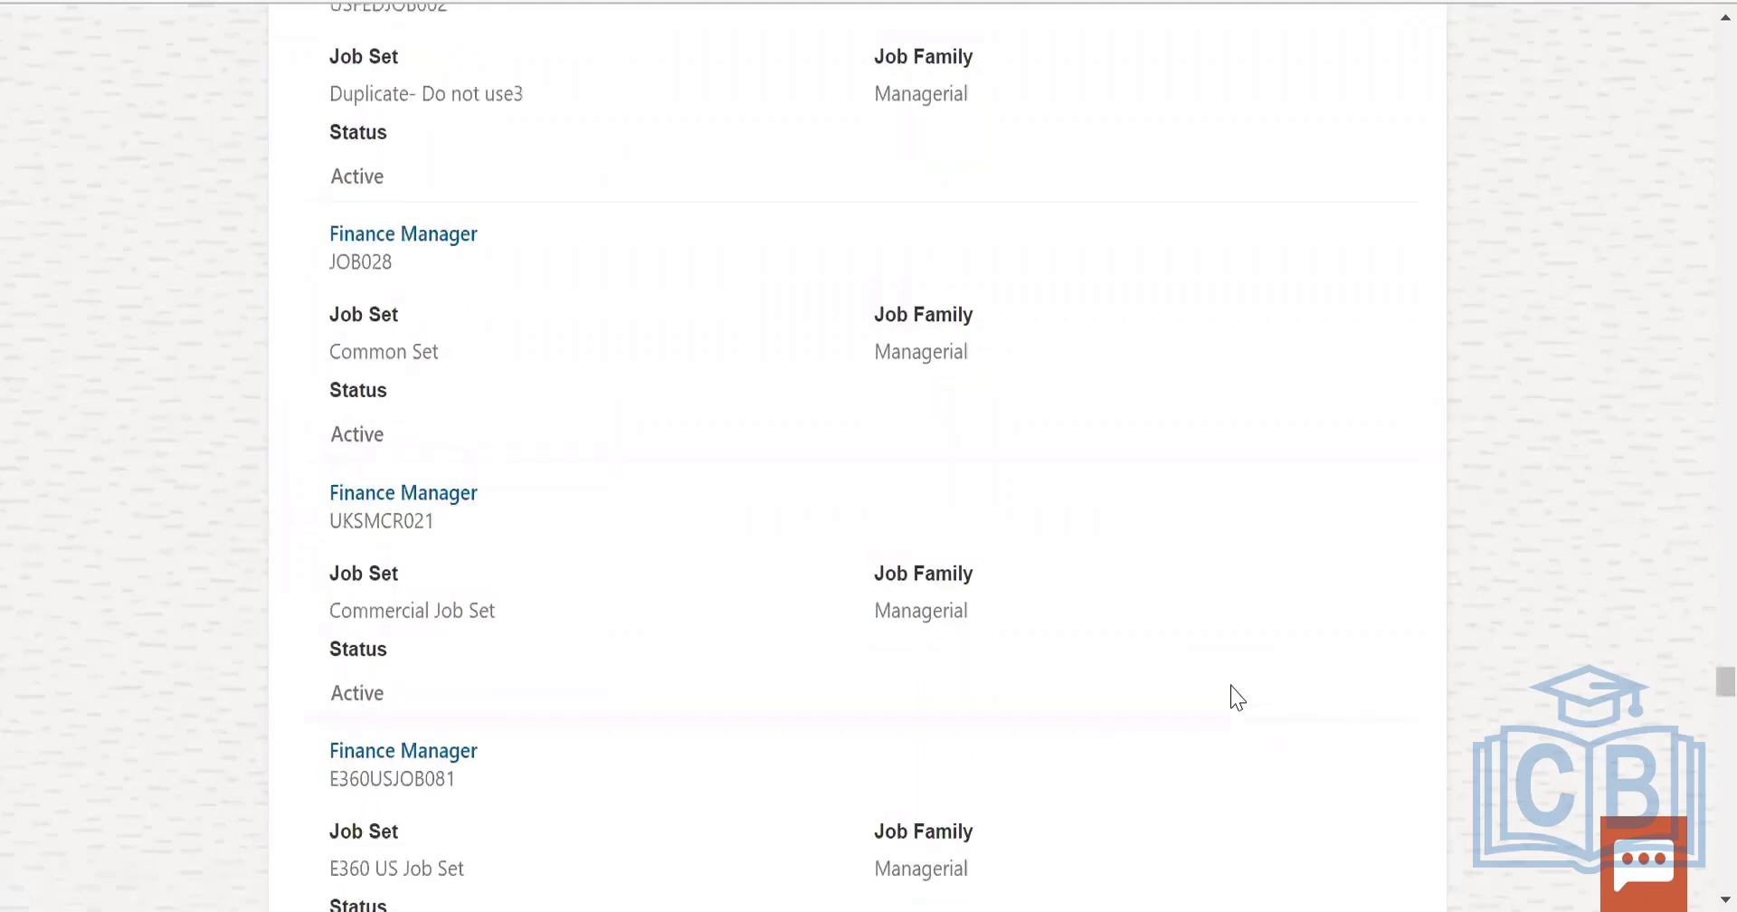
{"action": "scroll", "coordinate": [1237, 697], "scroll_direction": "down", "scroll_amount": 20}
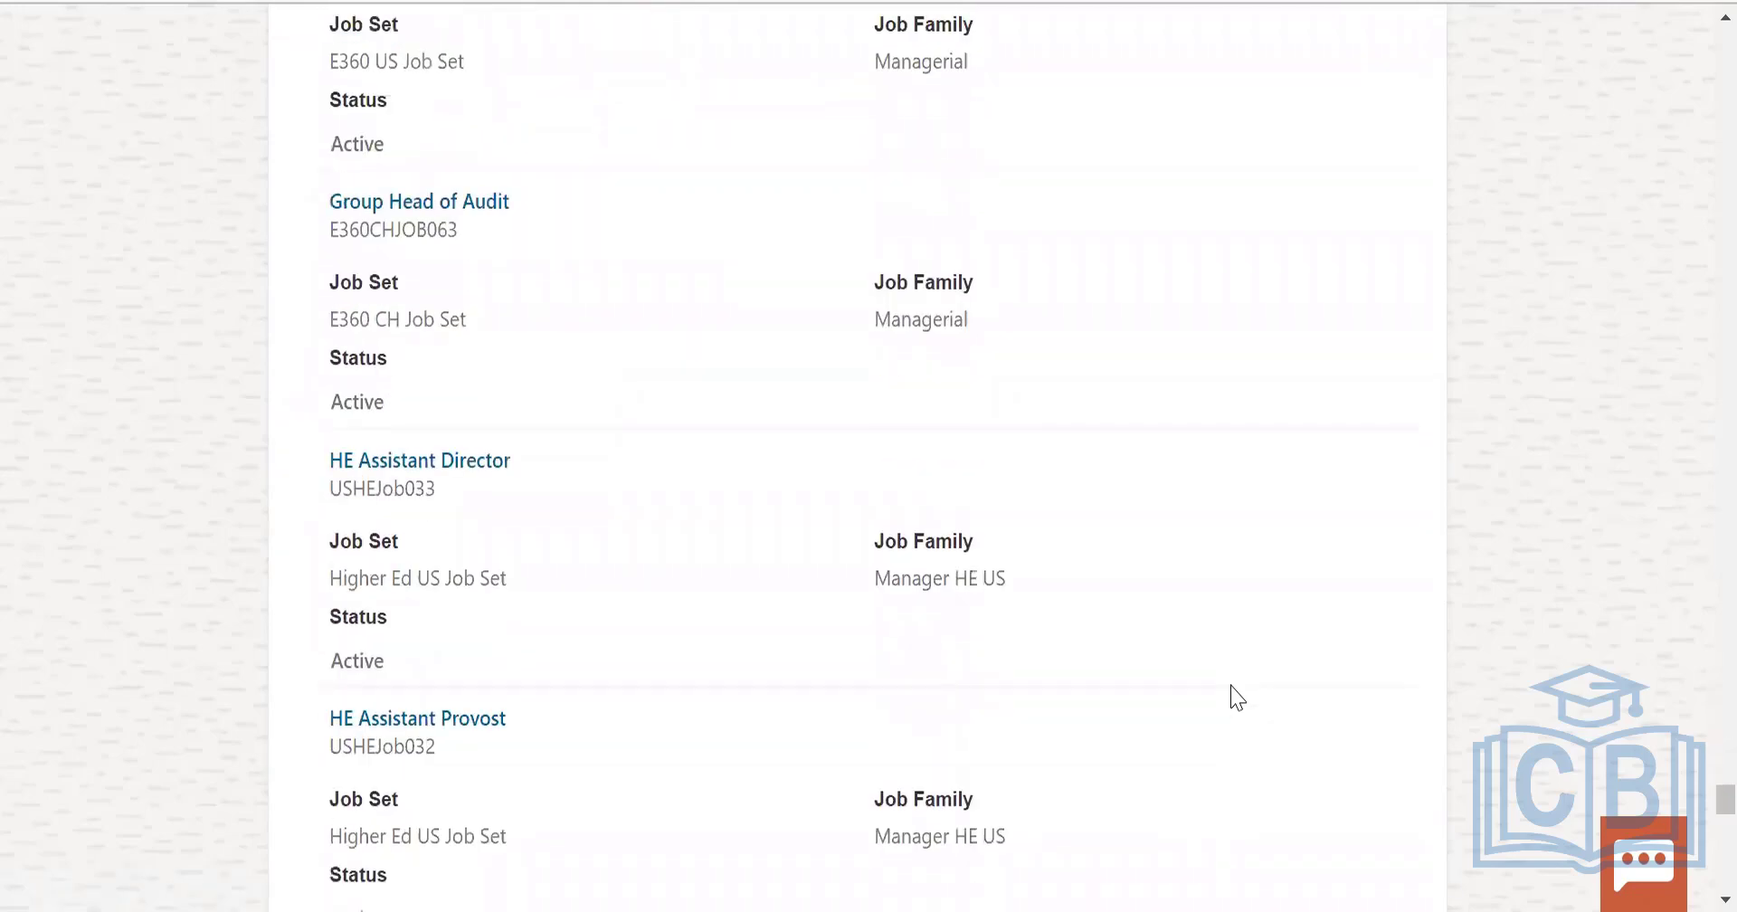
{"action": "scroll", "coordinate": [1237, 696], "scroll_direction": "down", "scroll_amount": 20}
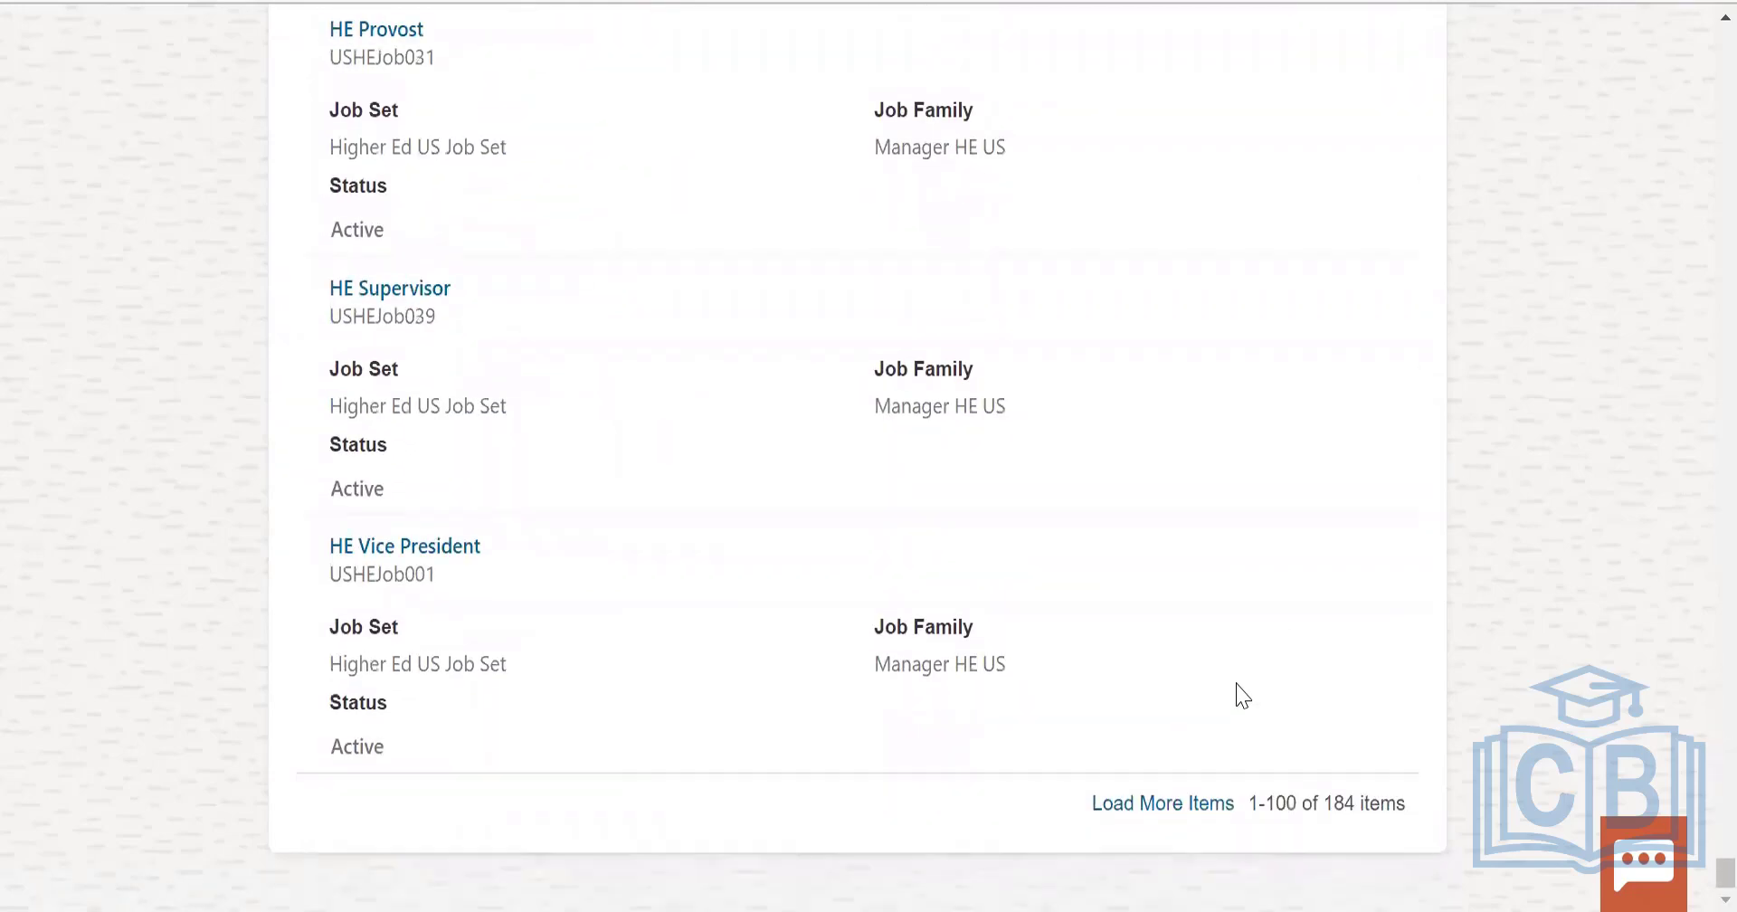
{"action": "left_click", "coordinate": [1180, 804]}
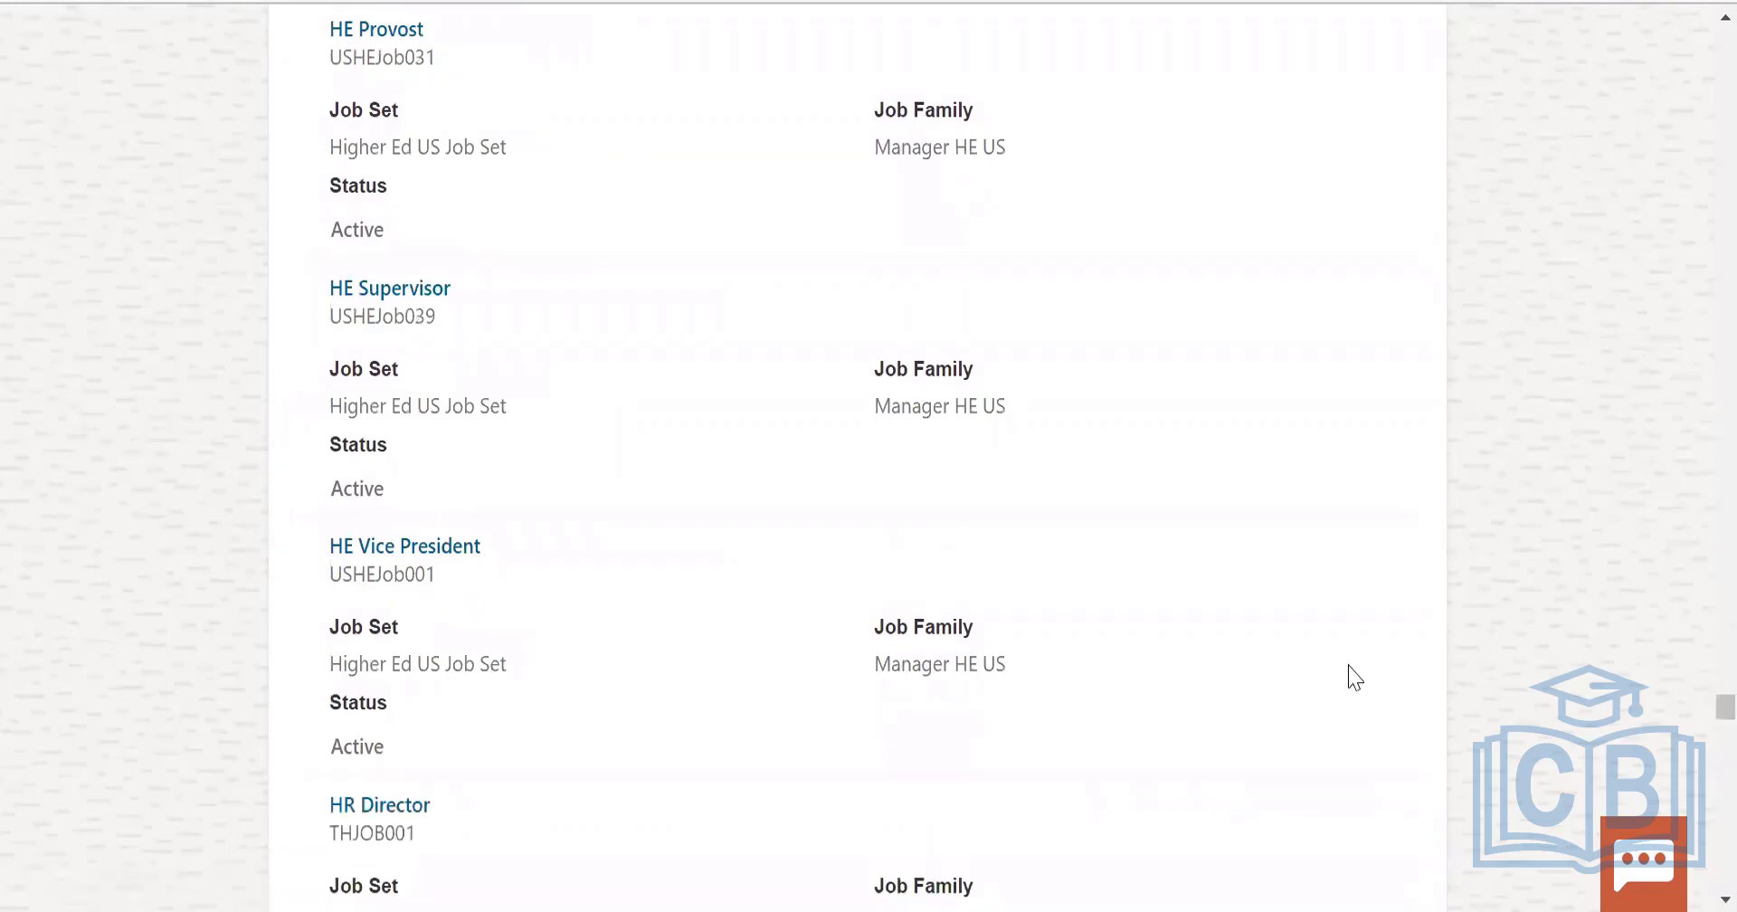
{"action": "scroll", "coordinate": [1354, 677], "scroll_direction": "down", "scroll_amount": 20}
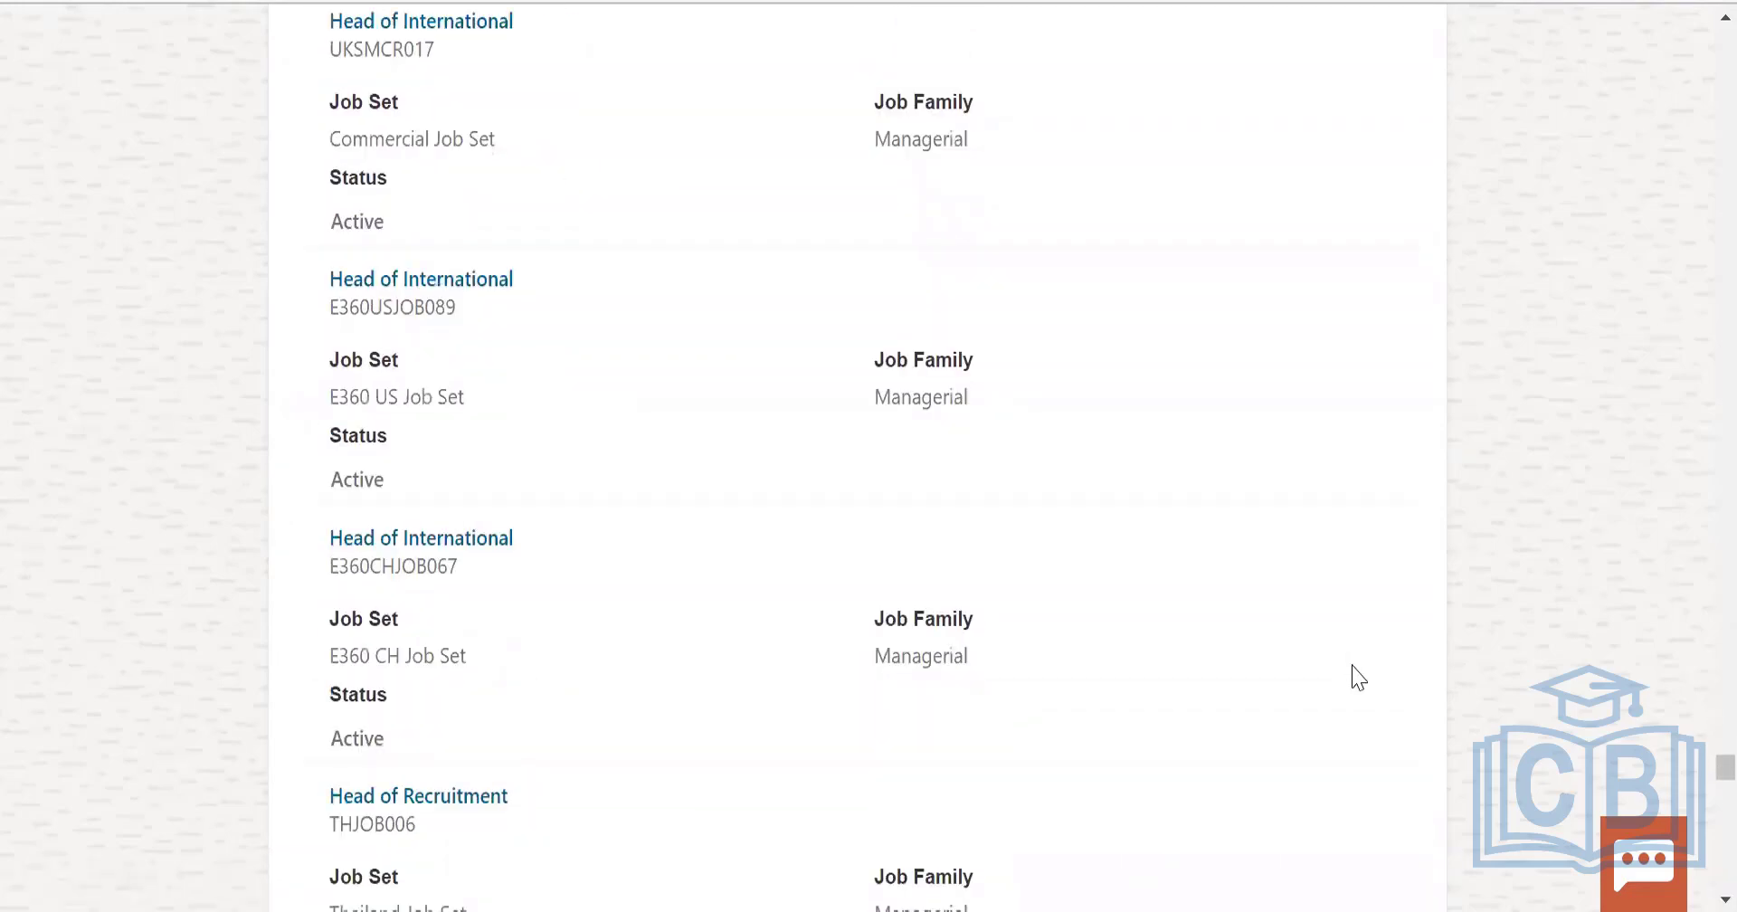
{"action": "scroll", "coordinate": [1357, 676], "scroll_direction": "down", "scroll_amount": 20}
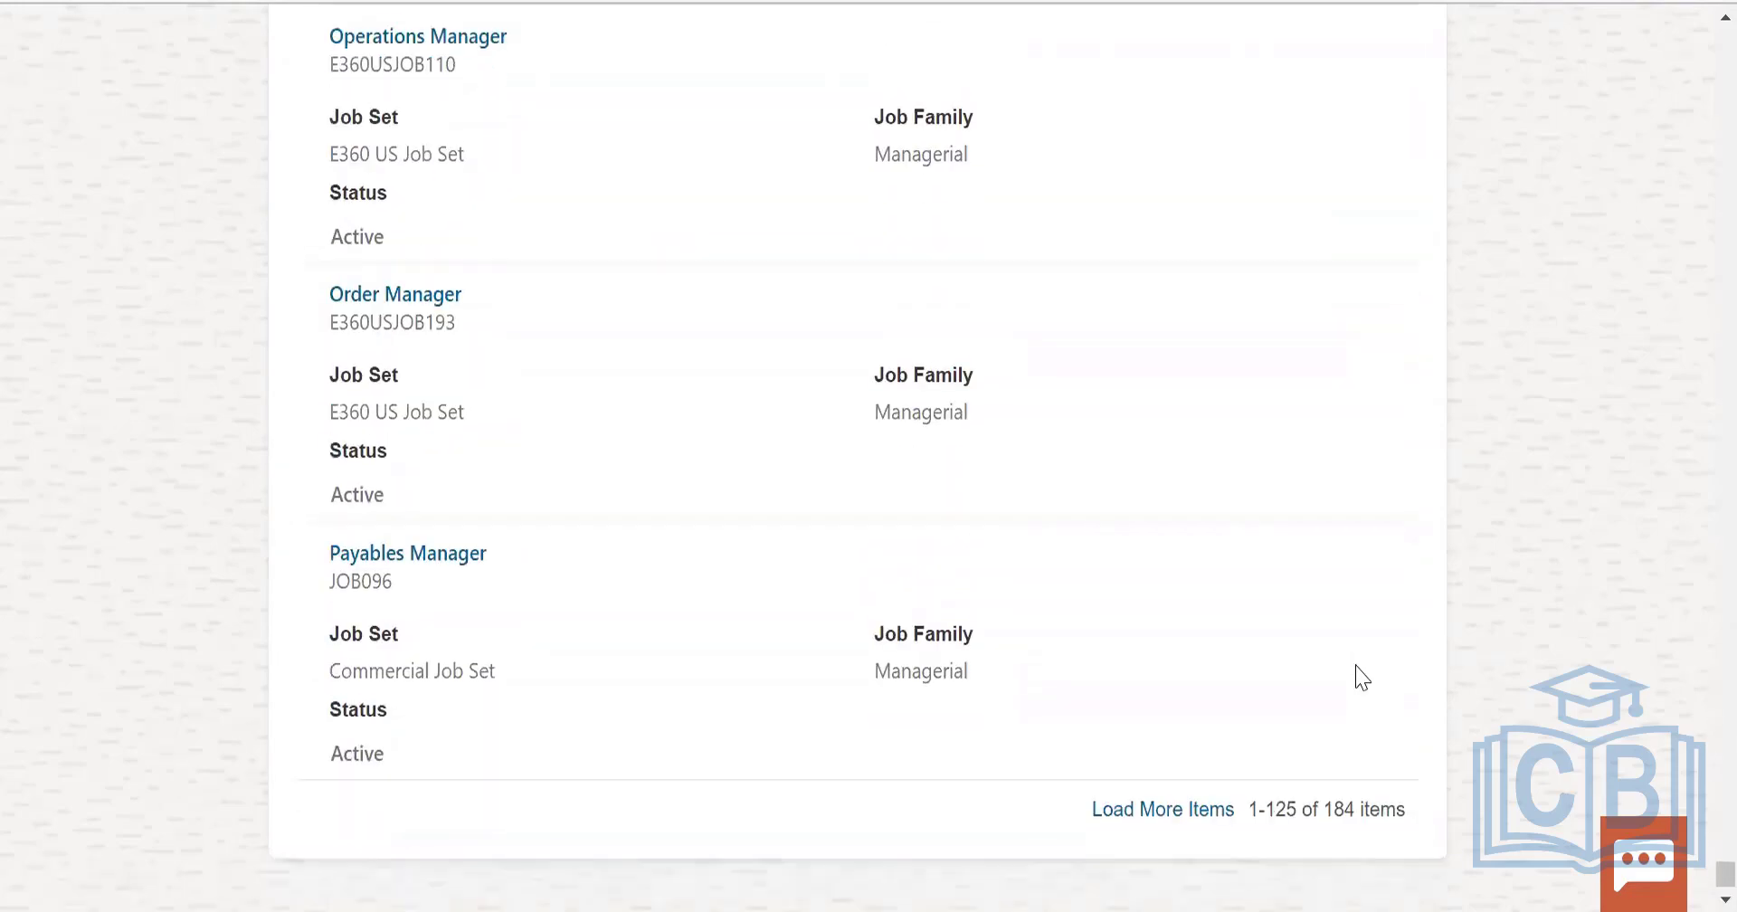
{"action": "left_click", "coordinate": [1175, 806]}
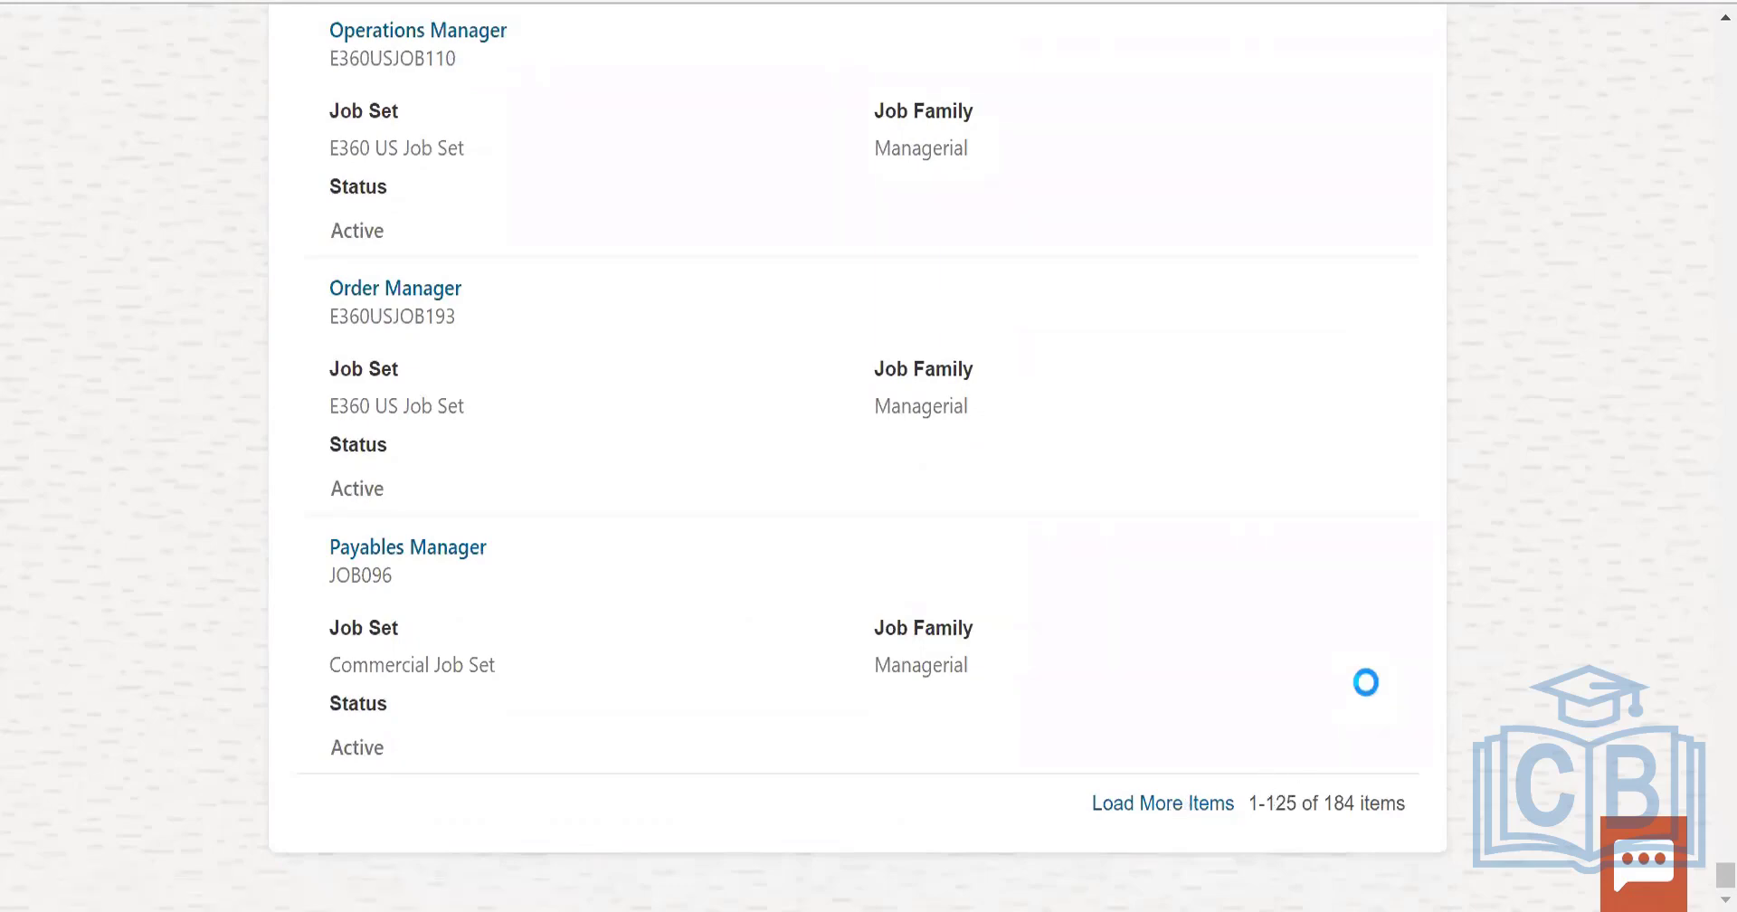
{"action": "scroll", "coordinate": [1443, 633], "scroll_direction": "down", "scroll_amount": 20}
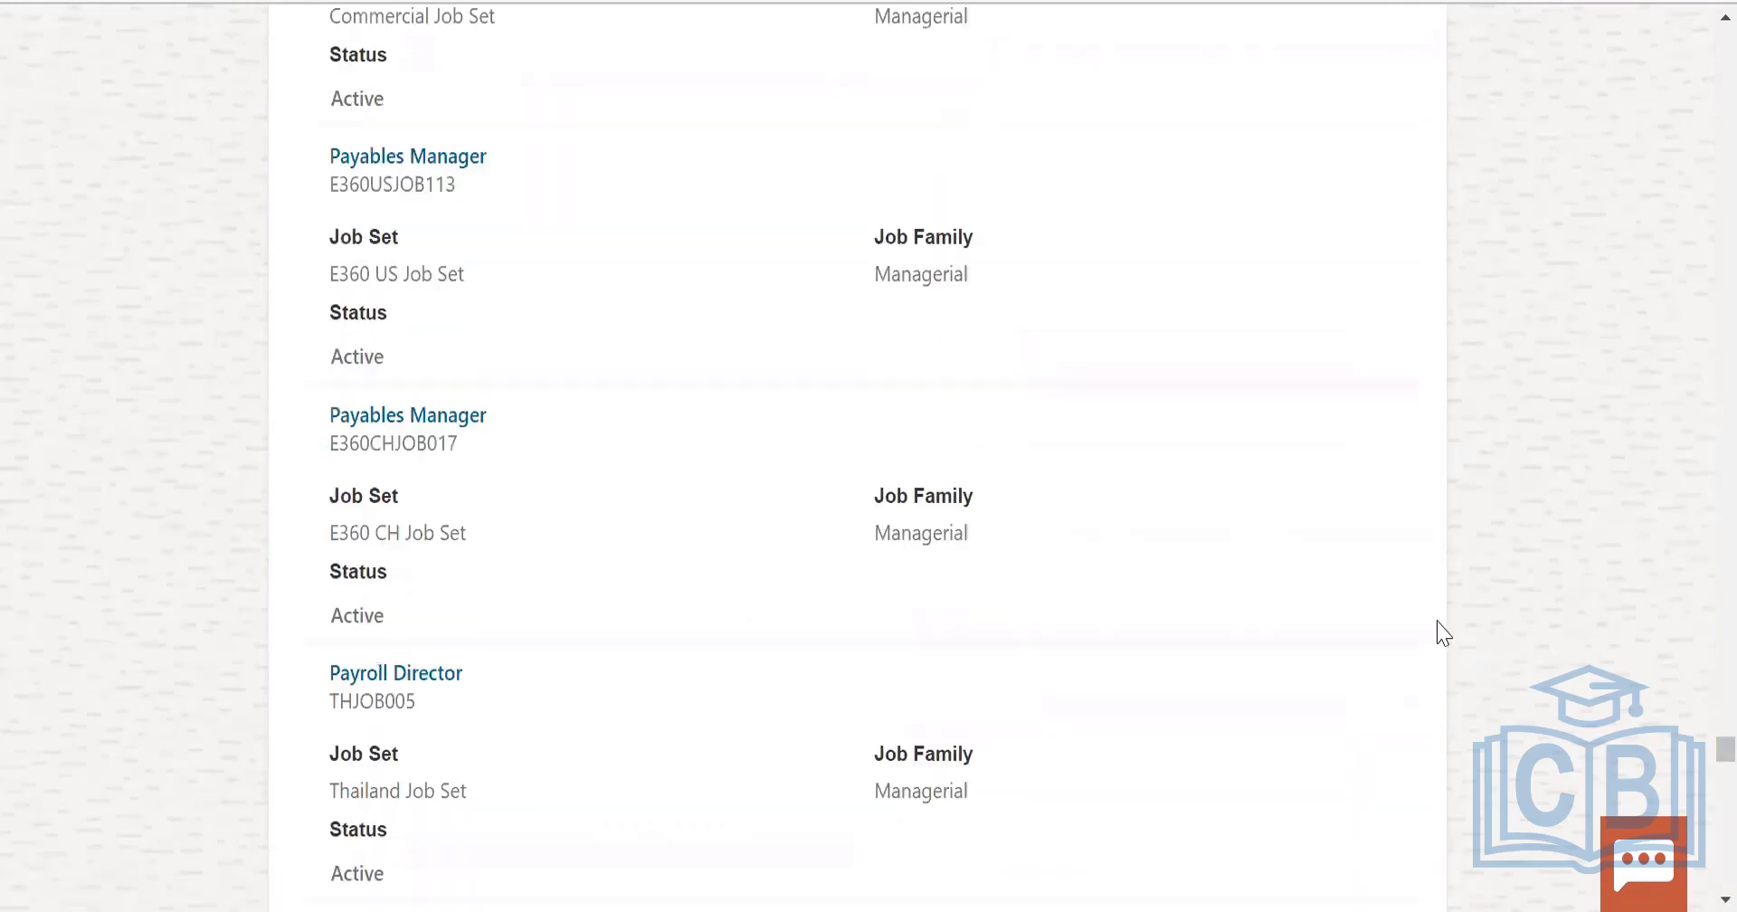
{"action": "scroll", "coordinate": [1443, 633], "scroll_direction": "down", "scroll_amount": 20}
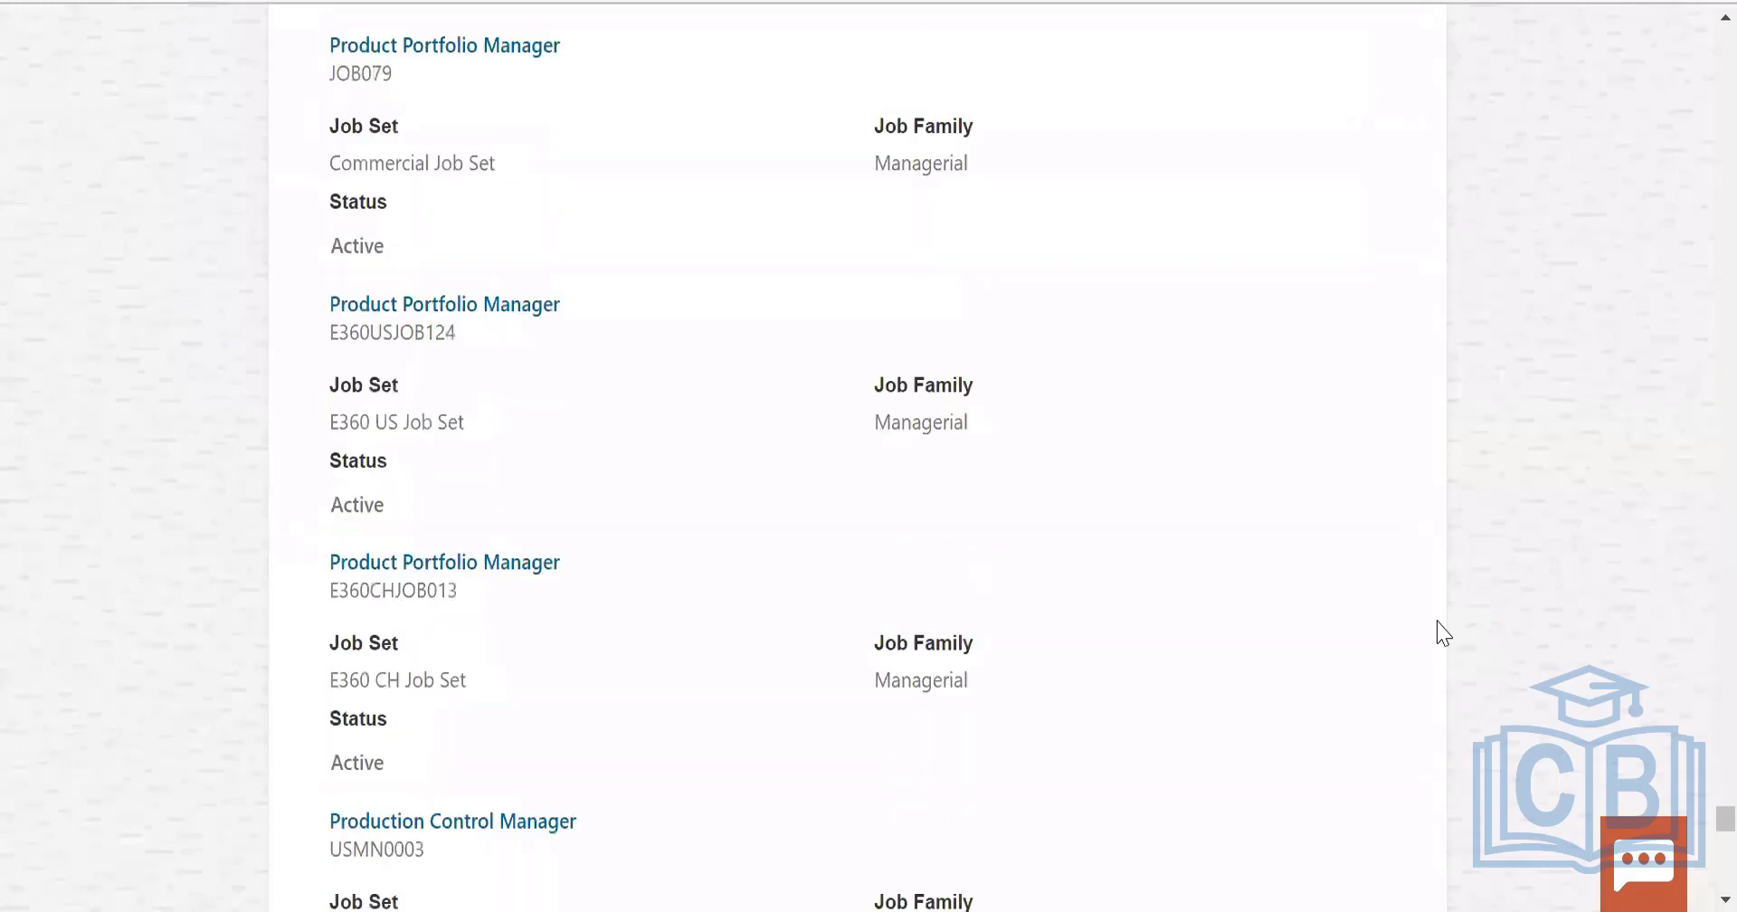
{"action": "scroll", "coordinate": [1443, 634], "scroll_direction": "down", "scroll_amount": 3}
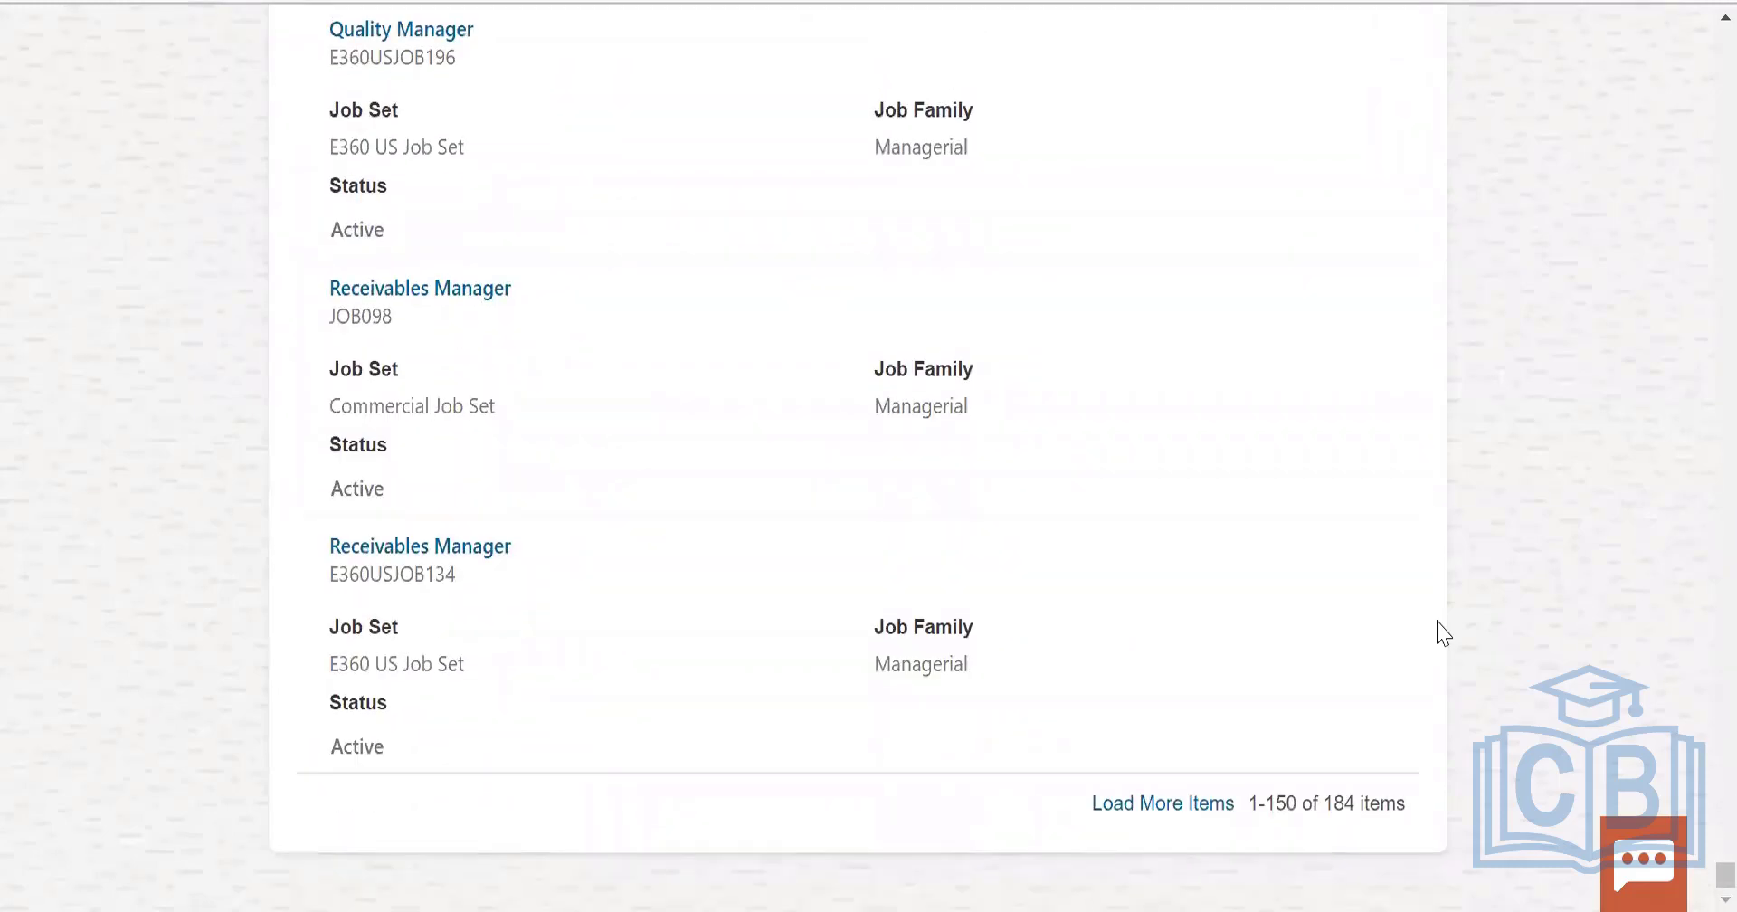
{"action": "left_click", "coordinate": [1180, 802]}
{"action": "scroll", "coordinate": [1304, 730], "scroll_direction": "down", "scroll_amount": 20}
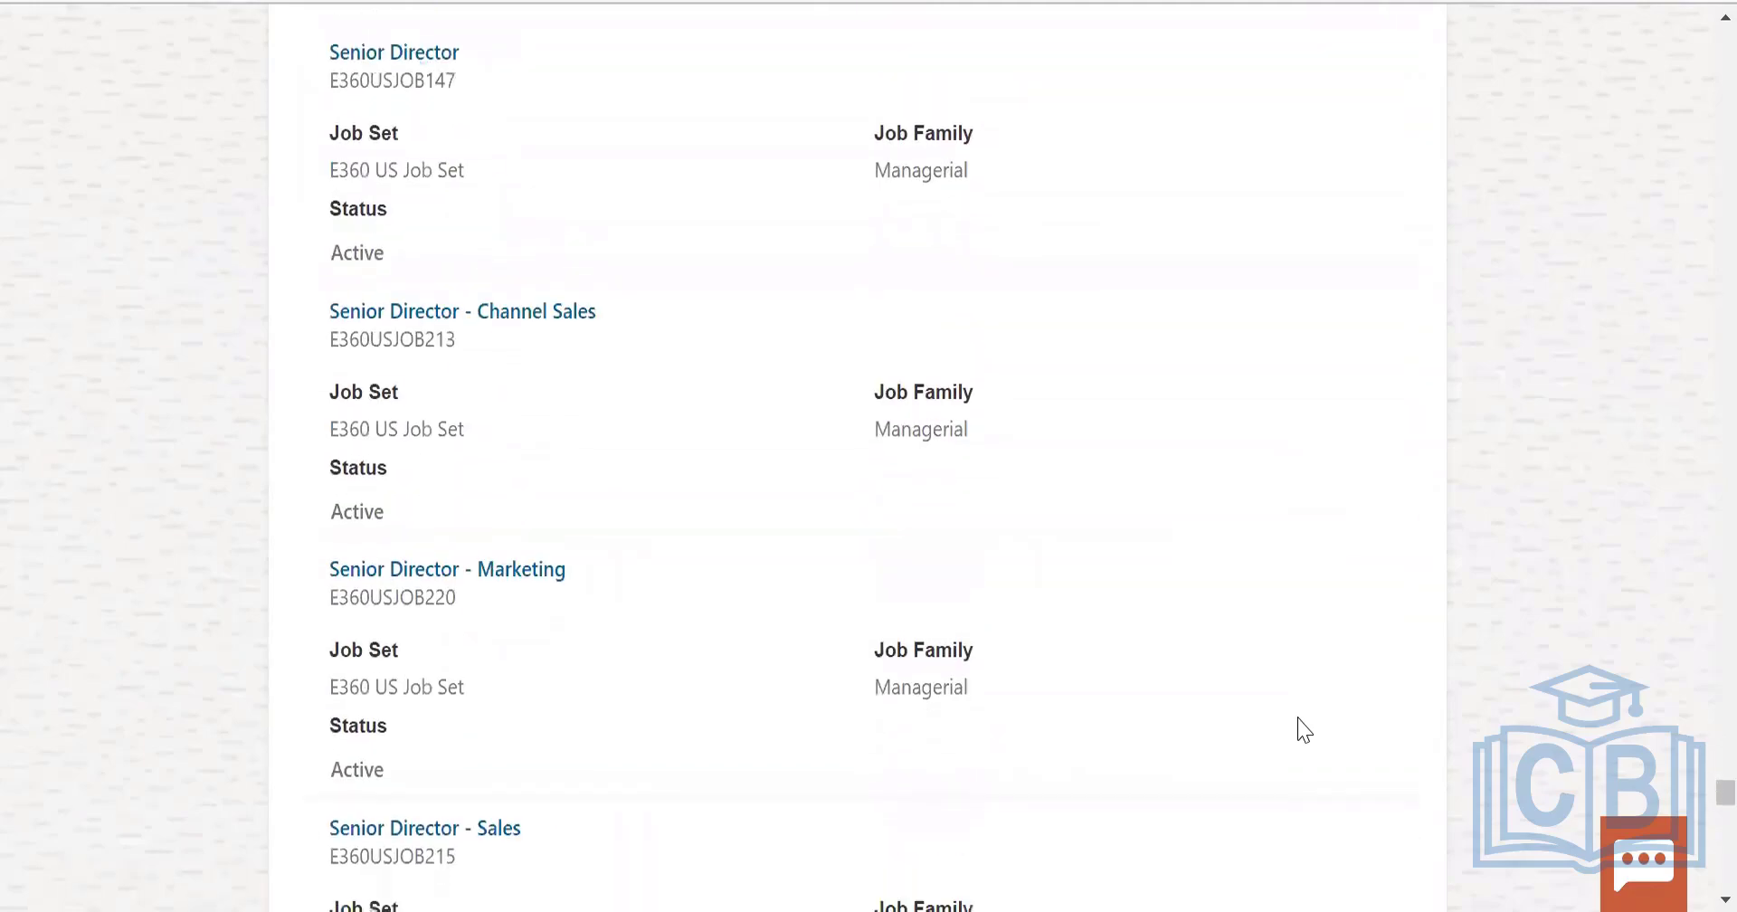
{"action": "scroll", "coordinate": [1304, 729], "scroll_direction": "down", "scroll_amount": 6}
{"action": "scroll", "coordinate": [1304, 728], "scroll_direction": "down", "scroll_amount": 20}
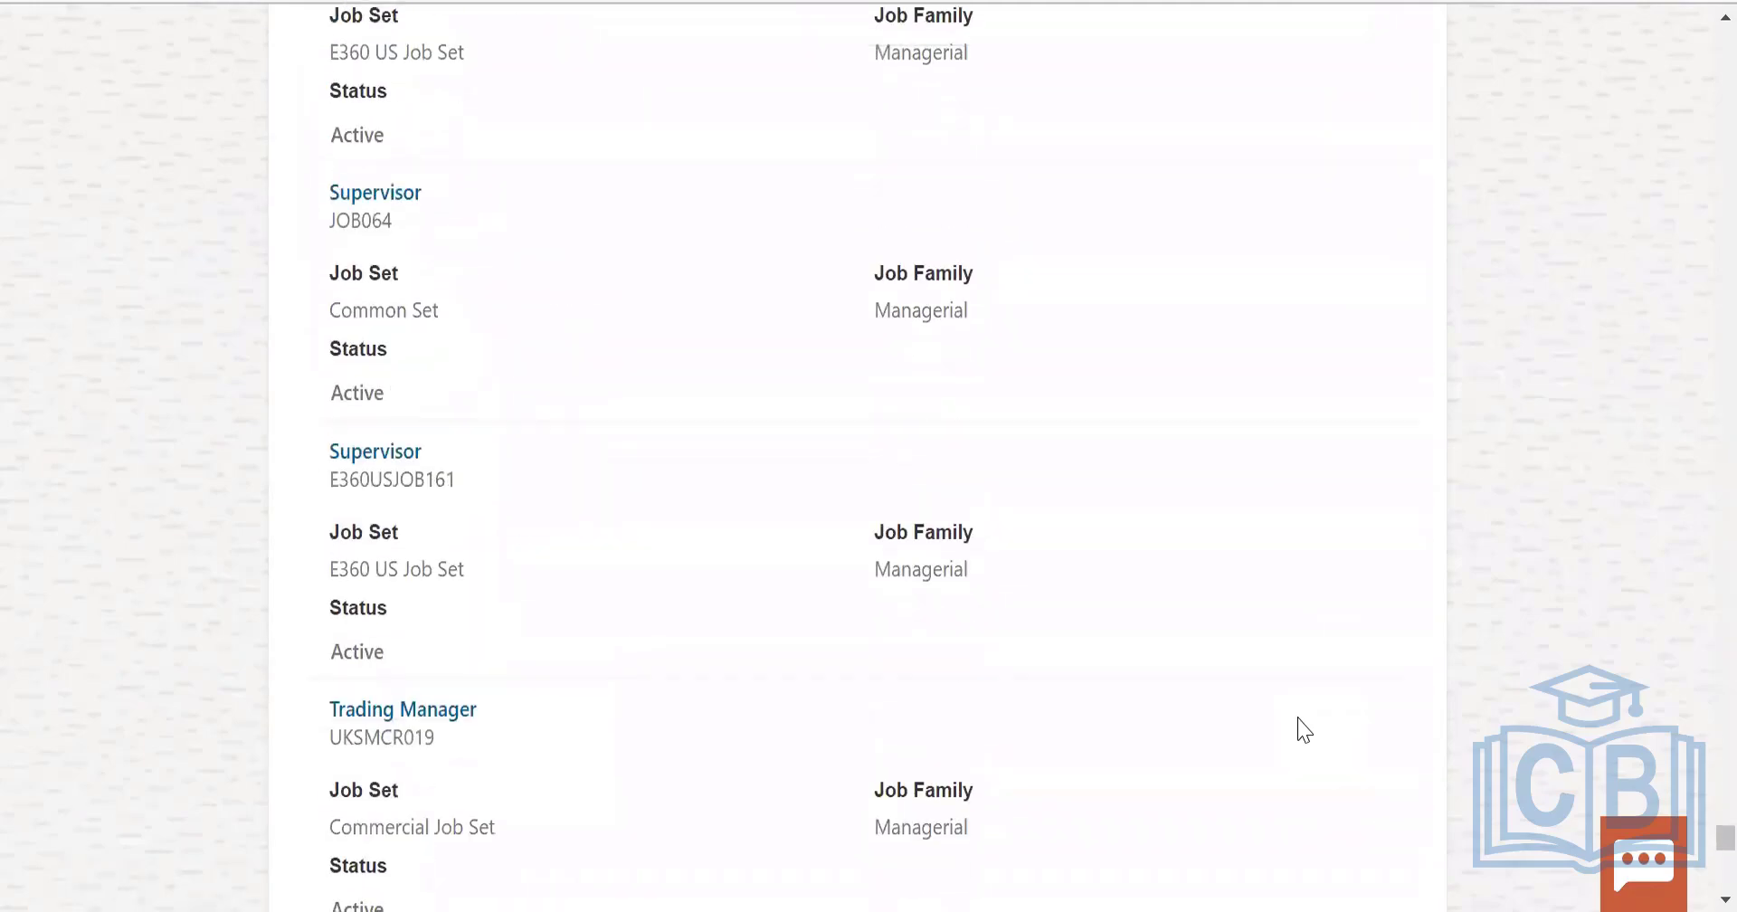
{"action": "scroll", "coordinate": [1304, 728], "scroll_direction": "down", "scroll_amount": 8}
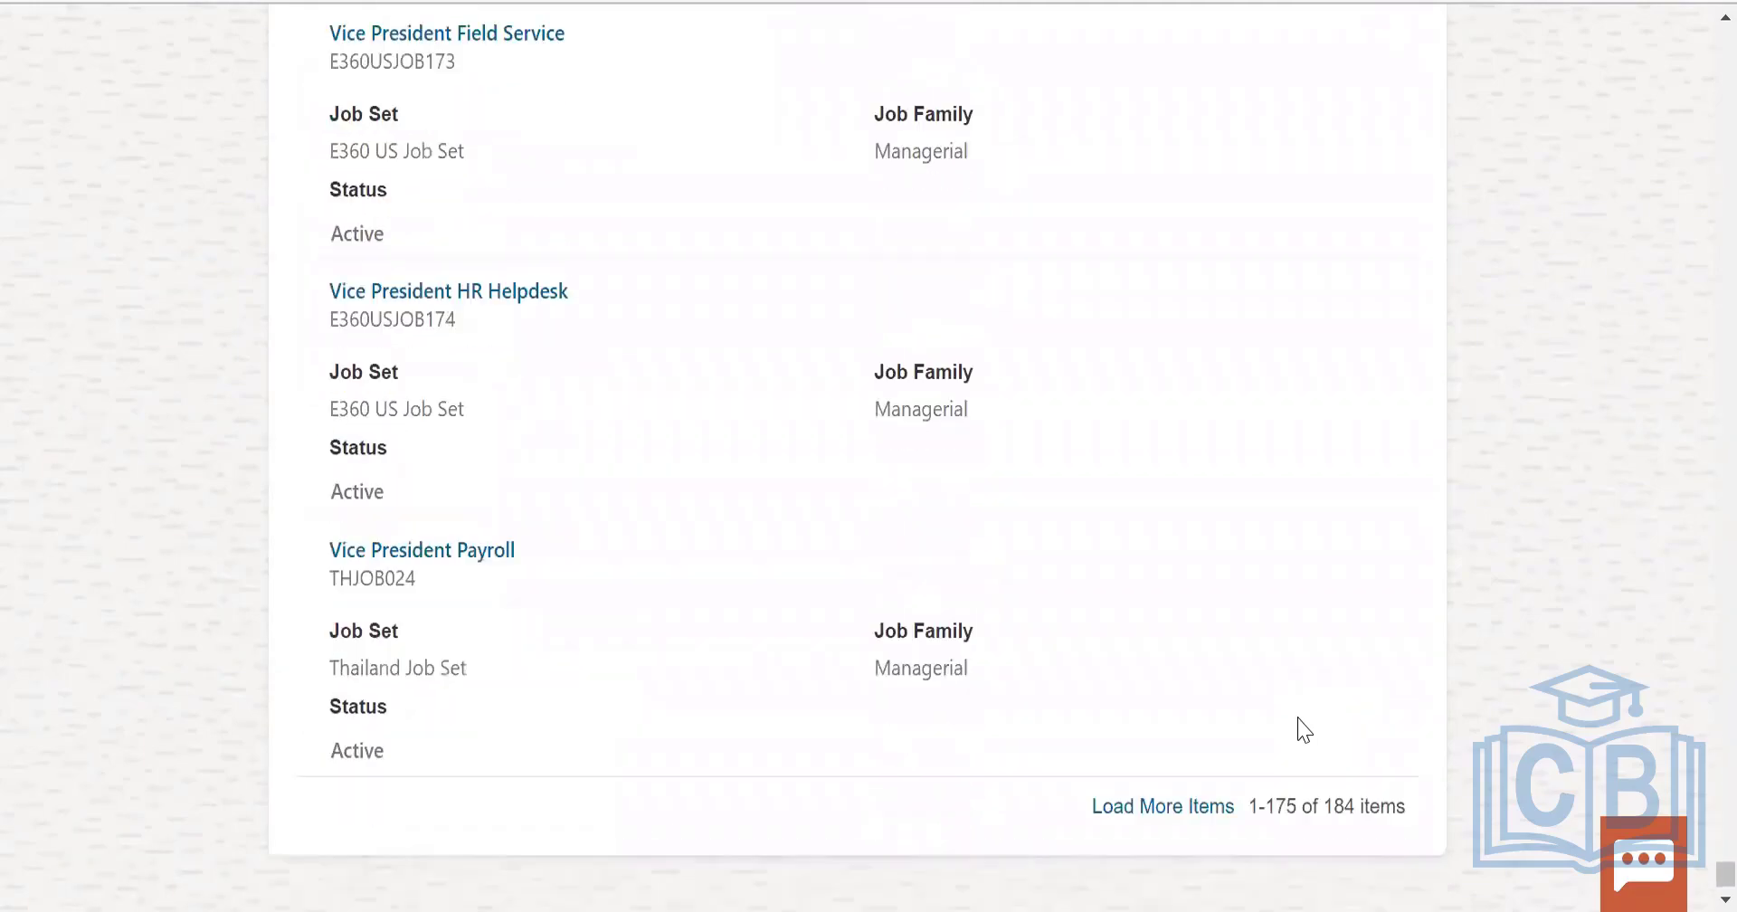
{"action": "left_click", "coordinate": [1181, 800]}
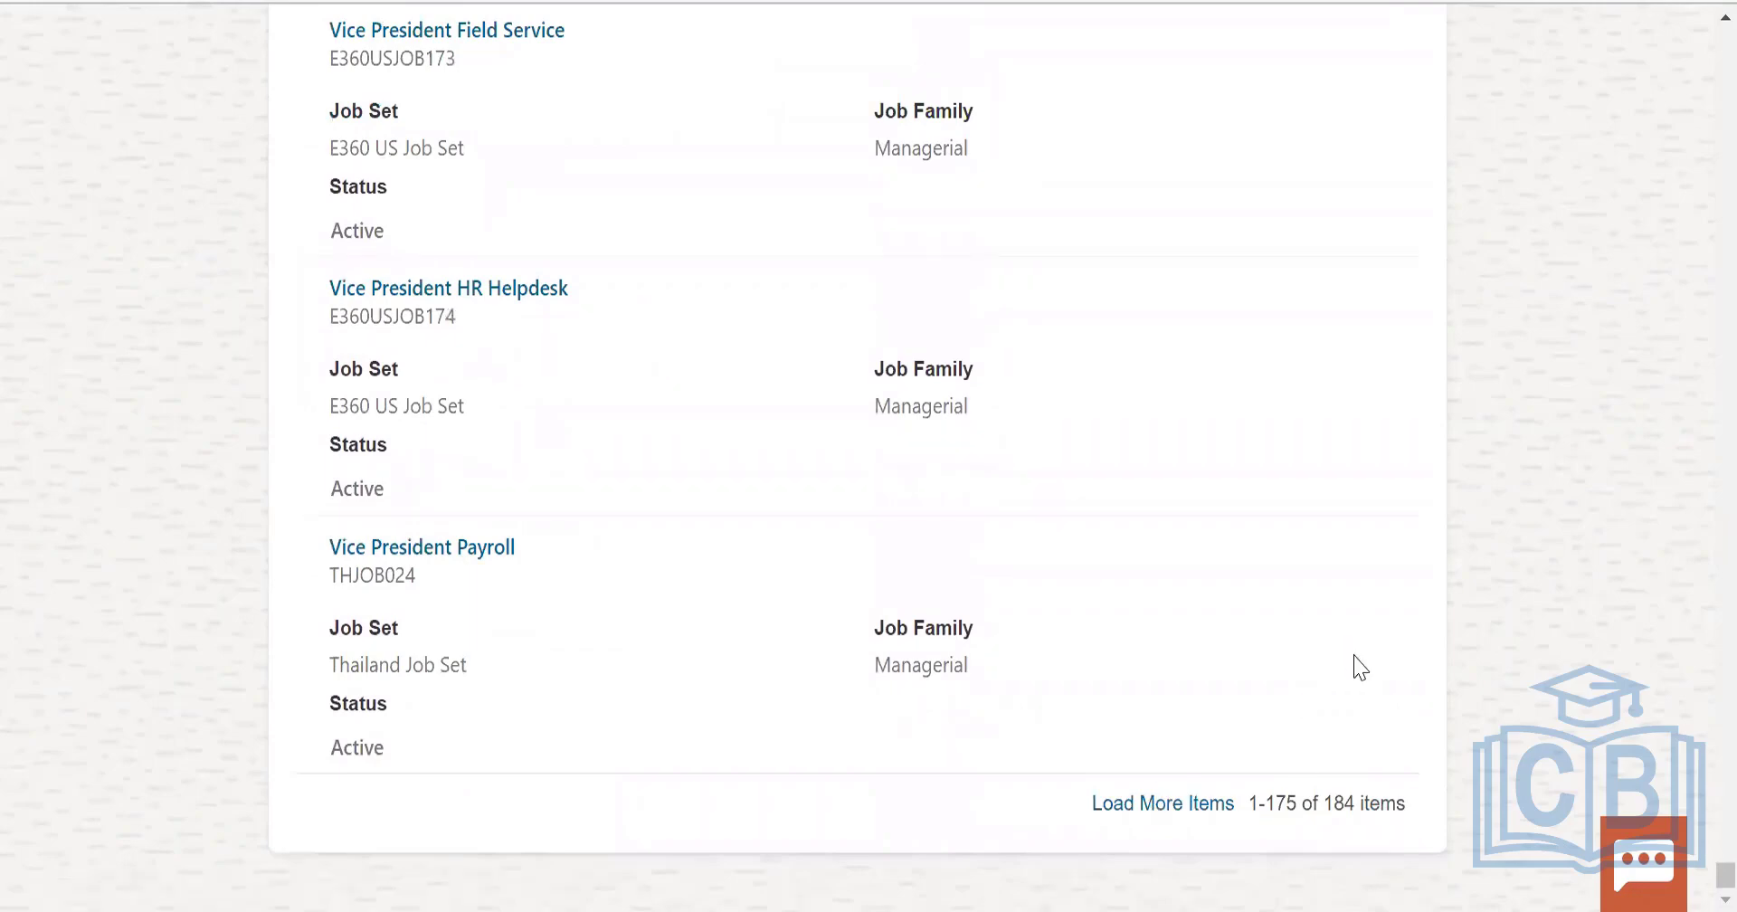
{"action": "scroll", "coordinate": [1355, 663], "scroll_direction": "down", "scroll_amount": 15}
{"action": "scroll", "coordinate": [1357, 665], "scroll_direction": "down", "scroll_amount": 7}
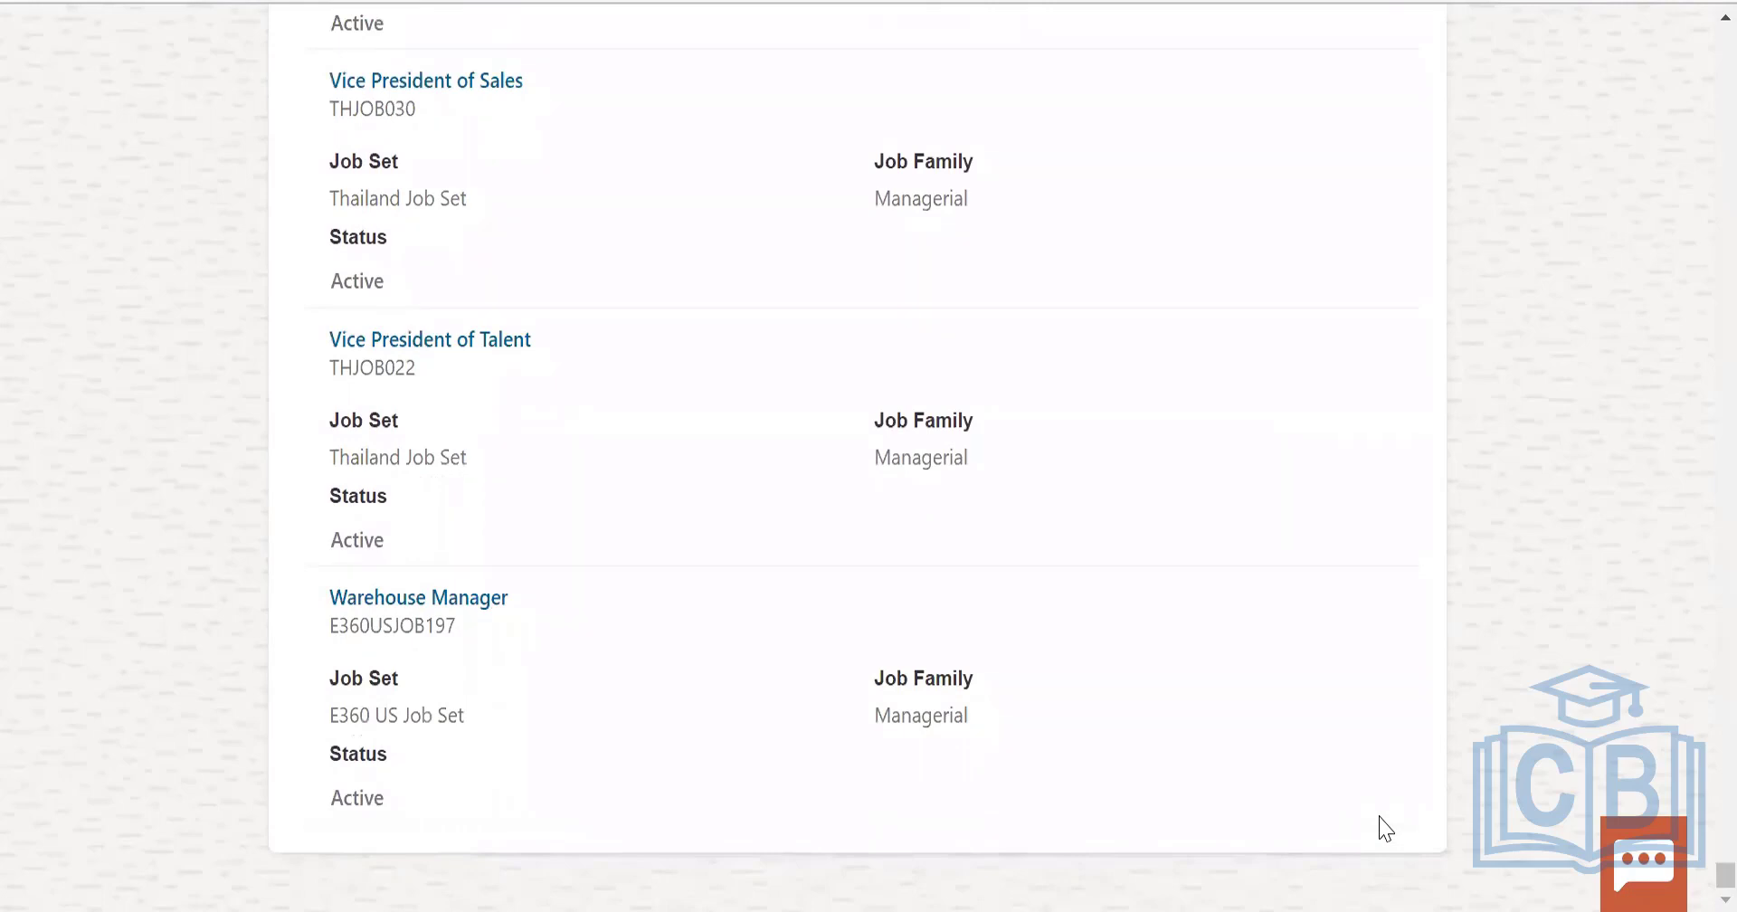
Change the job search term to Manager% and look through the job list for the new job Manager_01.
{"action": "left_click_drag", "start_coordinate": [1724, 875], "coordinate": [1638, 7]}
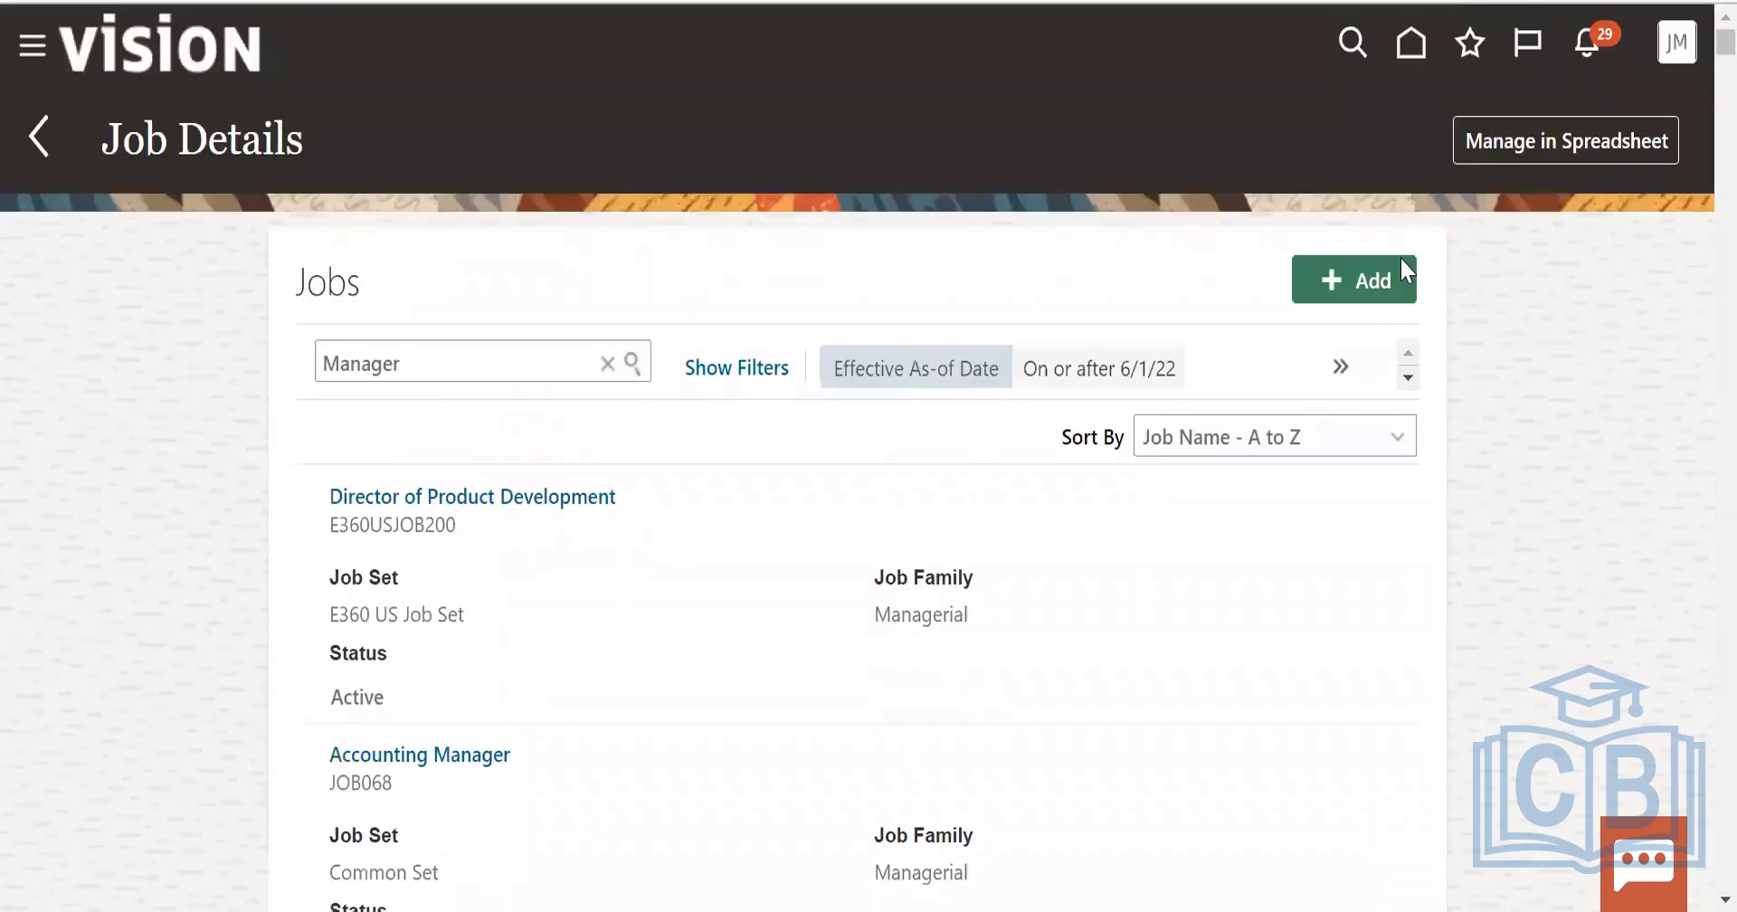
{"action": "left_click", "coordinate": [478, 352]}
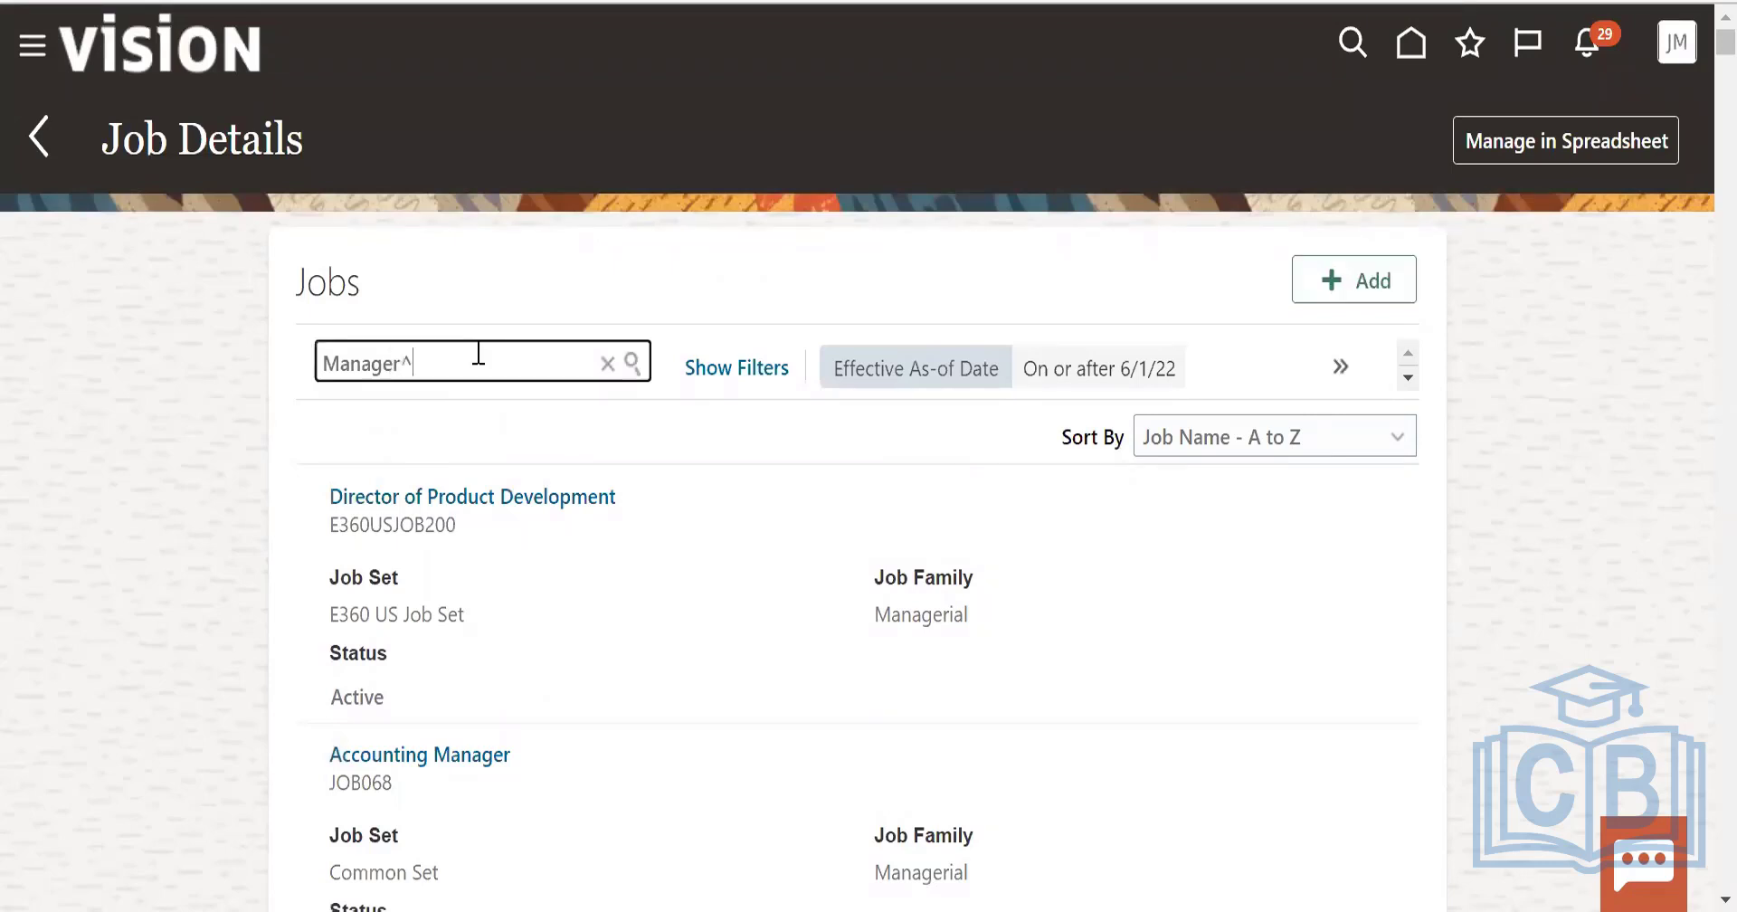
{"action": "type", "text": "%"}
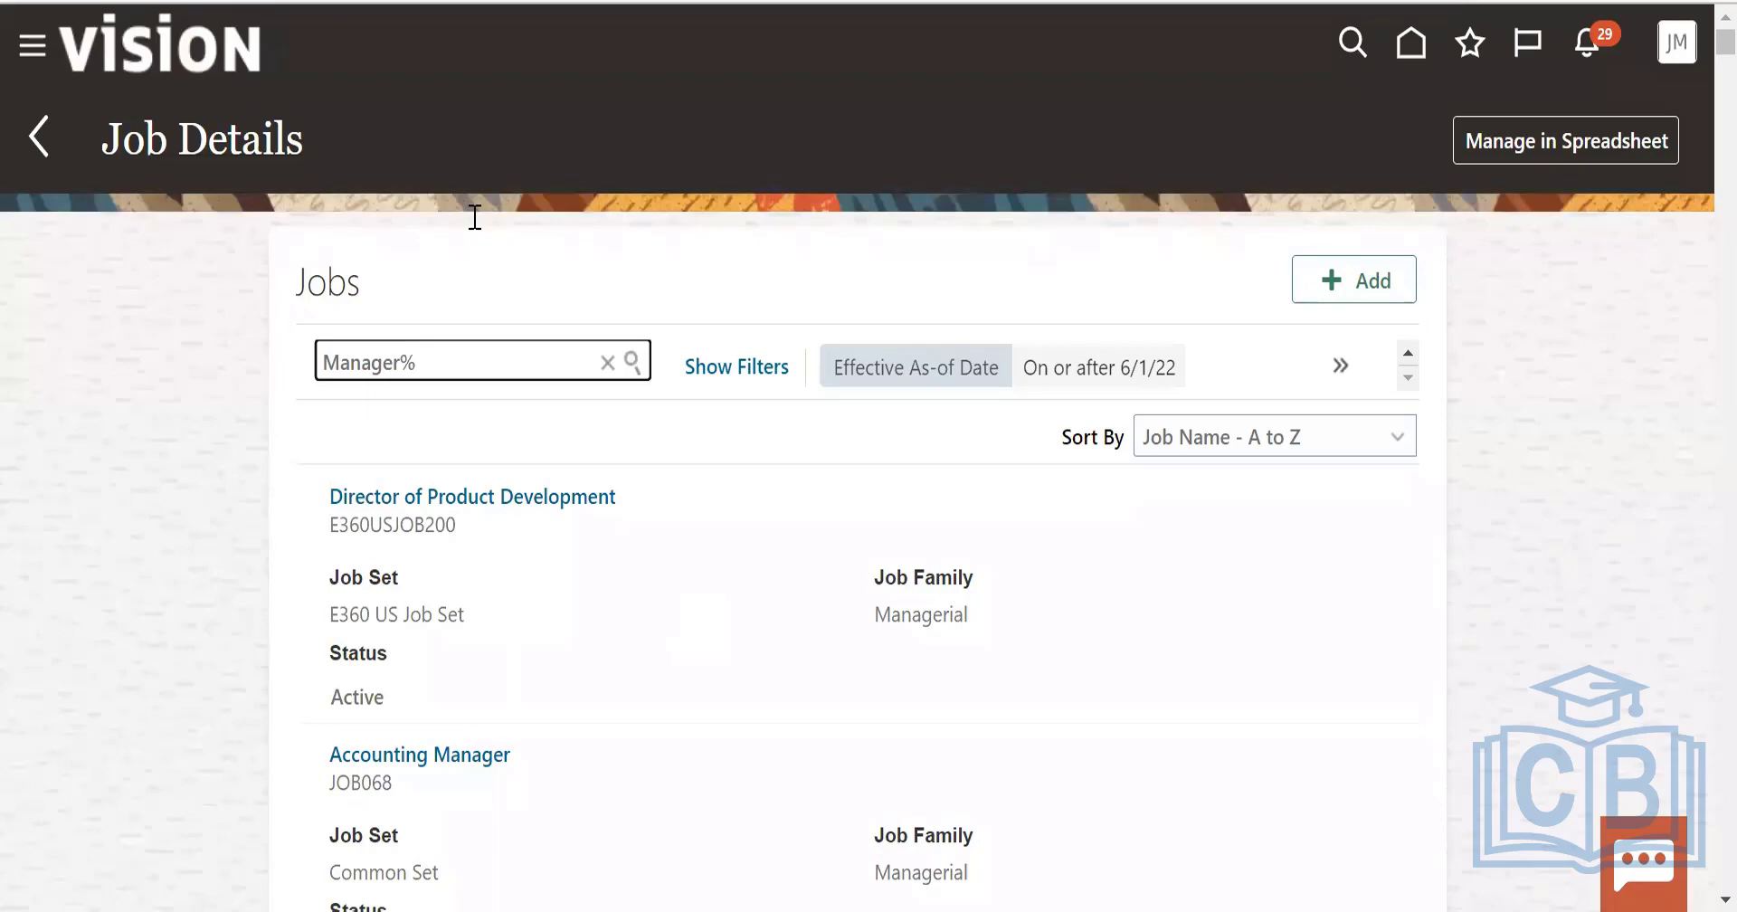
{"action": "scroll", "coordinate": [956, 609], "scroll_direction": "down", "scroll_amount": 15}
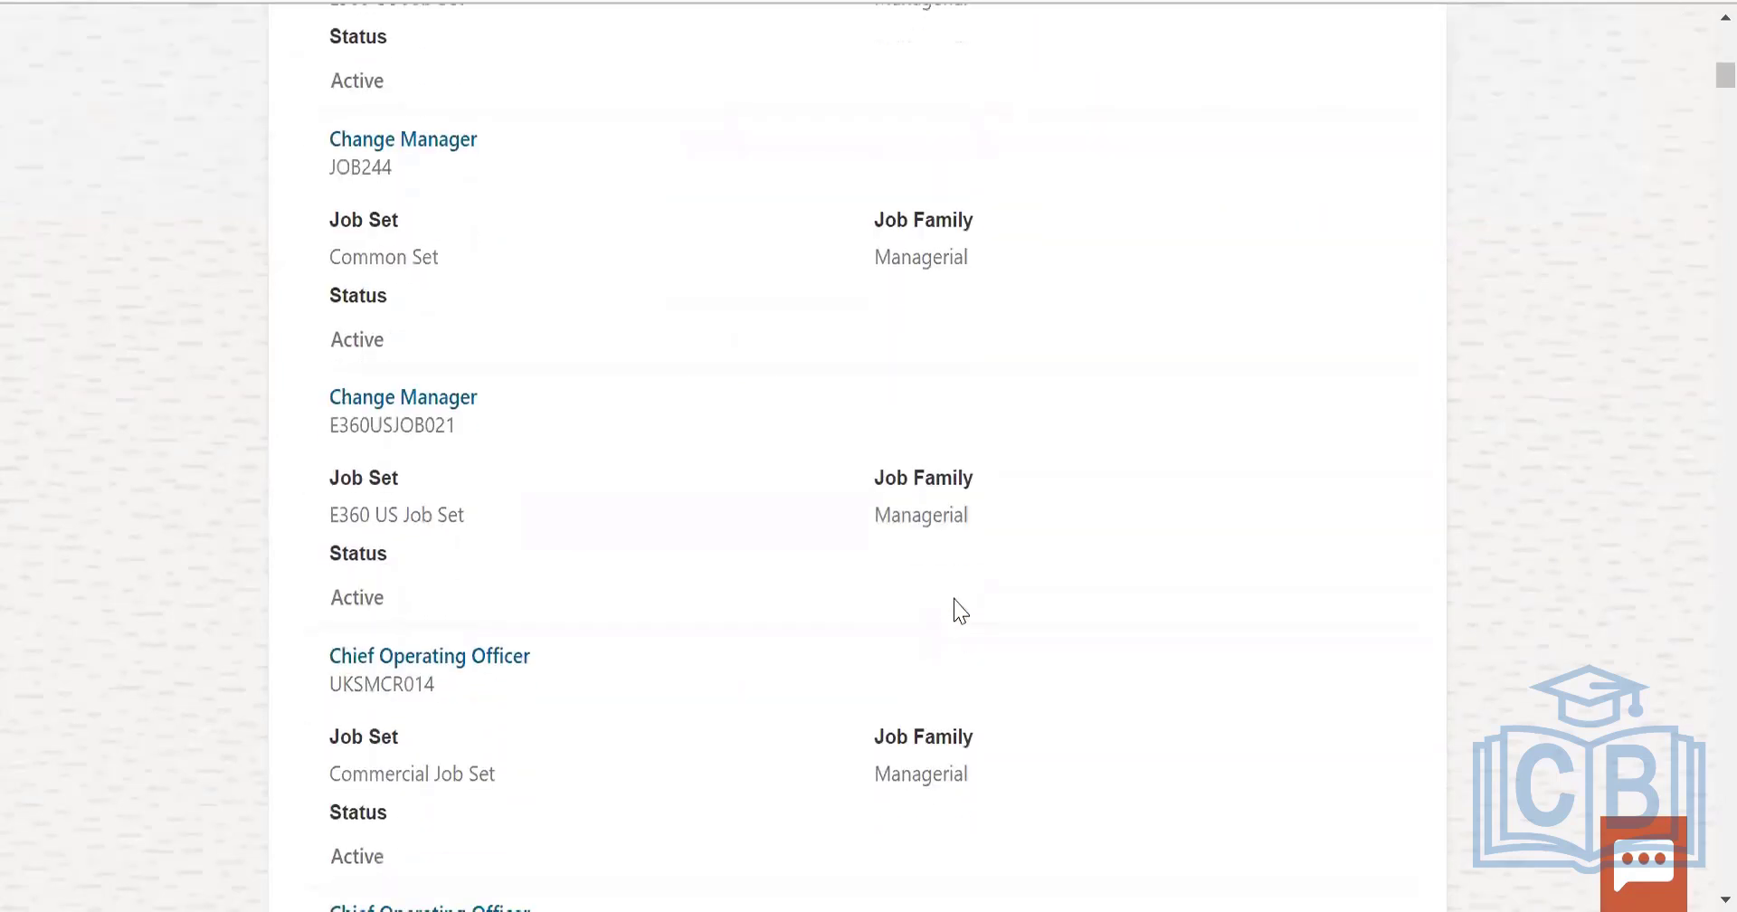
{"action": "scroll", "coordinate": [955, 609], "scroll_direction": "down", "scroll_amount": 15}
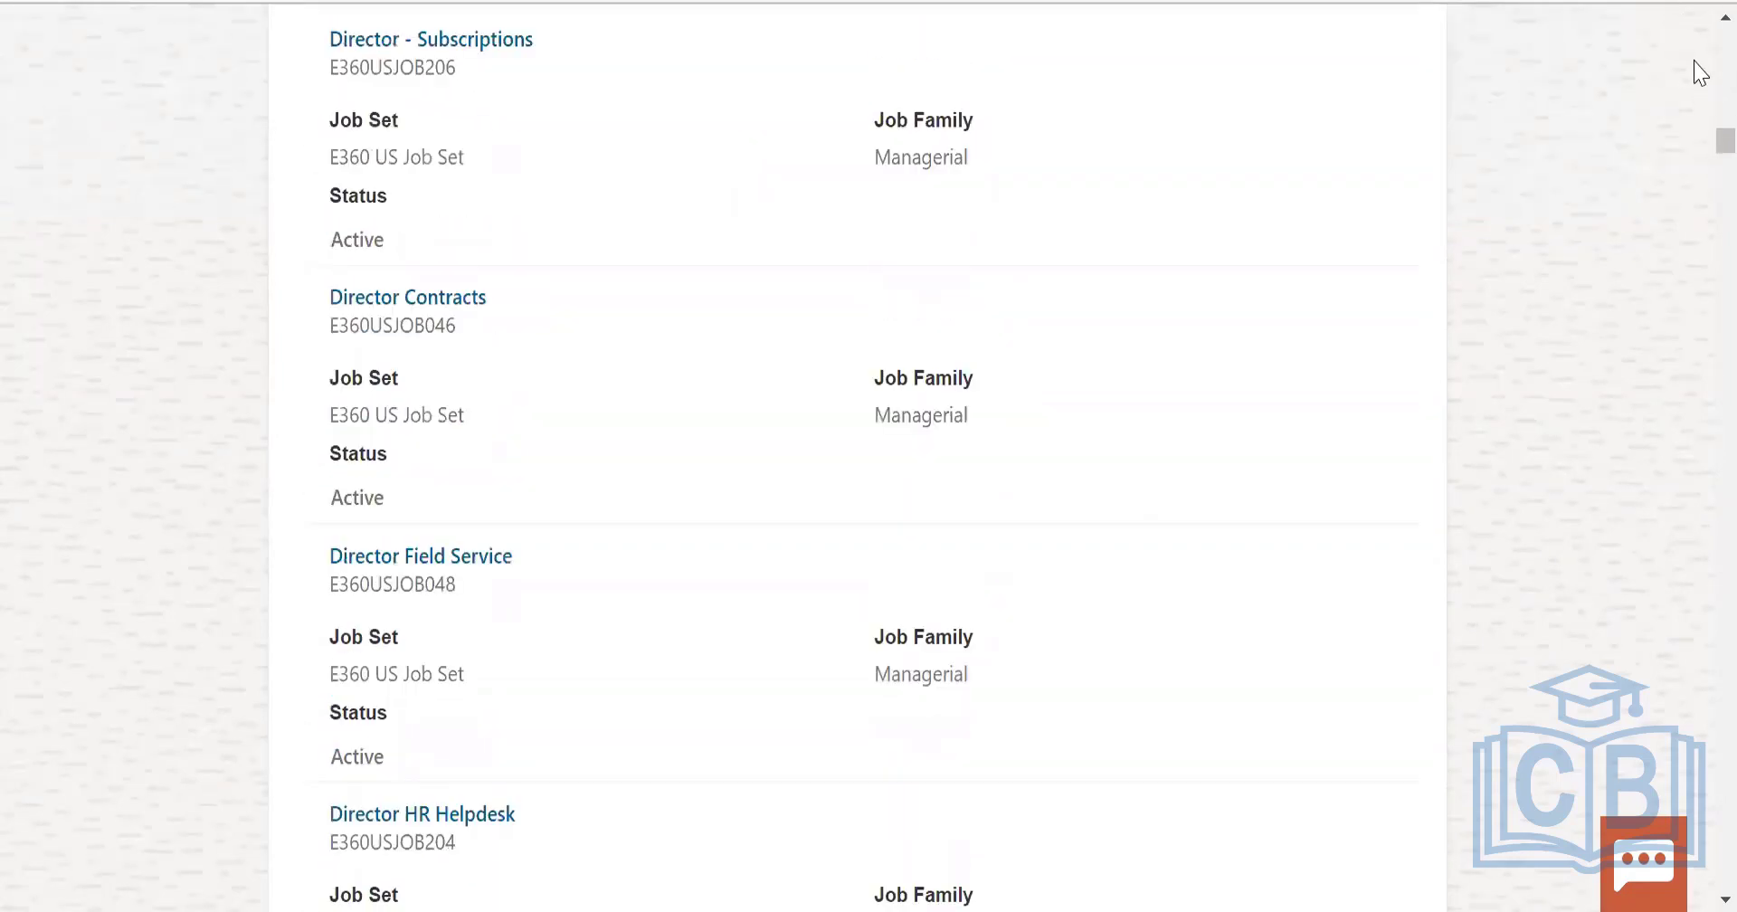
{"action": "scroll", "coordinate": [1701, 72], "scroll_direction": "down", "scroll_amount": 2}
{"action": "left_click_drag", "start_coordinate": [1725, 144], "coordinate": [1725, 42]}
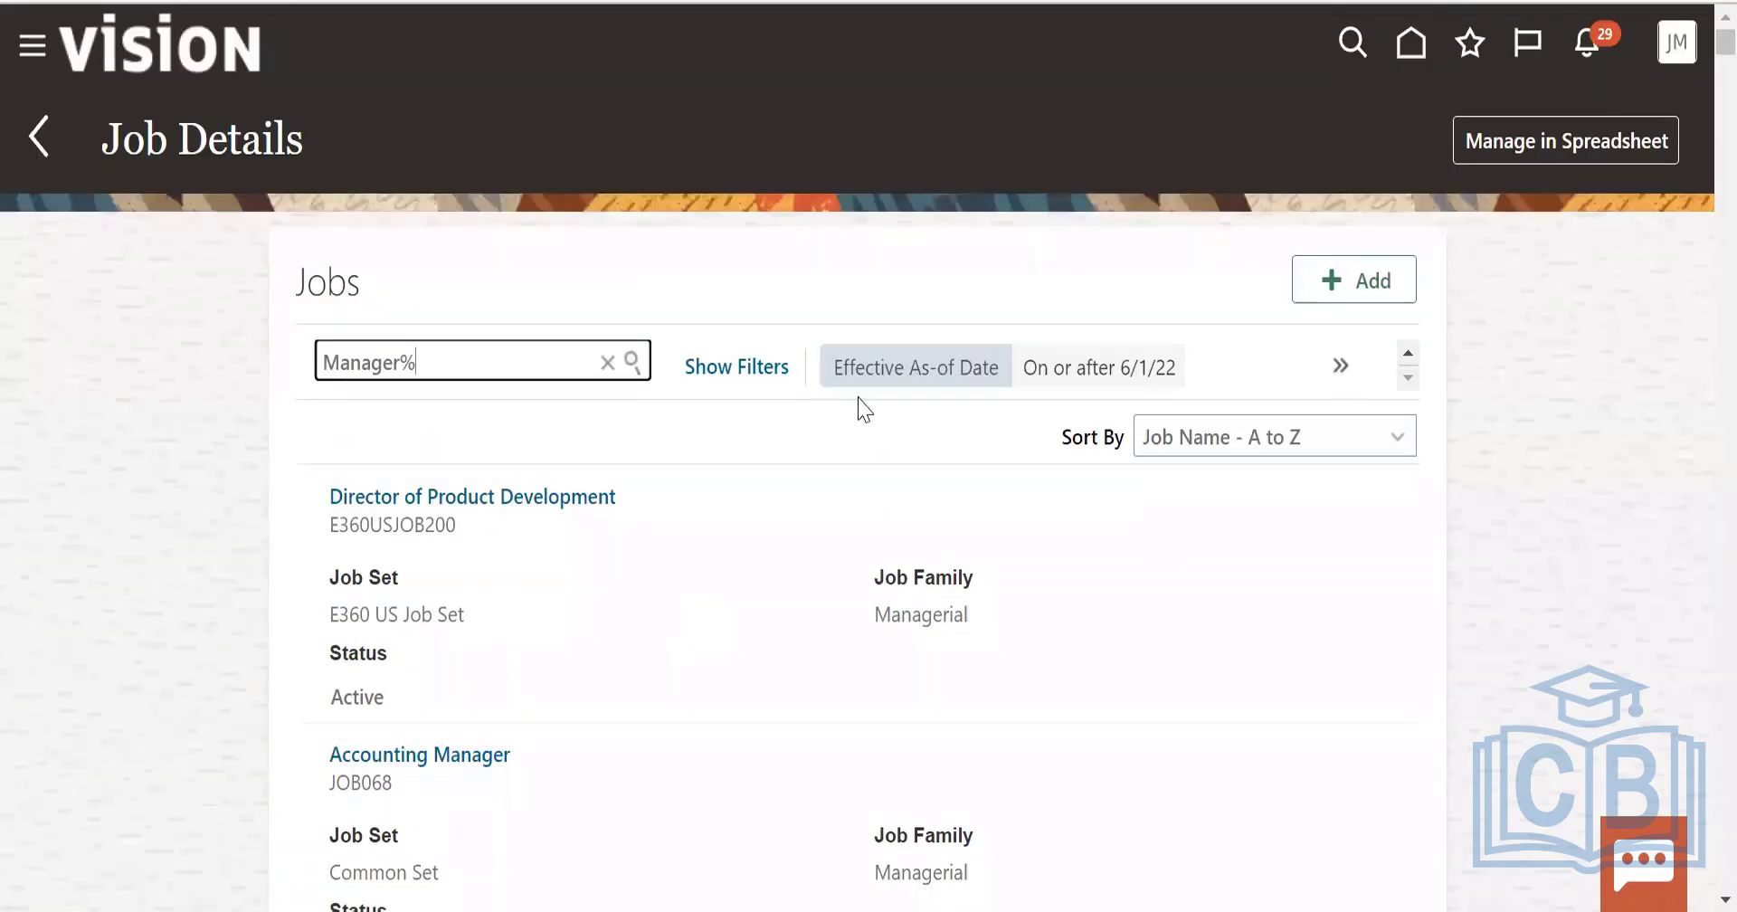
Return to the home page, open the Manage Job Families task in Workforce Structures, and start a new job family.
{"action": "left_click", "coordinate": [1410, 38]}
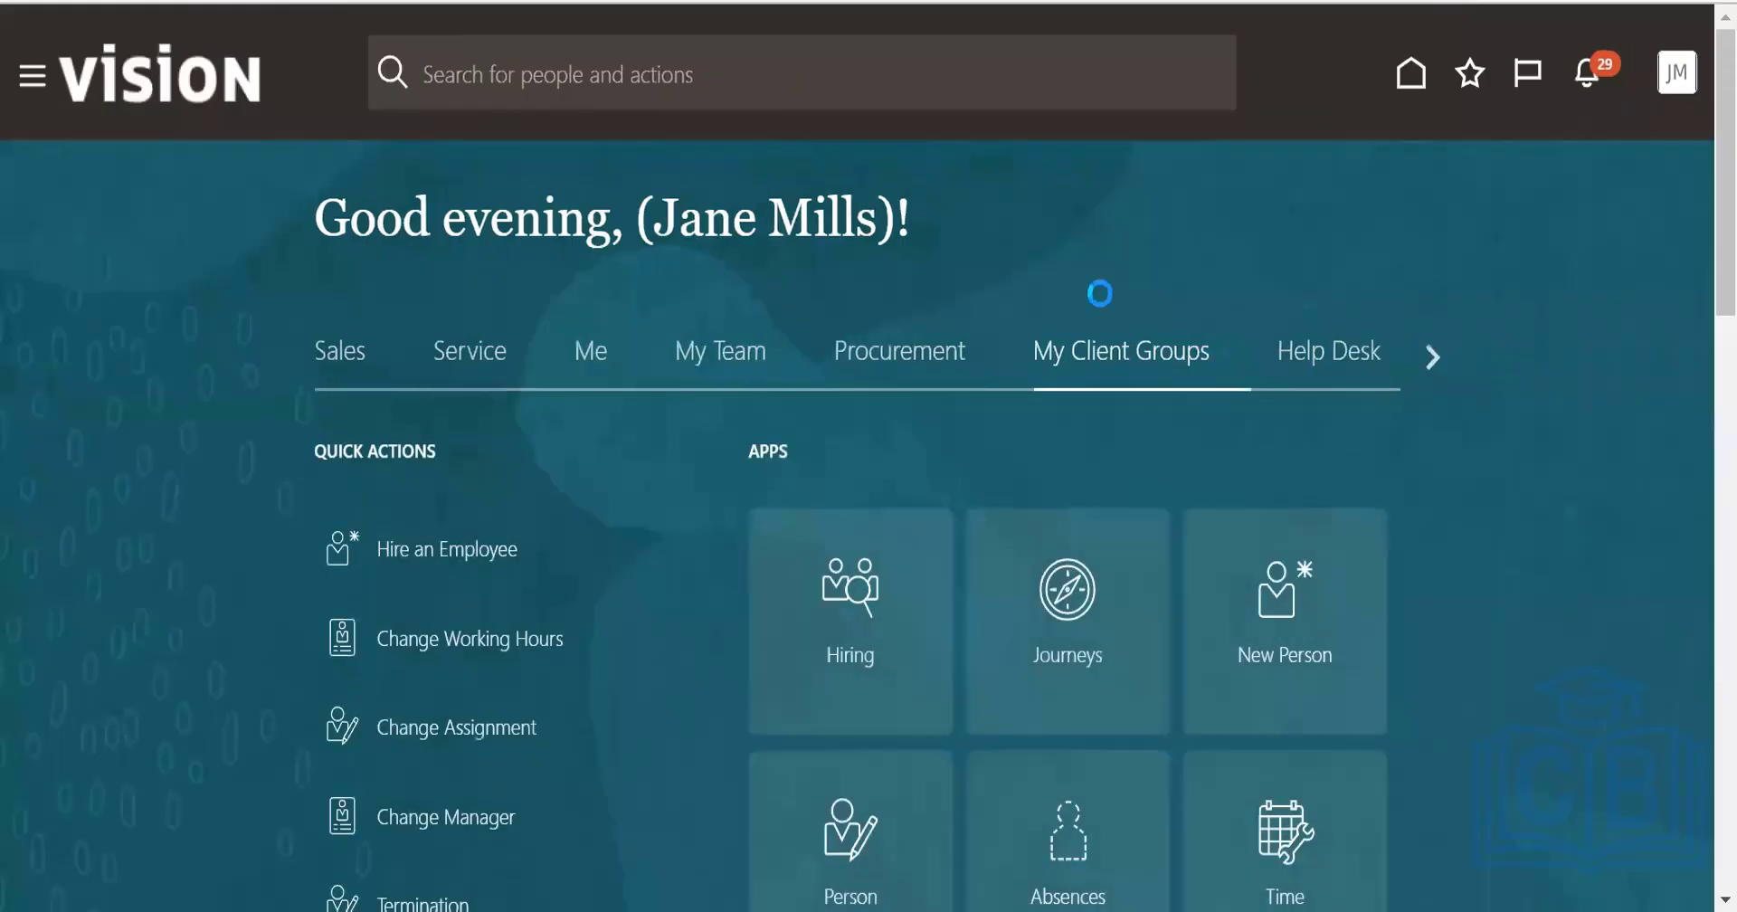
{"action": "scroll", "coordinate": [995, 543], "scroll_direction": "down", "scroll_amount": 7}
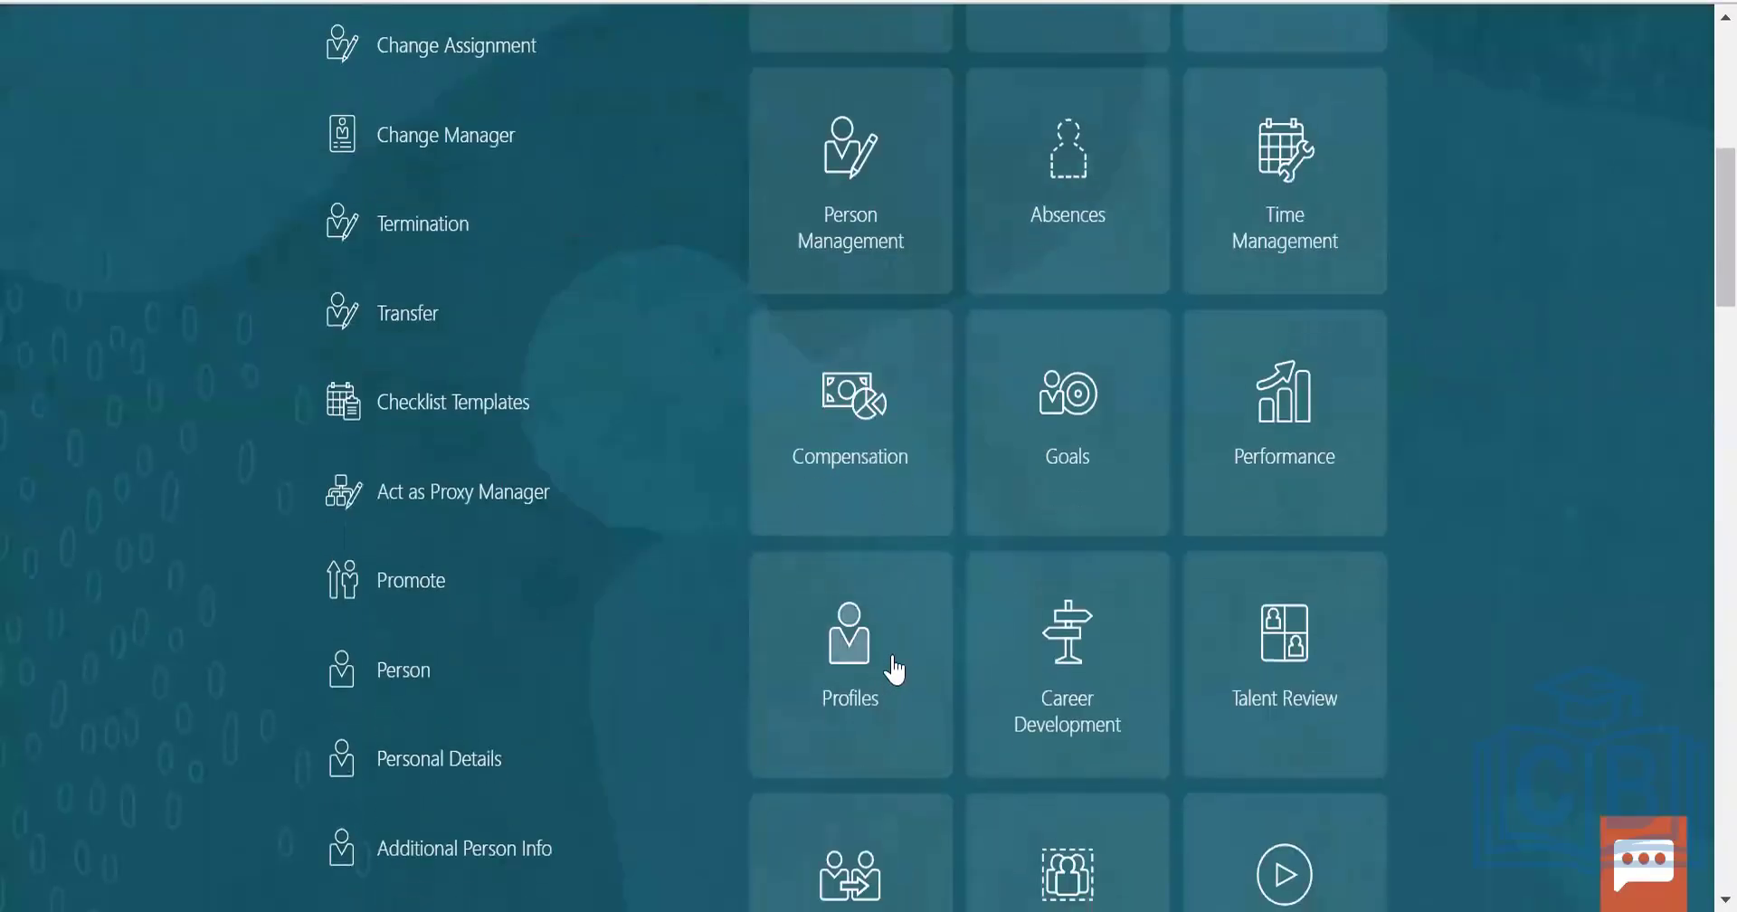
{"action": "scroll", "coordinate": [888, 653], "scroll_direction": "down", "scroll_amount": 4}
{"action": "left_click", "coordinate": [855, 714]}
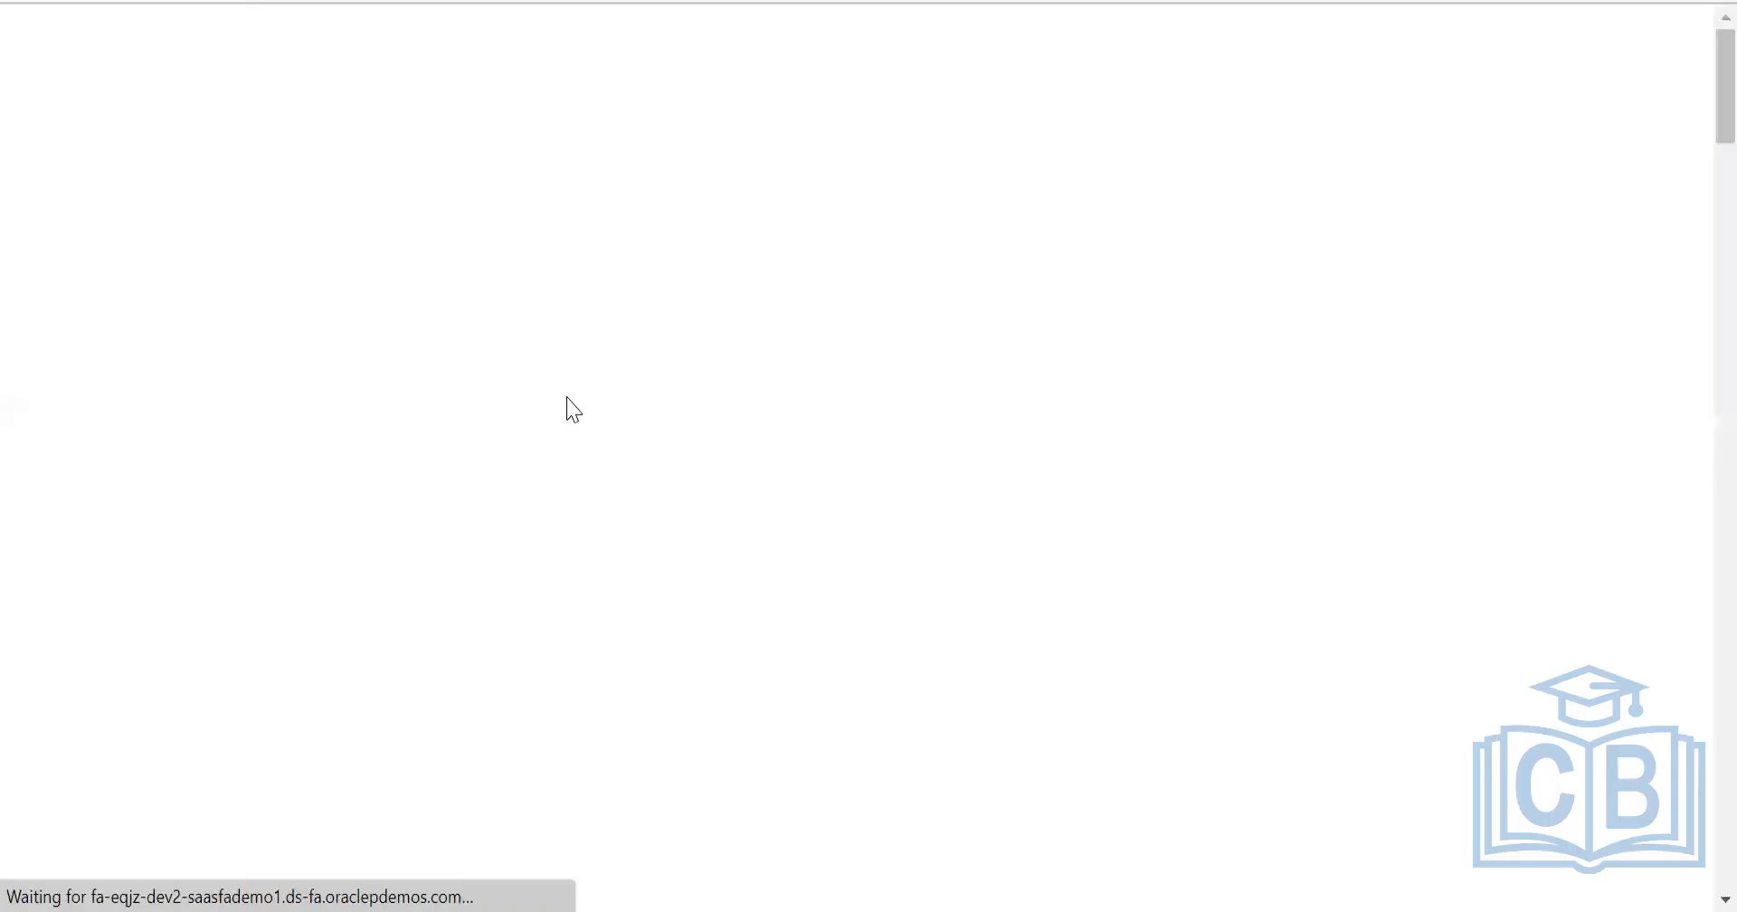
{"action": "scroll", "coordinate": [632, 563], "scroll_direction": "down", "scroll_amount": 5}
{"action": "scroll", "coordinate": [582, 628], "scroll_direction": "down", "scroll_amount": 3}
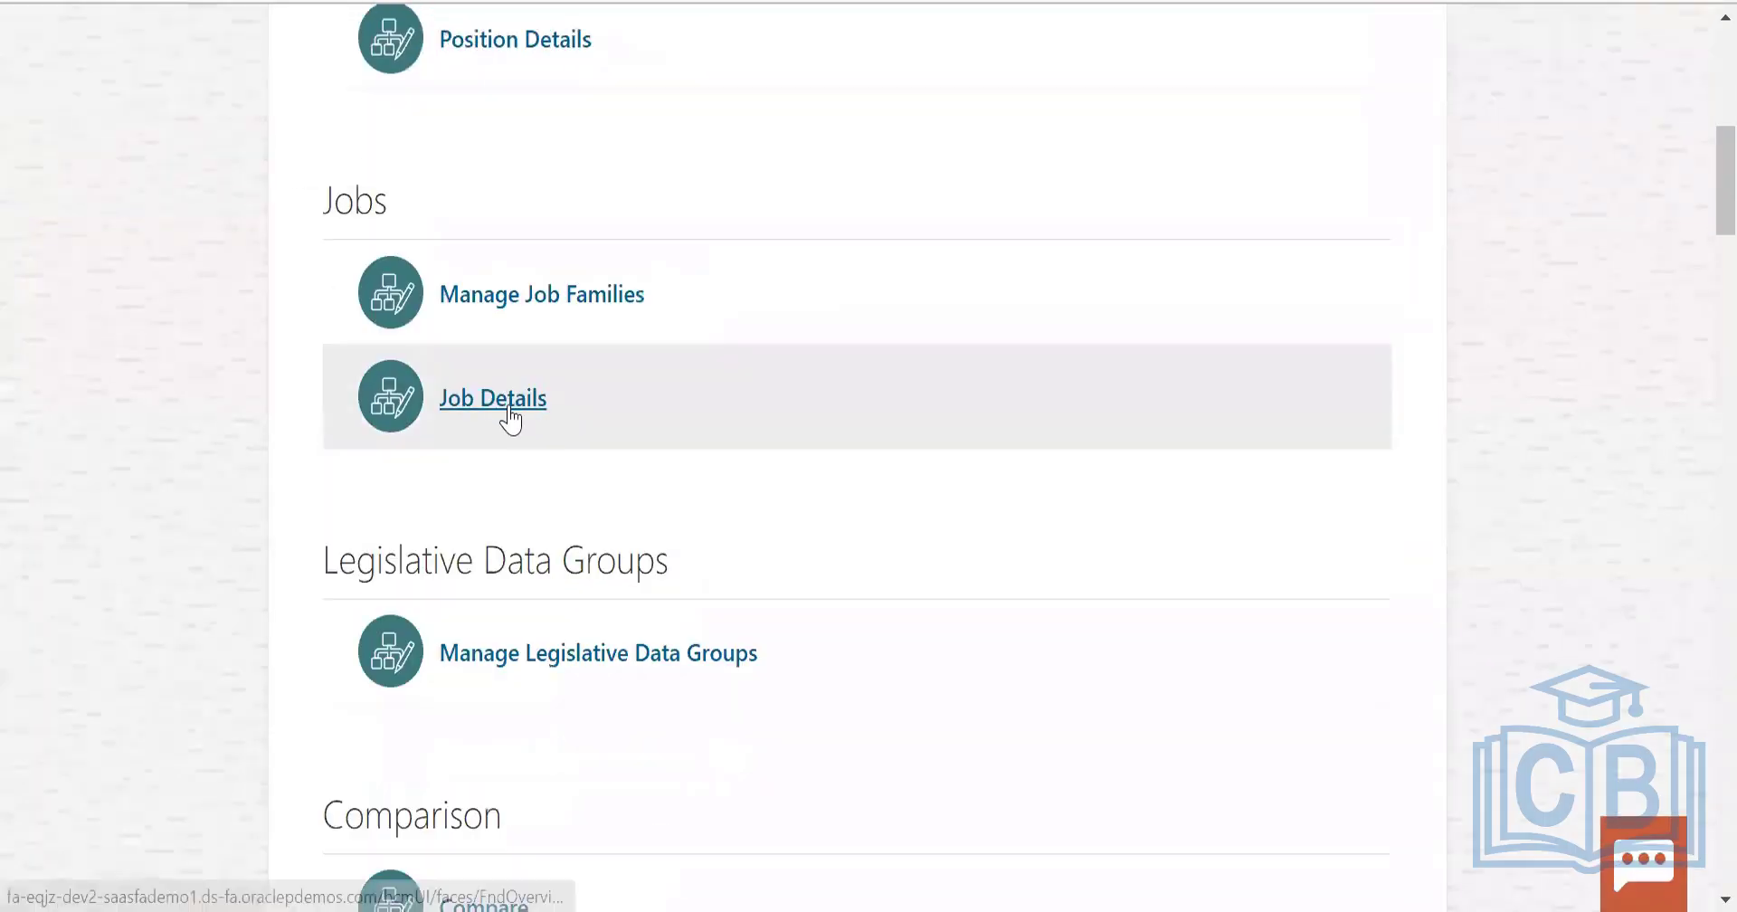
{"action": "scroll", "coordinate": [539, 860], "scroll_direction": "up", "scroll_amount": 4}
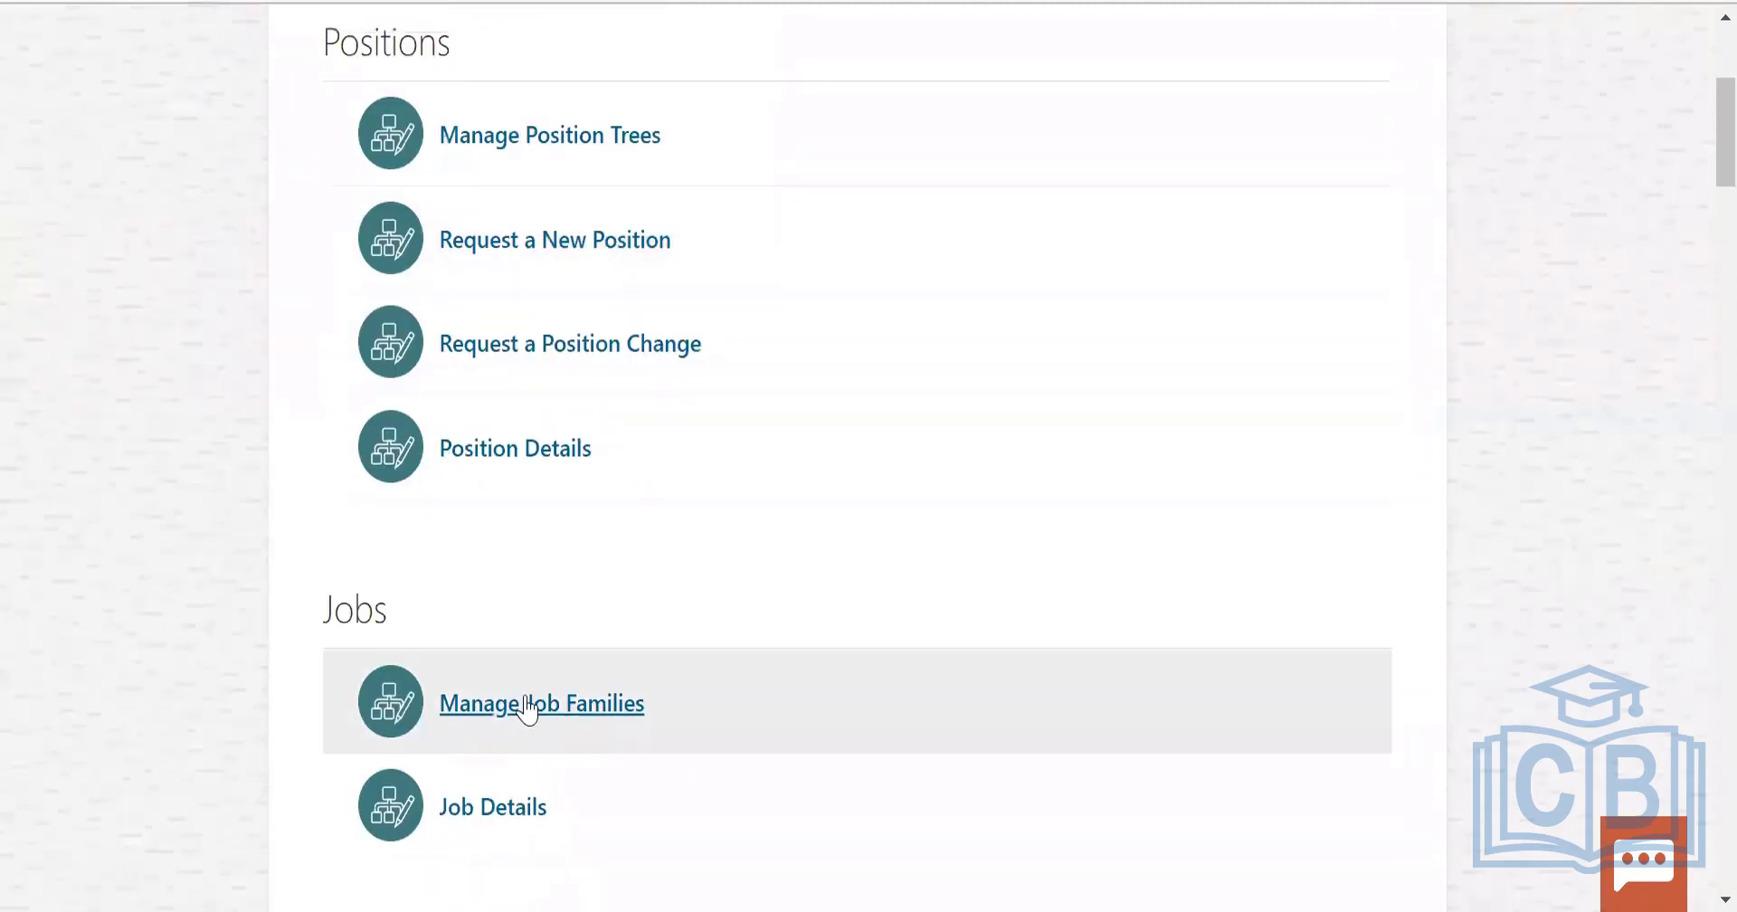
{"action": "left_click", "coordinate": [525, 707]}
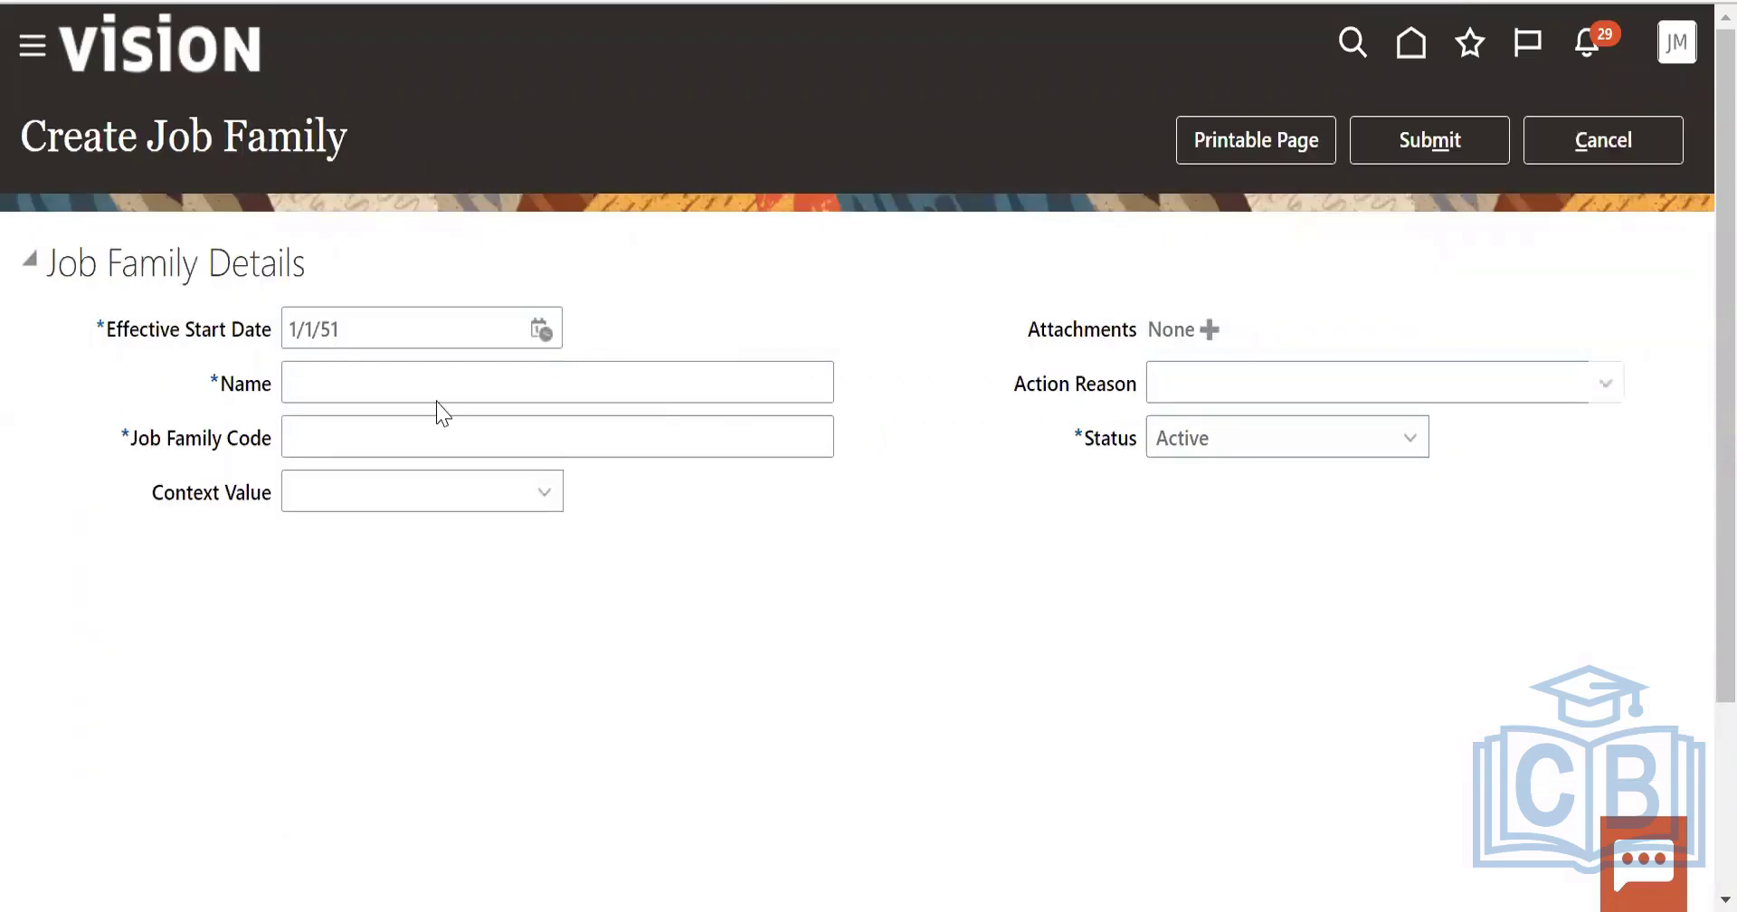
Name the new job family US_consultant and give it the job family code US_CONSULTANT.
{"action": "left_click", "coordinate": [416, 383]}
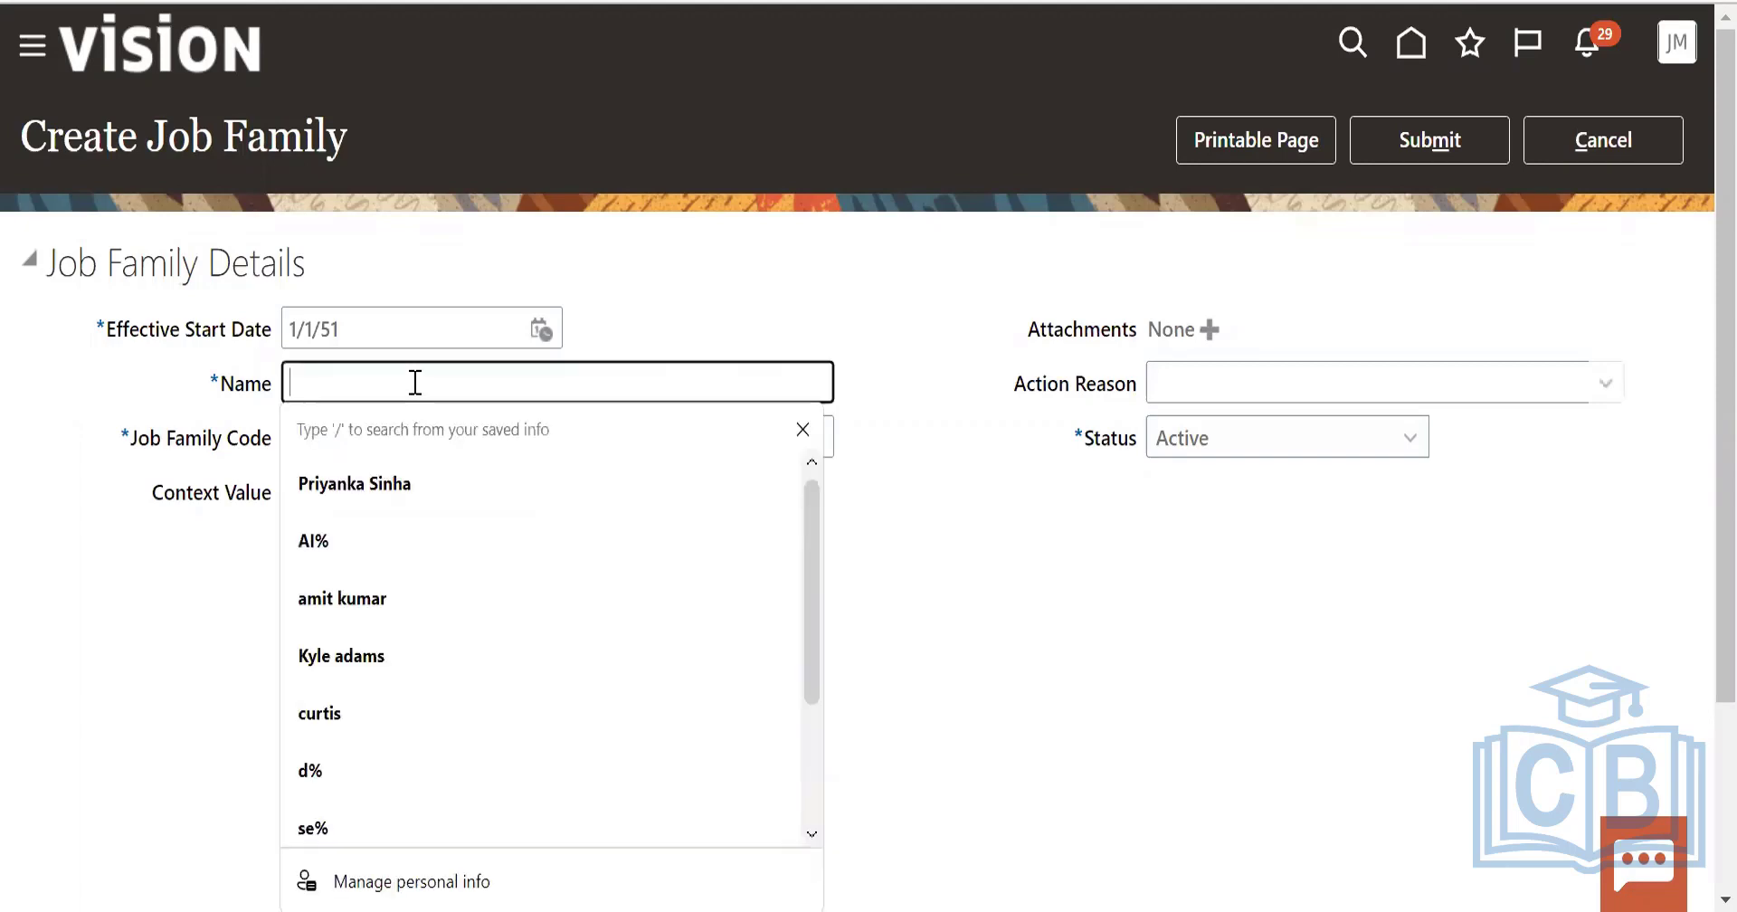
{"action": "type", "text": "US_consultan"}
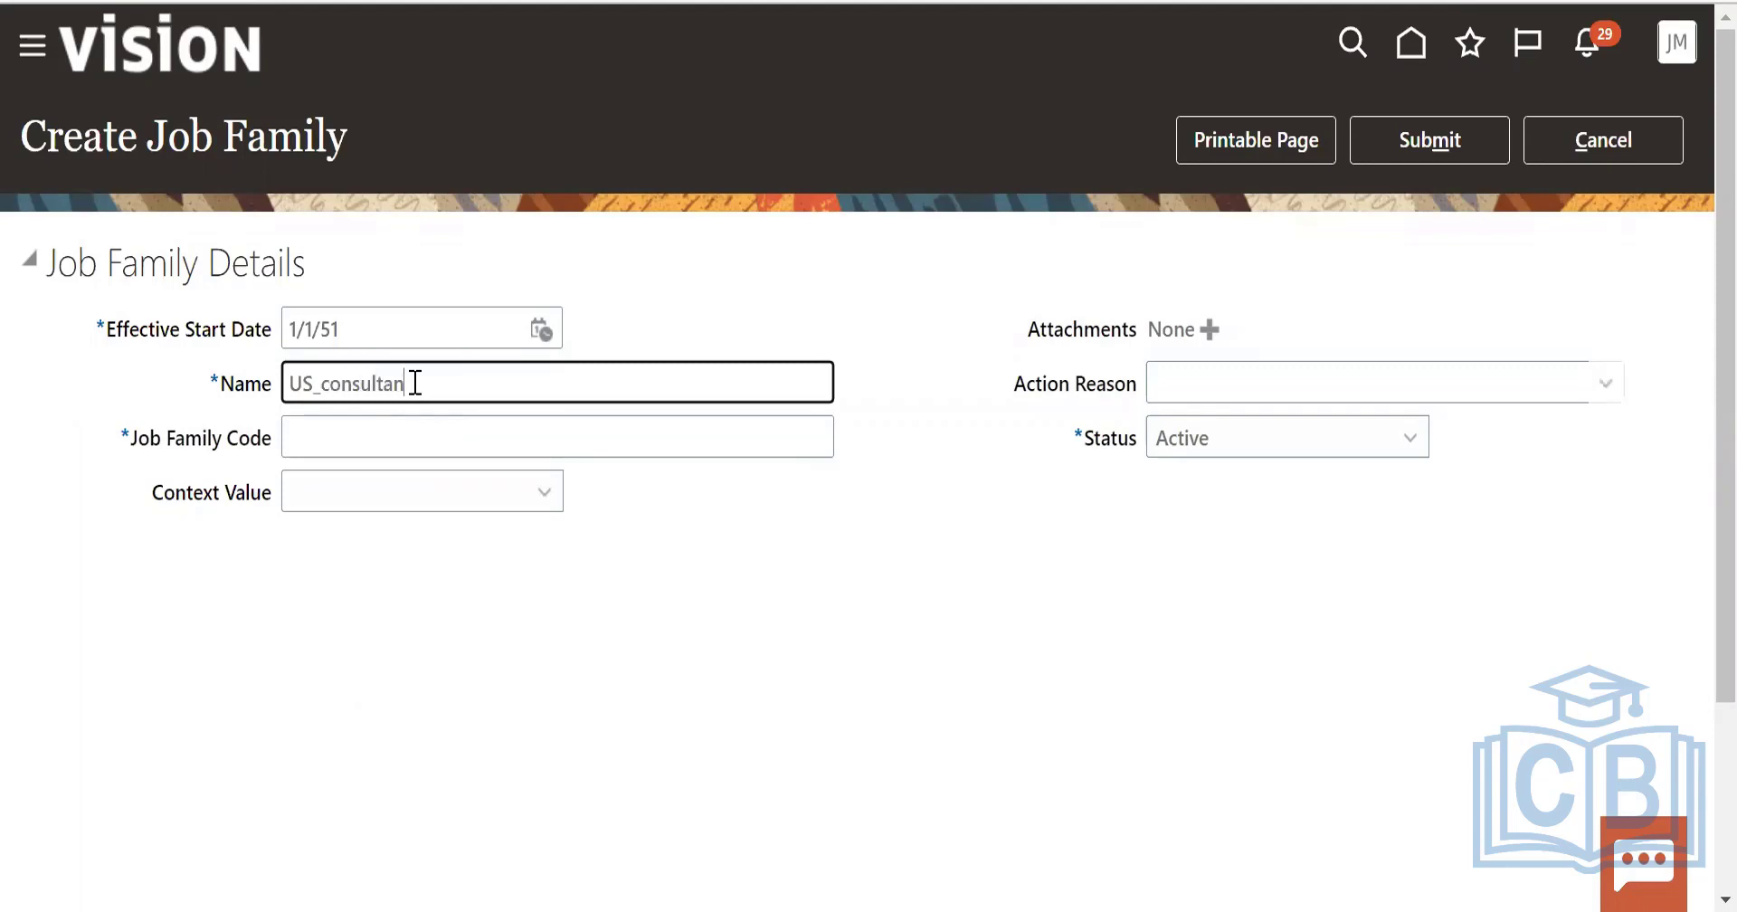
{"action": "type", "text": "t"}
{"action": "left_click", "coordinate": [423, 447]}
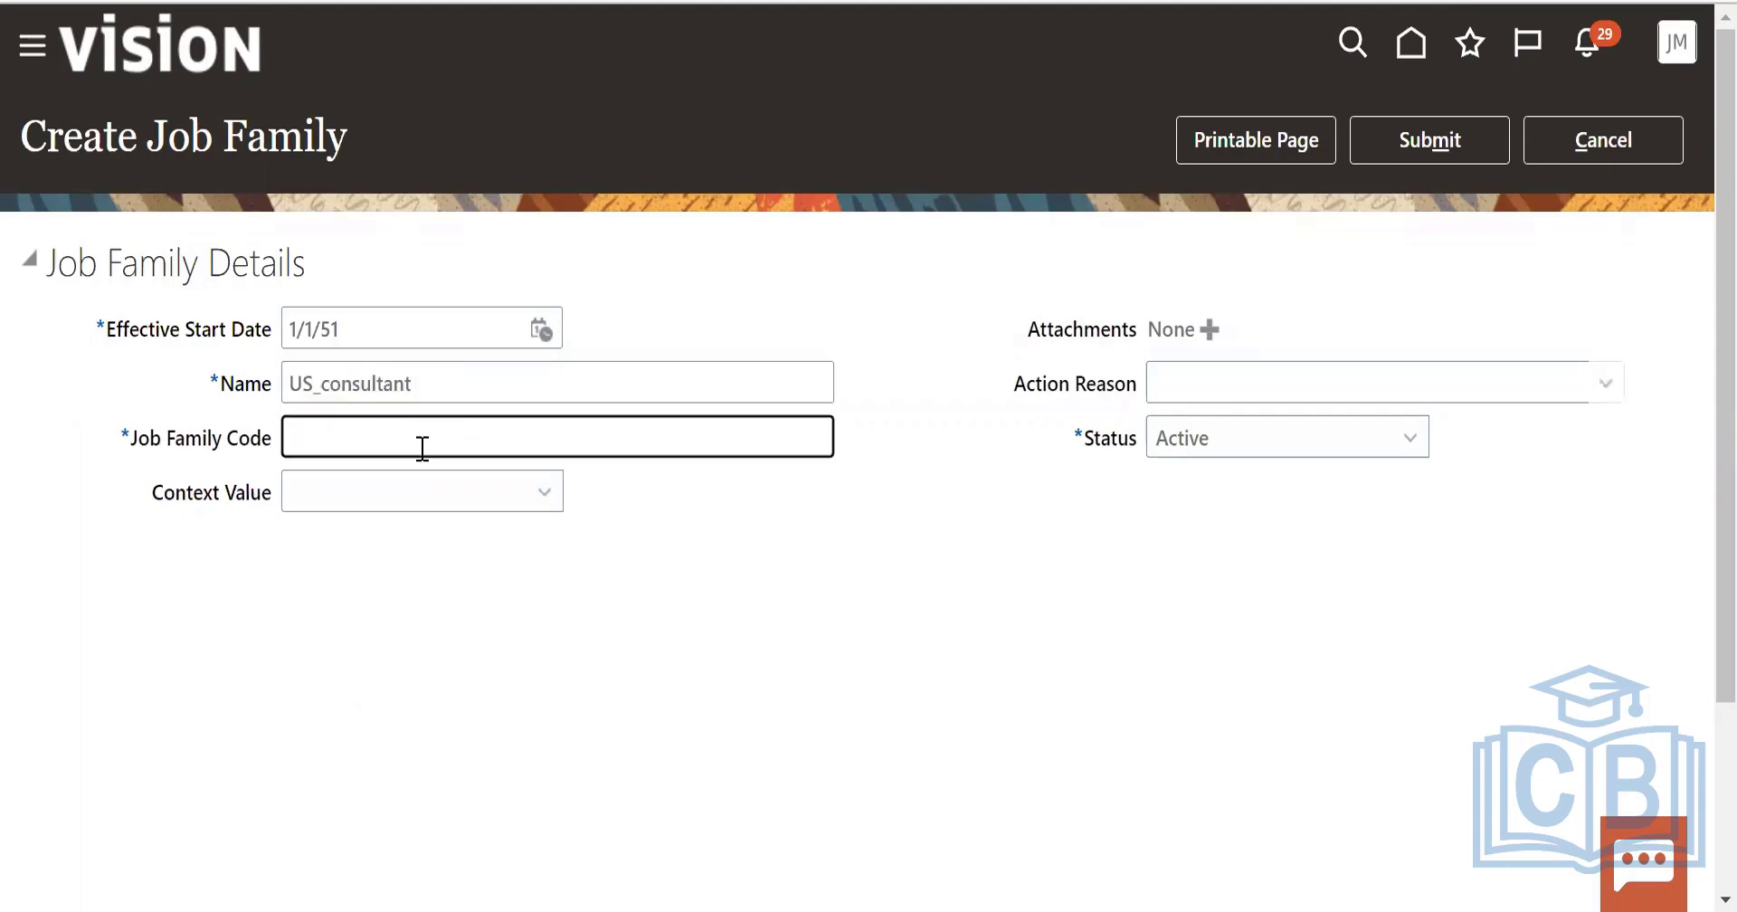
{"action": "type", "text": "-"}
{"action": "key", "text": "BackSpace"}
{"action": "type", "text": "001US_CONSULTANT"}
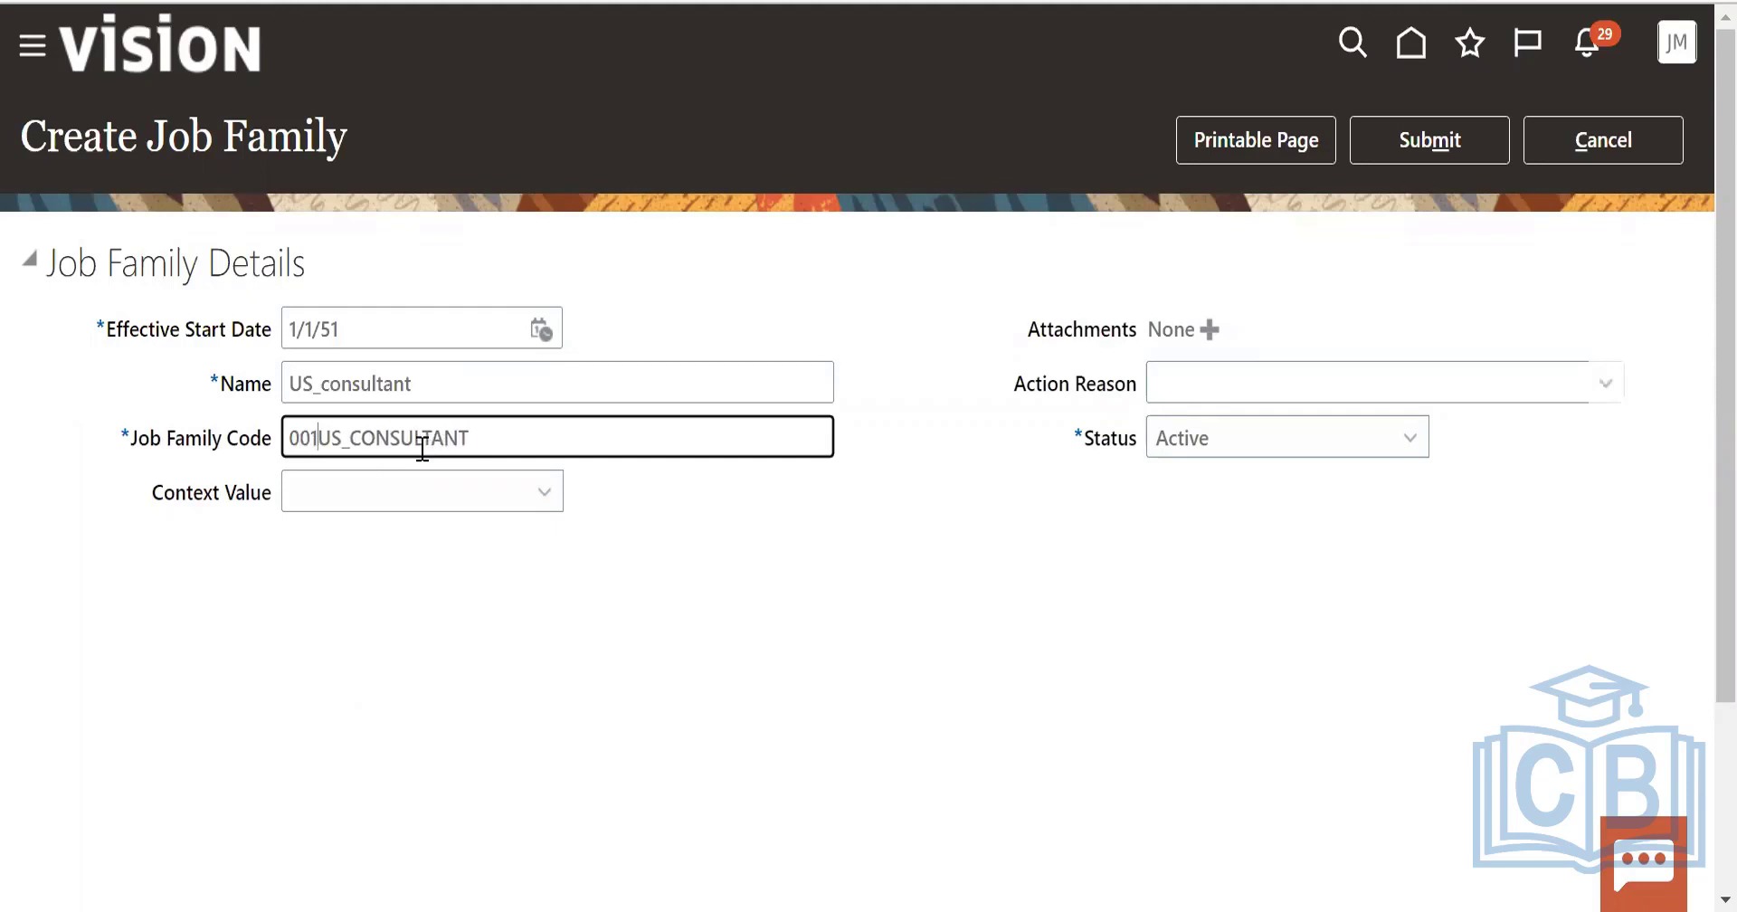
{"action": "key", "text": "BackSpace"}
{"action": "key", "text": "BackSpace"}
{"action": "key", "text": "BackSpace"}
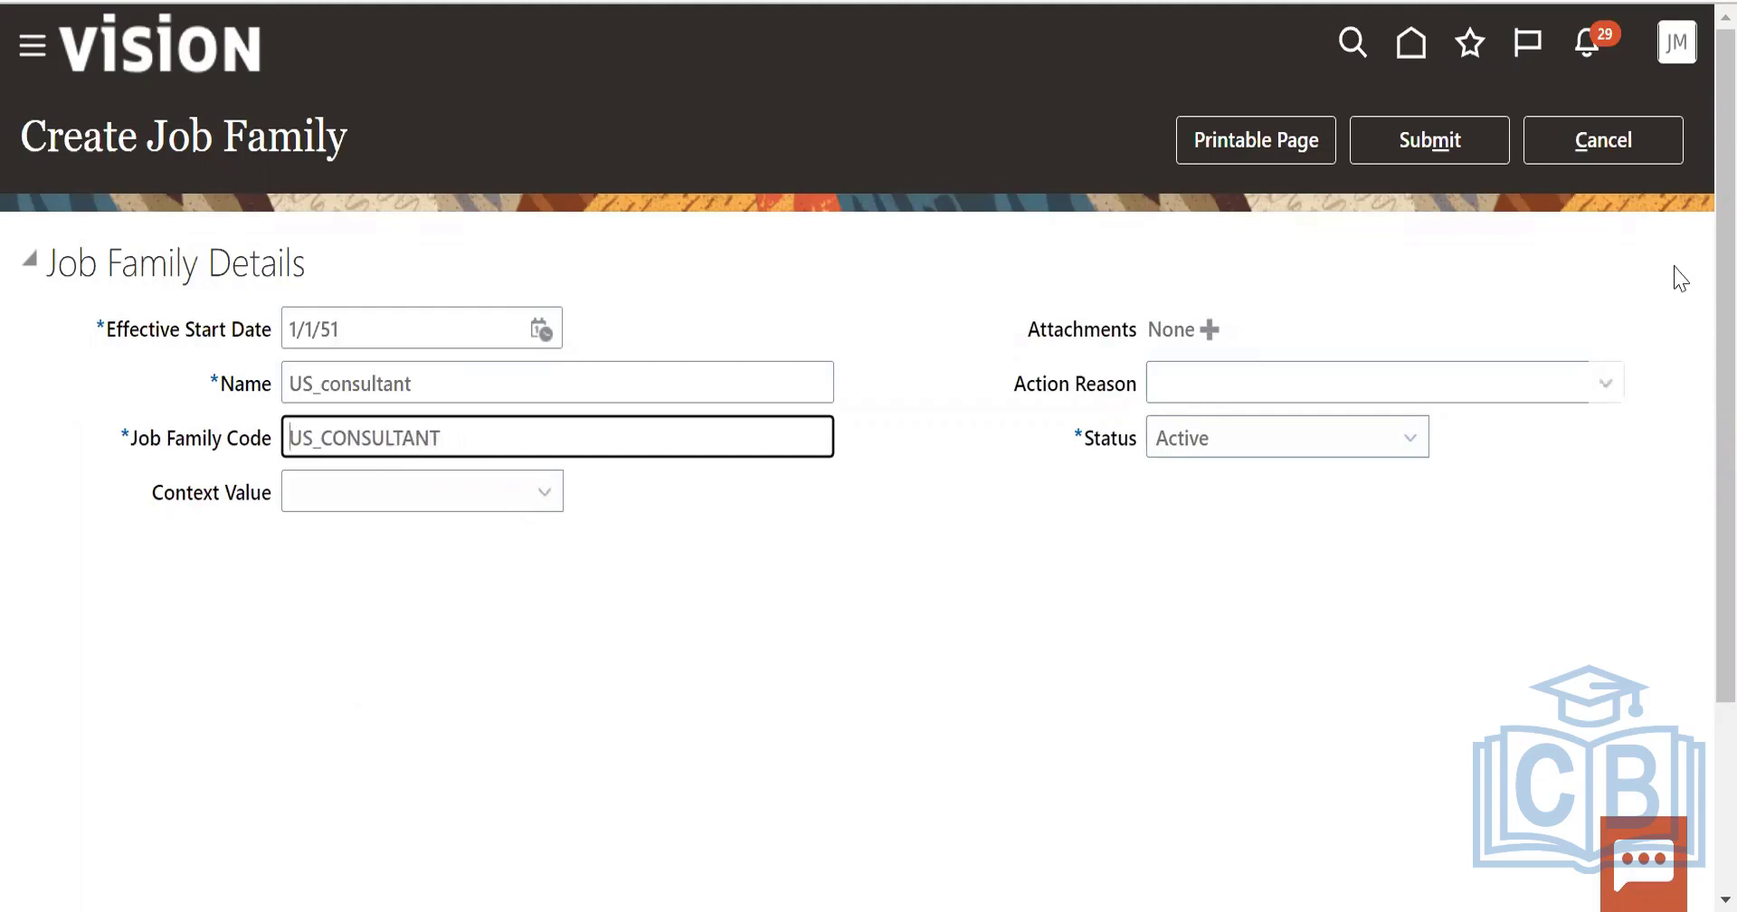
Try to find an action reason for the job family by searching for reorganization, and close the search dialog.
{"action": "left_click", "coordinate": [1288, 389]}
{"action": "left_click", "coordinate": [1607, 391]}
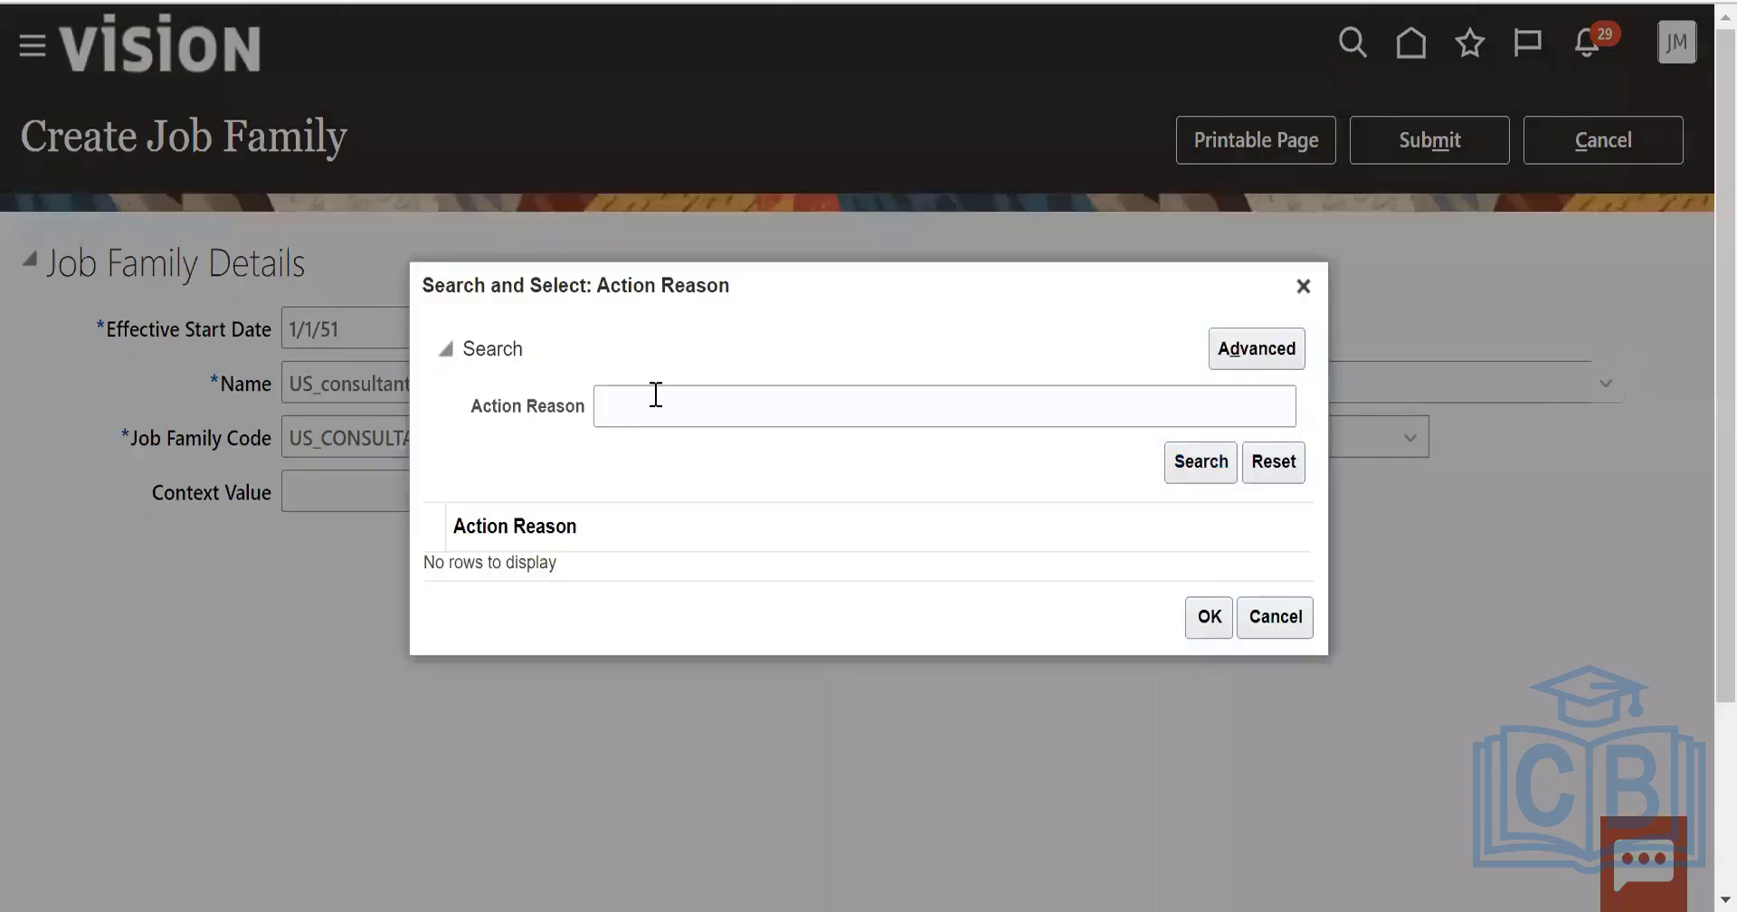
{"action": "left_click", "coordinate": [656, 396]}
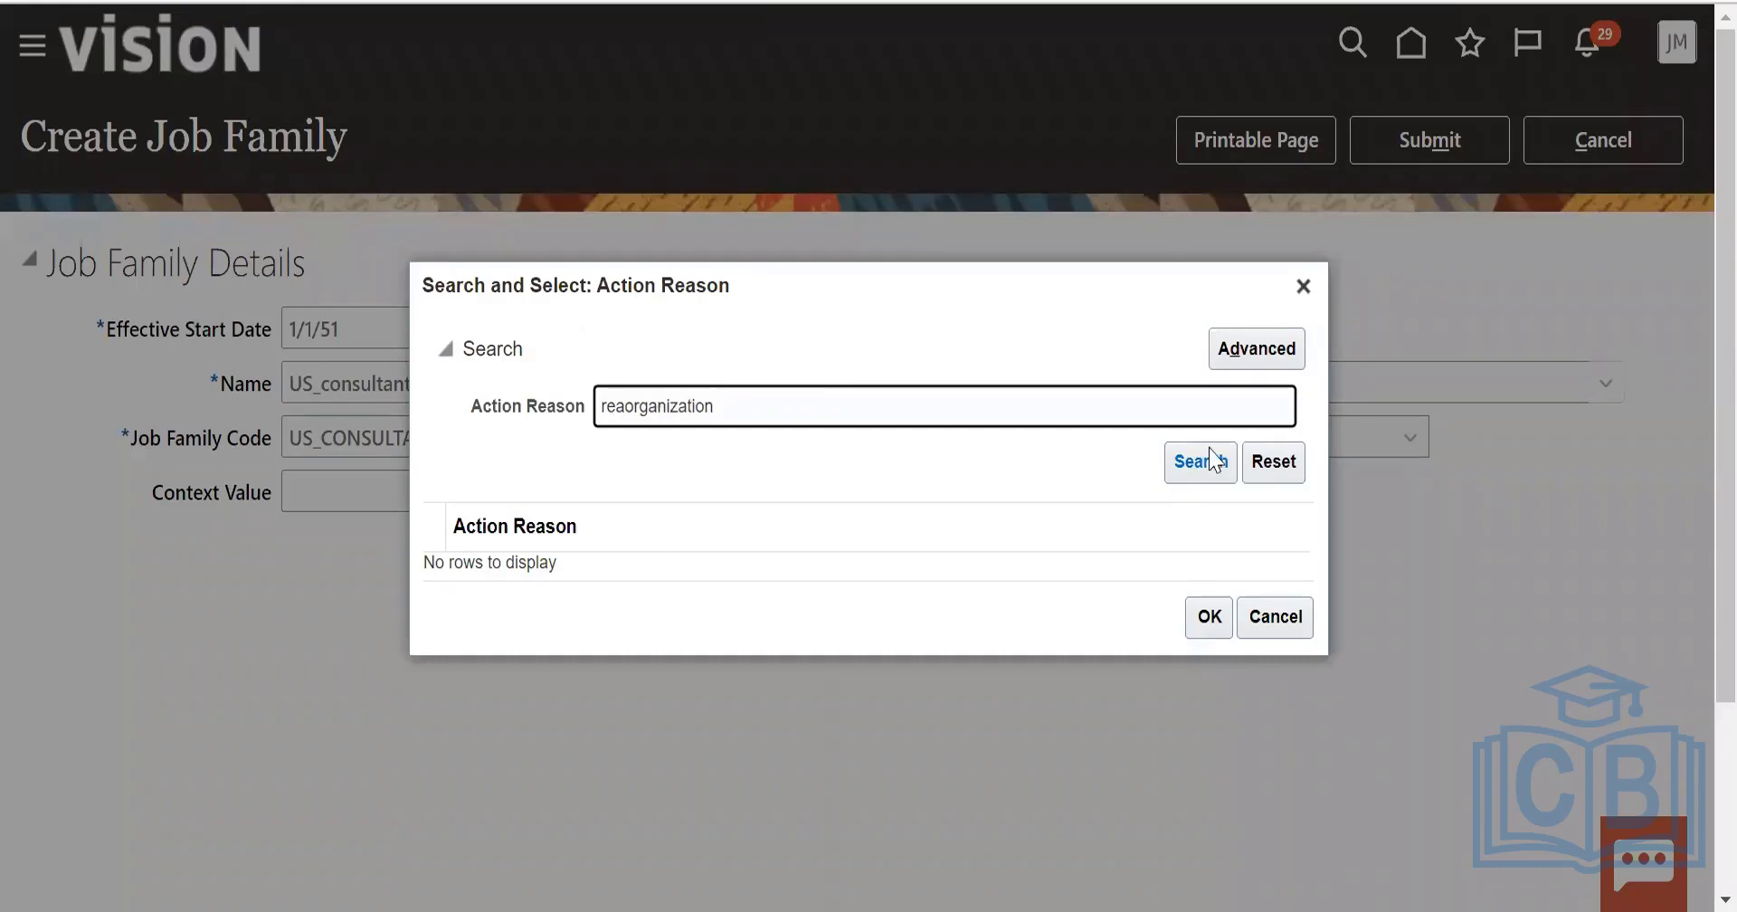
{"action": "left_click", "coordinate": [747, 409]}
{"action": "left_click", "coordinate": [628, 401]}
{"action": "key", "text": "BackSpace"}
{"action": "left_click", "coordinate": [1212, 463]}
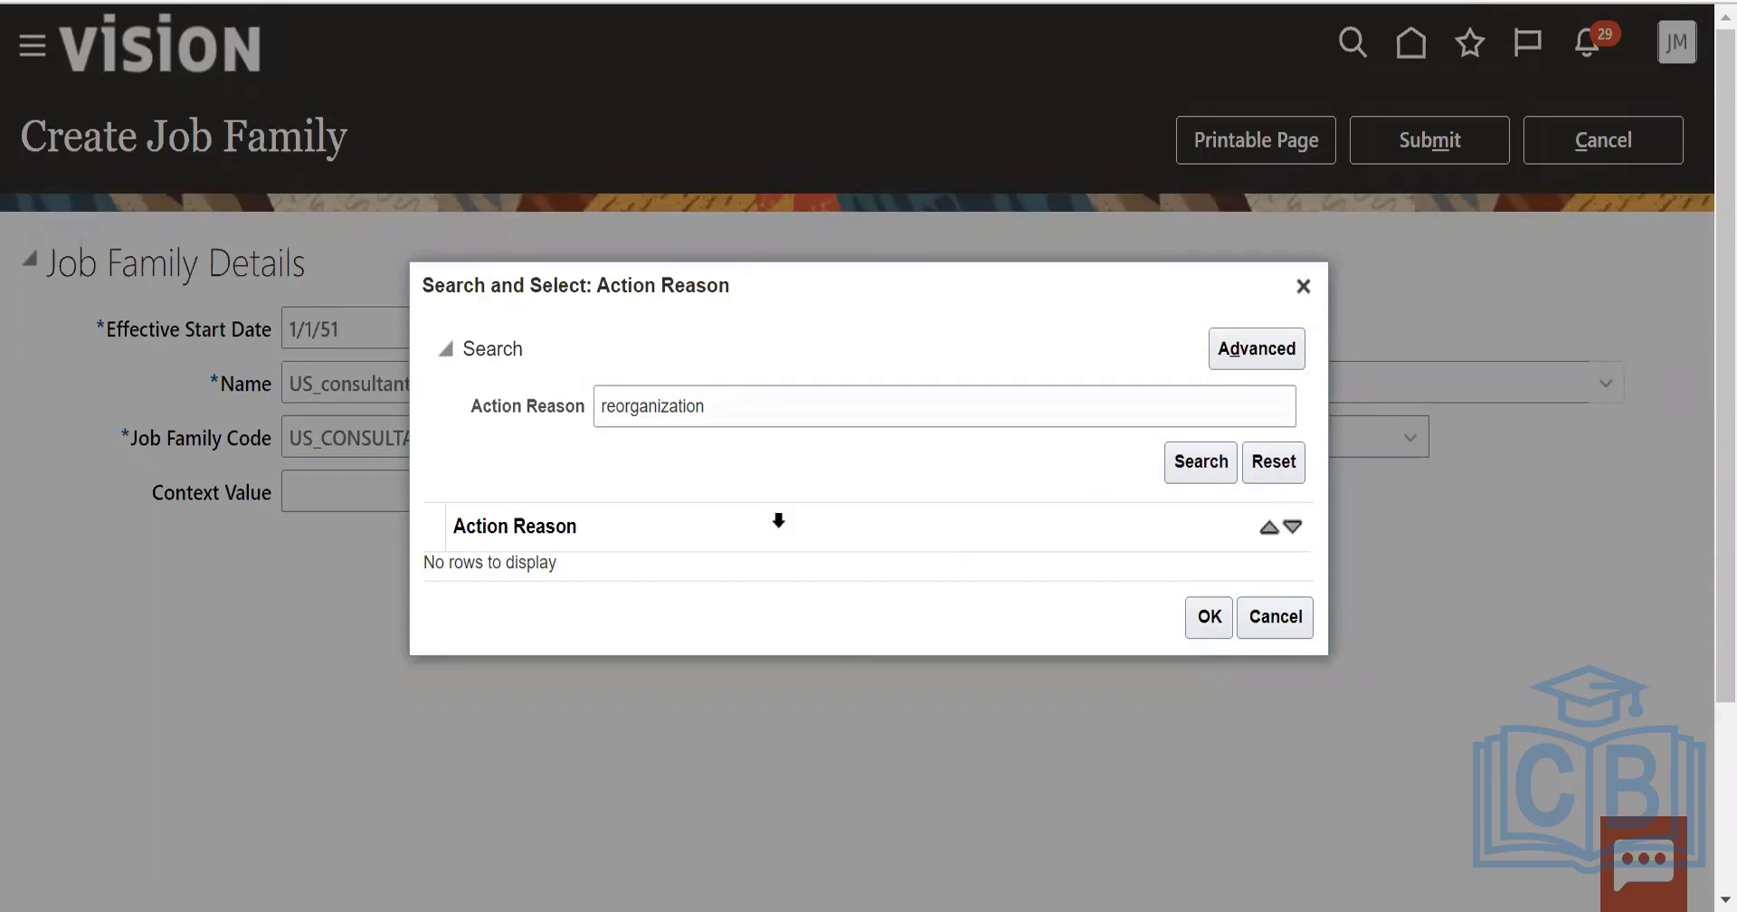
{"action": "left_click", "coordinate": [1304, 287]}
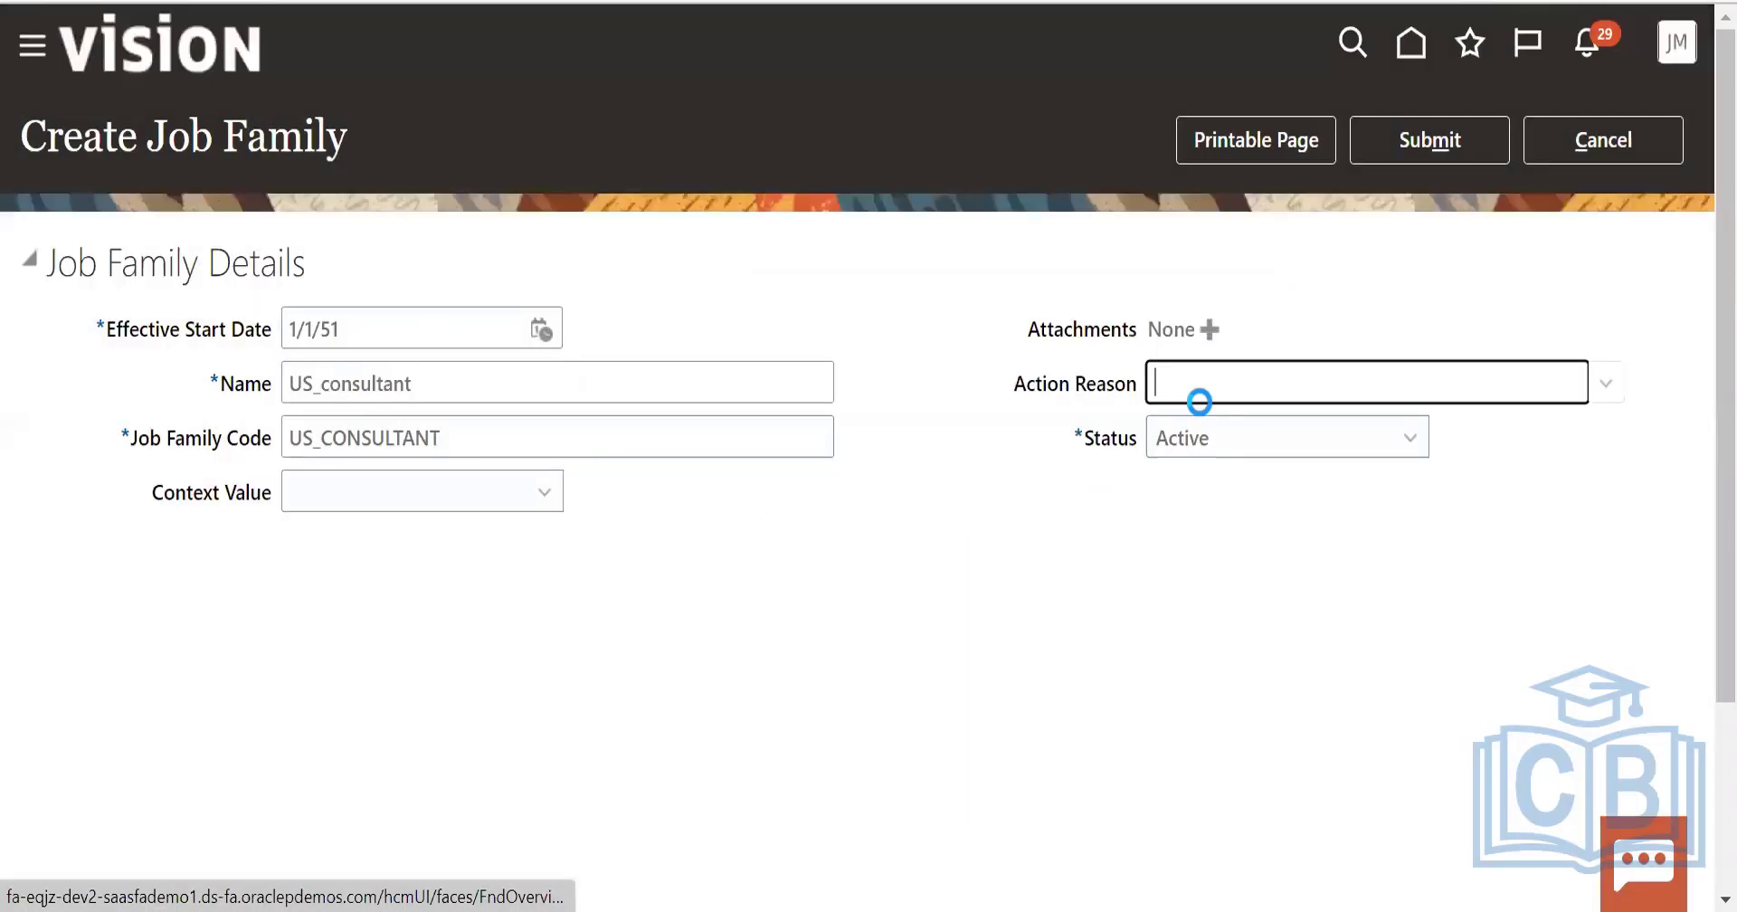
Submit the new job family US_consultant and confirm the submission.
{"action": "left_click", "coordinate": [1381, 150]}
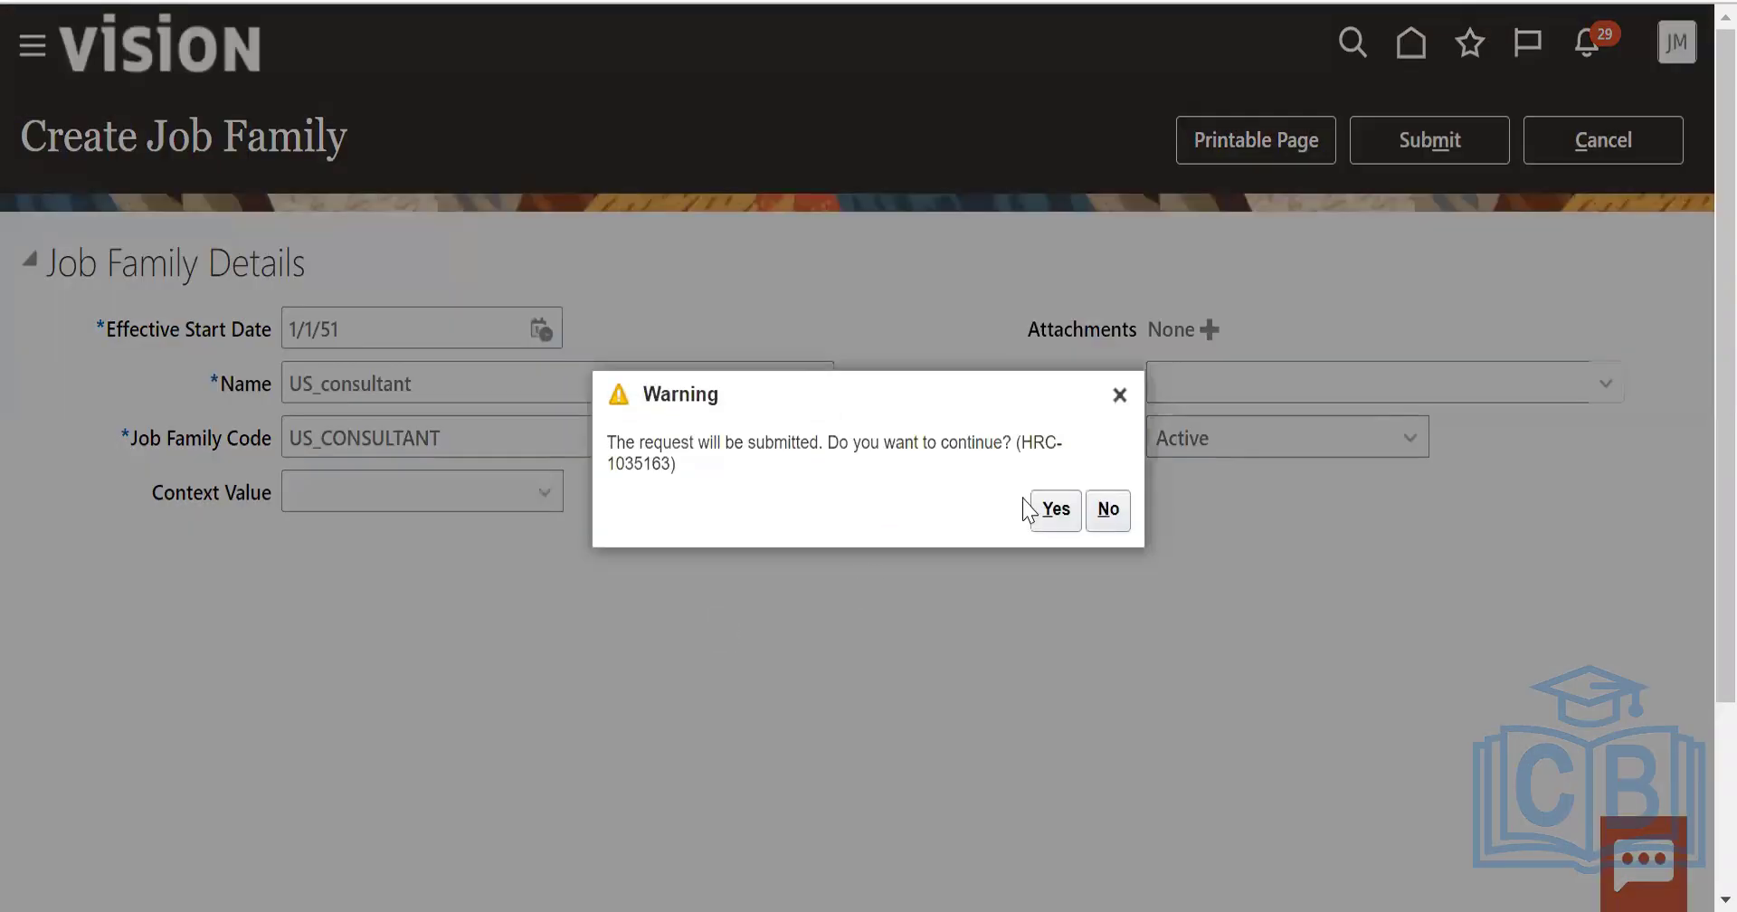
{"action": "left_click", "coordinate": [1056, 510]}
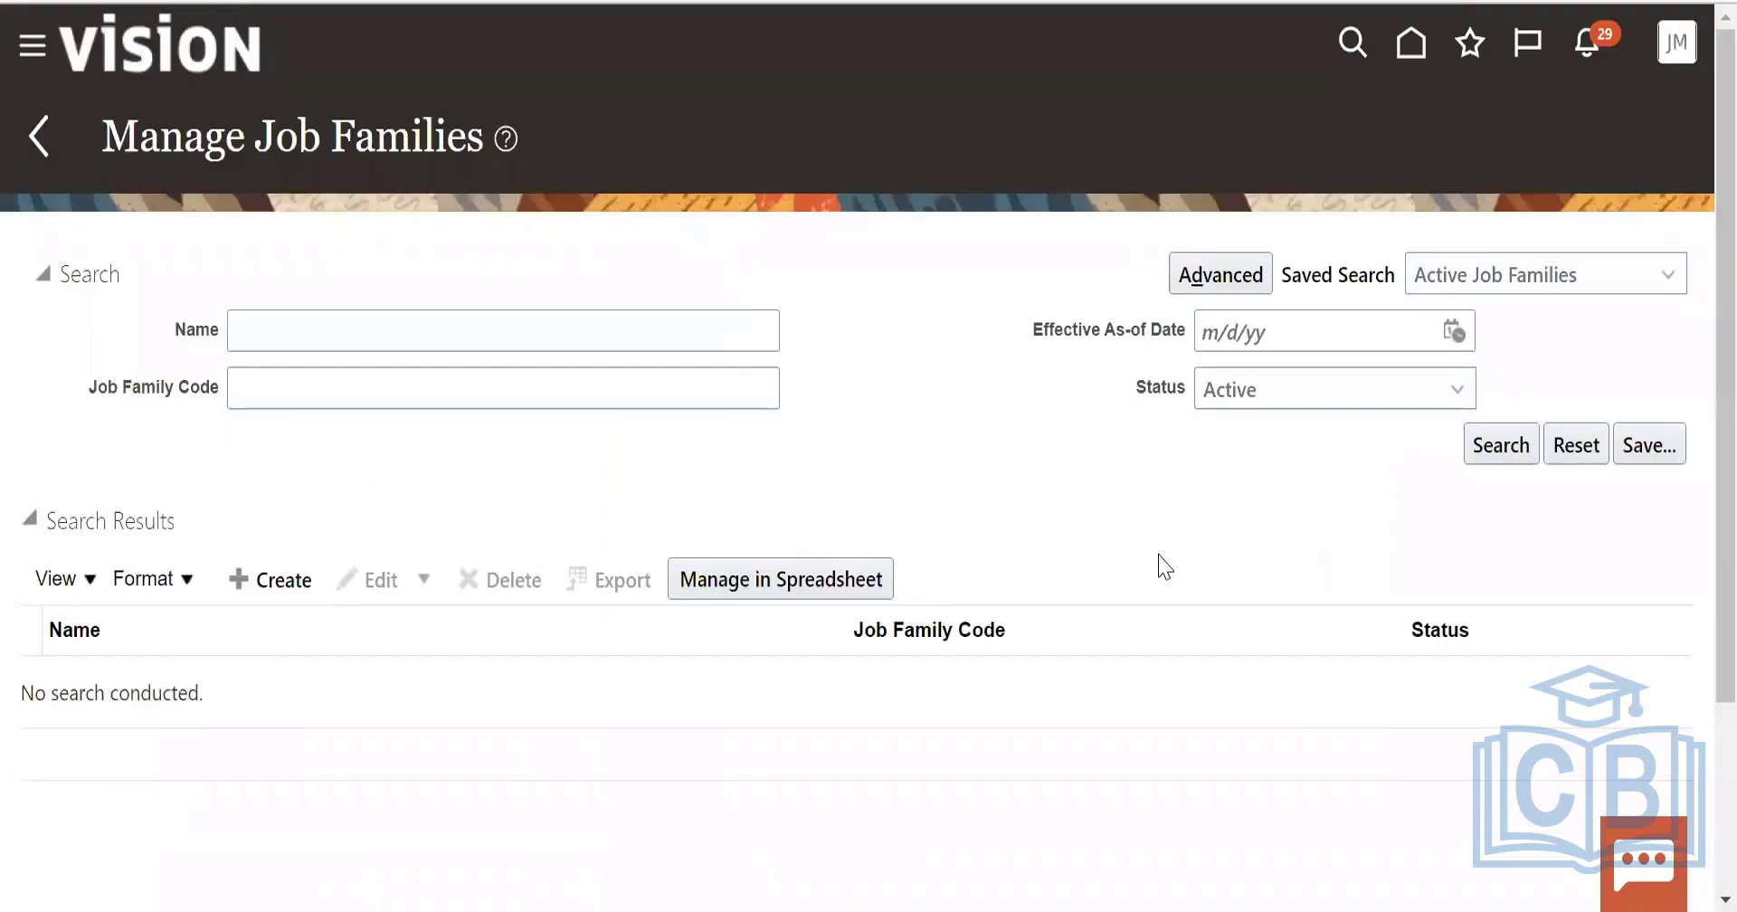
Search the active job families by the name man% and look through the results.
{"action": "left_click", "coordinate": [318, 333]}
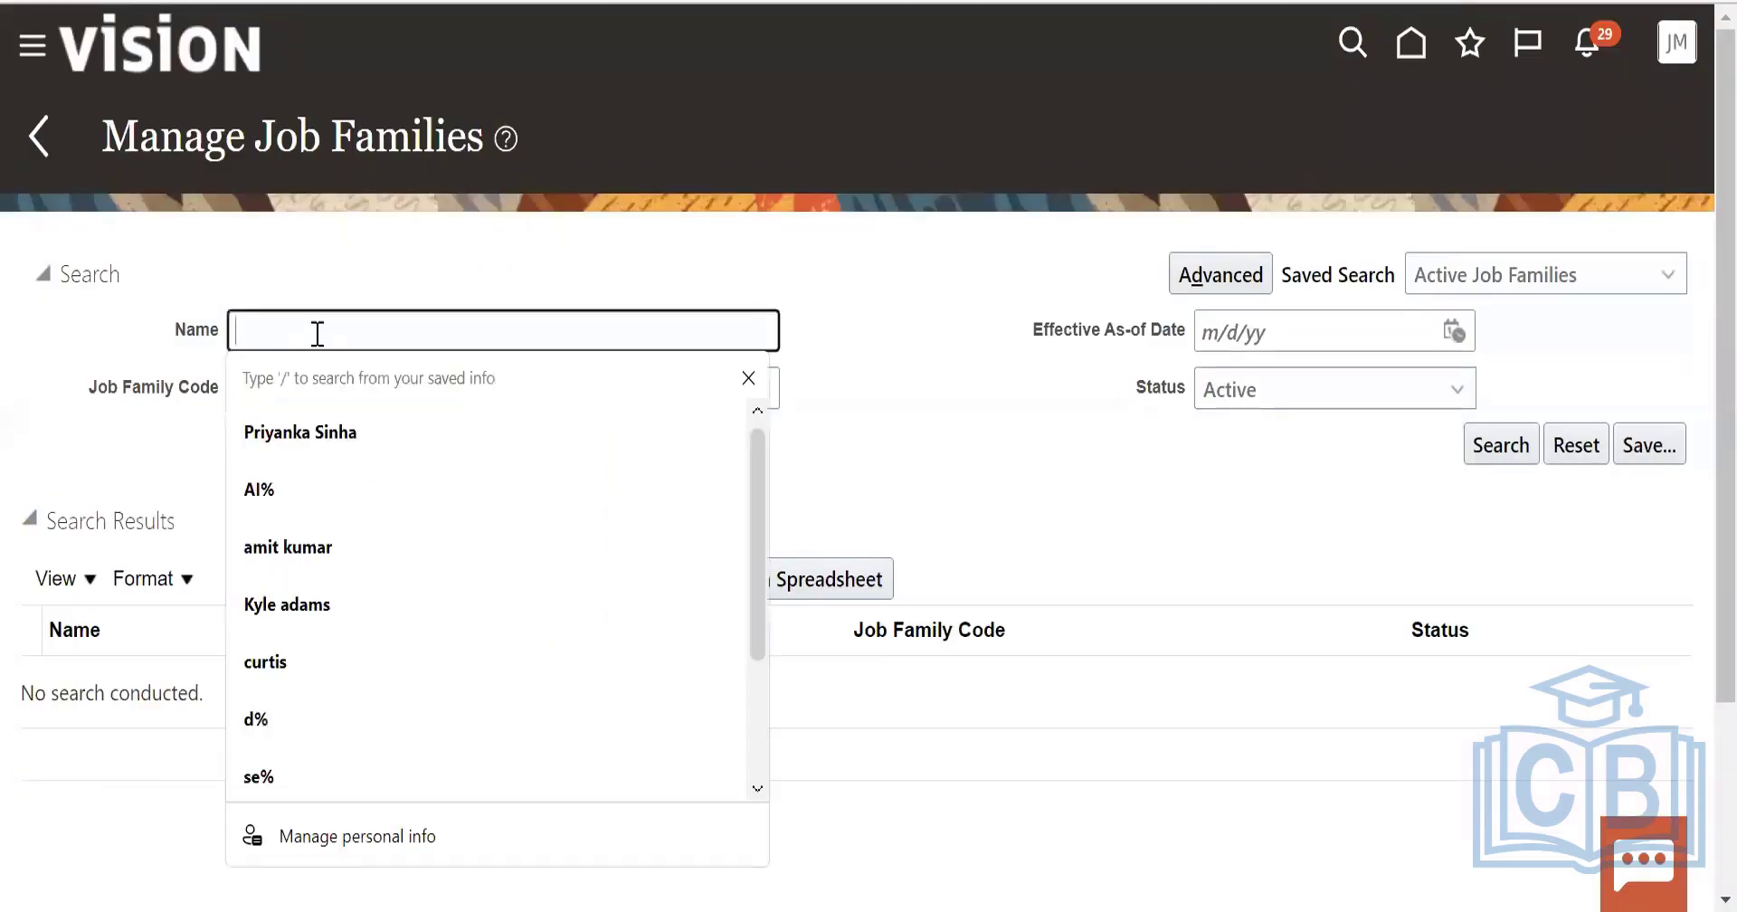
{"action": "type", "text": "man"}
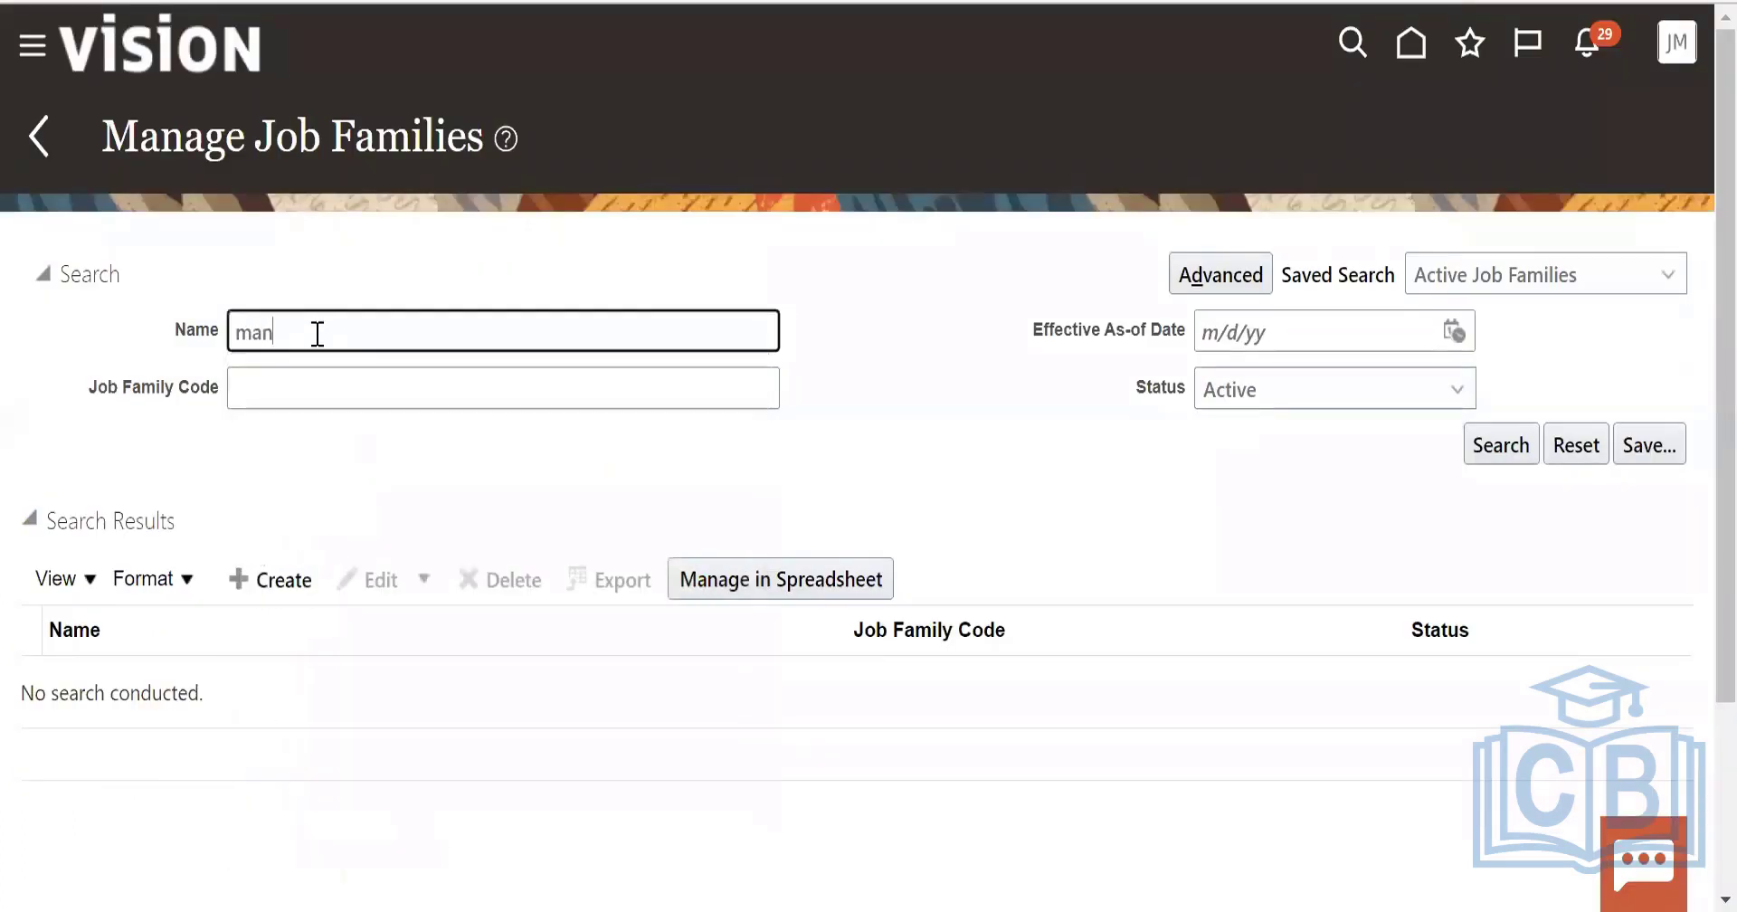
{"action": "type", "text": "%"}
{"action": "left_click", "coordinate": [1522, 449]}
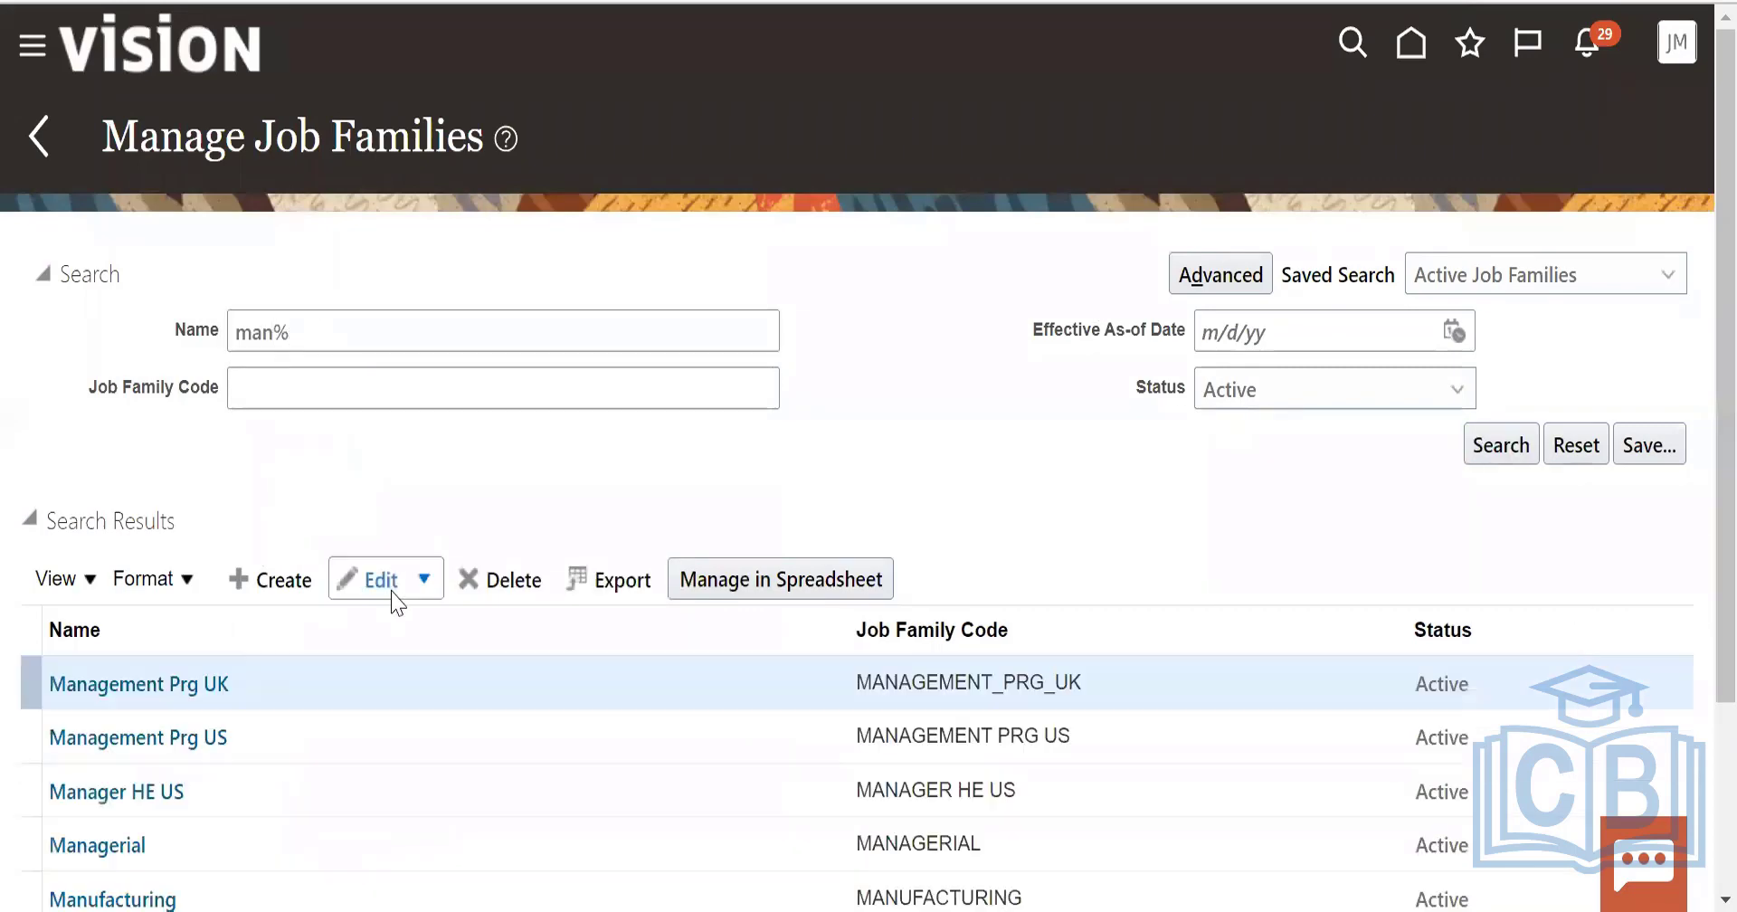
{"action": "scroll", "coordinate": [407, 608], "scroll_direction": "down", "scroll_amount": 3}
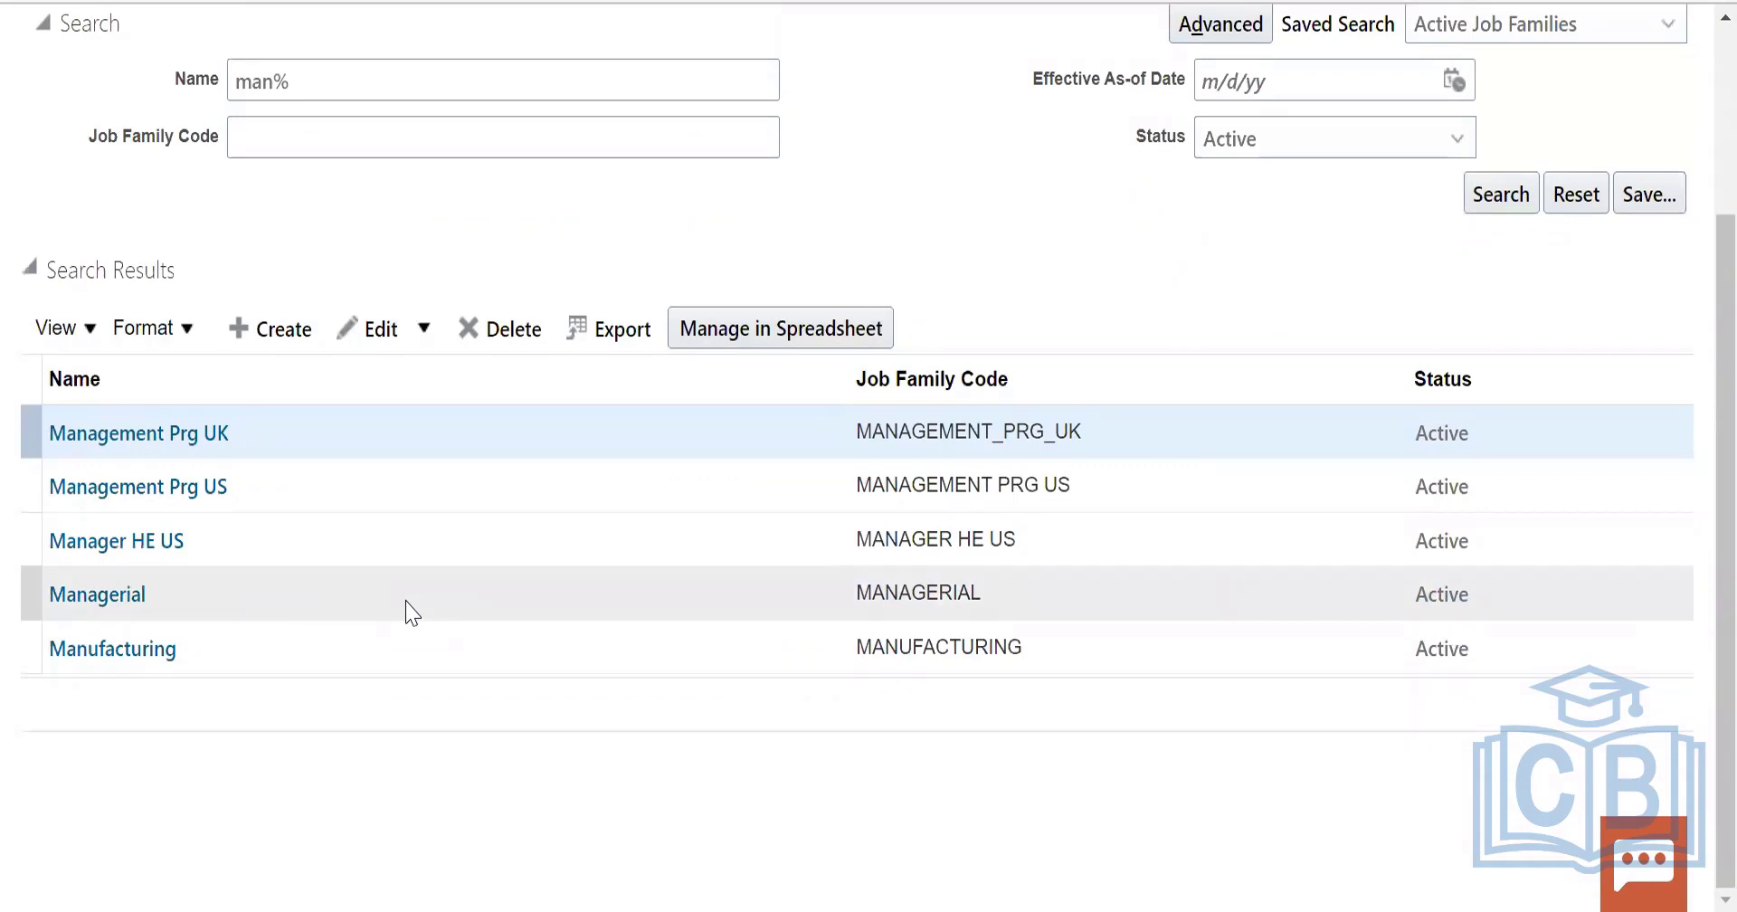
{"action": "scroll", "coordinate": [407, 608], "scroll_direction": "up", "scroll_amount": 3}
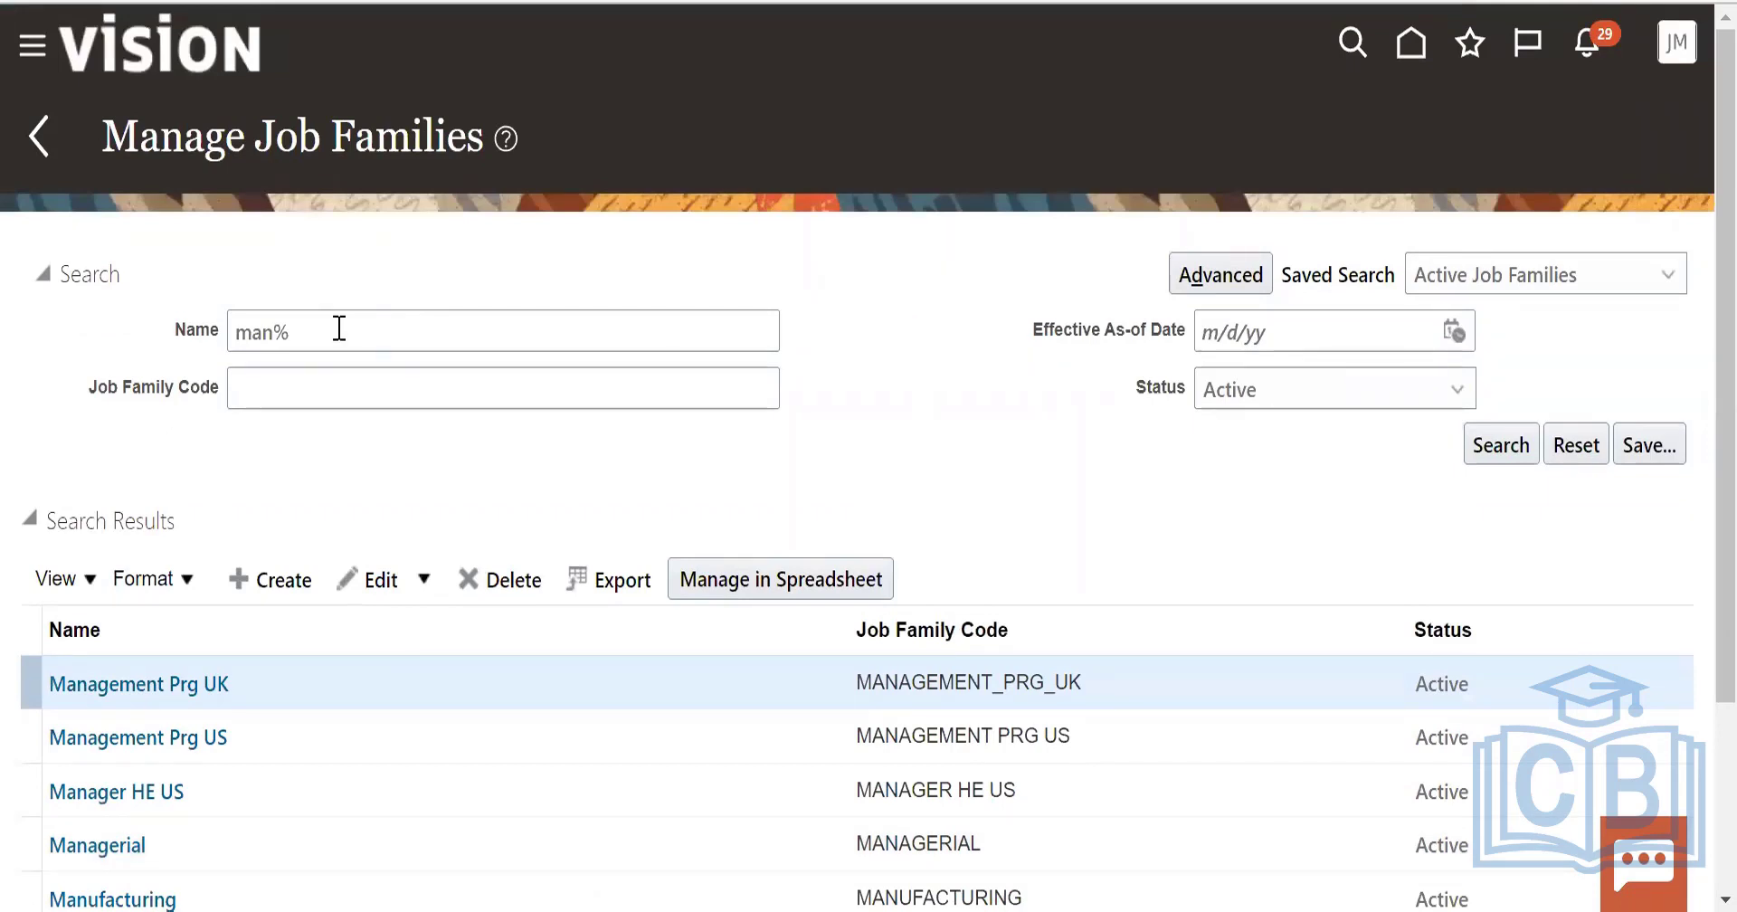
Search the job families for names matching US%man%, and repeat the search with US% only.
{"action": "left_click", "coordinate": [239, 332]}
{"action": "type", "text": "US%"}
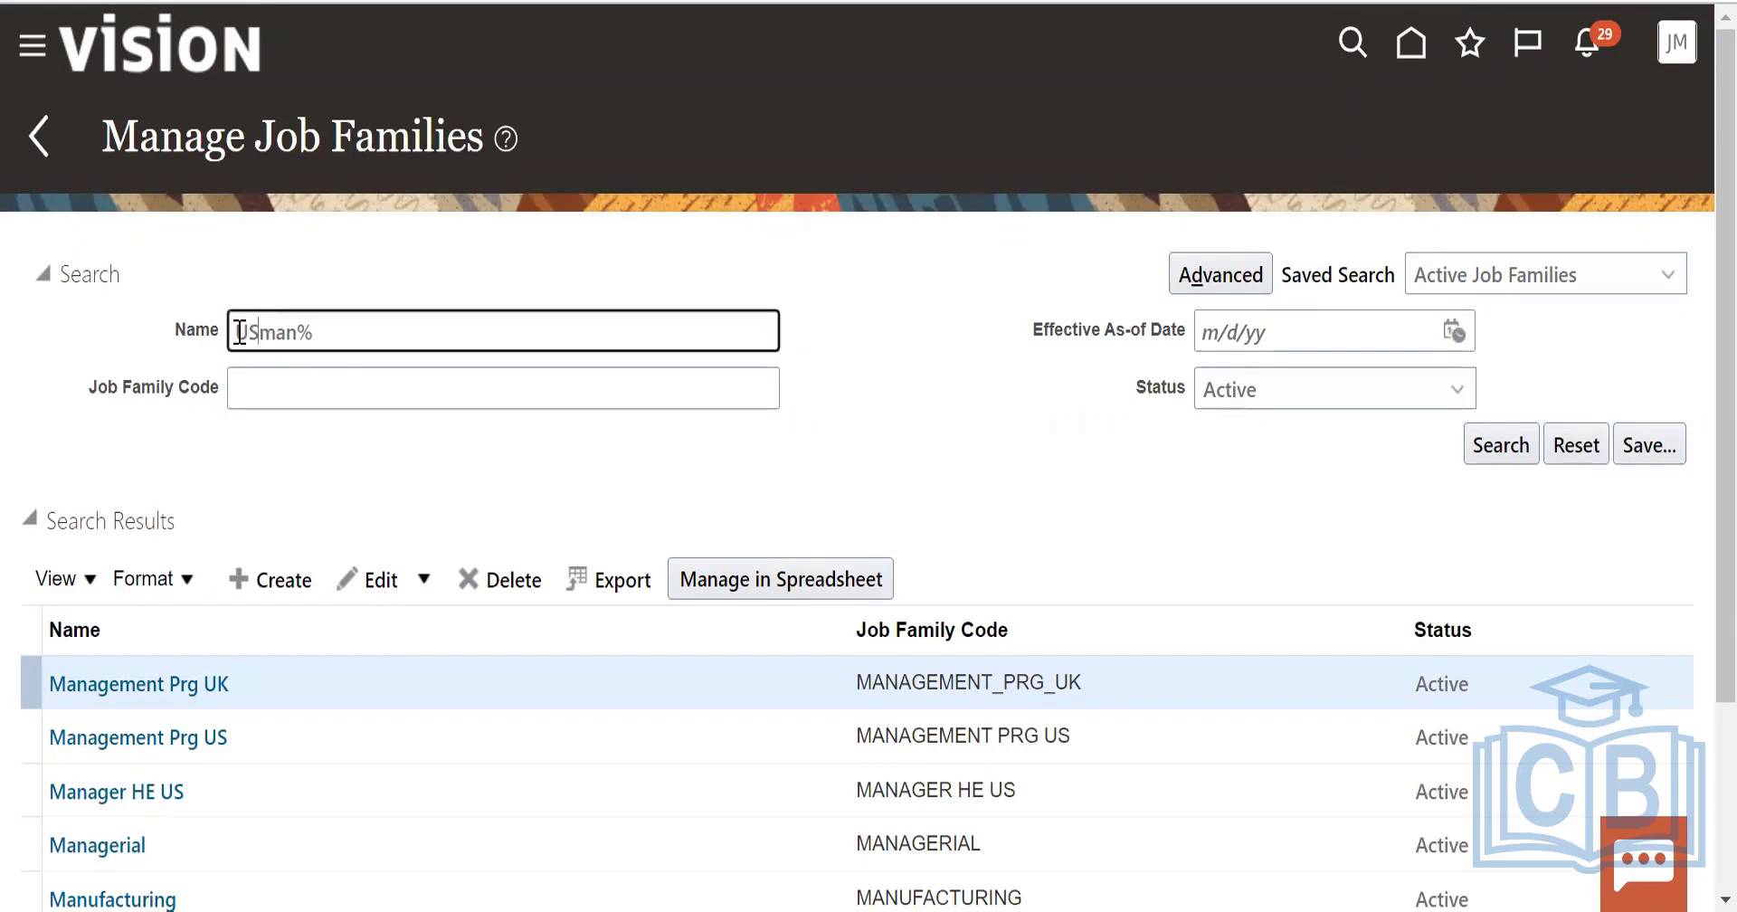
{"action": "left_click", "coordinate": [1511, 450]}
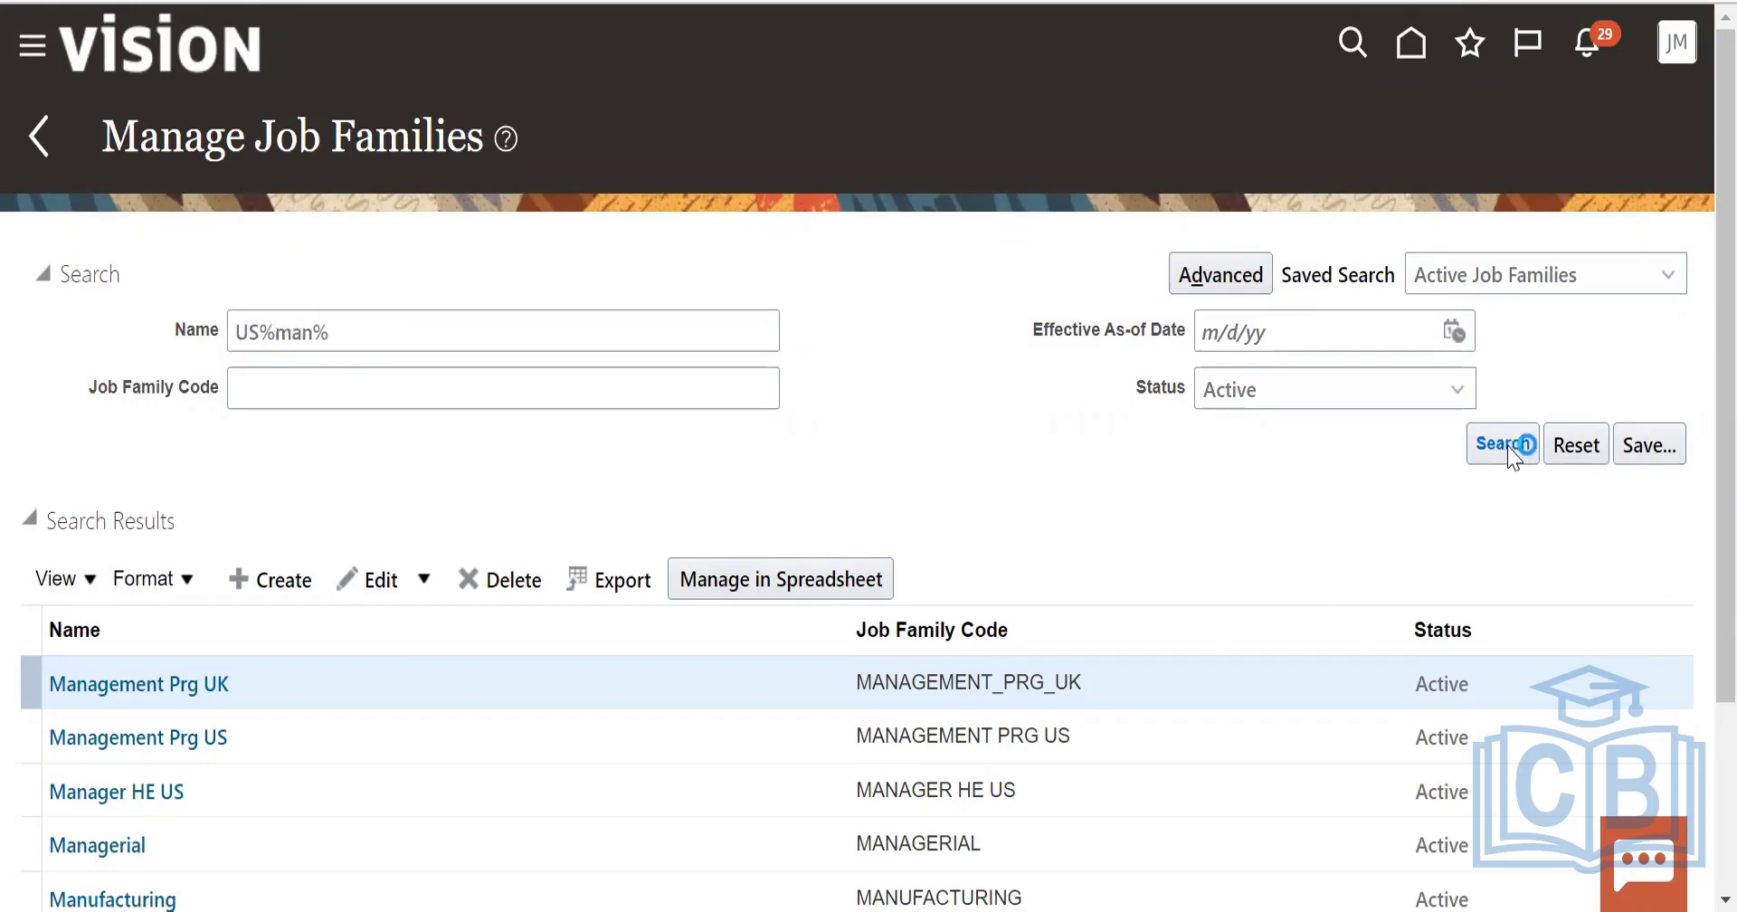
{"action": "left_click", "coordinate": [405, 332]}
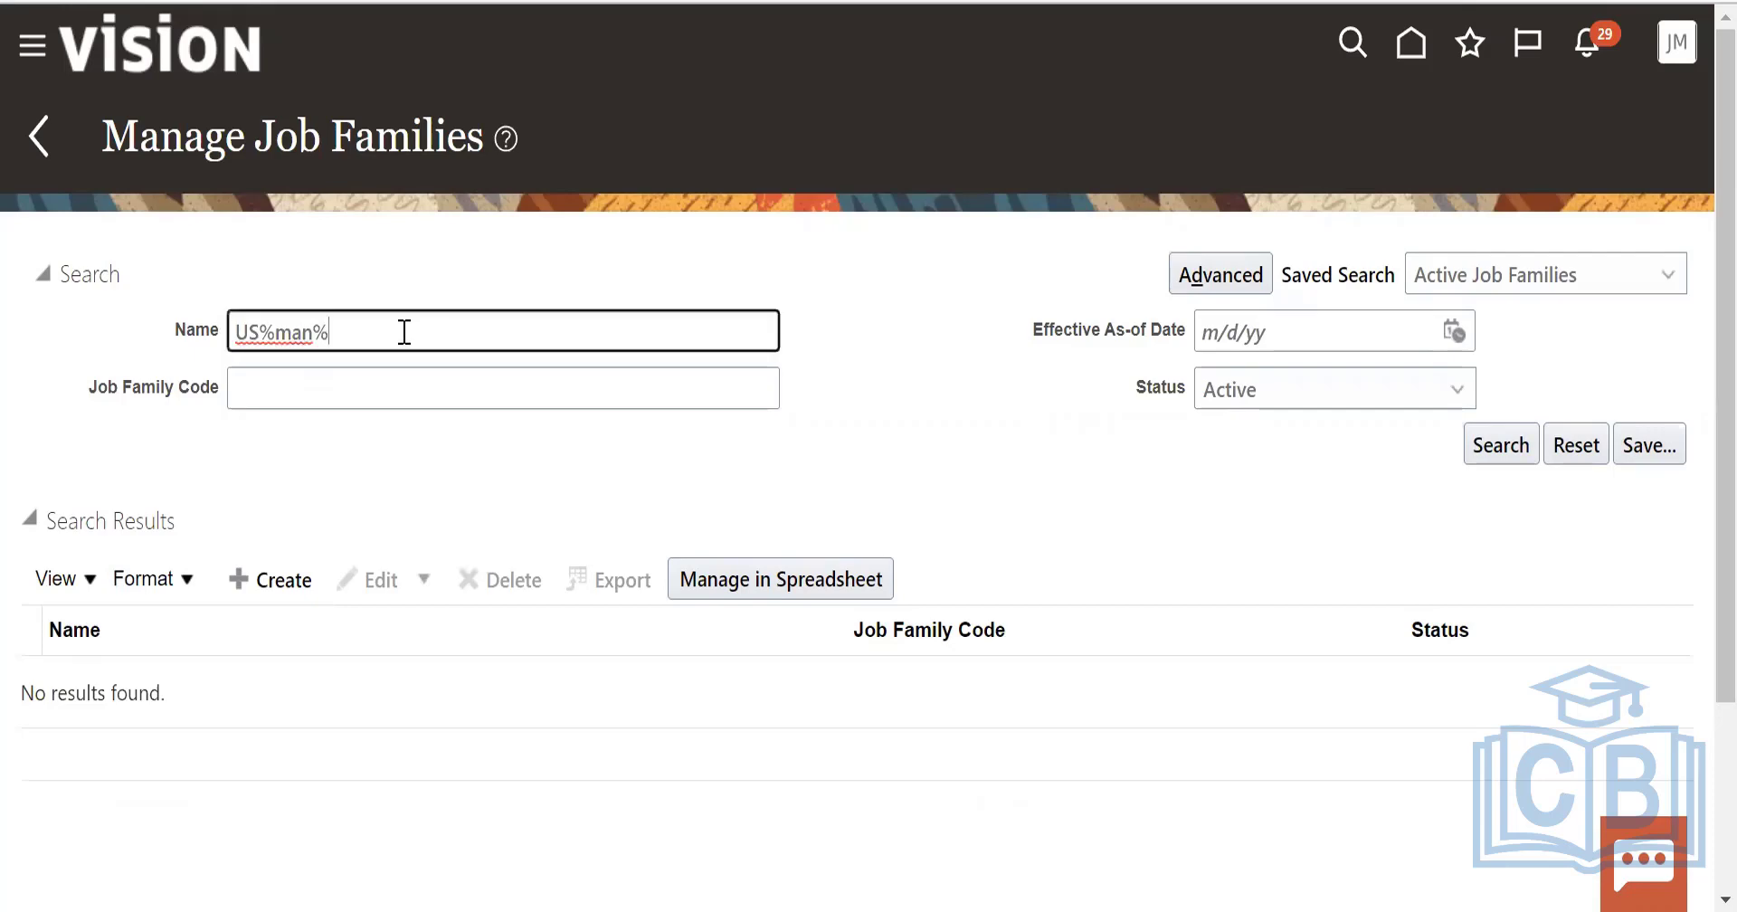
{"action": "key", "text": "BackSpace"}
{"action": "key", "text": "BackSpace"}
{"action": "left_click", "coordinate": [1518, 452]}
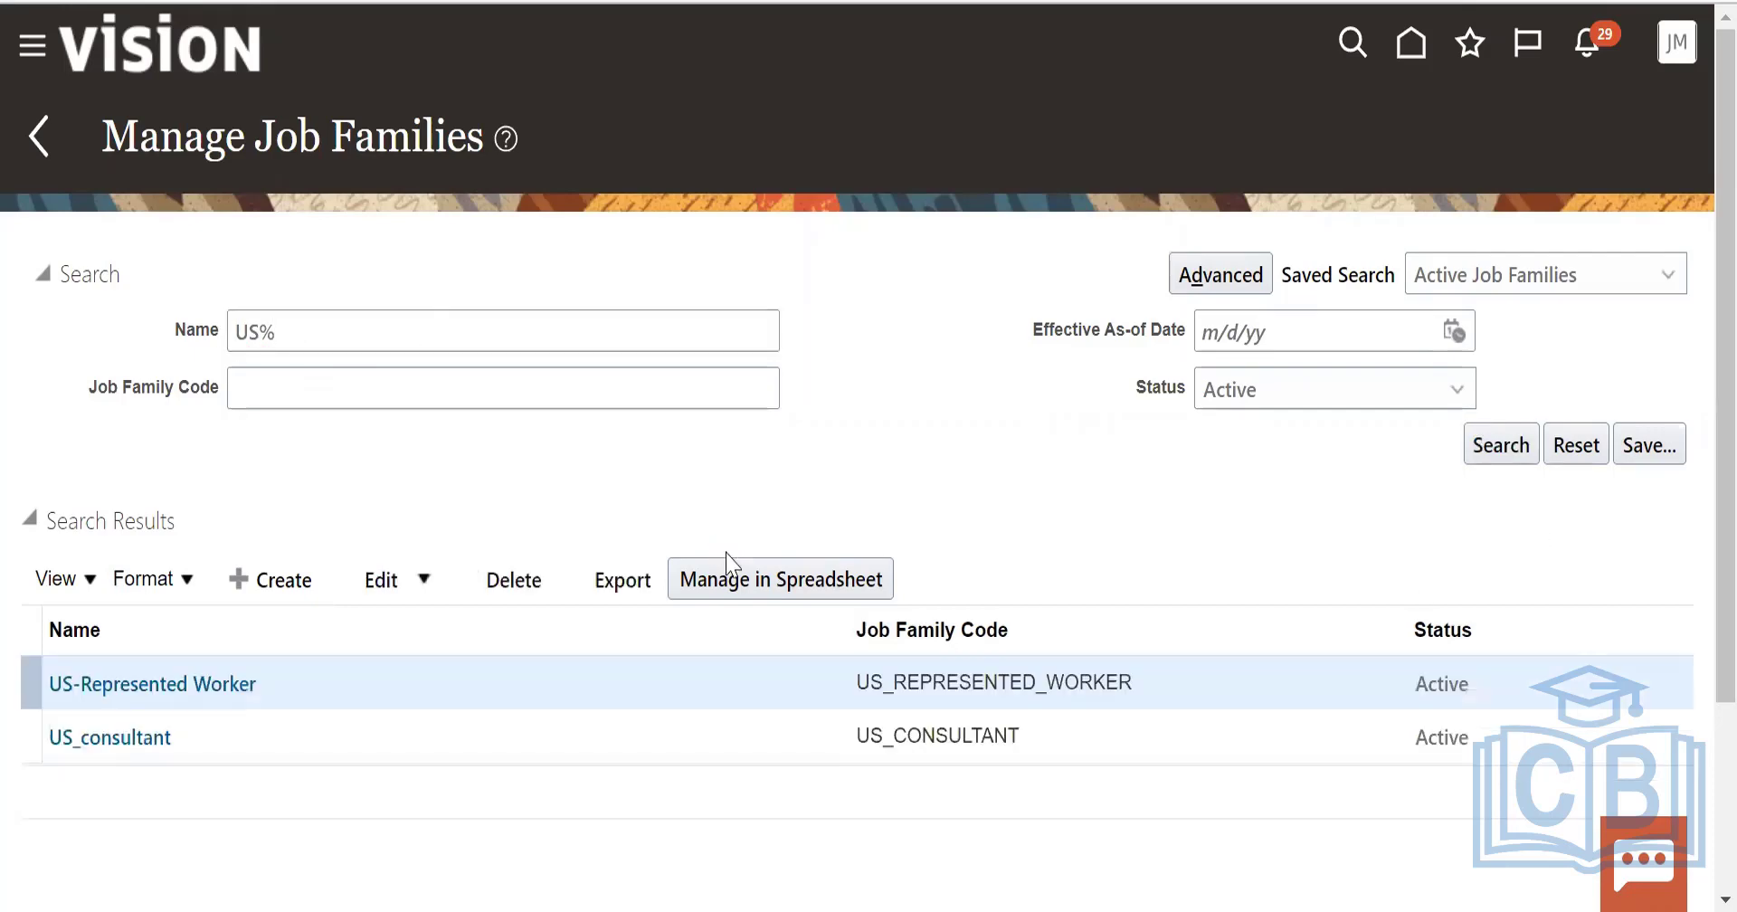
Open the job family US_consultant to review its details, close it, and go back to Workforce Structures.
{"action": "left_click", "coordinate": [127, 739]}
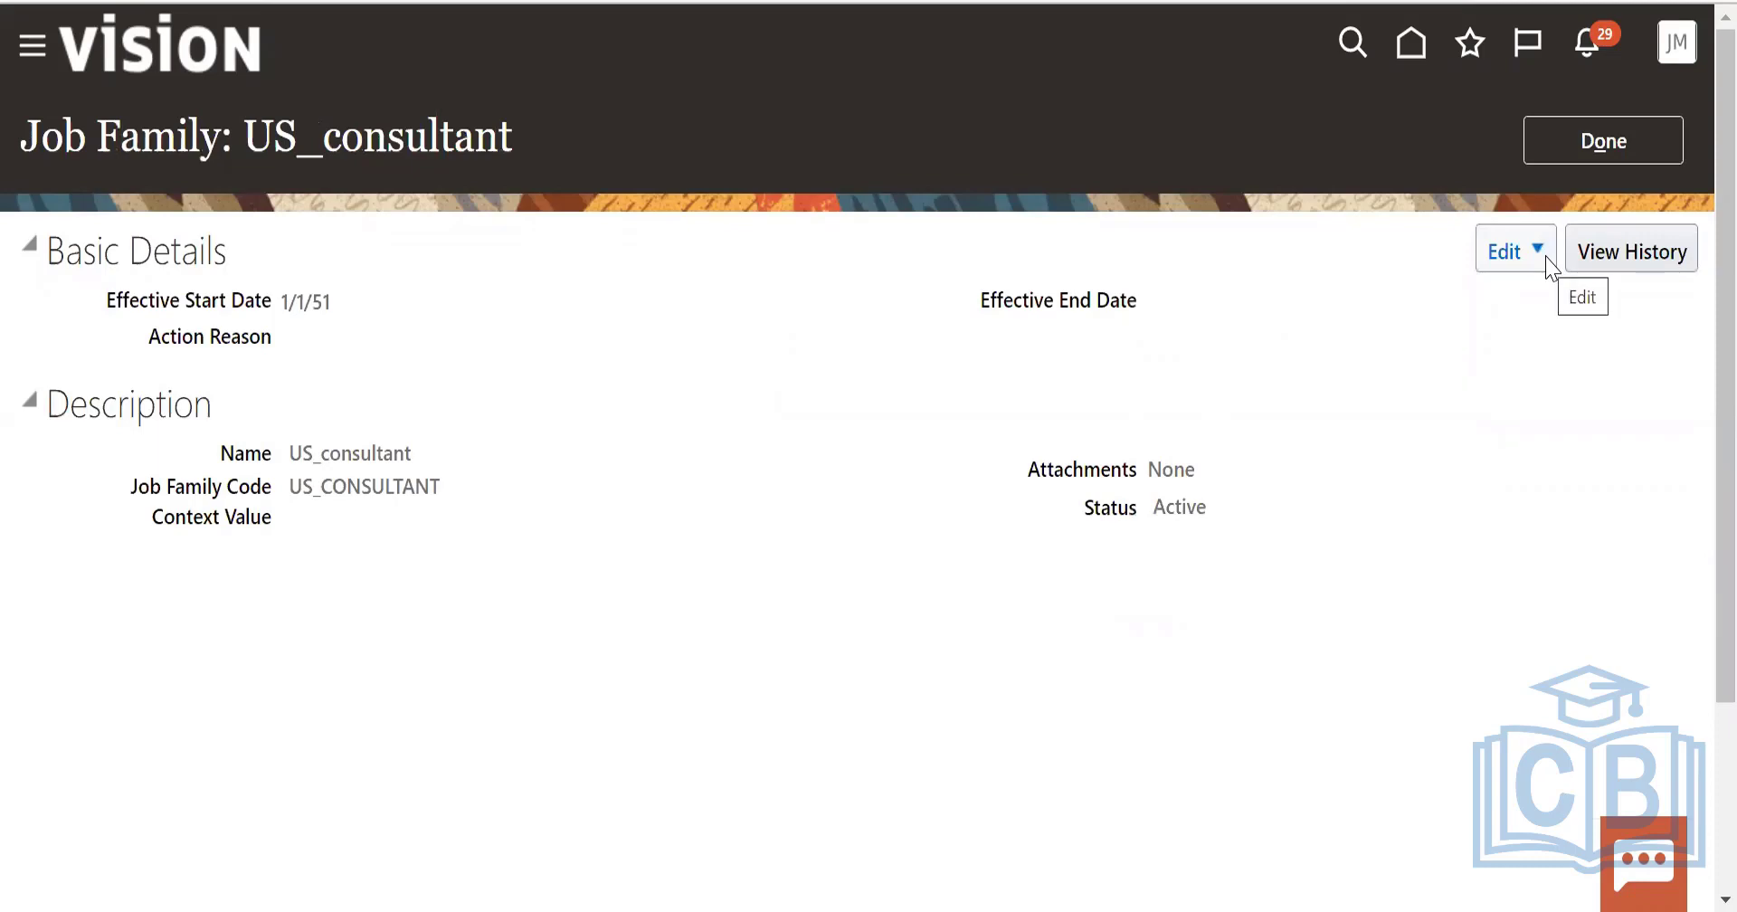
{"action": "left_click", "coordinate": [1654, 137]}
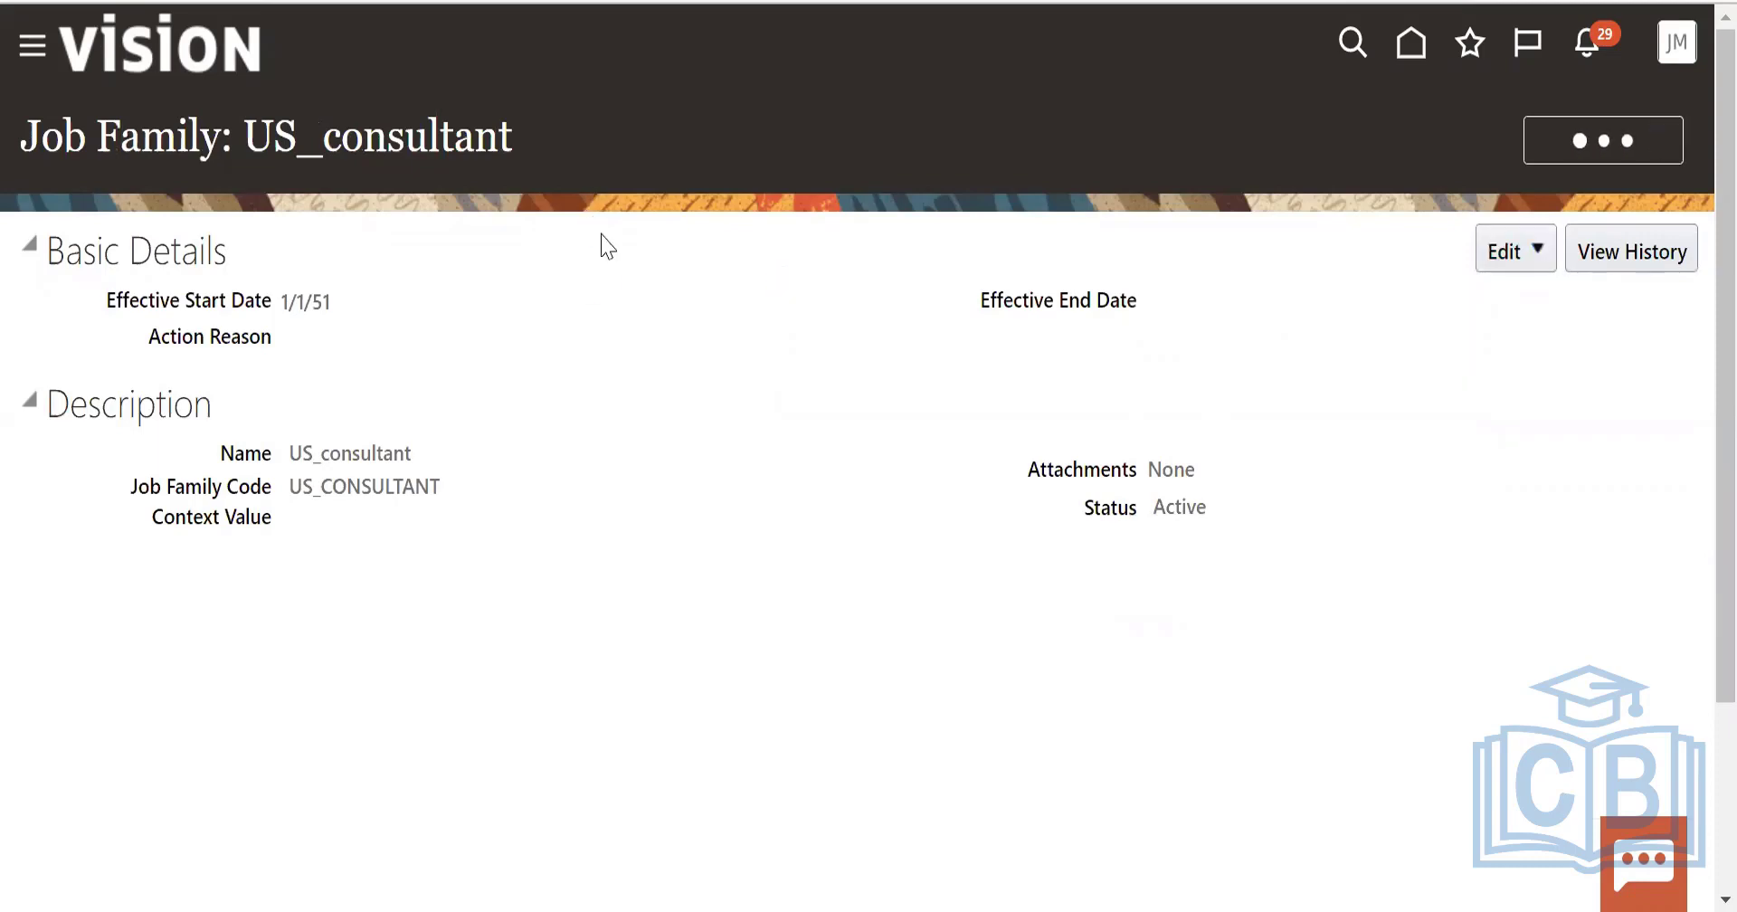
{"action": "left_click", "coordinate": [24, 150]}
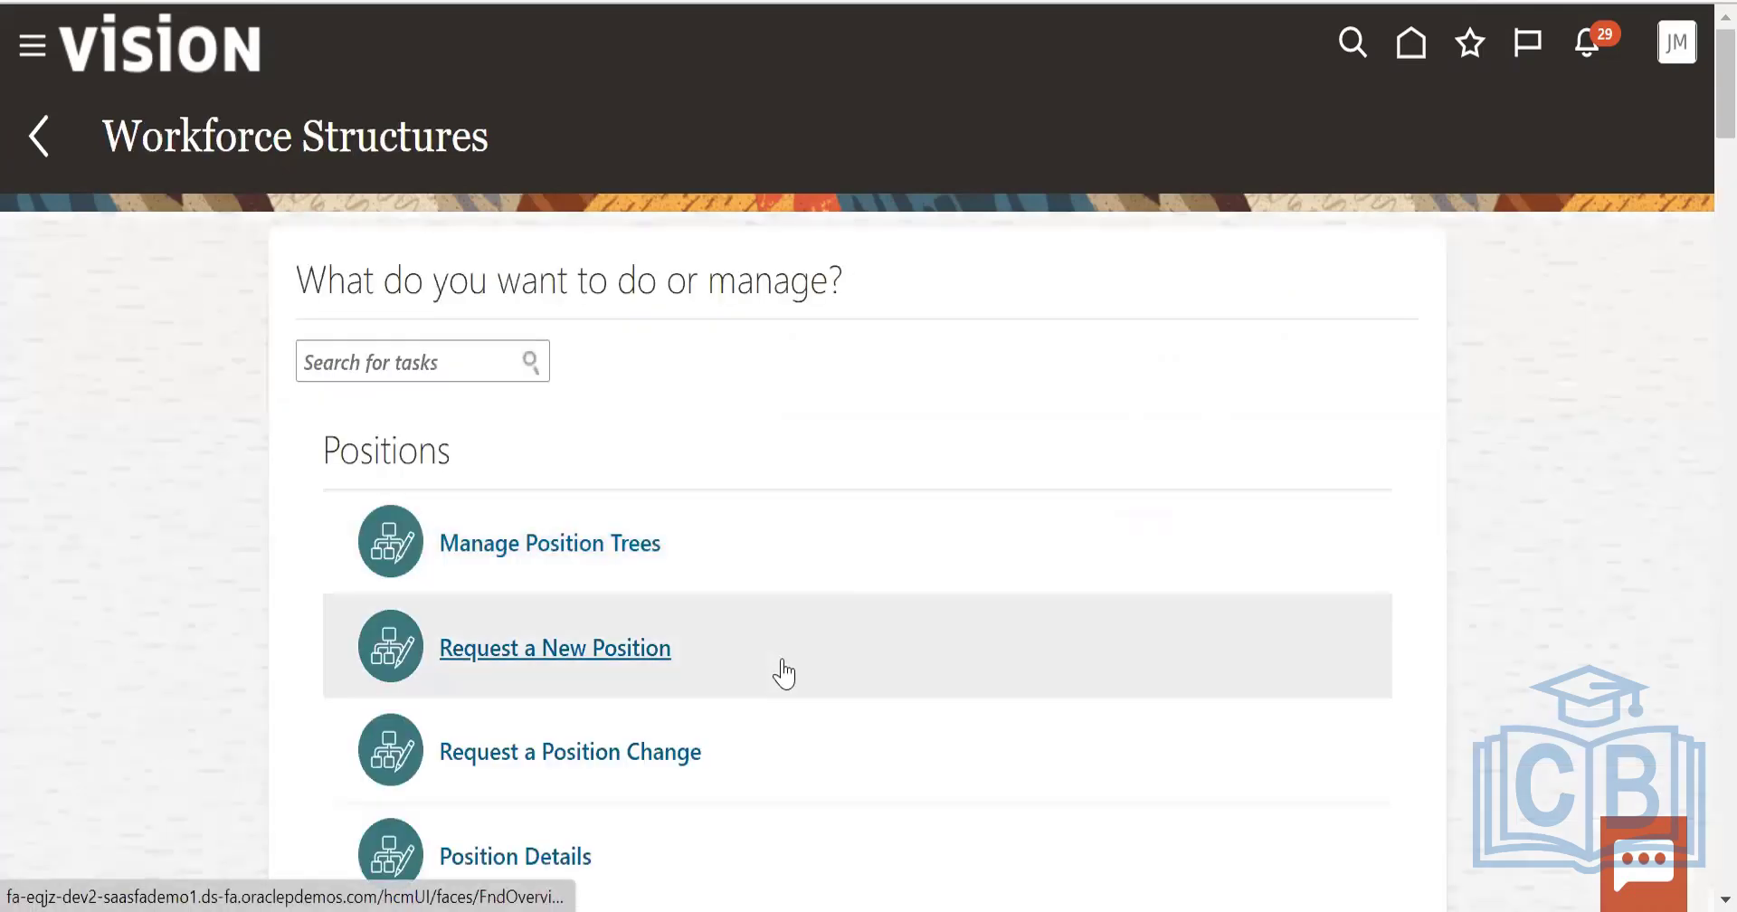
Start a new position request that includes Additional Info, Requisition Details and Legislative Info.
{"action": "scroll", "coordinate": [597, 488], "scroll_direction": "down", "scroll_amount": 1}
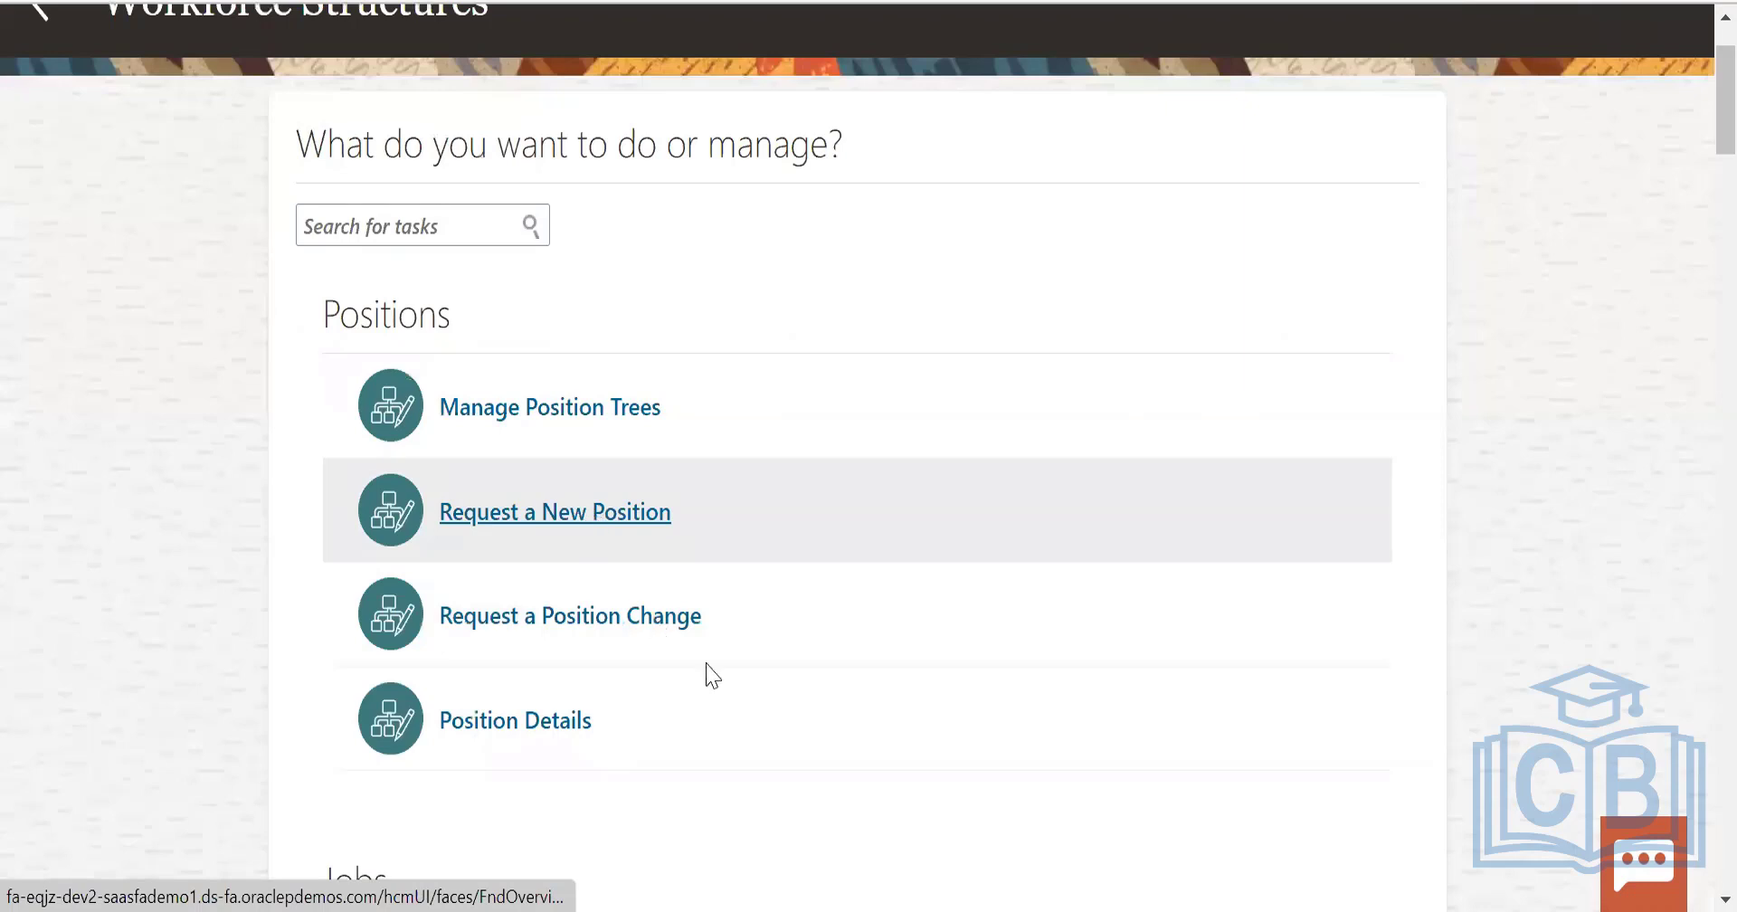
{"action": "scroll", "coordinate": [529, 850], "scroll_direction": "down", "scroll_amount": 1}
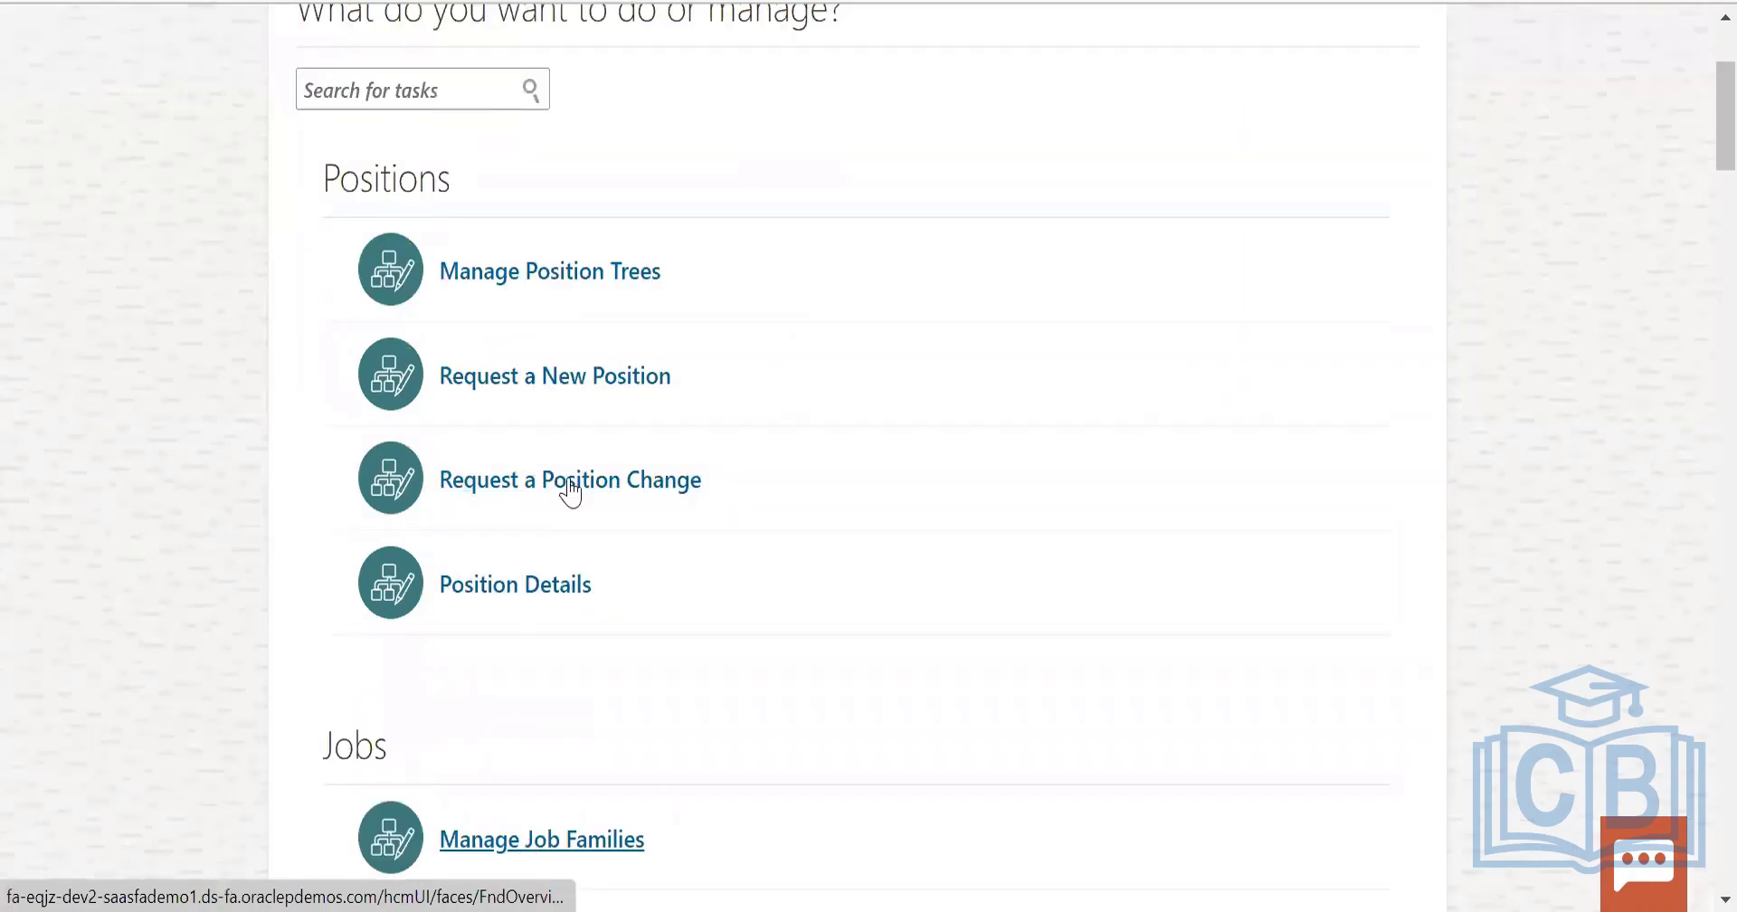
{"action": "left_click", "coordinate": [588, 378]}
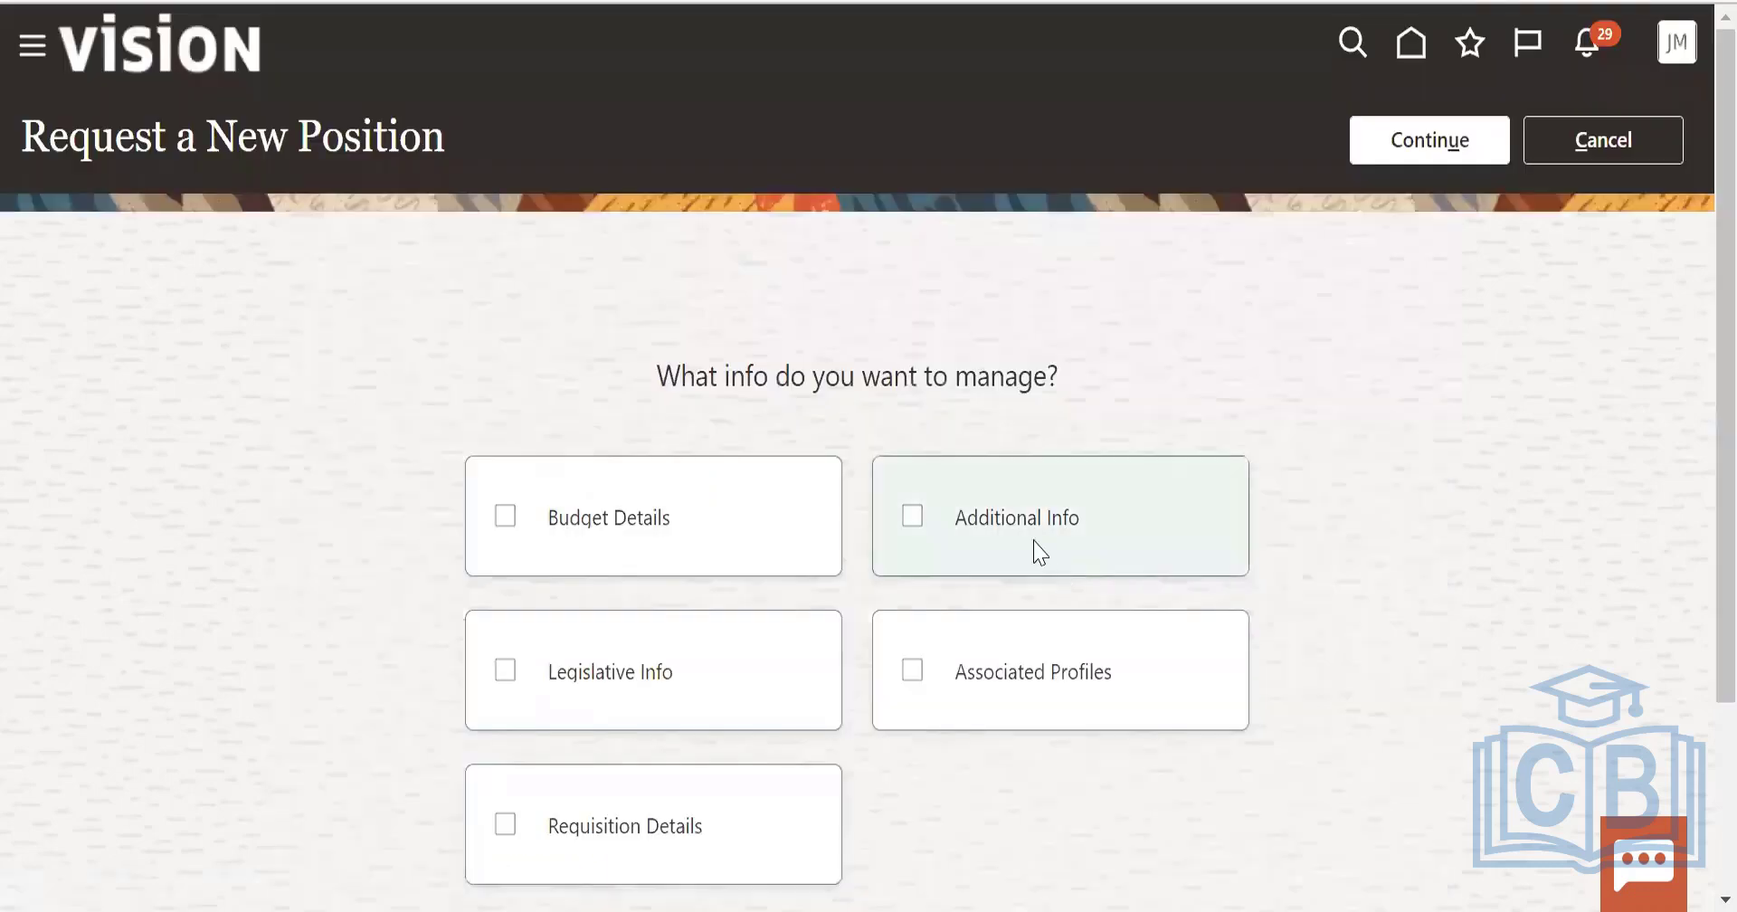
{"action": "left_click", "coordinate": [1041, 552]}
{"action": "left_click", "coordinate": [667, 843]}
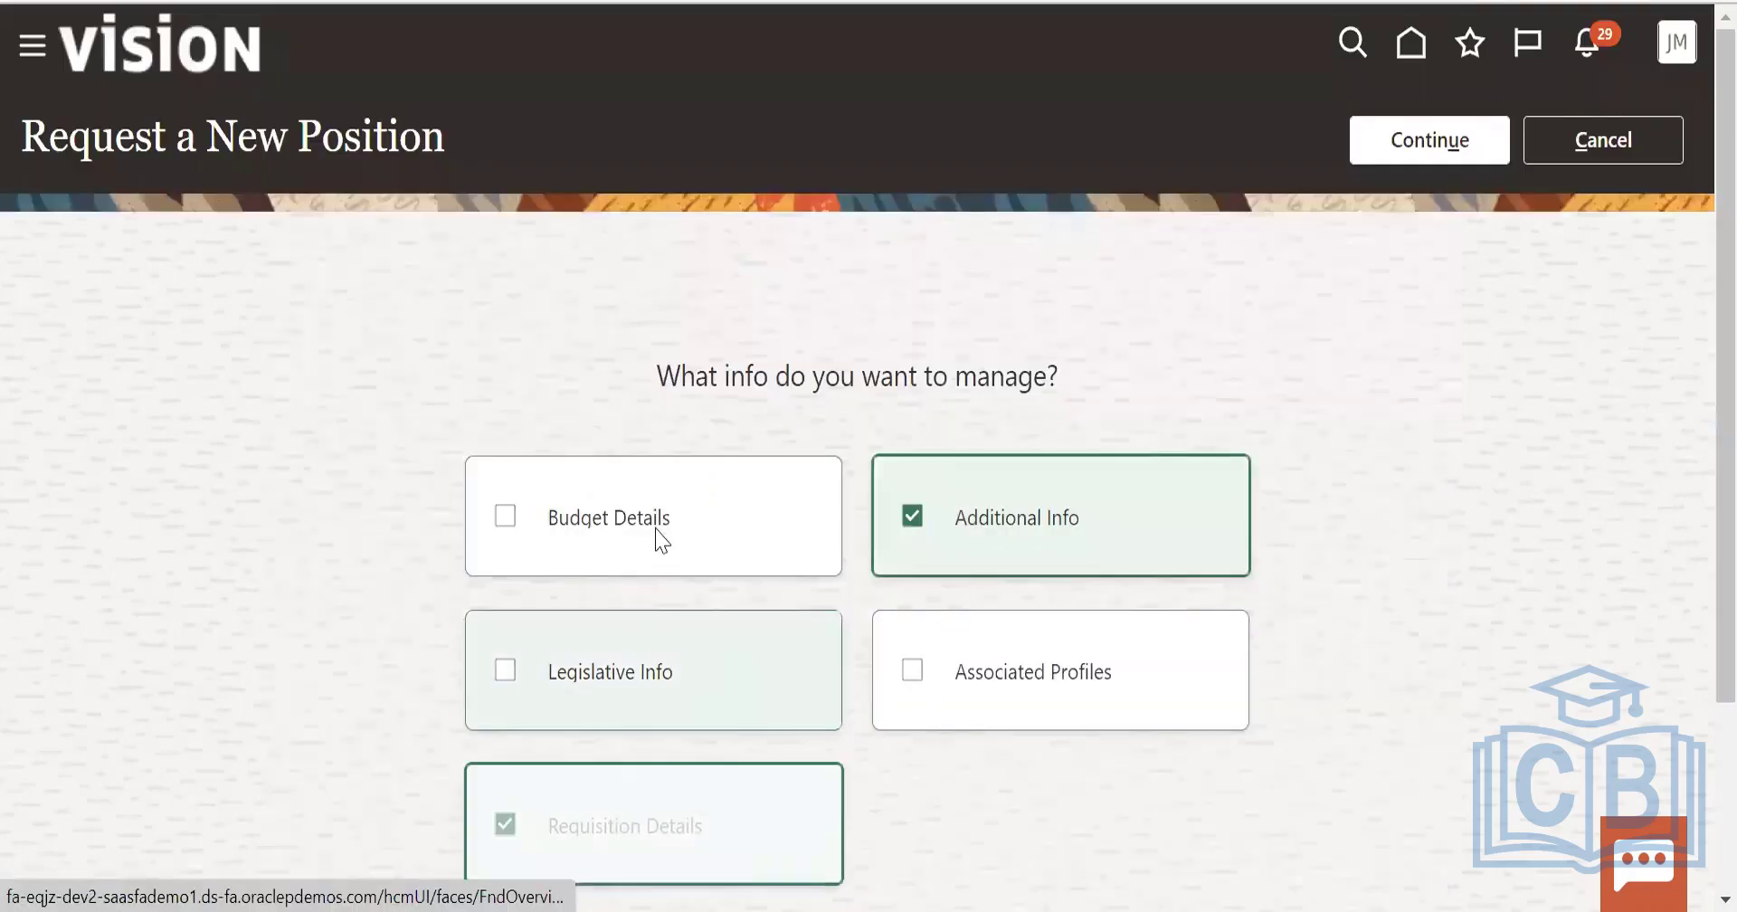
{"action": "left_click", "coordinate": [638, 674]}
{"action": "left_click", "coordinate": [1476, 140]}
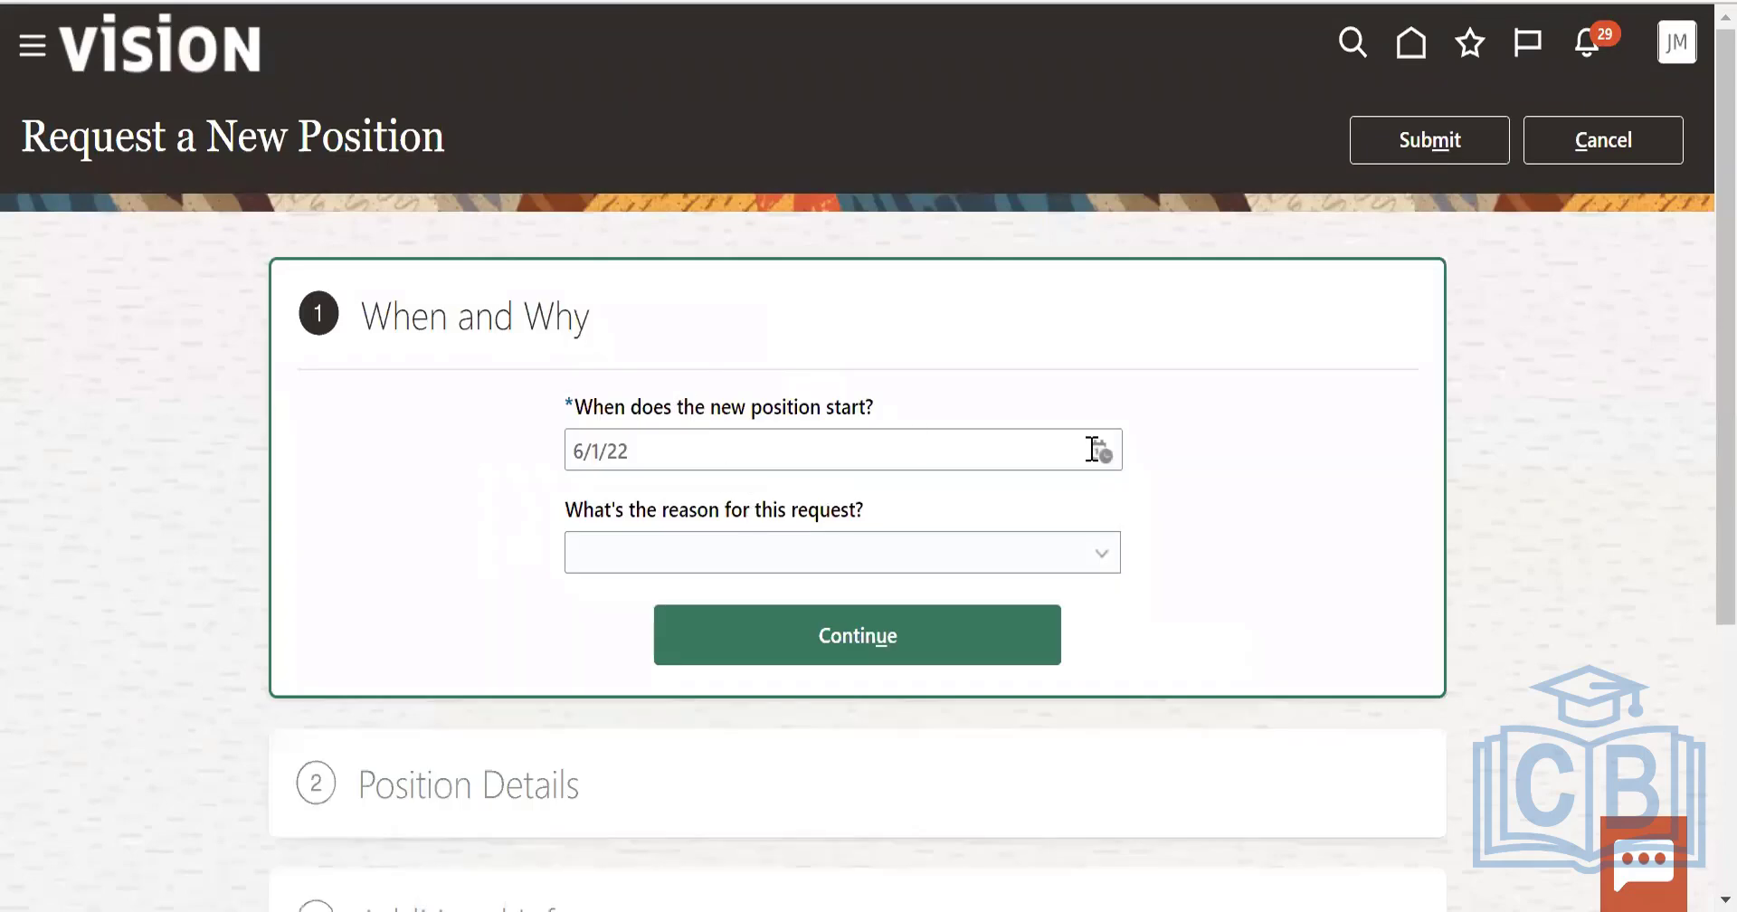
Keep 6/1/22 as the position's start date, choose Reorganization as the reason, and continue to Position Details.
{"action": "left_click", "coordinate": [1092, 449]}
{"action": "left_click", "coordinate": [1100, 449]}
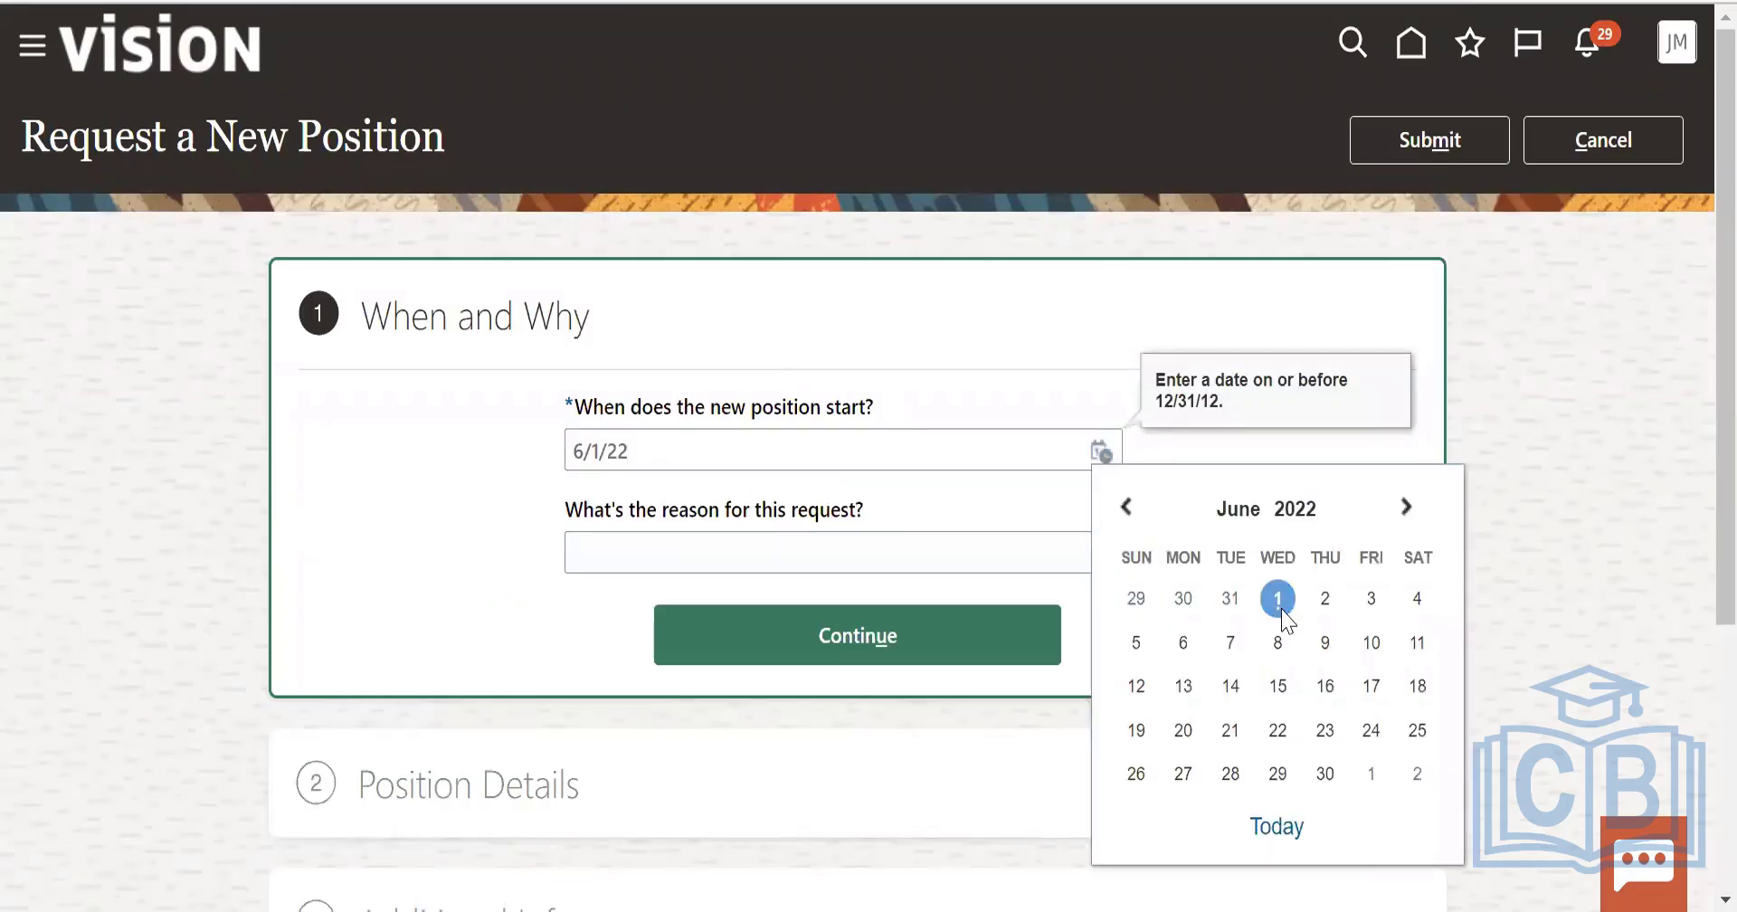
{"action": "left_click", "coordinate": [884, 555]}
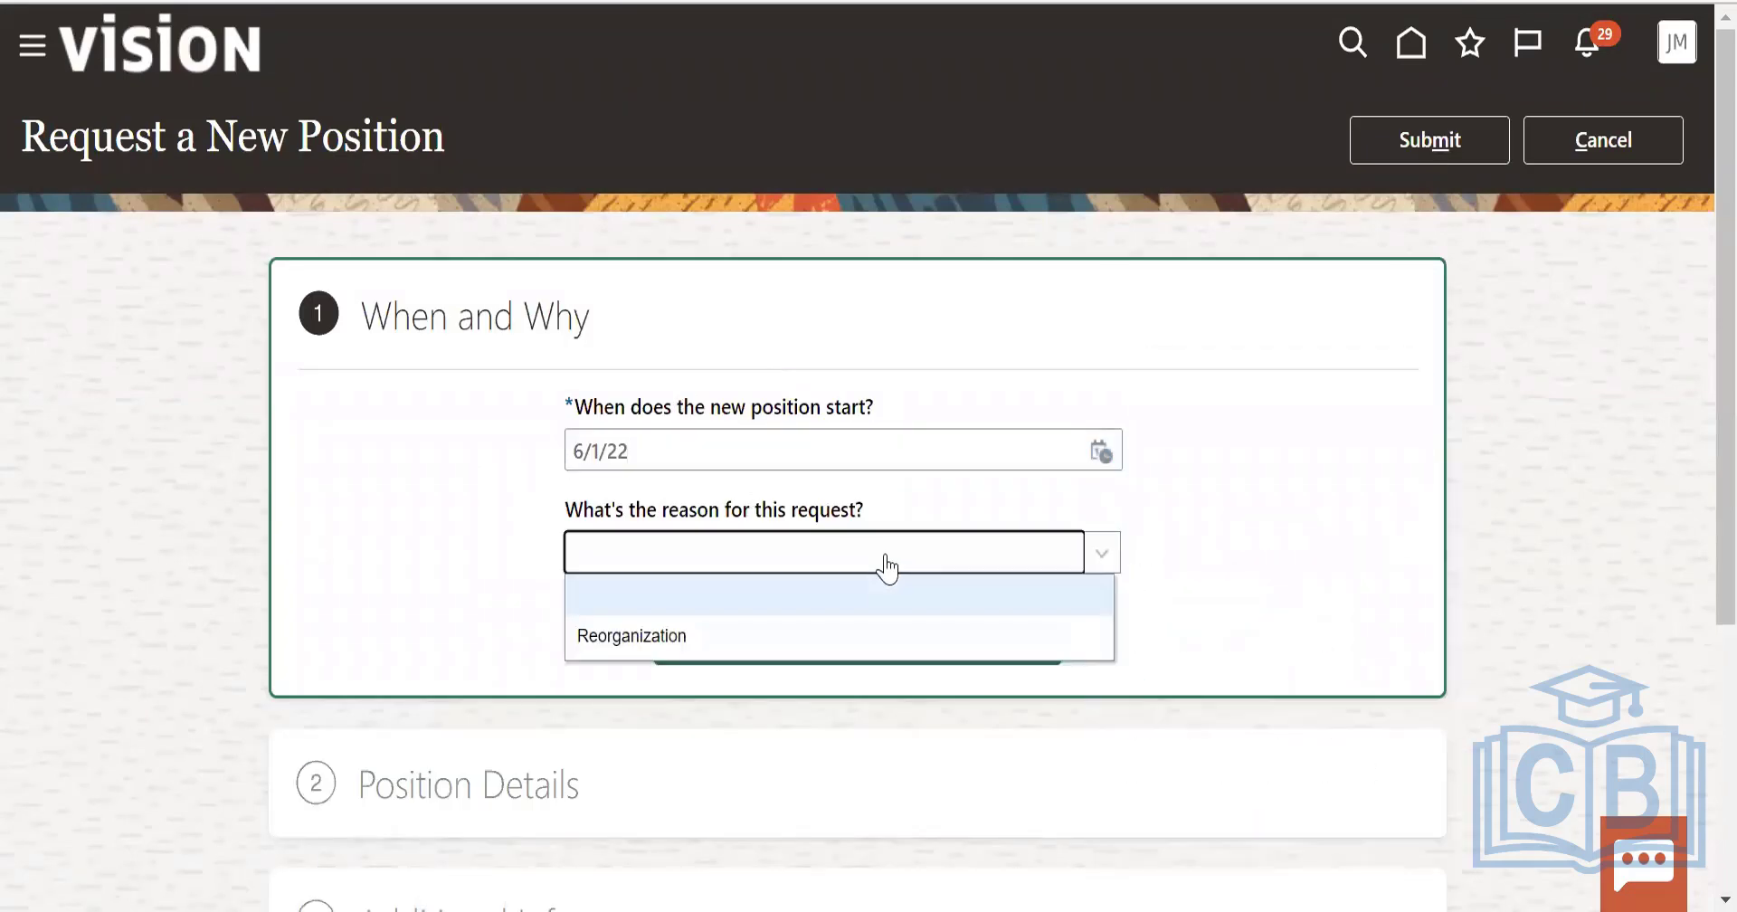
{"action": "left_click", "coordinate": [709, 639]}
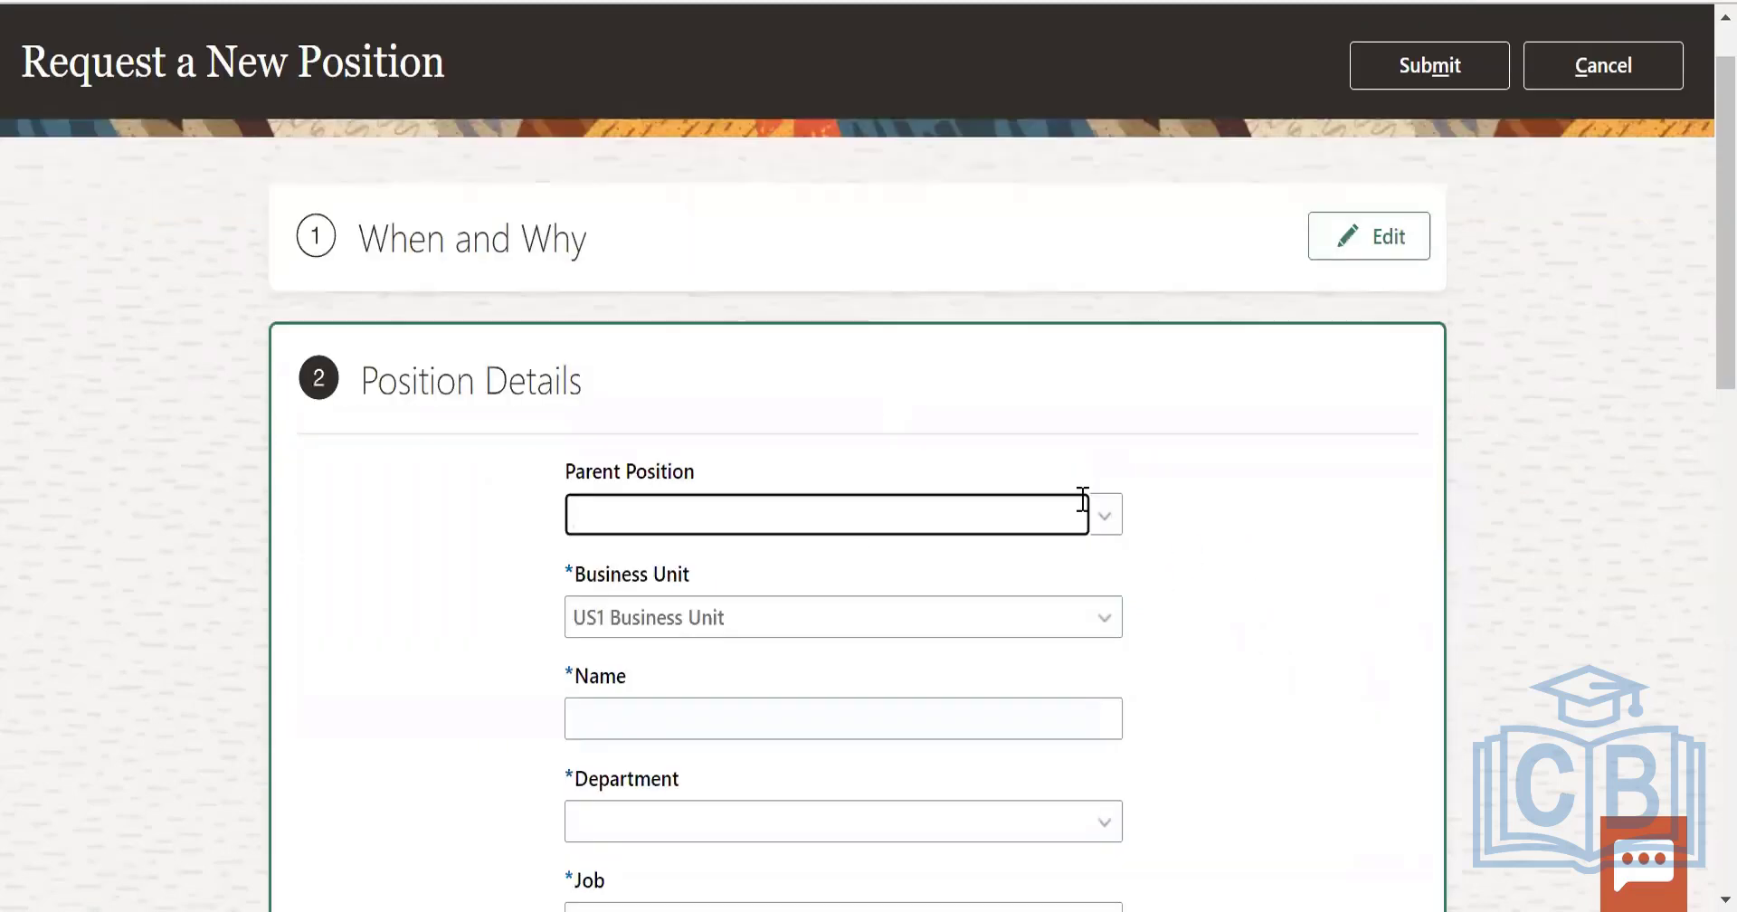
Choose Accountant as the parent position and name the new position US_Consultant1.
{"action": "left_click", "coordinate": [1100, 520]}
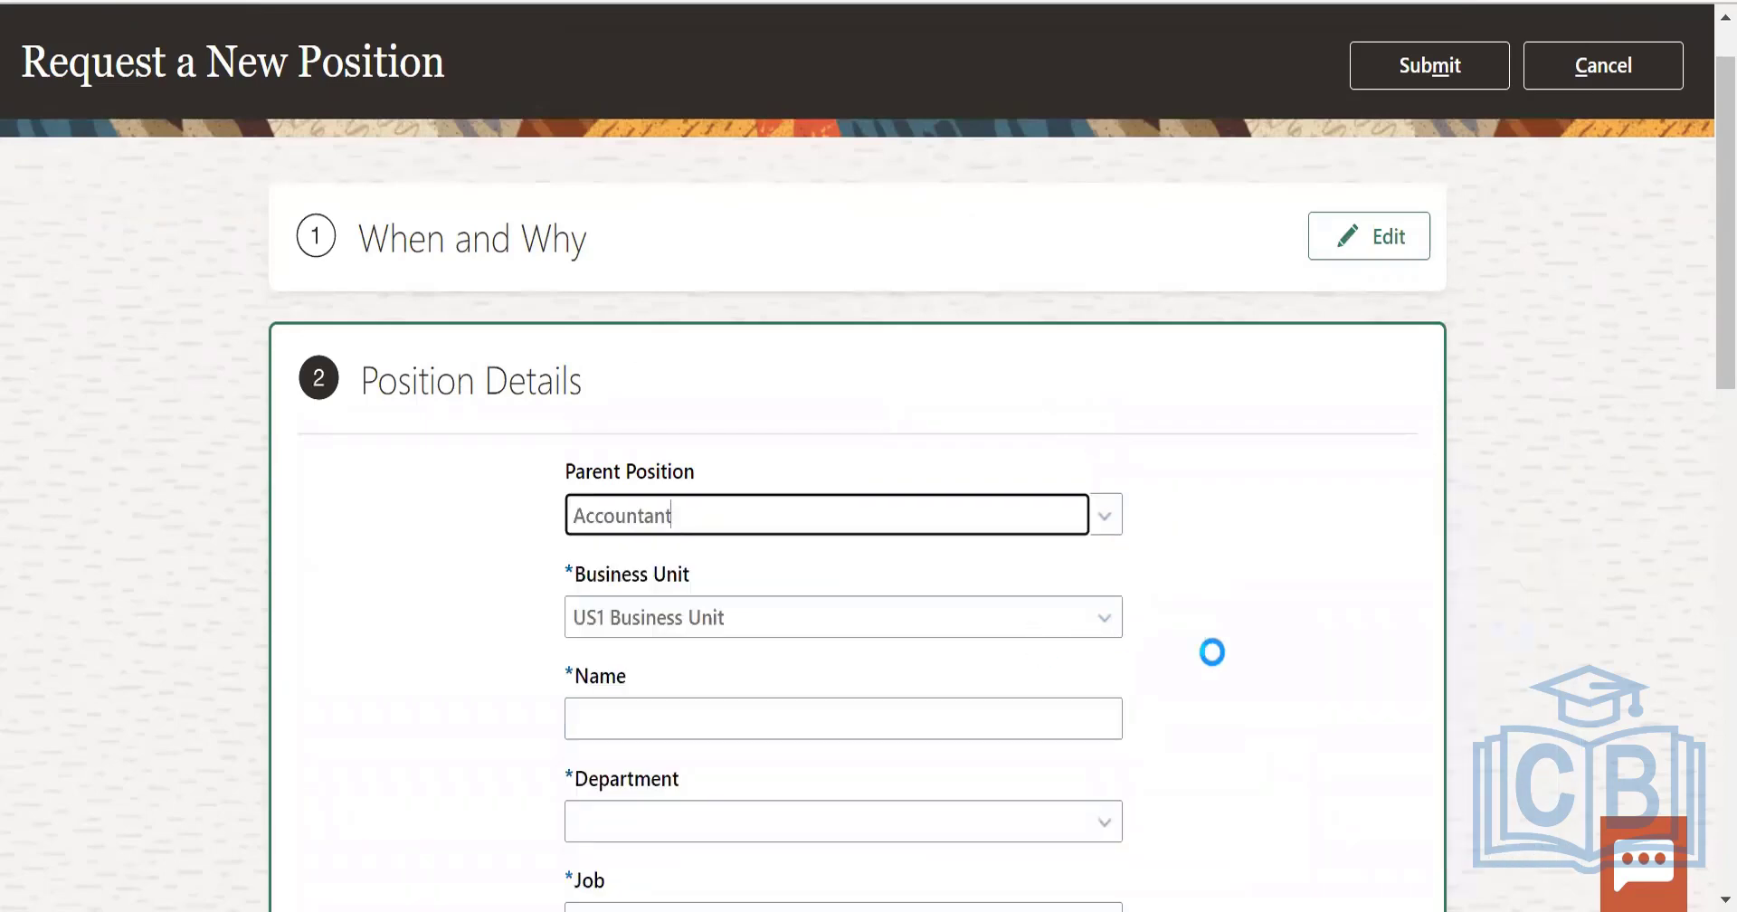
{"action": "scroll", "coordinate": [1232, 636], "scroll_direction": "down", "scroll_amount": 3}
{"action": "left_click", "coordinate": [1040, 443]}
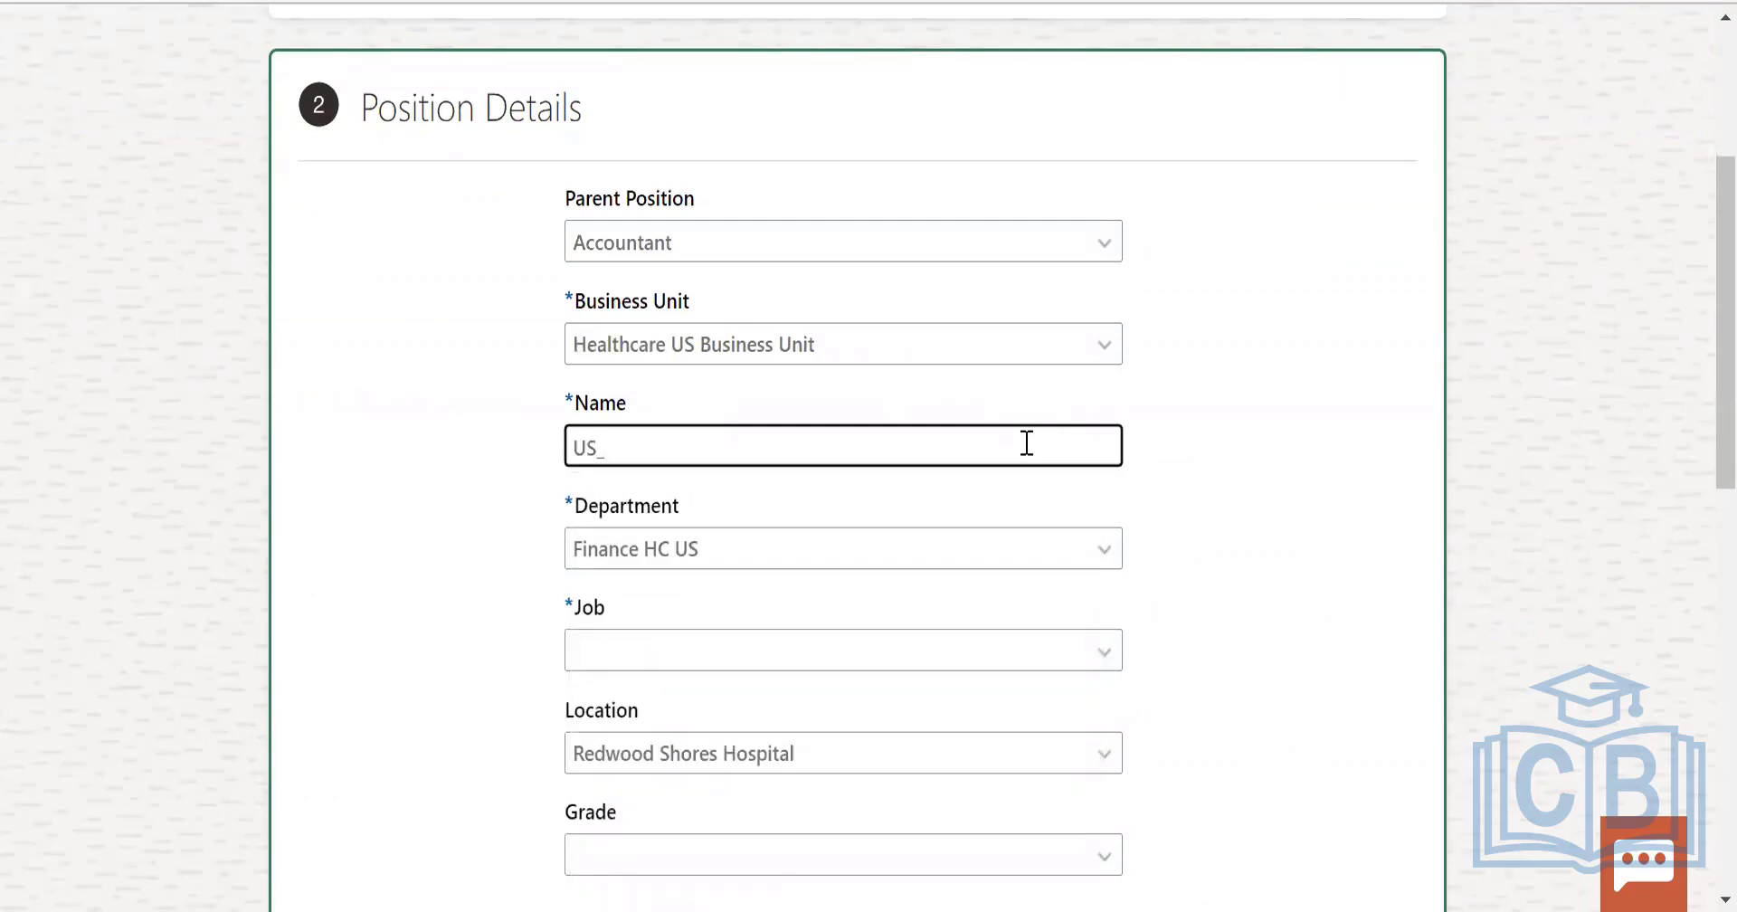
{"action": "type", "text": "US_Consulatn"}
{"action": "left_click", "coordinate": [675, 446]}
{"action": "key", "text": "BackSpace"}
{"action": "type", "text": "a"}
Set the position's department to Canada and its job to Accounting Manager.
{"action": "left_click", "coordinate": [1103, 549]}
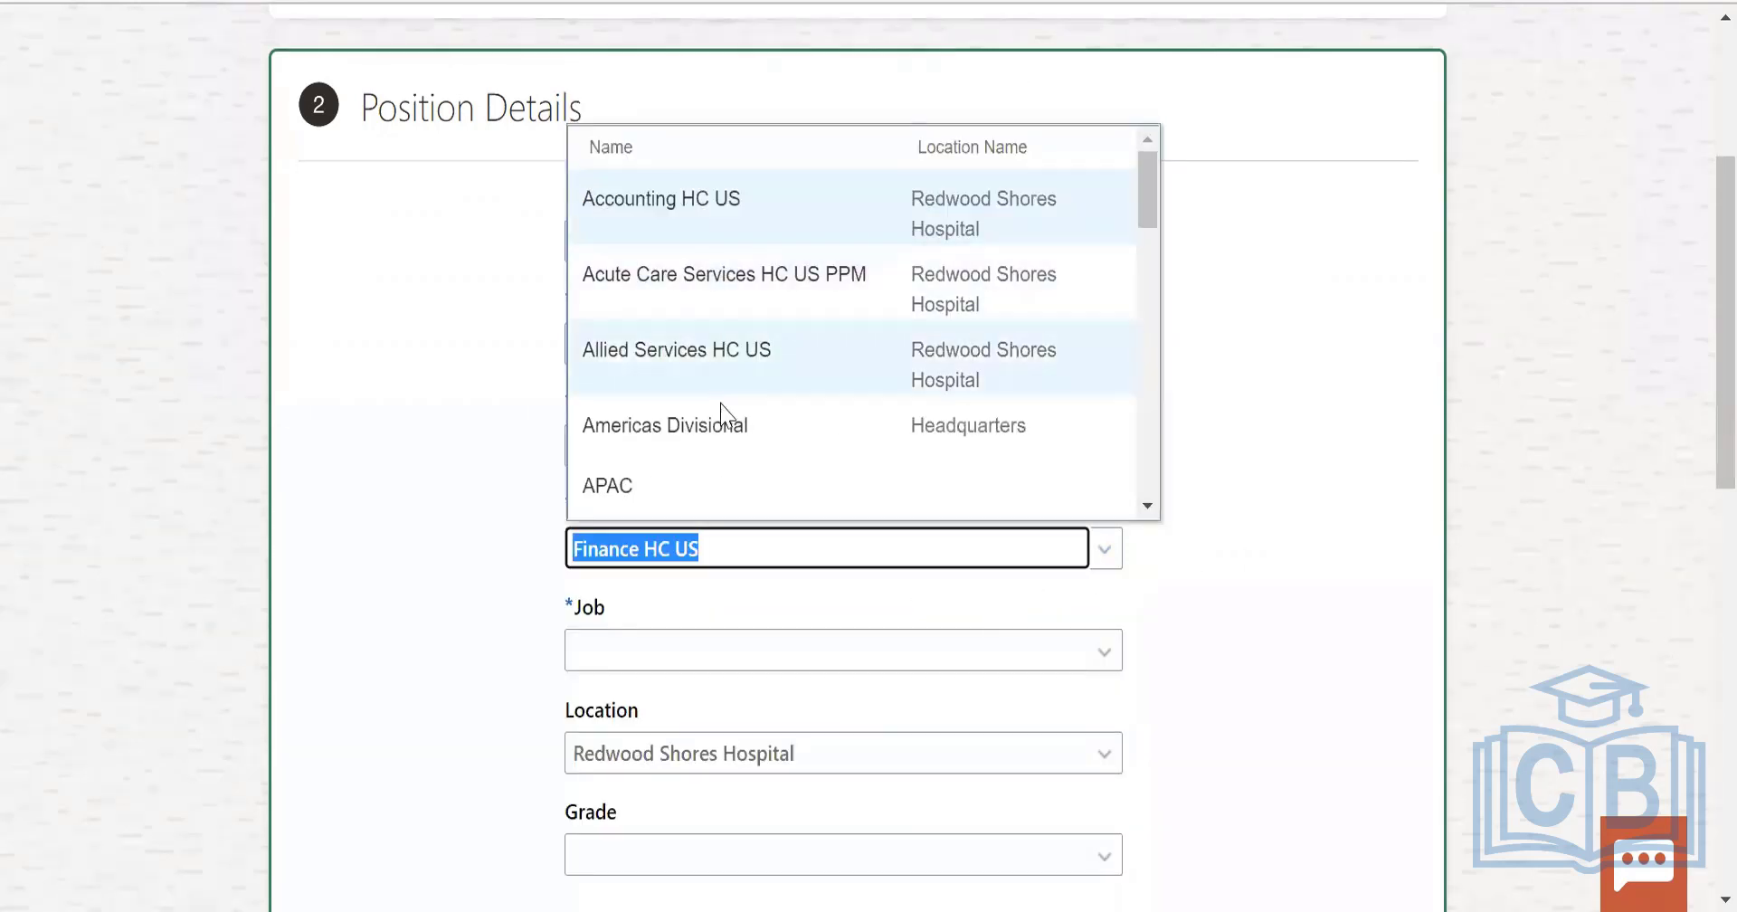
{"action": "scroll", "coordinate": [776, 446], "scroll_direction": "down", "scroll_amount": 4}
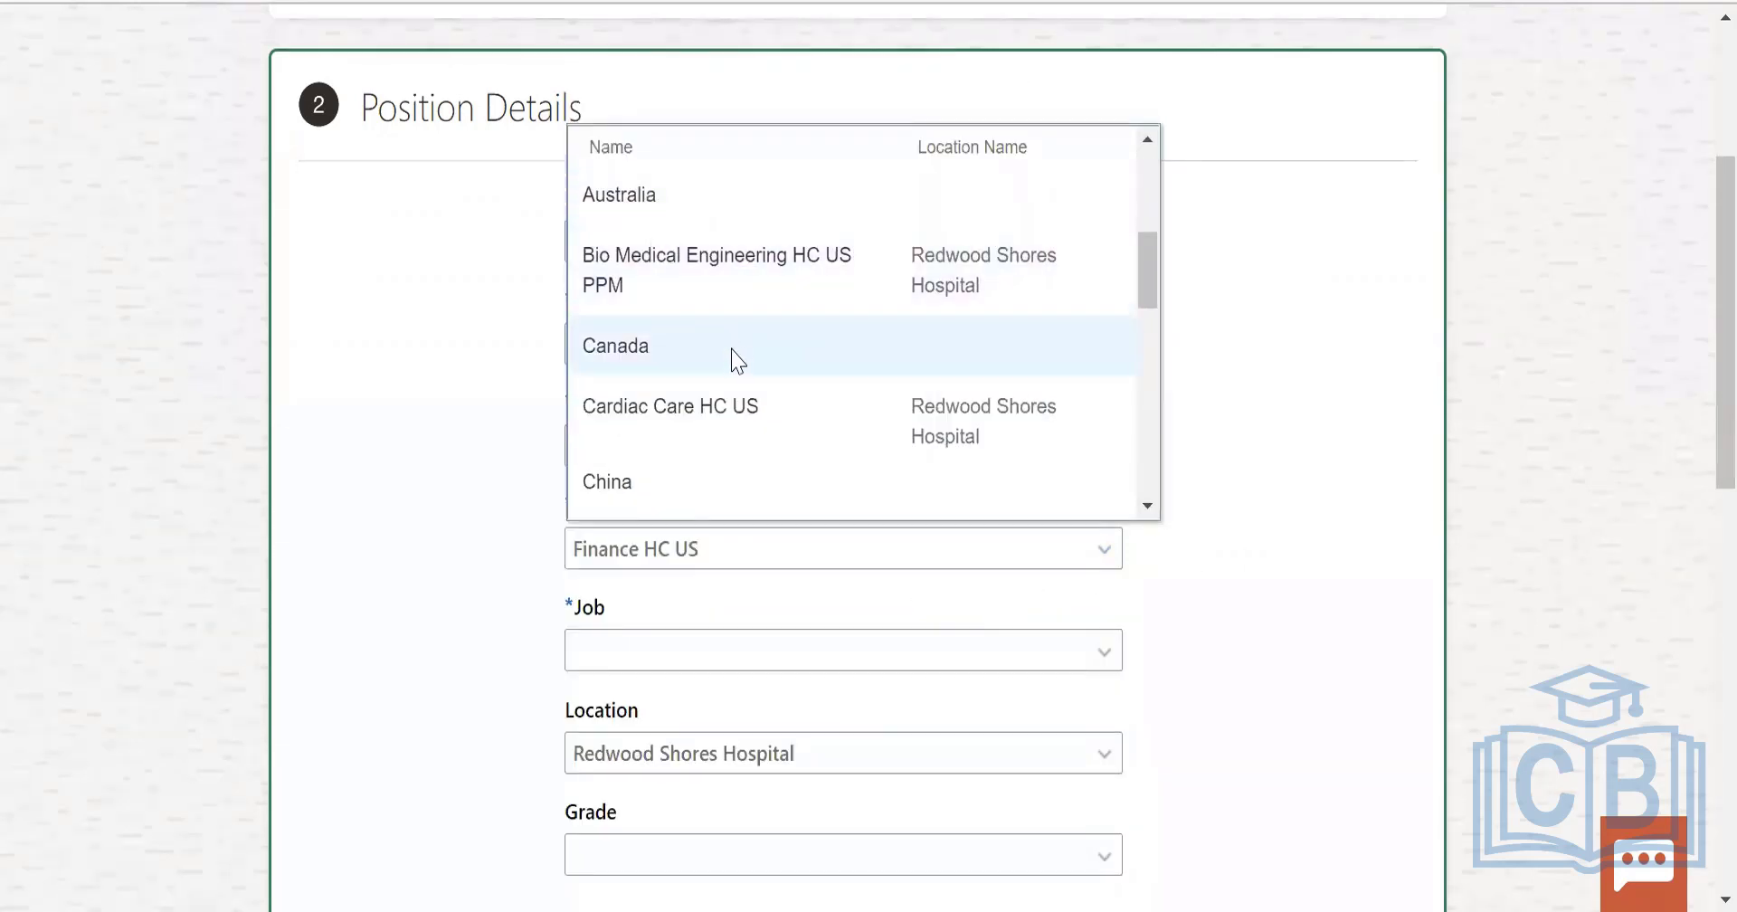
{"action": "left_click", "coordinate": [729, 355]}
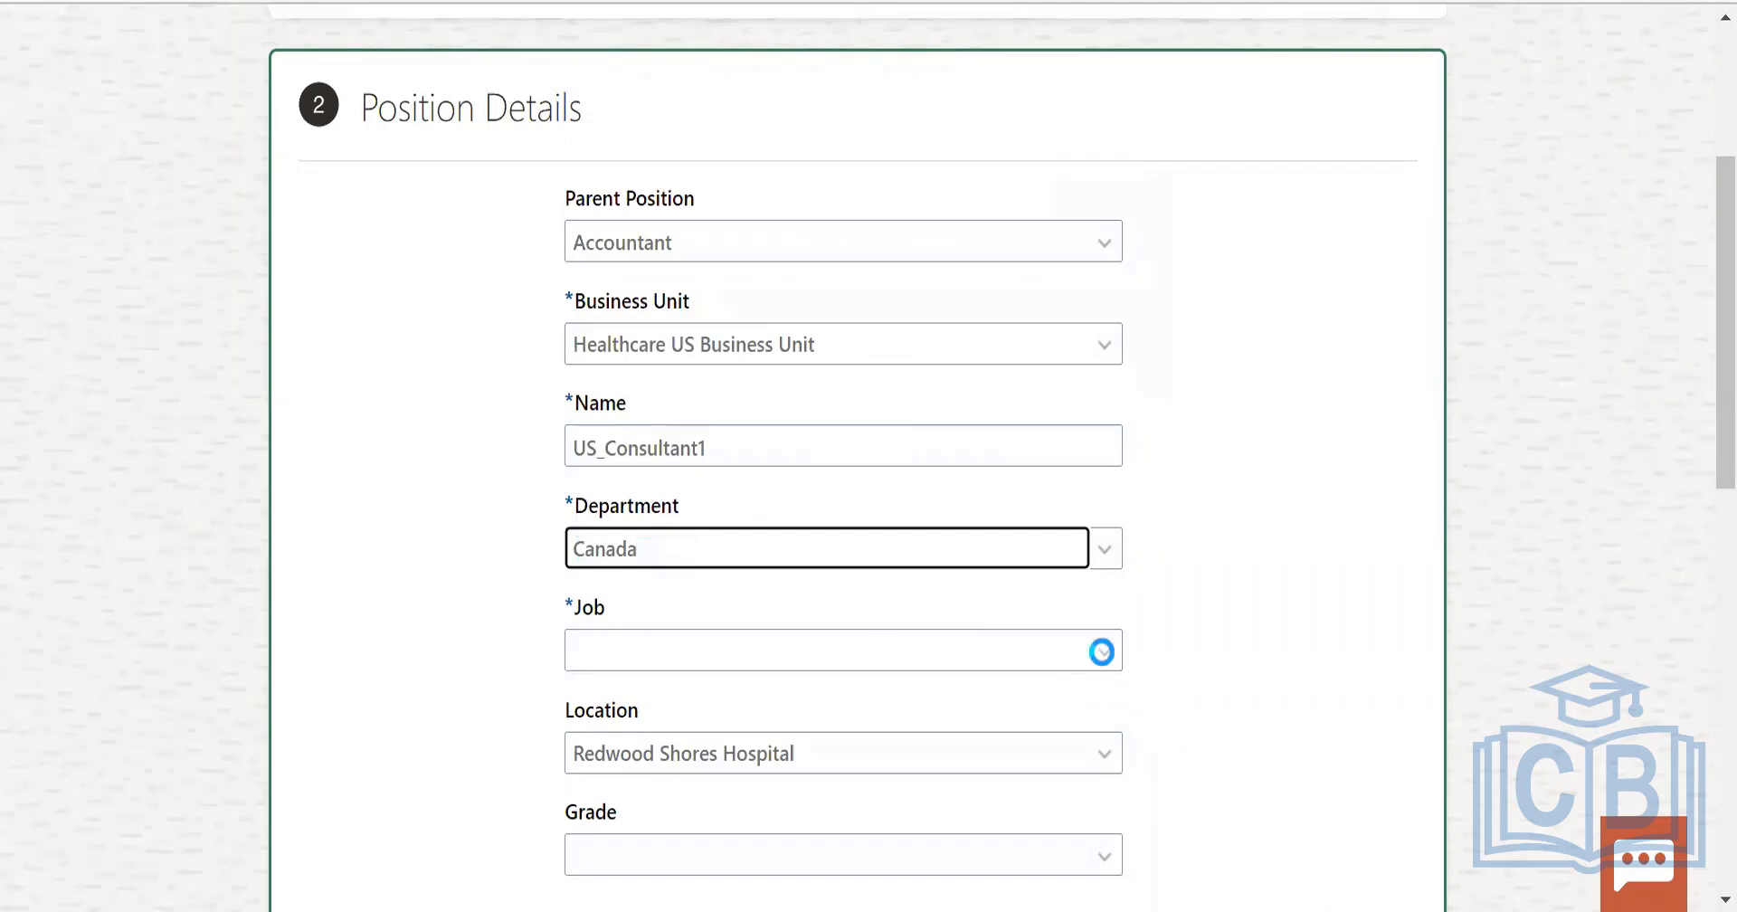
{"action": "left_click", "coordinate": [1102, 649]}
{"action": "left_click", "coordinate": [733, 475]}
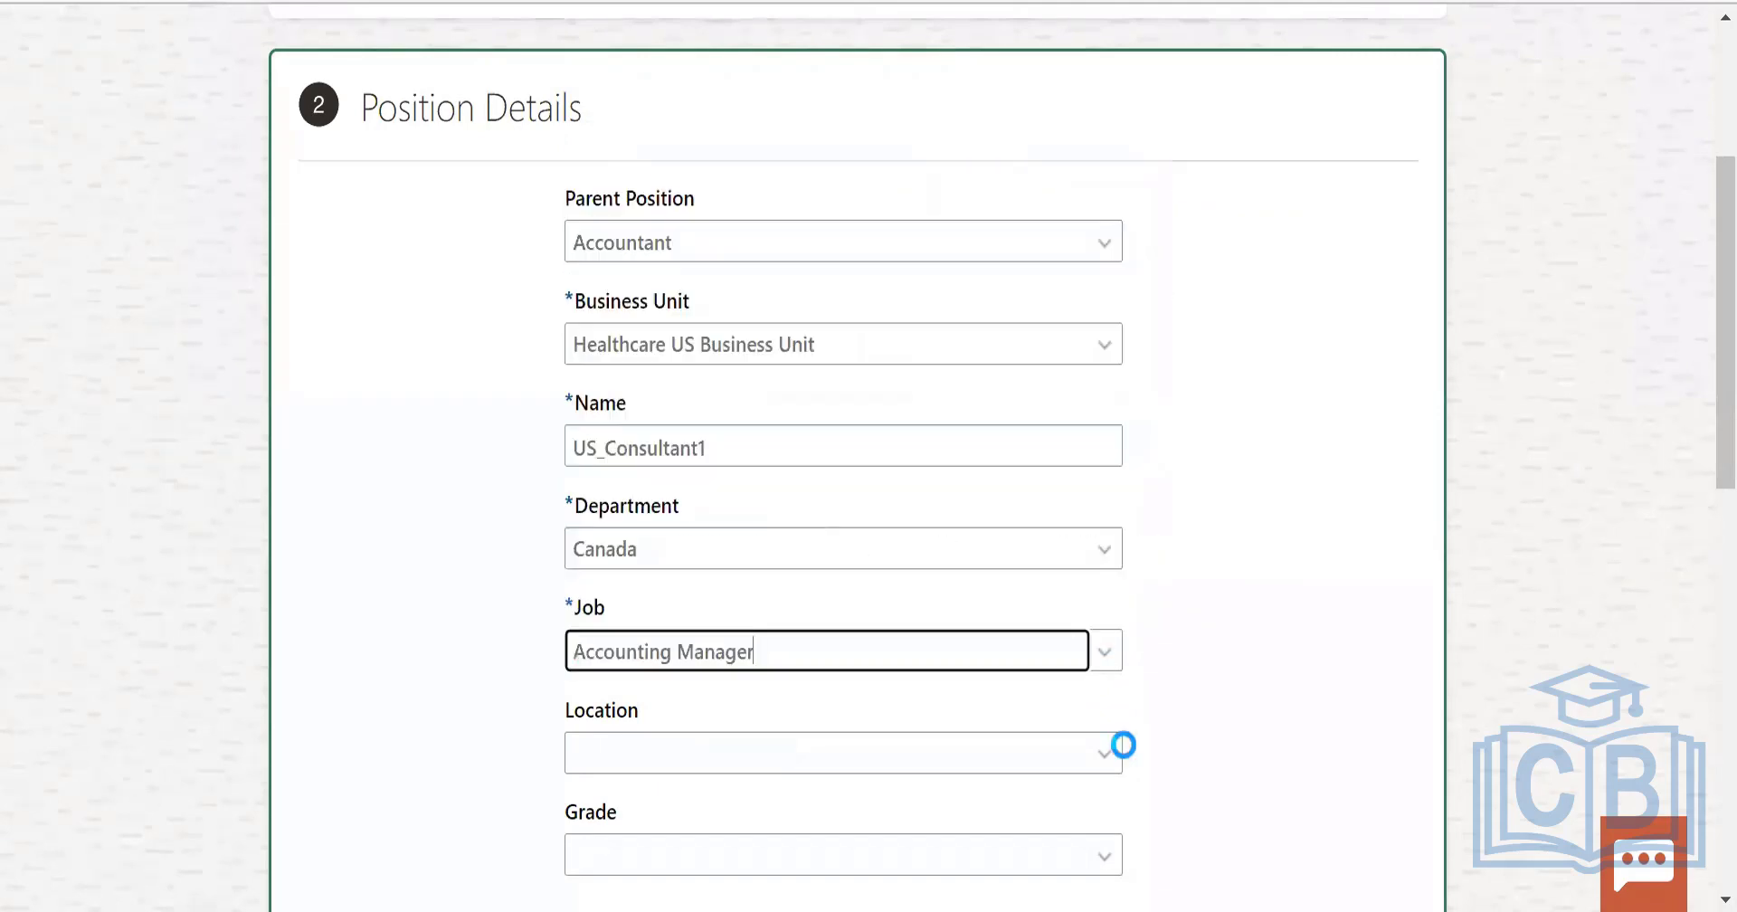
Set the position's location to New York Hospital.
{"action": "left_click", "coordinate": [1109, 751]}
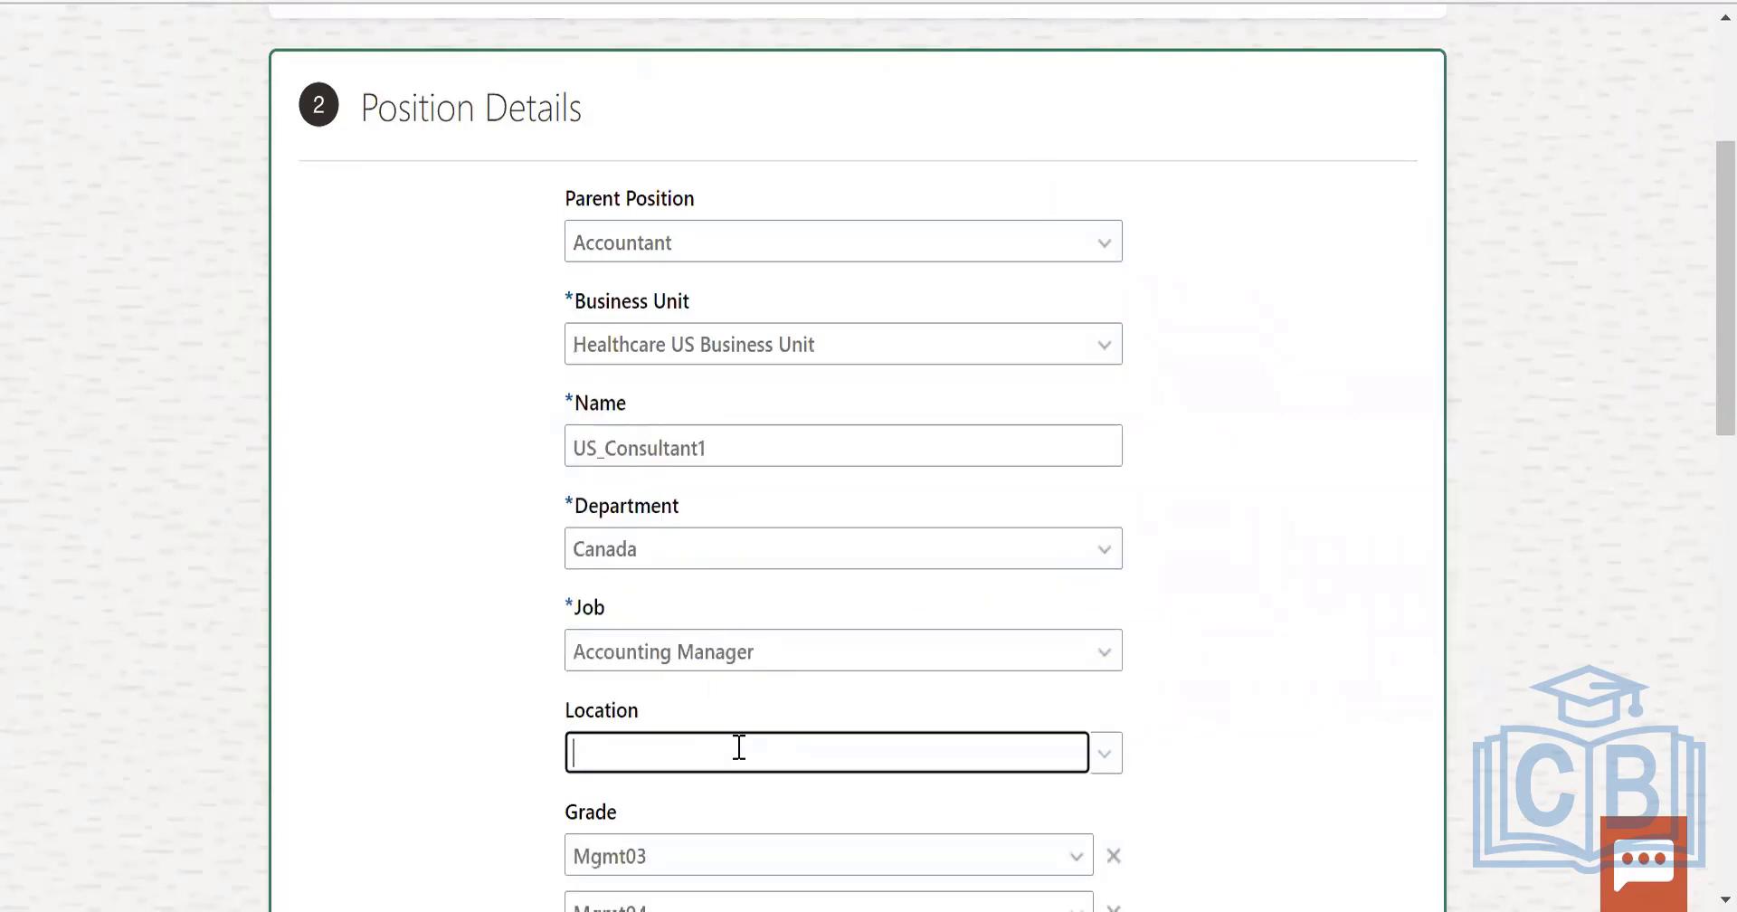
{"action": "left_click", "coordinate": [1103, 753]}
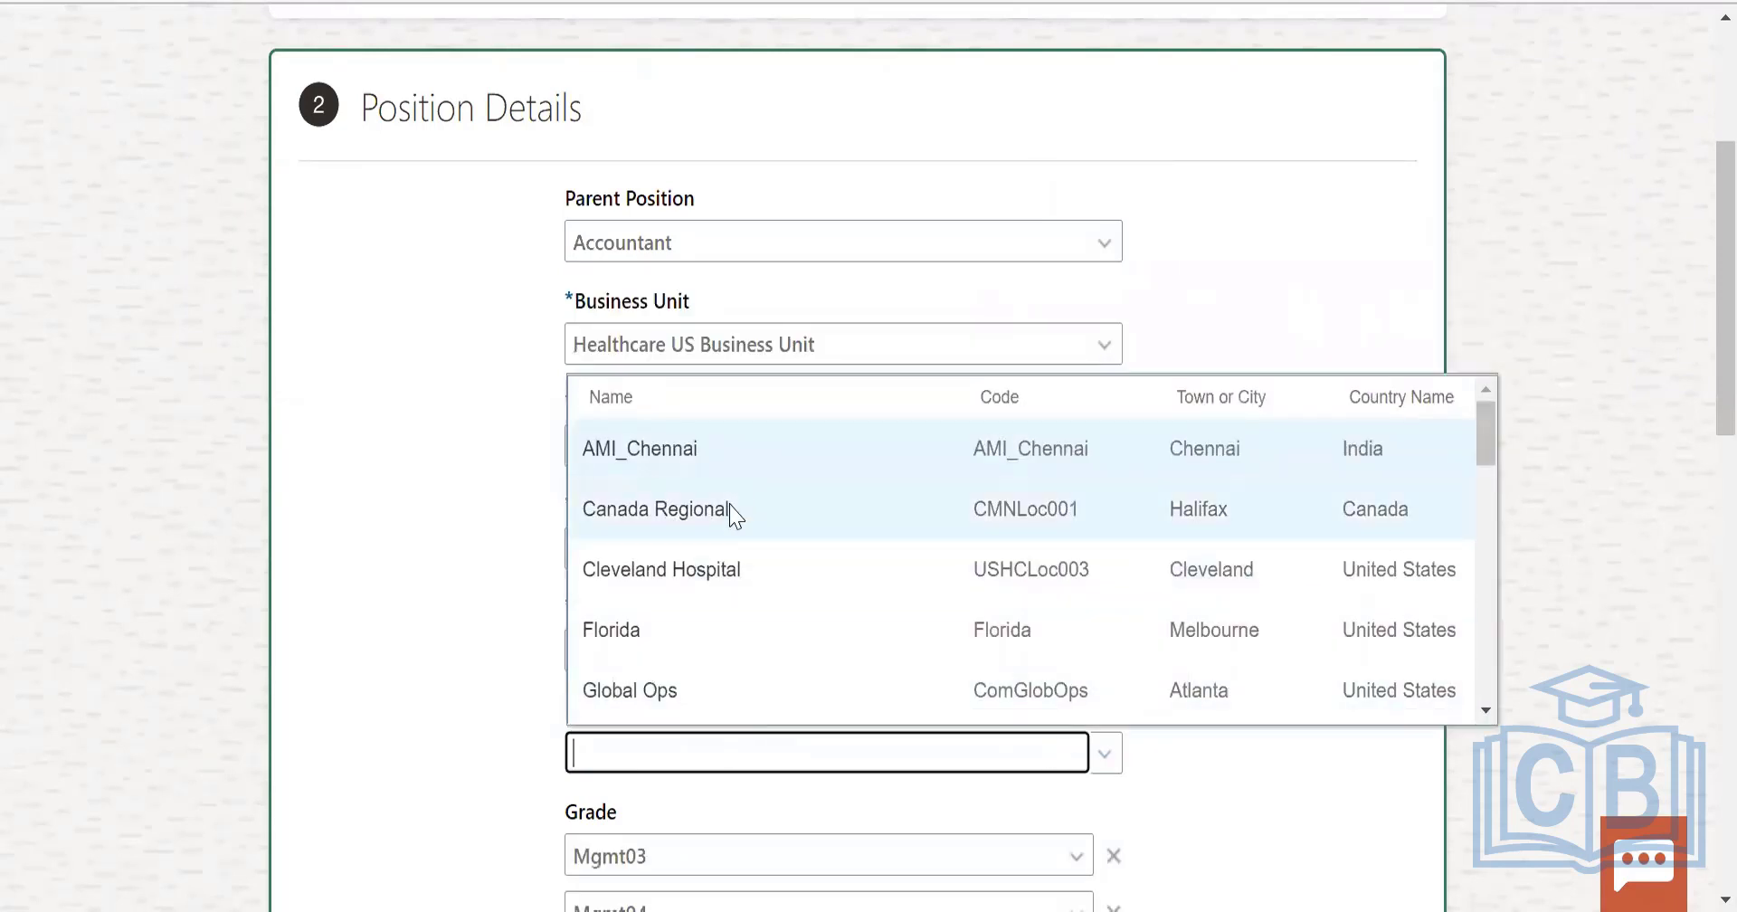
{"action": "scroll", "coordinate": [775, 625], "scroll_direction": "down", "scroll_amount": 3}
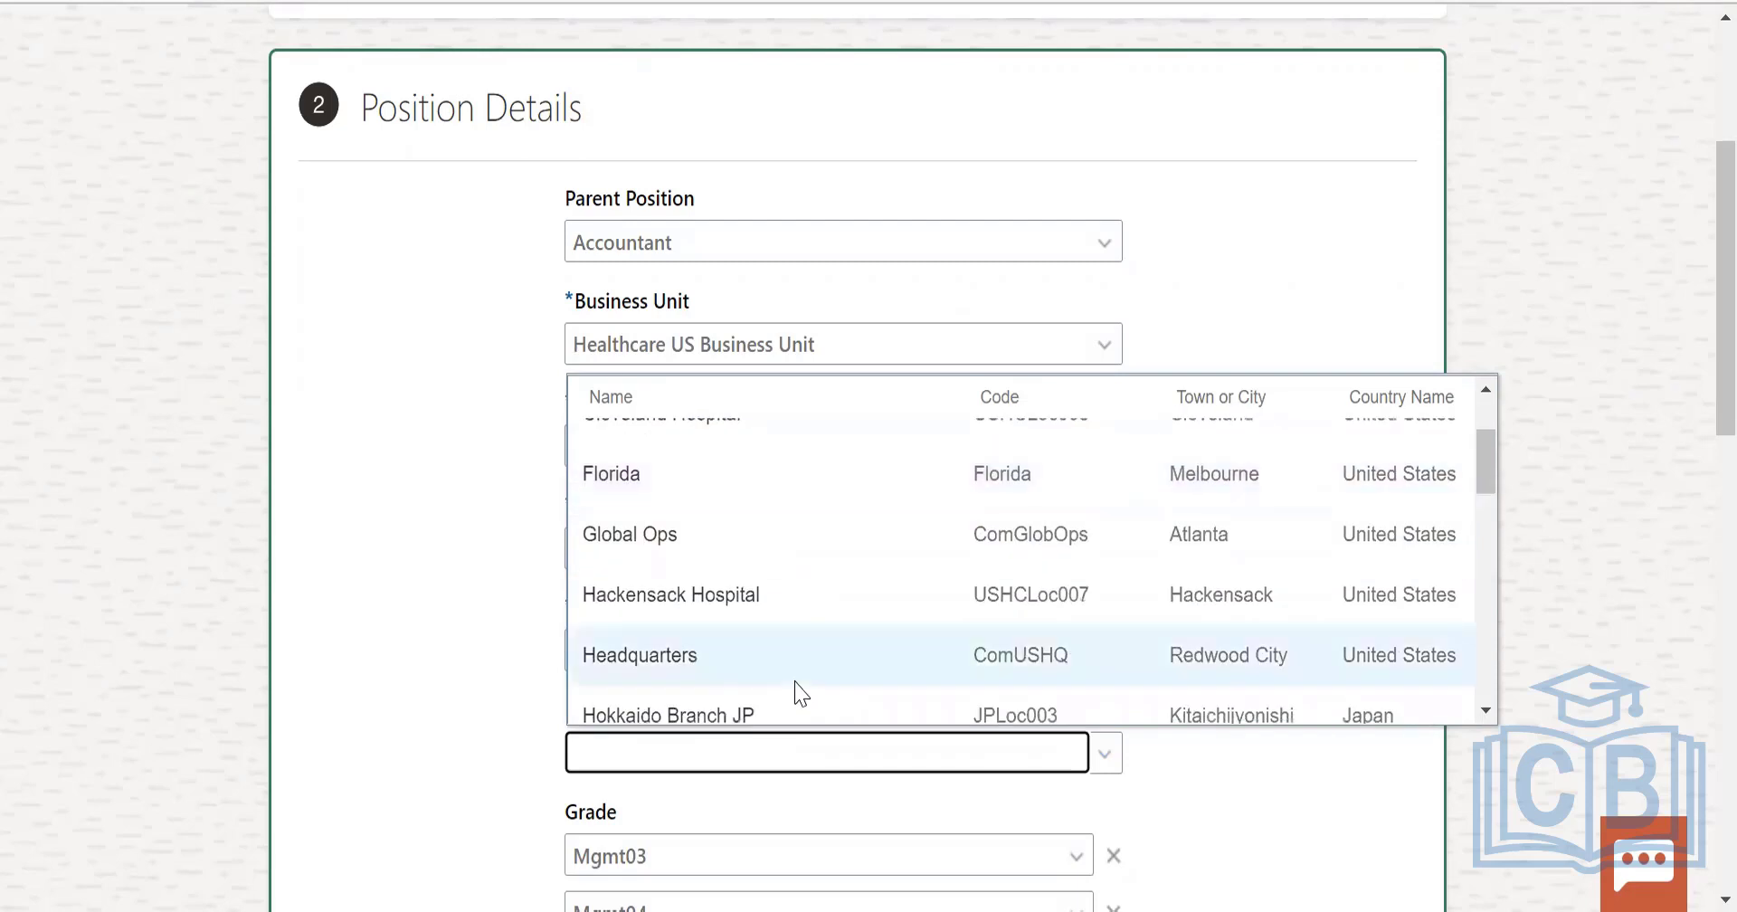
{"action": "scroll", "coordinate": [796, 681], "scroll_direction": "down", "scroll_amount": 4}
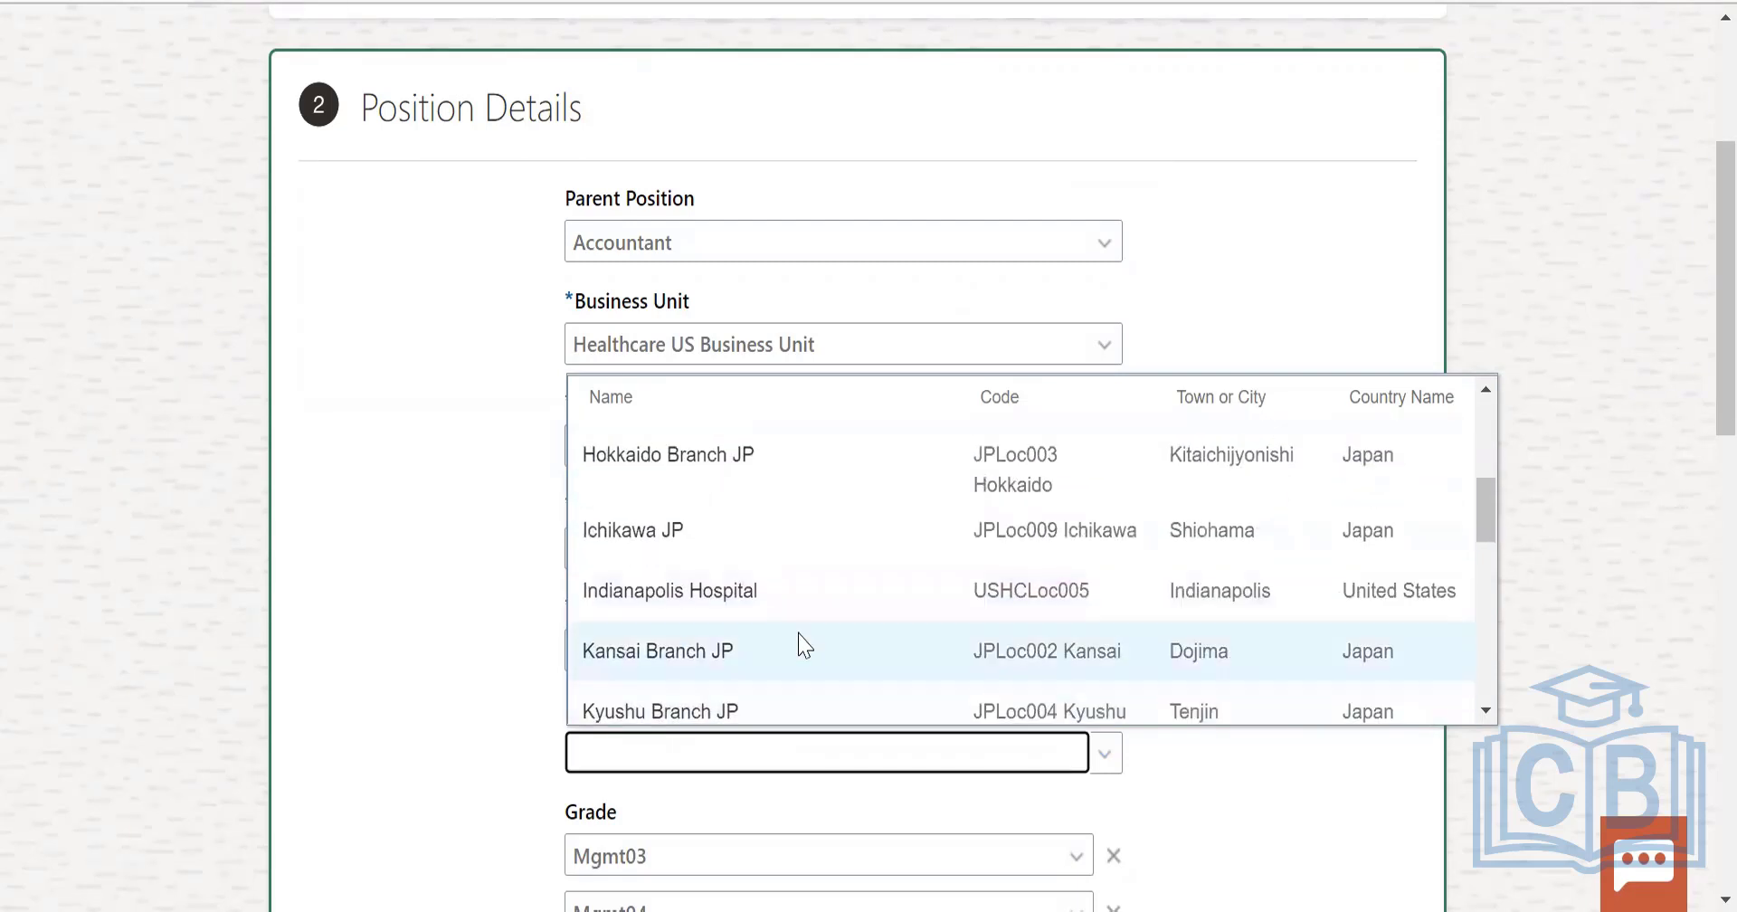
{"action": "scroll", "coordinate": [820, 653], "scroll_direction": "down", "scroll_amount": 5}
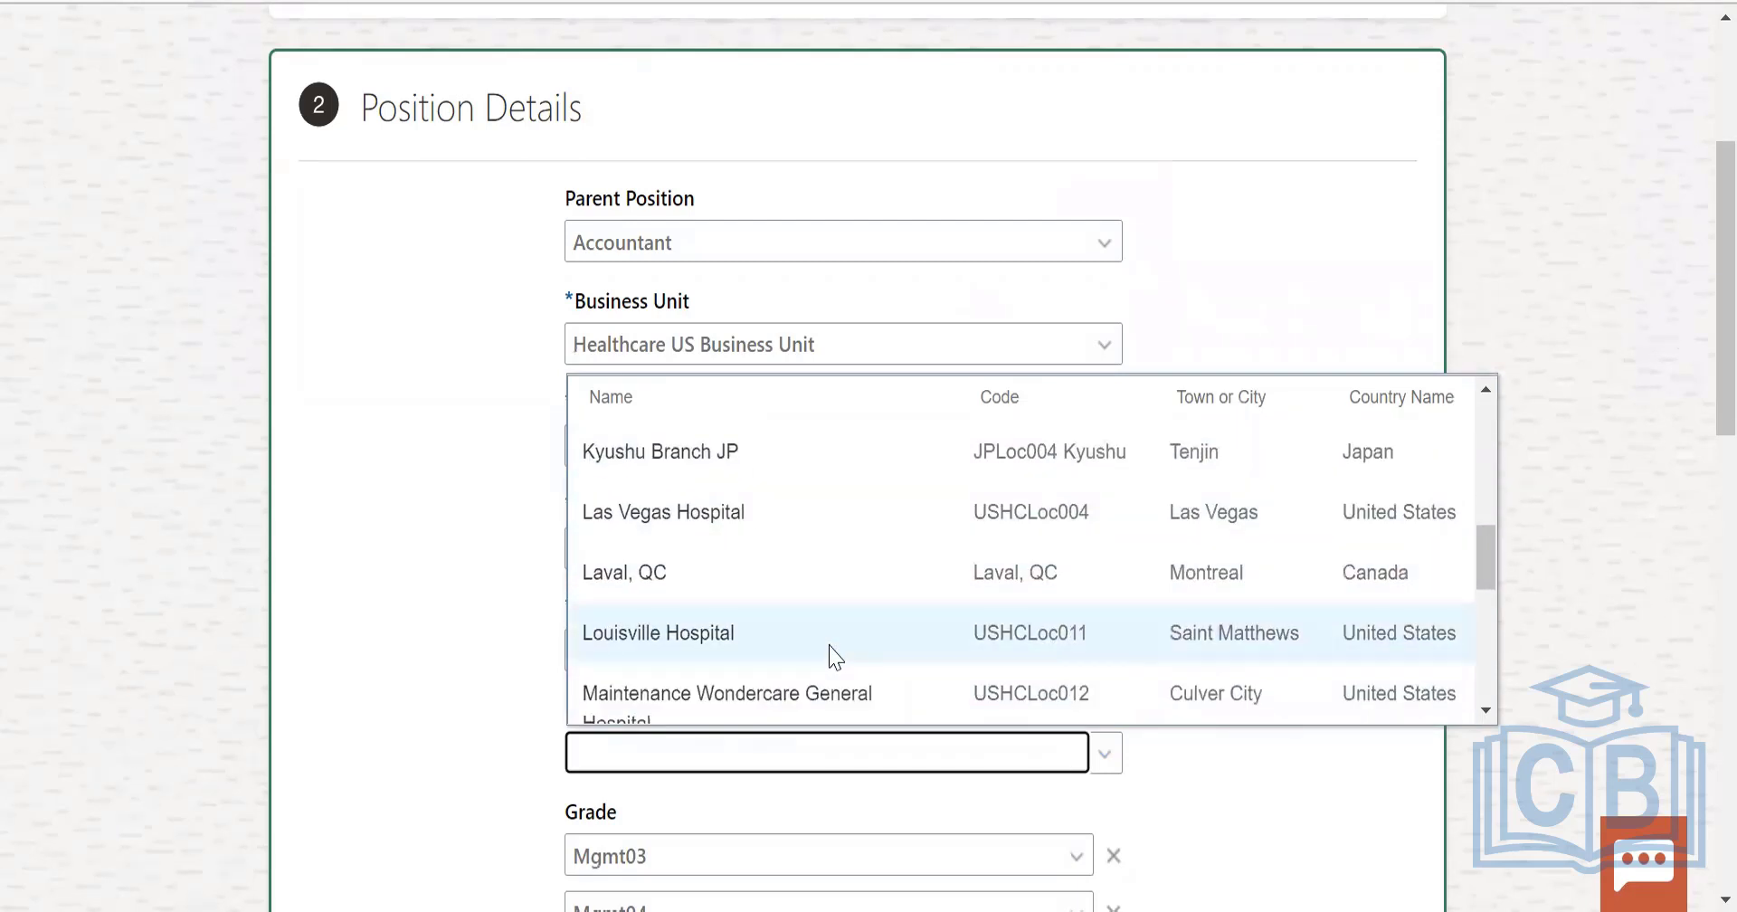
{"action": "scroll", "coordinate": [825, 655], "scroll_direction": "down", "scroll_amount": 4}
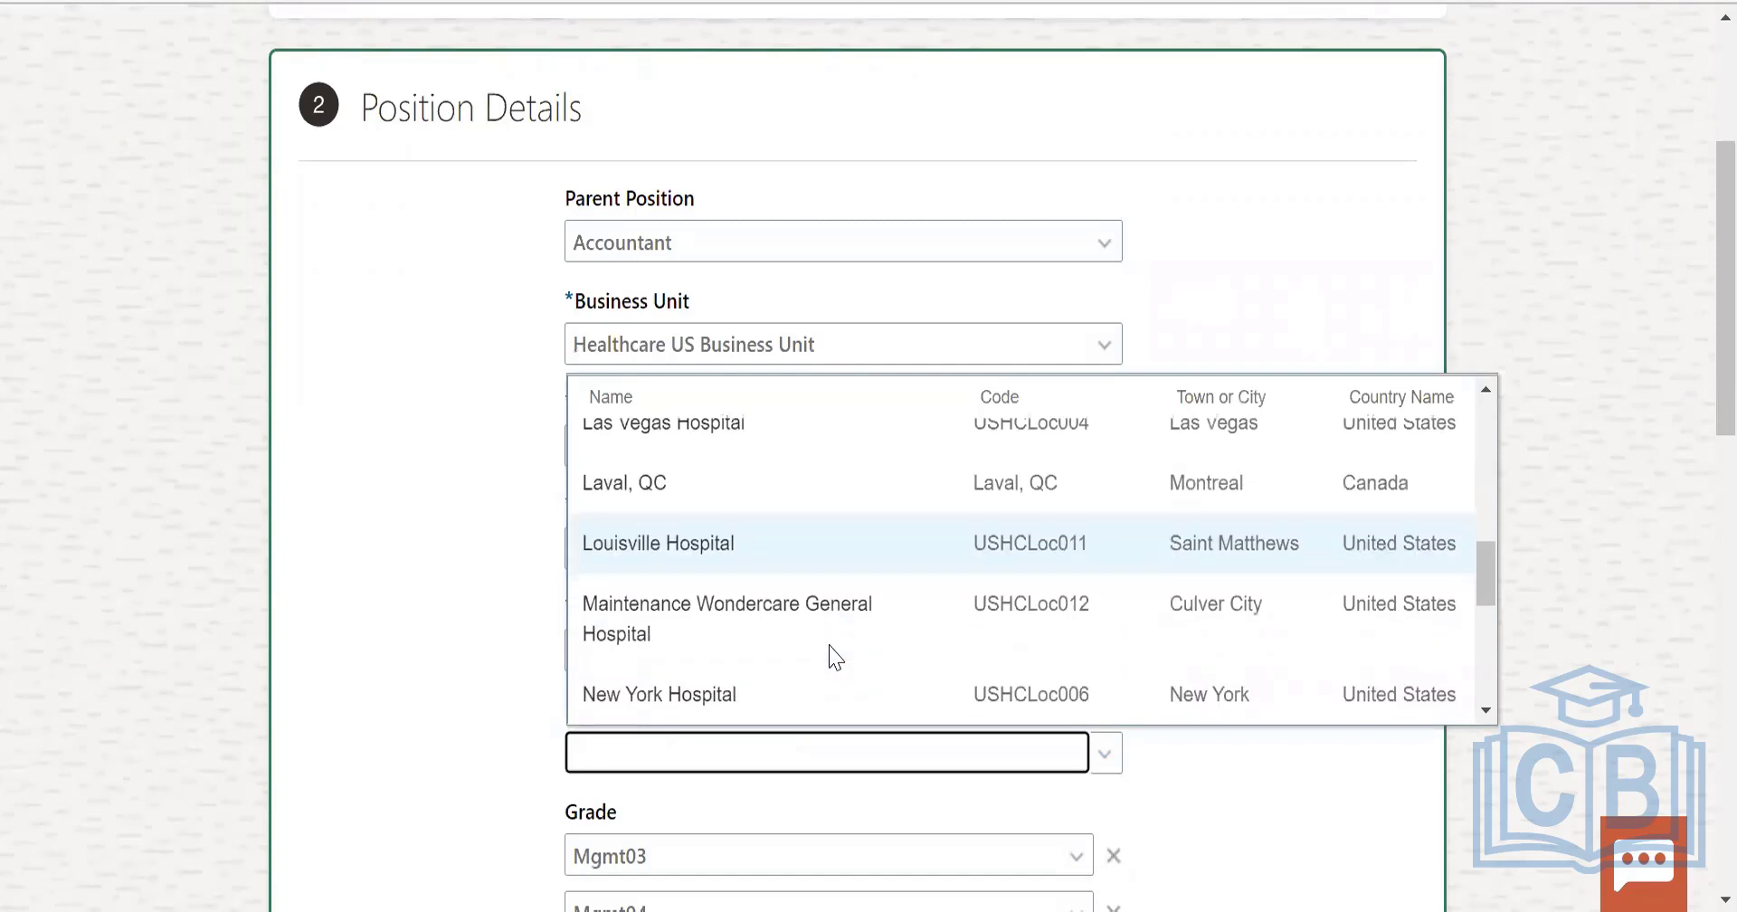
{"action": "left_click", "coordinate": [748, 579]}
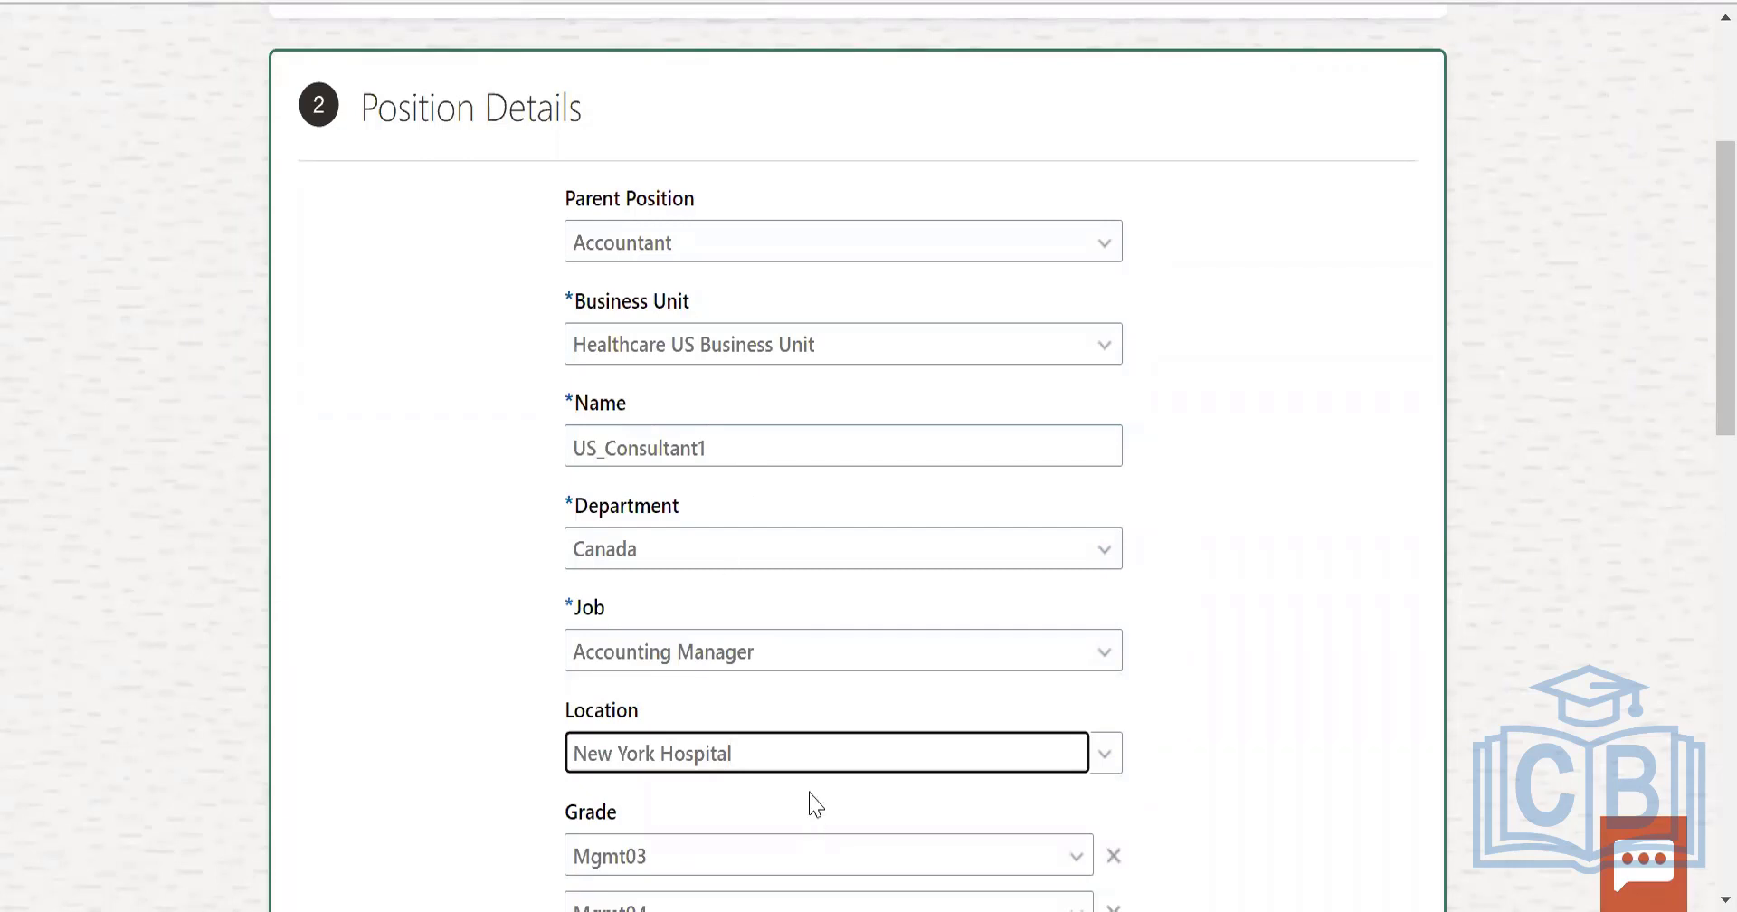
Remove the grade Mgmt05 from the position and continue to Additional Info.
{"action": "scroll", "coordinate": [876, 715], "scroll_direction": "down", "scroll_amount": 5}
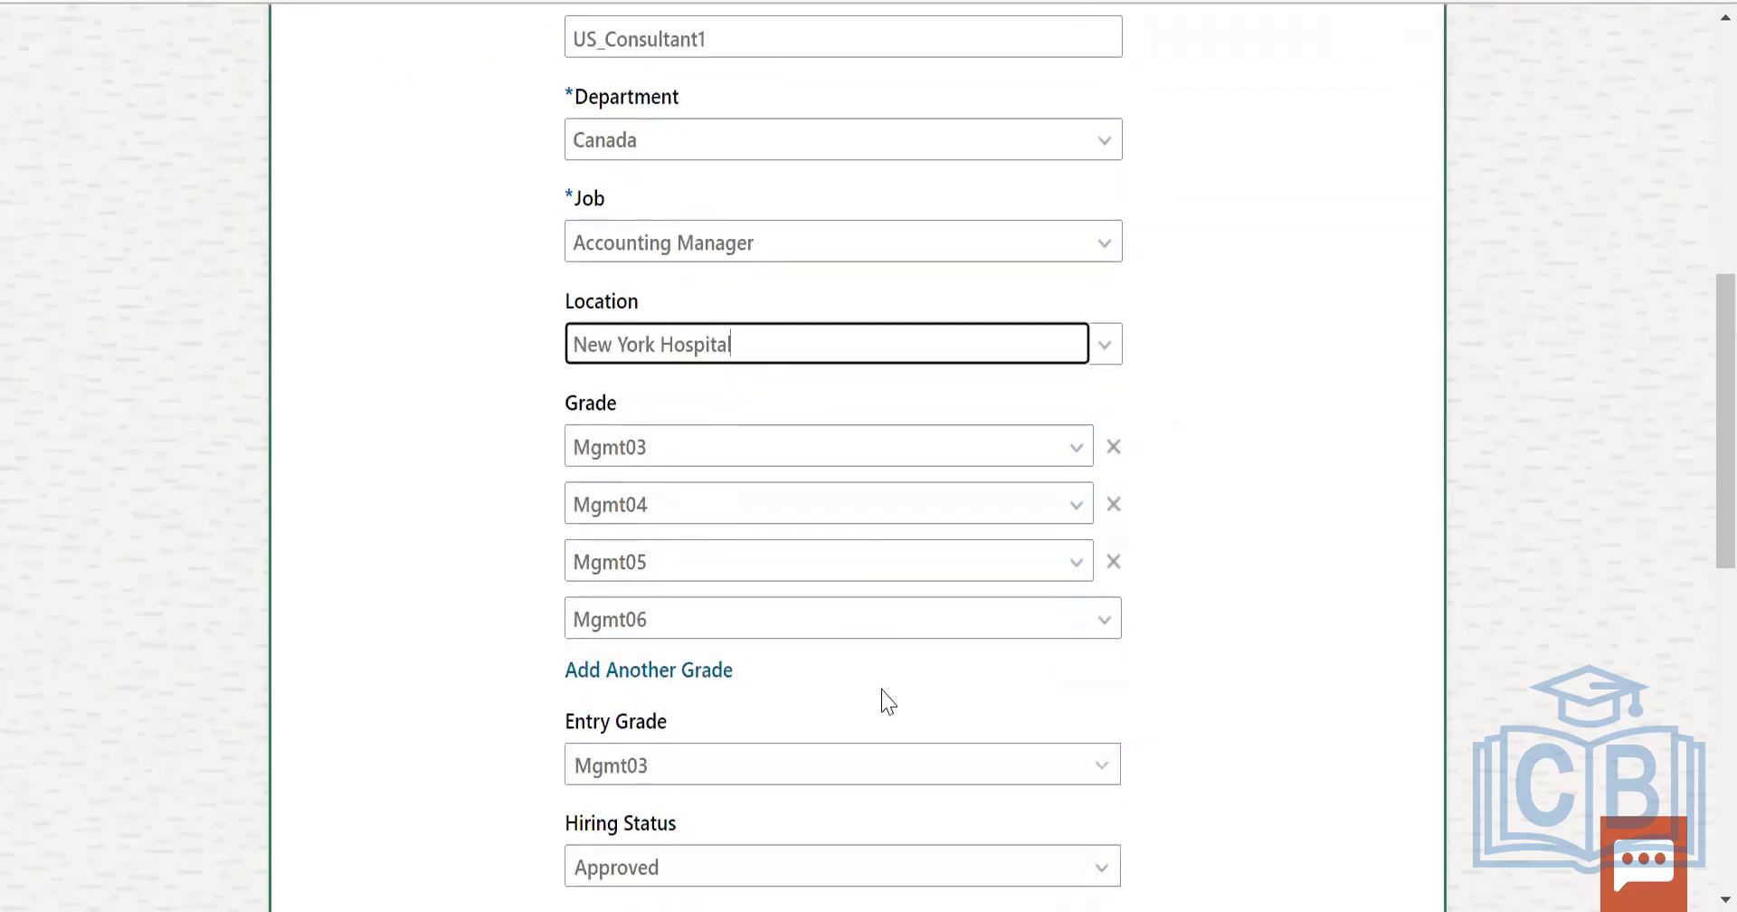
{"action": "scroll", "coordinate": [888, 699], "scroll_direction": "down", "scroll_amount": 3}
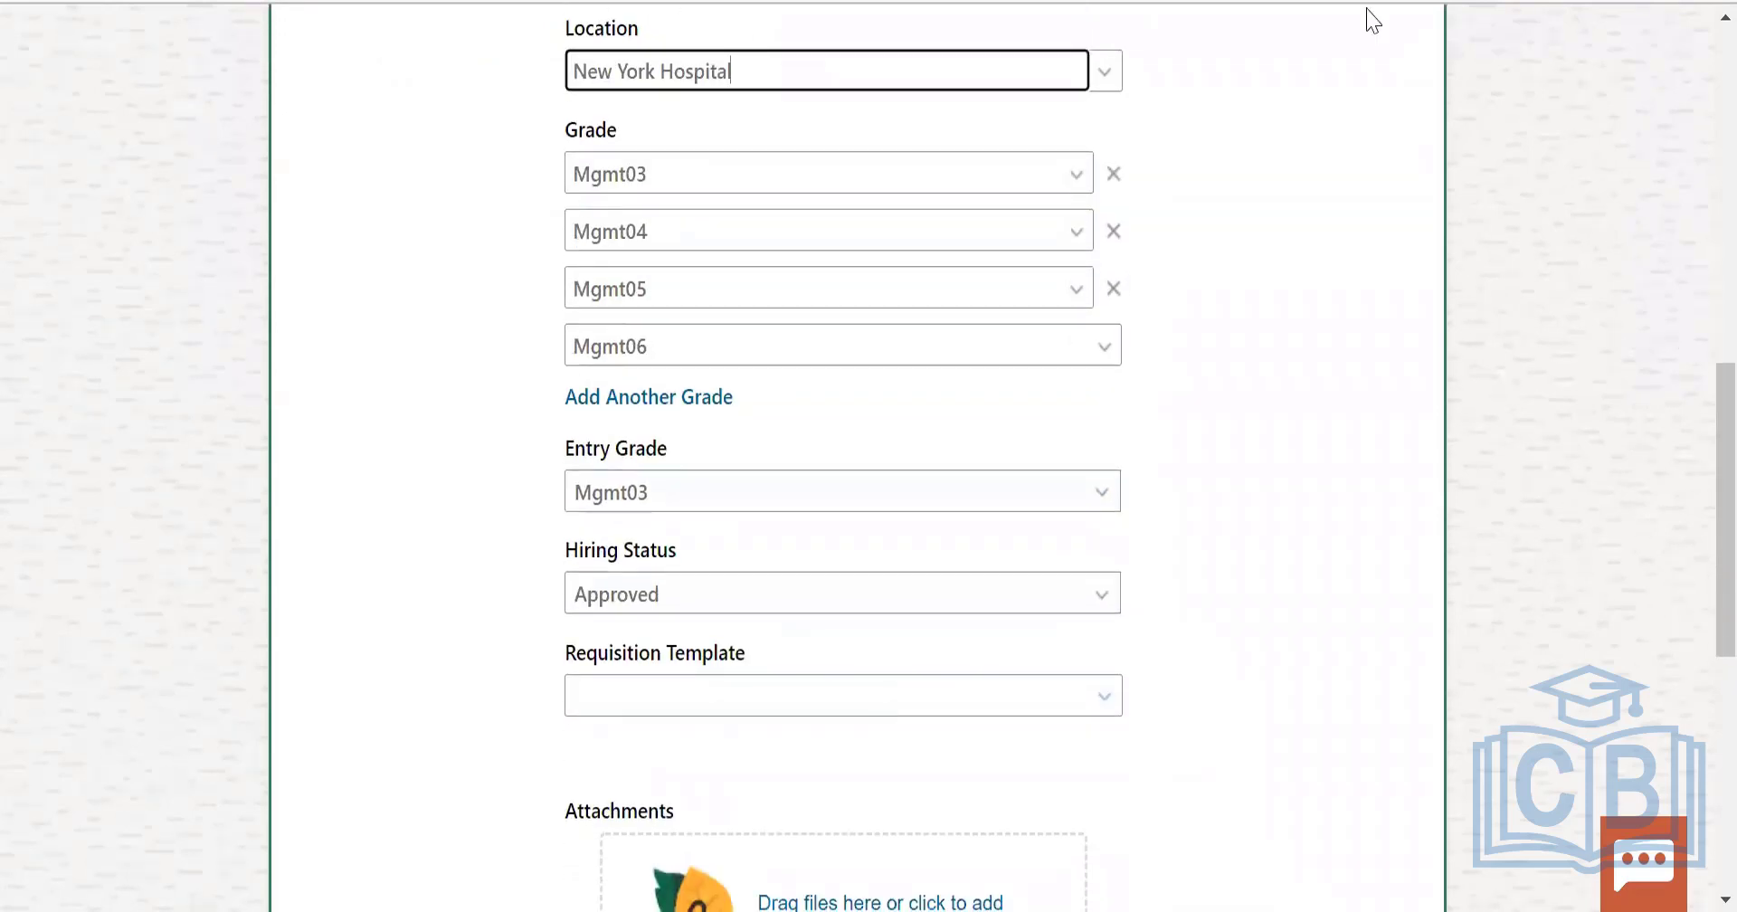
{"action": "left_click", "coordinate": [1114, 289]}
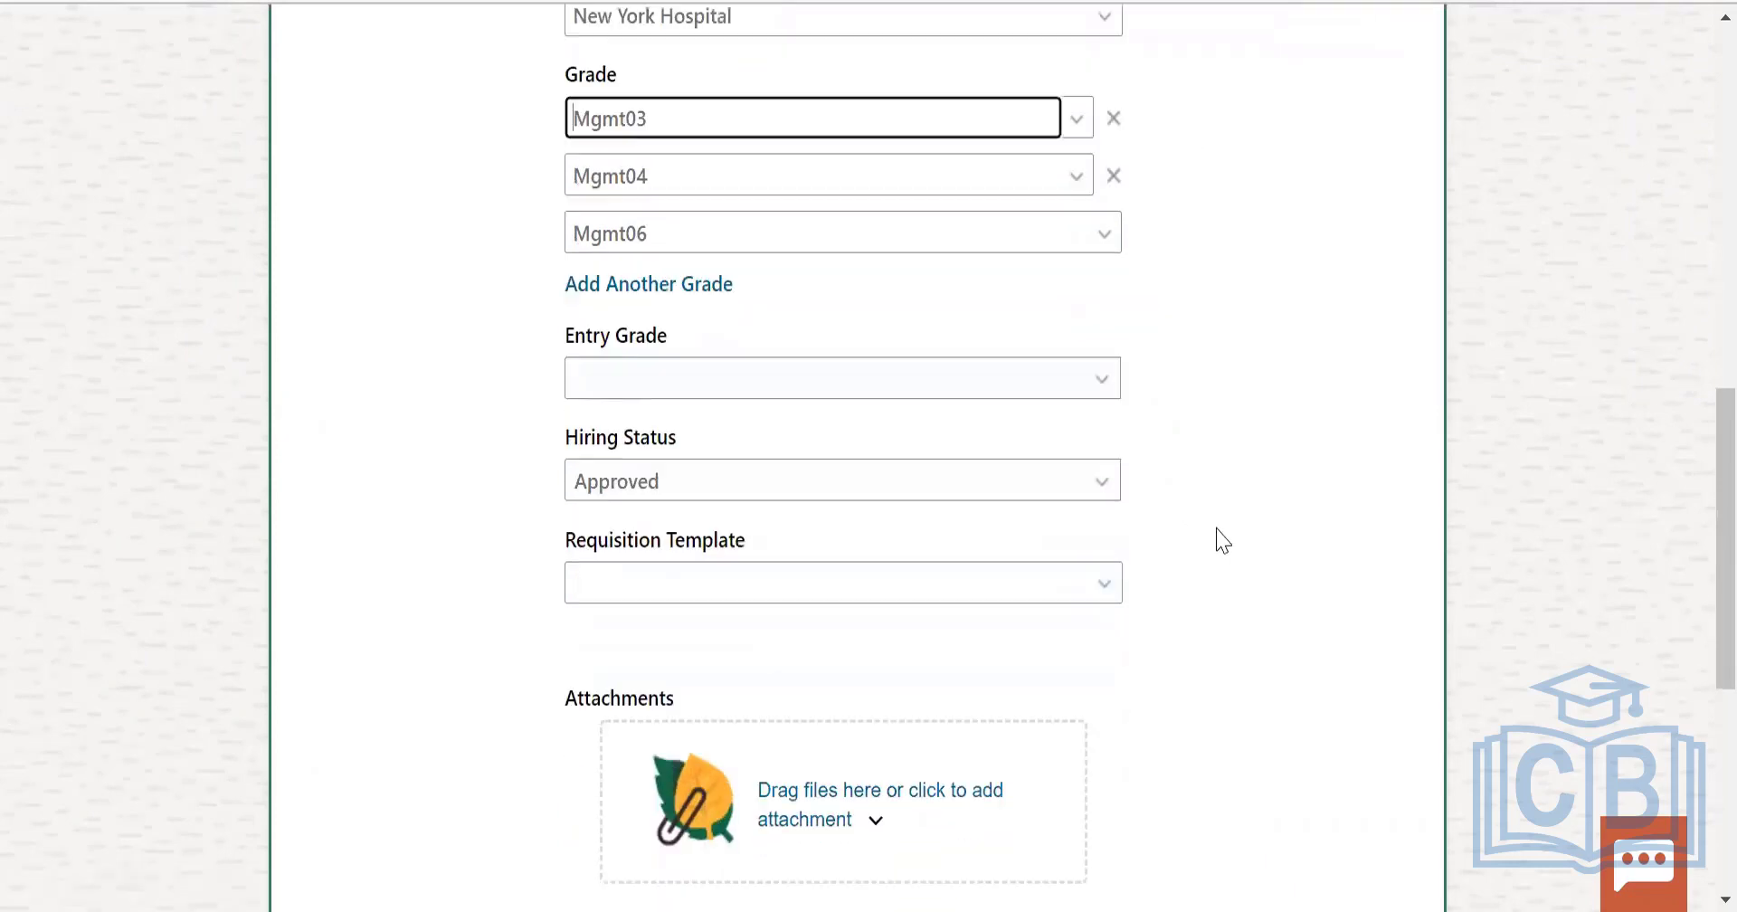
{"action": "scroll", "coordinate": [1217, 540], "scroll_direction": "down", "scroll_amount": 5}
{"action": "left_click", "coordinate": [850, 488]}
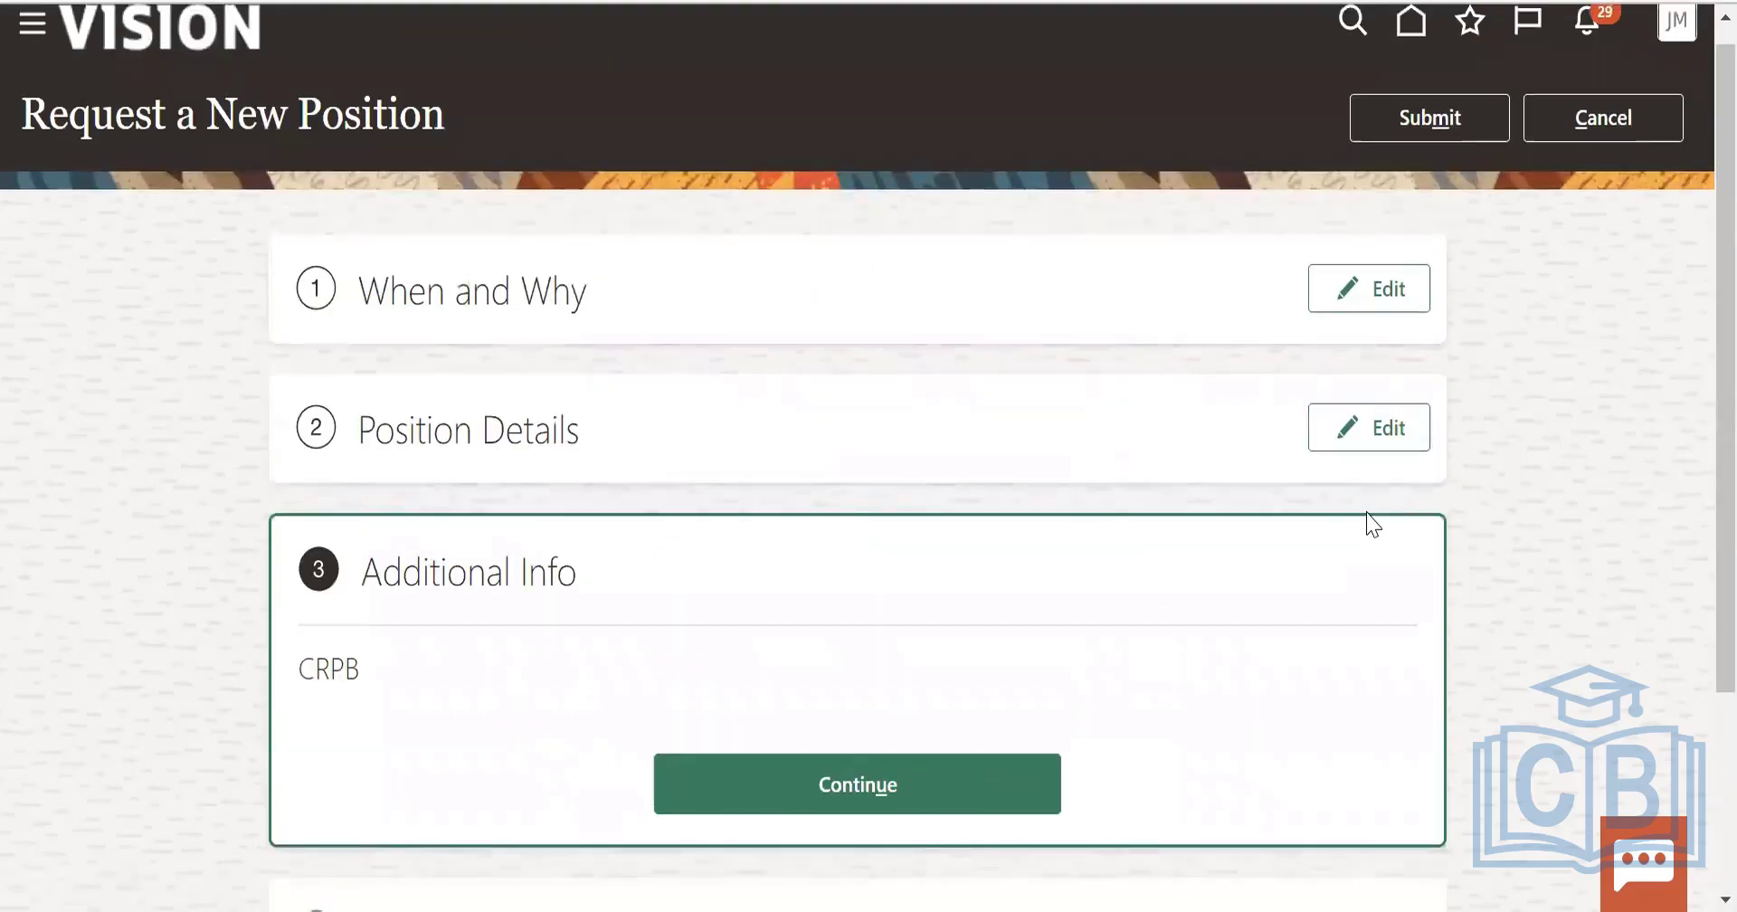
Continue past Additional Info to Legislative Info and submit the new position request.
{"action": "left_click", "coordinate": [799, 783]}
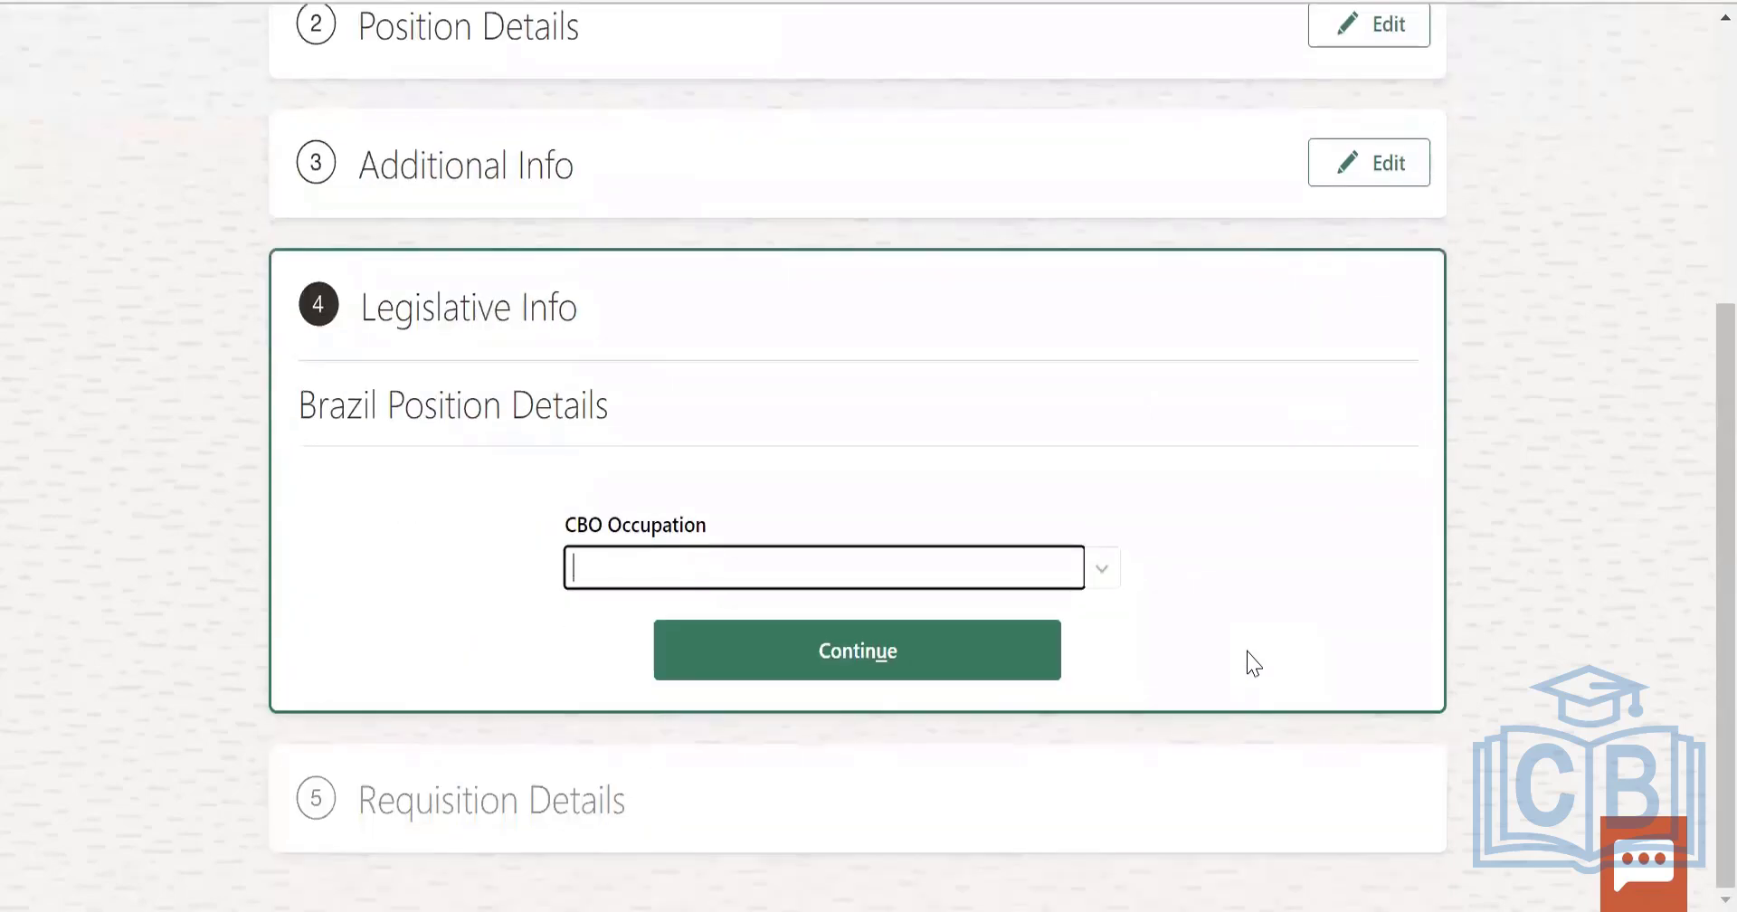
{"action": "scroll", "coordinate": [1253, 663], "scroll_direction": "up", "scroll_amount": 5}
{"action": "left_click", "coordinate": [1450, 148]}
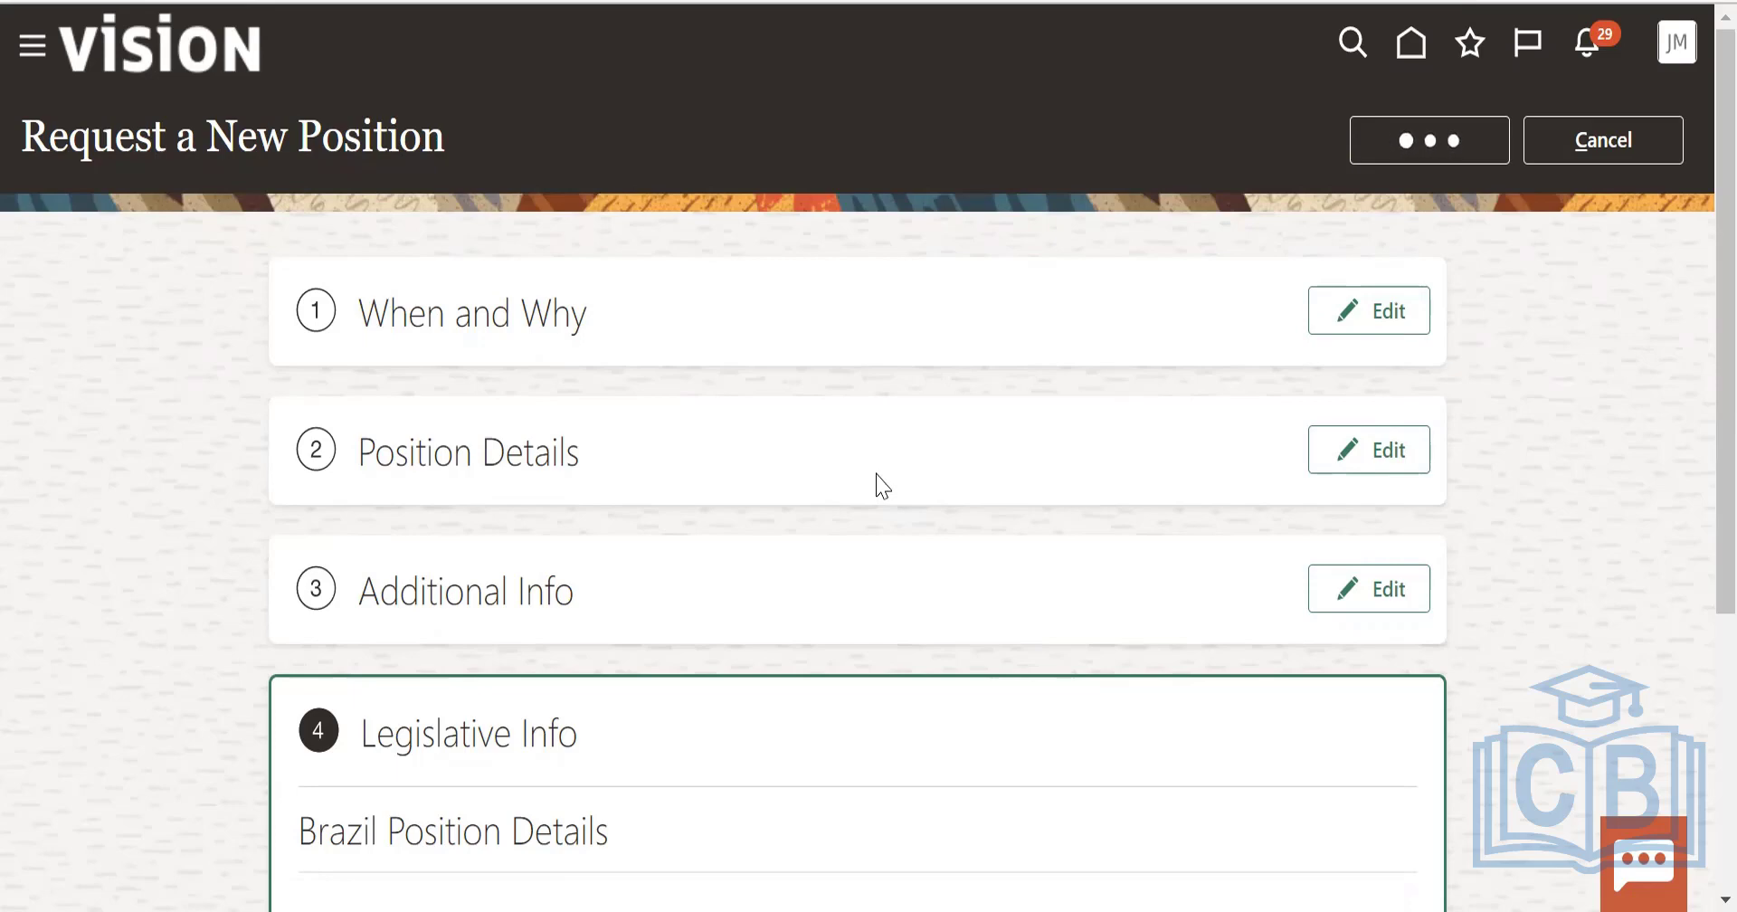
Open the Request a Position Change task and search the positions for US.
{"action": "scroll", "coordinate": [950, 554], "scroll_direction": "down", "scroll_amount": 3}
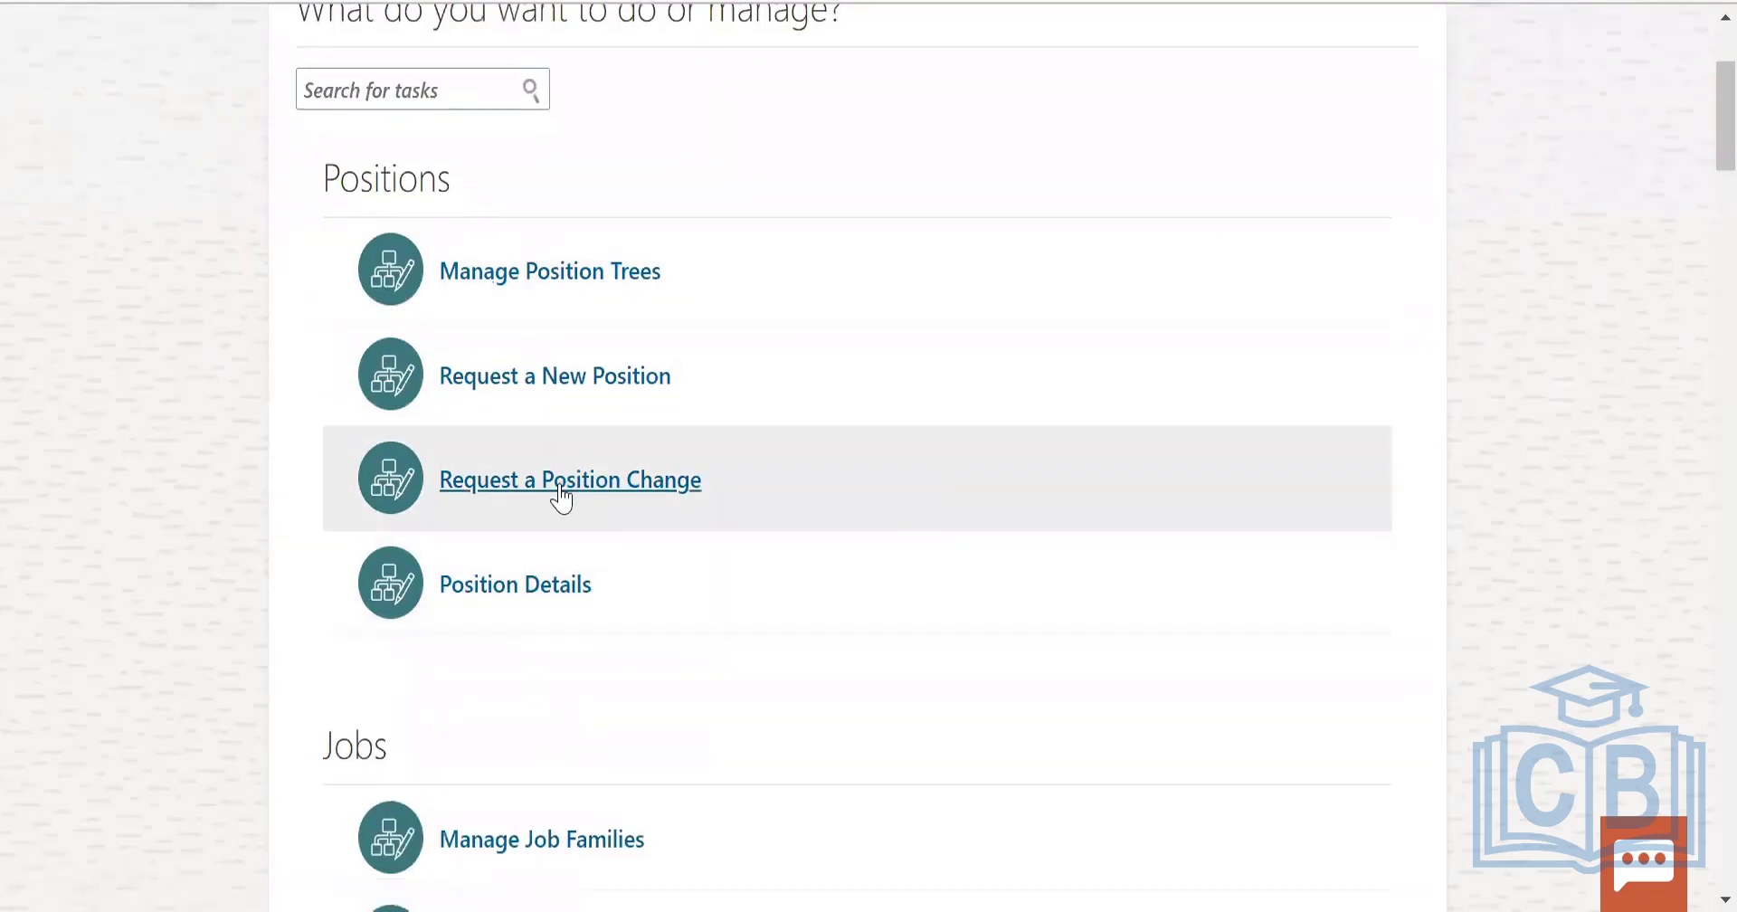
{"action": "left_click", "coordinate": [562, 492]}
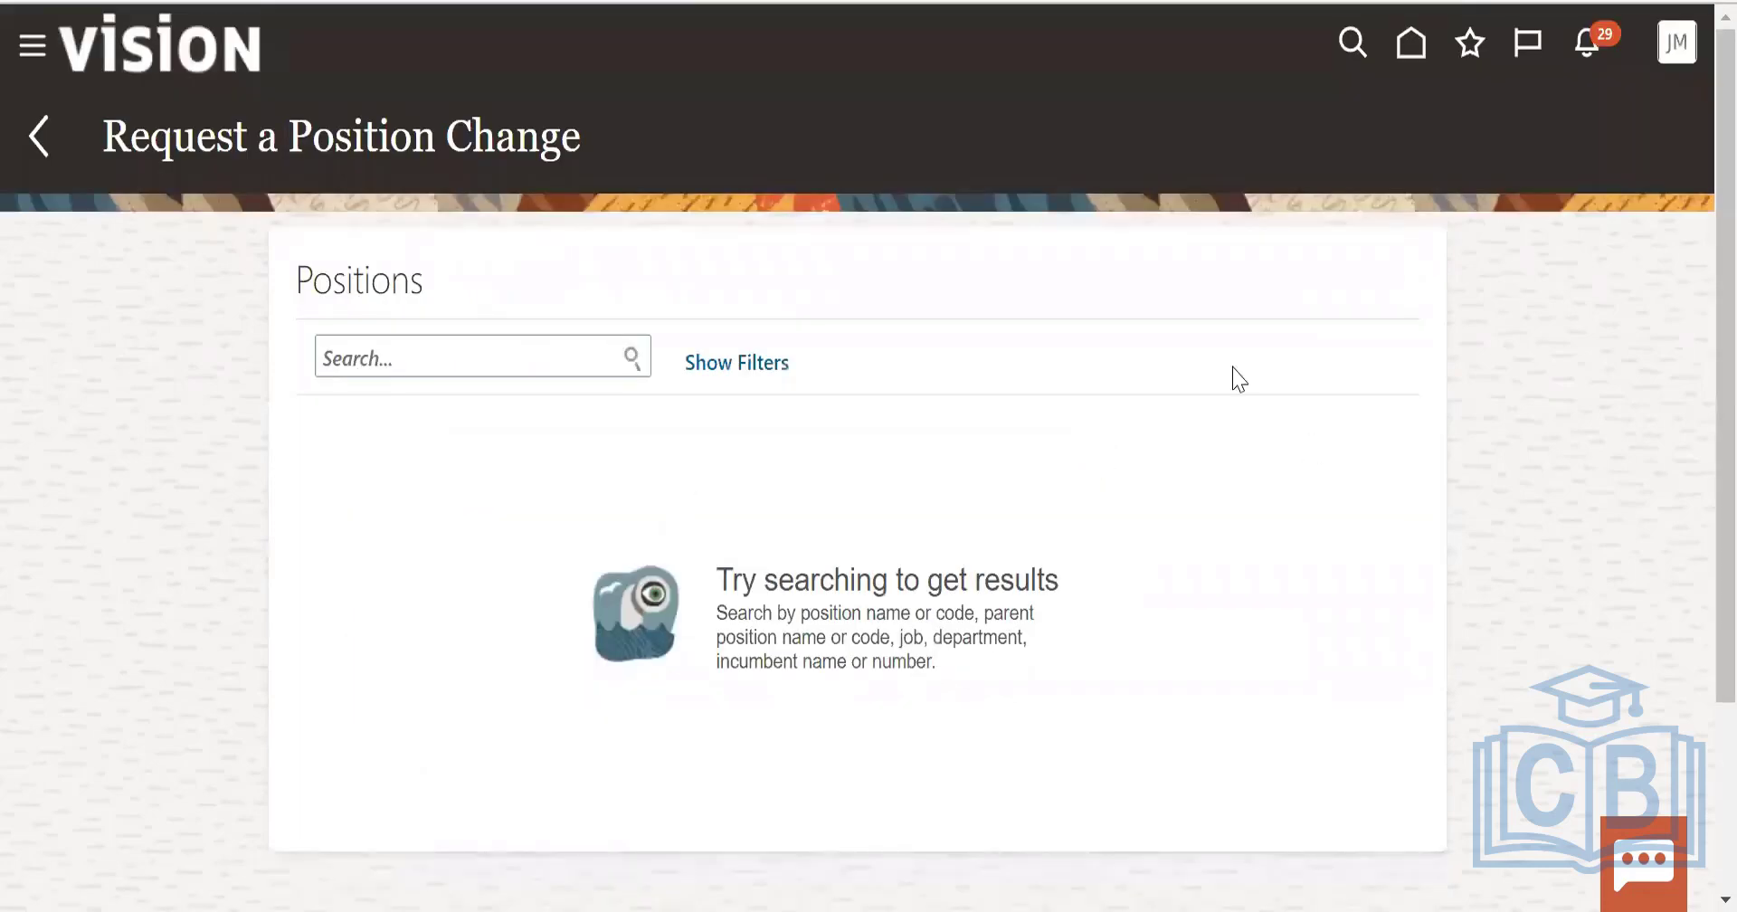
{"action": "left_click", "coordinate": [379, 369]}
{"action": "type", "text": "U"}
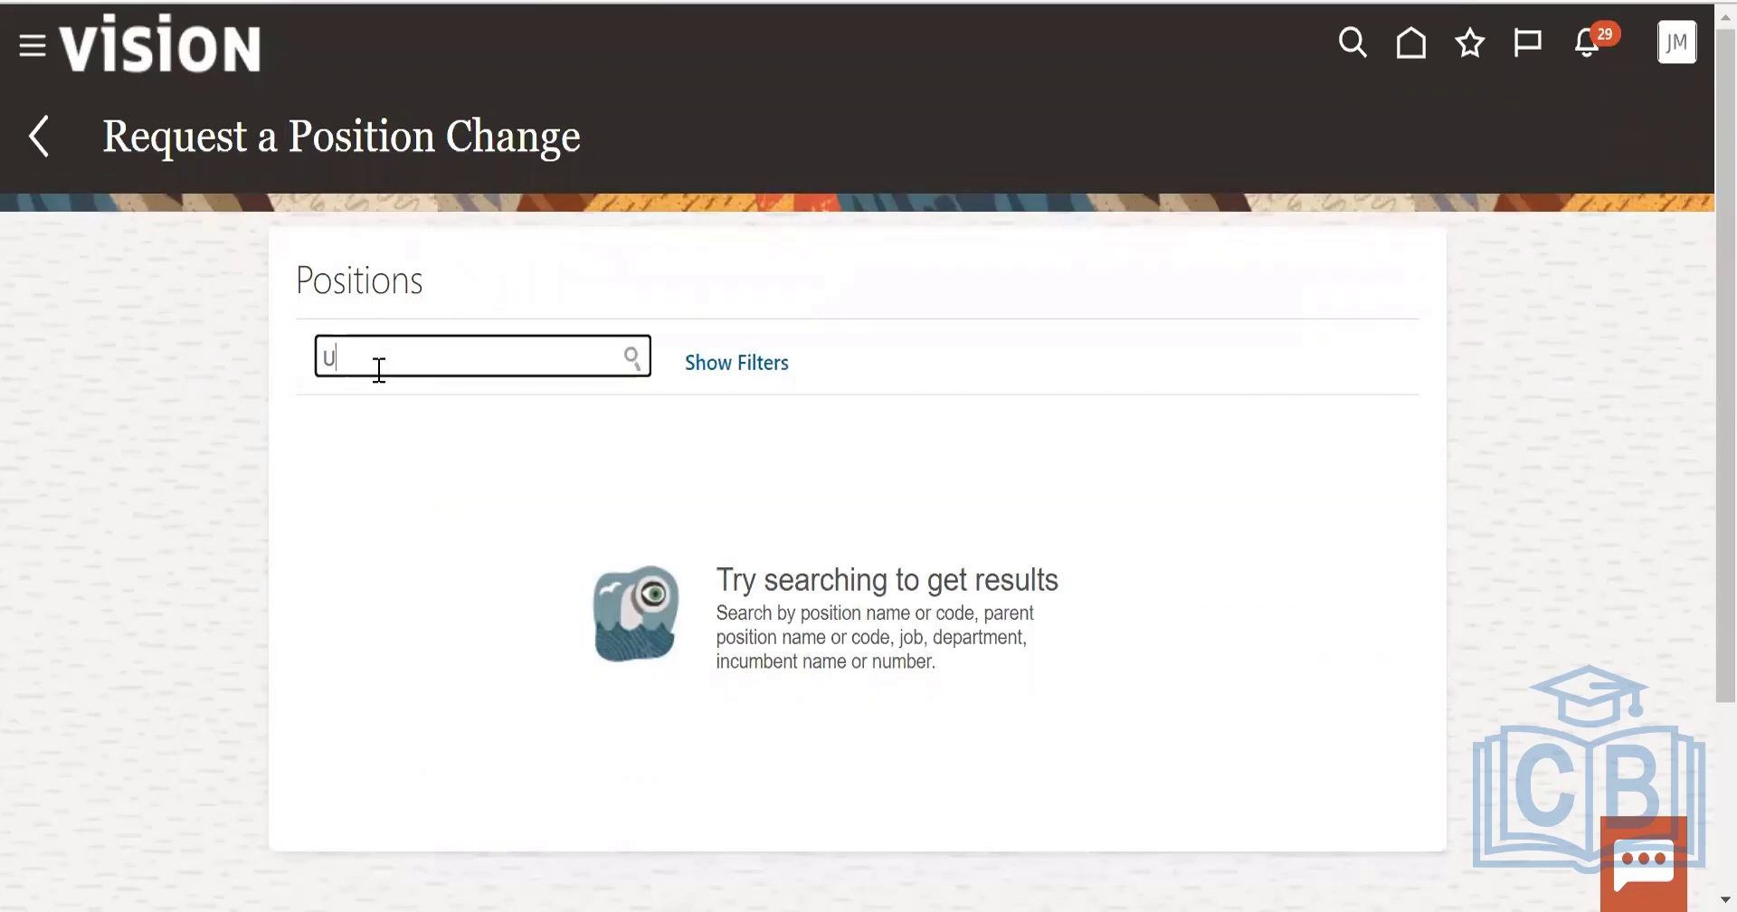
{"action": "type", "text": "S"}
{"action": "left_click", "coordinate": [632, 357]}
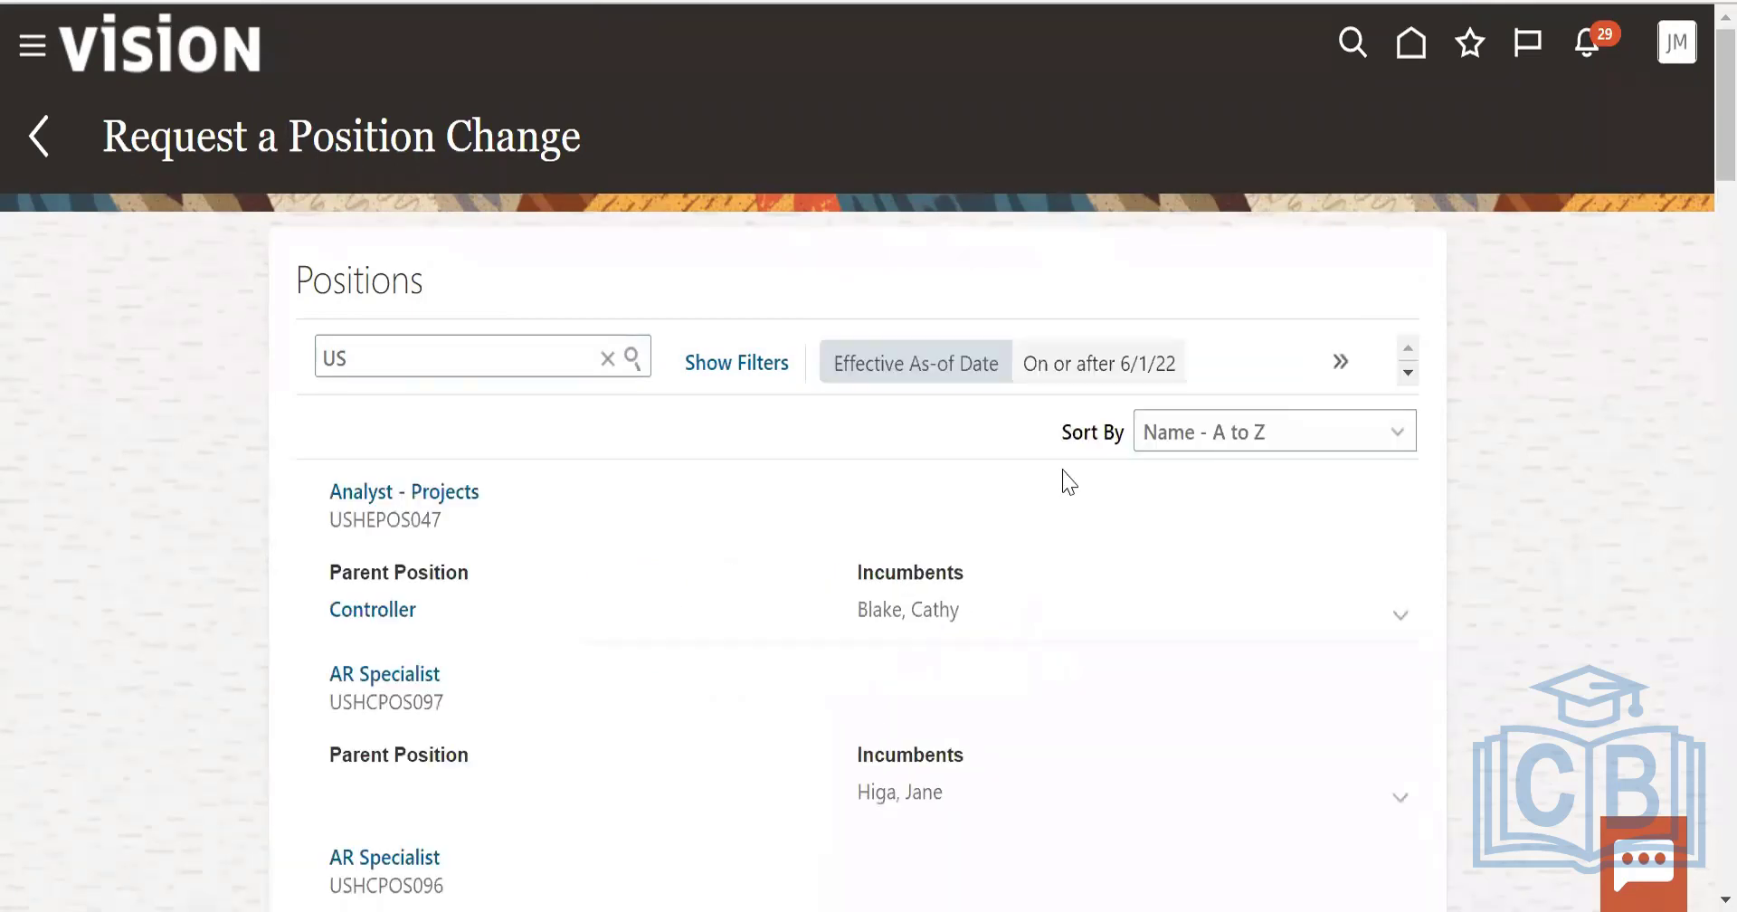
Search the positions for US_% and look through the list for the new position.
{"action": "left_click", "coordinate": [415, 349]}
{"action": "type", "text": "_%"}
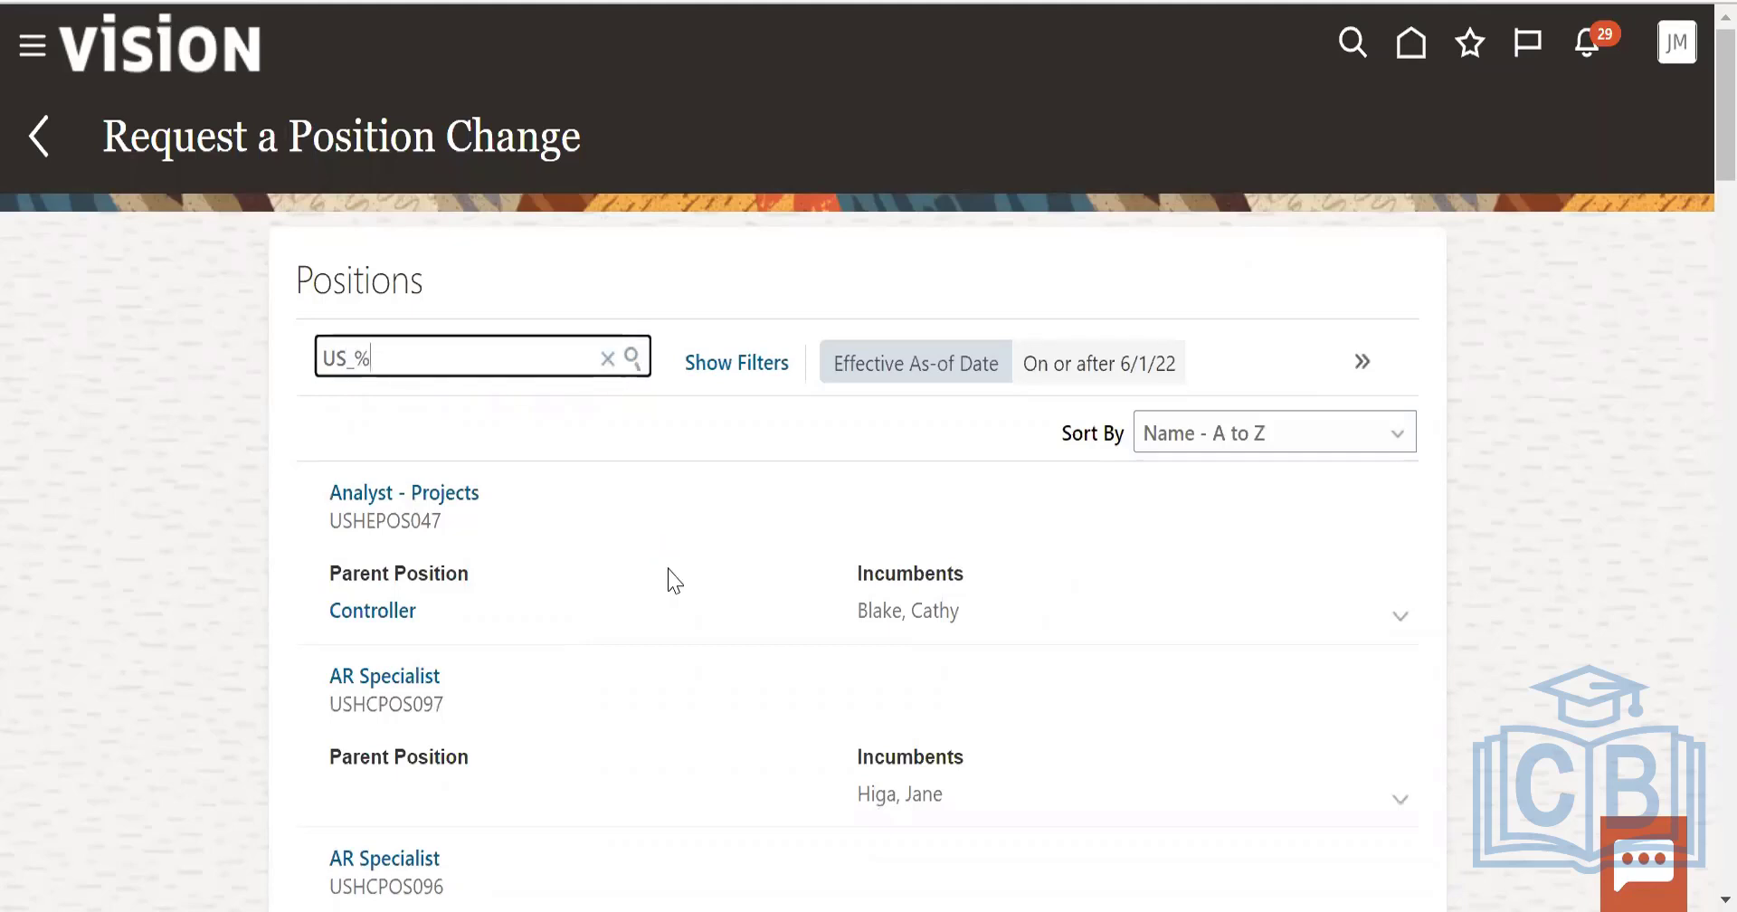
{"action": "scroll", "coordinate": [796, 622], "scroll_direction": "down", "scroll_amount": 6}
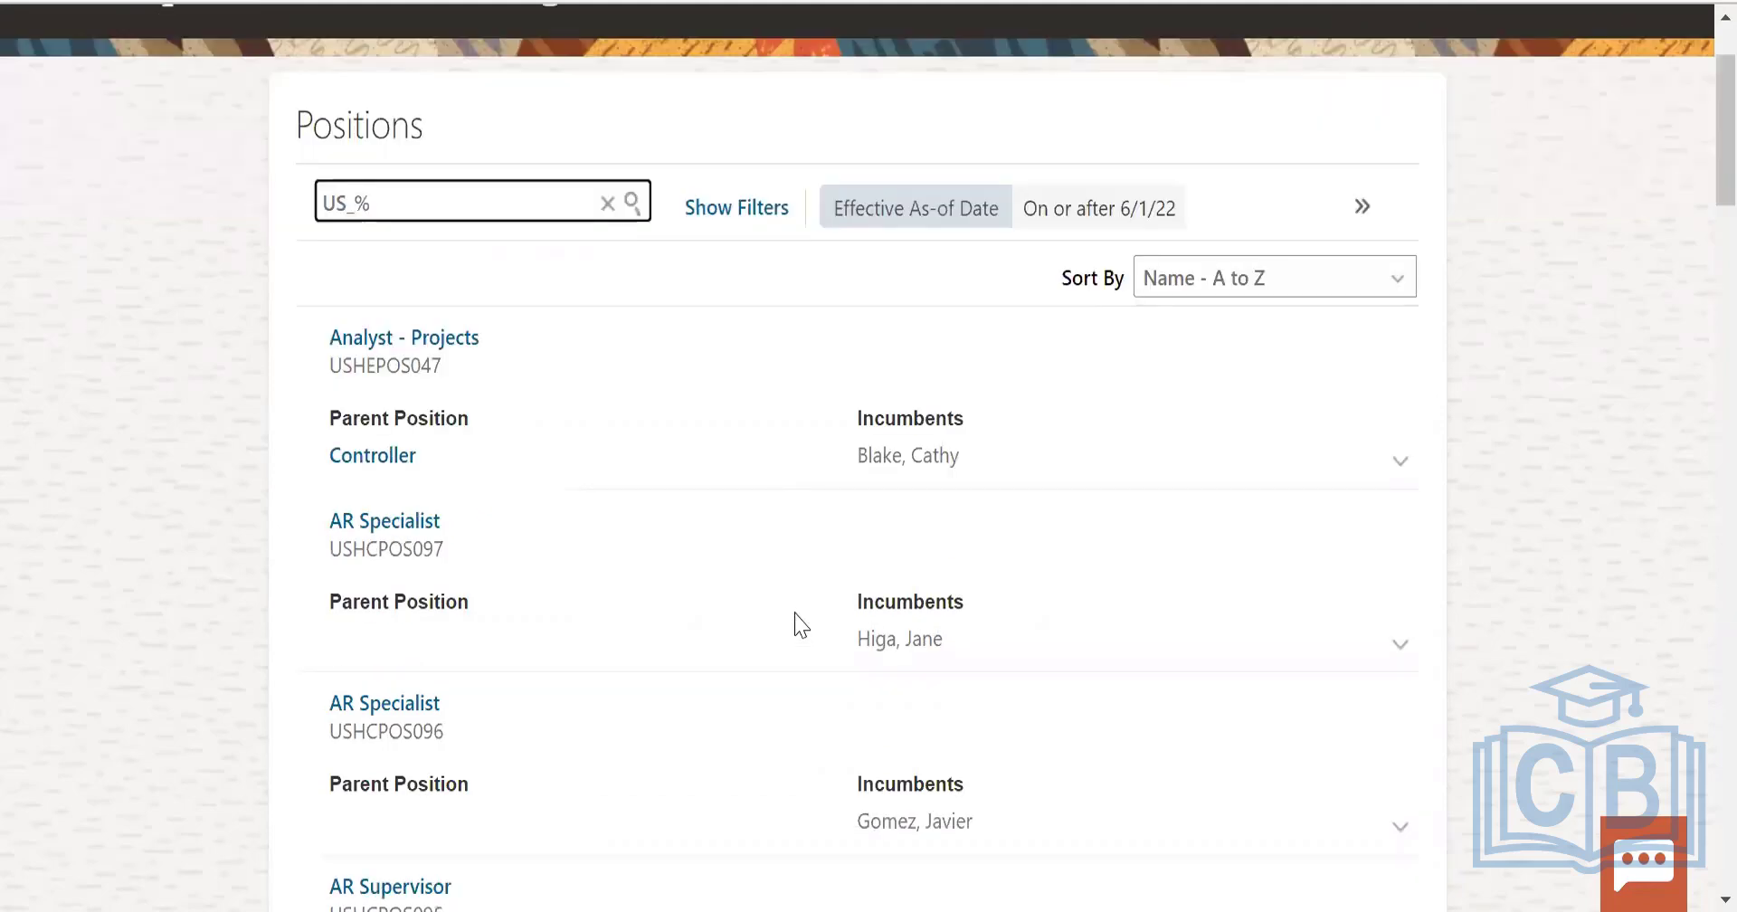
{"action": "scroll", "coordinate": [801, 625], "scroll_direction": "up", "scroll_amount": 6}
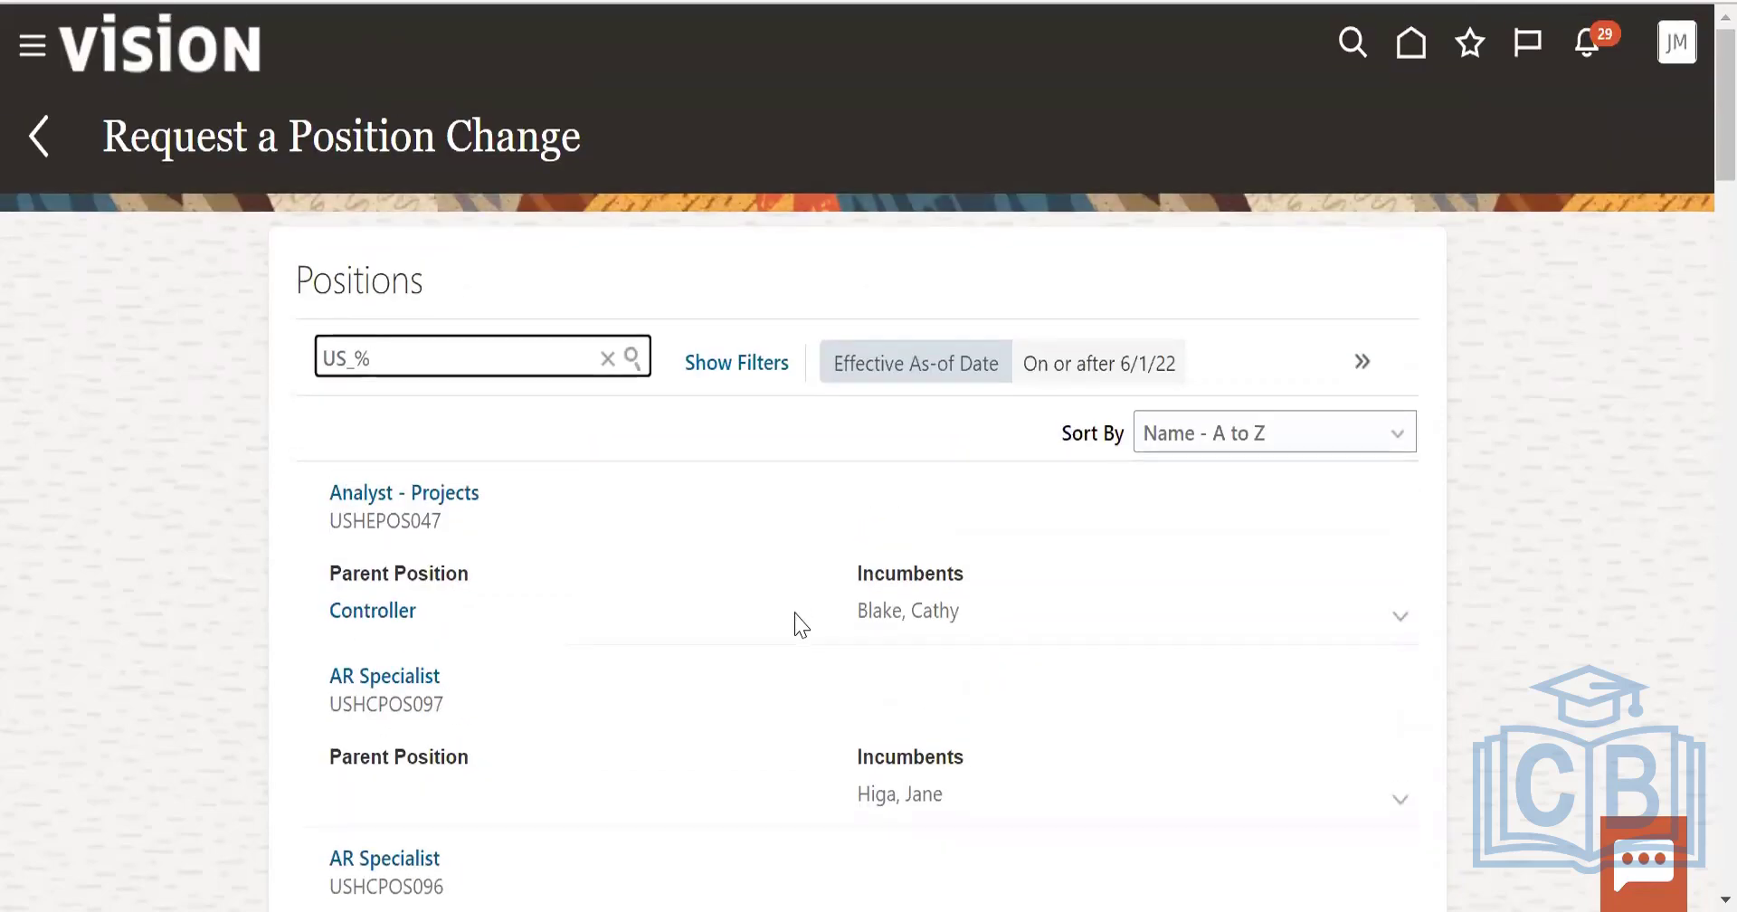
{"action": "scroll", "coordinate": [796, 624], "scroll_direction": "down", "scroll_amount": 20}
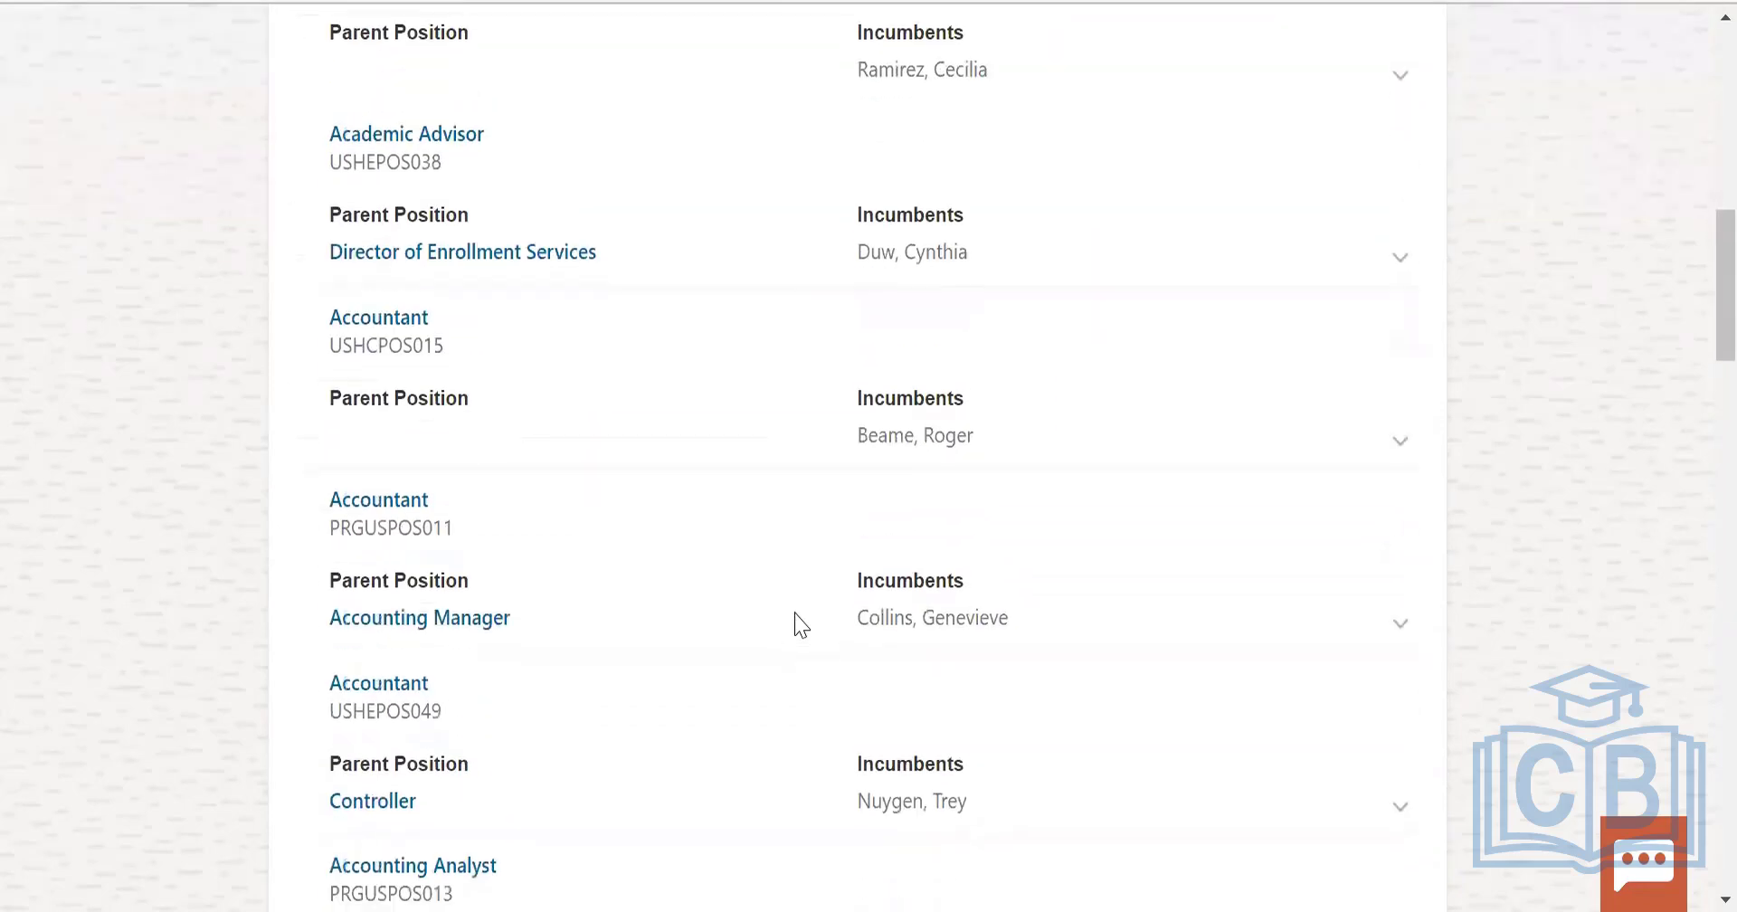
Search the positions for US%con%, open Analyst - Projects, and continue with Budget Details and Legislative Info selected for the change.
{"action": "scroll", "coordinate": [796, 623], "scroll_direction": "down", "scroll_amount": 4}
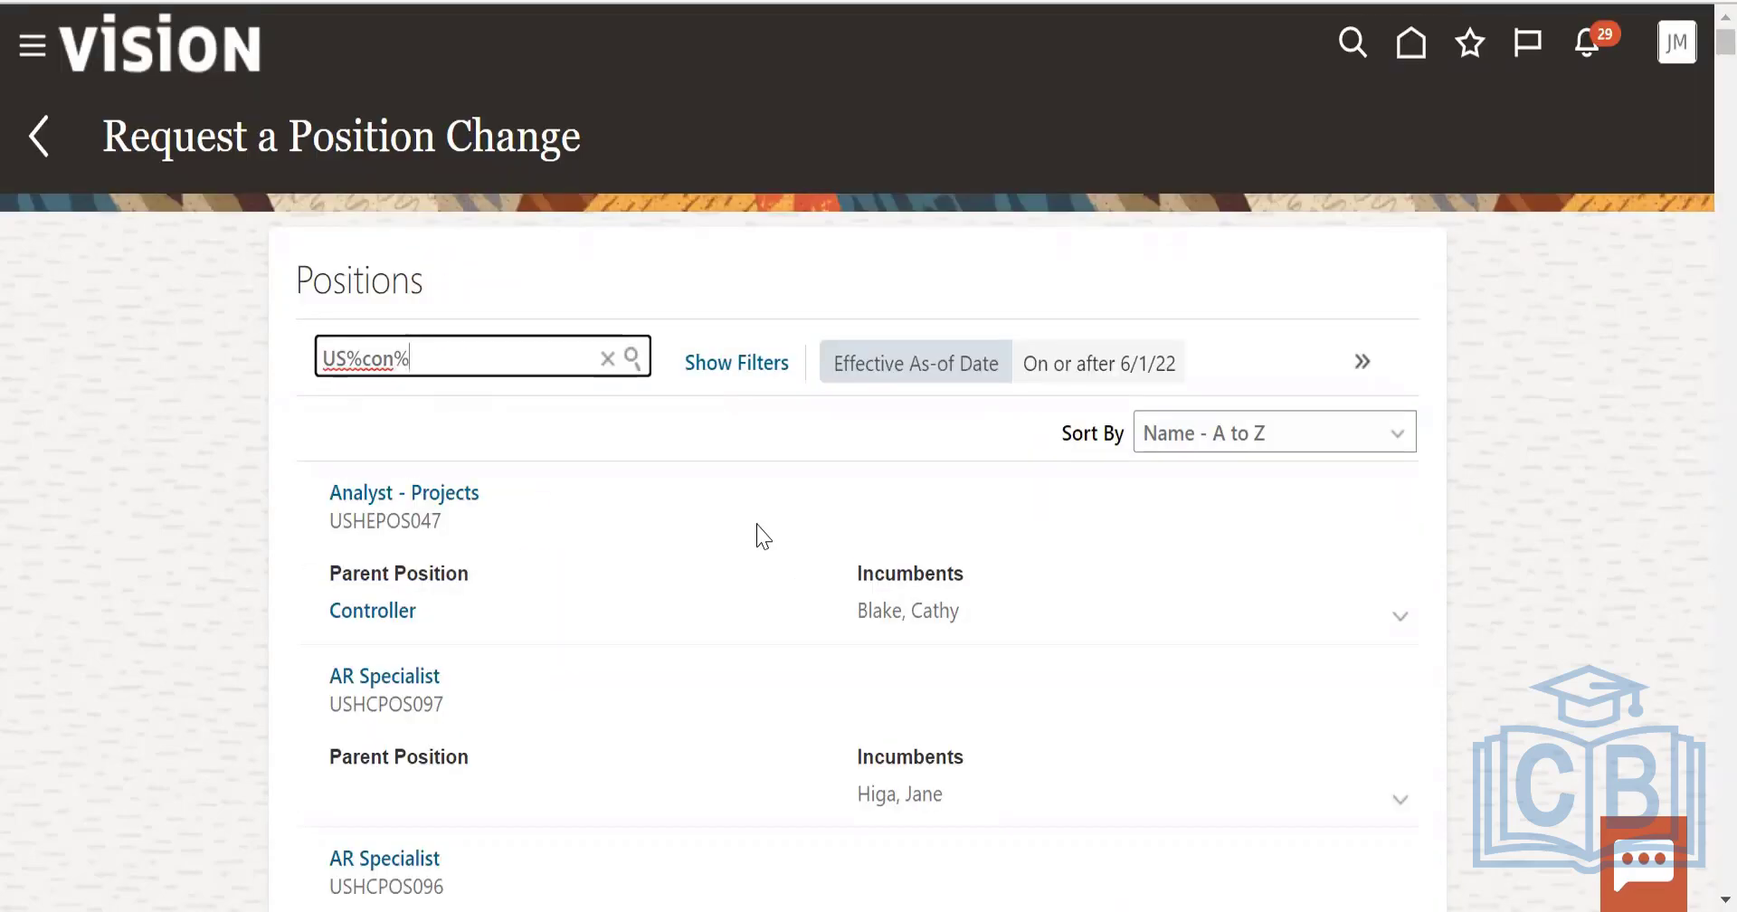
{"action": "left_click", "coordinate": [360, 493]}
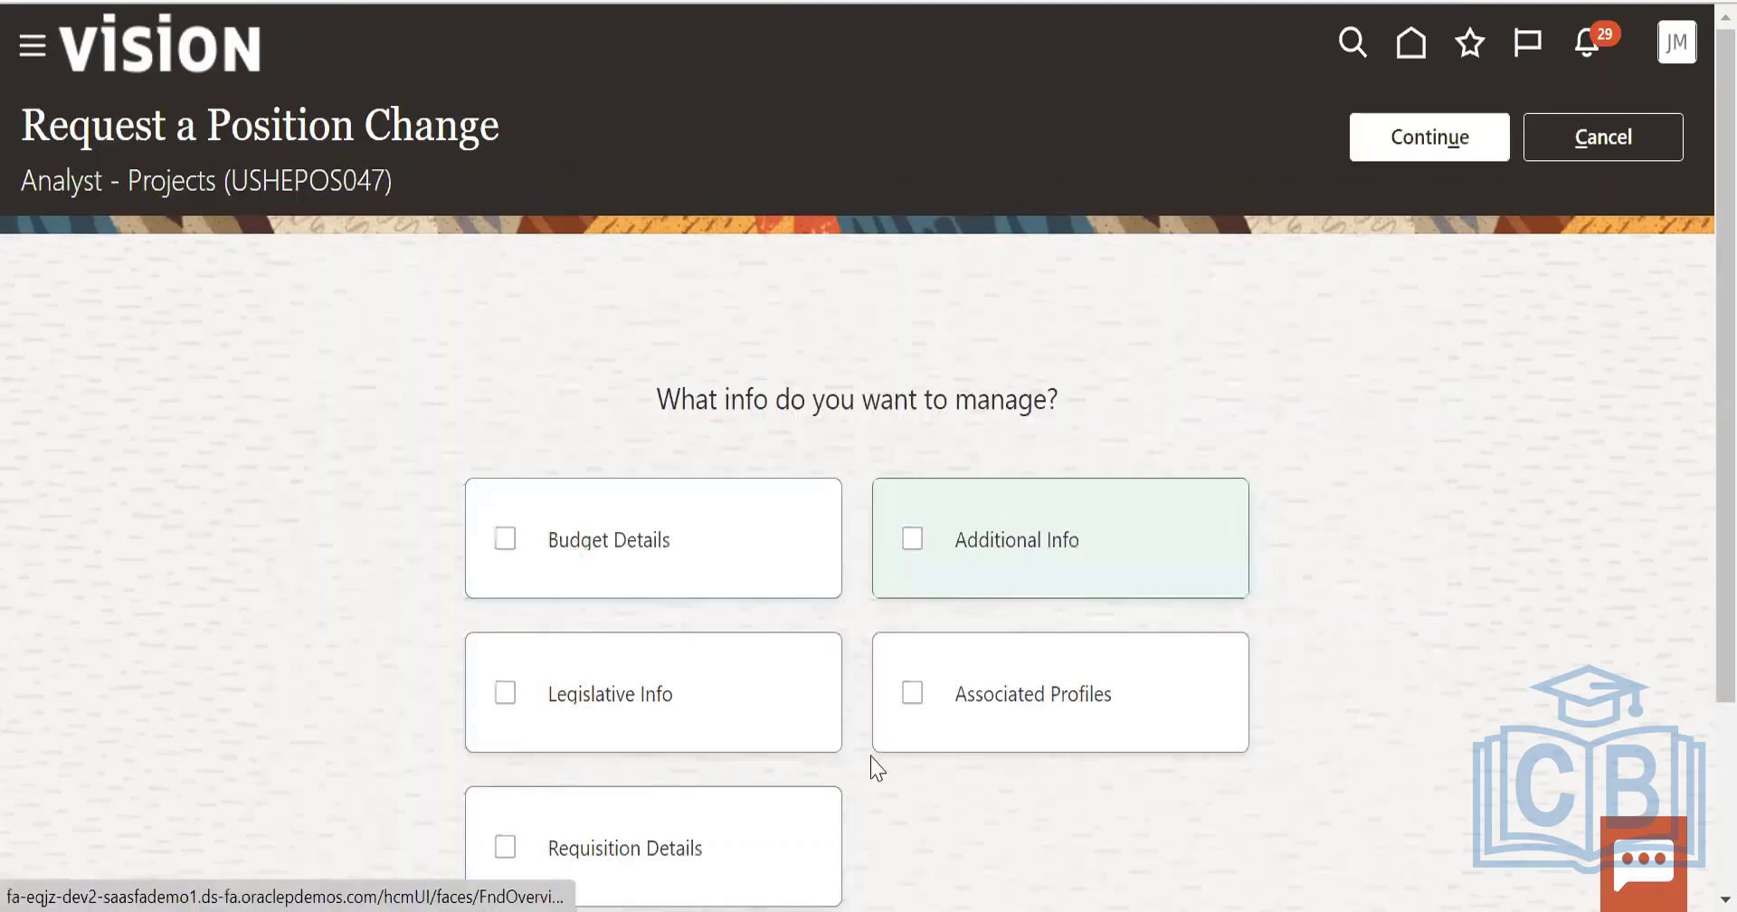
{"action": "scroll", "coordinate": [1097, 756], "scroll_direction": "down", "scroll_amount": 1}
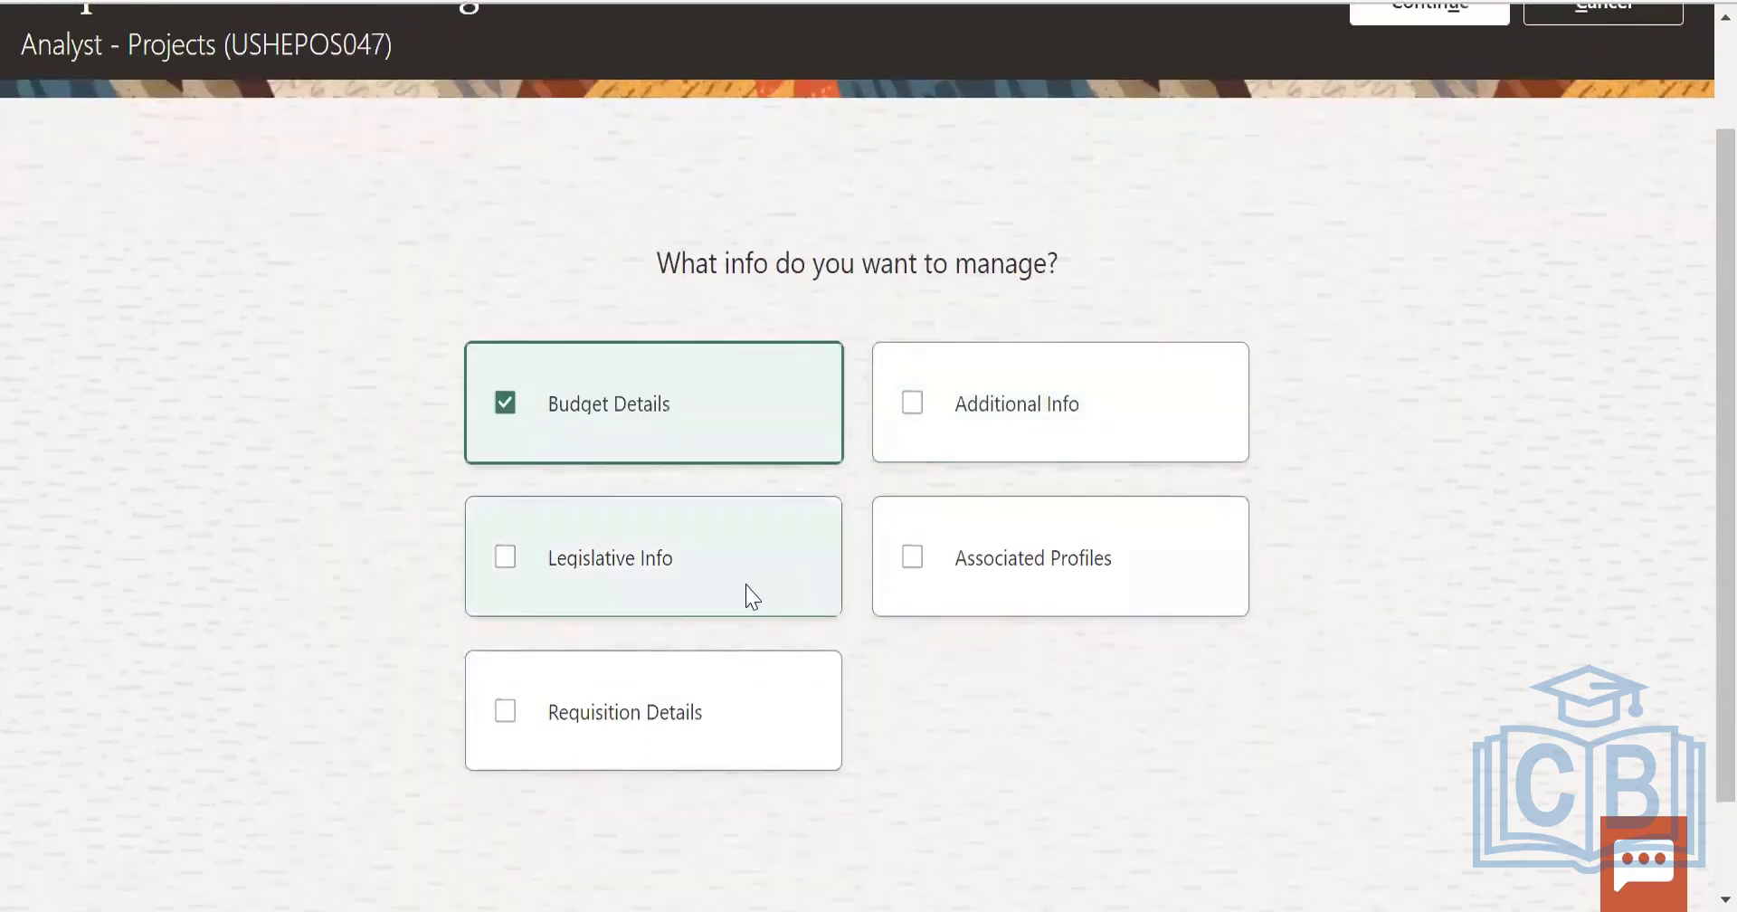
{"action": "left_click", "coordinate": [669, 590]}
{"action": "scroll", "coordinate": [1427, 231], "scroll_direction": "up", "scroll_amount": 1}
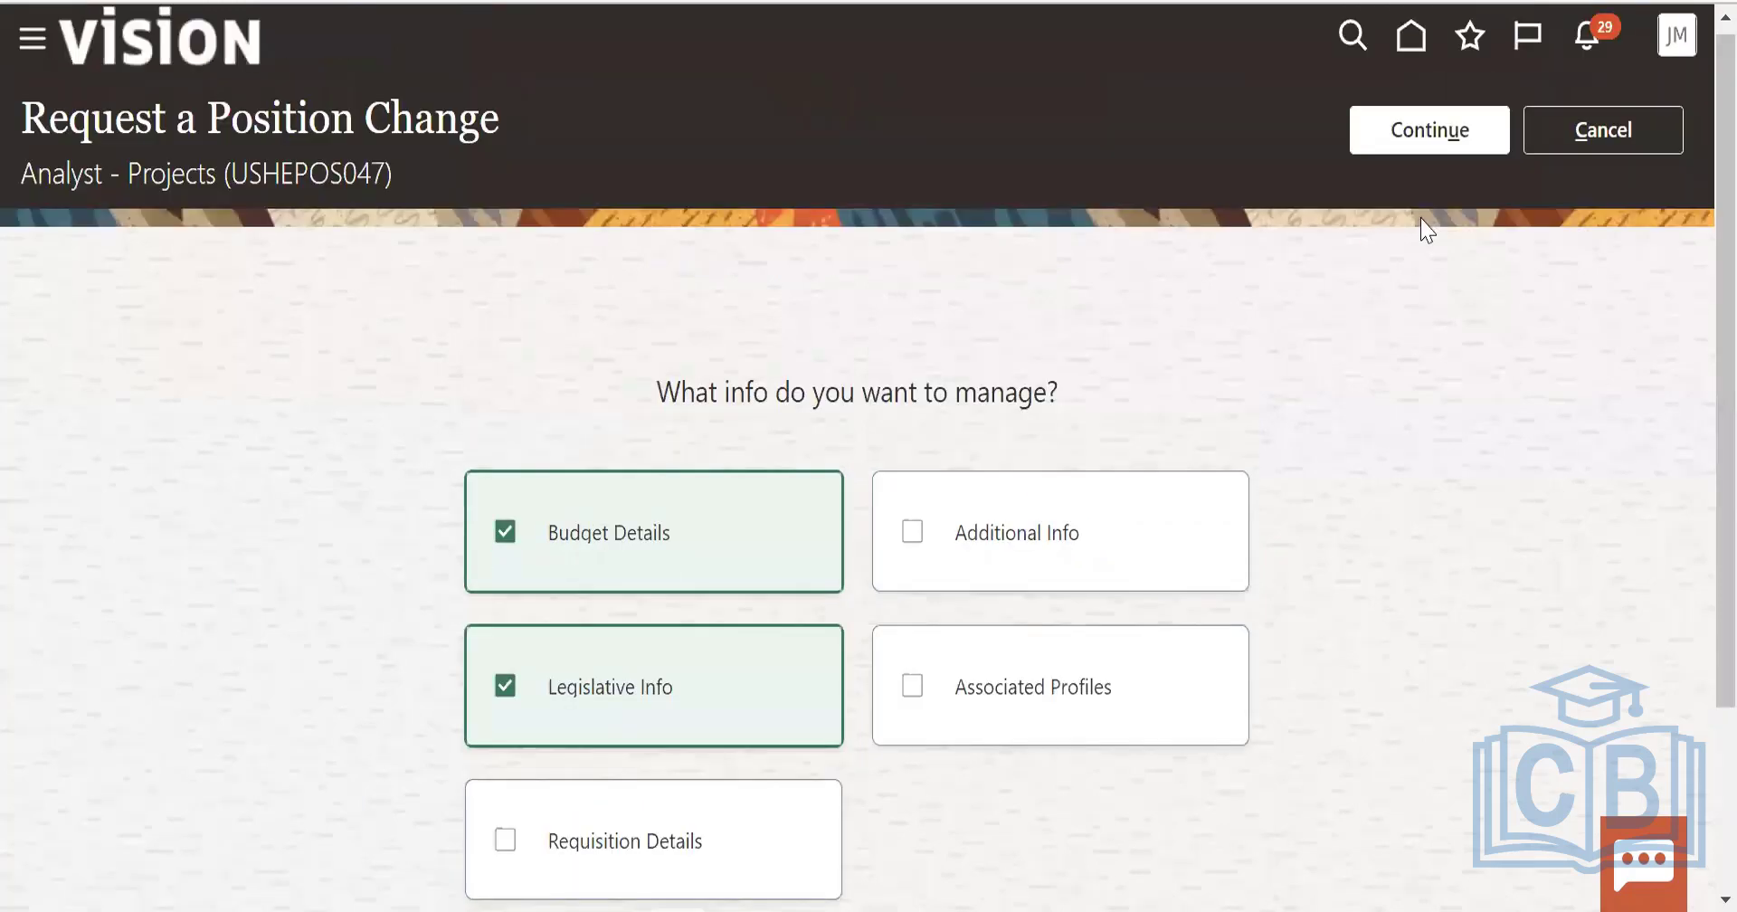
{"action": "left_click", "coordinate": [1427, 131]}
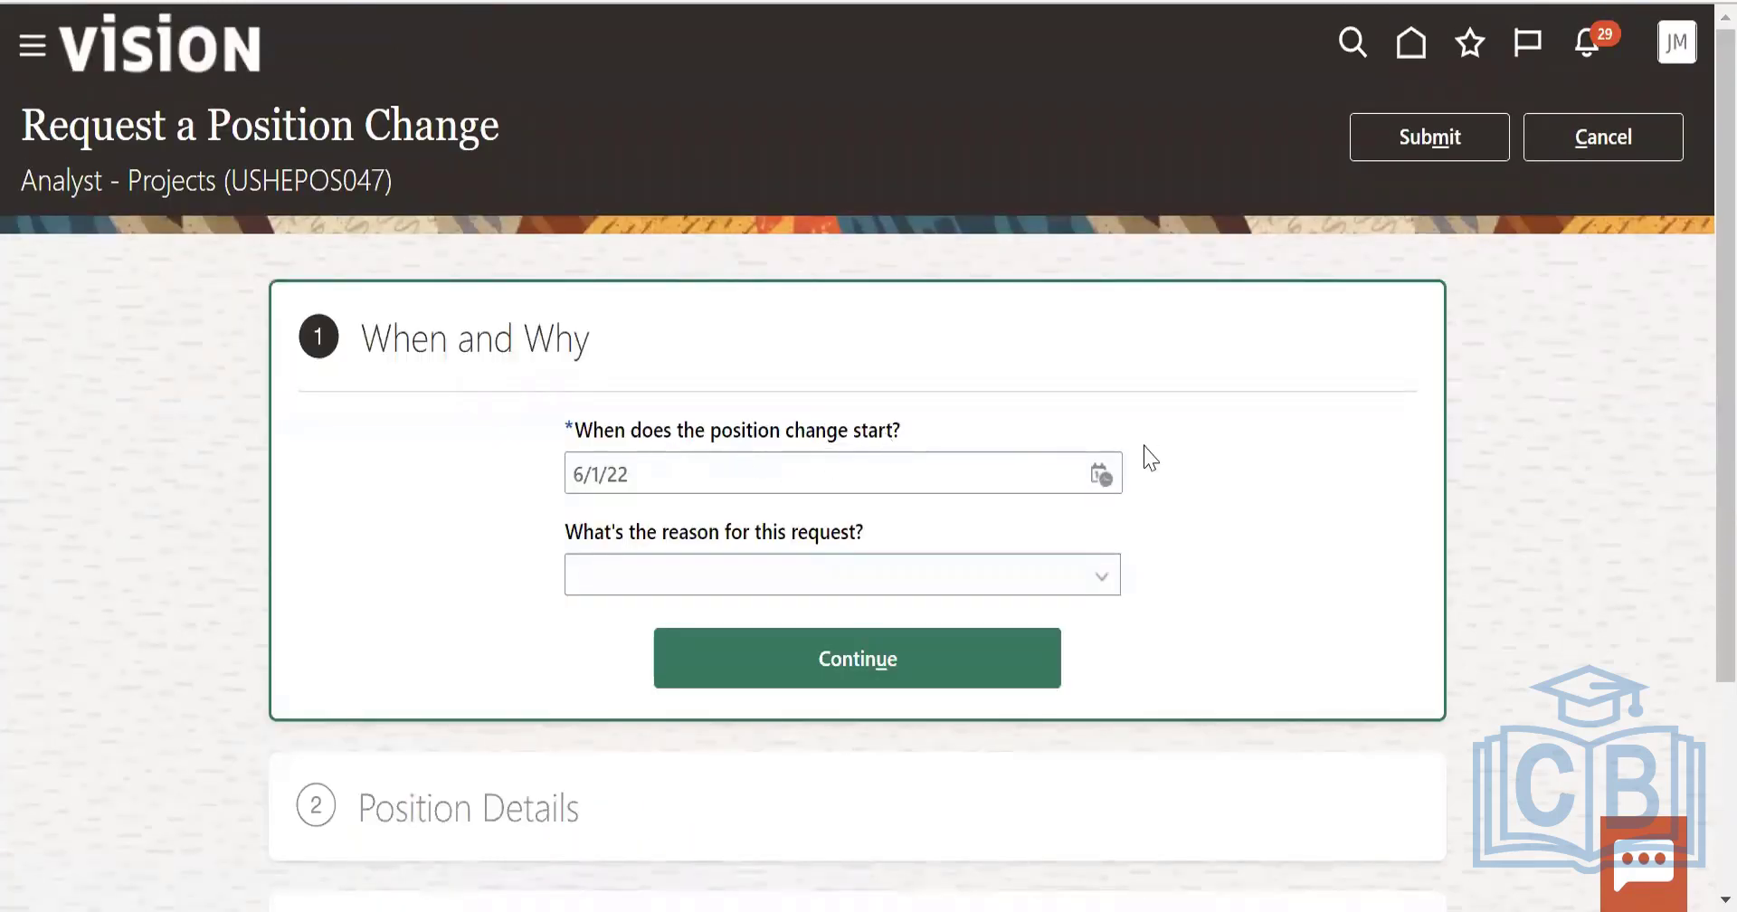
Set the position change start date to 7/1/22 with the reason Promotion and continue to Position Details.
{"action": "left_click", "coordinate": [1101, 474]}
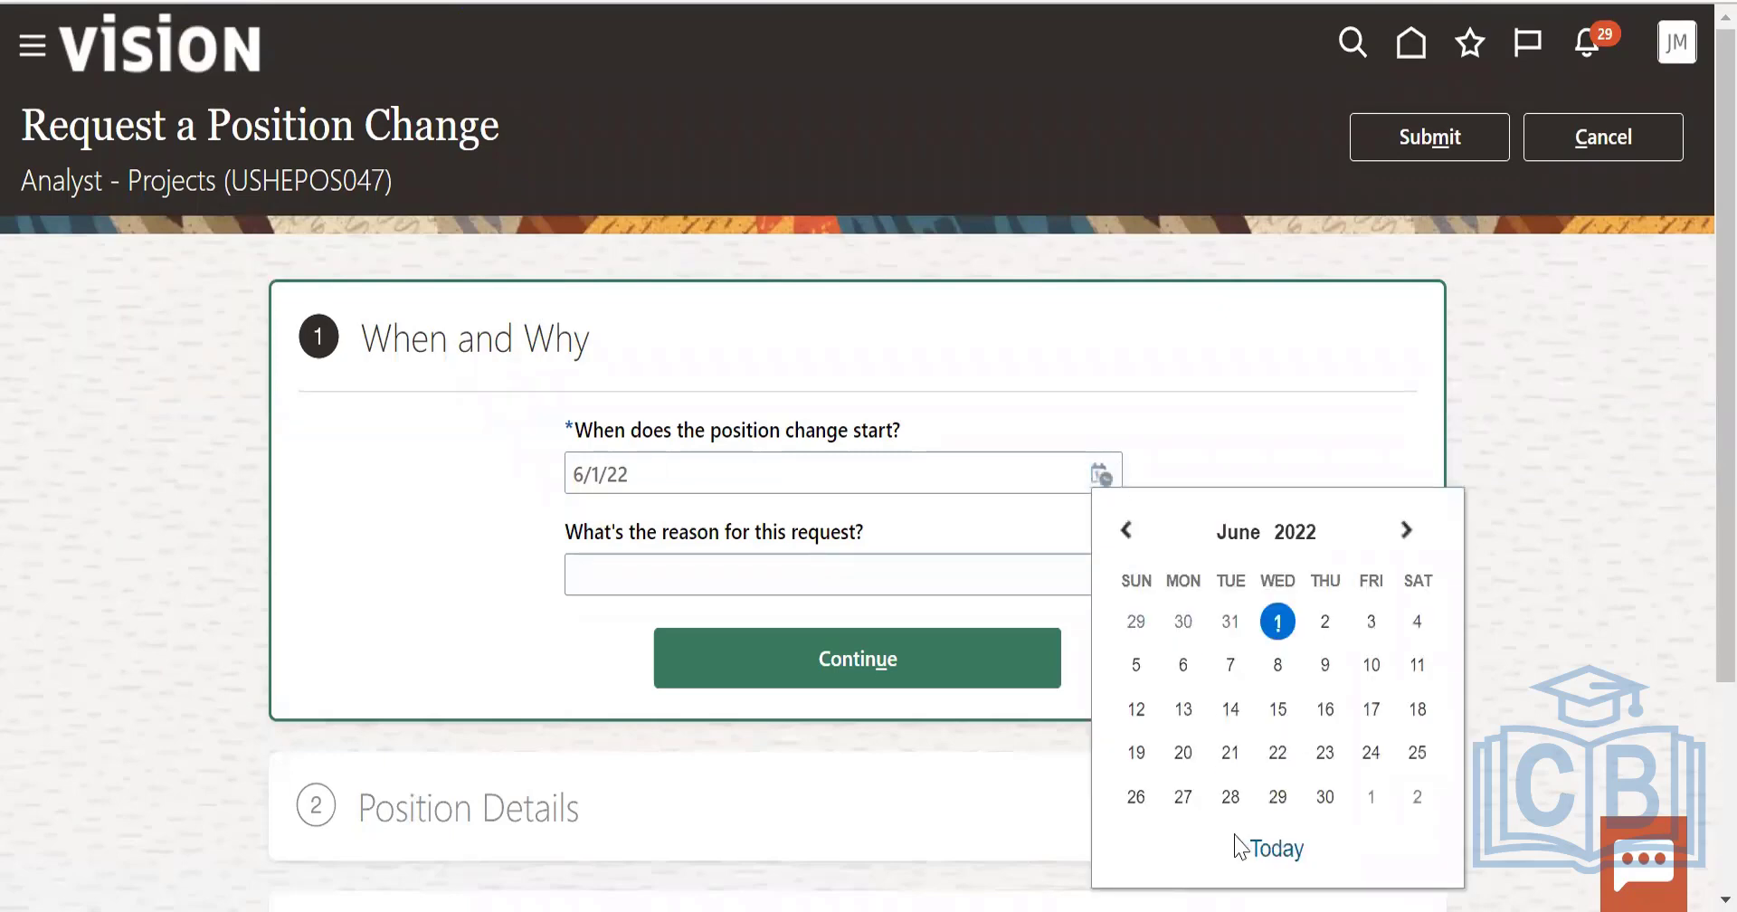
{"action": "left_click", "coordinate": [1370, 797]}
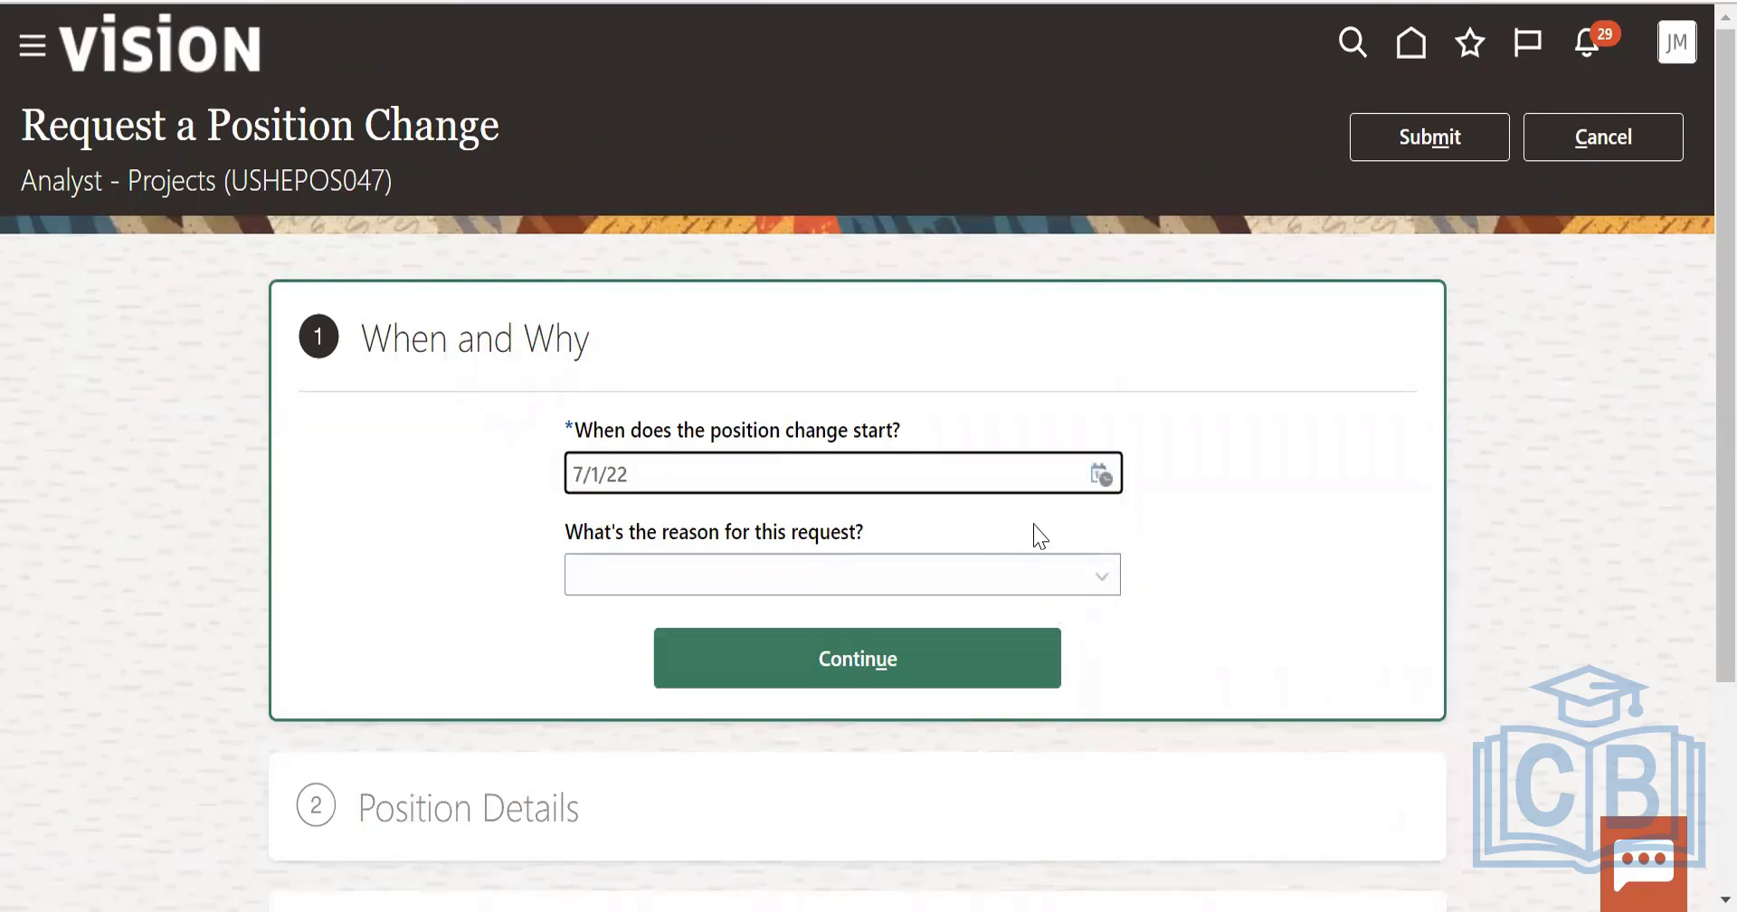
{"action": "left_click", "coordinate": [967, 597]}
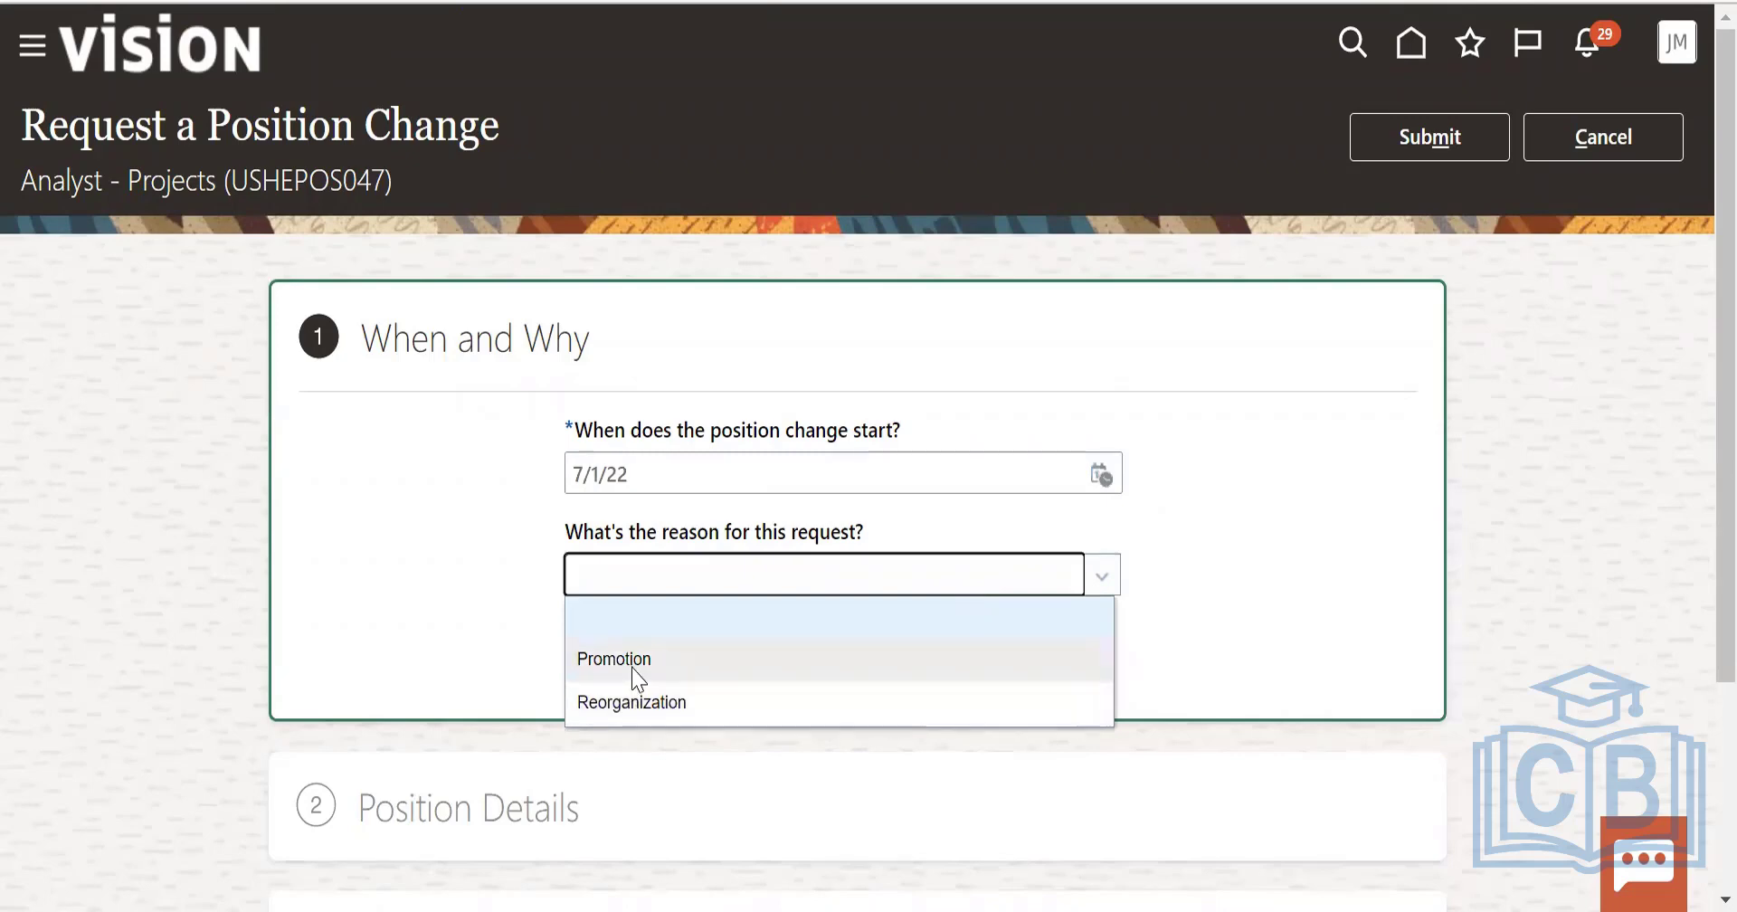
{"action": "left_click", "coordinate": [633, 669]}
{"action": "left_click", "coordinate": [951, 645]}
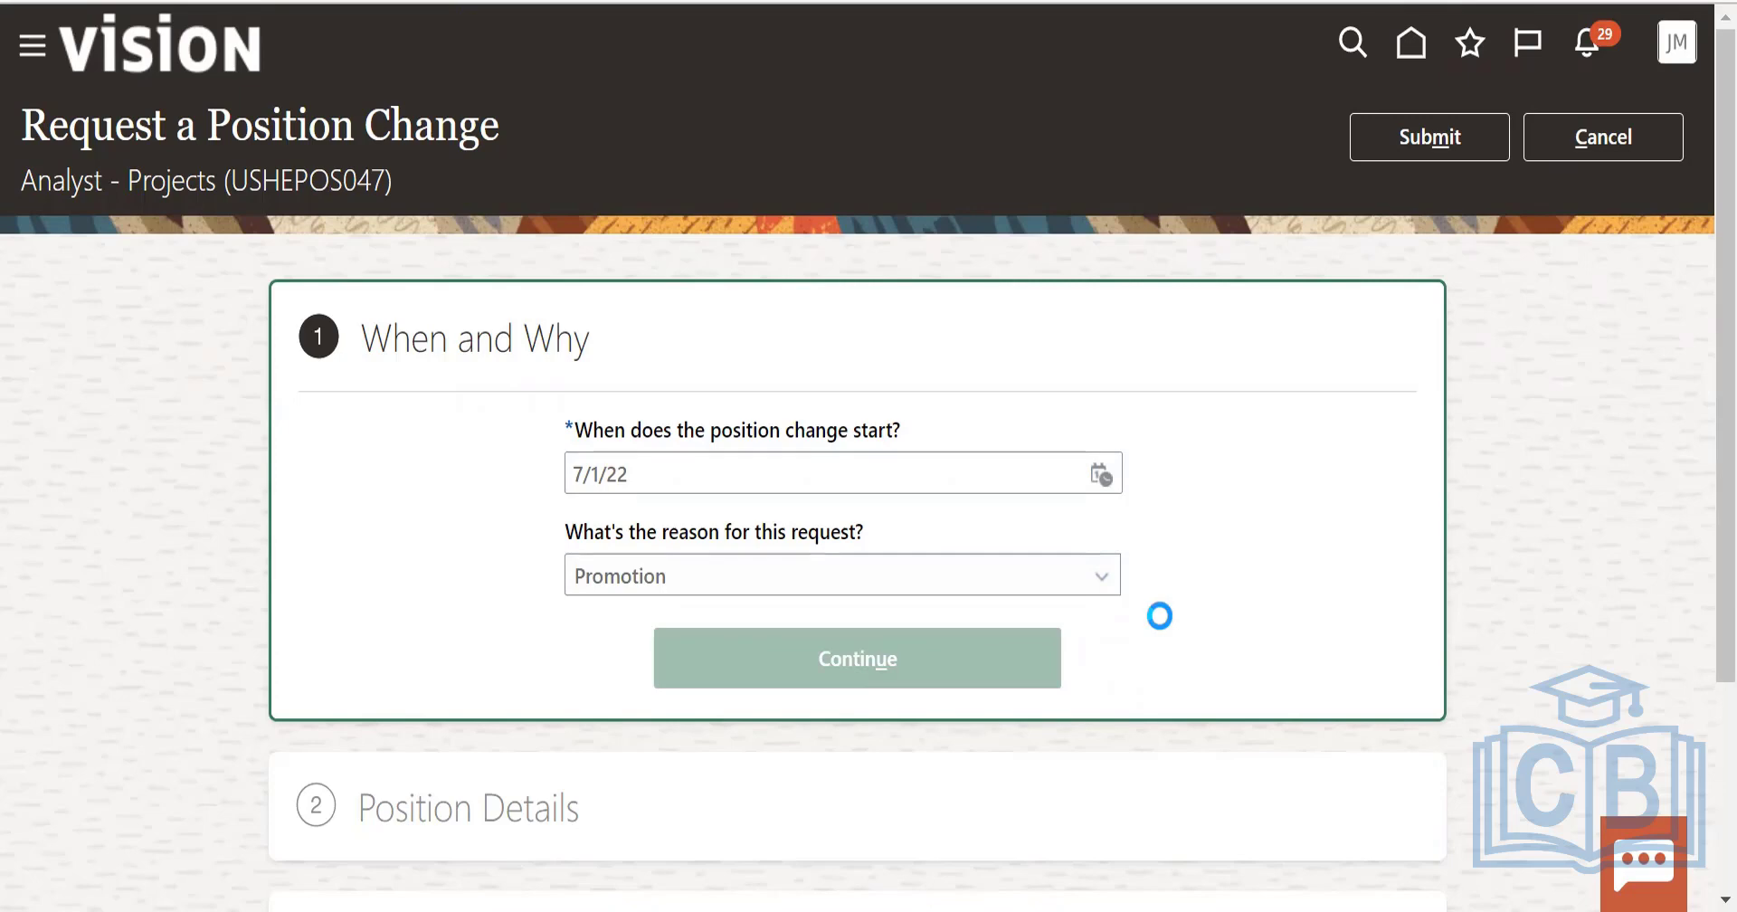
Set the position's department to Americas Divisional and its job to Accounting Clerk, and continue to Budget Details.
{"action": "scroll", "coordinate": [1164, 629], "scroll_direction": "down", "scroll_amount": 3}
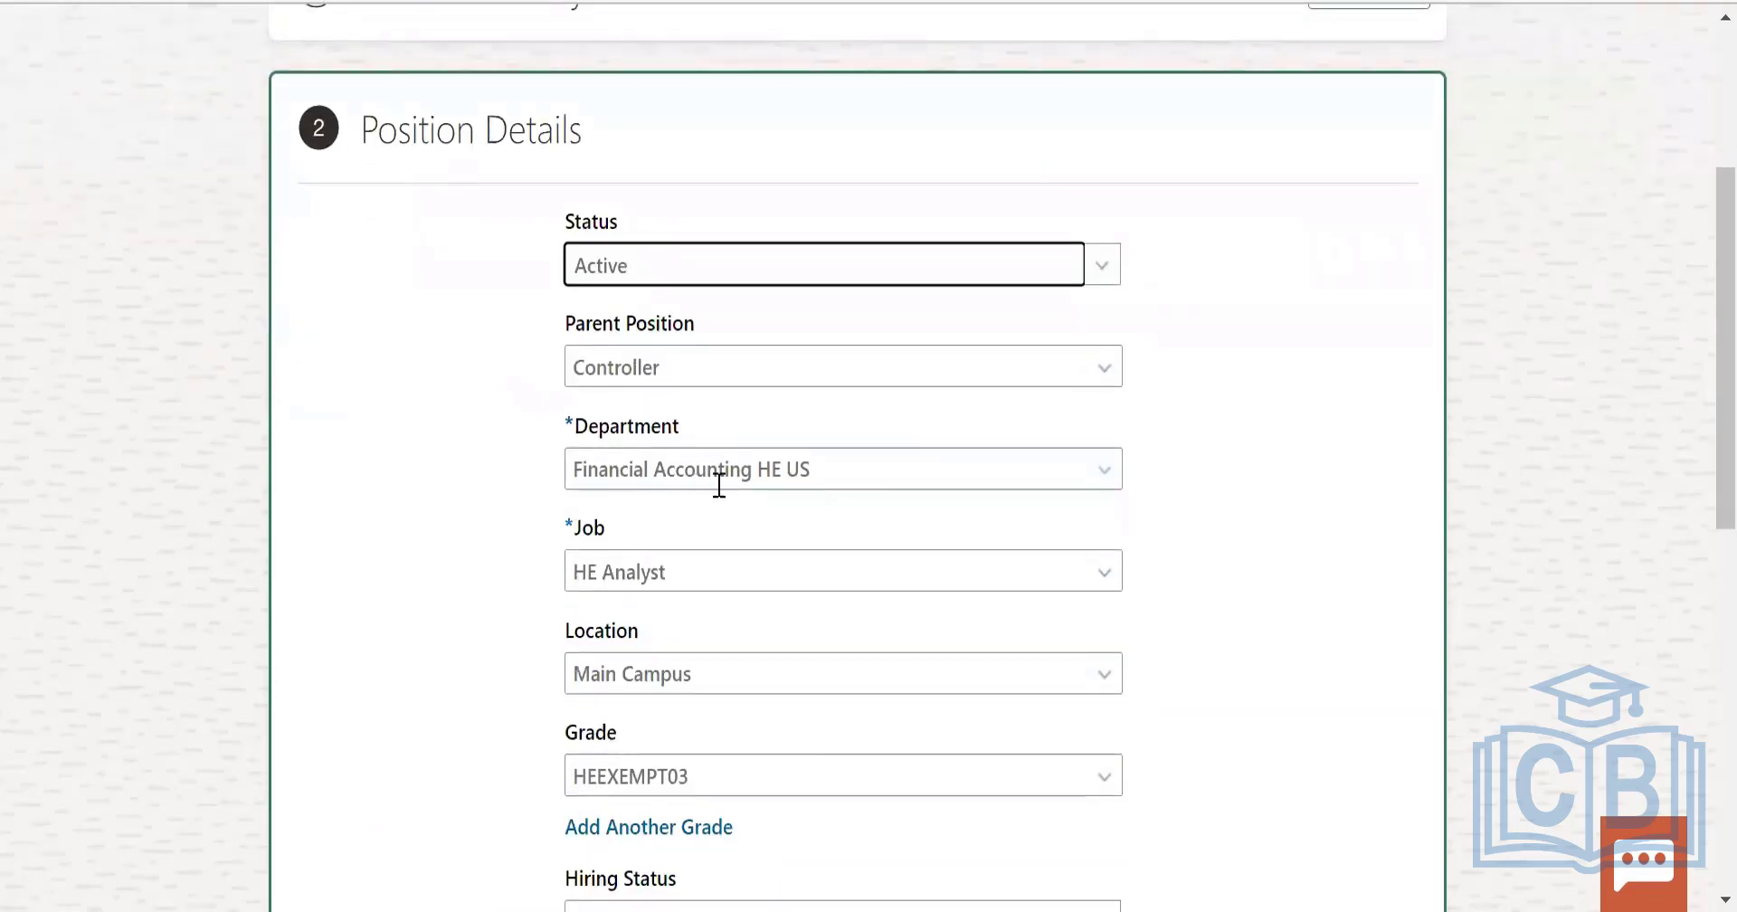
{"action": "left_click", "coordinate": [858, 477]}
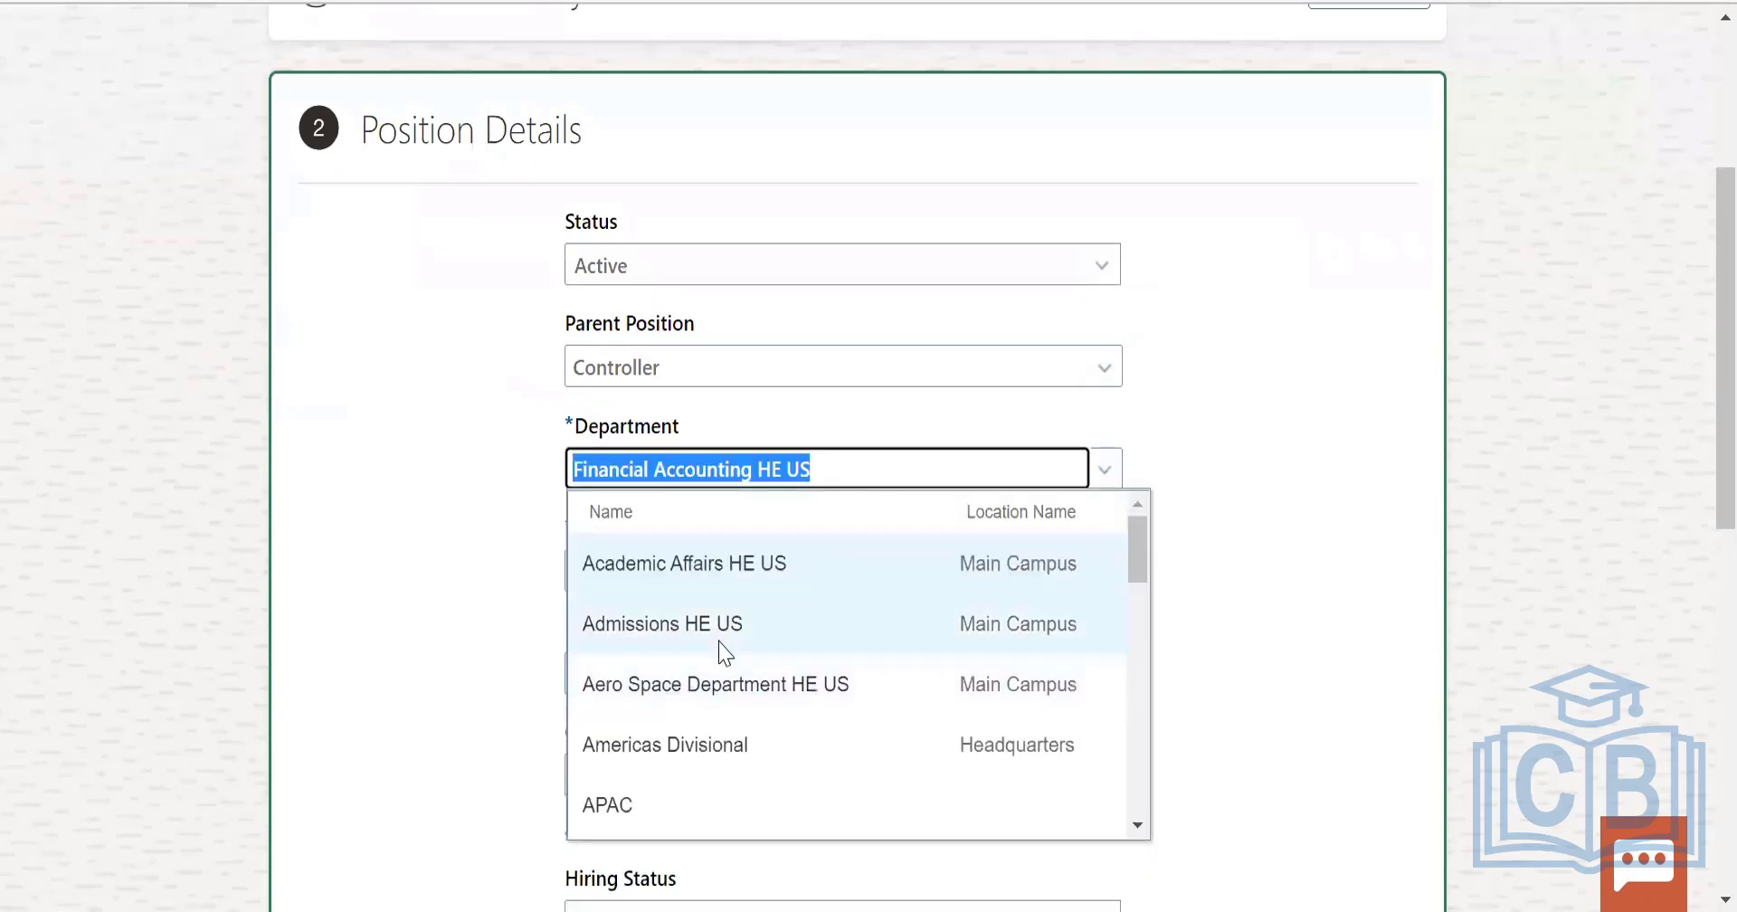
{"action": "left_click", "coordinate": [710, 728]}
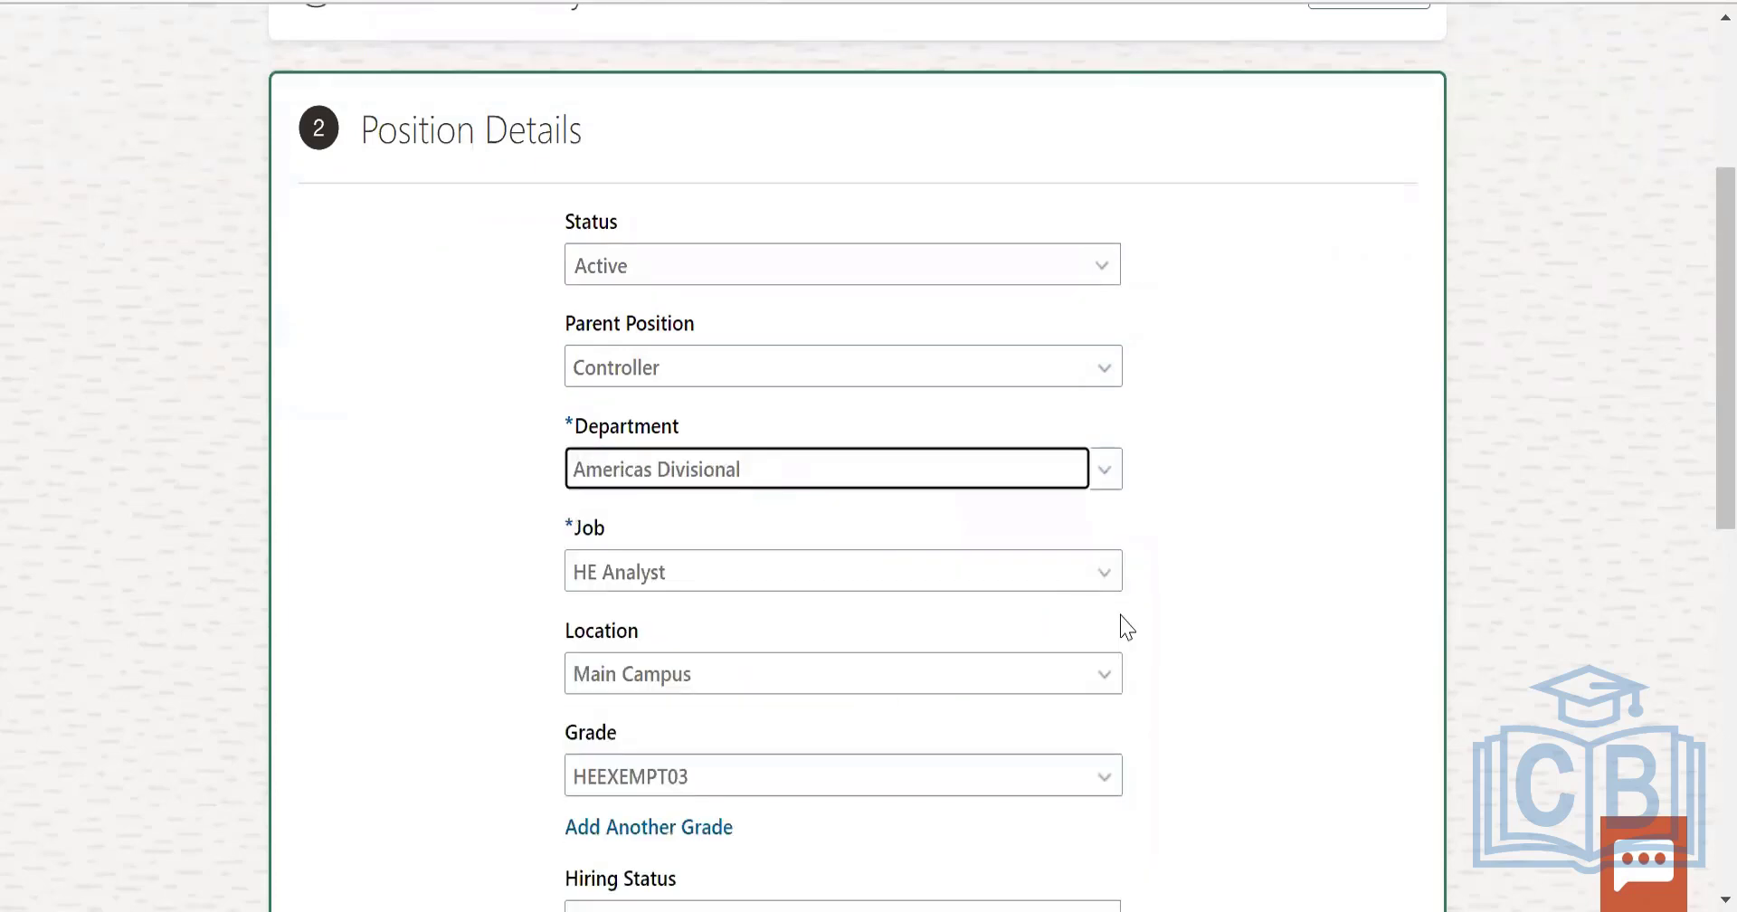
{"action": "left_click", "coordinate": [1102, 571]}
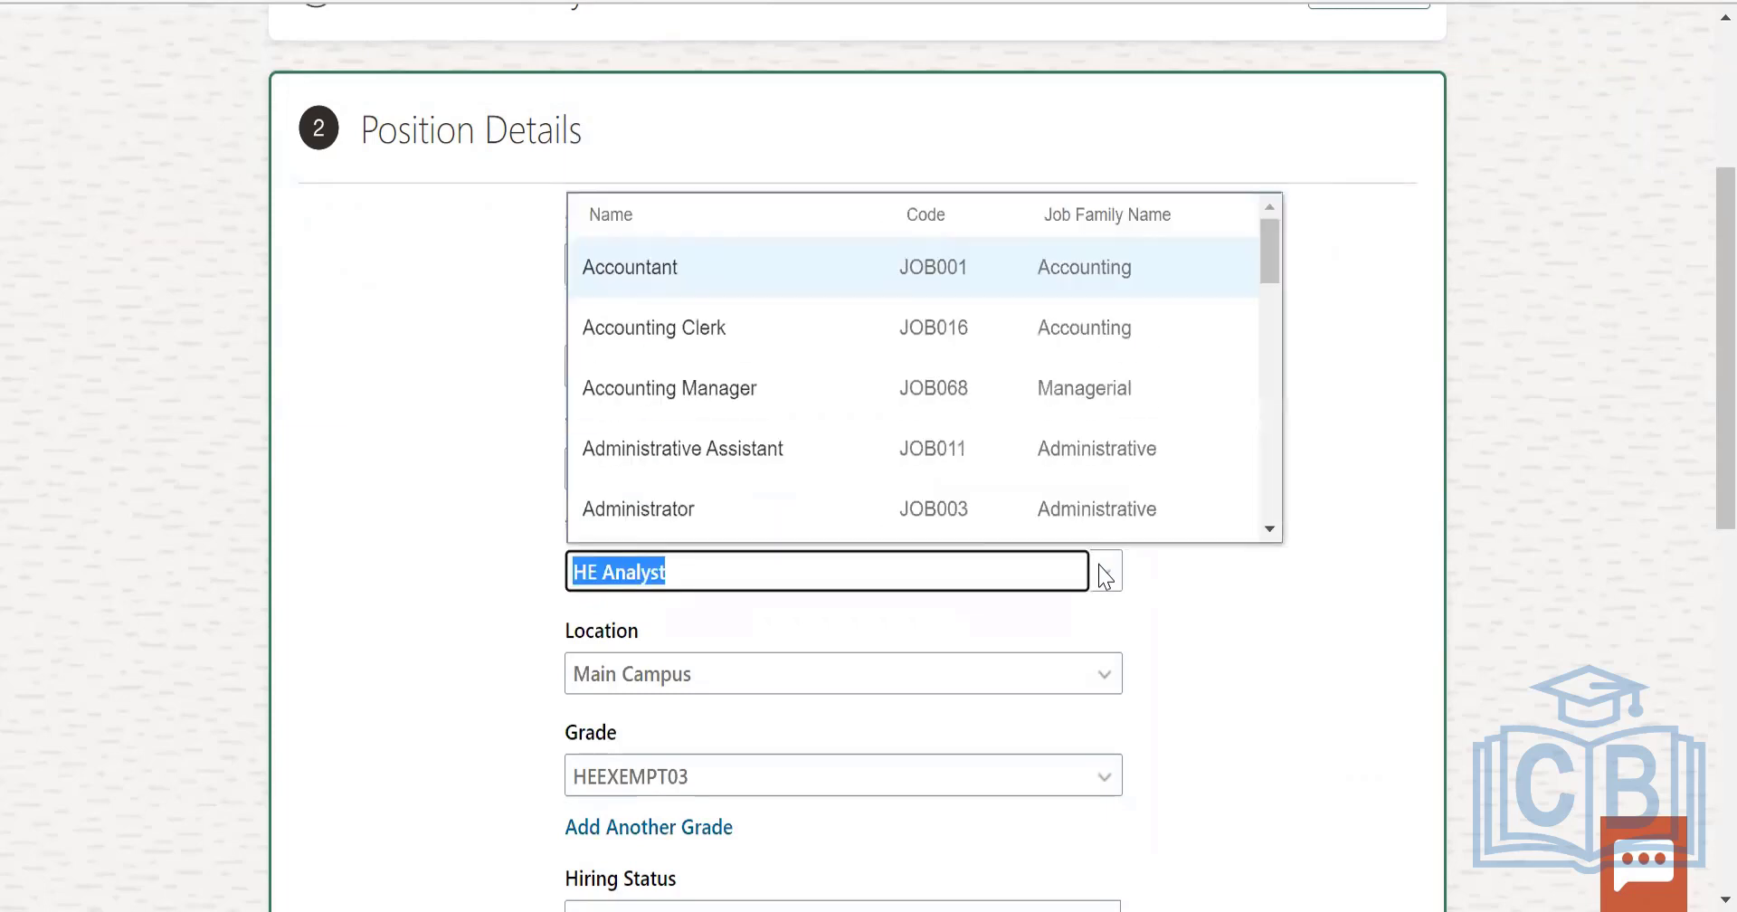
{"action": "left_click", "coordinate": [757, 341]}
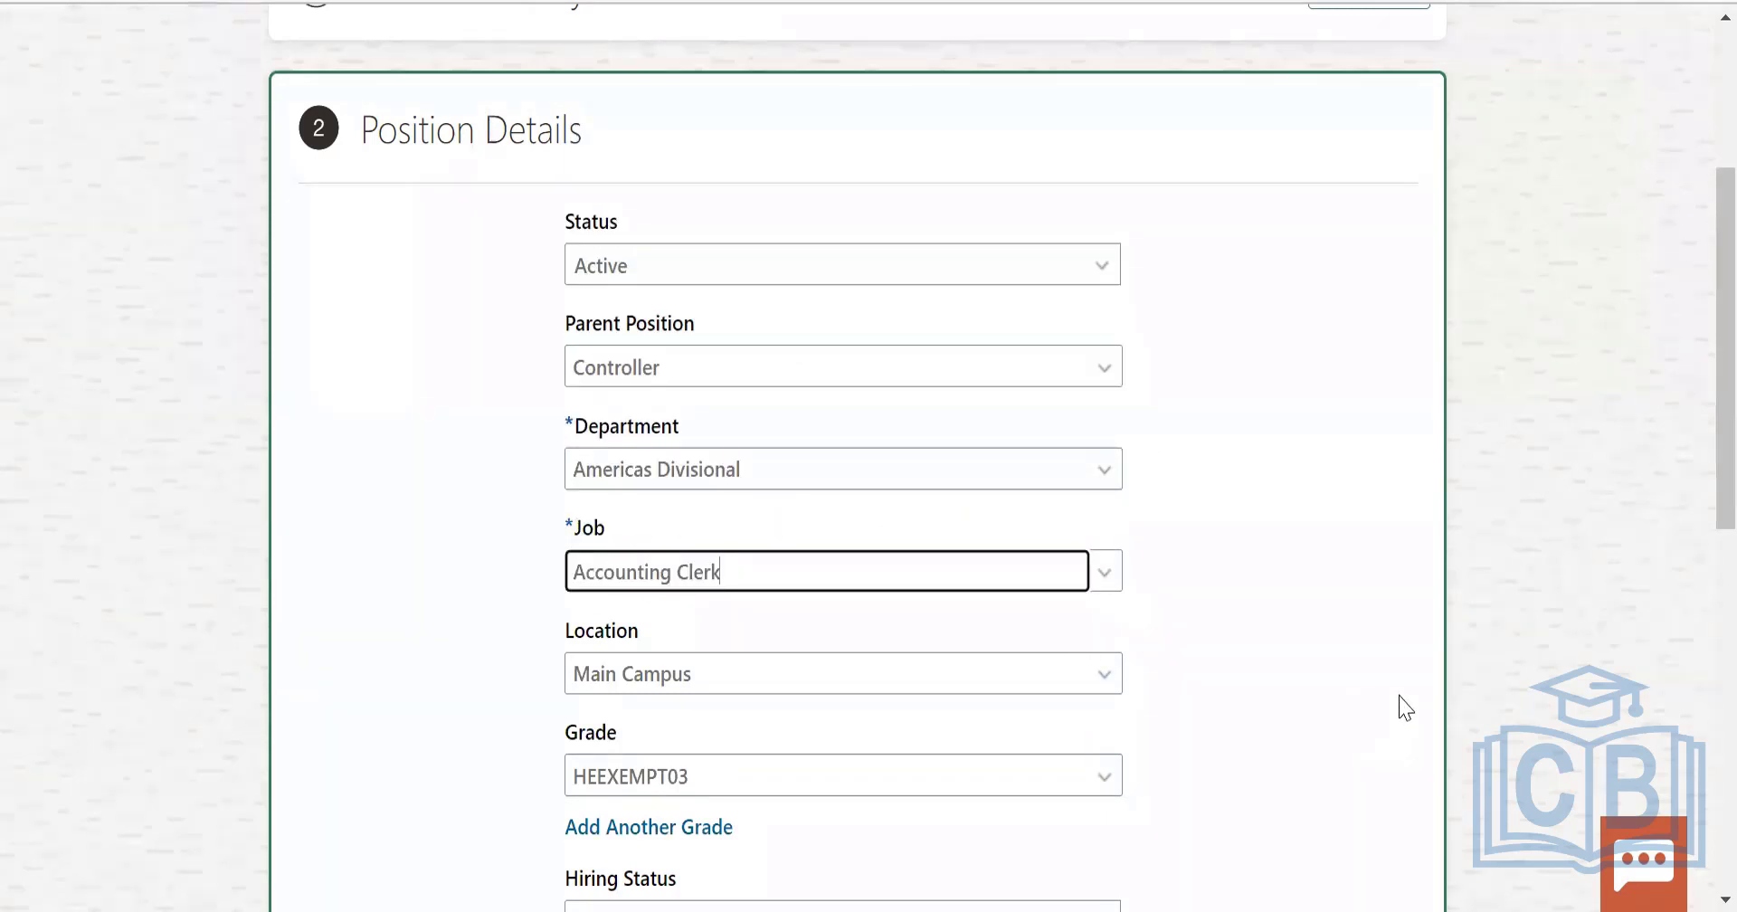
{"action": "scroll", "coordinate": [1404, 706], "scroll_direction": "down", "scroll_amount": 2}
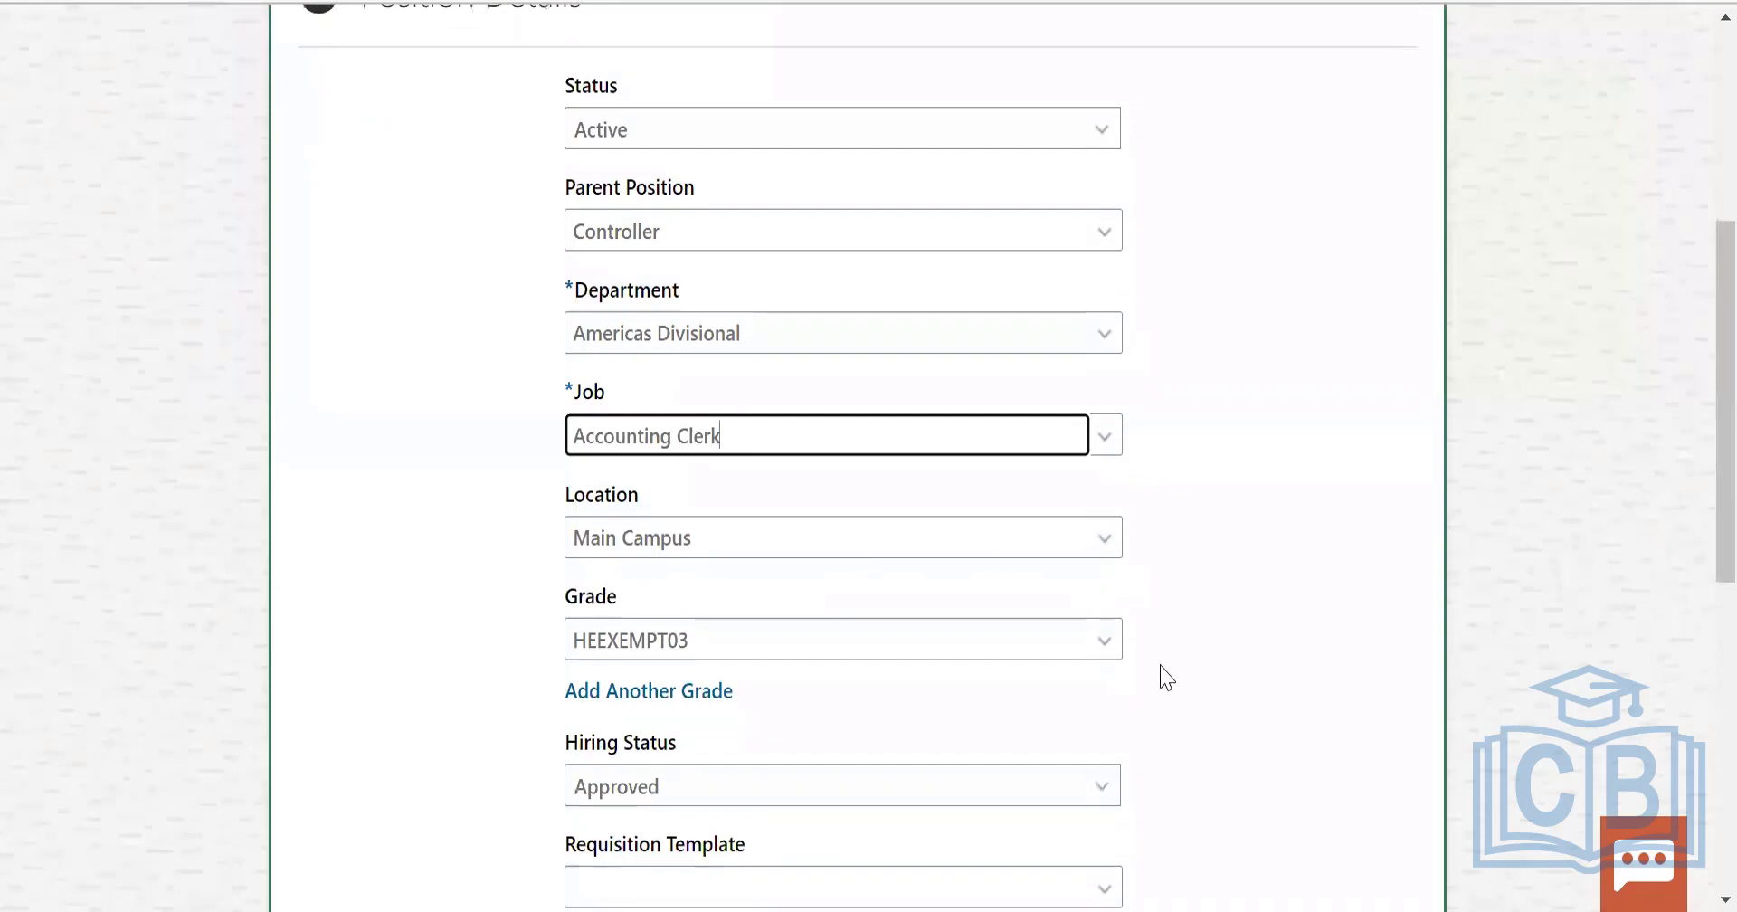
{"action": "scroll", "coordinate": [1159, 675], "scroll_direction": "down", "scroll_amount": 7}
{"action": "scroll", "coordinate": [1167, 677], "scroll_direction": "down", "scroll_amount": 1}
{"action": "left_click", "coordinate": [856, 514]}
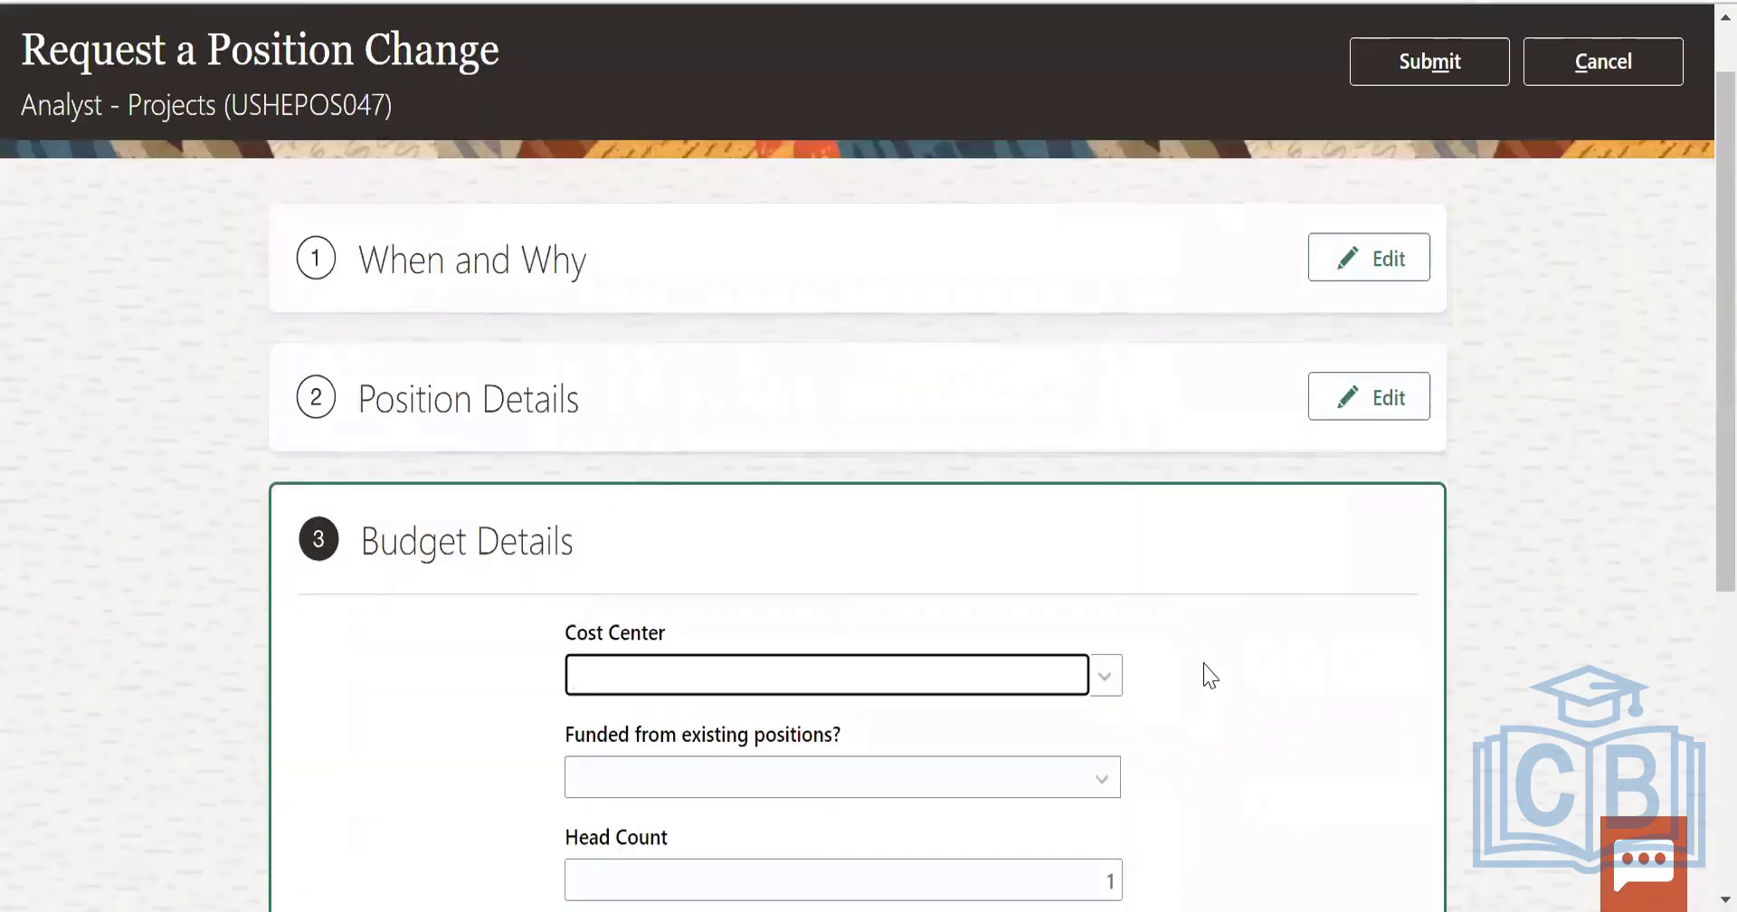
Set Funded from existing positions to No and continue to Legislative Info.
{"action": "scroll", "coordinate": [1205, 675], "scroll_direction": "down", "scroll_amount": 1}
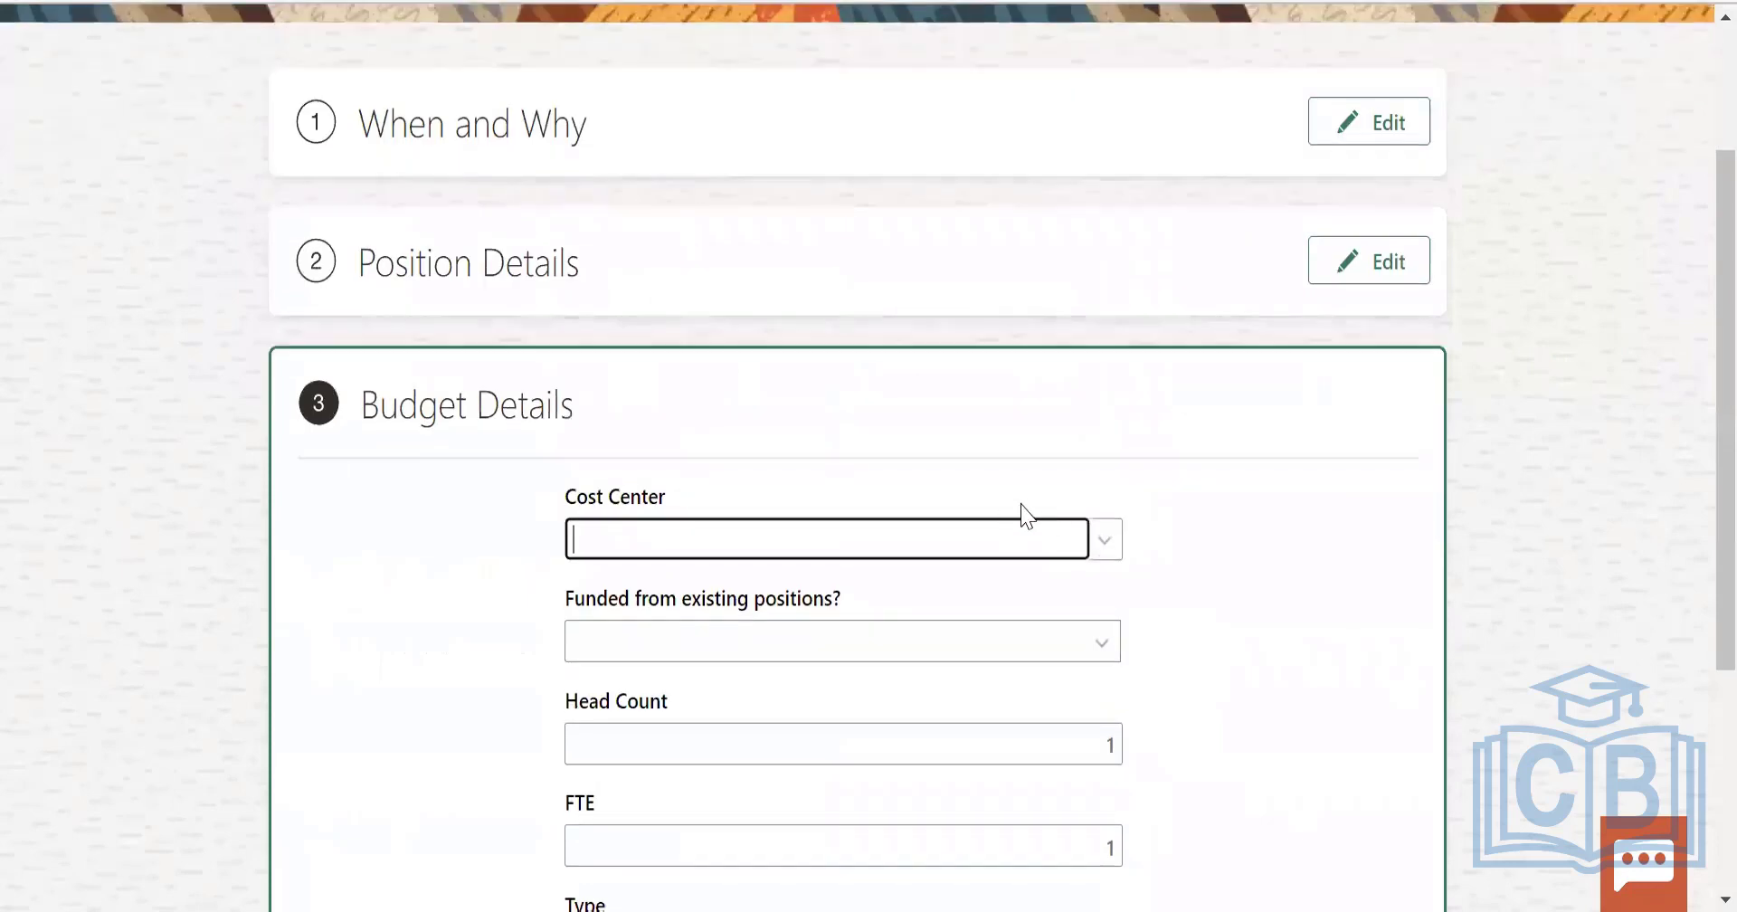
{"action": "left_click", "coordinate": [1104, 540]}
{"action": "left_click", "coordinate": [1418, 543]}
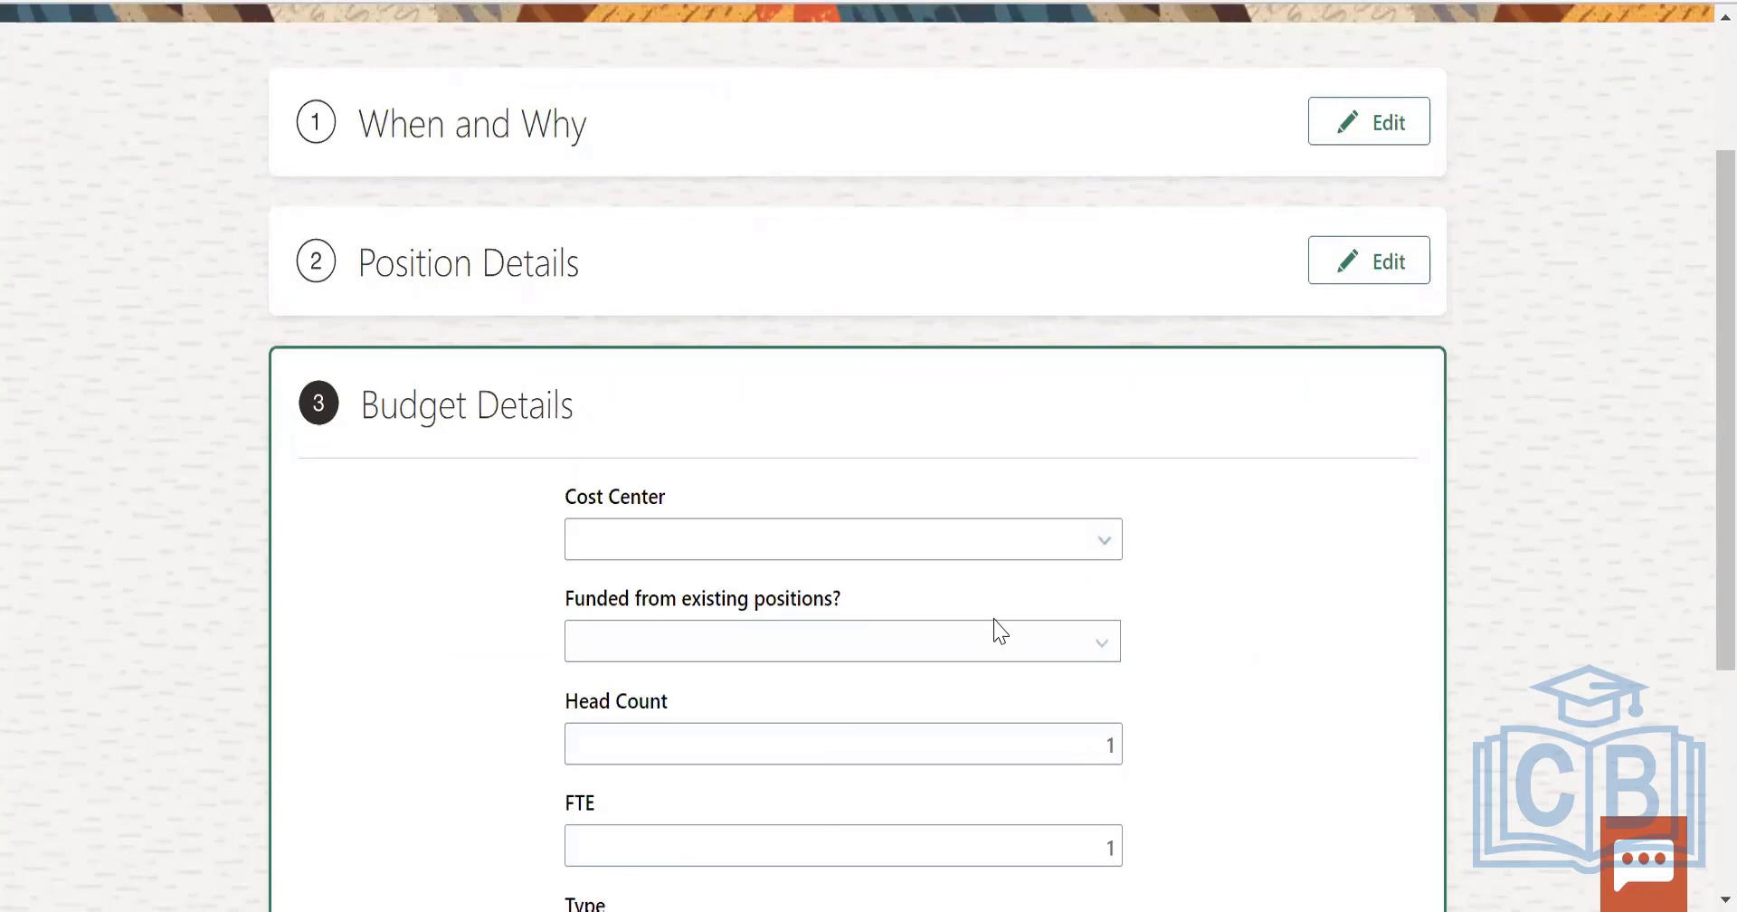
{"action": "left_click", "coordinate": [1085, 643]}
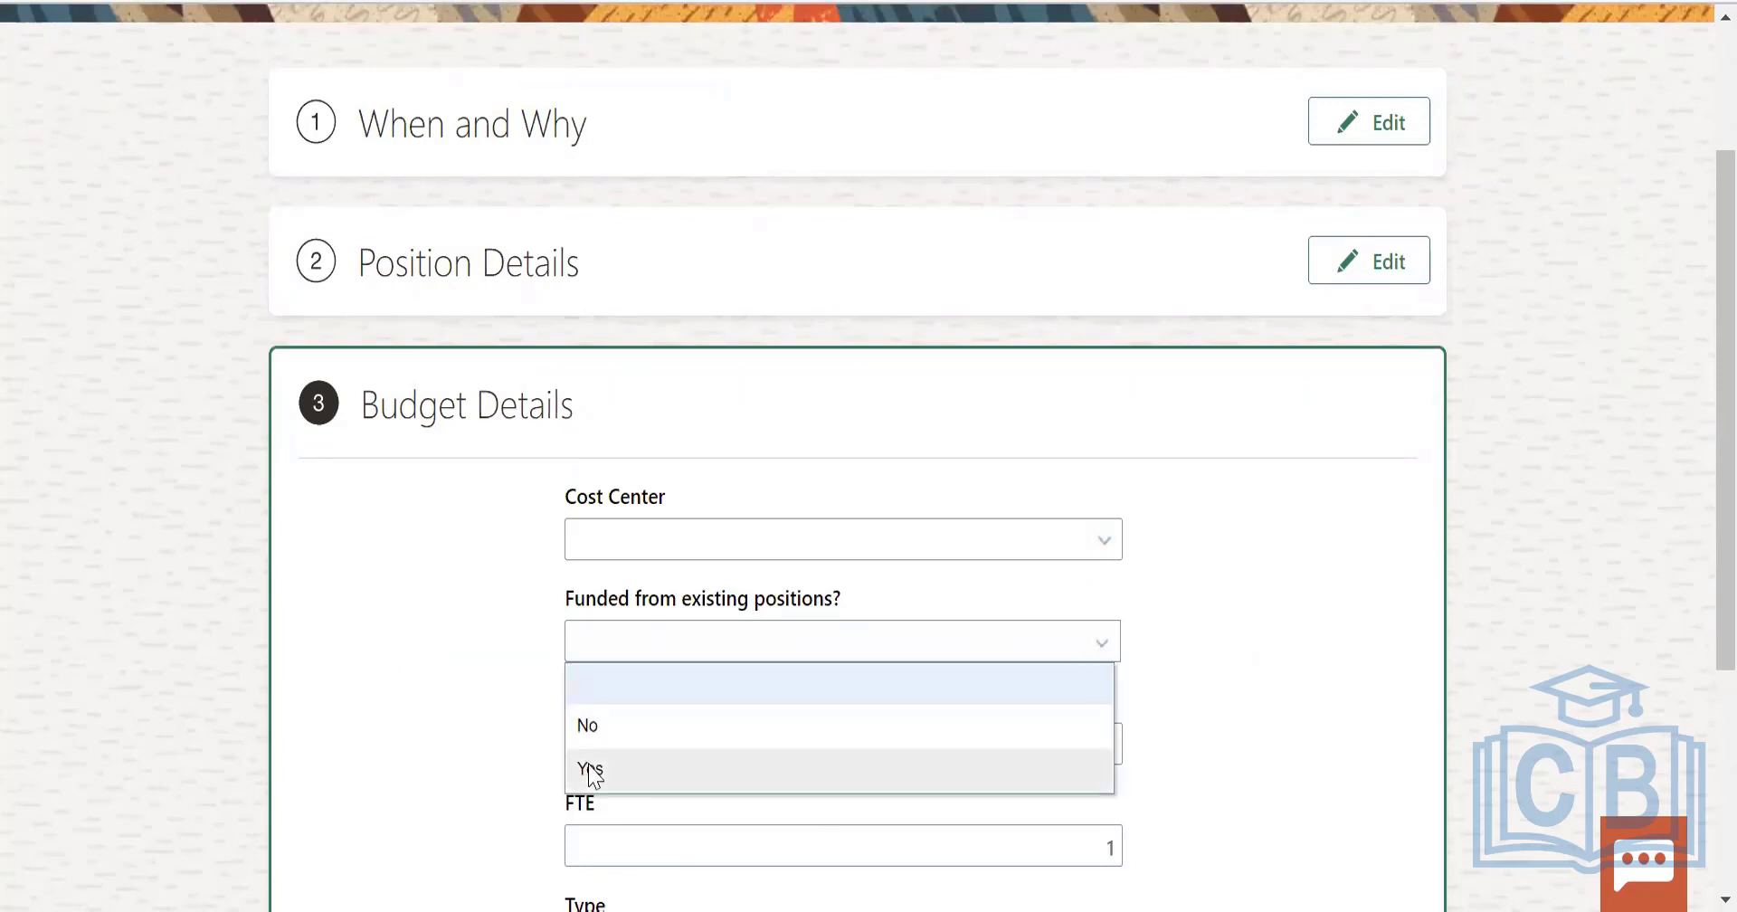
{"action": "left_click", "coordinate": [597, 725]}
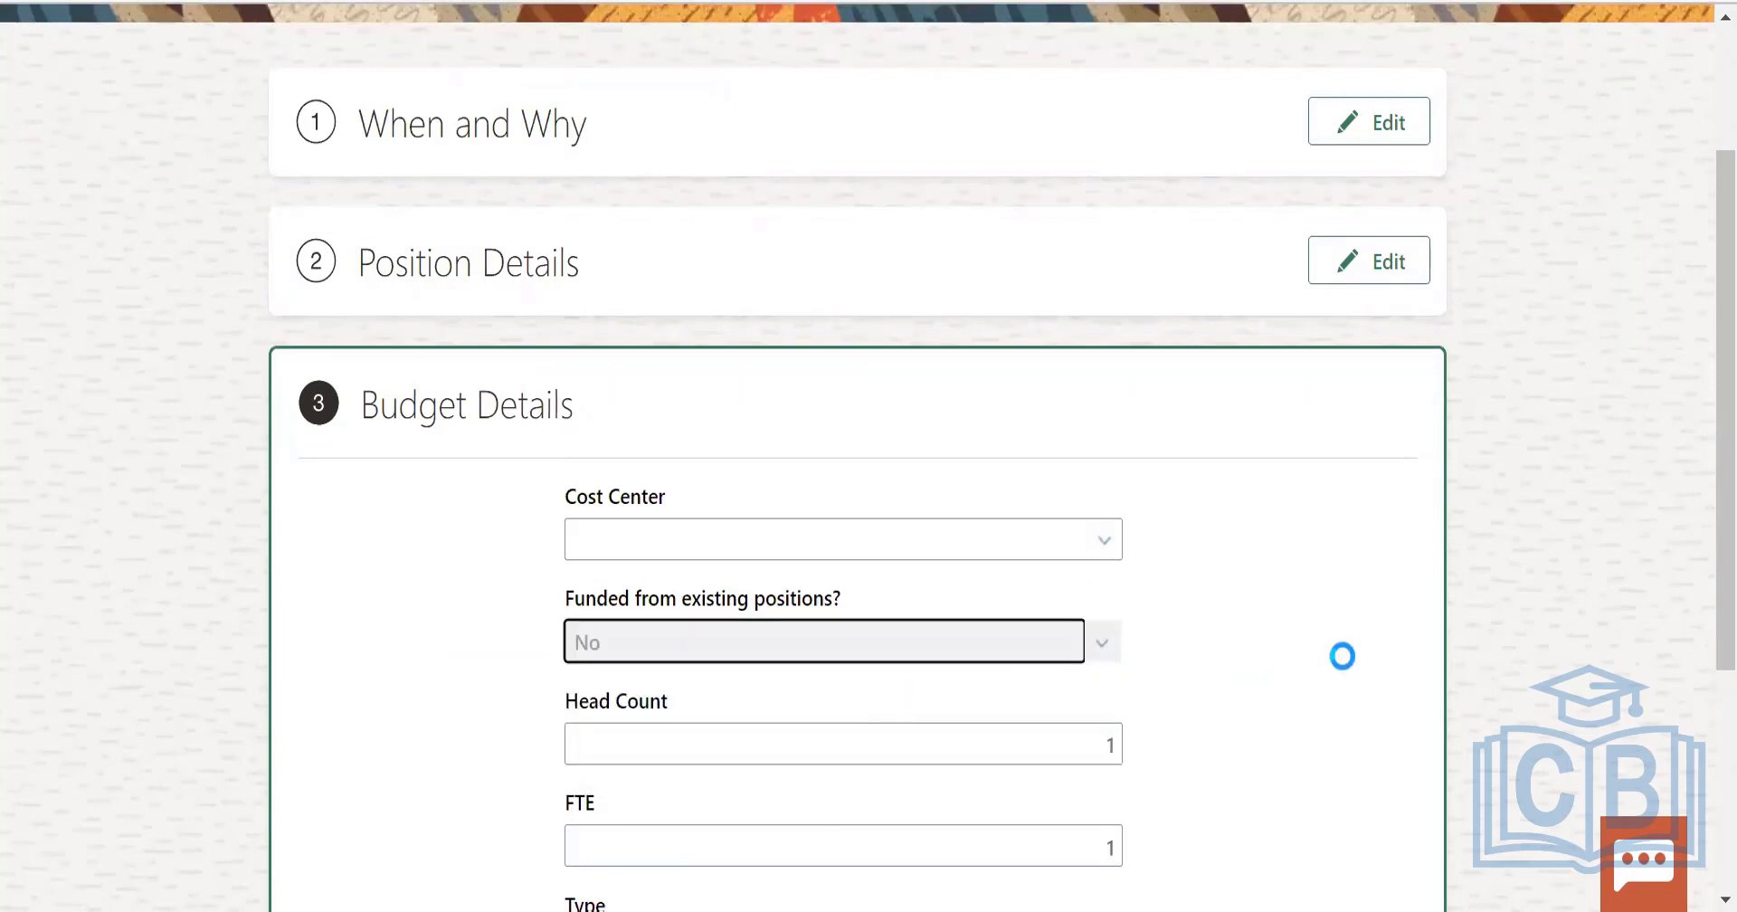
{"action": "scroll", "coordinate": [1341, 667], "scroll_direction": "down", "scroll_amount": 4}
{"action": "left_click", "coordinate": [882, 644]}
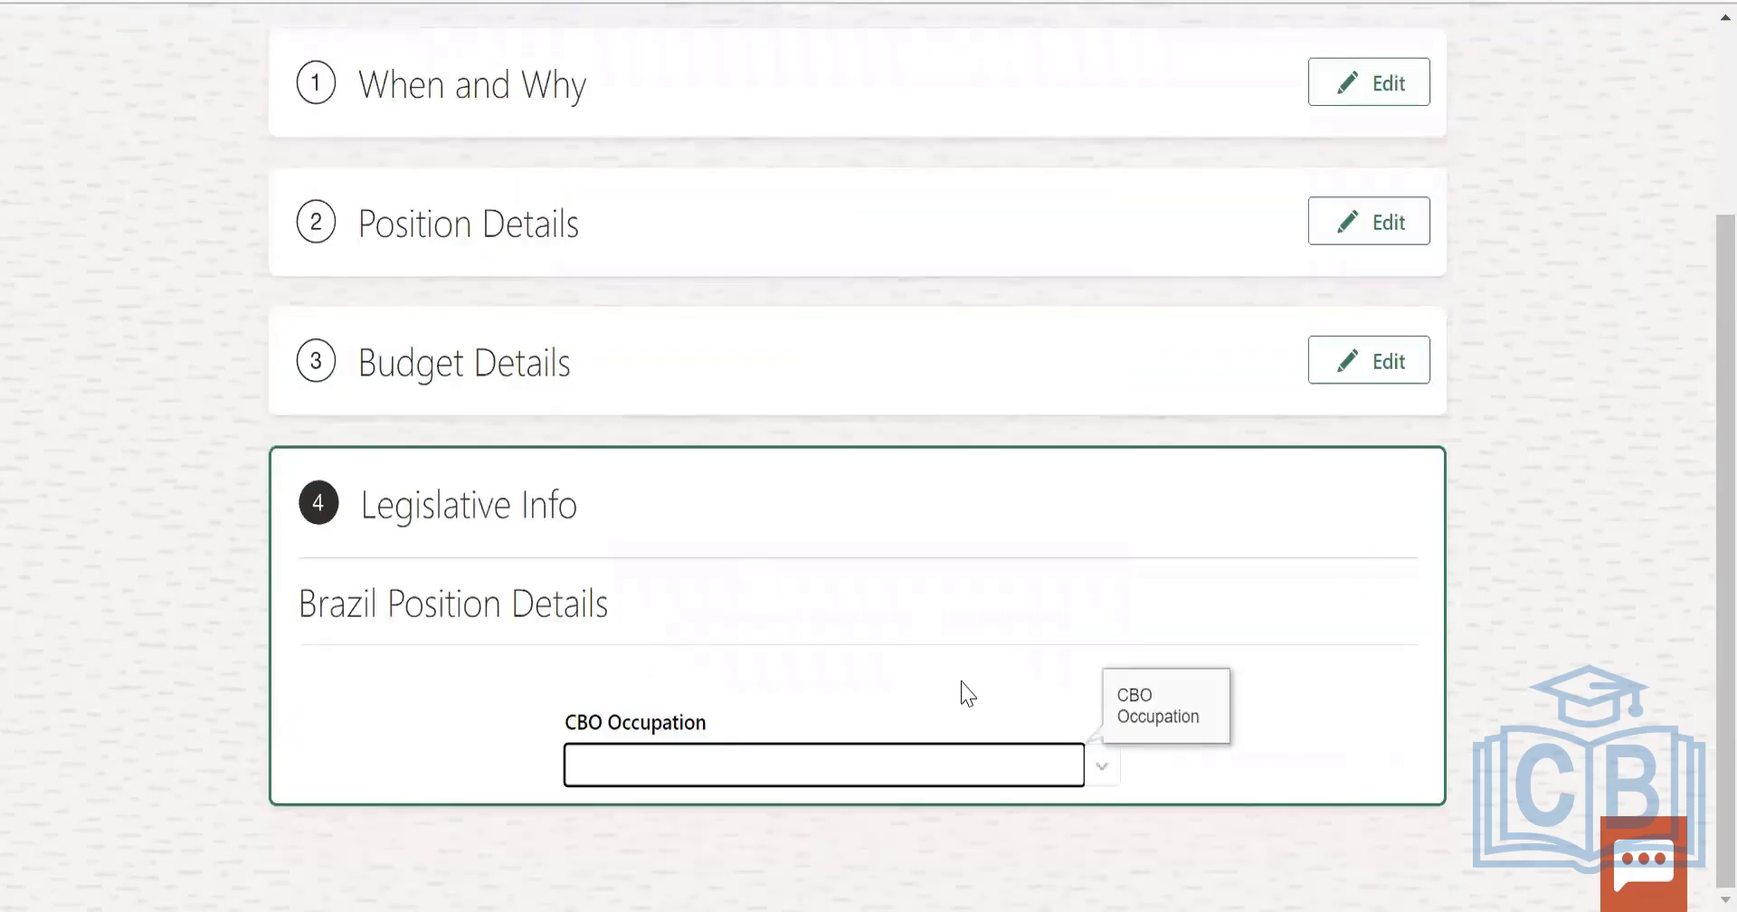
Reopen the Position Details and Budget Details sections to review the entries of the change request.
{"action": "left_click", "coordinate": [1422, 352]}
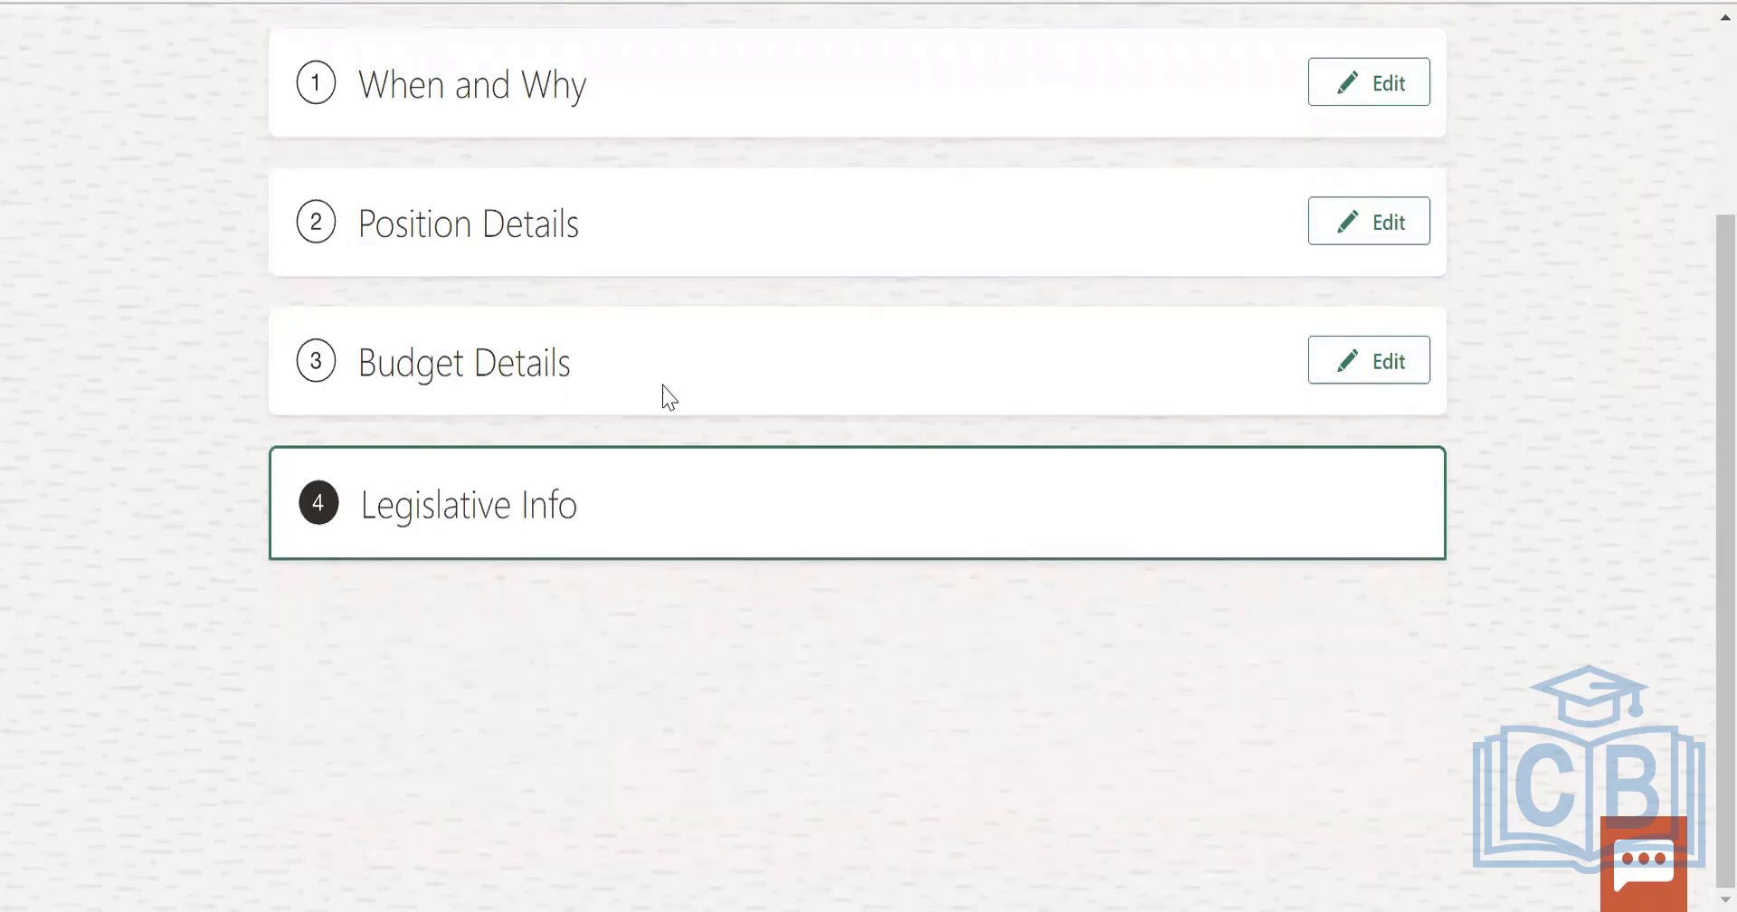
{"action": "scroll", "coordinate": [1058, 643], "scroll_direction": "down", "scroll_amount": 10}
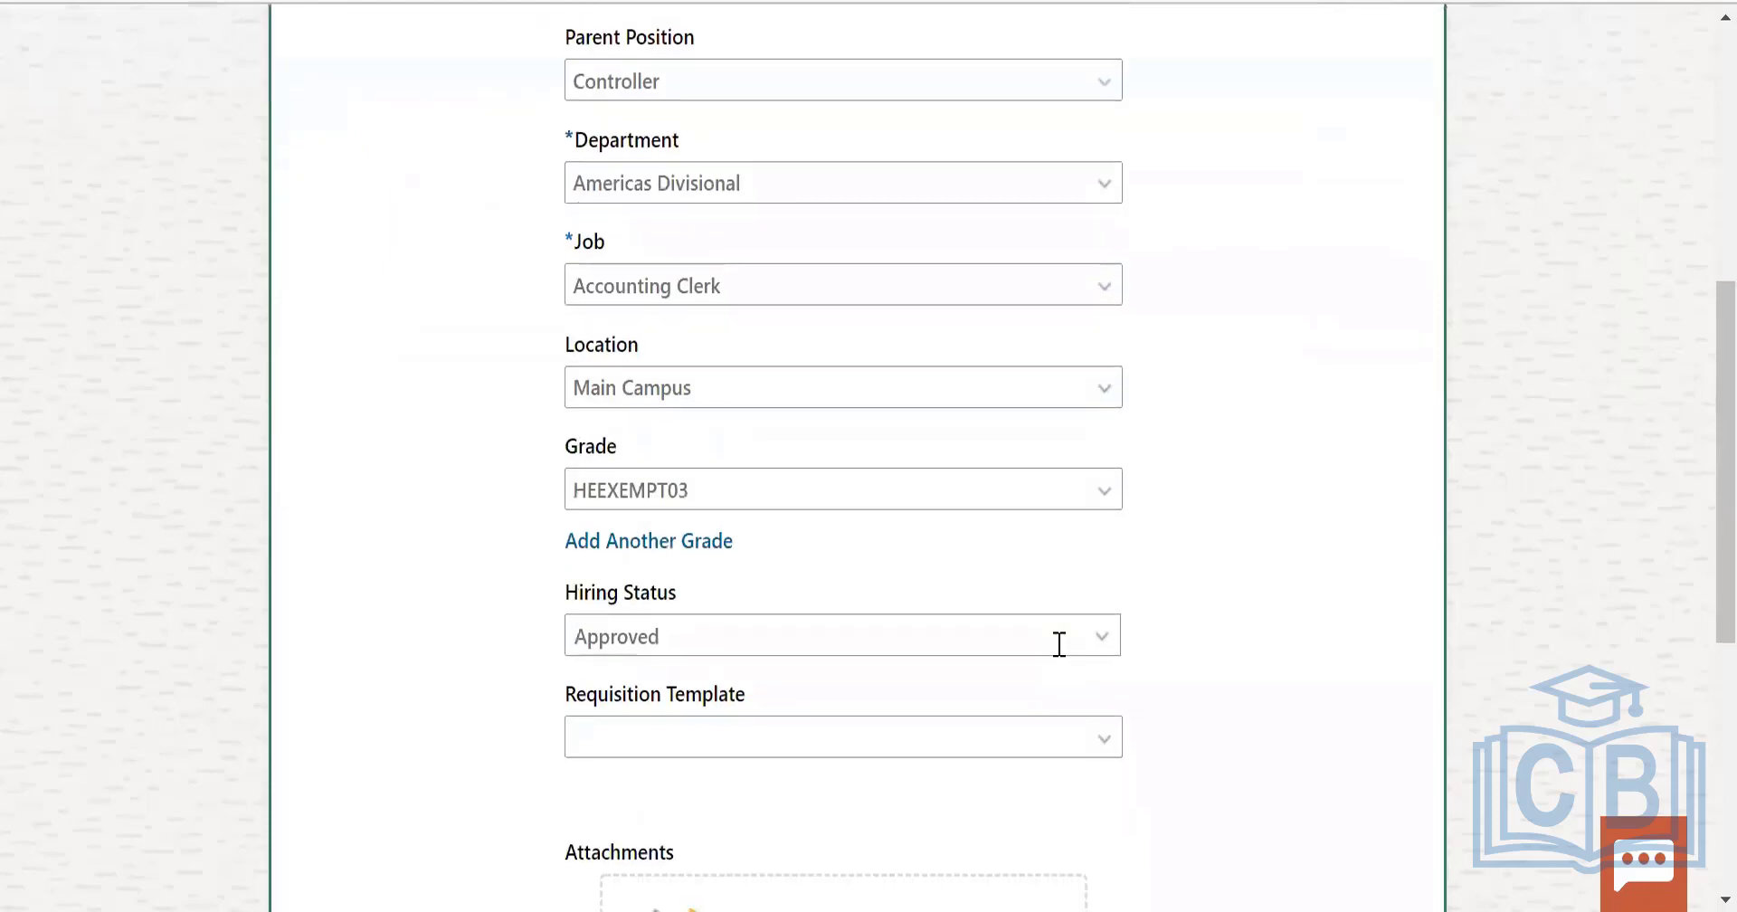
{"action": "scroll", "coordinate": [1022, 647], "scroll_direction": "down", "scroll_amount": 1}
{"action": "left_click", "coordinate": [999, 659]}
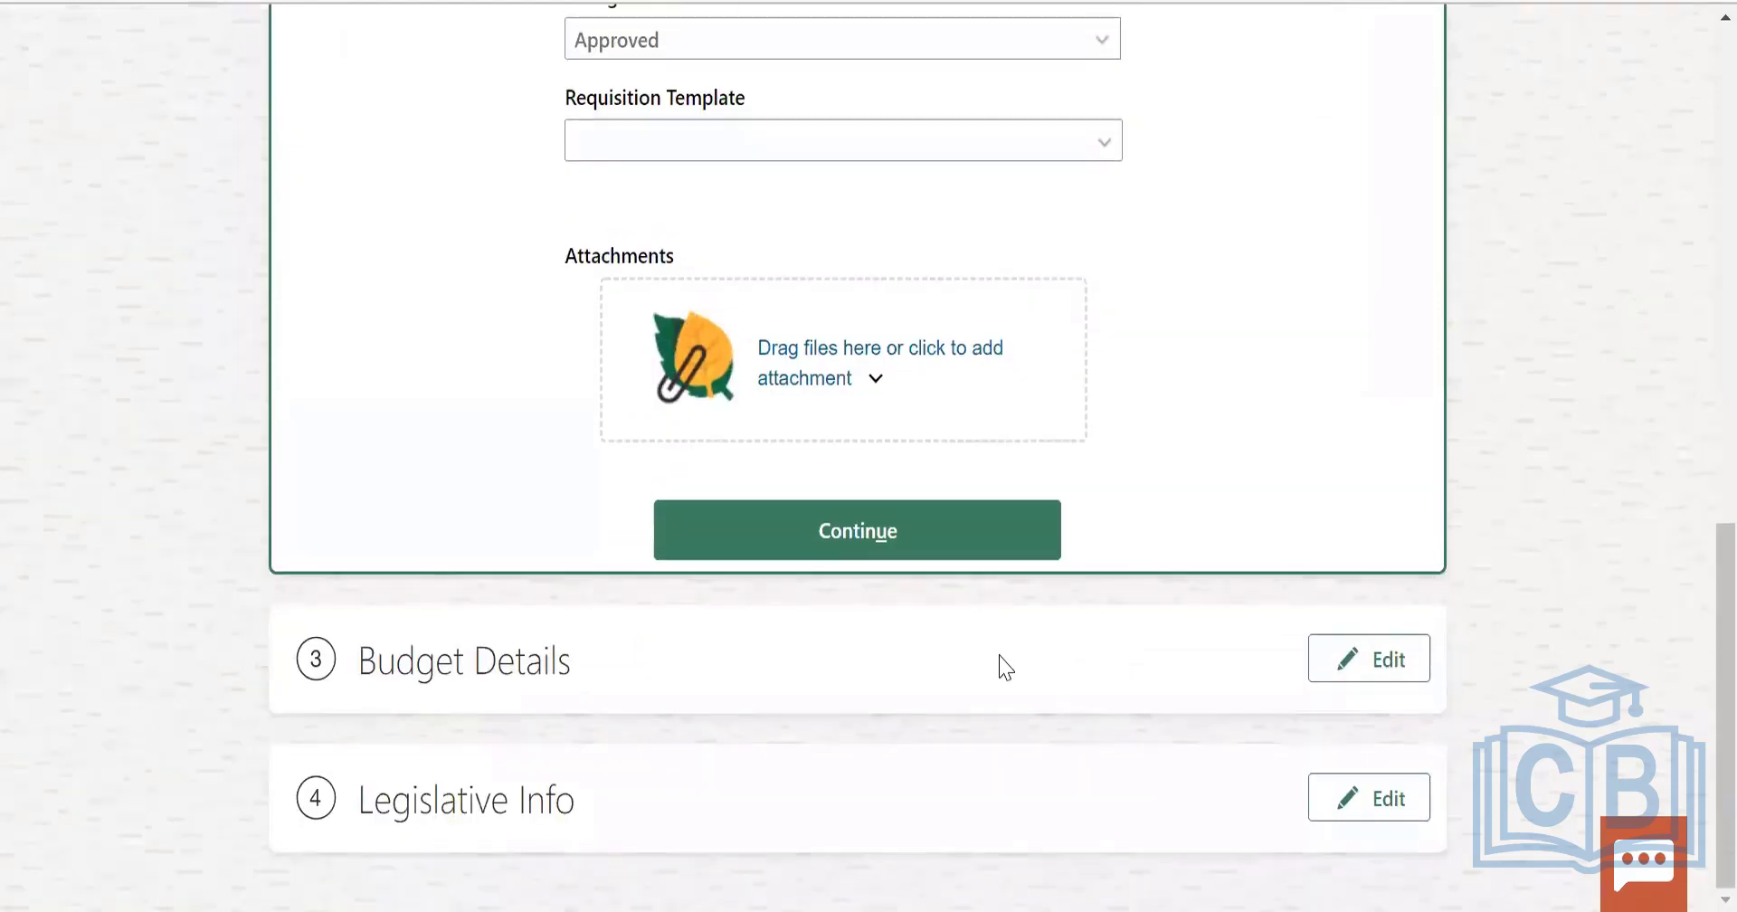
{"action": "scroll", "coordinate": [1002, 656], "scroll_direction": "down", "scroll_amount": 5}
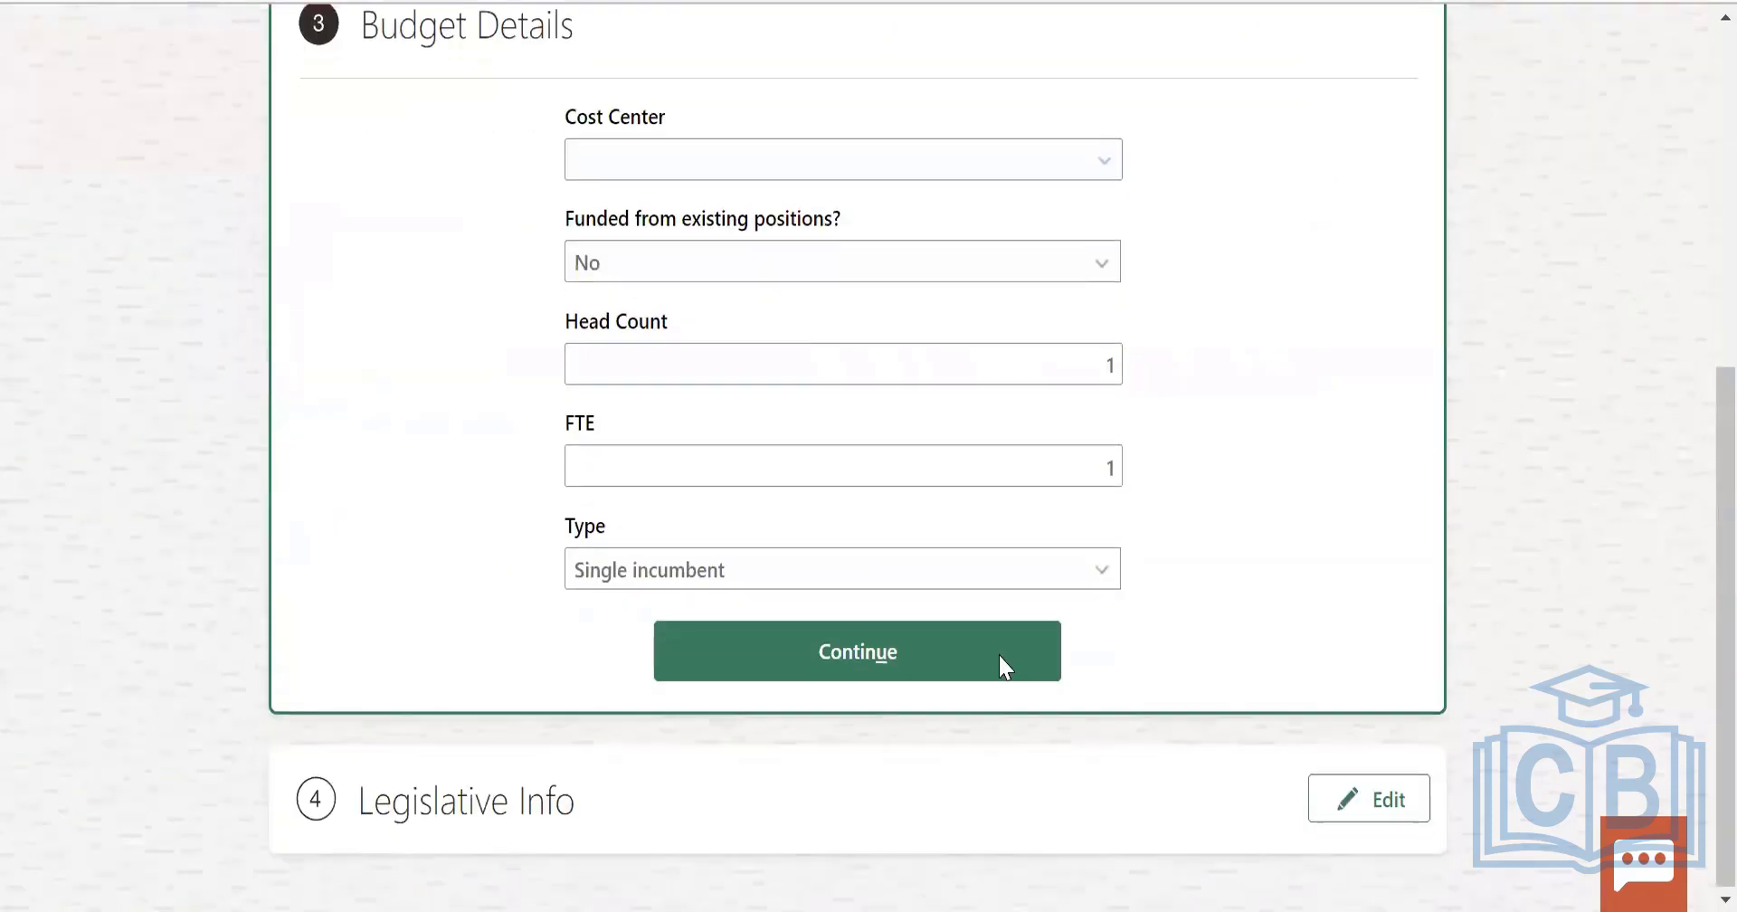
Review the position Type options in Budget Details without changing the selection, and submit the position change request.
{"action": "left_click", "coordinate": [693, 574]}
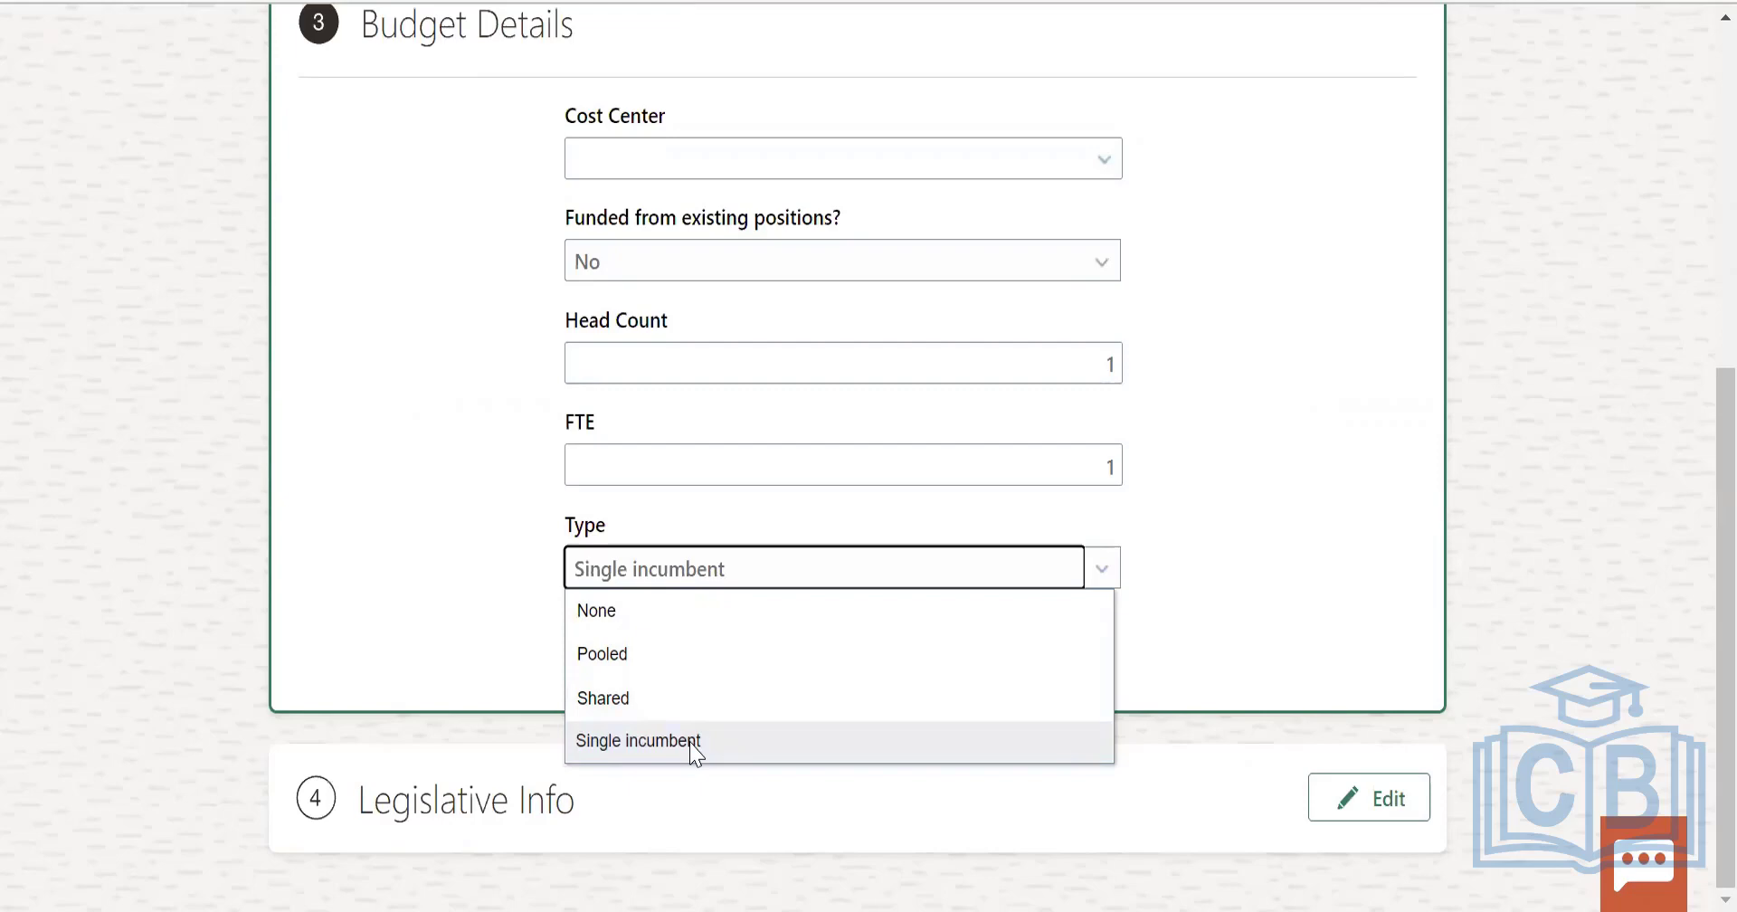
{"action": "left_click", "coordinate": [1302, 574]}
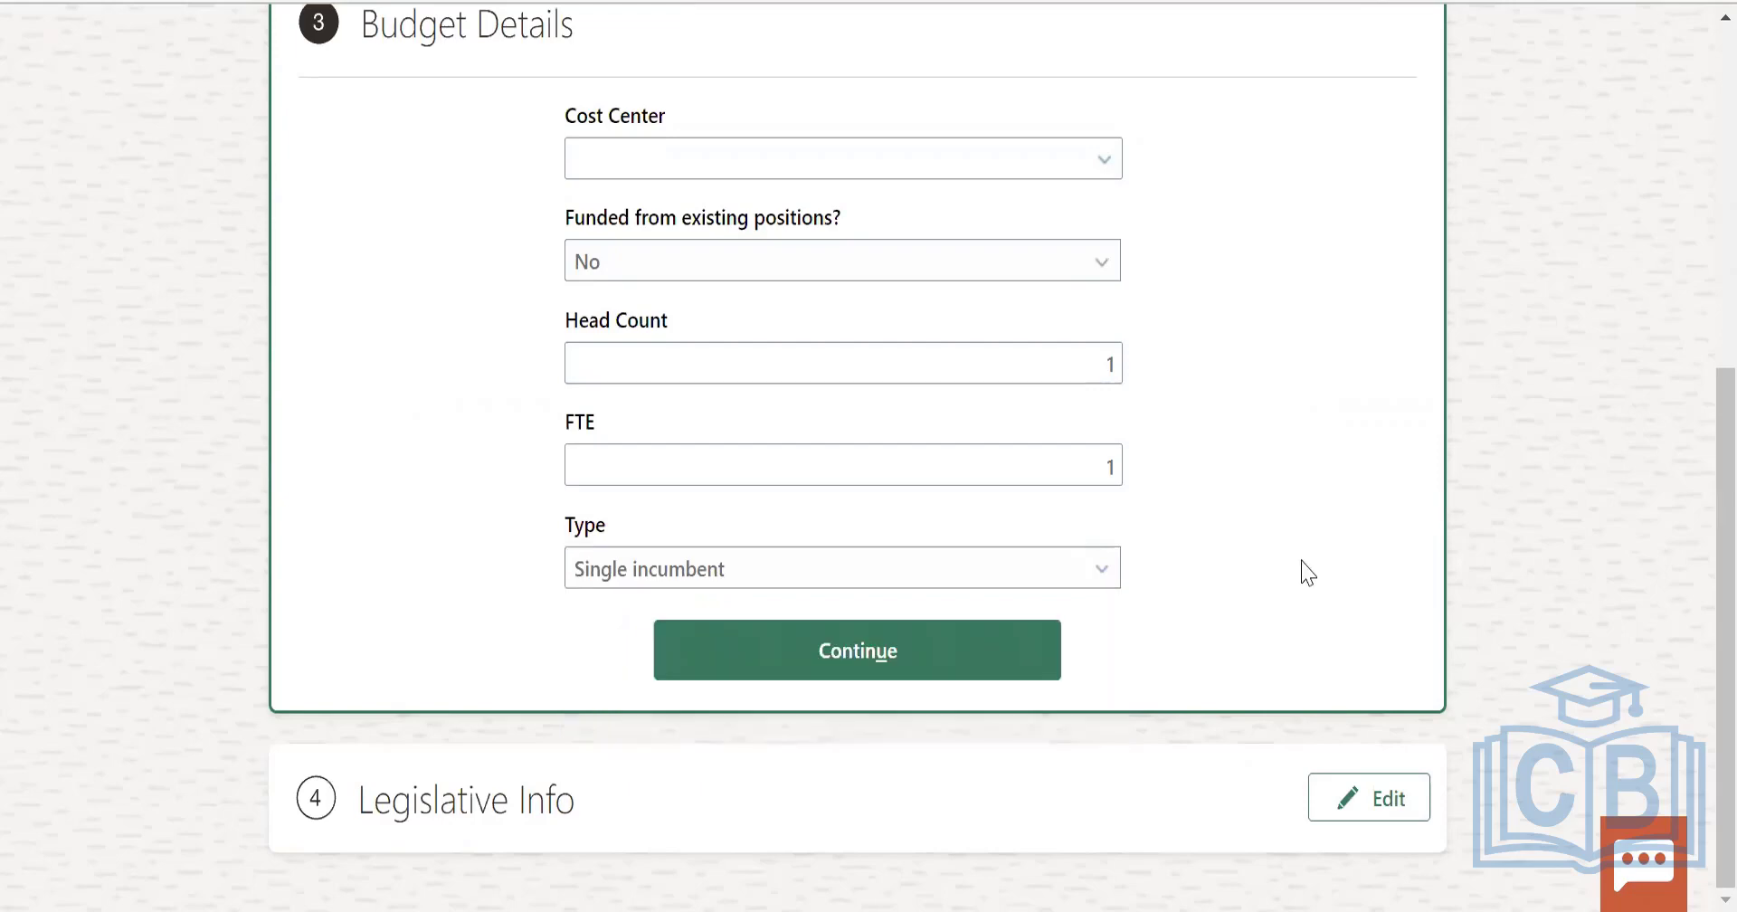
{"action": "scroll", "coordinate": [1308, 573], "scroll_direction": "up", "scroll_amount": 3}
{"action": "scroll", "coordinate": [1308, 573], "scroll_direction": "up", "scroll_amount": 3}
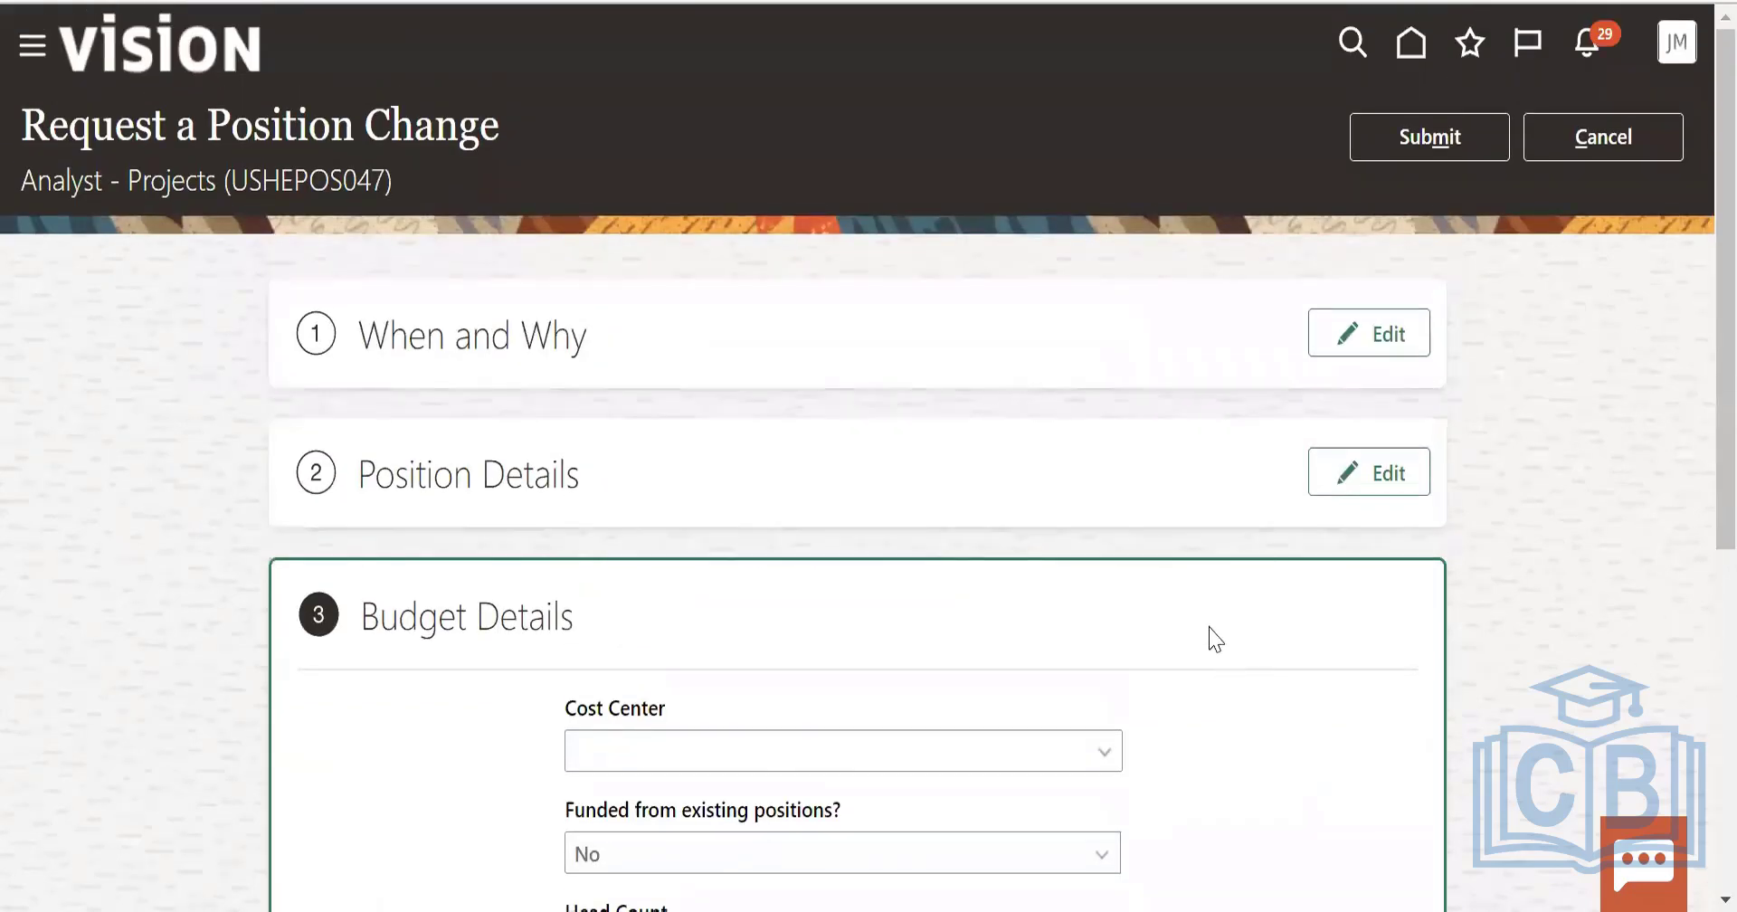
{"action": "scroll", "coordinate": [1214, 639], "scroll_direction": "down", "scroll_amount": 6}
{"action": "left_click", "coordinate": [843, 571]}
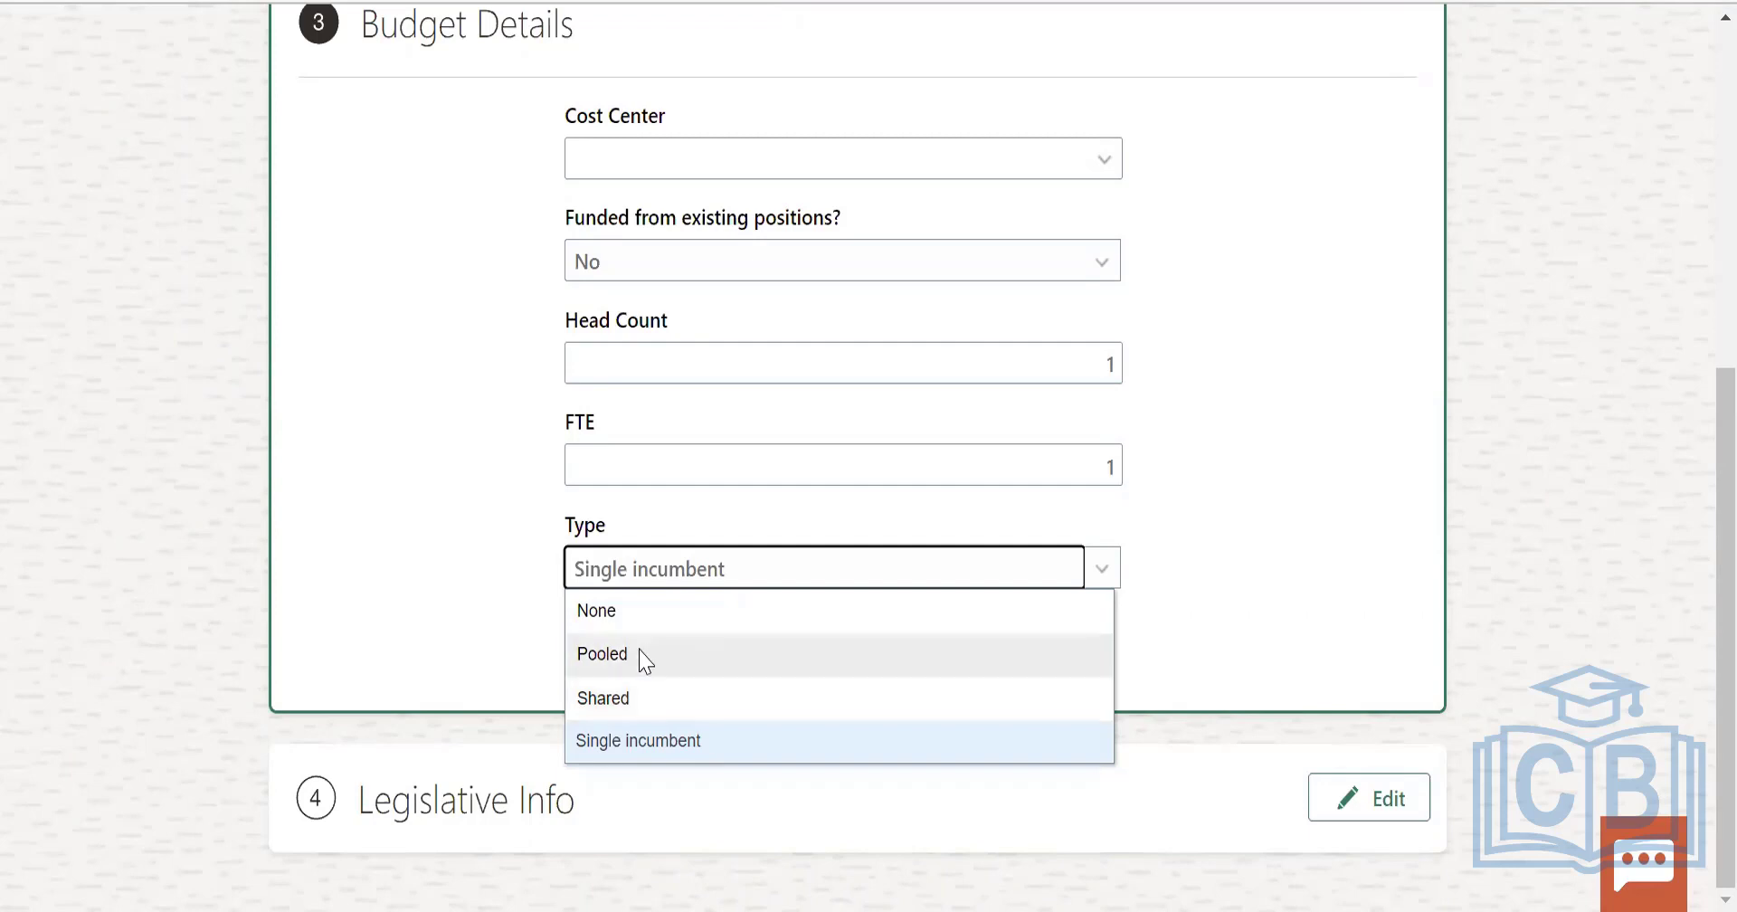
{"action": "left_click", "coordinate": [1365, 501]}
{"action": "scroll", "coordinate": [1365, 501], "scroll_direction": "up", "scroll_amount": 6}
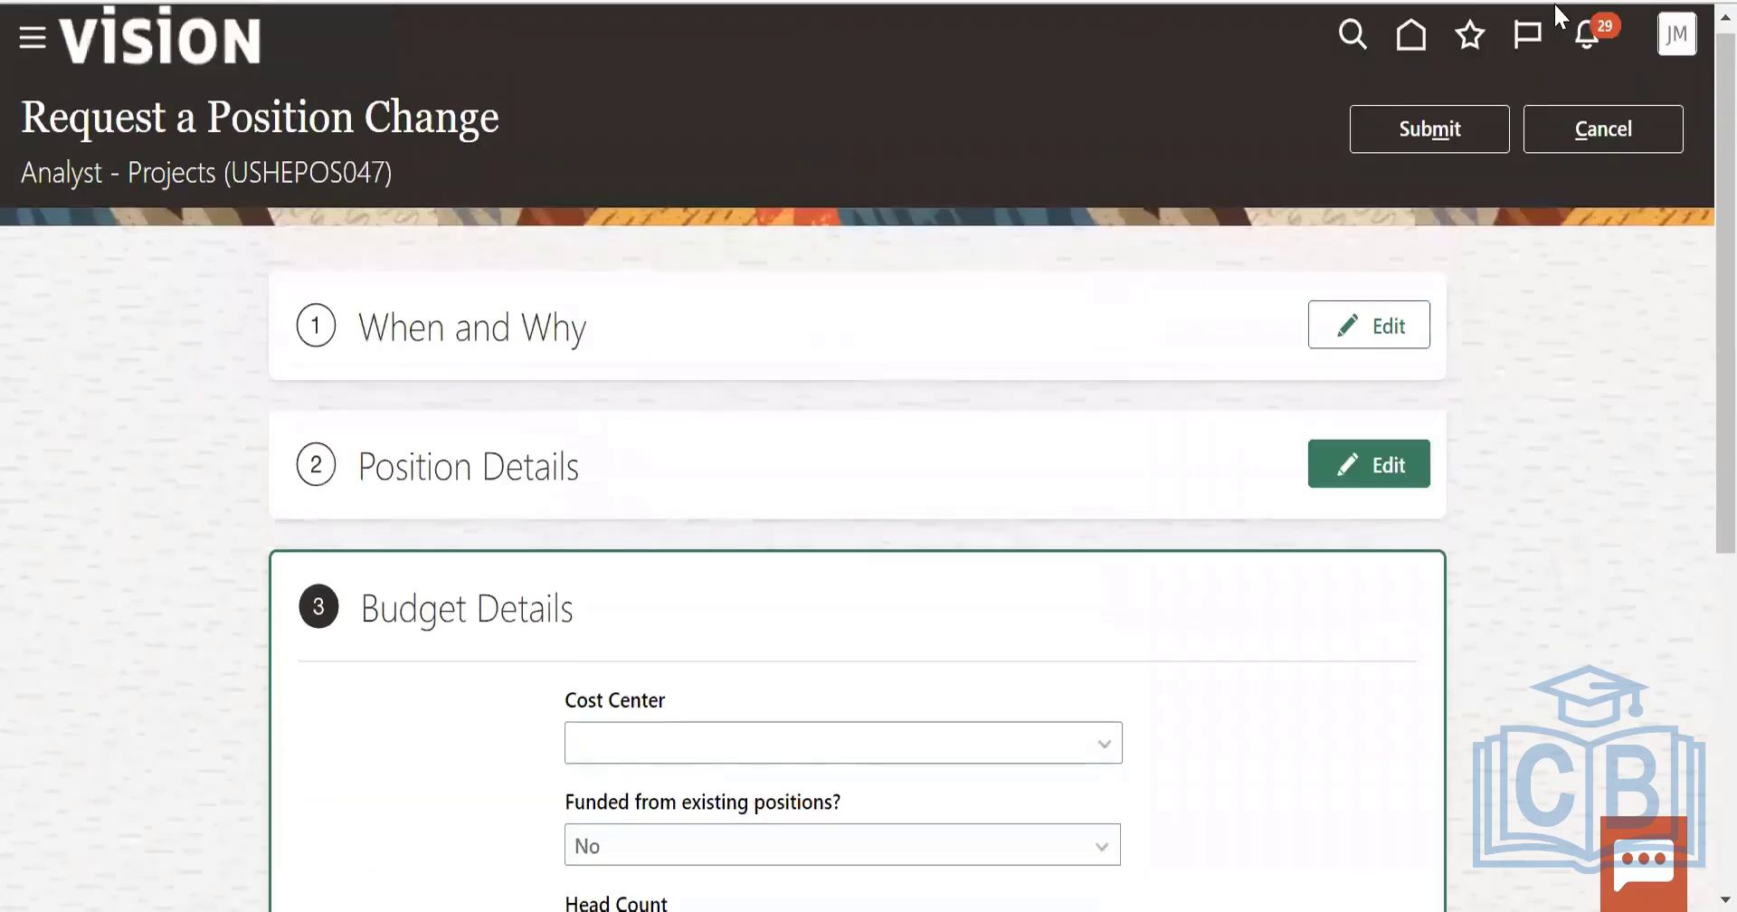
{"action": "left_click", "coordinate": [1416, 129]}
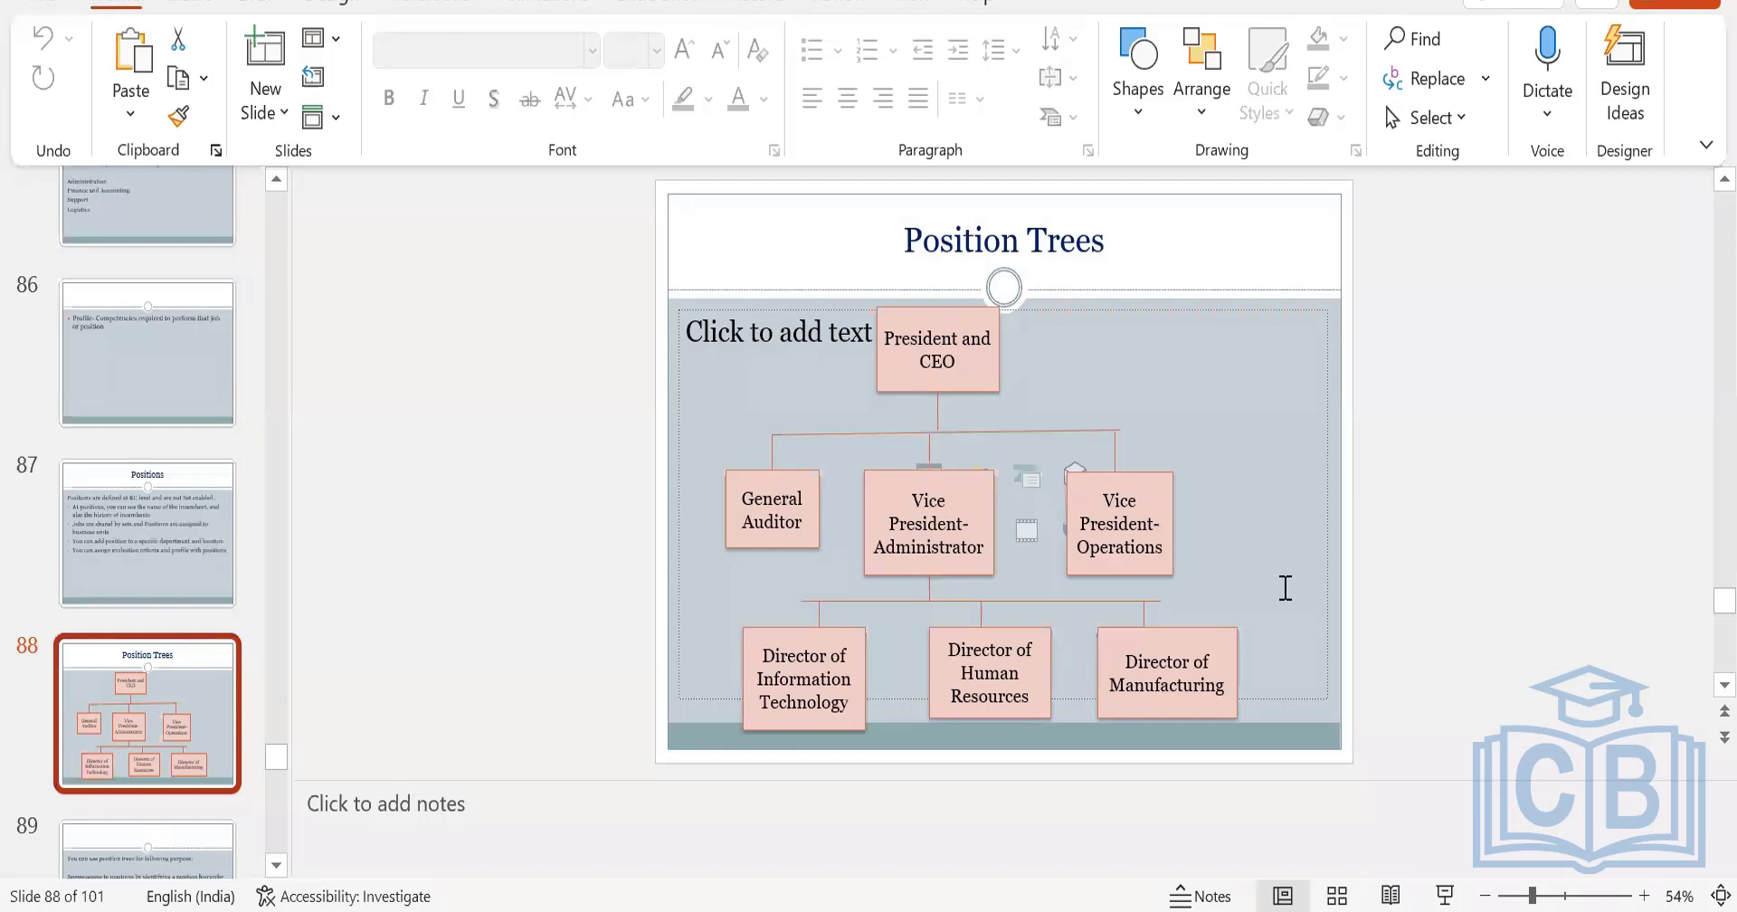
{"action": "left_click", "coordinate": [1340, 535]}
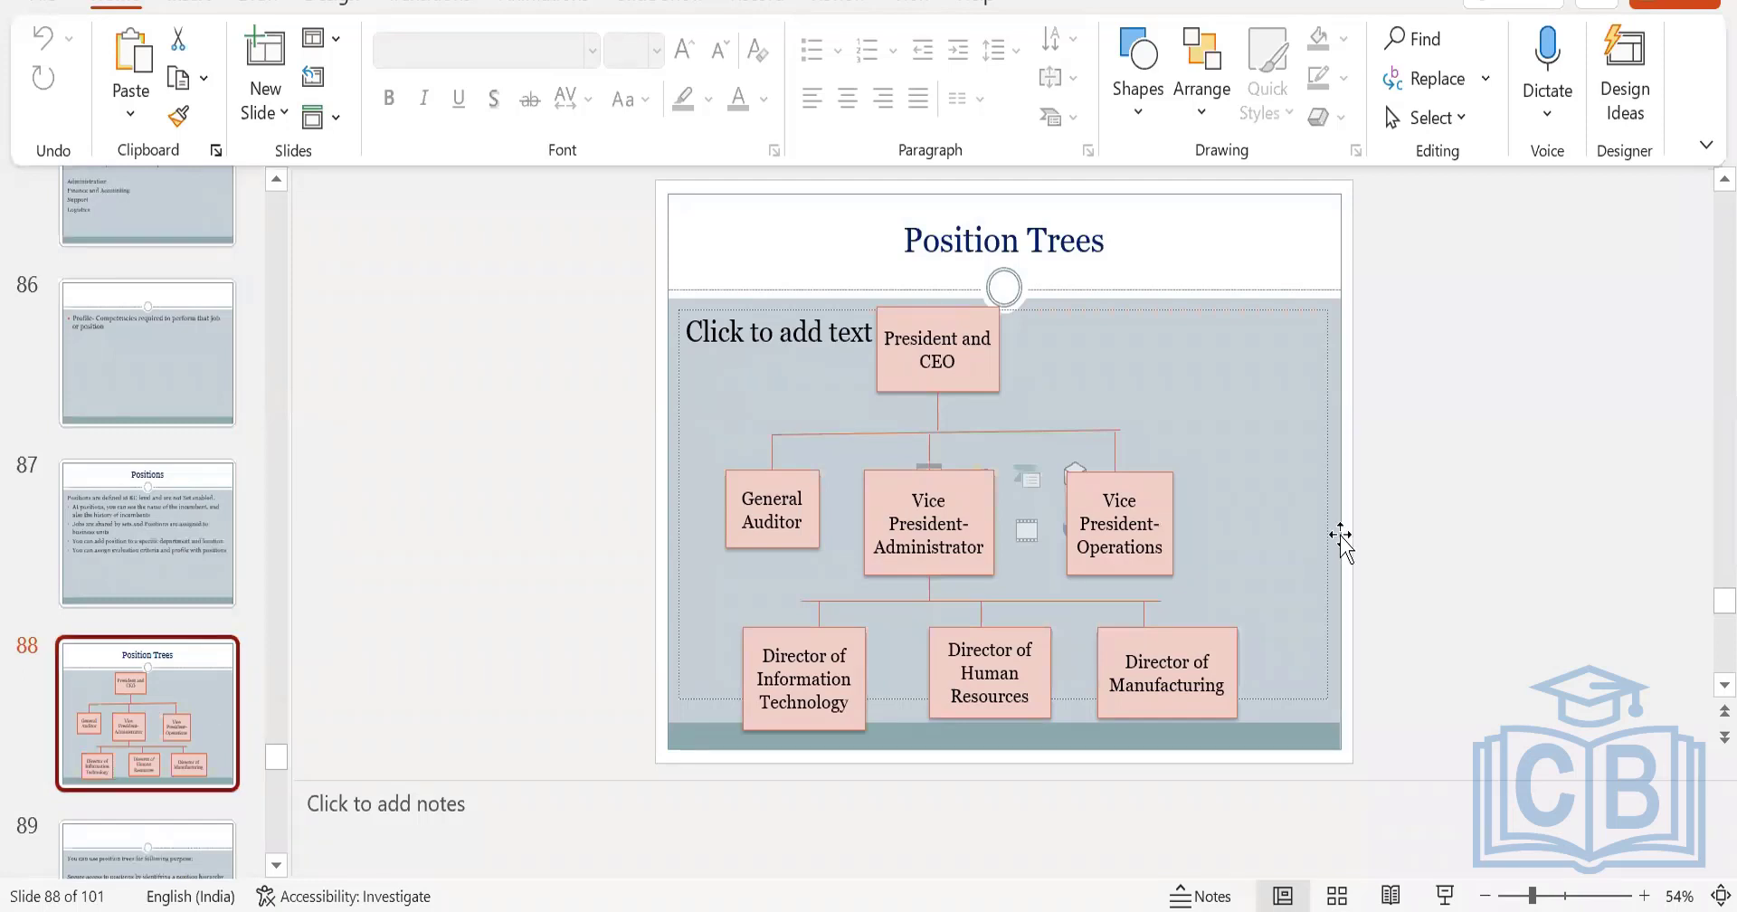
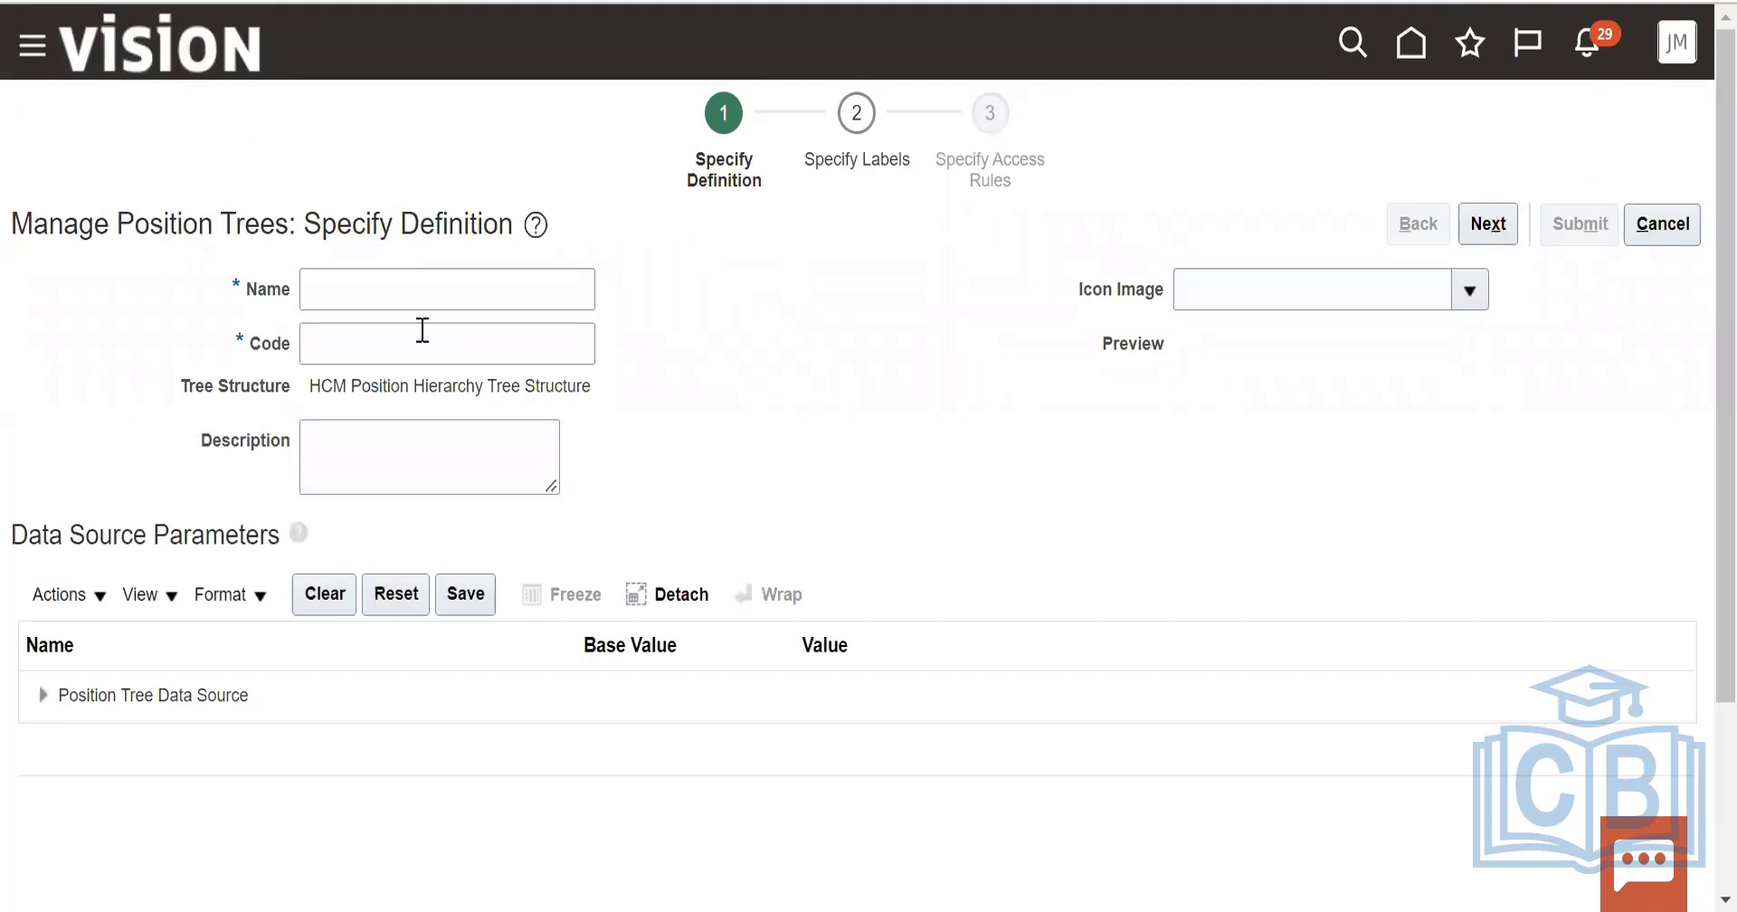
Cancel the definition of a new position tree and open the existing Posiiton Hierarchy tree for editing.
{"action": "left_click", "coordinate": [1656, 225]}
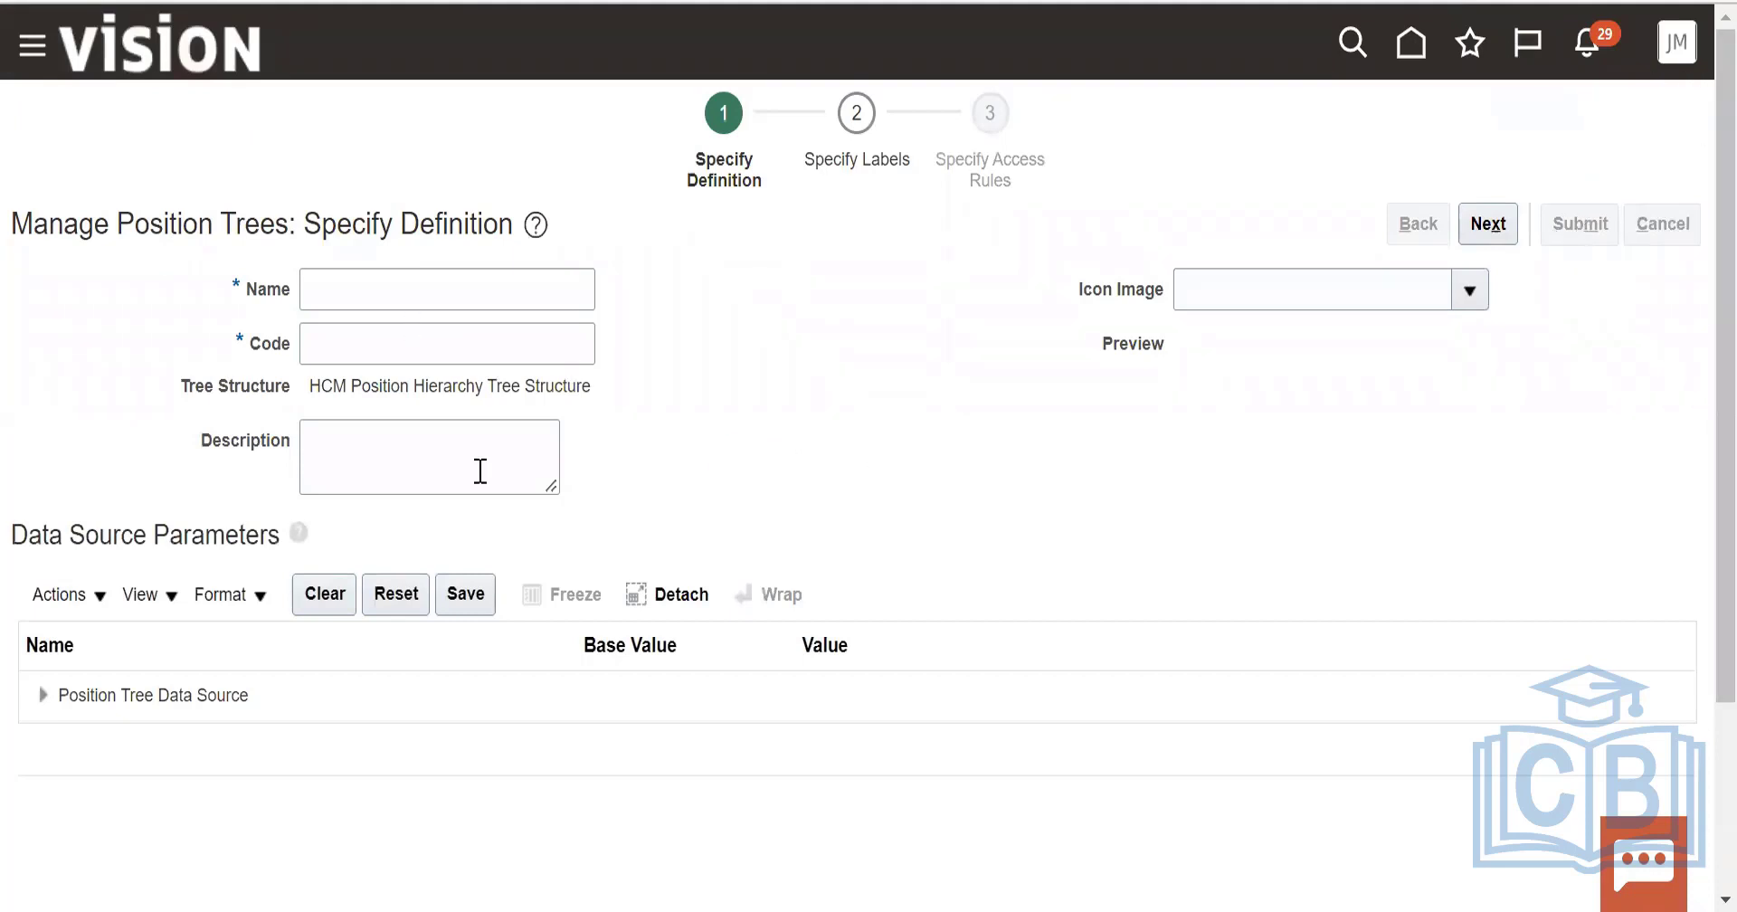
{"action": "left_click", "coordinate": [201, 572]}
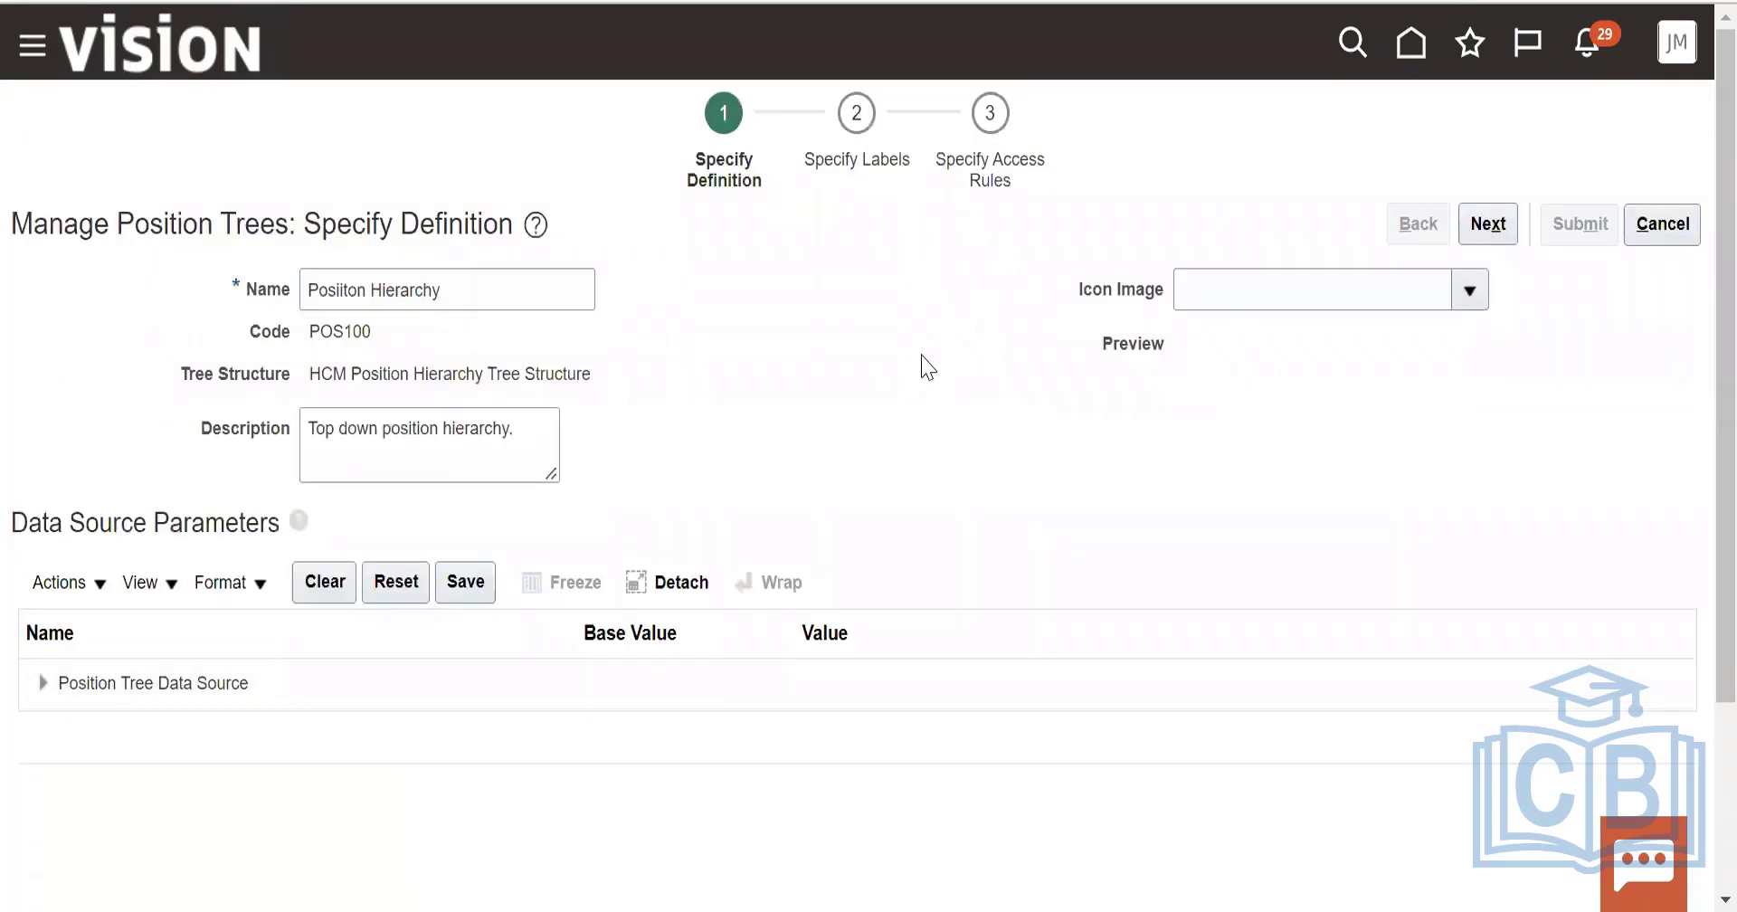
Continue through the labels and access rules of the Posiiton Hierarchy tree, submit it and acknowledge the confirmation.
{"action": "left_click", "coordinate": [1487, 228]}
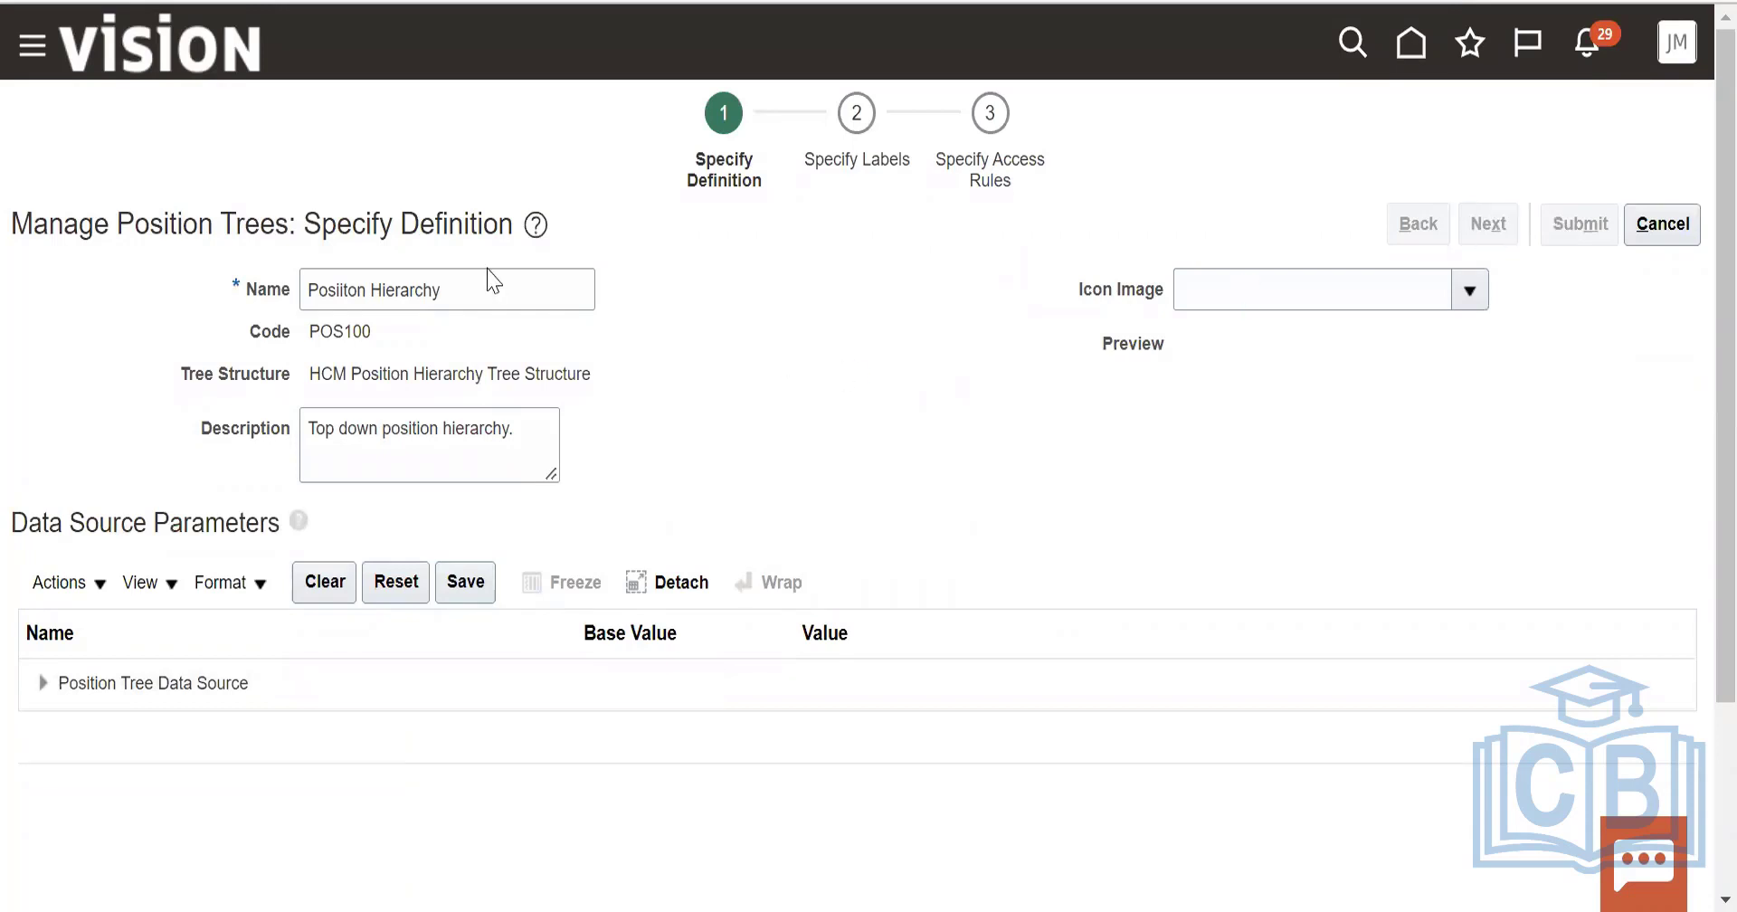
{"action": "left_click", "coordinate": [1491, 228]}
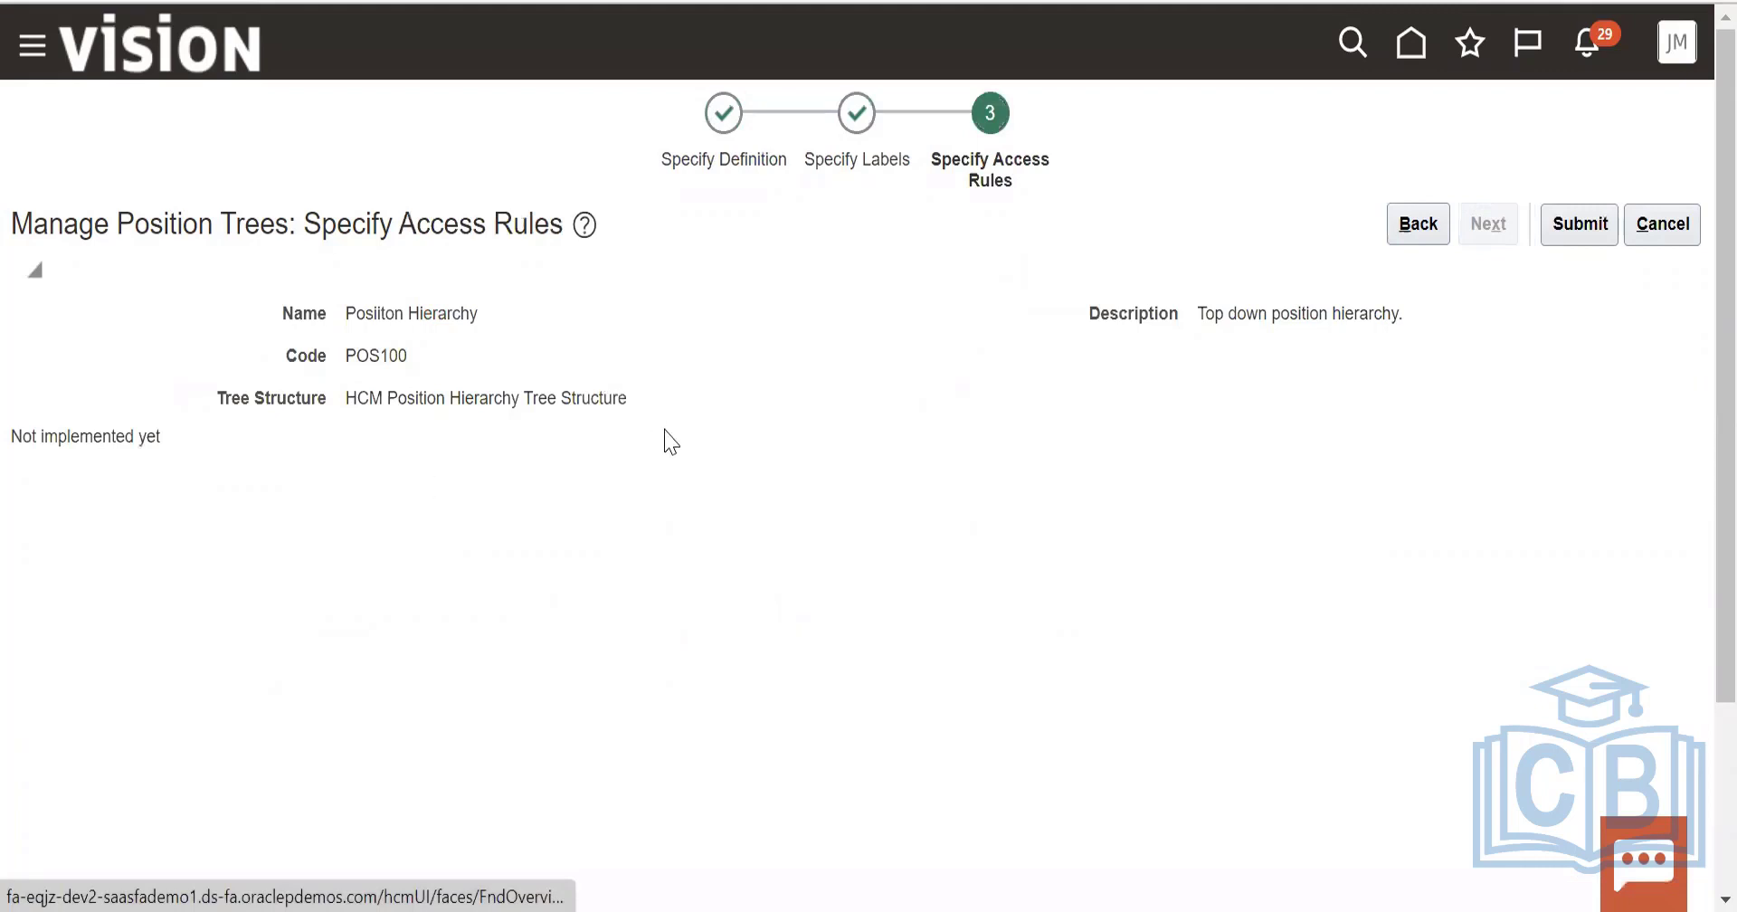
{"action": "left_click", "coordinate": [1578, 228]}
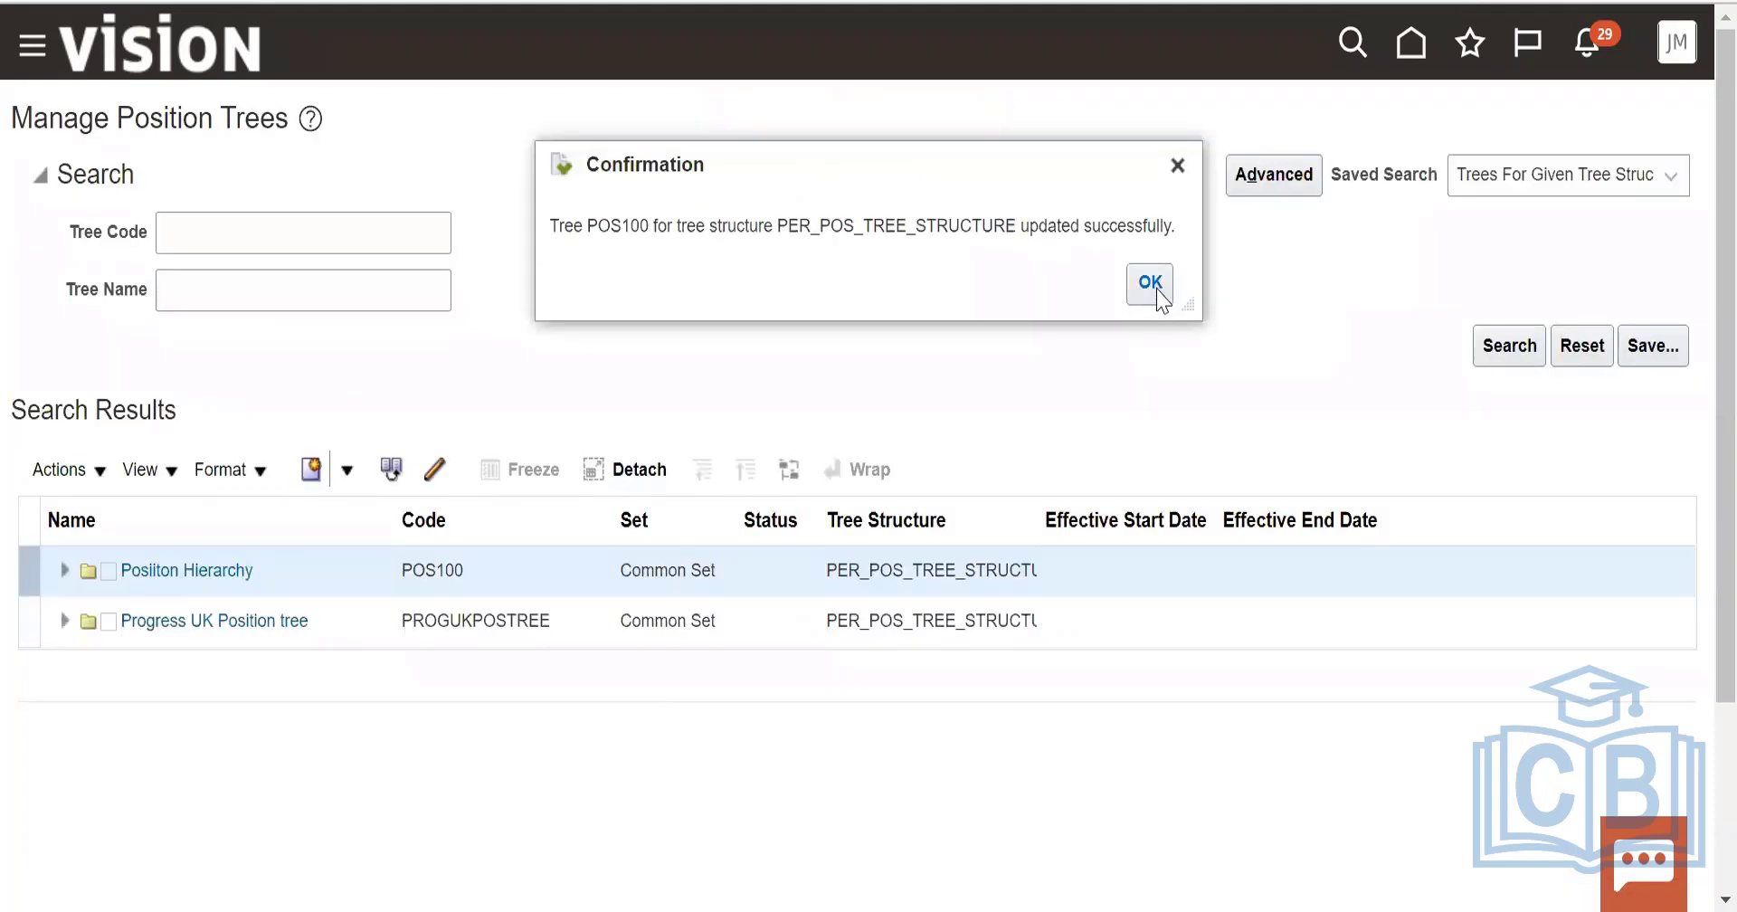
{"action": "left_click", "coordinate": [1157, 289]}
Create a new position tree with the name US_Position tree and the code 001.
{"action": "left_click", "coordinate": [80, 480]}
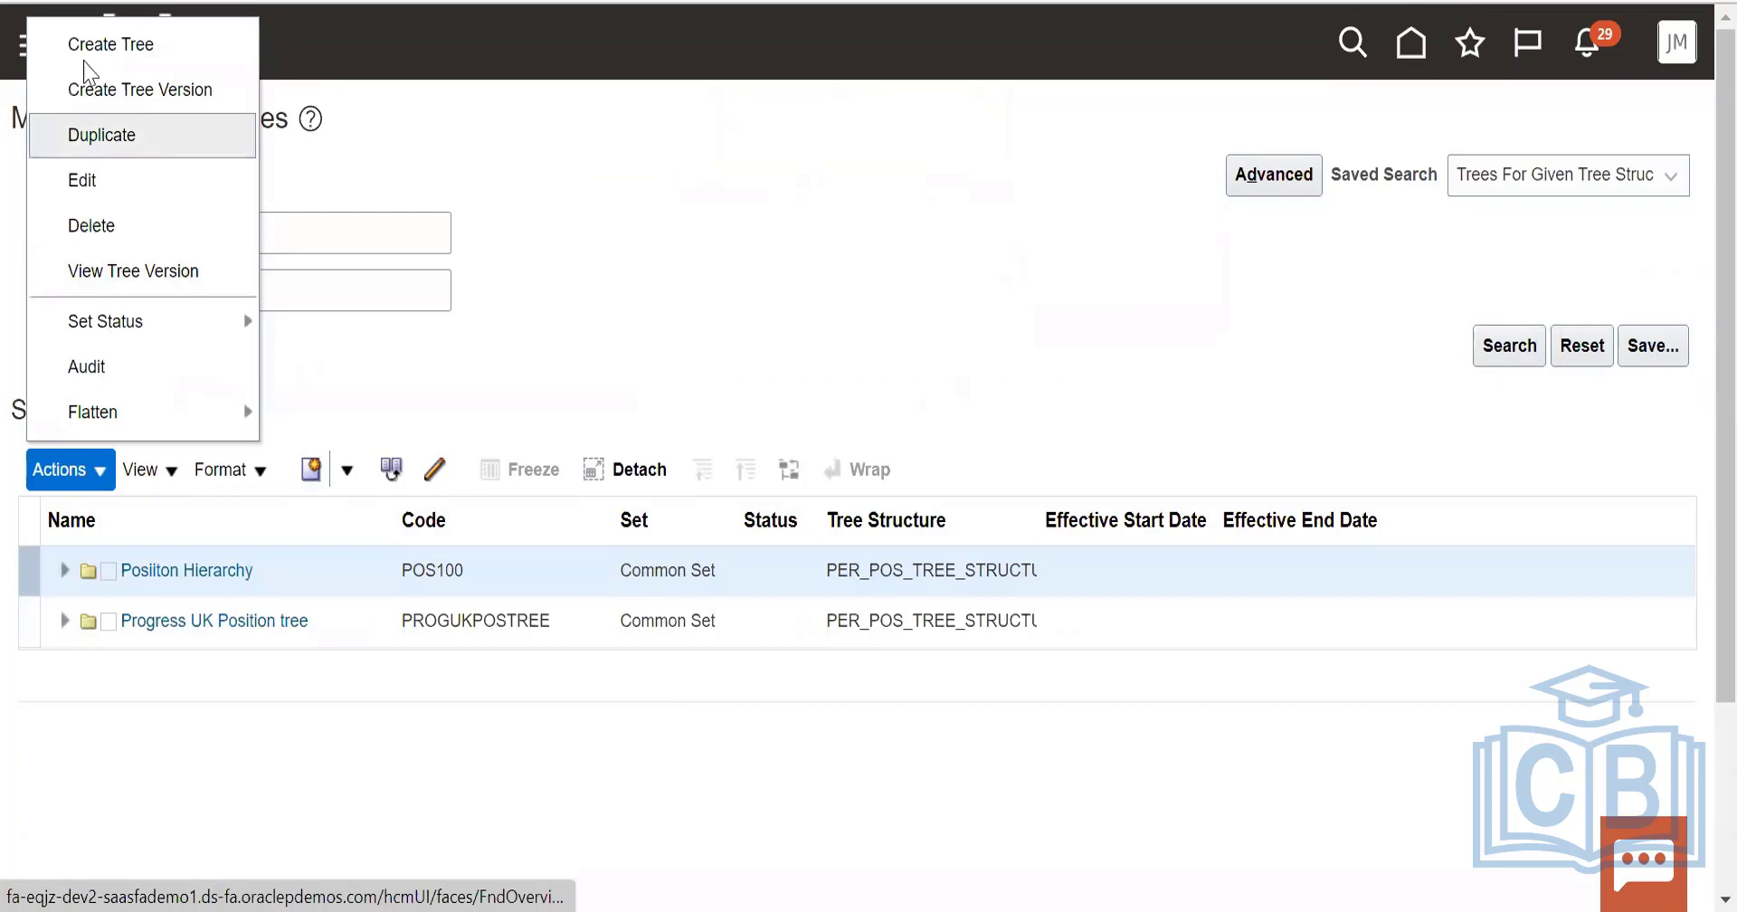
{"action": "left_click", "coordinate": [554, 344]}
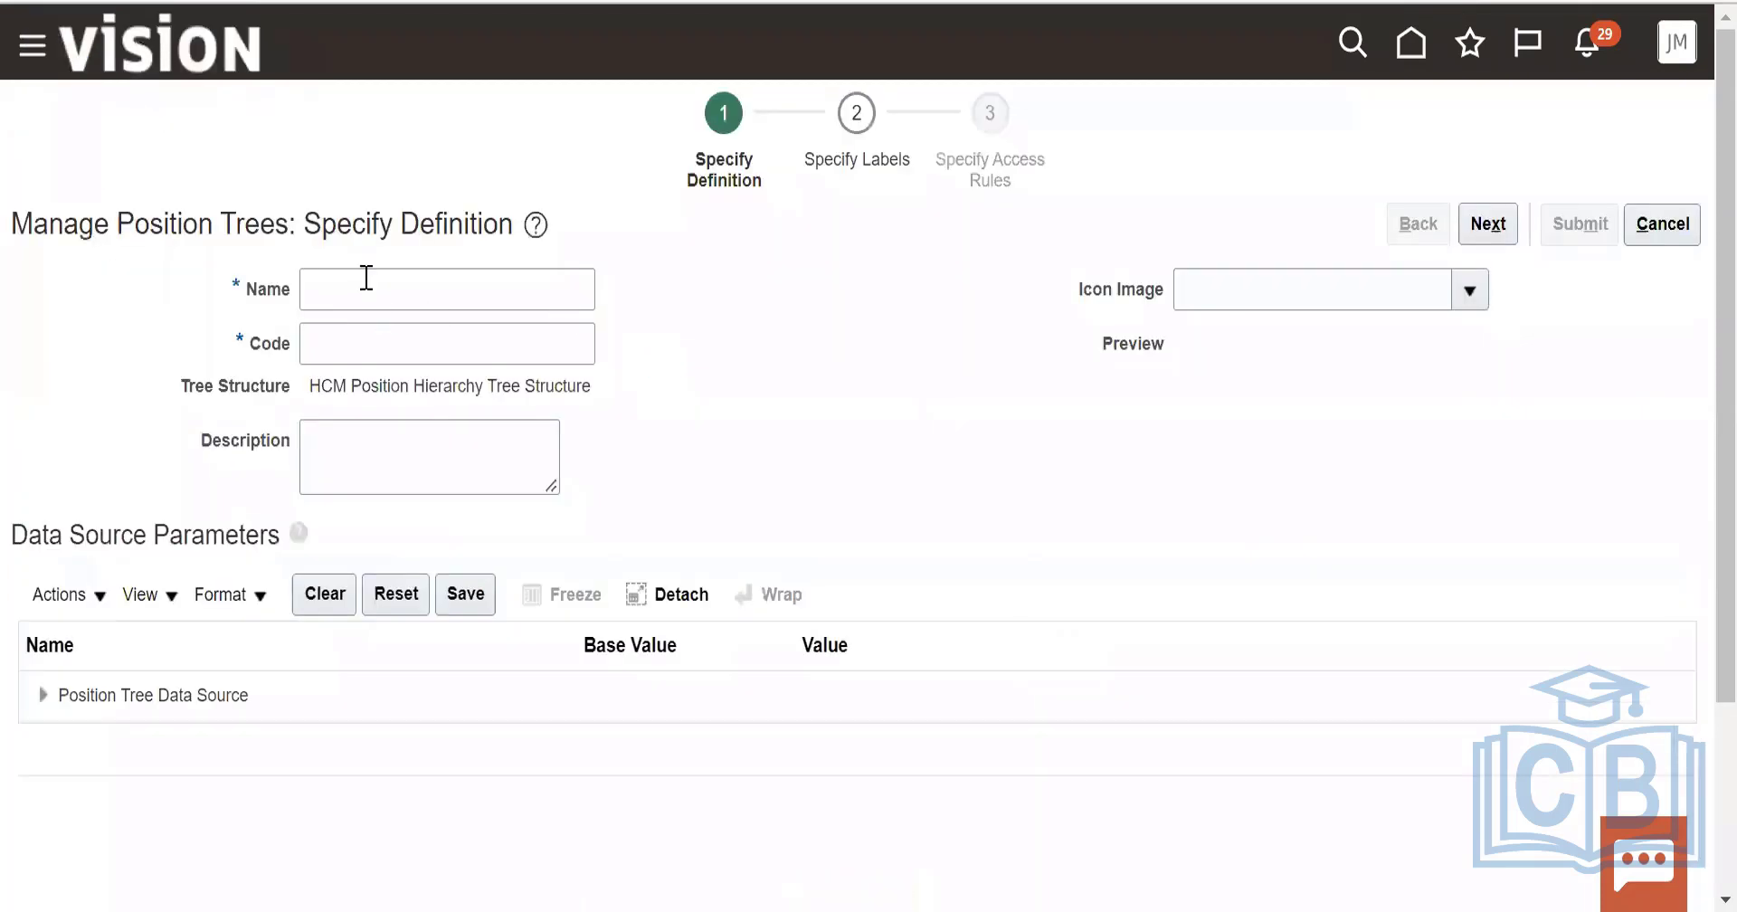
{"action": "left_click", "coordinate": [366, 285]}
{"action": "type", "text": "US_Pos"}
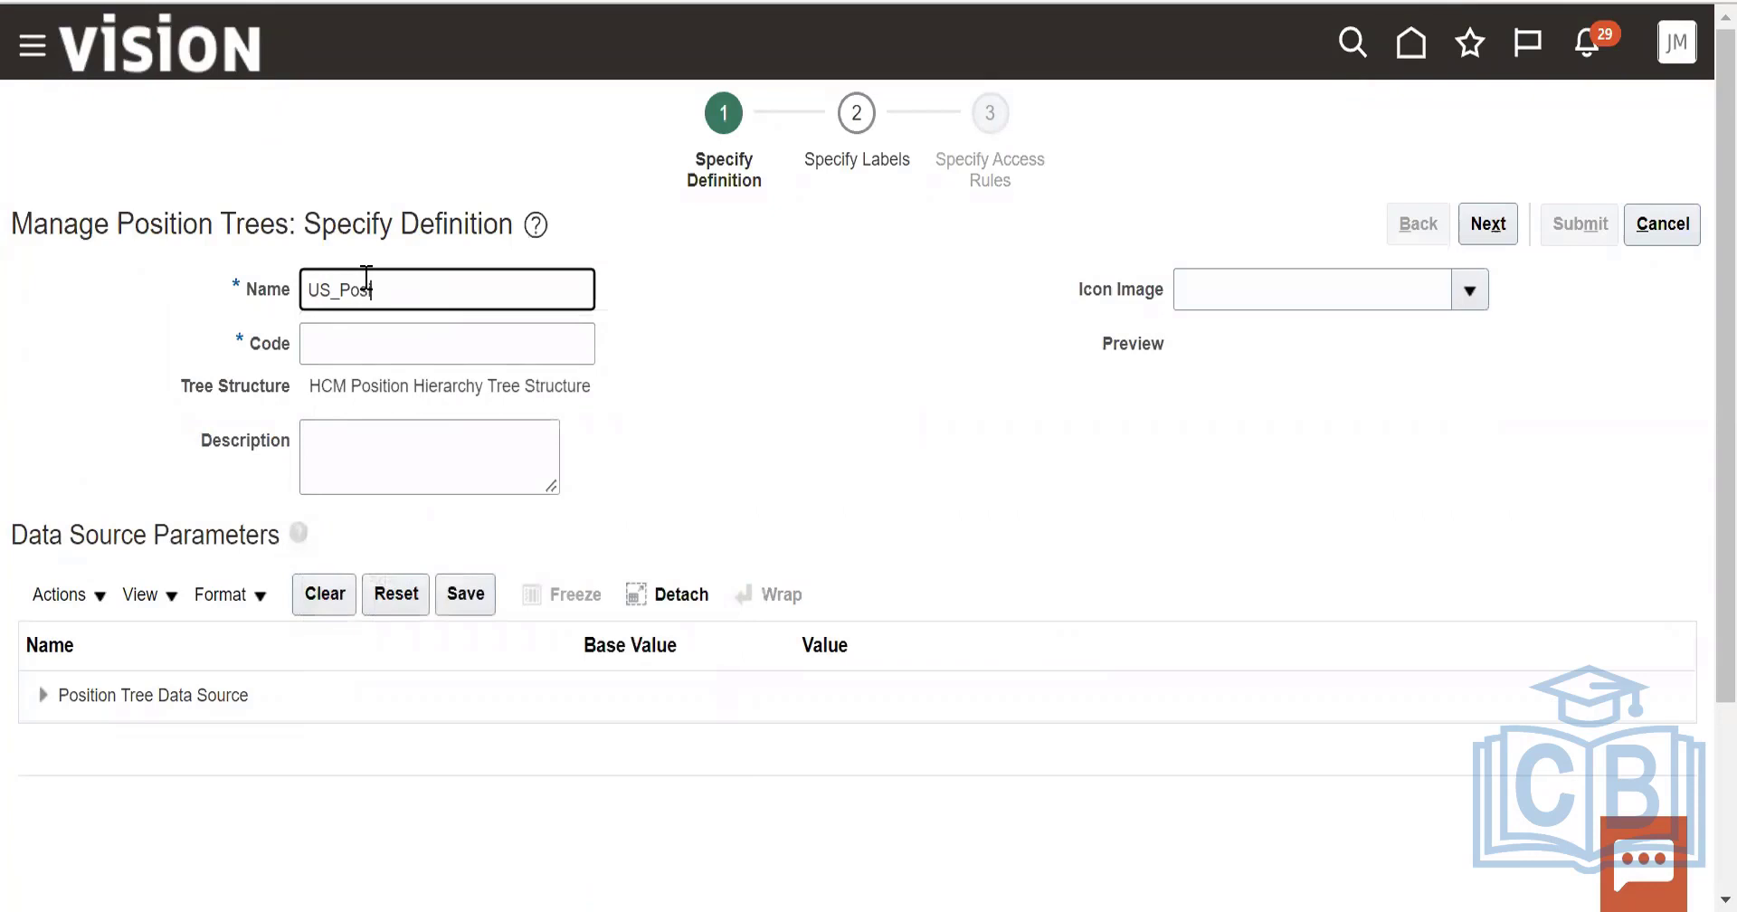
{"action": "type", "text": "ition tree"}
{"action": "left_click", "coordinate": [370, 332]}
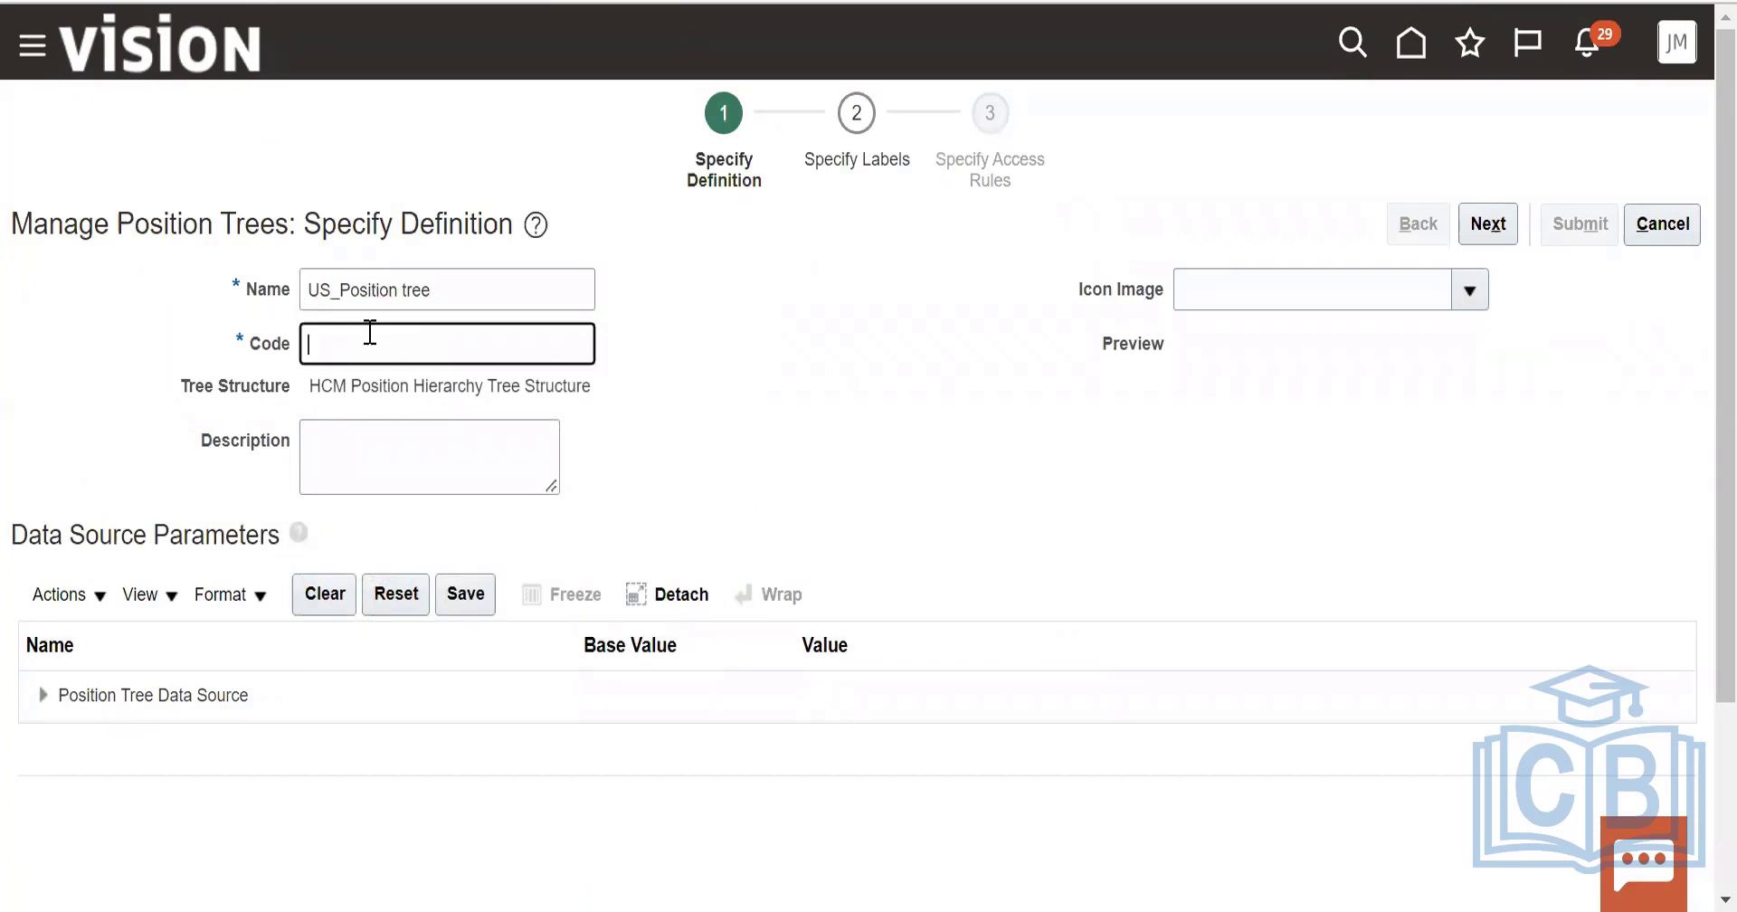
{"action": "left_click", "coordinate": [685, 464]}
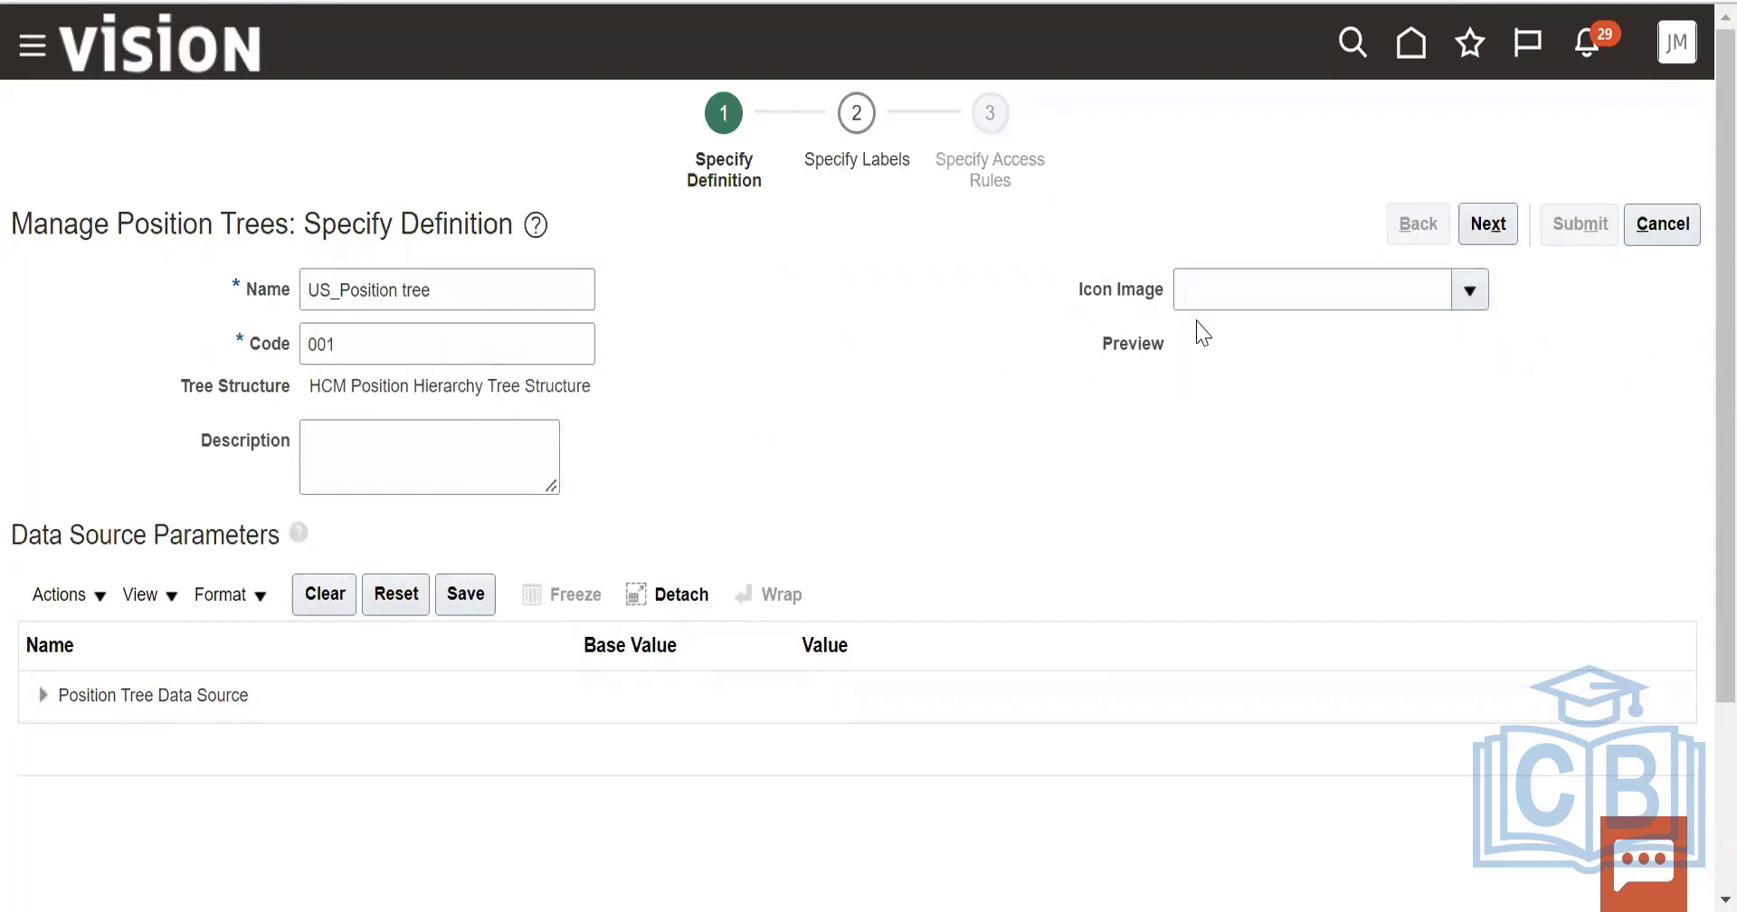
Leave the icon image empty, continue through the labels and access rules, and submit the new US_Position tree.
{"action": "left_click", "coordinate": [1469, 289]}
{"action": "left_click", "coordinate": [1164, 475]}
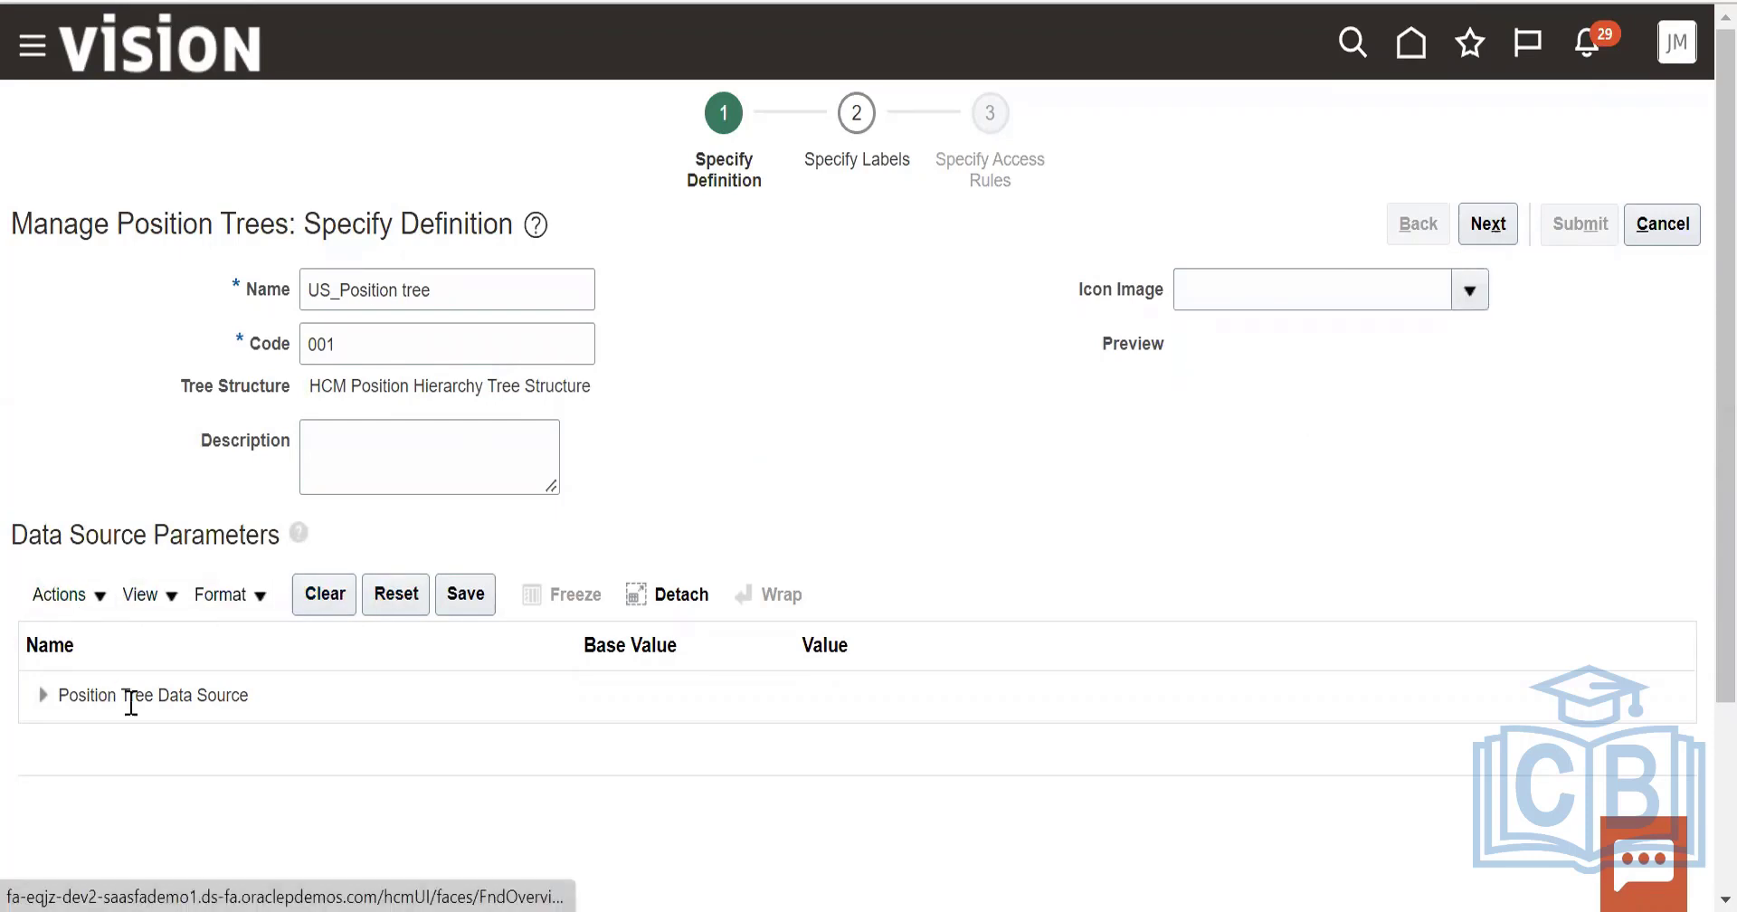
{"action": "left_click", "coordinate": [56, 693]}
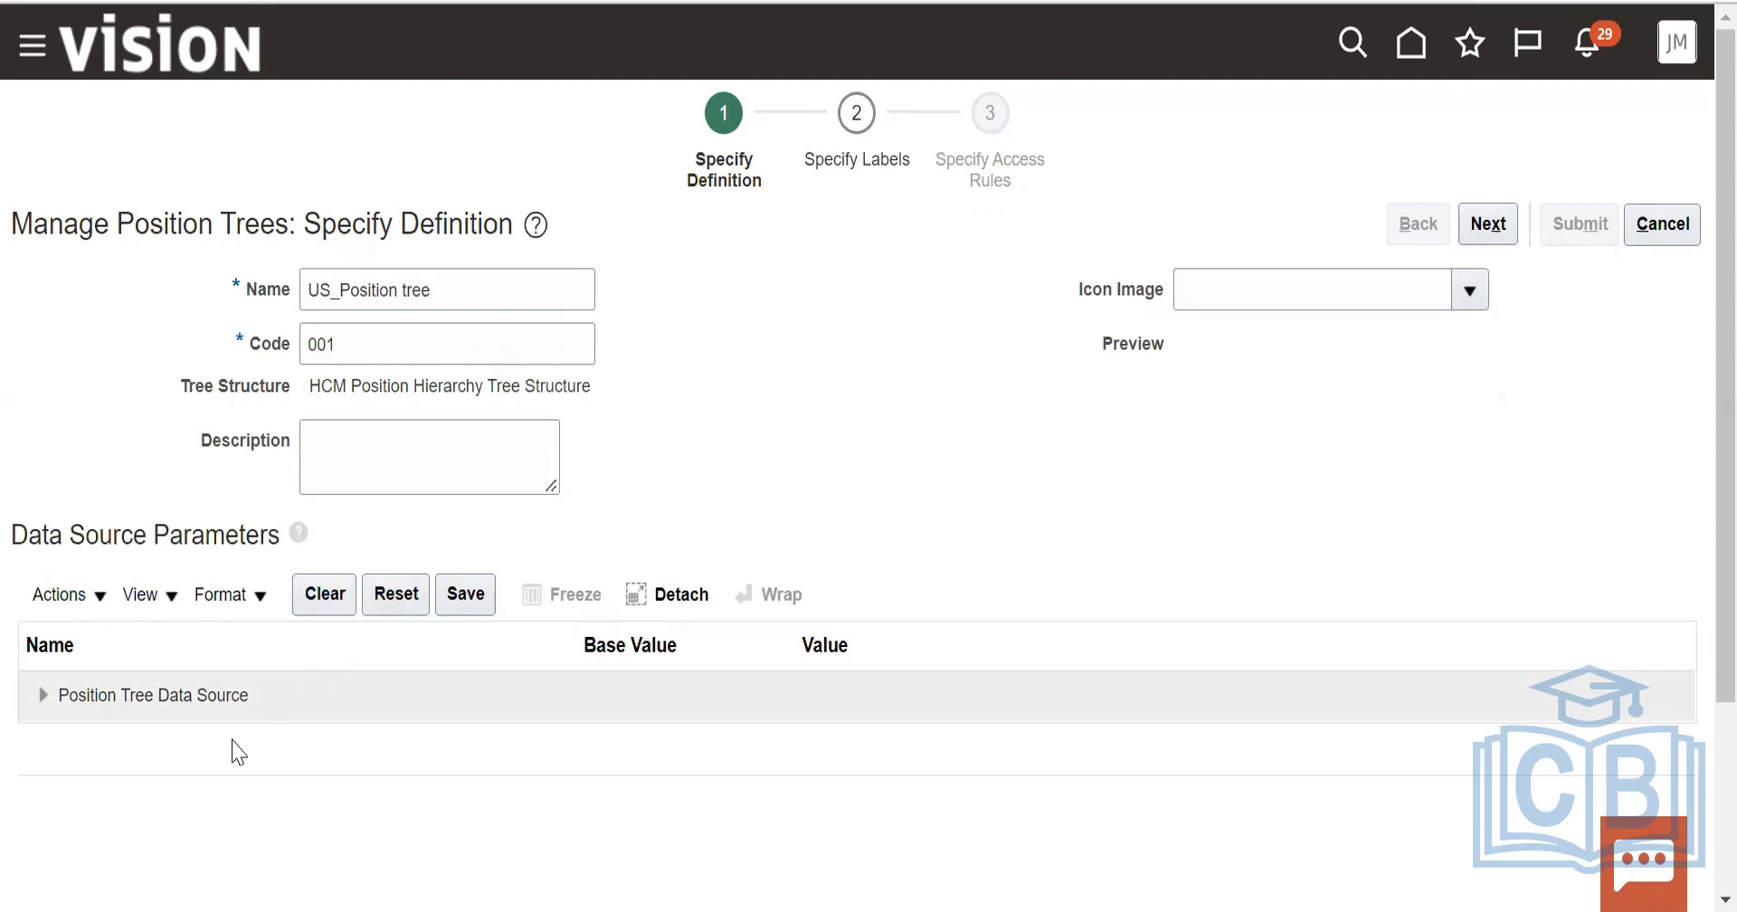
{"action": "left_click", "coordinate": [1488, 228]}
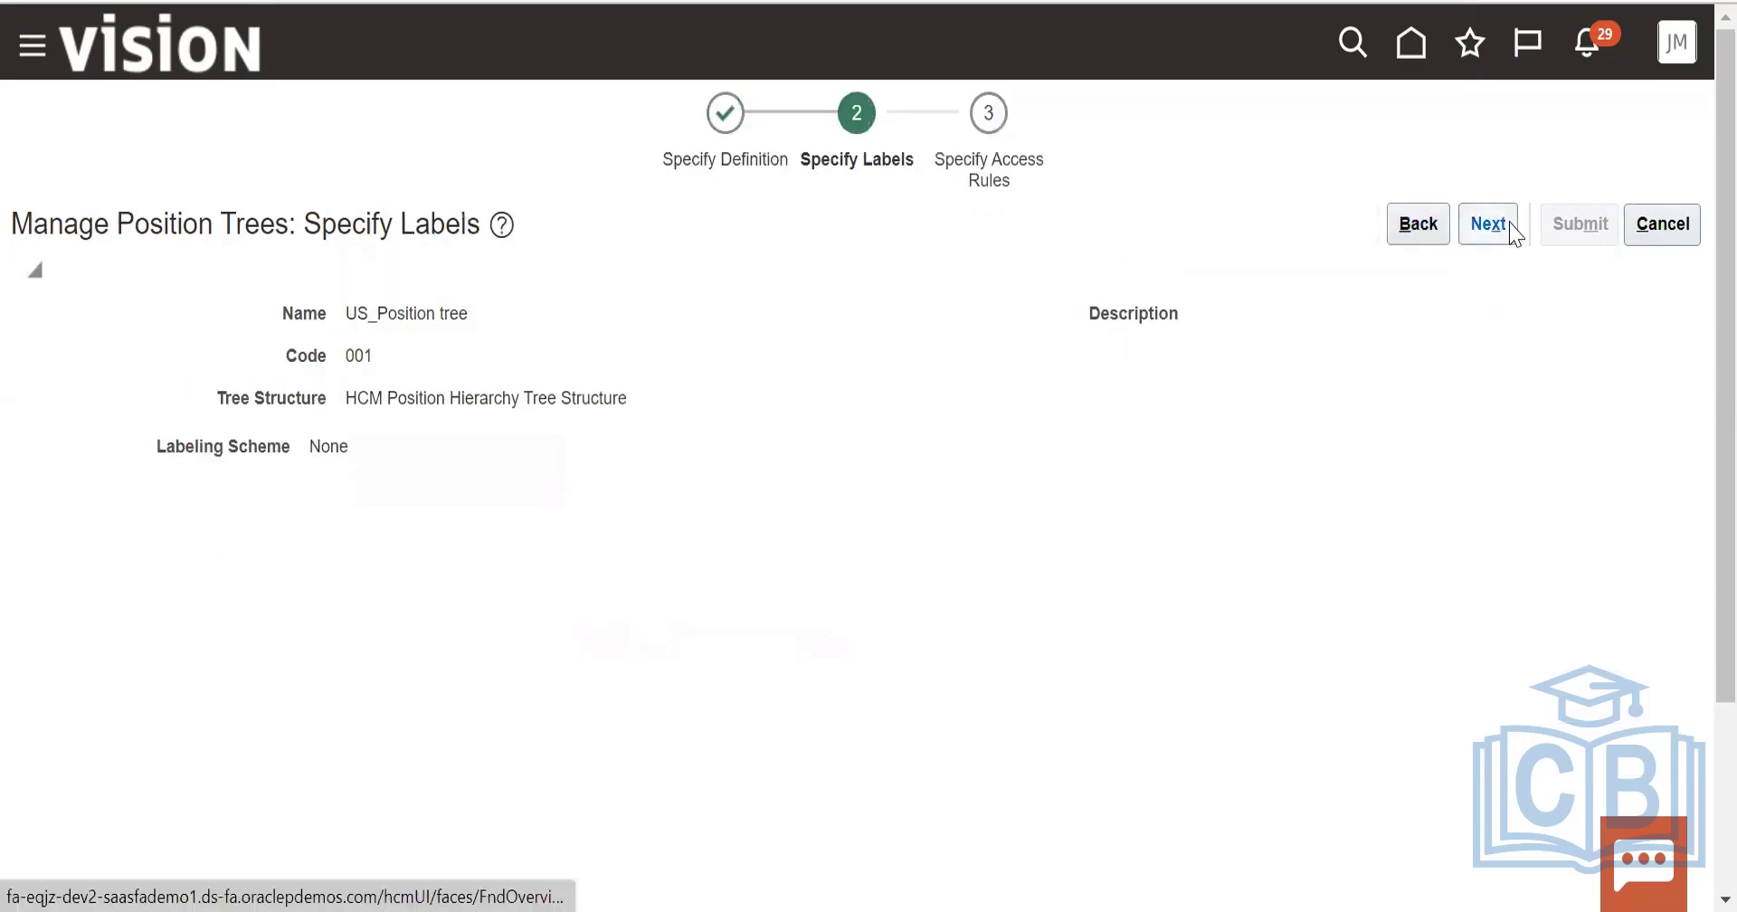
{"action": "left_click", "coordinate": [1512, 229]}
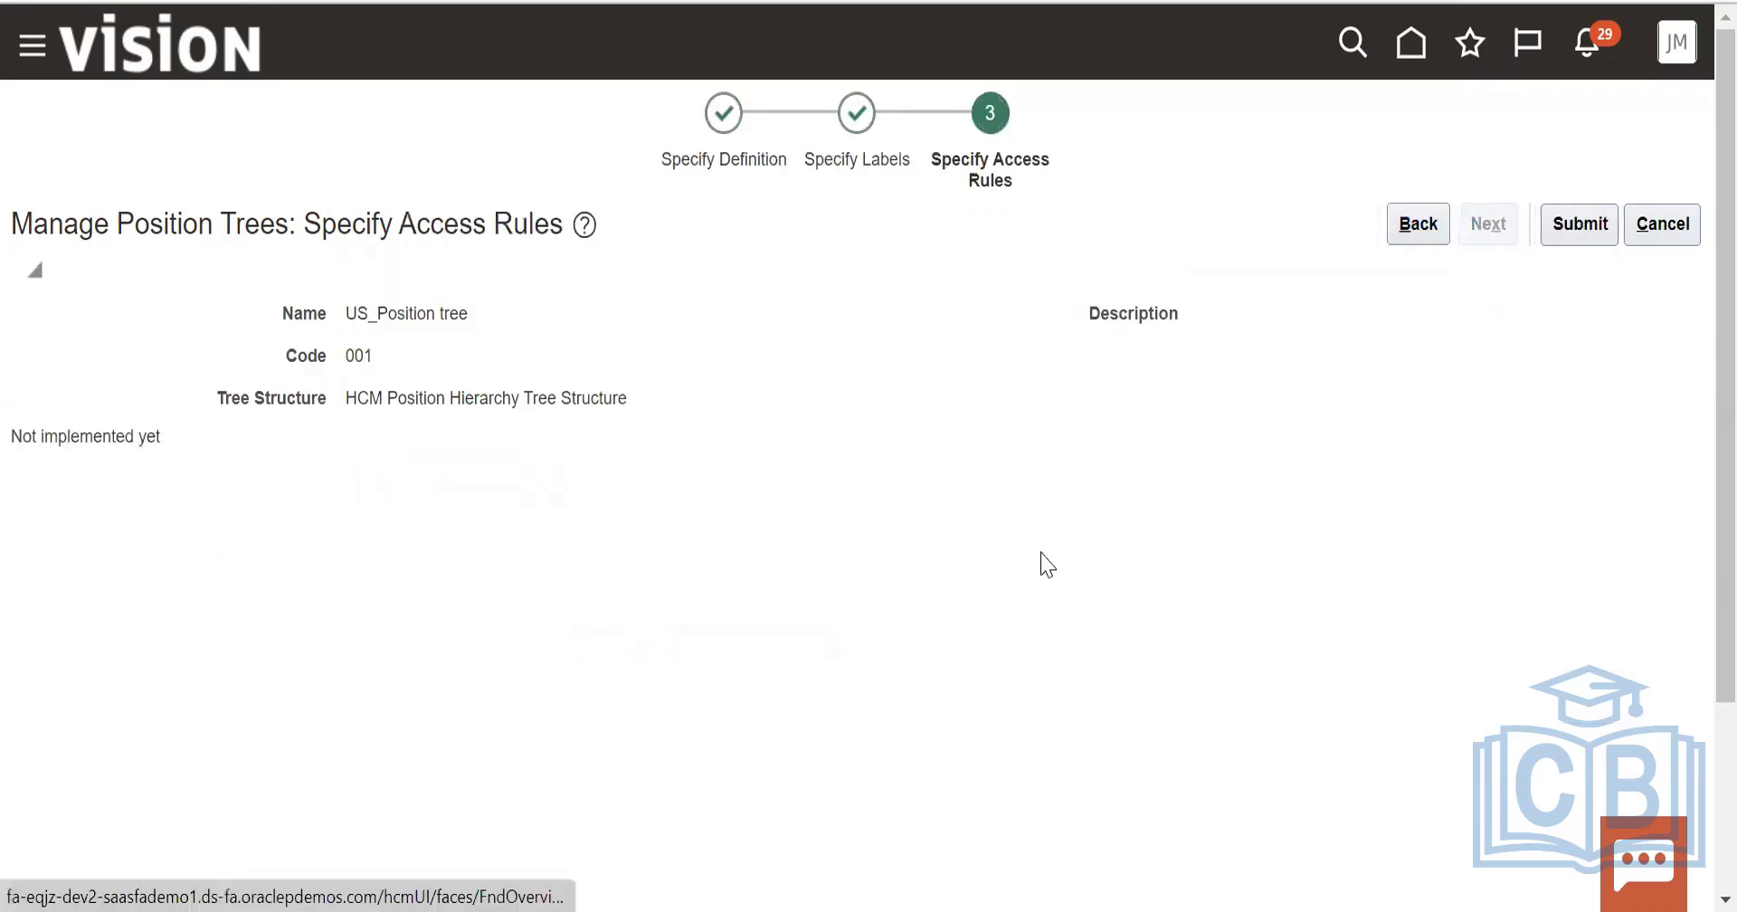
{"action": "left_click", "coordinate": [1562, 230]}
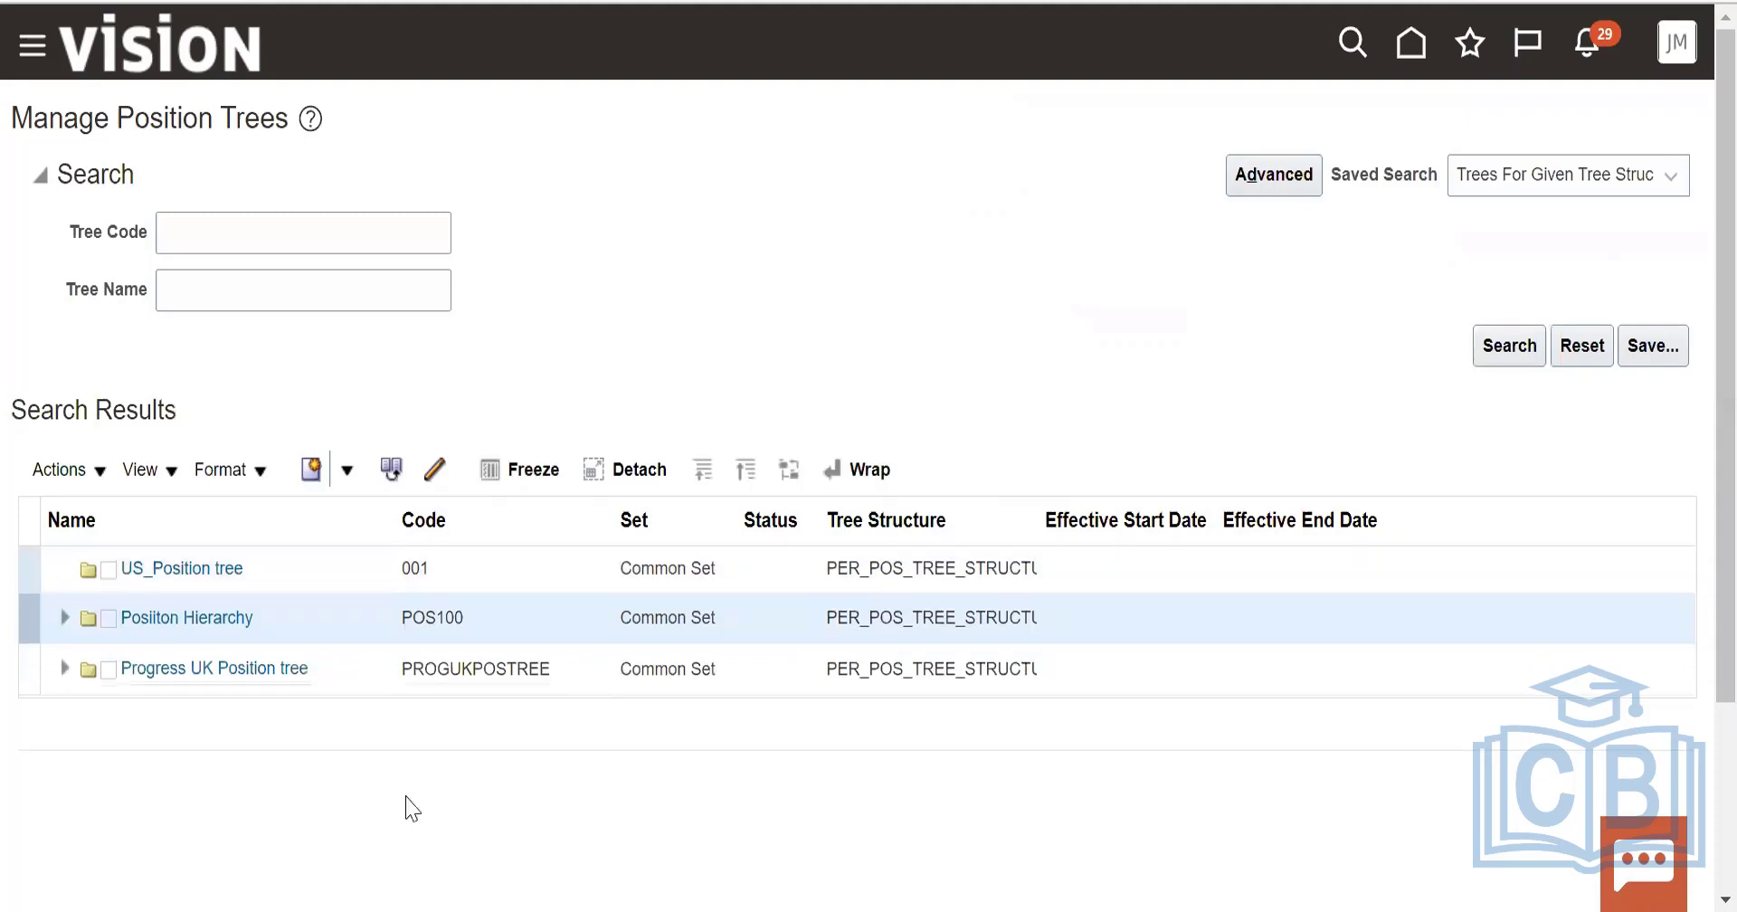
Expand the Posiiton Hierarchy tree, view the definition of its Position Hierarchy version, and cancel back to the tree list.
{"action": "left_click", "coordinate": [66, 618]}
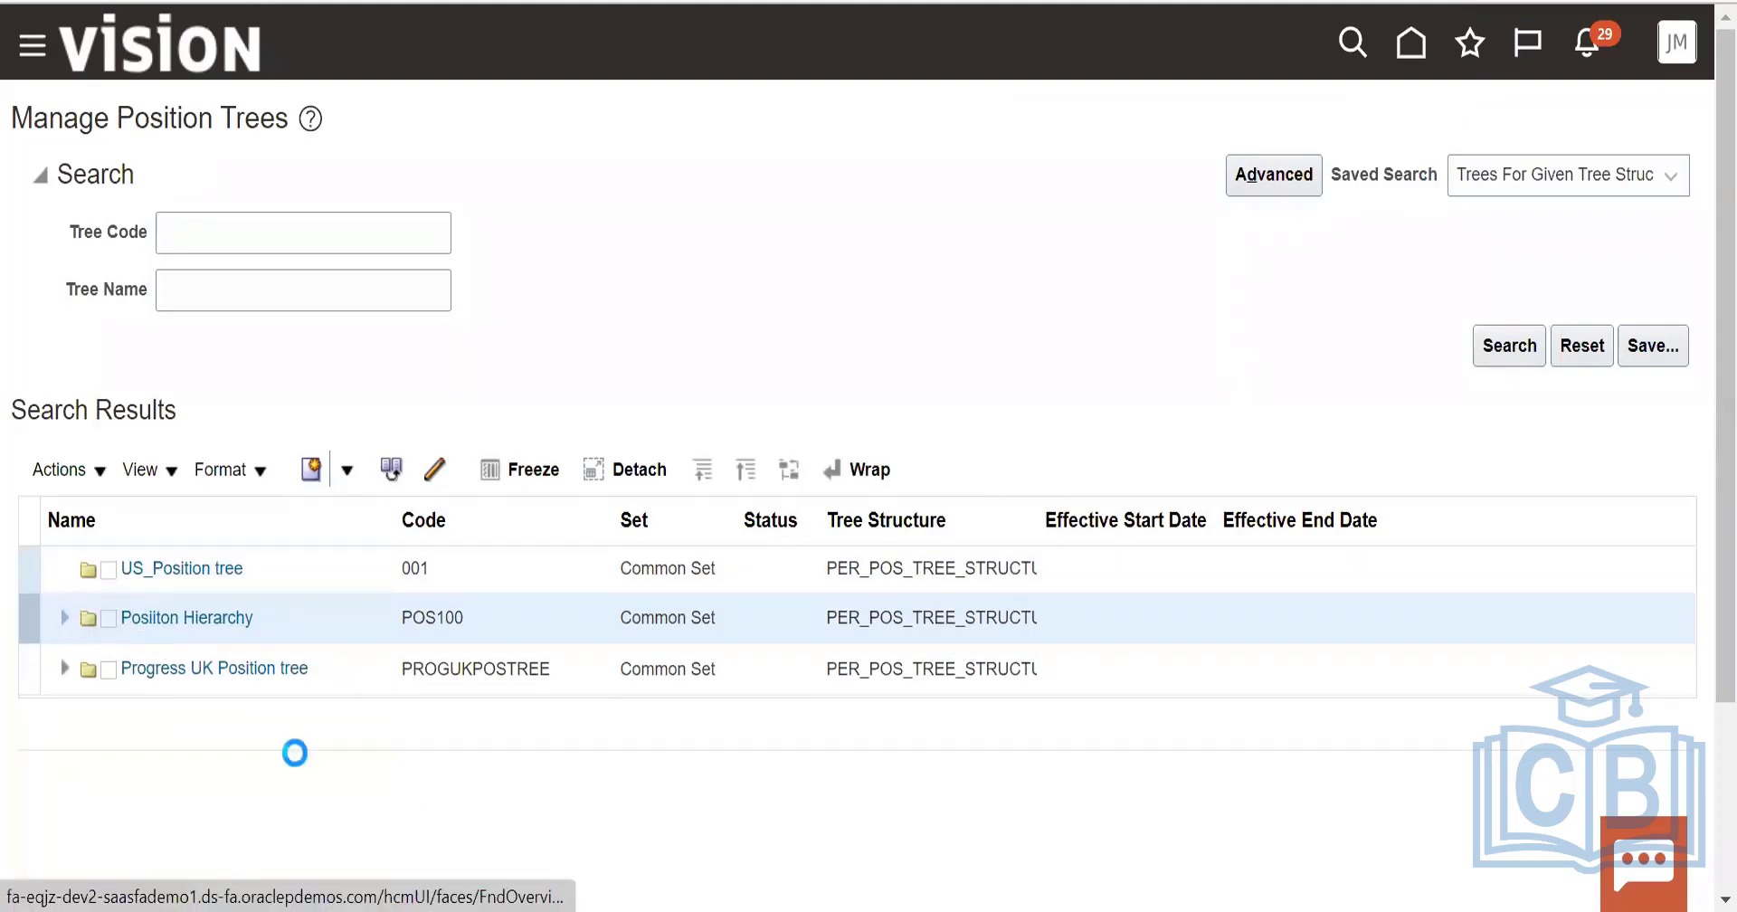
{"action": "left_click", "coordinate": [271, 679]}
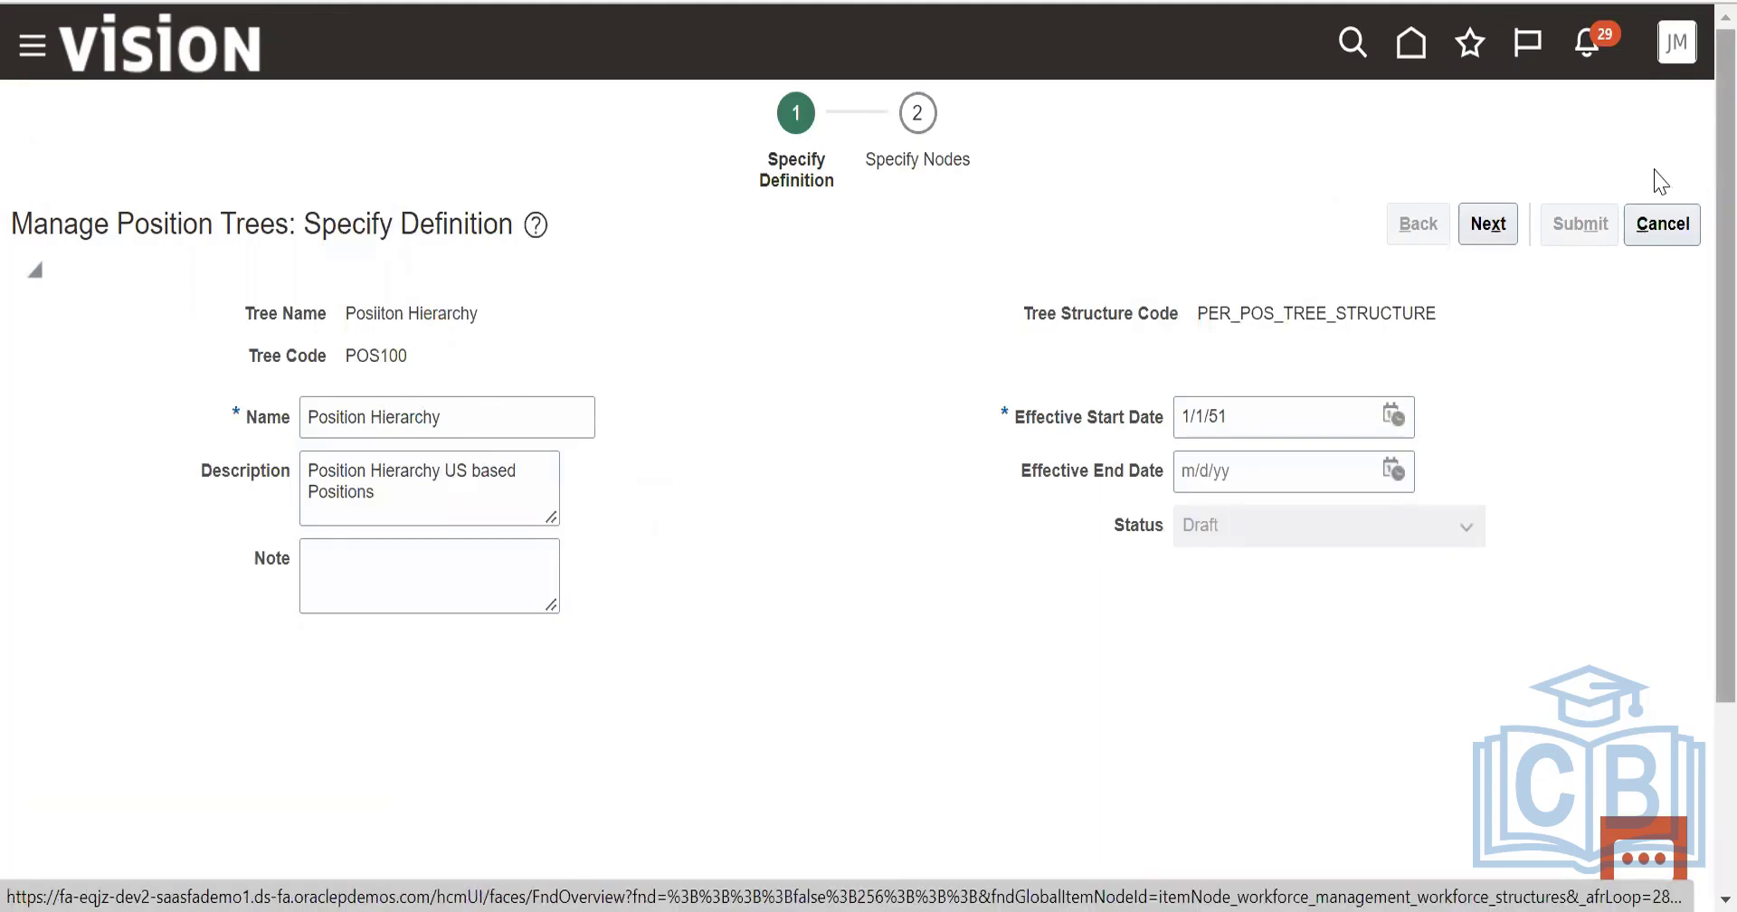
{"action": "left_click", "coordinate": [1661, 224]}
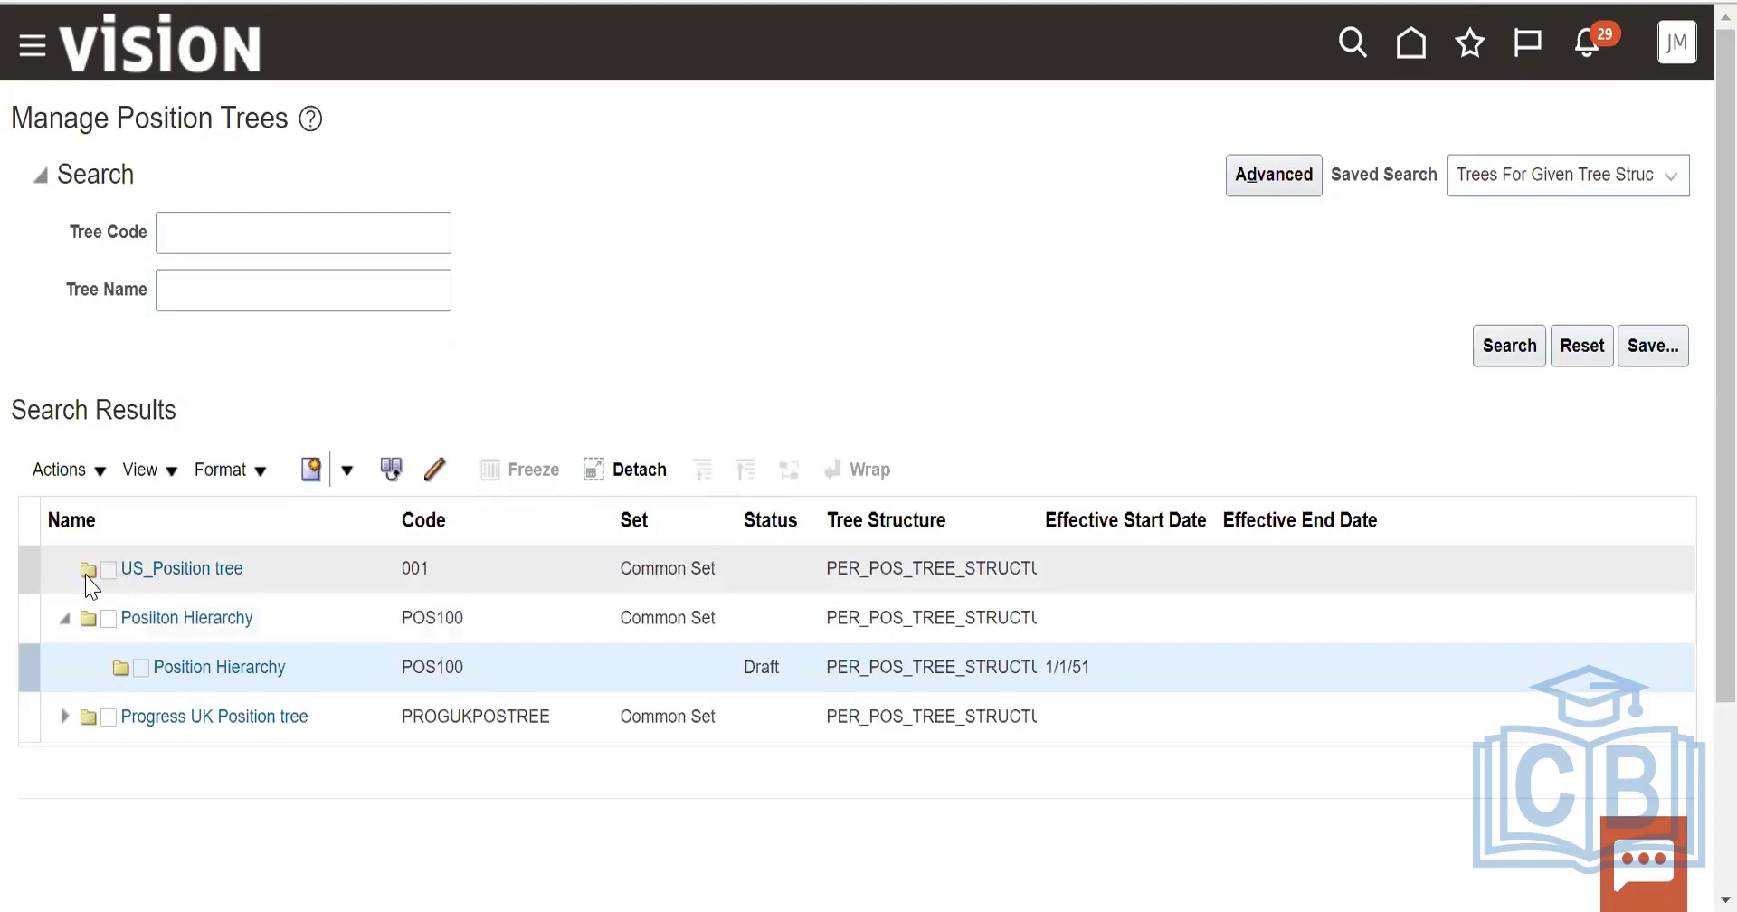
Open US_Position tree for editing and examine the available actions and view options for its Data Source Parameters.
{"action": "left_click", "coordinate": [174, 570]}
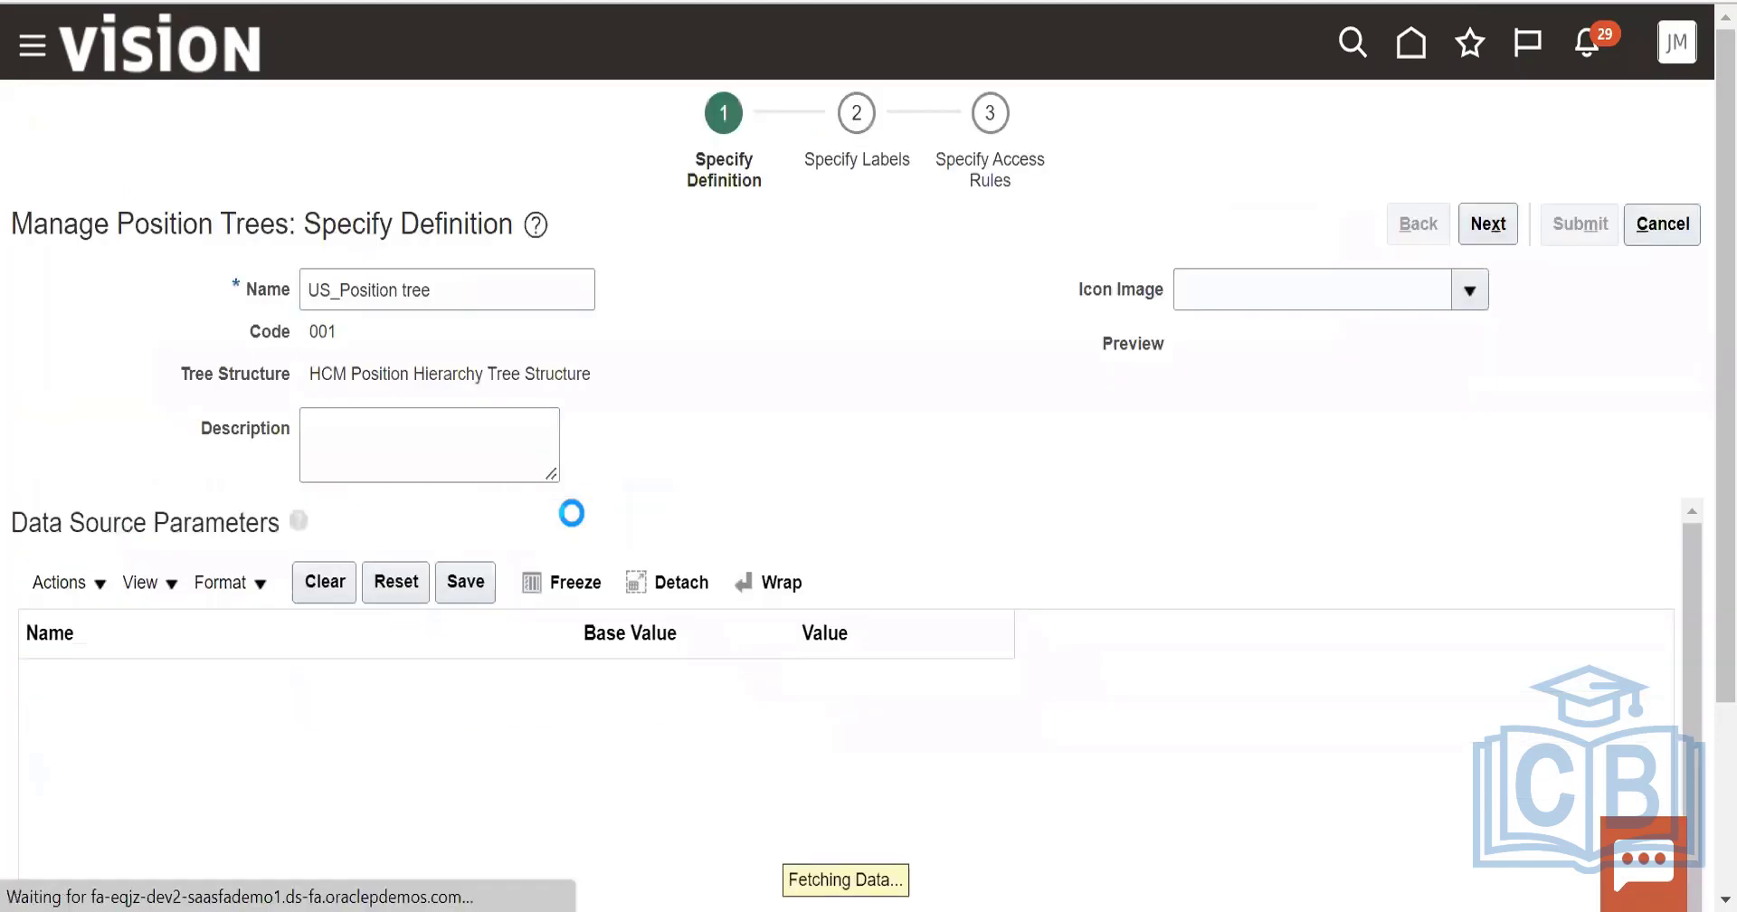
{"action": "left_click", "coordinate": [95, 588]}
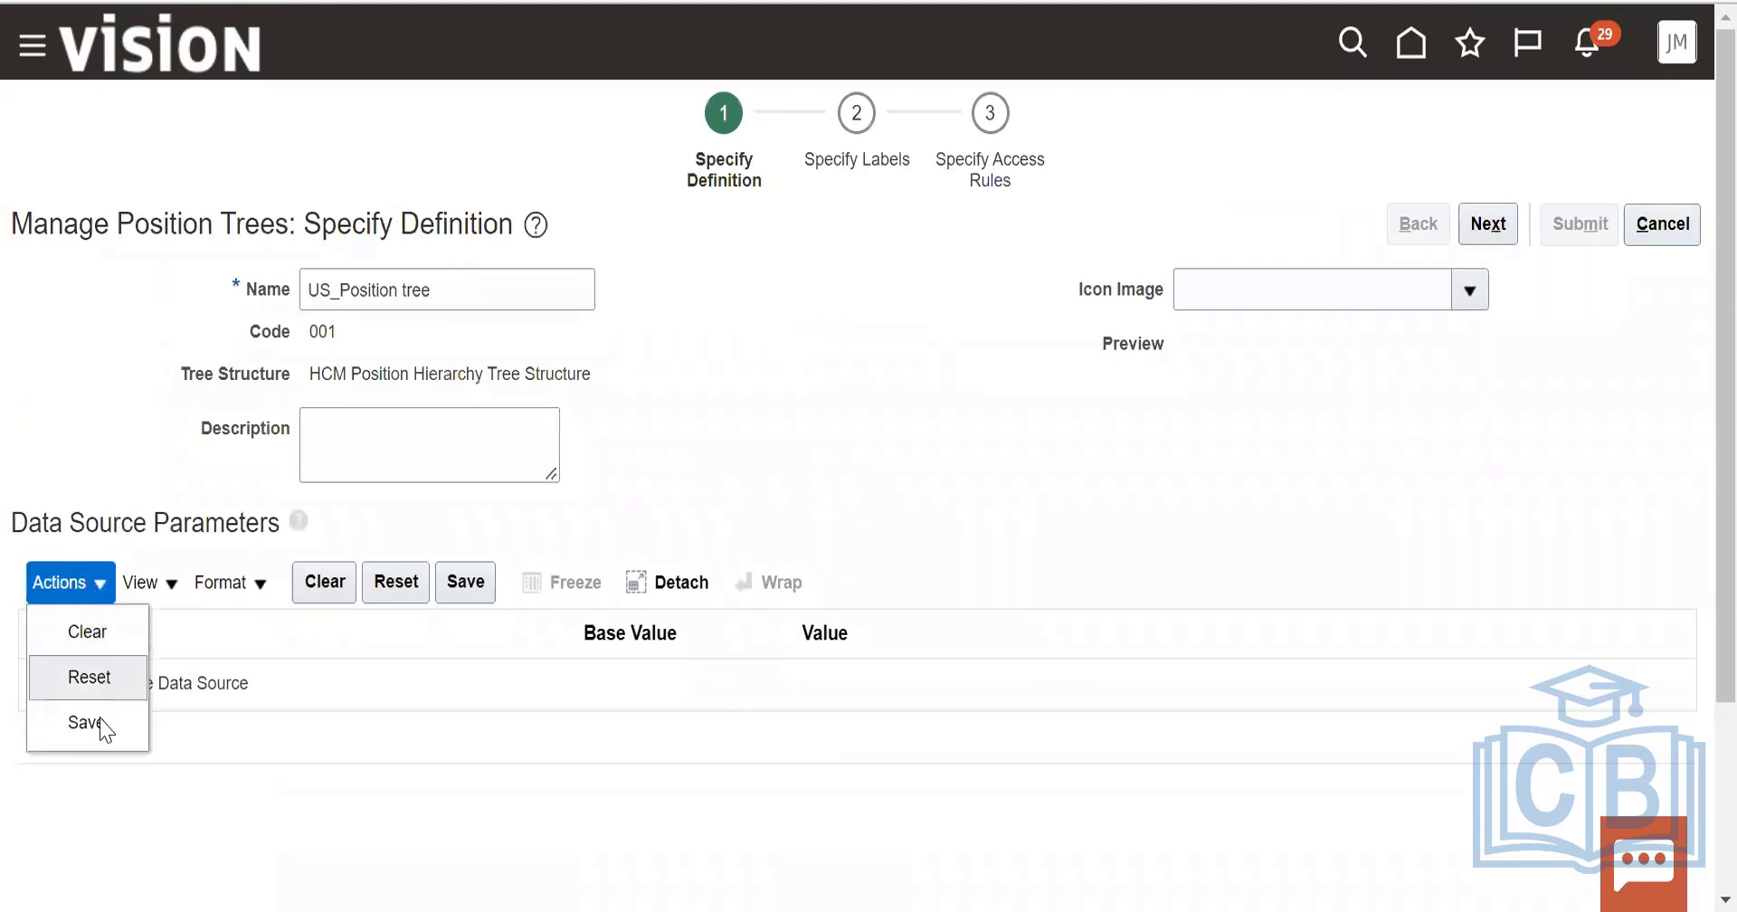
{"action": "left_click", "coordinate": [300, 645]}
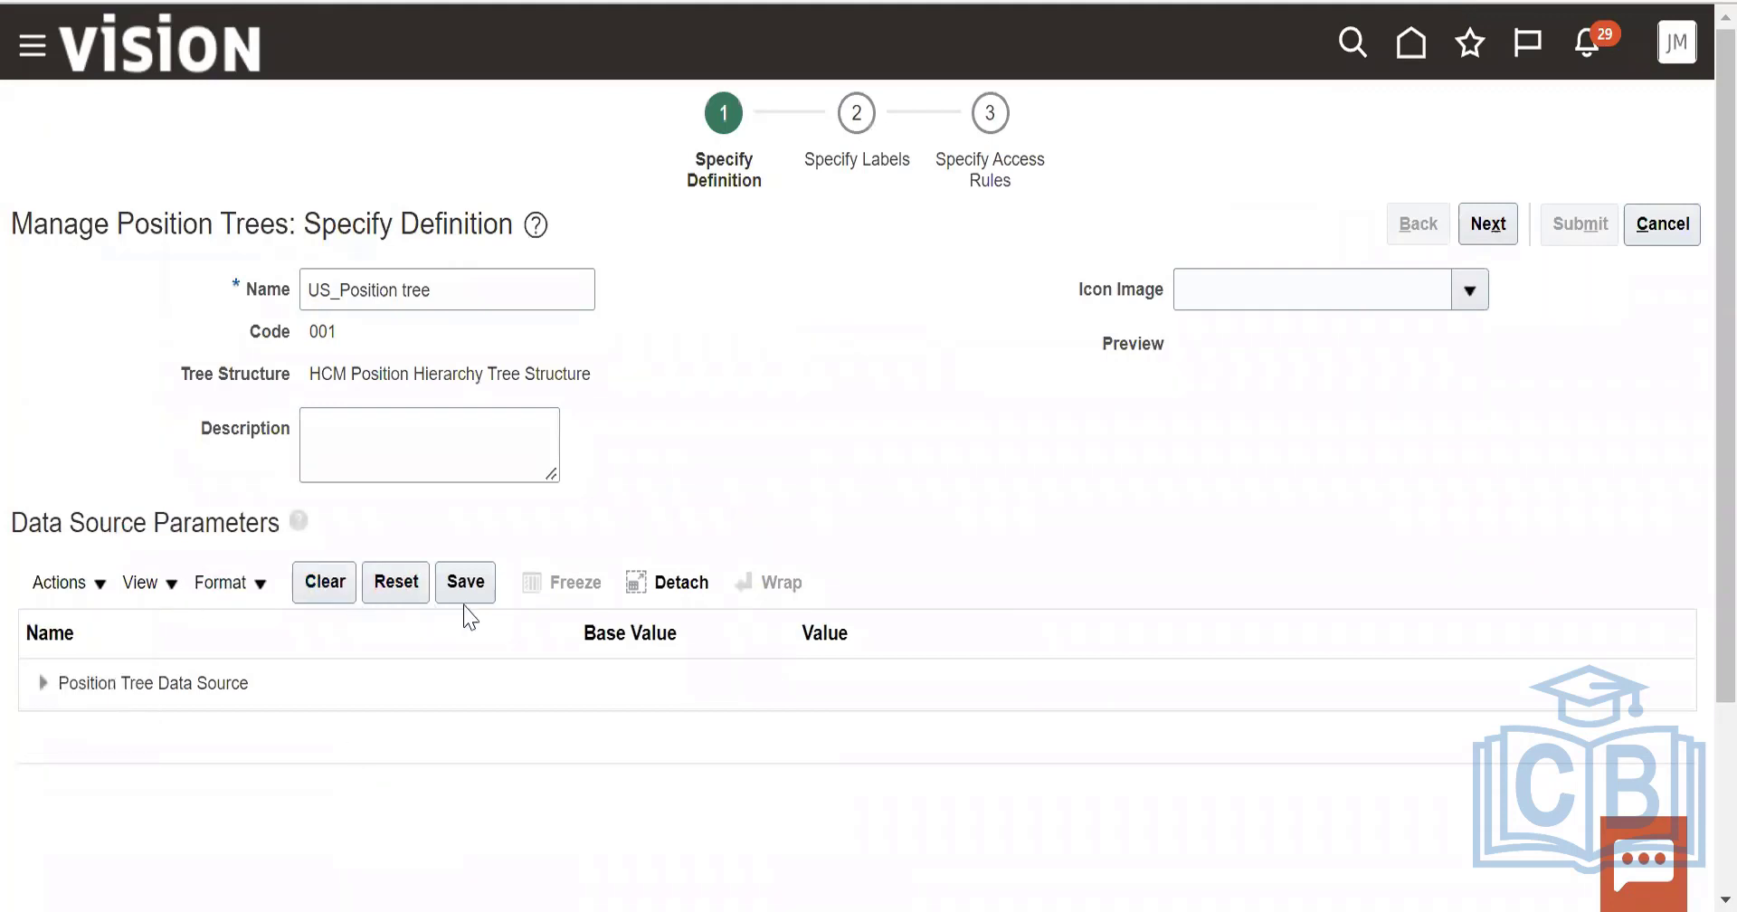
{"action": "left_click", "coordinate": [104, 590]}
{"action": "left_click", "coordinate": [283, 805]}
{"action": "left_click", "coordinate": [141, 590]}
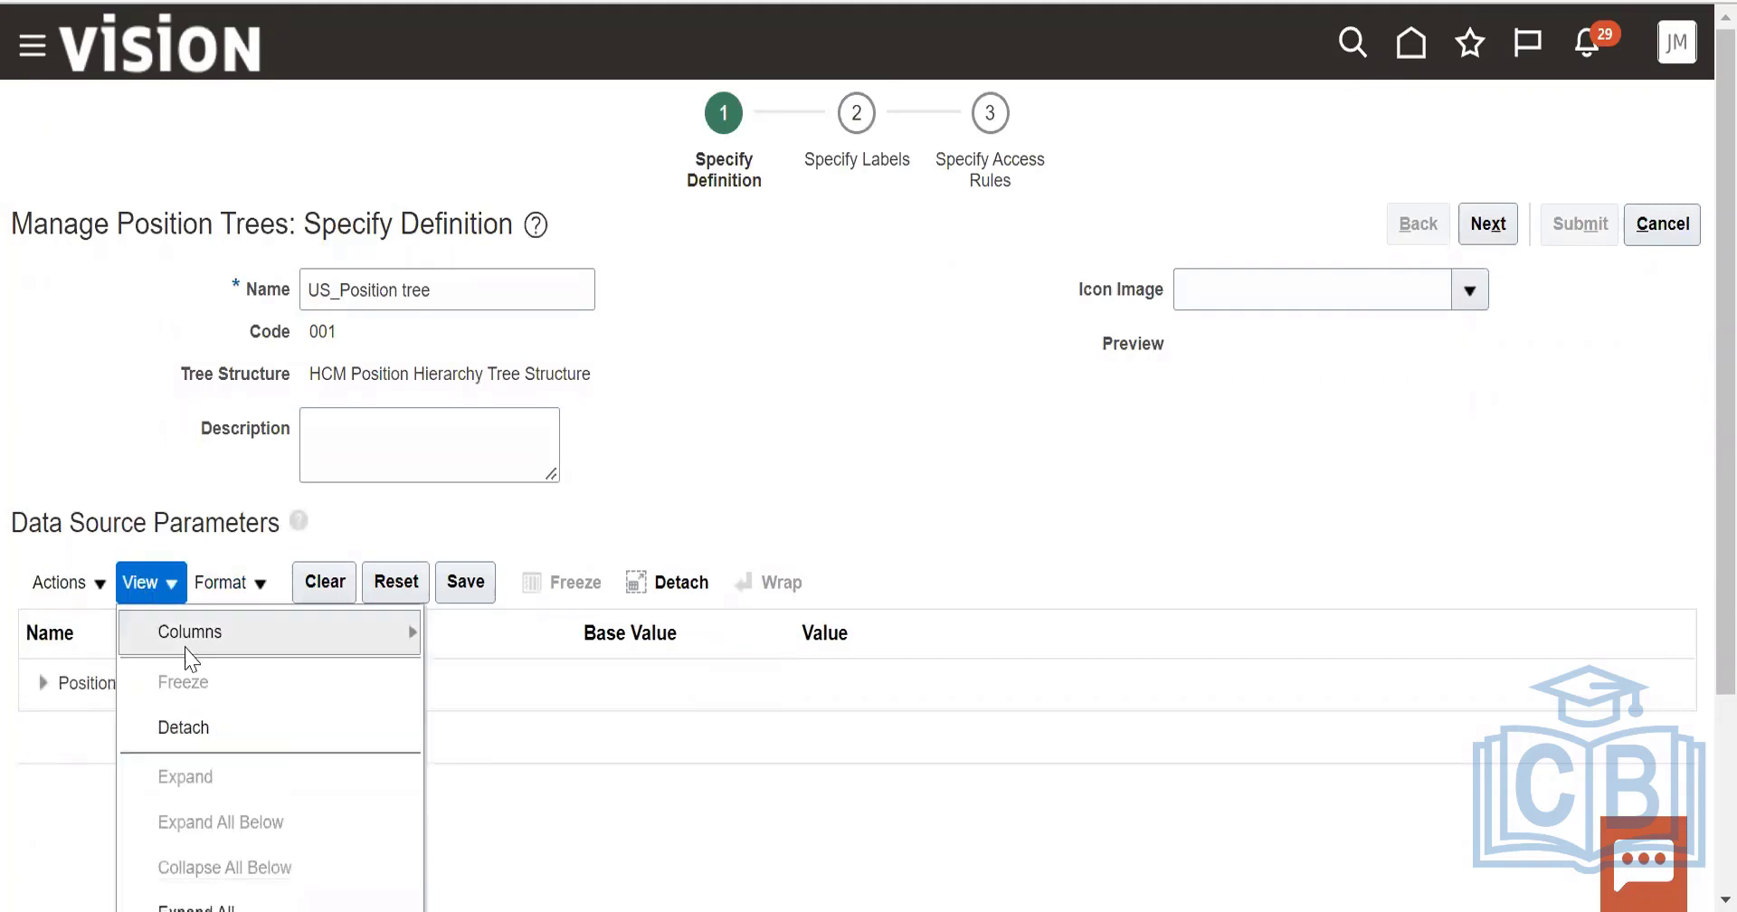
{"action": "left_click", "coordinate": [772, 812]}
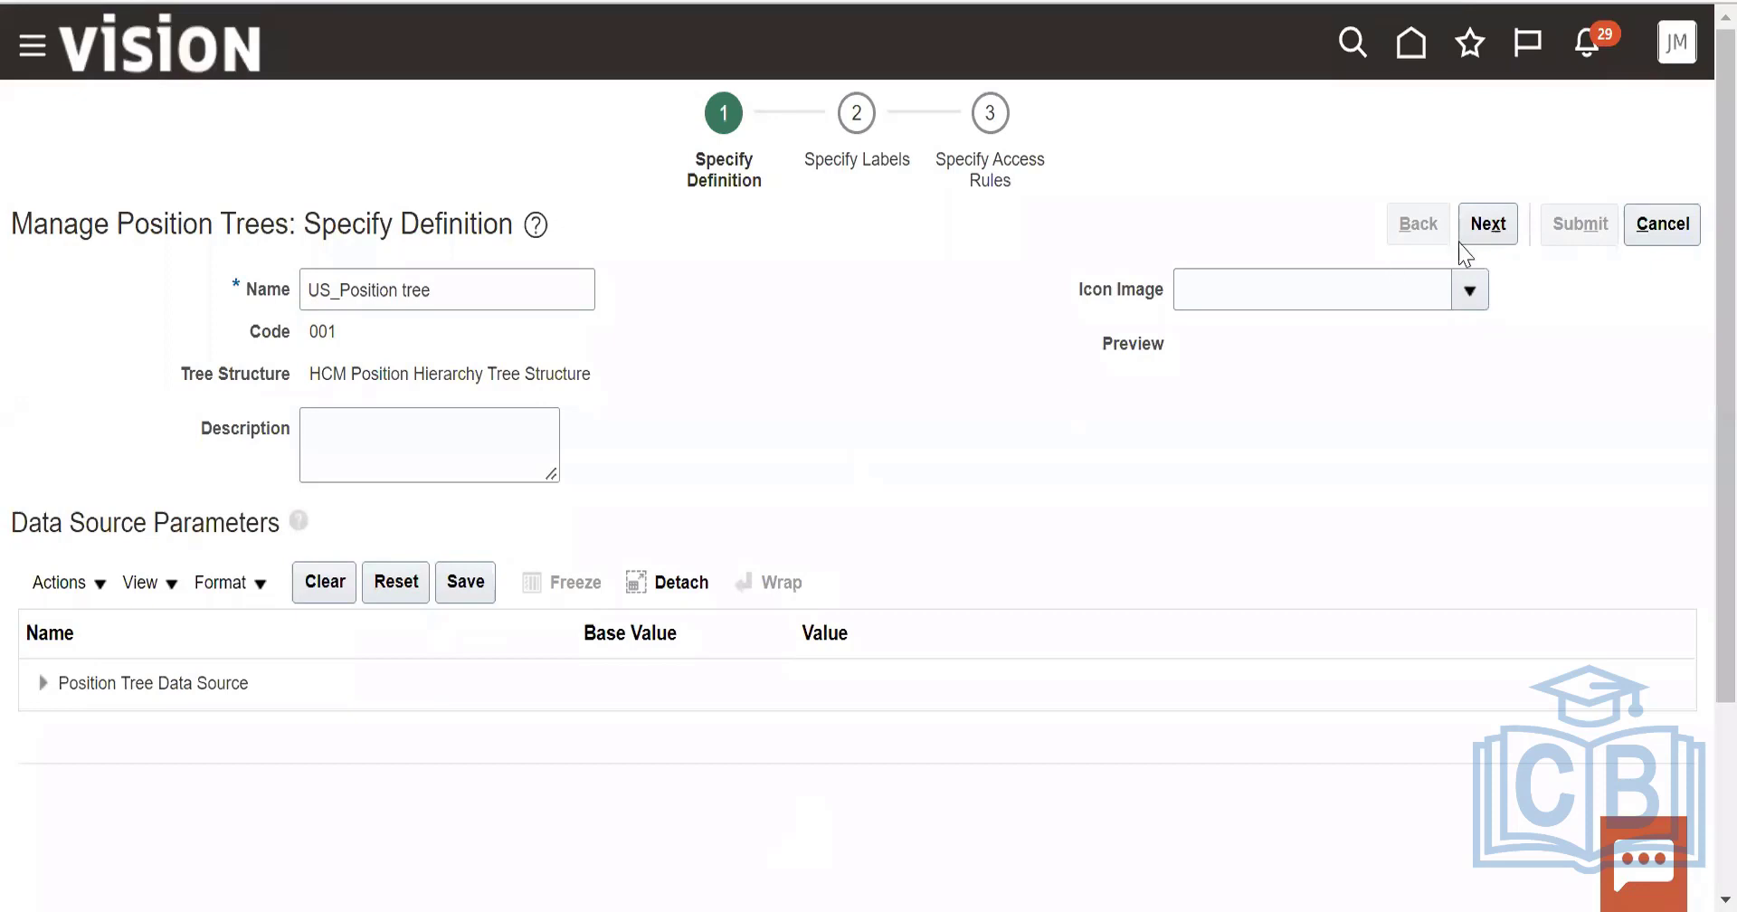
{"action": "left_click", "coordinate": [59, 583]}
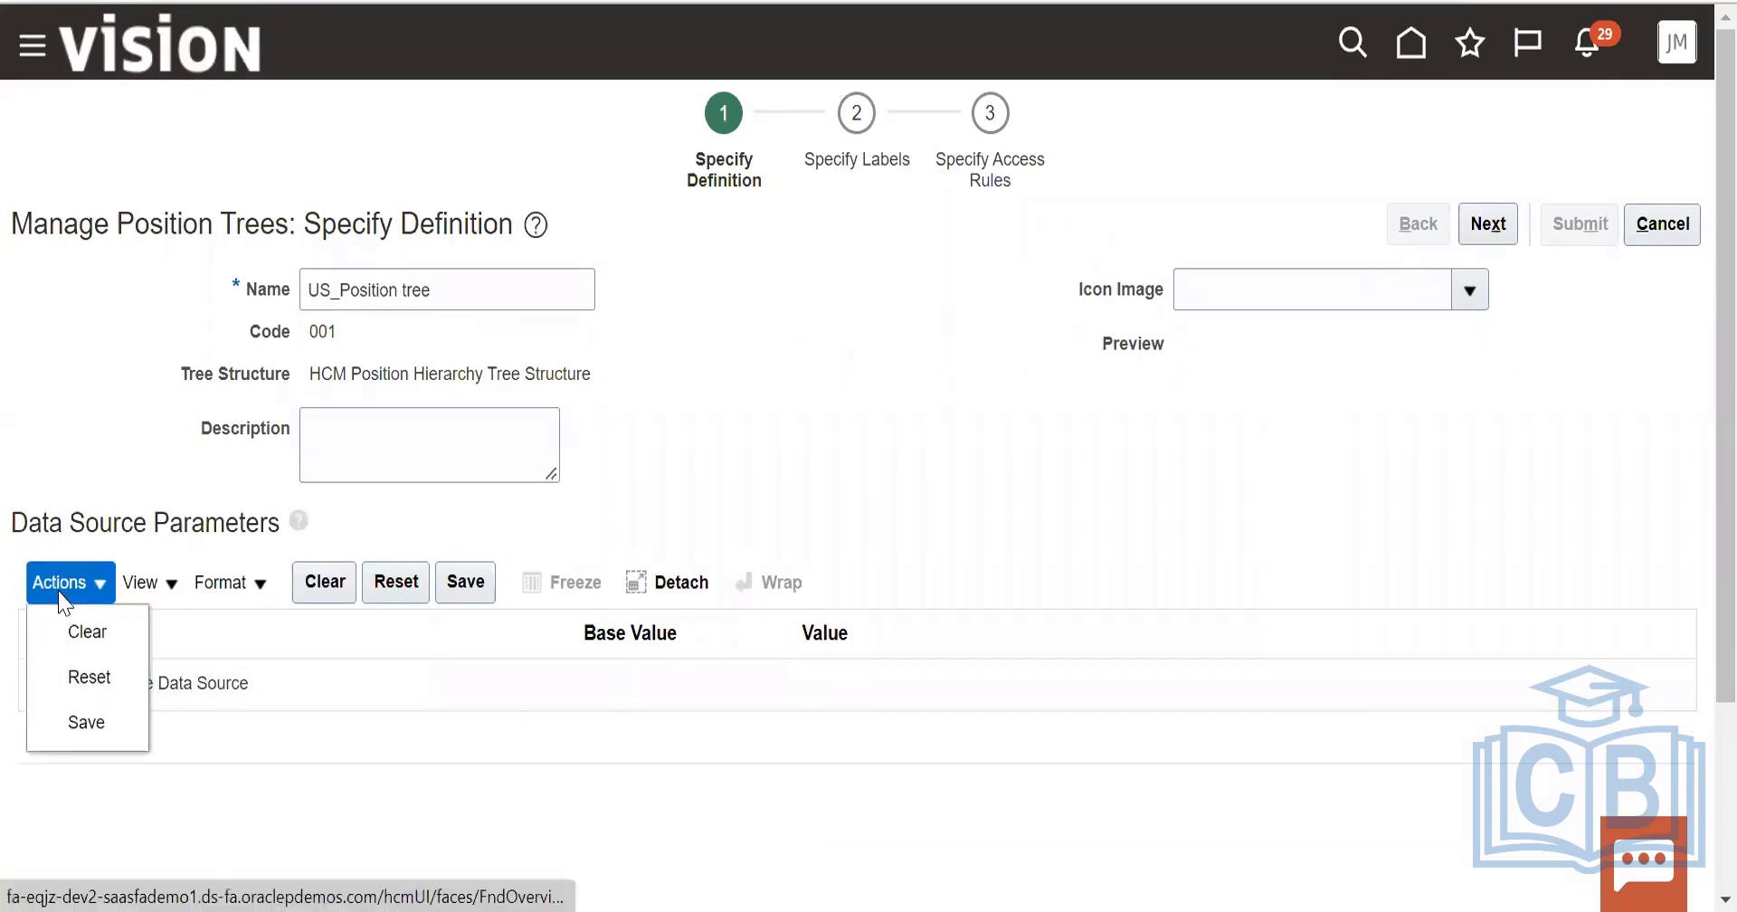
{"action": "left_click", "coordinate": [271, 817]}
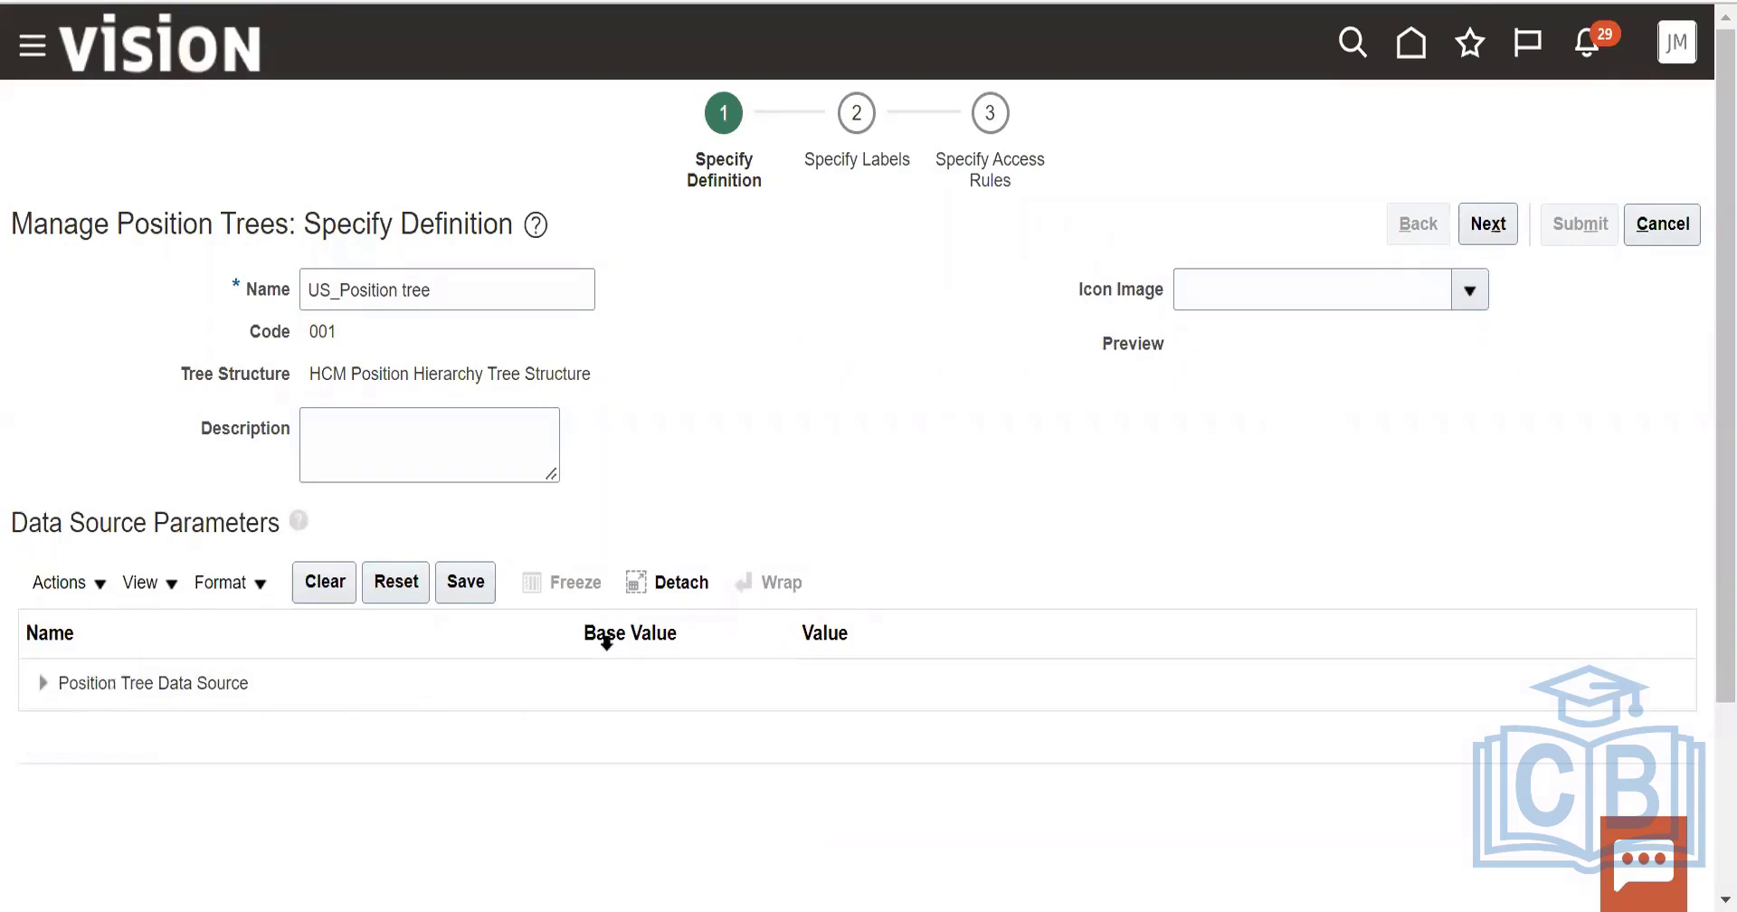
{"action": "left_click", "coordinate": [365, 423]}
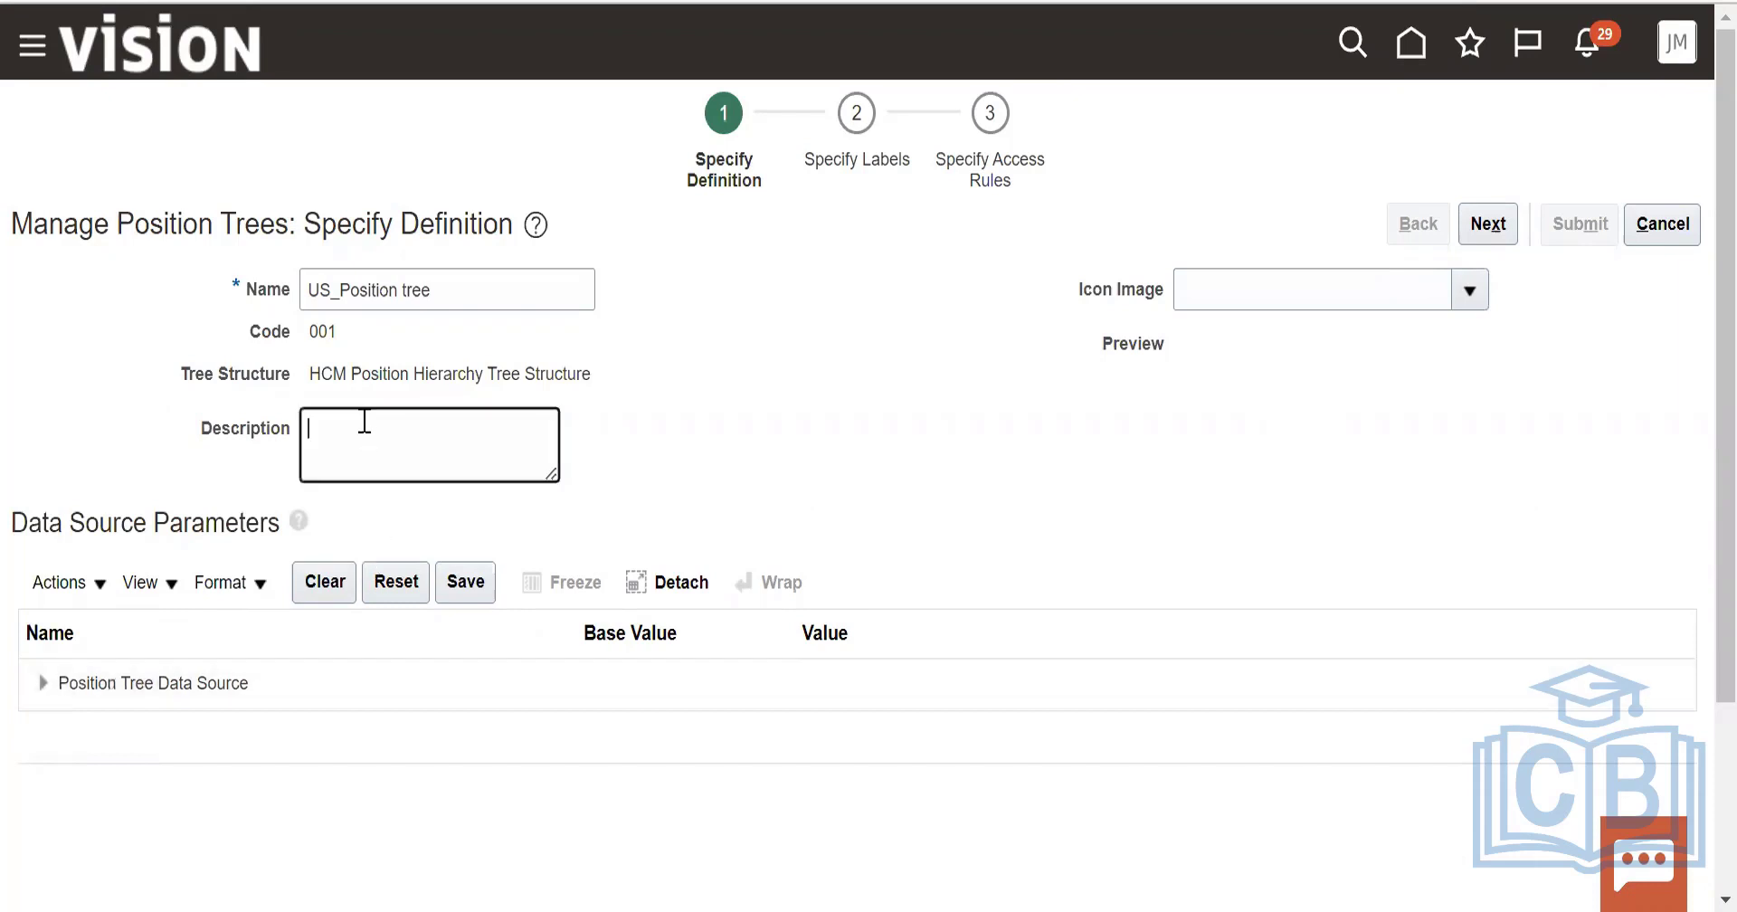
{"action": "left_click", "coordinate": [136, 588]}
{"action": "left_click", "coordinate": [63, 592]}
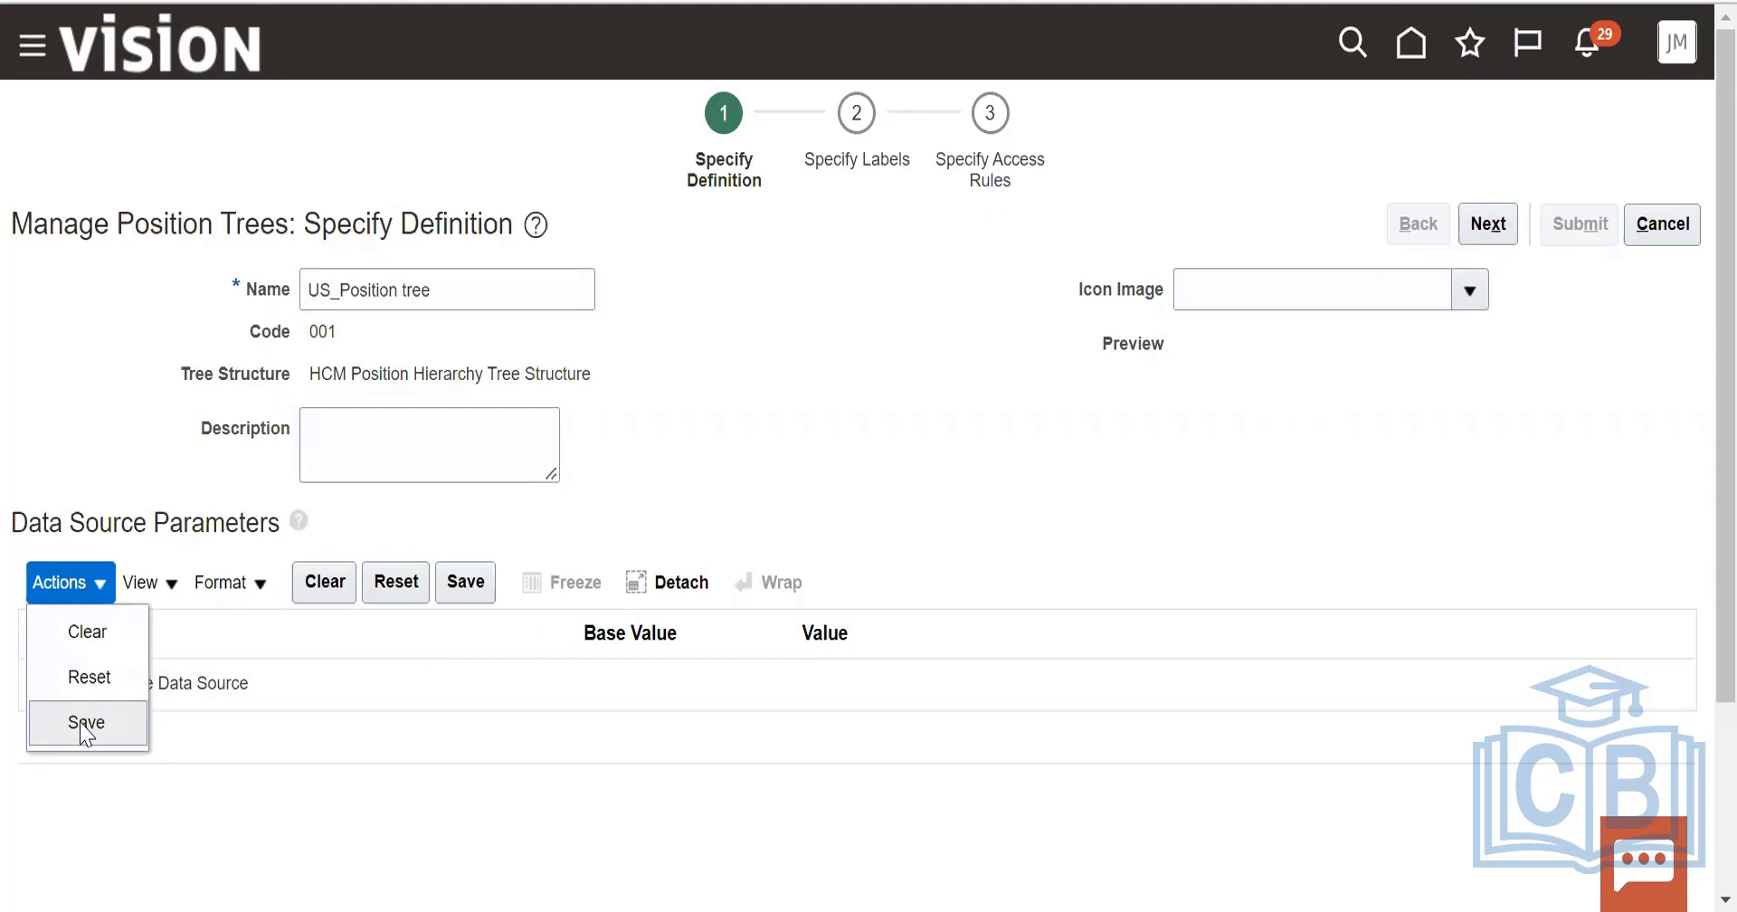
{"action": "left_click", "coordinate": [317, 763]}
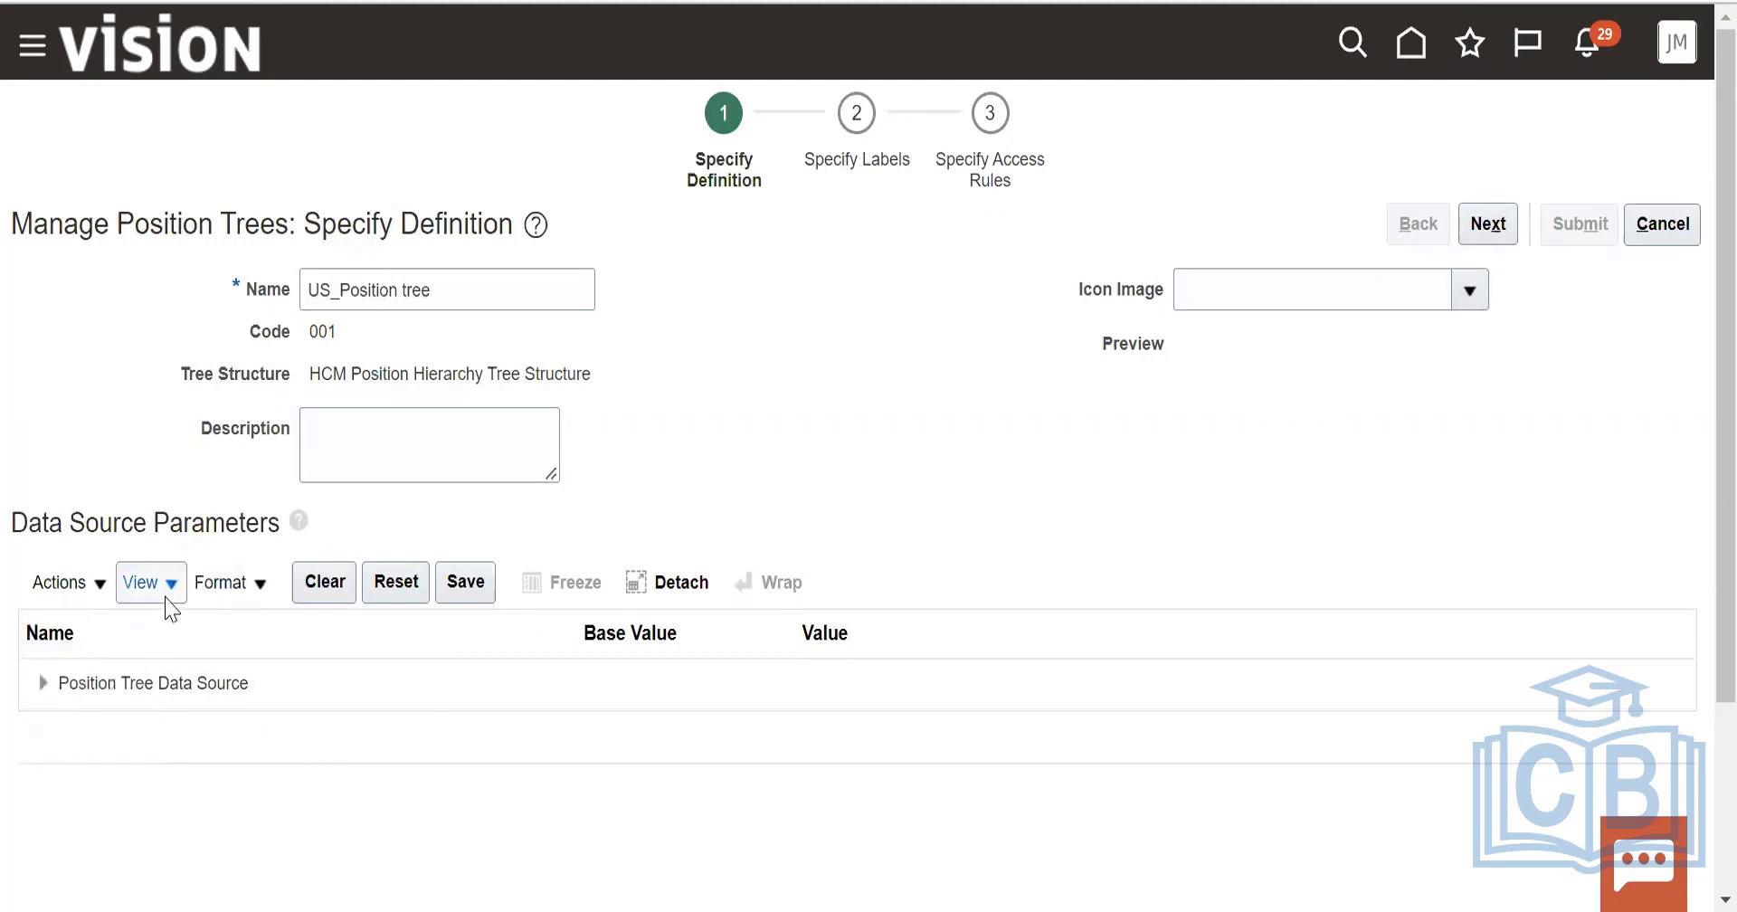
{"action": "left_click", "coordinate": [167, 597]}
{"action": "left_click", "coordinate": [68, 583]}
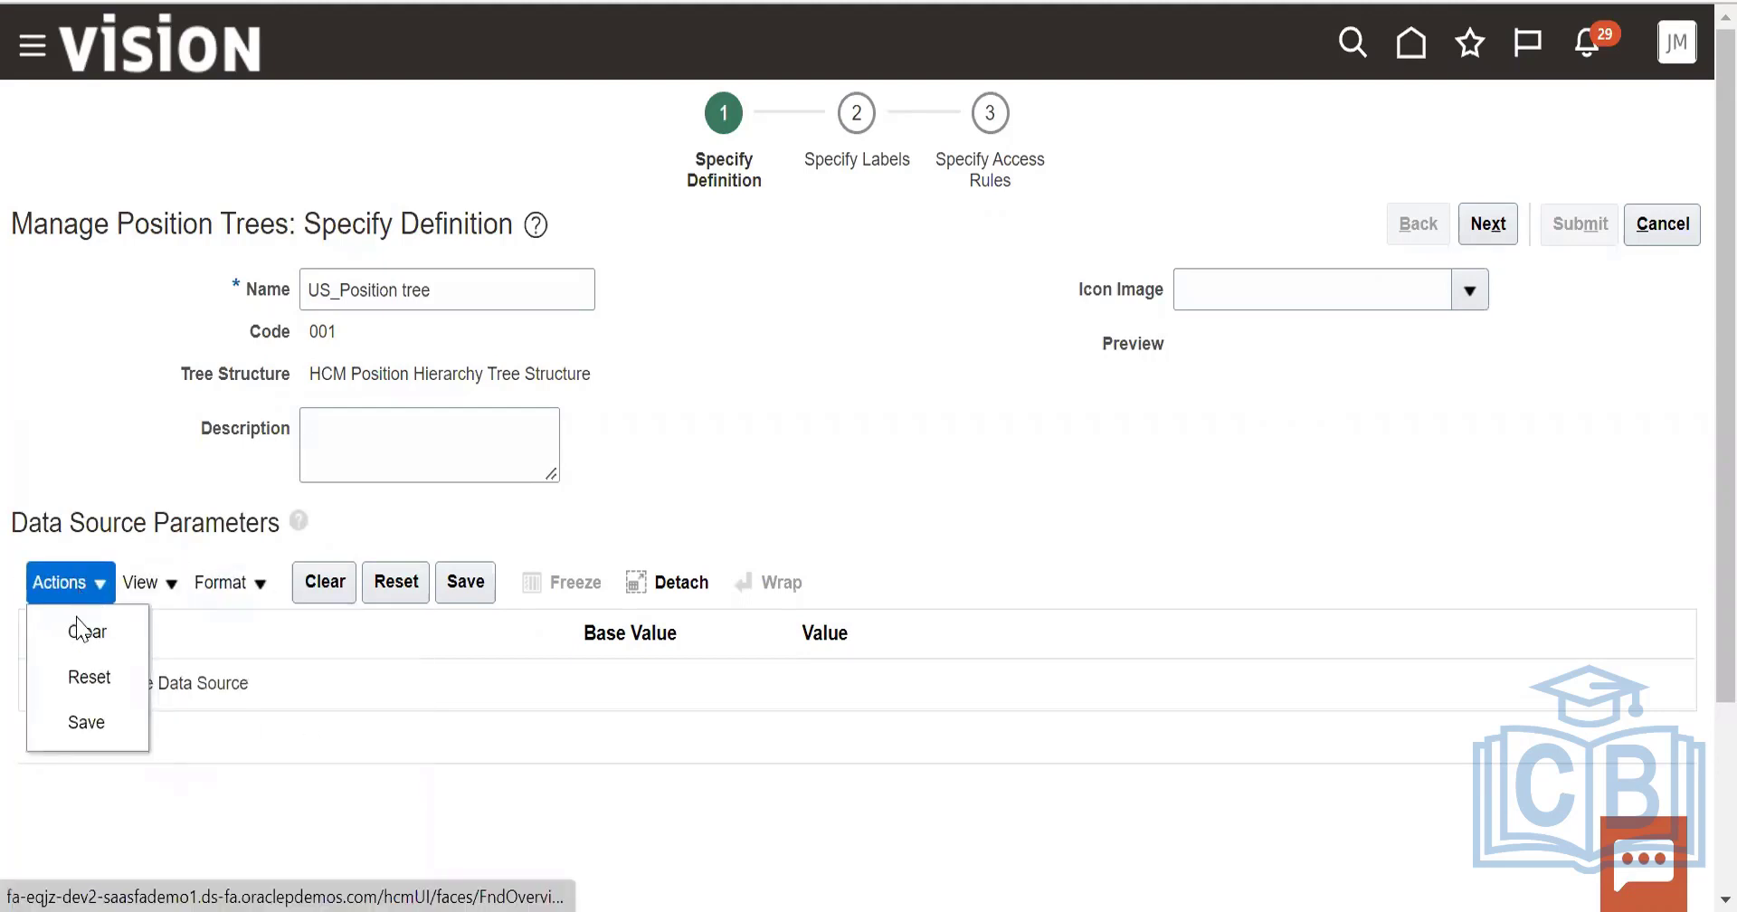
{"action": "left_click", "coordinate": [300, 780]}
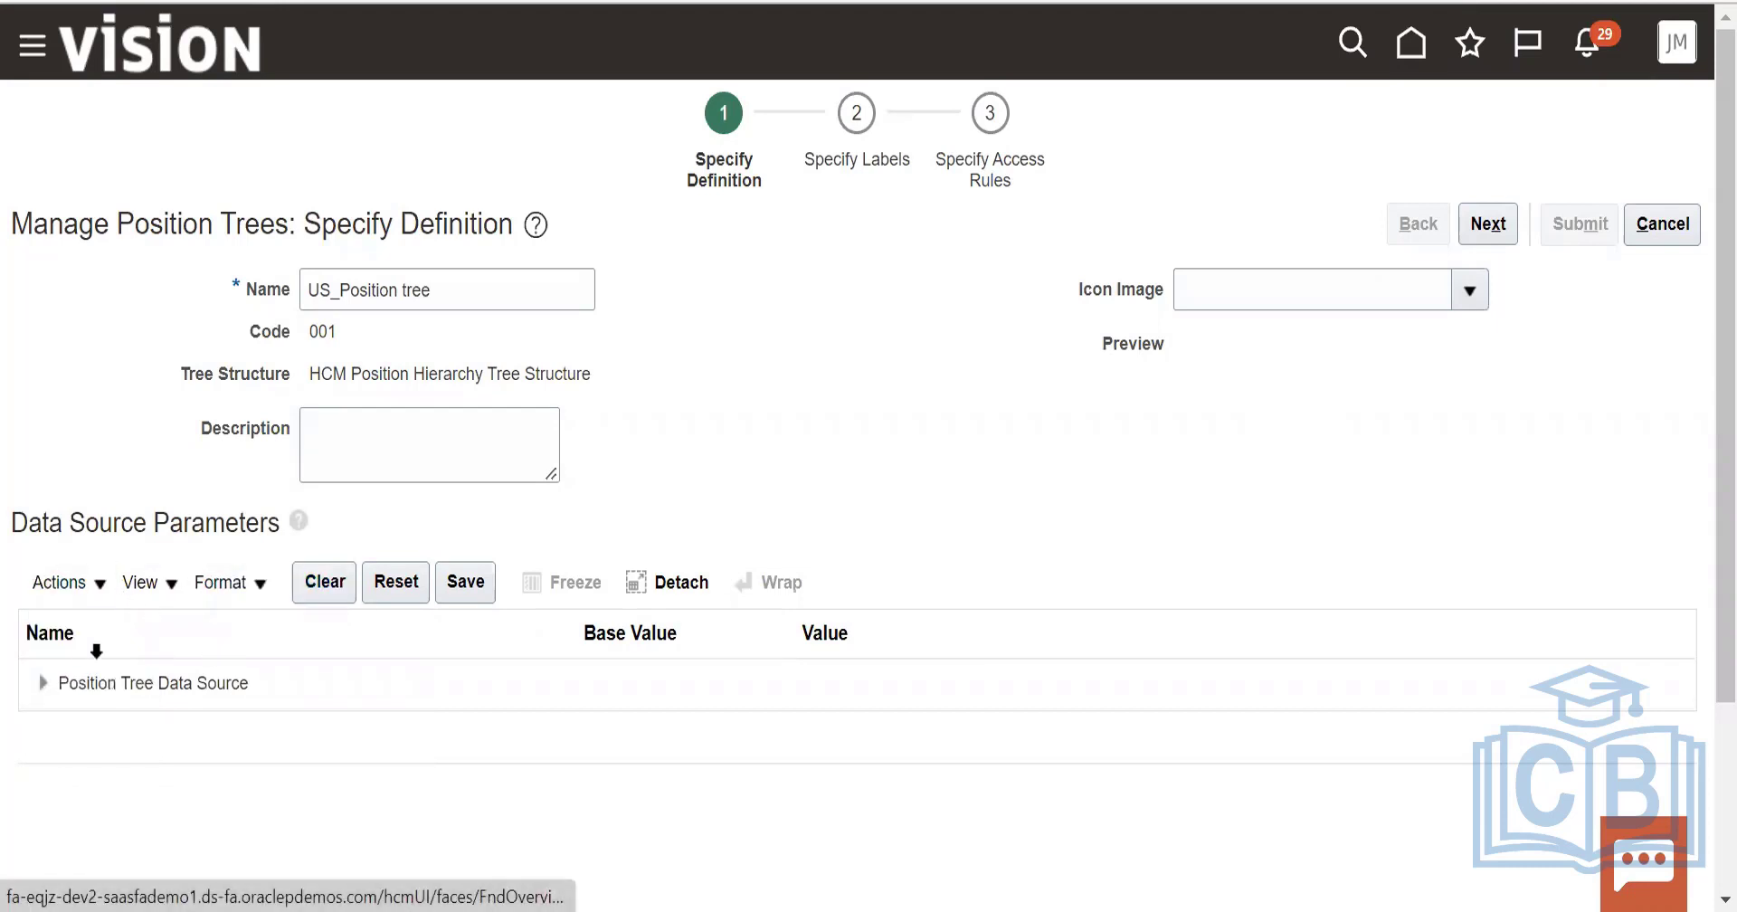
{"action": "left_click", "coordinate": [69, 586]}
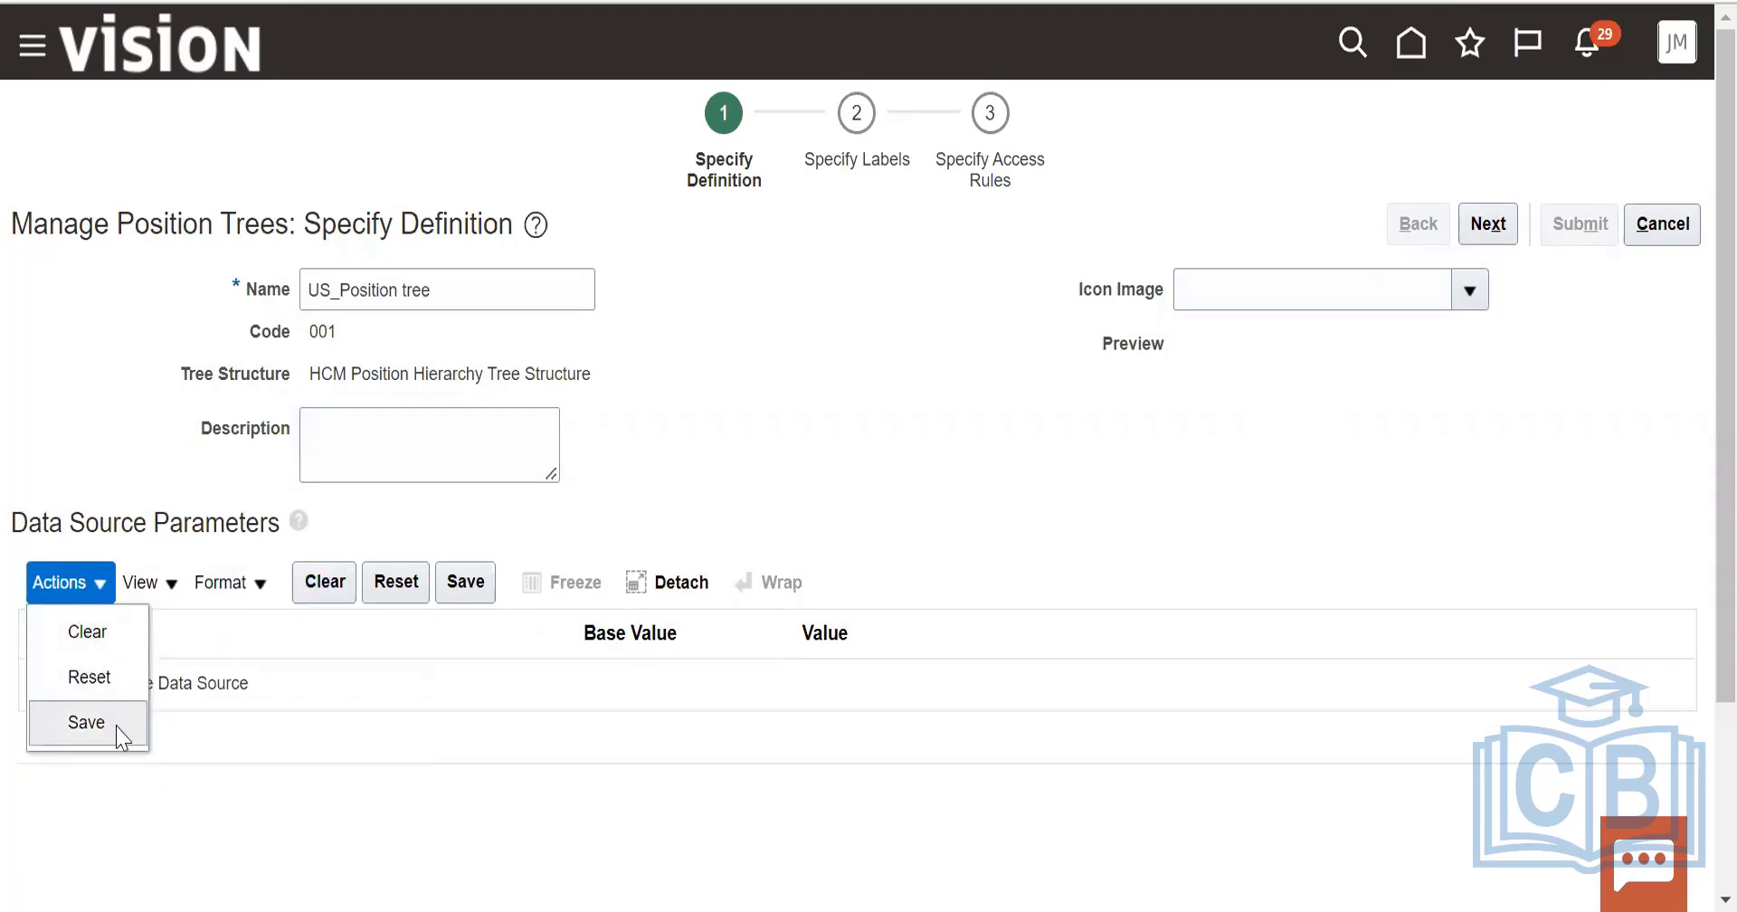
{"action": "left_click", "coordinate": [344, 787]}
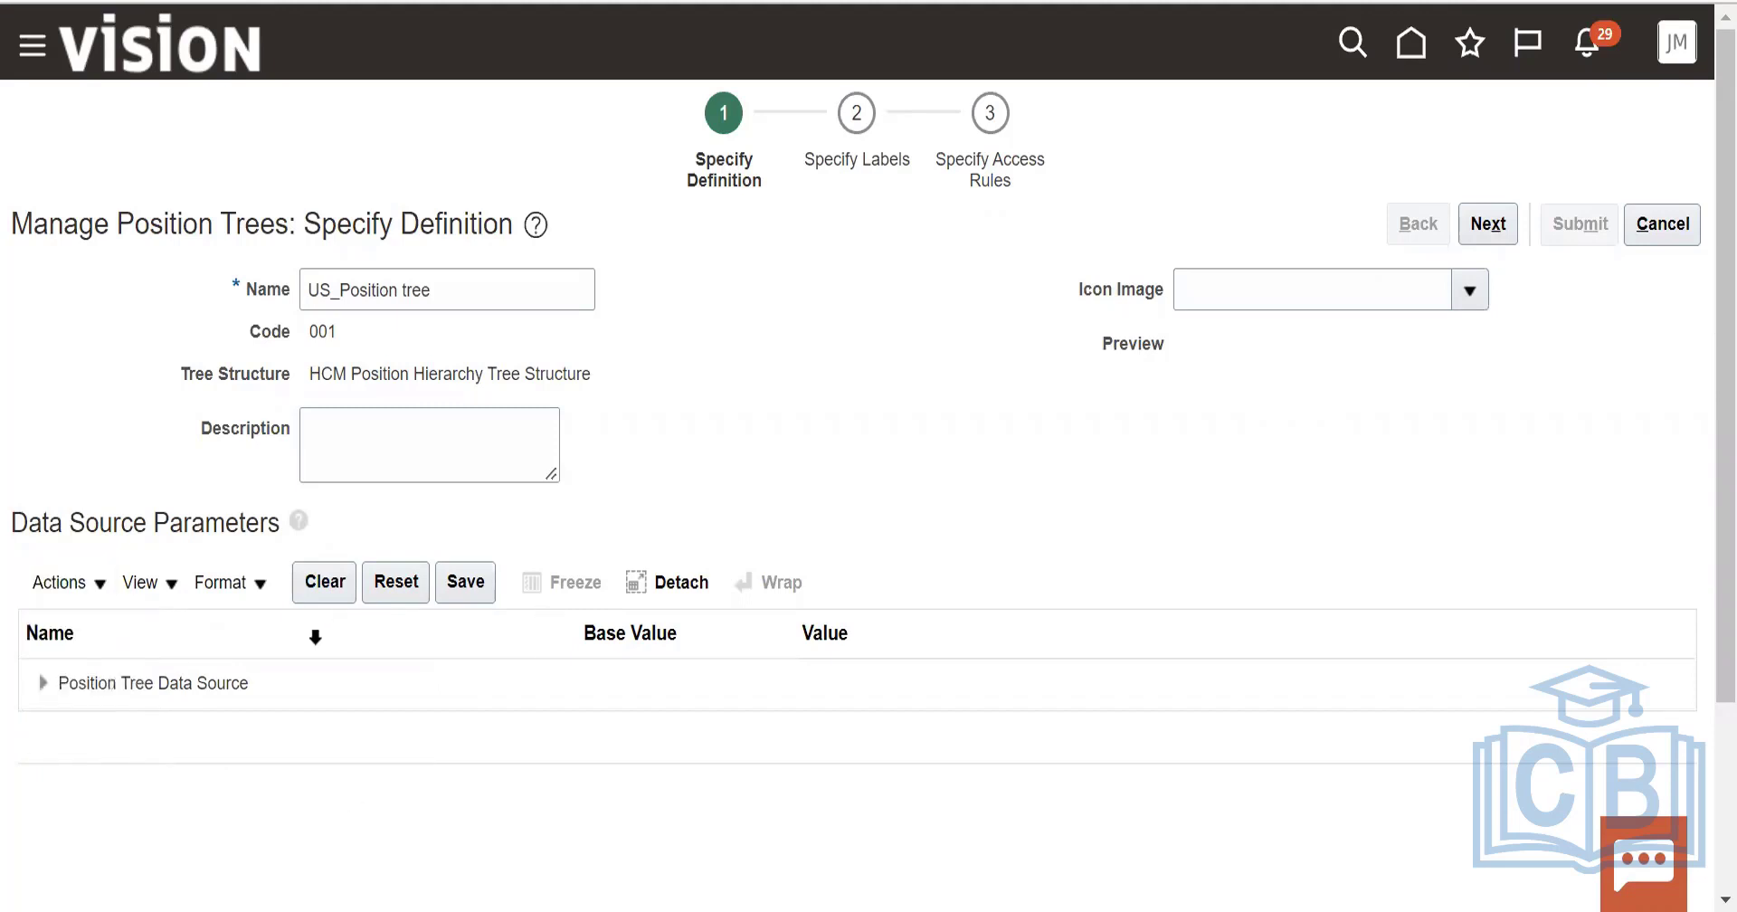
{"action": "scroll", "coordinate": [323, 627], "scroll_direction": "down", "scroll_amount": 3}
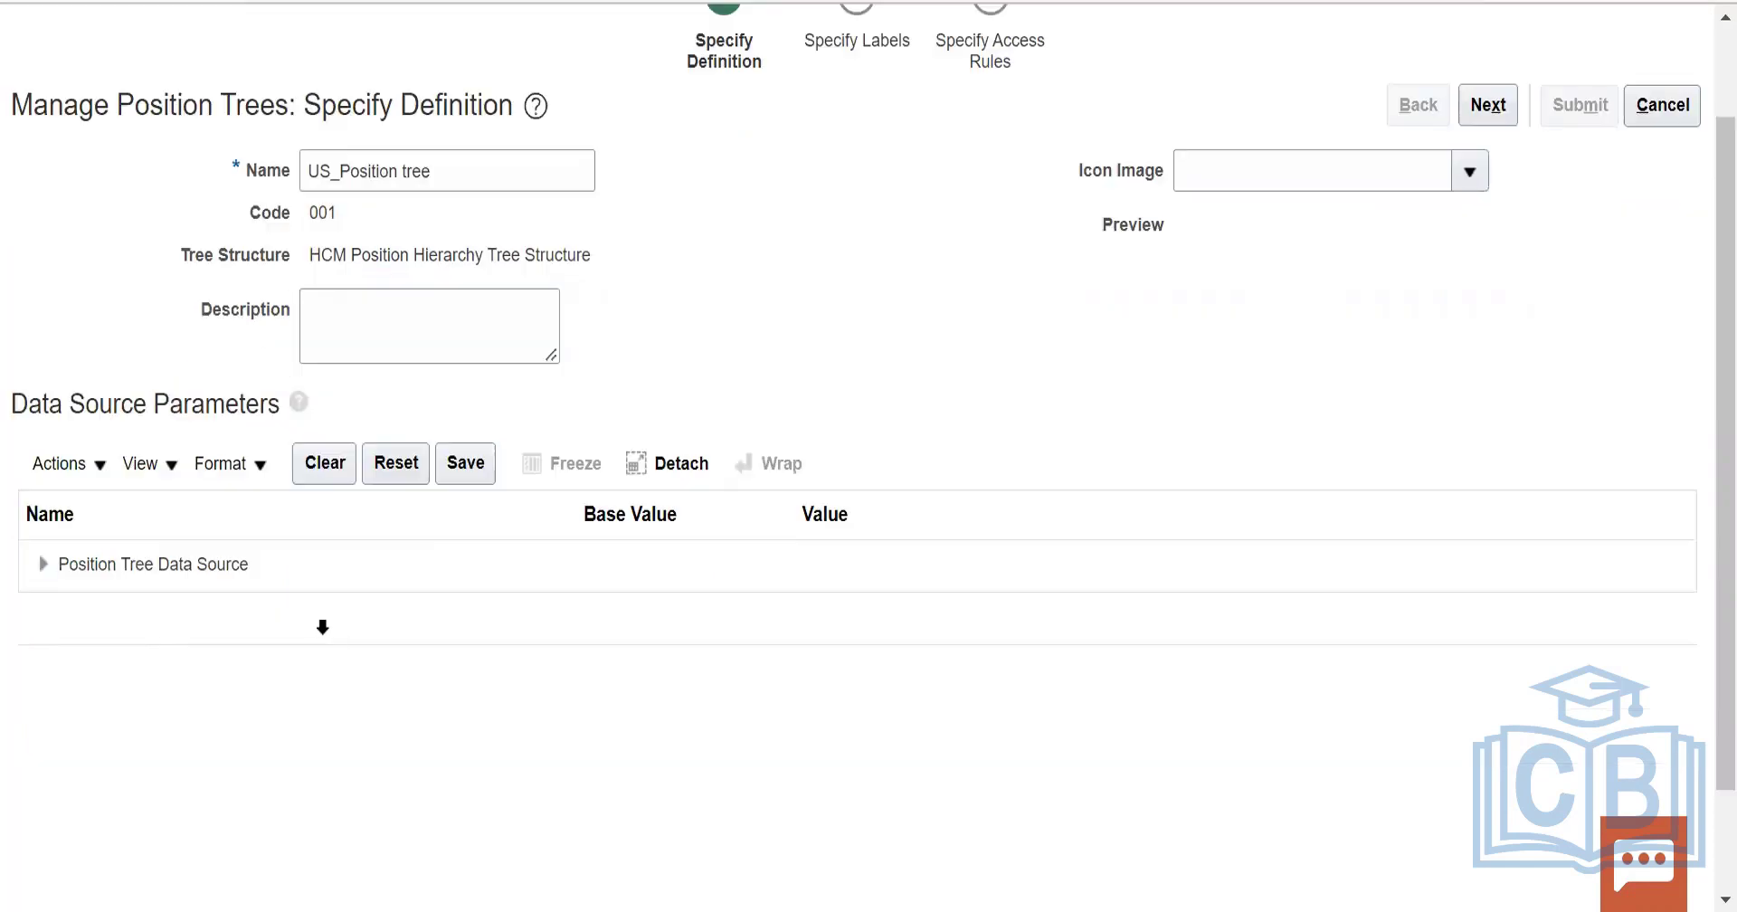
{"action": "left_click", "coordinate": [98, 447]}
{"action": "left_click", "coordinate": [369, 612]}
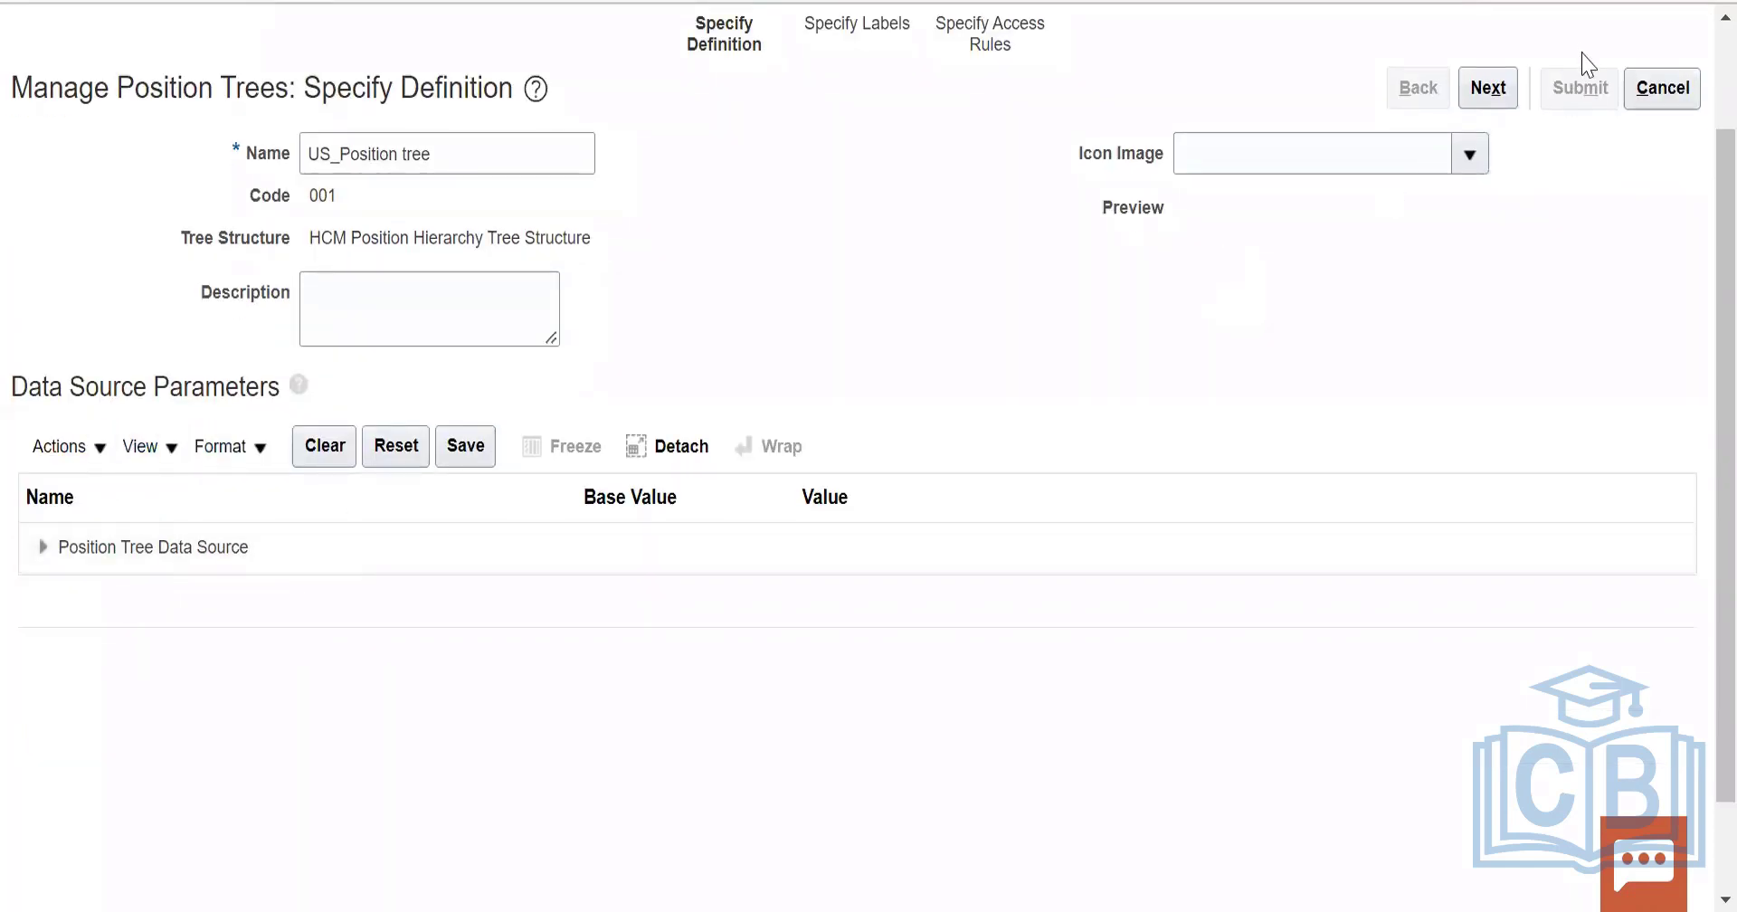
Continue through the labels and access rules of US_Position tree without changes and submit the tree.
{"action": "left_click", "coordinate": [1502, 87]}
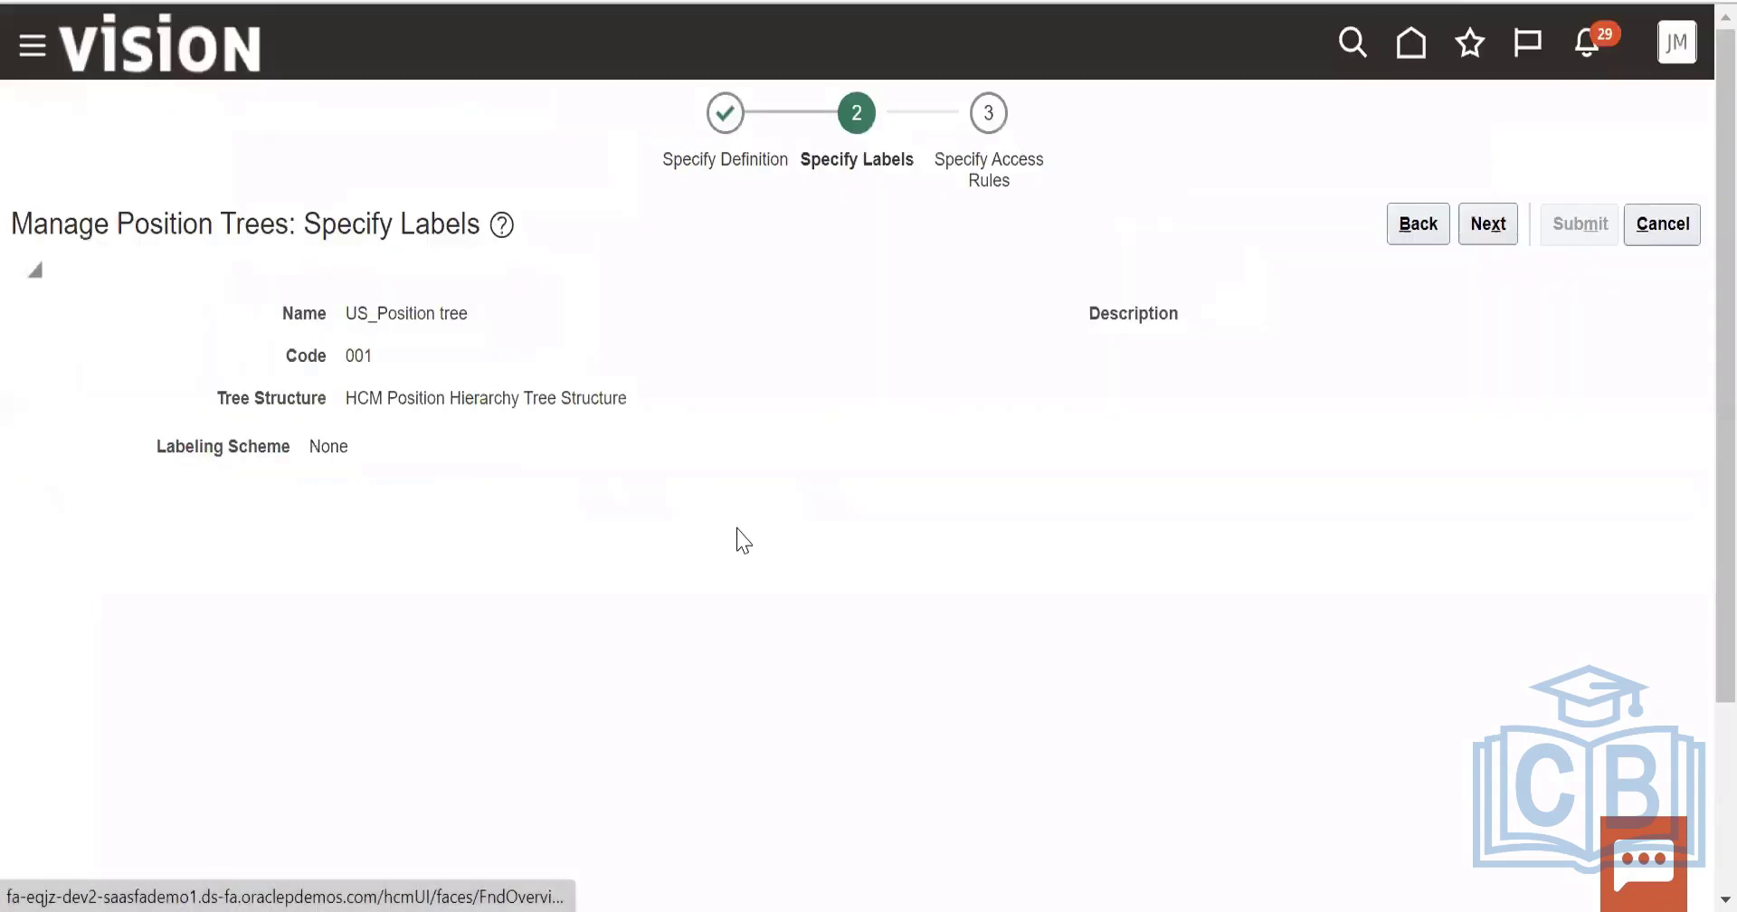
{"action": "left_click", "coordinate": [1486, 223]}
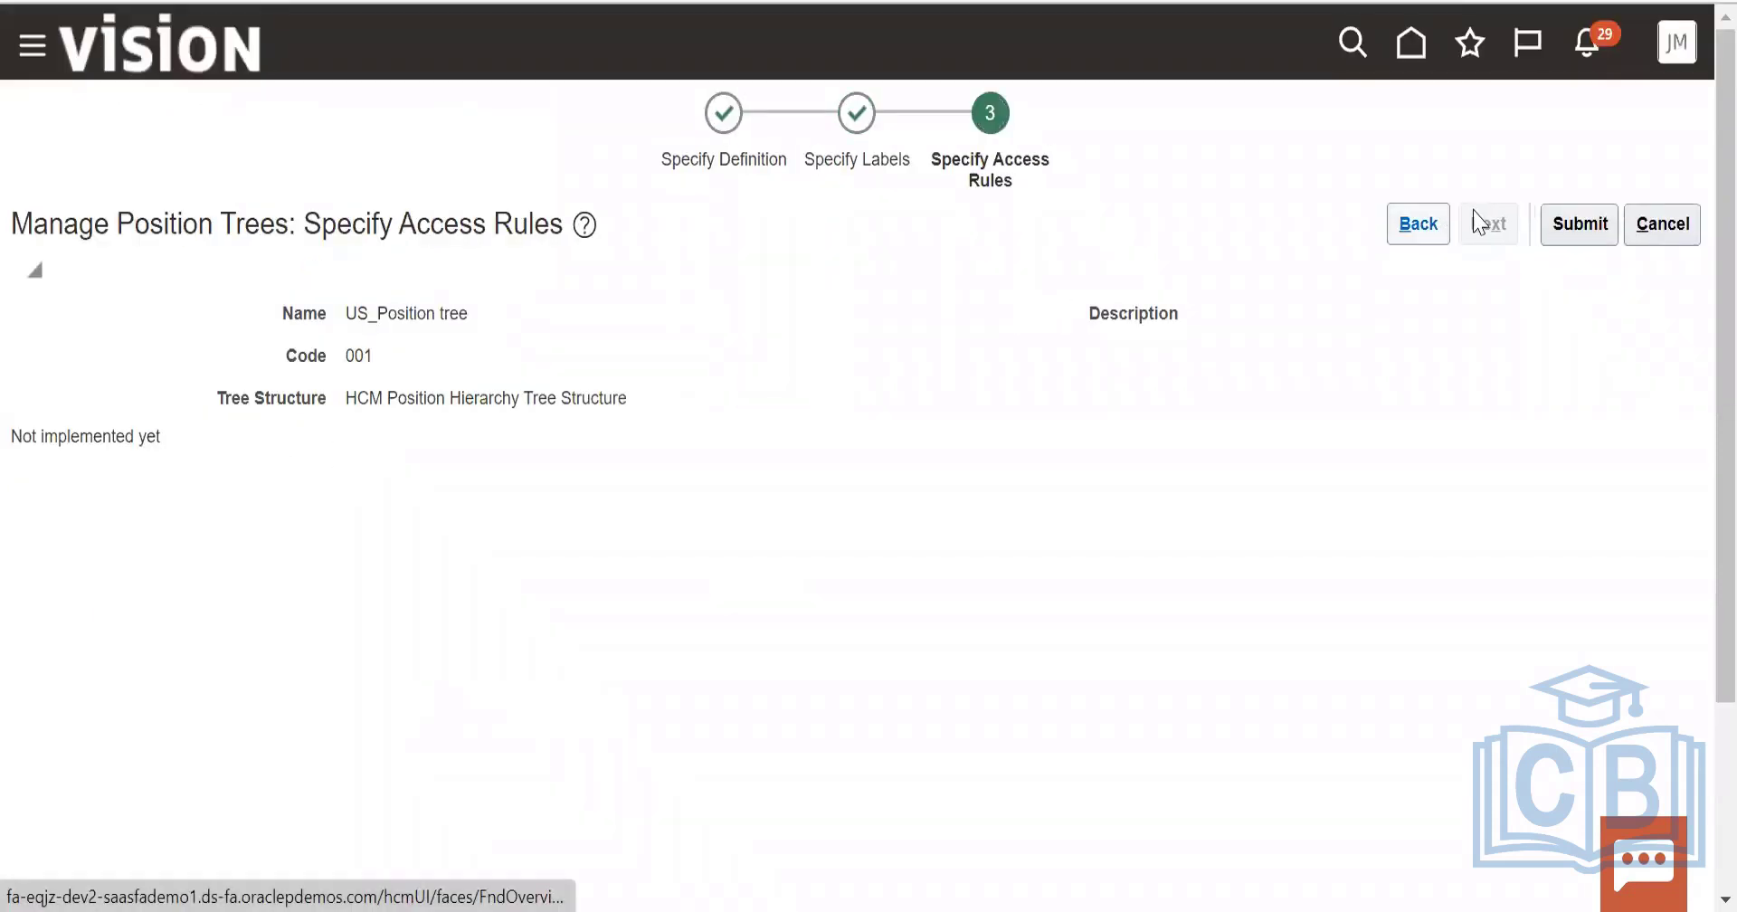
{"action": "left_click", "coordinate": [1579, 228]}
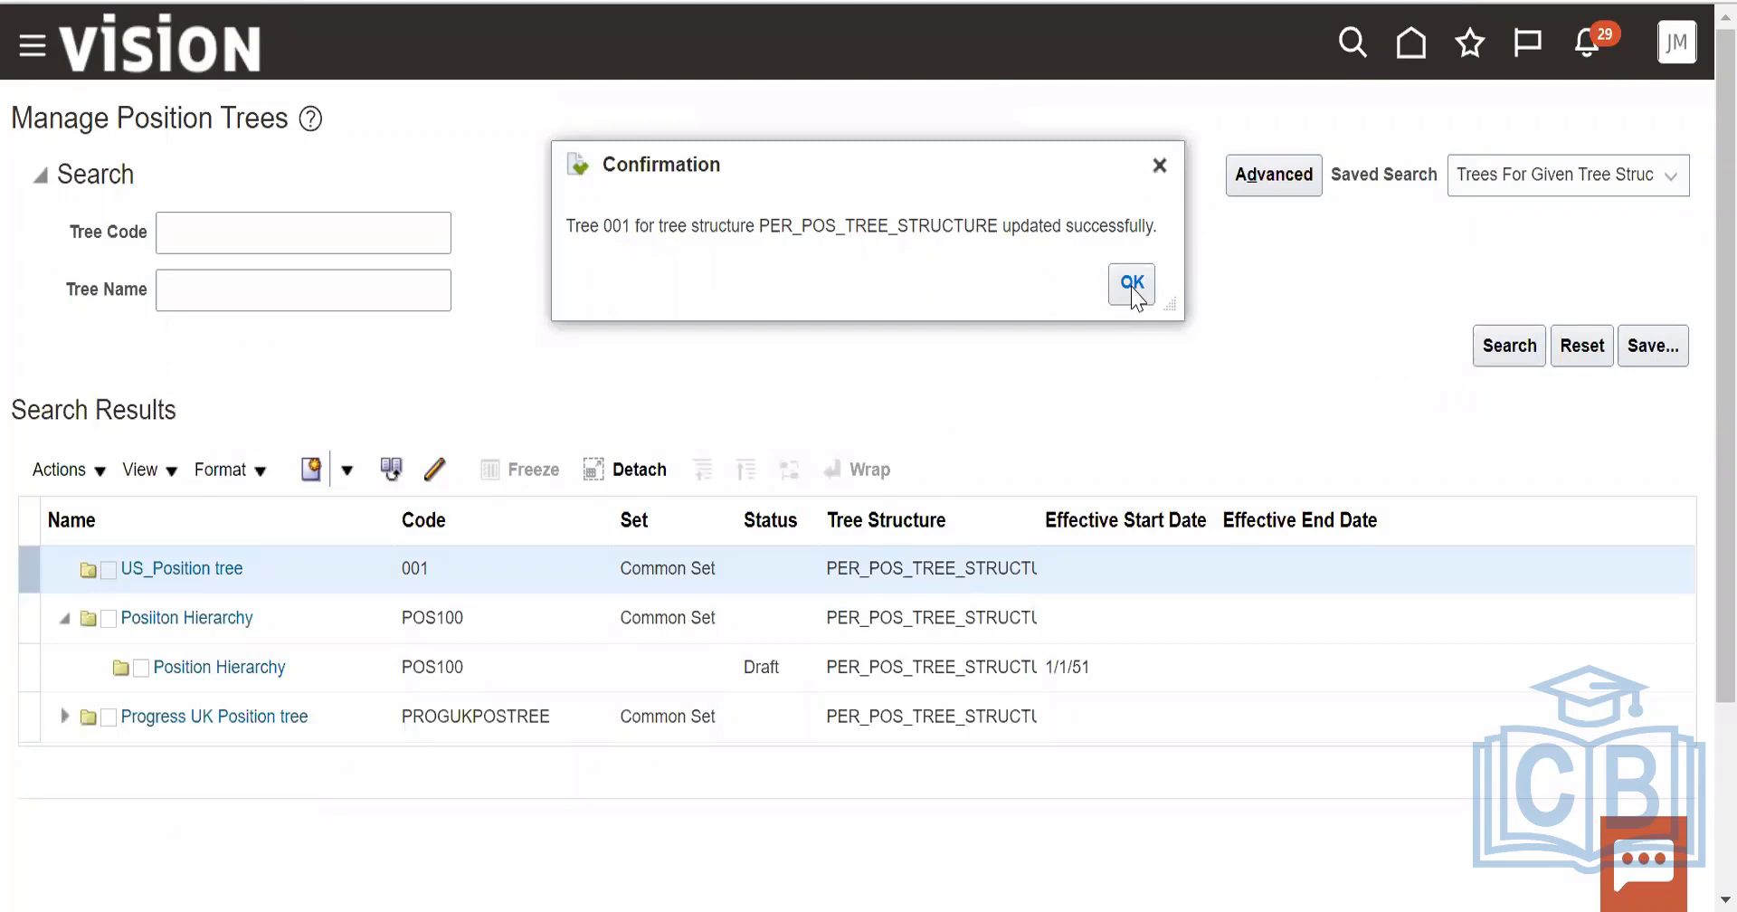
Acknowledge the tree update and check which actions are available for US_Position tree in the search results.
{"action": "left_click", "coordinate": [1132, 284]}
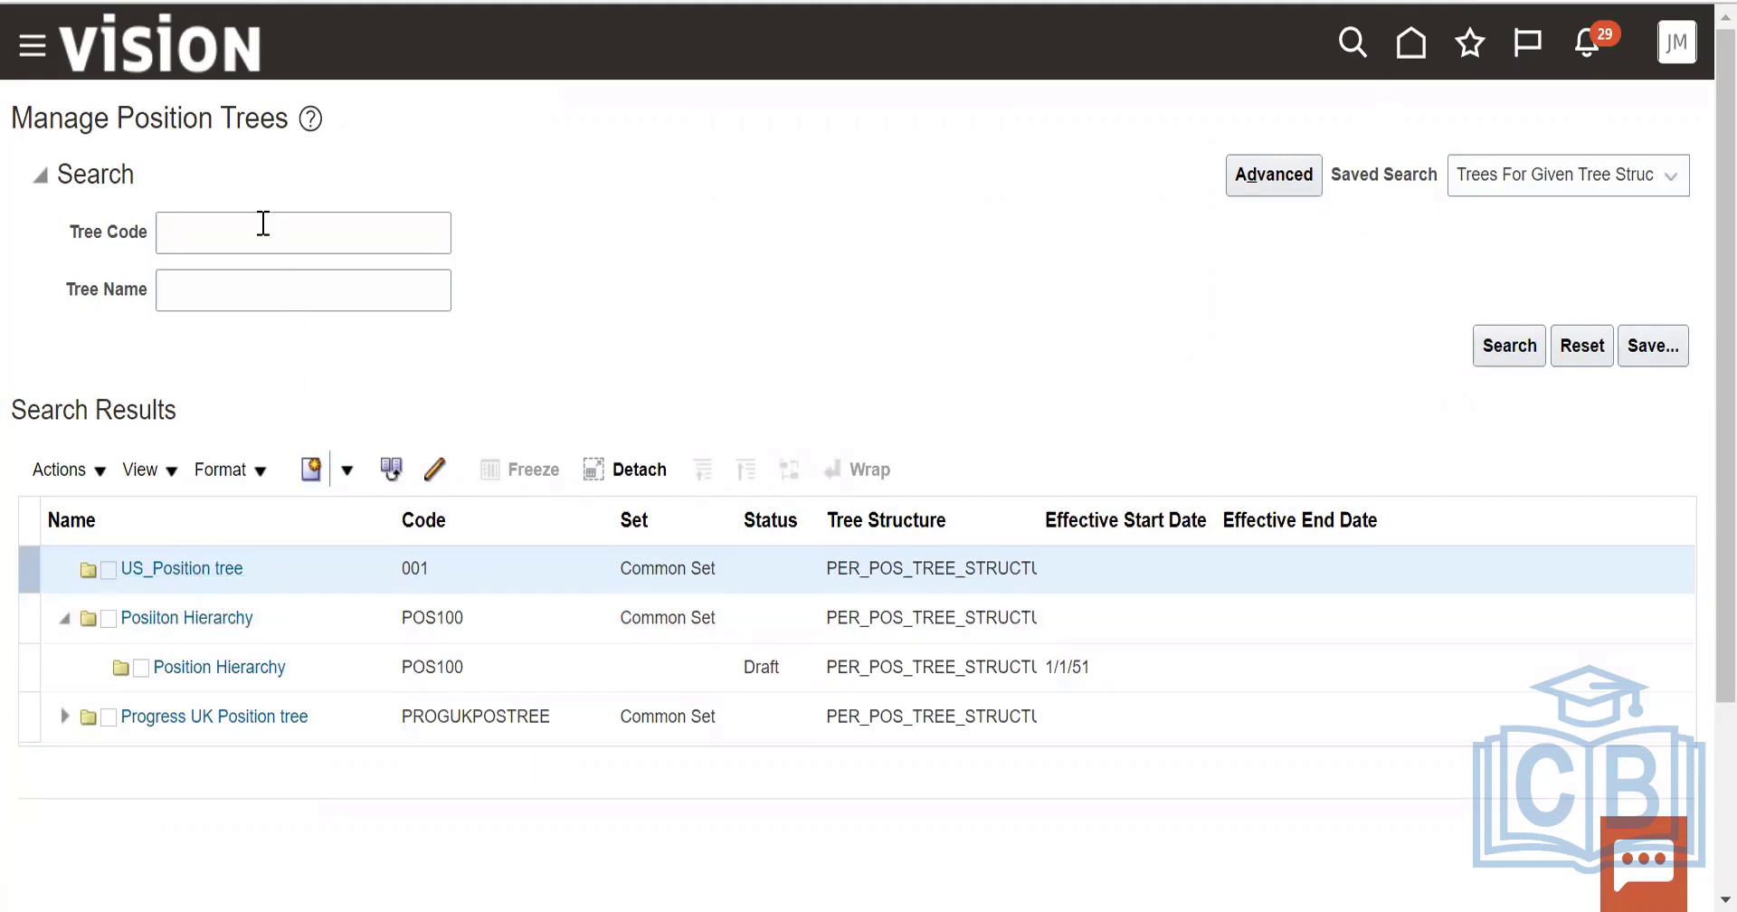
{"action": "left_click", "coordinate": [100, 470]}
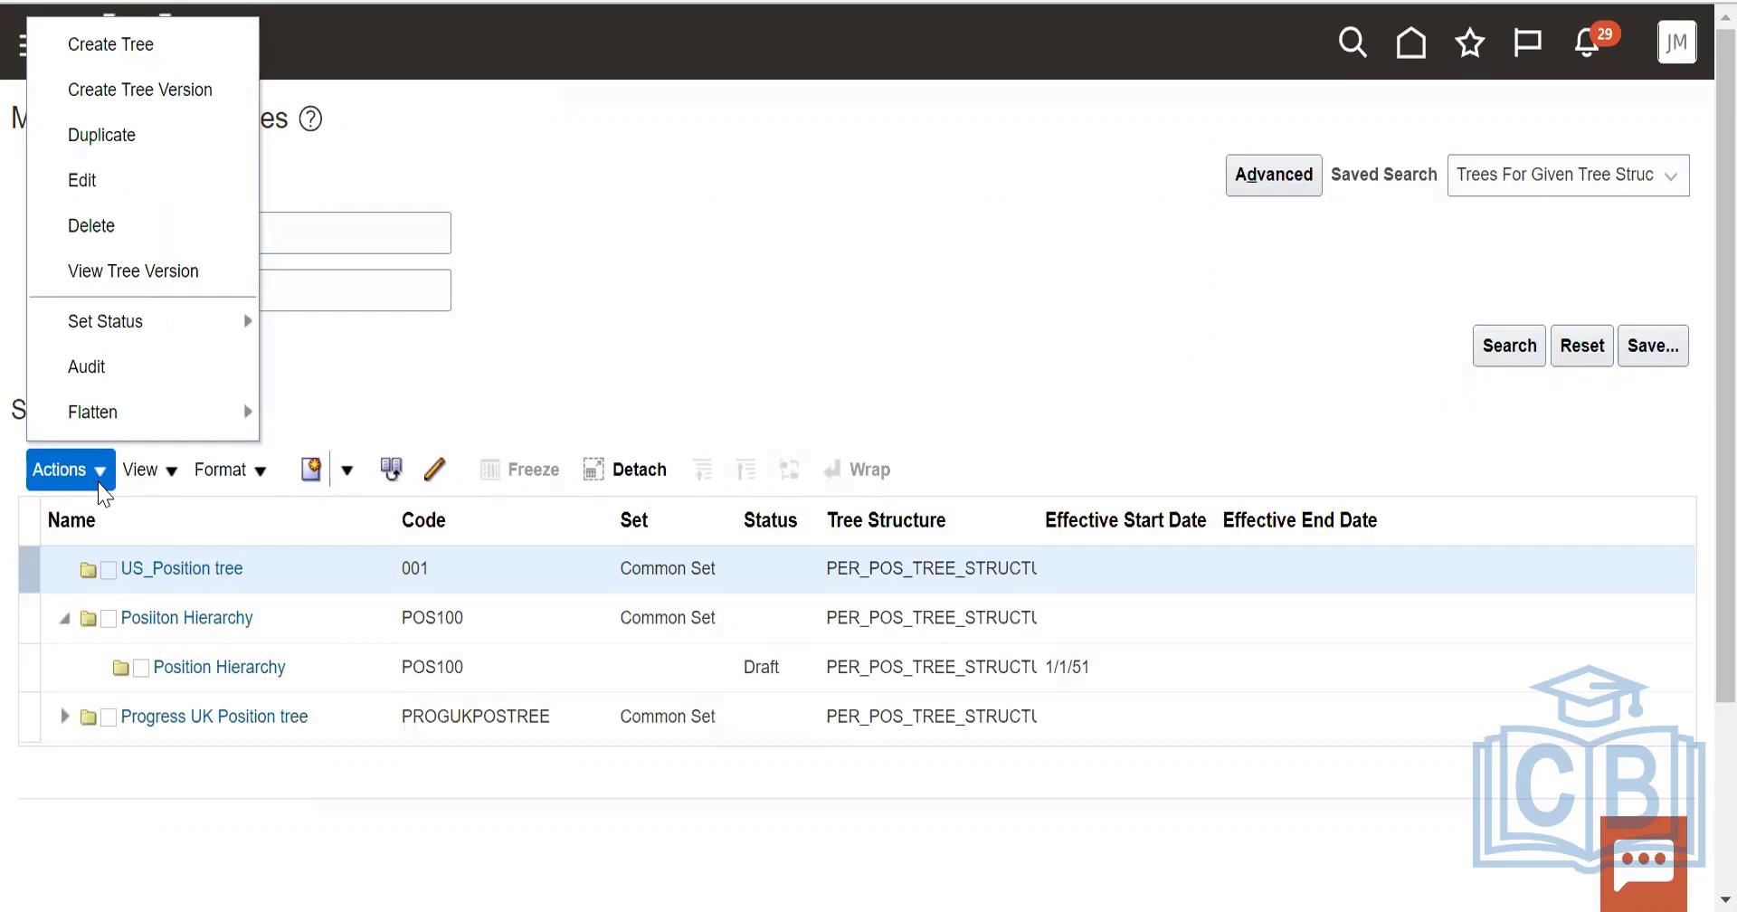
{"action": "left_click", "coordinate": [562, 268]}
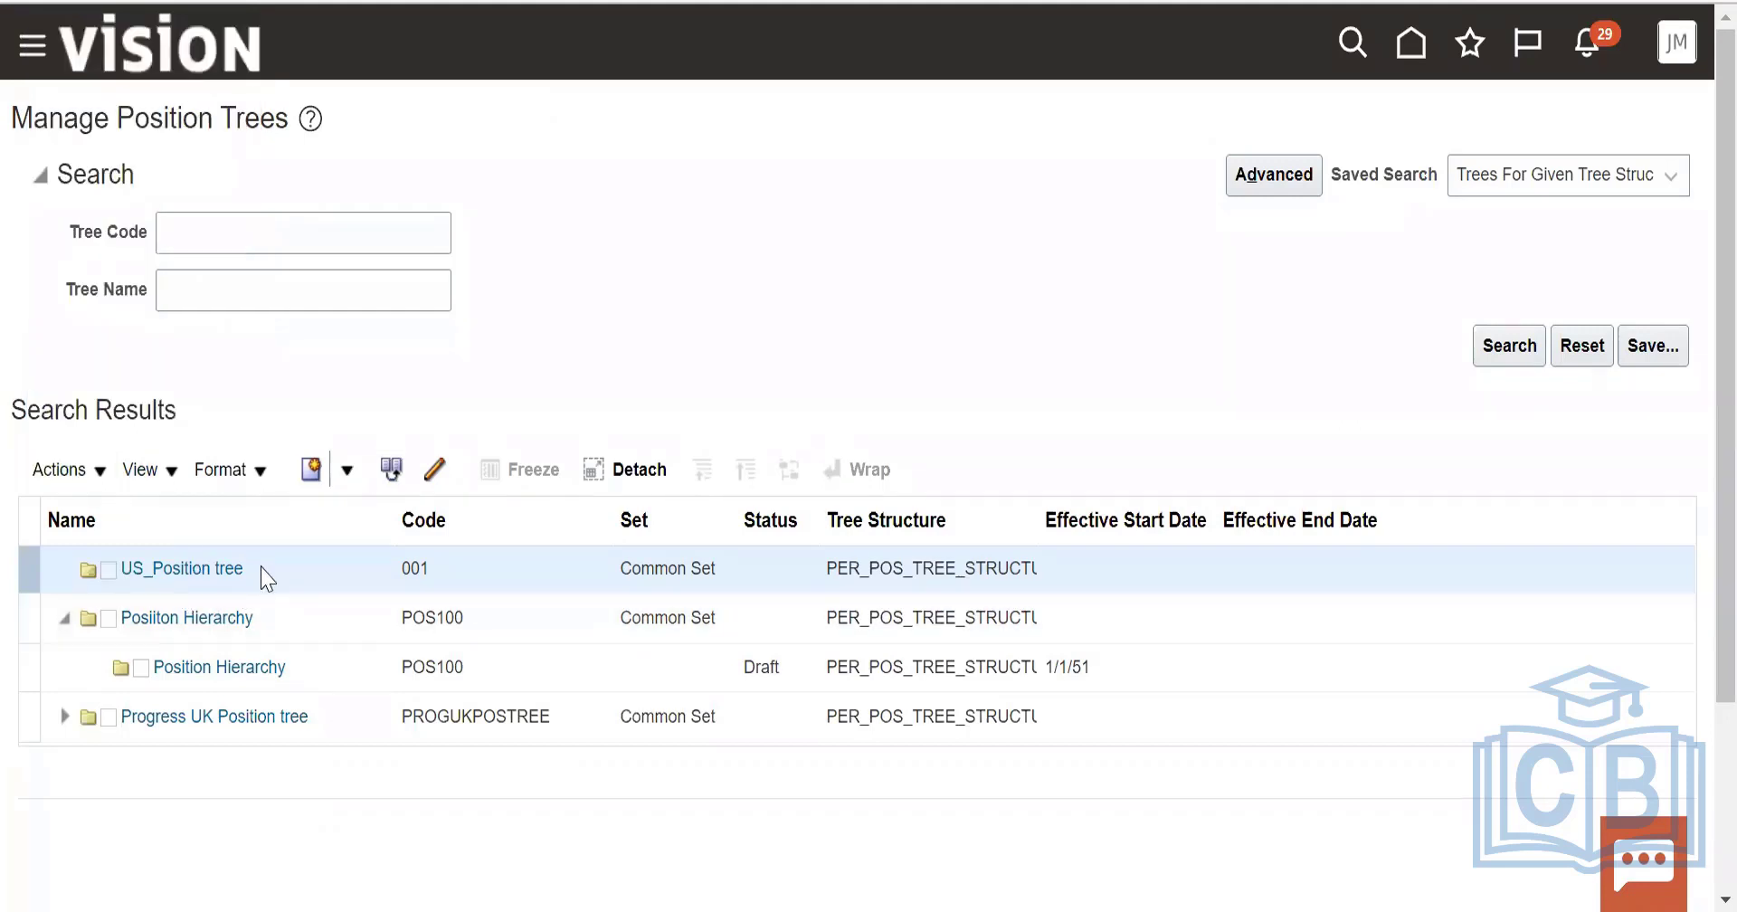
{"action": "left_click", "coordinate": [177, 568]}
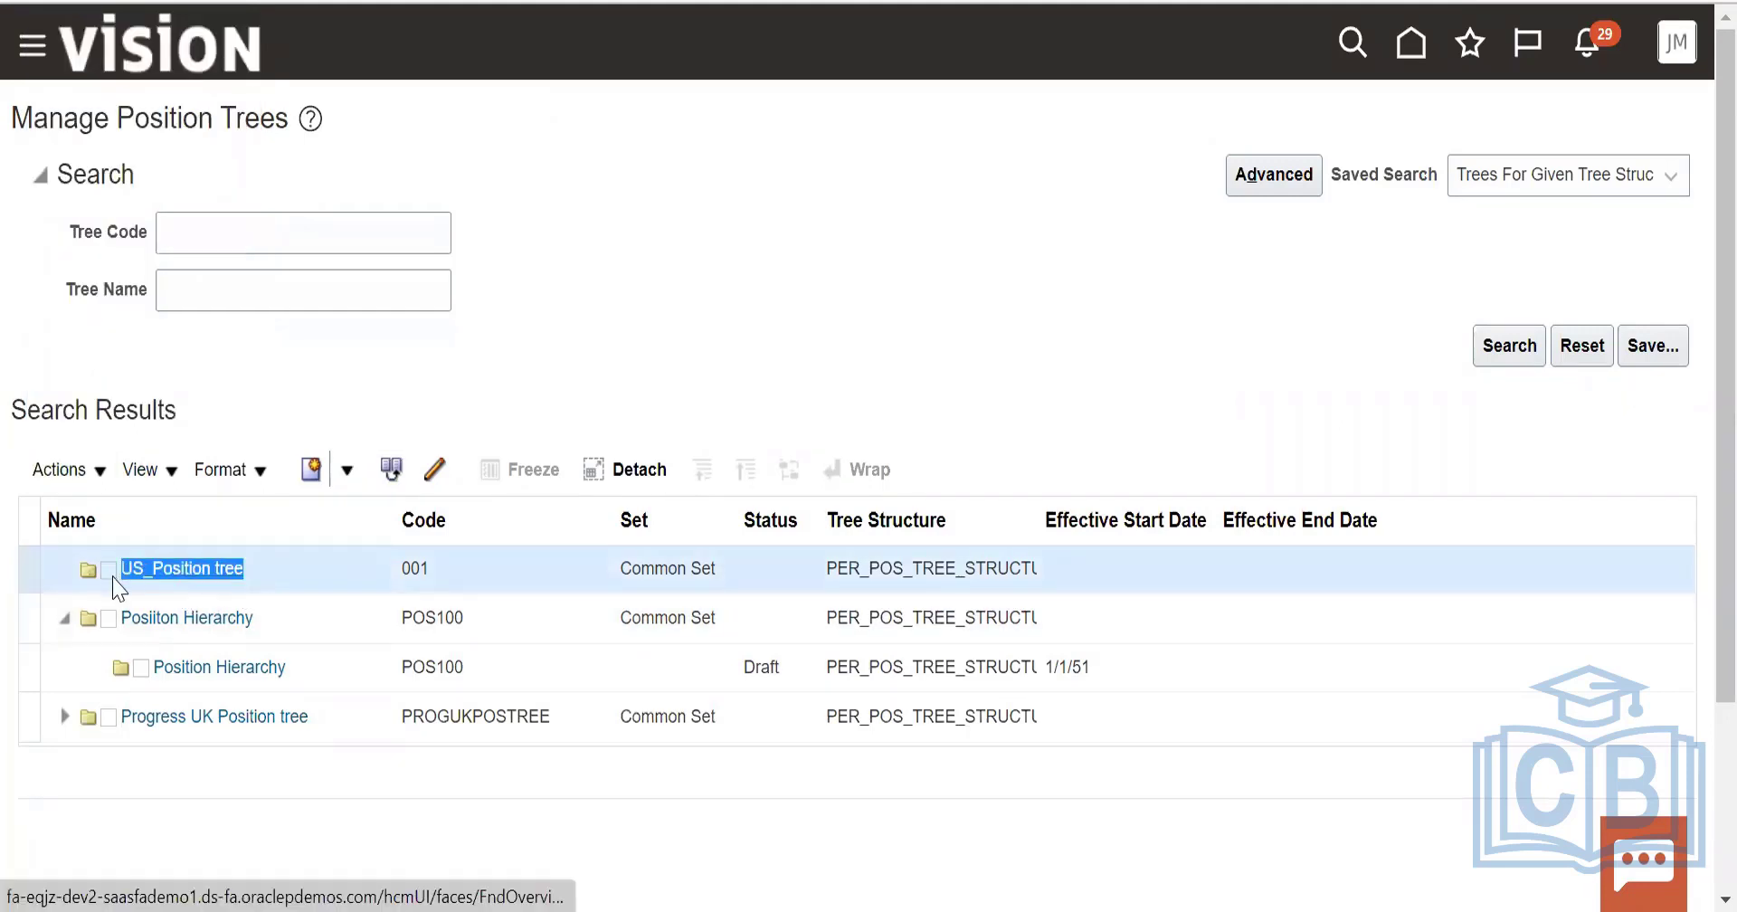
{"action": "right_click", "coordinate": [224, 583]}
{"action": "left_click", "coordinate": [438, 415]}
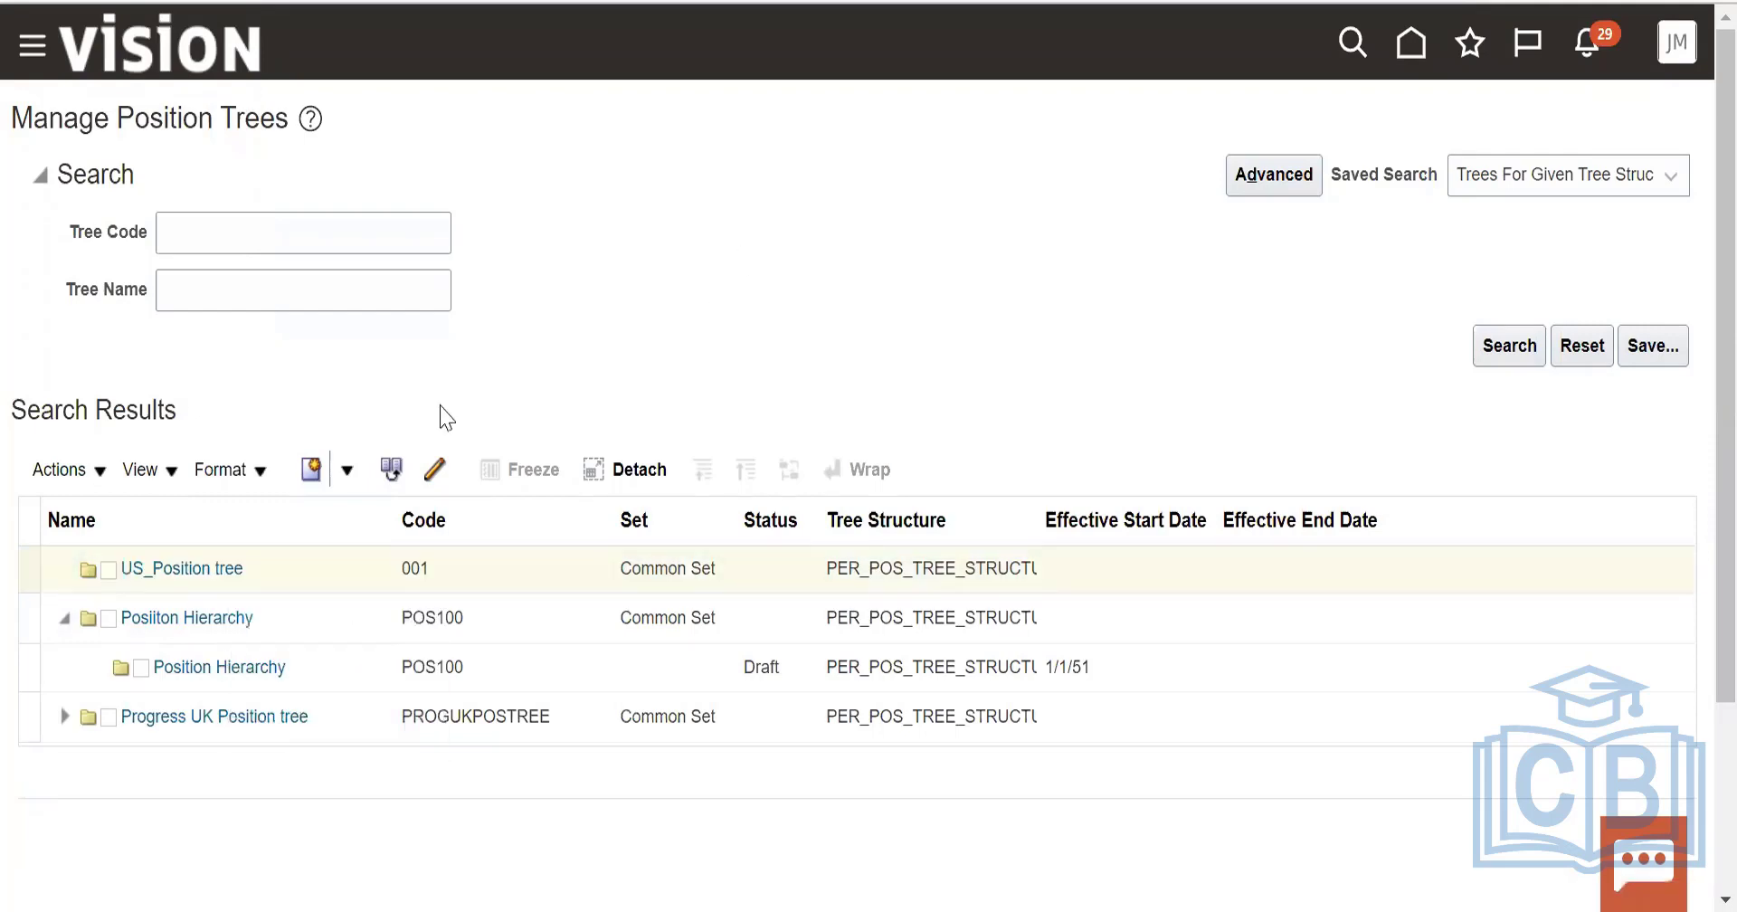
Open the definition of US_Position tree and examine its name field.
{"action": "left_click", "coordinate": [224, 564]}
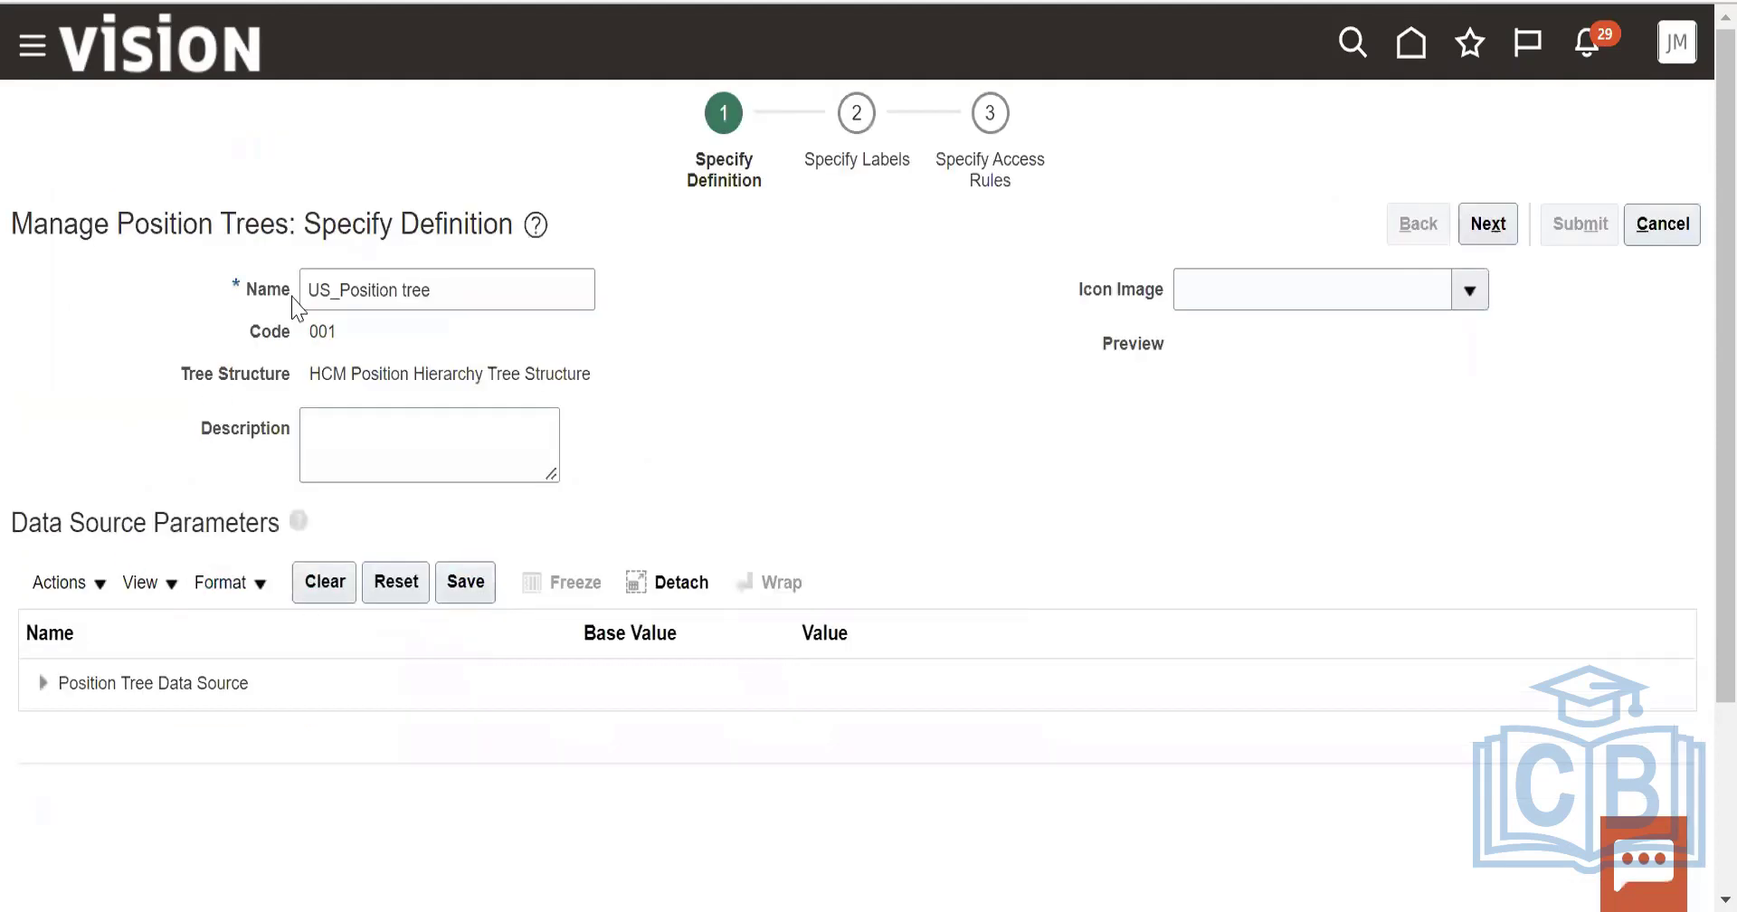
{"action": "left_click_drag", "start_coordinate": [480, 287], "coordinate": [307, 289]}
{"action": "right_click", "coordinate": [377, 290]}
{"action": "left_click", "coordinate": [453, 73]}
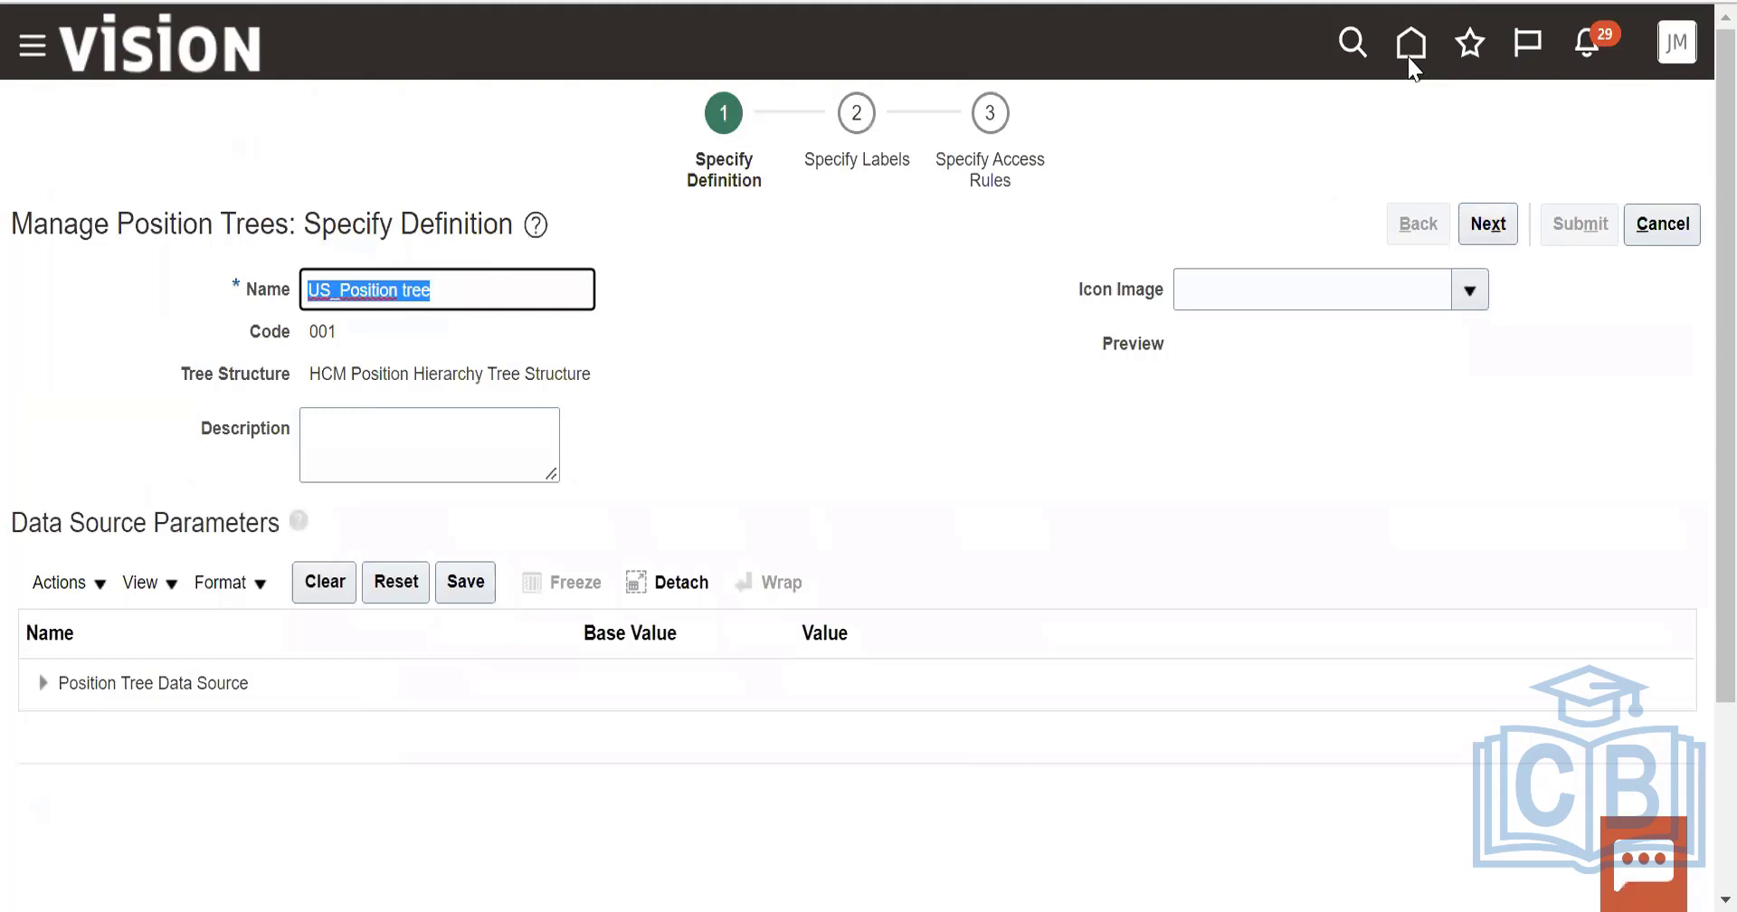
Return to the home page and reopen Manage Position Trees from the Workforce Structures tasks.
{"action": "left_click", "coordinate": [630, 624]}
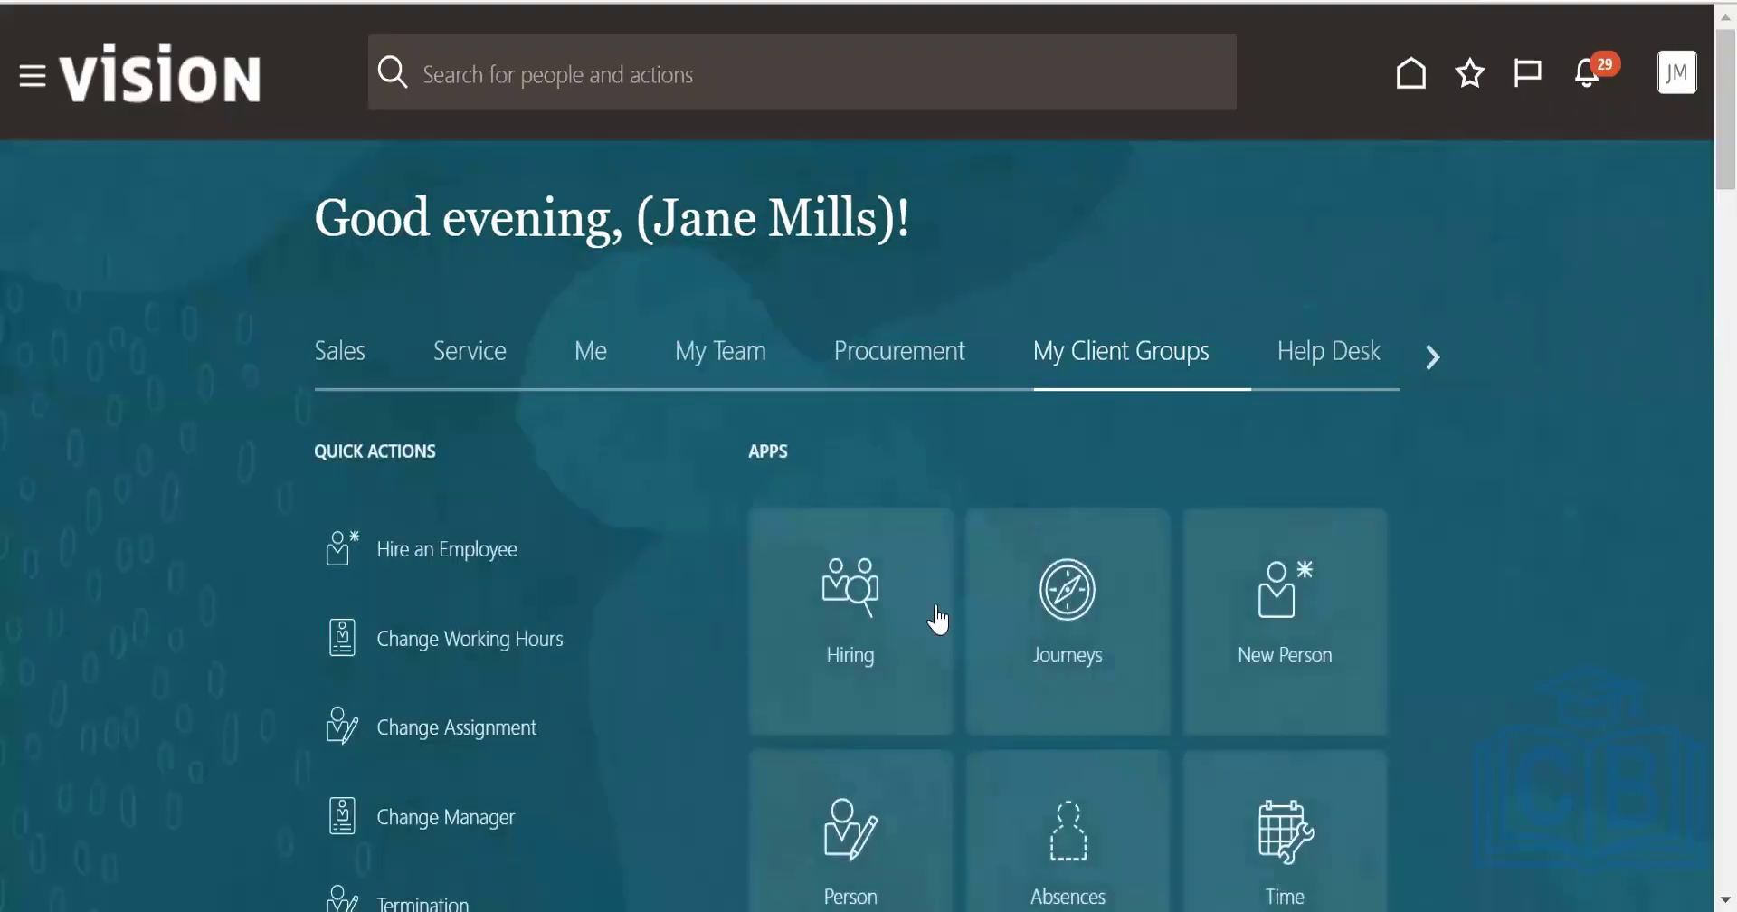
{"action": "scroll", "coordinate": [937, 615], "scroll_direction": "down", "scroll_amount": 7}
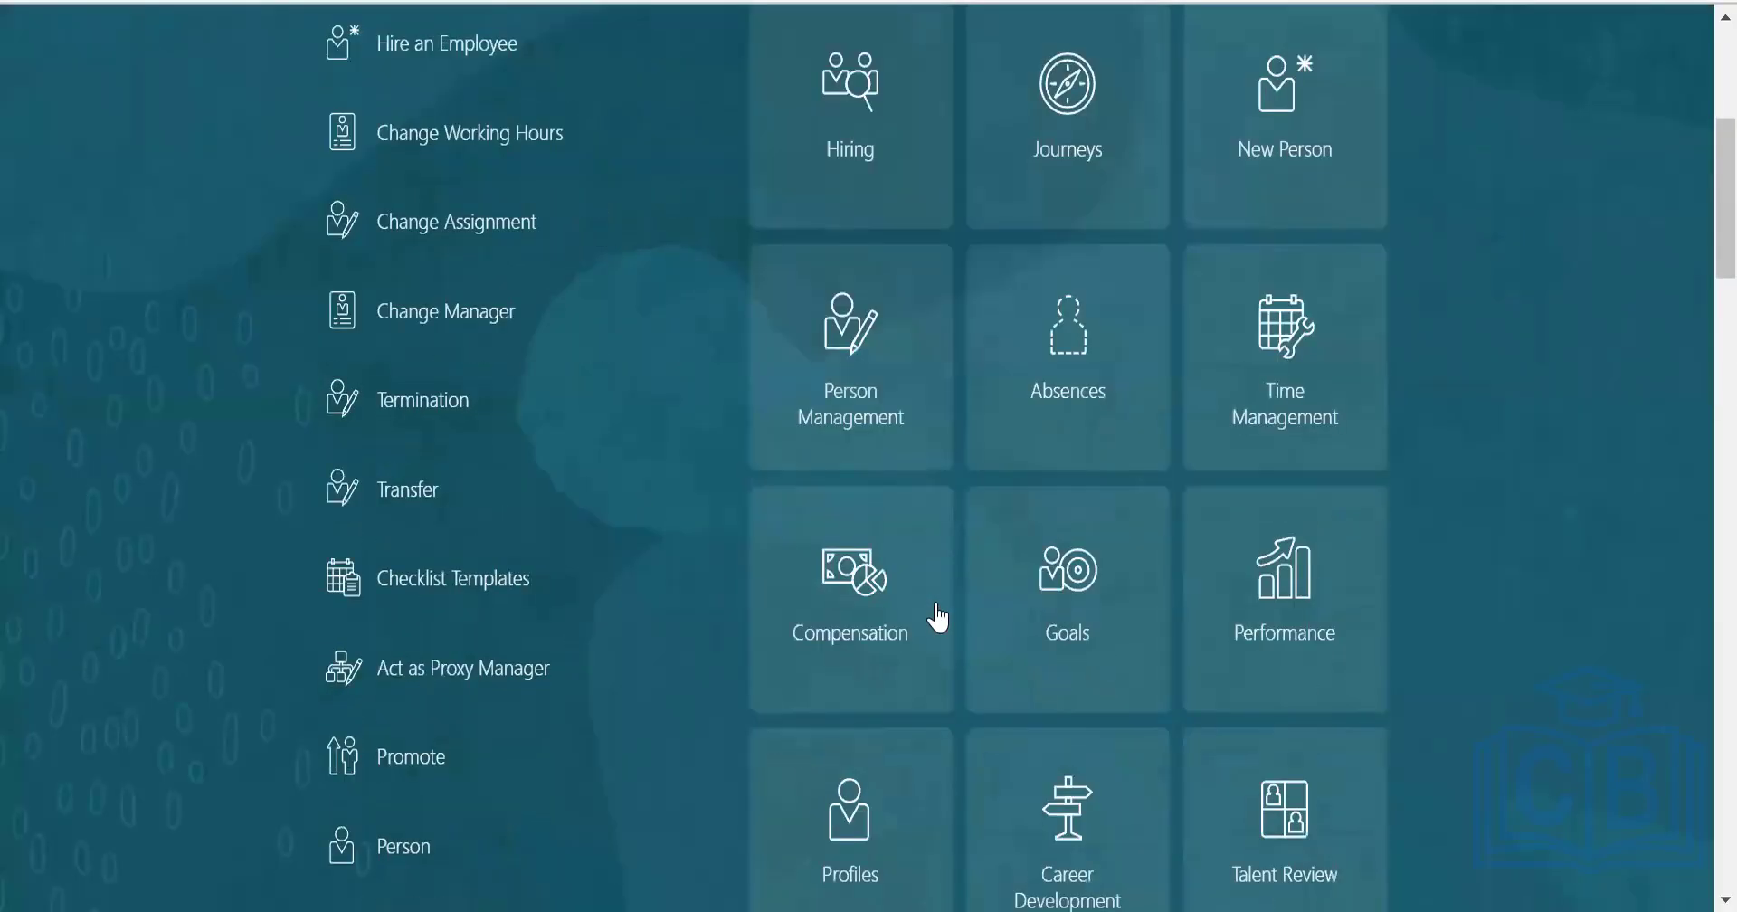
{"action": "scroll", "coordinate": [938, 618], "scroll_direction": "down", "scroll_amount": 7}
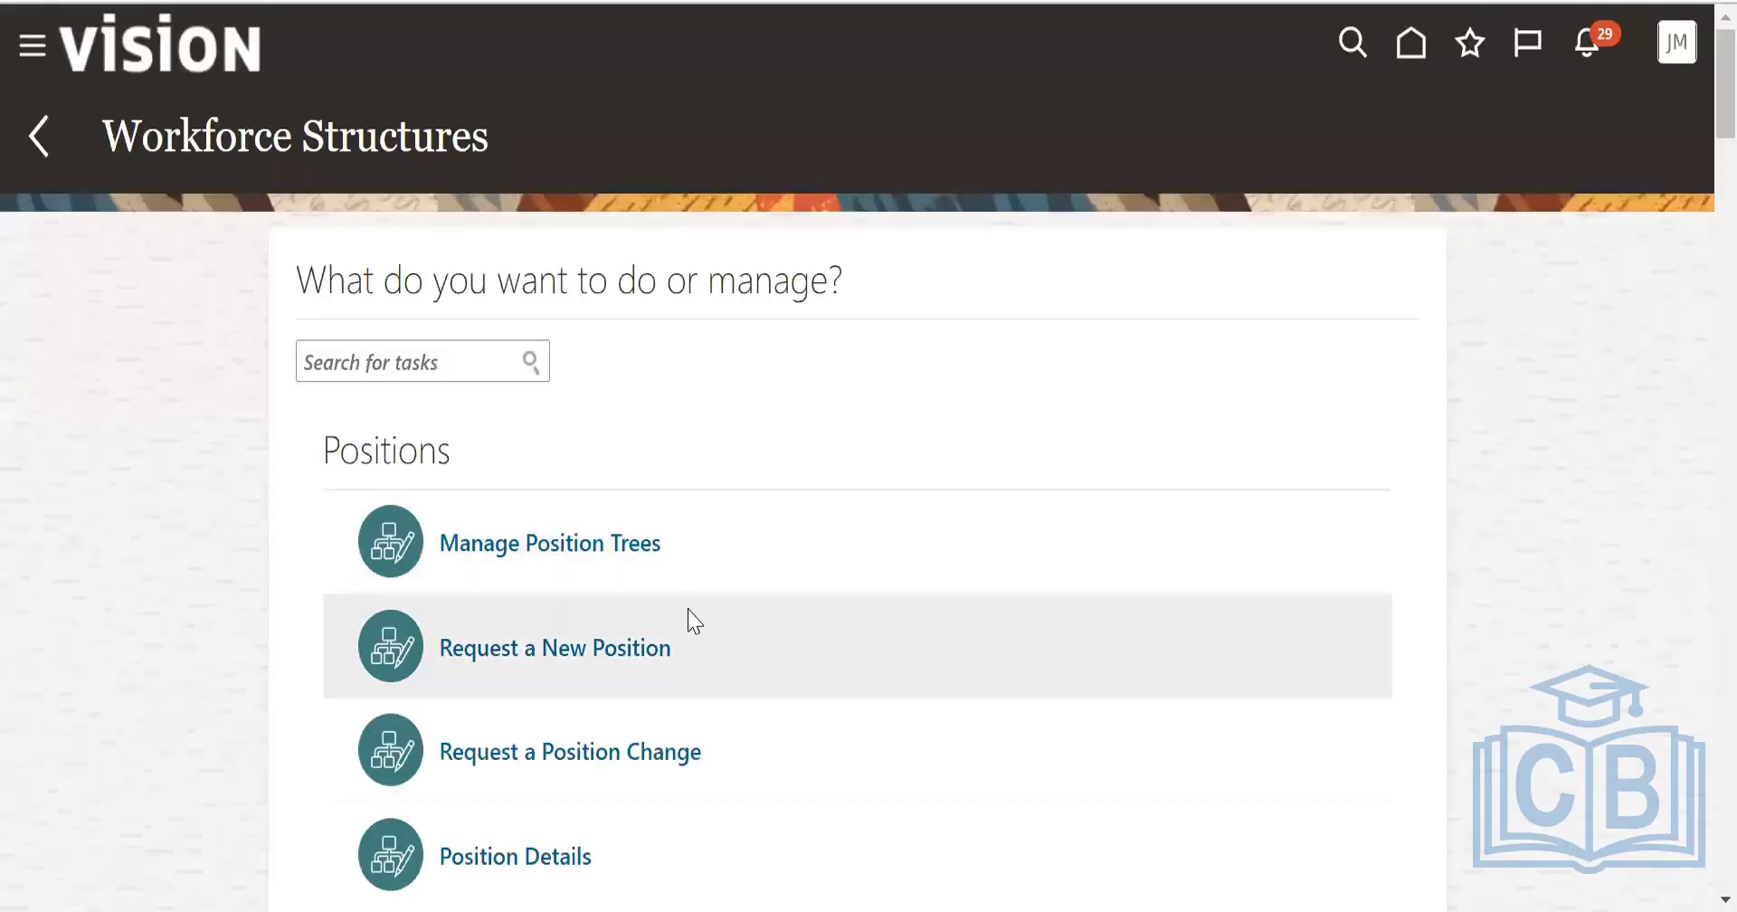
{"action": "scroll", "coordinate": [656, 661], "scroll_direction": "down", "scroll_amount": 12}
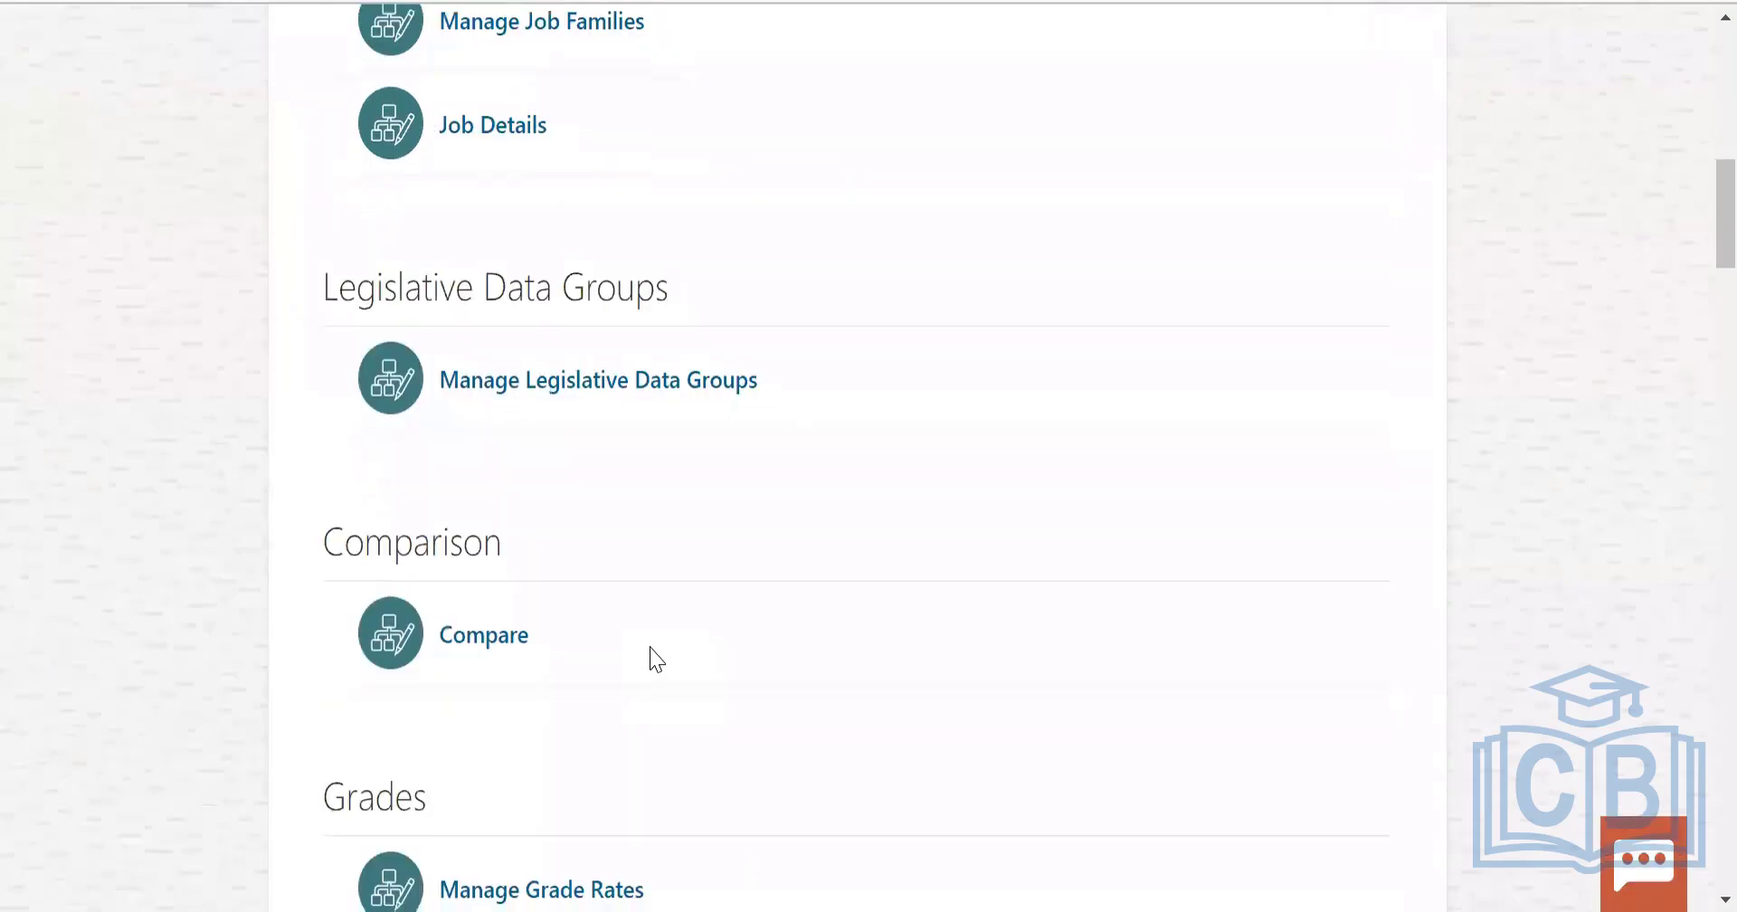
{"action": "scroll", "coordinate": [651, 659], "scroll_direction": "up", "scroll_amount": 12}
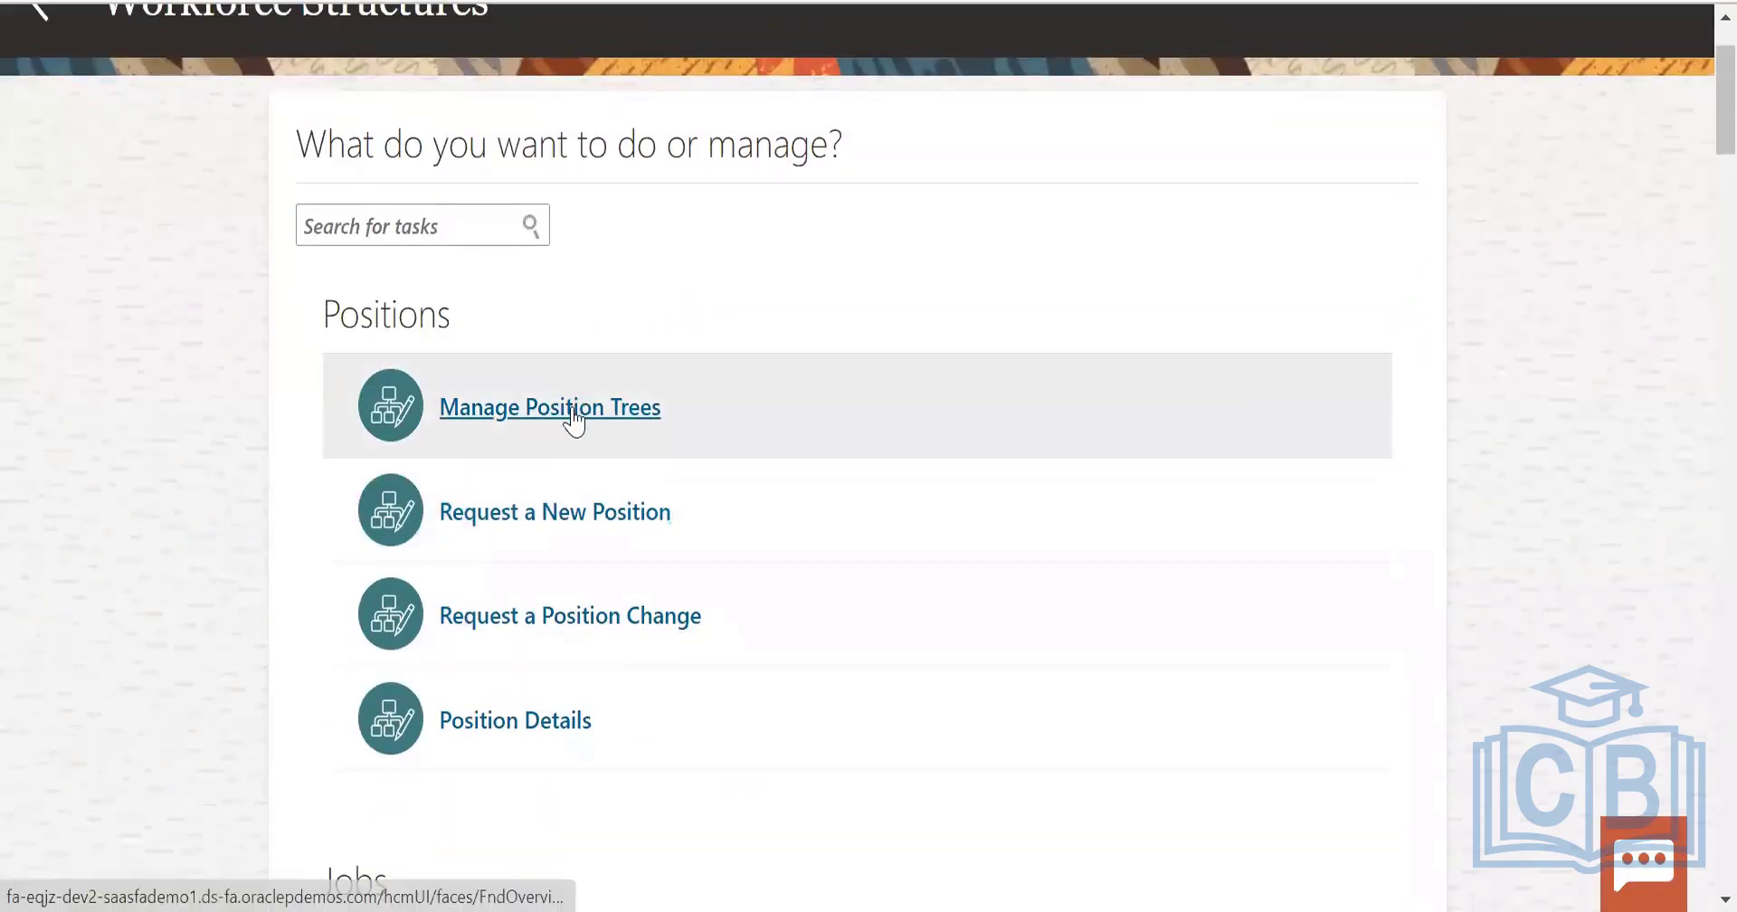
{"action": "left_click", "coordinate": [573, 411]}
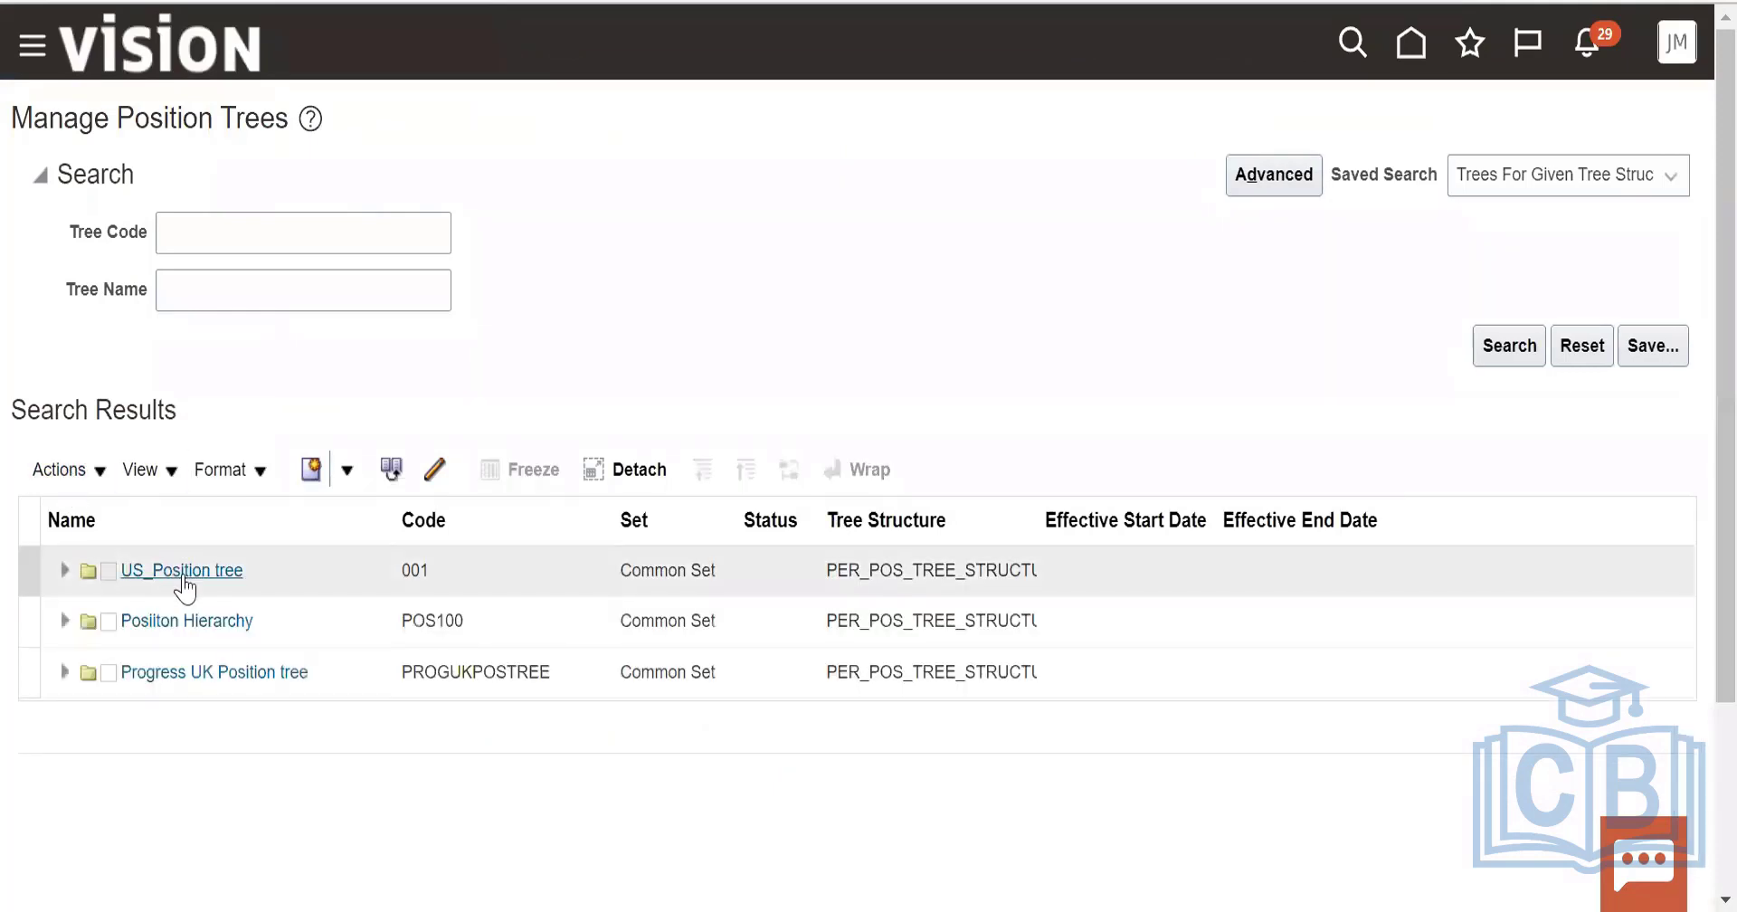
Open US_Position tree for editing and expand Position Tree Data Source to review its effective date parameters.
{"action": "left_click", "coordinate": [189, 572]}
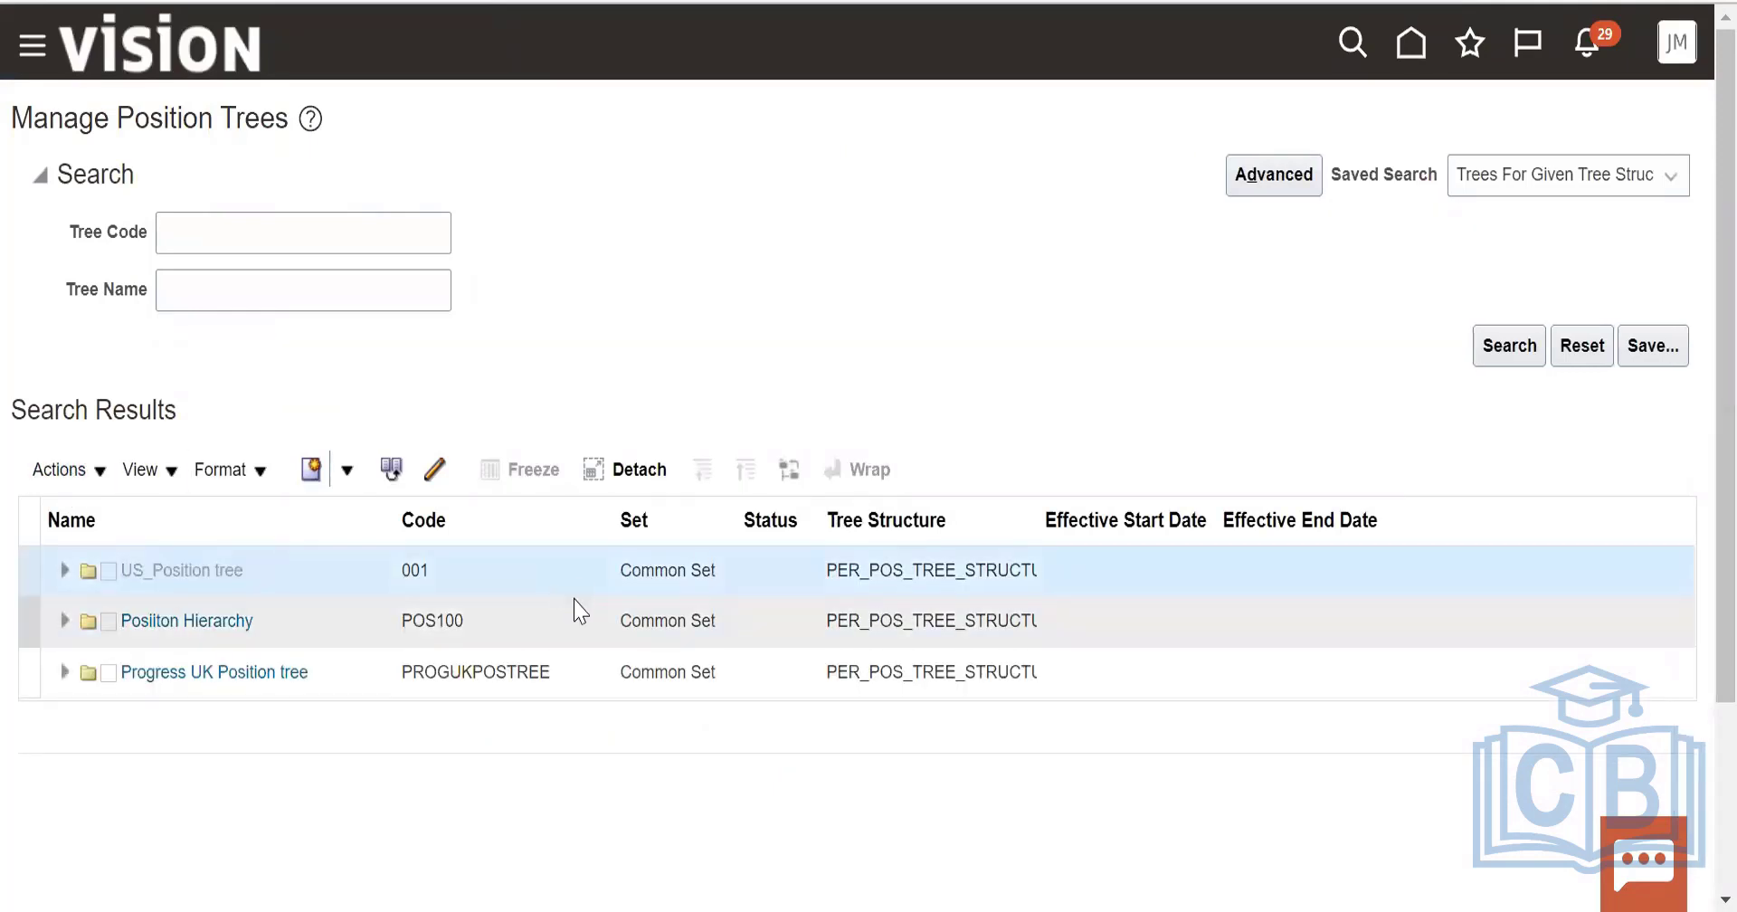
{"action": "left_click", "coordinate": [98, 584]}
{"action": "left_click", "coordinate": [135, 681]}
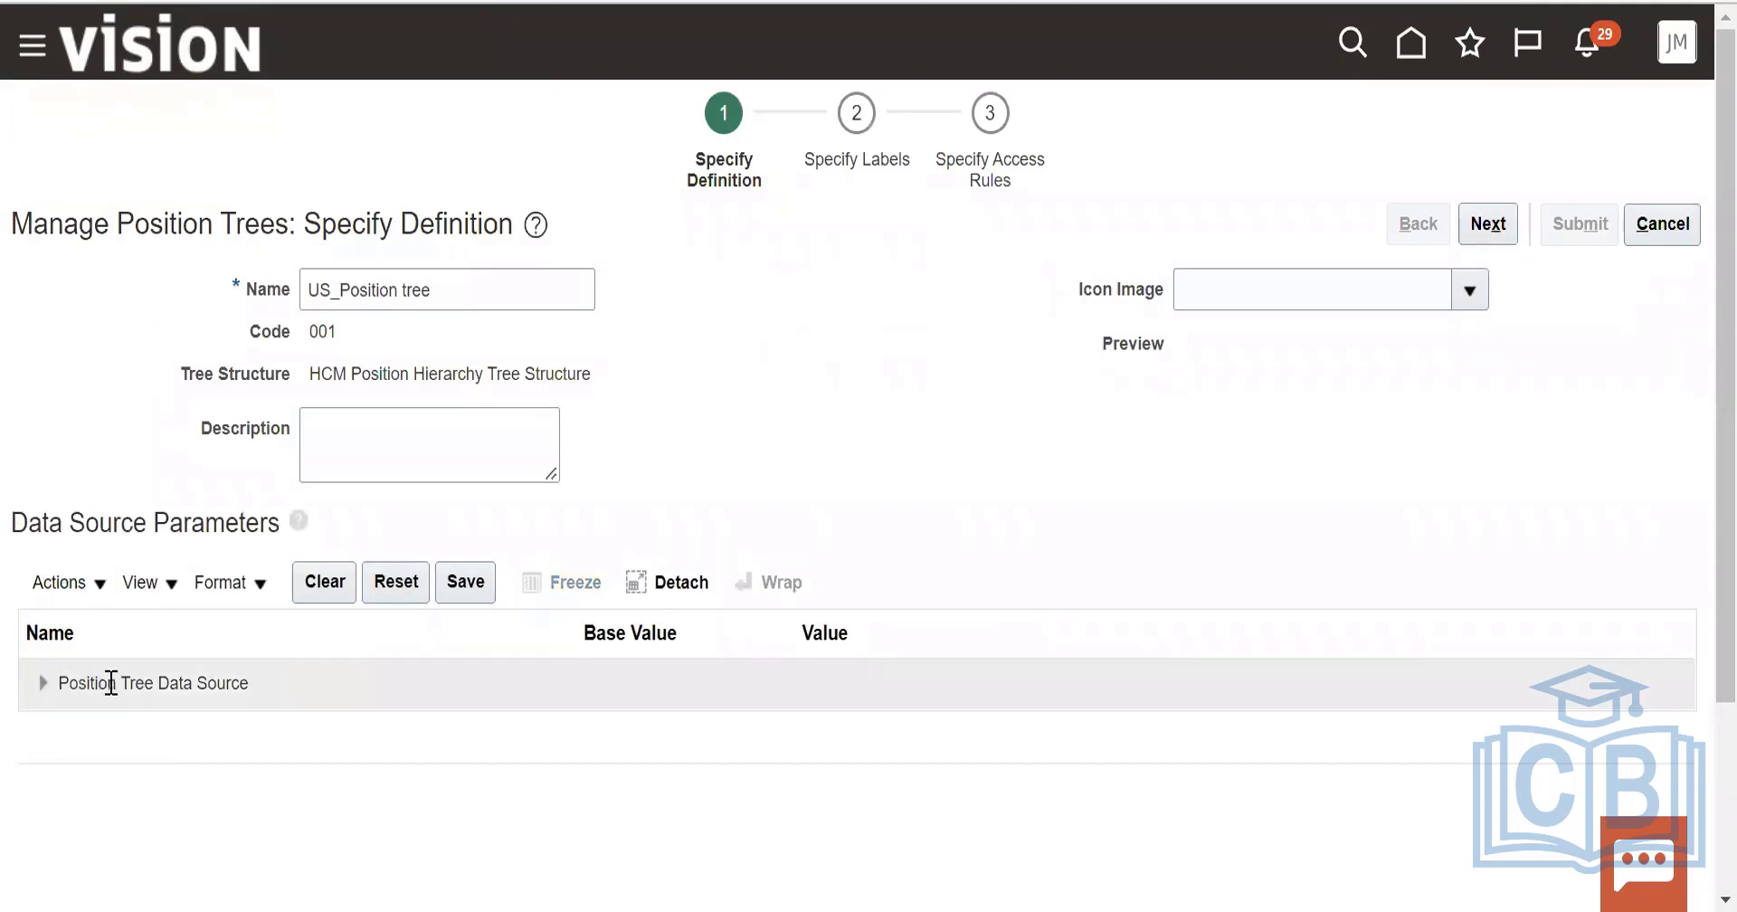
{"action": "left_click", "coordinate": [43, 683]}
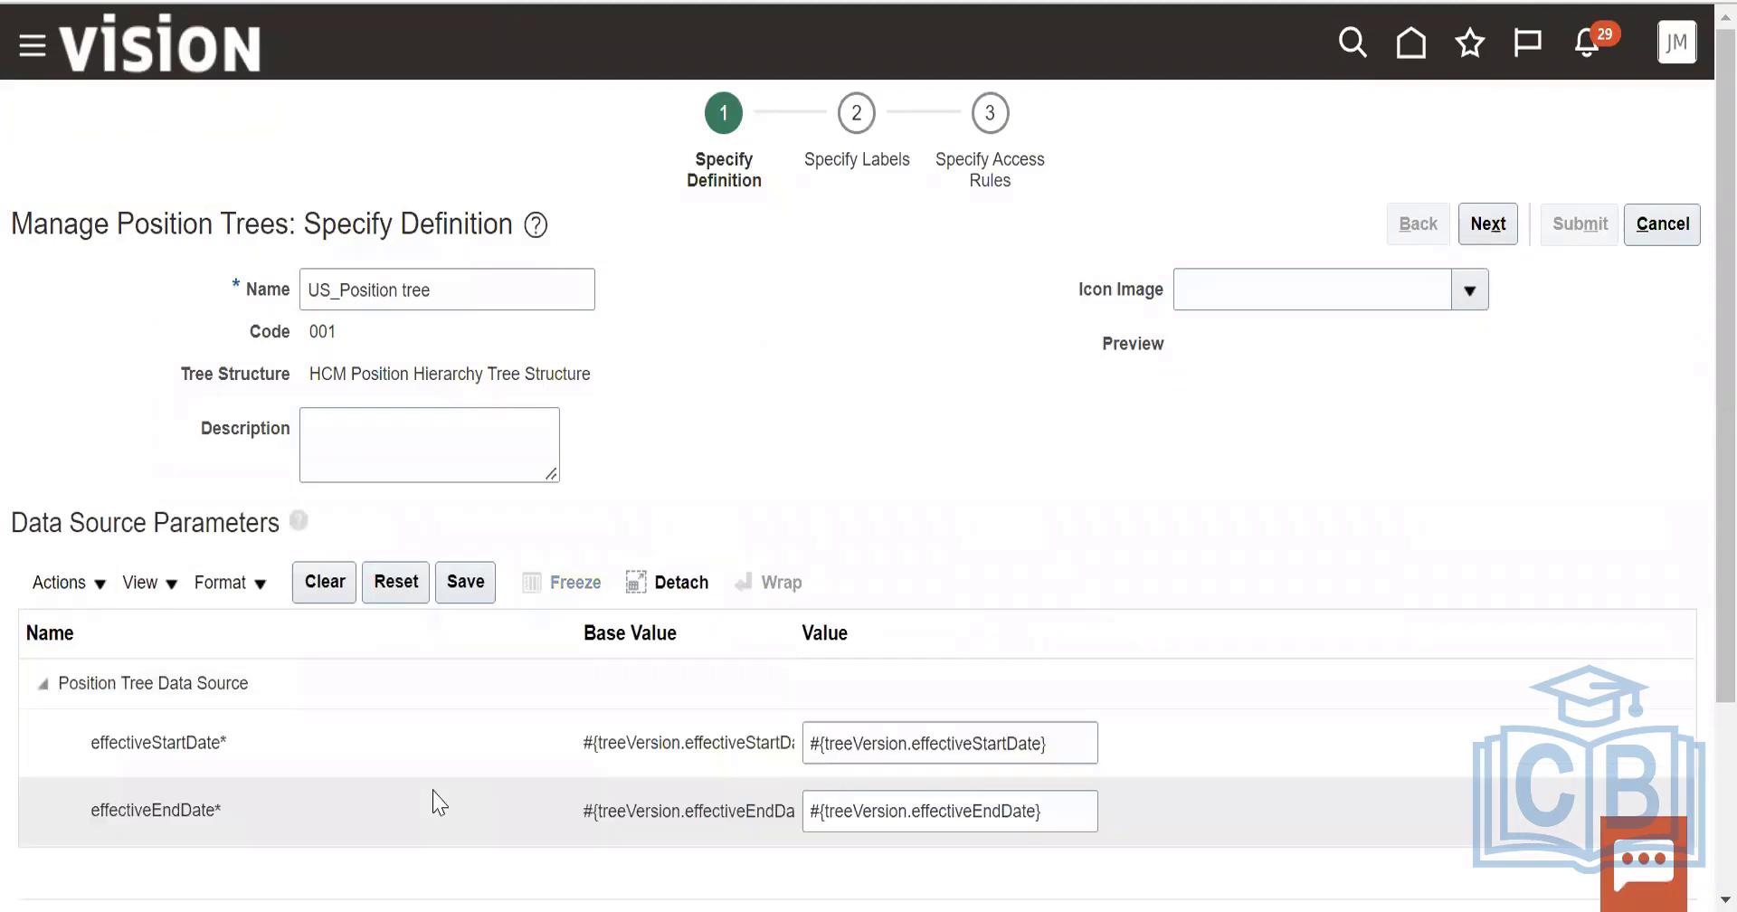
{"action": "scroll", "coordinate": [439, 802], "scroll_direction": "down", "scroll_amount": 2}
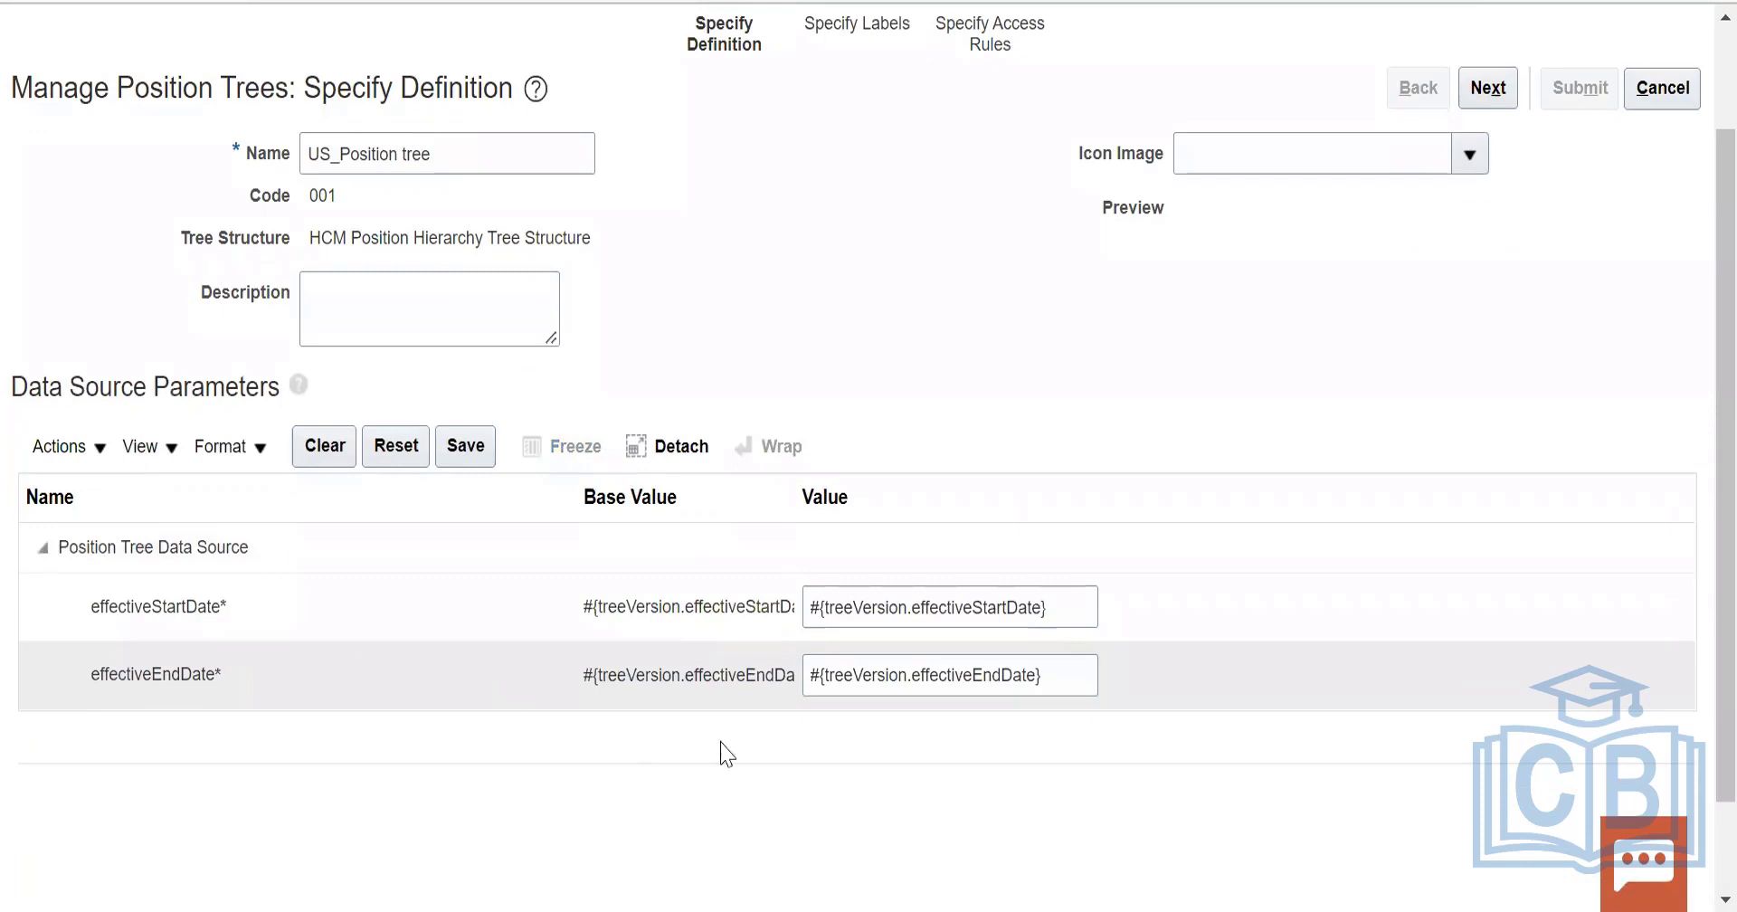
{"action": "scroll", "coordinate": [1240, 529], "scroll_direction": "up", "scroll_amount": 2}
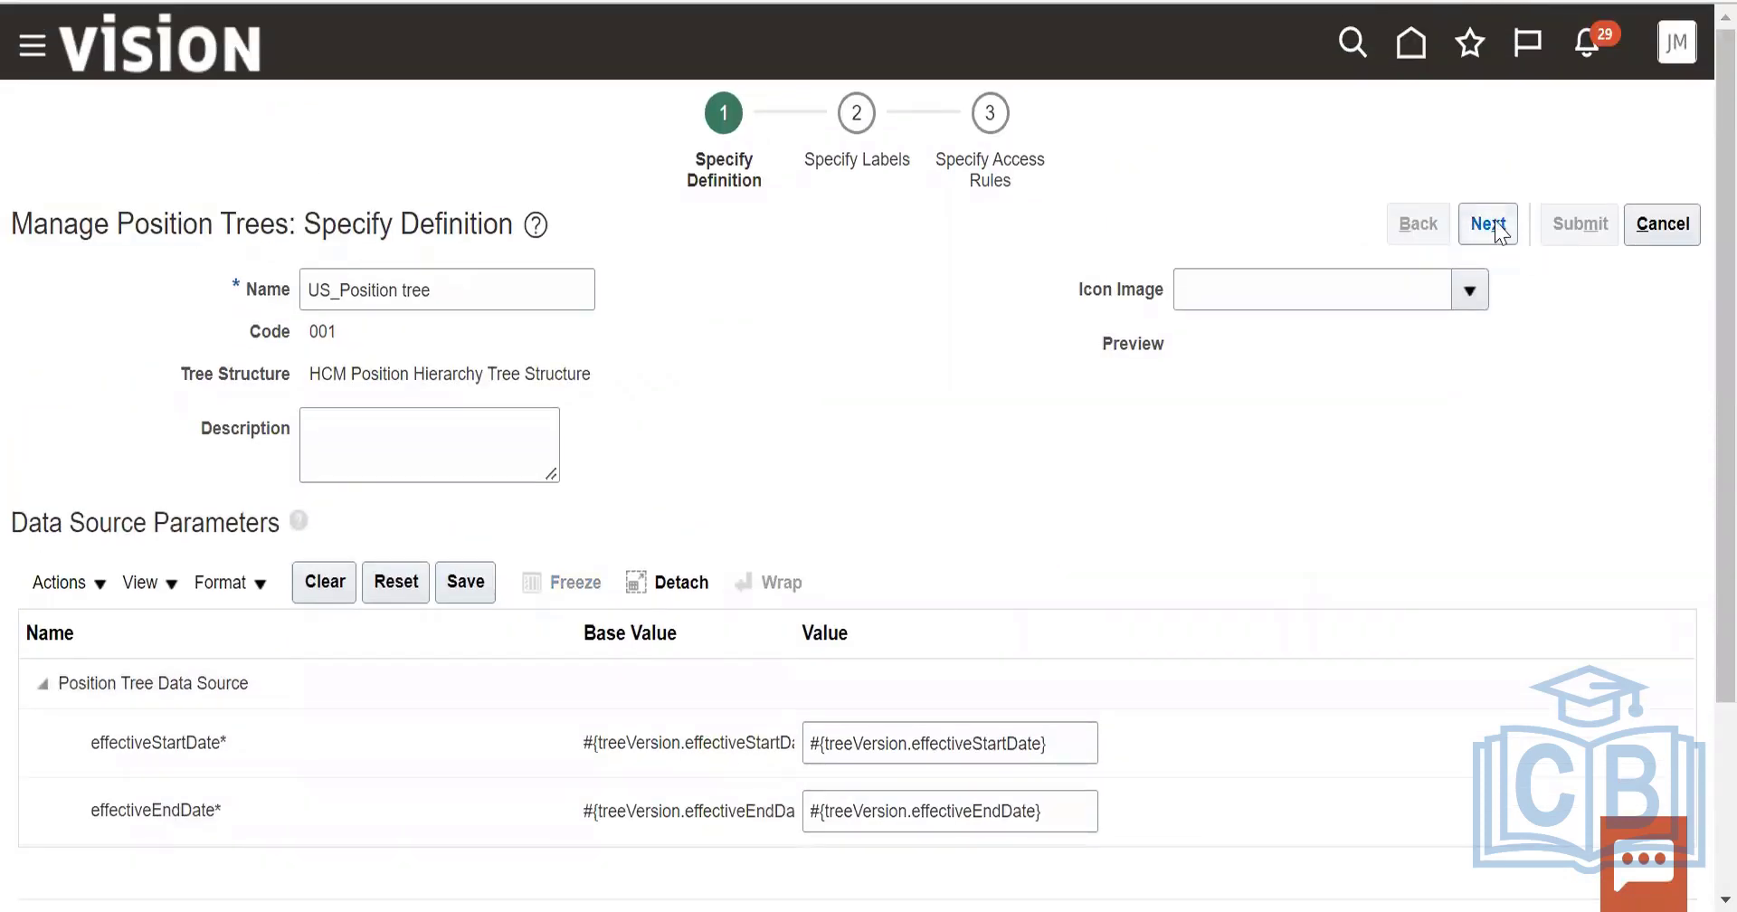
Leave the labels and access rules of US_Position tree as they are, submit the tree and acknowledge the update.
{"action": "left_click", "coordinate": [1491, 226]}
{"action": "left_click", "coordinate": [1489, 226]}
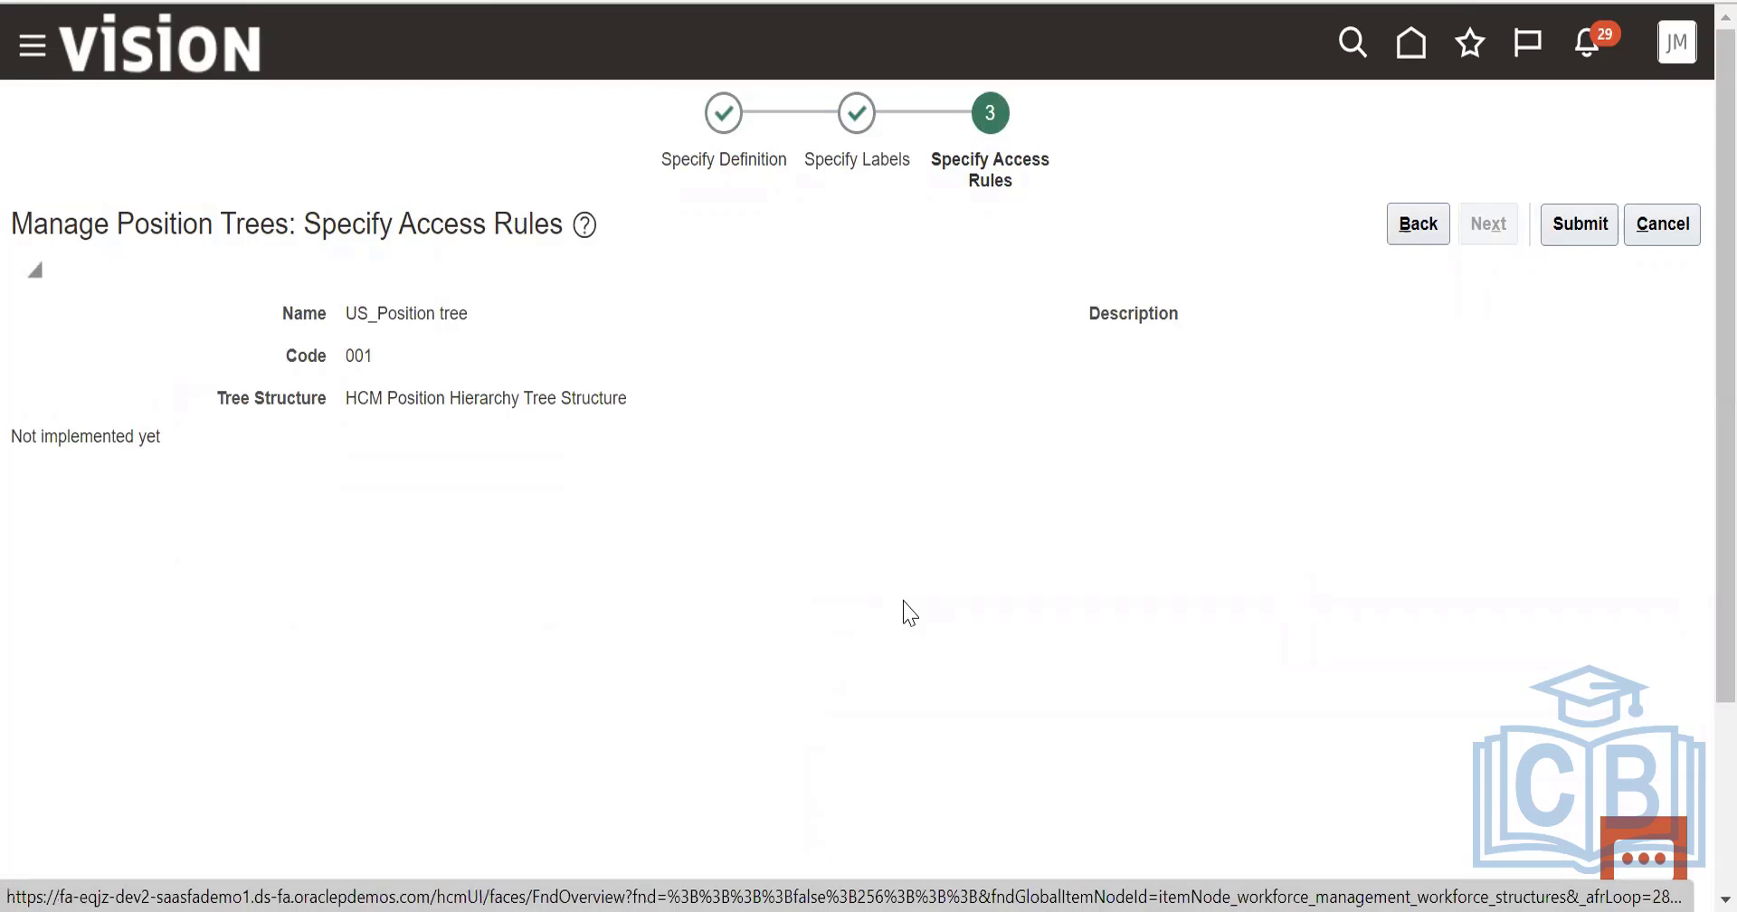
{"action": "left_click", "coordinate": [1579, 237]}
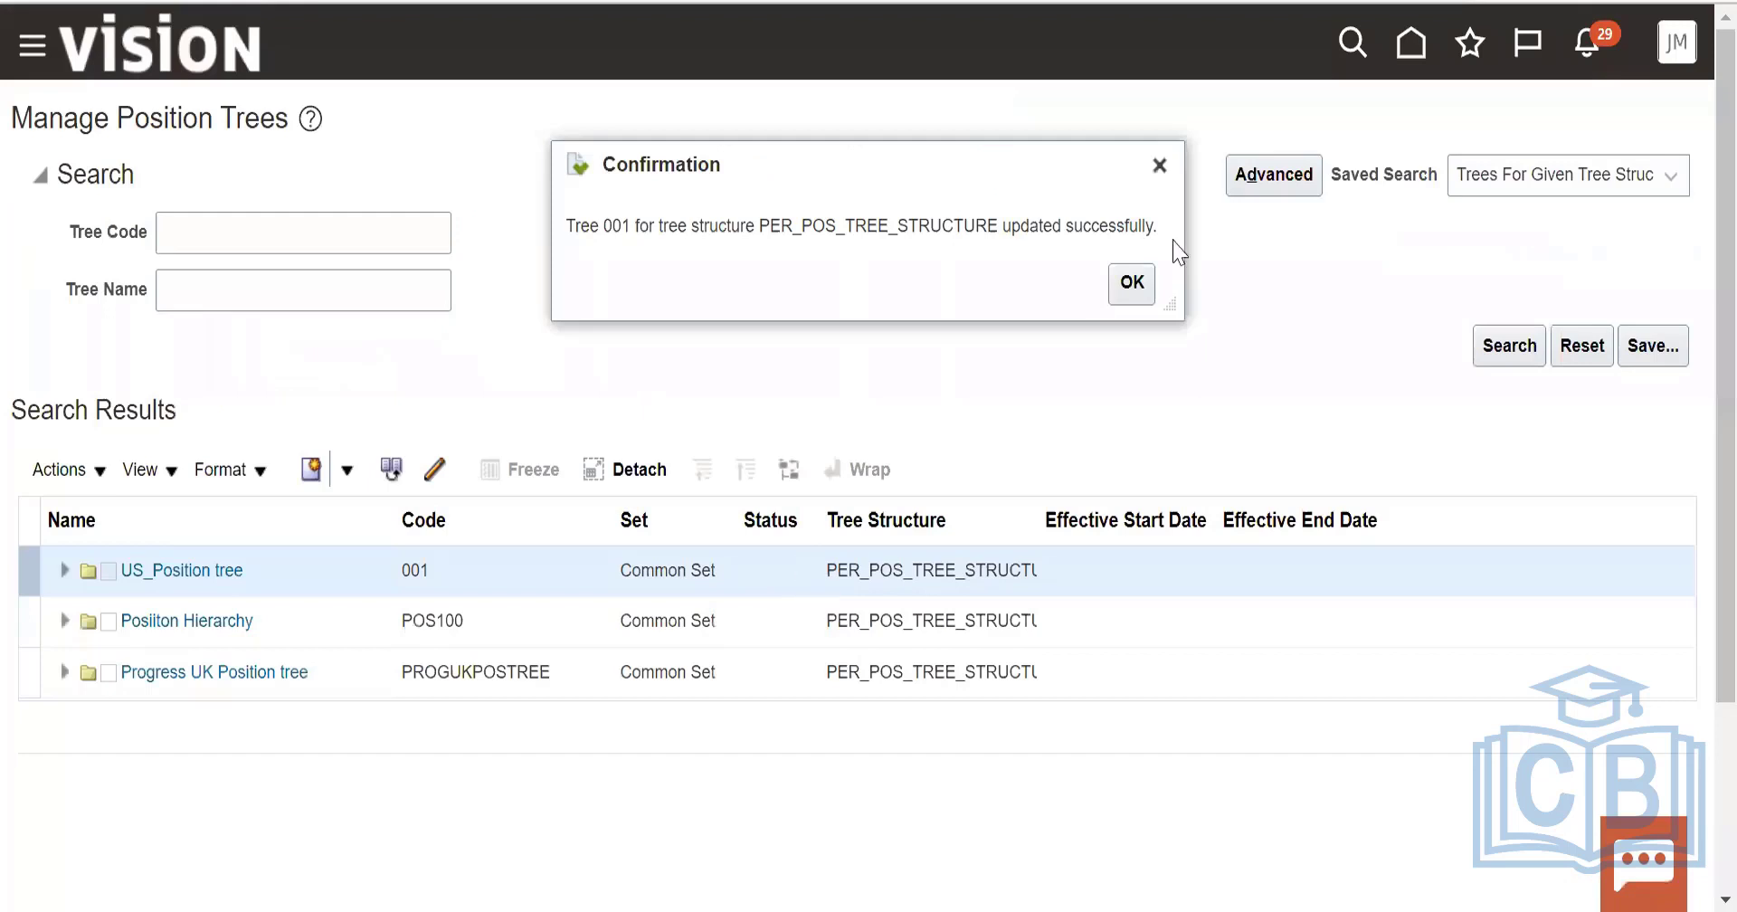
{"action": "left_click", "coordinate": [1130, 280]}
Start a new tree version for US_Position tree and name it "US_tree version".
{"action": "left_click", "coordinate": [78, 469]}
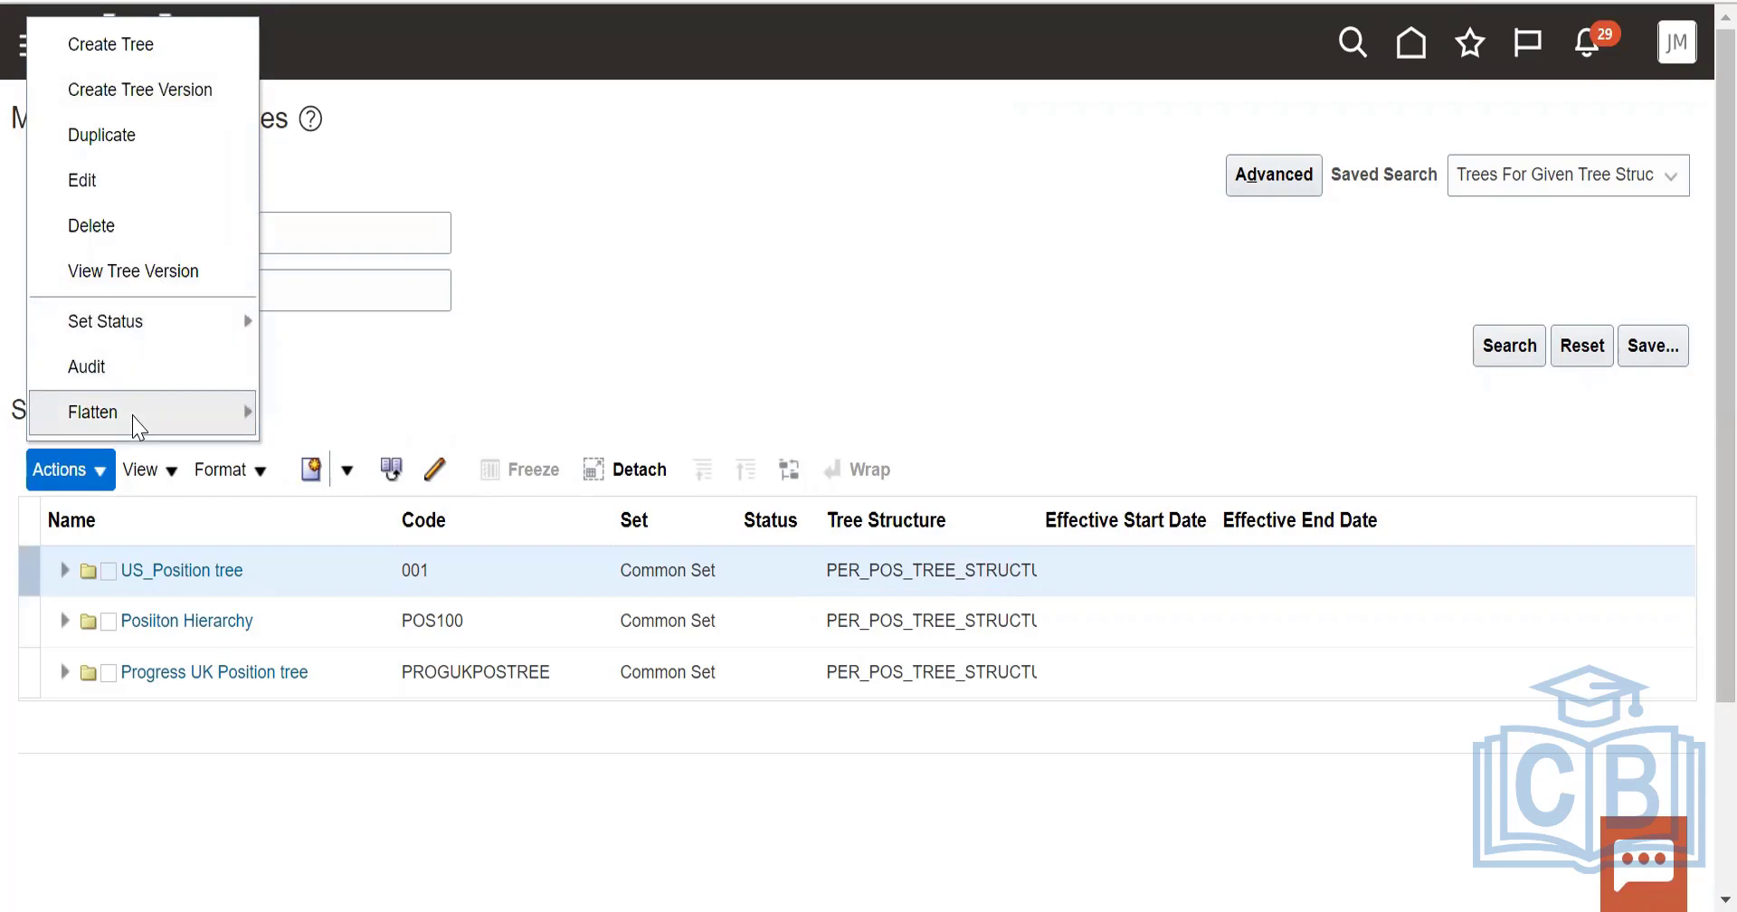
{"action": "left_click", "coordinate": [113, 88]}
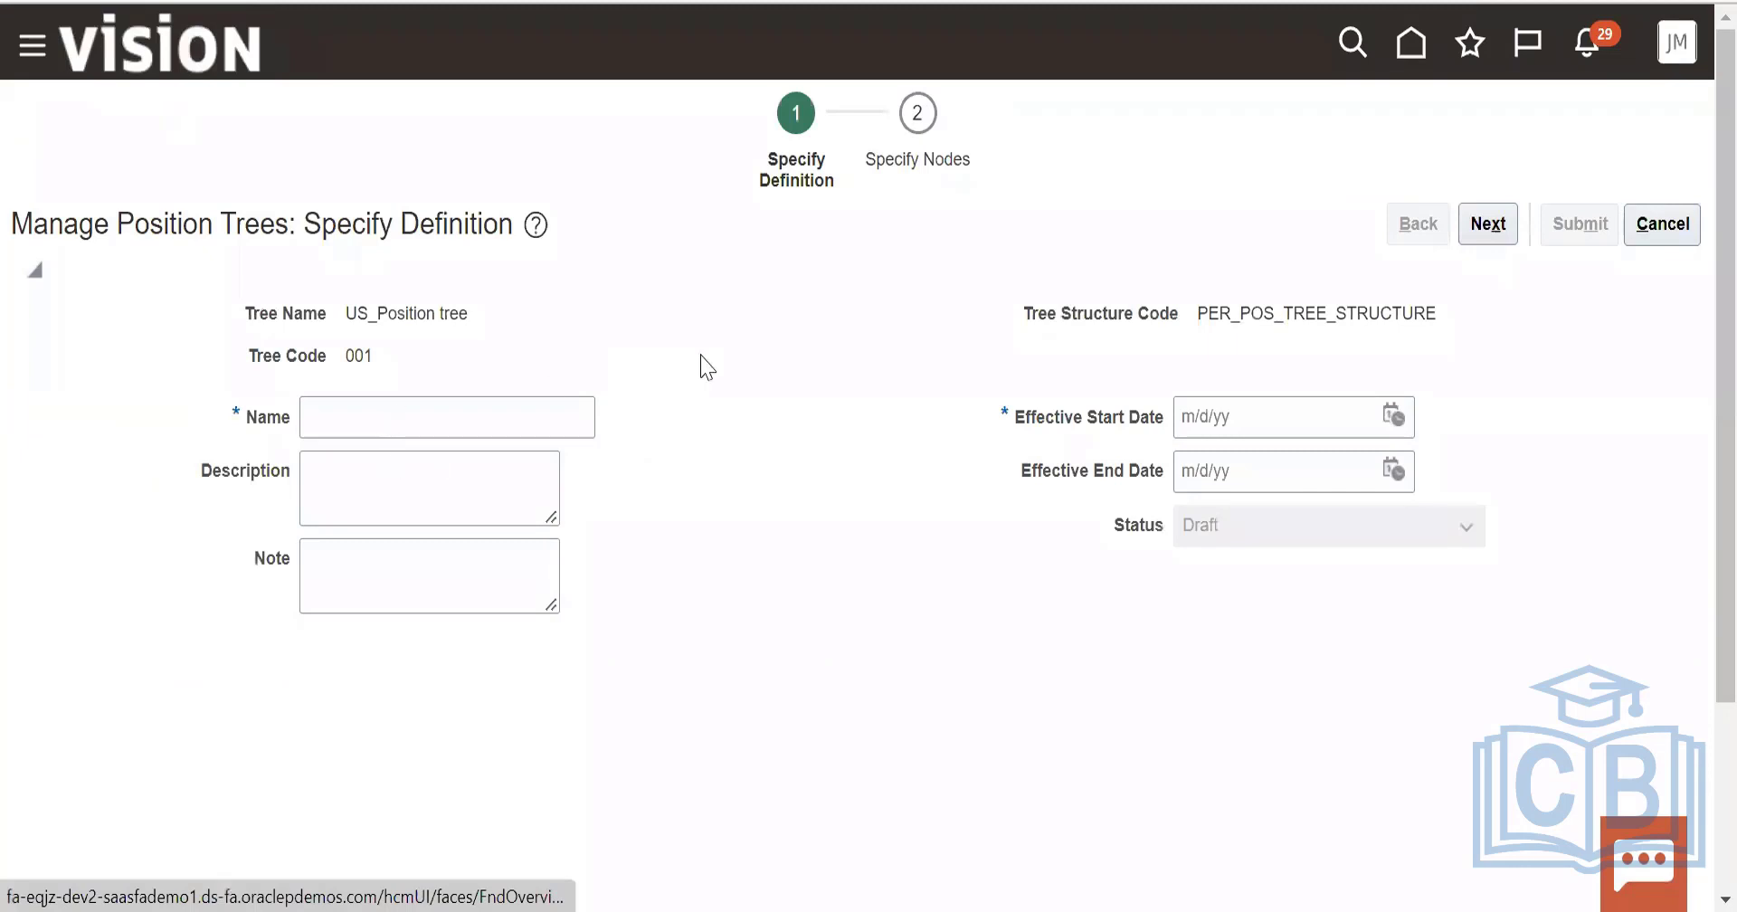
{"action": "left_click", "coordinate": [399, 428]}
{"action": "type", "text": "US"}
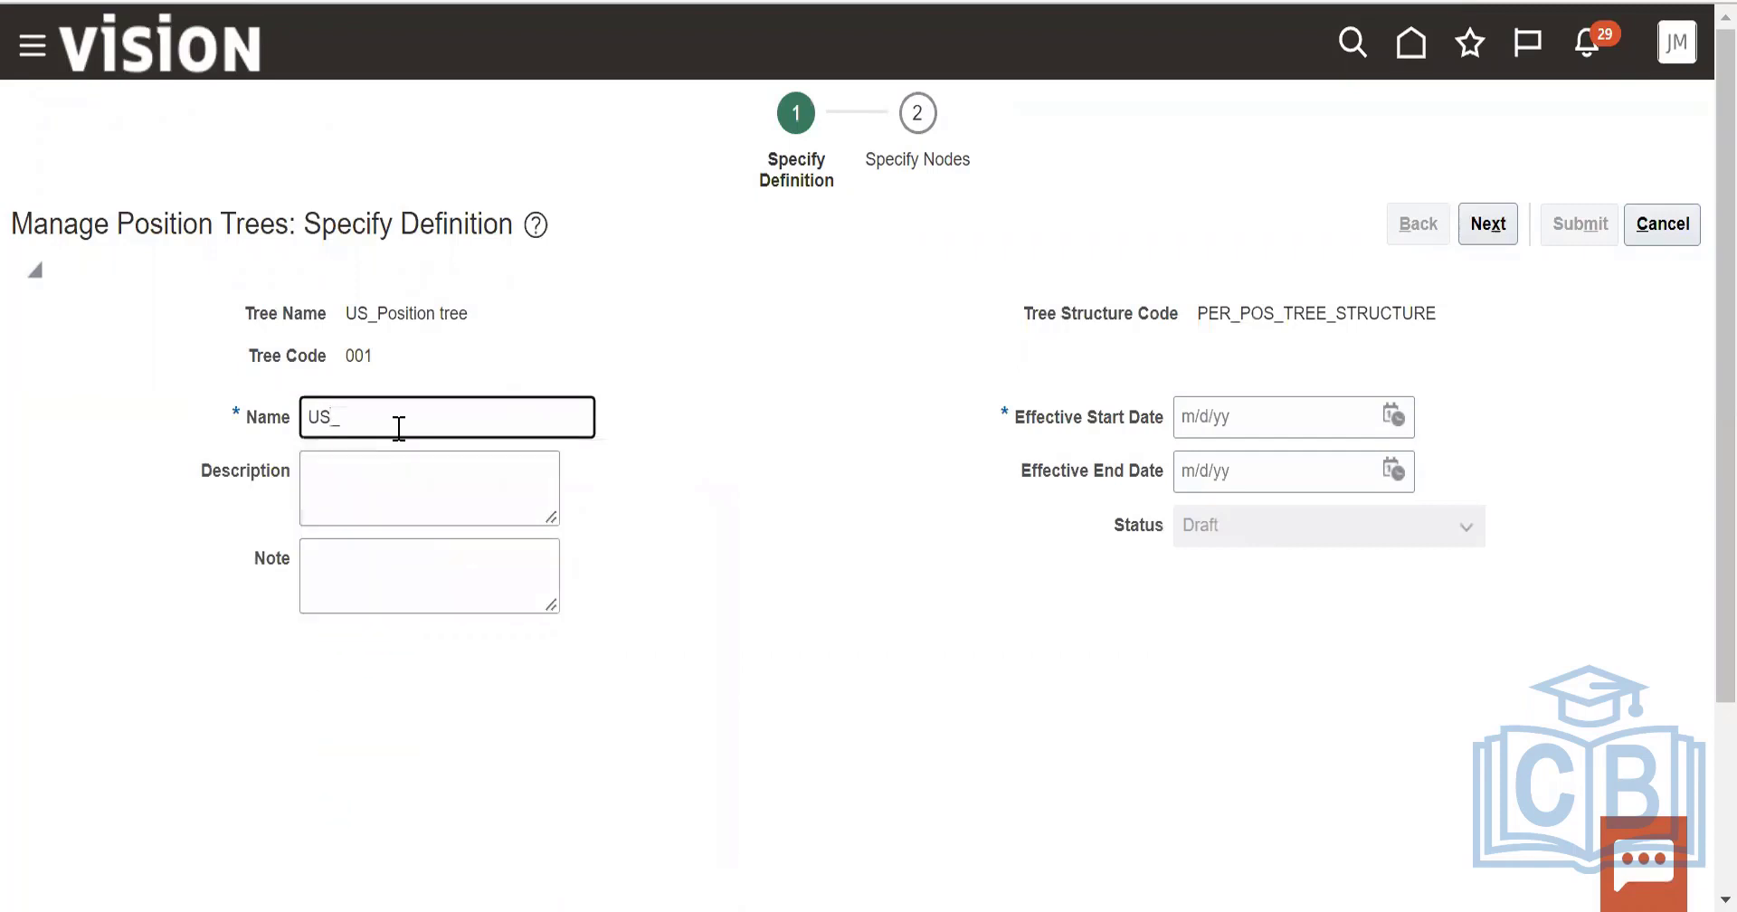
{"action": "type", "text": "_tress"}
{"action": "key", "text": "BackSpace"}
{"action": "key", "text": "BackSpace"}
{"action": "type", "text": "e"}
Set the version's effective start date to 6/1/22, choose an effective end date, and create the blank version ready for node operations.
{"action": "left_click", "coordinate": [1394, 416]}
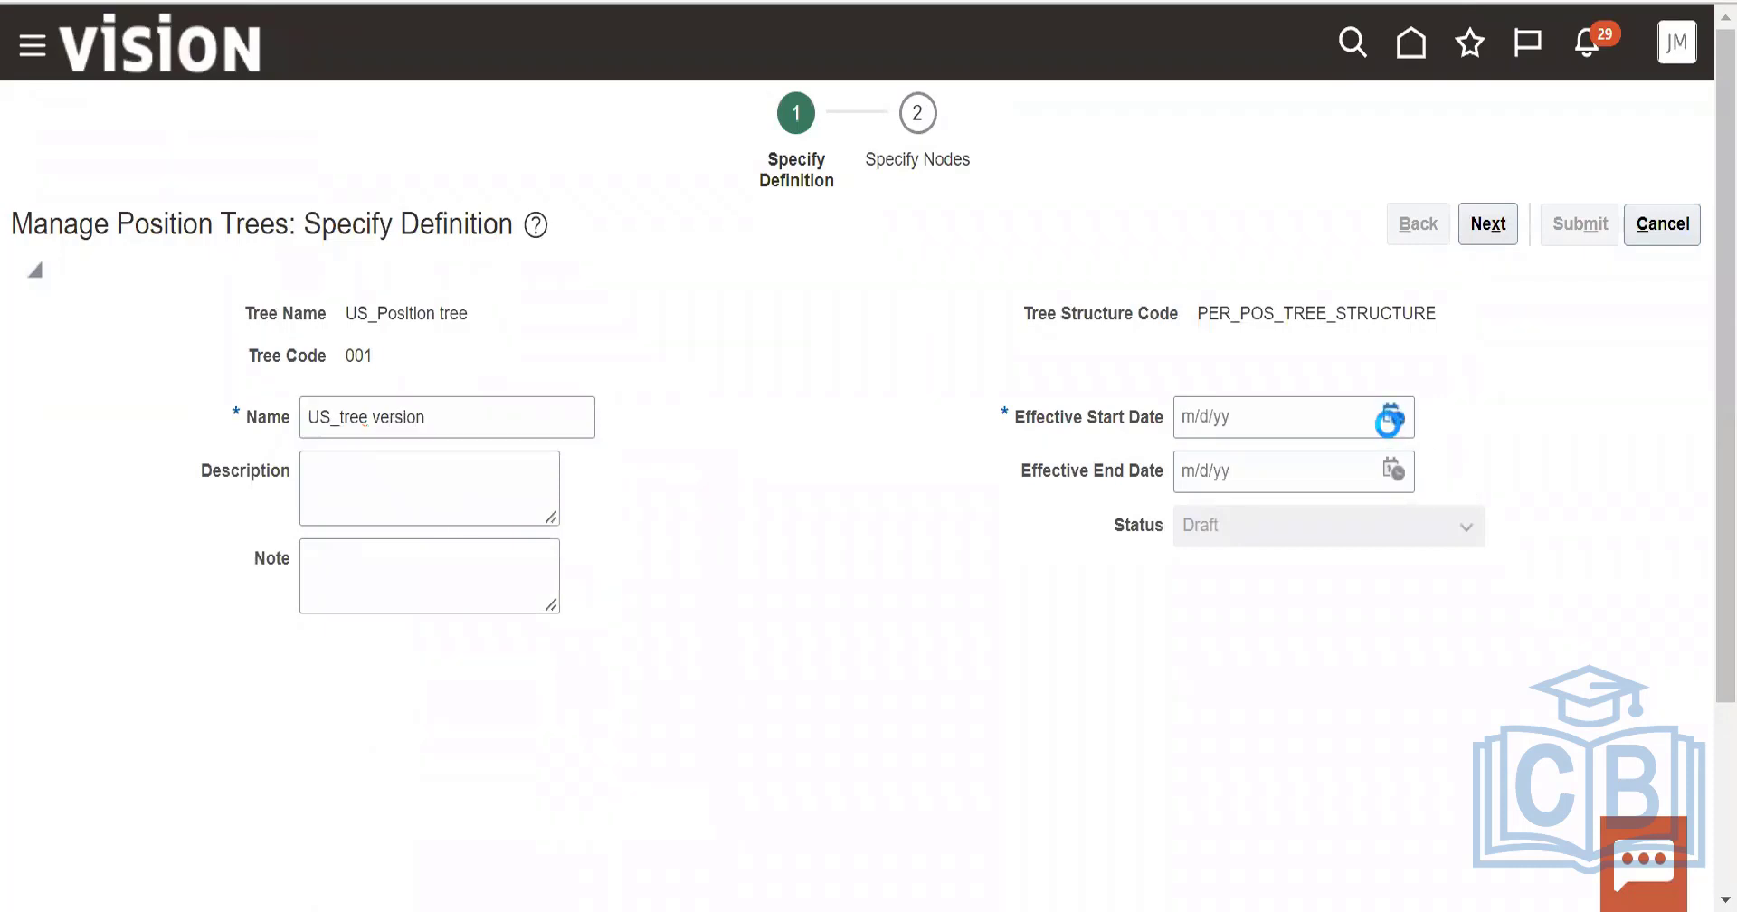
{"action": "left_click", "coordinate": [1210, 556]}
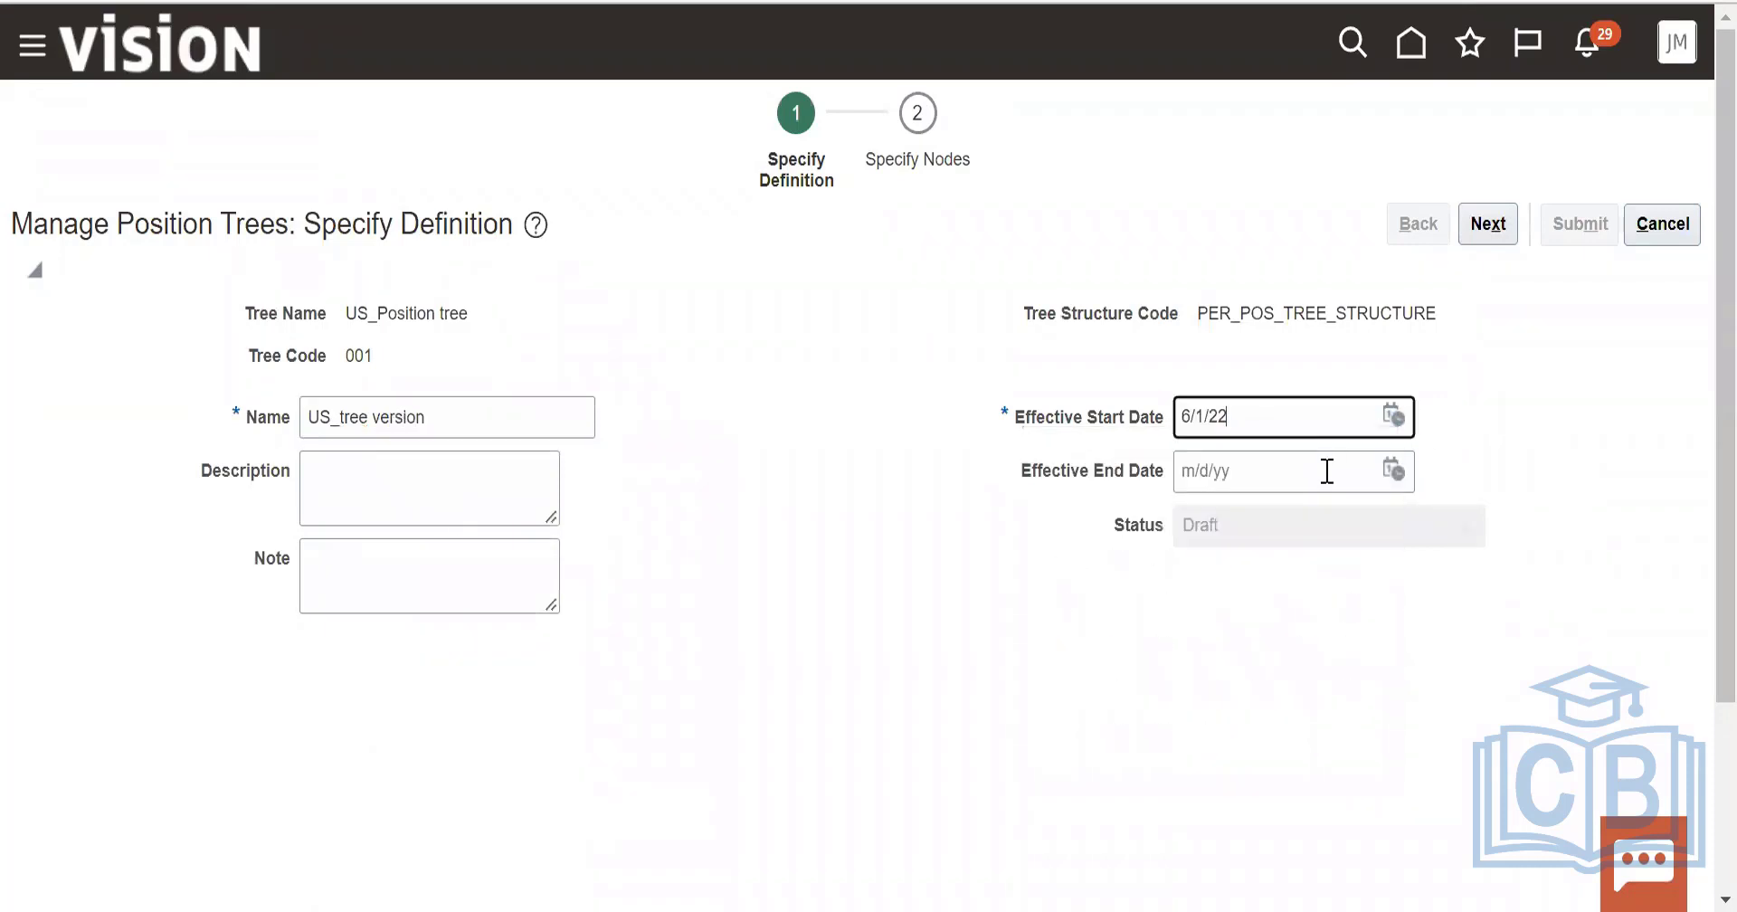
{"action": "left_click", "coordinate": [1402, 468]}
{"action": "left_click", "coordinate": [1255, 787]}
{"action": "left_click", "coordinate": [1451, 696]}
{"action": "left_click", "coordinate": [1488, 226]}
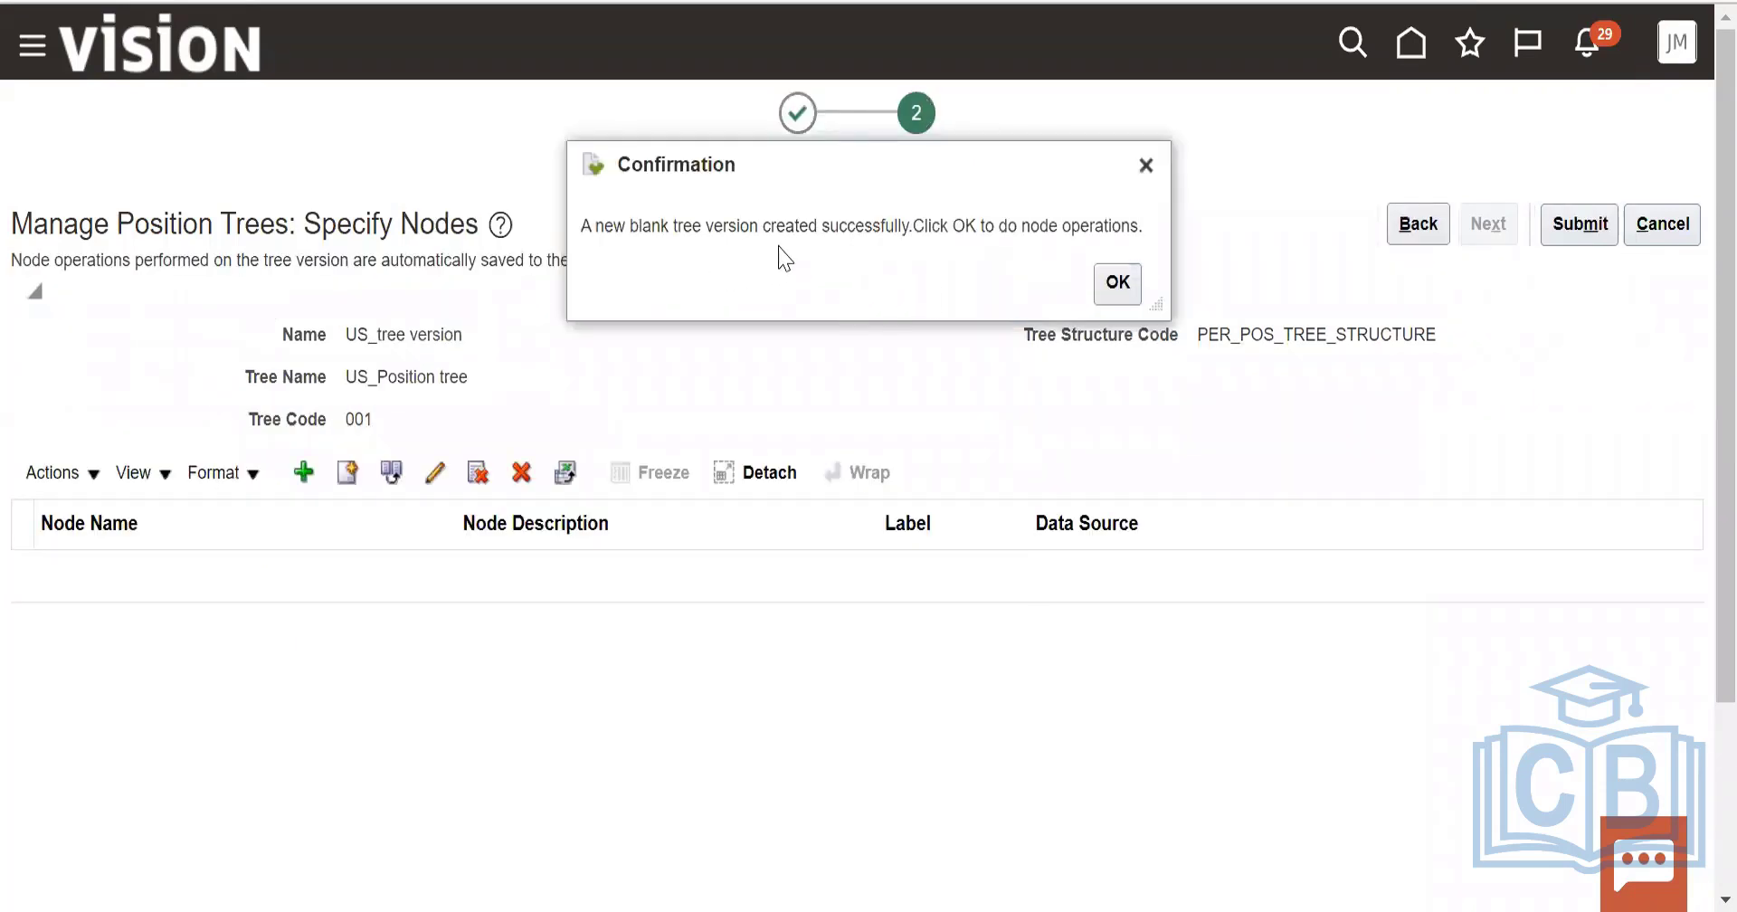
{"action": "left_click", "coordinate": [1125, 282]}
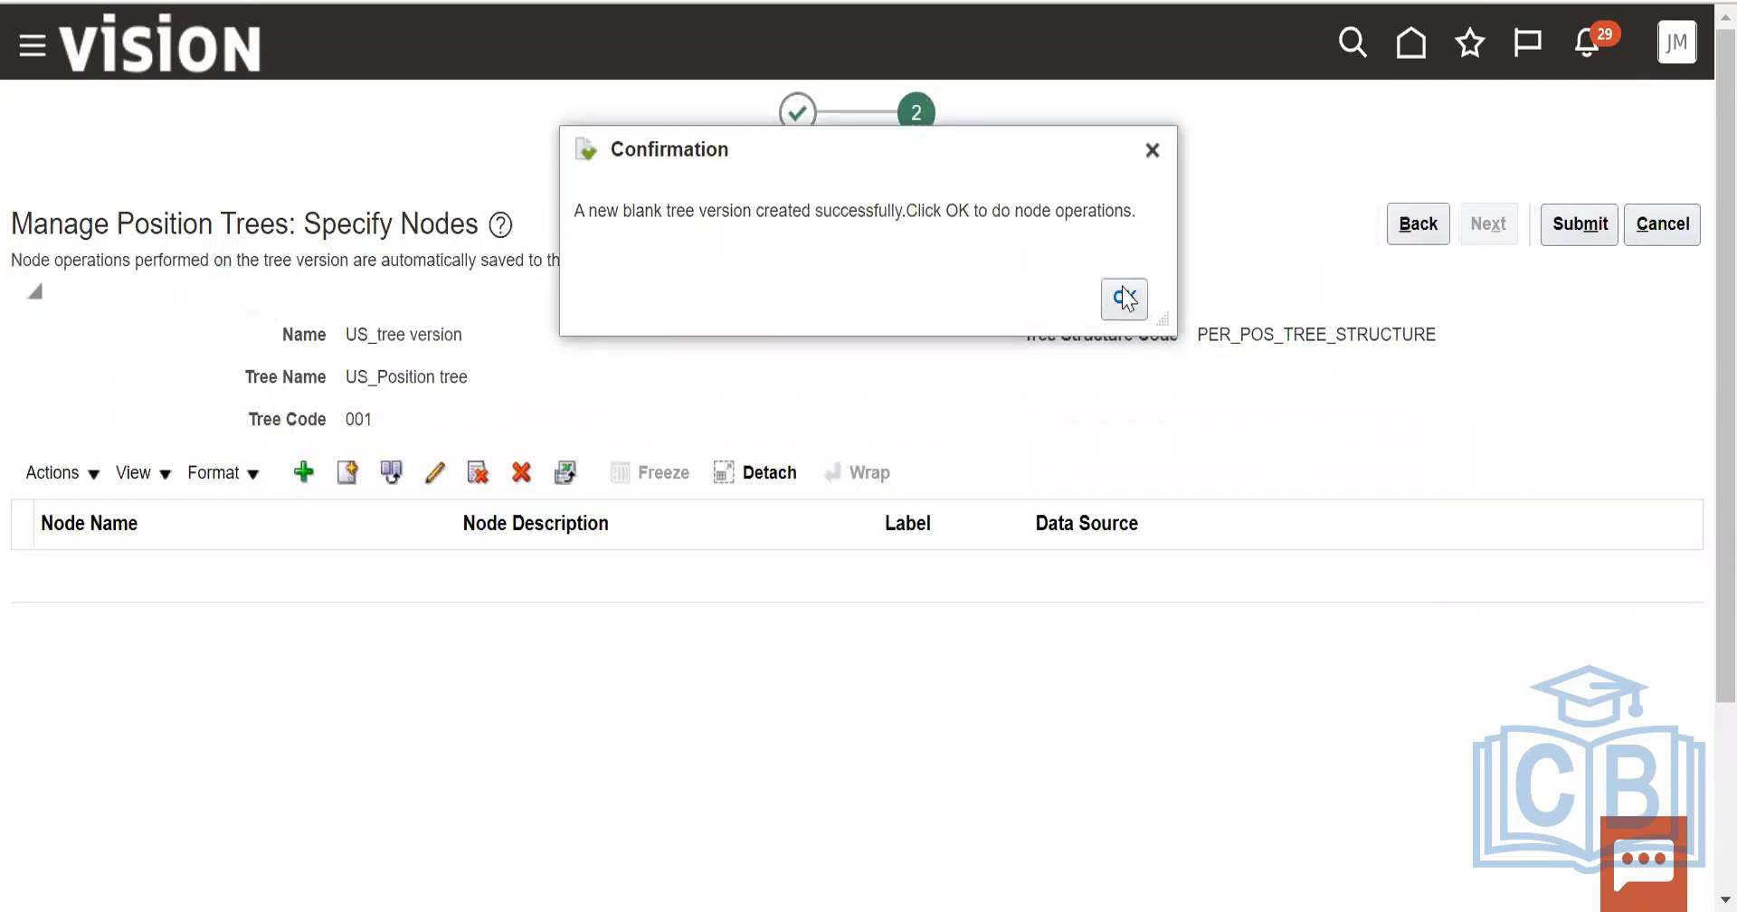
Start adding a Specific value tree node from Position Tree Data Source and try to confirm it without selecting a position.
{"action": "left_click", "coordinate": [73, 479]}
{"action": "left_click", "coordinate": [107, 521]}
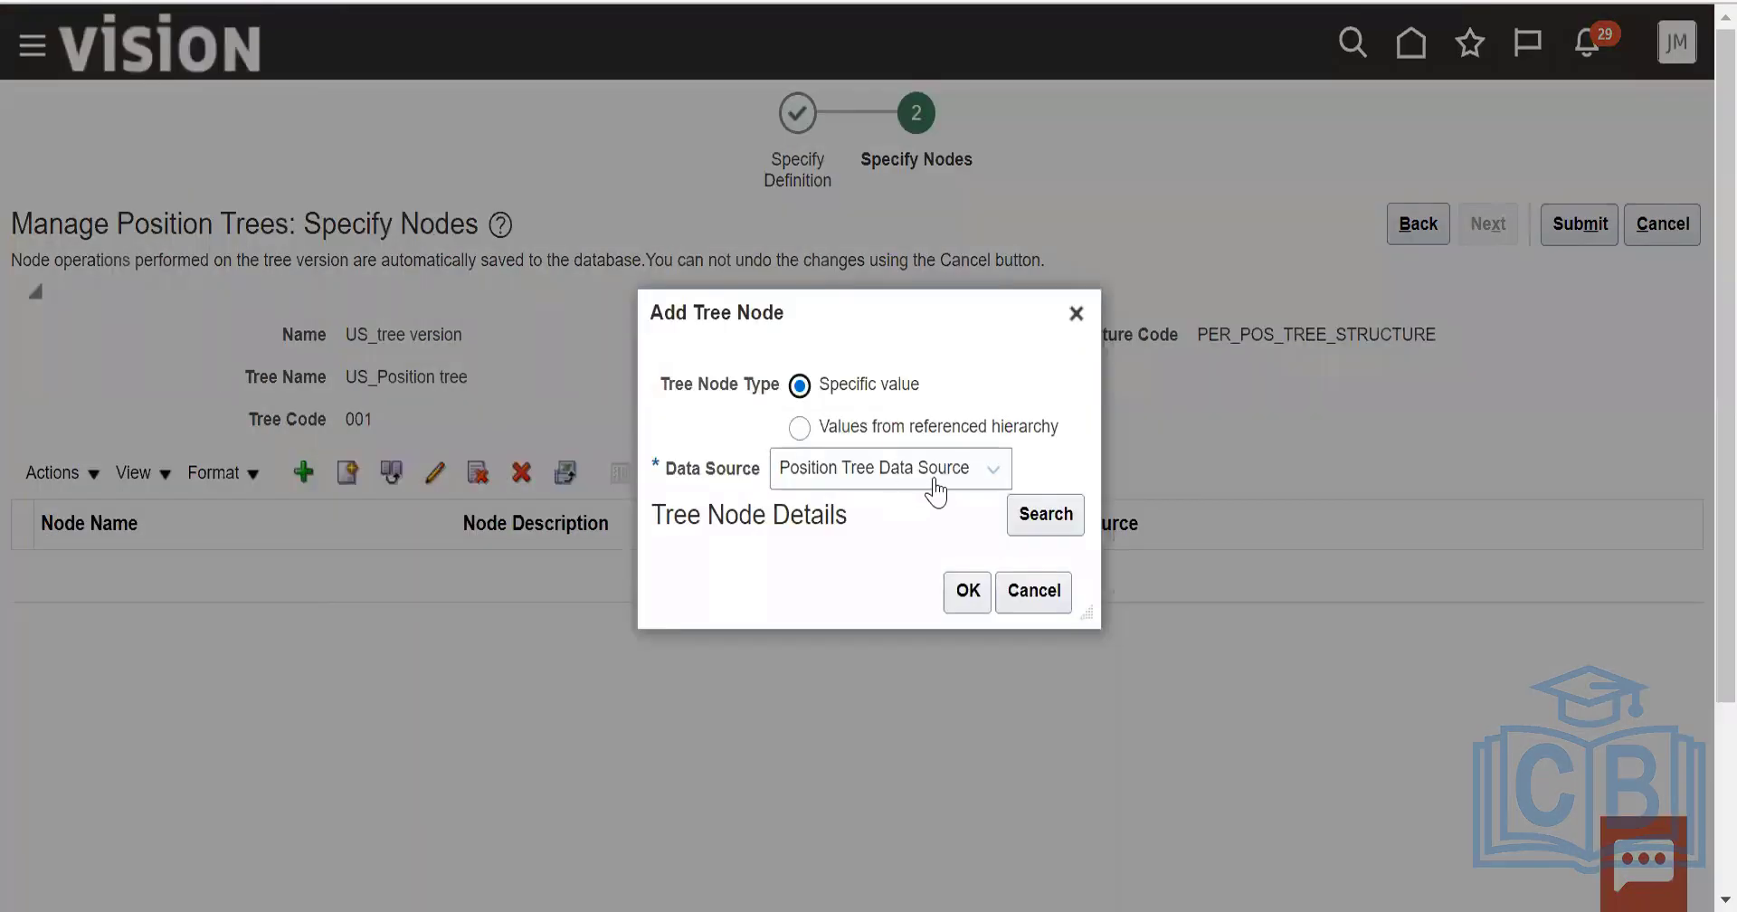
{"action": "double_click", "coordinate": [940, 467]}
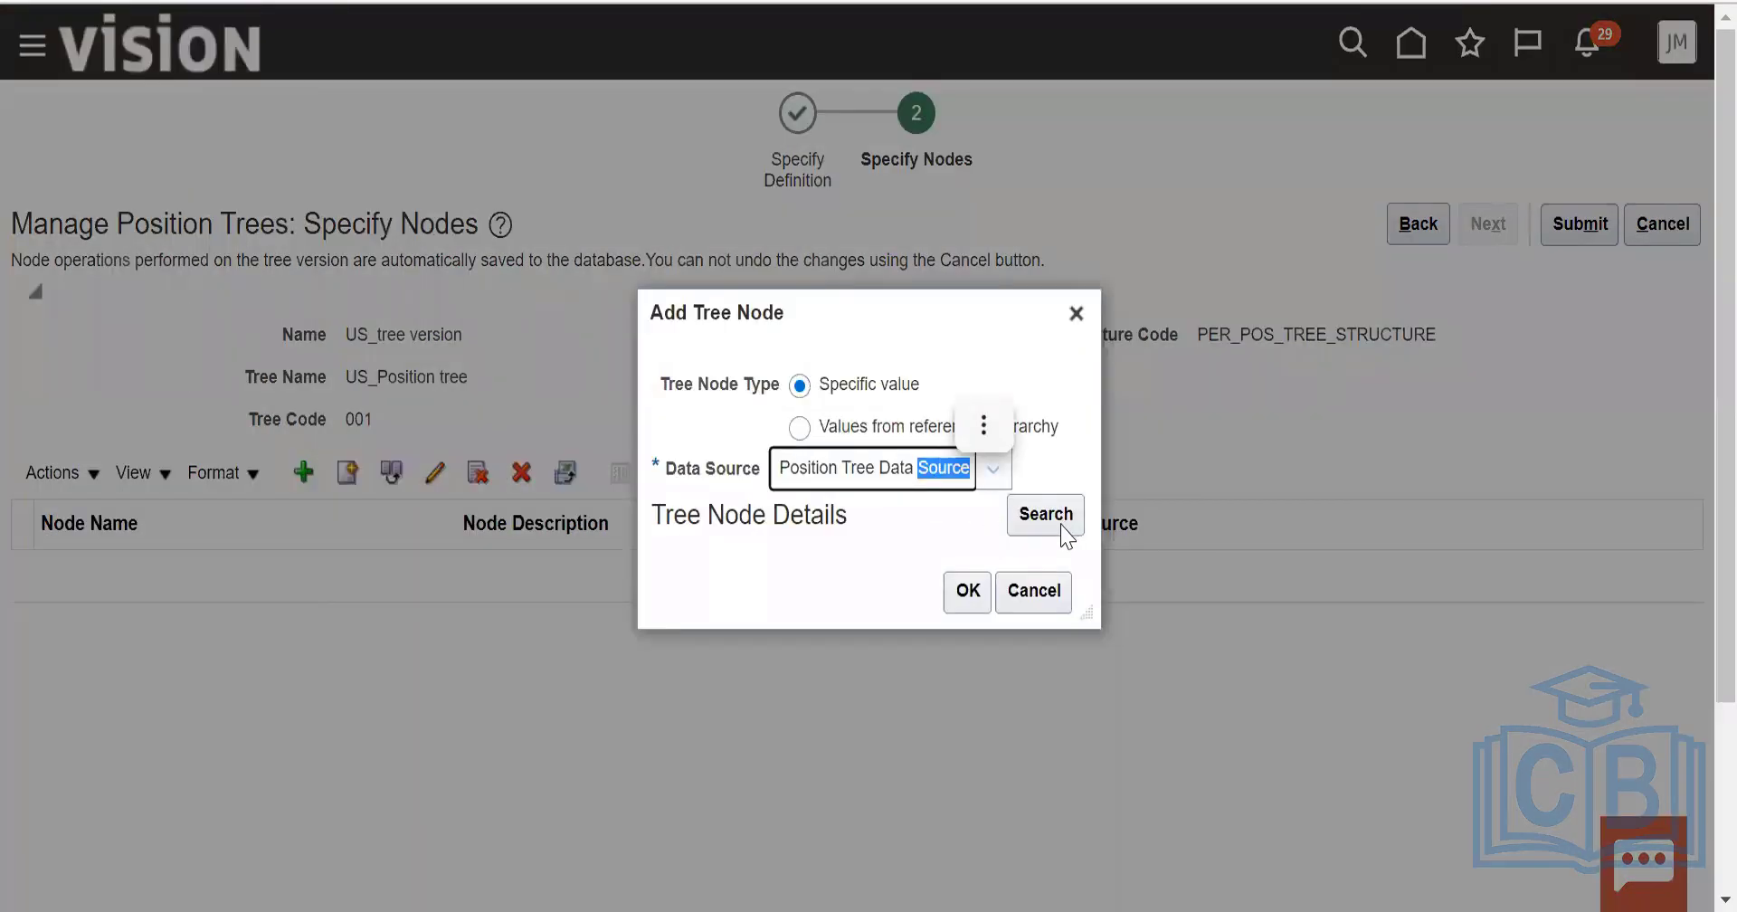
{"action": "left_click", "coordinate": [964, 599]}
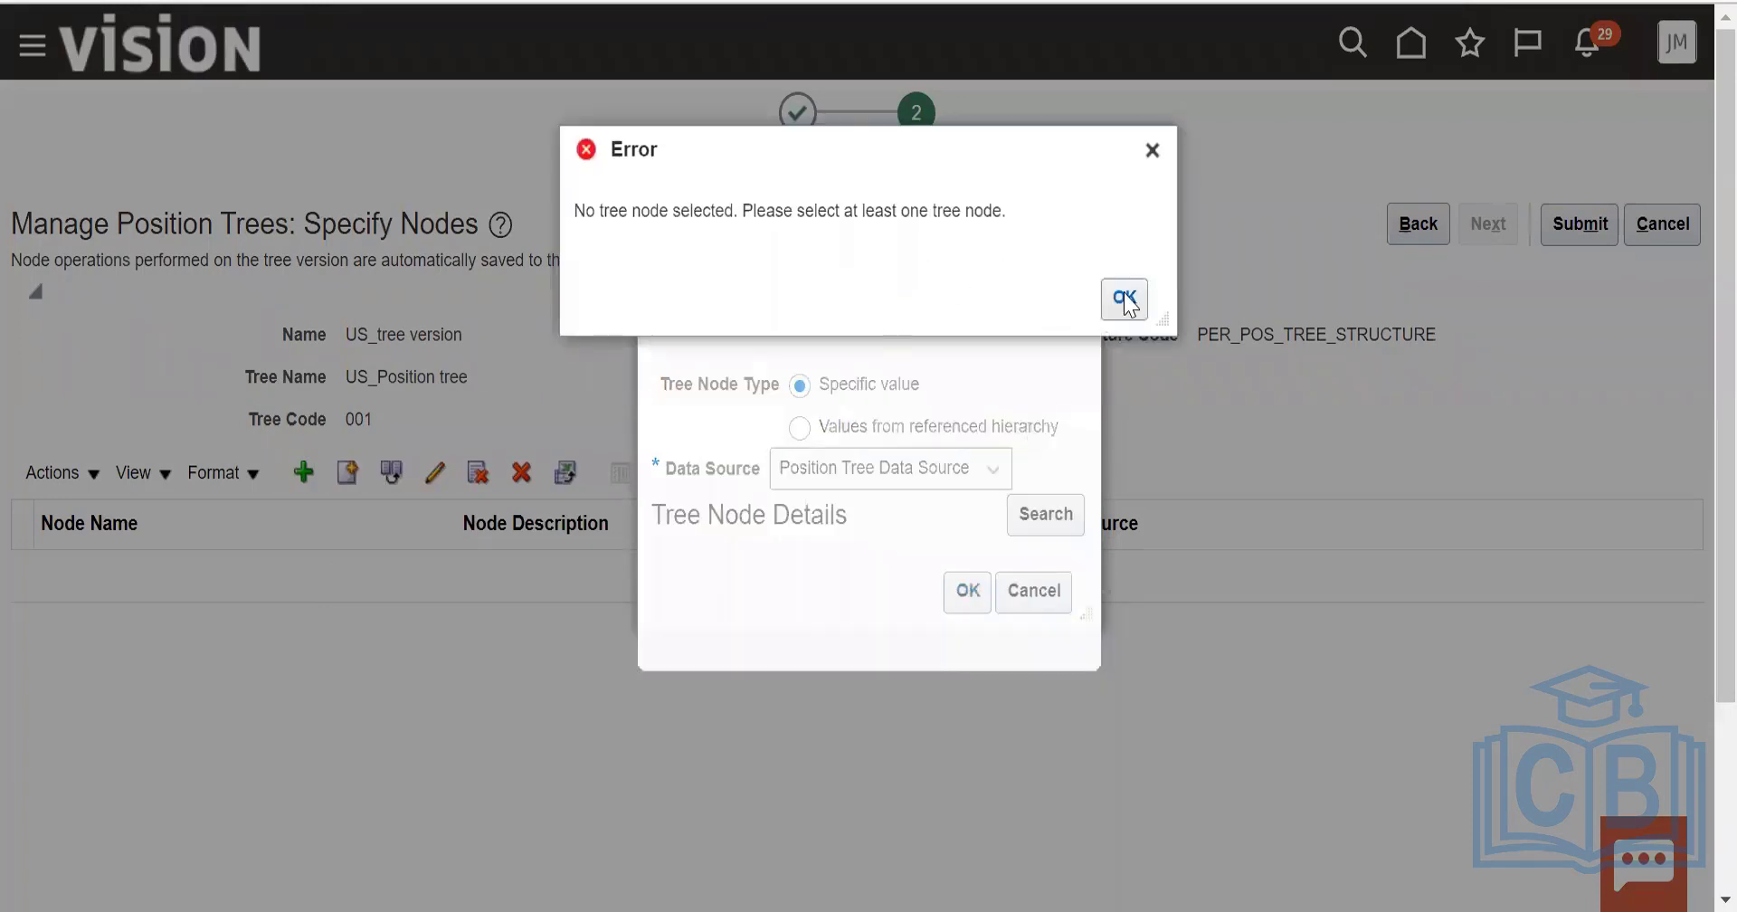
{"action": "left_click", "coordinate": [1120, 296]}
{"action": "left_click", "coordinate": [918, 474]}
{"action": "double_click", "coordinate": [918, 471]}
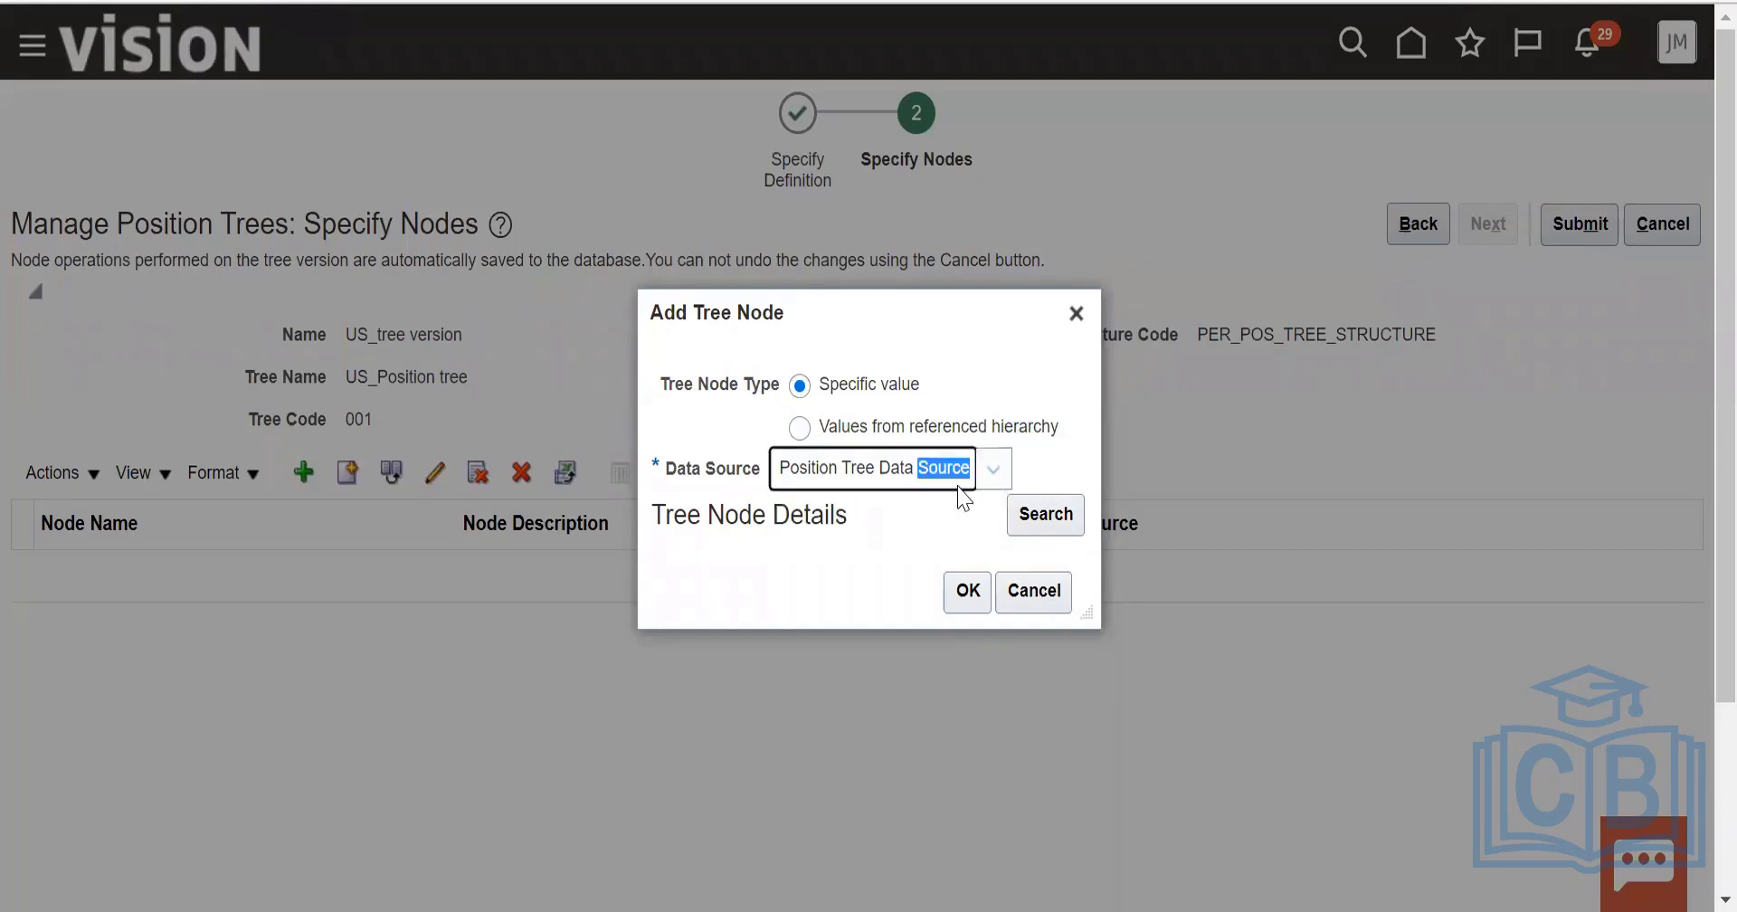
Search the active positions for names matching "P%" to find a position for the tree node.
{"action": "left_click", "coordinate": [1047, 521]}
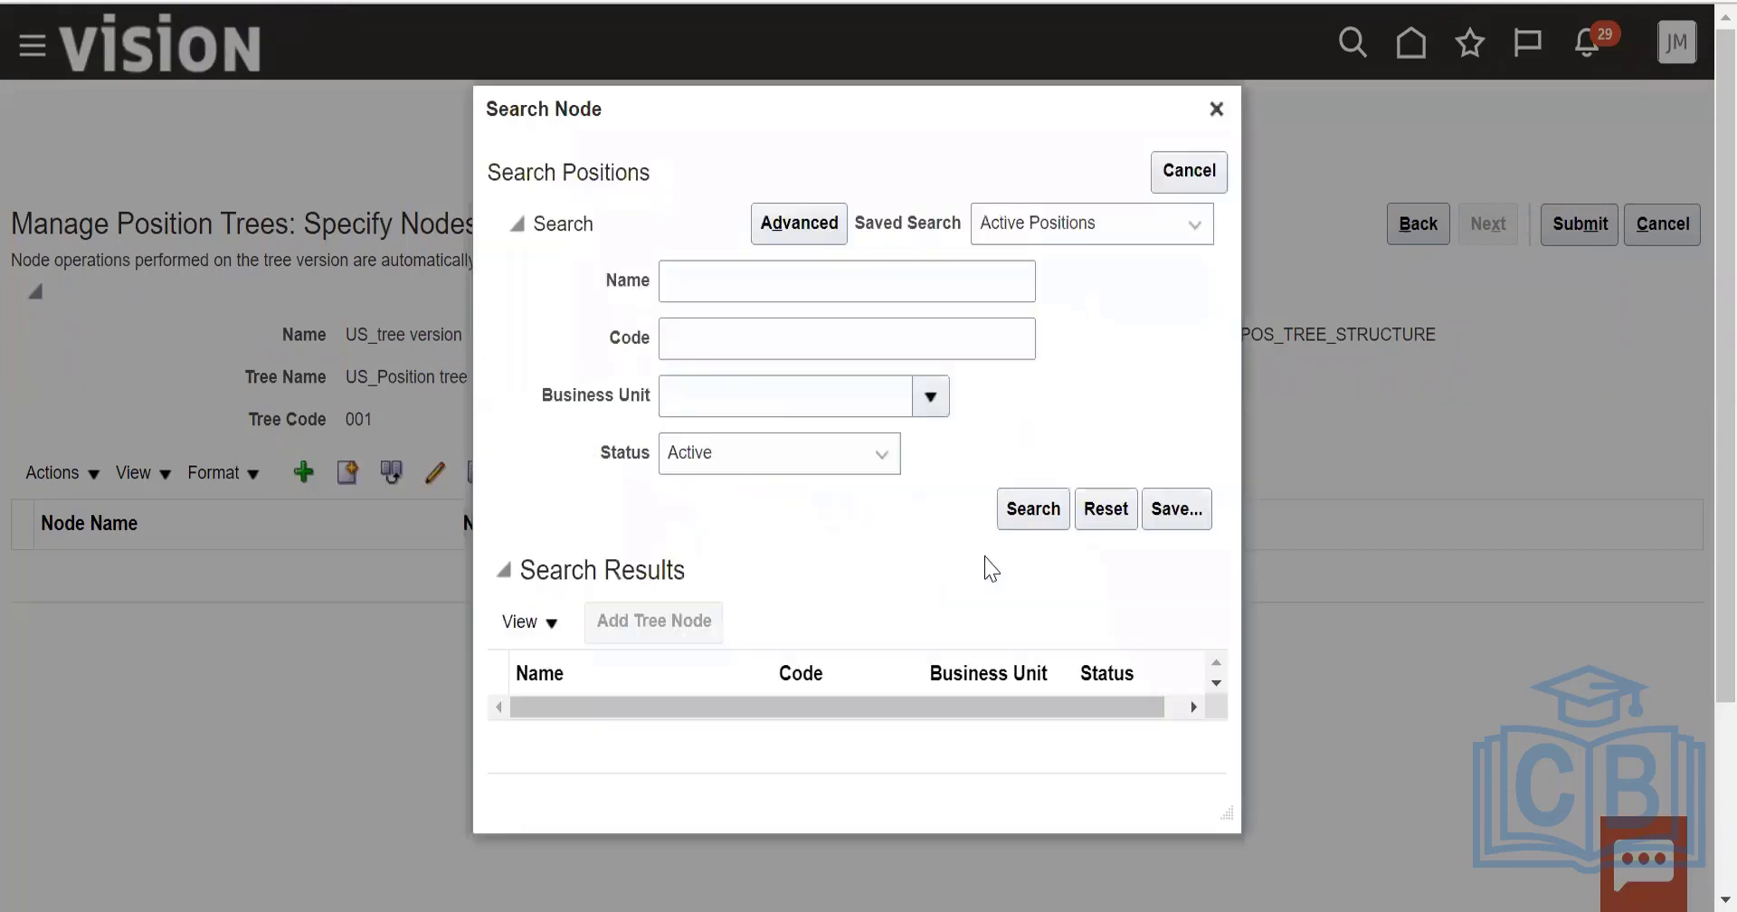
{"action": "left_click", "coordinate": [775, 276]}
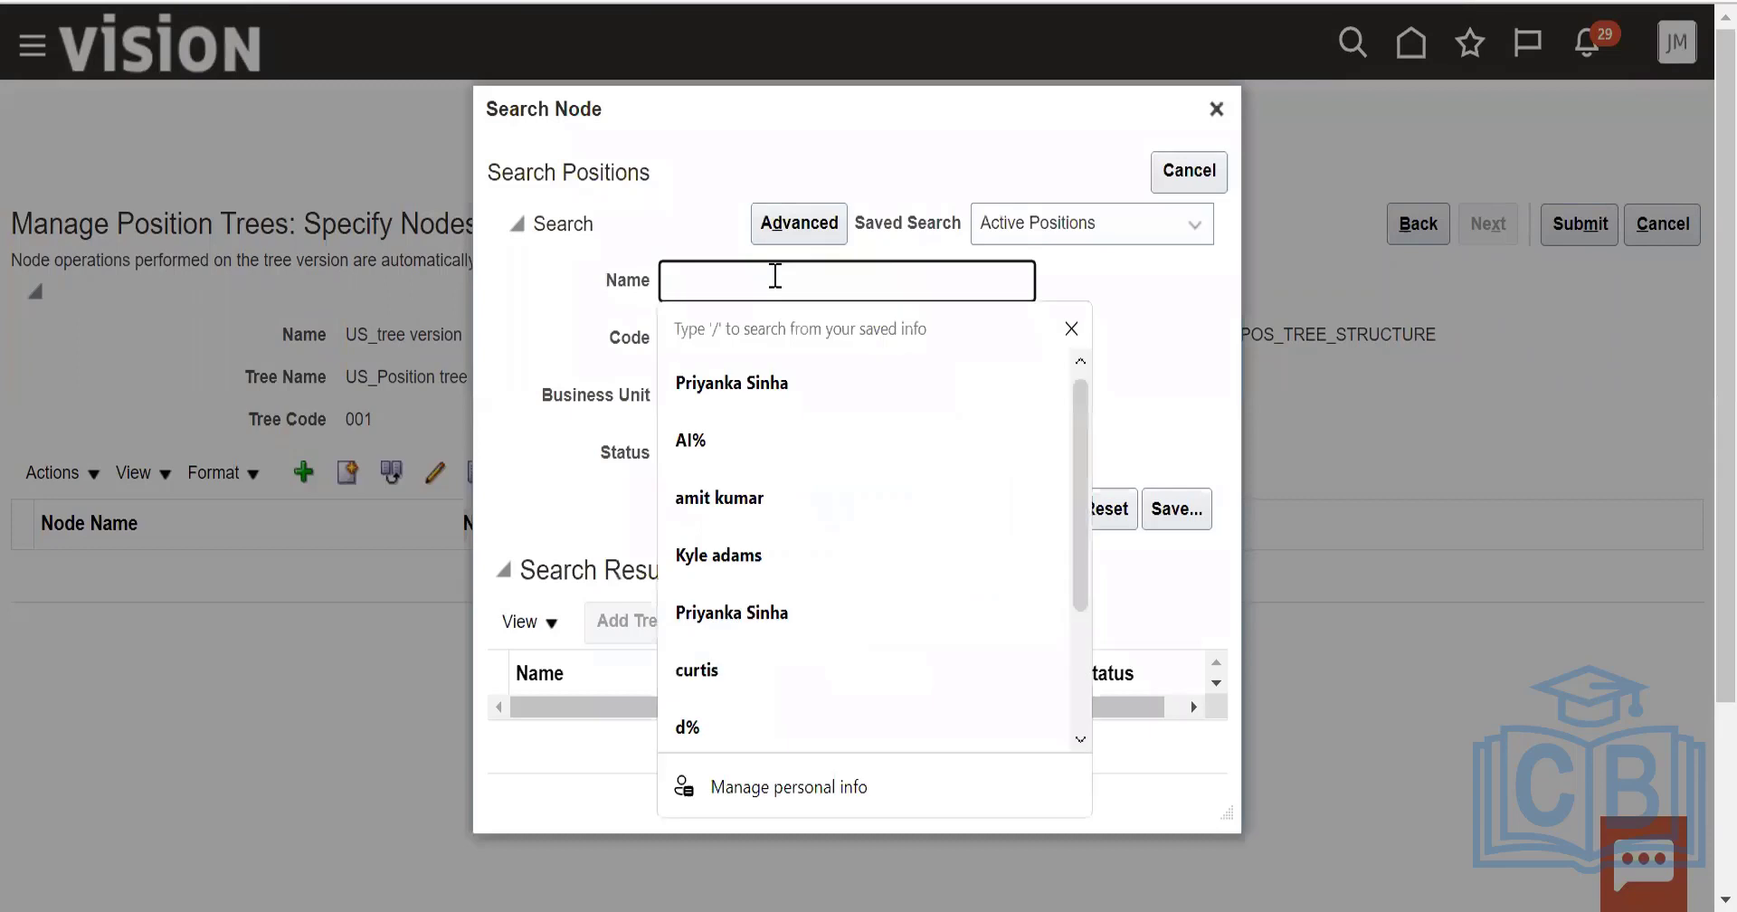
{"action": "type", "text": "P%"}
{"action": "left_click", "coordinate": [1038, 507]}
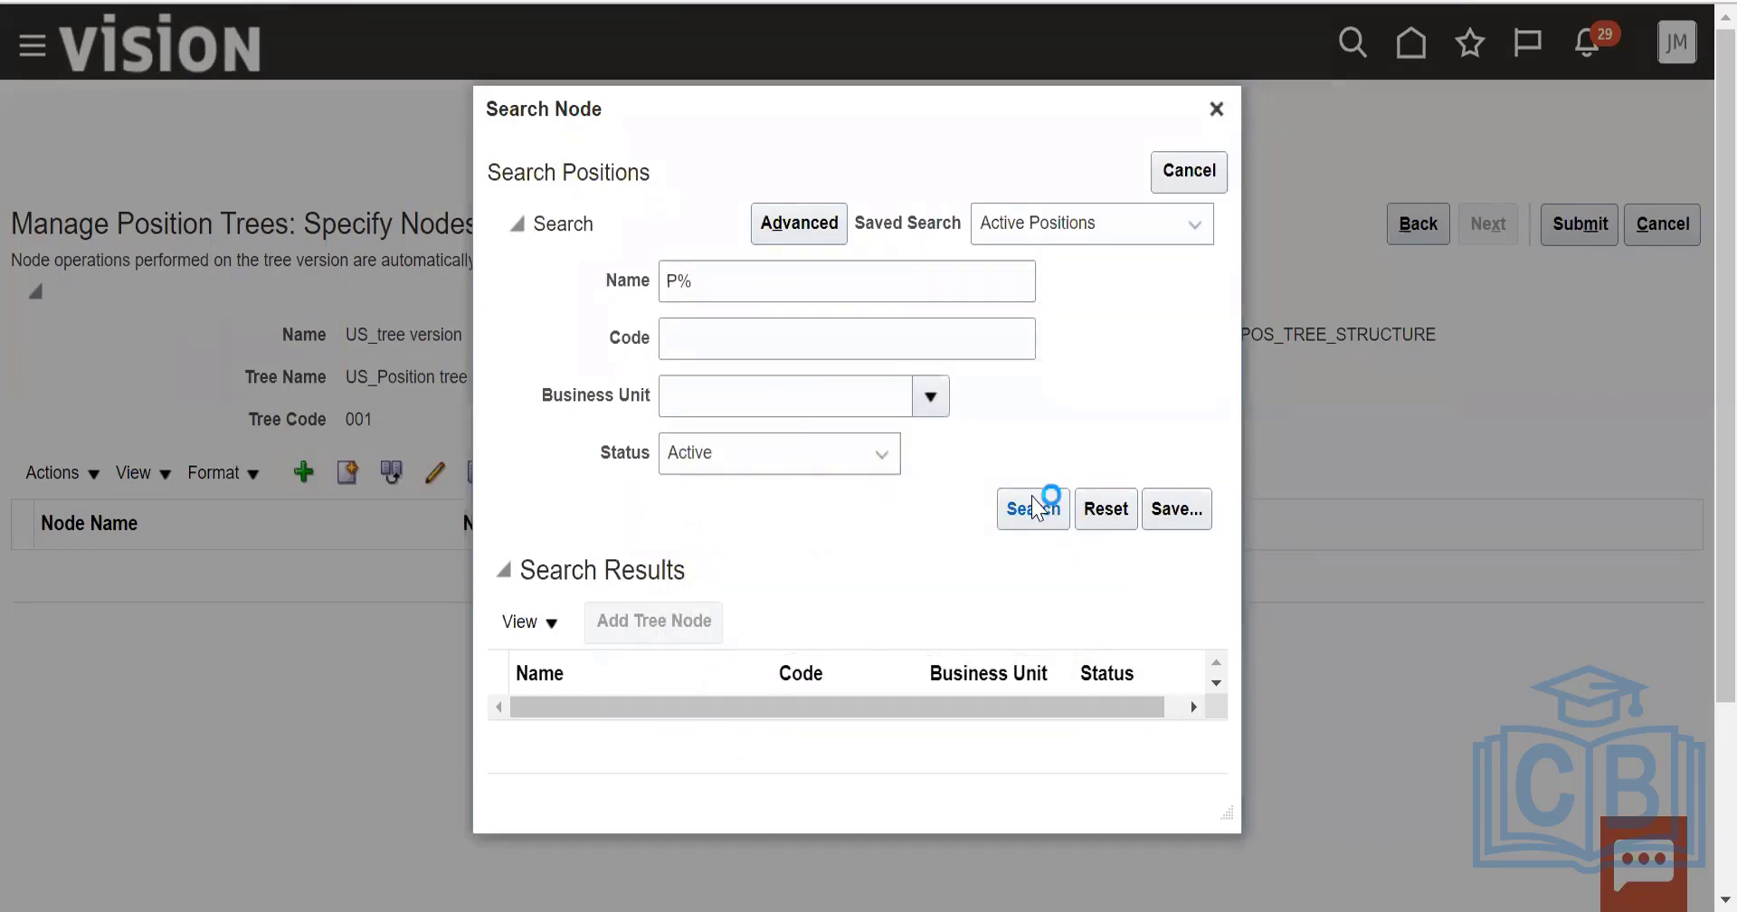
{"action": "scroll", "coordinate": [609, 713], "scroll_direction": "down", "scroll_amount": 5}
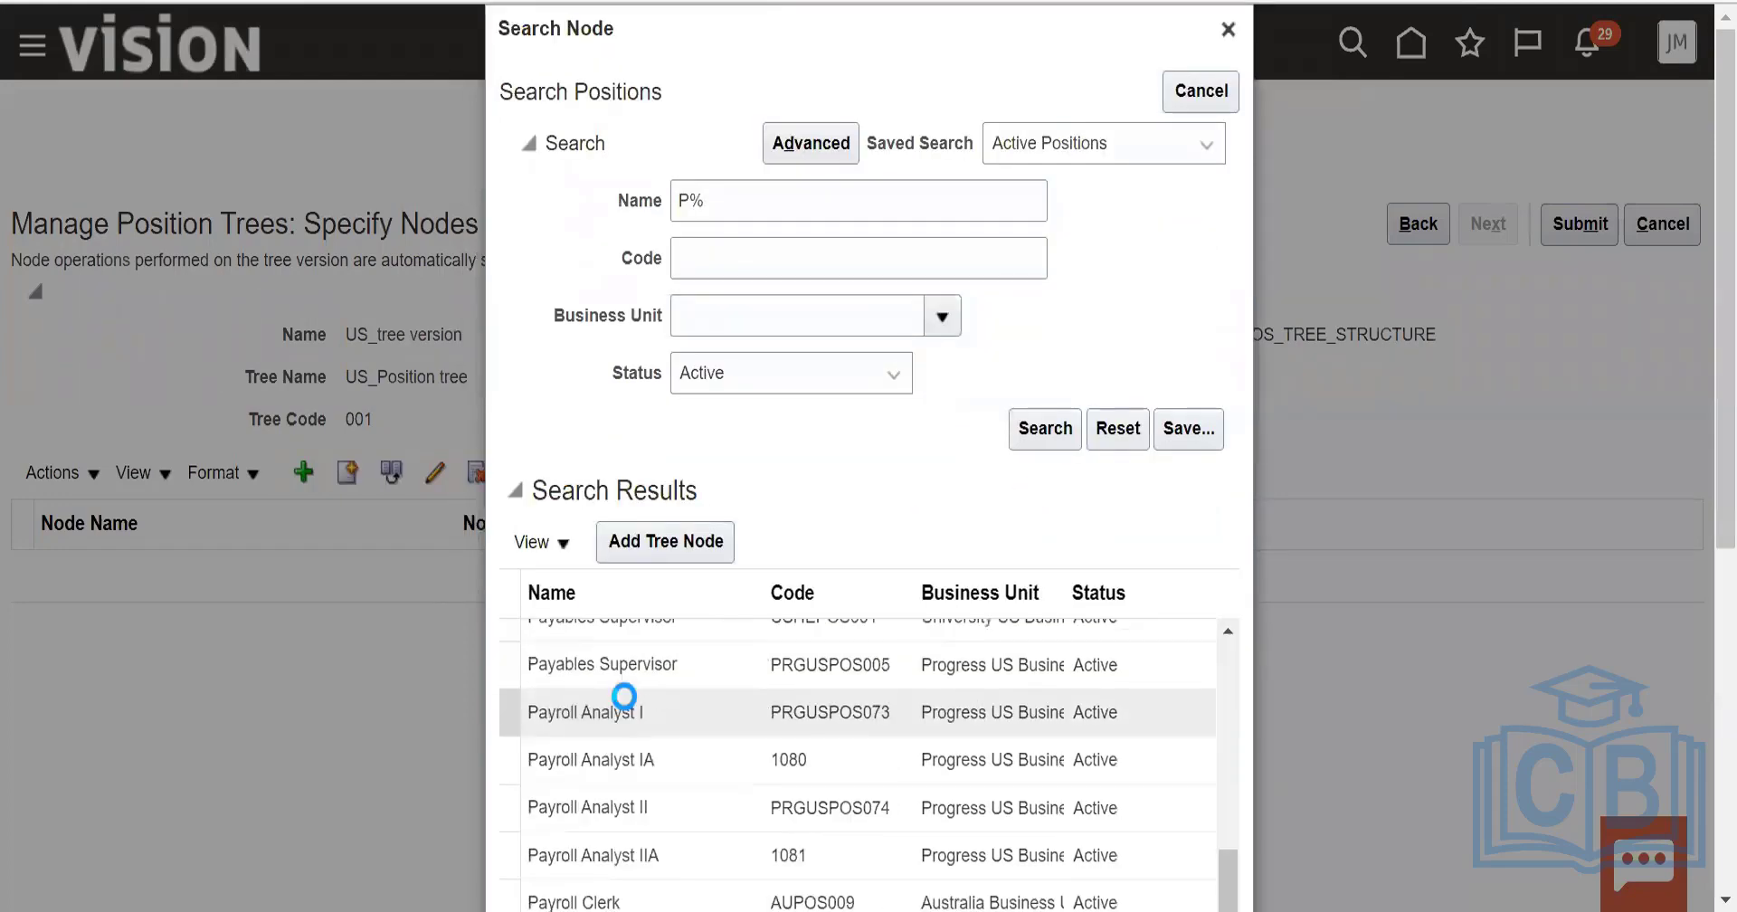
Add the Payables Supervisor position PRGUSPOS005 as a tree node, then submit the US_tree version and acknowledge its creation.
{"action": "left_click", "coordinate": [636, 664]}
{"action": "scroll", "coordinate": [1099, 597], "scroll_direction": "down", "scroll_amount": 10}
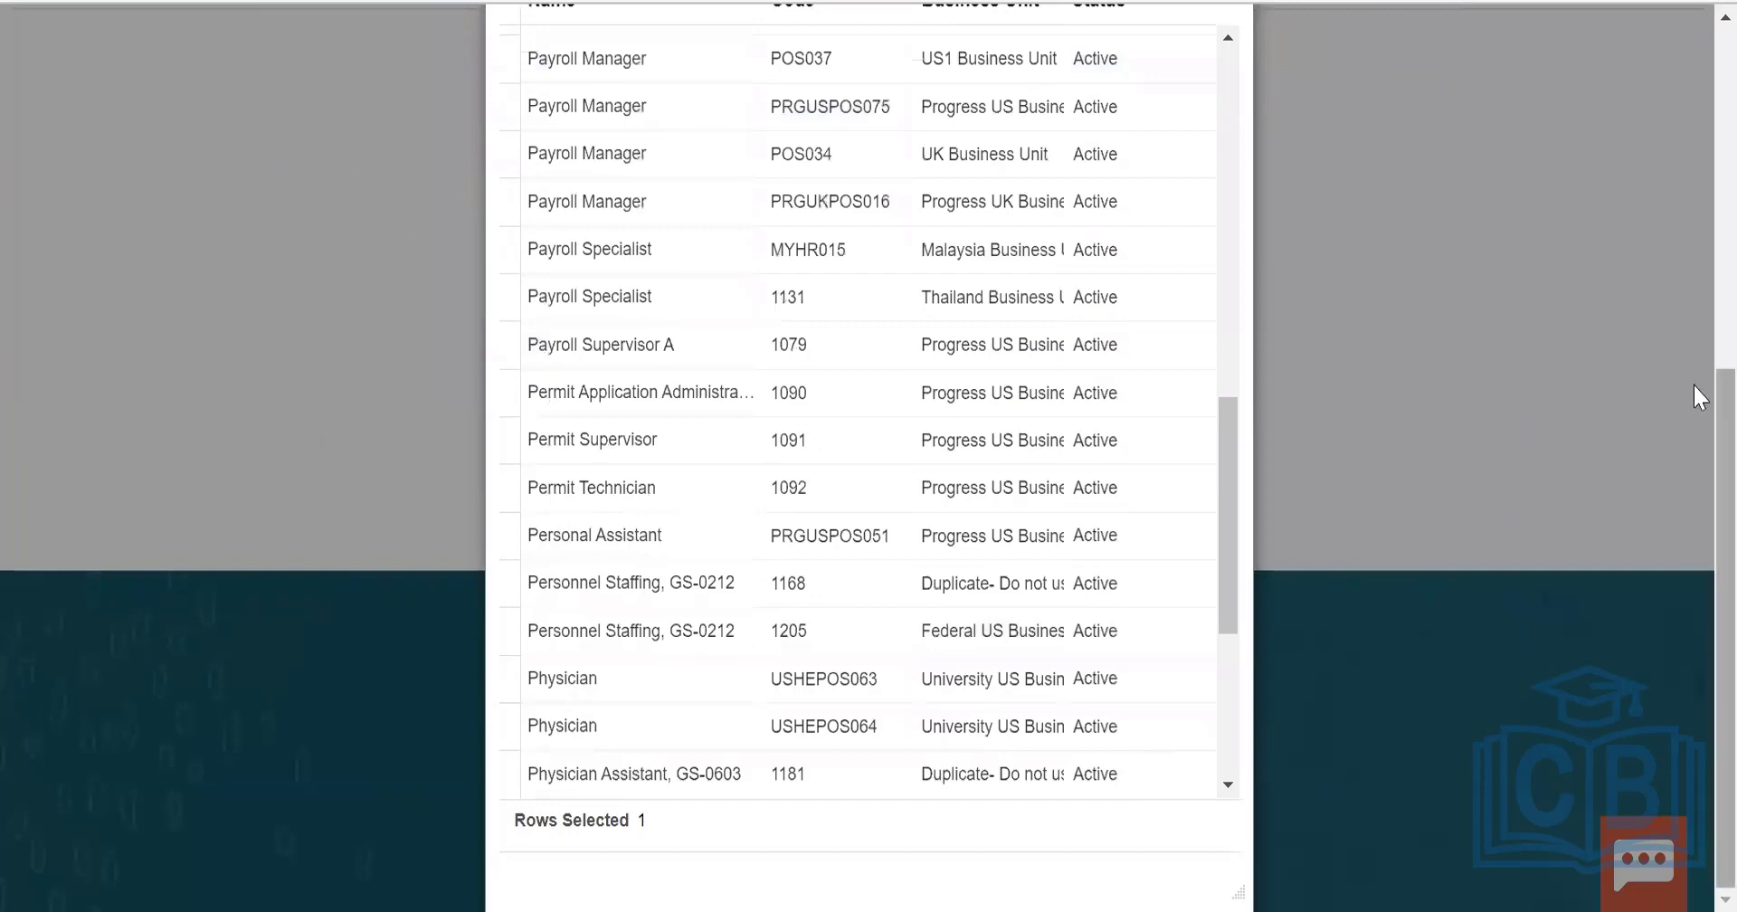
{"action": "left_click_drag", "start_coordinate": [1232, 539], "coordinate": [1232, 853]}
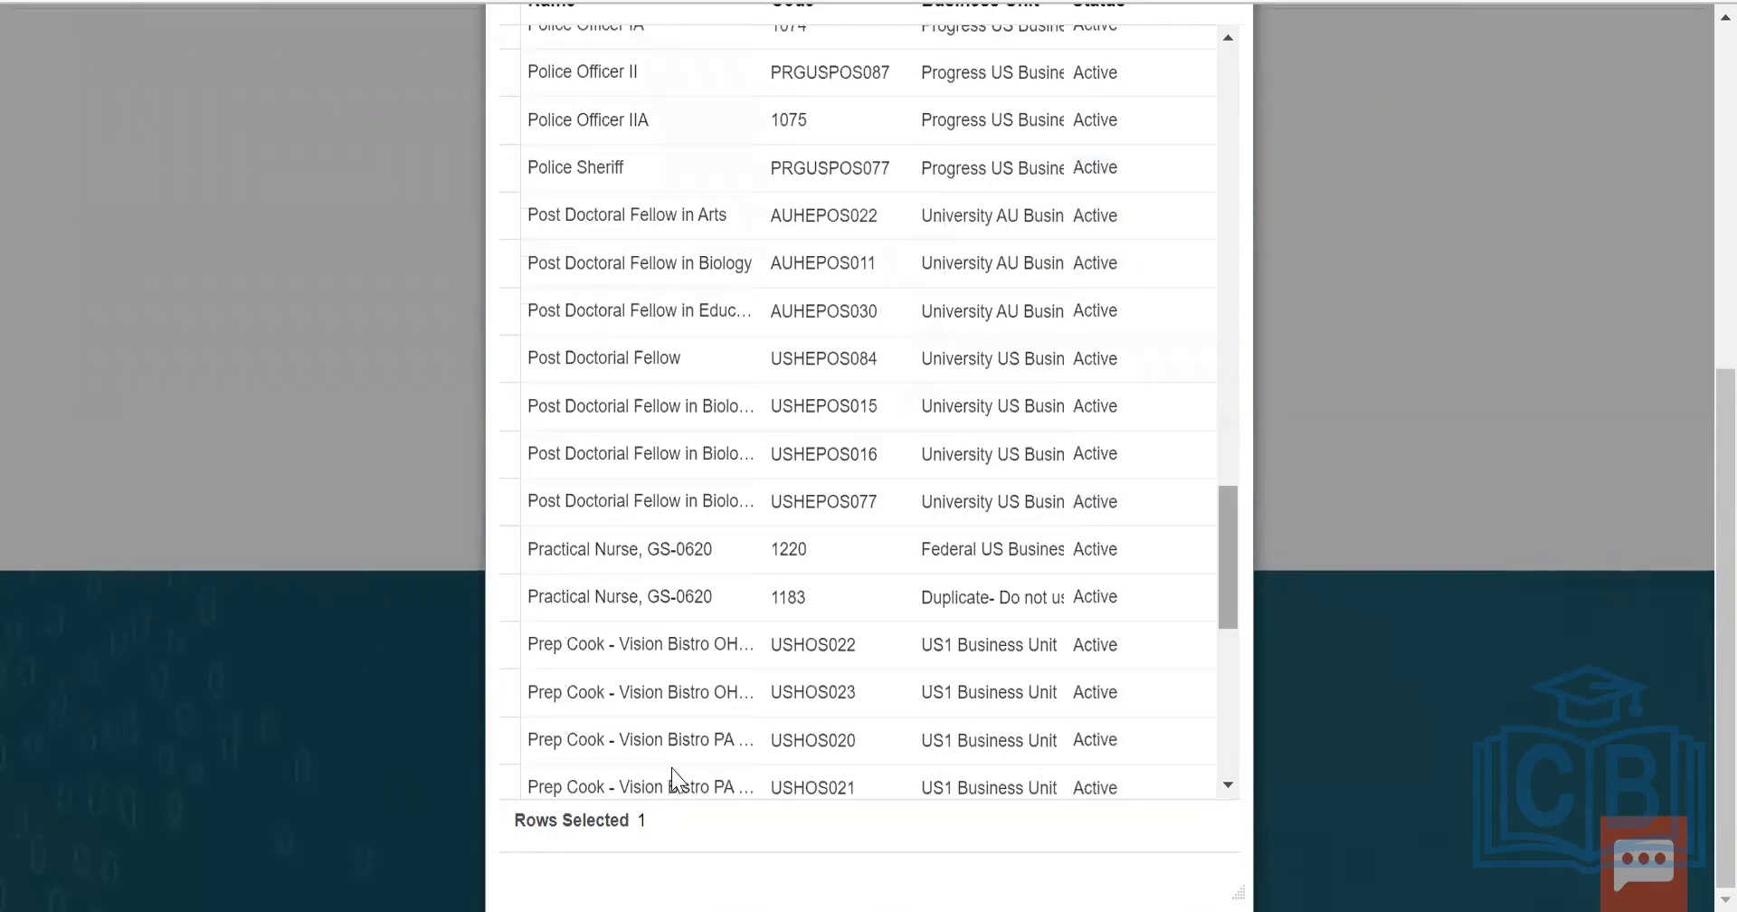
{"action": "left_click_drag", "start_coordinate": [1725, 625], "coordinate": [1646, 674]}
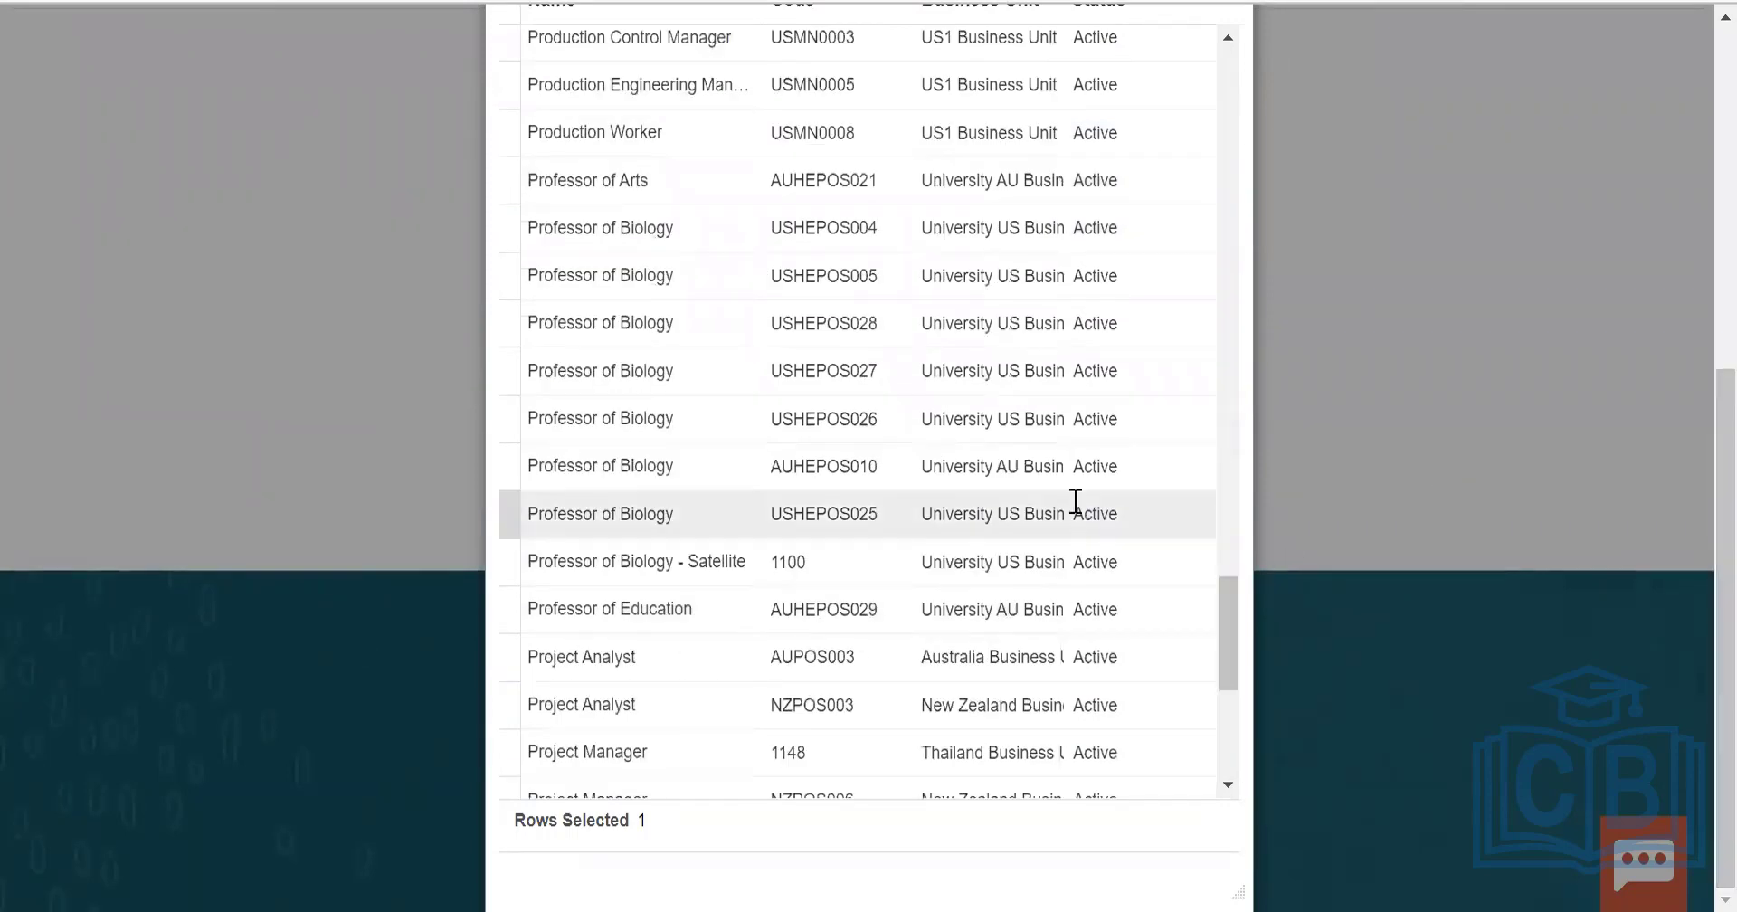
{"action": "scroll", "coordinate": [1075, 500], "scroll_direction": "up", "scroll_amount": 15}
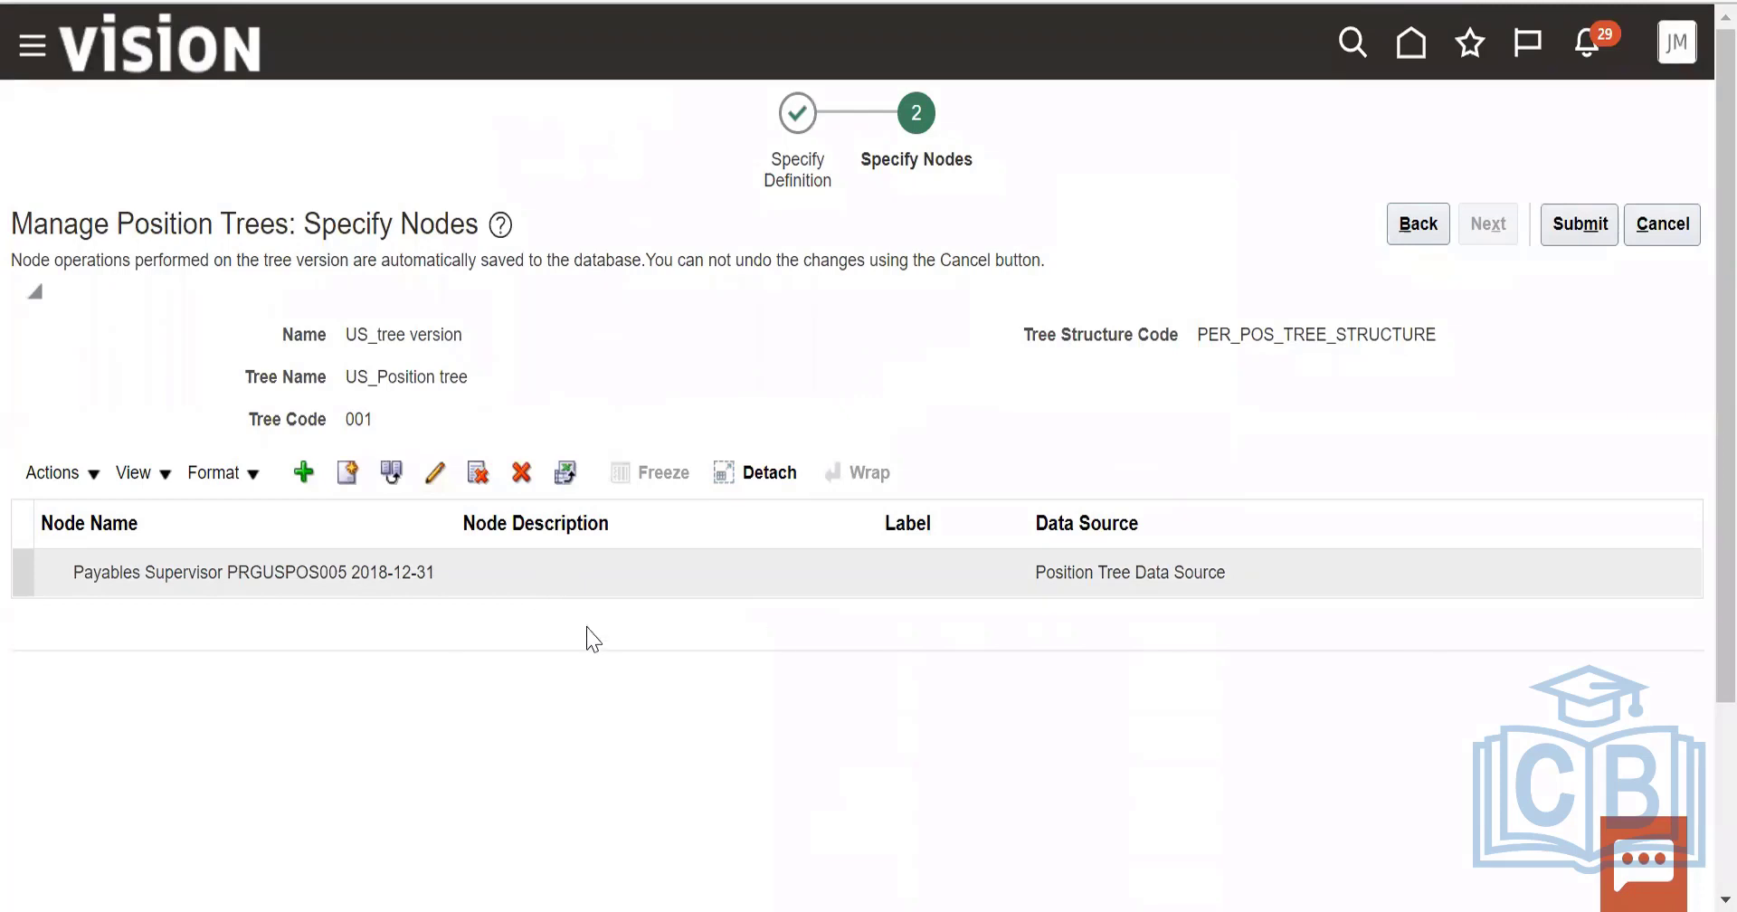
{"action": "left_click", "coordinate": [1583, 226]}
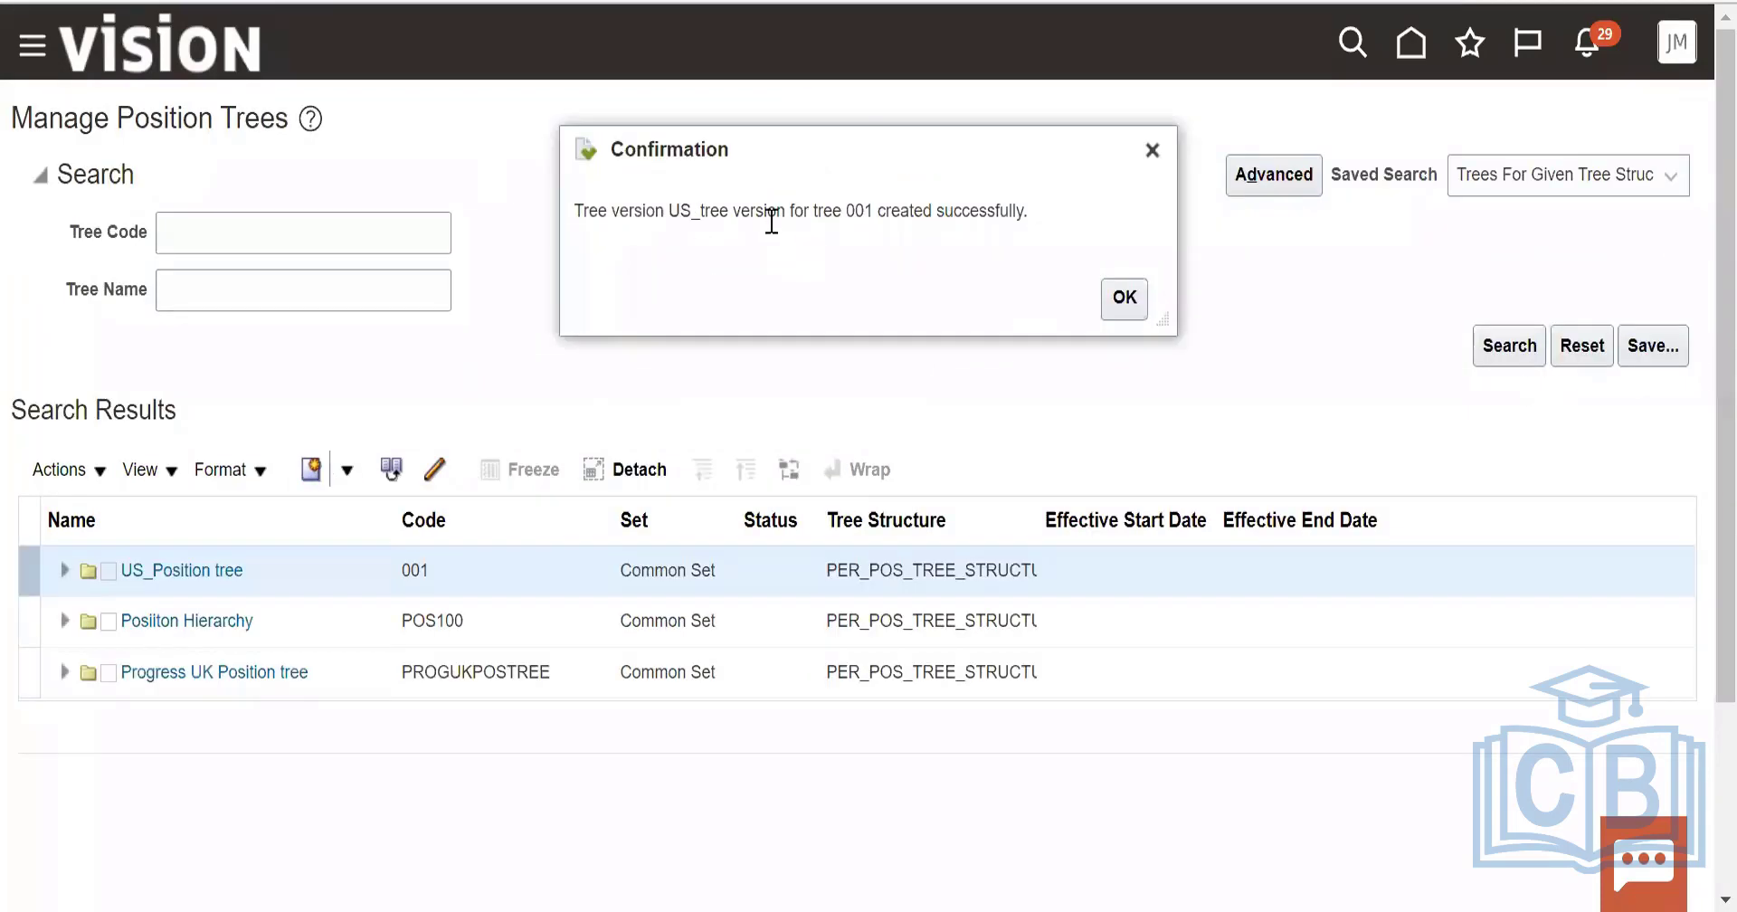
{"action": "left_click", "coordinate": [1122, 302]}
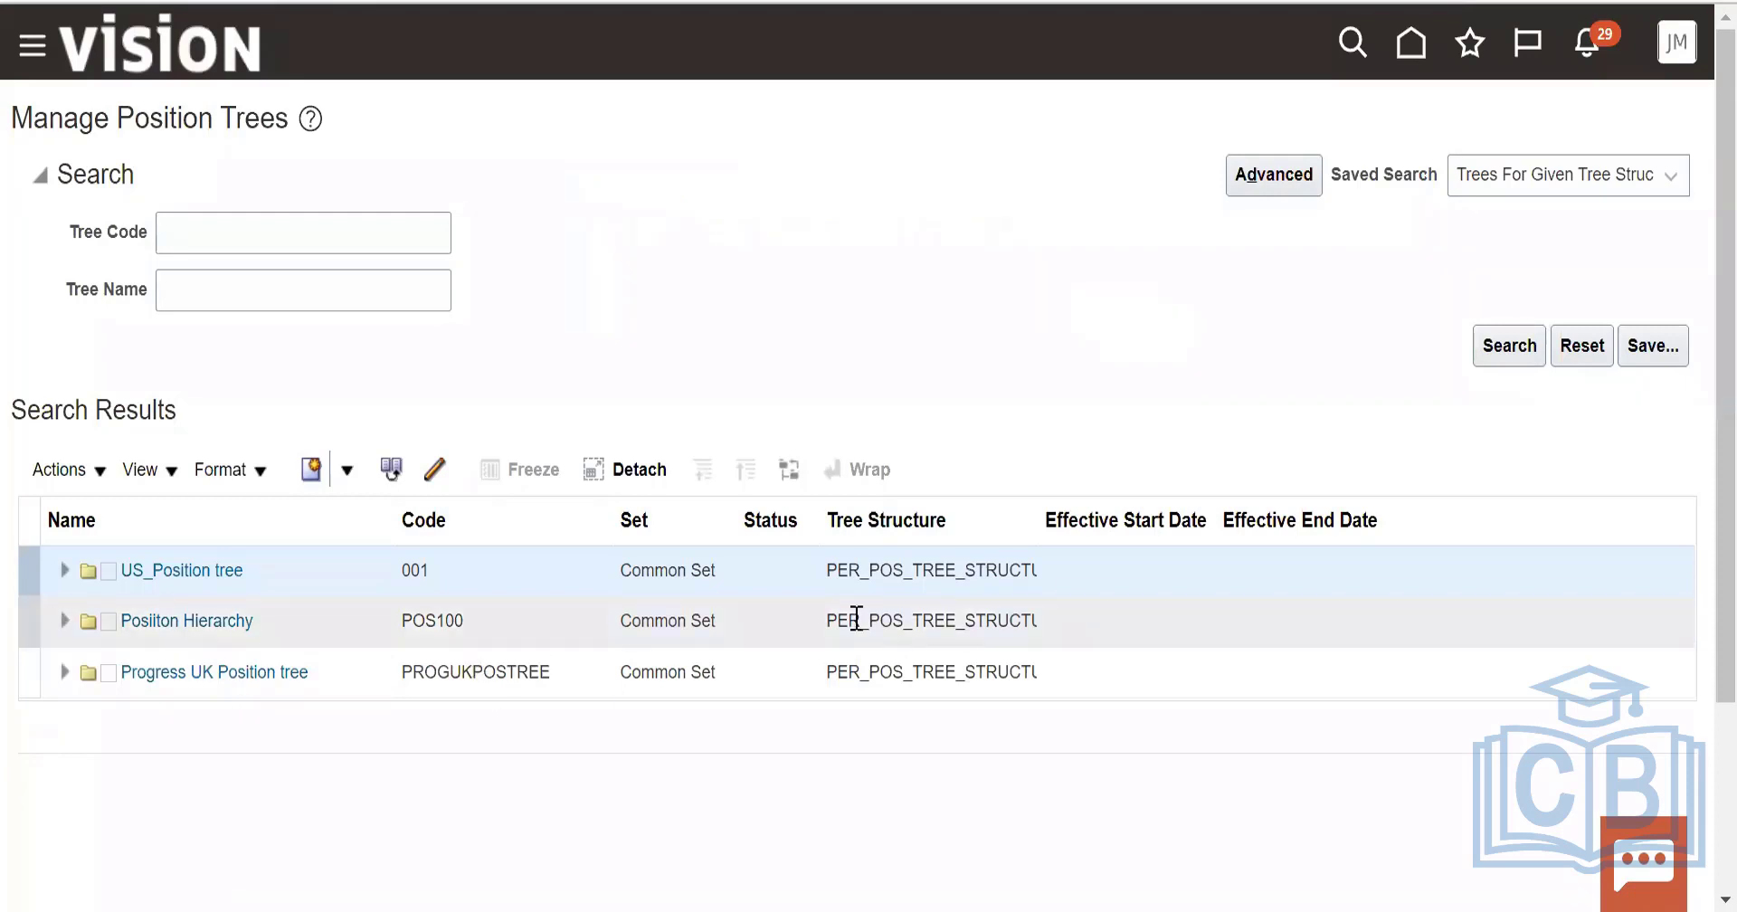
Open US_Position tree and review its definition, labels and access rules without changing them.
{"action": "left_click", "coordinate": [216, 579]}
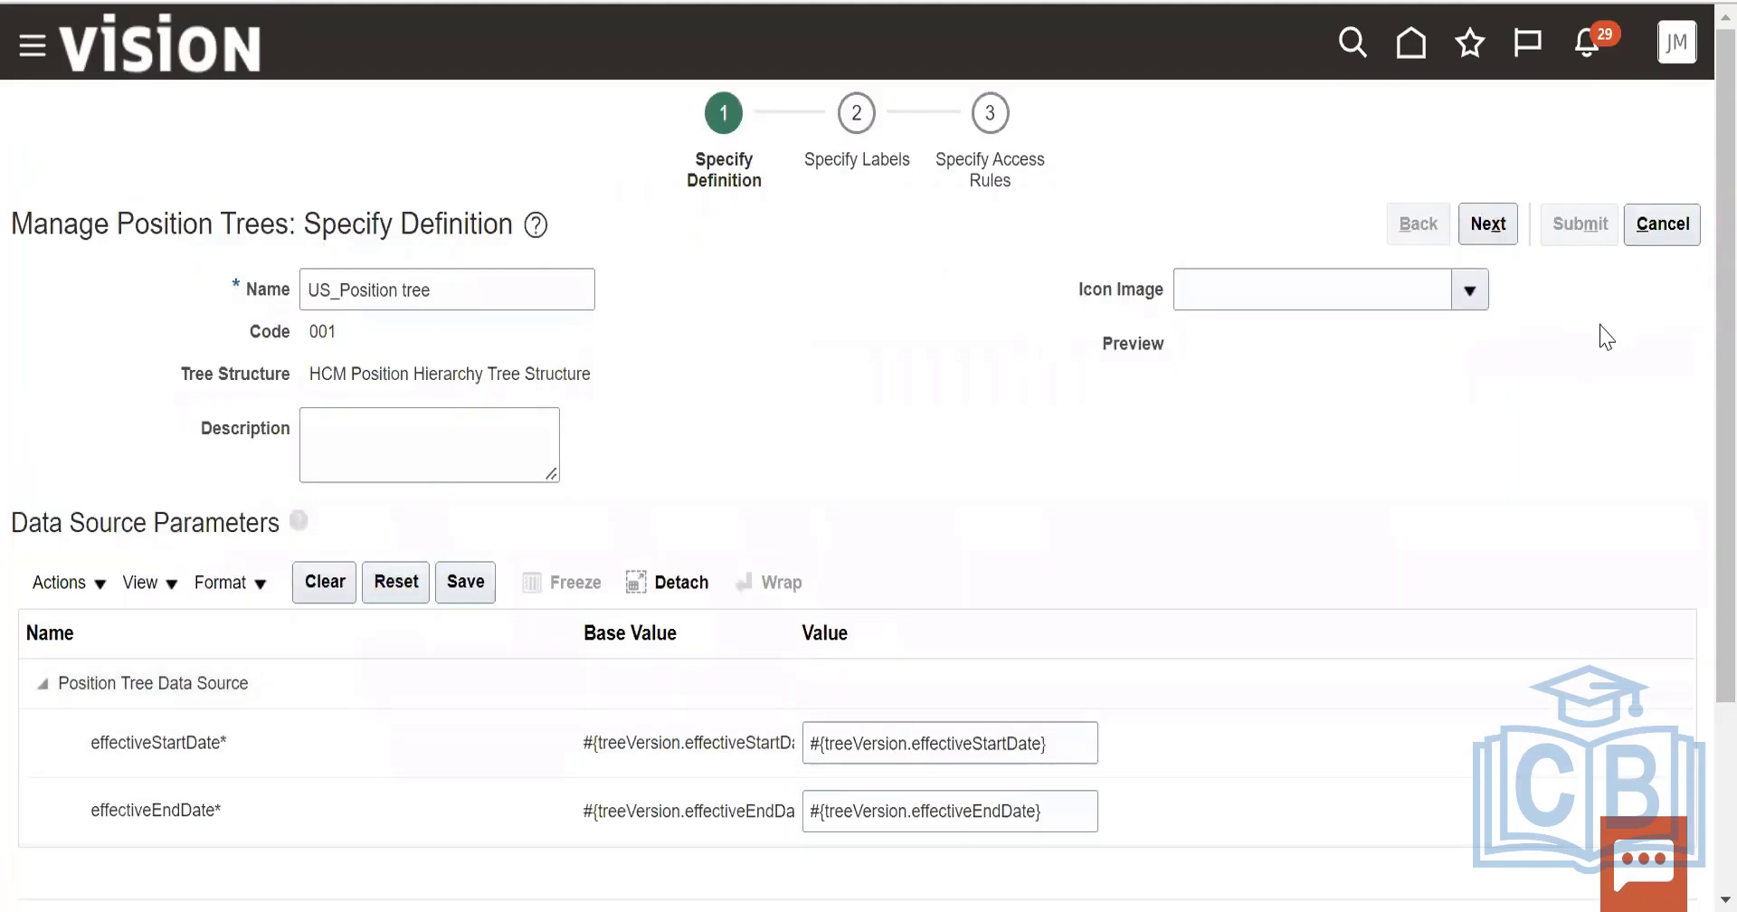
{"action": "left_click", "coordinate": [1488, 223]}
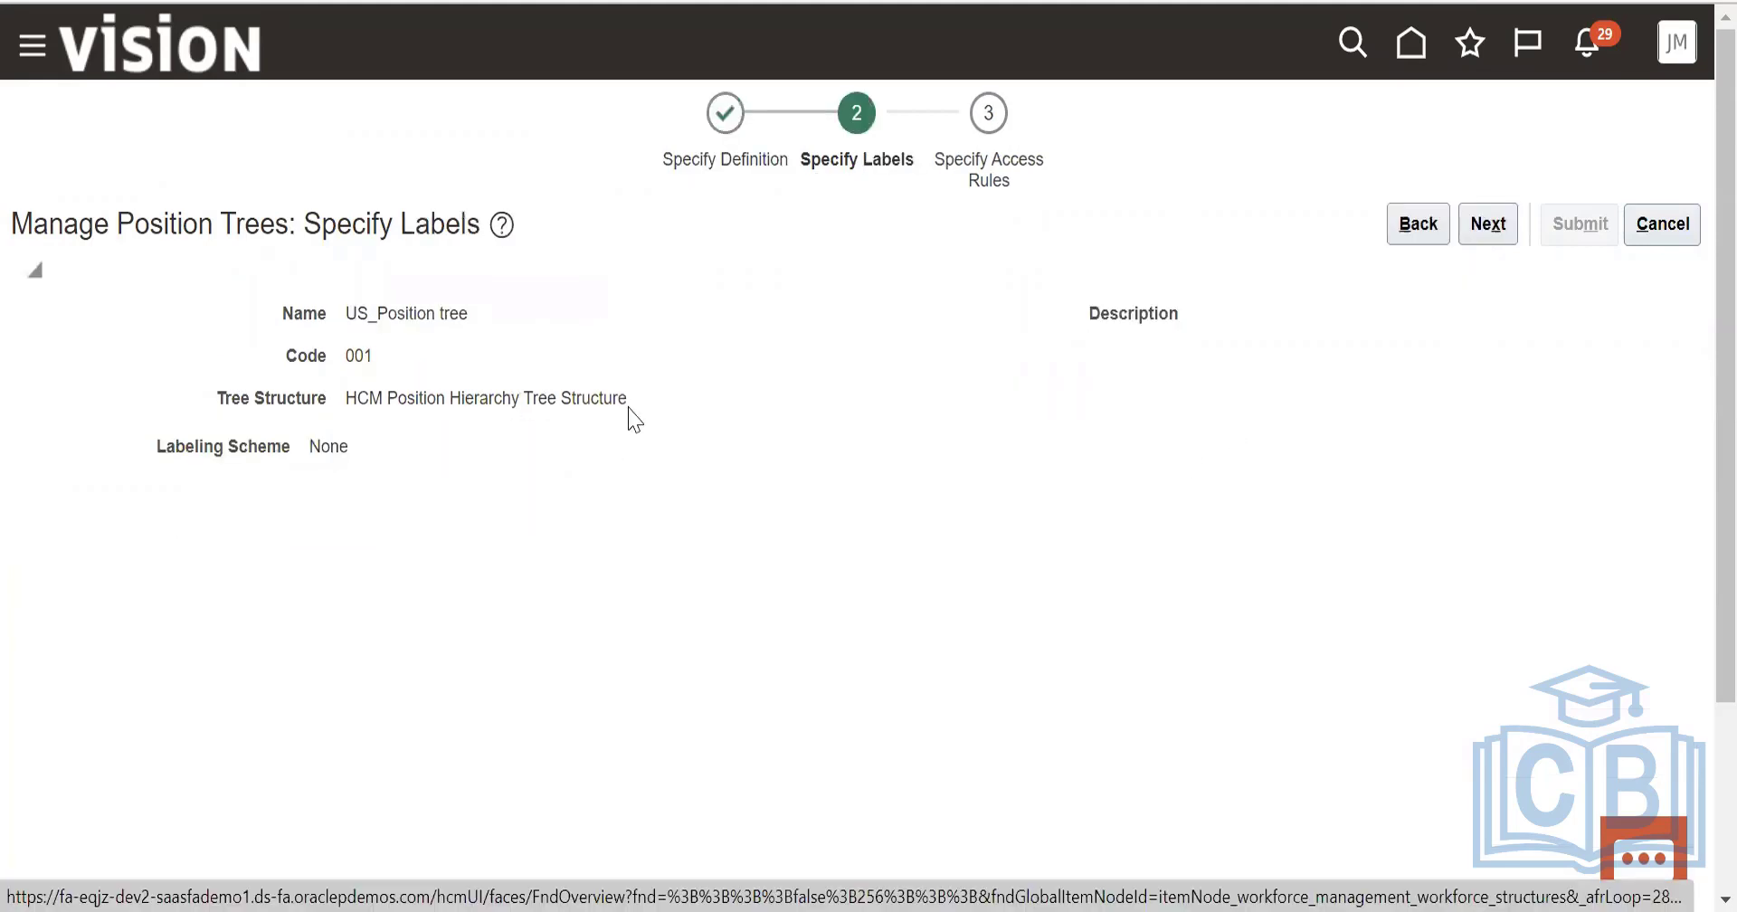
{"action": "left_click", "coordinate": [1488, 224]}
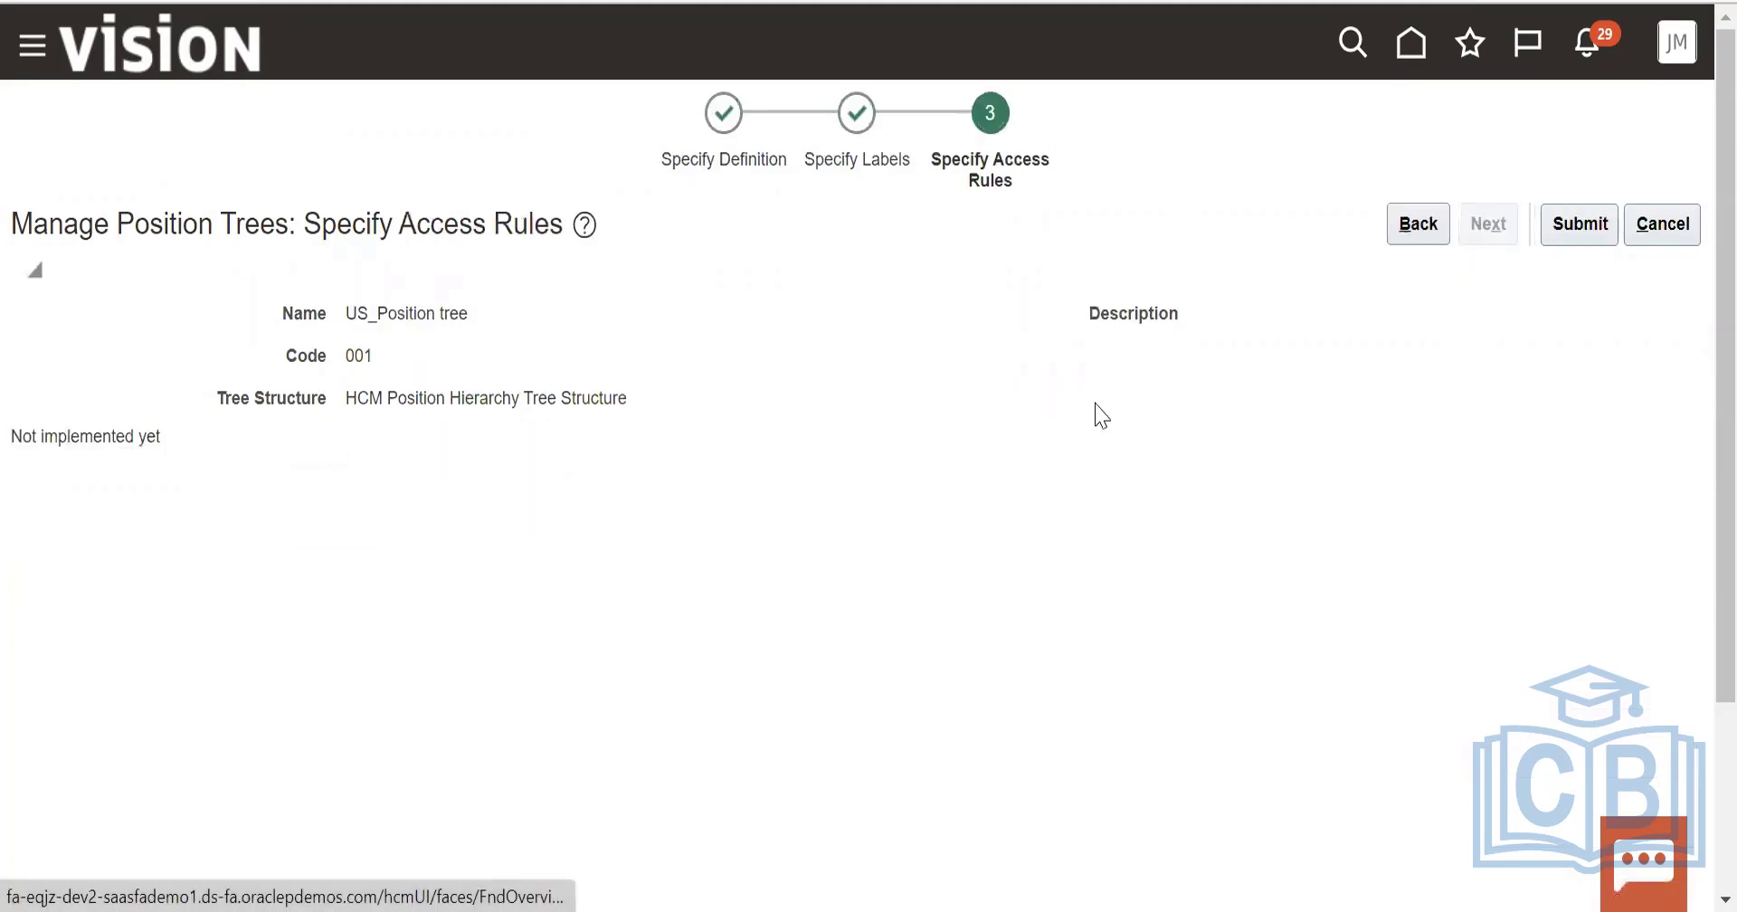
Submit the US_Position tree definition and acknowledge the confirmation.
{"action": "left_click", "coordinate": [1601, 228]}
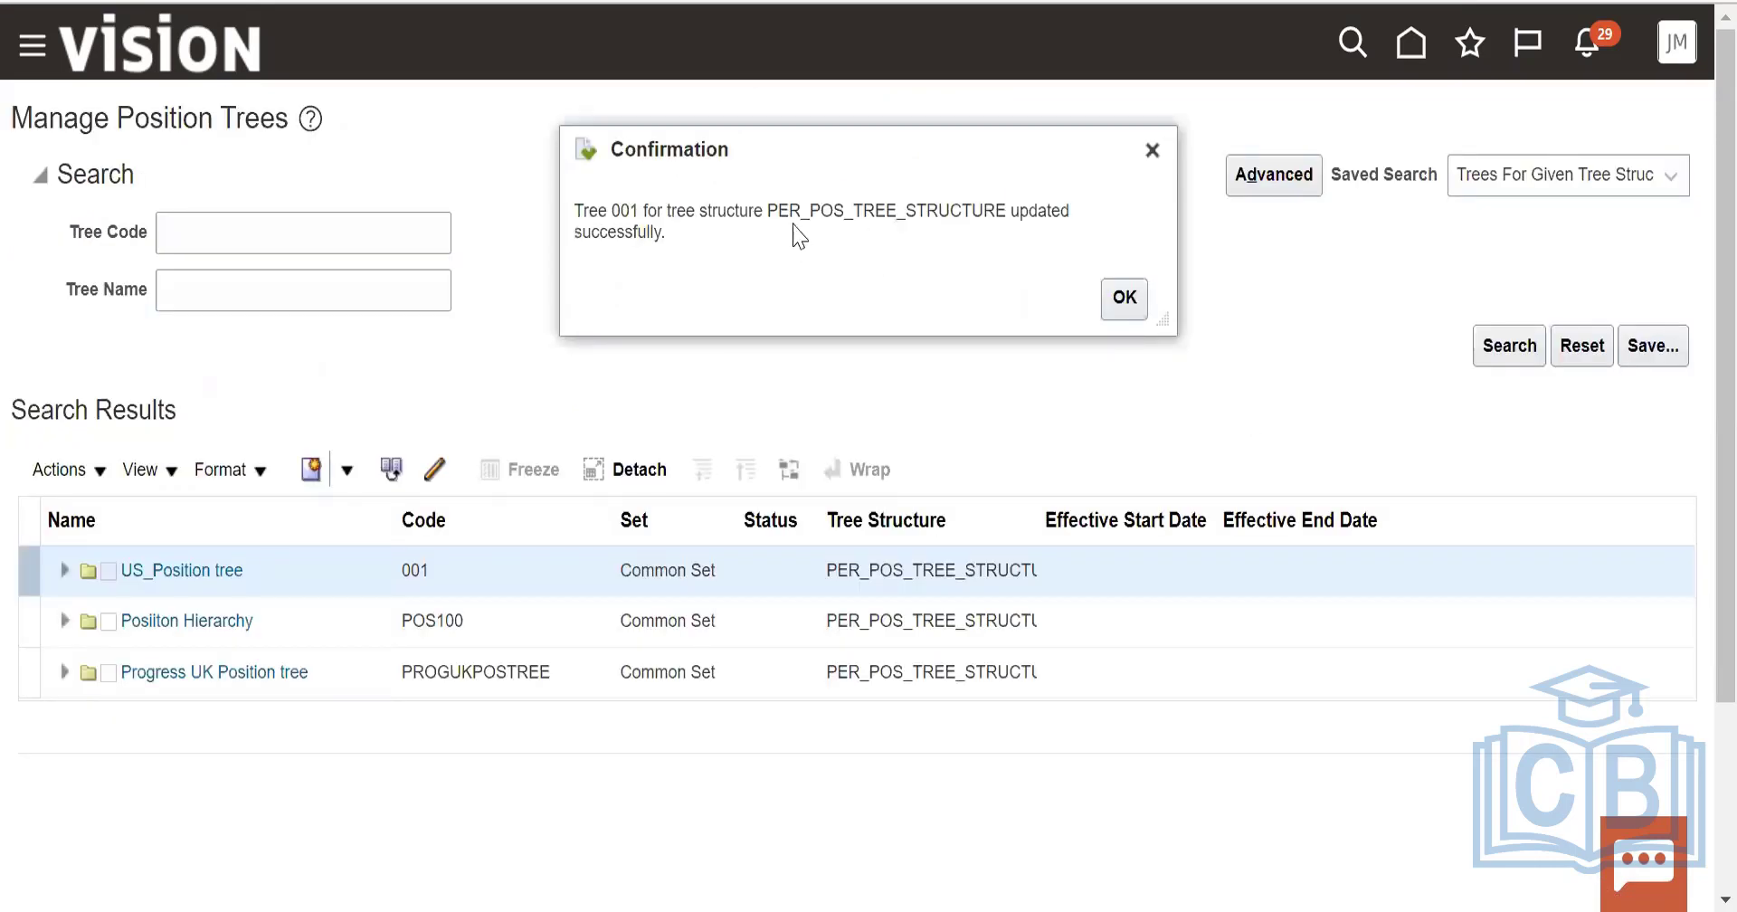
{"action": "left_click_drag", "start_coordinate": [782, 206], "coordinate": [982, 208]}
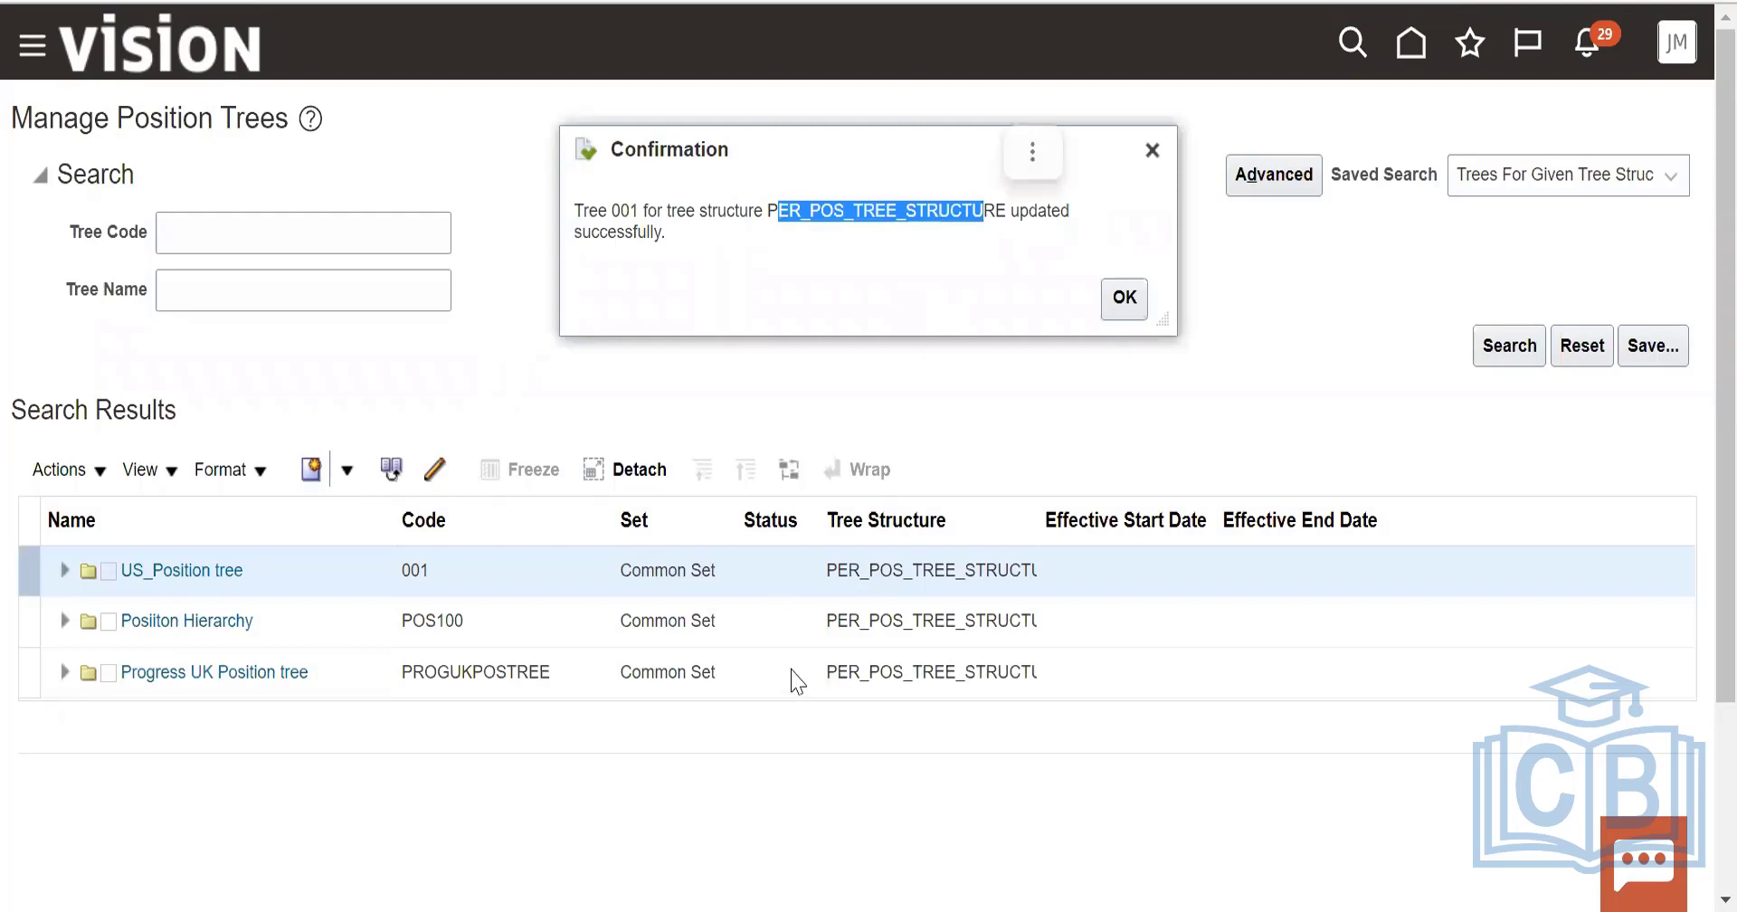
{"action": "left_click", "coordinate": [1129, 302]}
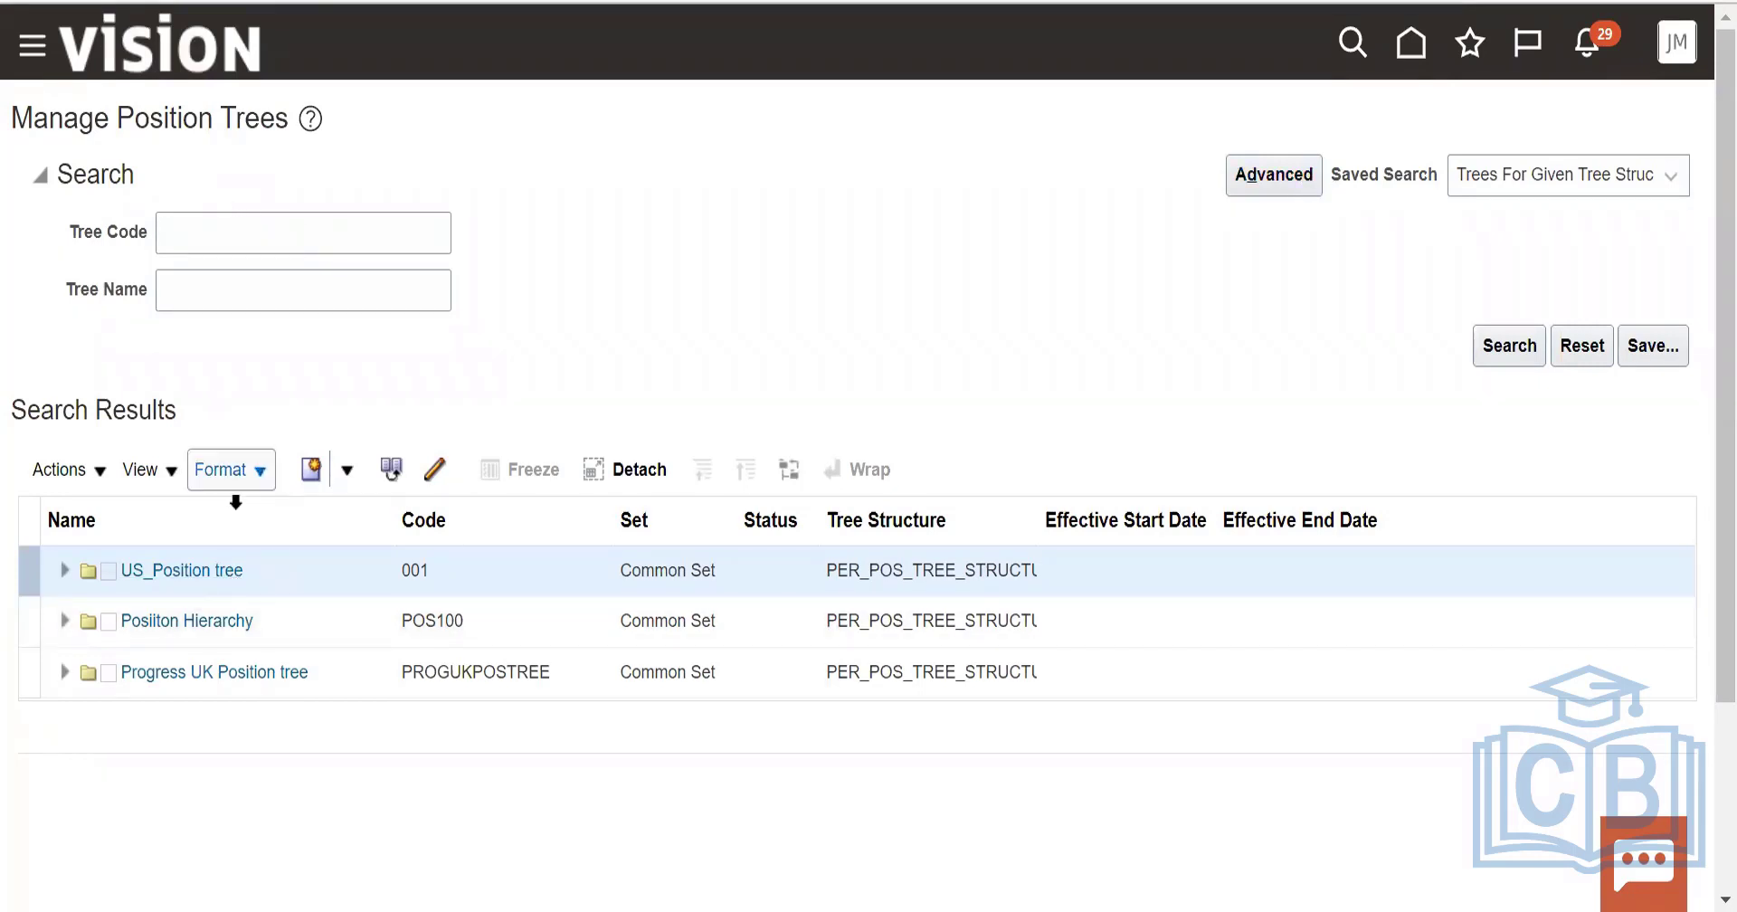
{"action": "left_click_drag", "start_coordinate": [258, 568], "coordinate": [107, 573]}
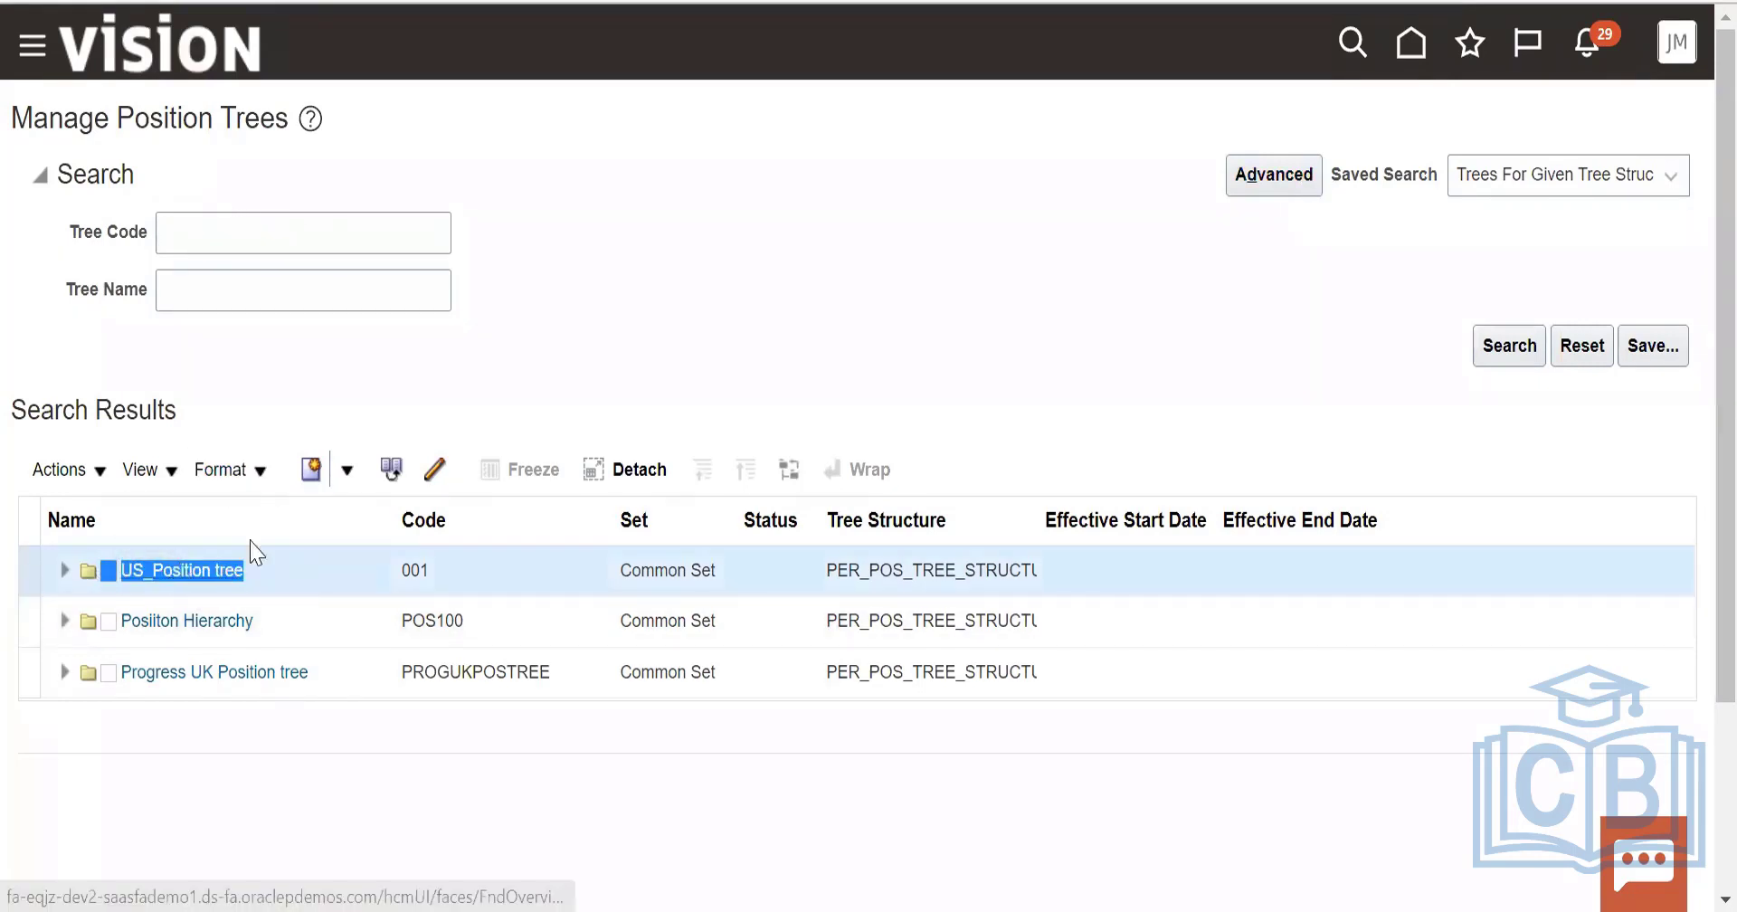
Search the position trees by tree code US_%.
{"action": "left_click", "coordinate": [296, 214]}
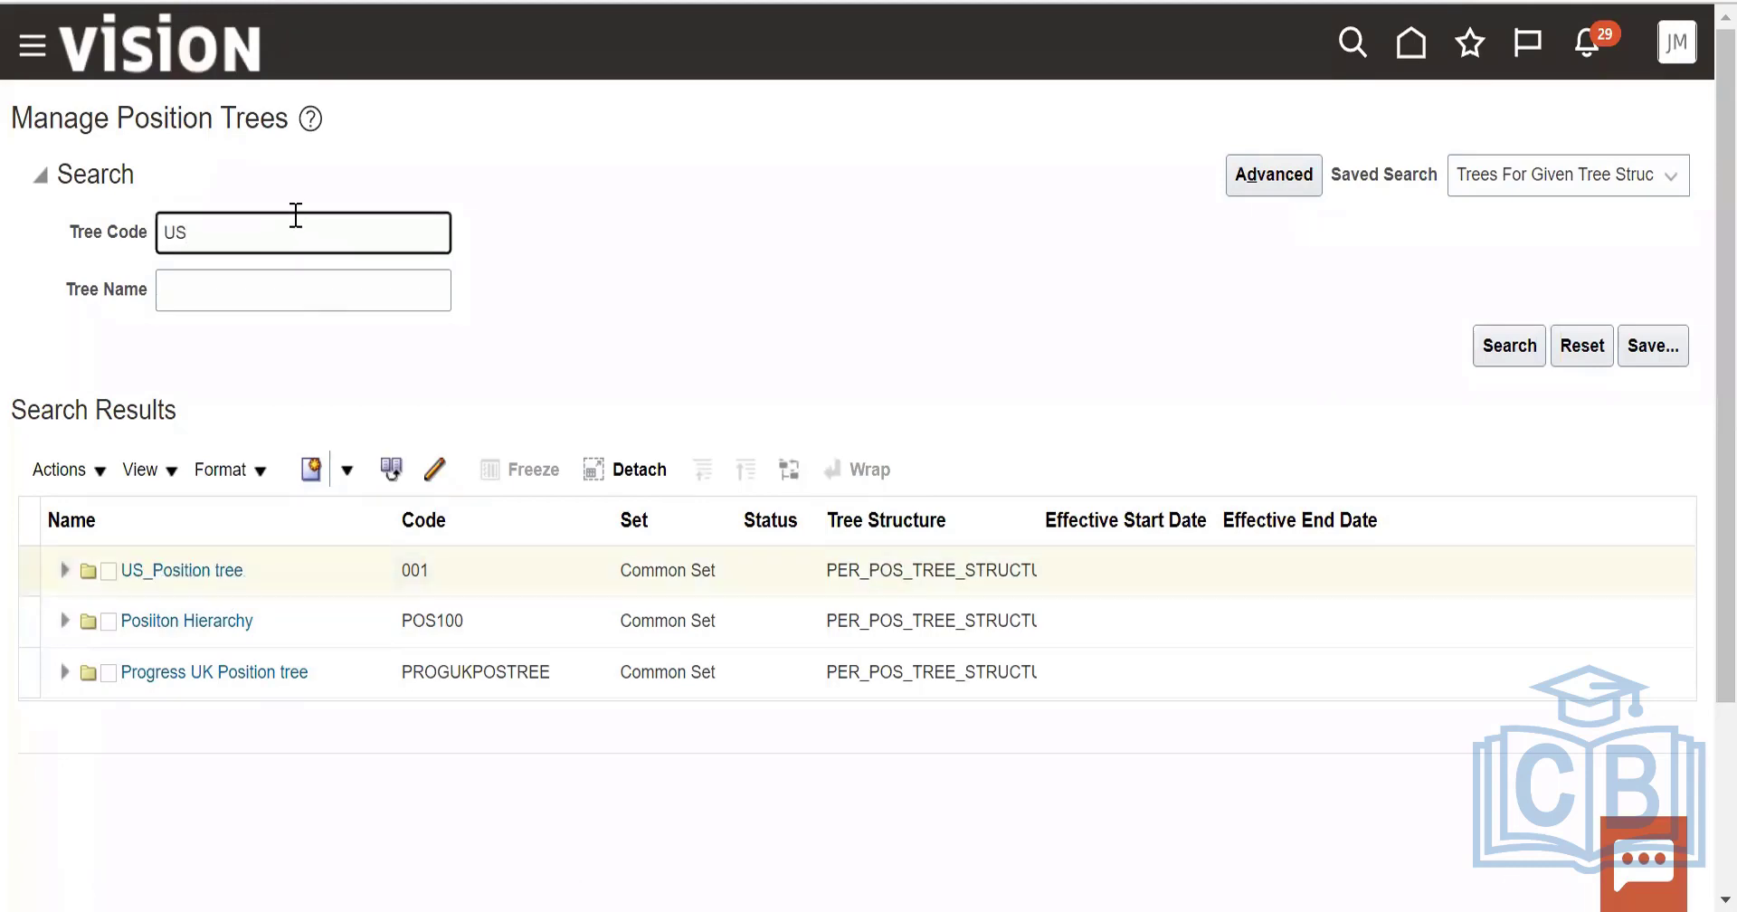
{"action": "type", "text": "US_%"}
{"action": "scroll", "coordinate": [1535, 371], "scroll_direction": "down", "scroll_amount": 1}
{"action": "left_click", "coordinate": [1509, 345]}
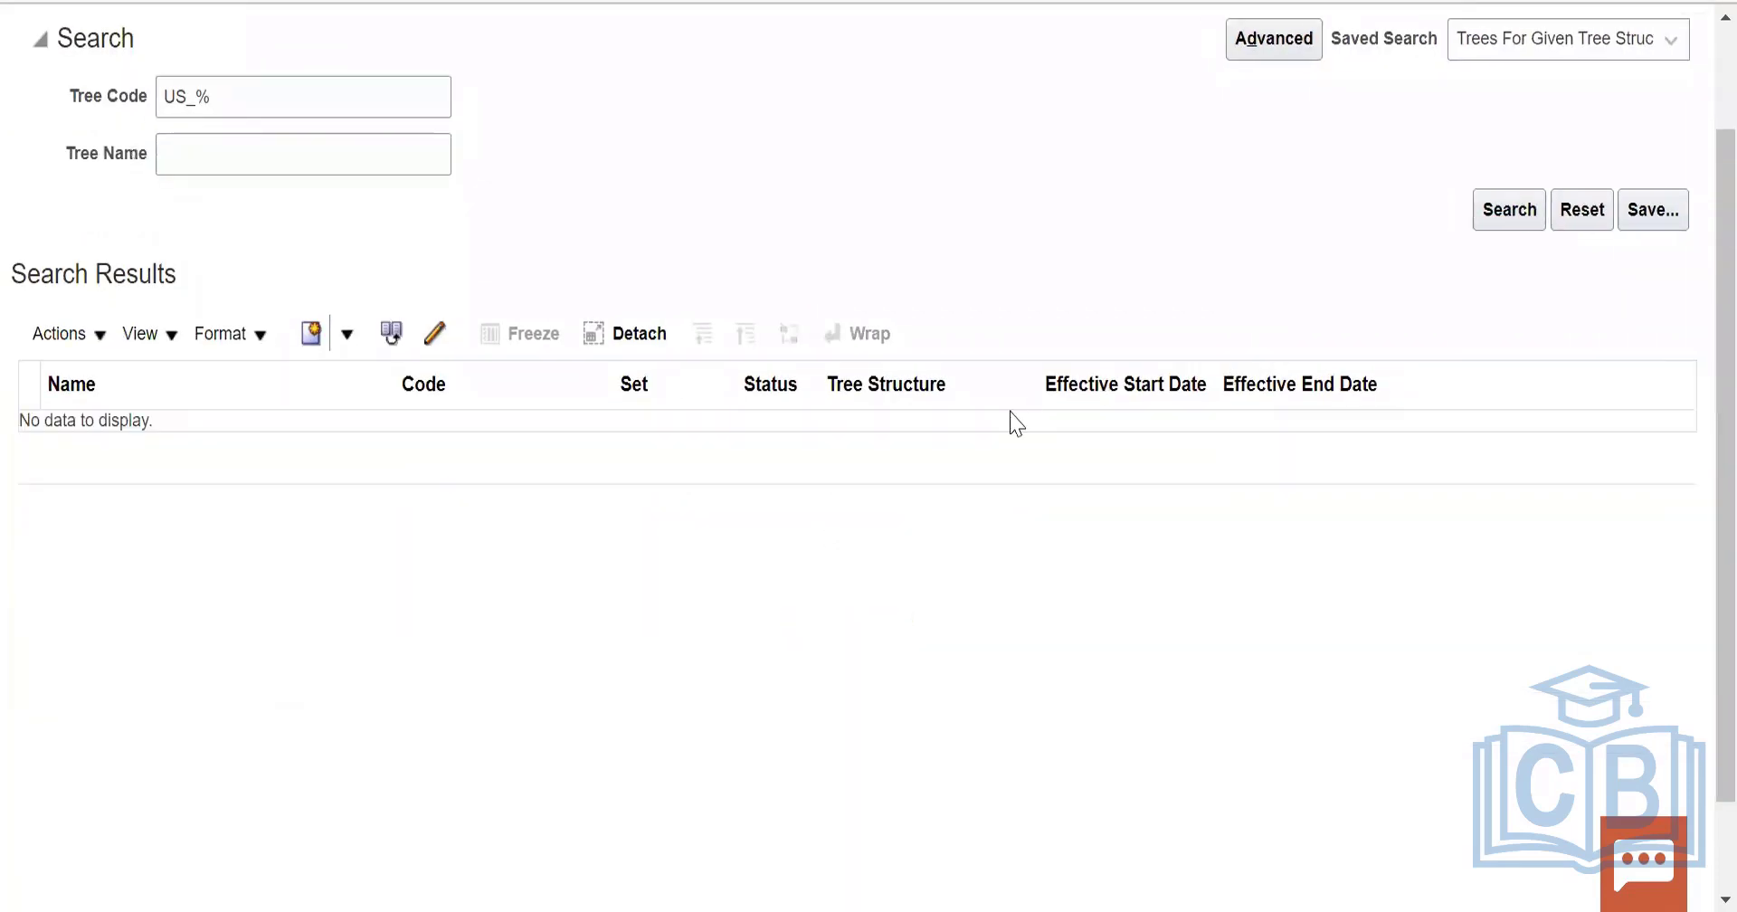
{"action": "scroll", "coordinate": [438, 166], "scroll_direction": "up", "scroll_amount": 1}
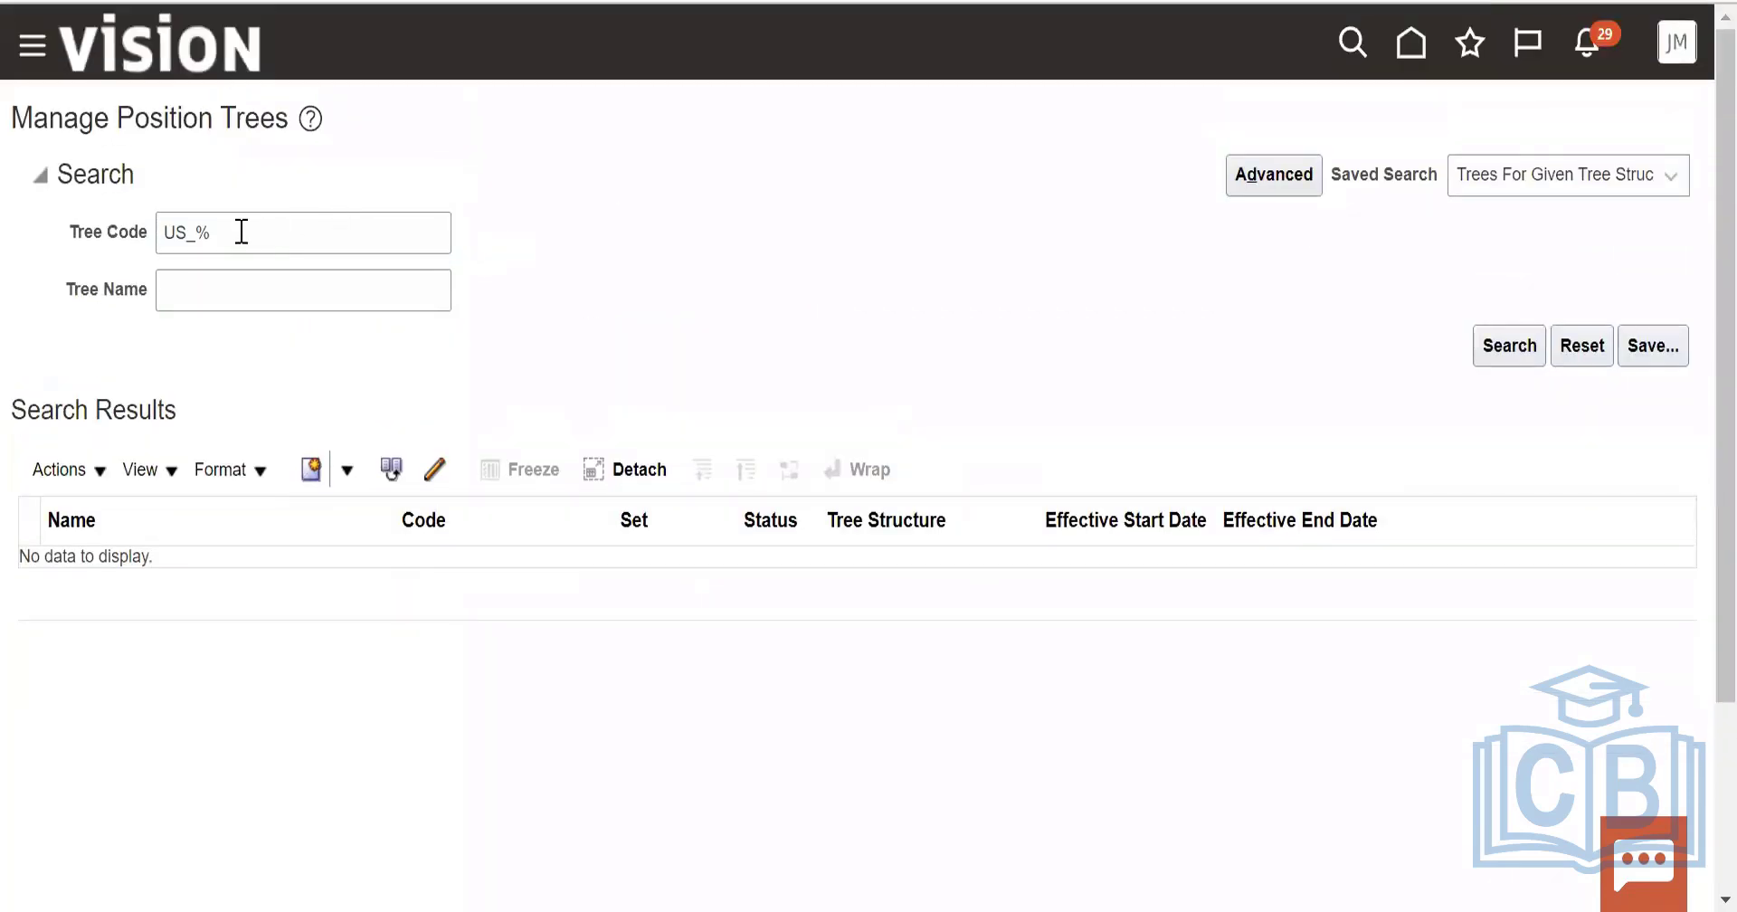
Switch to the advanced search, run it for the US_% tree code, and check the available tree actions.
{"action": "left_click", "coordinate": [1535, 177]}
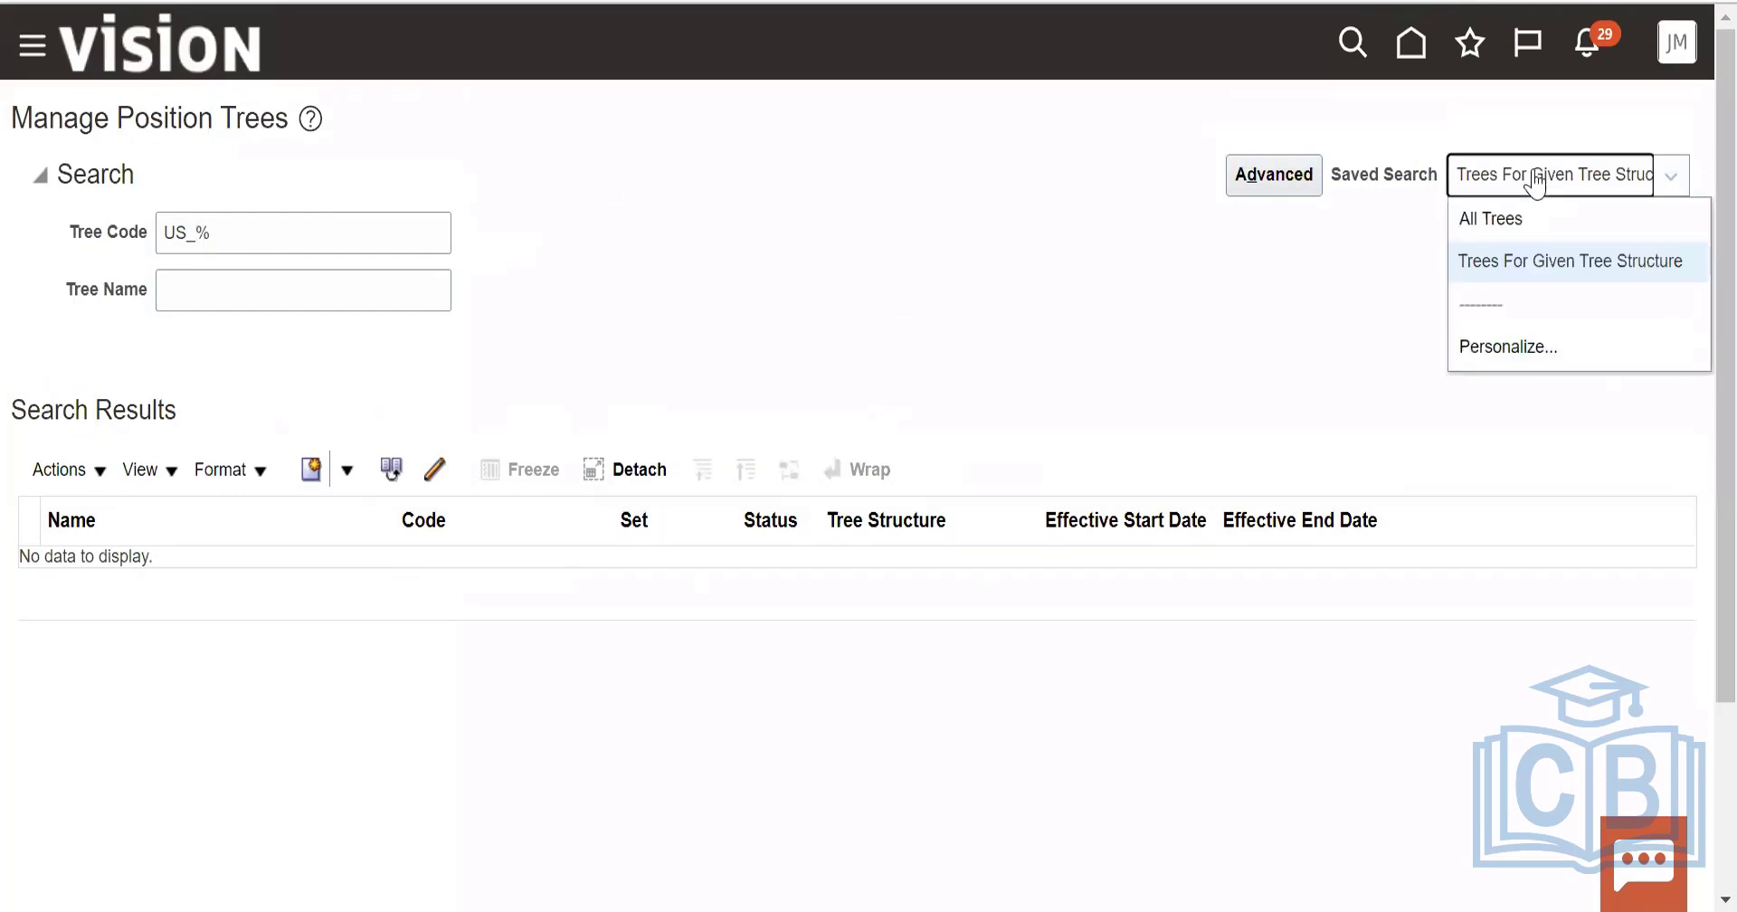
{"action": "left_click", "coordinate": [1535, 181]}
{"action": "left_click", "coordinate": [1295, 181]}
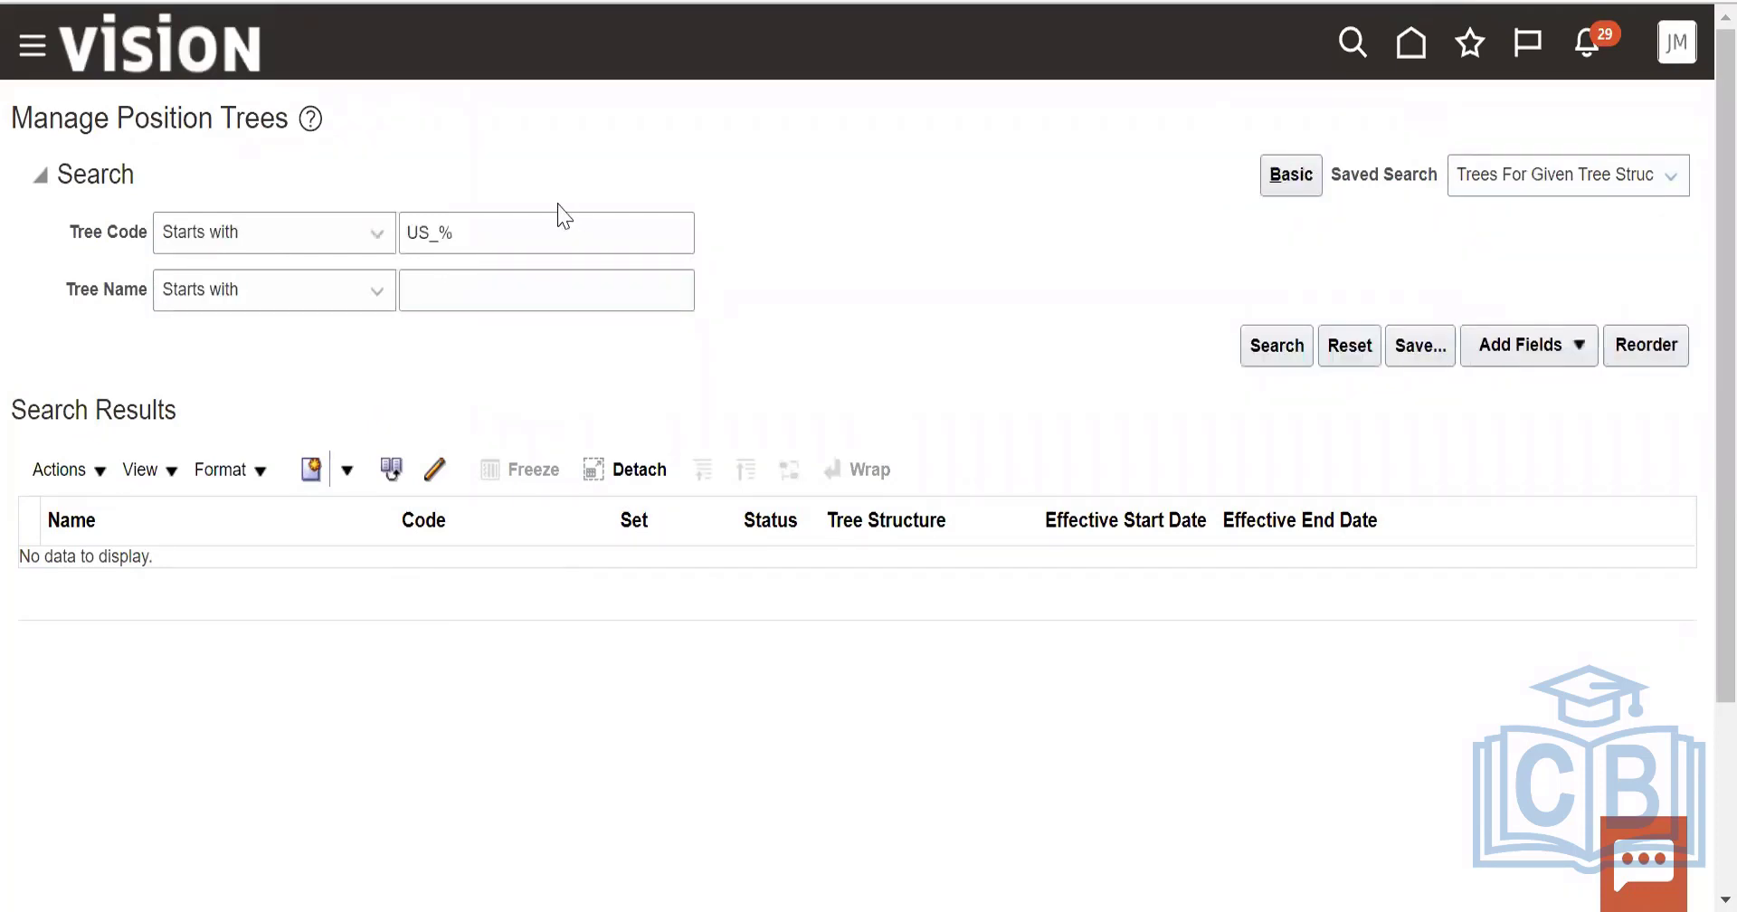
{"action": "left_click", "coordinate": [1285, 349]}
{"action": "left_click", "coordinate": [72, 471]}
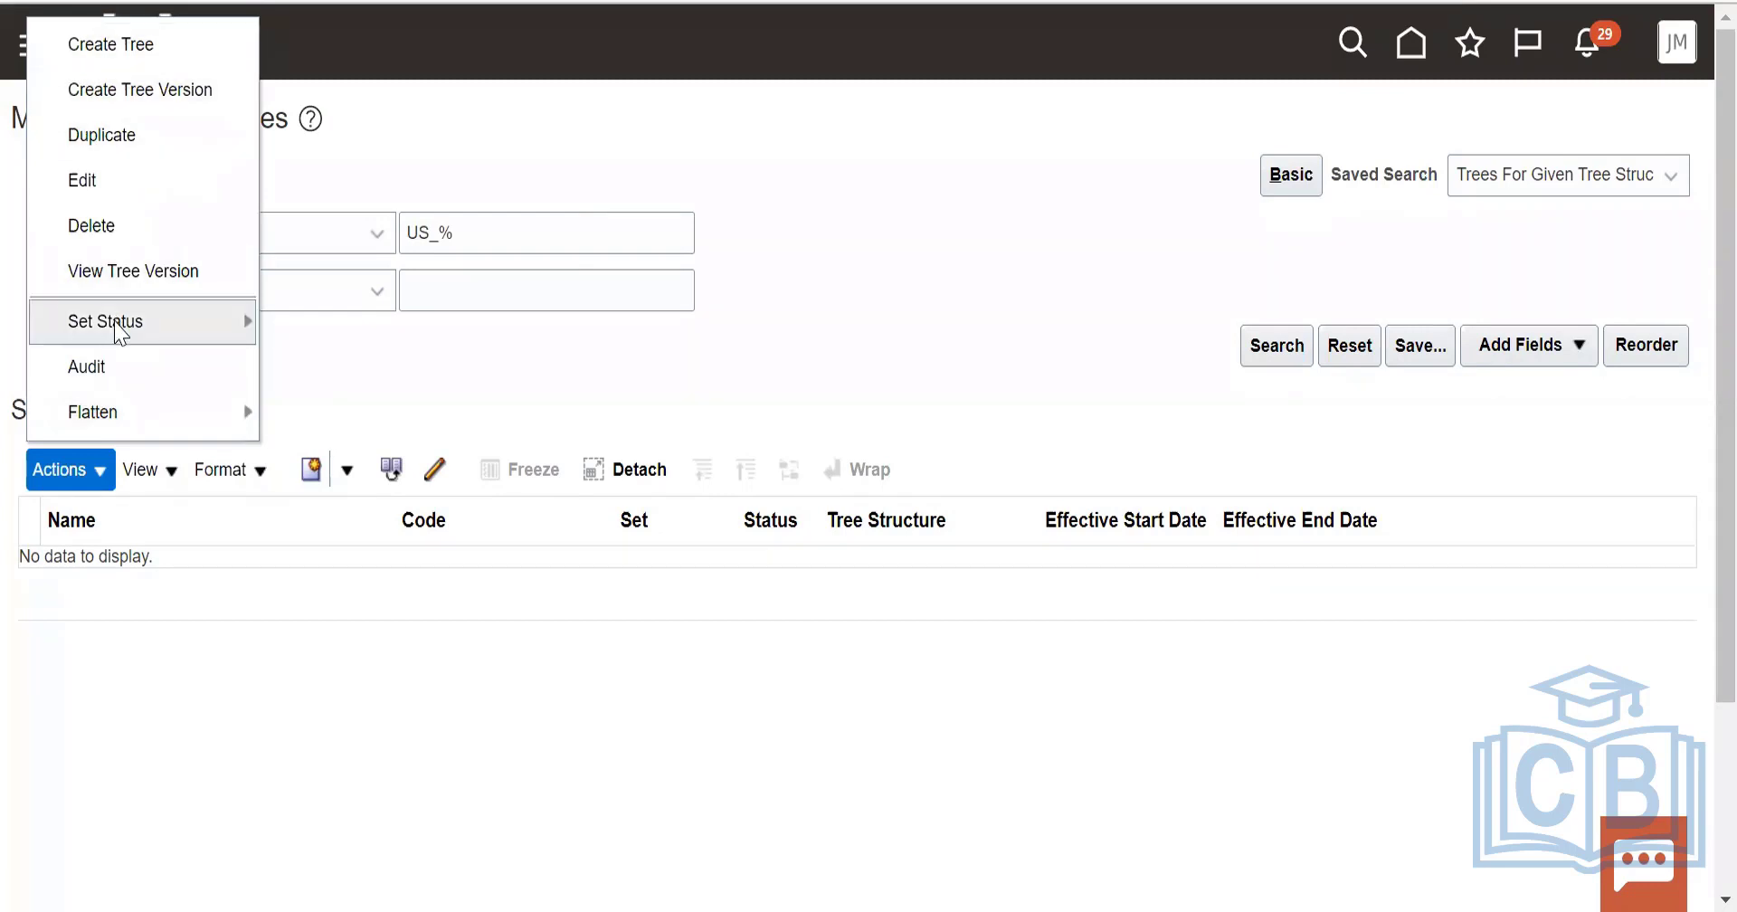
{"action": "left_click", "coordinate": [1179, 246]}
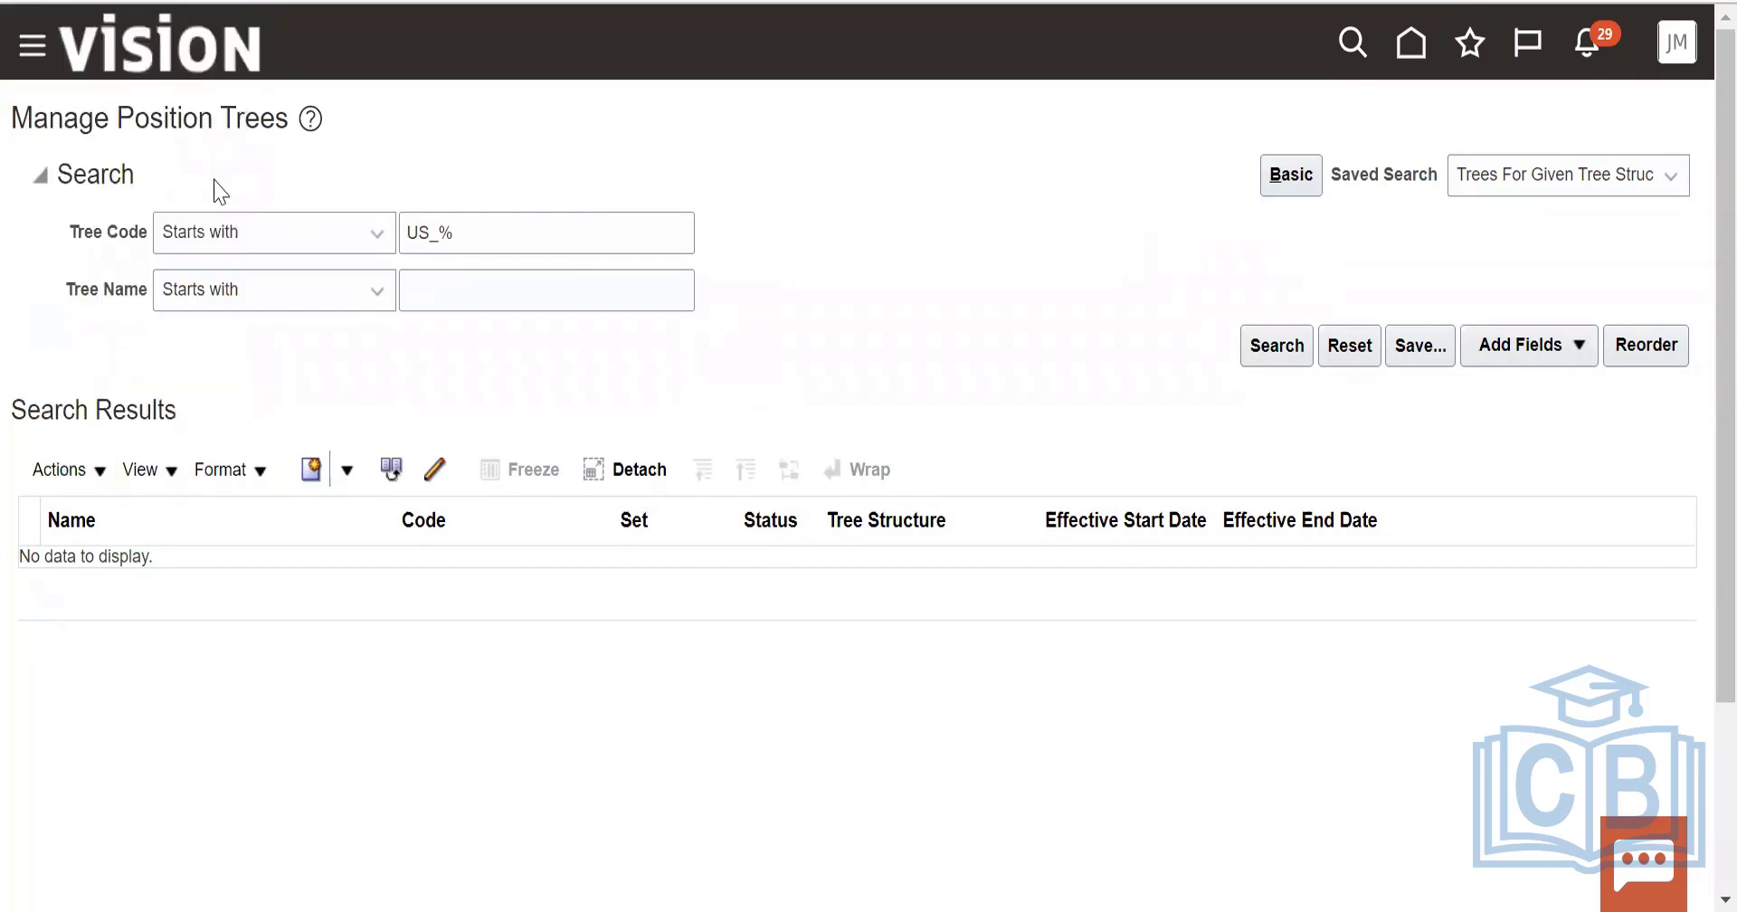
Rerun the advanced search for tree codes starting with US_% and review the available actions again.
{"action": "left_click", "coordinate": [88, 227]}
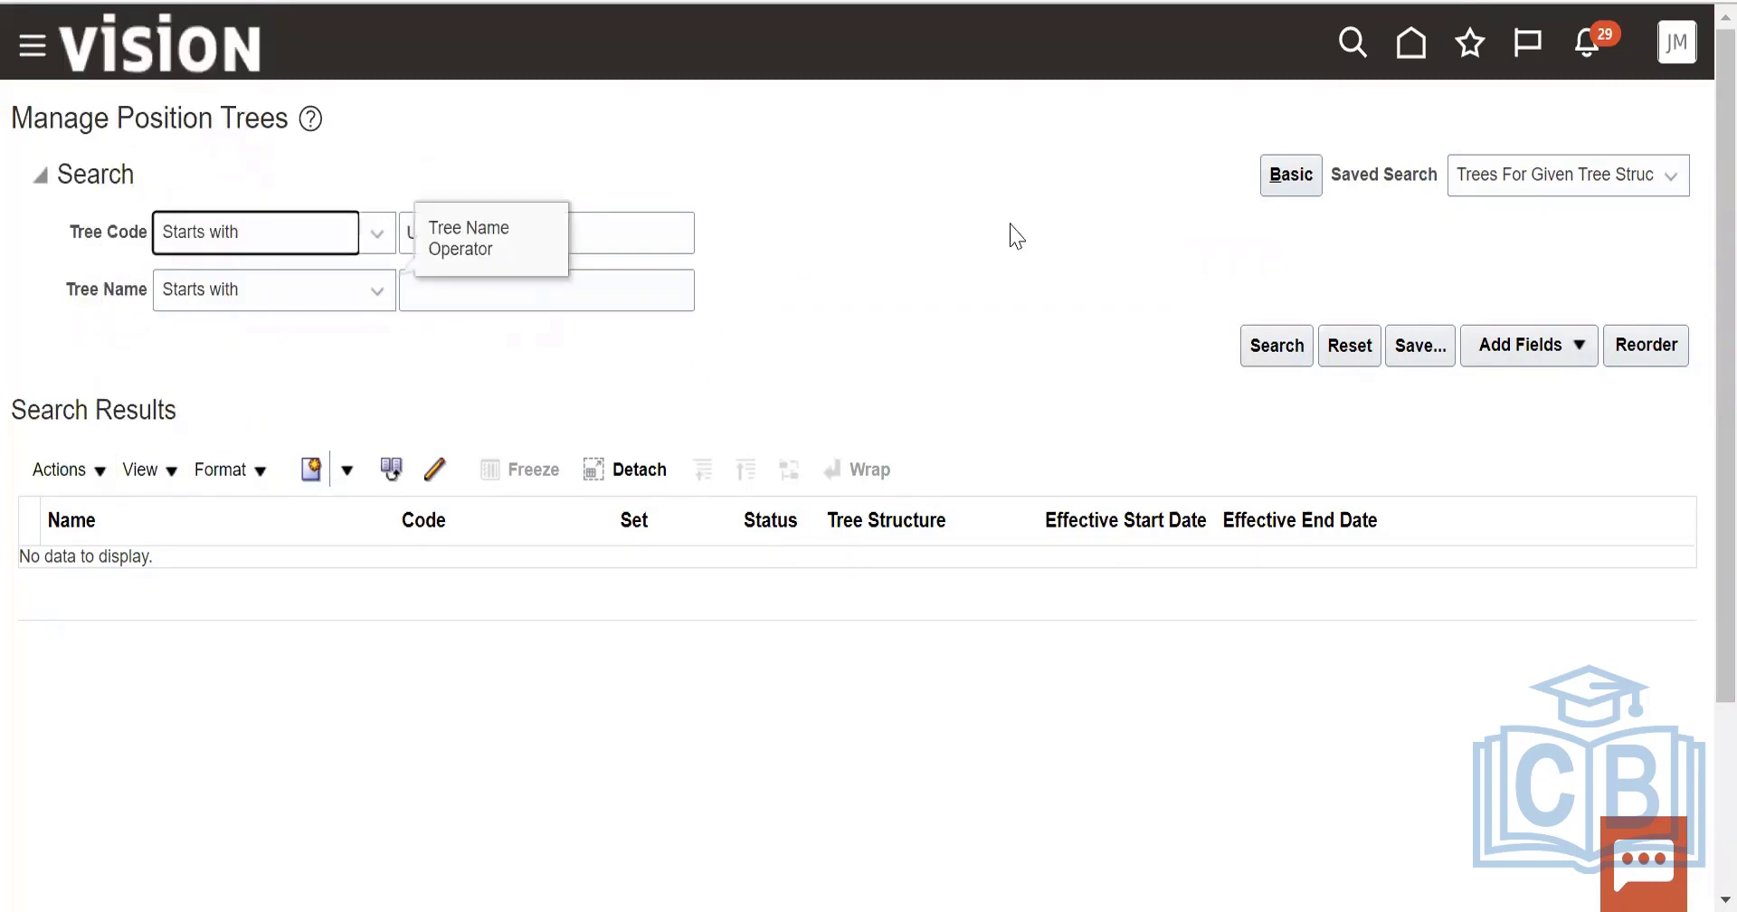
{"action": "left_click", "coordinate": [619, 227]}
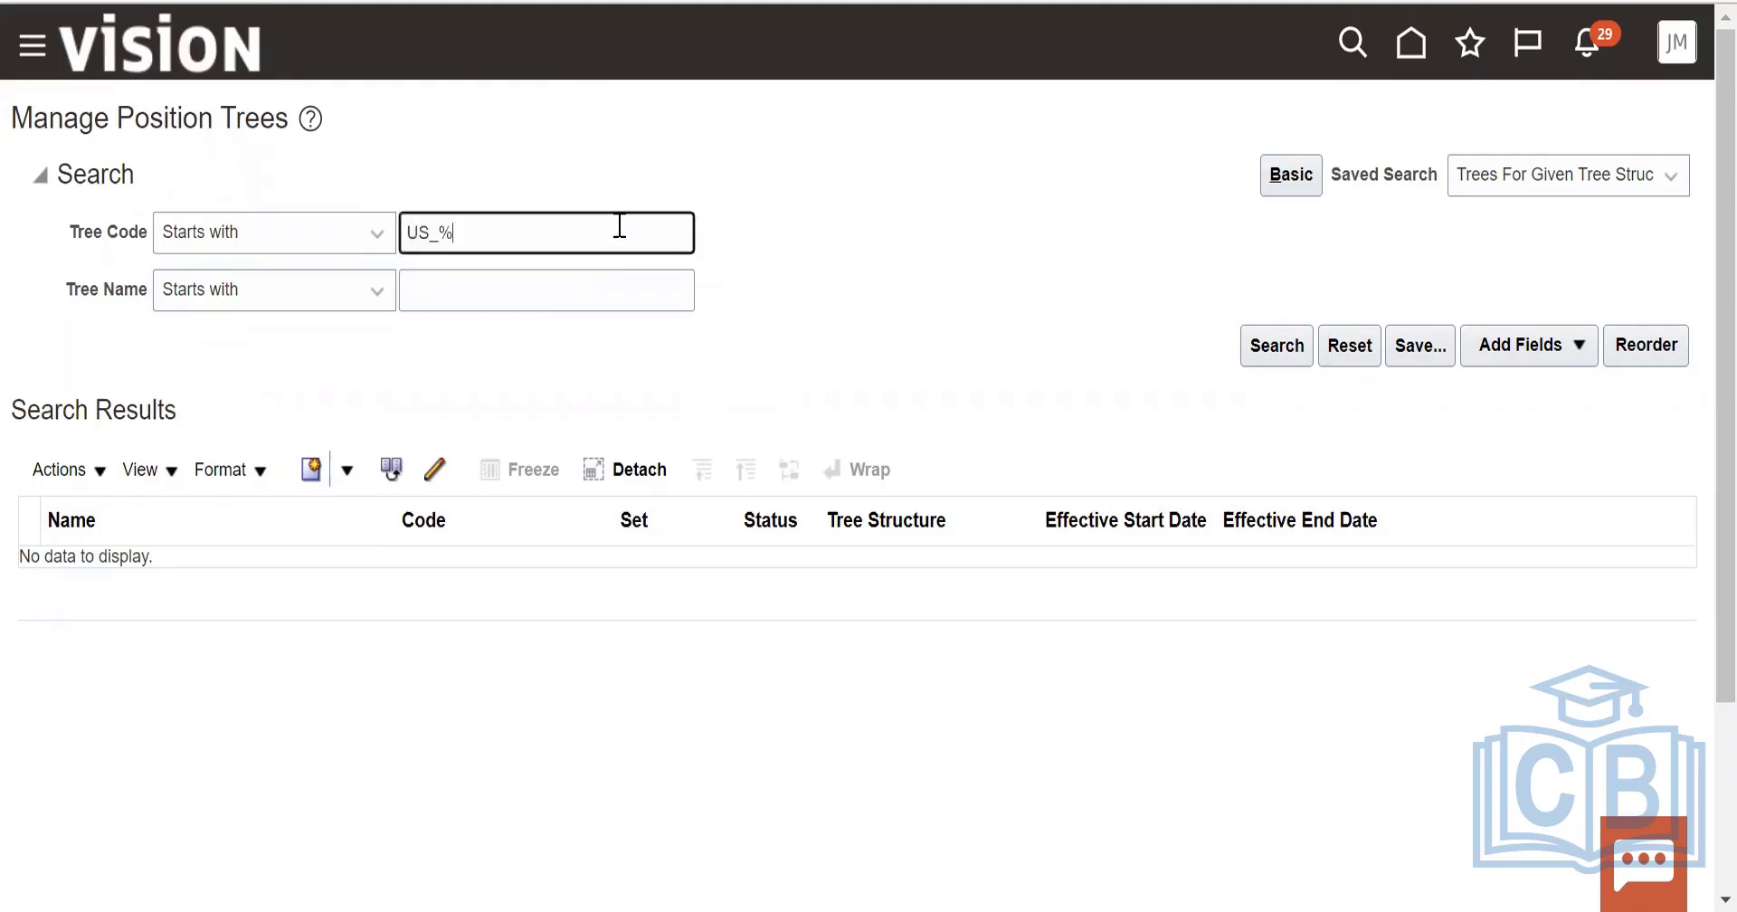
{"action": "left_click", "coordinate": [1277, 347]}
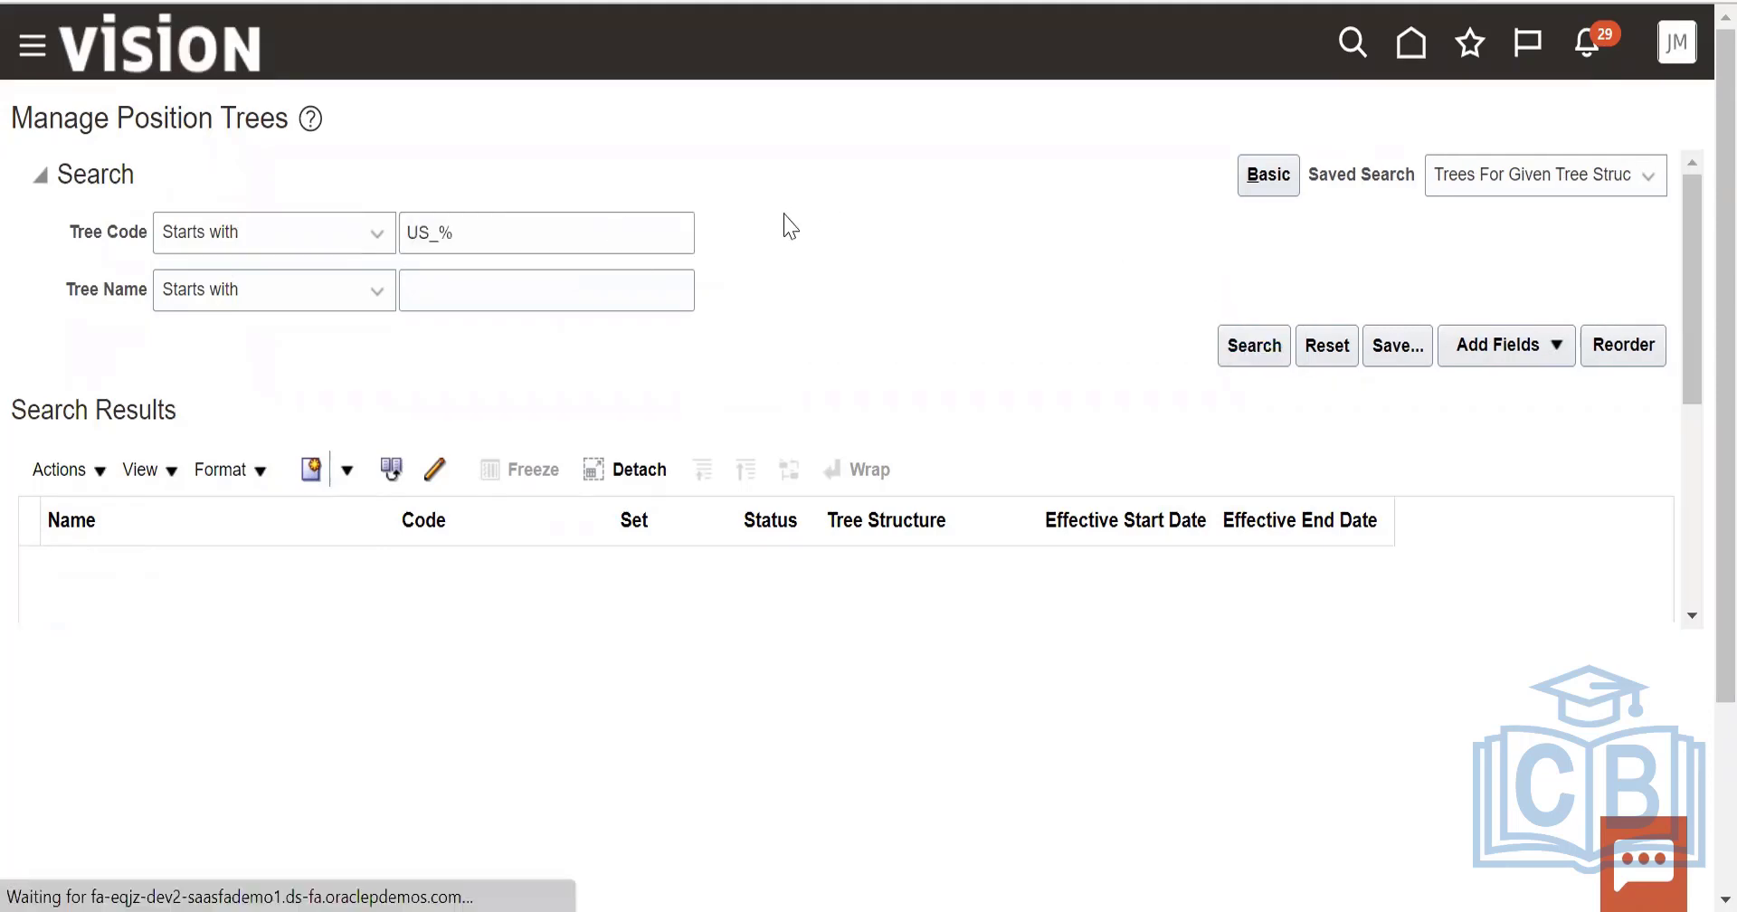
{"action": "left_click", "coordinate": [62, 469]}
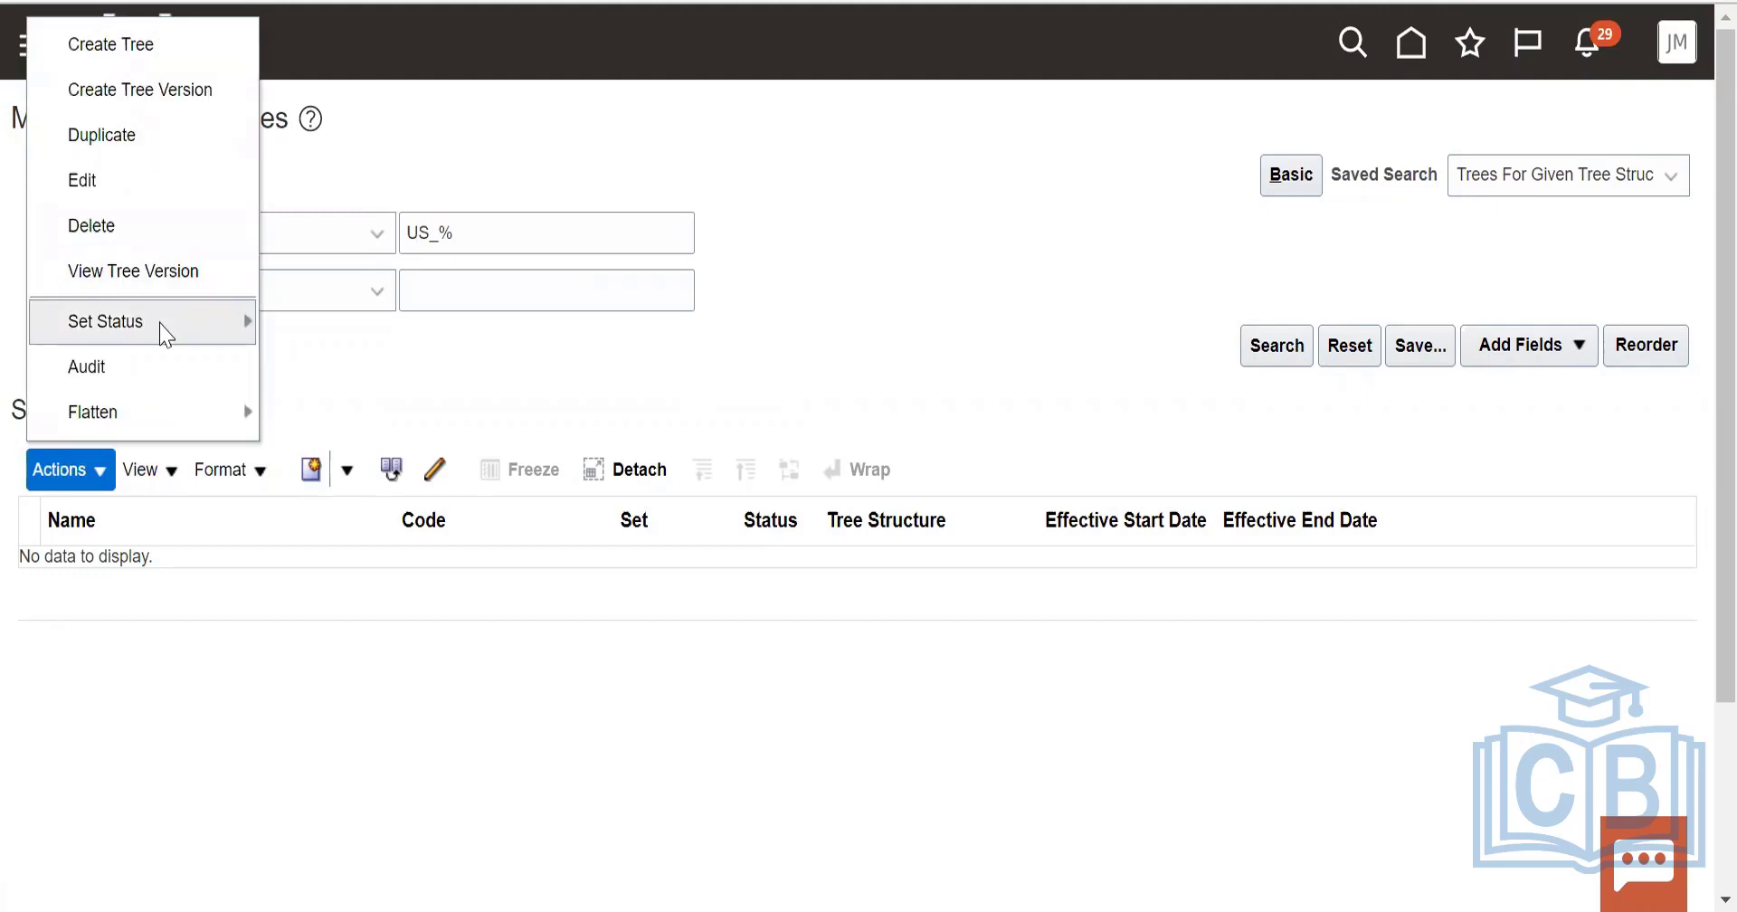
{"action": "left_click", "coordinate": [989, 233]}
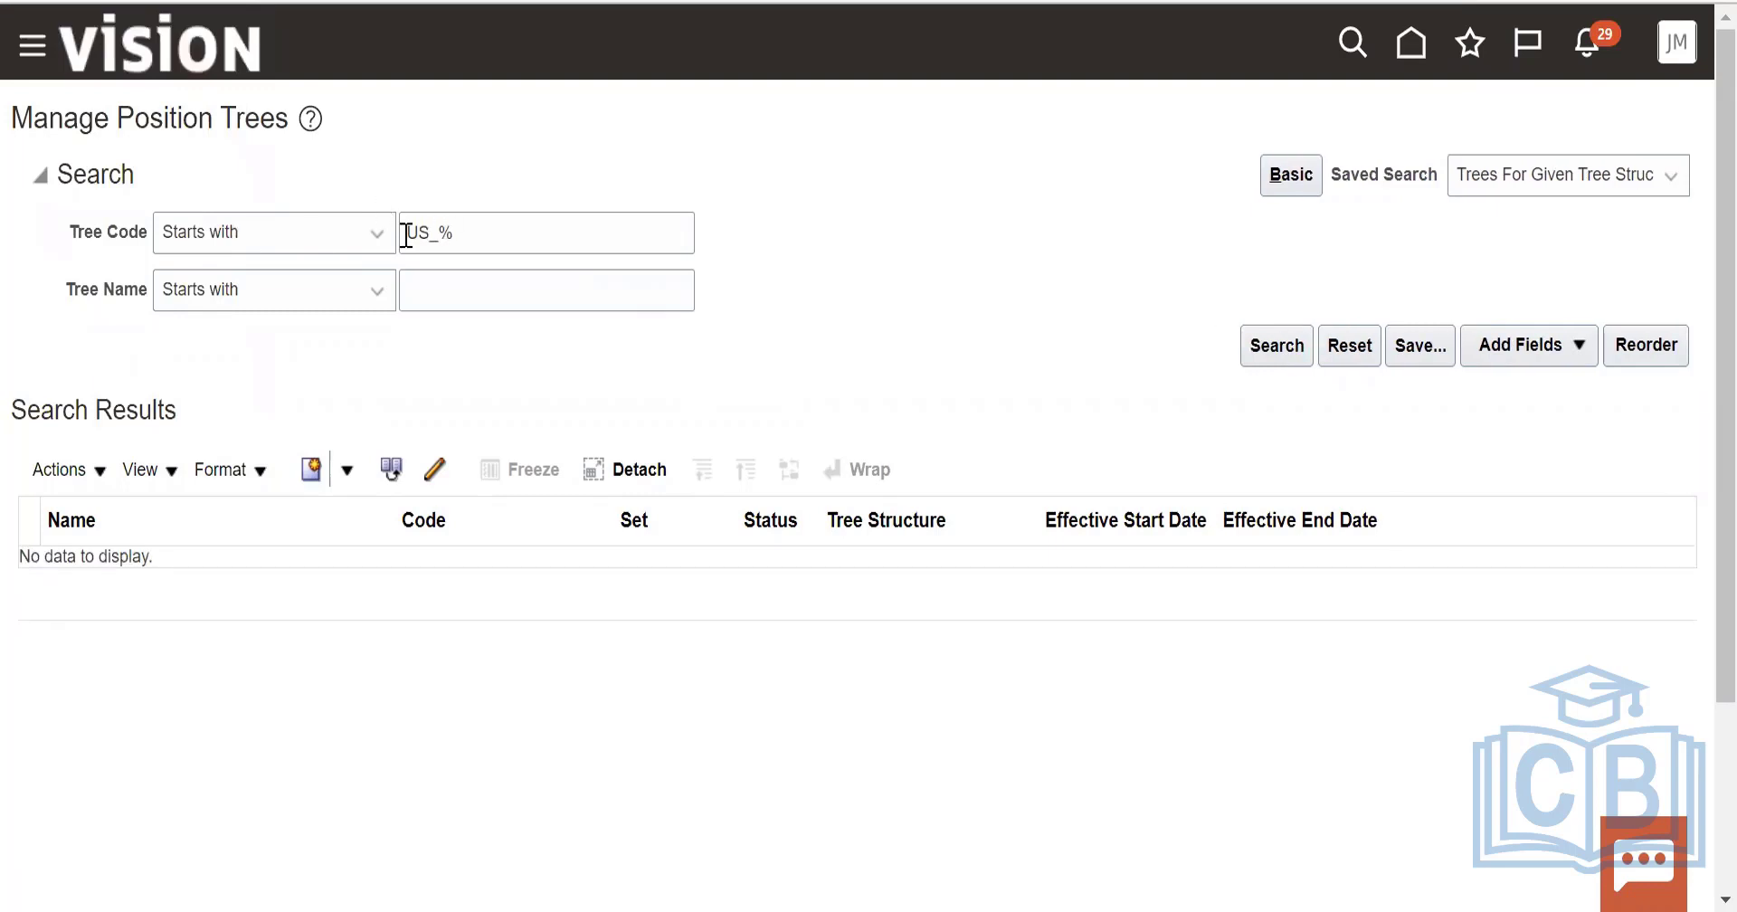
Return to the basic search and rerun it with tree code US_%.
{"action": "left_click", "coordinate": [344, 242]}
{"action": "left_click", "coordinate": [344, 243]}
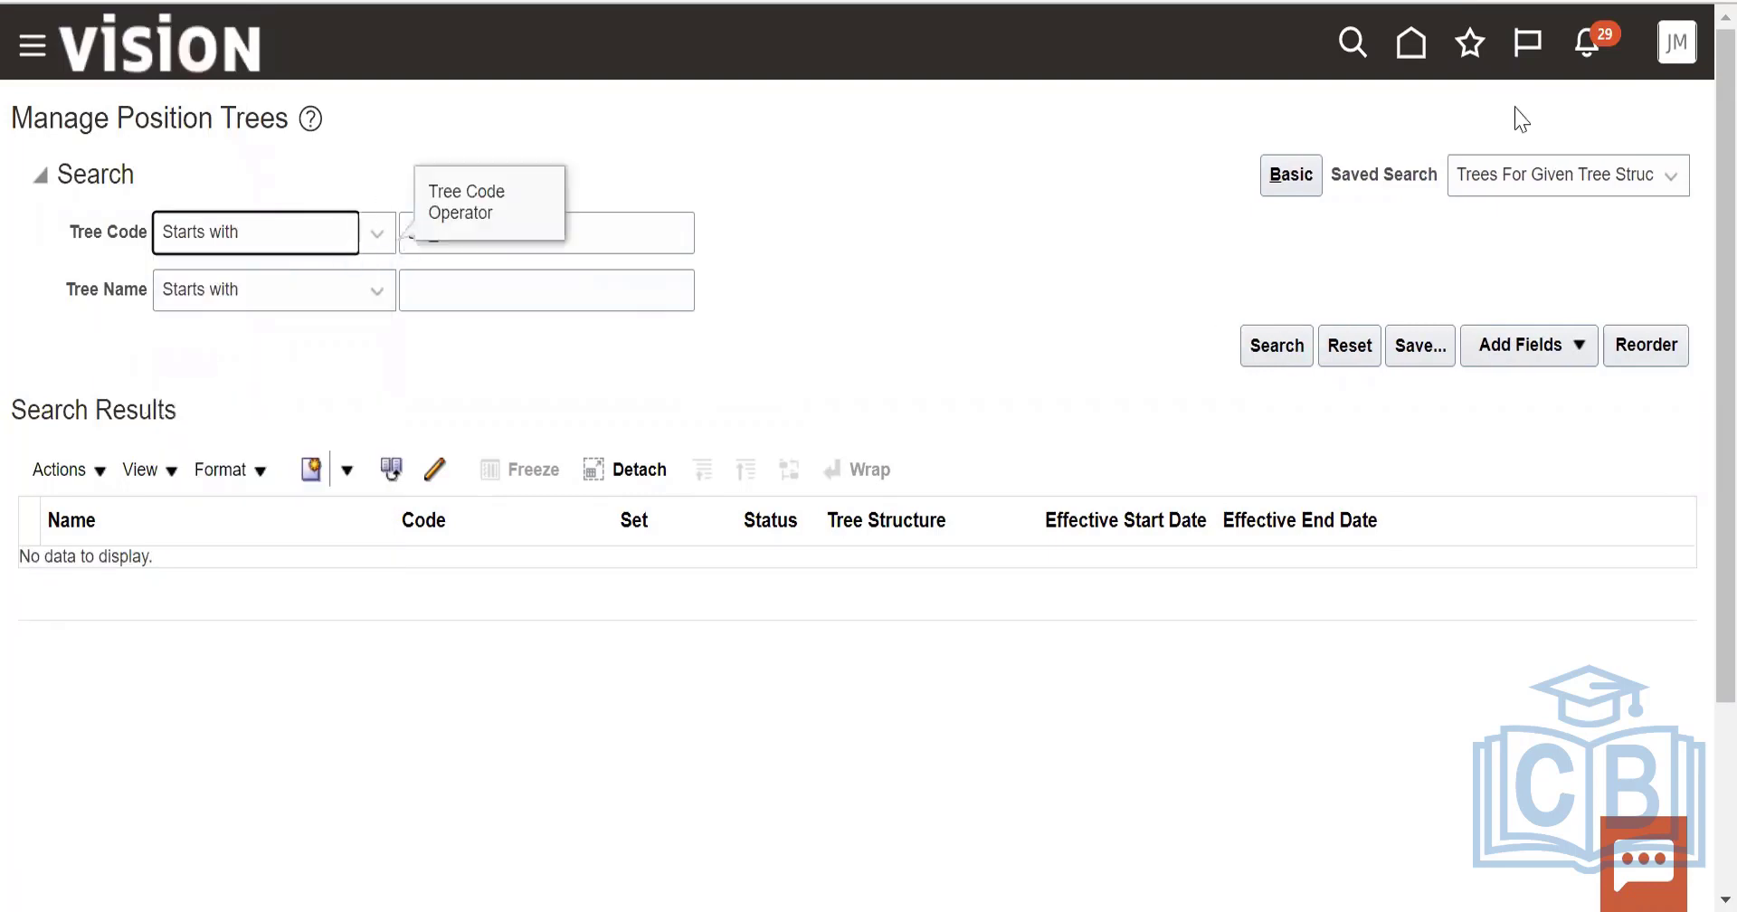
{"action": "left_click", "coordinate": [1301, 179]}
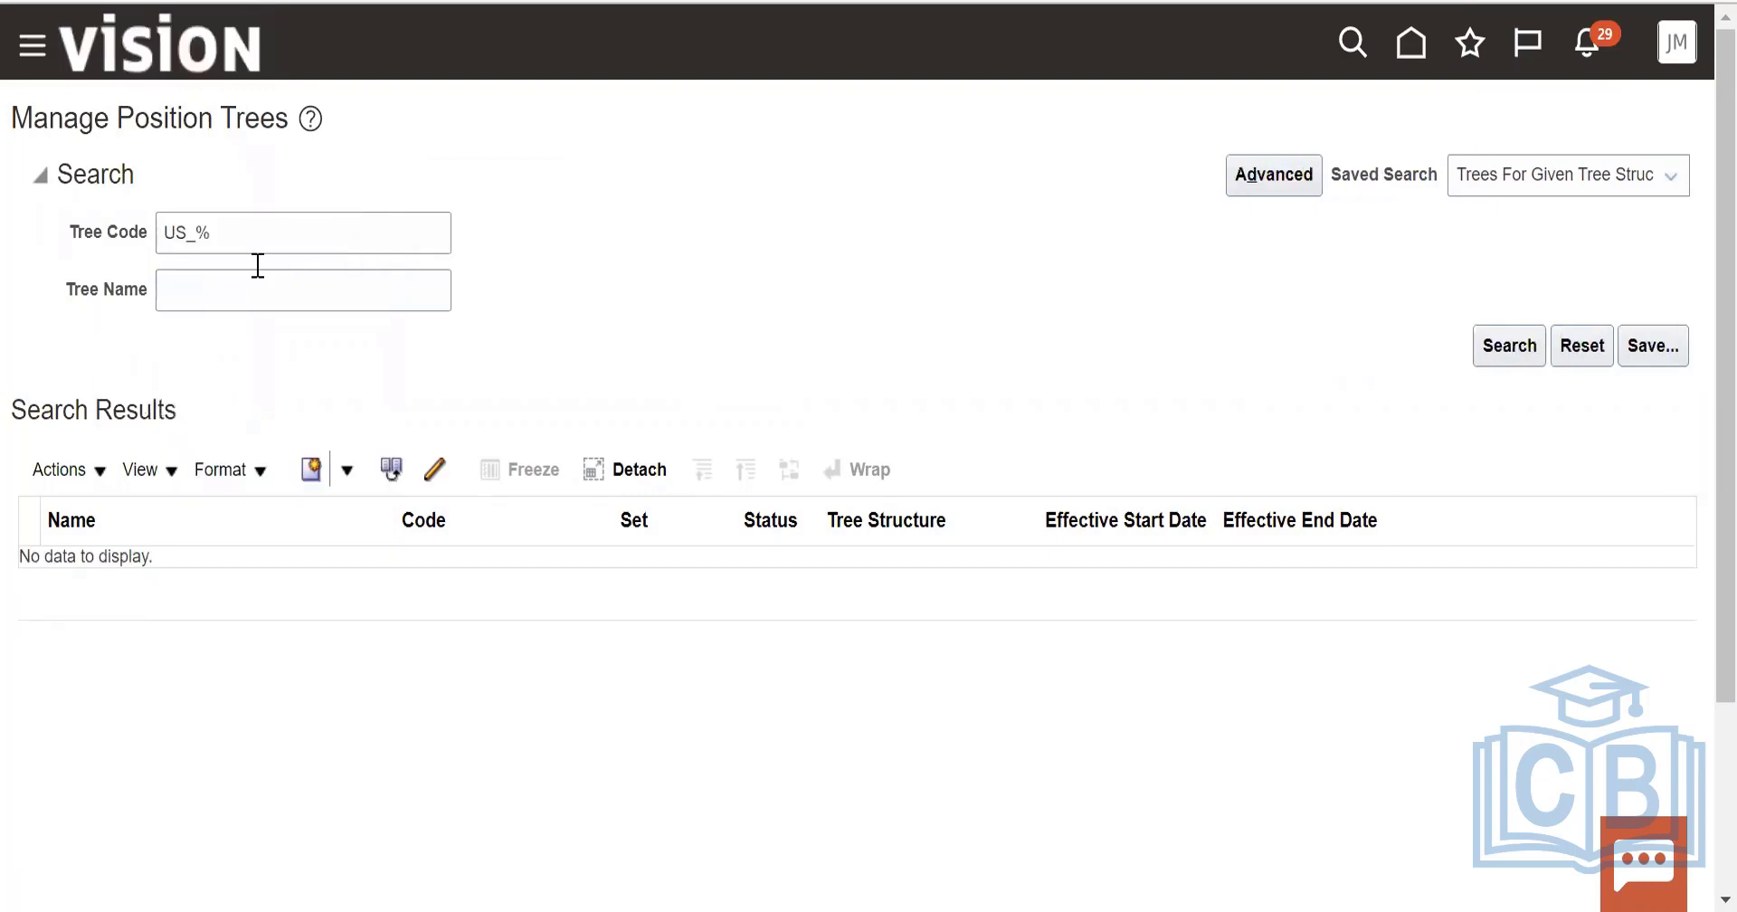
{"action": "left_click", "coordinate": [1508, 345]}
{"action": "left_click", "coordinate": [86, 473]}
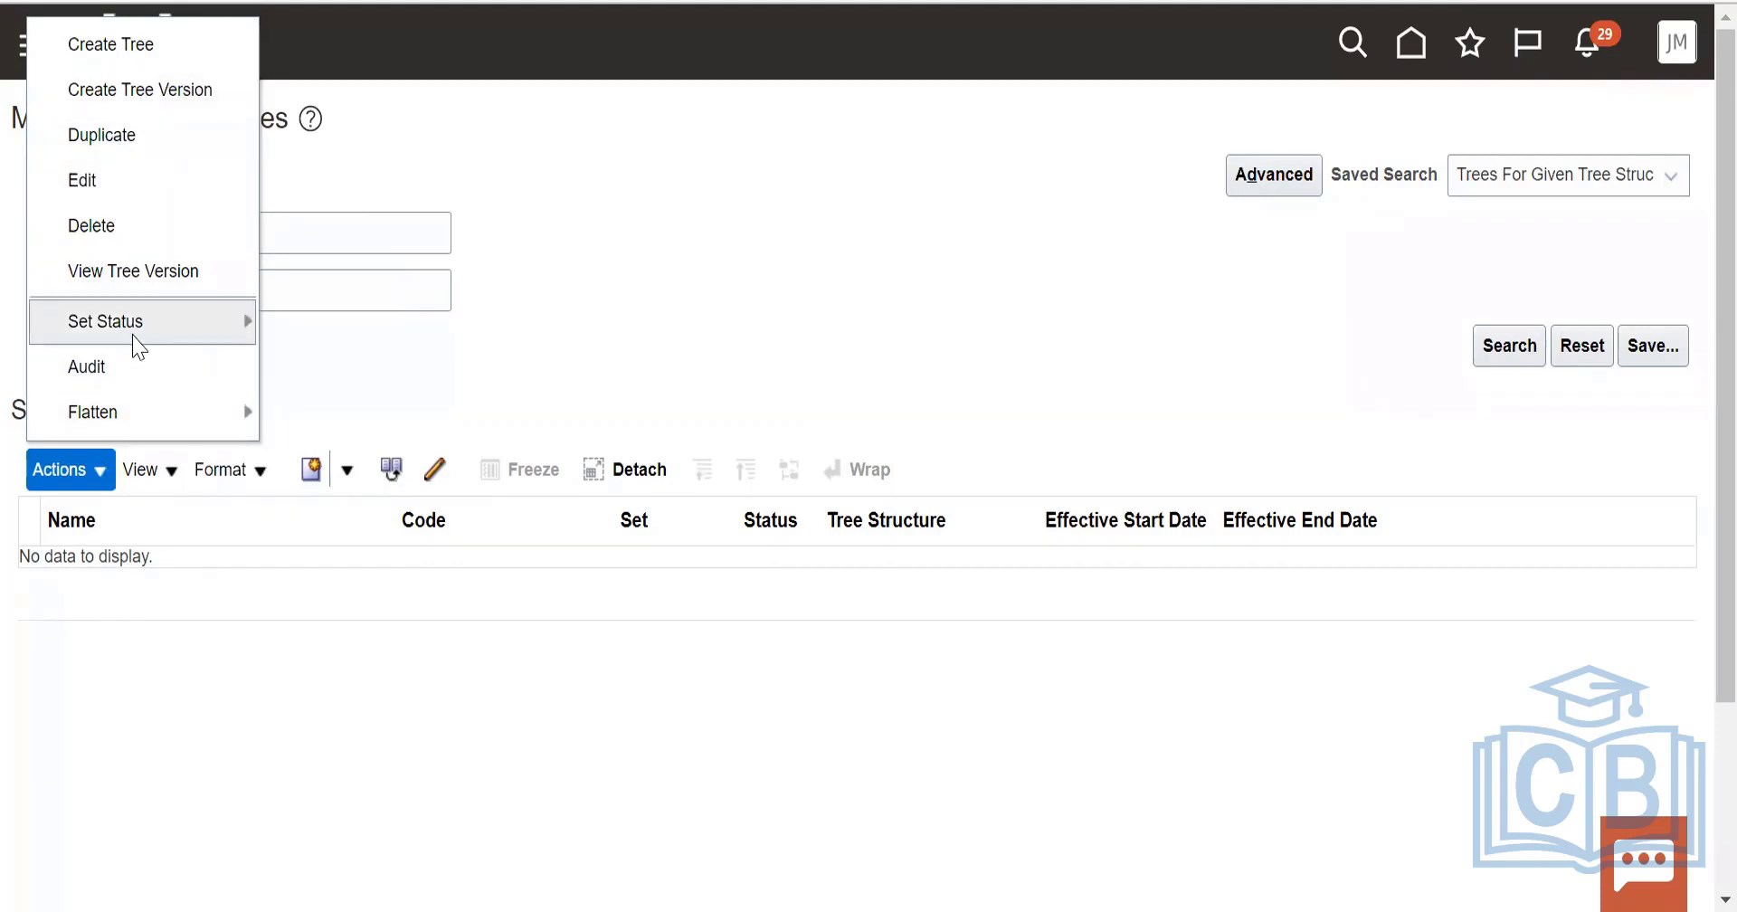
{"action": "left_click", "coordinate": [237, 667]}
Repeat the basic search for tree code US_% and look through the actions offered for the results.
{"action": "left_click", "coordinate": [1507, 344]}
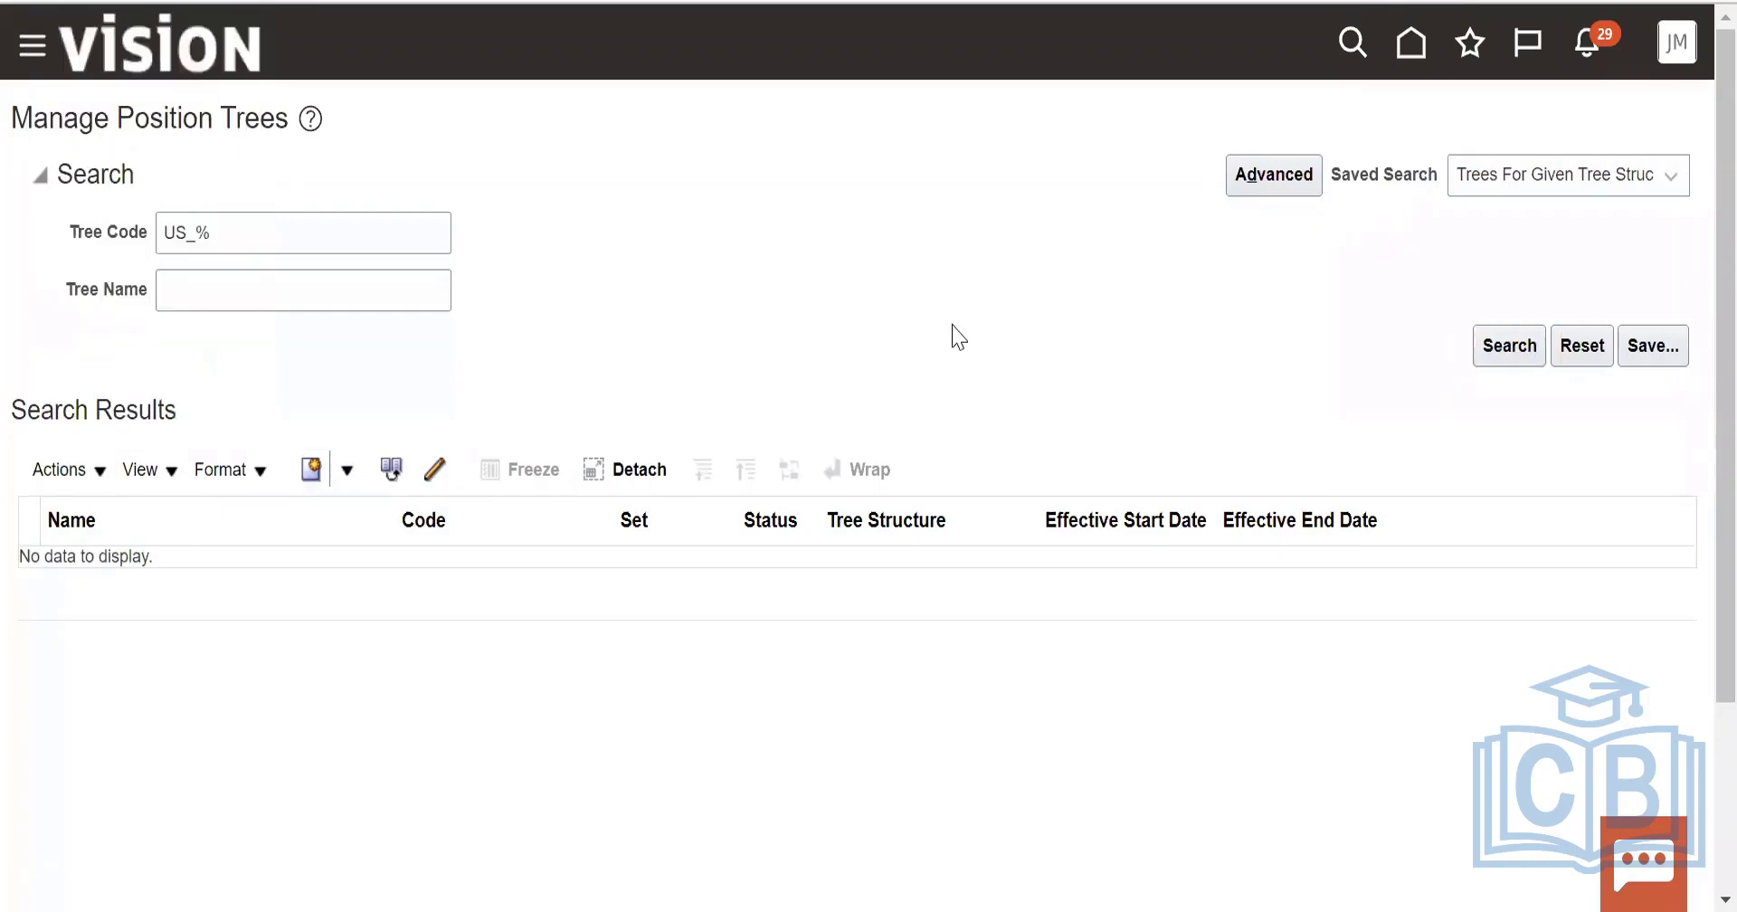
{"action": "left_click", "coordinate": [1516, 354]}
{"action": "left_click", "coordinate": [53, 463]}
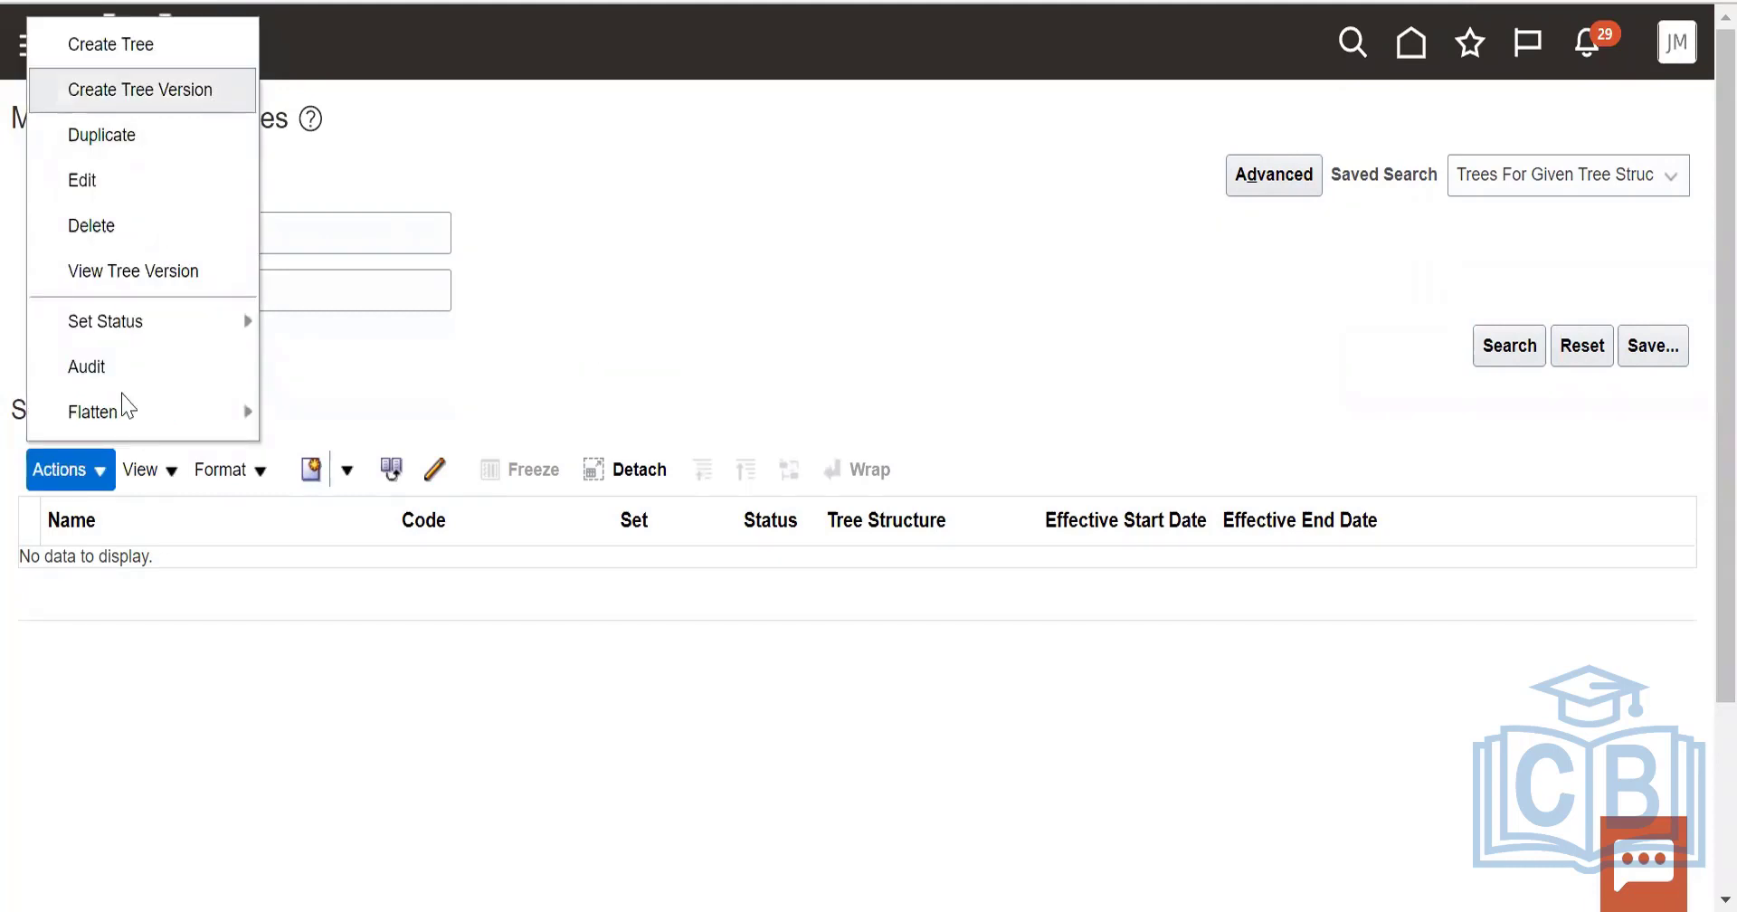
{"action": "left_click", "coordinate": [178, 624]}
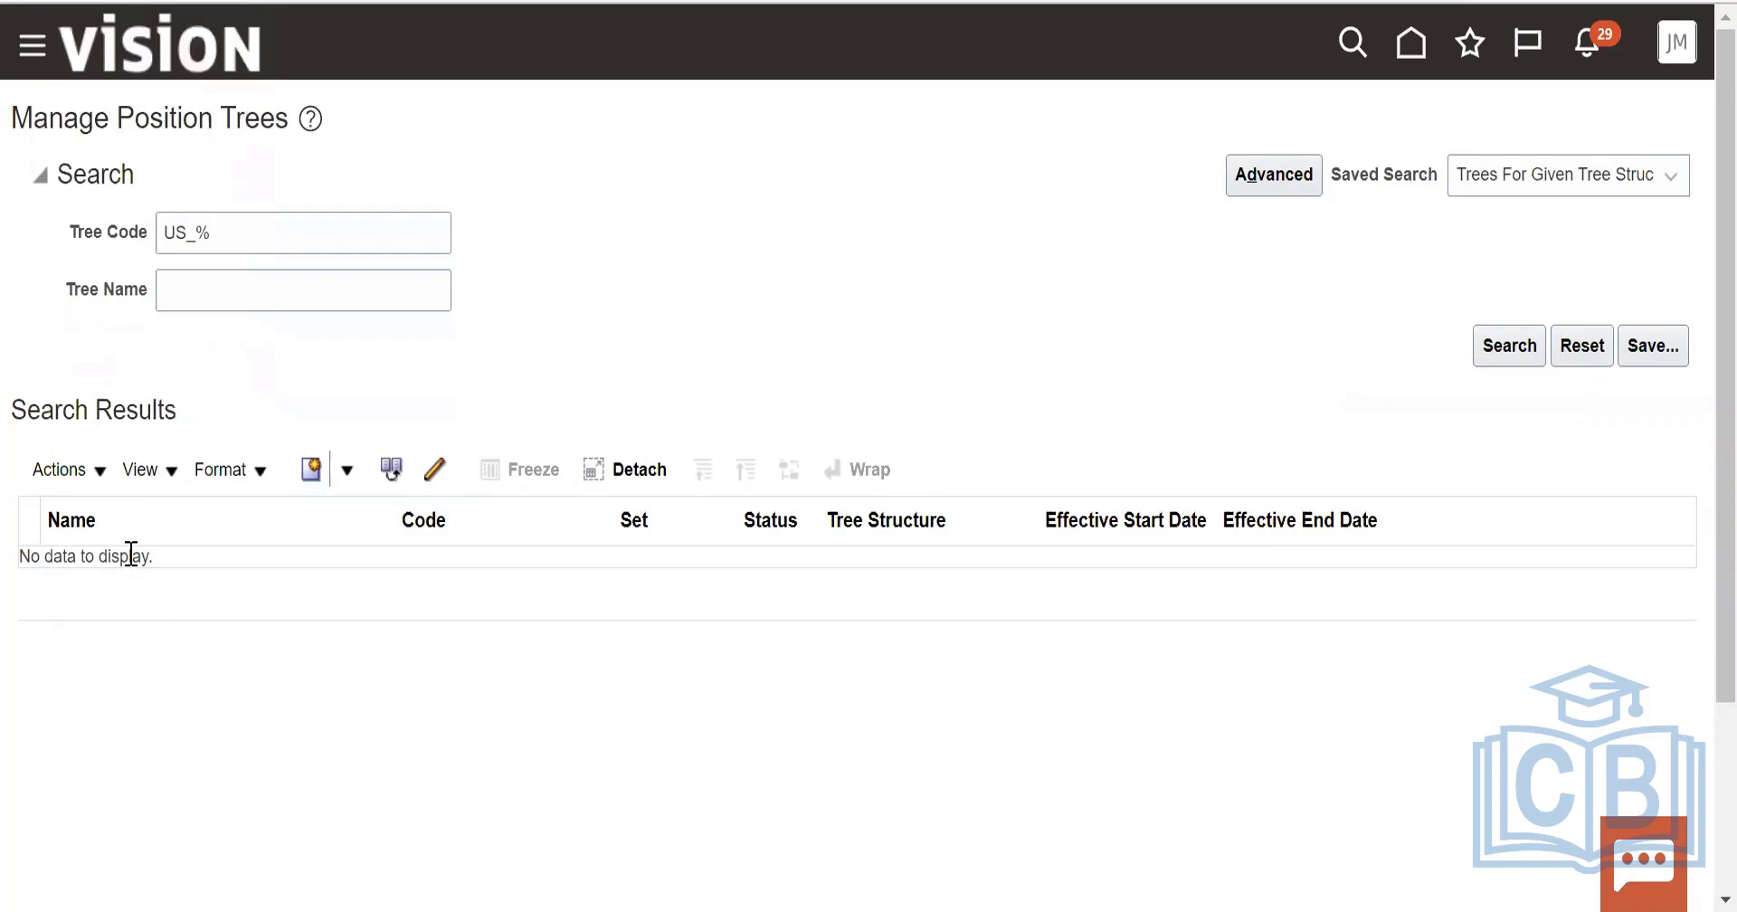
{"action": "left_click", "coordinate": [1518, 352]}
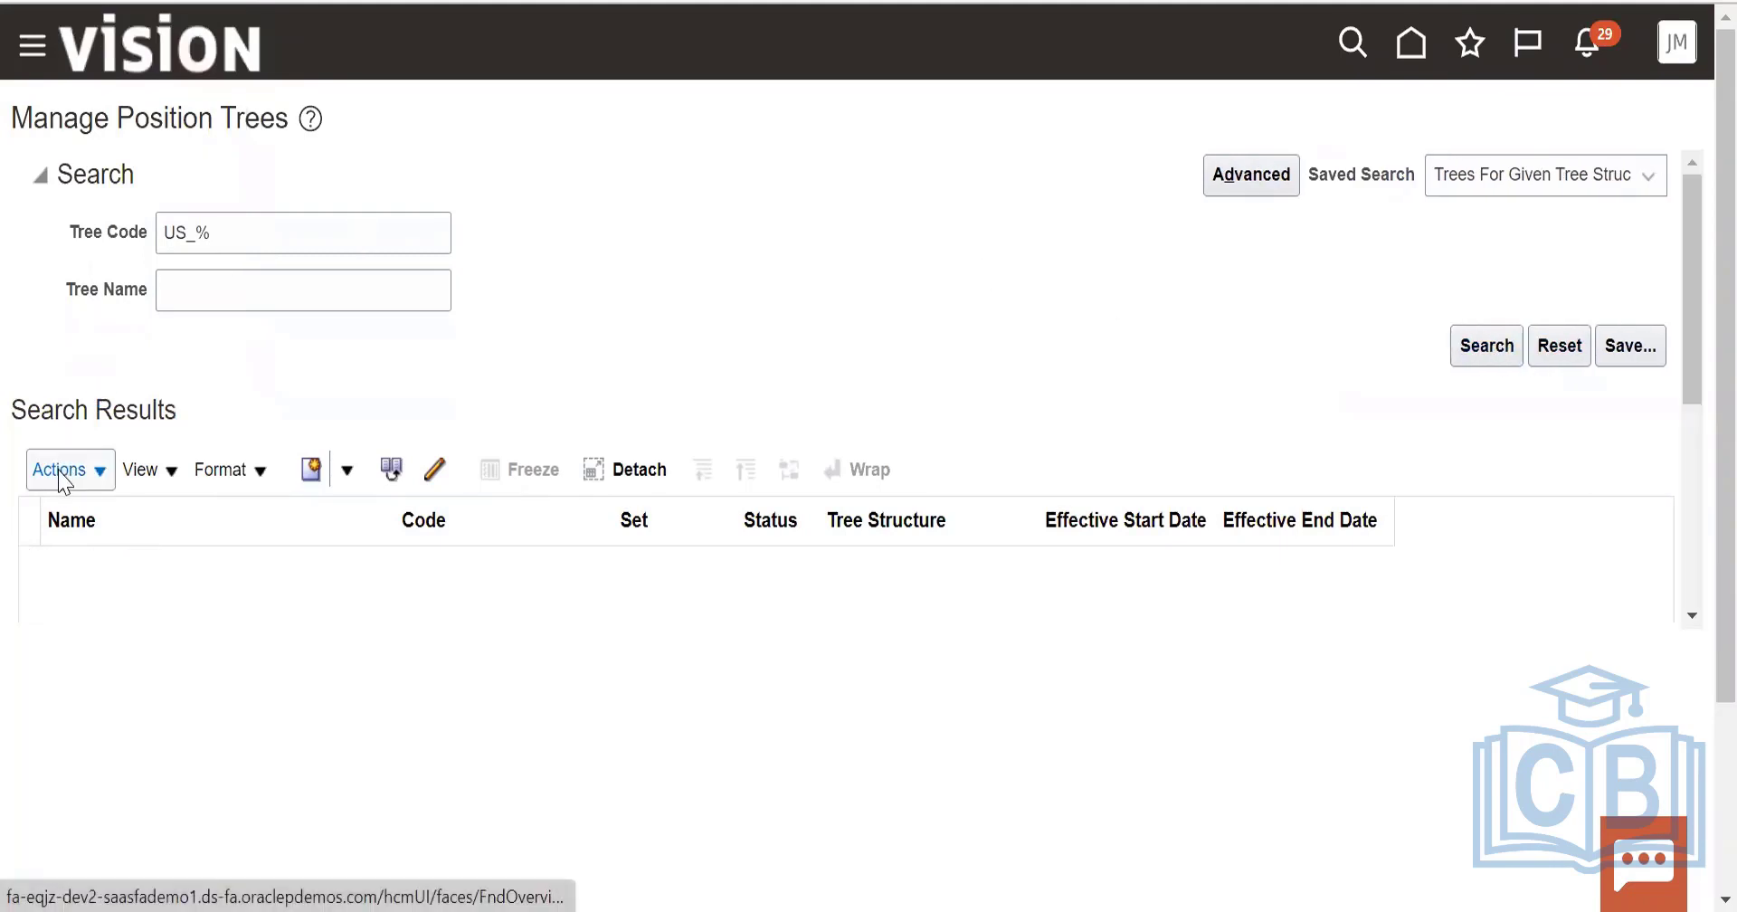
Reduce the tree code criterion to % and search for all position trees.
{"action": "left_click", "coordinate": [194, 232]}
{"action": "key", "text": "BackSpace"}
{"action": "key", "text": "BackSpace"}
{"action": "key", "text": "BackSpace"}
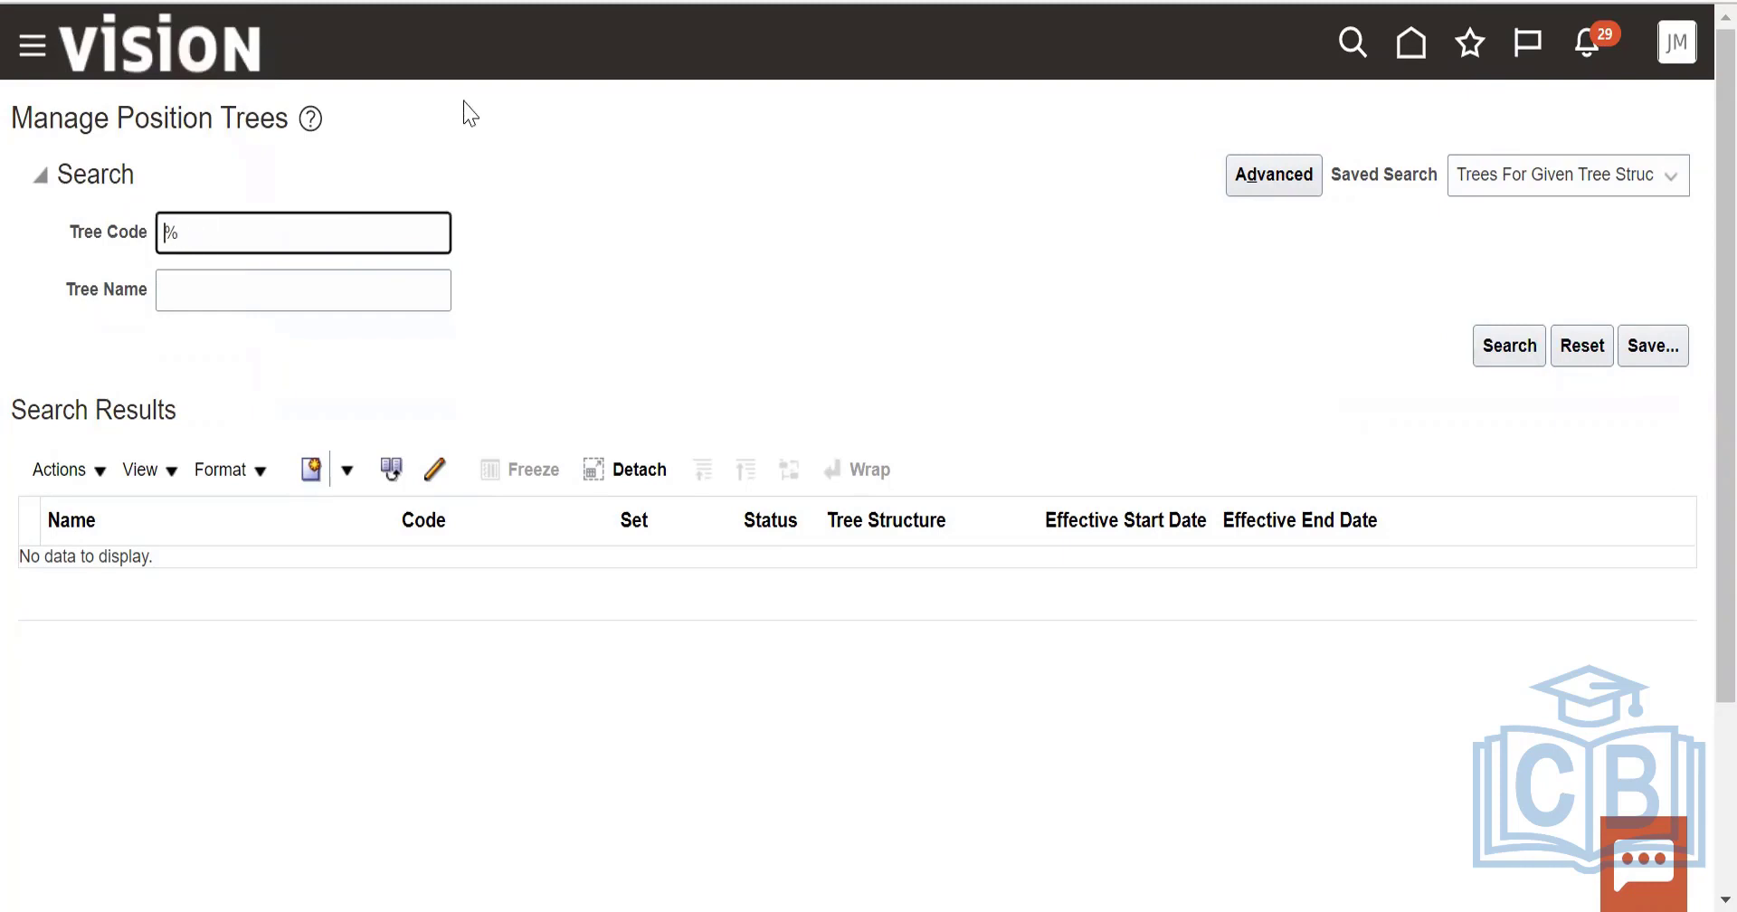
{"action": "left_click", "coordinate": [1508, 347]}
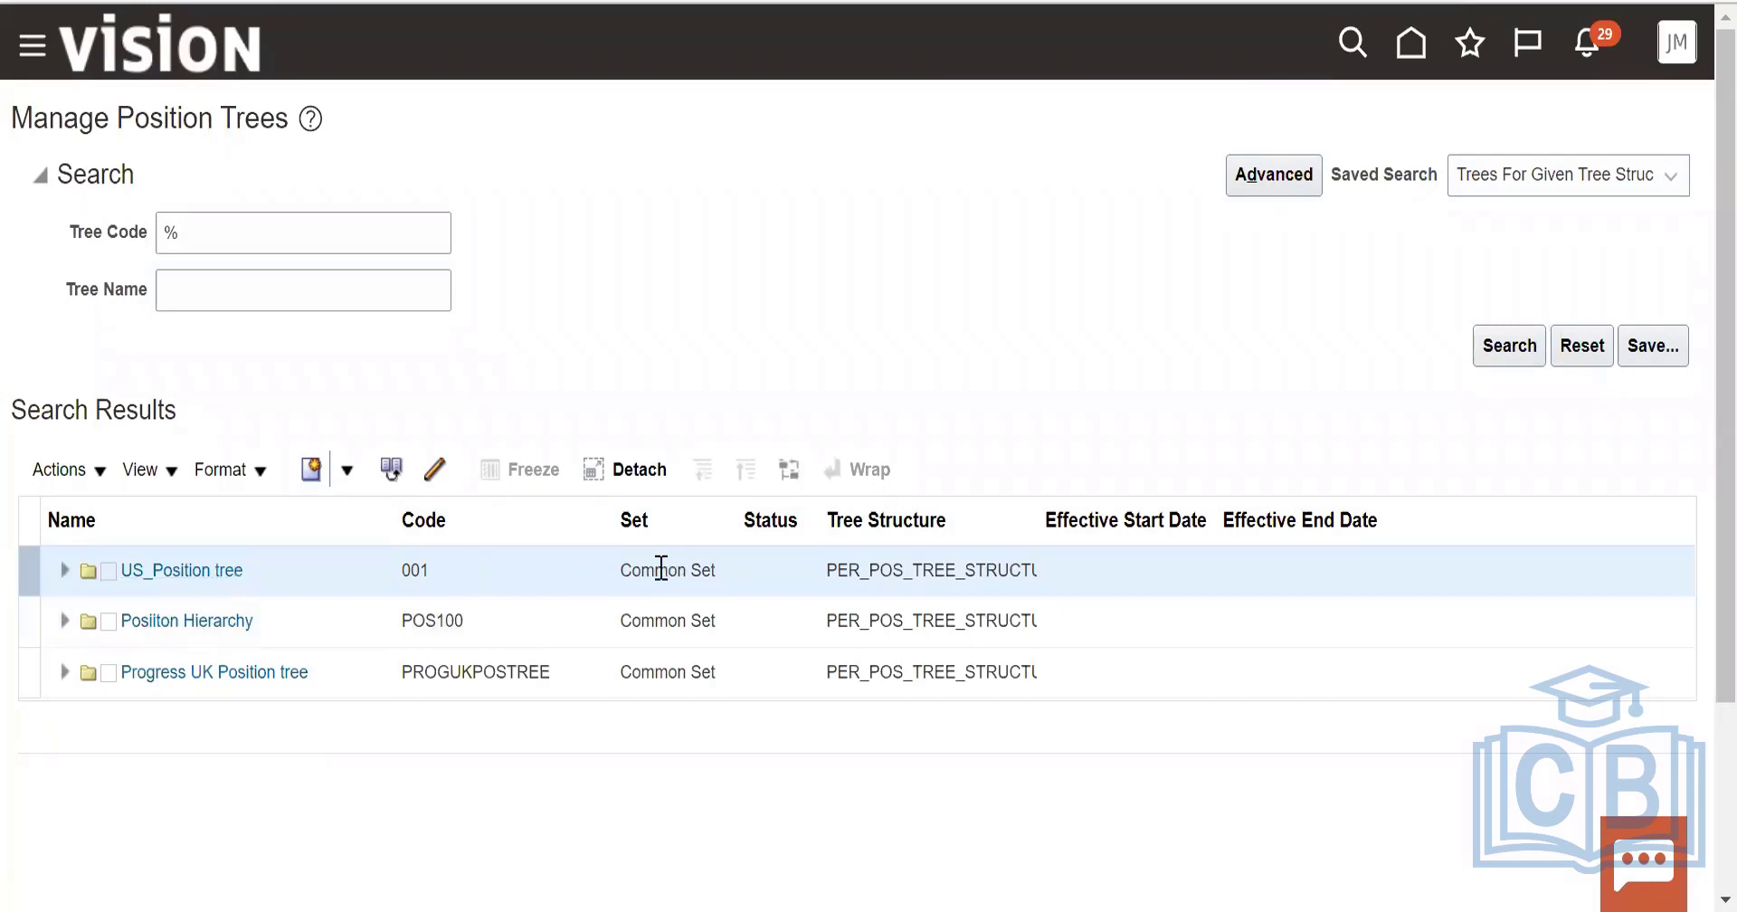
{"action": "triple_click", "coordinate": [703, 580]}
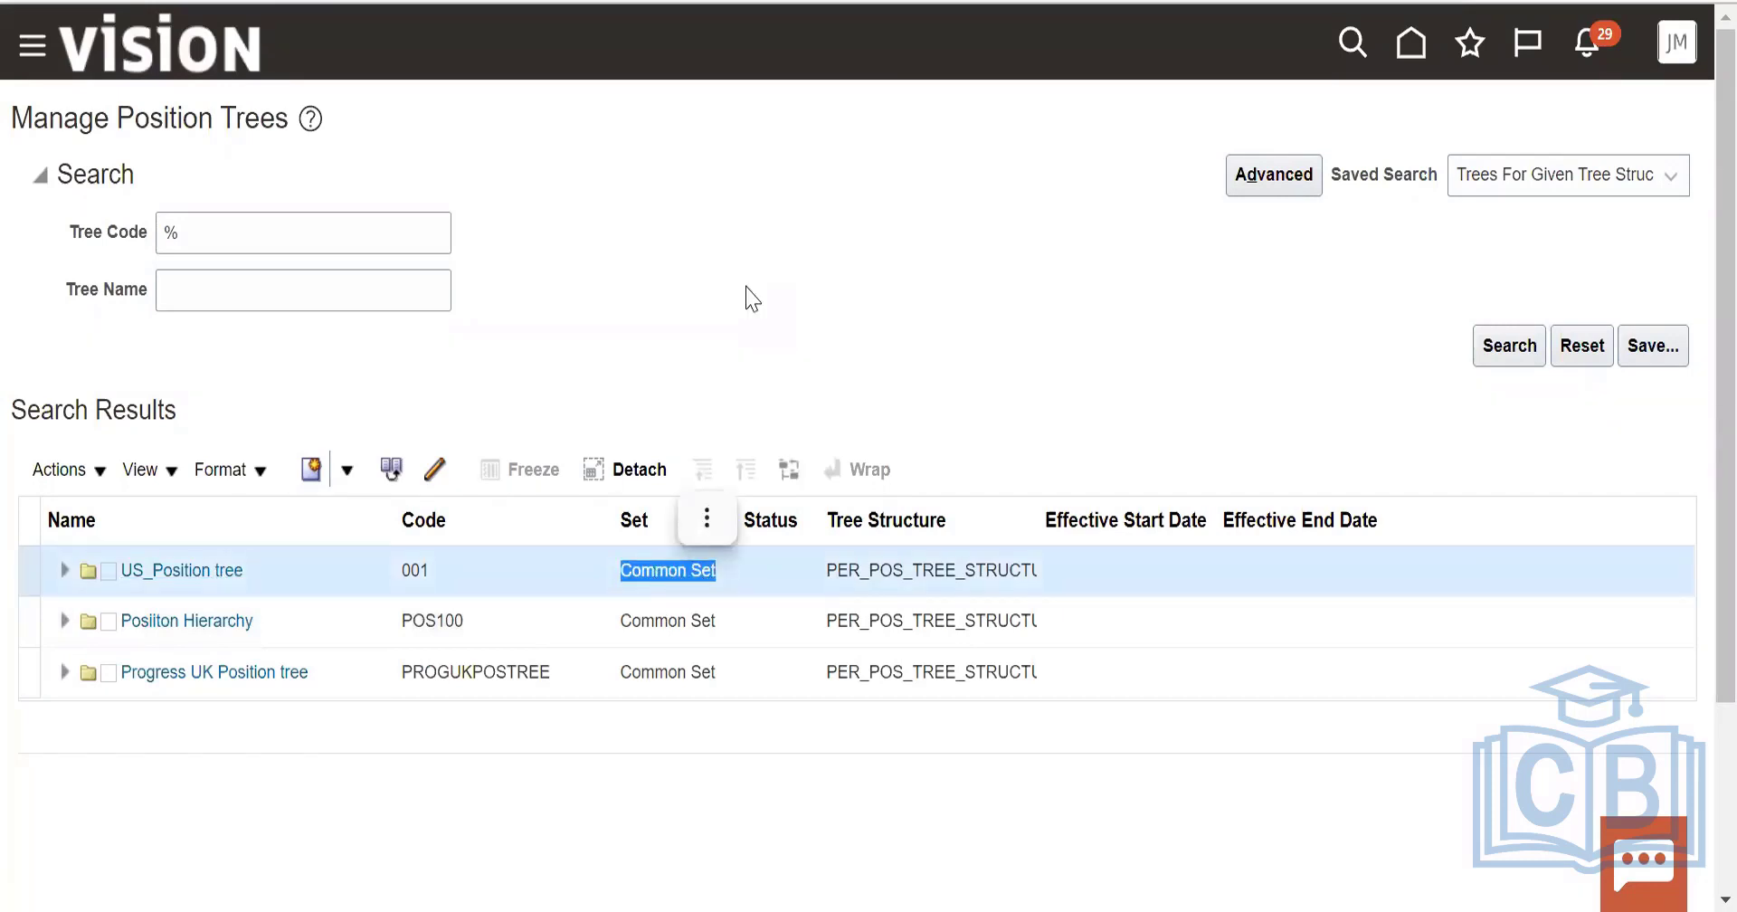
{"action": "left_click", "coordinate": [746, 154]}
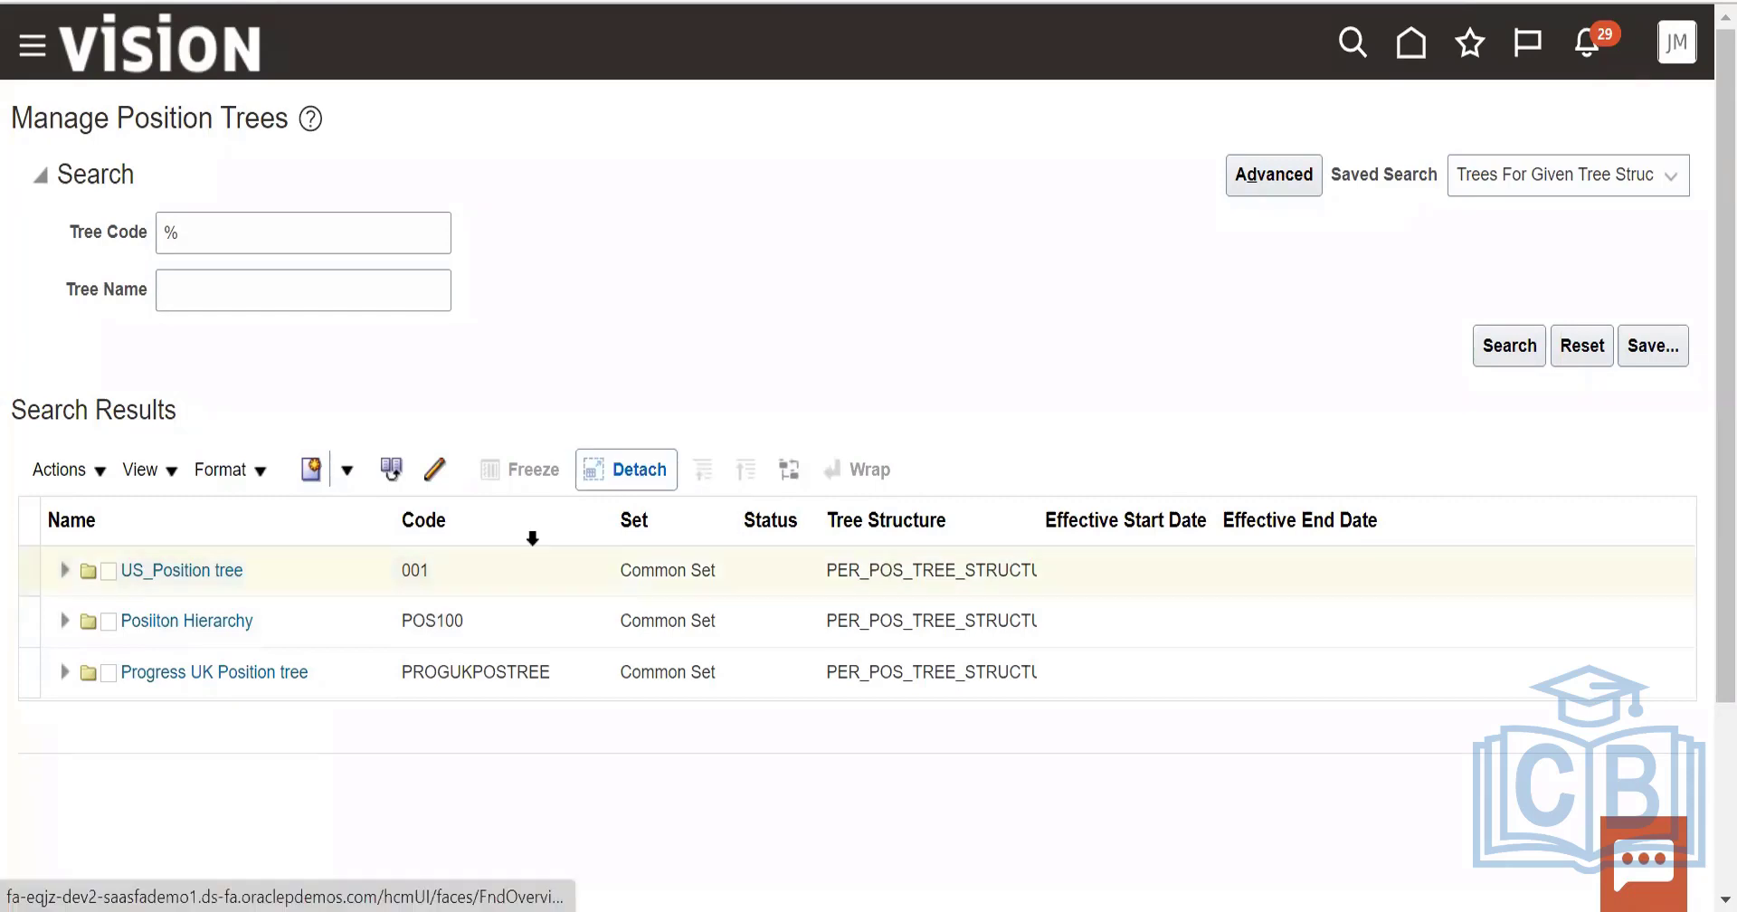
Try to create a version of US_Position tree named US_tree version, effective 6/1/22 to 6/30/22, and cancel it.
{"action": "left_click", "coordinate": [348, 469]}
{"action": "left_click", "coordinate": [382, 518]}
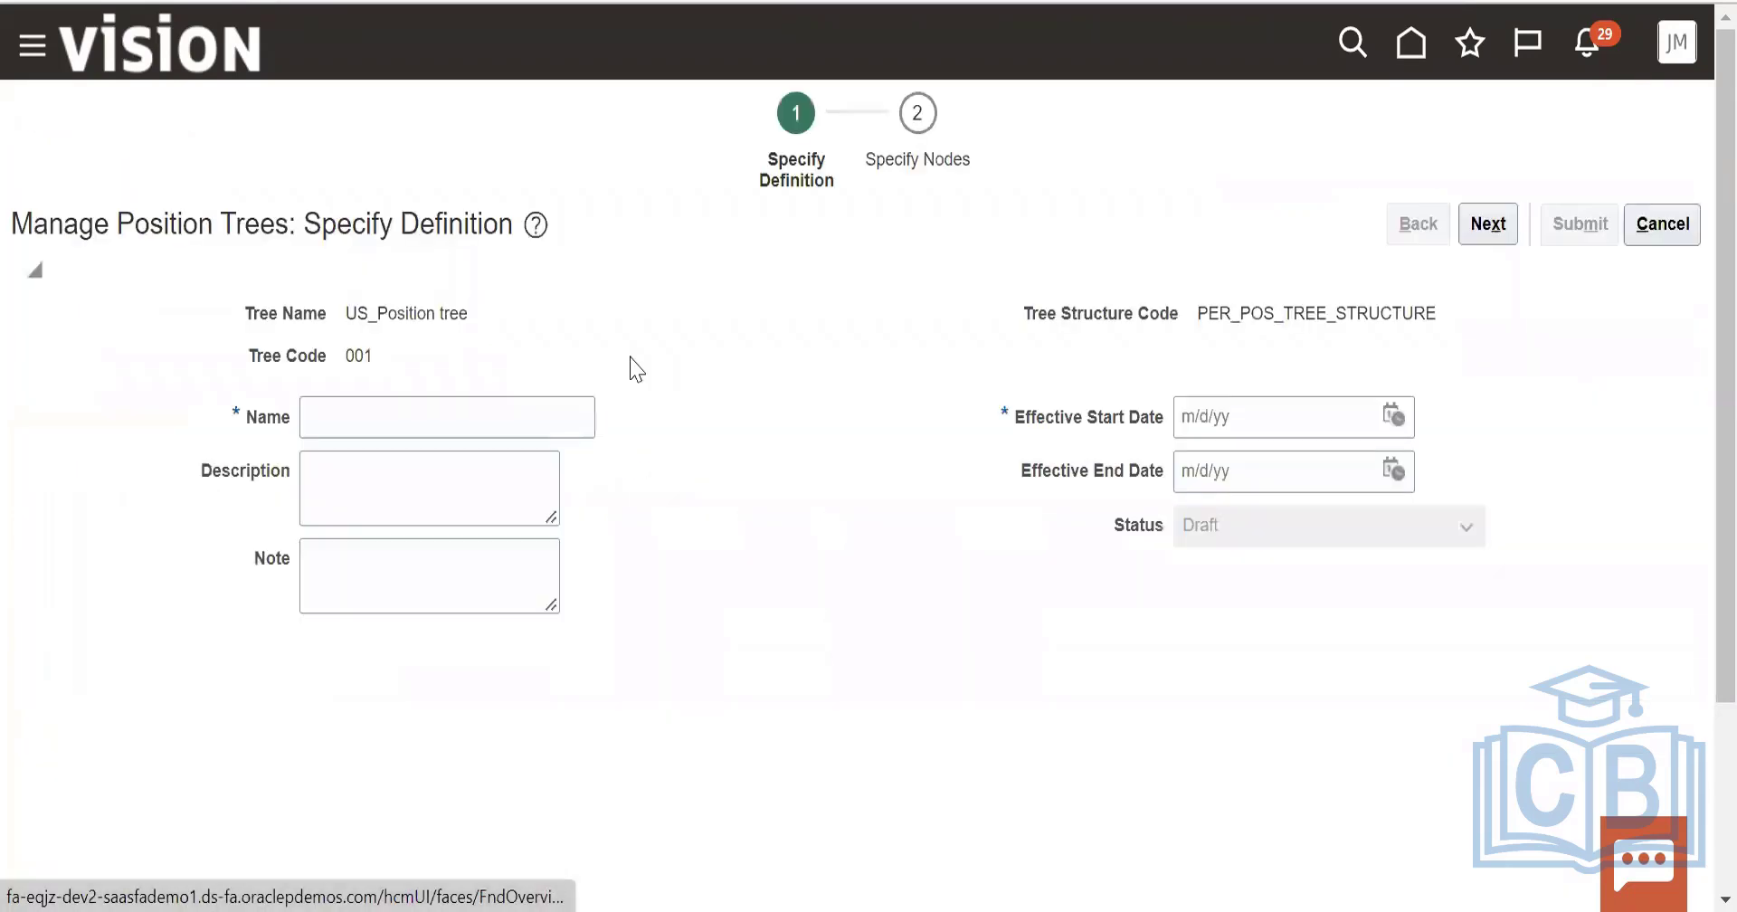
{"action": "left_click", "coordinate": [455, 421]}
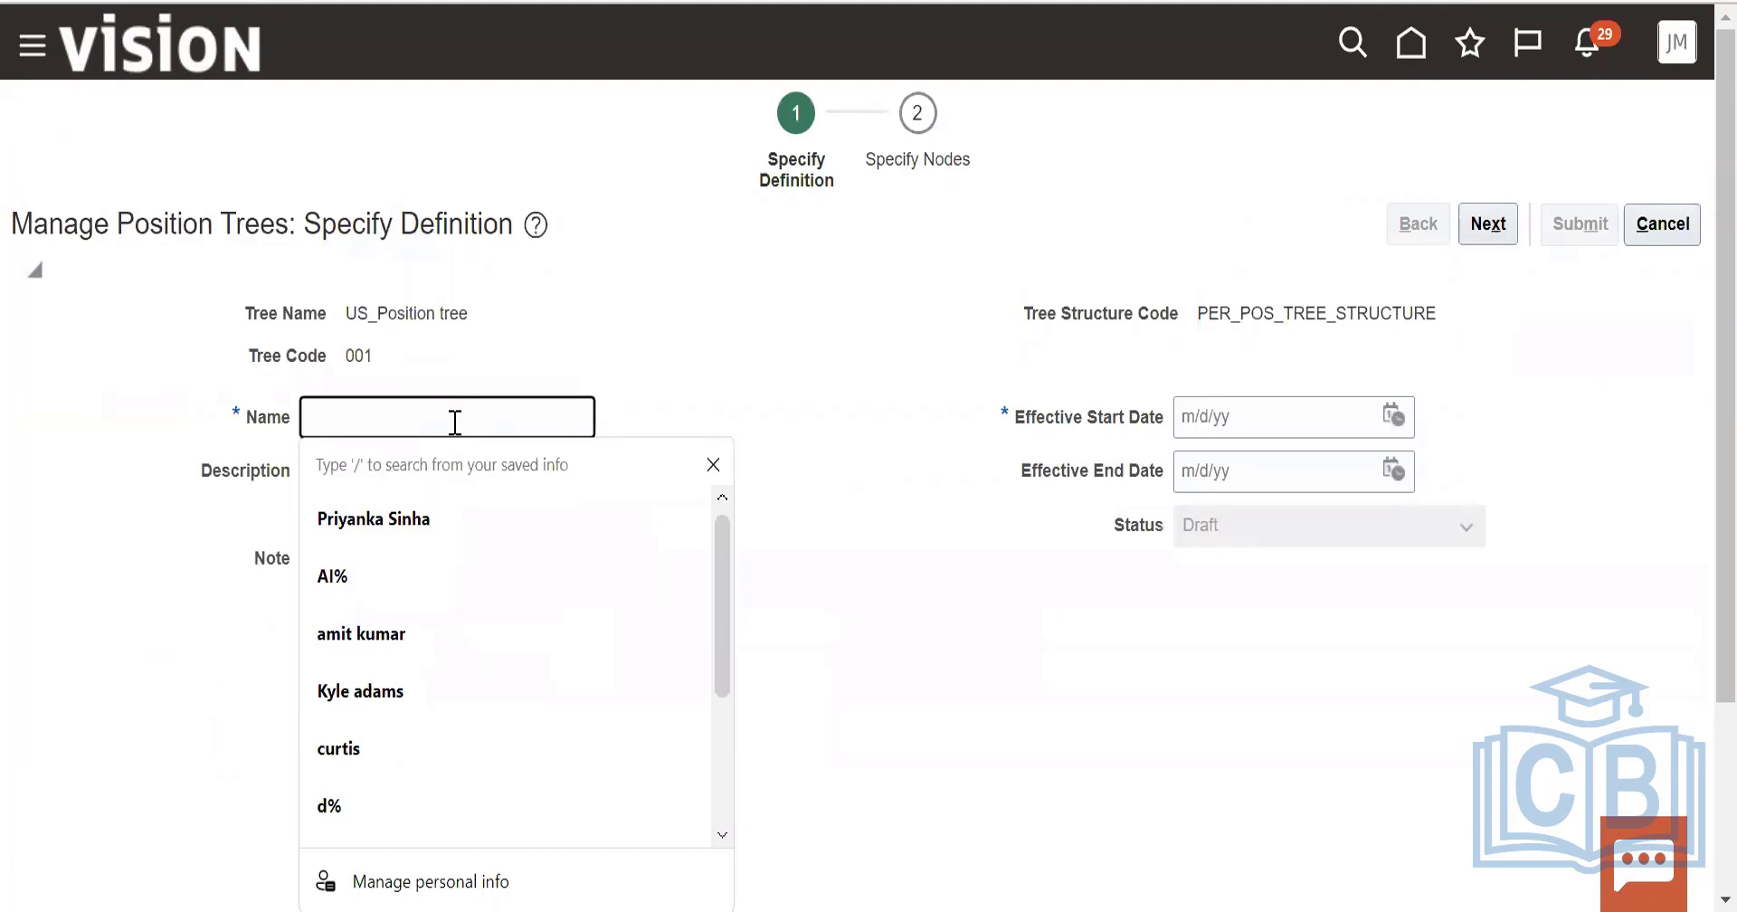
{"action": "type", "text": "US"}
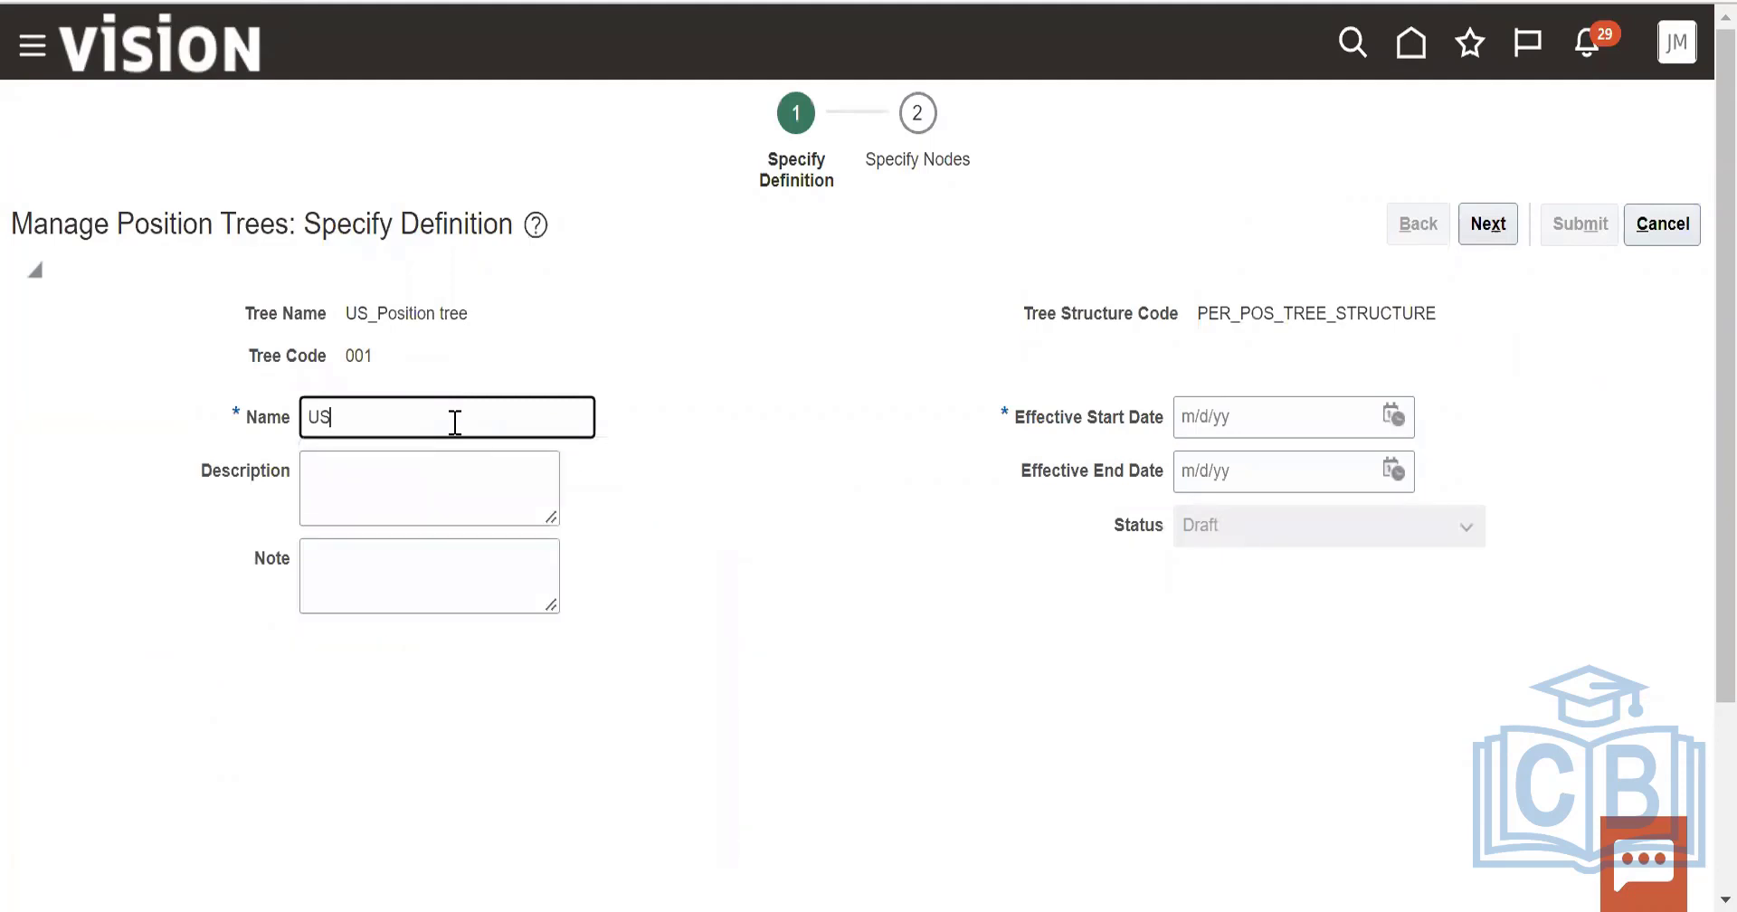
{"action": "type", "text": "_tree version"}
{"action": "left_click", "coordinate": [1394, 415]}
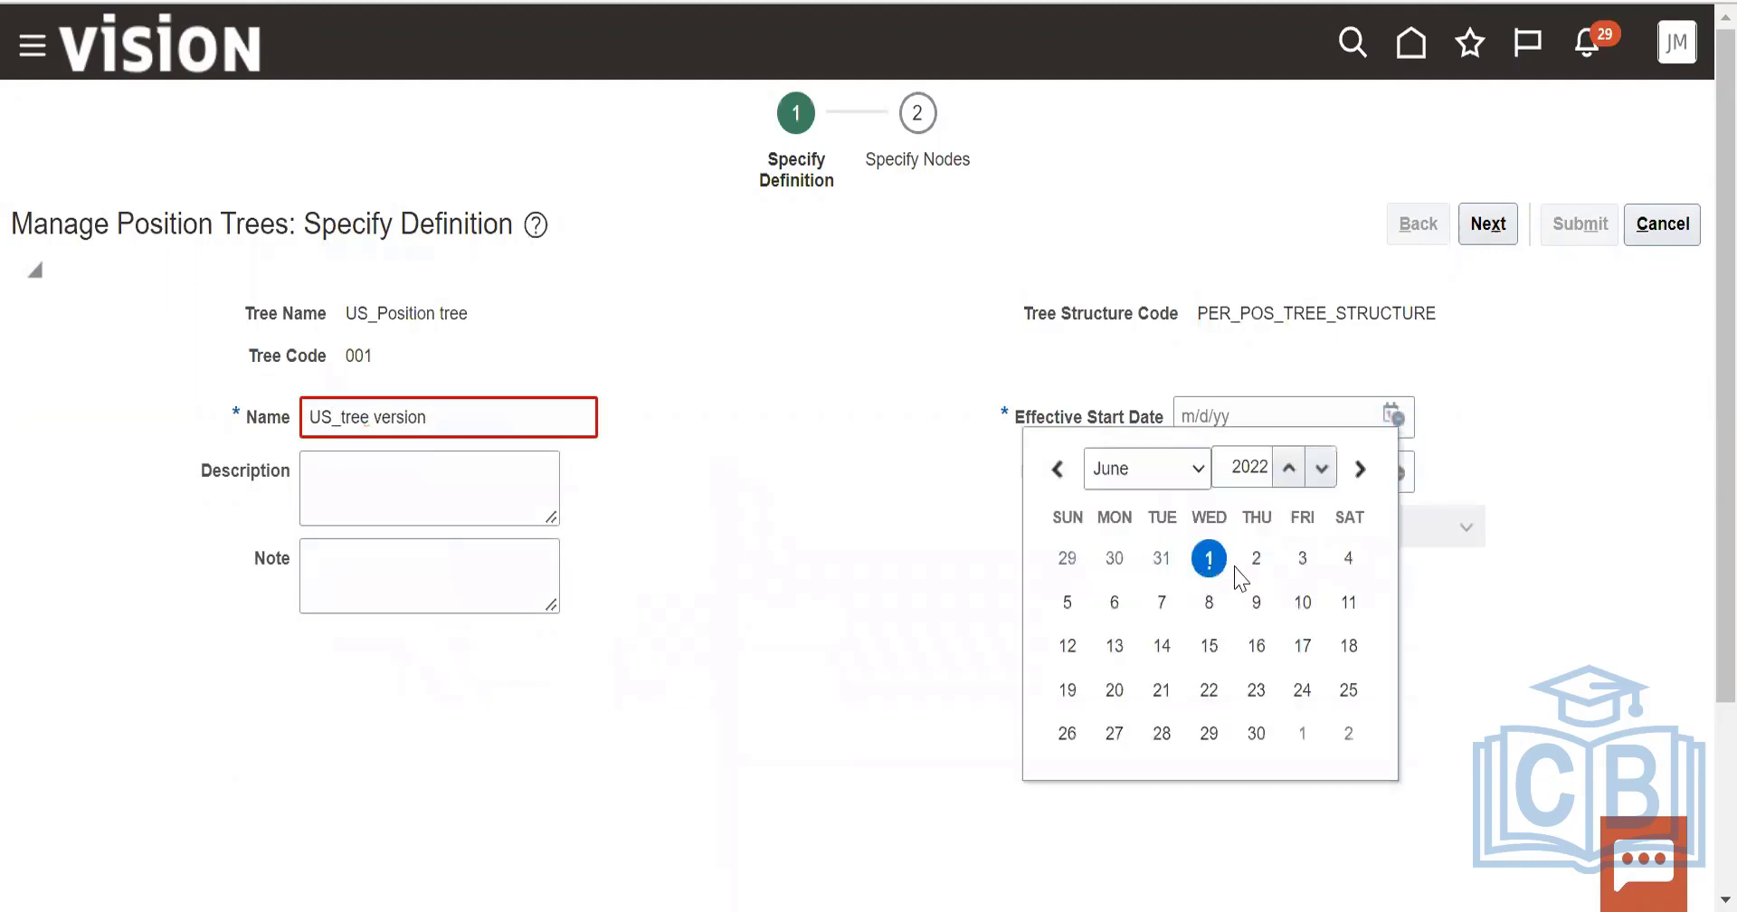
{"action": "left_click", "coordinate": [1209, 561]}
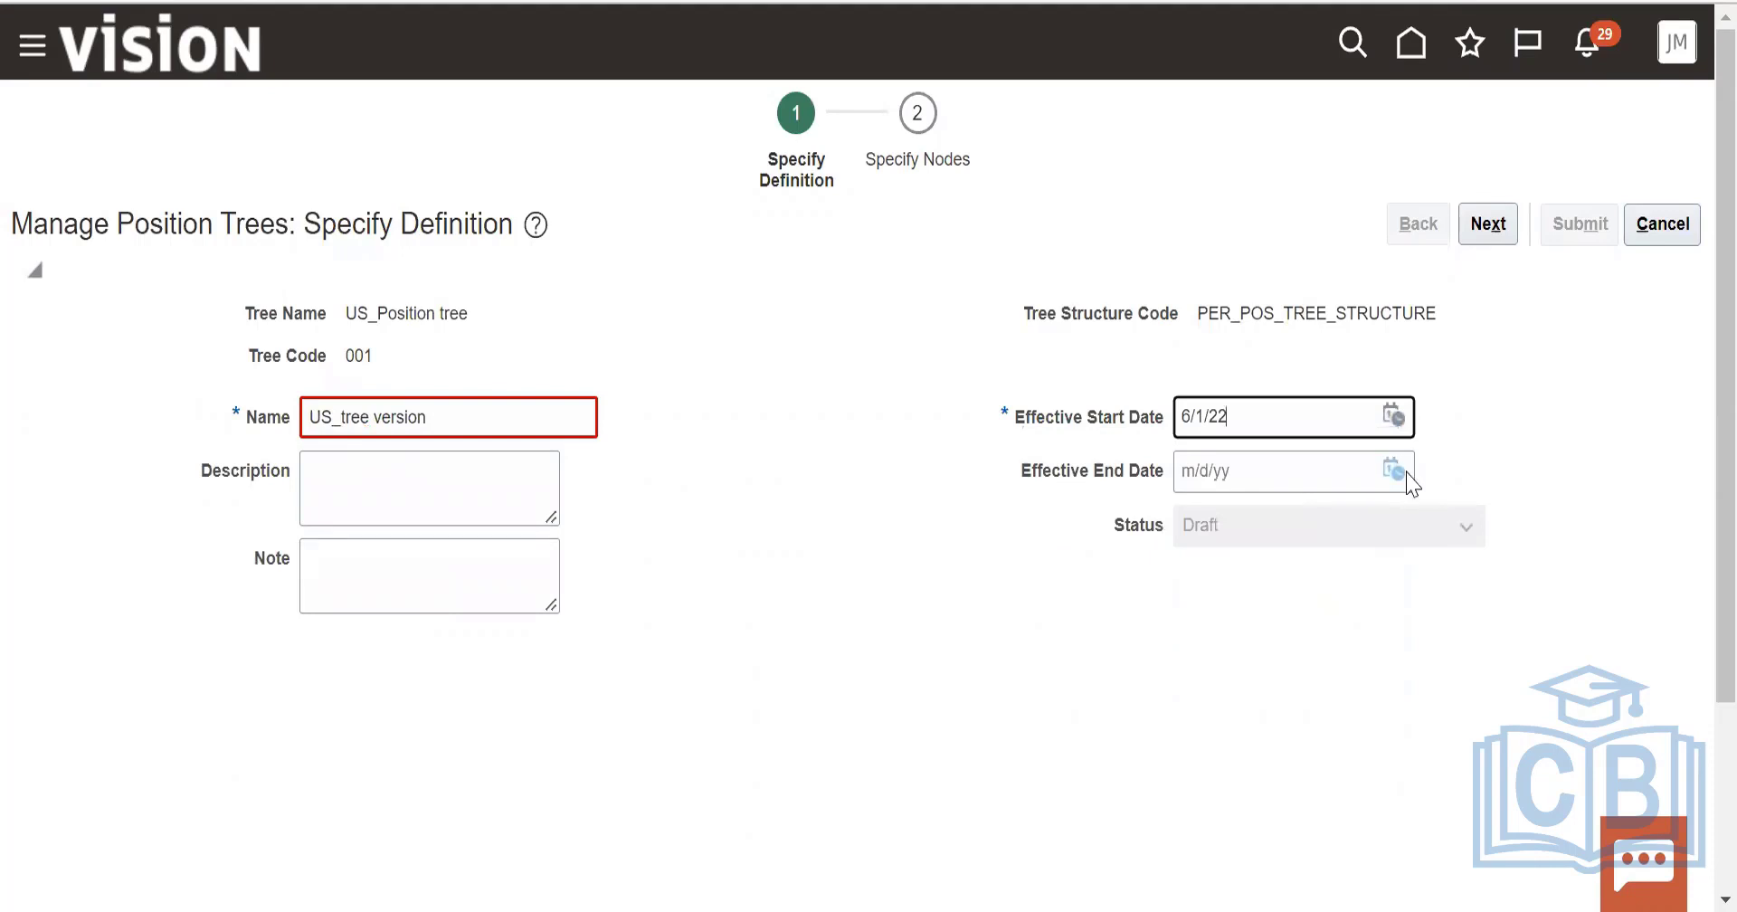
{"action": "key", "text": "Tab"}
{"action": "type", "text": "6/30/22"}
{"action": "left_click", "coordinate": [1509, 222]}
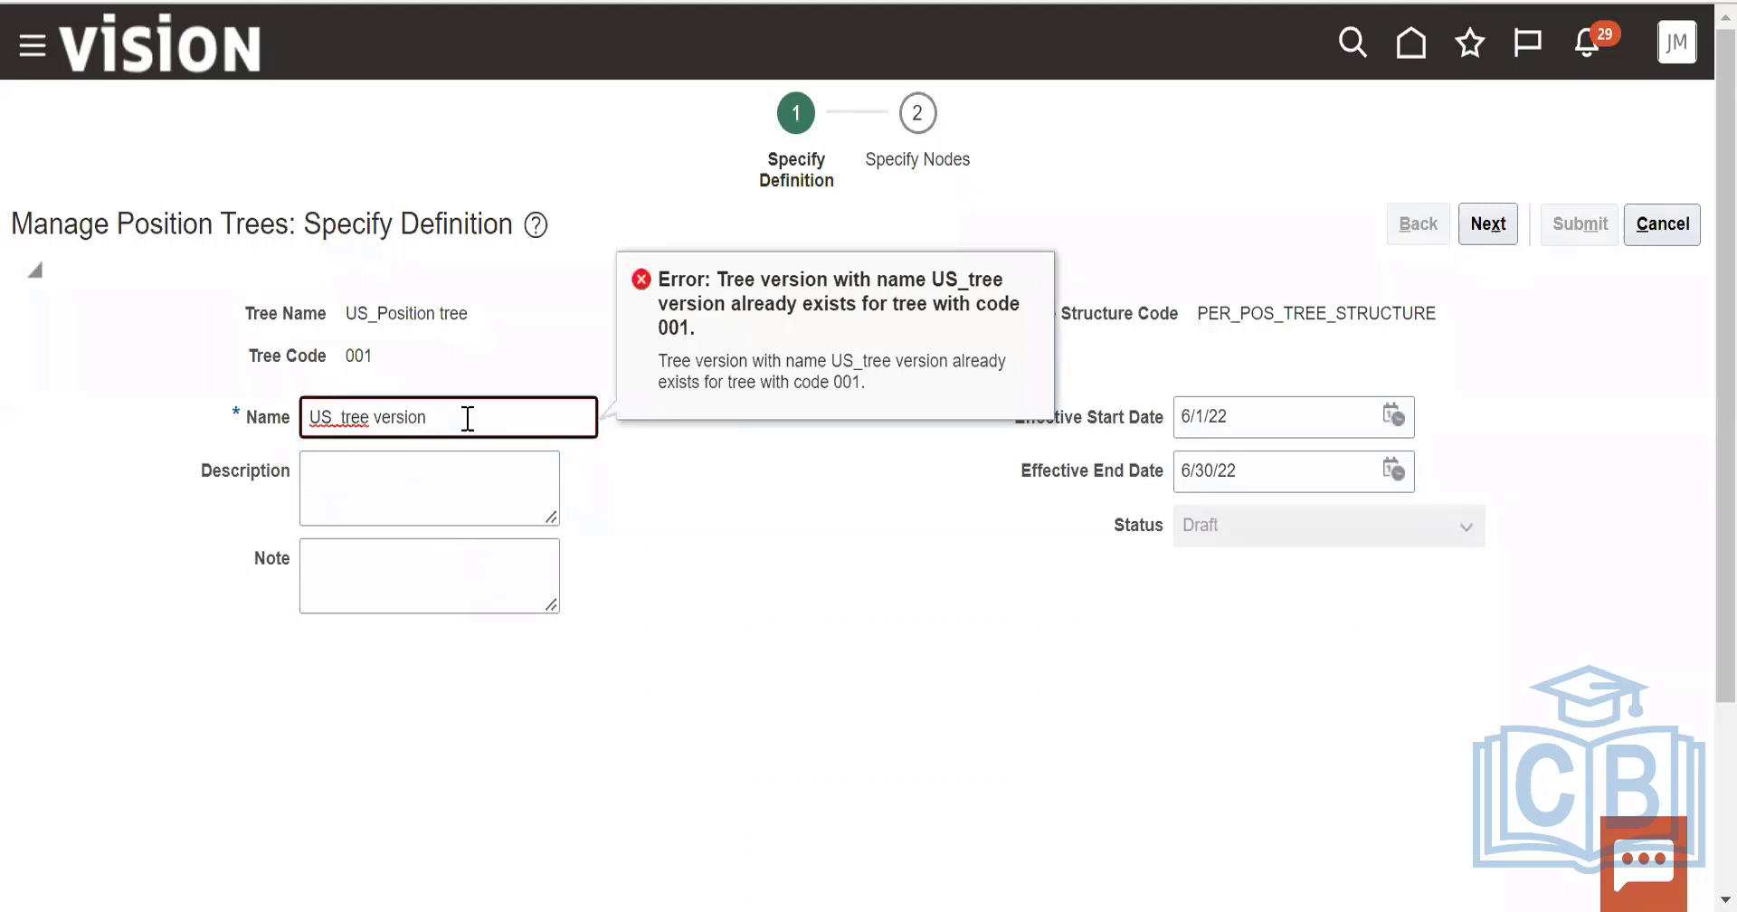
{"action": "left_click", "coordinate": [1678, 234]}
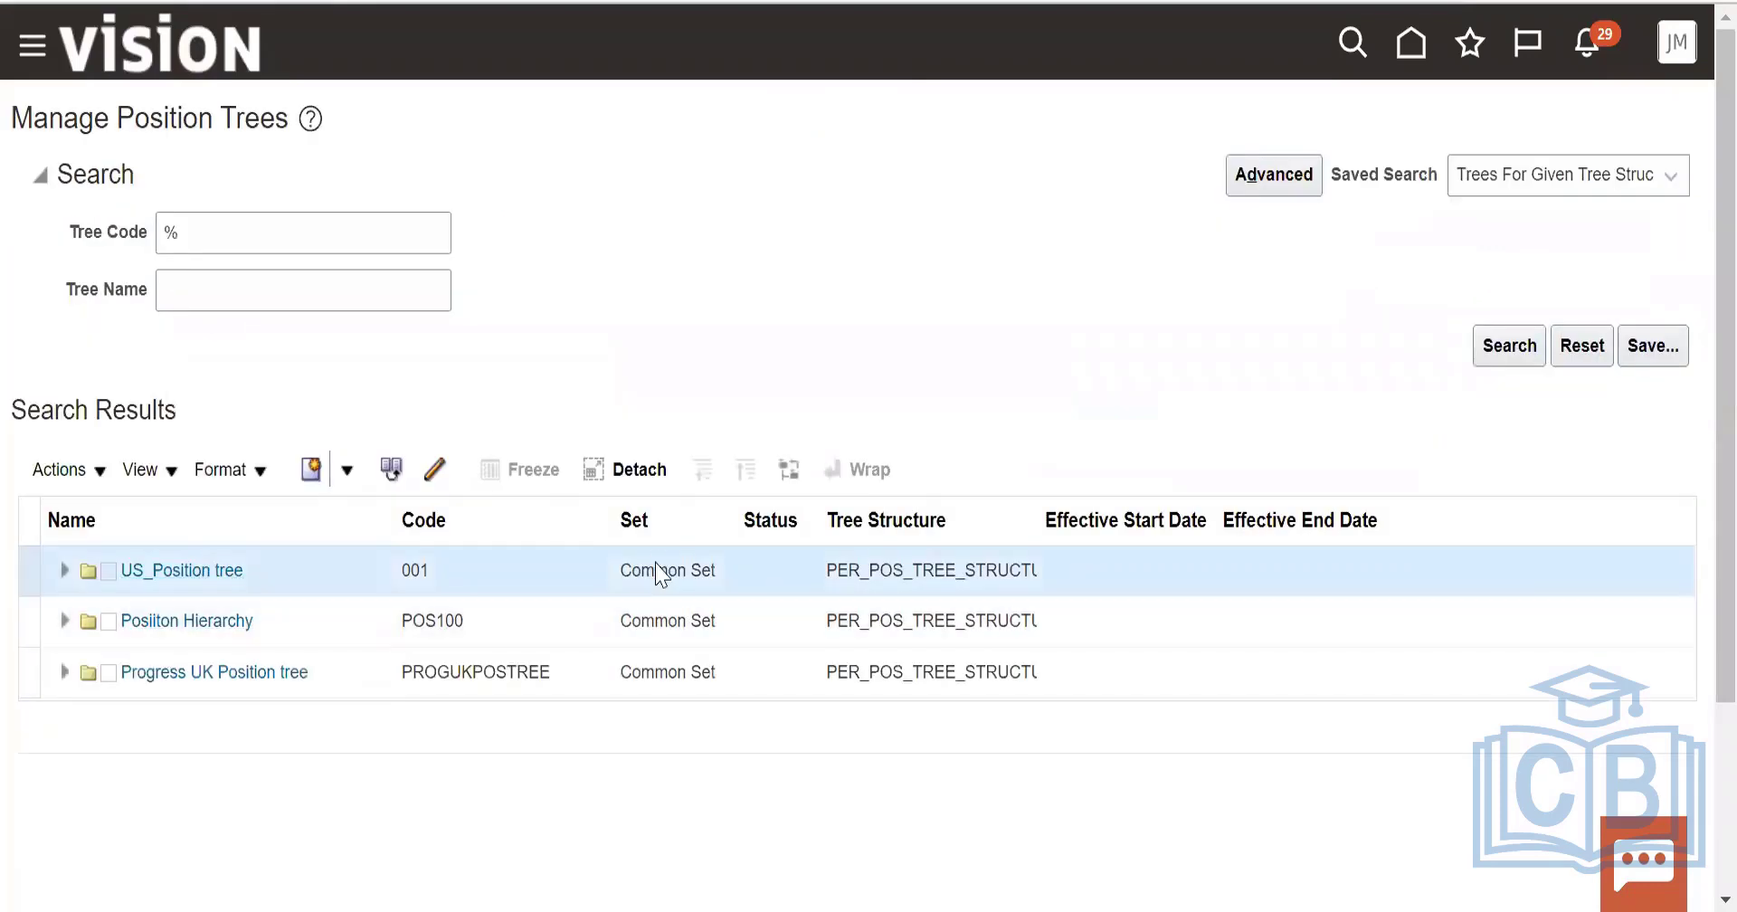
Open the US_Position tree definition, go through its labels and access rules, and submit the tree.
{"action": "left_click", "coordinate": [197, 569]}
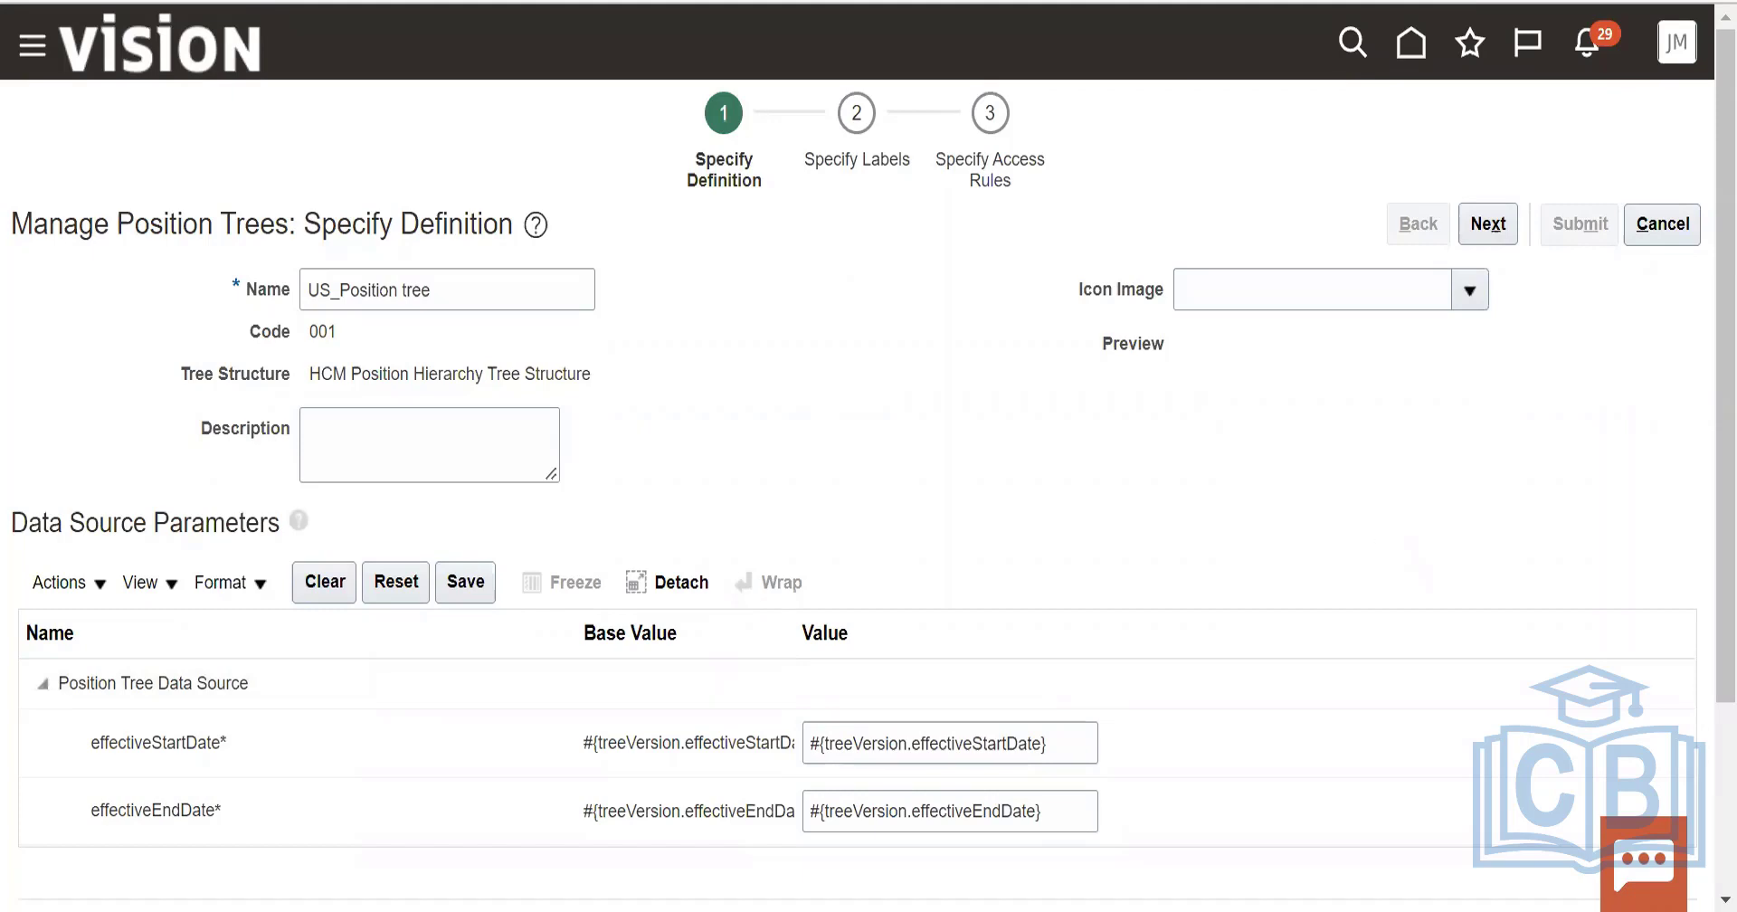
{"action": "key", "text": "alt+Tab"}
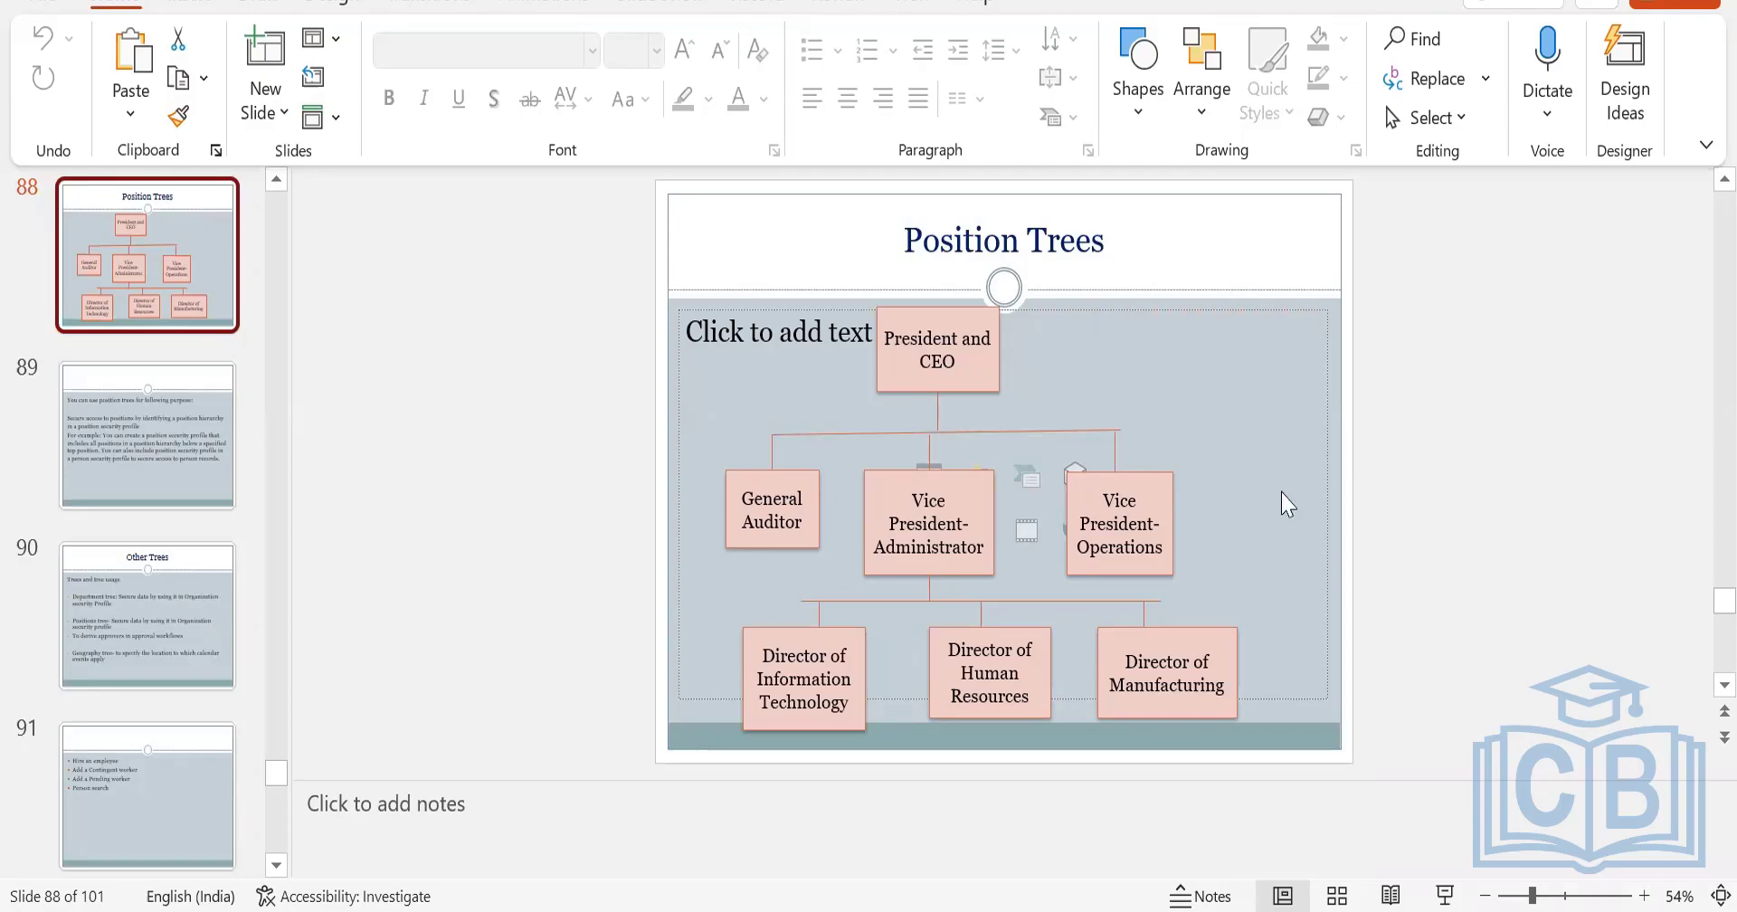
{"action": "key", "text": "alt+Tab"}
{"action": "left_click", "coordinate": [88, 680]}
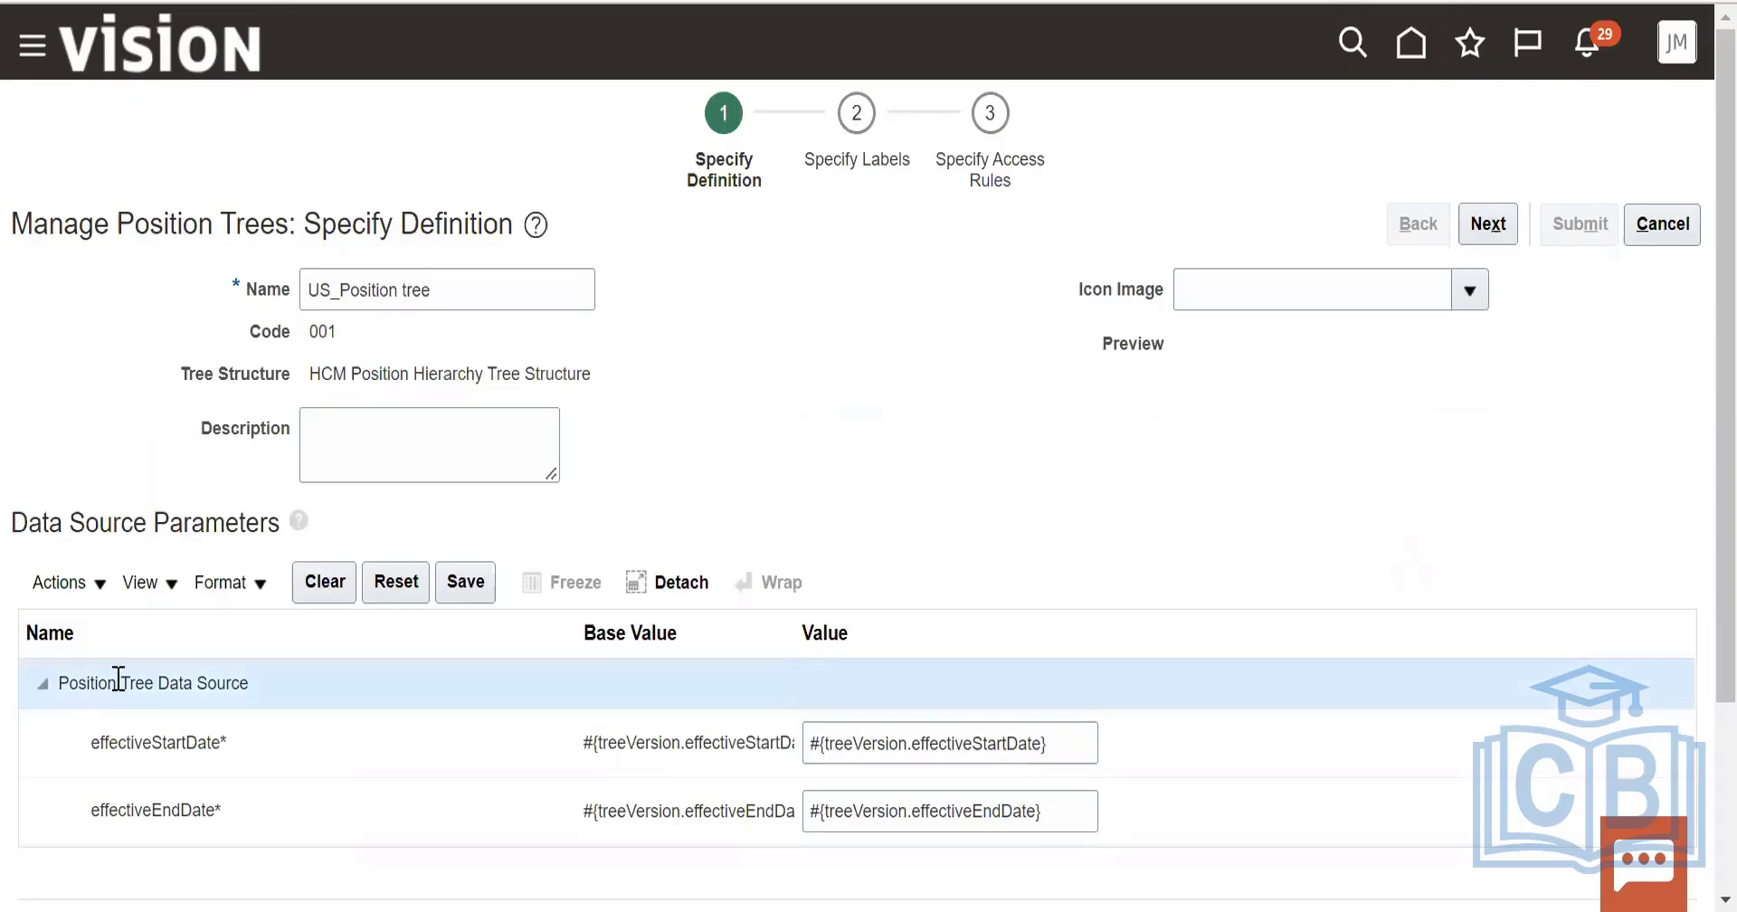
{"action": "left_click", "coordinate": [1488, 224]}
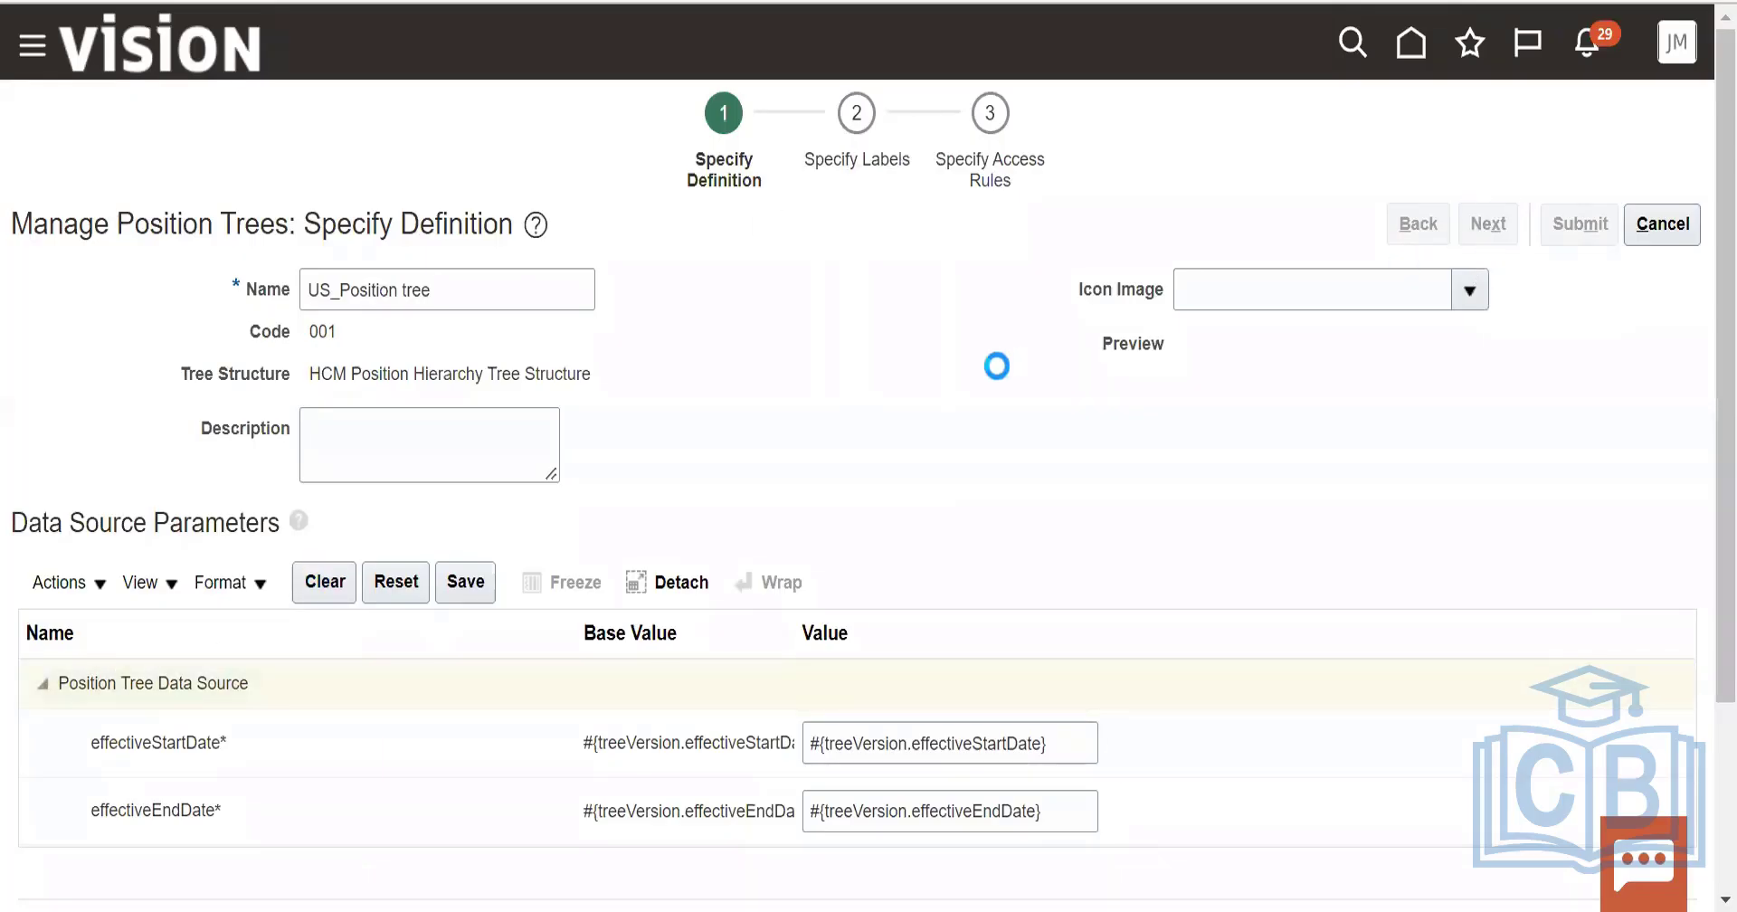
{"action": "left_click", "coordinate": [1491, 231]}
{"action": "left_click", "coordinate": [1583, 224]}
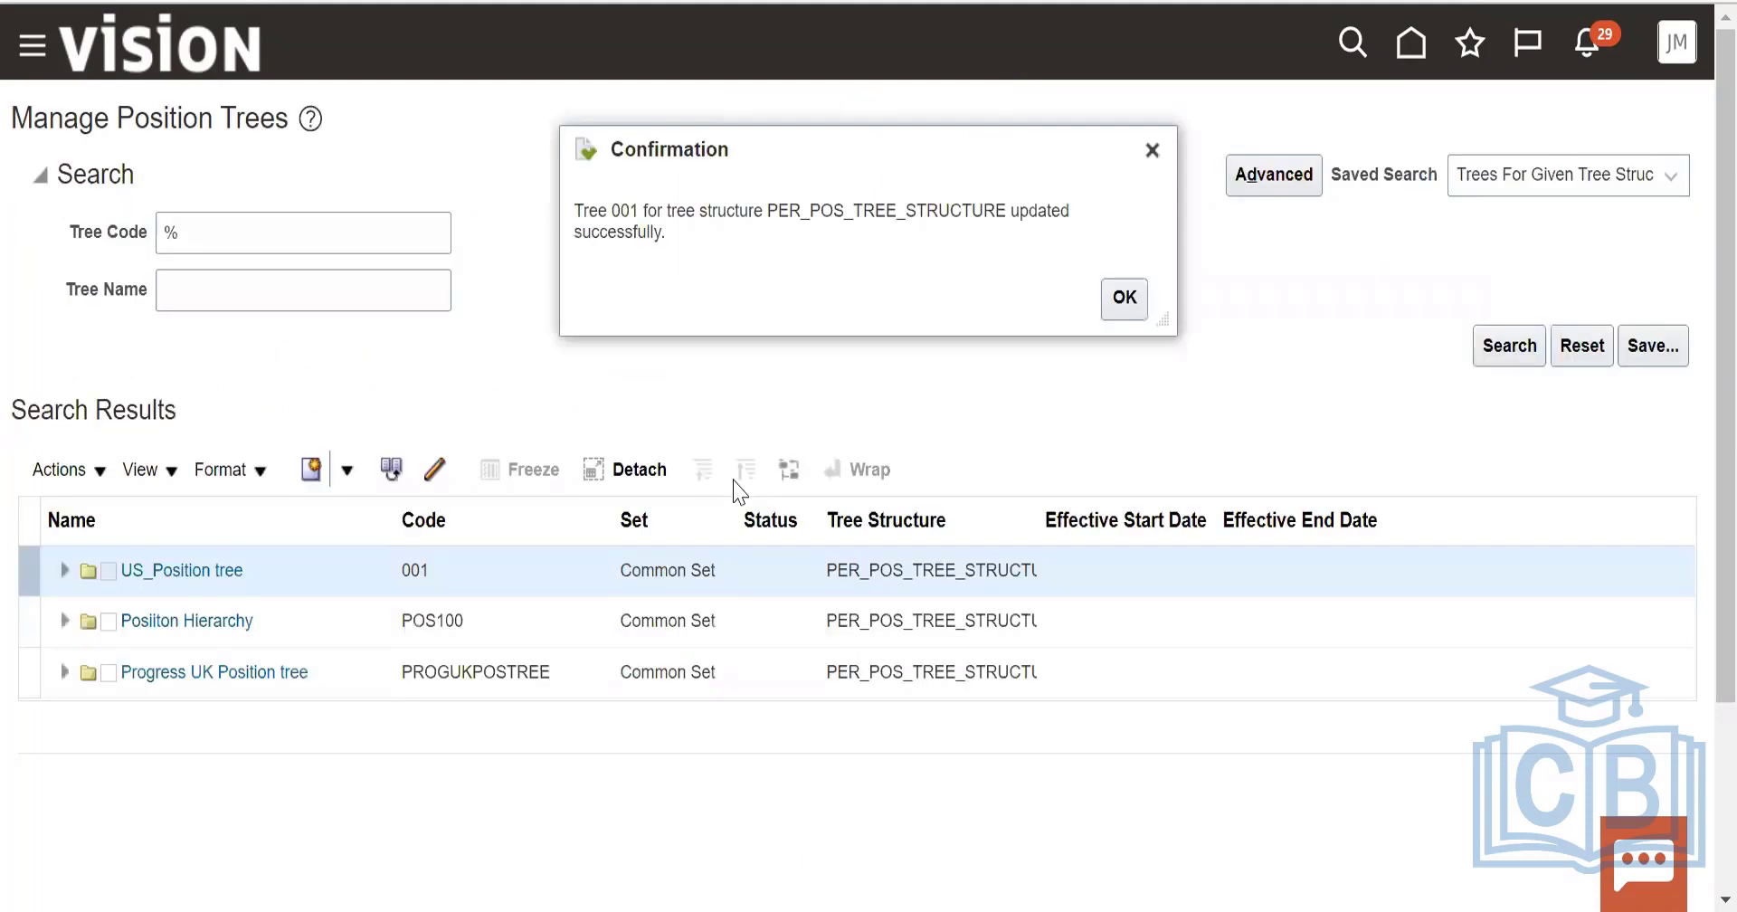
{"action": "left_click", "coordinate": [1123, 297]}
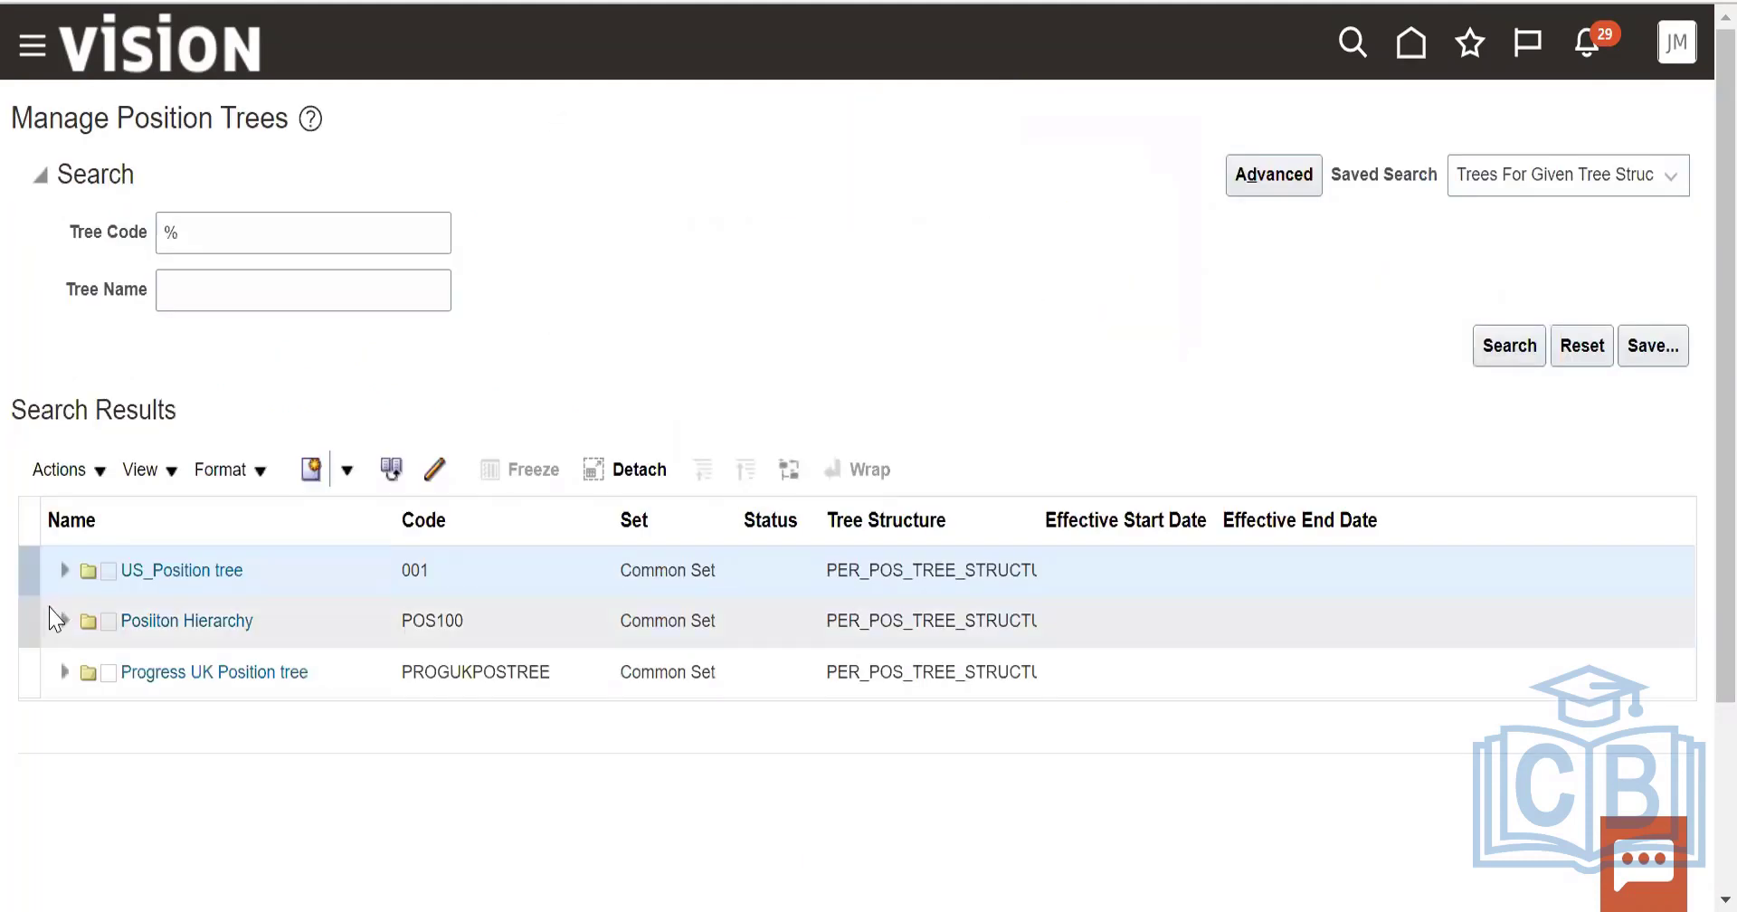
Try to view the tree version with only US_Position tree selected.
{"action": "left_click", "coordinate": [98, 472]}
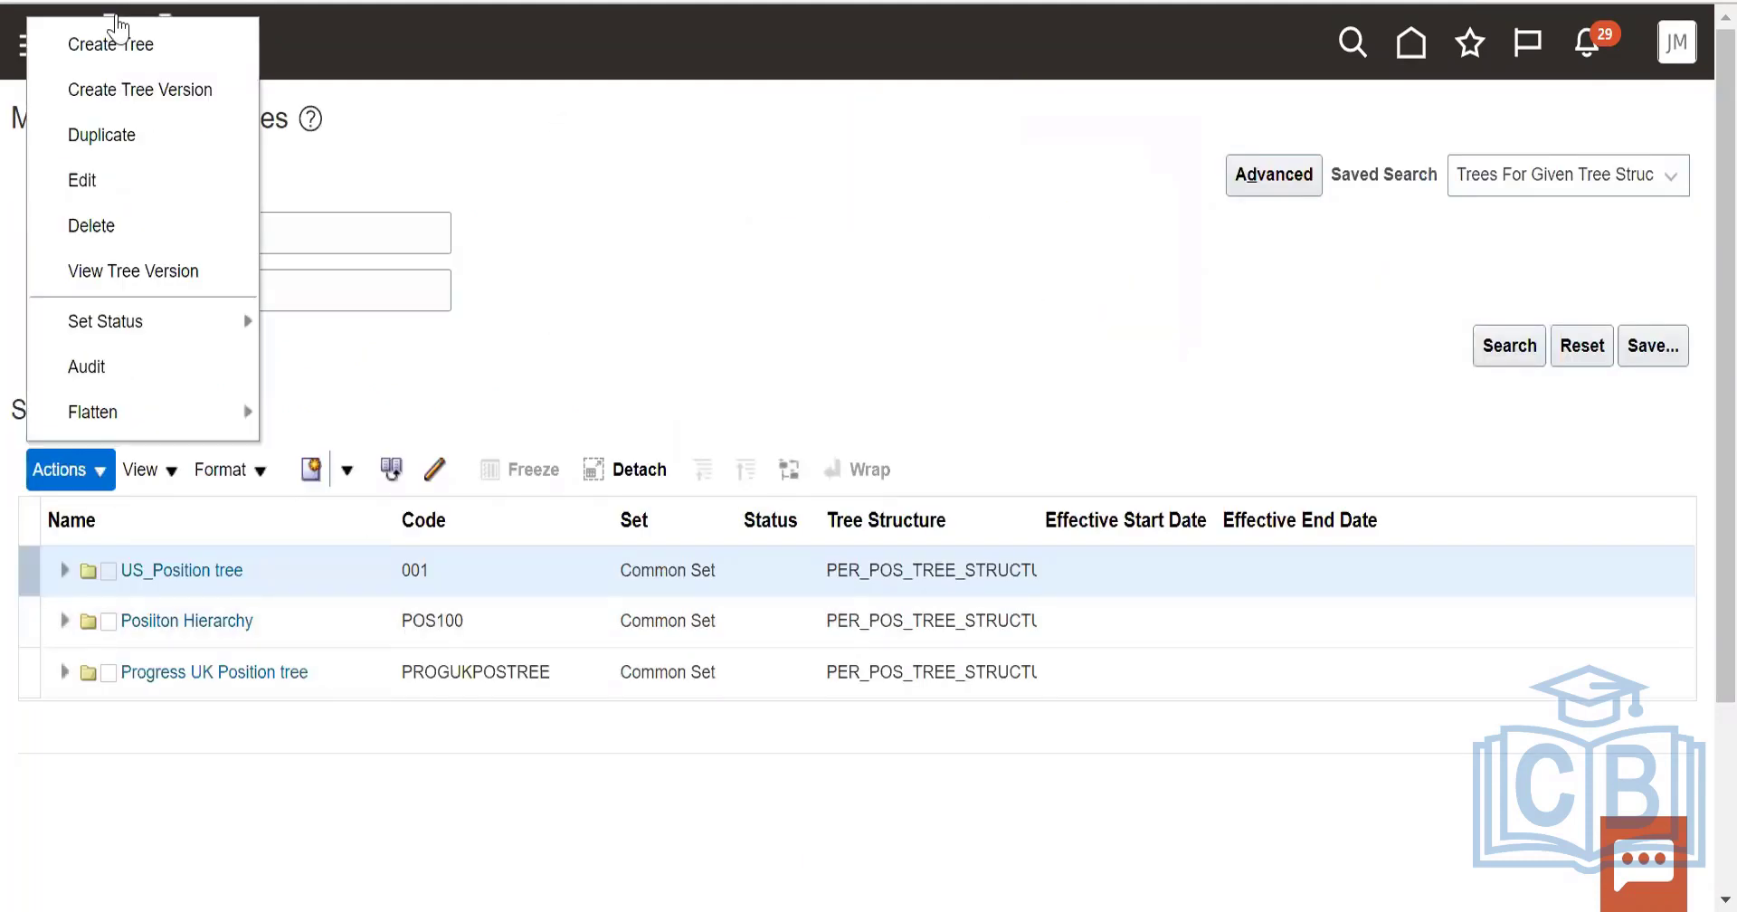
{"action": "left_click", "coordinate": [149, 283]}
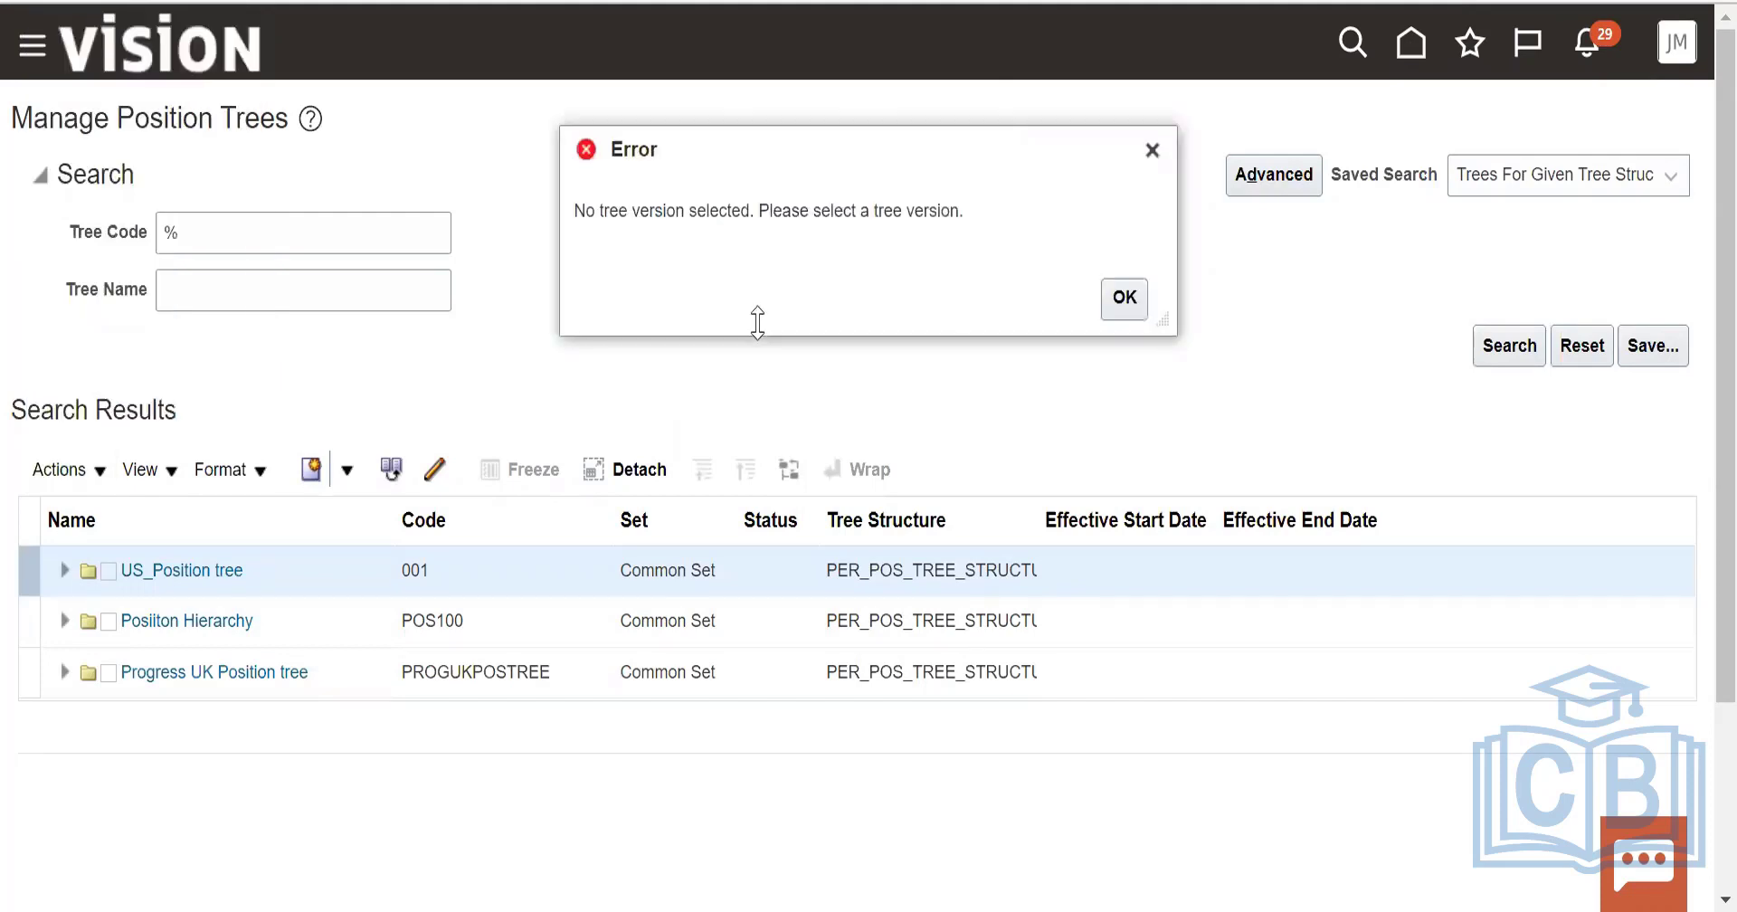
{"action": "left_click", "coordinate": [1125, 298]}
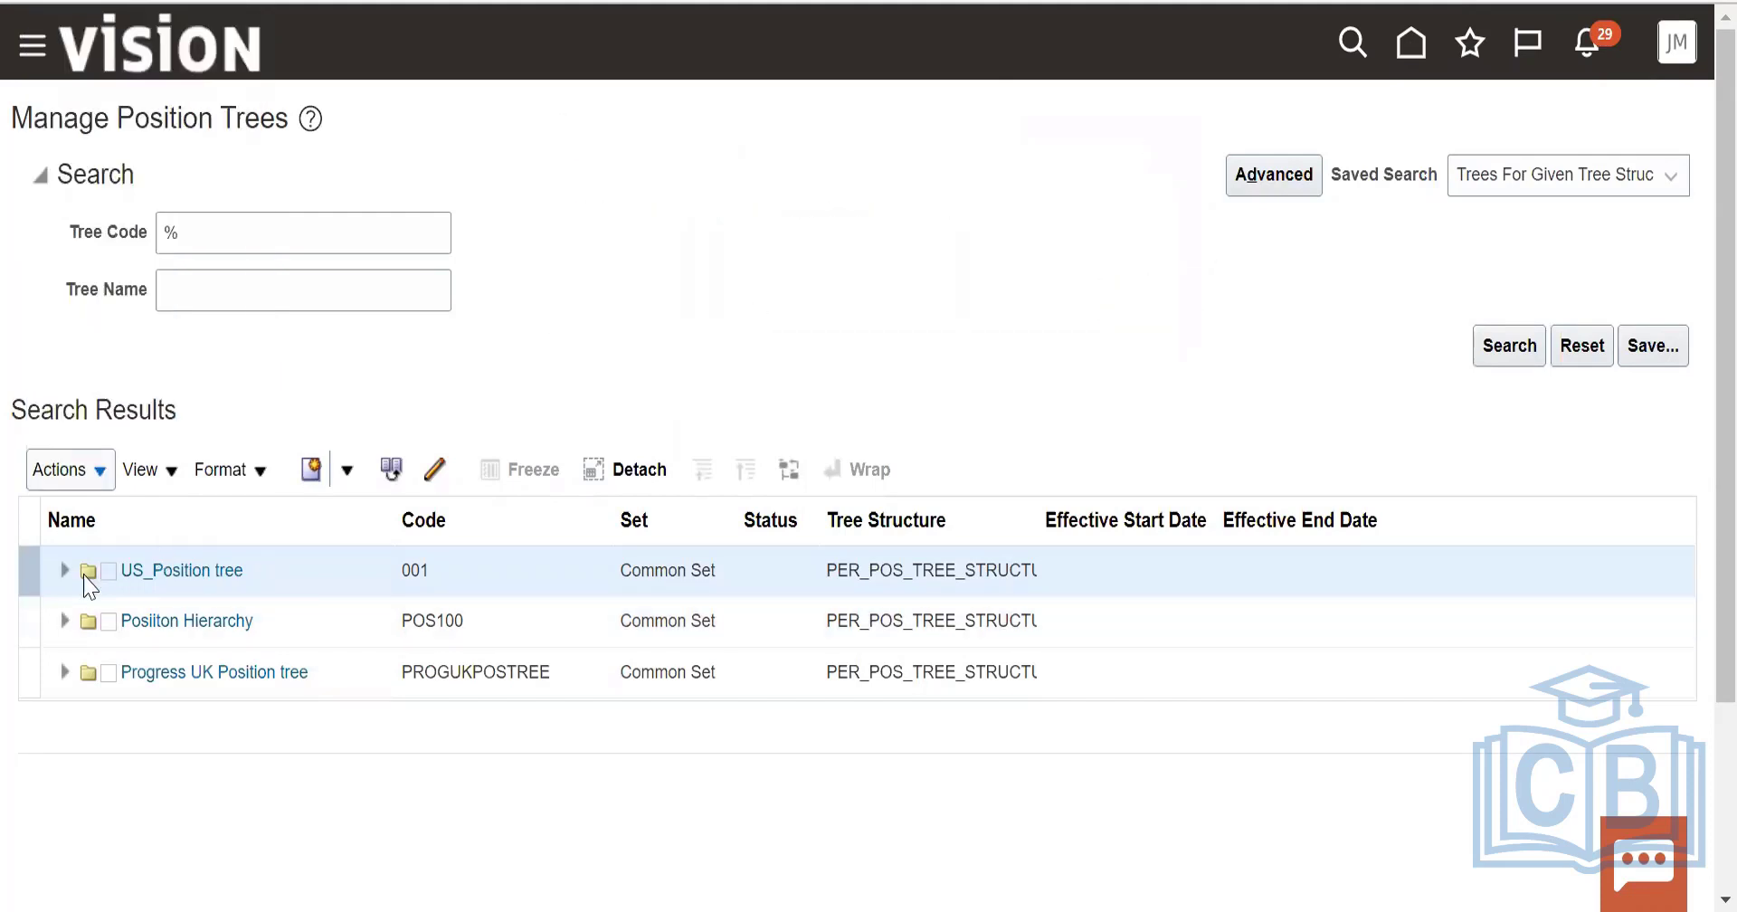
Open US_tree version under US_Position tree and proceed to its node specification.
{"action": "left_click", "coordinate": [64, 572]}
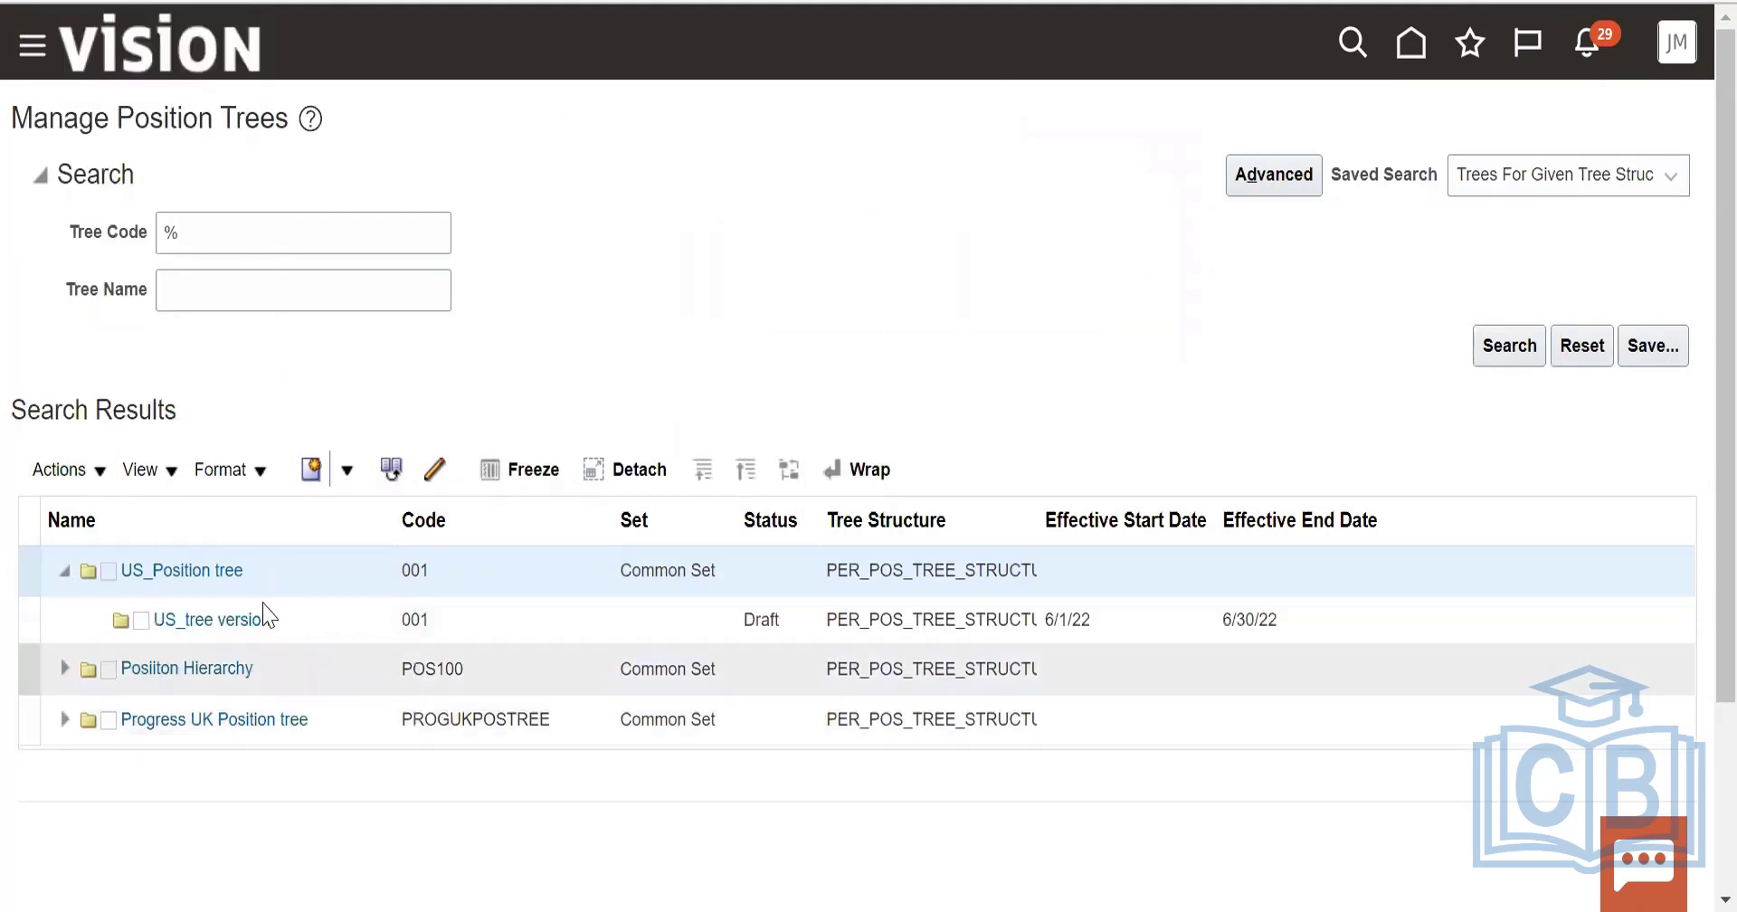
{"action": "left_click", "coordinate": [244, 629]}
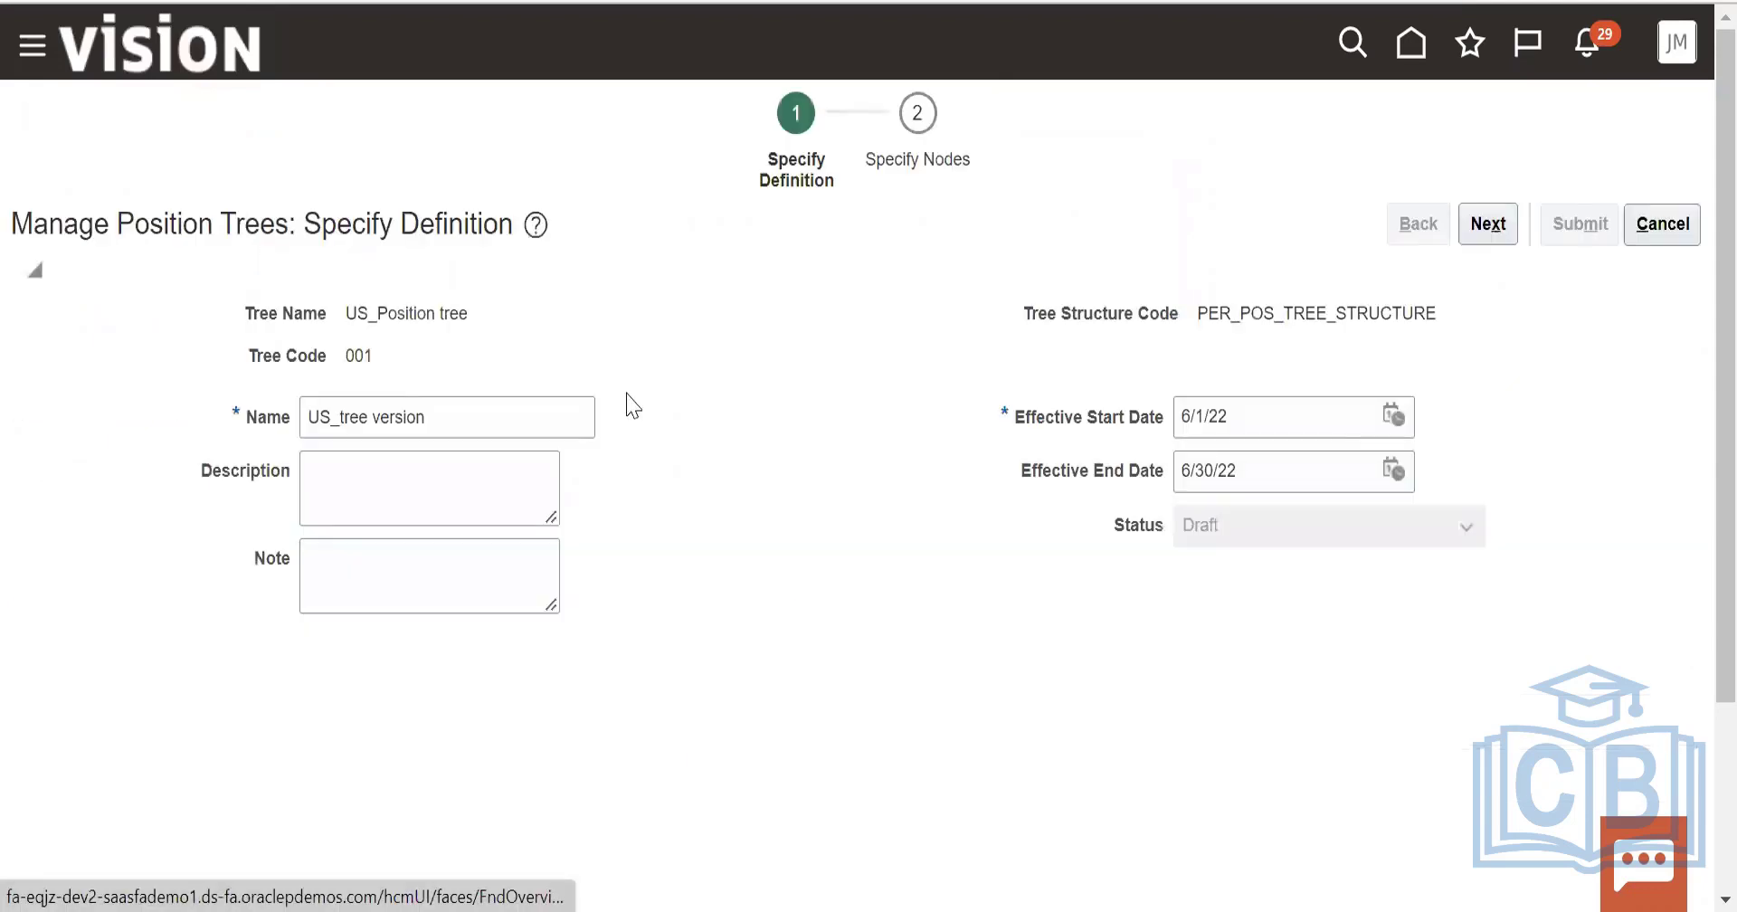
{"action": "left_click", "coordinate": [1483, 227]}
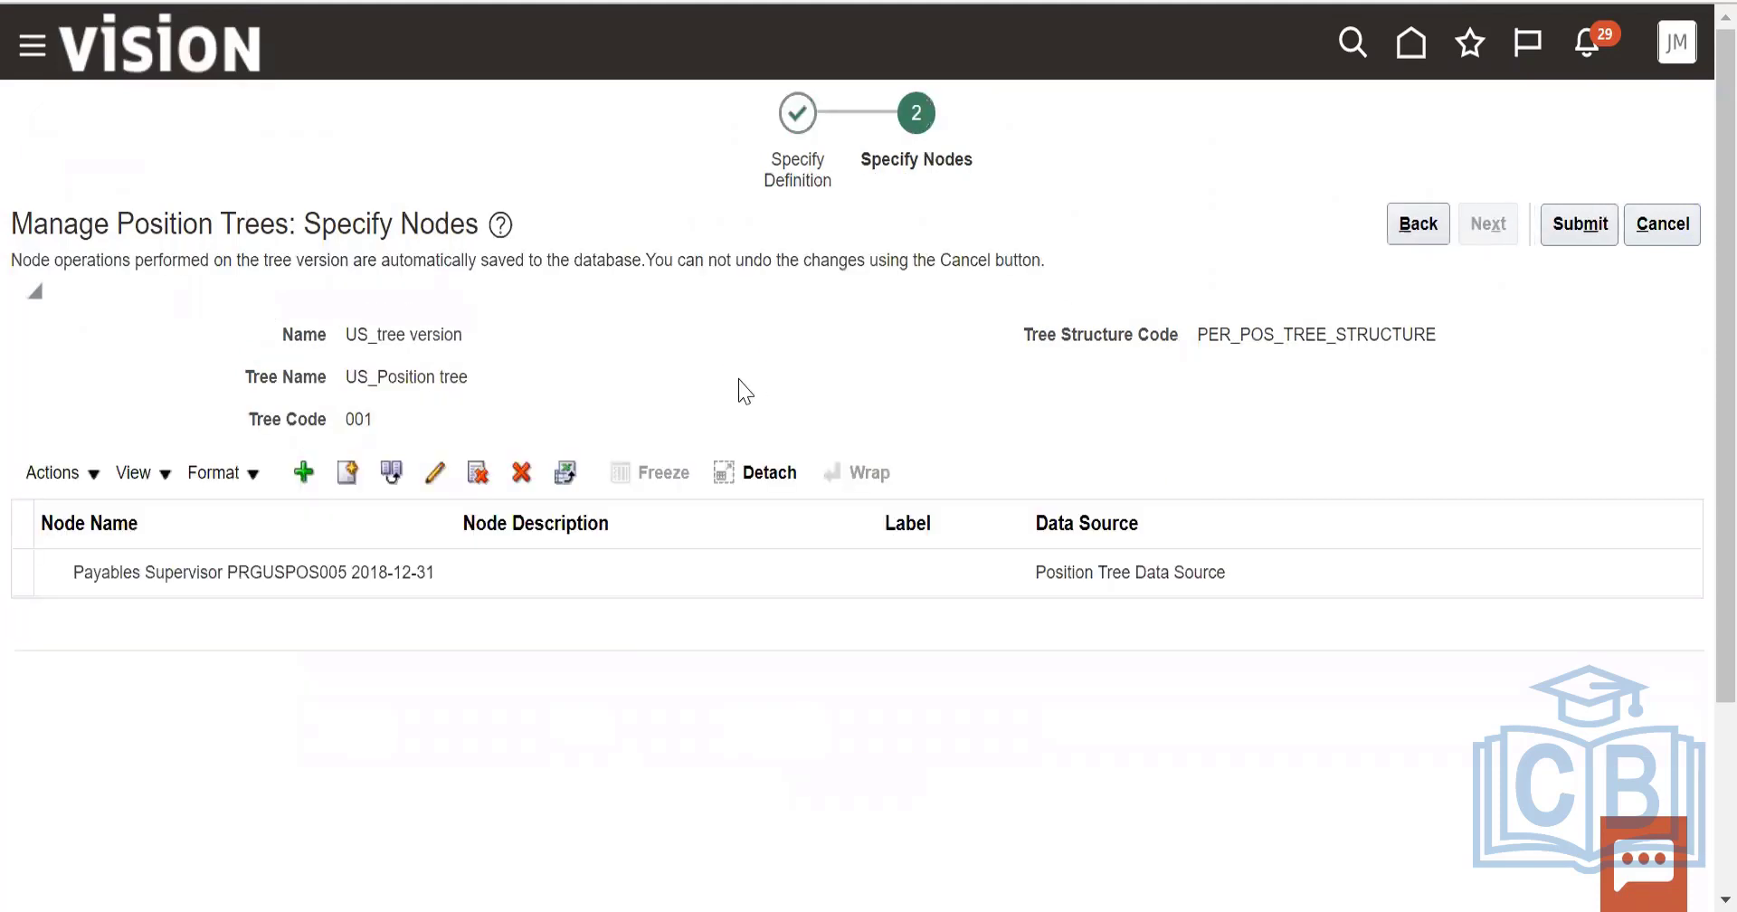
Try to add another root node to US_tree version and submit the version.
{"action": "left_click", "coordinate": [55, 472]}
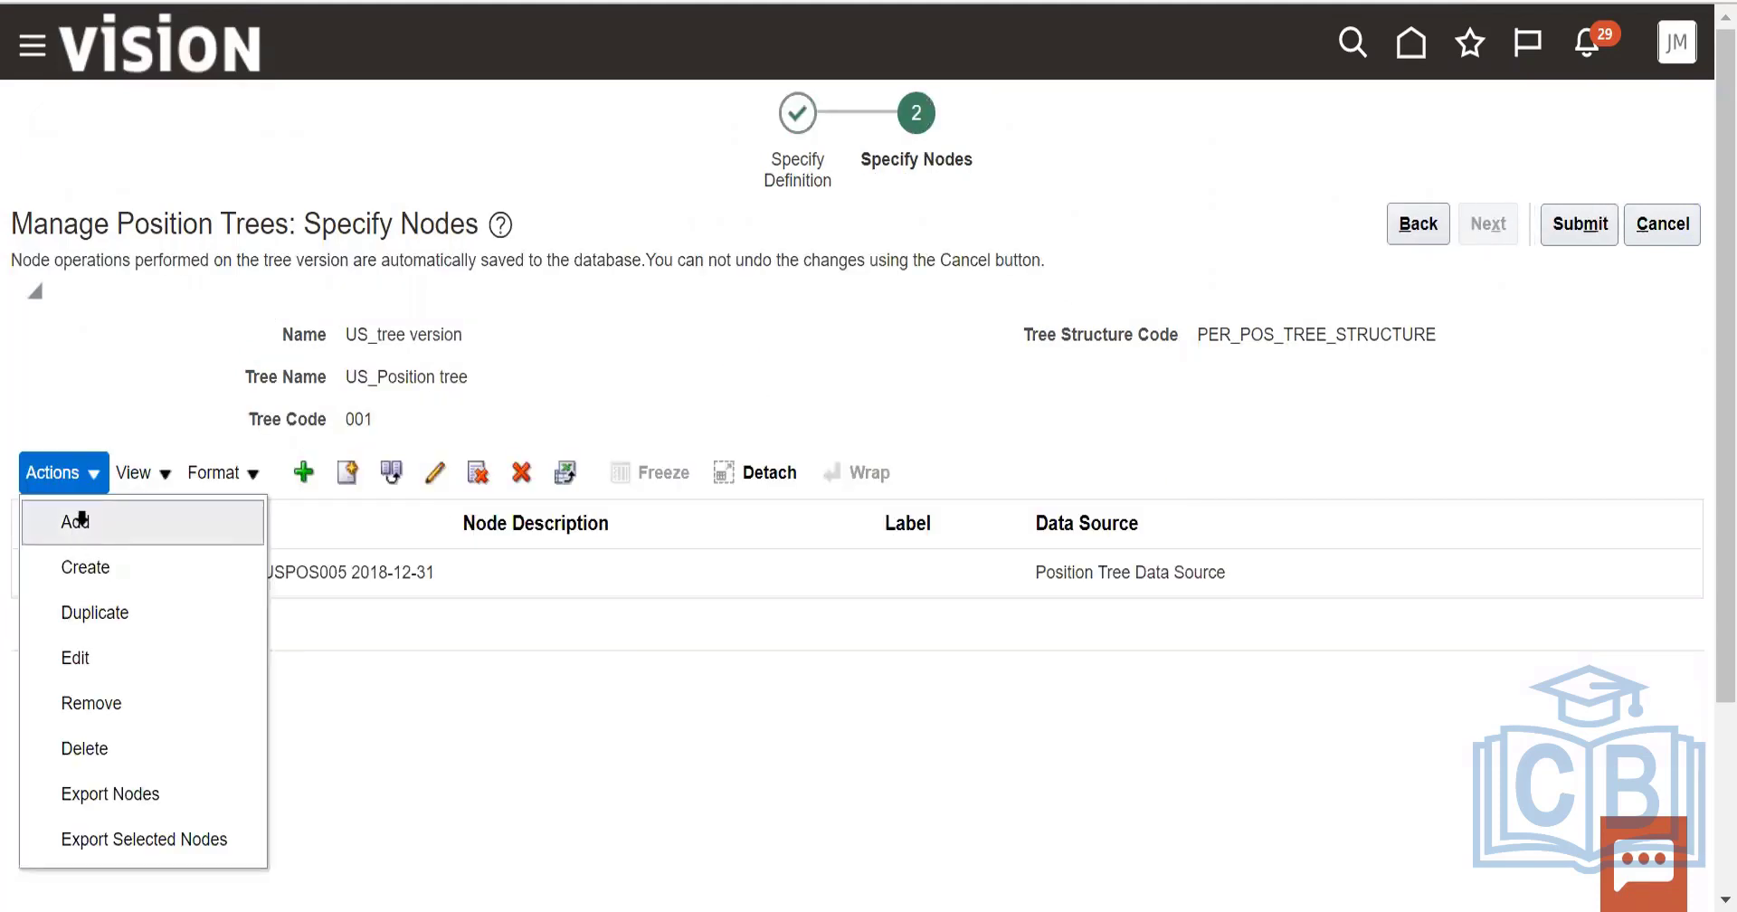
{"action": "left_click", "coordinate": [78, 523]}
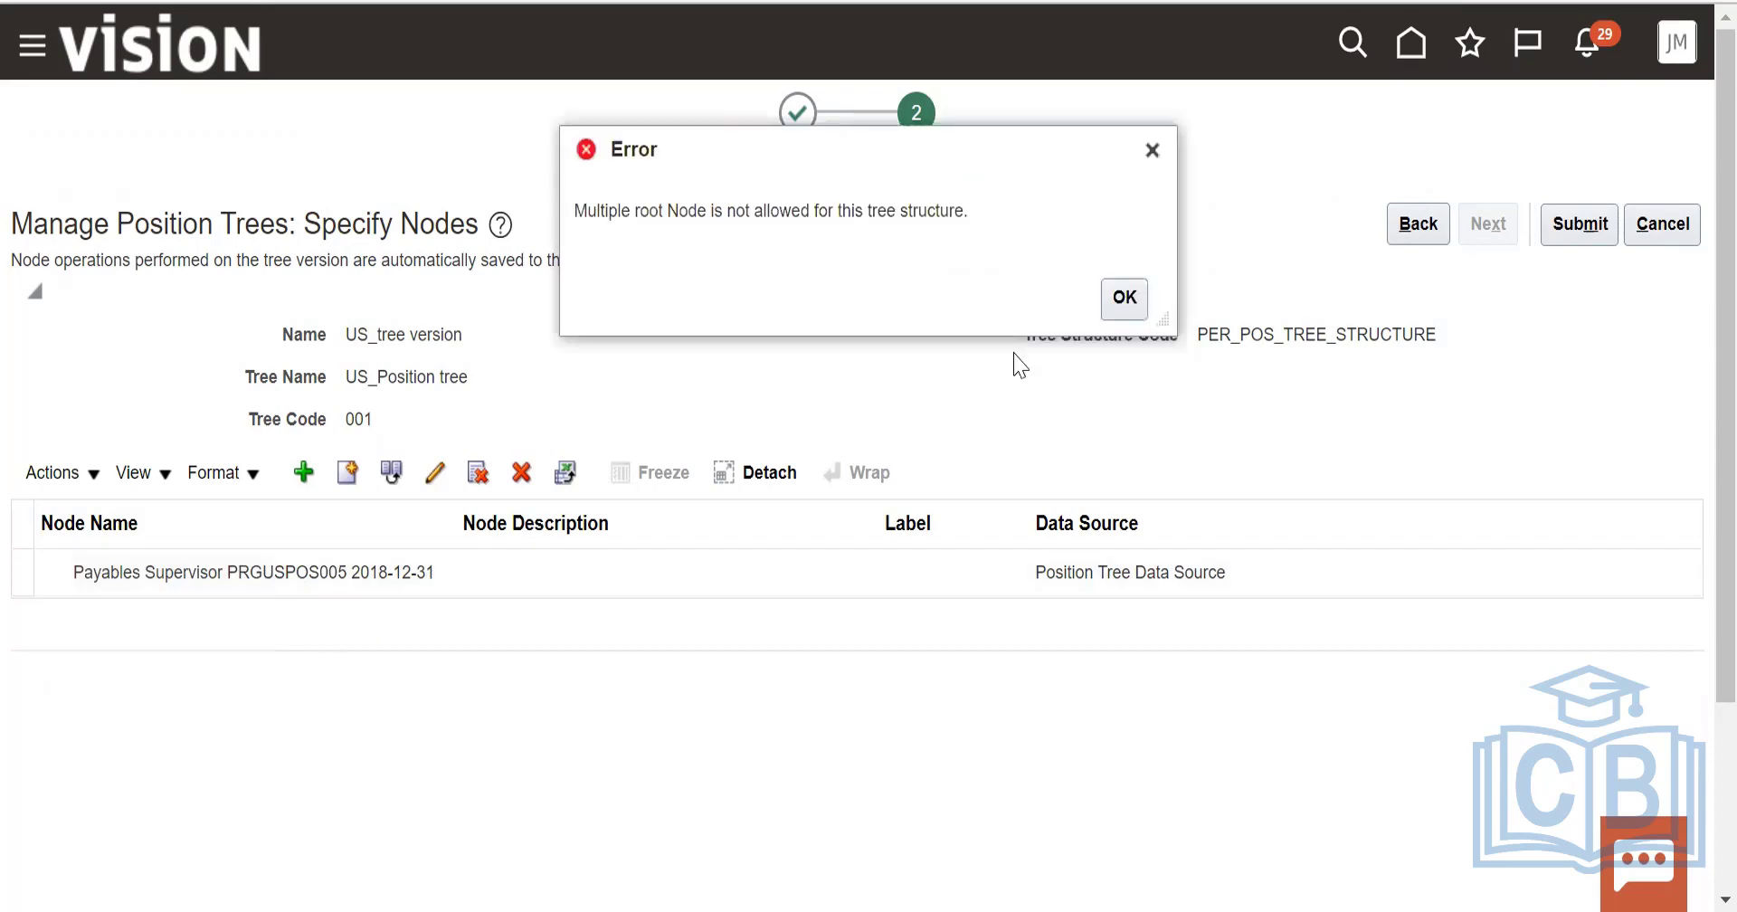
{"action": "left_click", "coordinate": [1123, 298]}
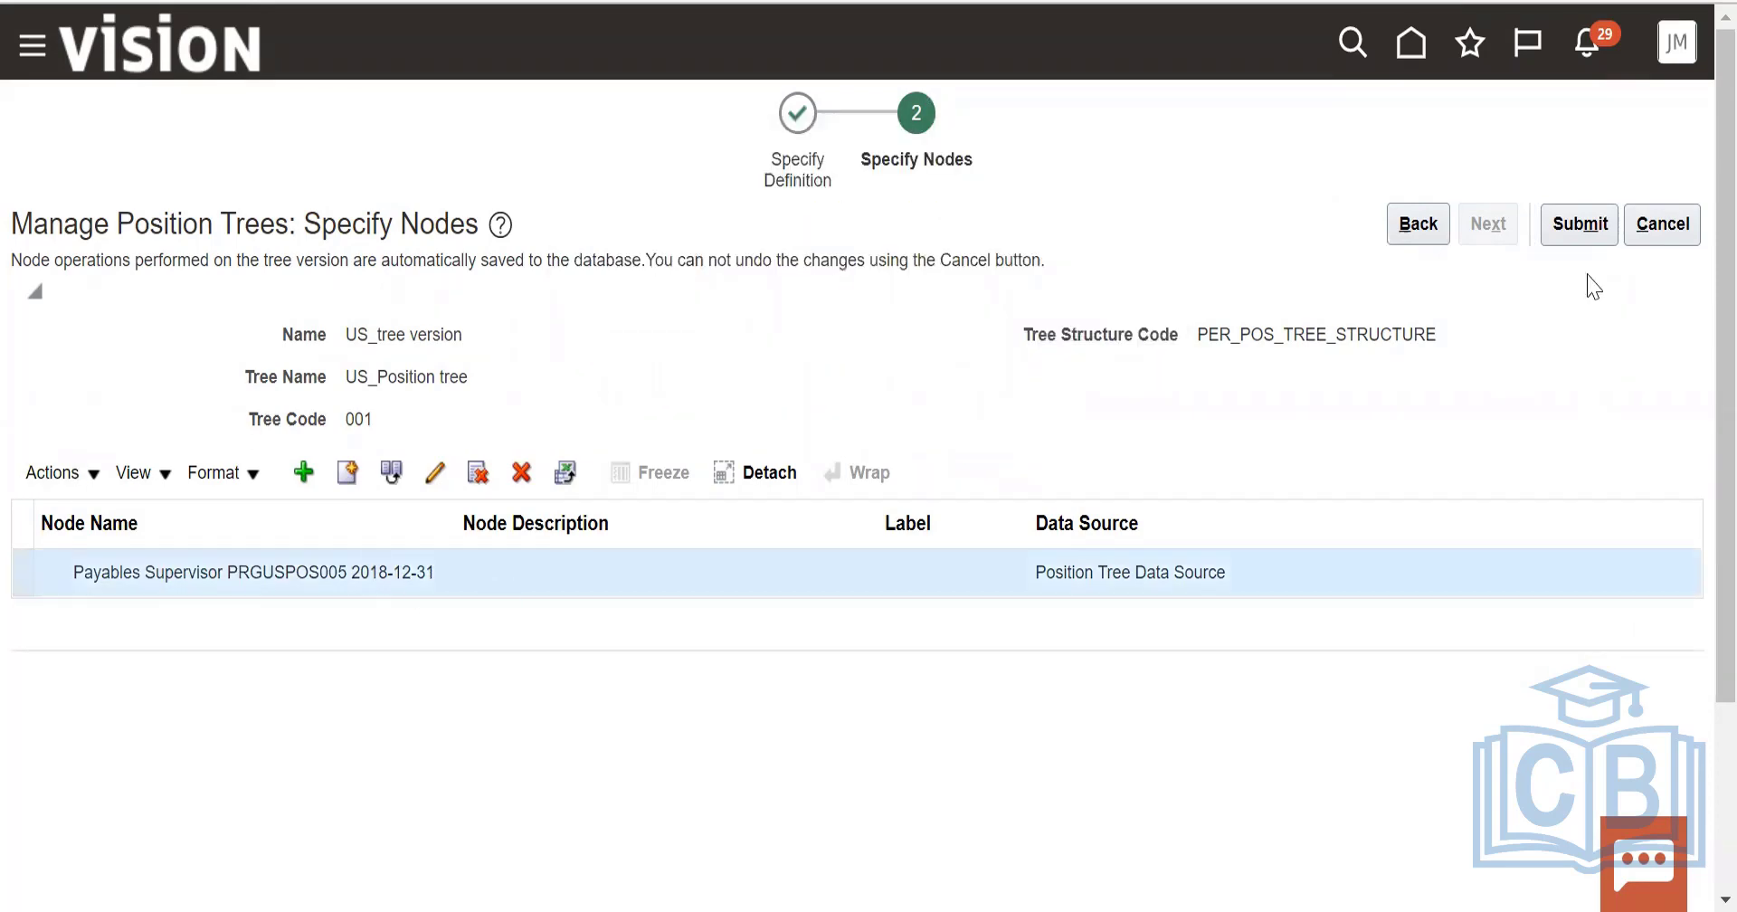
{"action": "left_click", "coordinate": [1585, 226]}
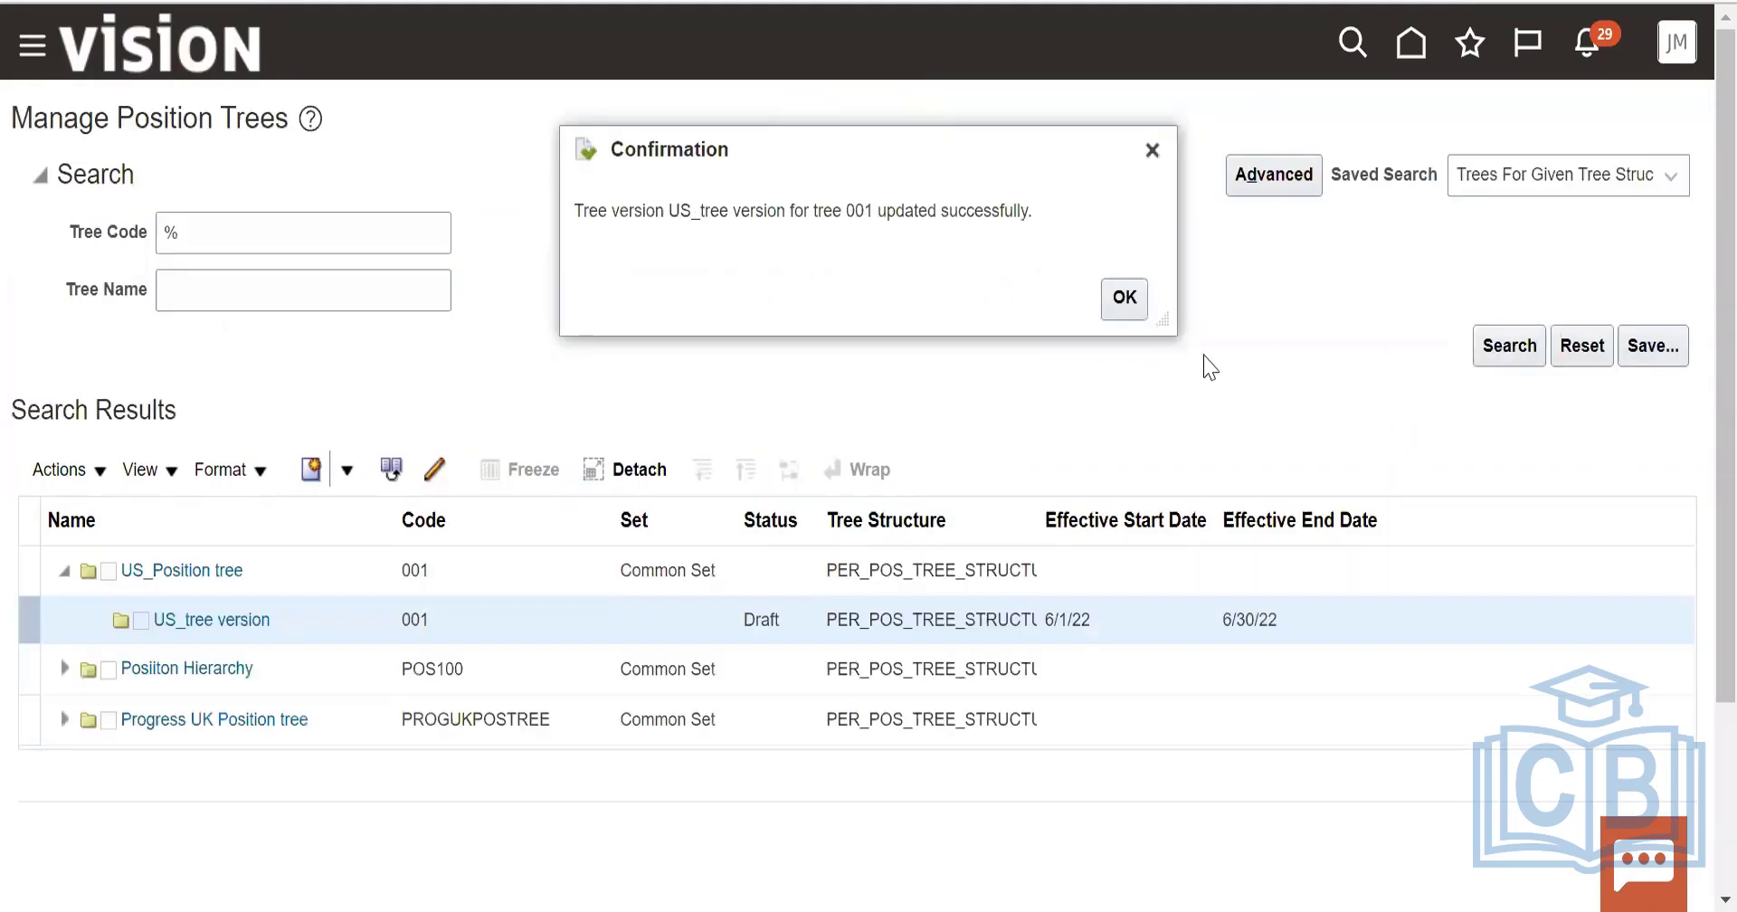
{"action": "left_click", "coordinate": [1137, 305]}
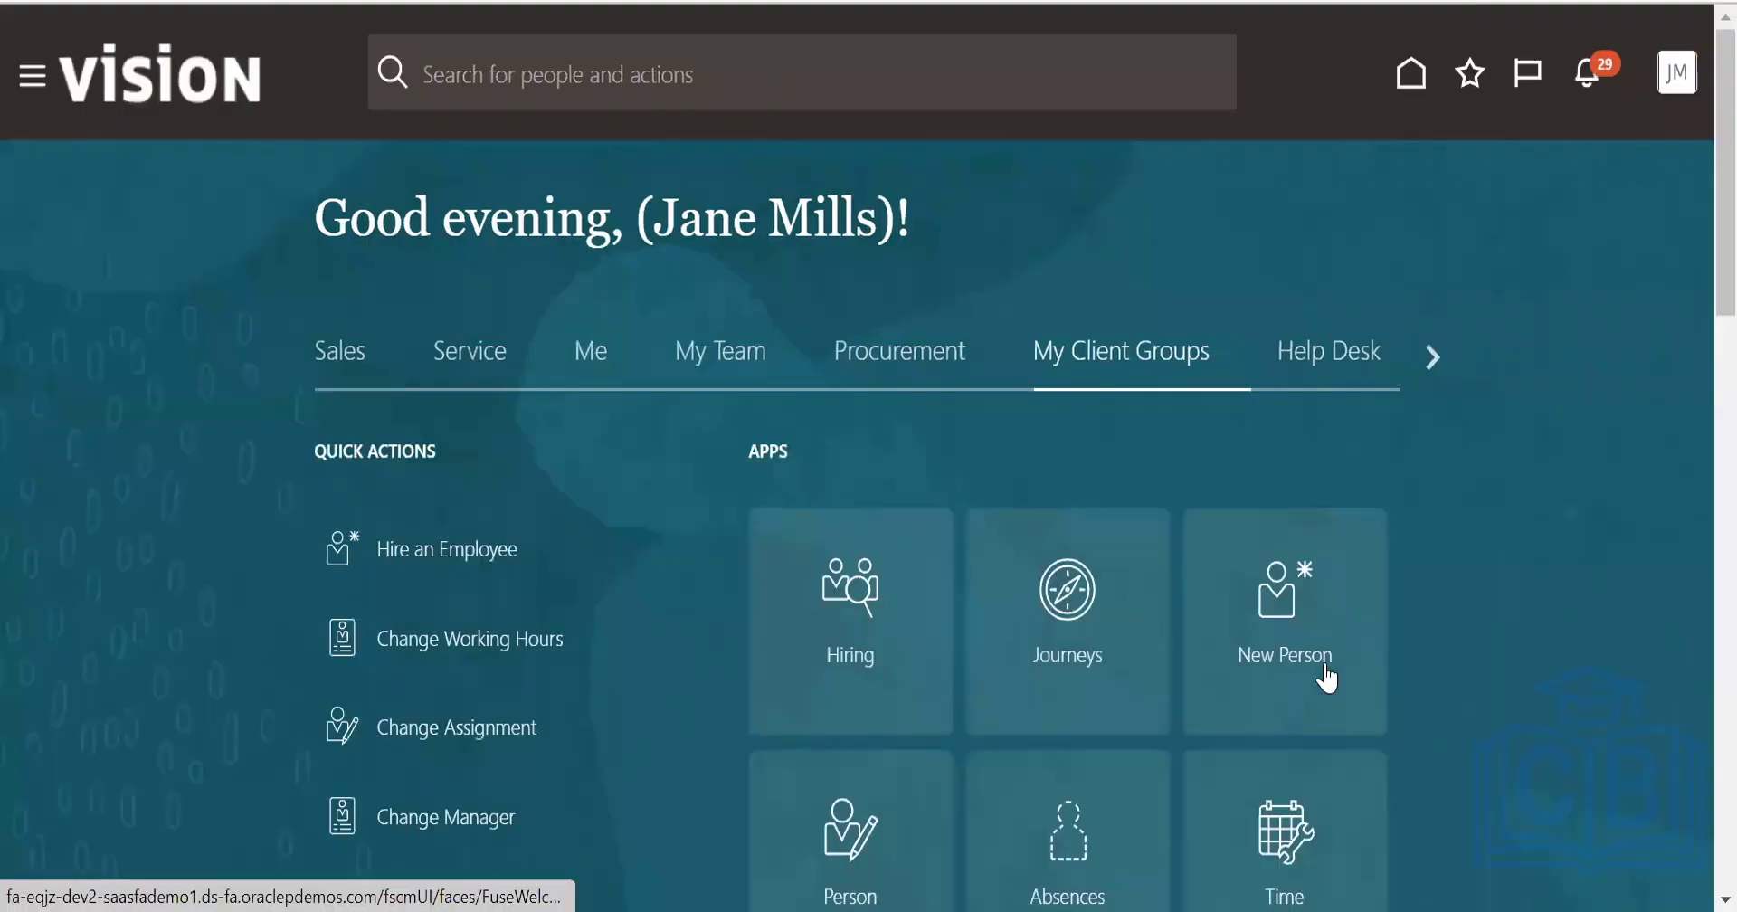
Open Workforce Structures from the My Client Groups apps and go to Manage Position Trees.
{"action": "scroll", "coordinate": [1597, 532], "scroll_direction": "down", "scroll_amount": 5}
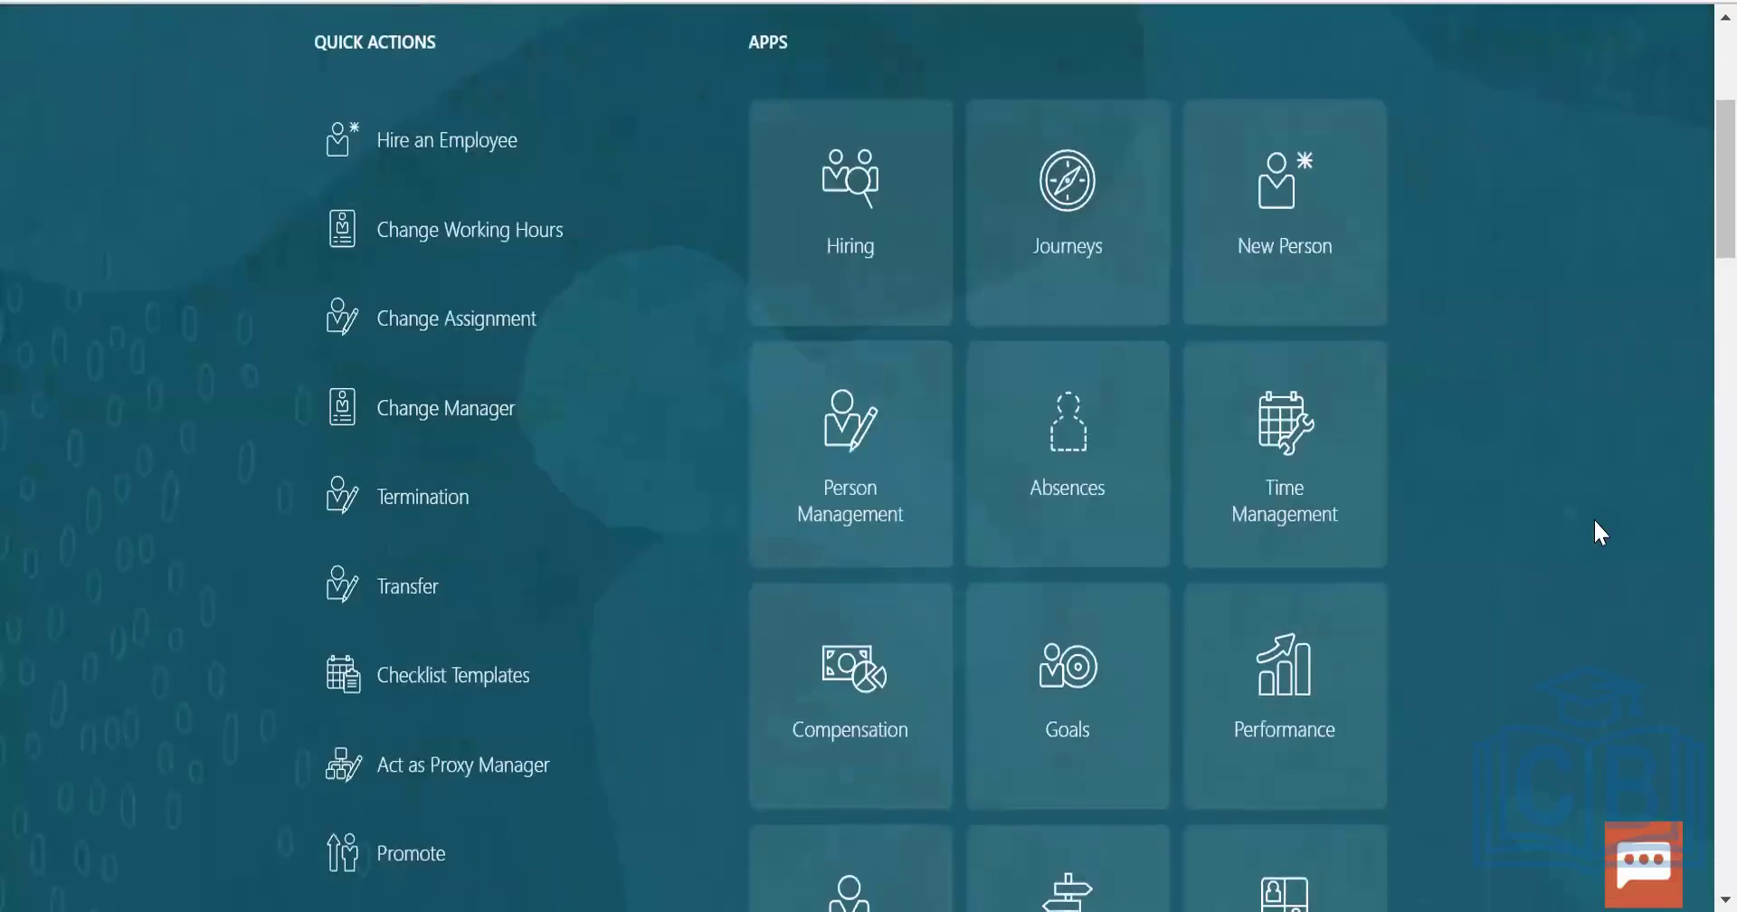
{"action": "scroll", "coordinate": [1595, 521], "scroll_direction": "up", "scroll_amount": 3}
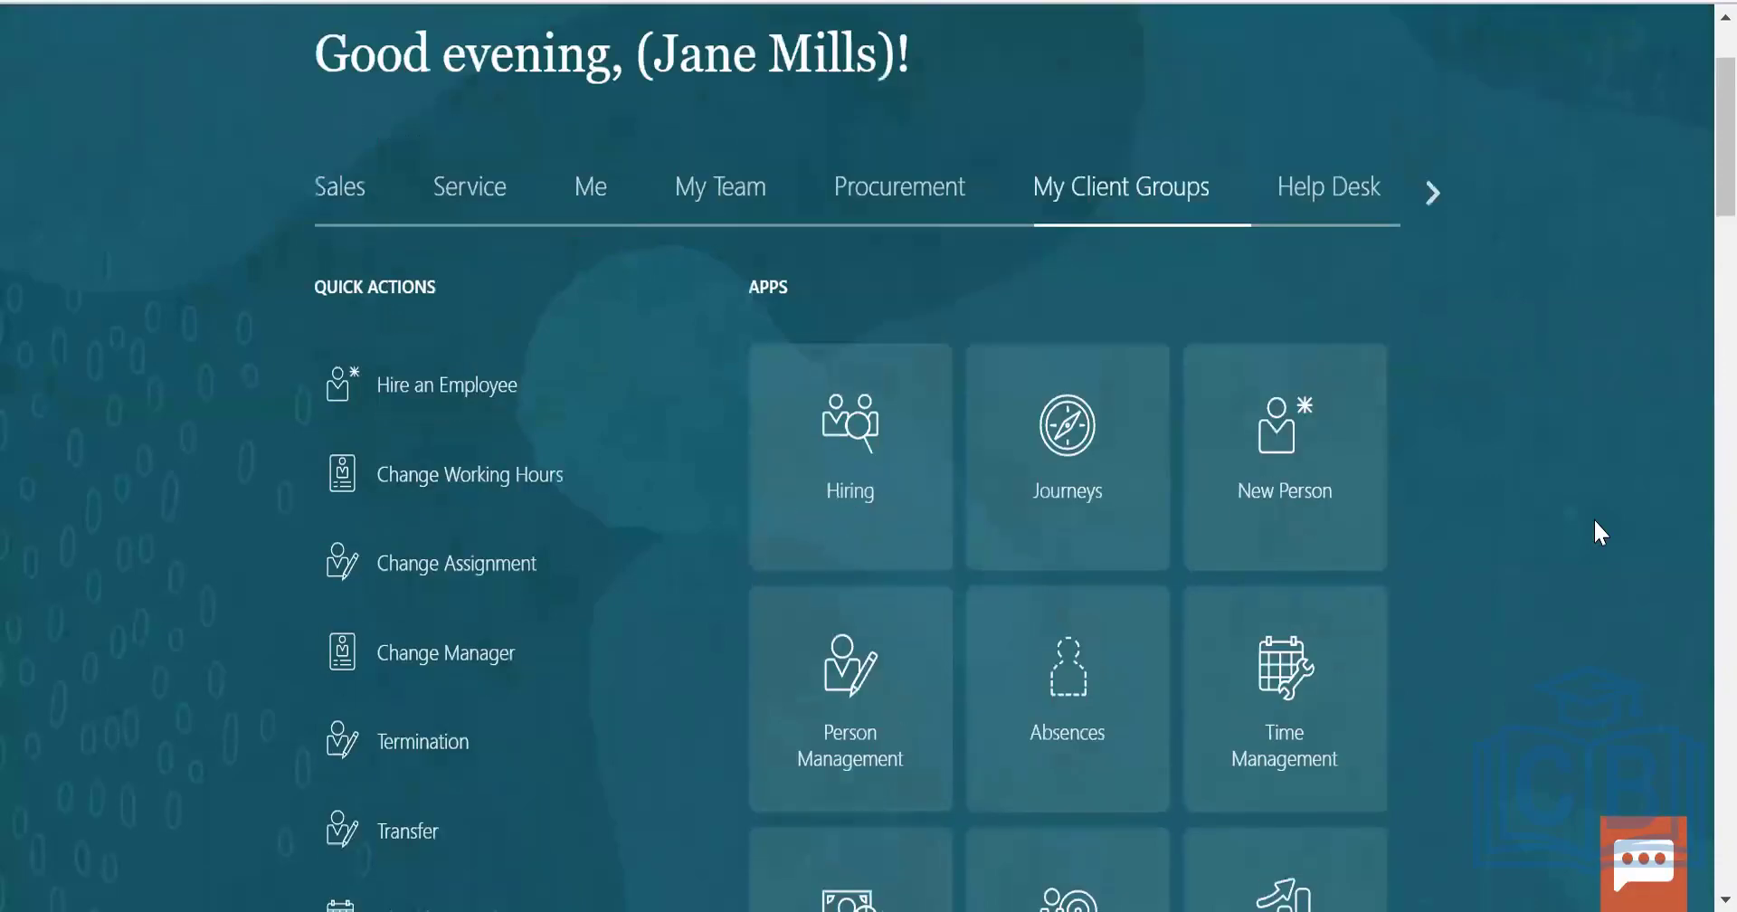
{"action": "scroll", "coordinate": [1594, 521], "scroll_direction": "down", "scroll_amount": 9}
{"action": "scroll", "coordinate": [1596, 532], "scroll_direction": "down", "scroll_amount": 2}
{"action": "left_click", "coordinate": [850, 715]}
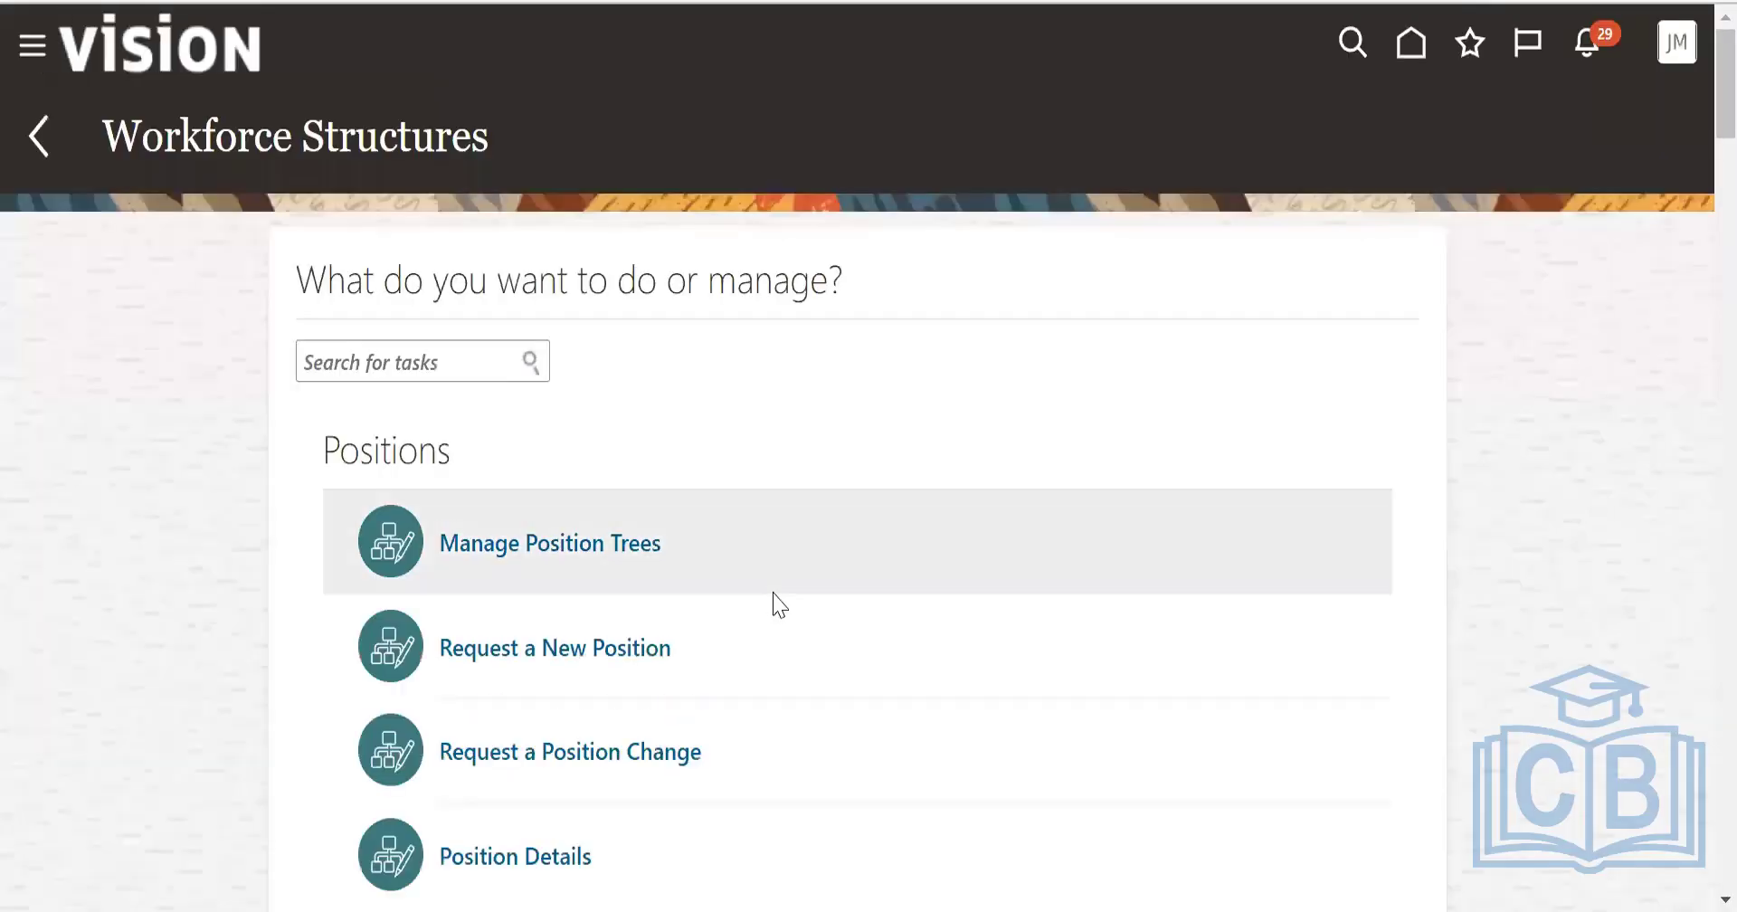
{"action": "scroll", "coordinate": [687, 497], "scroll_direction": "down", "scroll_amount": 2}
{"action": "left_click", "coordinate": [620, 403]}
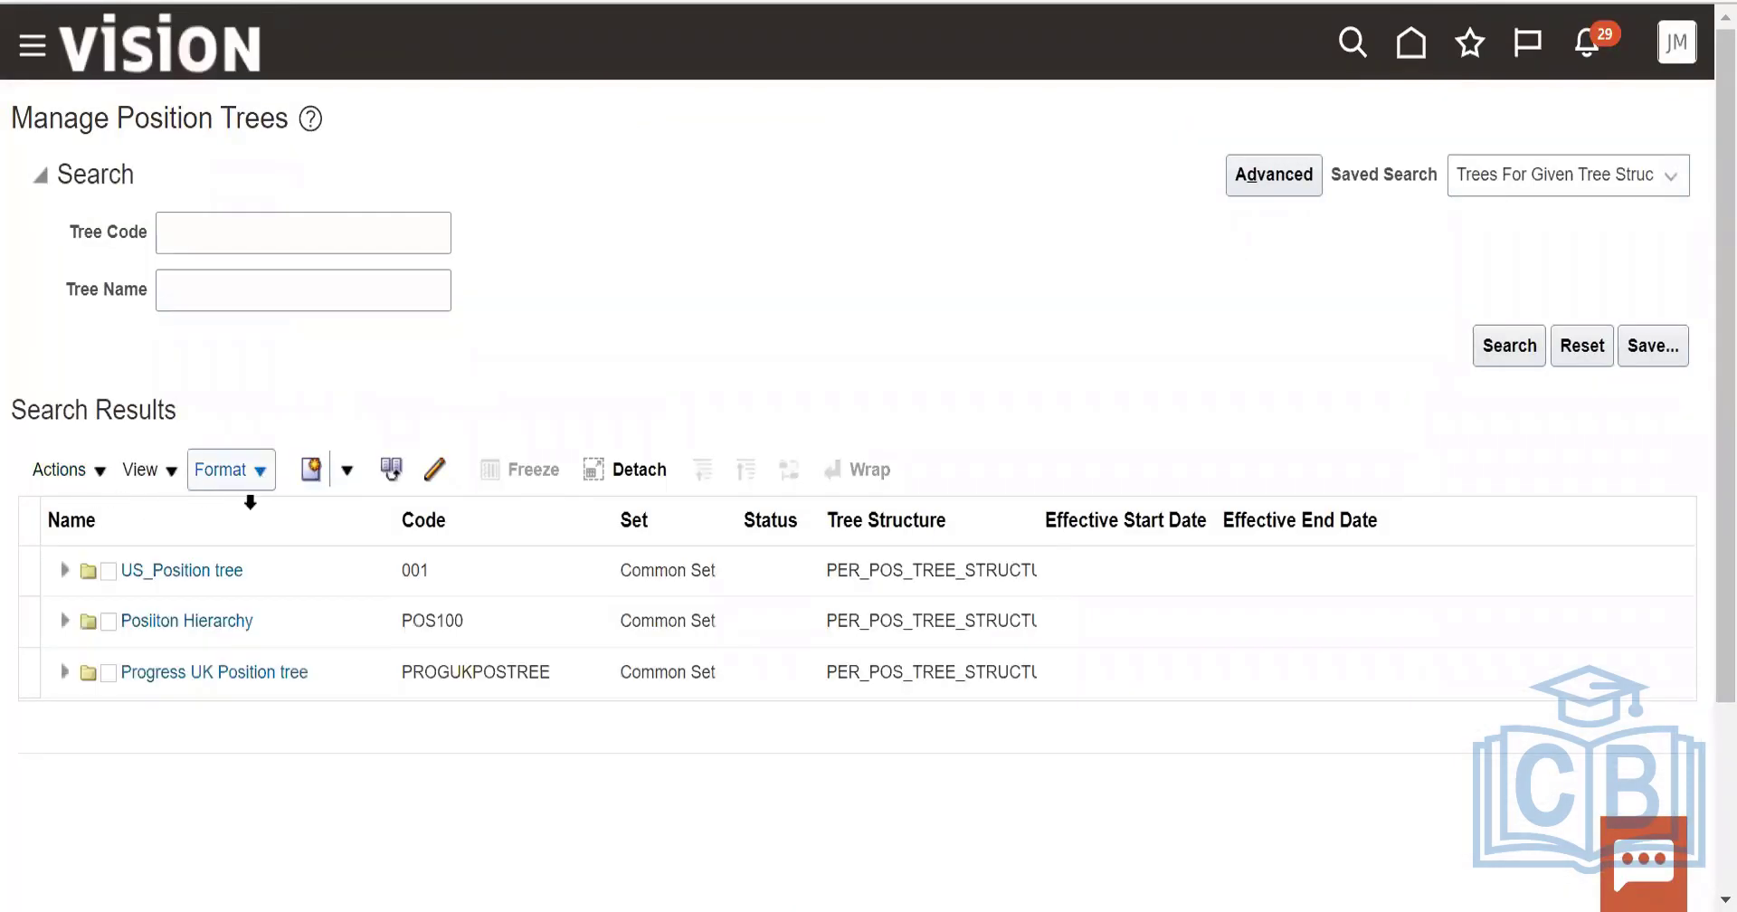
Try to view a tree version and to create a new one without selecting any tree.
{"action": "left_click", "coordinate": [99, 472]}
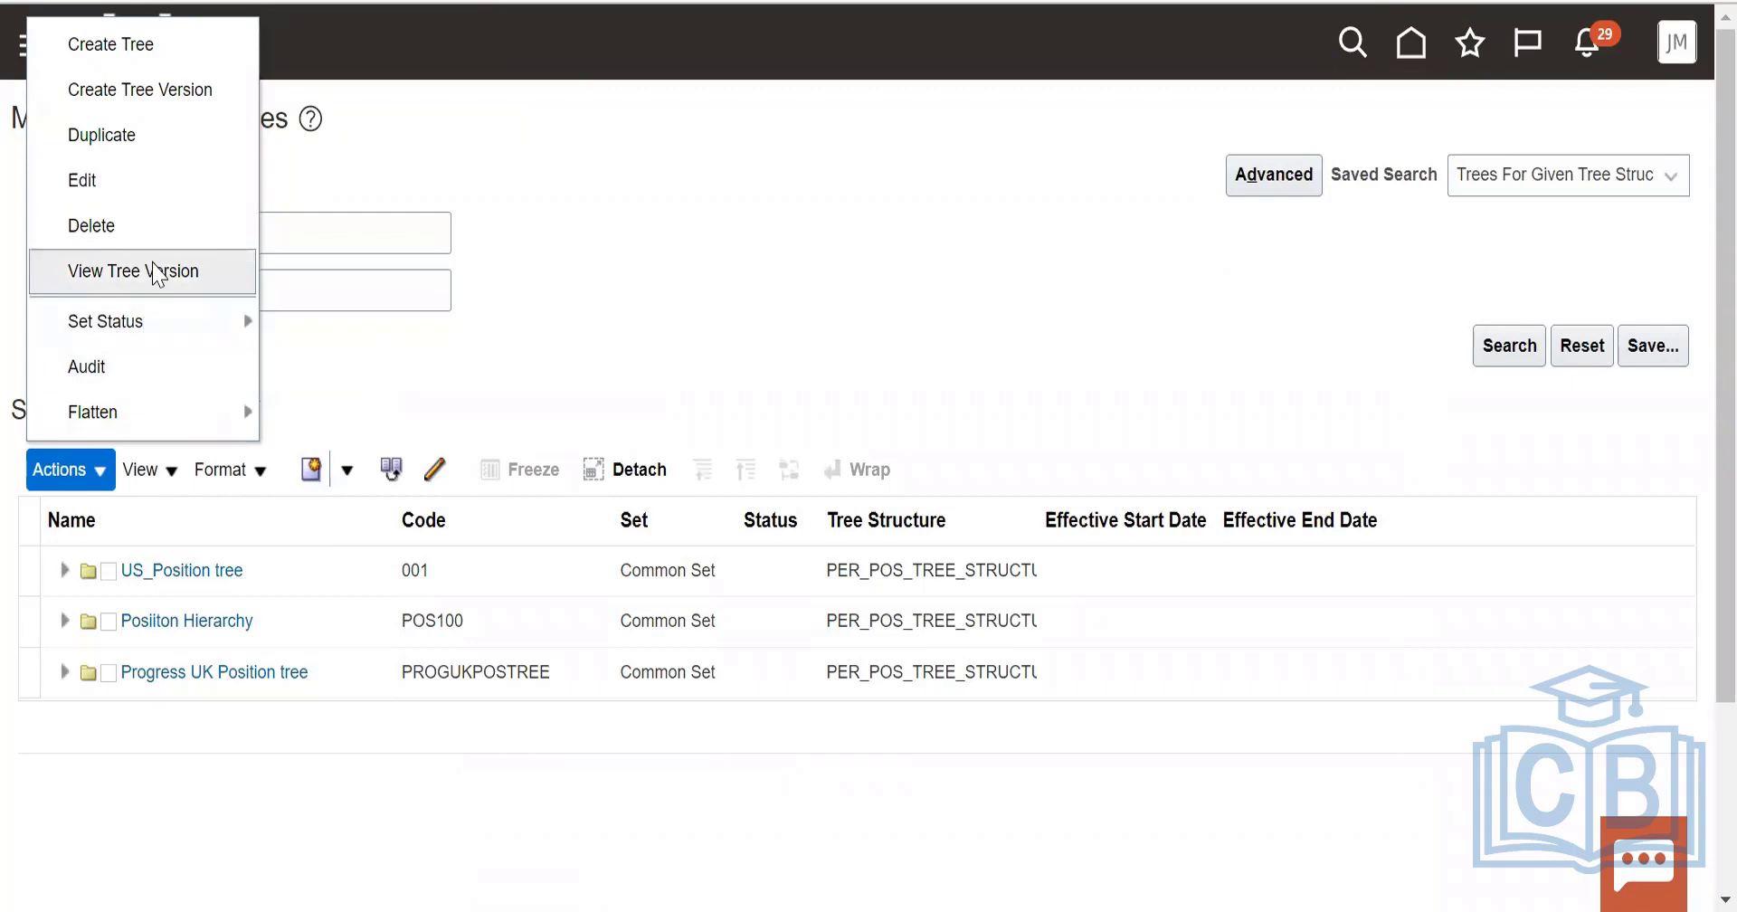
{"action": "left_click", "coordinate": [801, 334]}
{"action": "left_click", "coordinate": [1040, 282]}
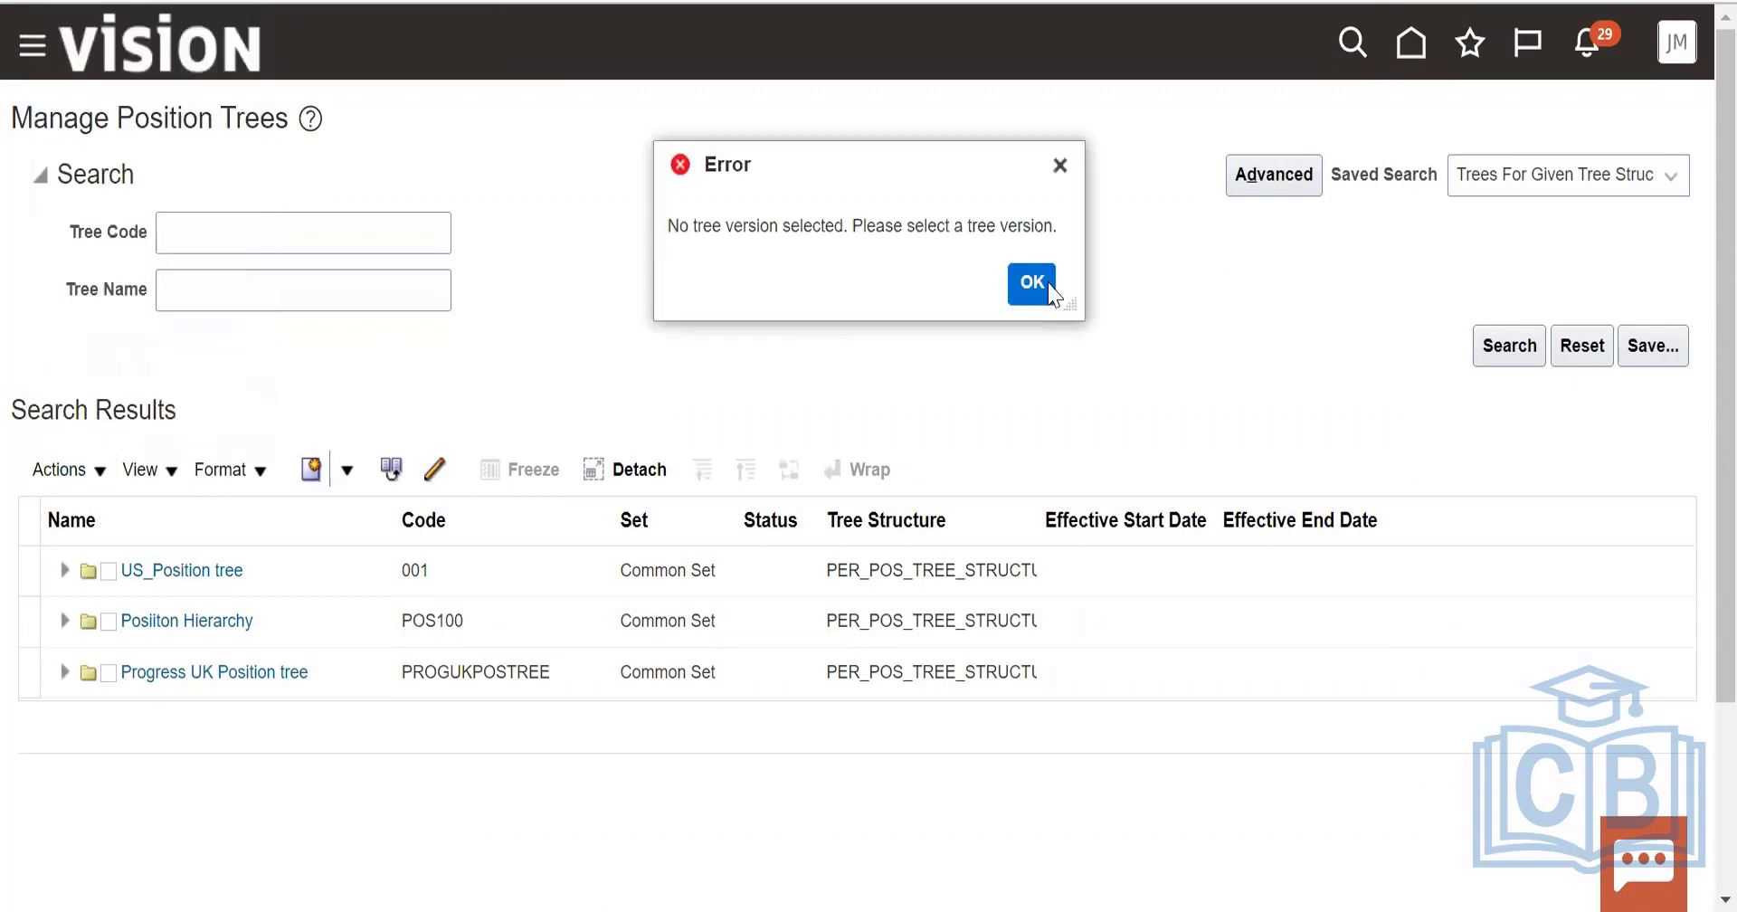
{"action": "left_click", "coordinate": [347, 471]}
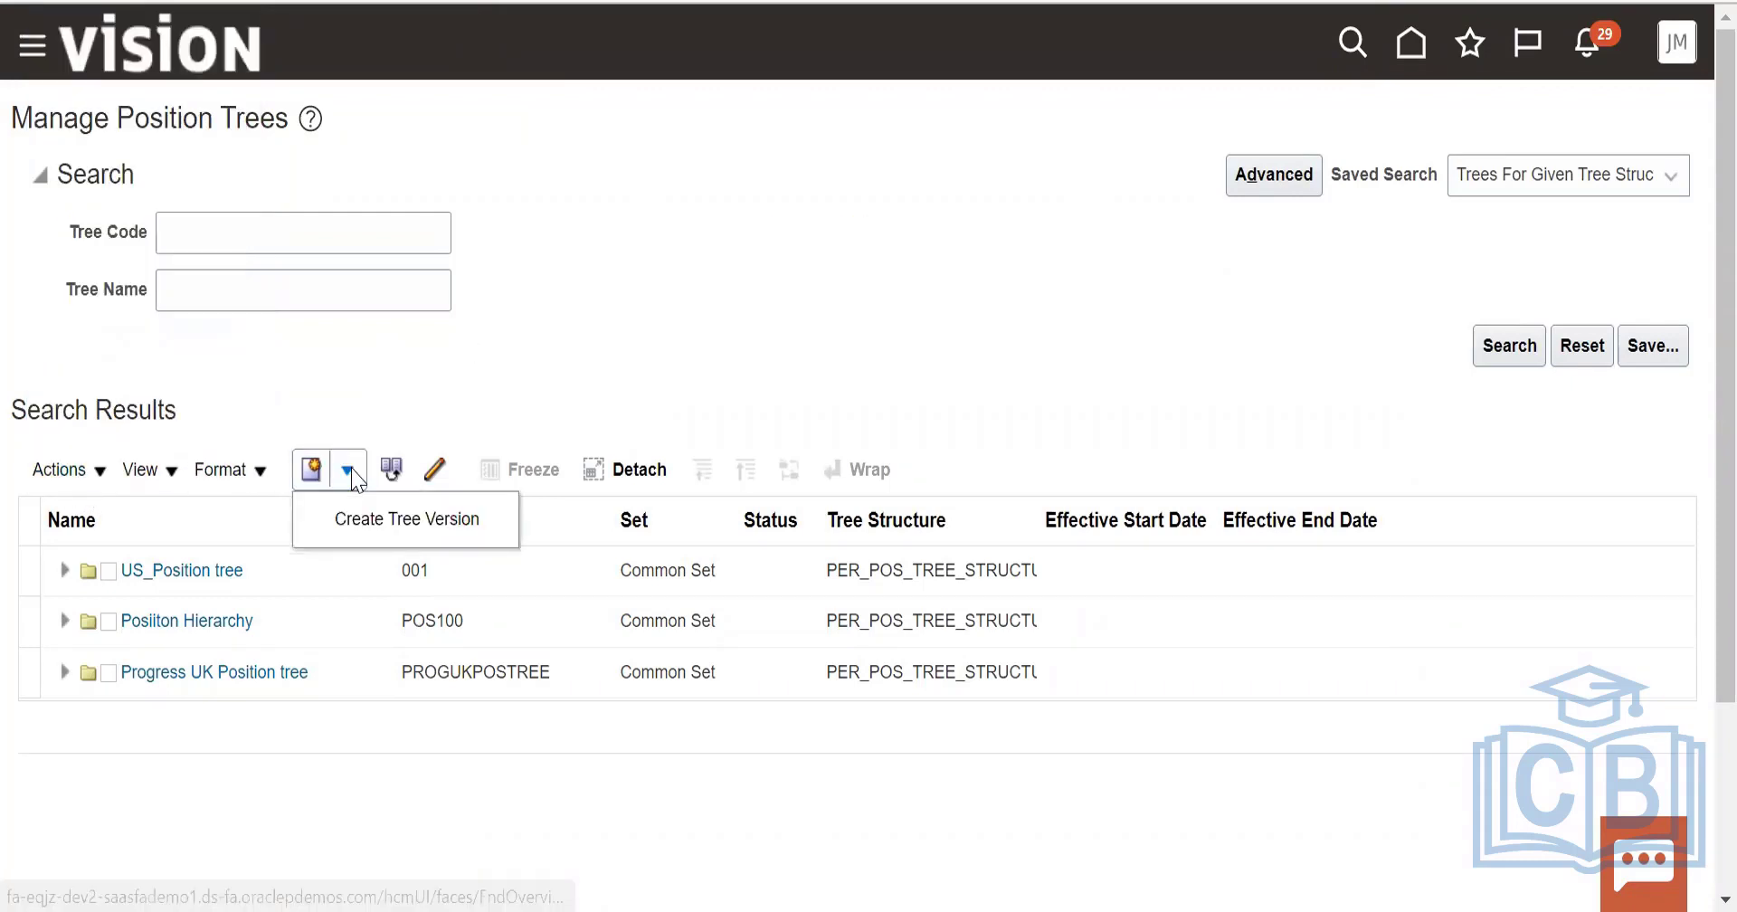
{"action": "left_click", "coordinate": [366, 520]}
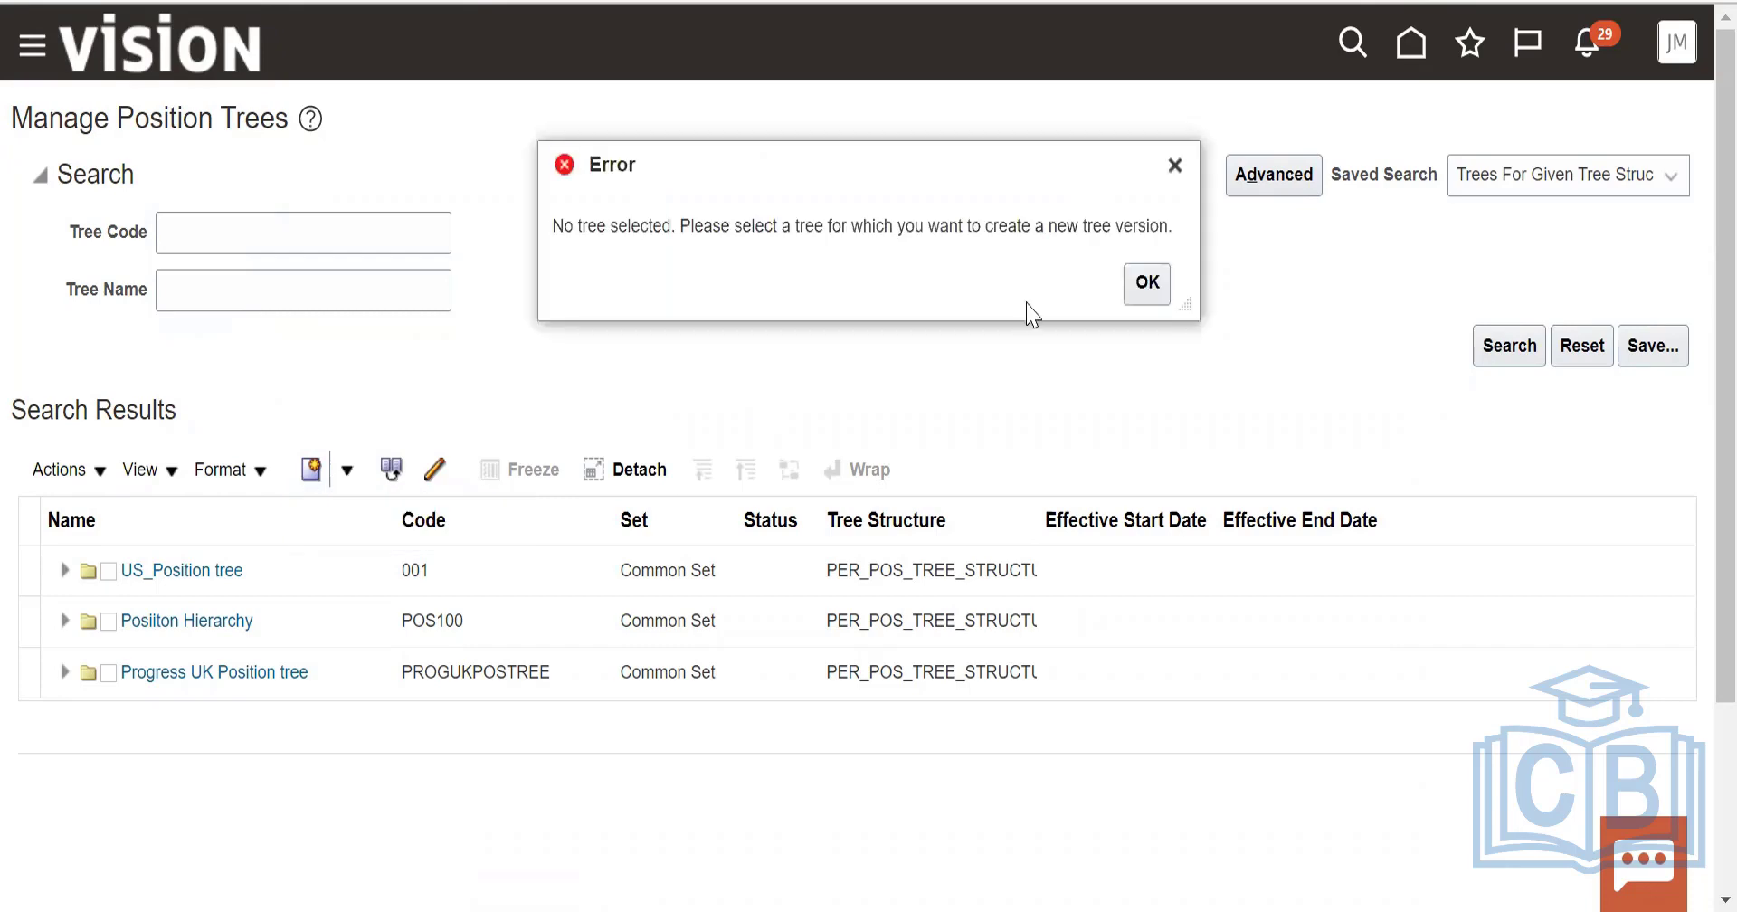
{"action": "left_click", "coordinate": [1146, 283]}
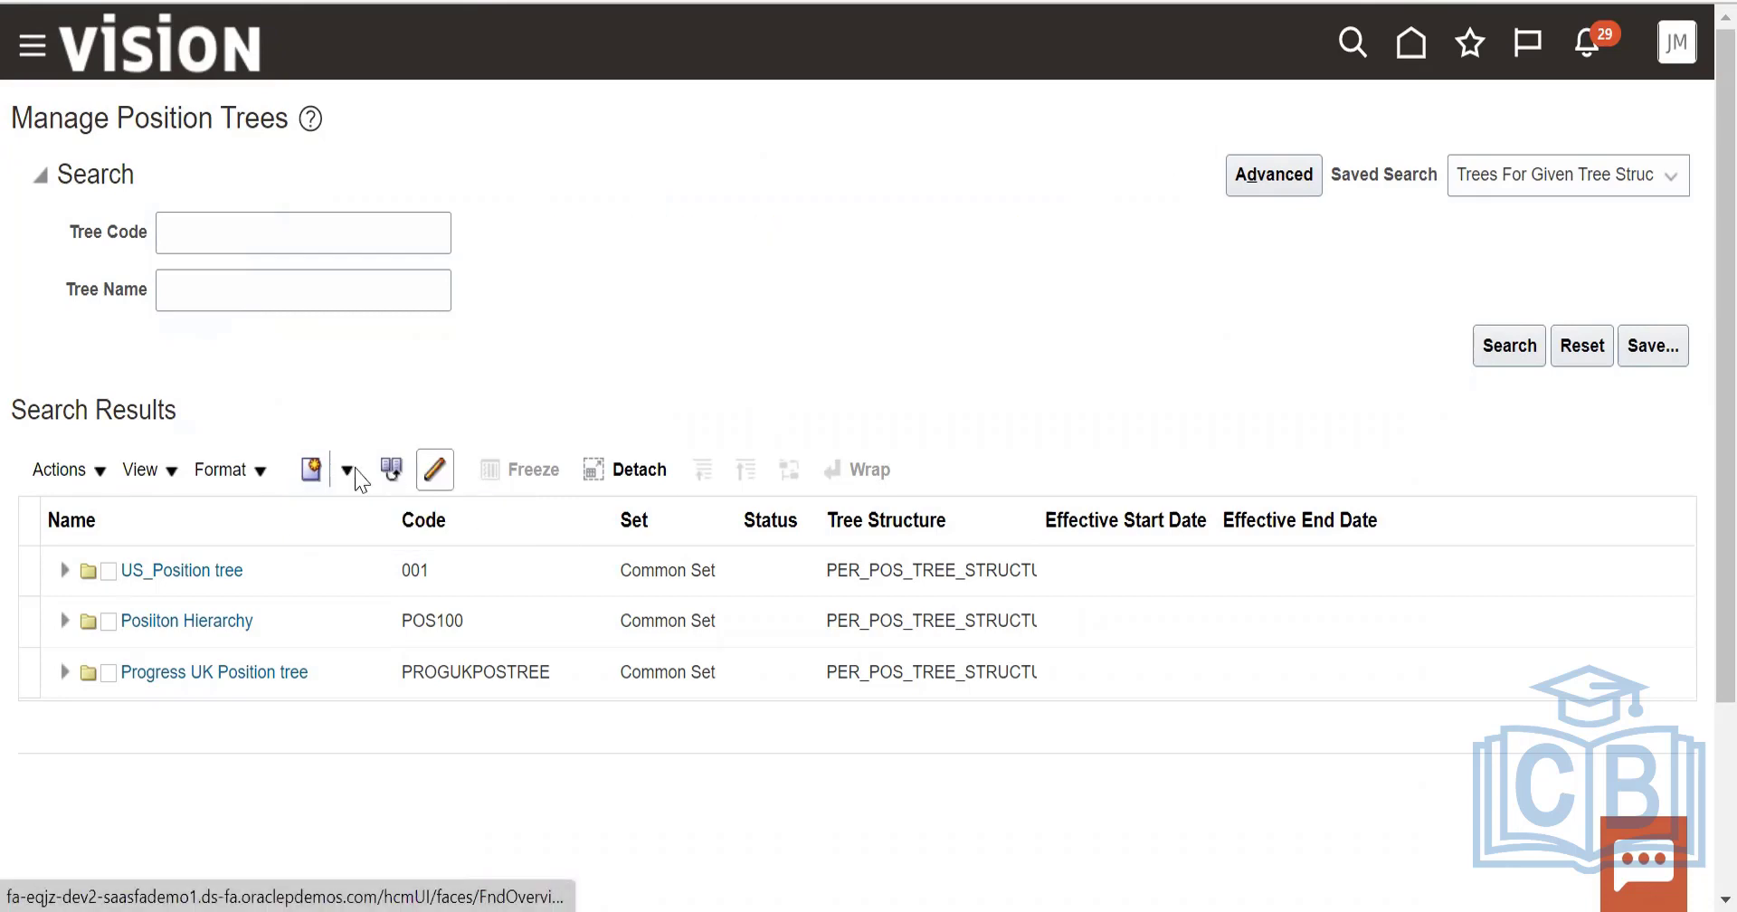
Look through the view options for the search results and try again to view a tree version without a selection.
{"action": "left_click", "coordinate": [131, 472]}
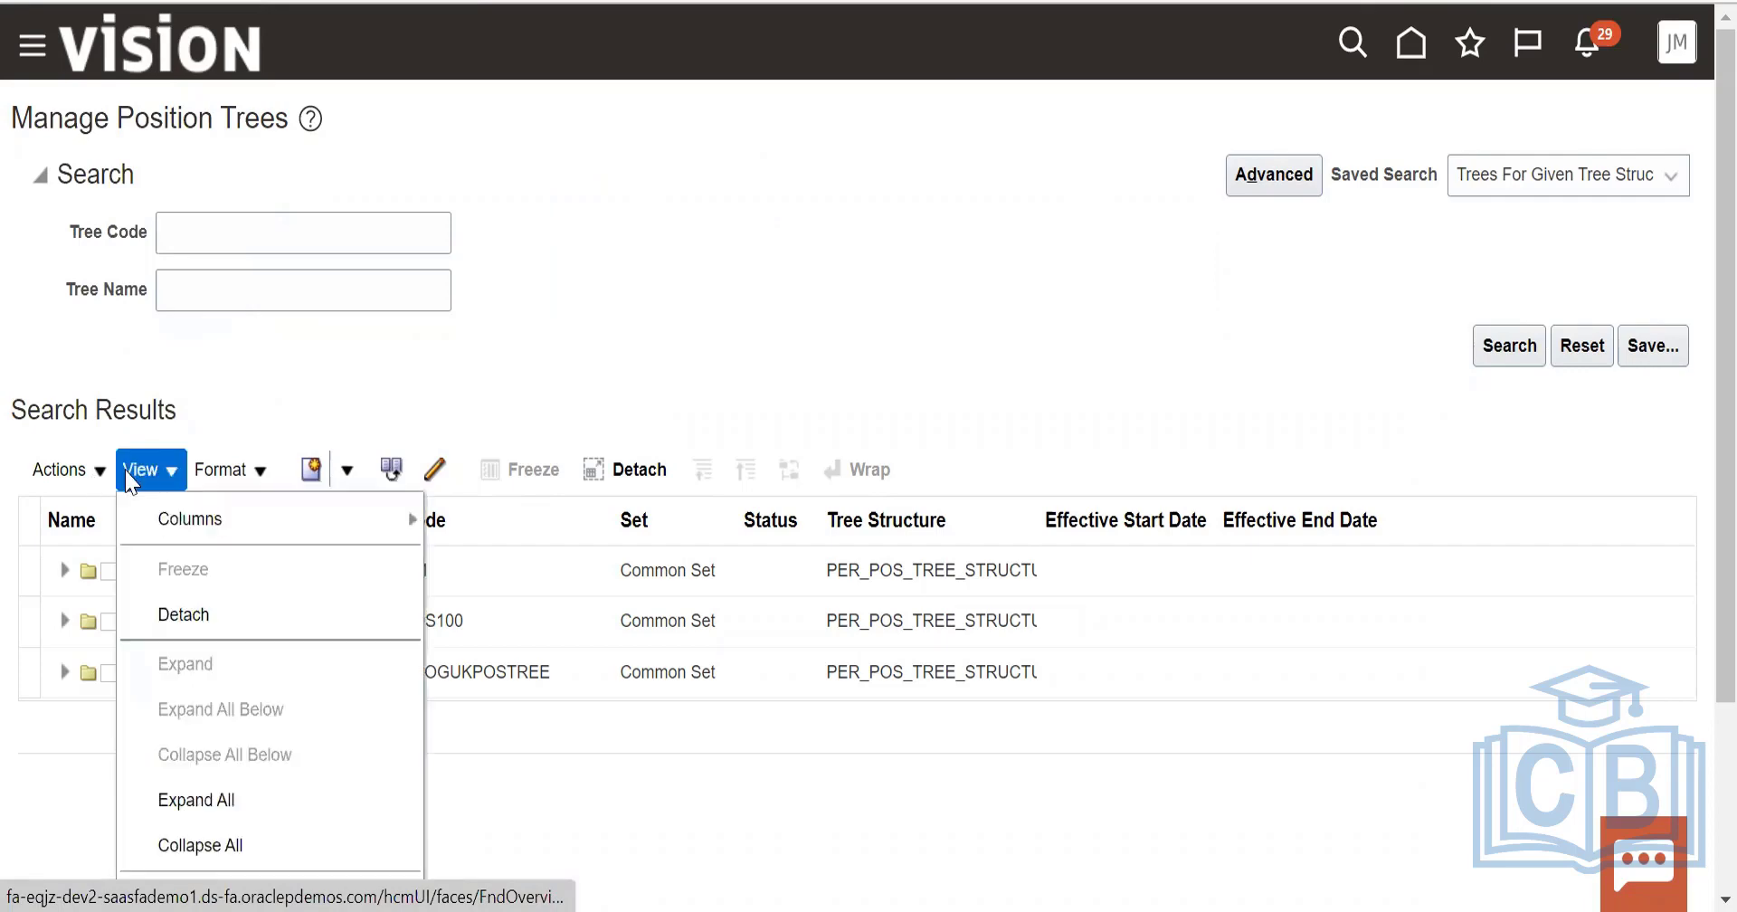
{"action": "left_click", "coordinate": [73, 472]}
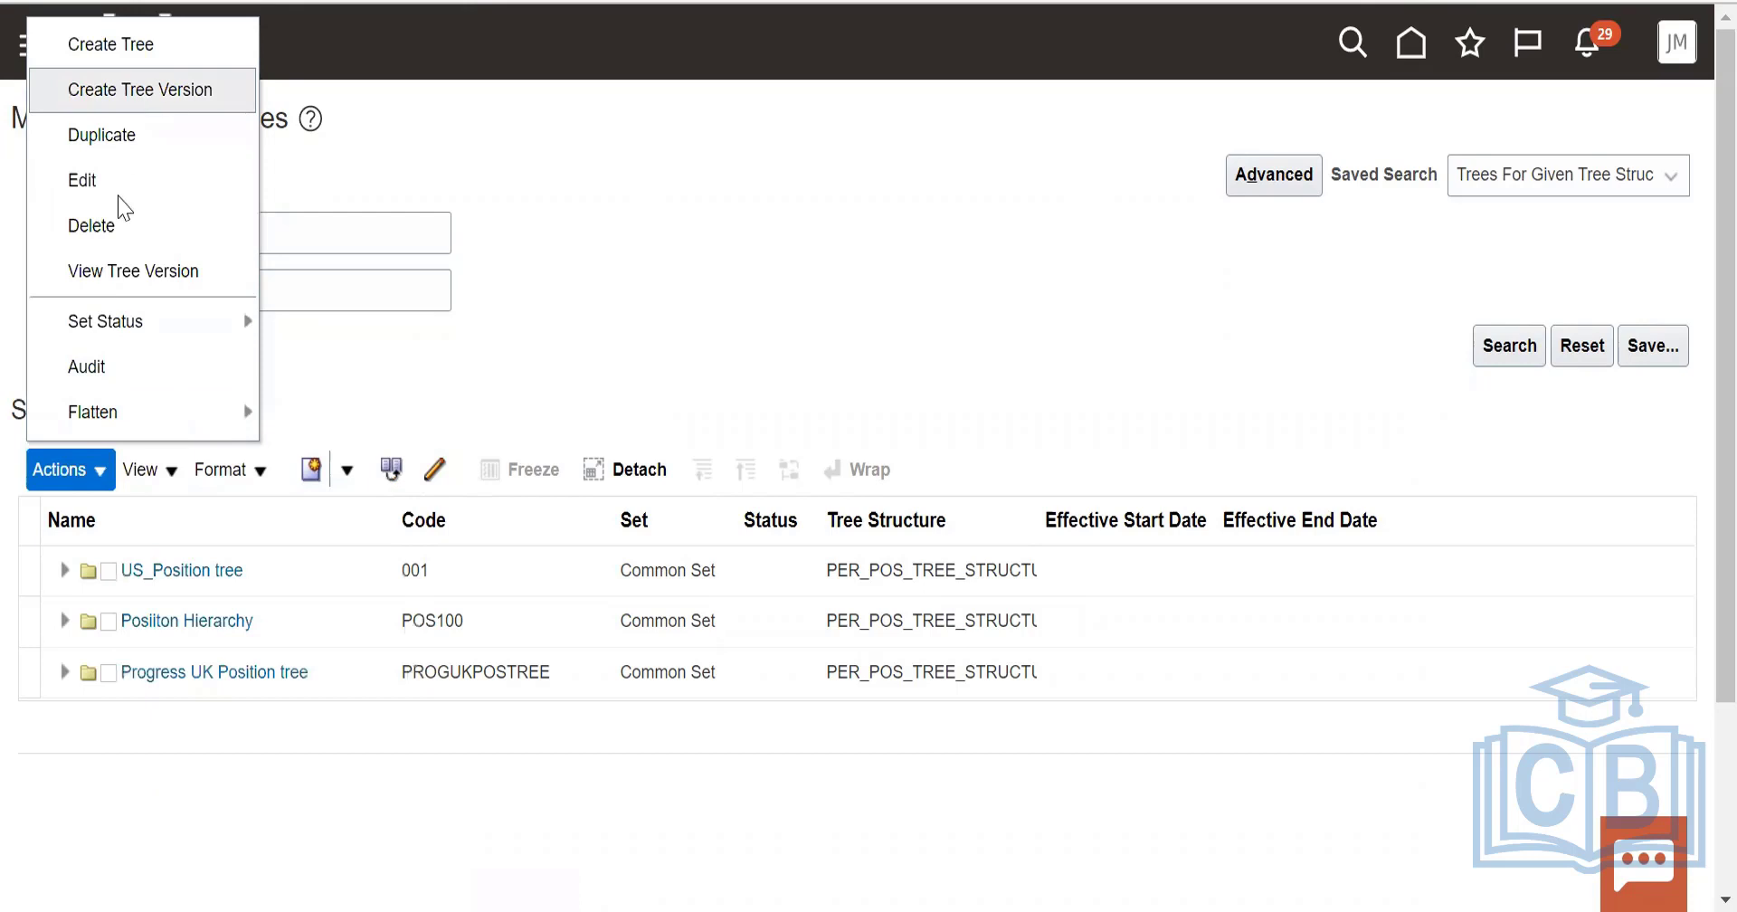
{"action": "left_click", "coordinate": [114, 277]}
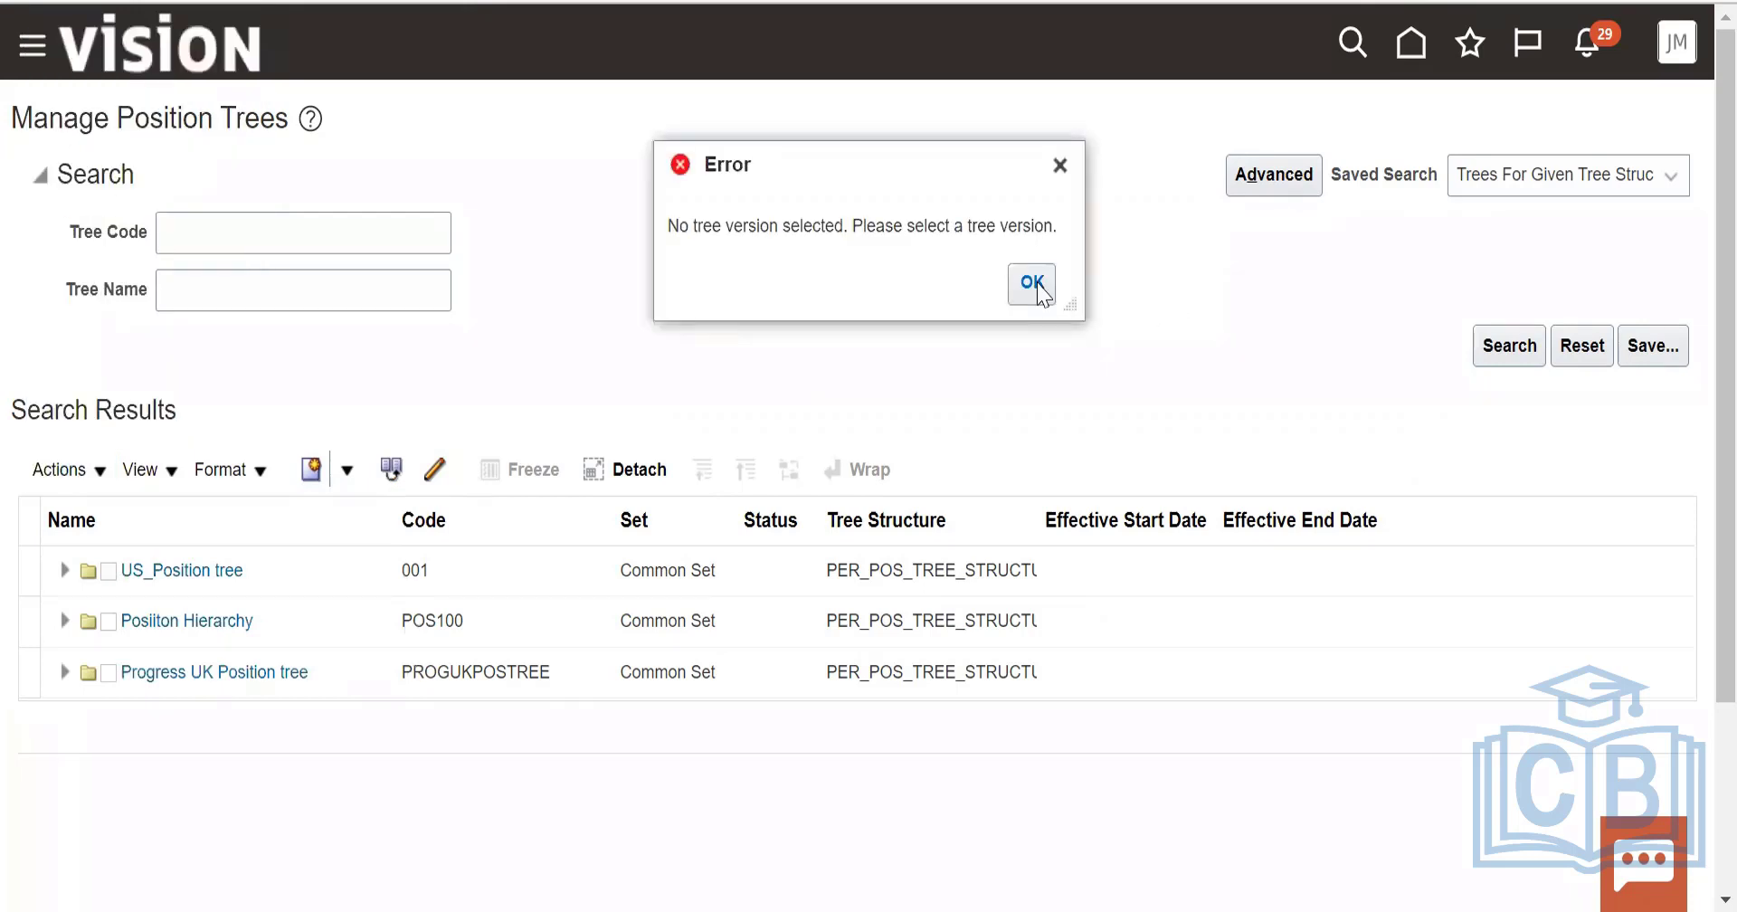
{"action": "left_click", "coordinate": [1032, 283]}
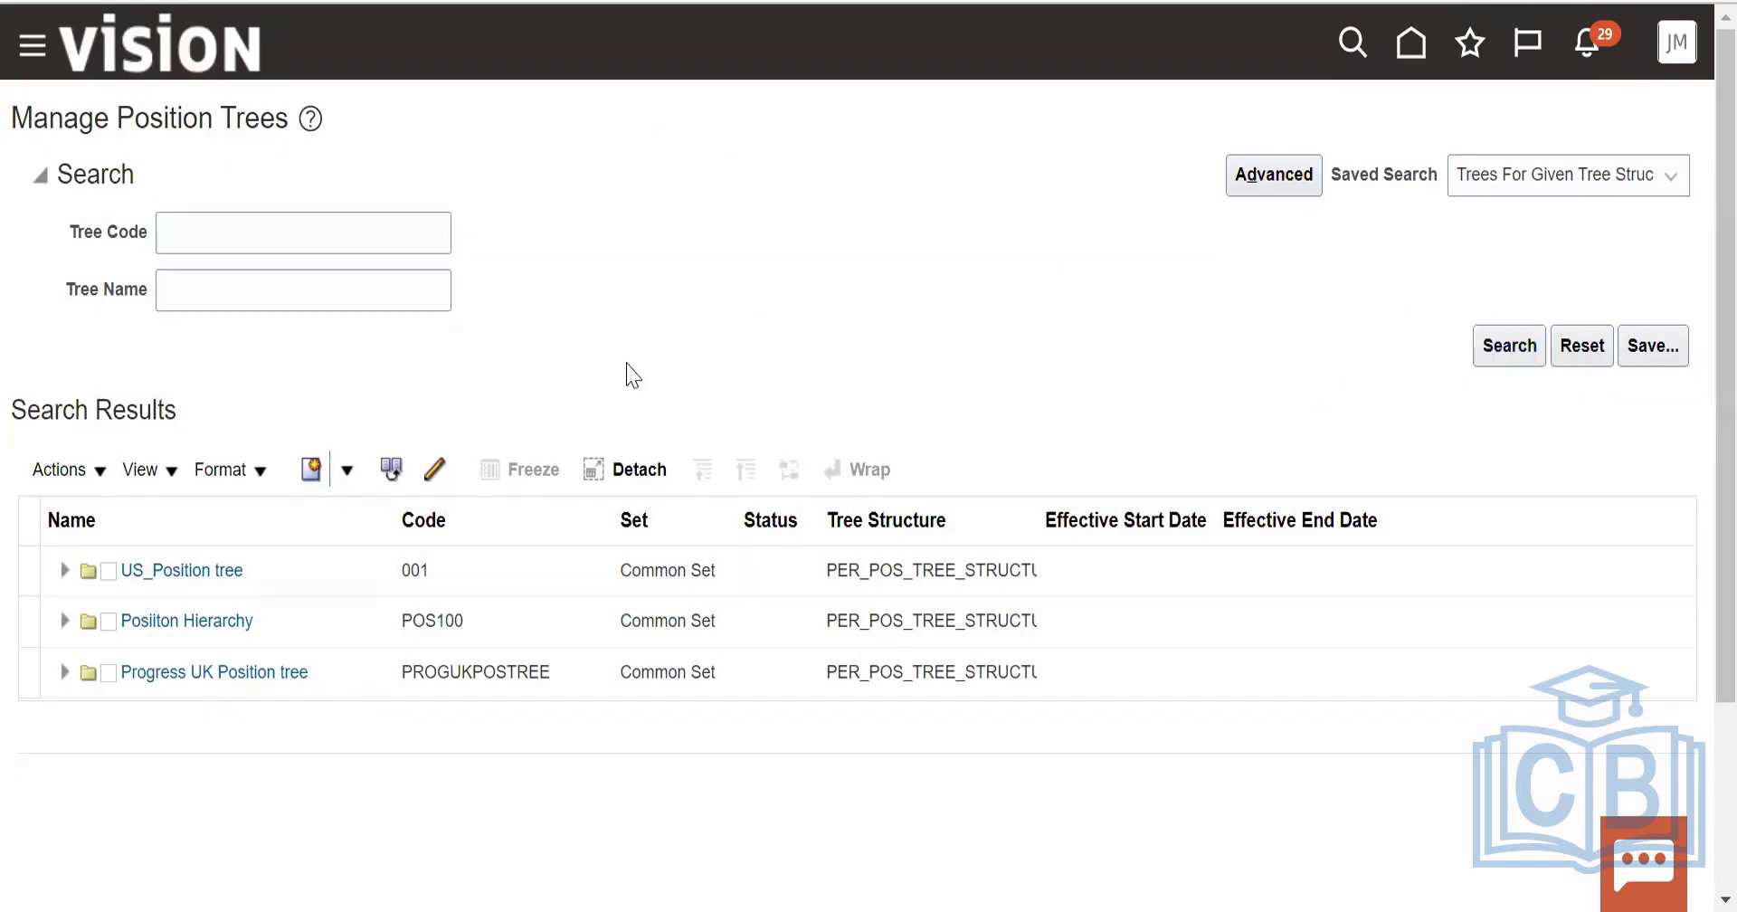
Rerun the position tree search with blank criteria and expand US_Position tree to its versions.
{"action": "left_click", "coordinate": [12, 561]}
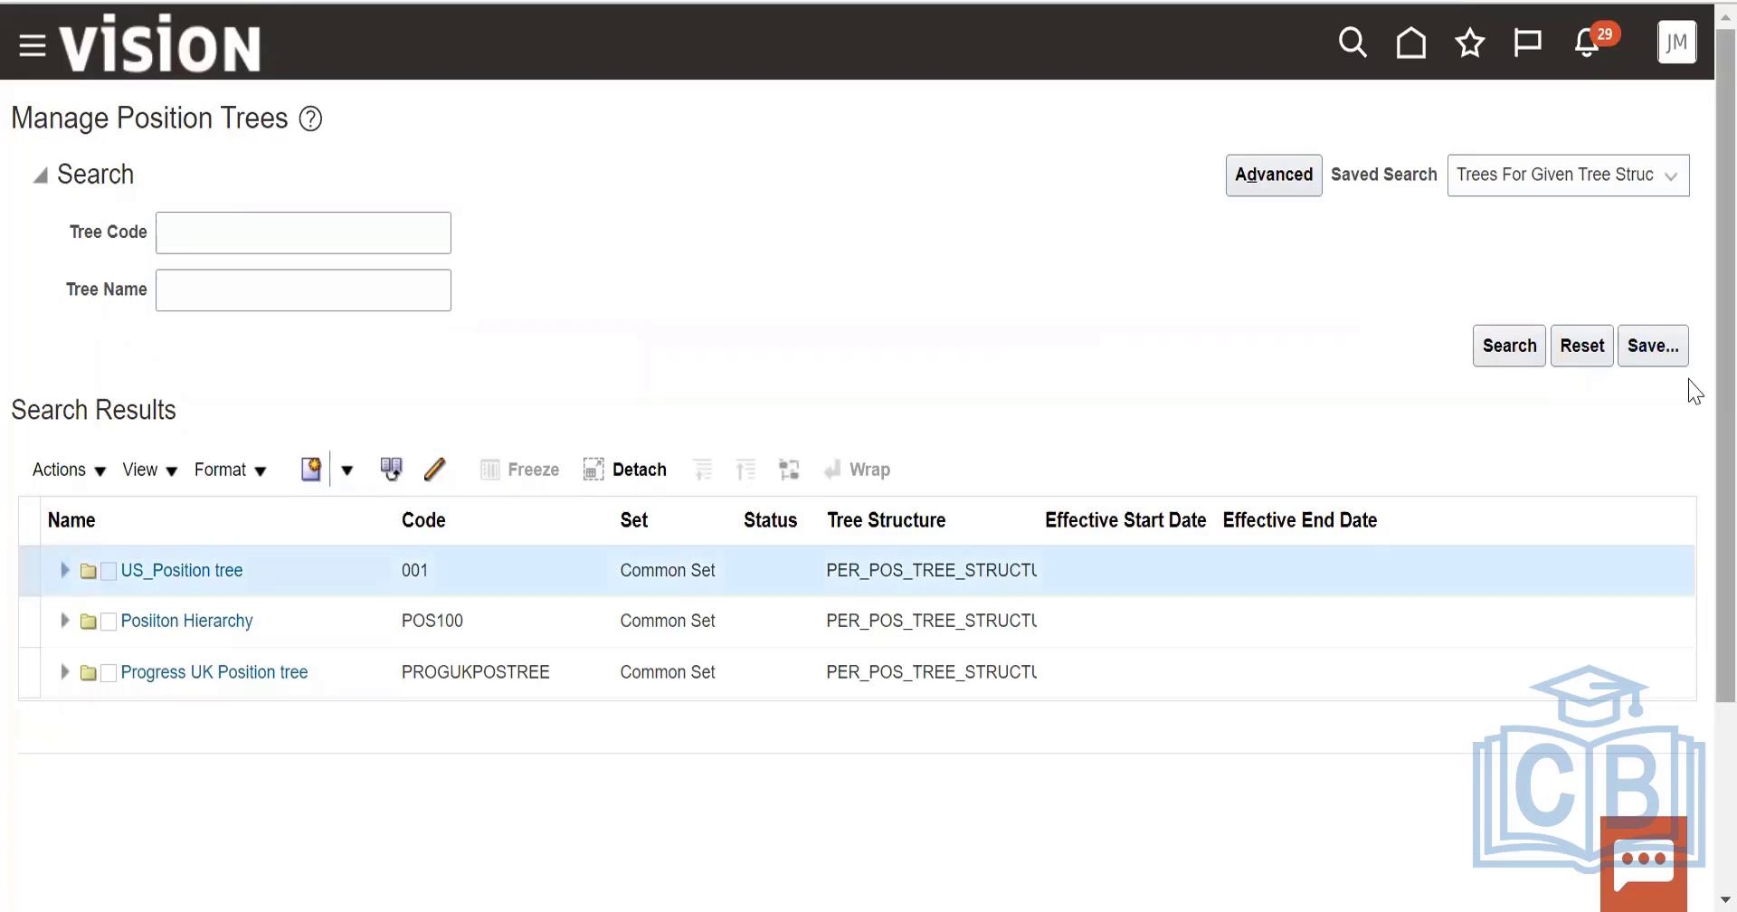
{"action": "left_click", "coordinate": [1512, 351]}
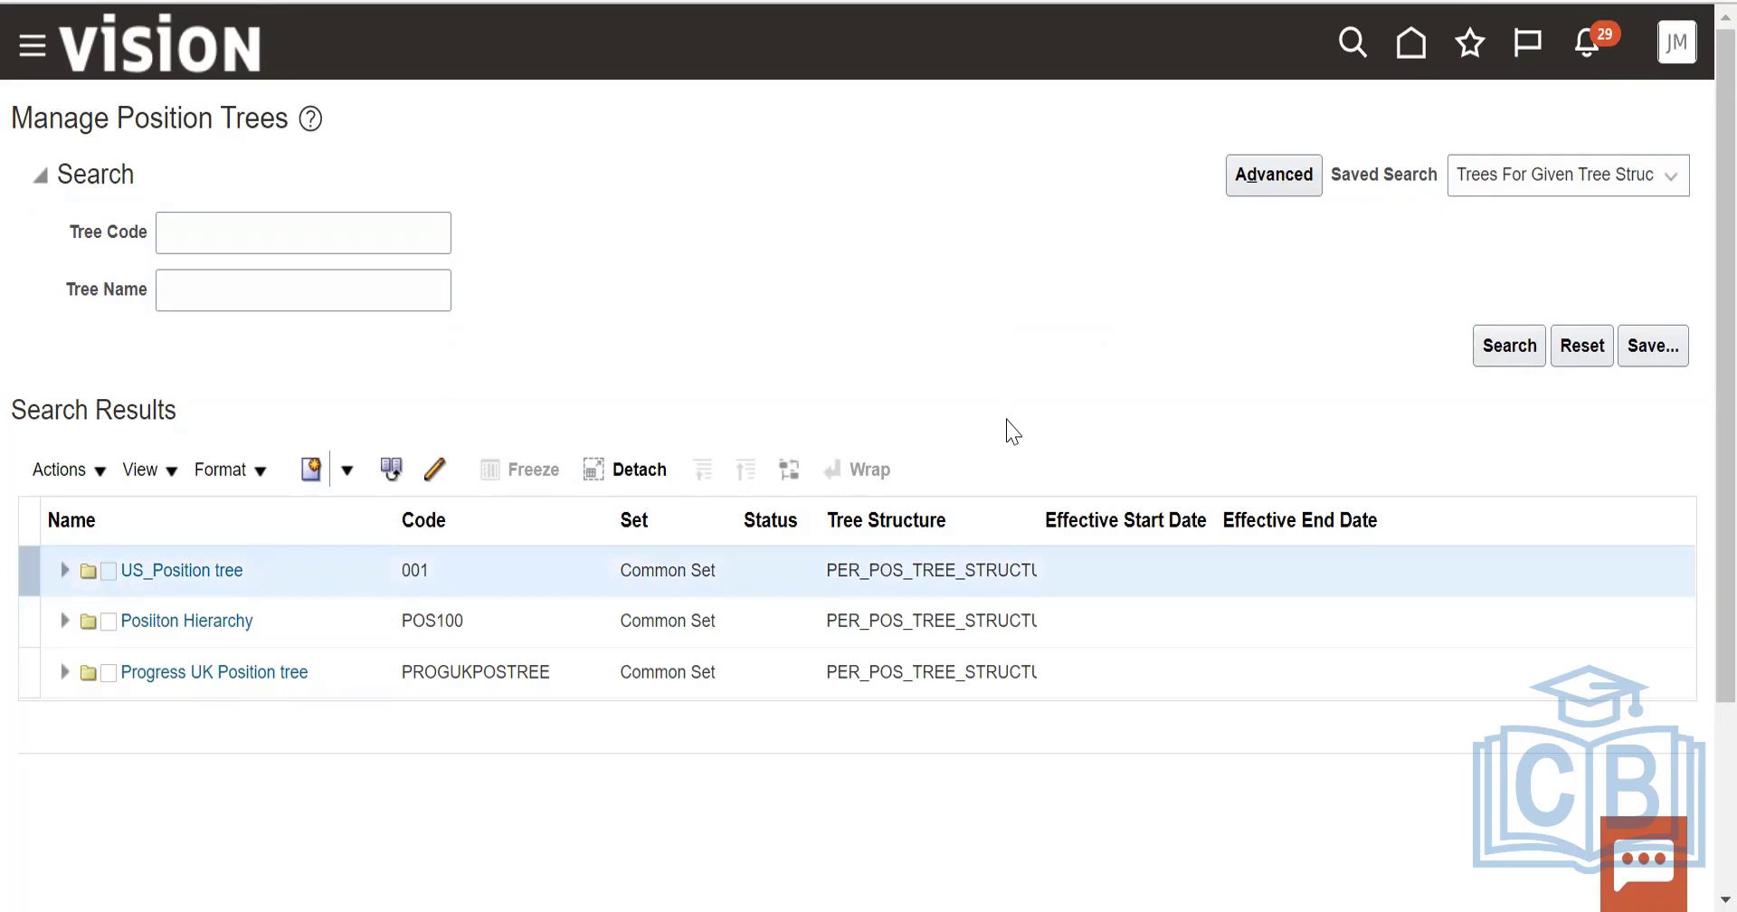
{"action": "left_click", "coordinate": [1519, 344]}
{"action": "left_click", "coordinate": [1531, 351]}
{"action": "left_click", "coordinate": [64, 570]}
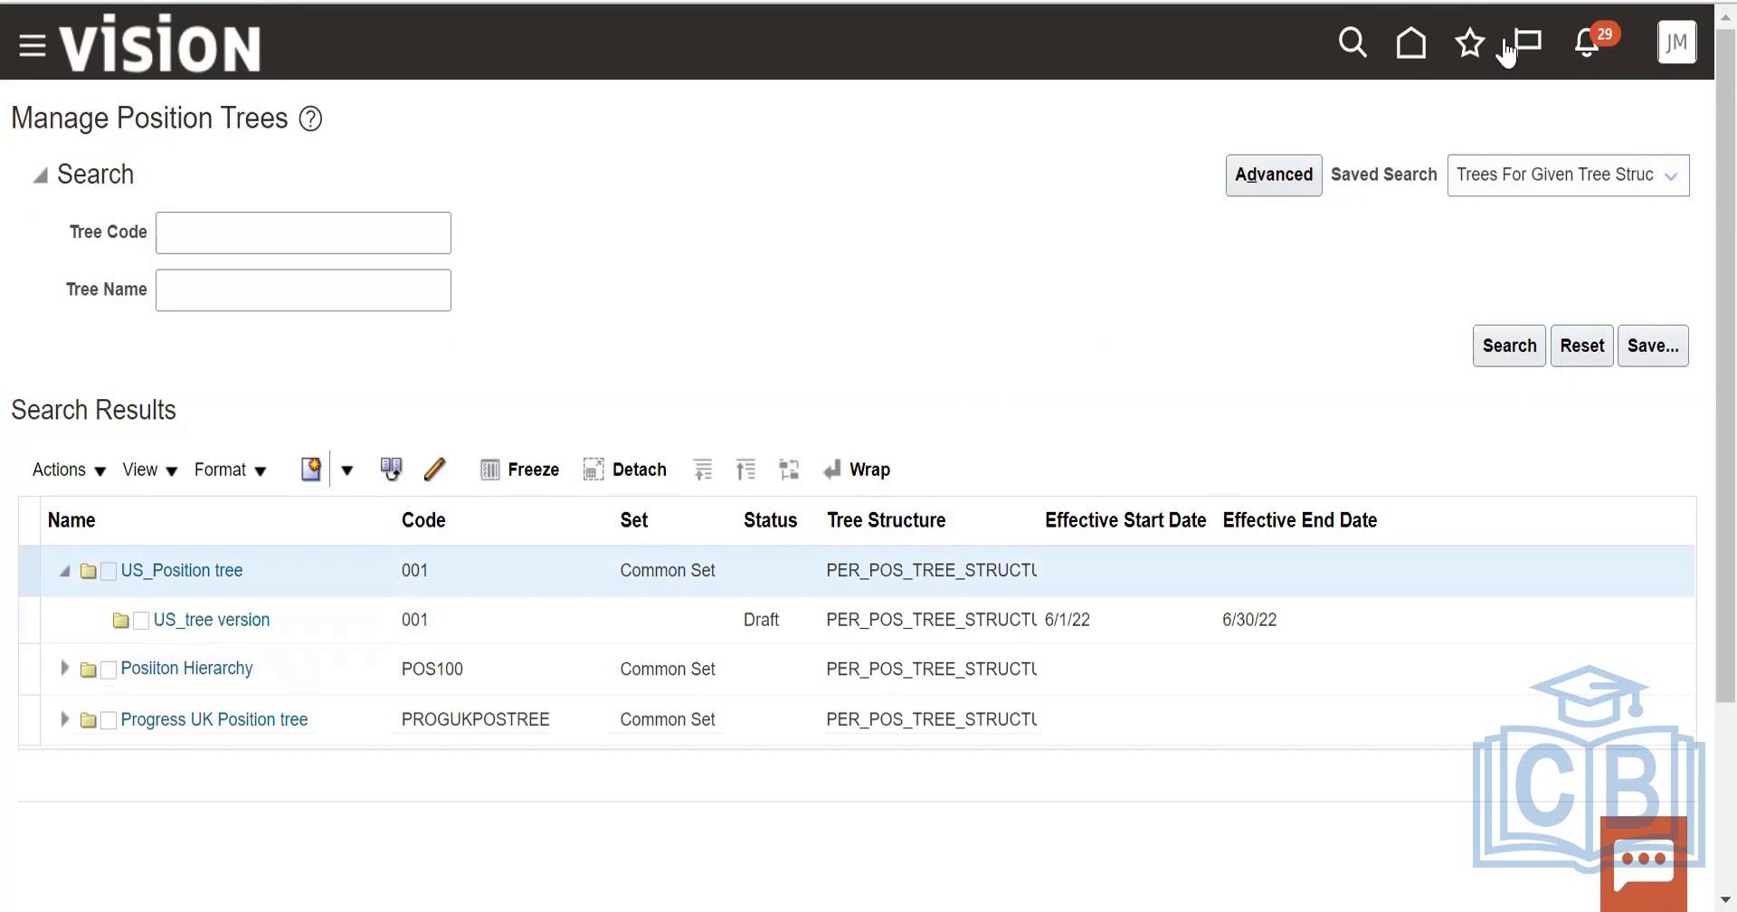
Return to the home page and open Workforce Structures.
{"action": "left_click", "coordinate": [1409, 47]}
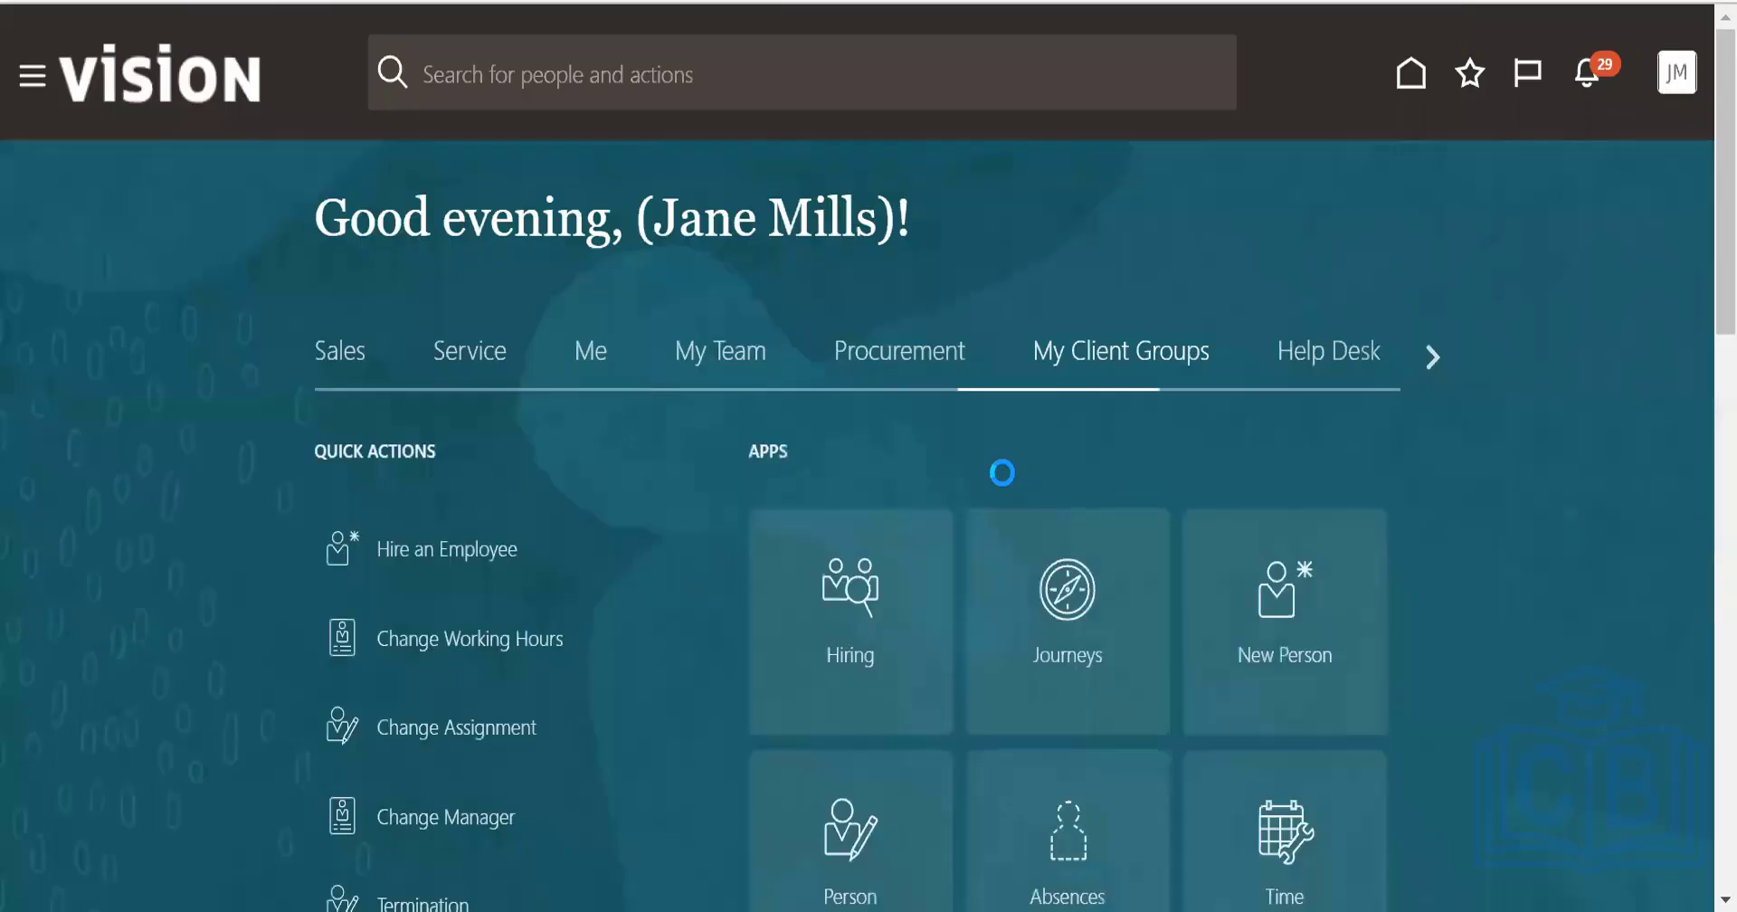
{"action": "scroll", "coordinate": [991, 548], "scroll_direction": "down", "scroll_amount": 4}
{"action": "scroll", "coordinate": [990, 547], "scroll_direction": "down", "scroll_amount": 10}
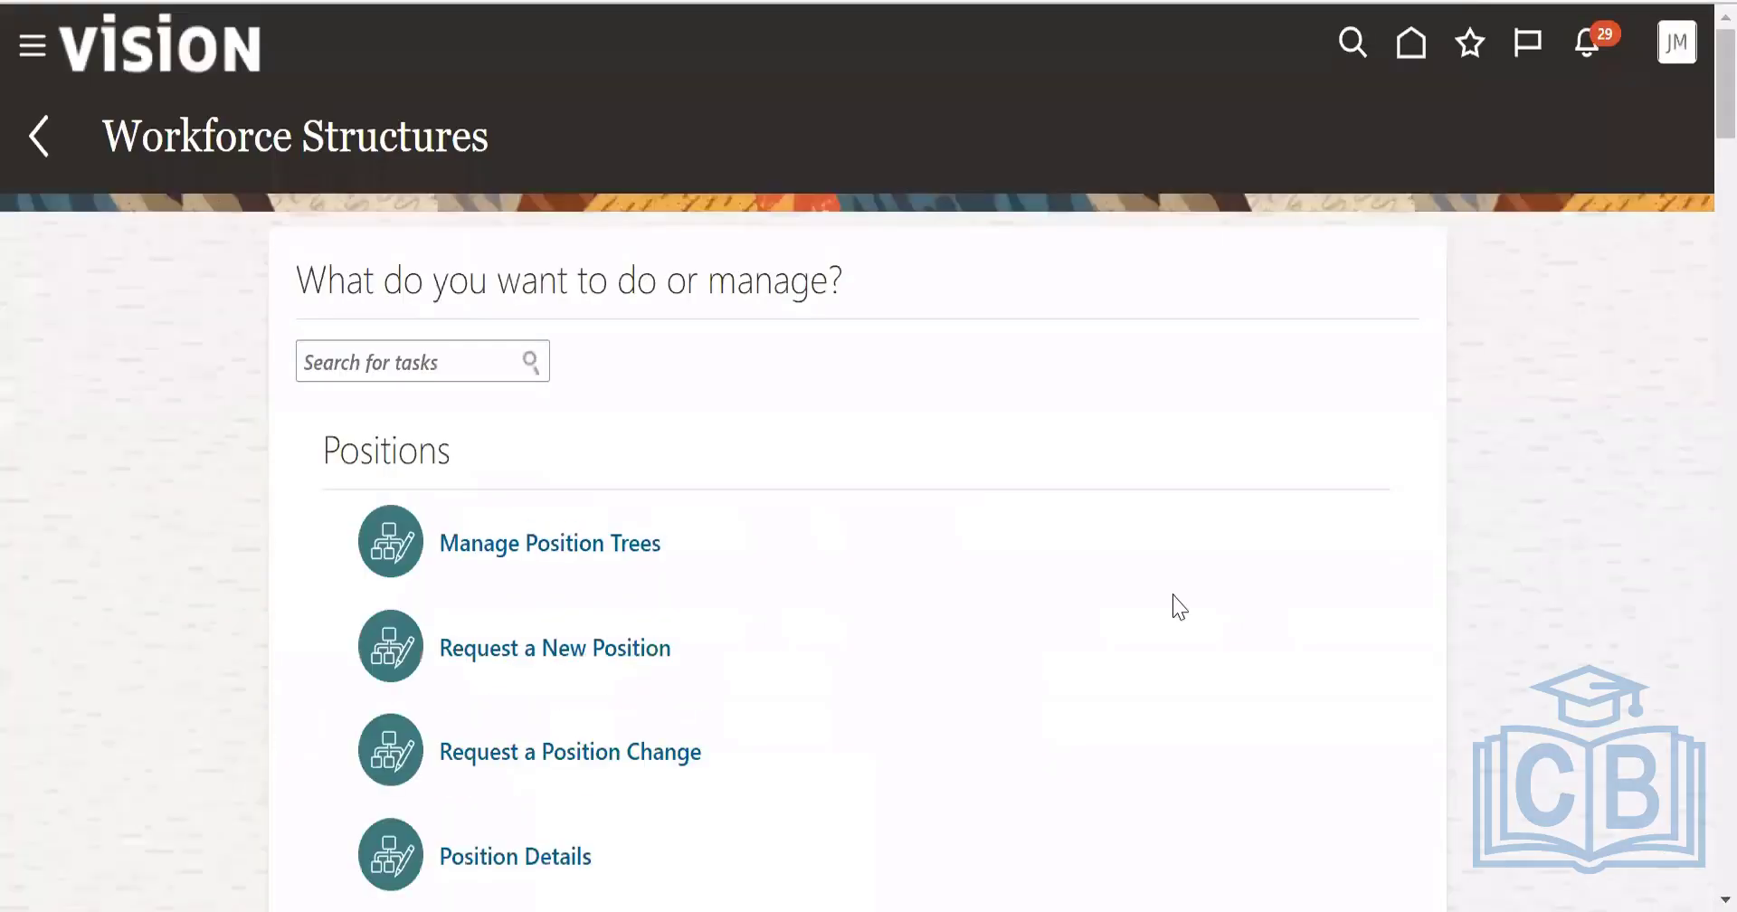
Browse the Workforce Structures tasks and open Manage Department Trees from the Organizations section.
{"action": "scroll", "coordinate": [1026, 597], "scroll_direction": "down", "scroll_amount": 15}
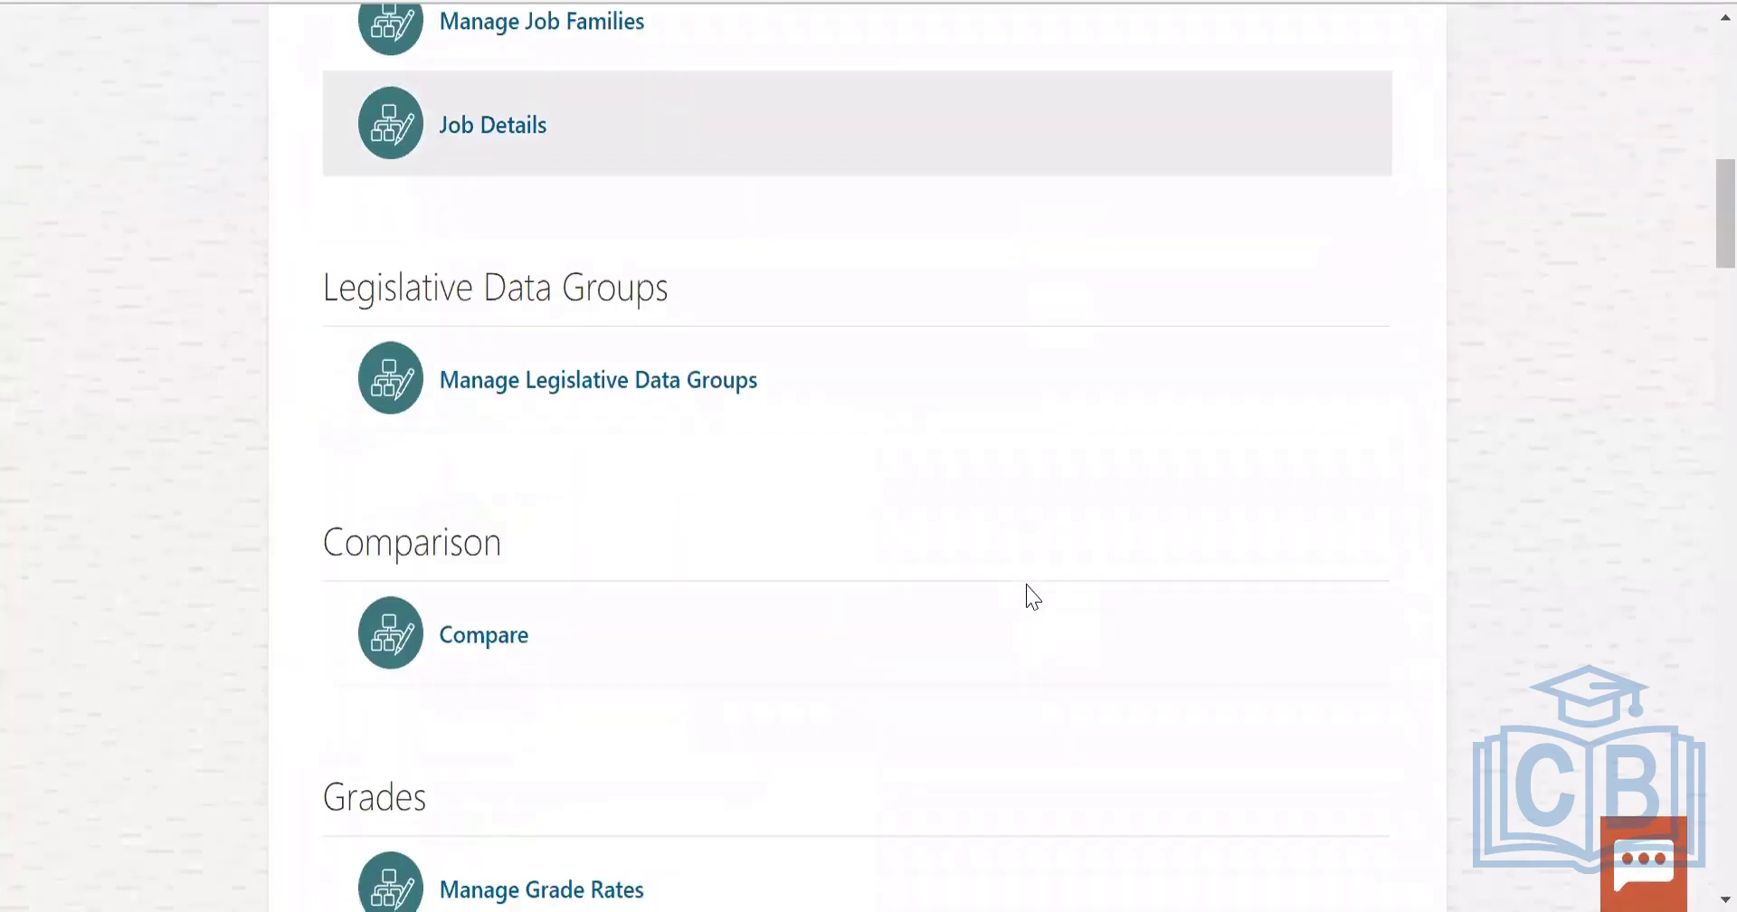
{"action": "scroll", "coordinate": [1033, 597], "scroll_direction": "up", "scroll_amount": 15}
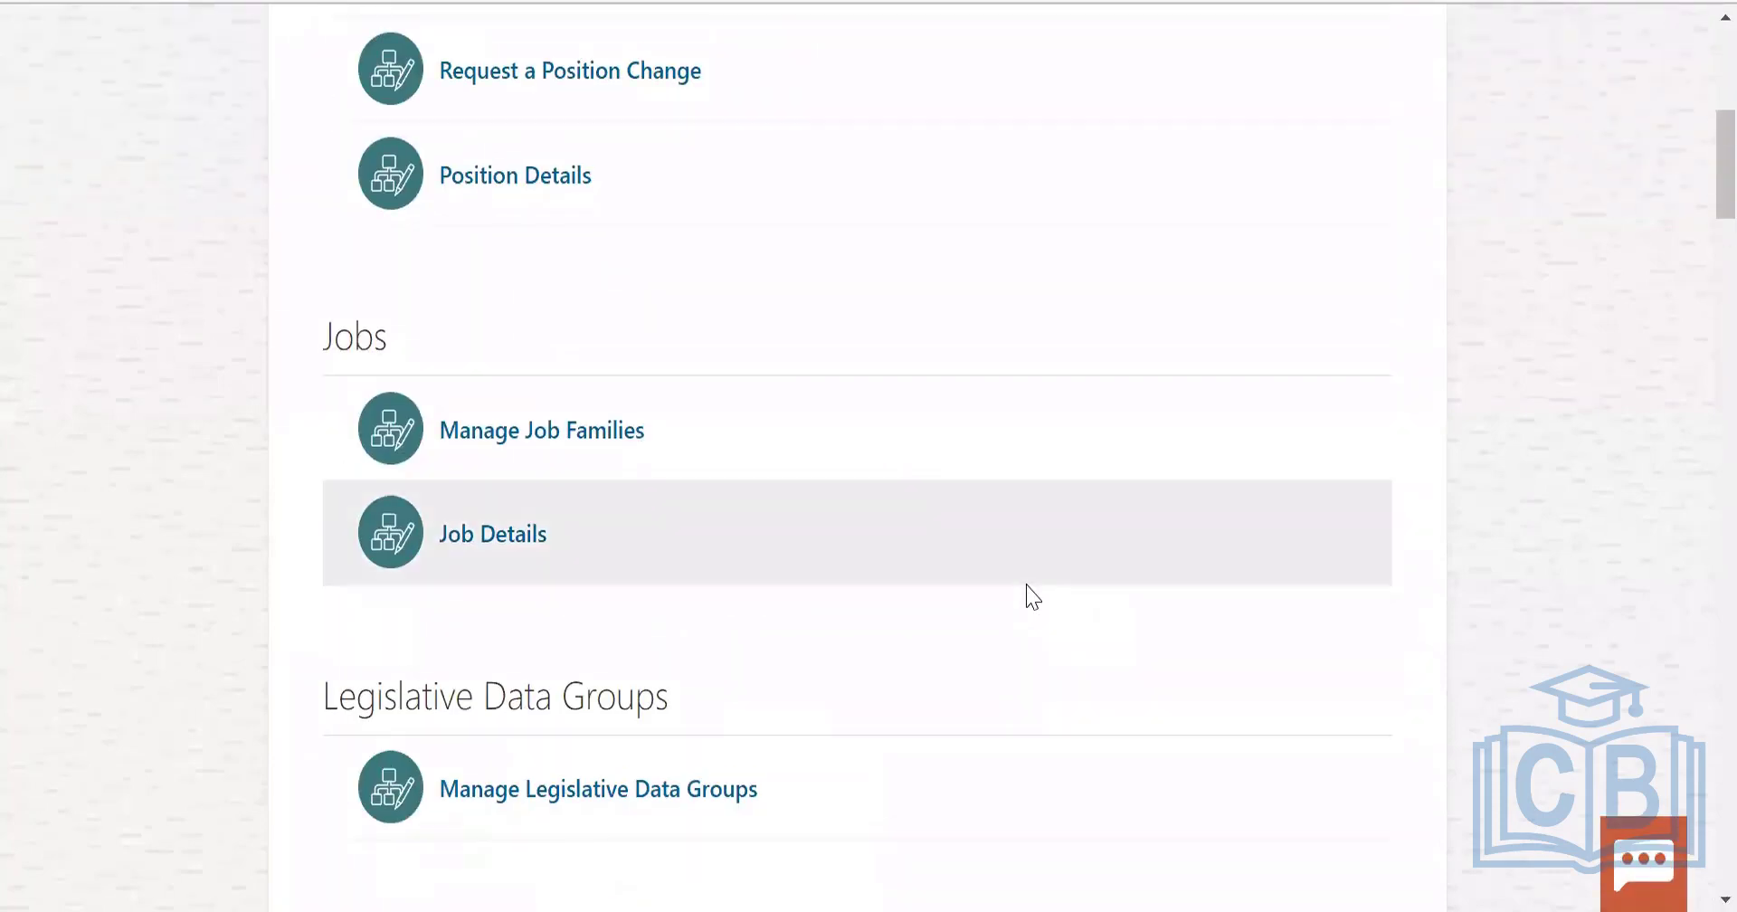
{"action": "scroll", "coordinate": [1032, 597], "scroll_direction": "down", "scroll_amount": 20}
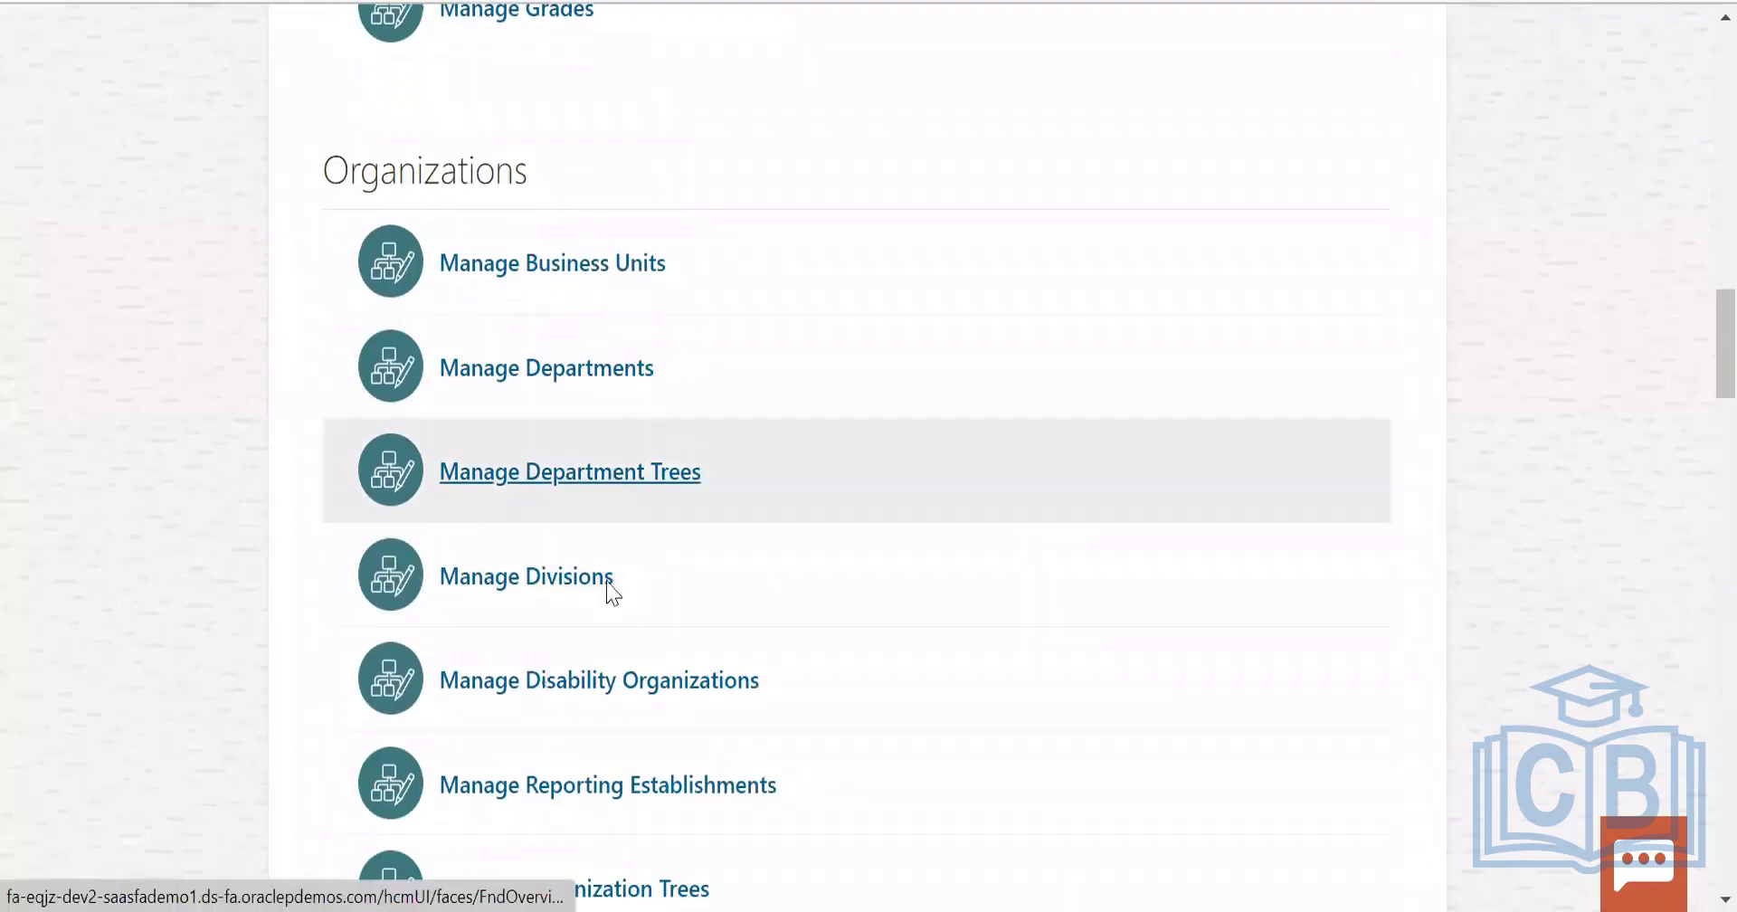
{"action": "scroll", "coordinate": [609, 593], "scroll_direction": "down", "scroll_amount": 3}
{"action": "scroll", "coordinate": [624, 389], "scroll_direction": "up", "scroll_amount": 3}
{"action": "left_click", "coordinate": [585, 473]}
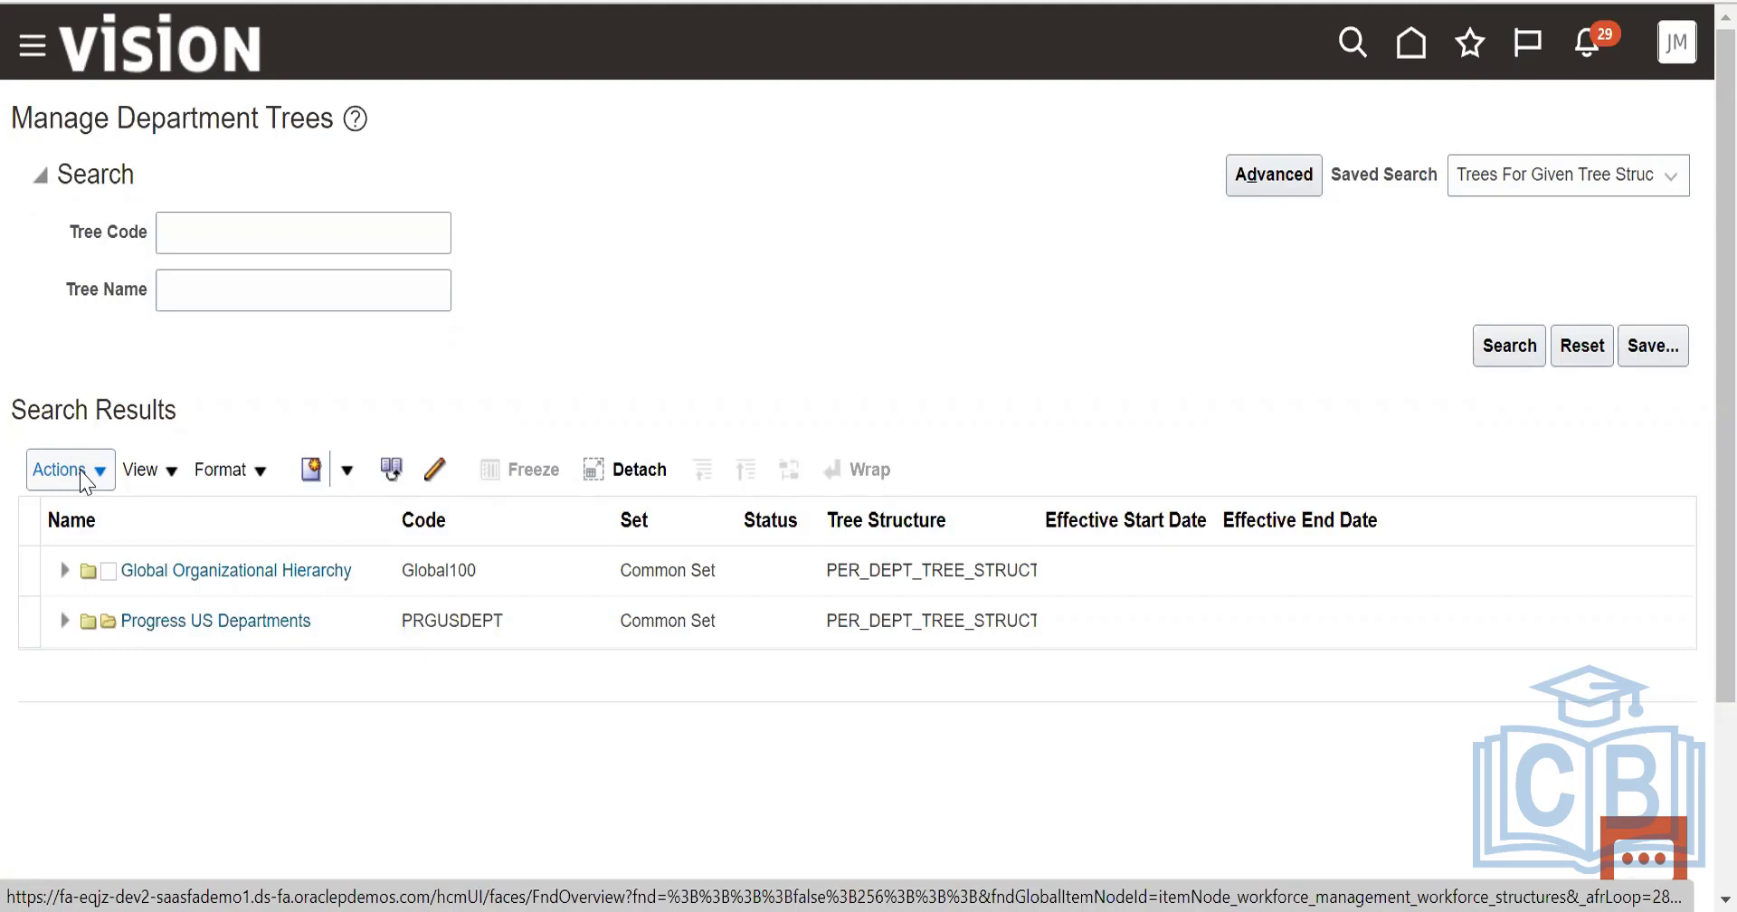
Start a new department tree named "US_Oraganization tree" with the code 001.
{"action": "left_click", "coordinate": [81, 471]}
{"action": "left_click", "coordinate": [133, 43]}
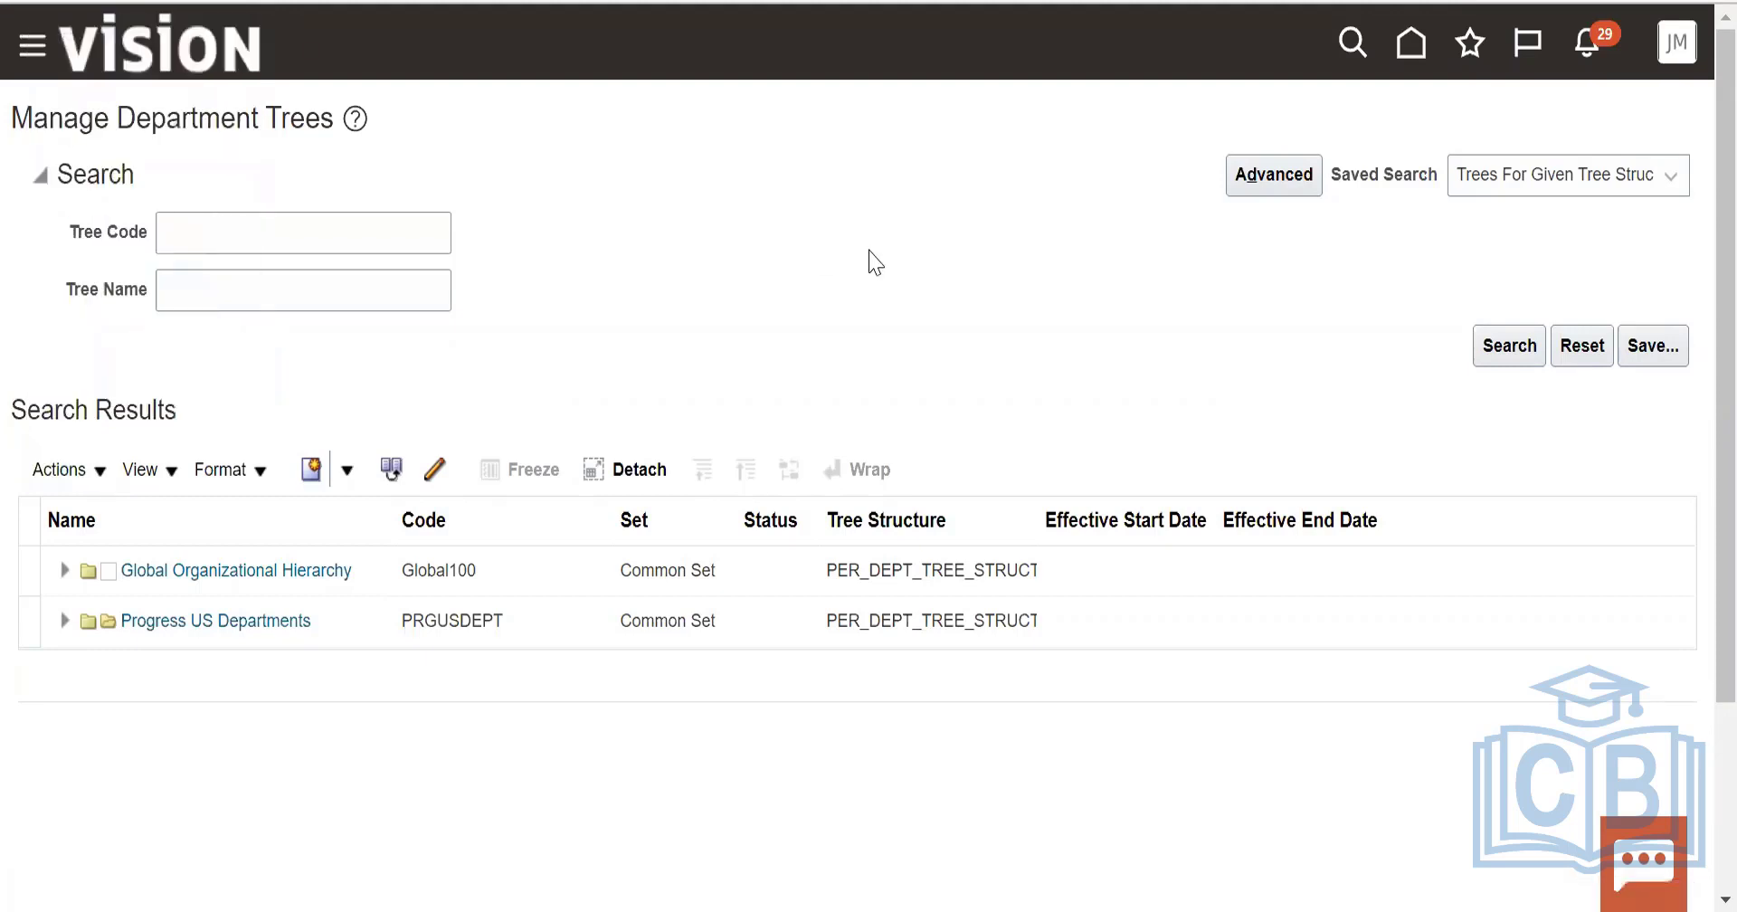
{"action": "left_click", "coordinate": [350, 286]}
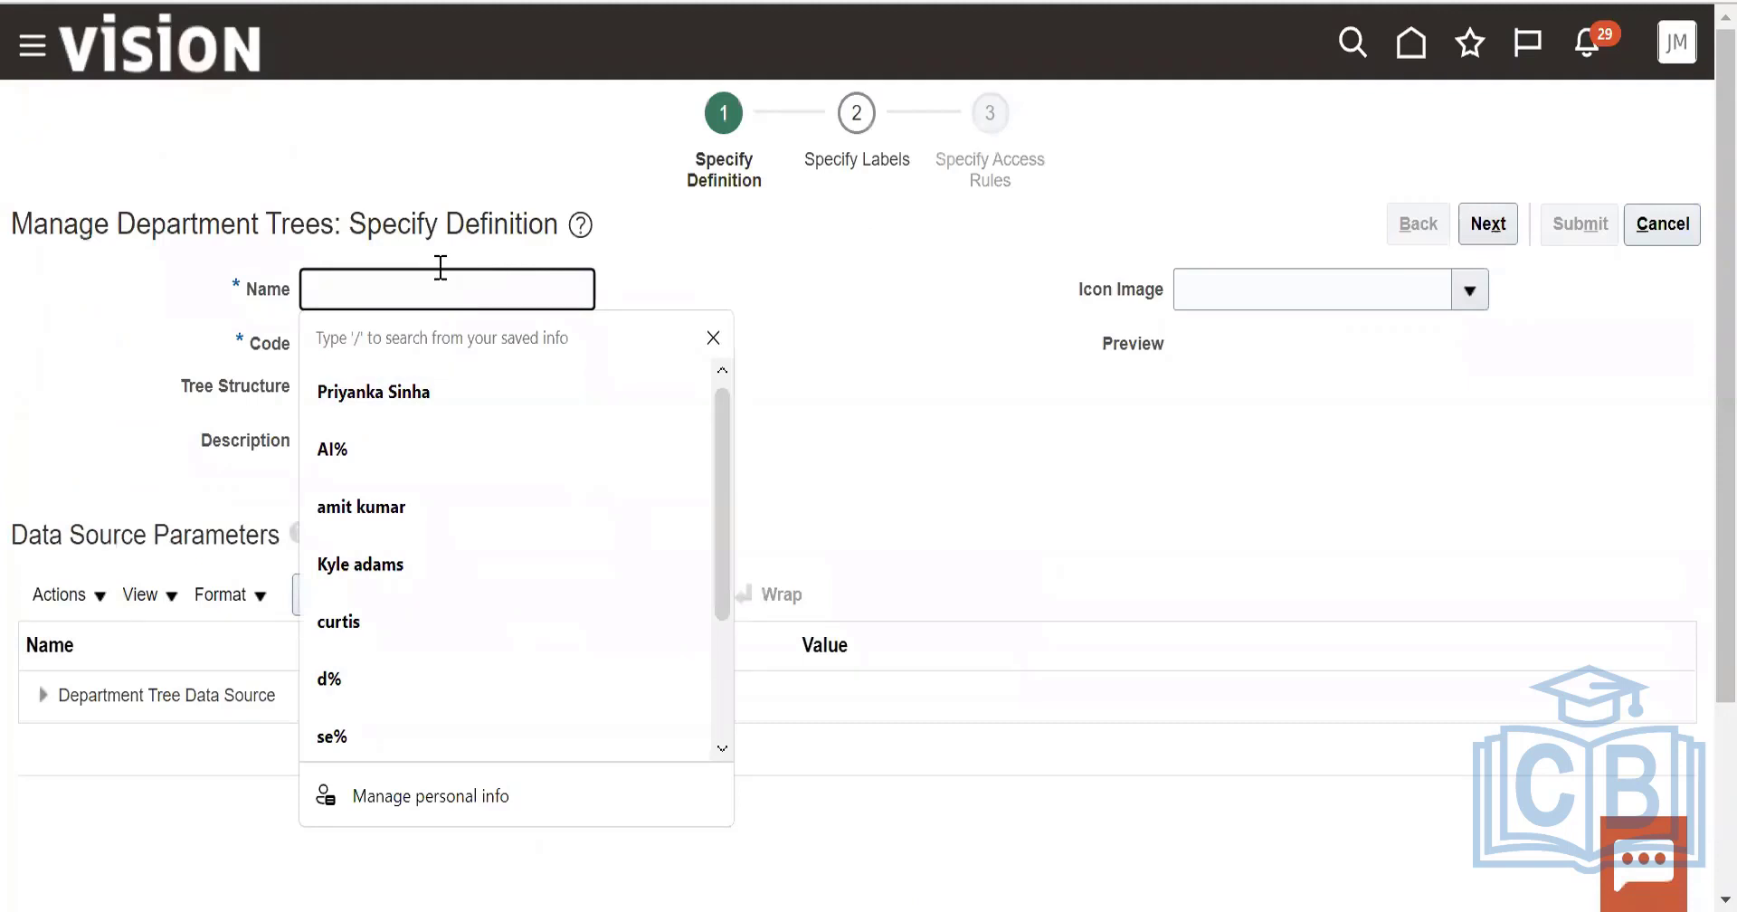
{"action": "type", "text": "US_Olr"}
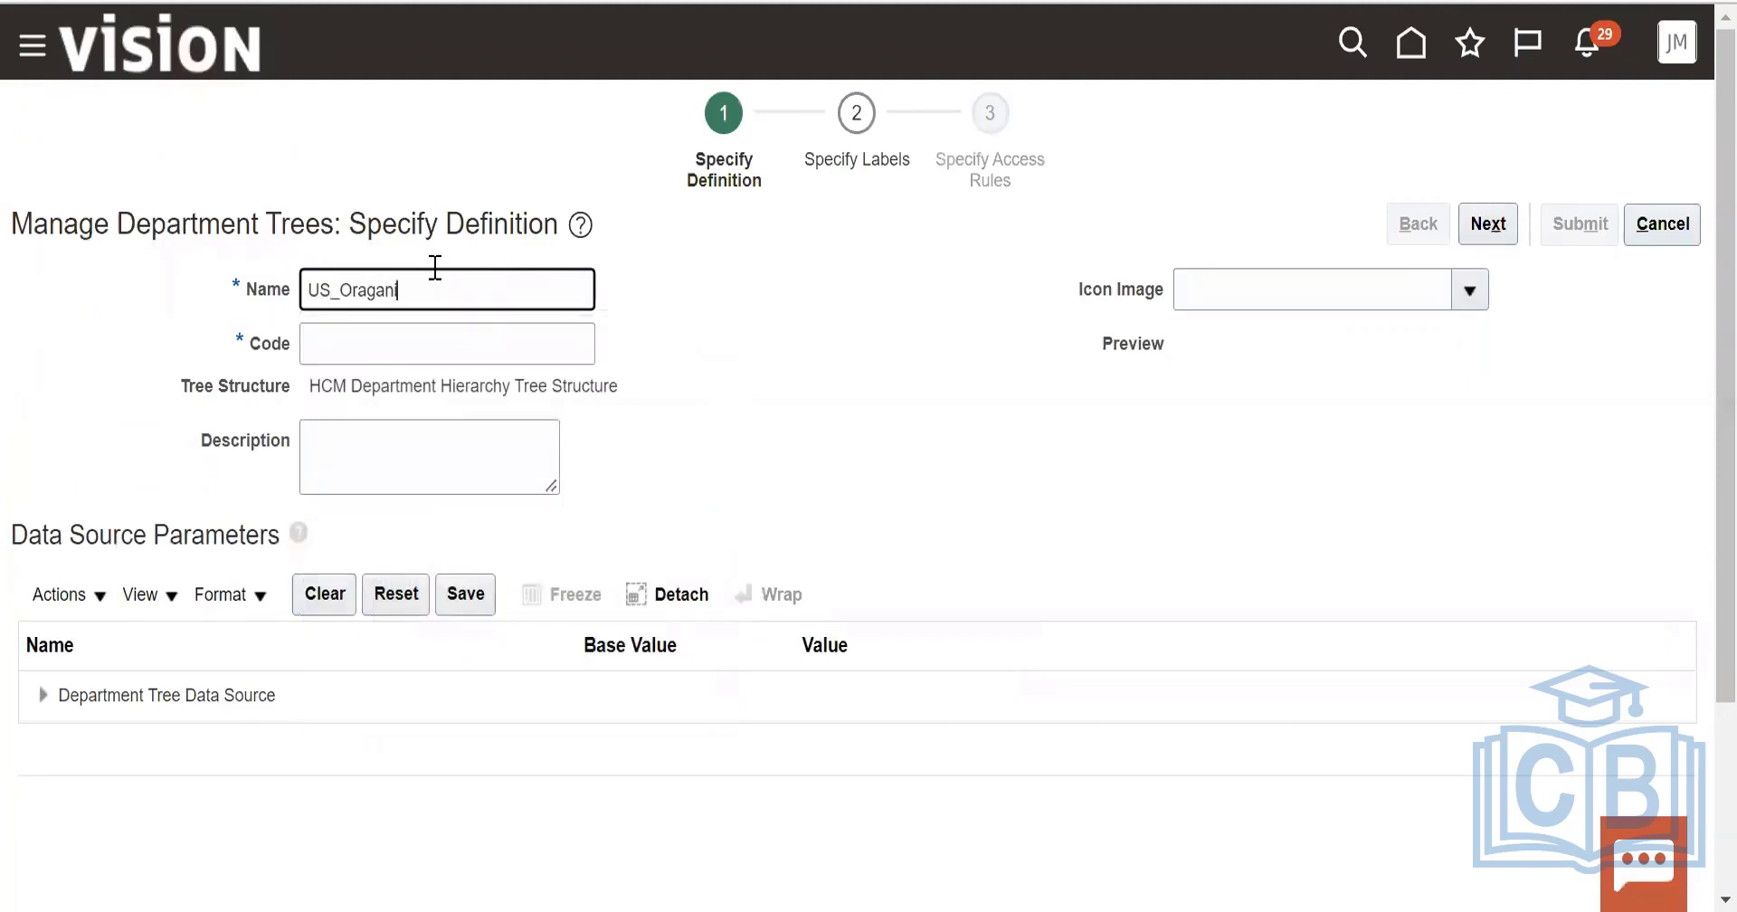
{"action": "type", "text": "ganization tree"}
{"action": "left_click", "coordinate": [470, 344]}
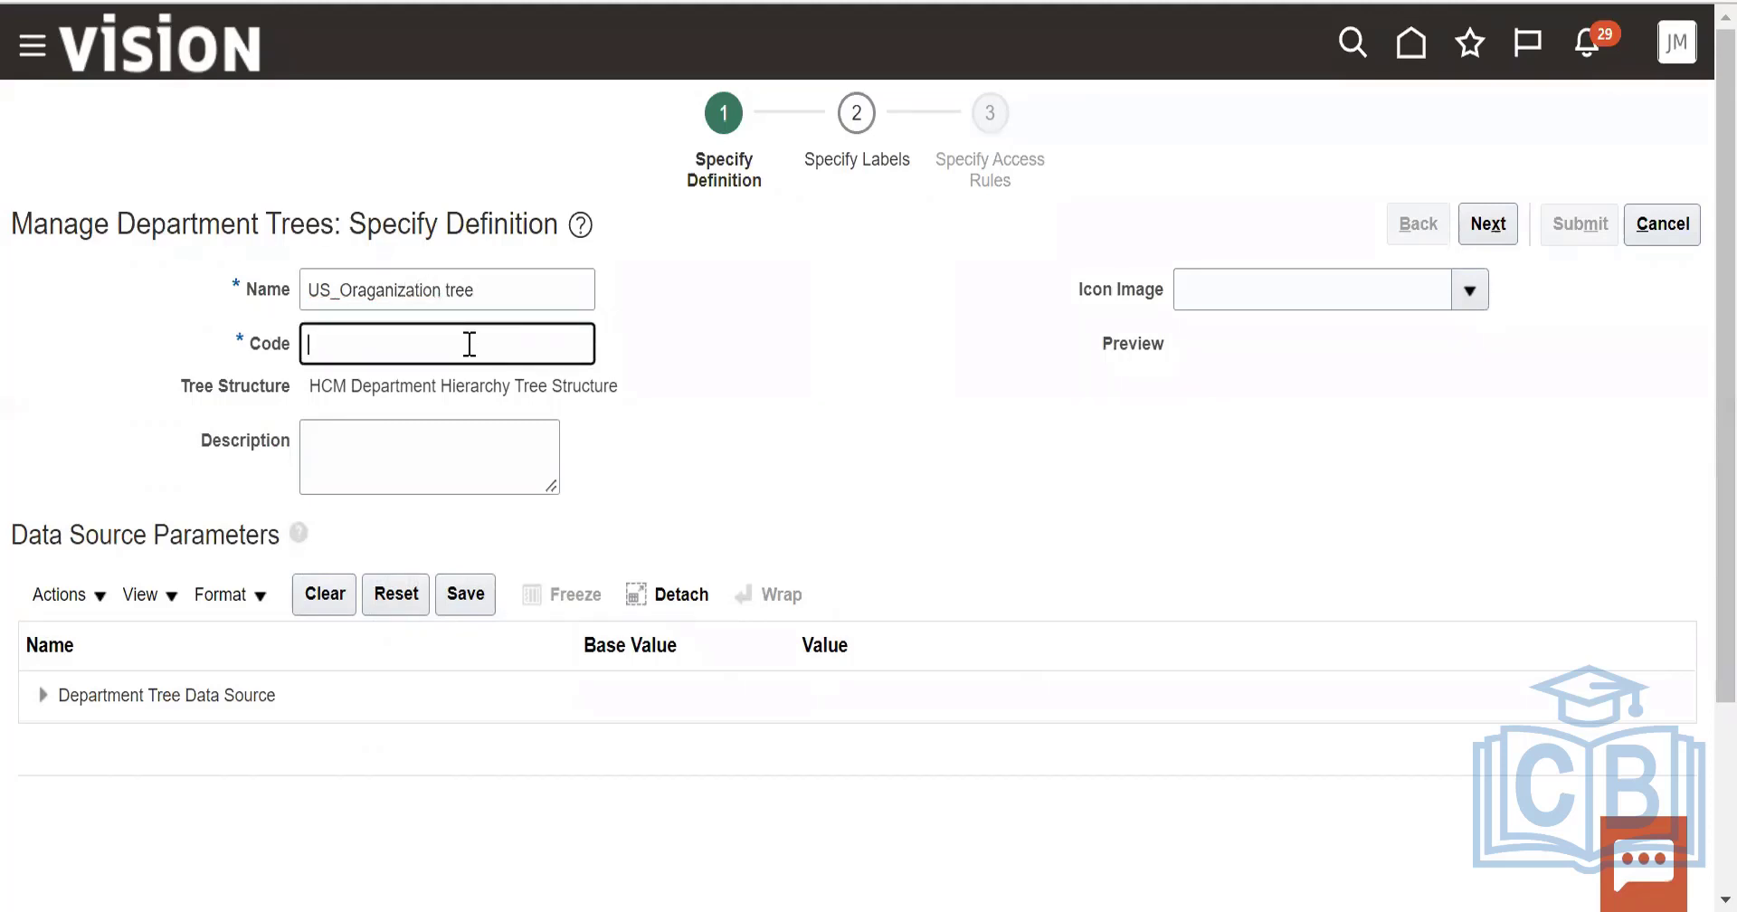
{"action": "type", "text": "001"}
Keep the default labels and access rules for the new department tree and submit it.
{"action": "left_click", "coordinate": [1488, 226]}
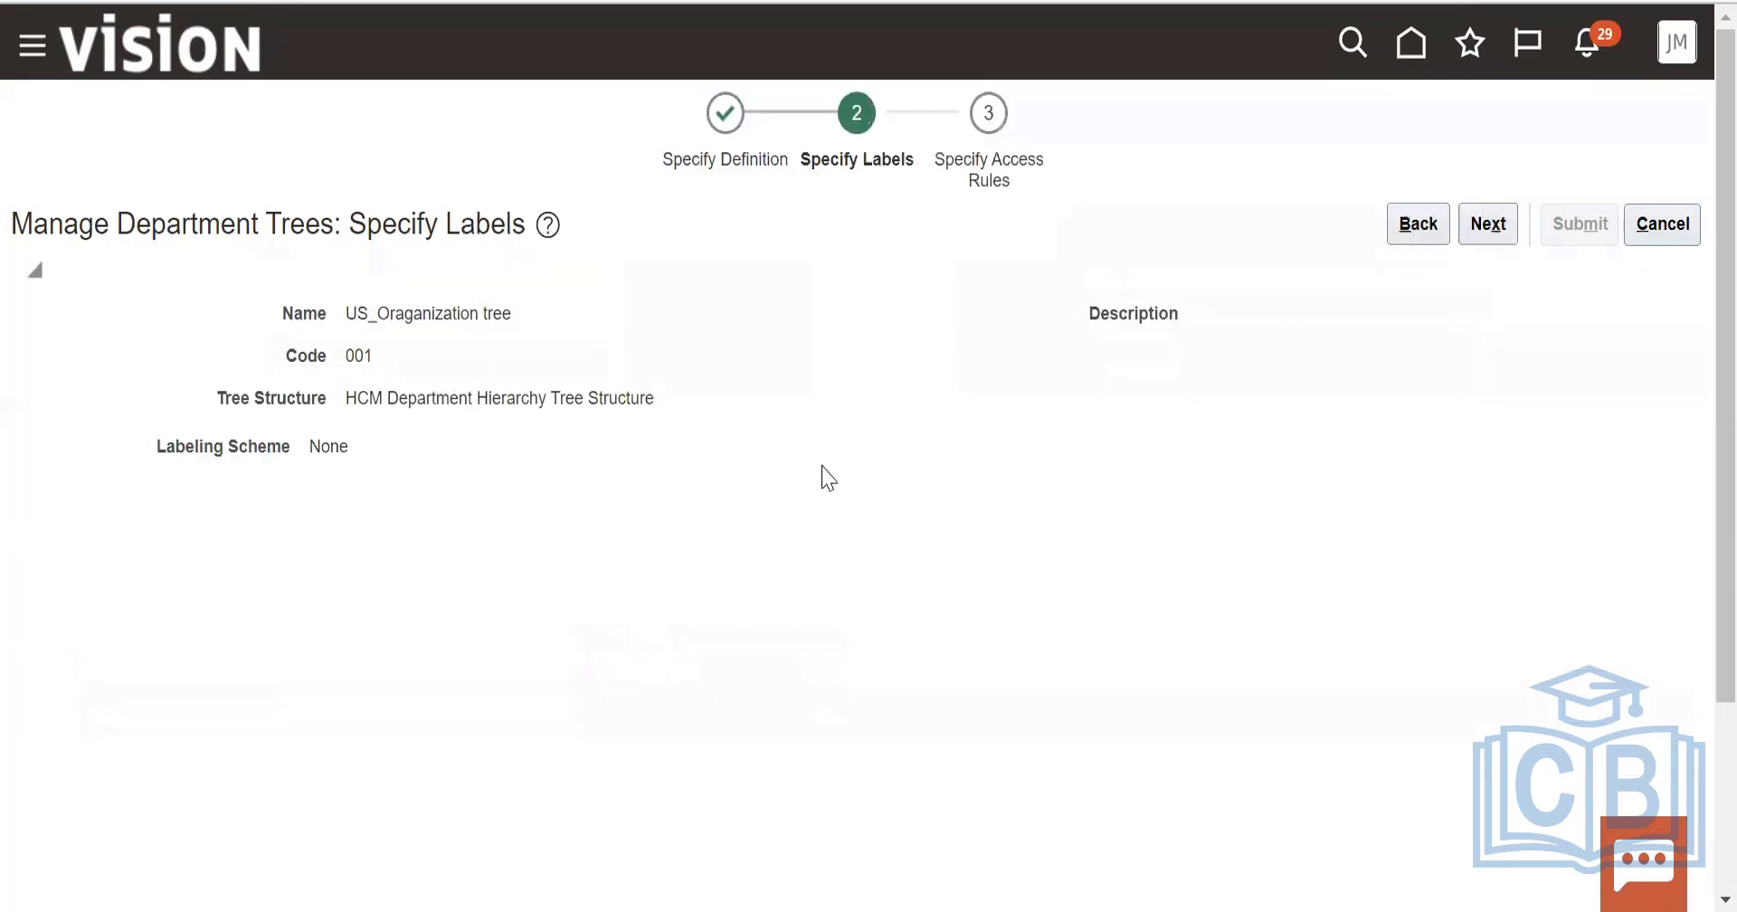
{"action": "left_click", "coordinate": [1506, 230]}
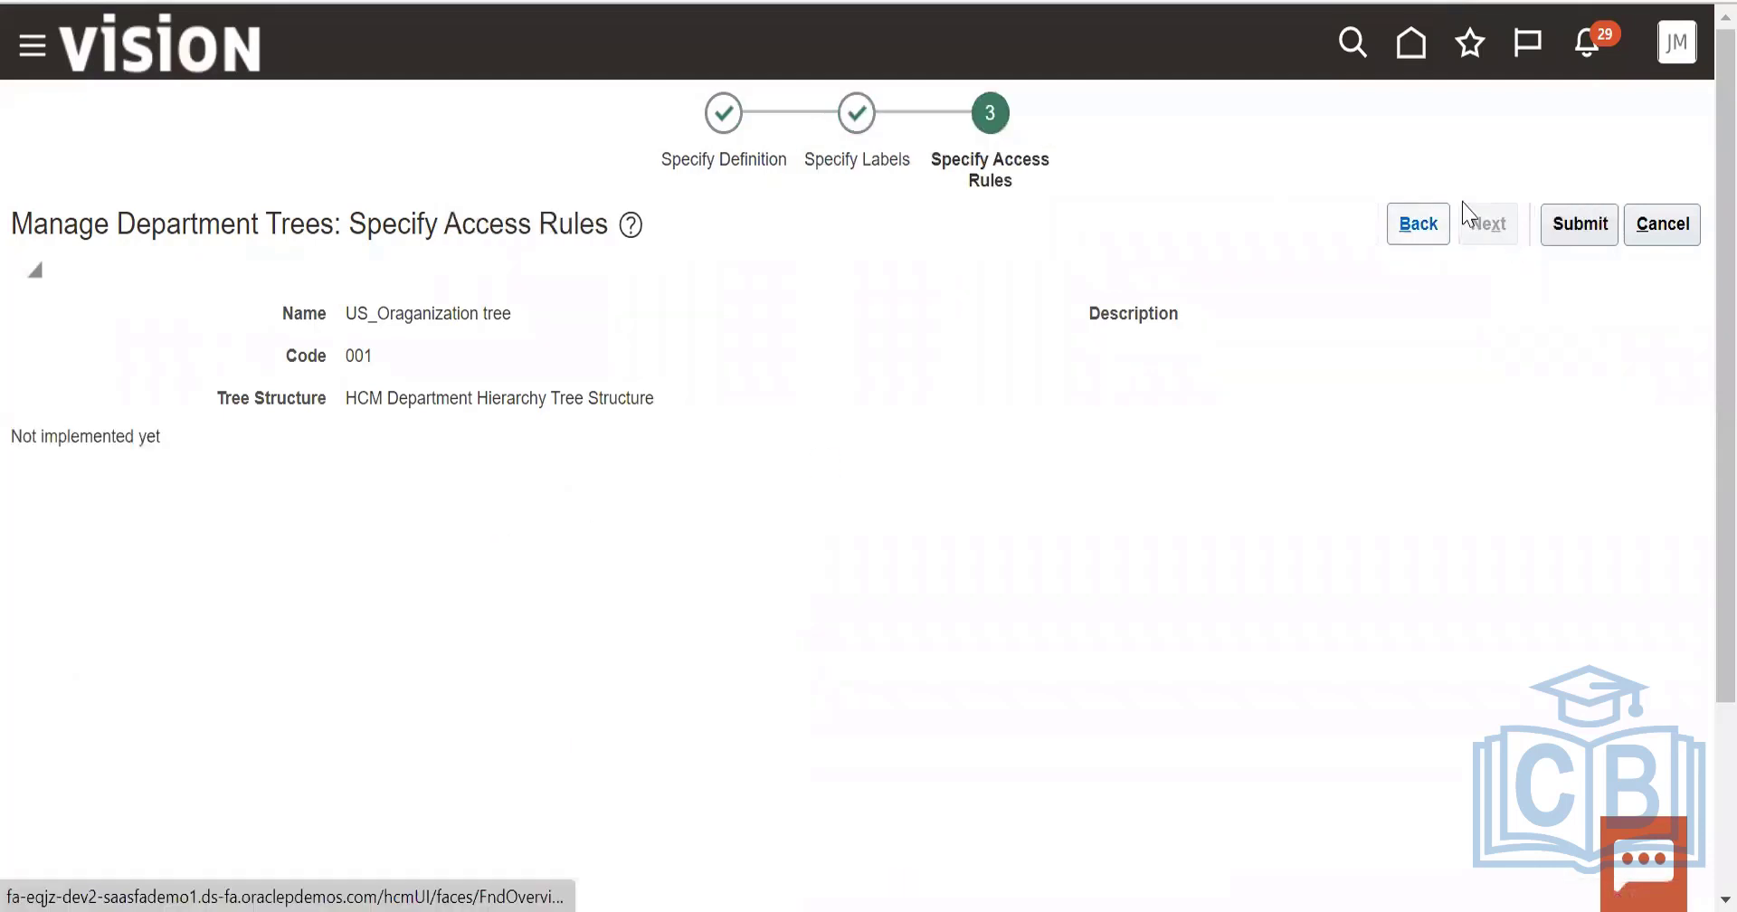
{"action": "left_click", "coordinate": [1594, 227]}
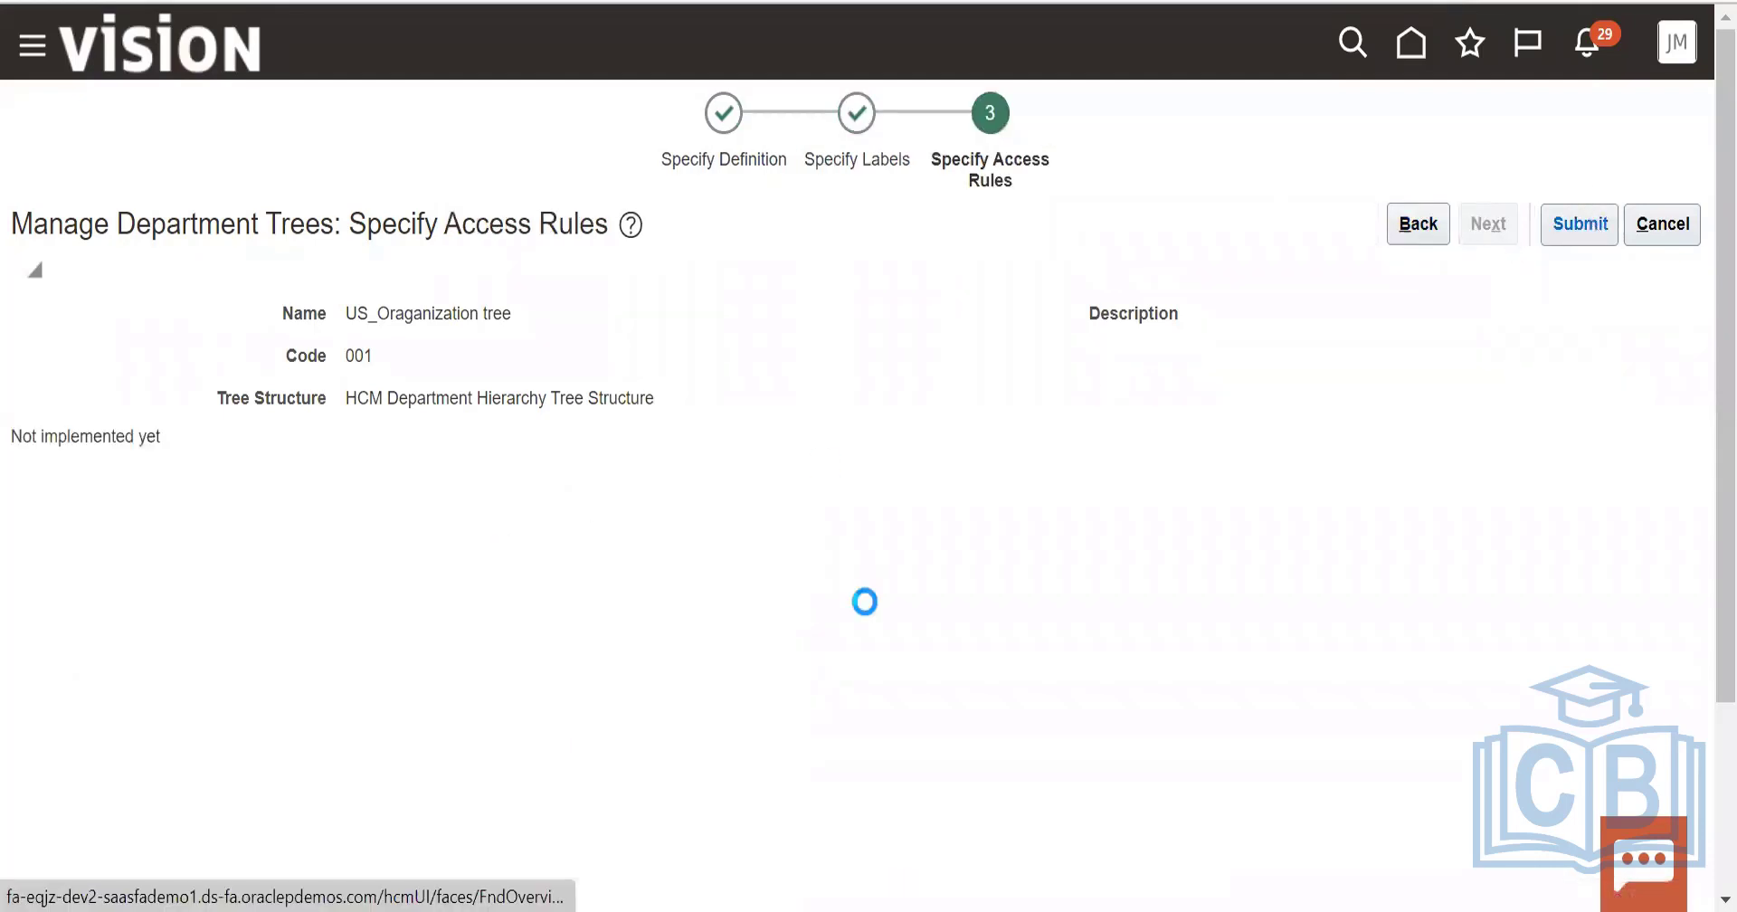
Open the Global Organizational Hierarchy tree for update, review its tree structure, labels and access rules, and submit it without edits.
{"action": "left_click", "coordinate": [261, 624]}
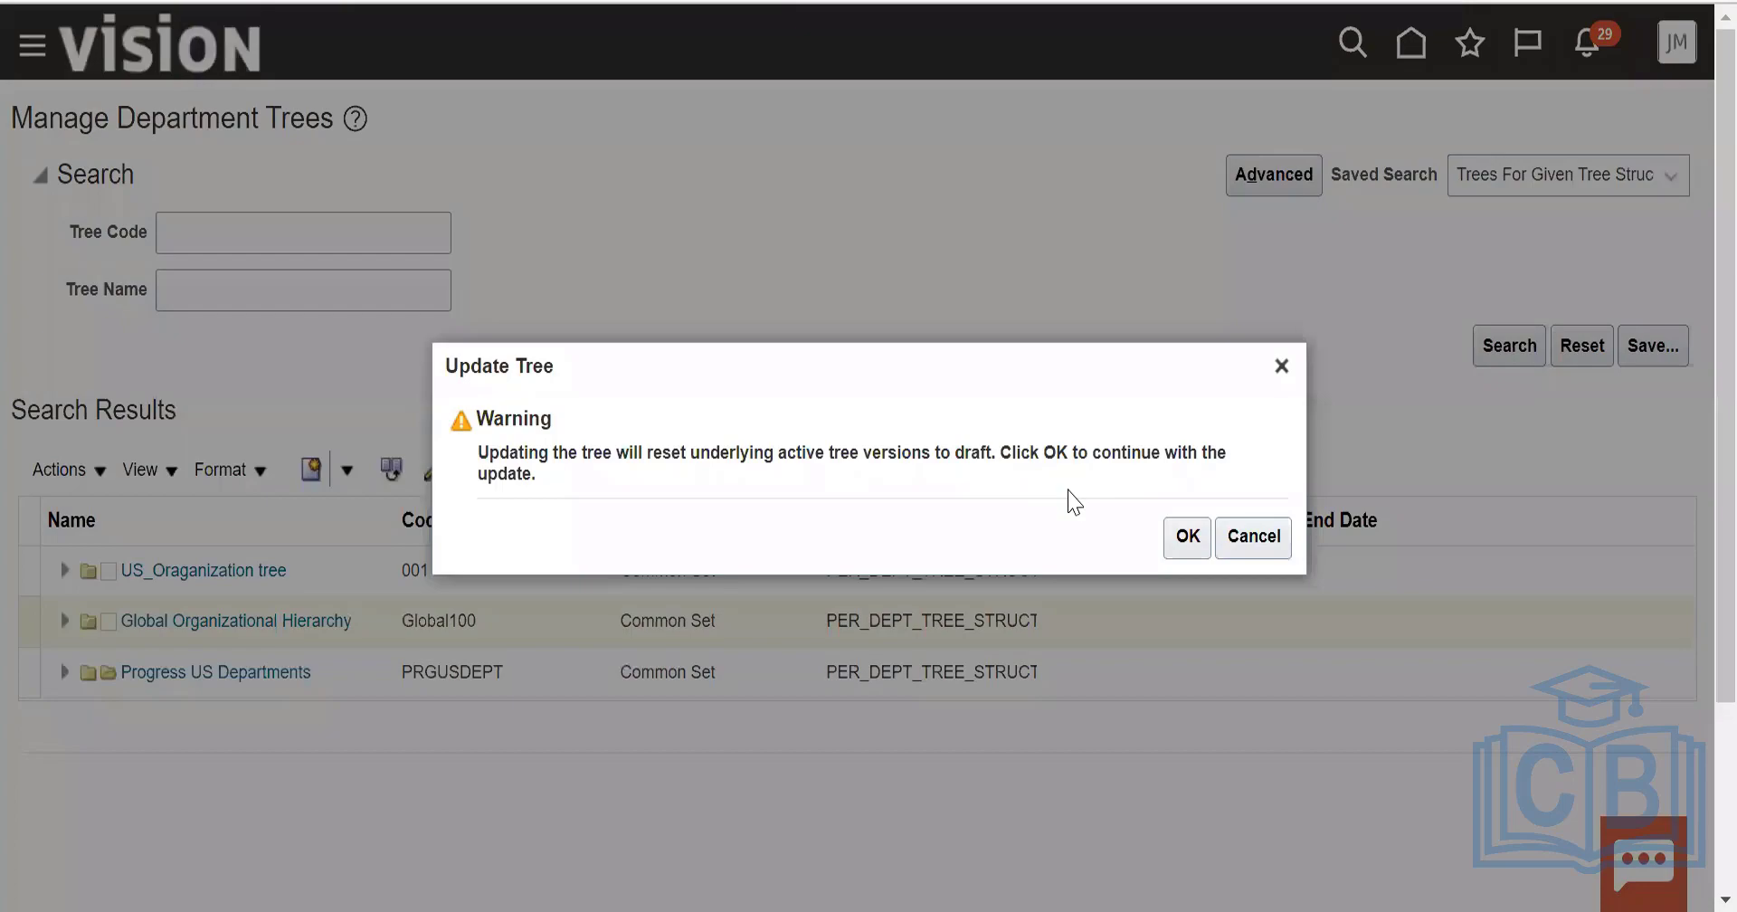
{"action": "left_click", "coordinate": [1185, 538]}
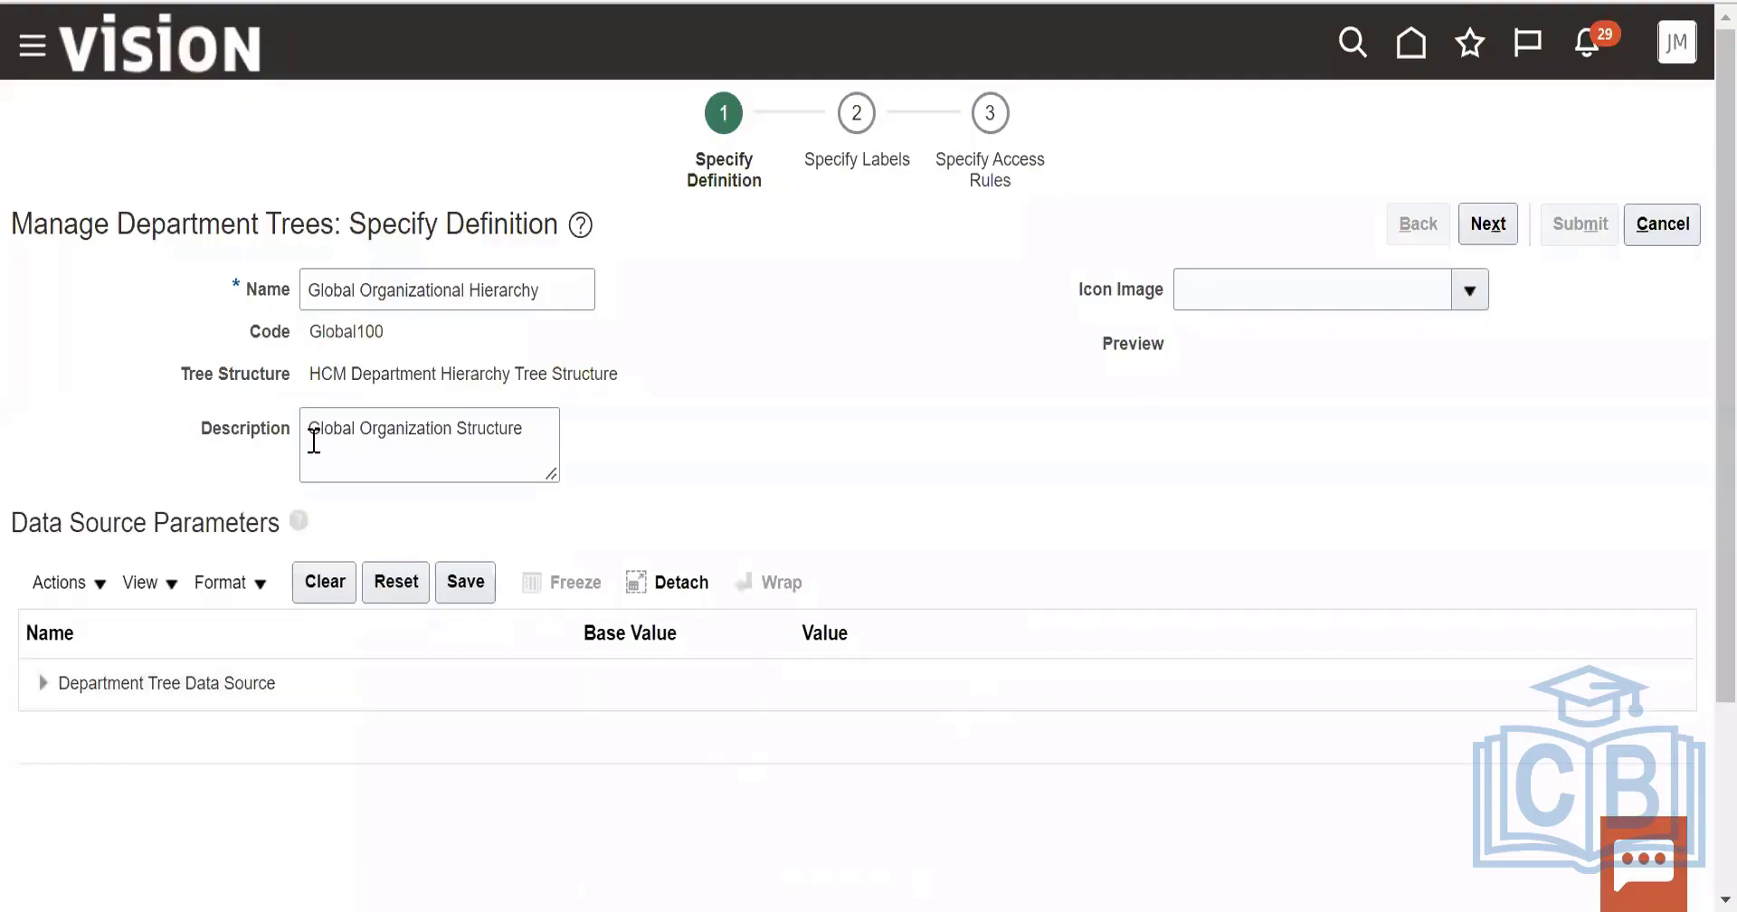
{"action": "left_click_drag", "start_coordinate": [313, 374], "coordinate": [621, 372]}
{"action": "left_click", "coordinate": [1488, 223]}
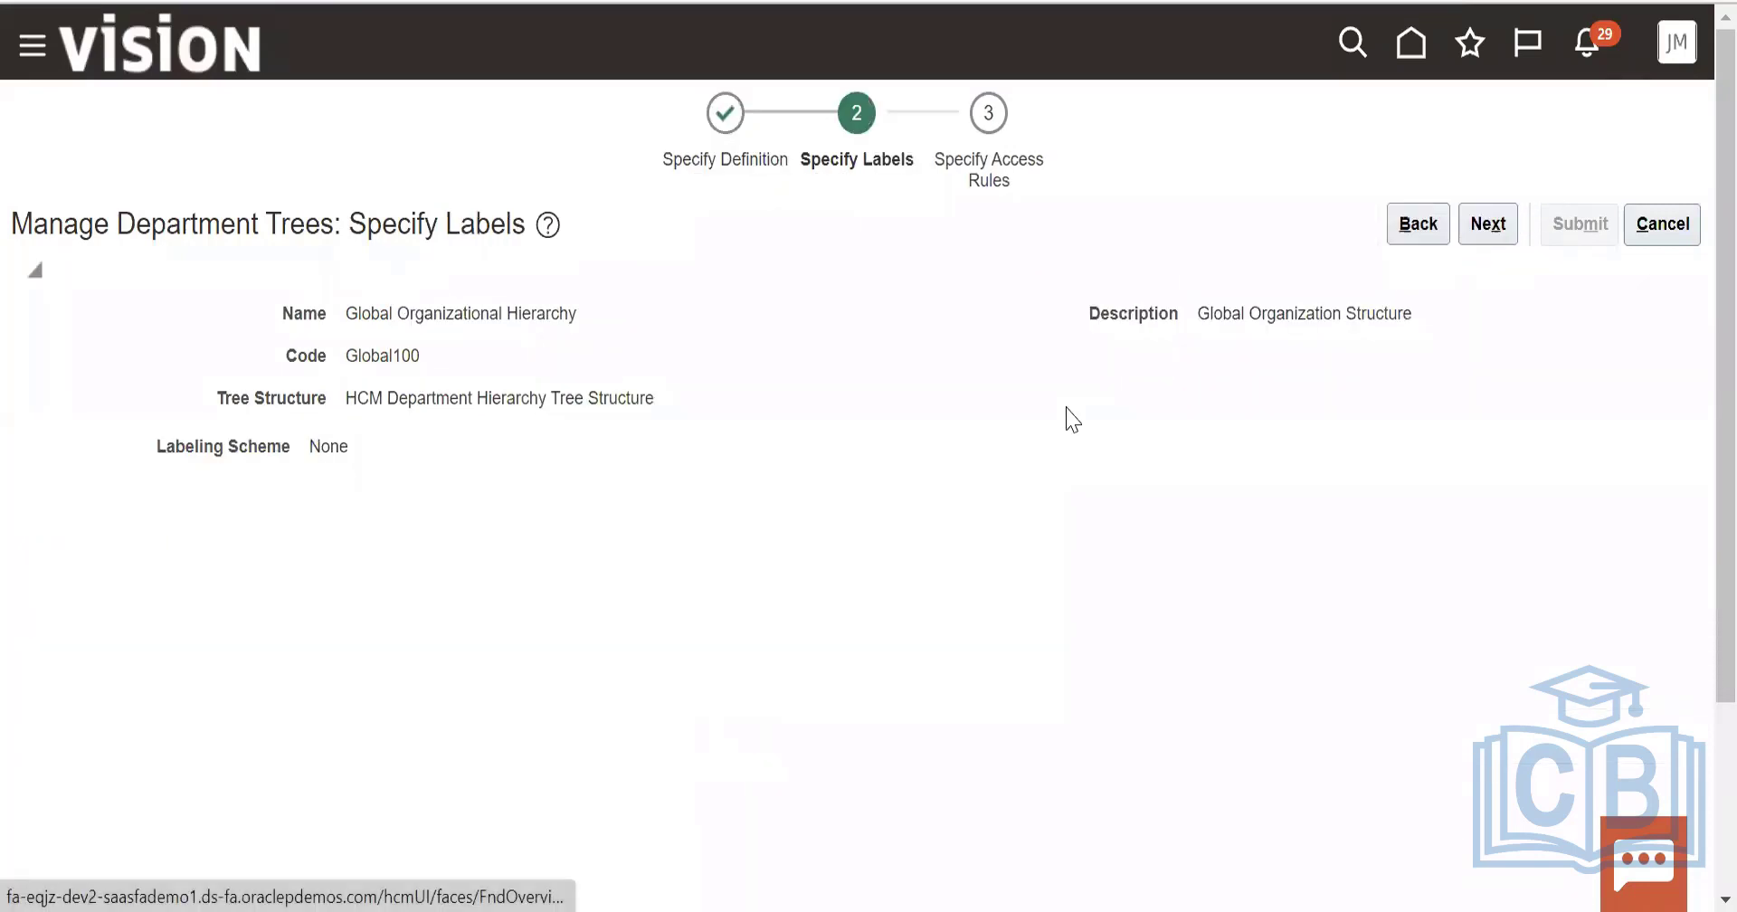
{"action": "left_click", "coordinate": [1497, 223]}
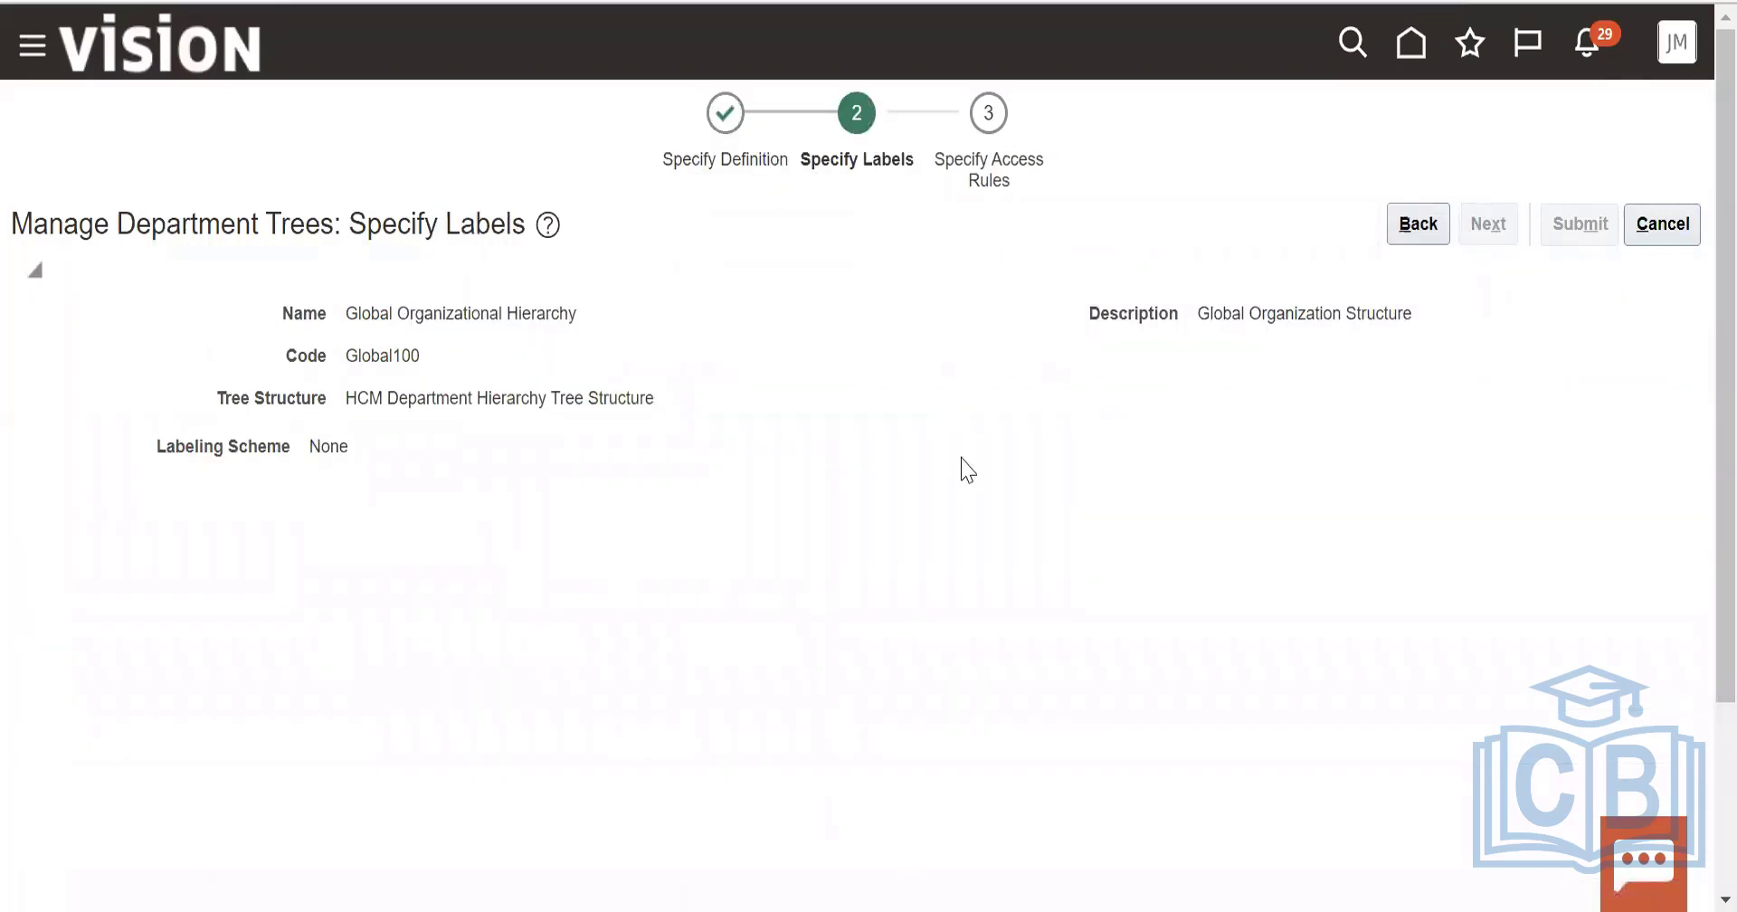
{"action": "left_click", "coordinate": [1579, 224]}
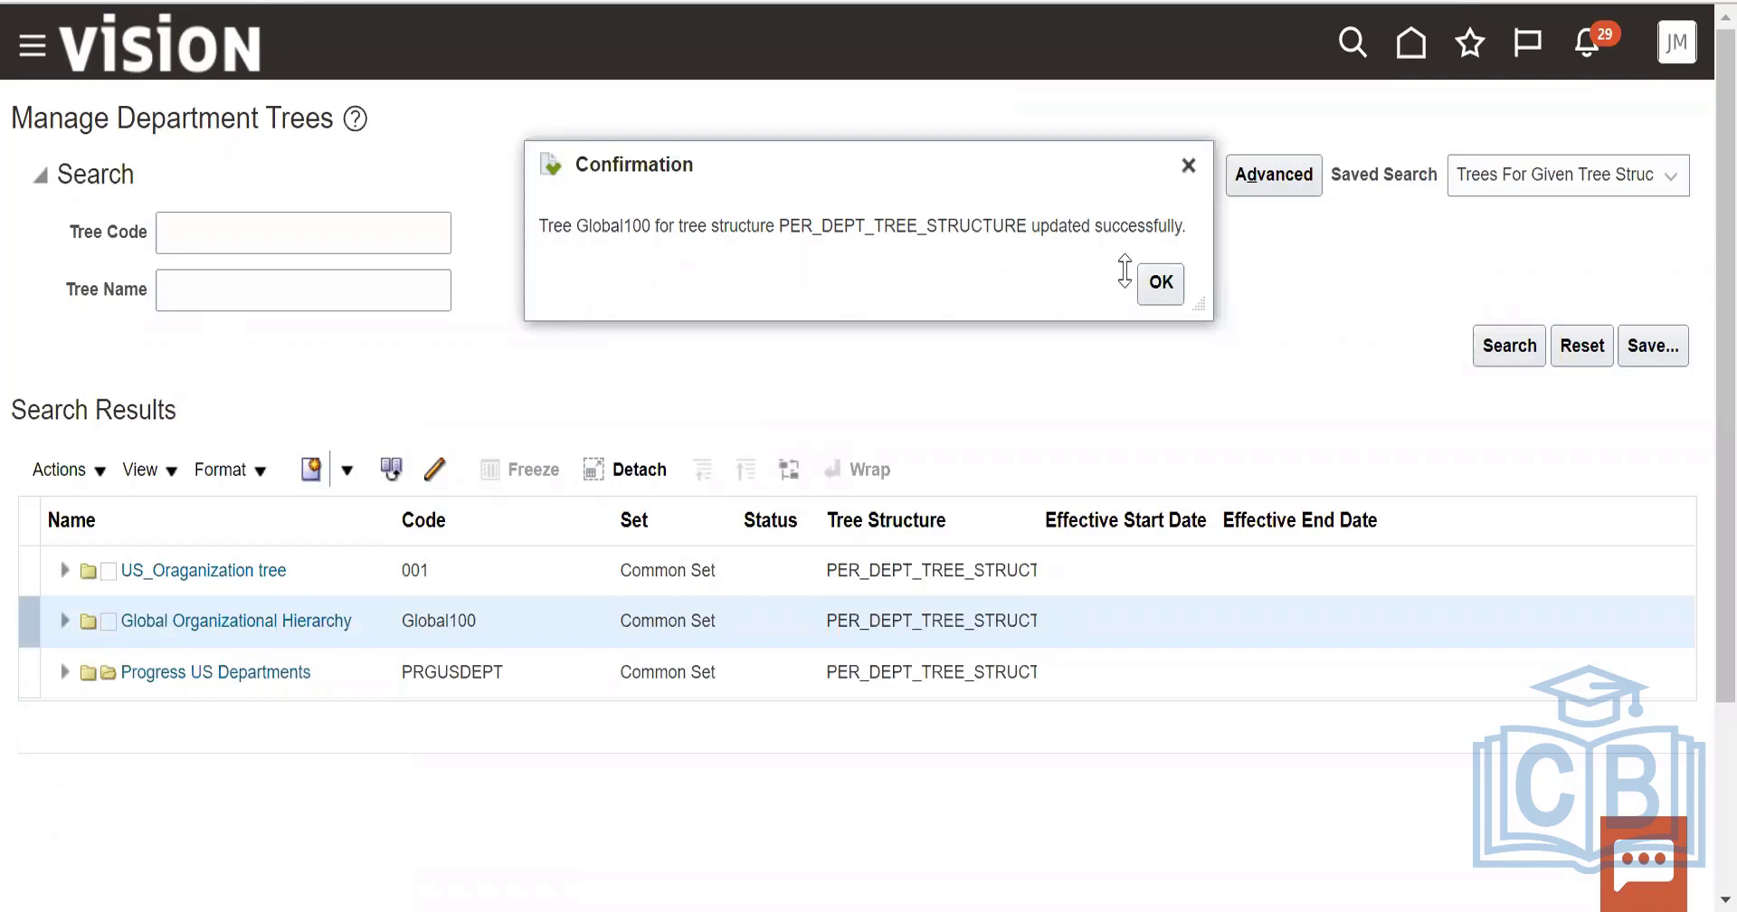
{"action": "left_click", "coordinate": [1161, 281]}
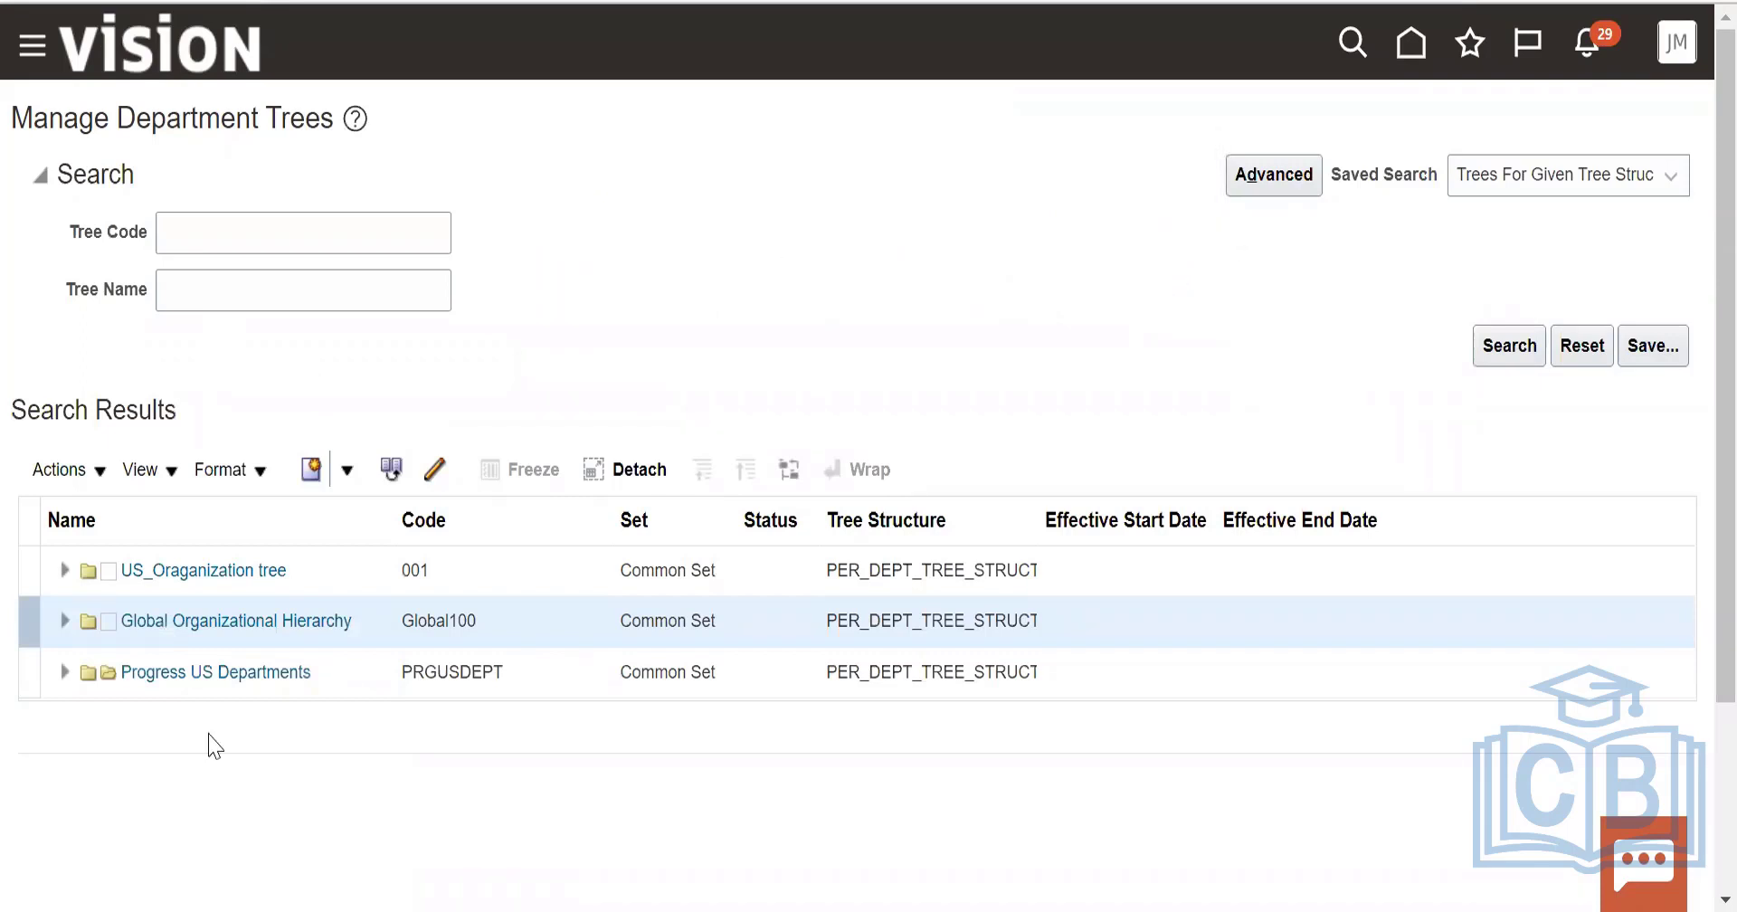
Open the Progress US Departments tree for update and check the actions available for its data source parameters.
{"action": "left_click", "coordinate": [240, 674]}
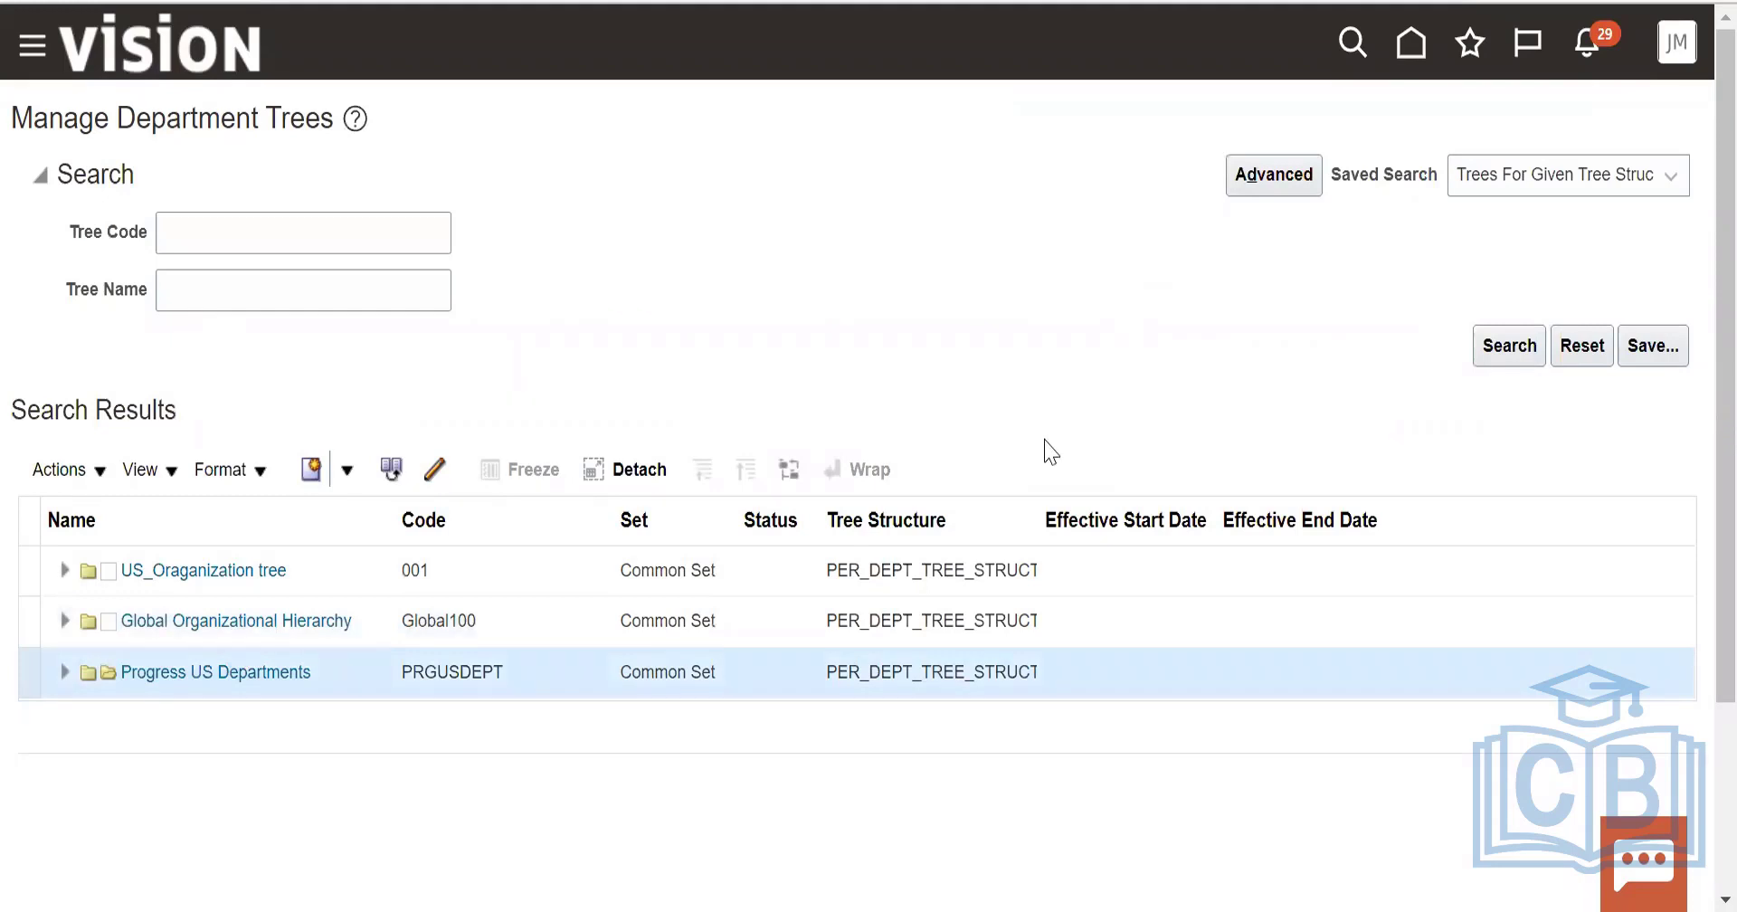
{"action": "left_click", "coordinate": [239, 680]}
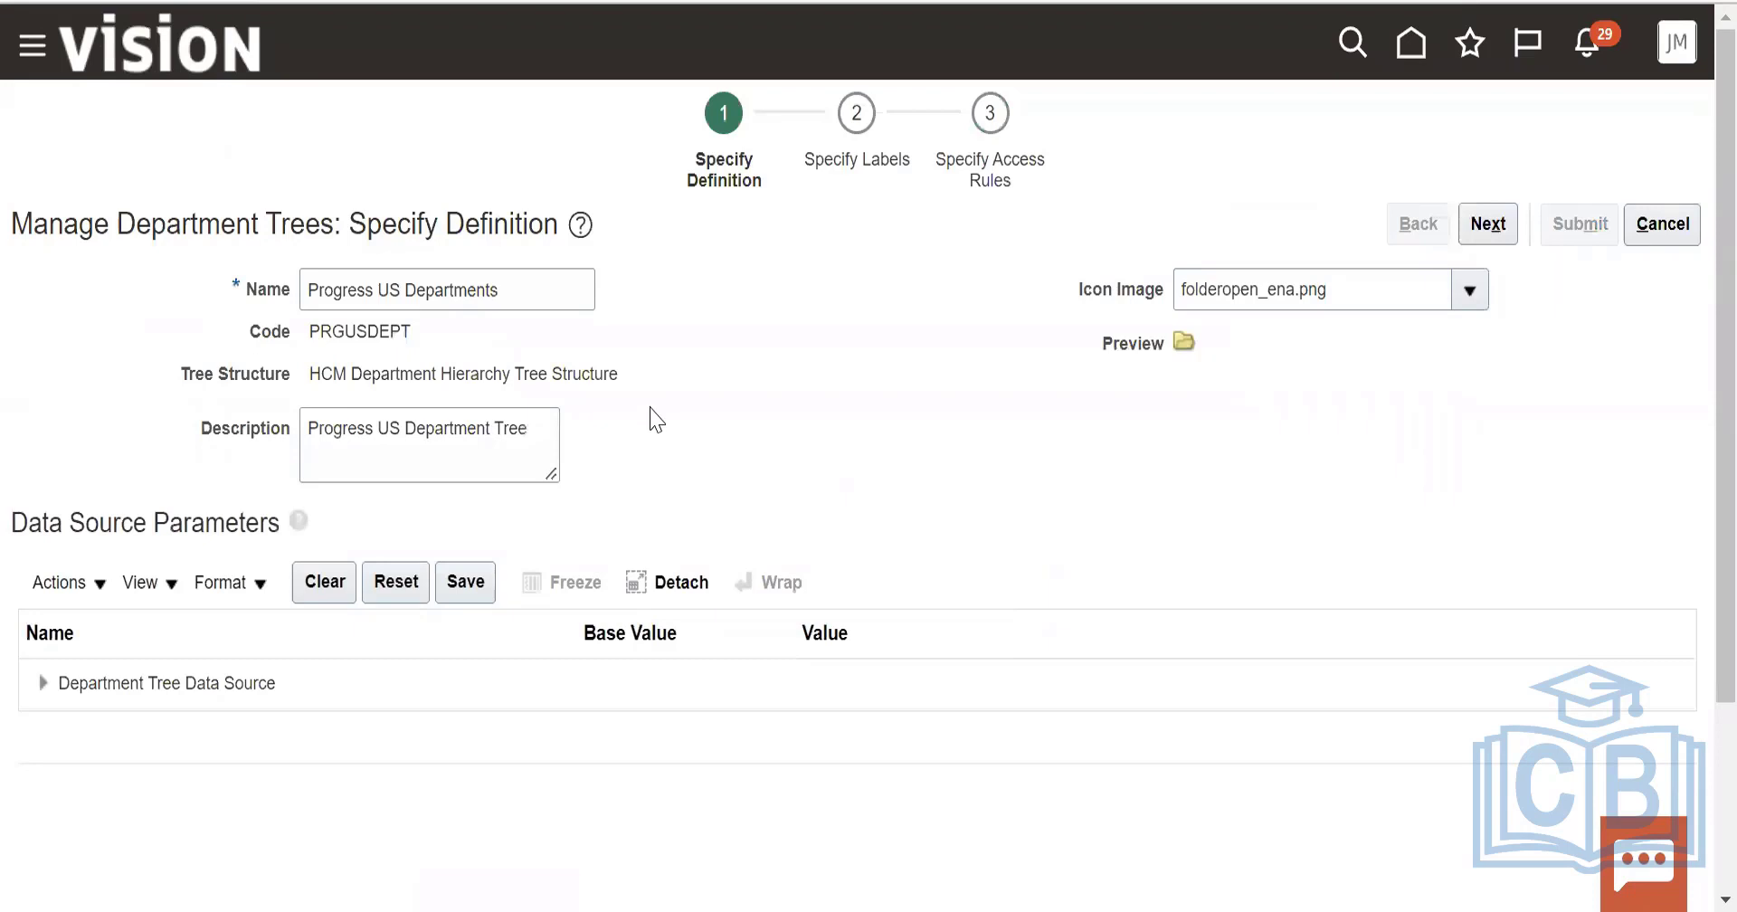
{"action": "left_click", "coordinate": [36, 581]}
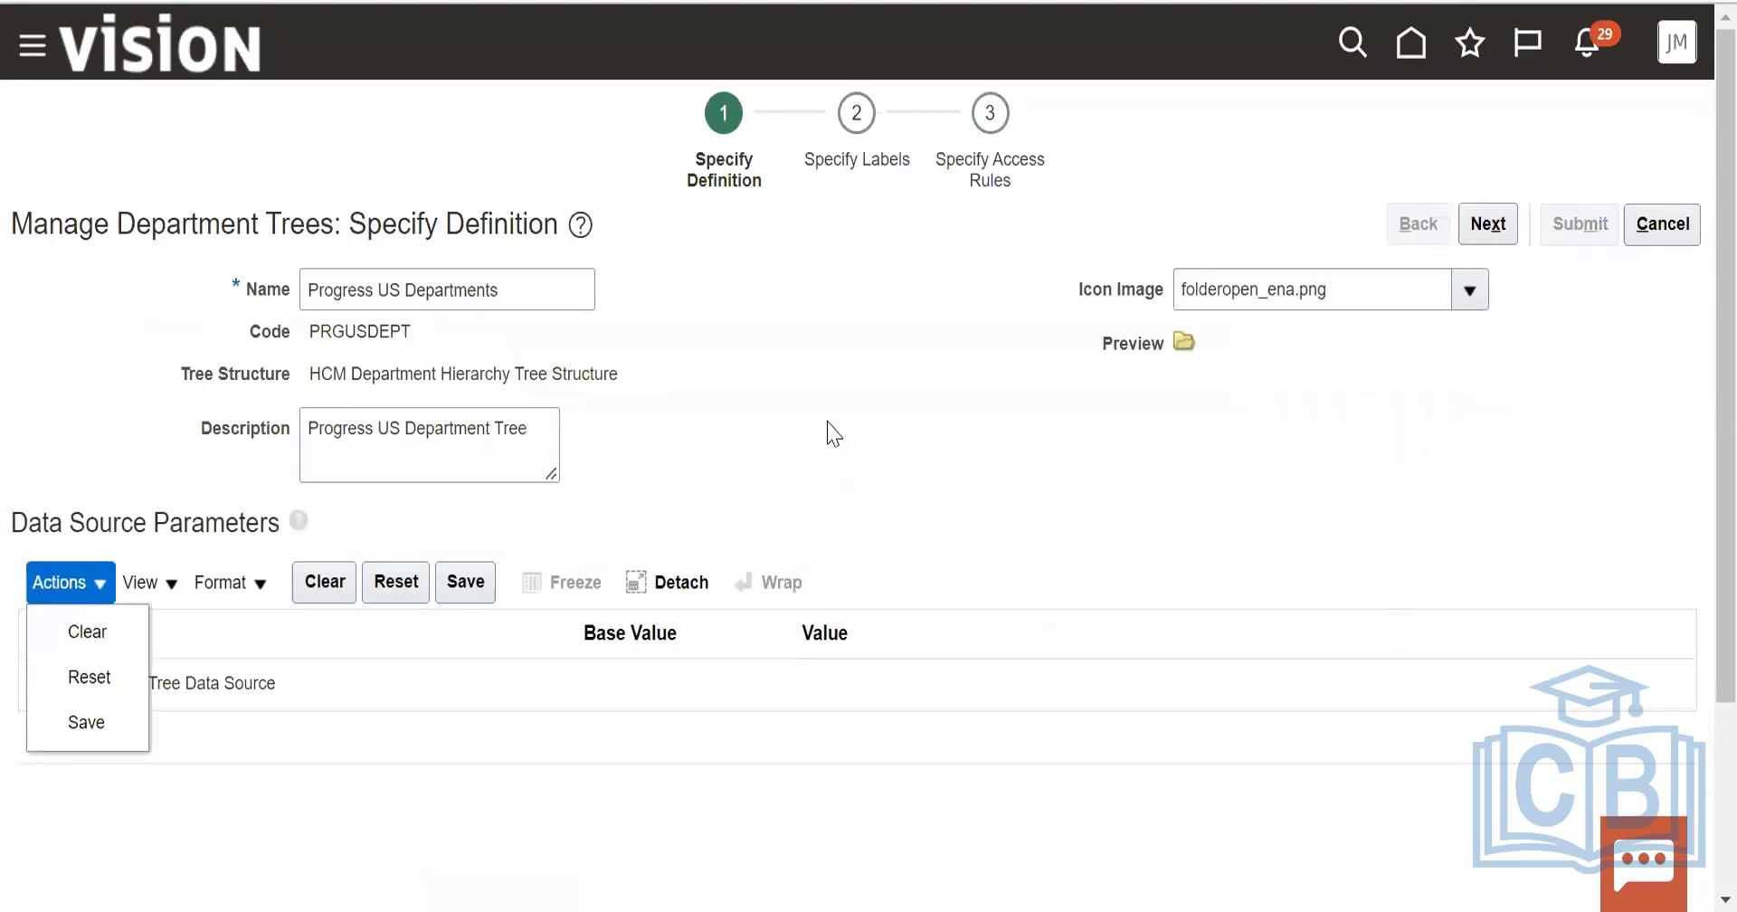
{"action": "left_click", "coordinate": [1032, 375]}
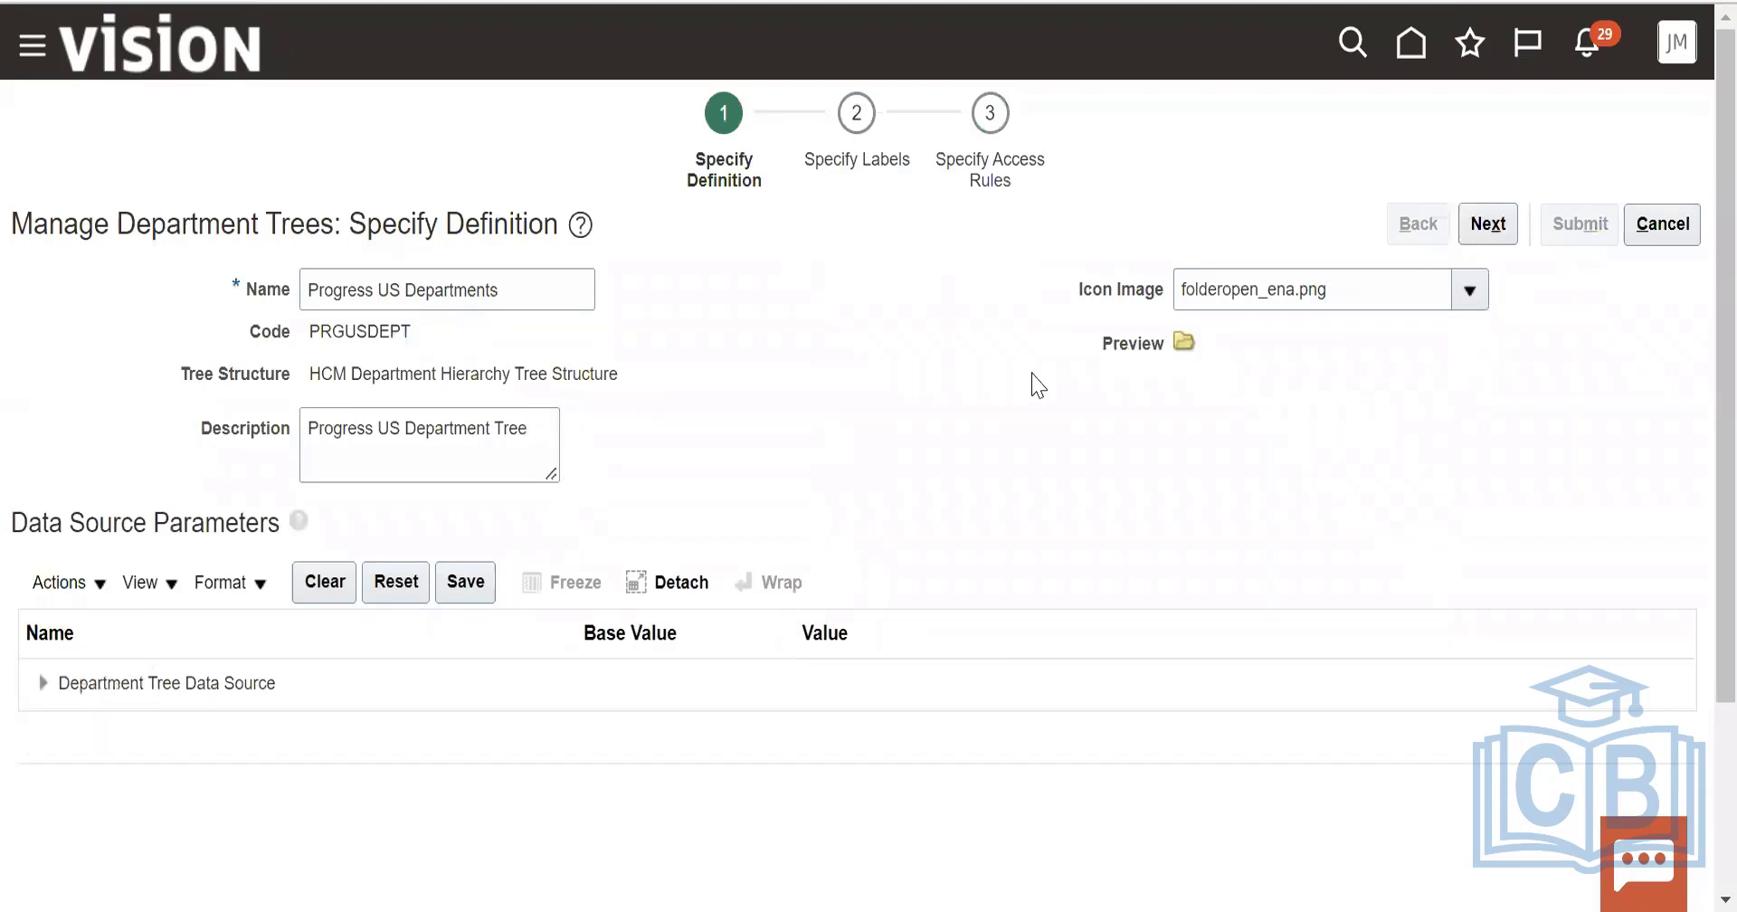
Go through the labels and access rules of the Progress US Departments tree and submit it without edits.
{"action": "left_click", "coordinate": [1508, 228]}
{"action": "left_click", "coordinate": [1446, 223]}
{"action": "left_click", "coordinate": [1478, 223]}
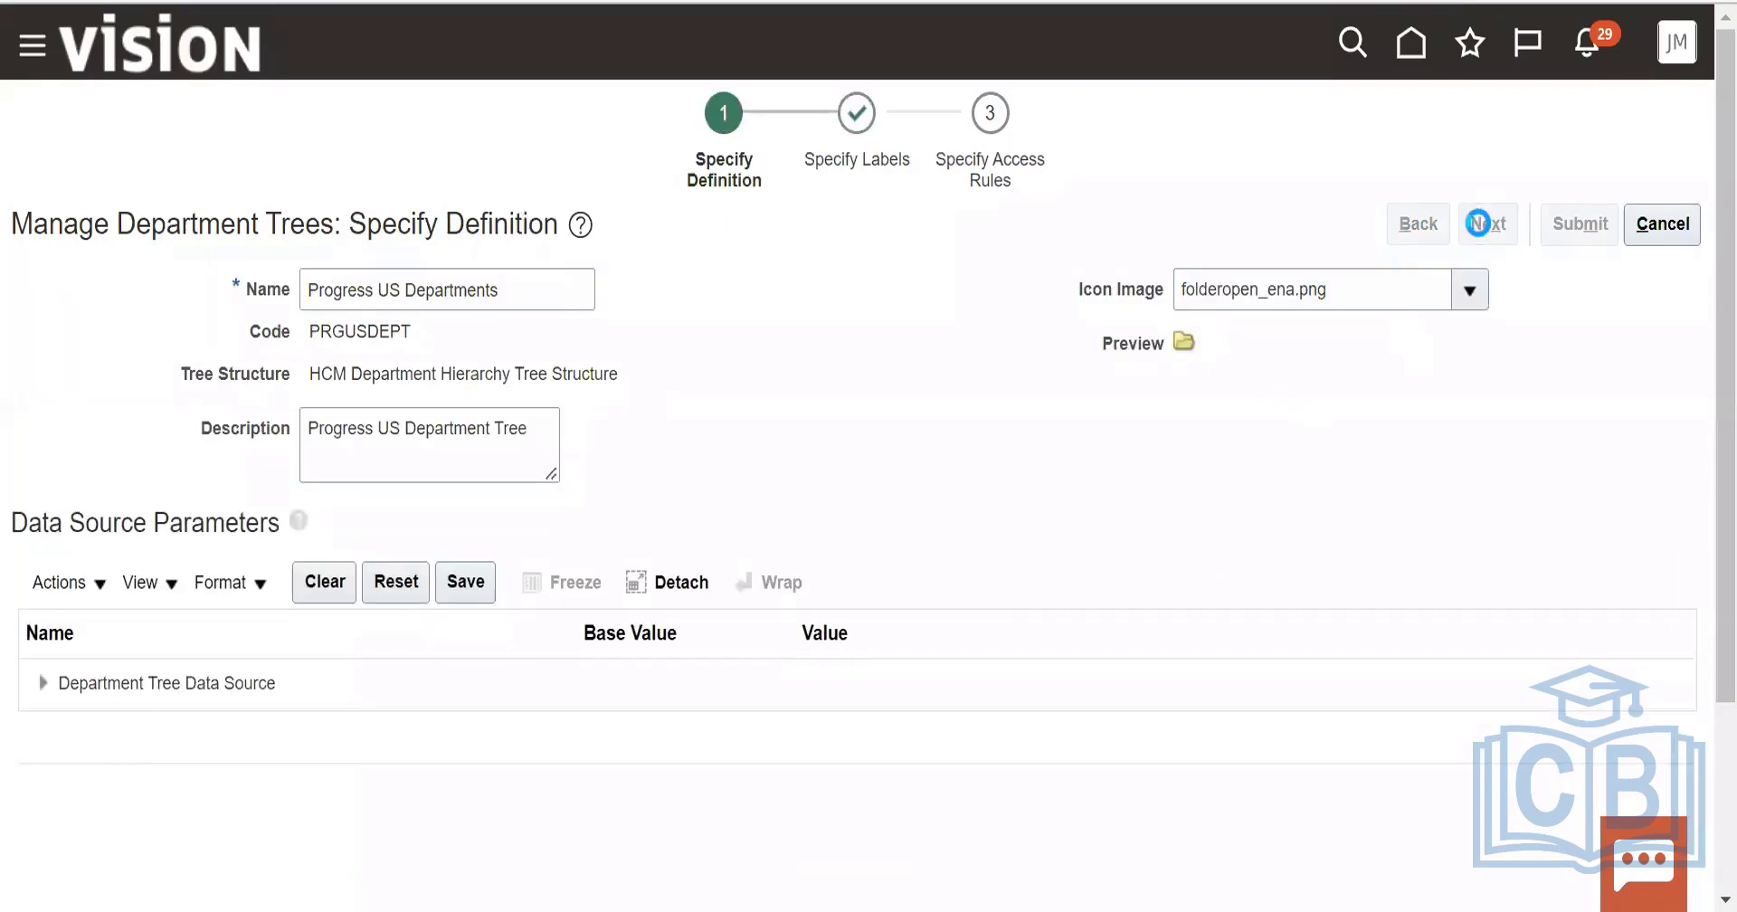
{"action": "left_click", "coordinate": [1484, 223]}
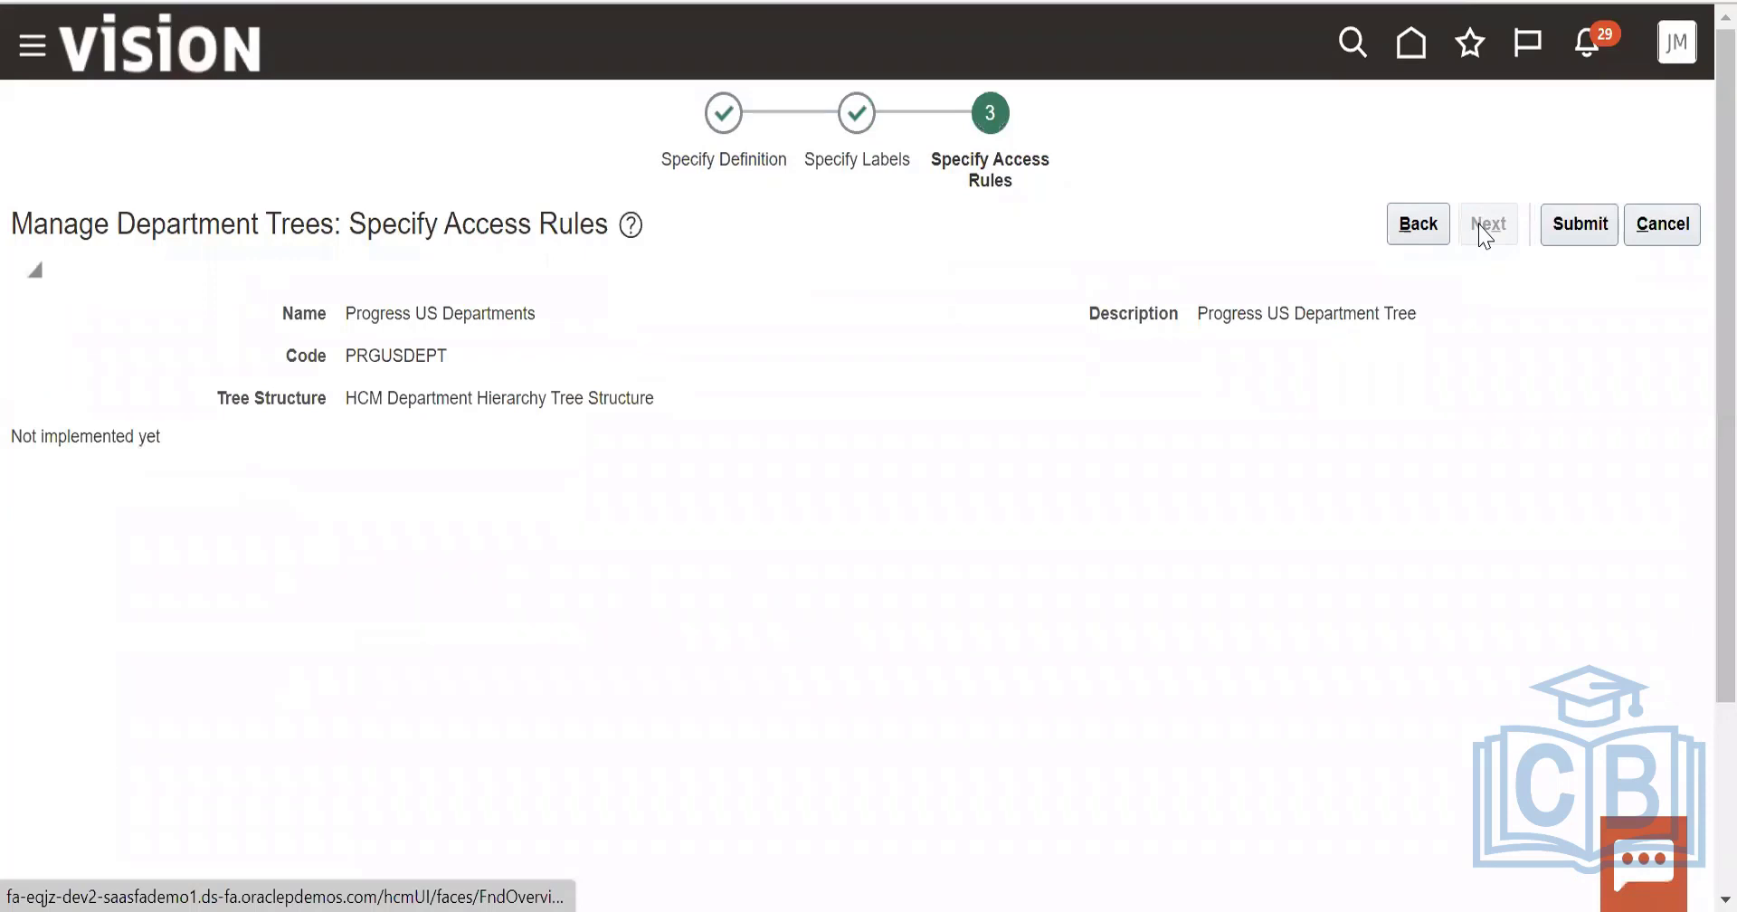
{"action": "left_click", "coordinate": [1614, 230]}
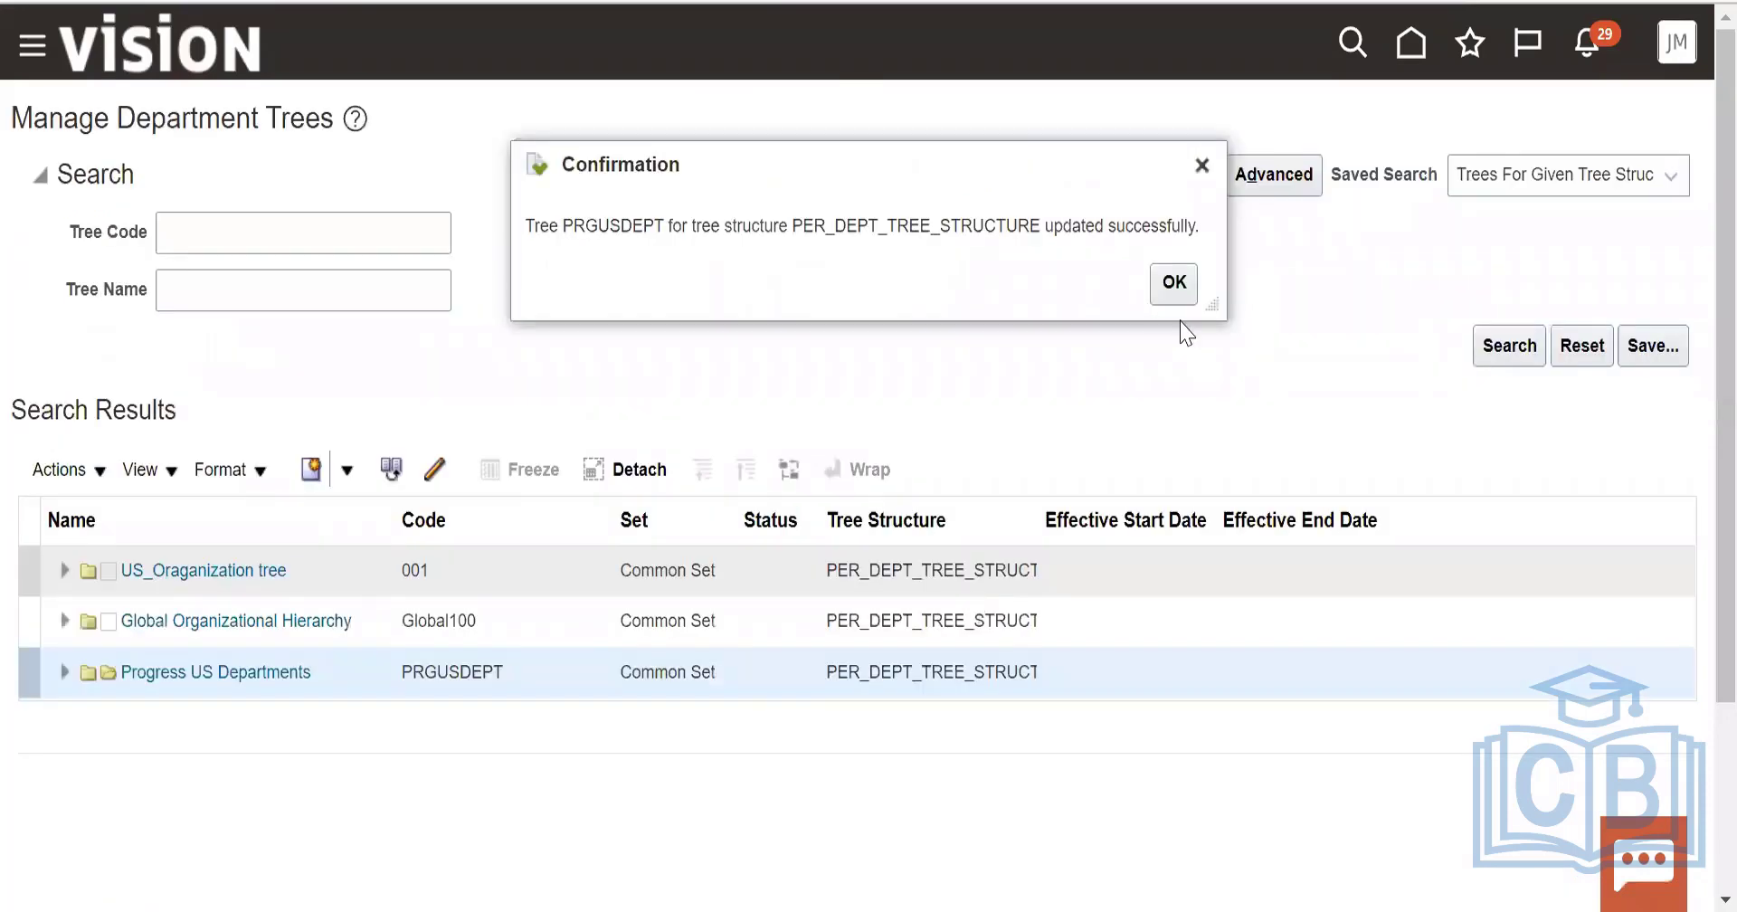
{"action": "left_click", "coordinate": [1188, 285]}
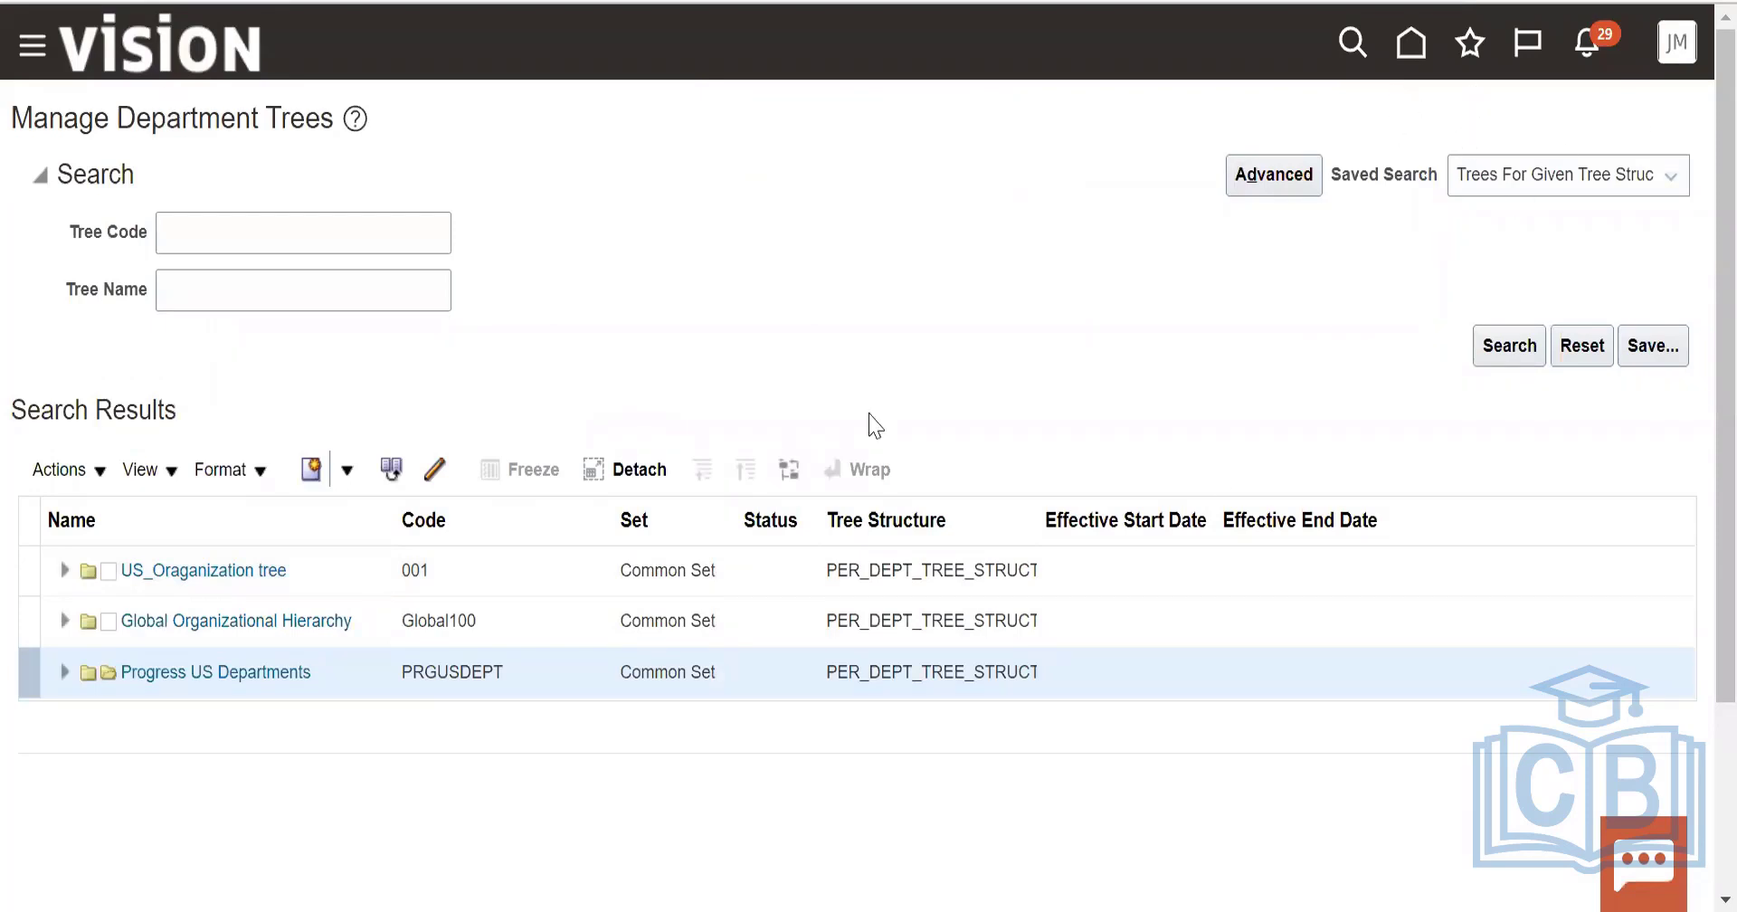
Return to the home page and open Manage Organization Trees in Workforce Structures.
{"action": "left_click", "coordinate": [1410, 47]}
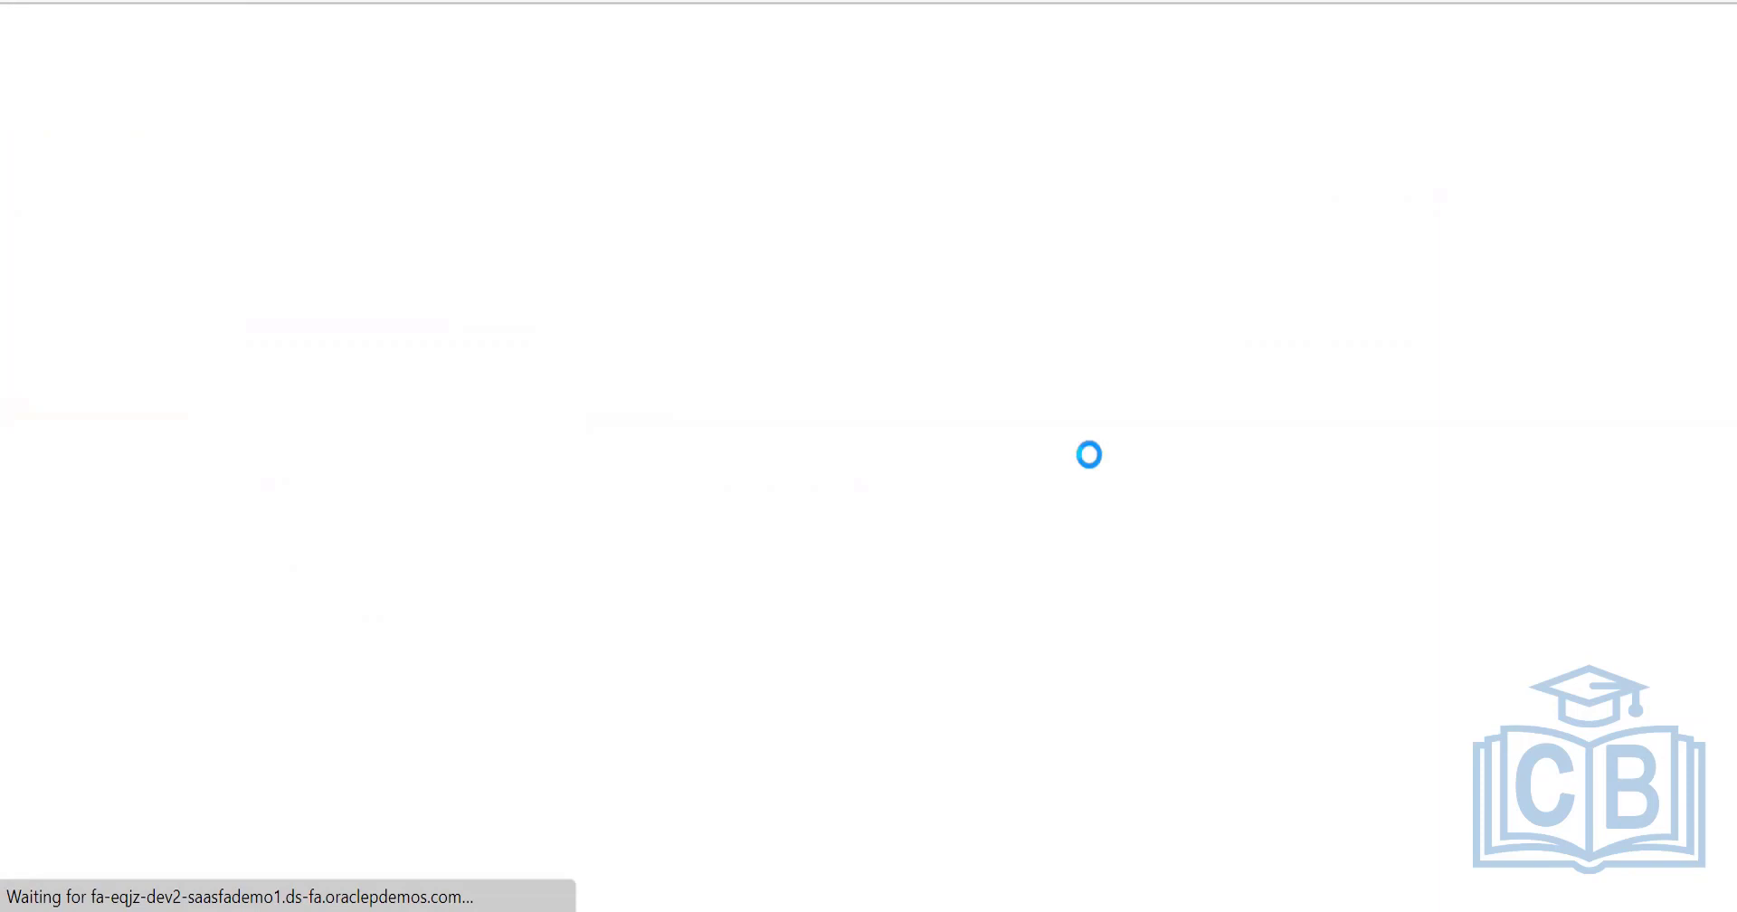
{"action": "scroll", "coordinate": [1093, 457], "scroll_direction": "down", "scroll_amount": 5}
{"action": "scroll", "coordinate": [1095, 466], "scroll_direction": "down", "scroll_amount": 9}
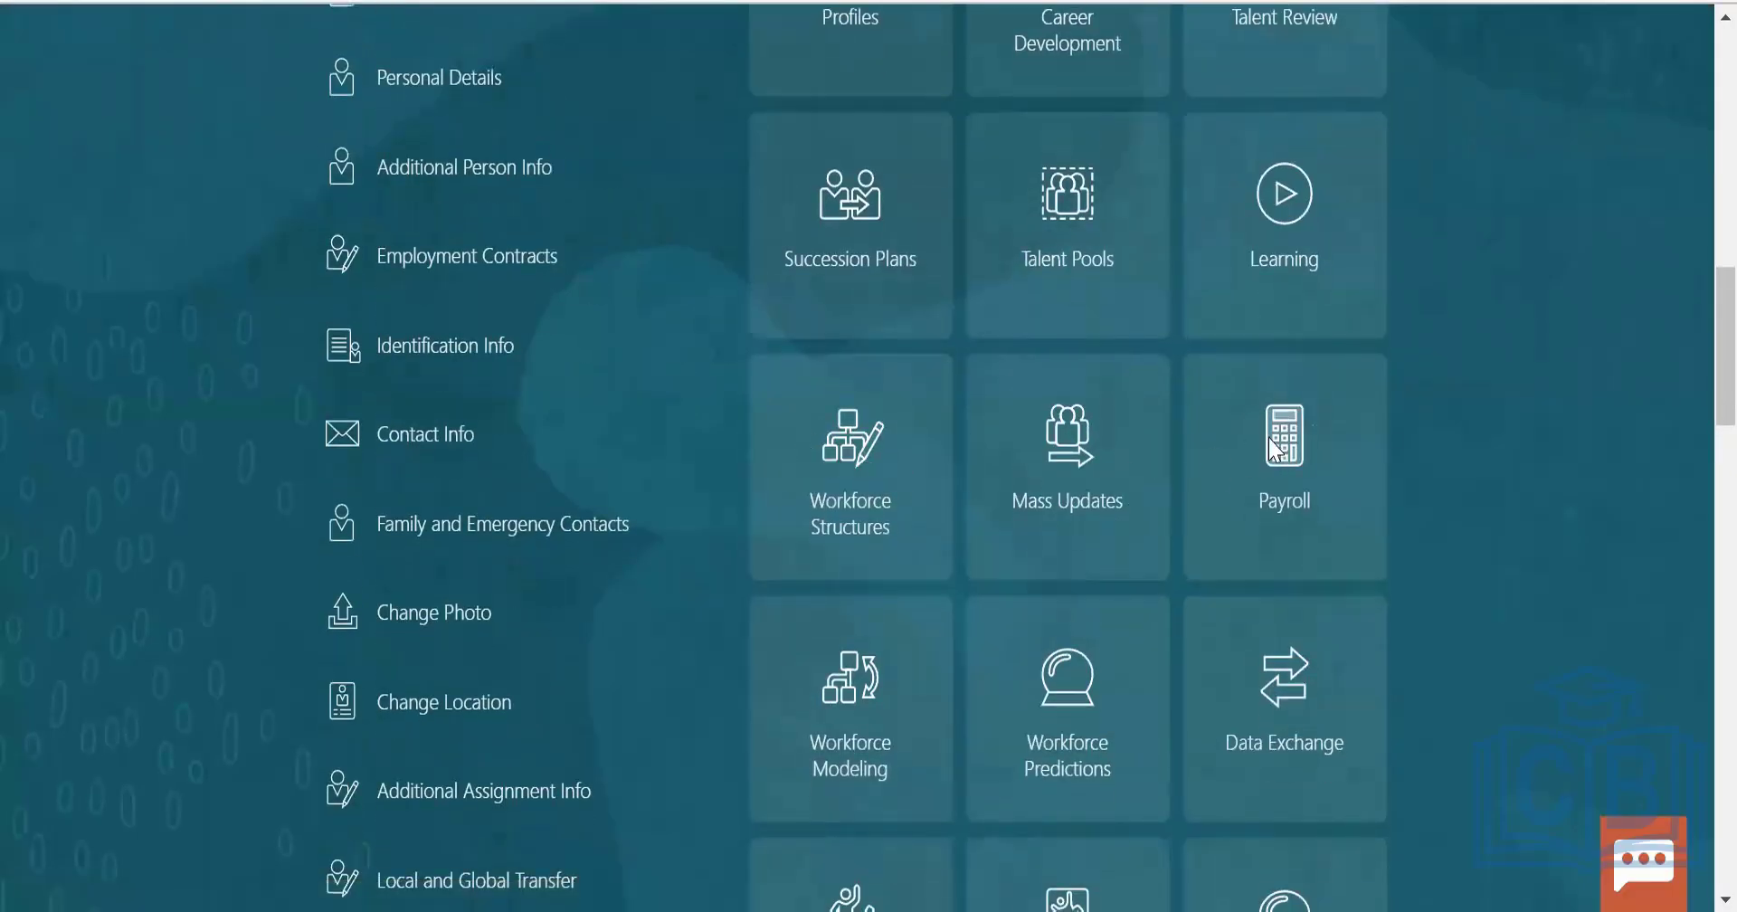
{"action": "left_click", "coordinate": [1274, 448]}
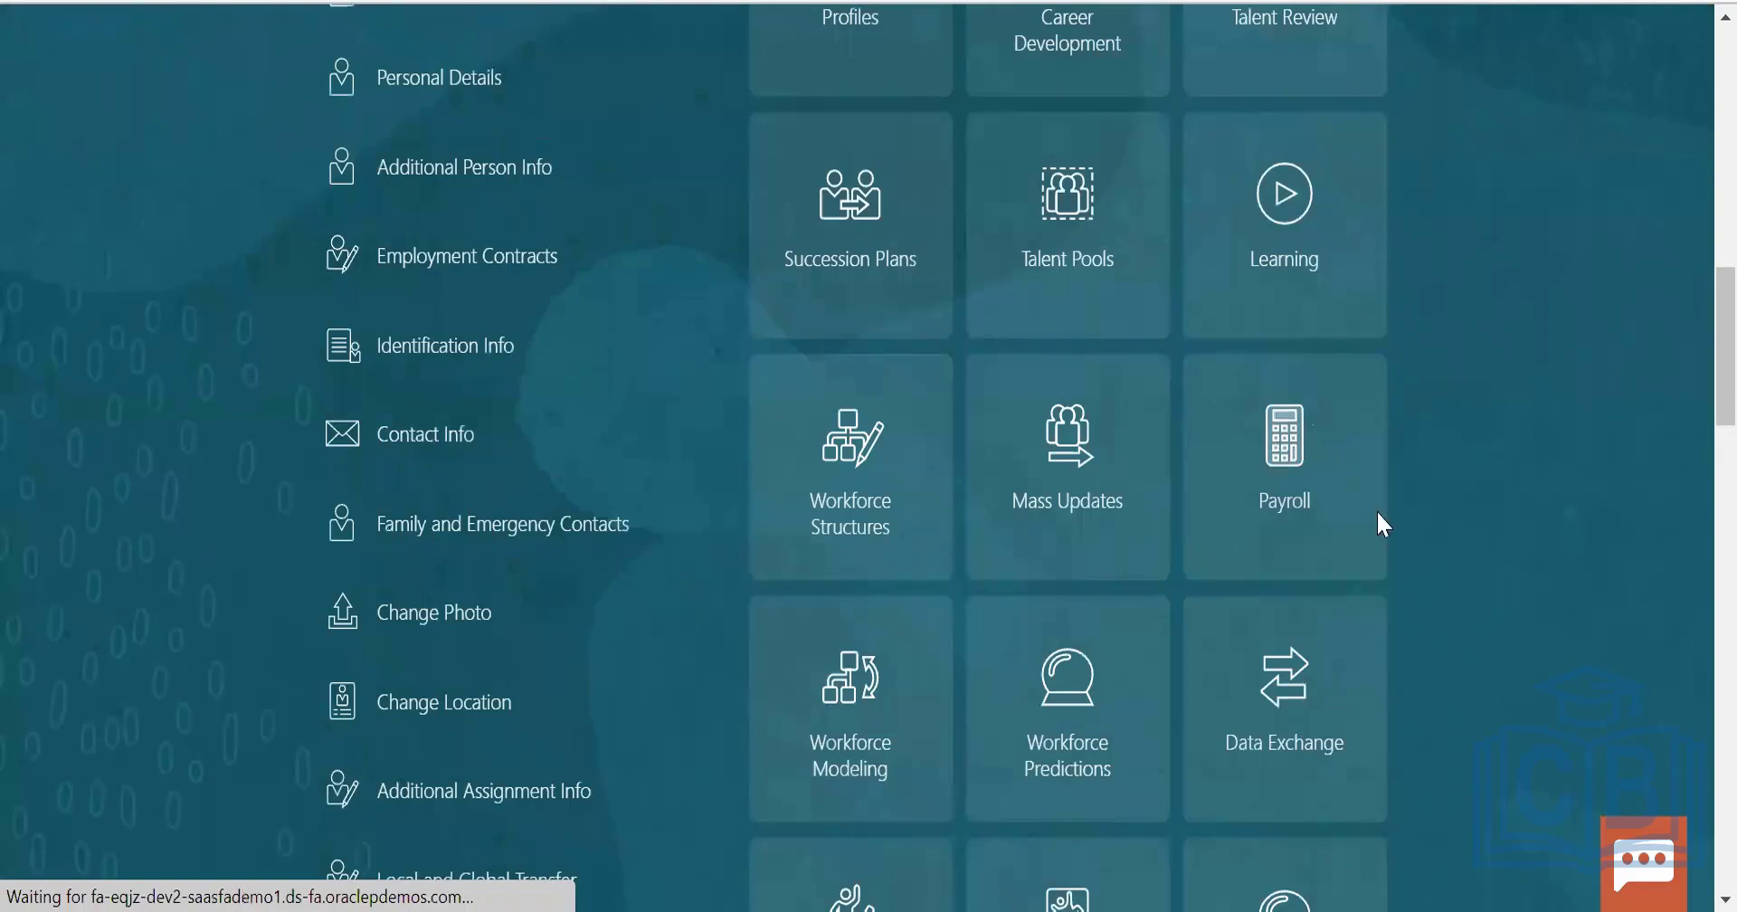
{"action": "scroll", "coordinate": [887, 488], "scroll_direction": "down", "scroll_amount": 5}
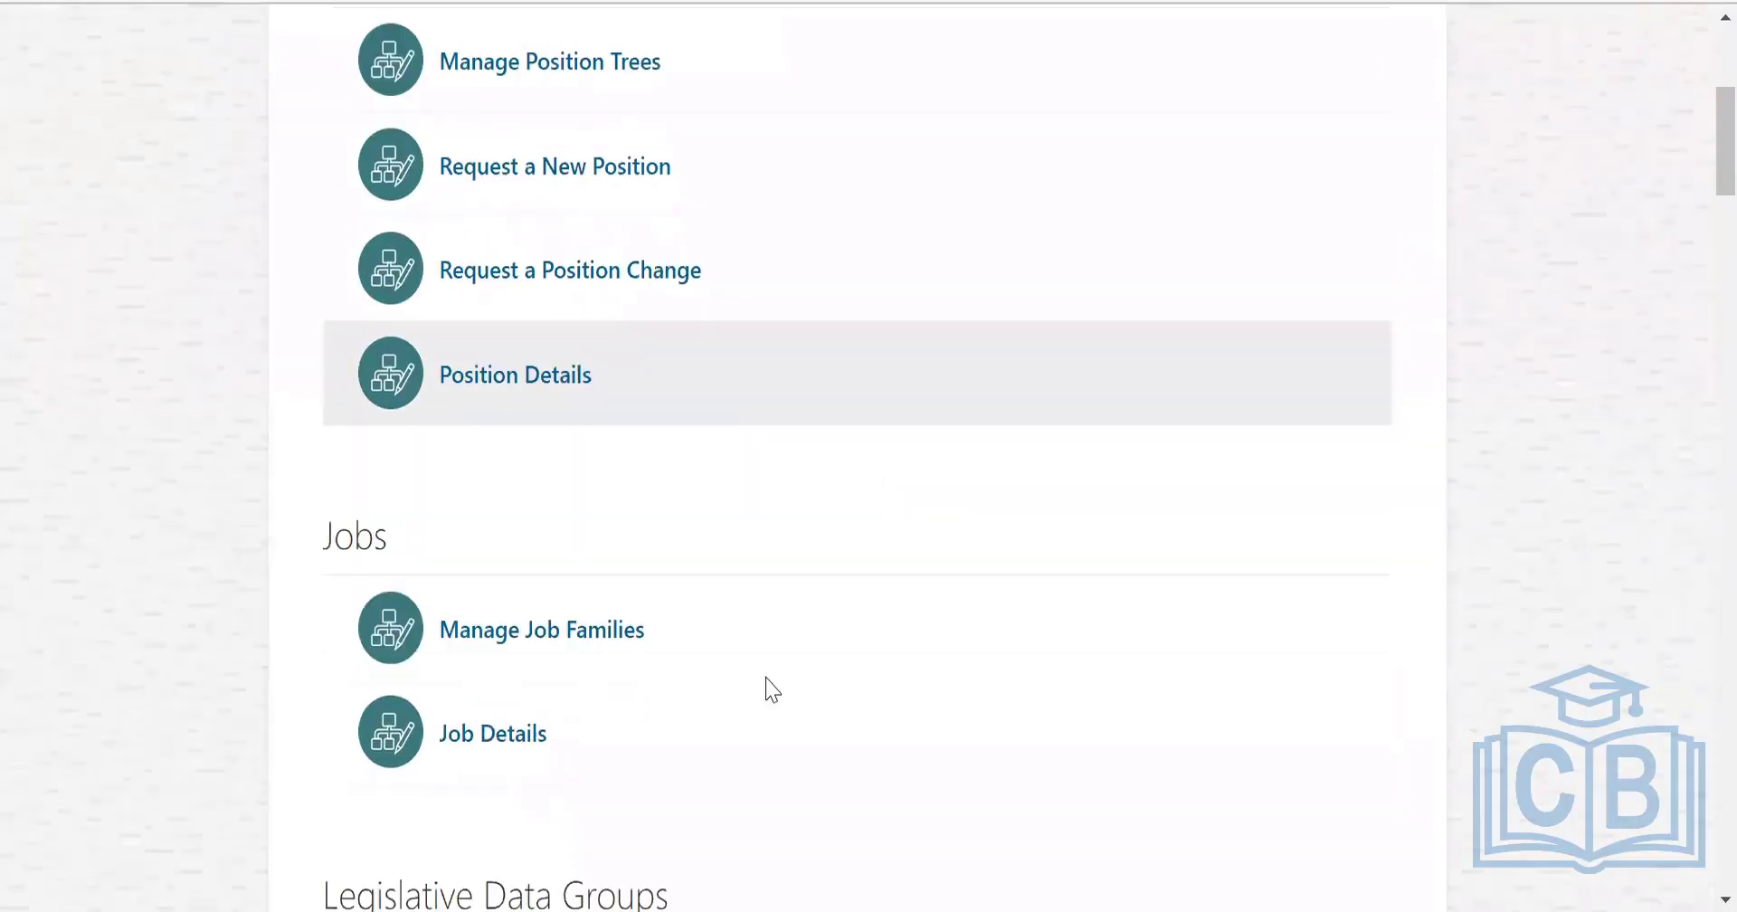
{"action": "scroll", "coordinate": [778, 656], "scroll_direction": "down", "scroll_amount": 12}
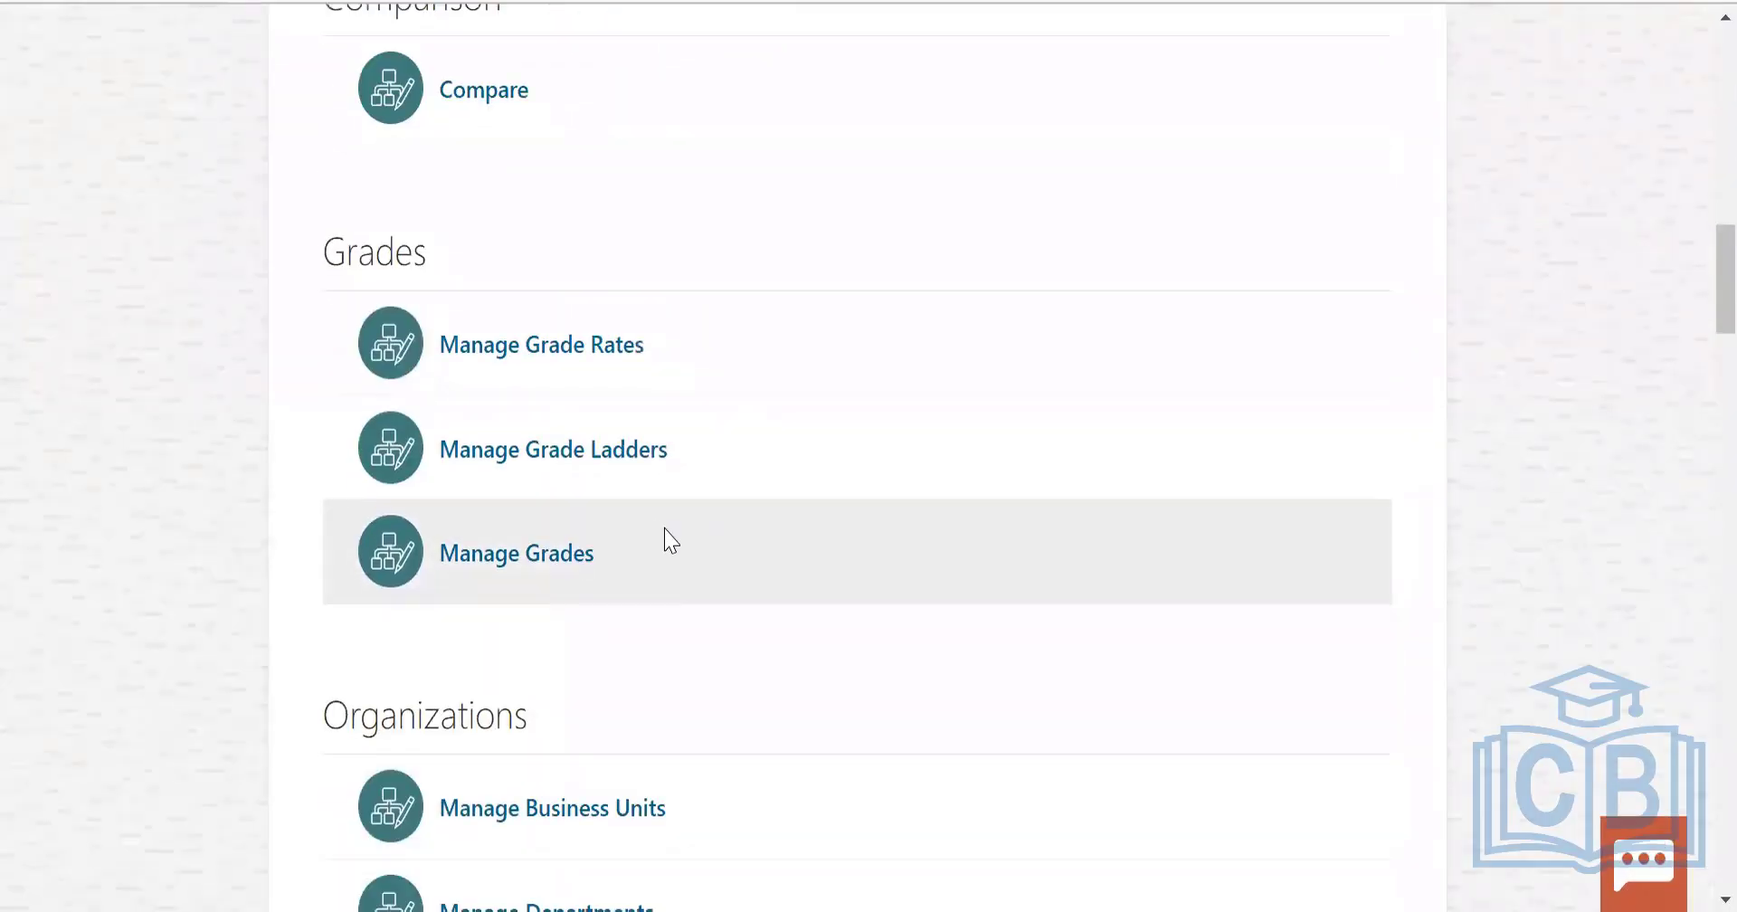
{"action": "scroll", "coordinate": [667, 540], "scroll_direction": "down", "scroll_amount": 9}
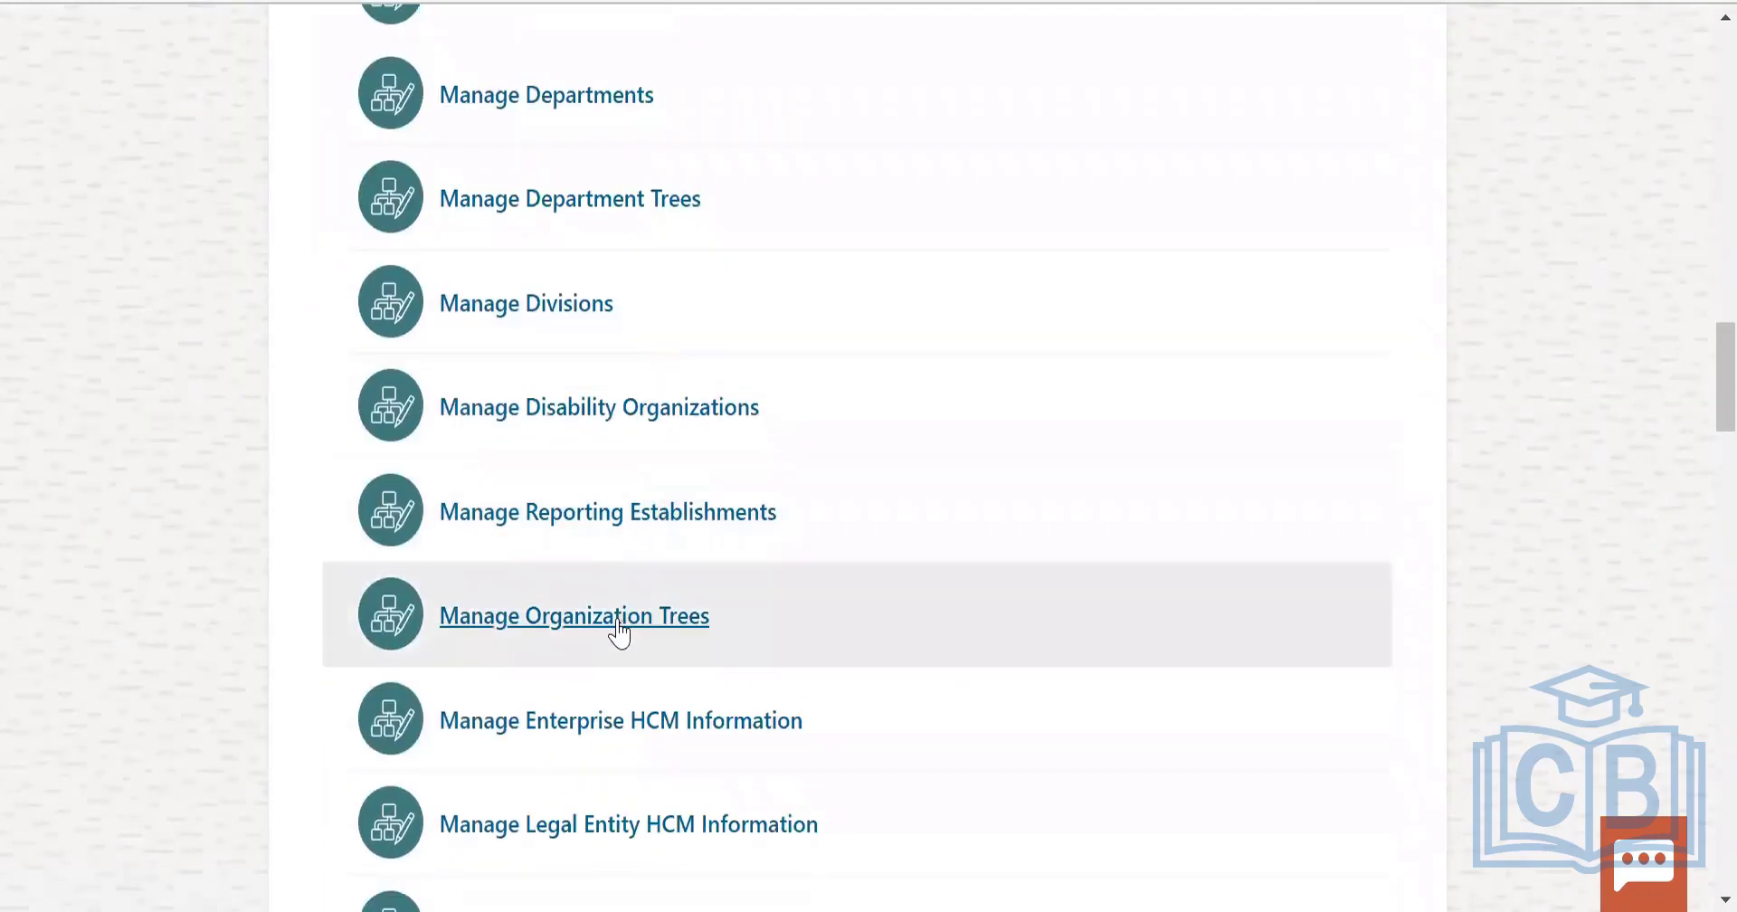
{"action": "left_click", "coordinate": [618, 631]}
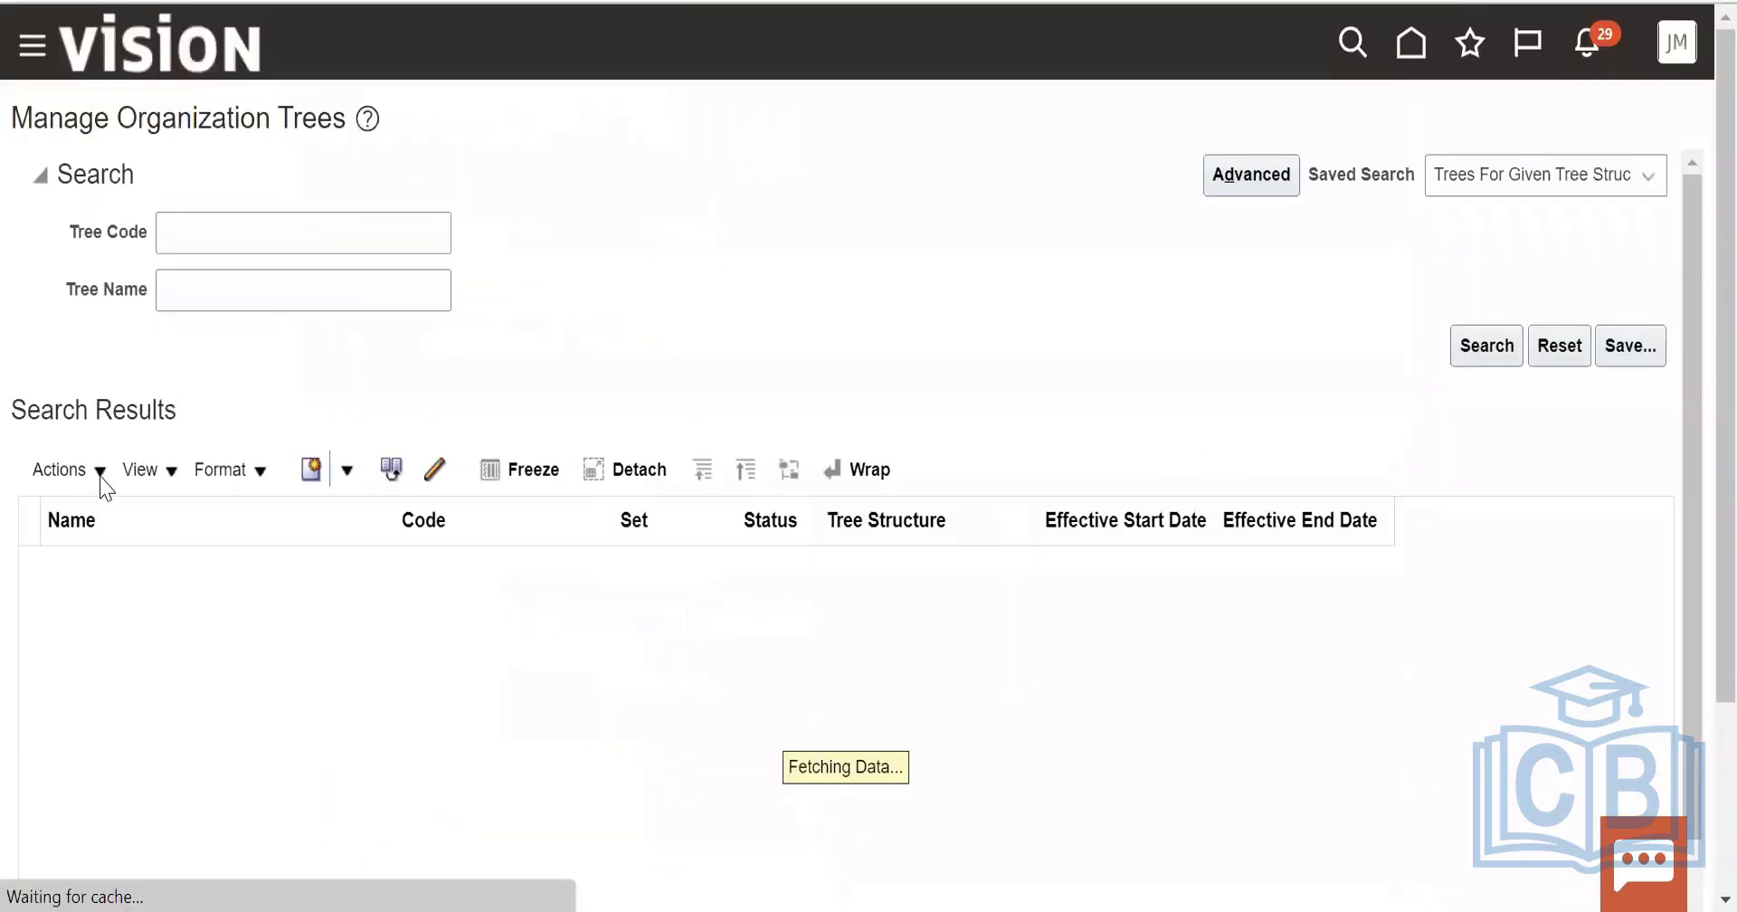
Open the Vision Corporation Organization Tree, go through its definition, labels and access rules, and submit it without edits.
{"action": "left_click", "coordinate": [71, 467]}
{"action": "left_click", "coordinate": [133, 52]}
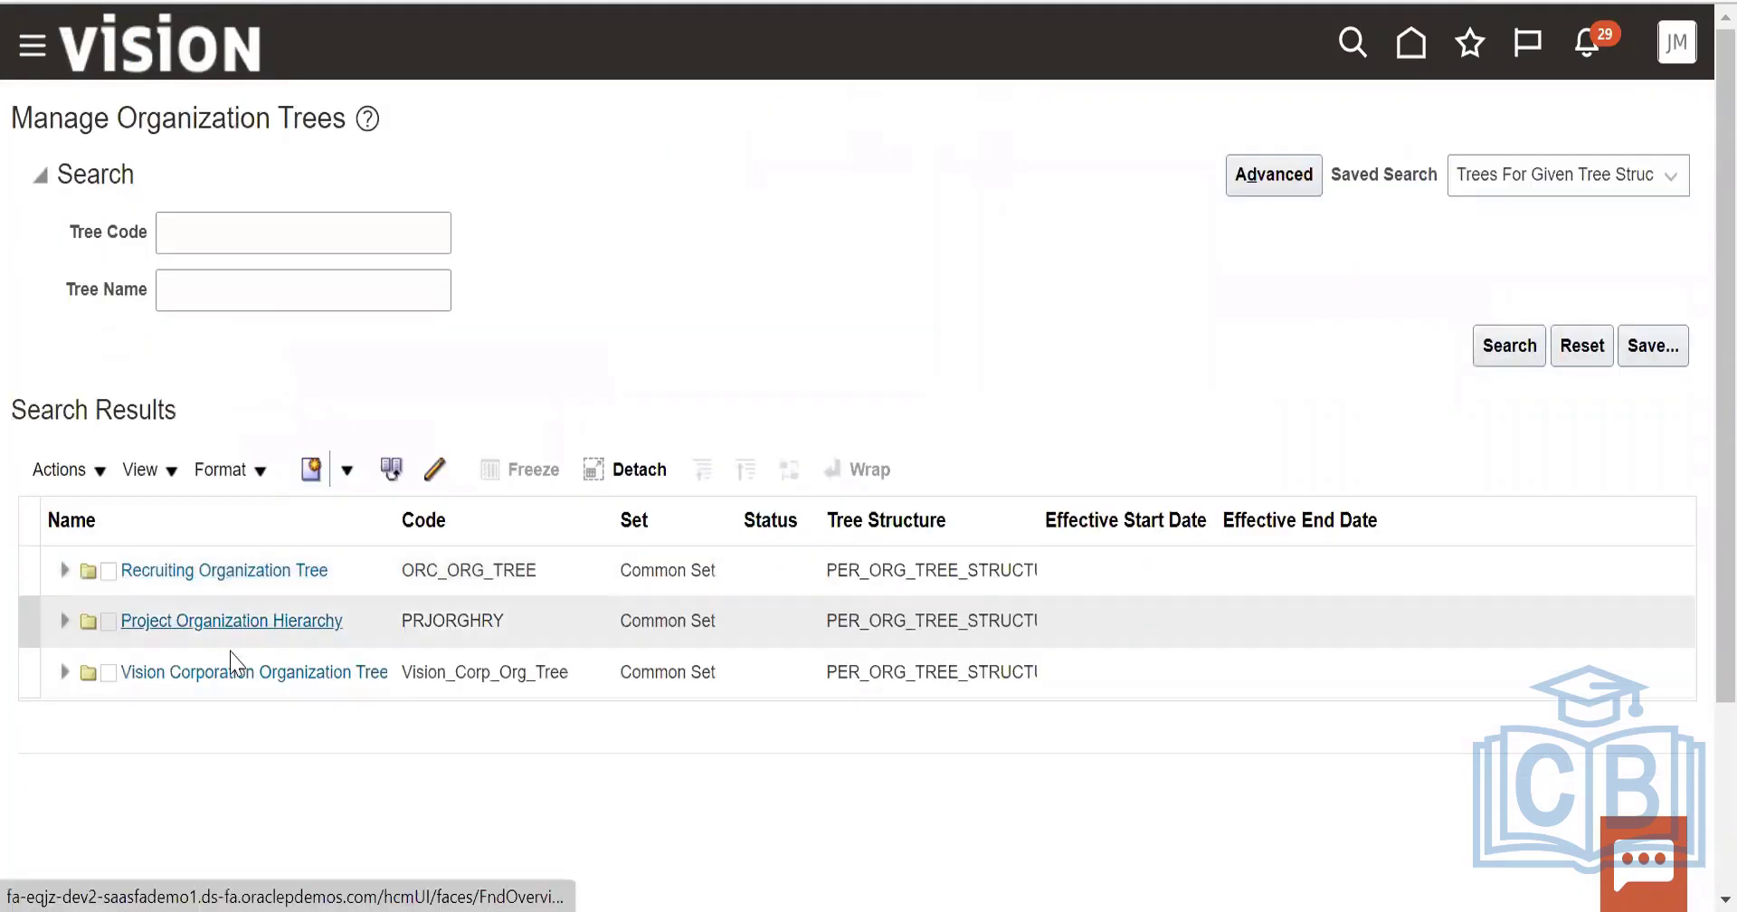
{"action": "left_click", "coordinate": [233, 673]}
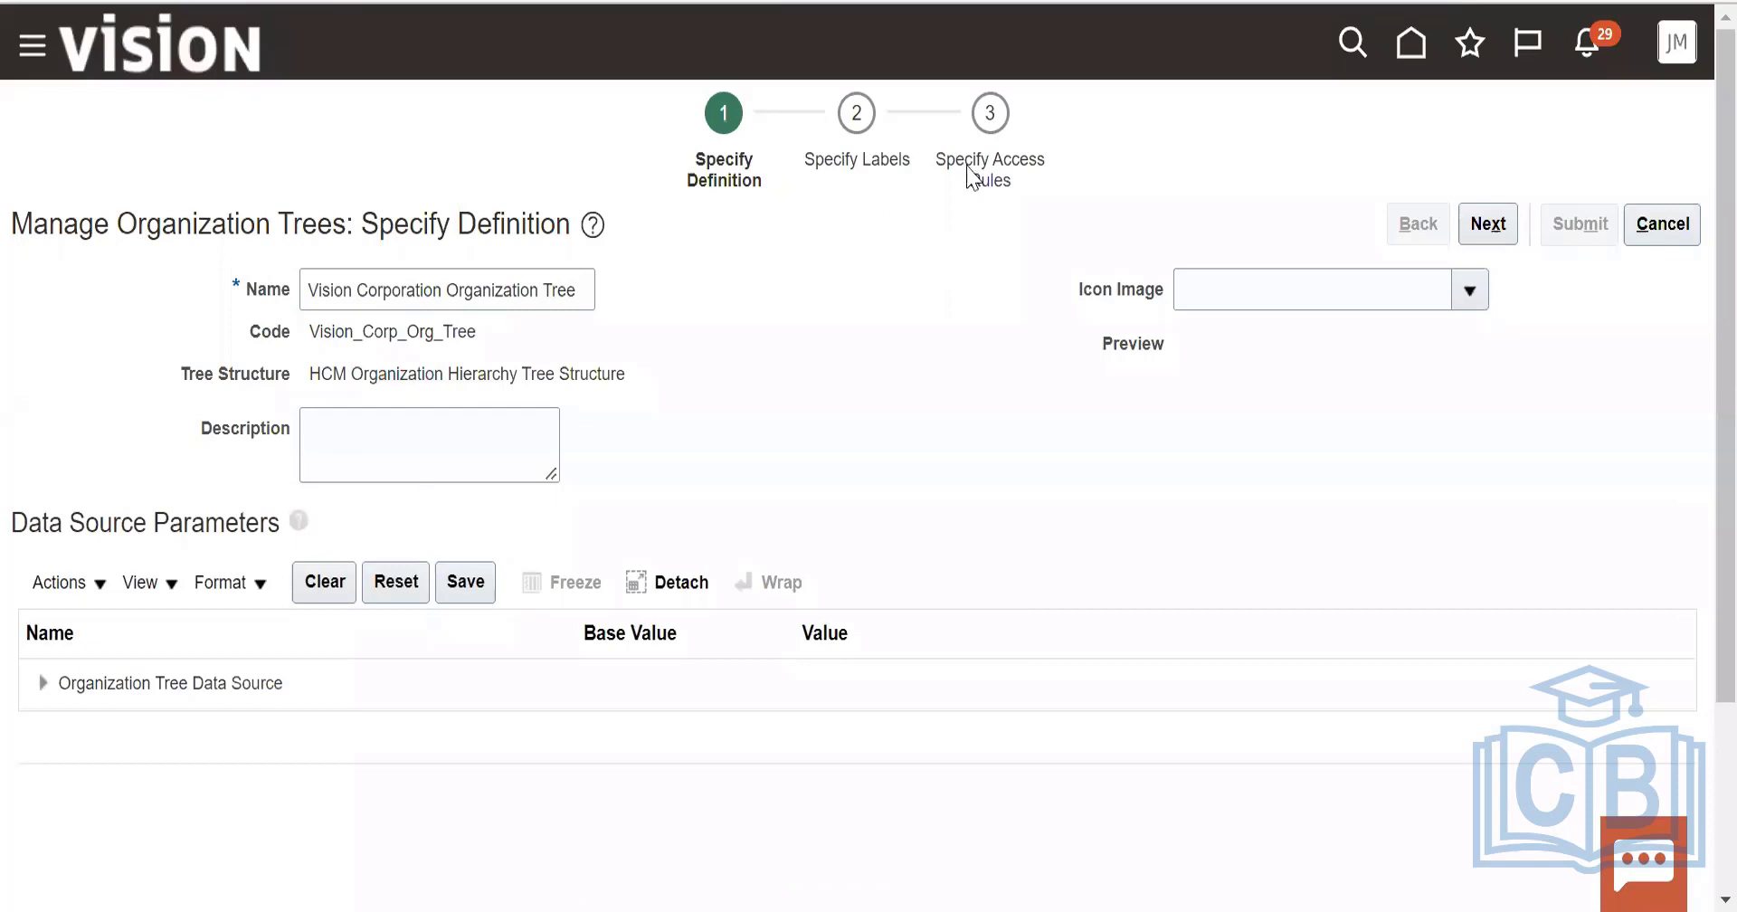
{"action": "left_click", "coordinate": [1488, 225]}
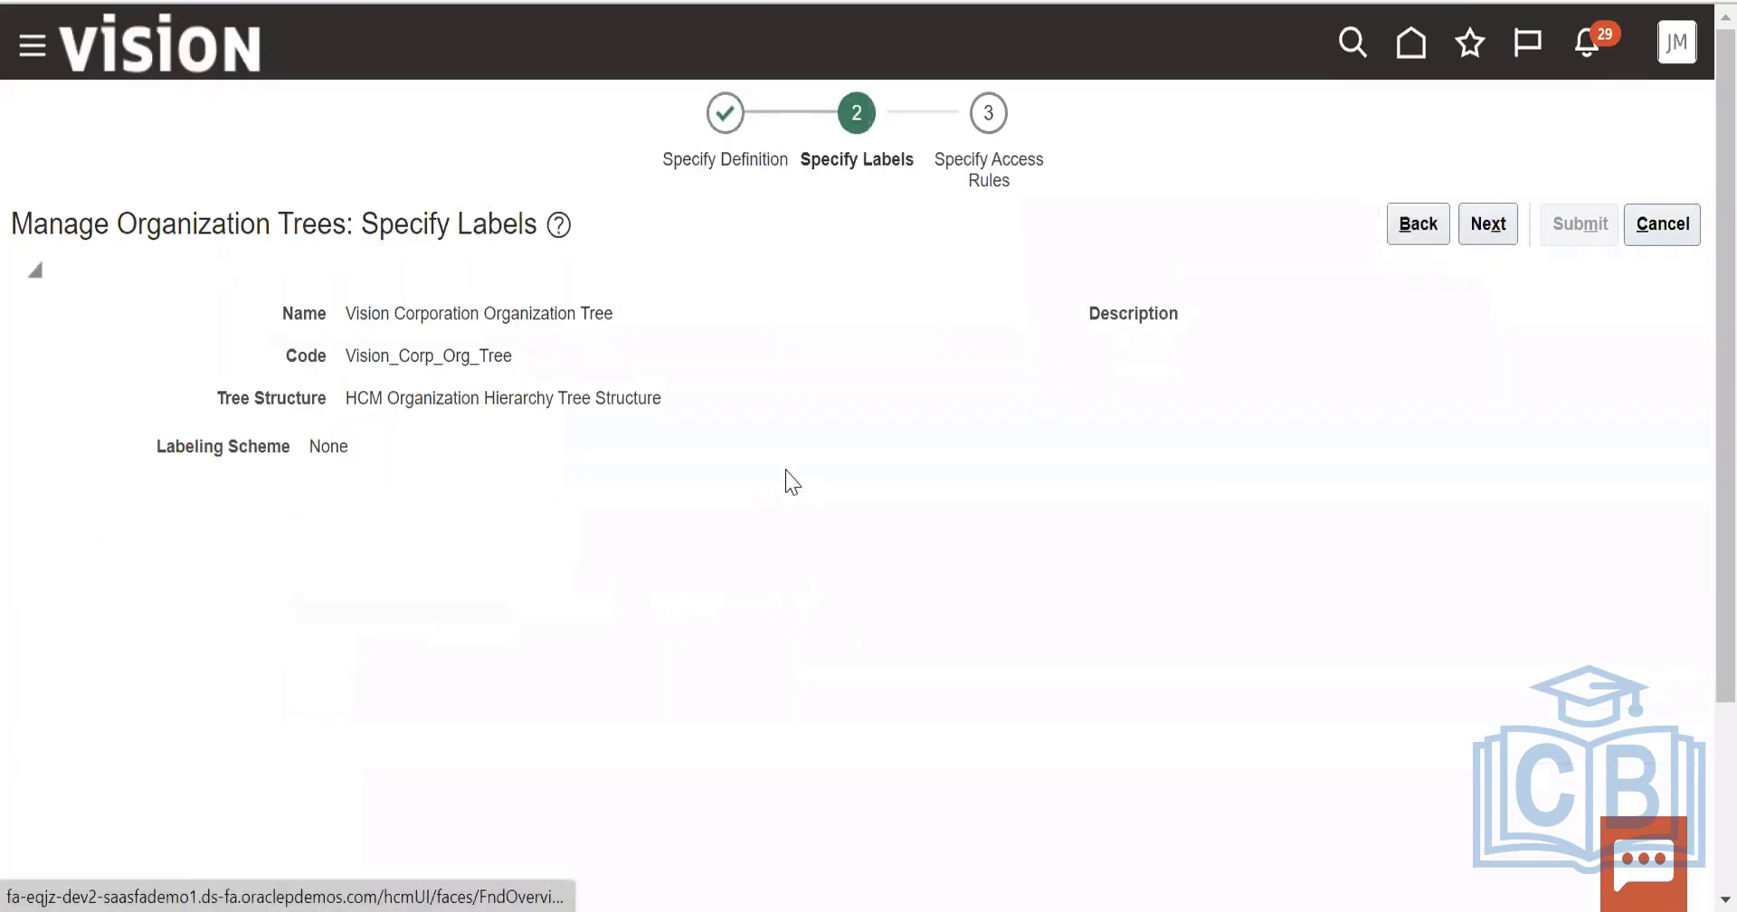
{"action": "left_click", "coordinate": [1488, 224]}
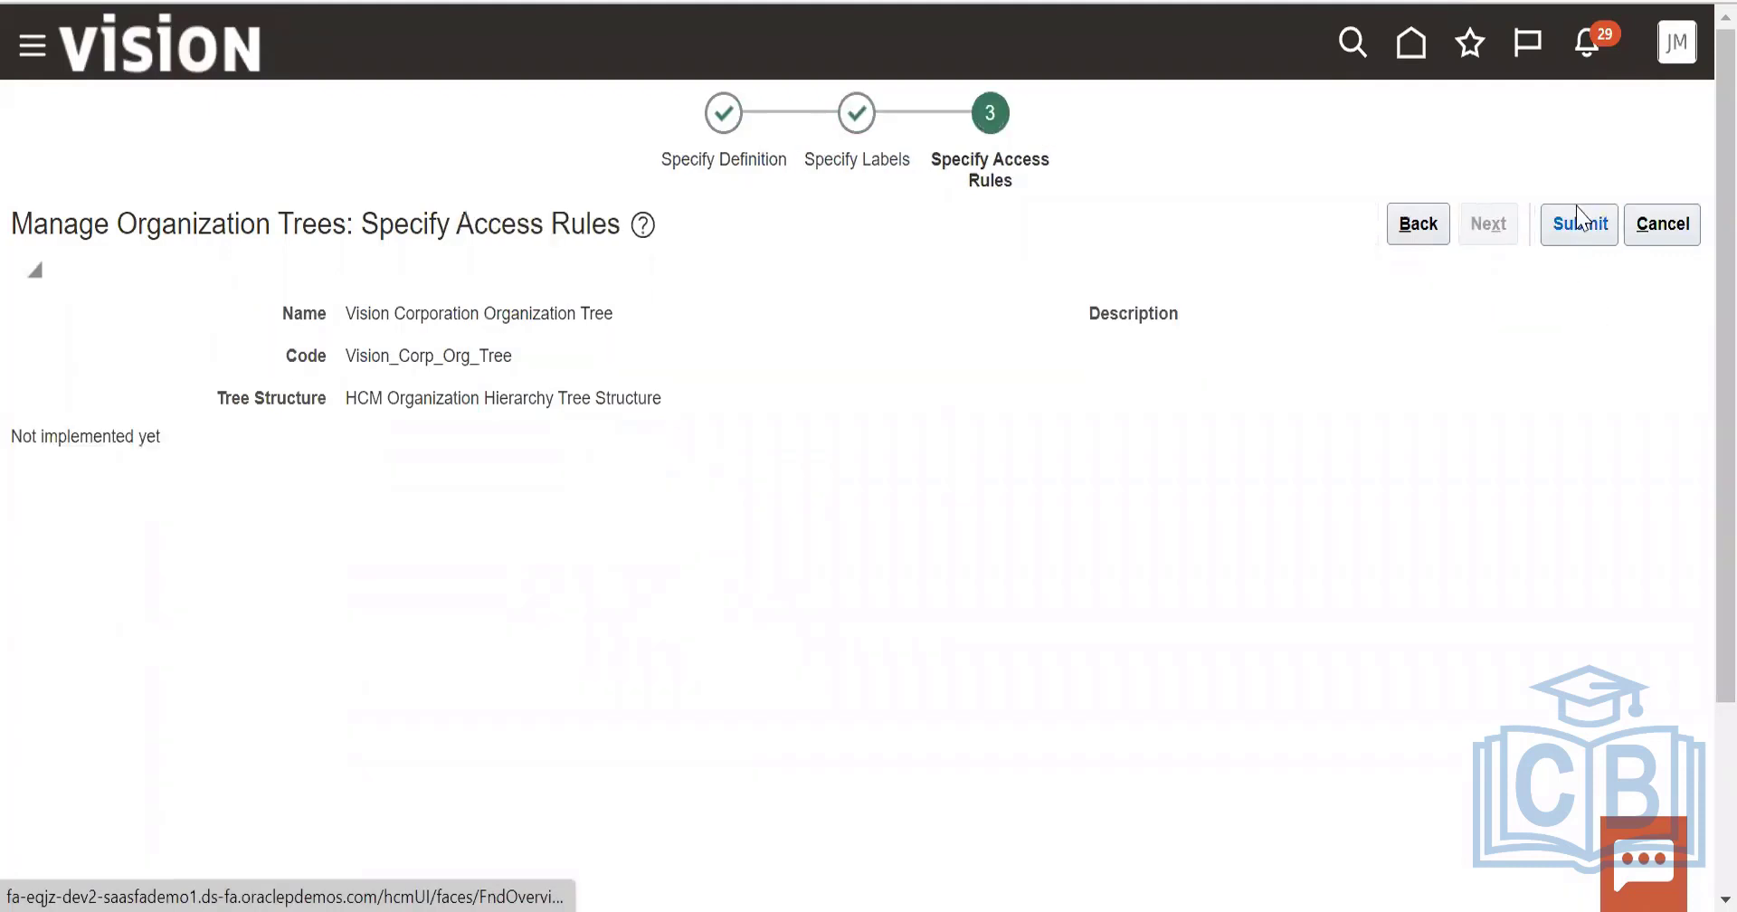
{"action": "left_click", "coordinate": [1579, 223]}
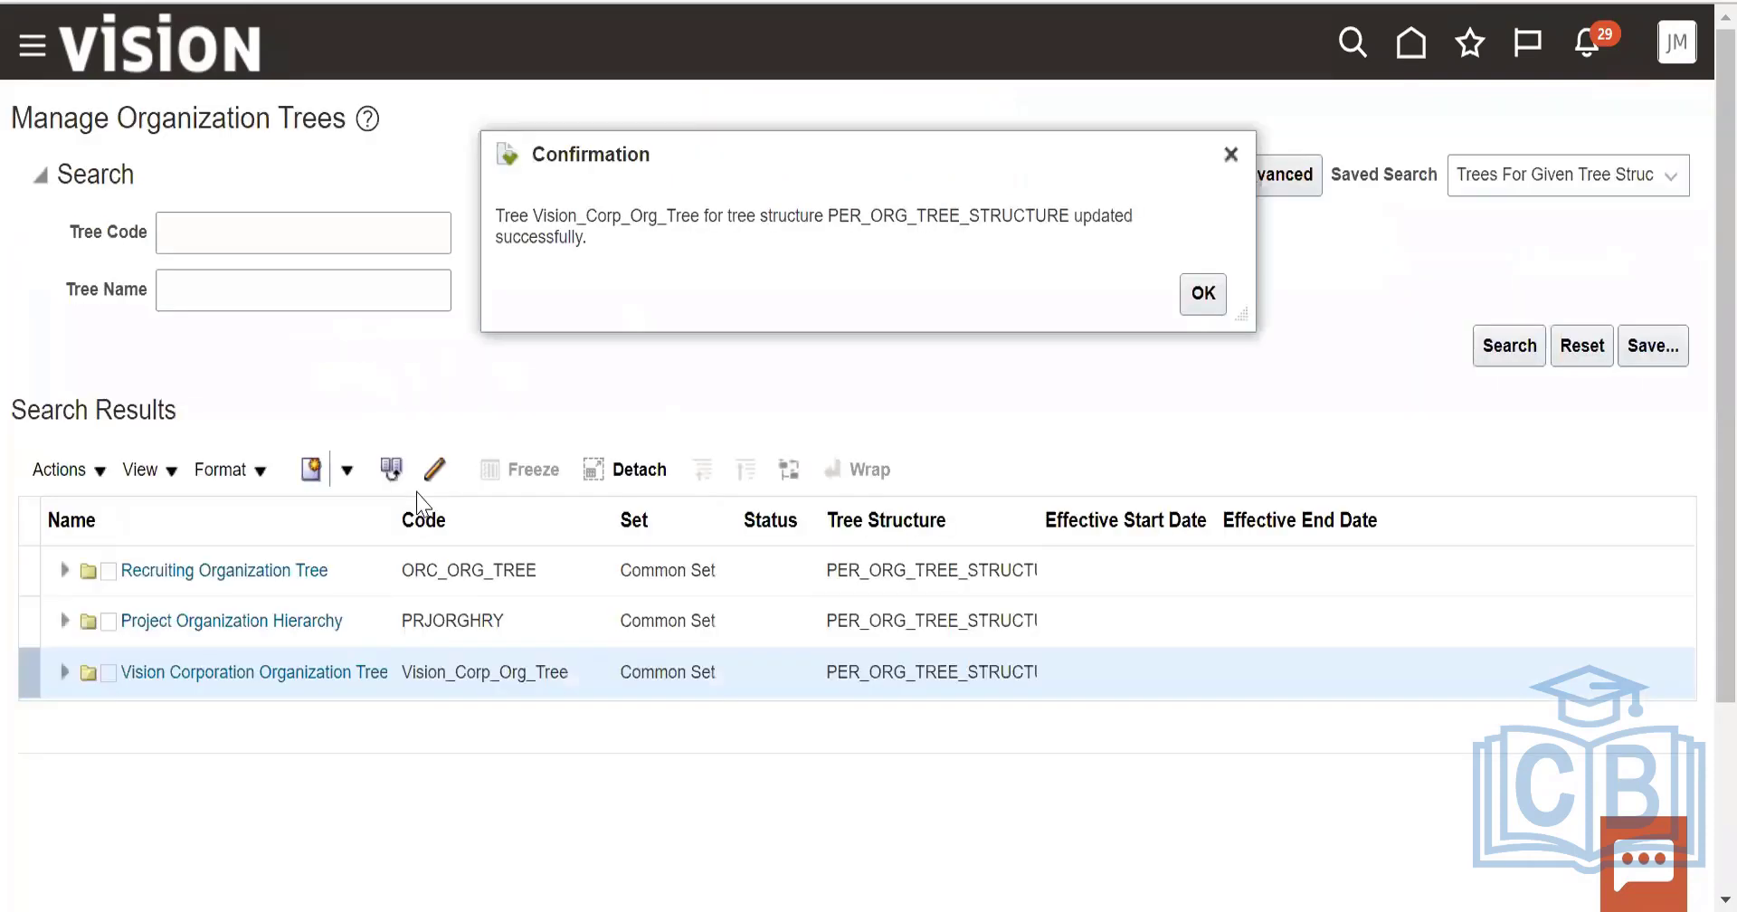
{"action": "left_click", "coordinate": [1199, 294]}
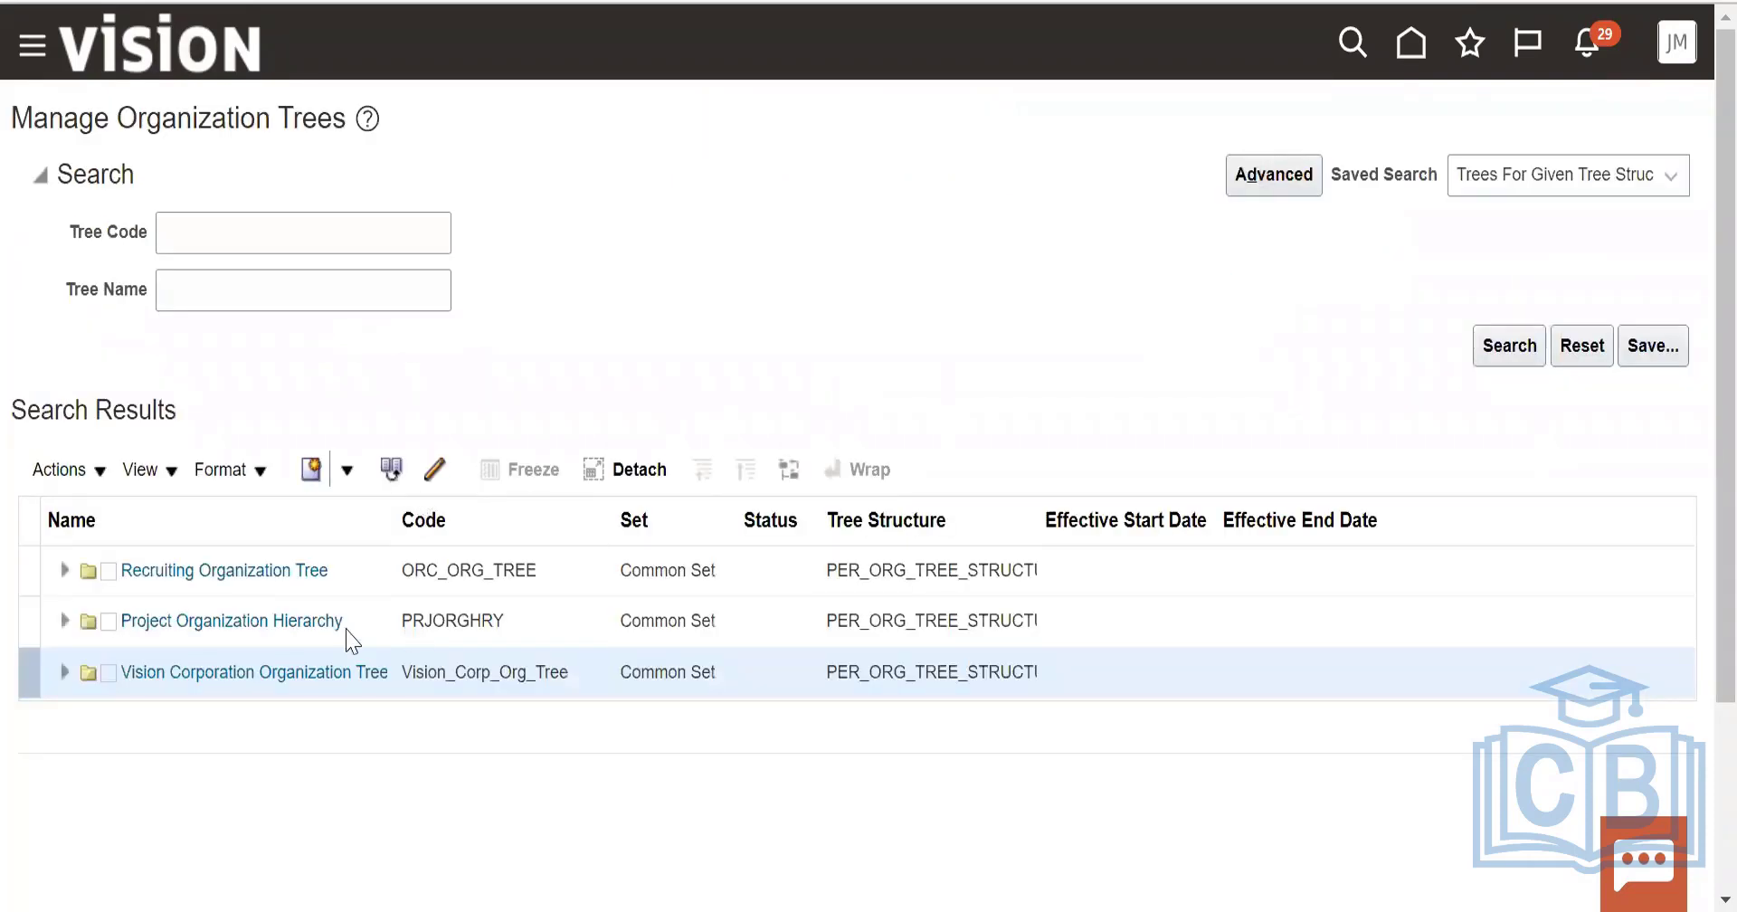
Reopen the Vision Corporation Organization Tree, expand its Organization Tree Data Source parameters, go through the remaining stages and submit it without edits.
{"action": "left_click", "coordinate": [225, 676]}
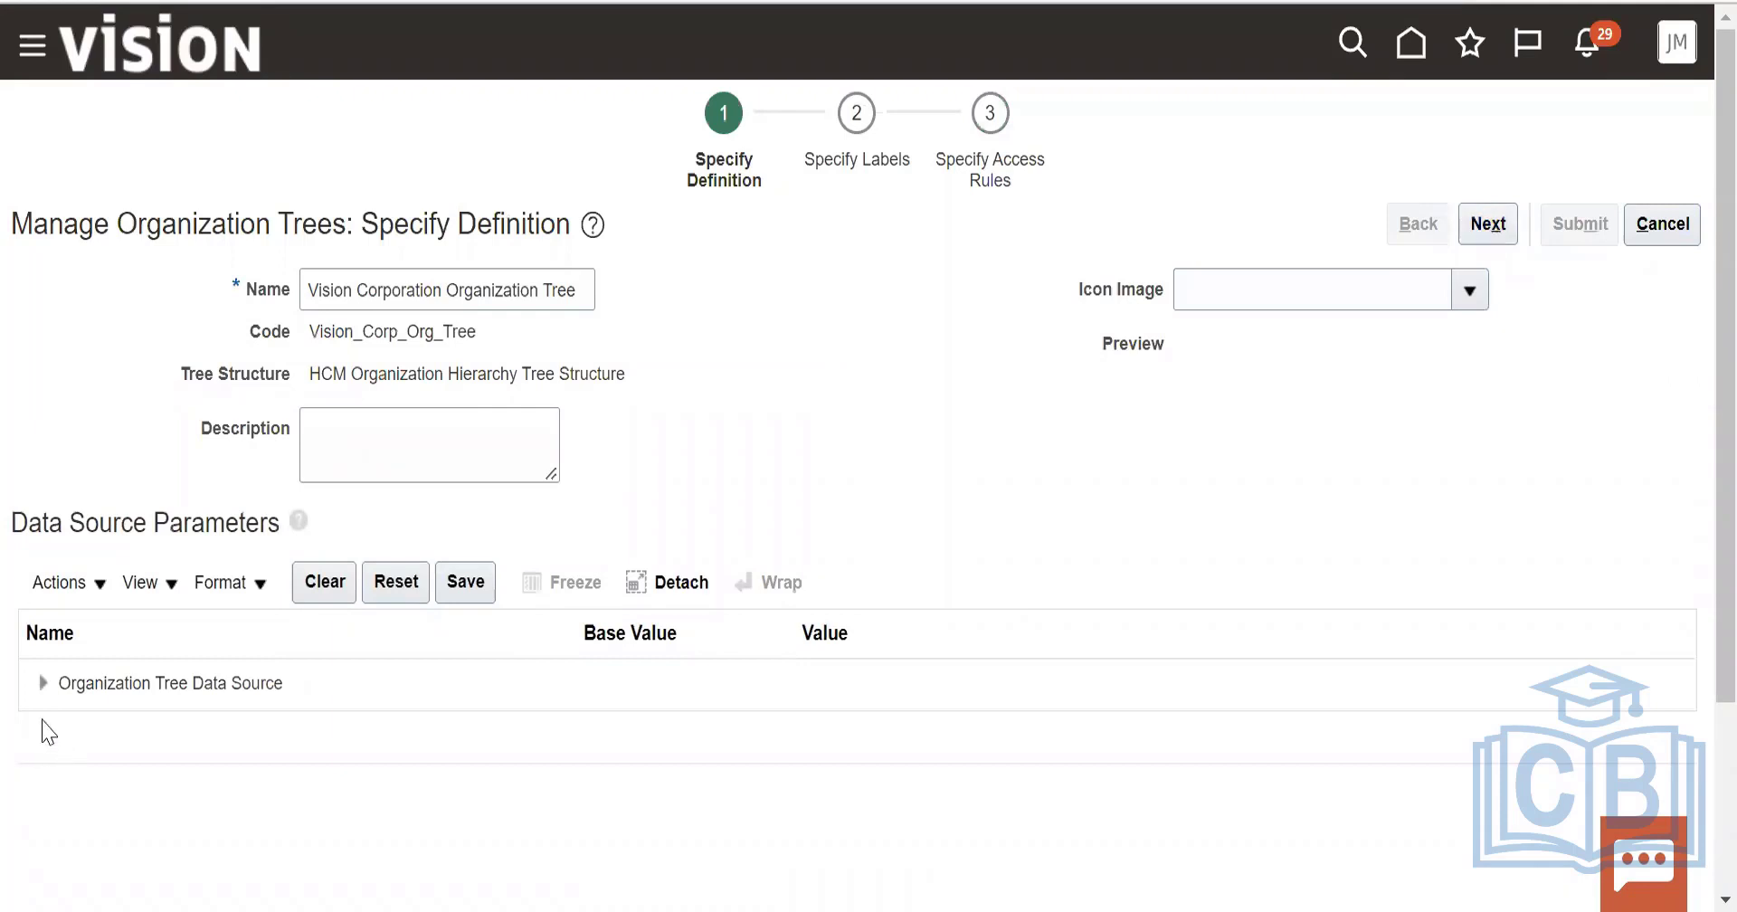
{"action": "left_click", "coordinate": [41, 684]}
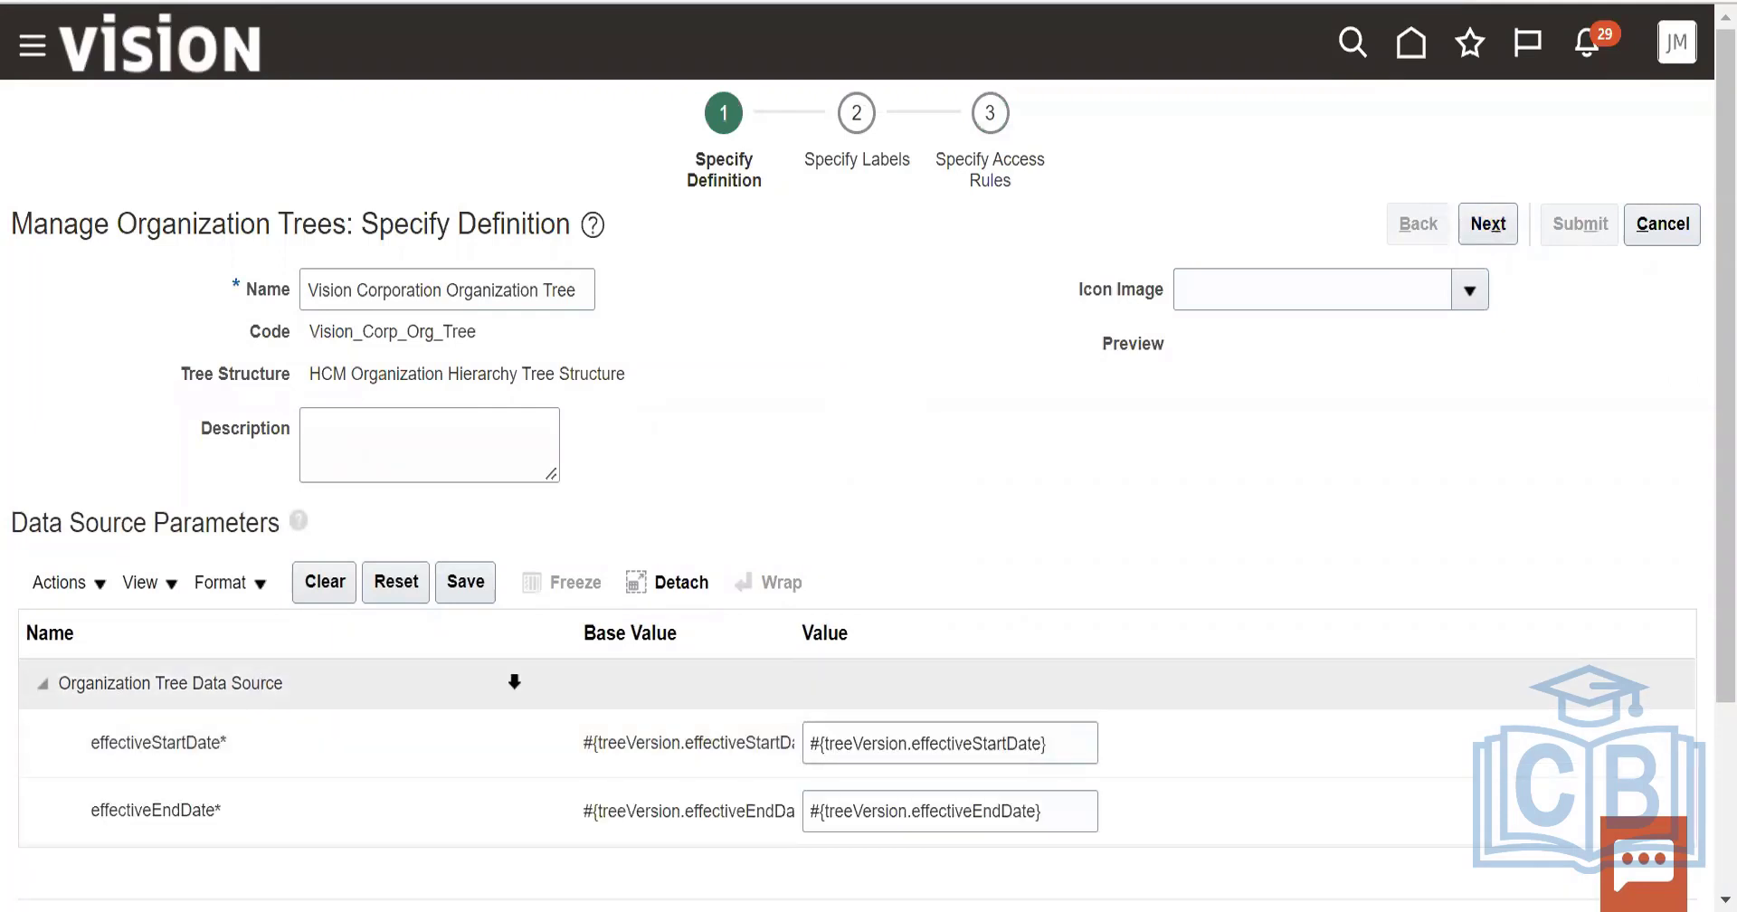
{"action": "left_click", "coordinate": [1480, 230]}
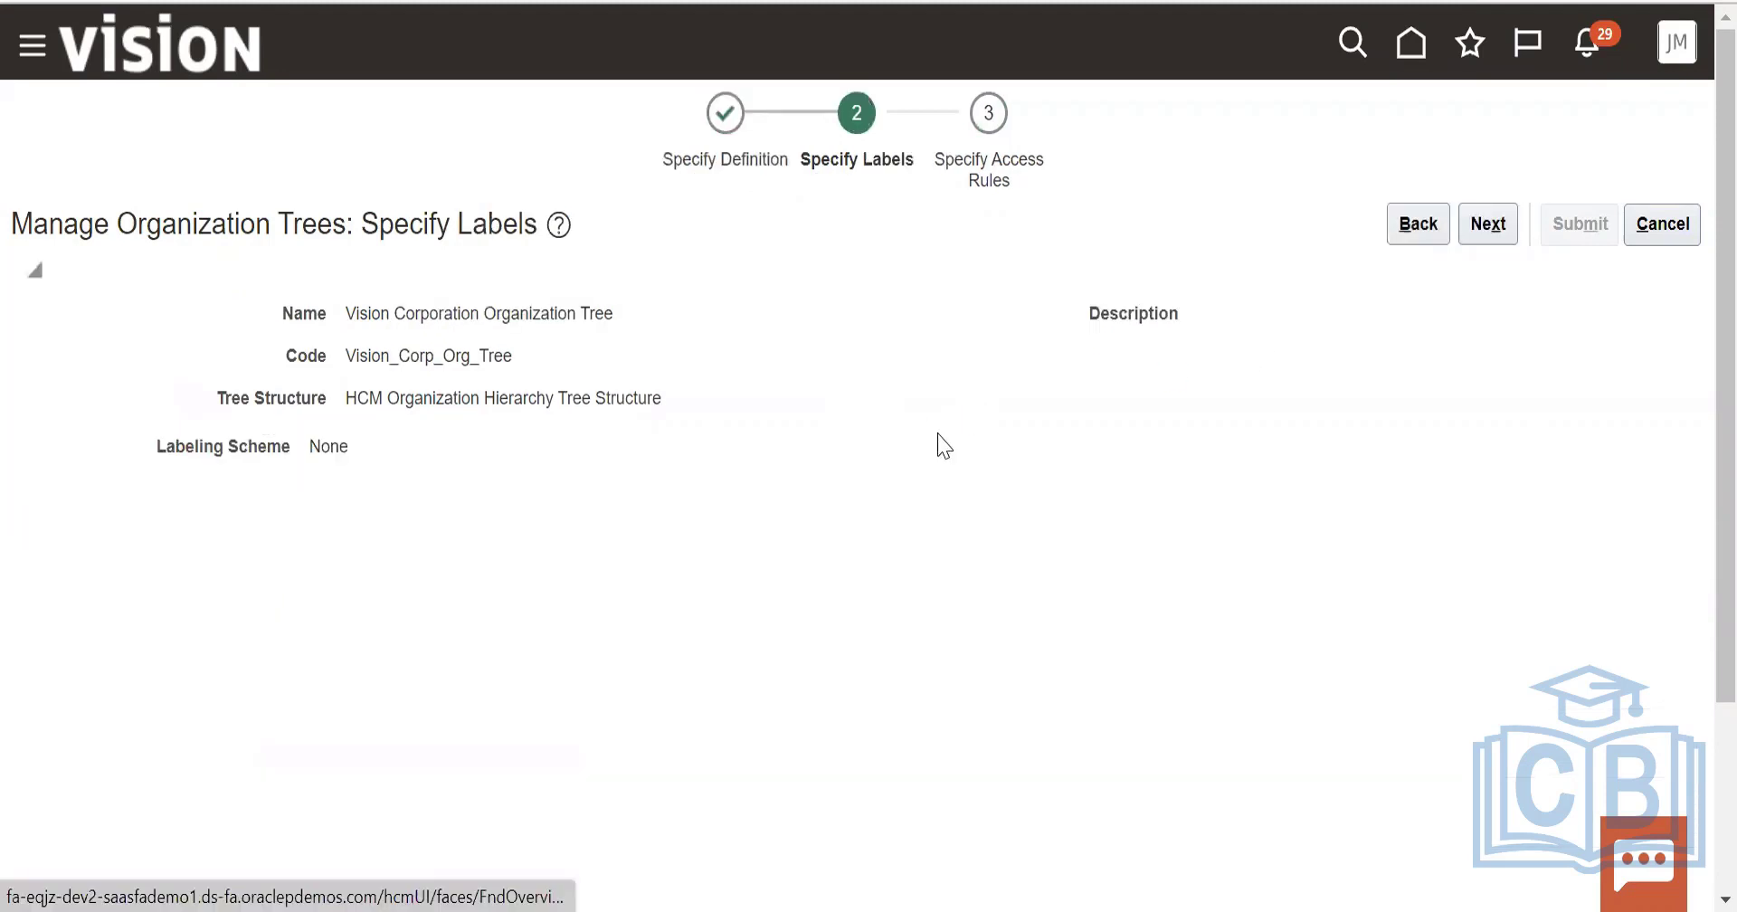
{"action": "left_click_drag", "start_coordinate": [401, 405], "coordinate": [718, 380]}
{"action": "left_click", "coordinate": [1488, 226]}
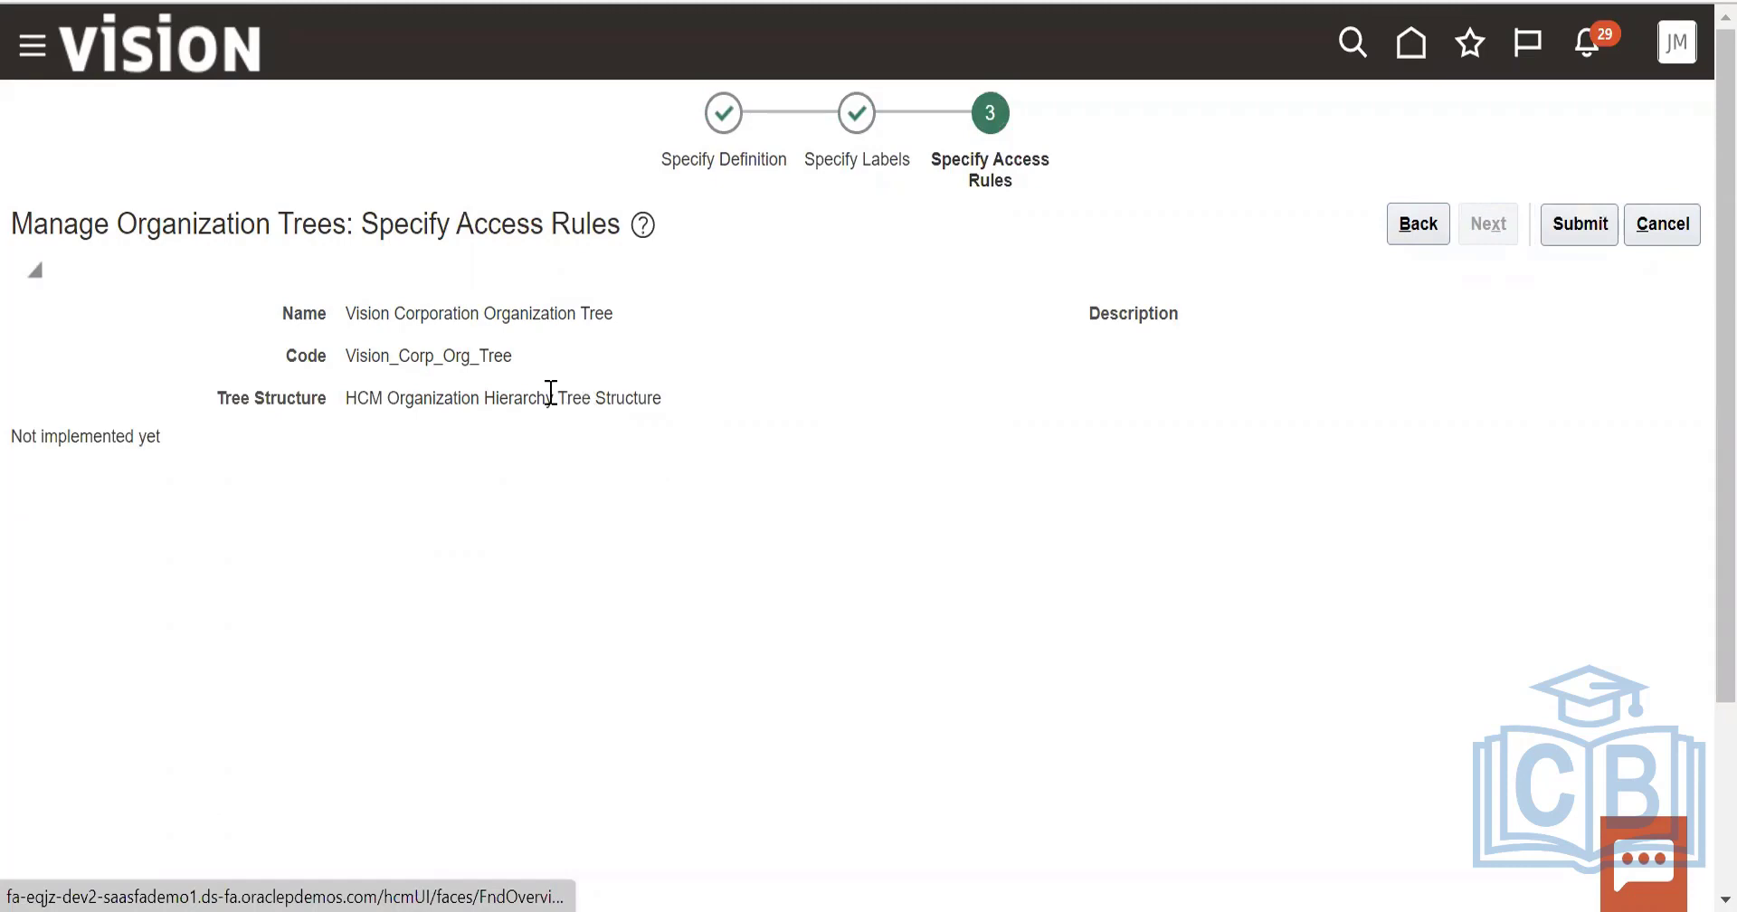
{"action": "left_click", "coordinate": [1574, 237]}
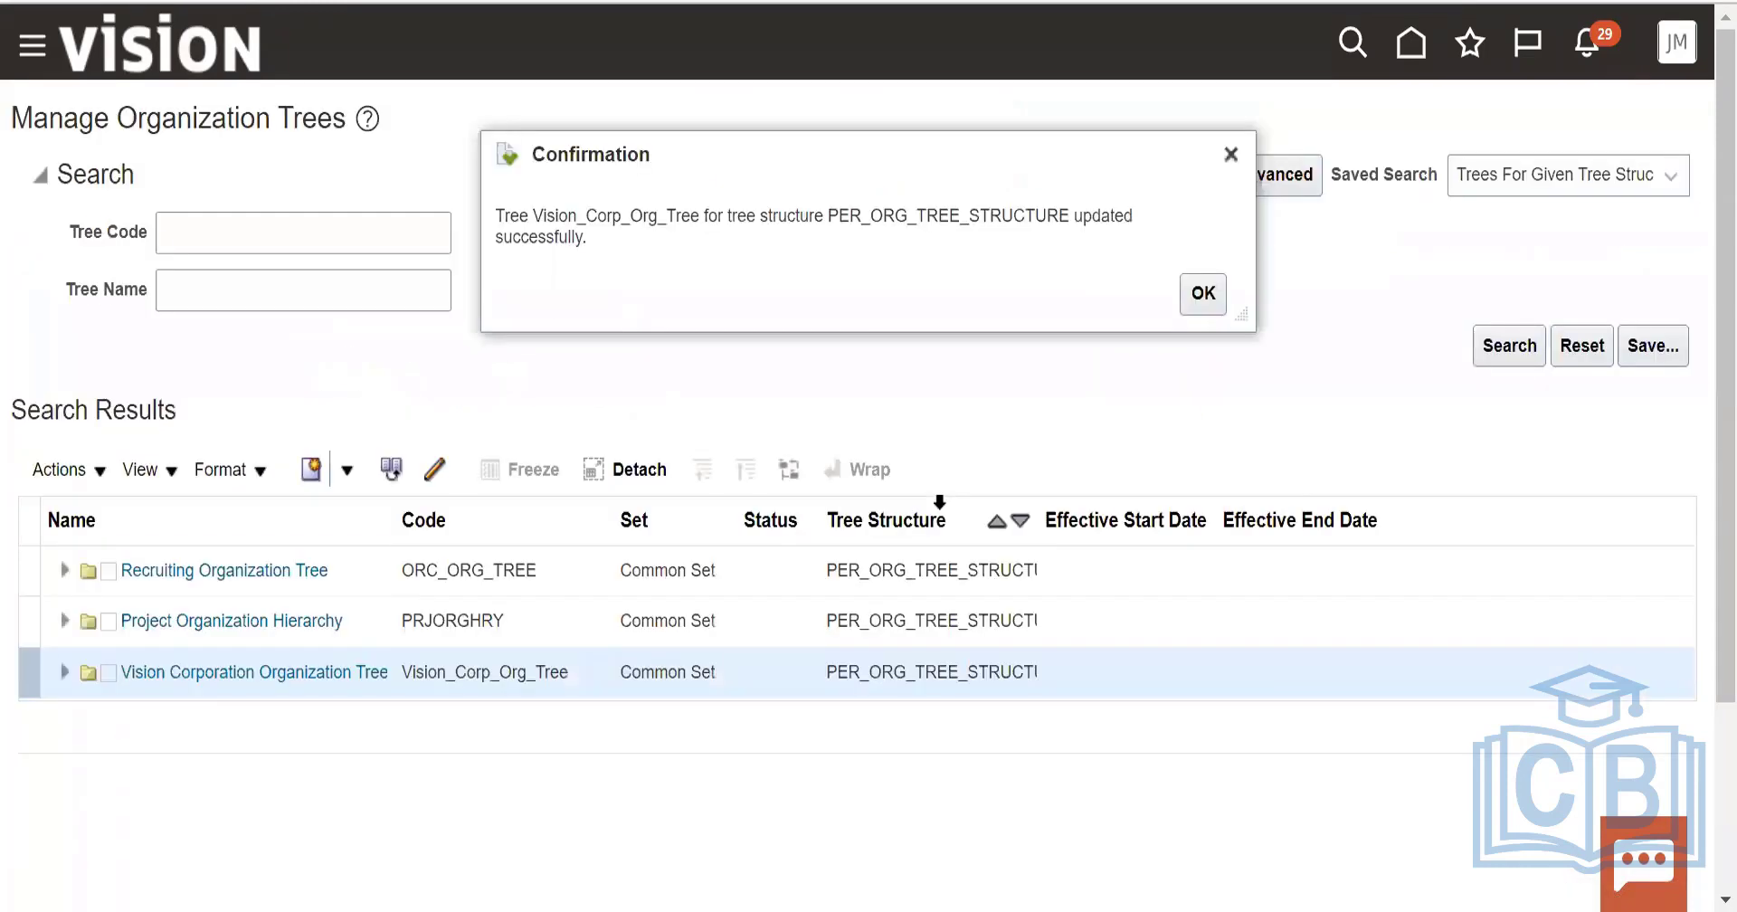
{"action": "left_click", "coordinate": [1202, 292]}
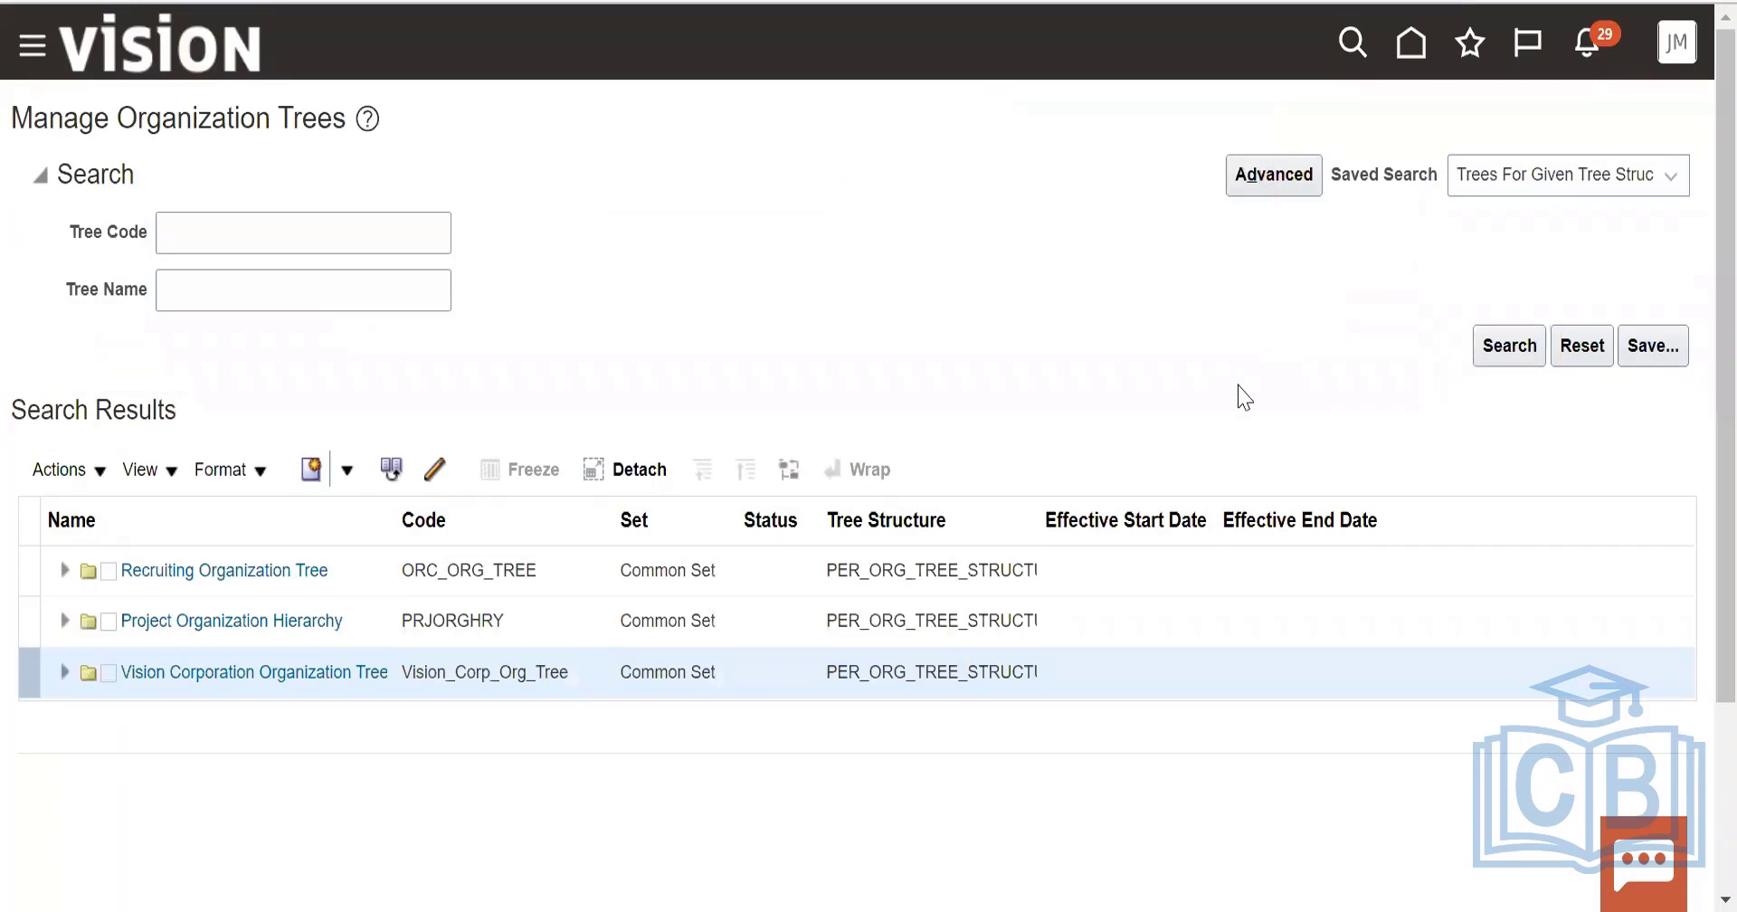
Go through the Vision Corporation Organization Tree's labels and access rules once more and cancel without submitting.
{"action": "left_click", "coordinate": [193, 671]}
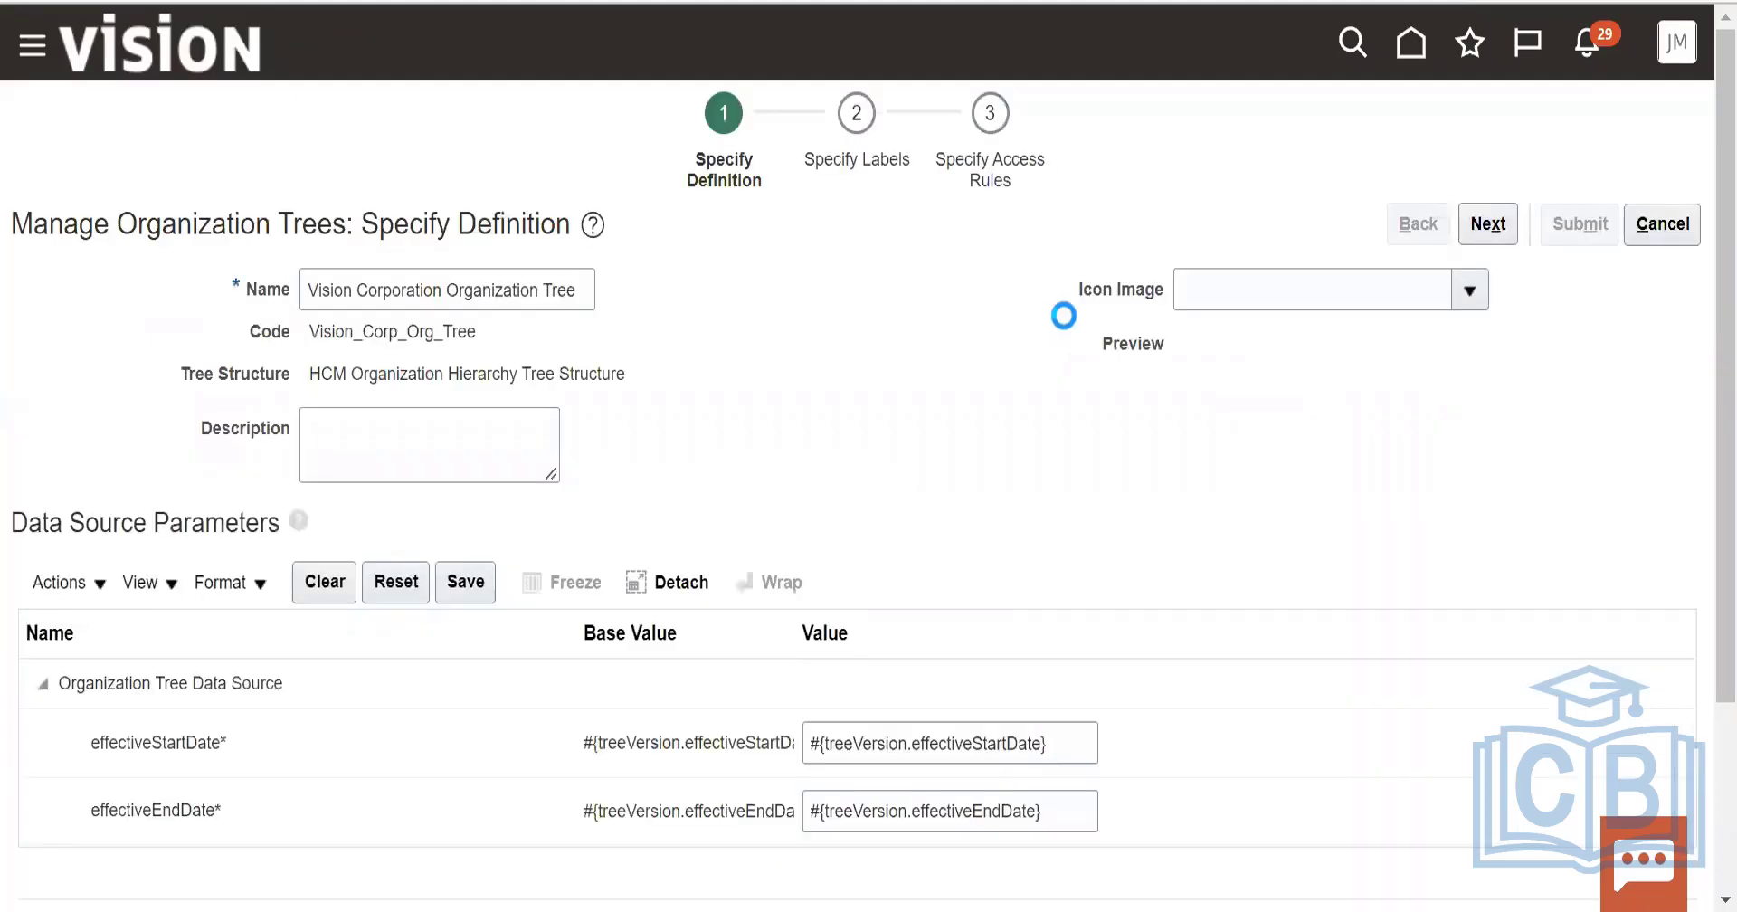
{"action": "left_click", "coordinate": [1488, 223]}
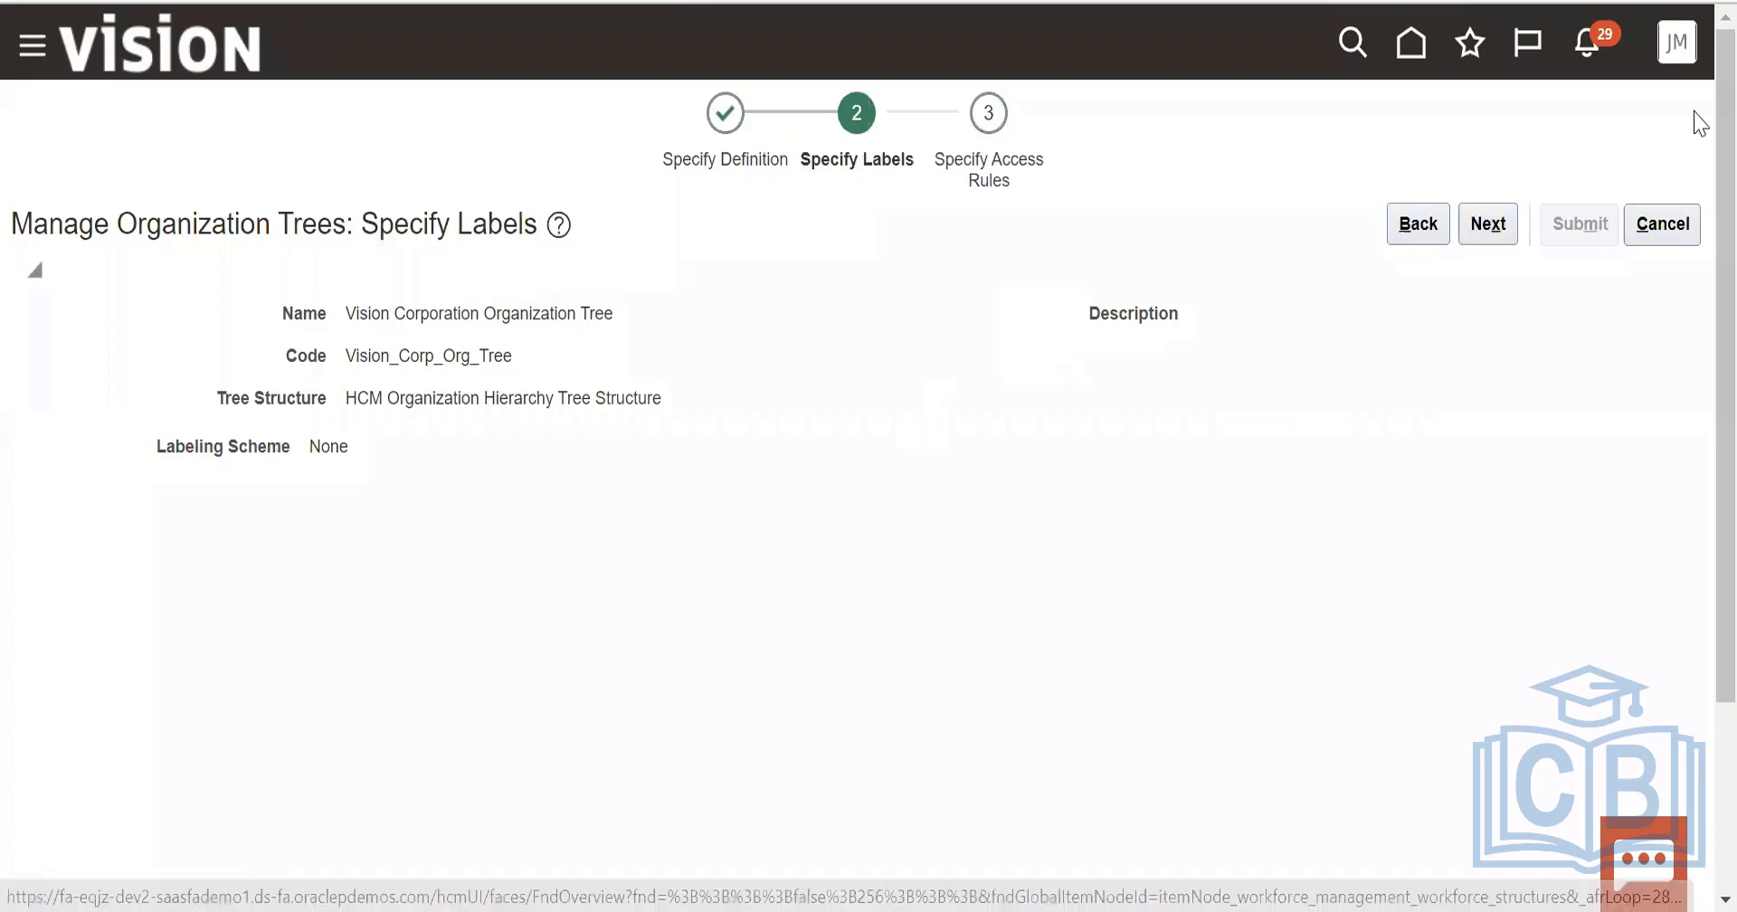
{"action": "left_click", "coordinate": [1488, 224]}
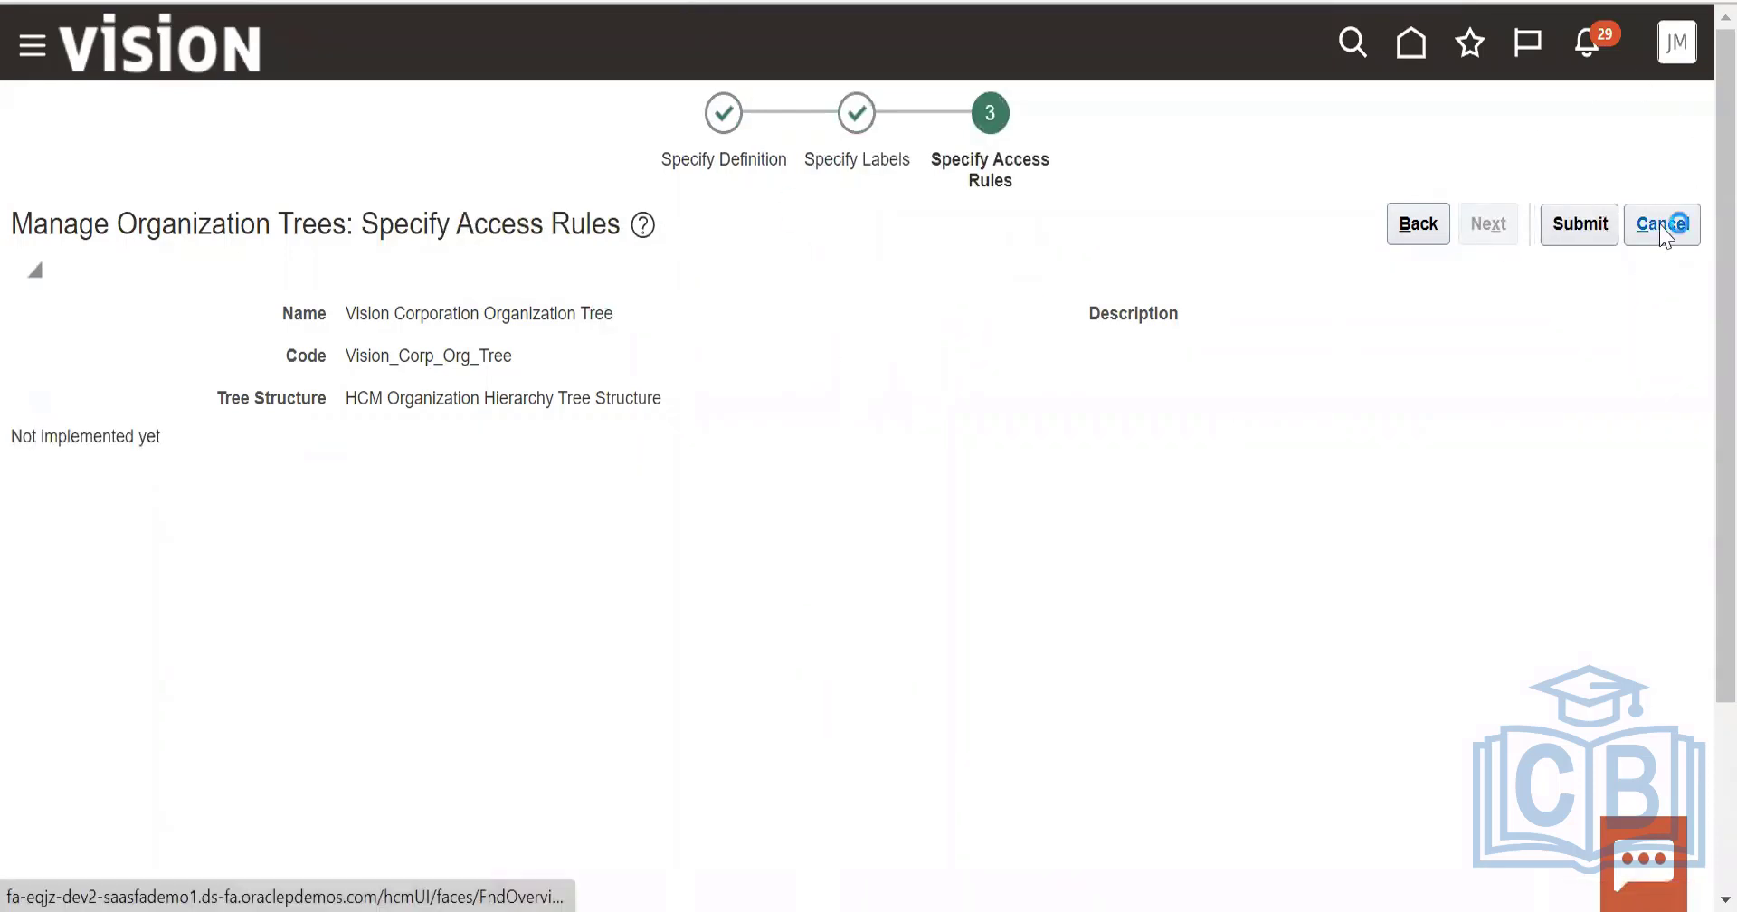
{"action": "left_click", "coordinate": [1664, 226]}
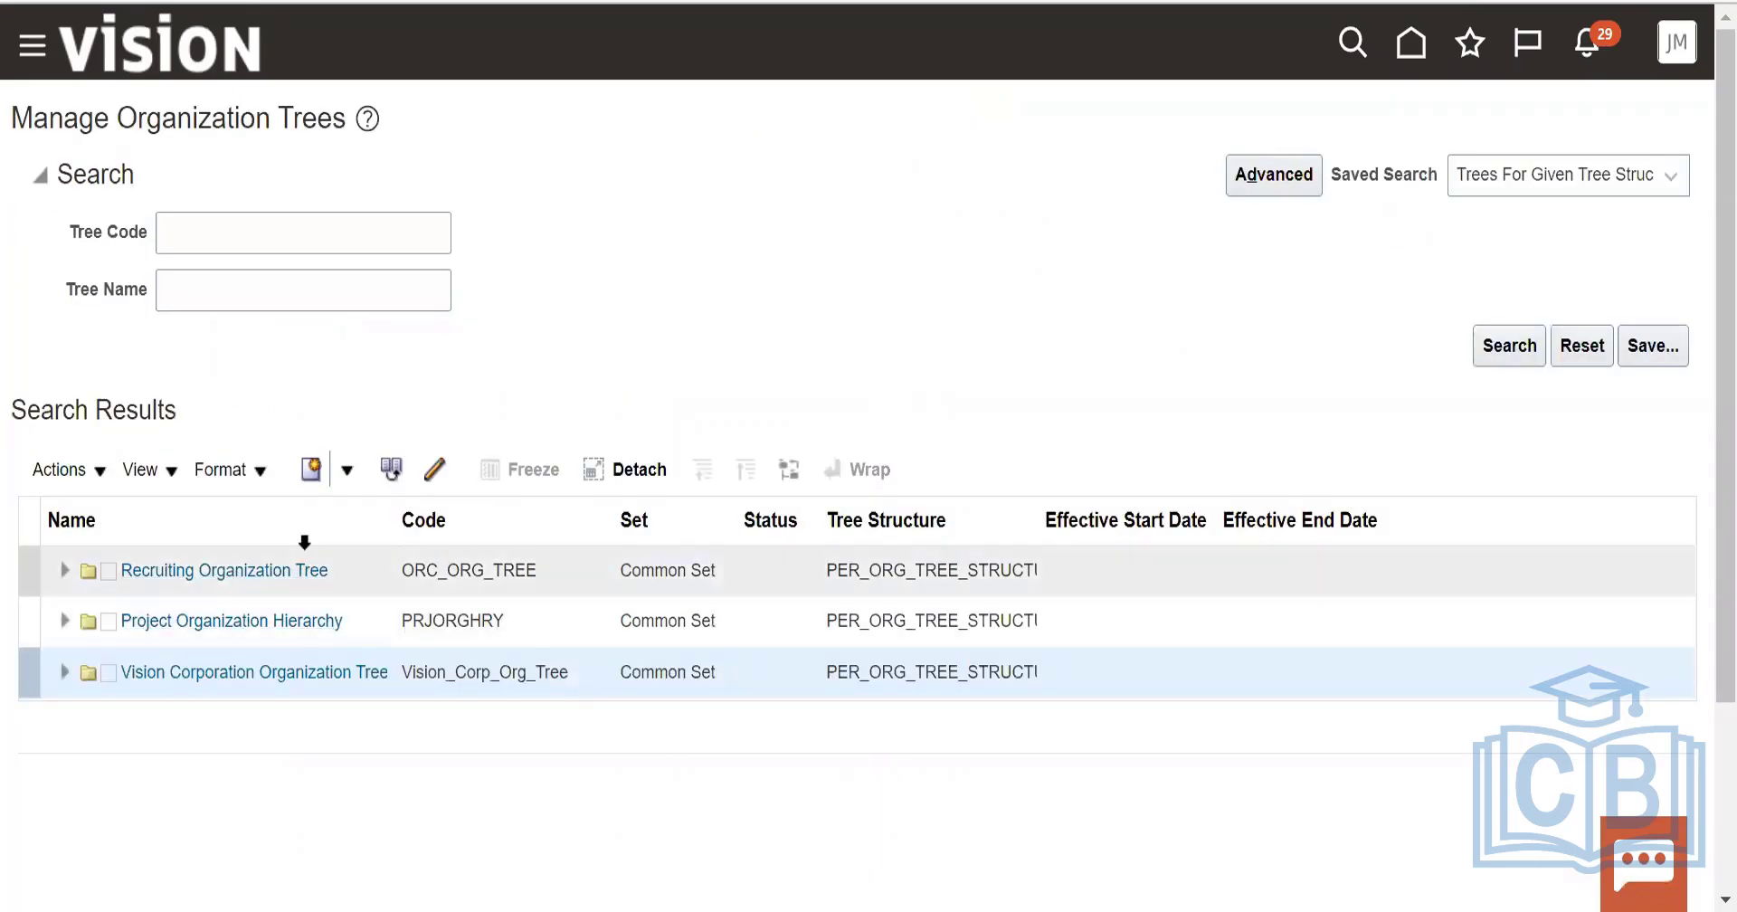
Start creating a new organization tree and look over its definition fields and data source parameters.
{"action": "left_click", "coordinate": [56, 469]}
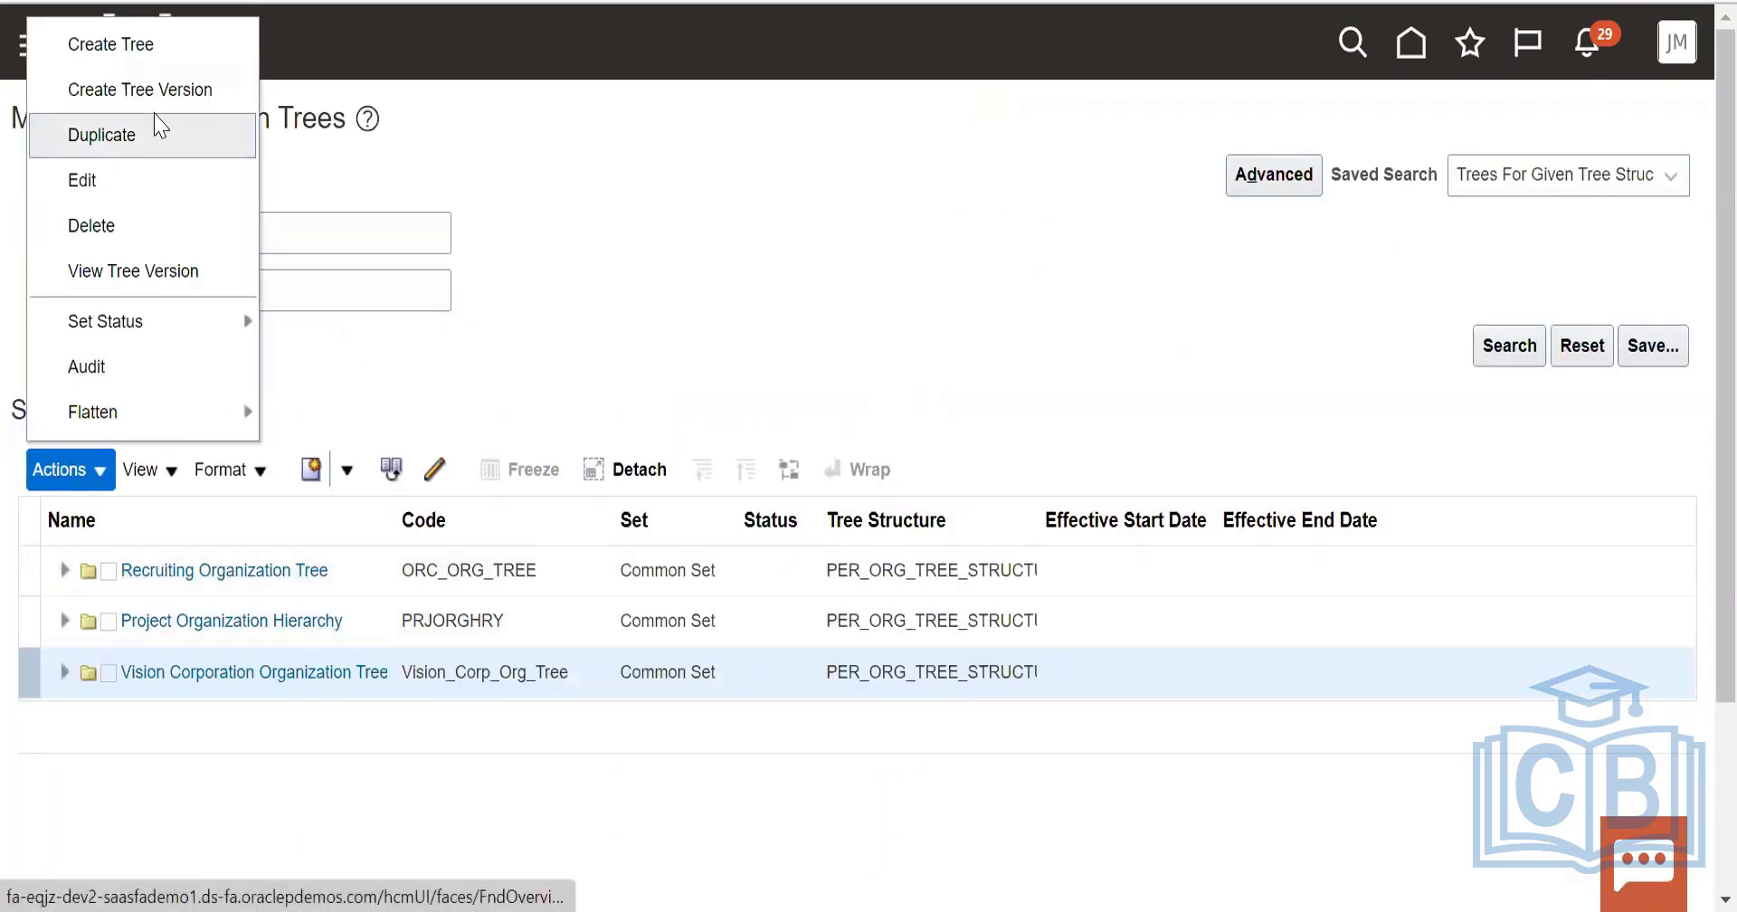
{"action": "left_click", "coordinate": [145, 49]}
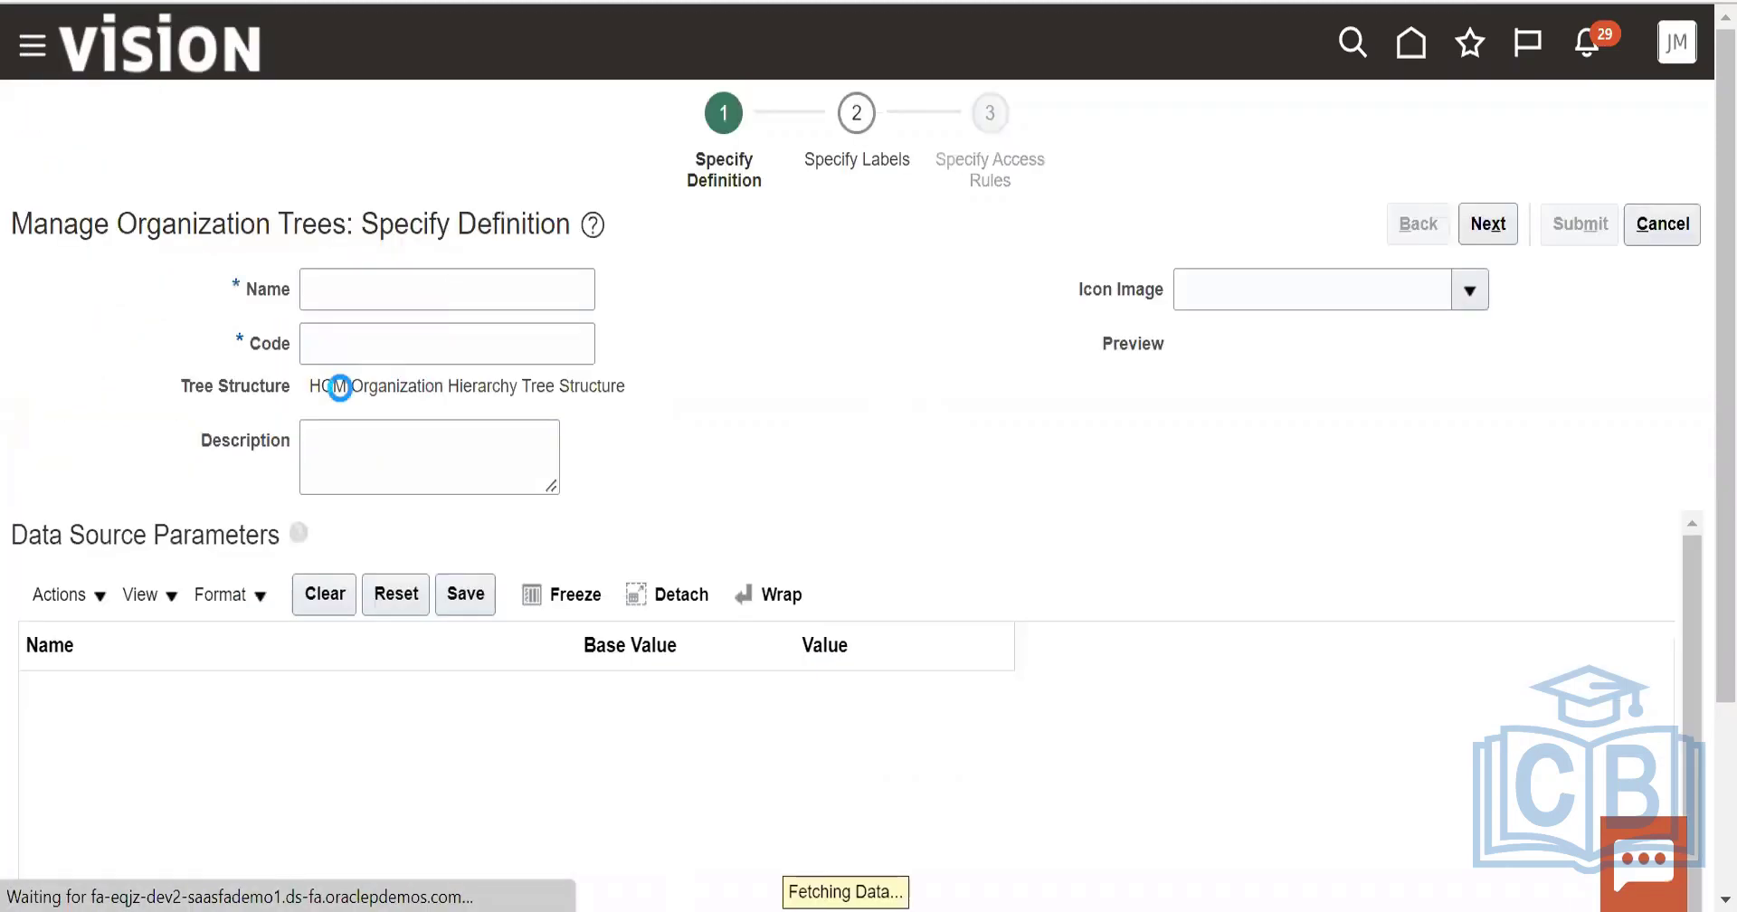
{"action": "left_click", "coordinate": [337, 286]}
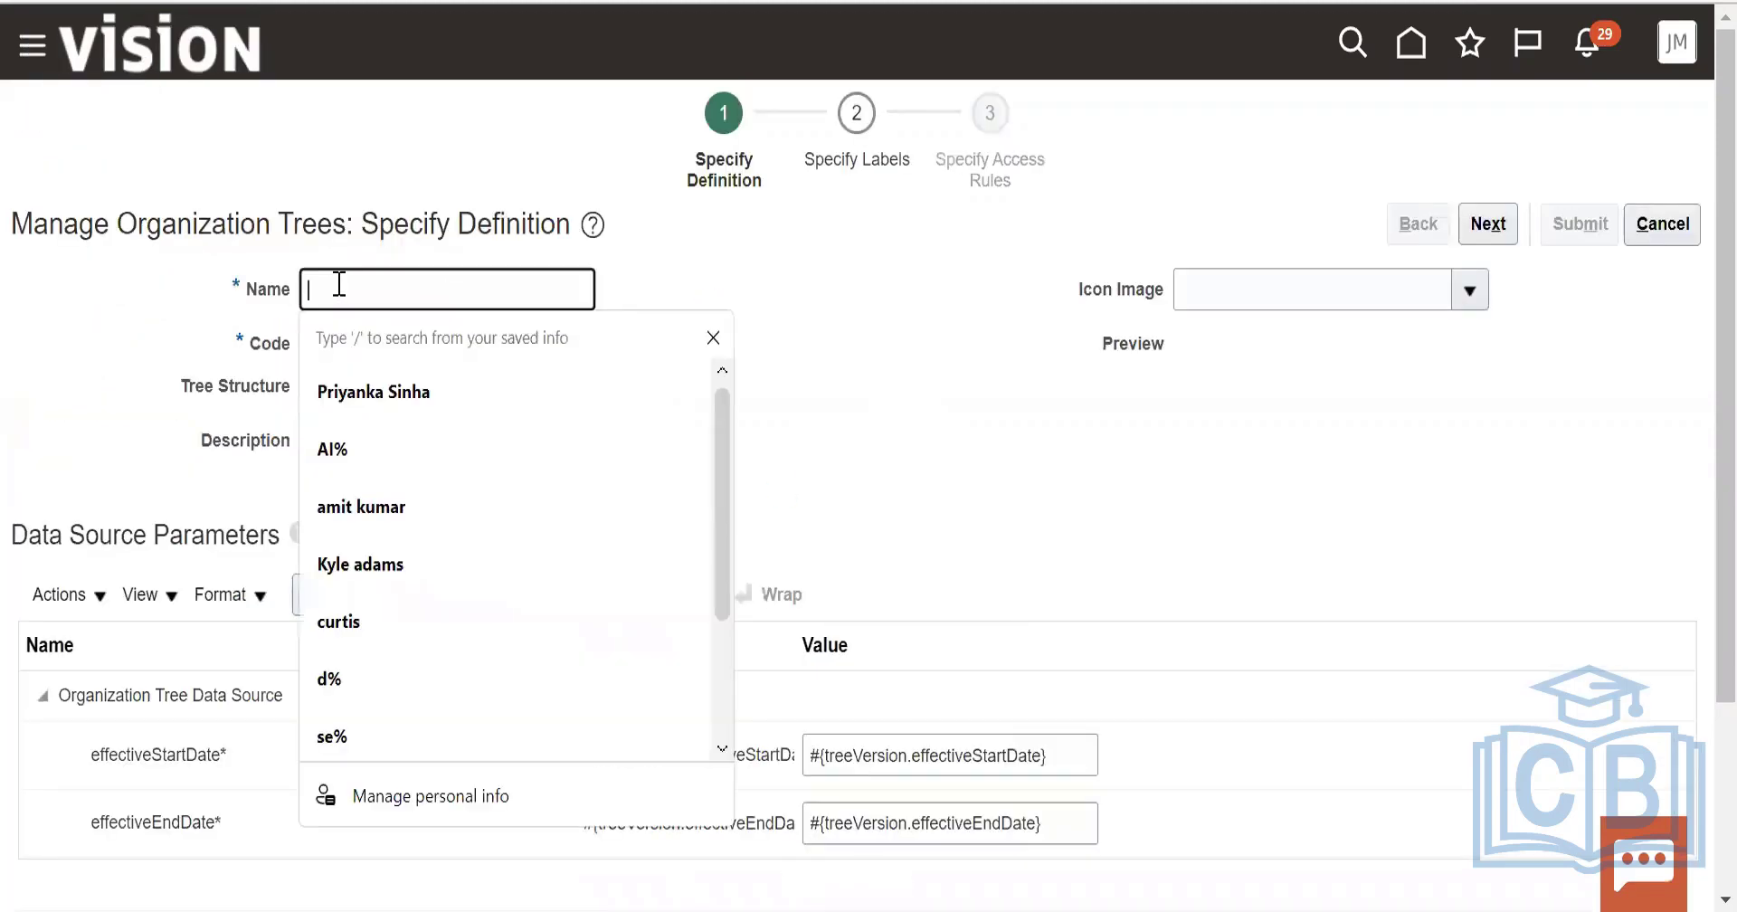
{"action": "left_click", "coordinate": [985, 275]}
{"action": "left_click", "coordinate": [439, 287]}
{"action": "left_click", "coordinate": [1034, 261]}
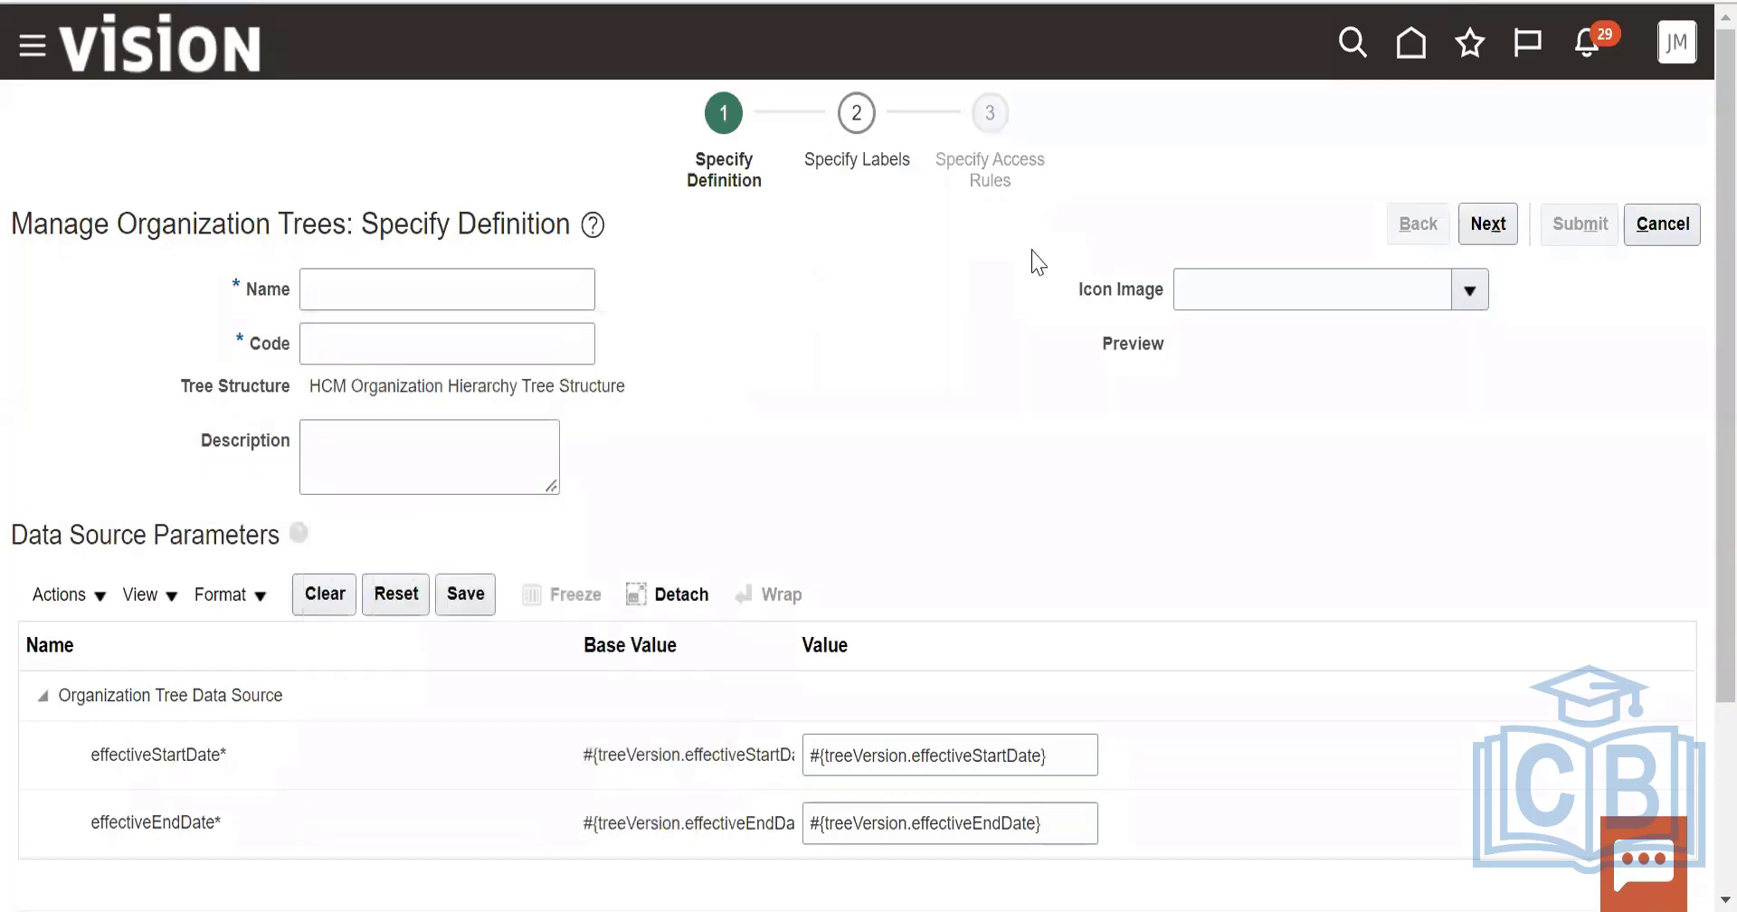
{"action": "scroll", "coordinate": [1176, 542], "scroll_direction": "down", "scroll_amount": 3}
{"action": "scroll", "coordinate": [1170, 543], "scroll_direction": "up", "scroll_amount": 3}
Name the new organization tree "US_Organization tree", give it the code 001, and submit it.
{"action": "left_click", "coordinate": [358, 290]}
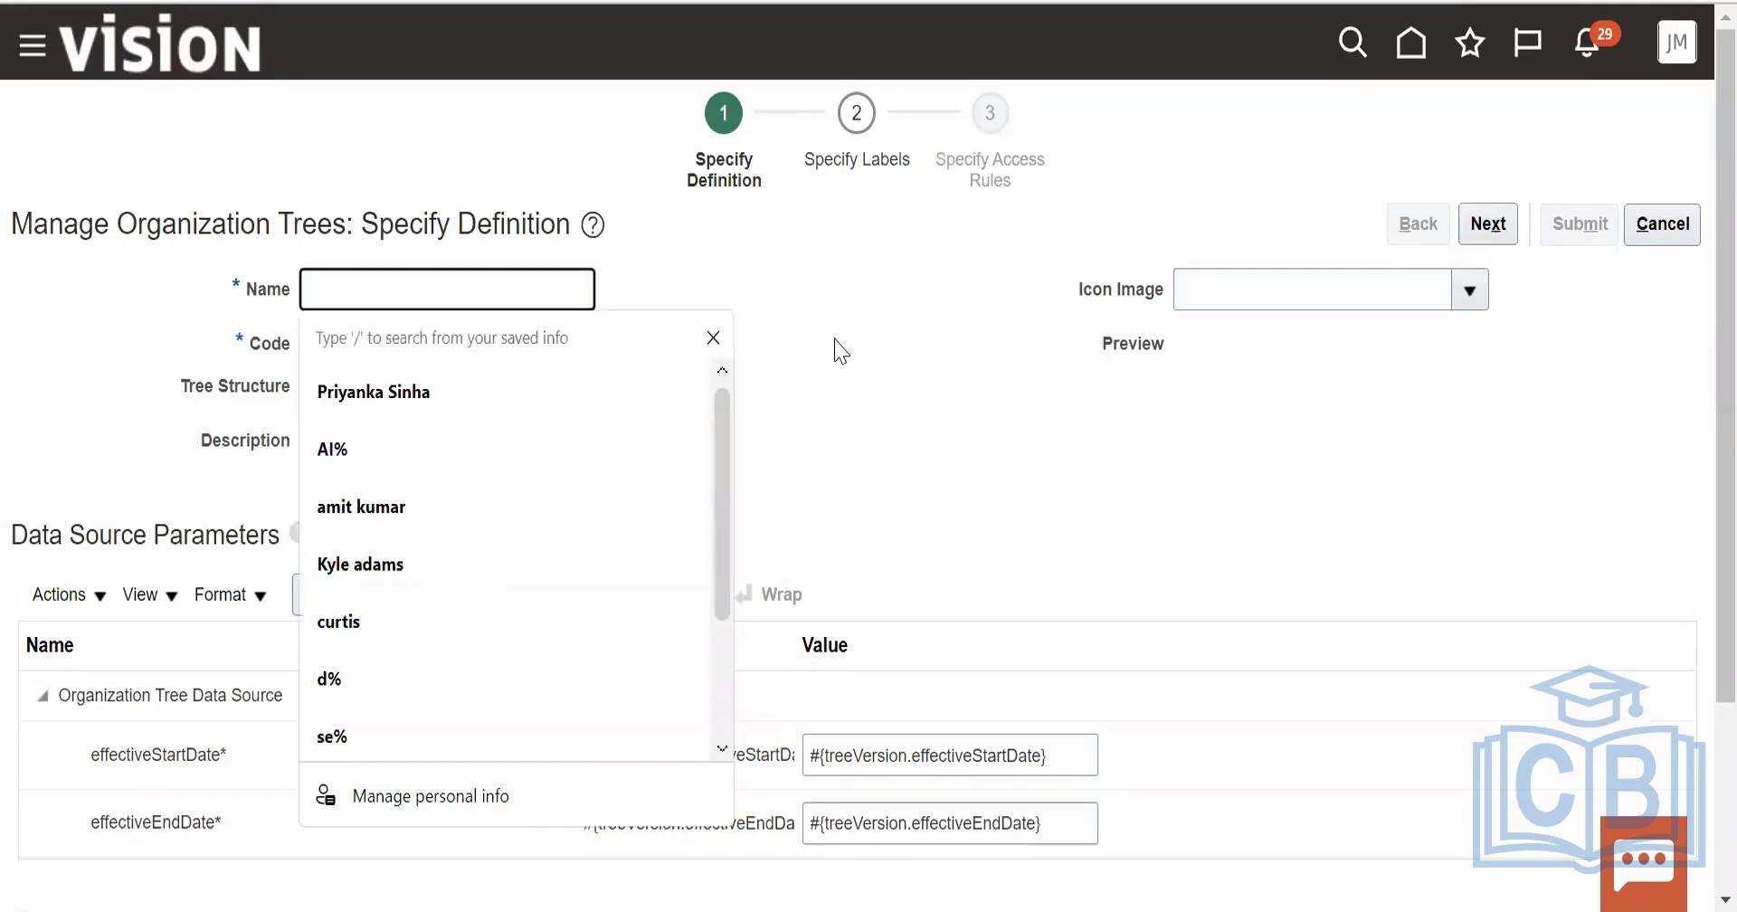
{"action": "type", "text": "US_Orag"}
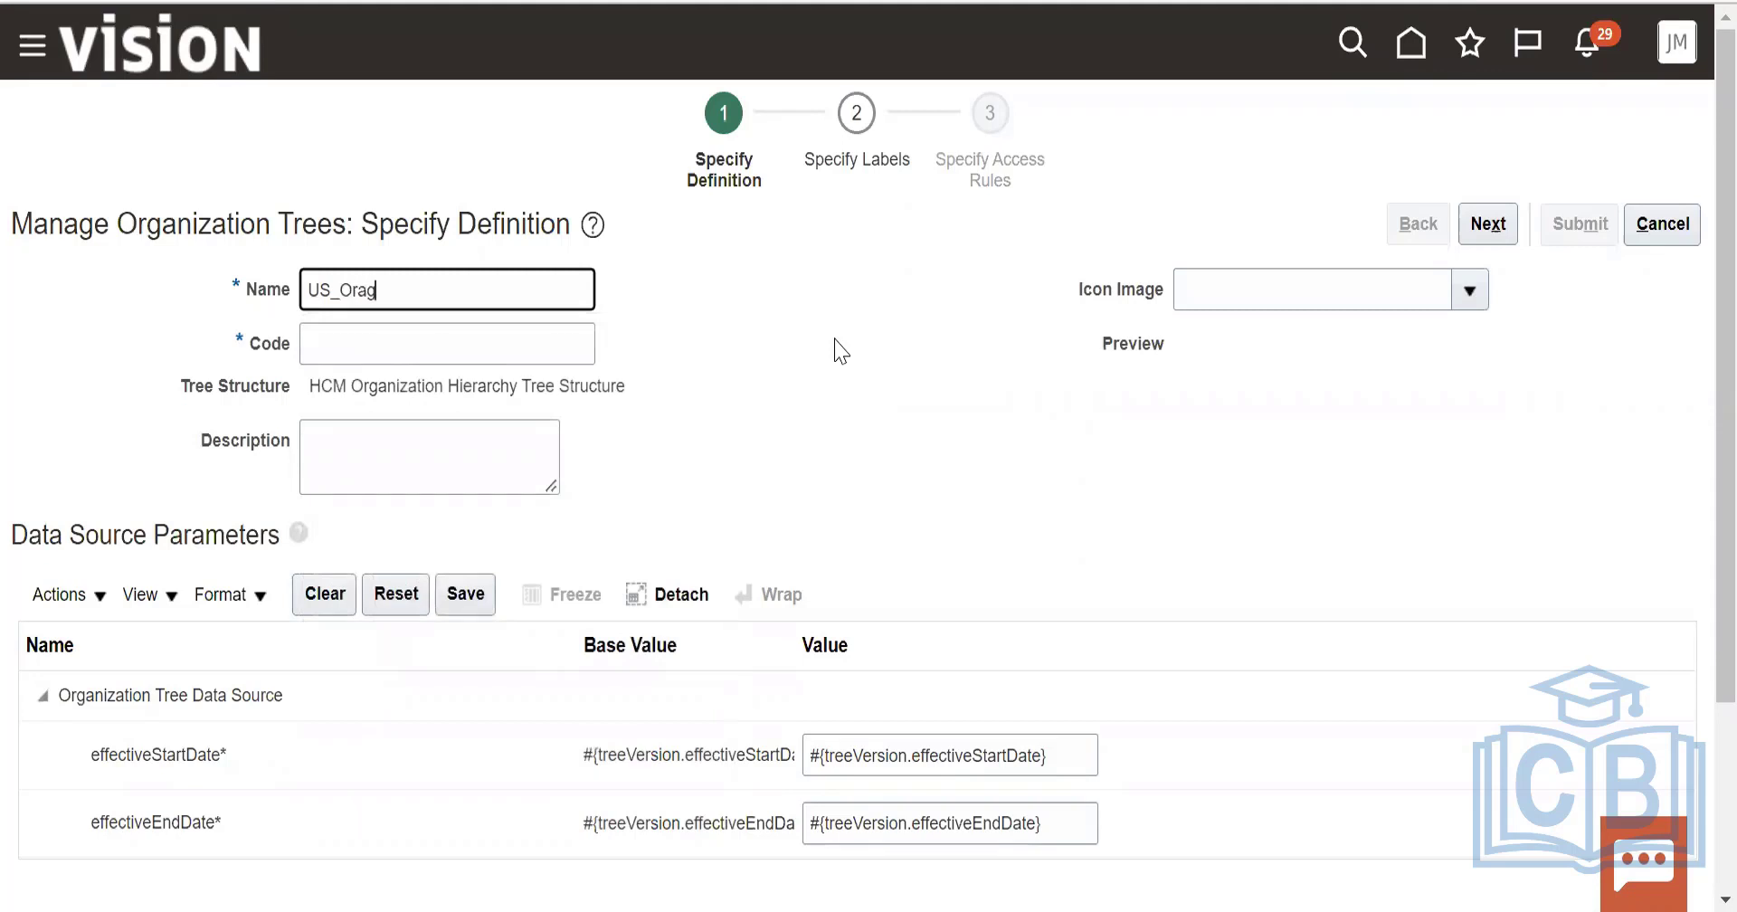
{"action": "key", "text": "BackSpace"}
{"action": "key", "text": "BackSpace"}
{"action": "type", "text": "ganization"}
{"action": "left_click", "coordinate": [541, 337]}
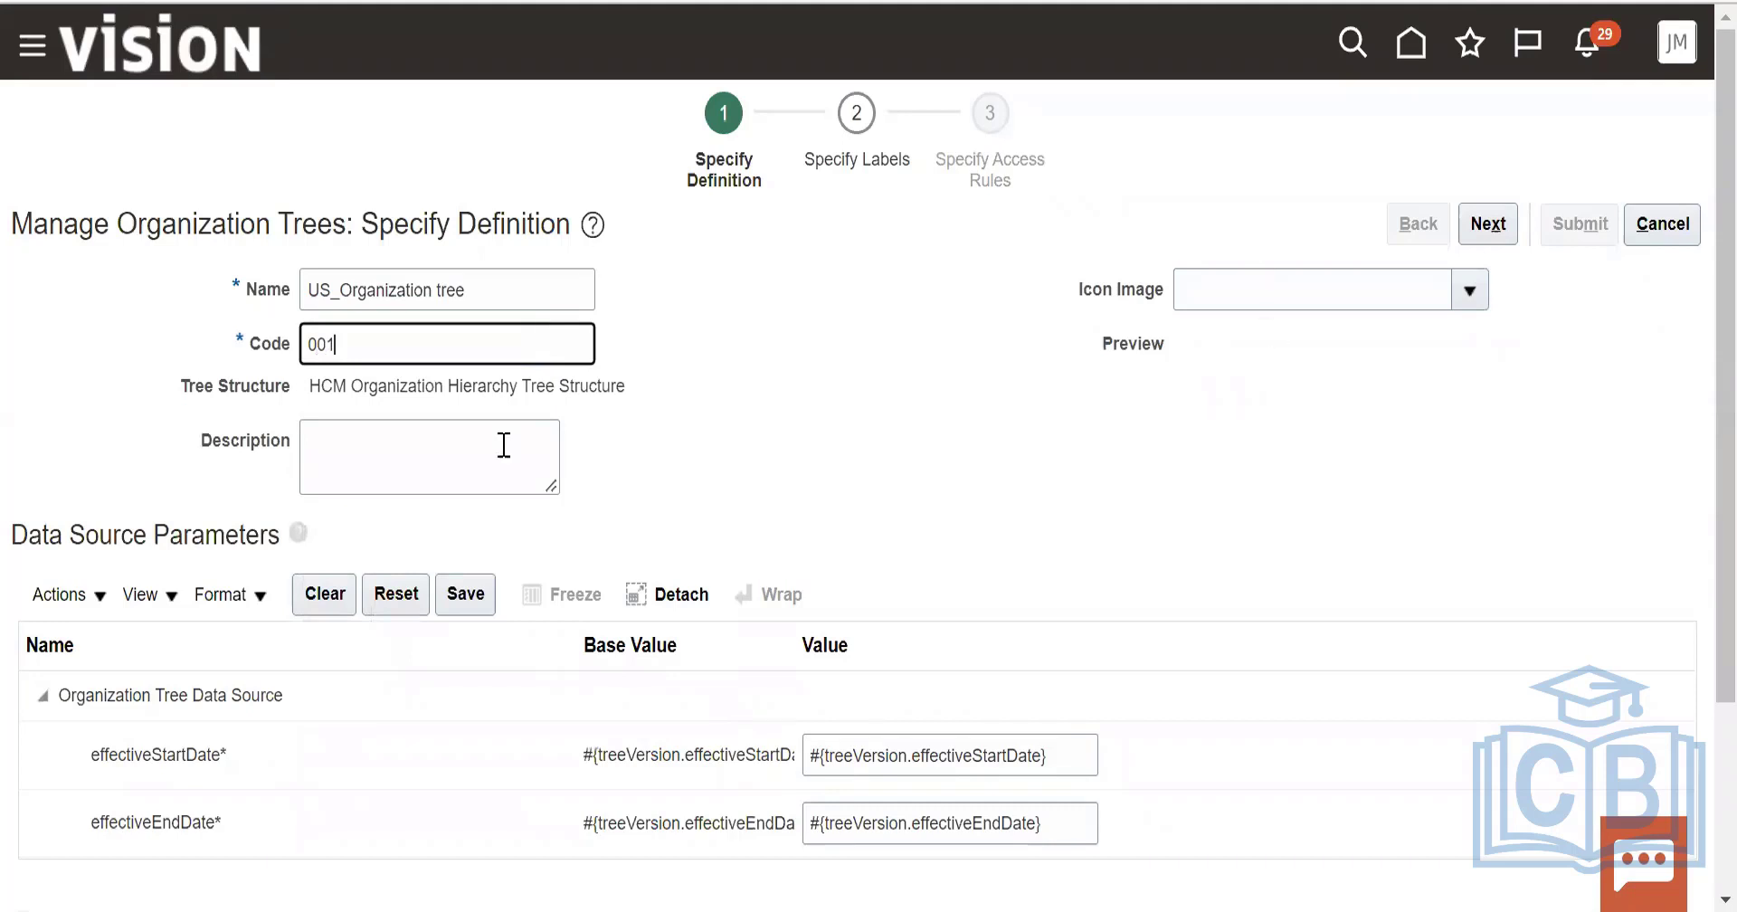
{"action": "left_click", "coordinate": [1488, 224]}
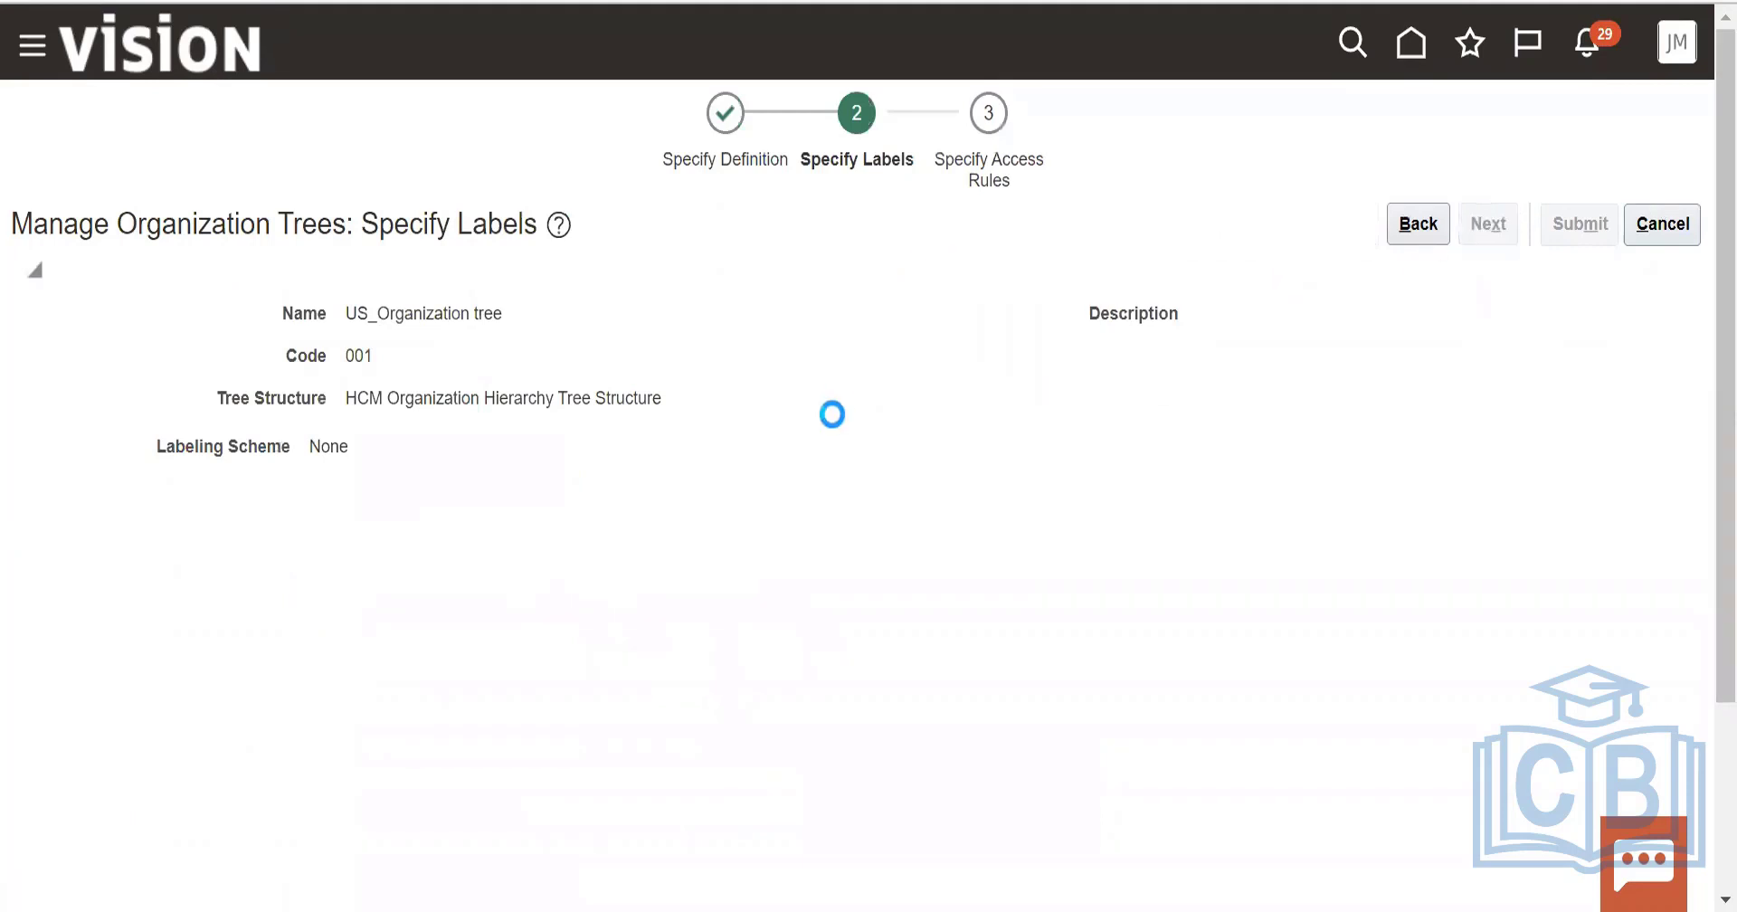
{"action": "left_click", "coordinate": [1569, 224]}
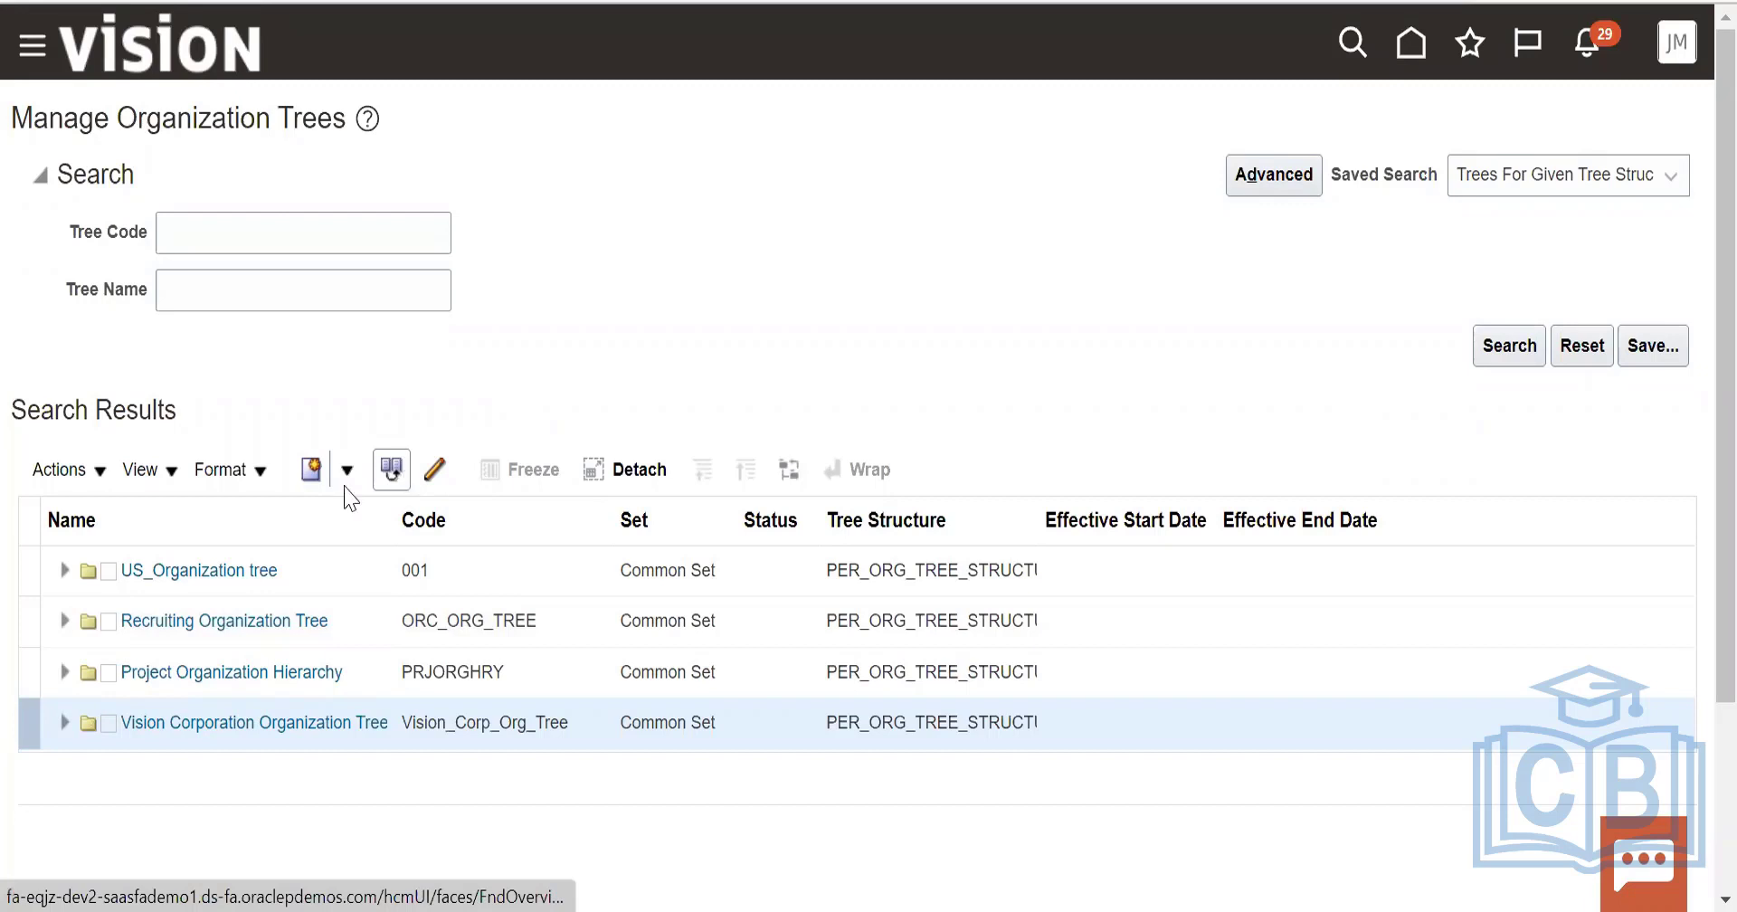
Open the US_Organization tree for editing, check the data source parameter actions, labels and access rules, and submit it without edits.
{"action": "left_click", "coordinate": [597, 554]}
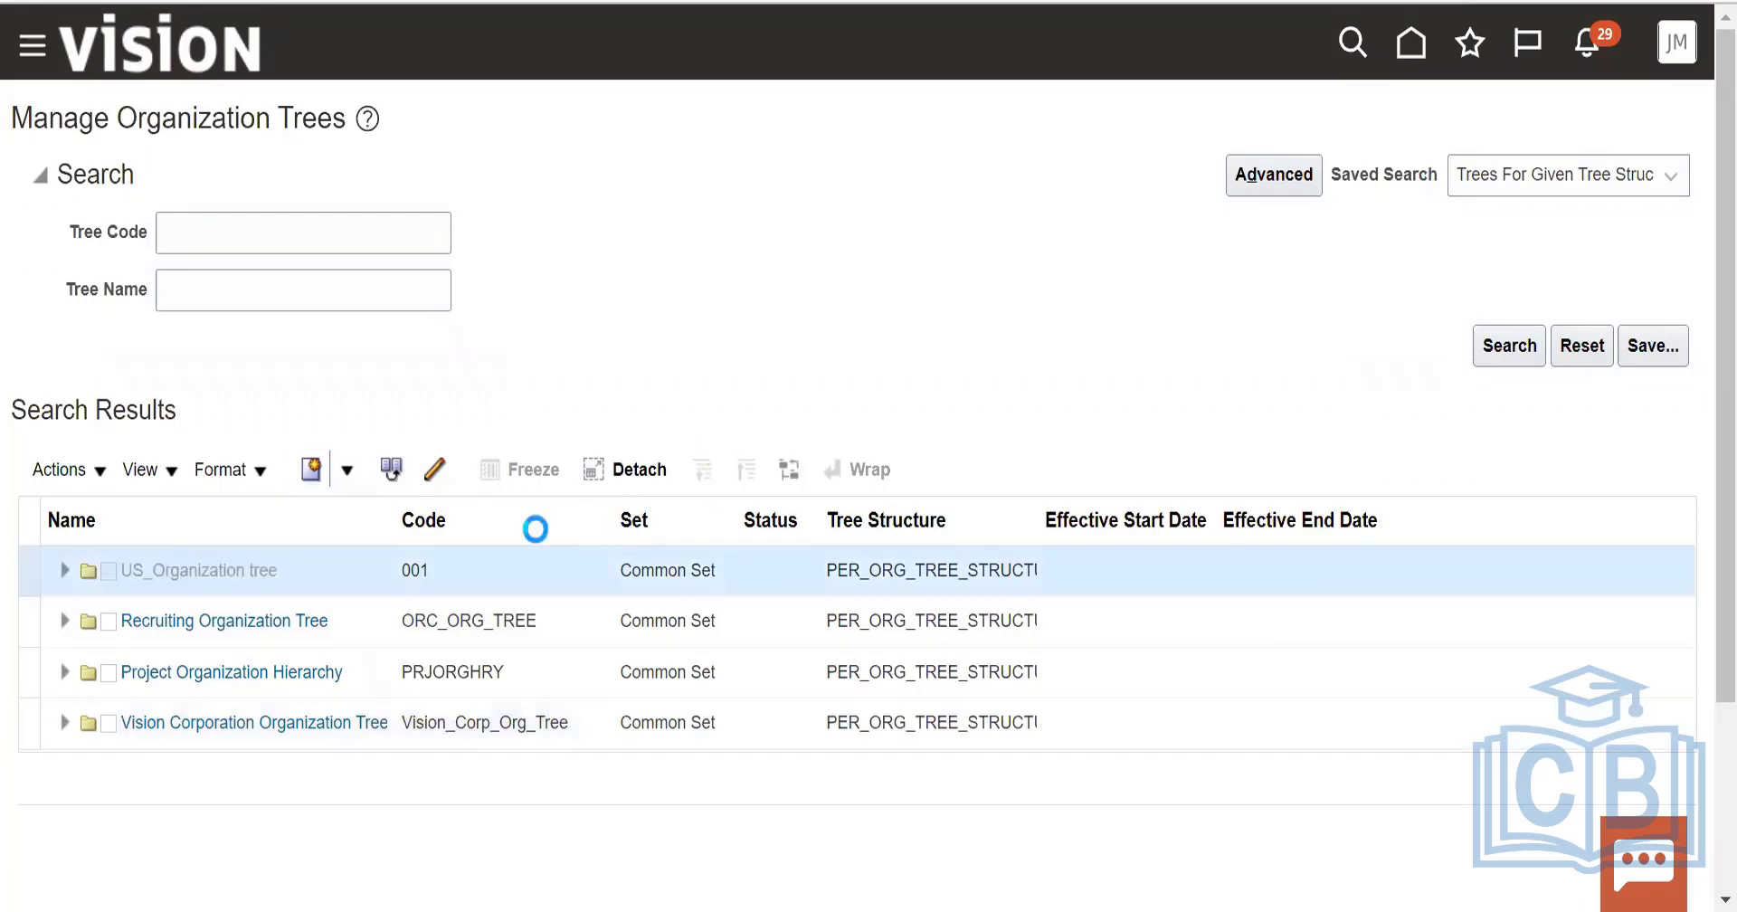
{"action": "left_click", "coordinate": [63, 584]}
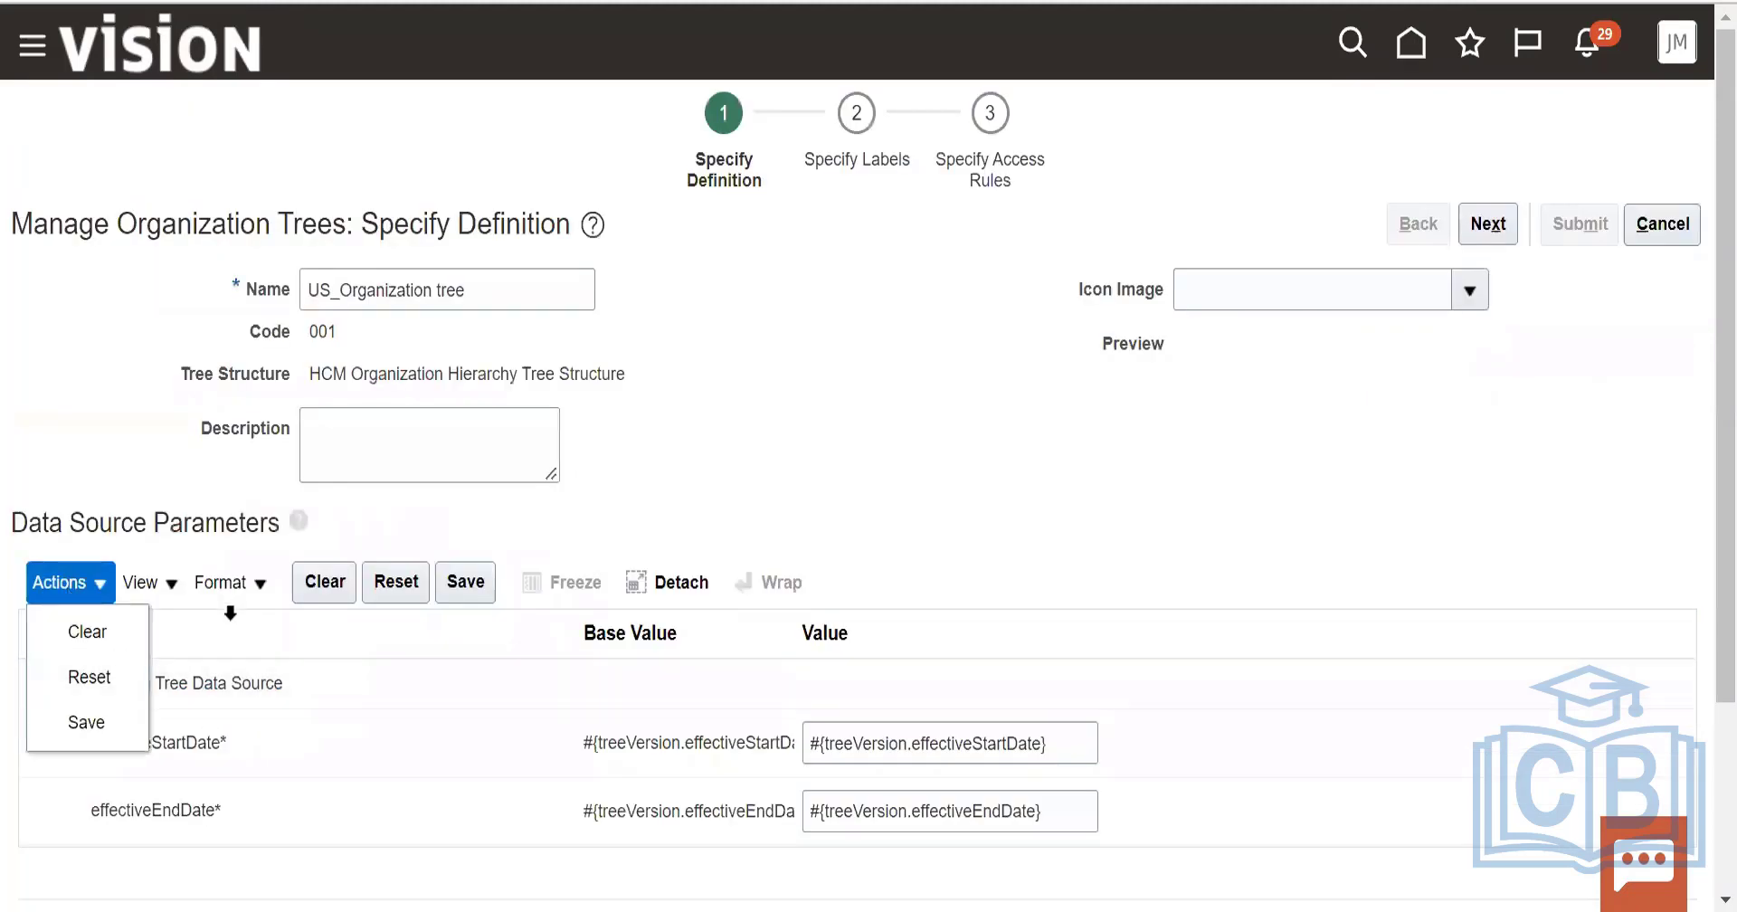
{"action": "left_click", "coordinate": [459, 409]}
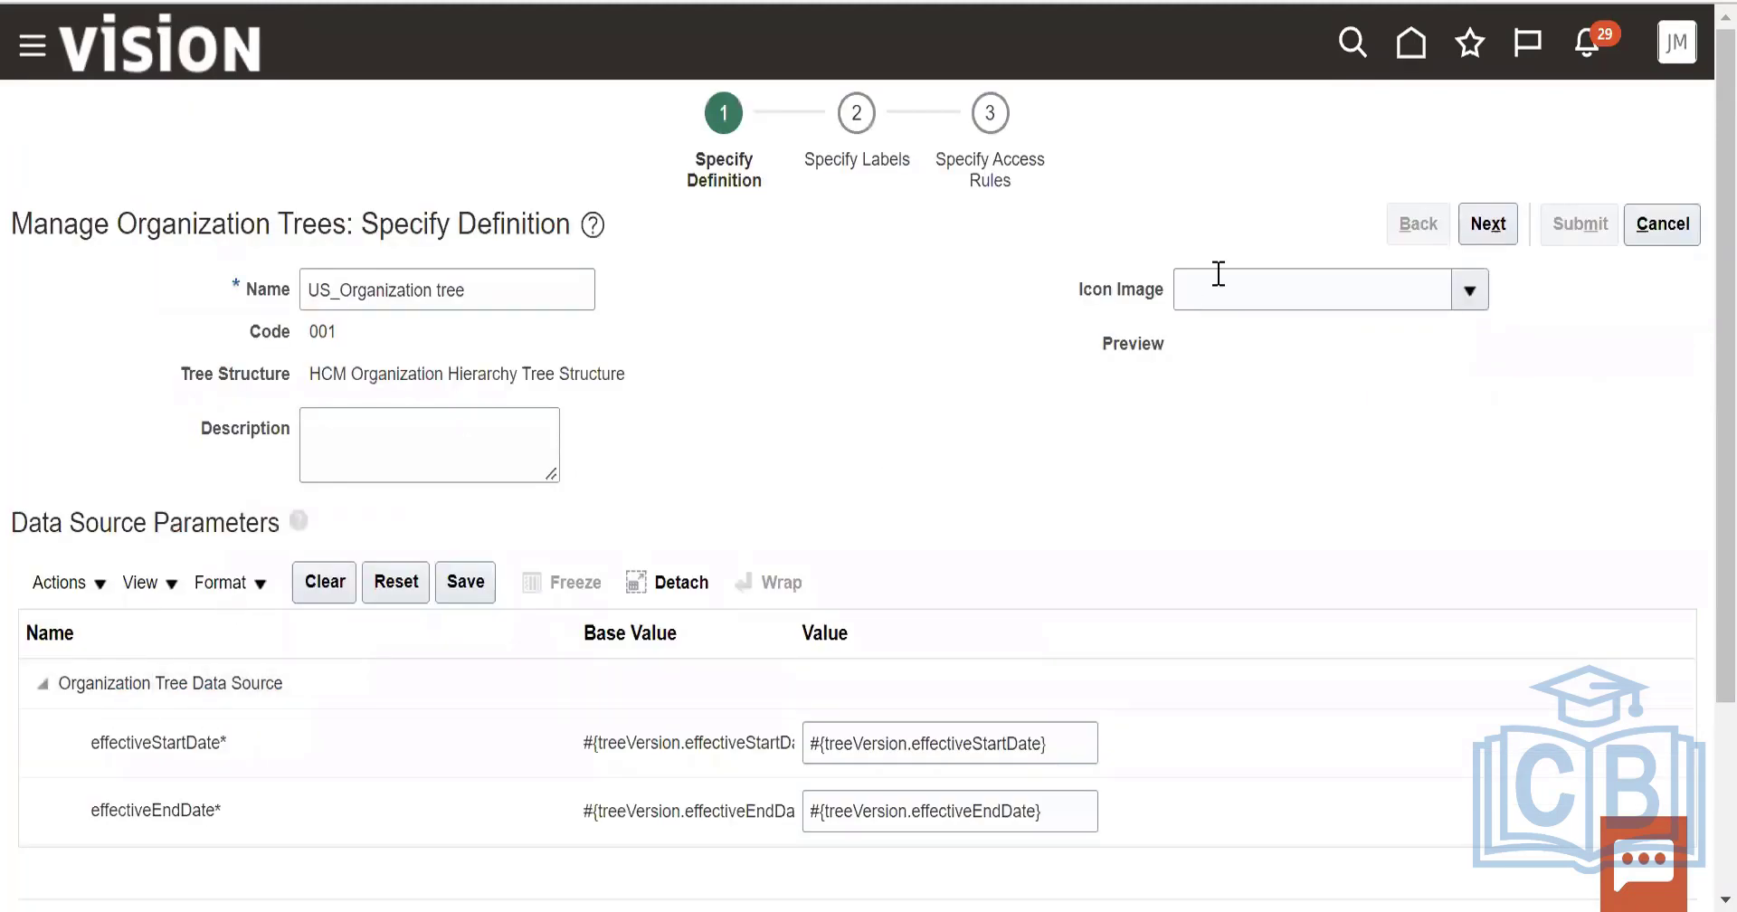
{"action": "scroll", "coordinate": [1170, 589], "scroll_direction": "down", "scroll_amount": 3}
{"action": "scroll", "coordinate": [1375, 389], "scroll_direction": "up", "scroll_amount": 3}
{"action": "left_click", "coordinate": [1488, 226]}
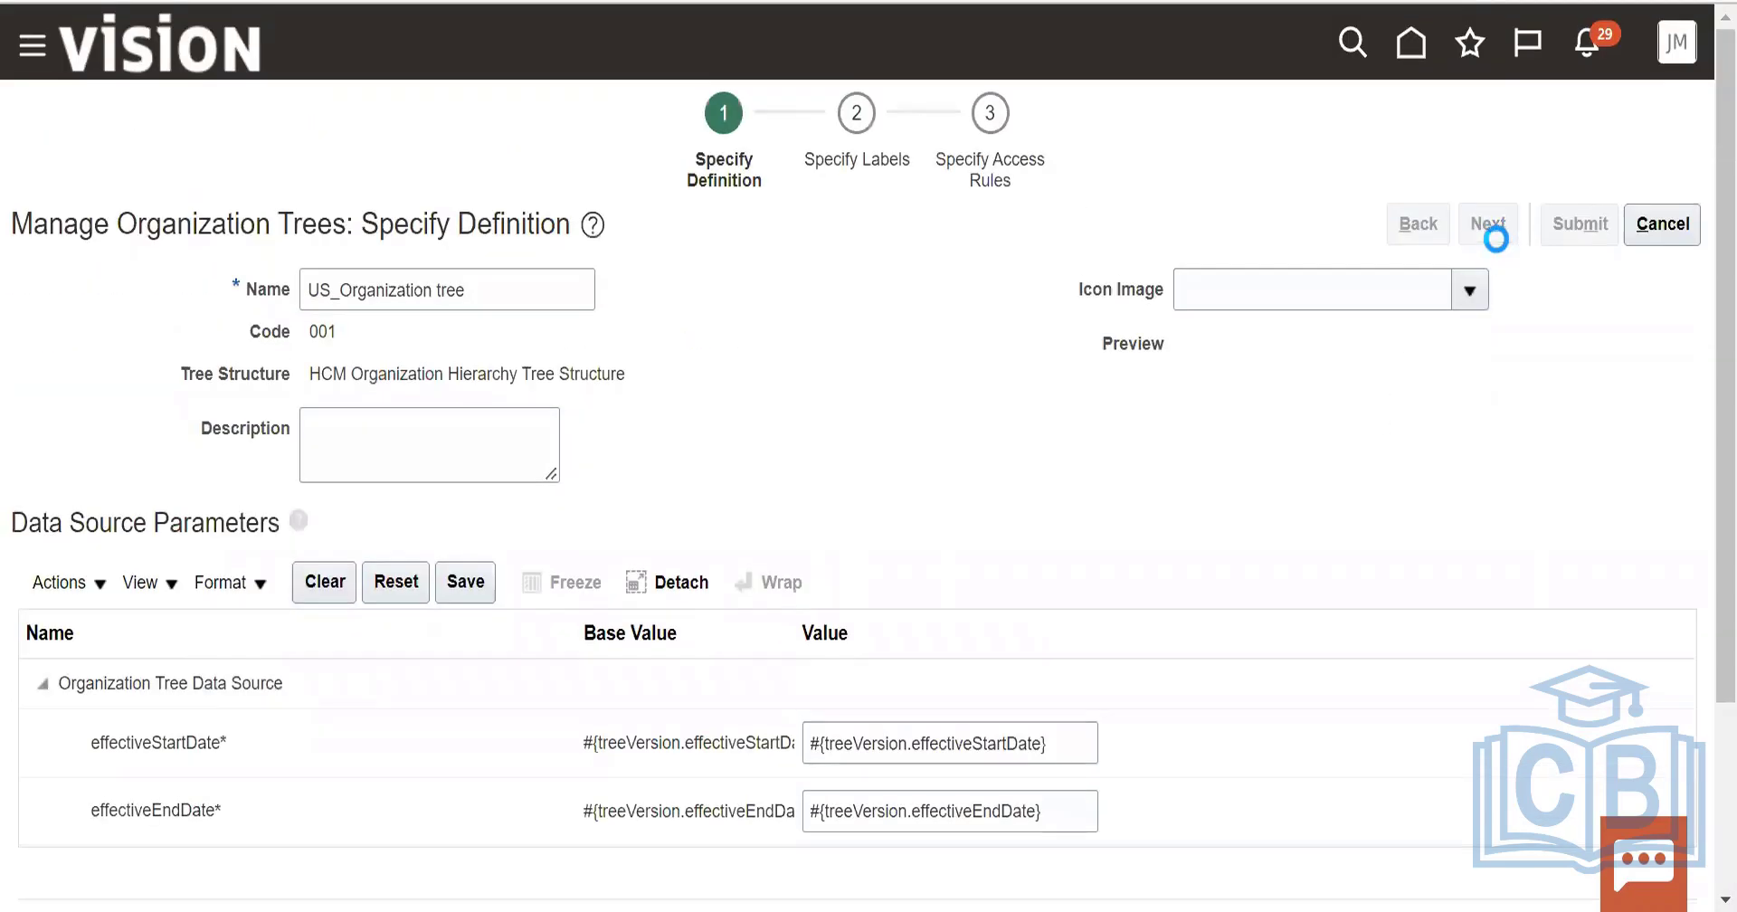
{"action": "left_click", "coordinate": [1488, 223]}
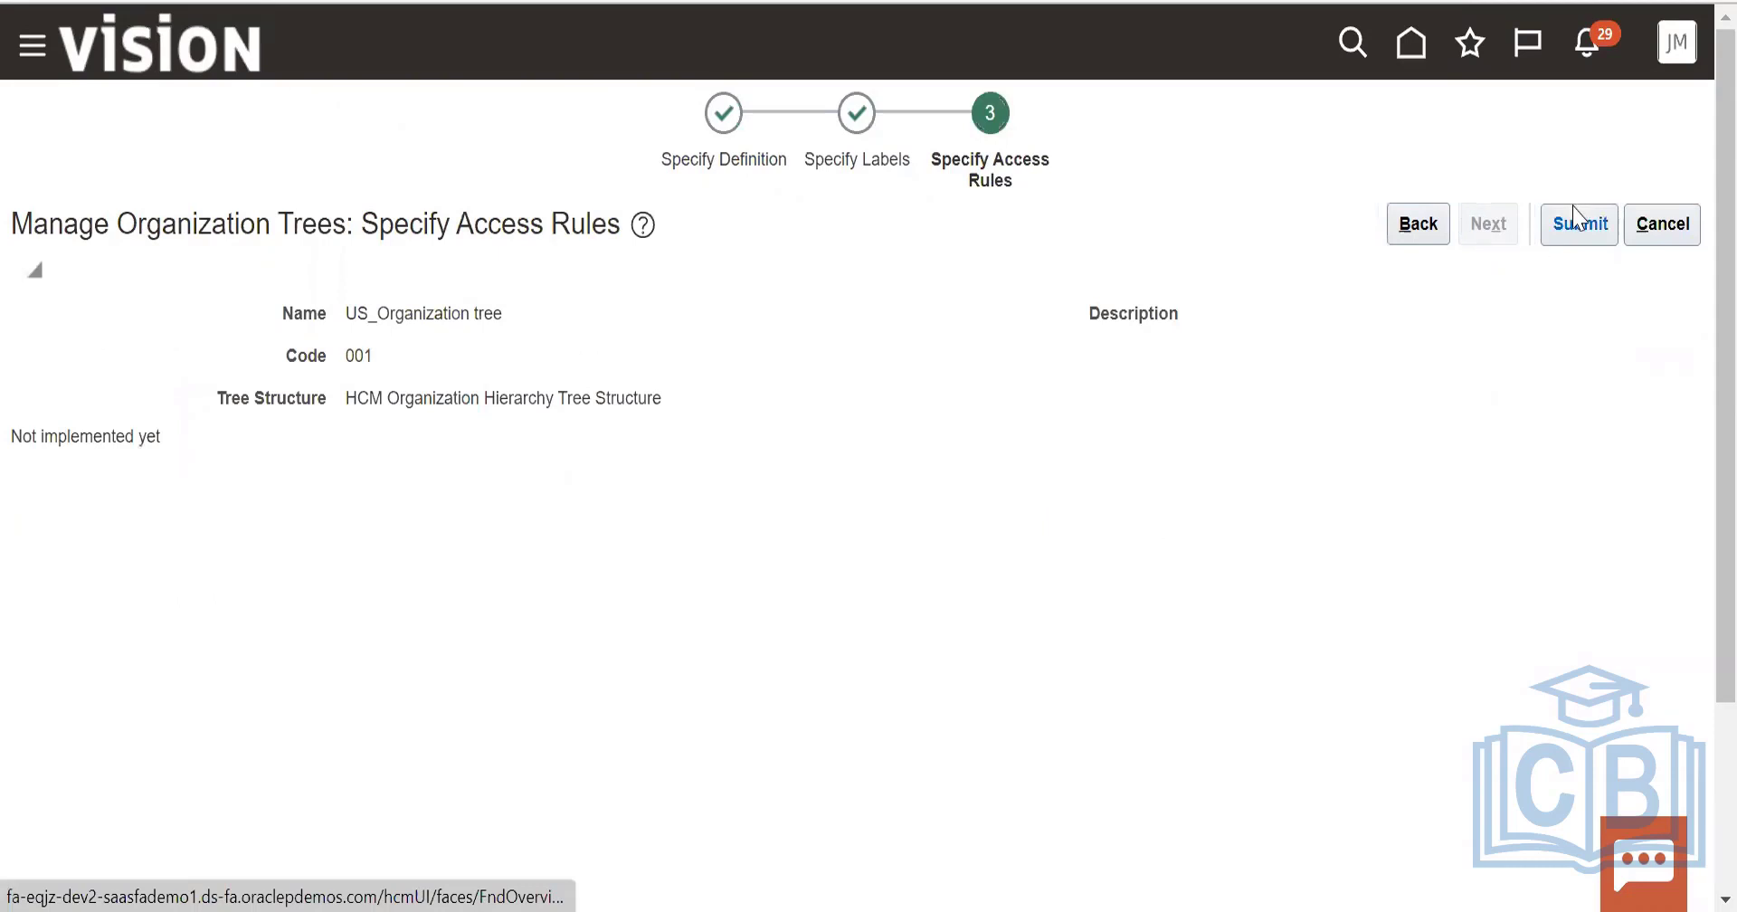
{"action": "left_click", "coordinate": [1575, 211]}
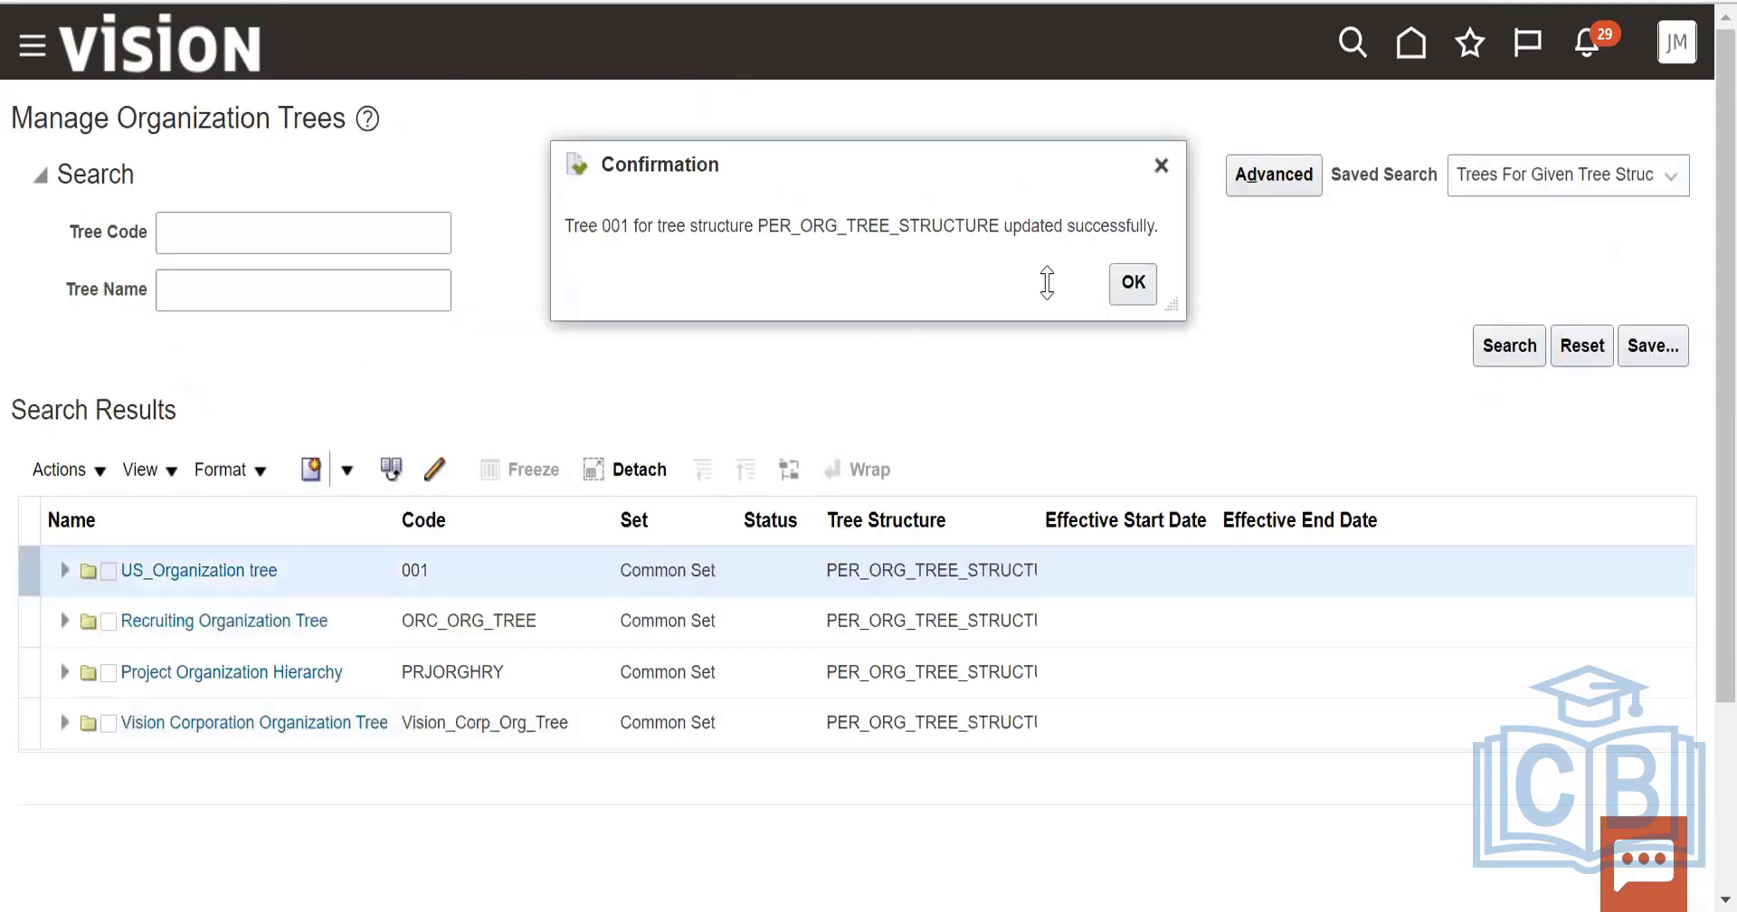
{"action": "left_click", "coordinate": [1133, 282]}
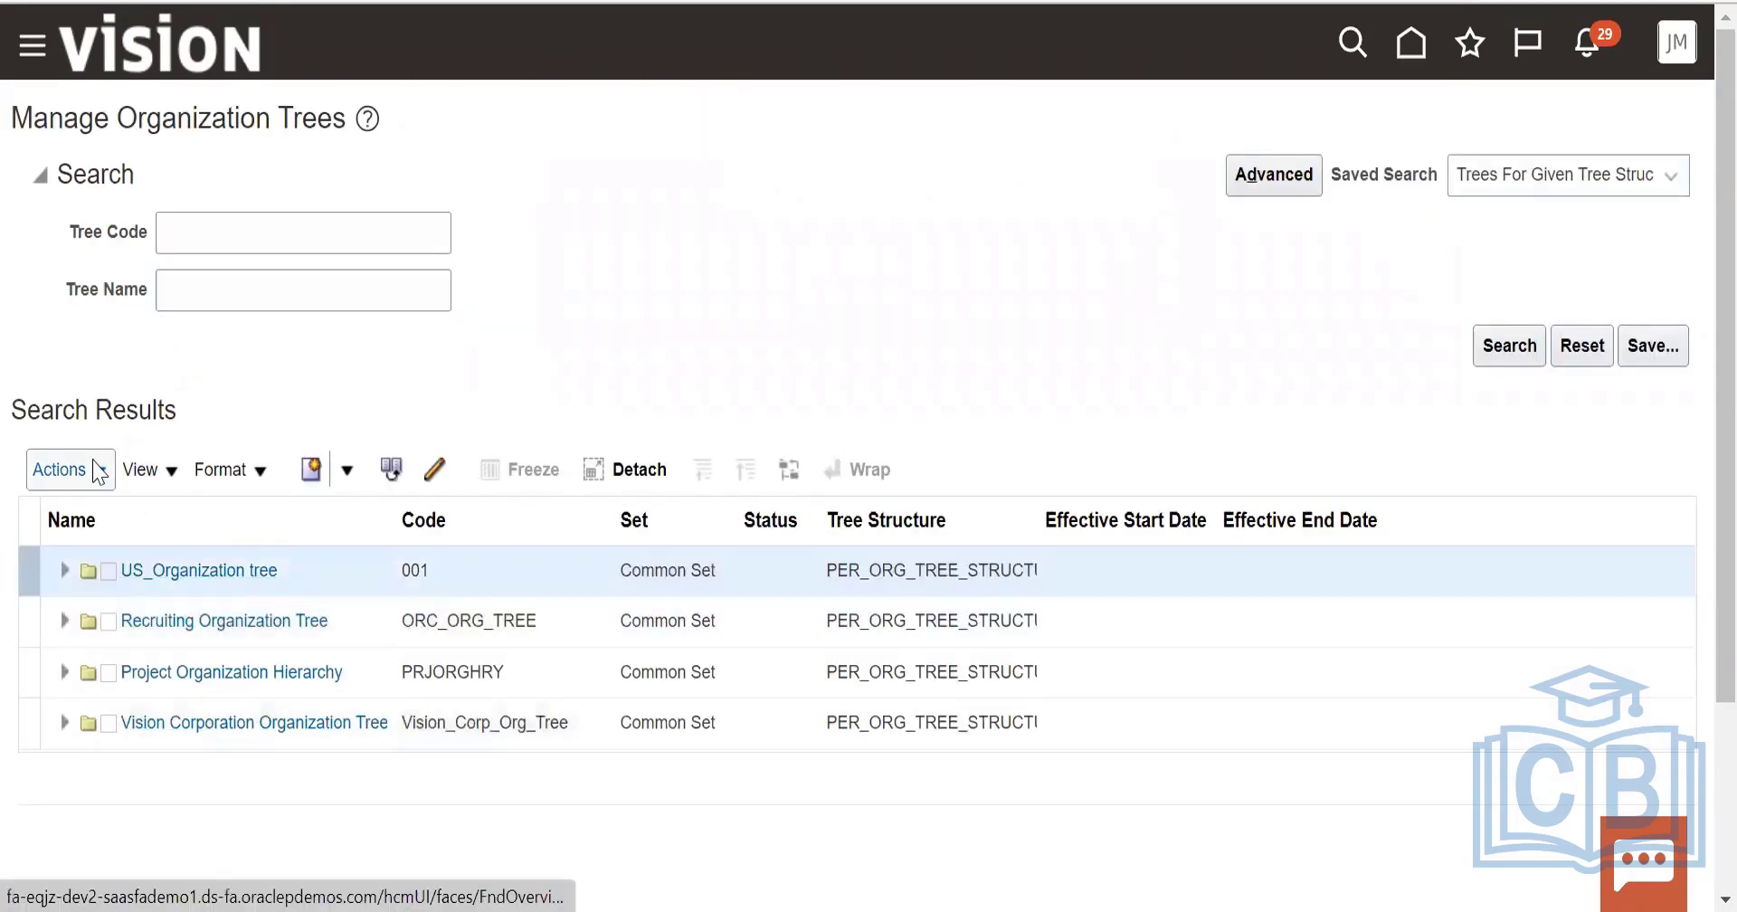
Try to view the tree version of the US_Organization tree.
{"action": "left_click", "coordinate": [61, 469]}
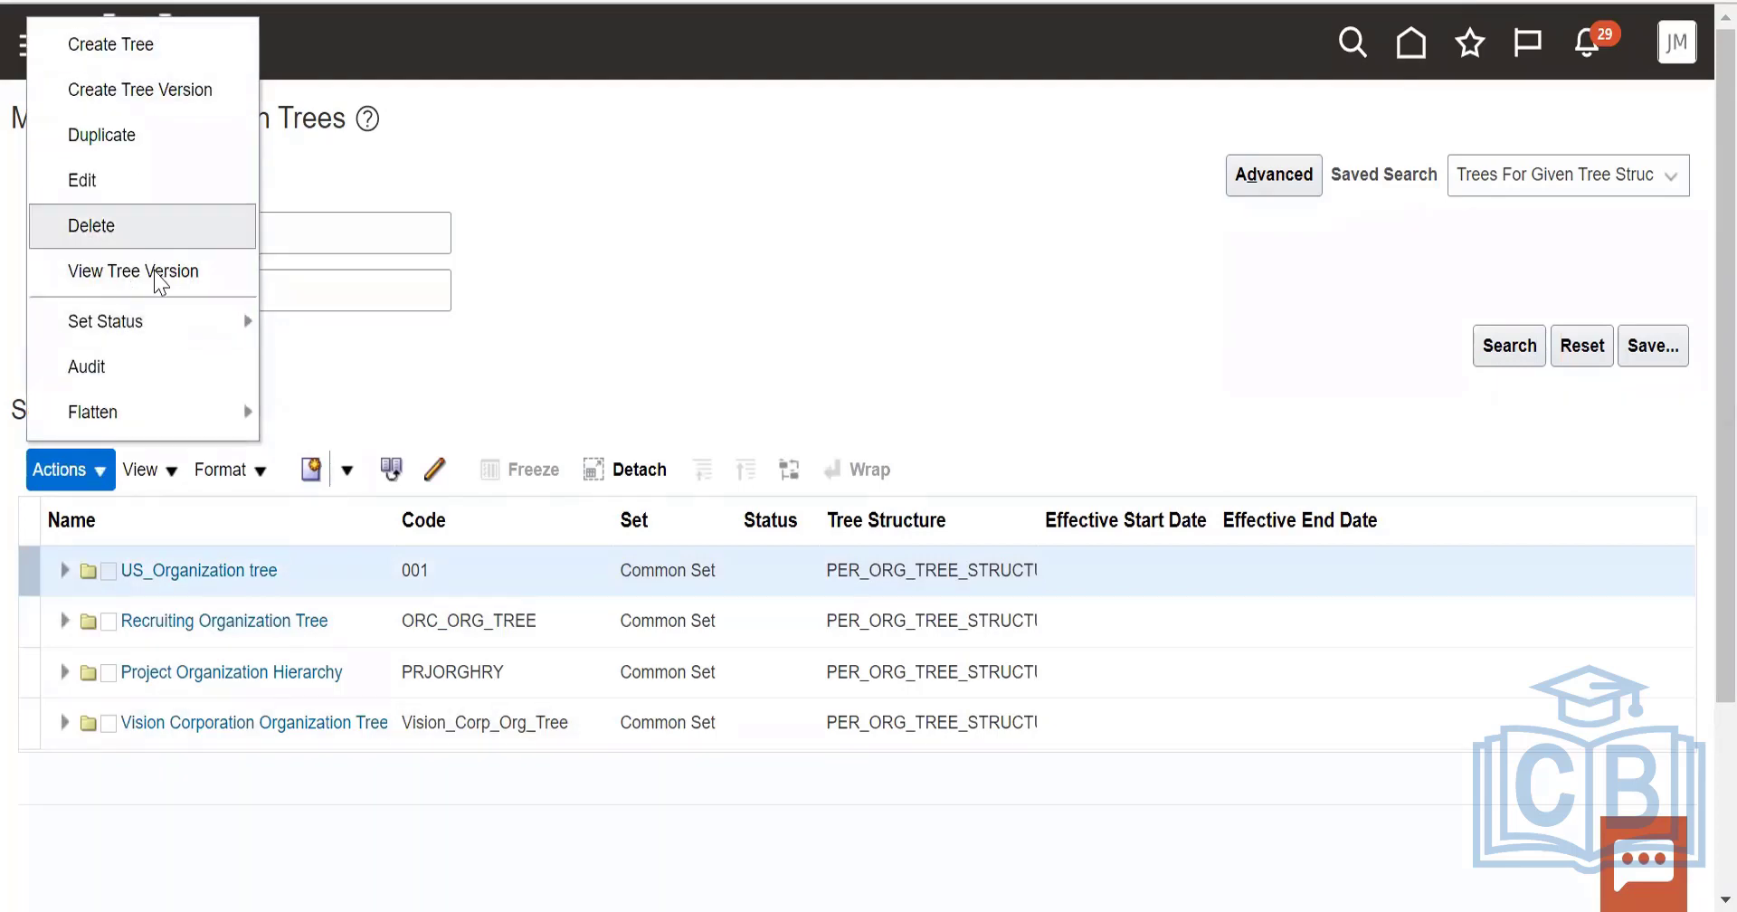
{"action": "left_click", "coordinate": [764, 306]}
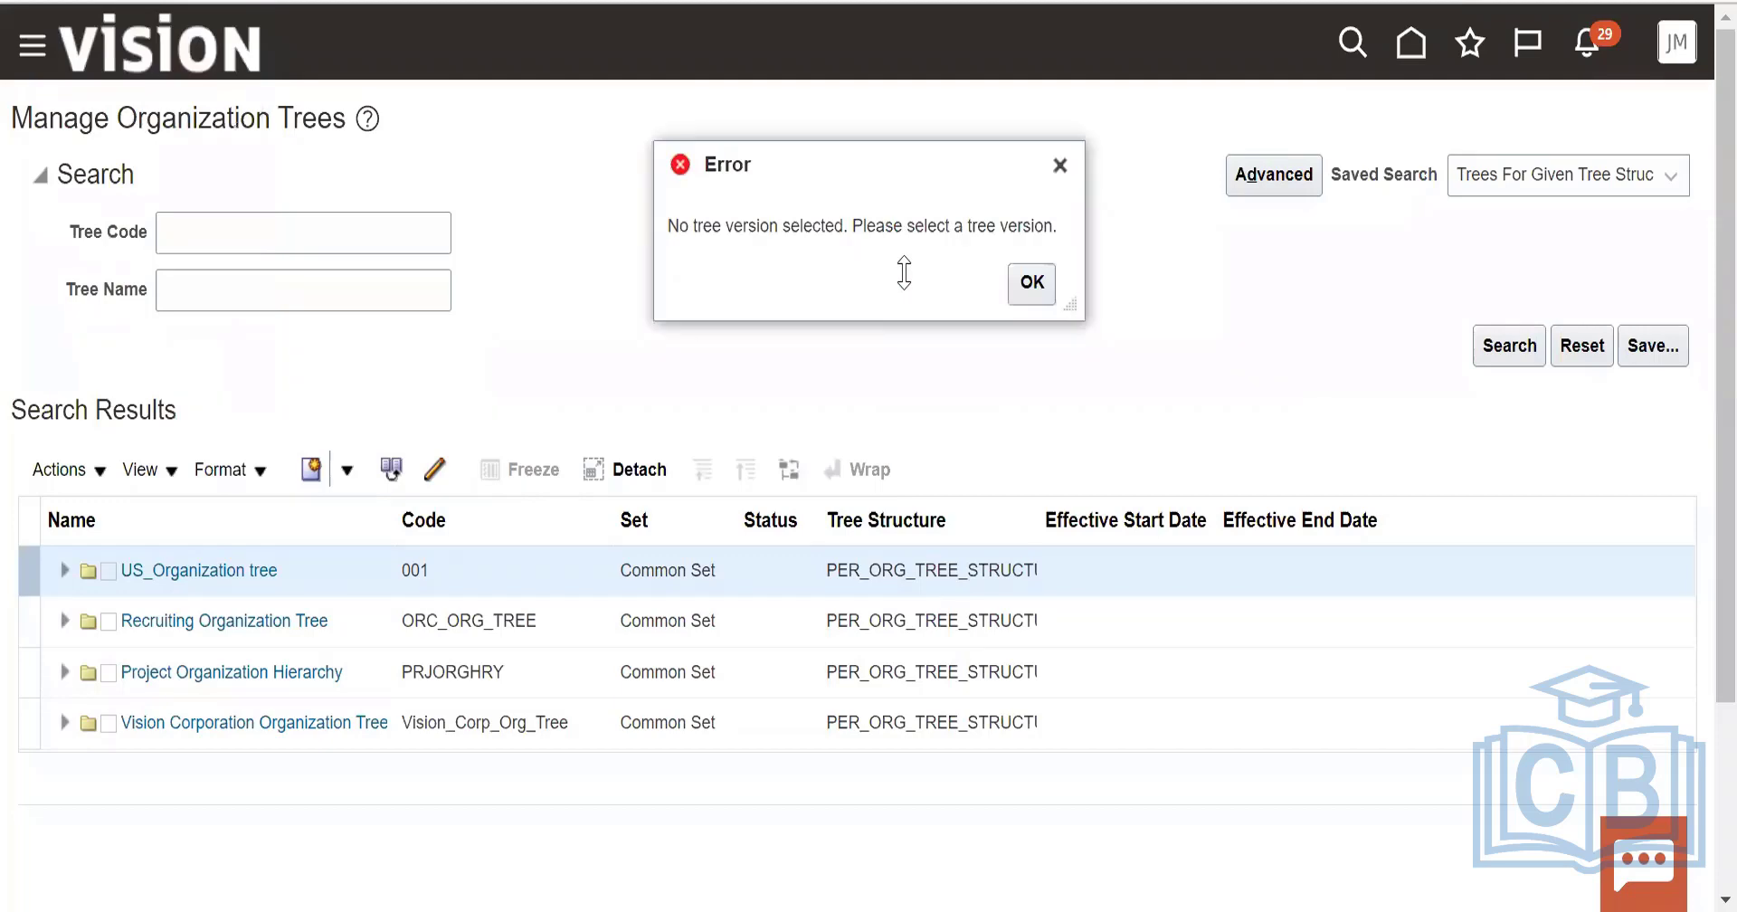
{"action": "left_click", "coordinate": [1032, 283]}
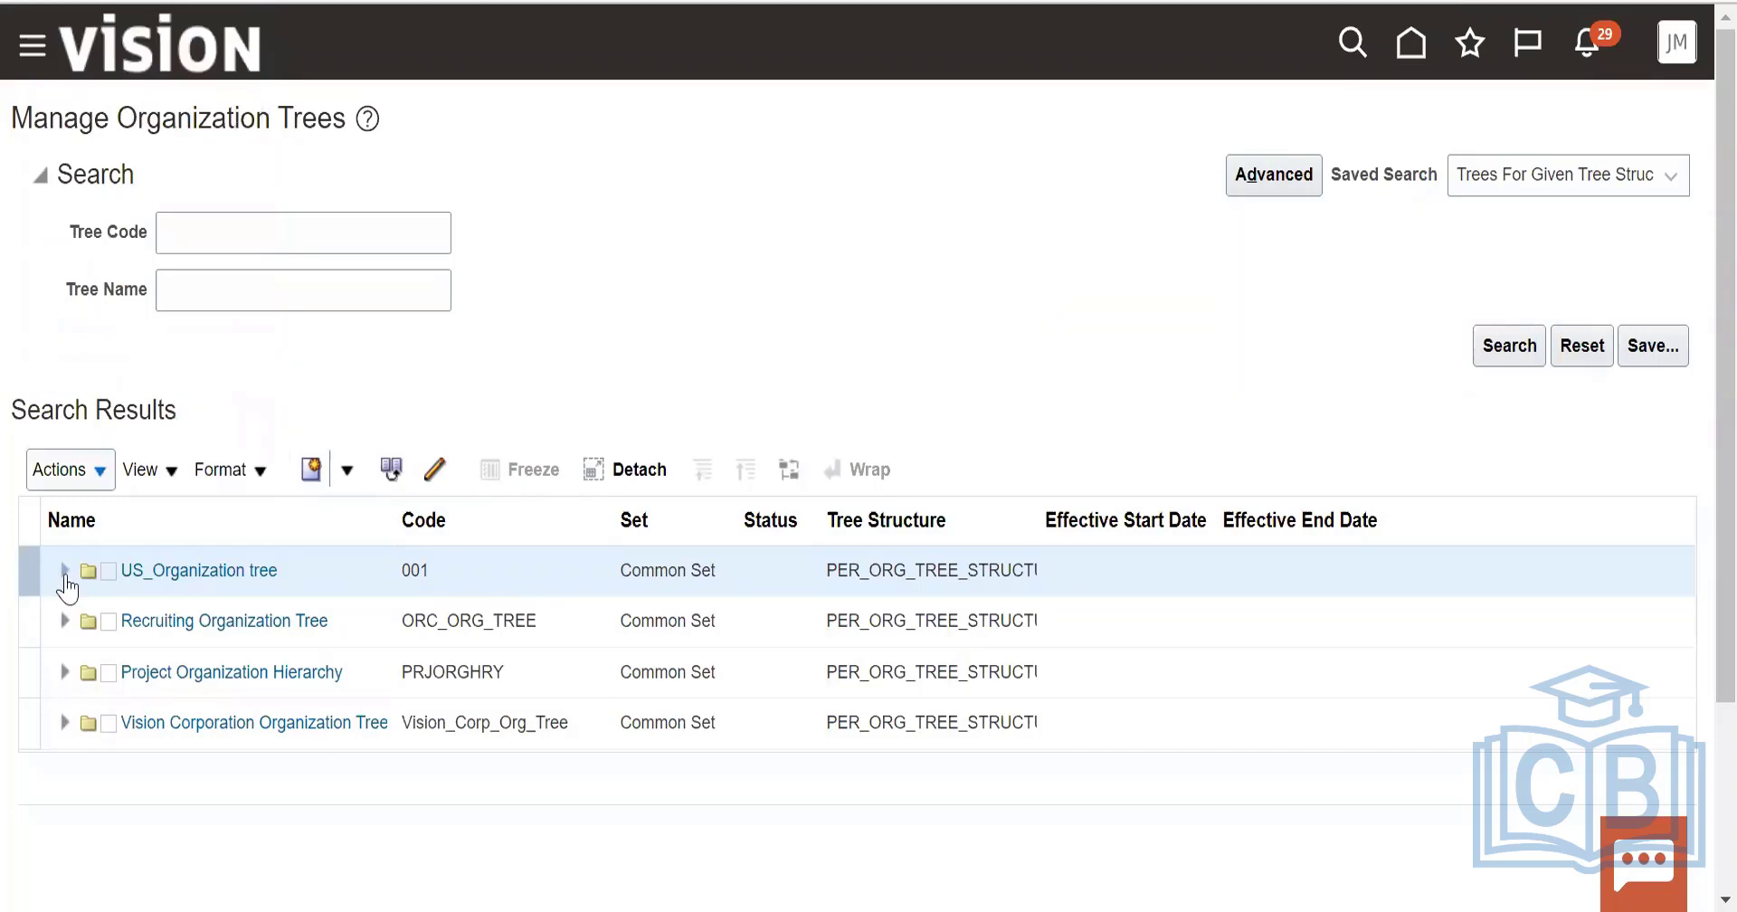
Reopen the US_Organization tree, check its definition, labels and access rules, and resubmit it without edits.
{"action": "left_click", "coordinate": [64, 570]}
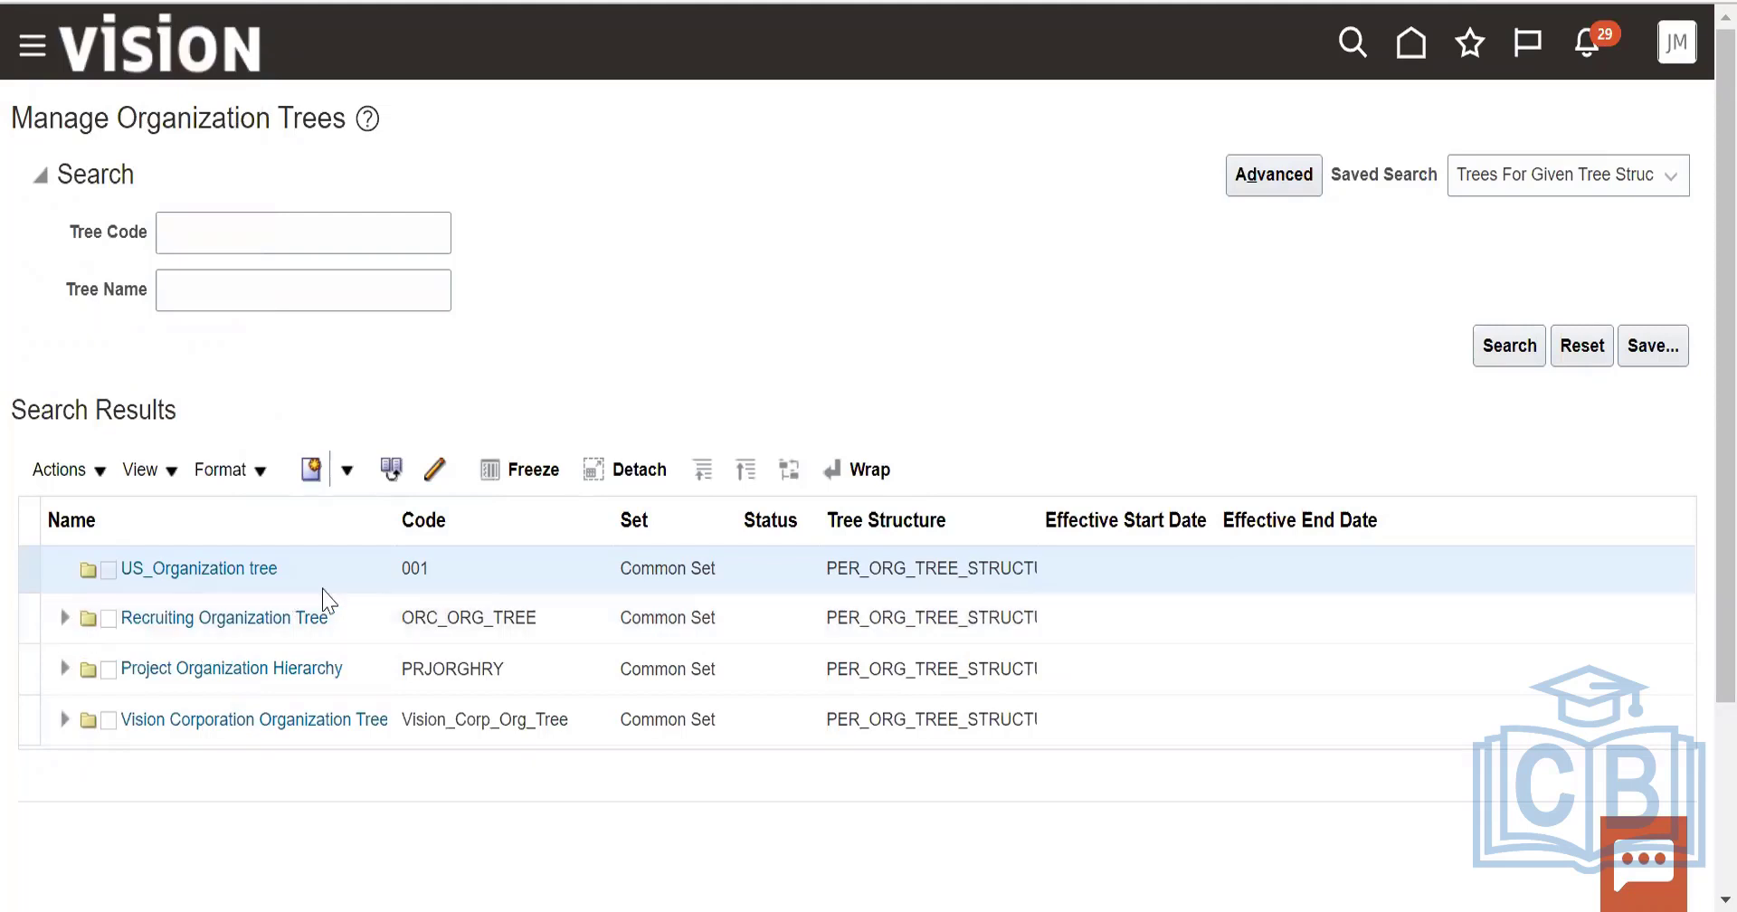
{"action": "left_click", "coordinate": [269, 570]}
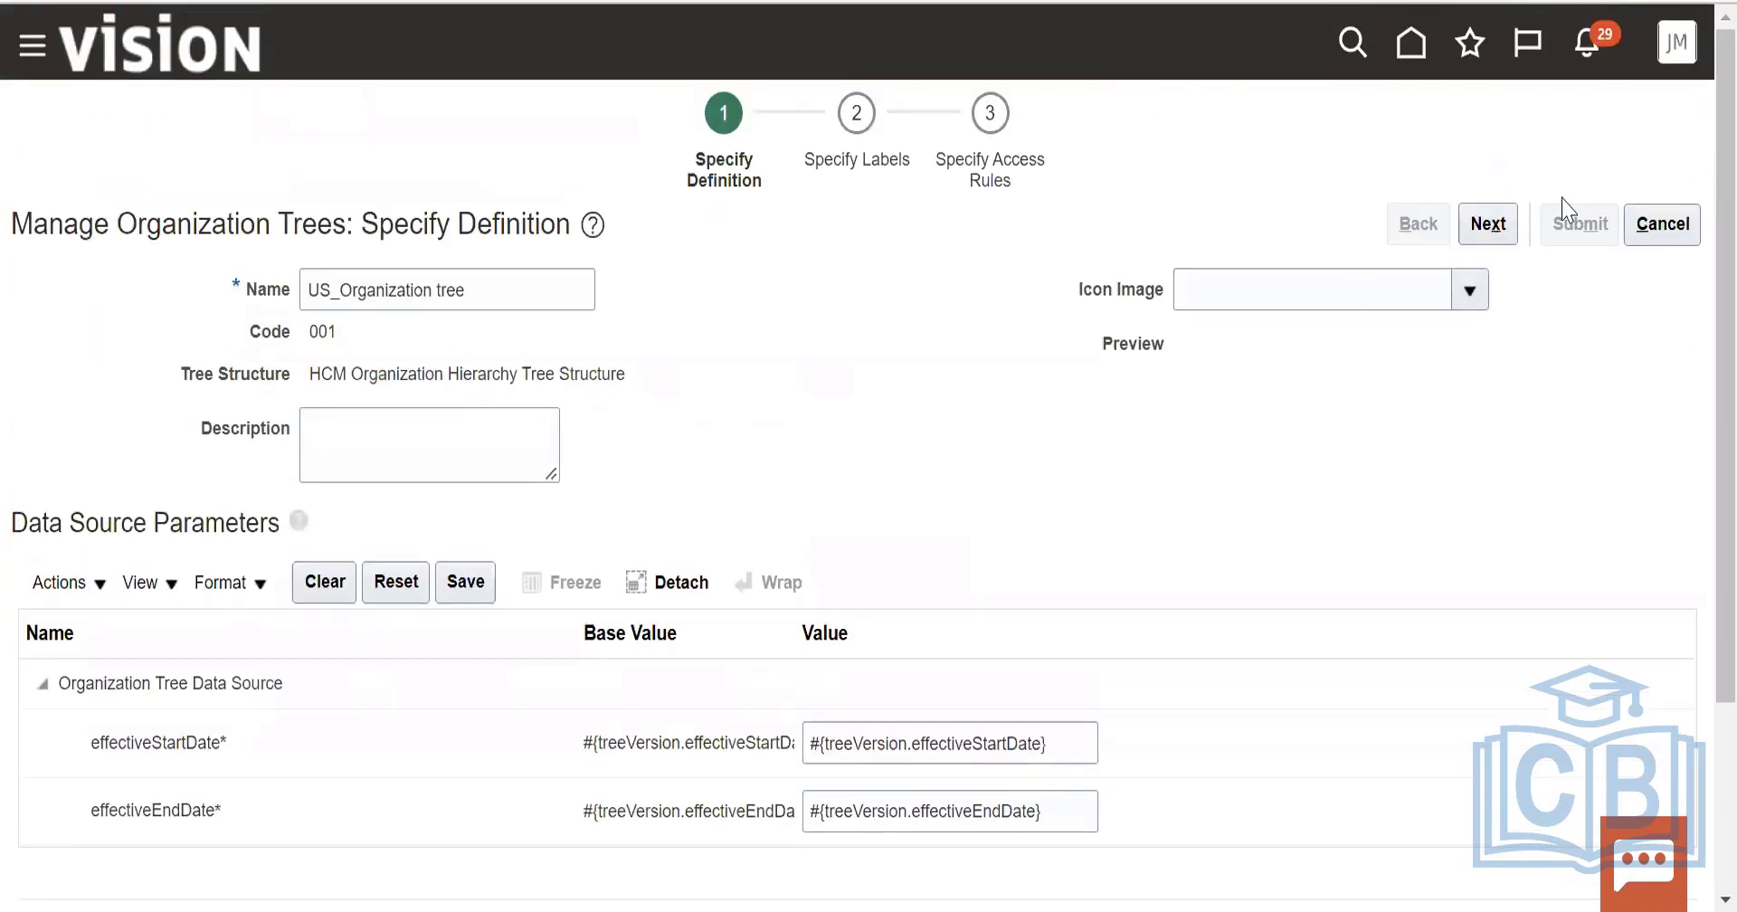
{"action": "left_click", "coordinate": [1488, 227]}
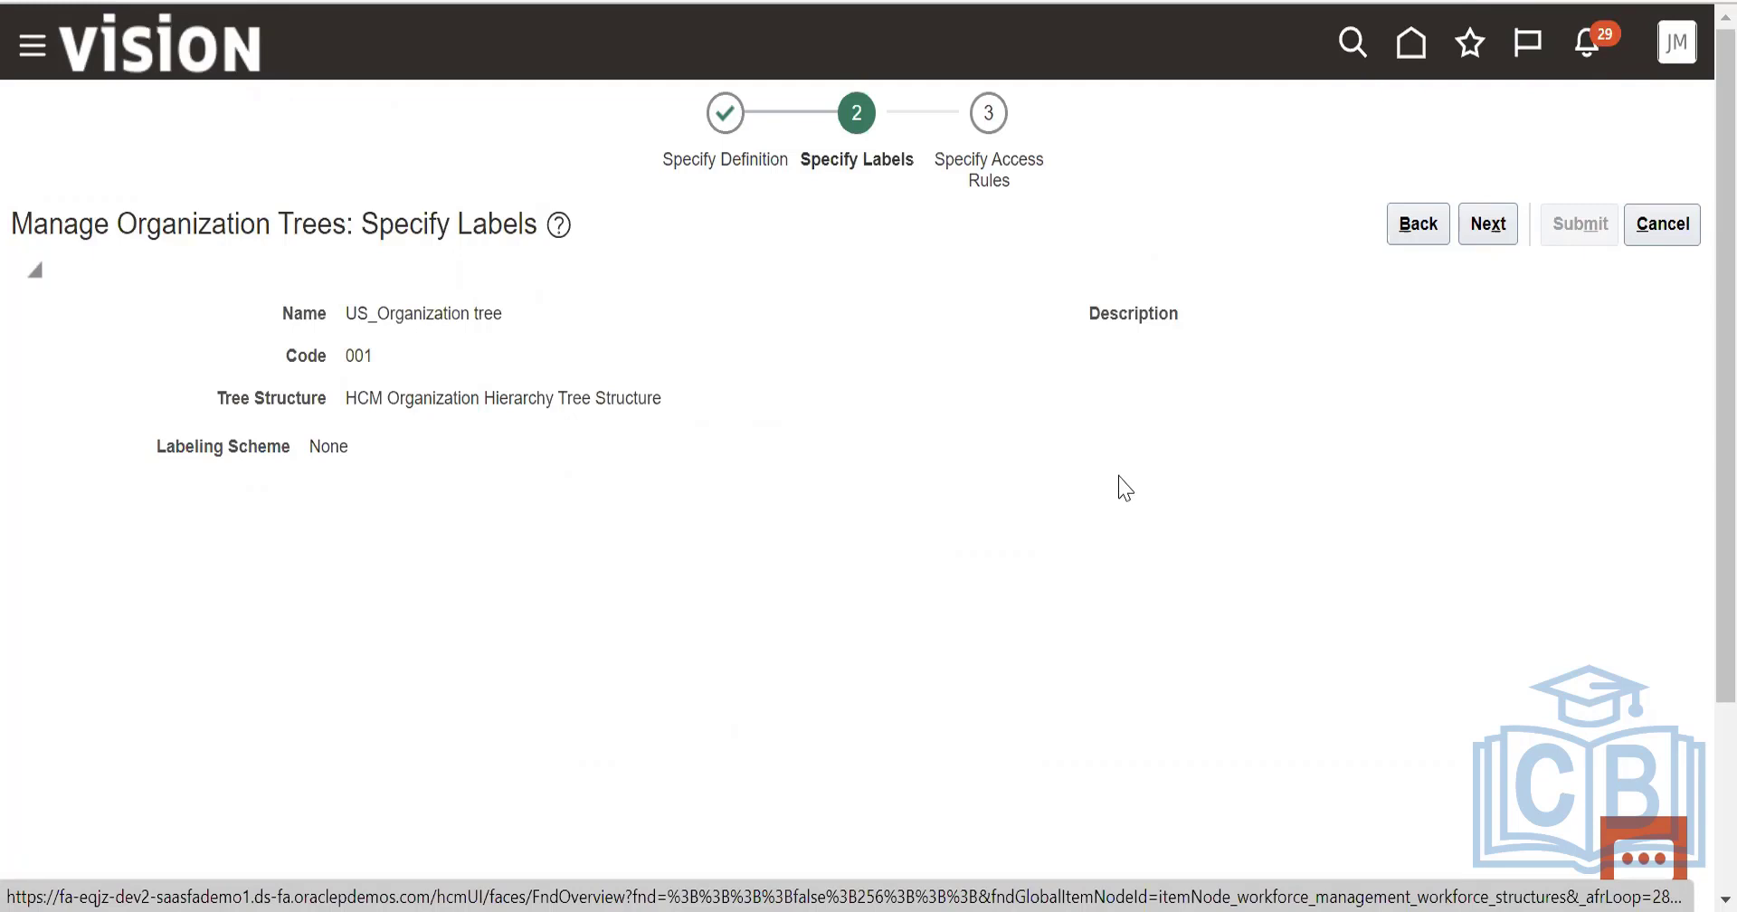
{"action": "left_click", "coordinate": [1487, 233]}
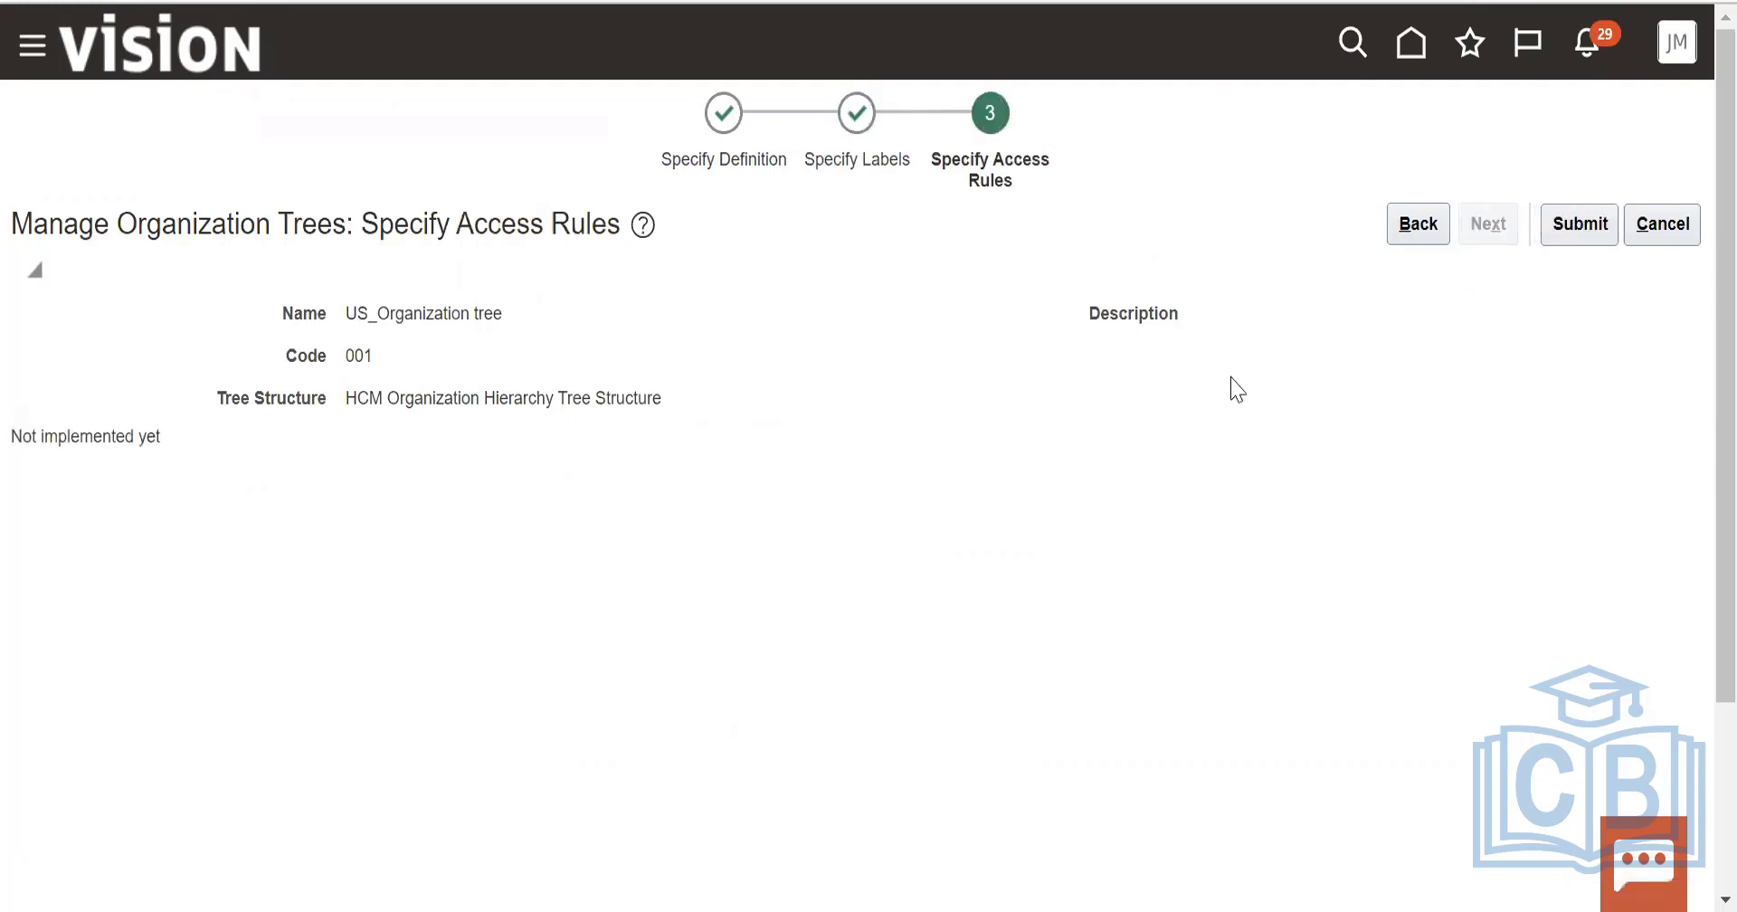
{"action": "left_click", "coordinate": [1581, 226]}
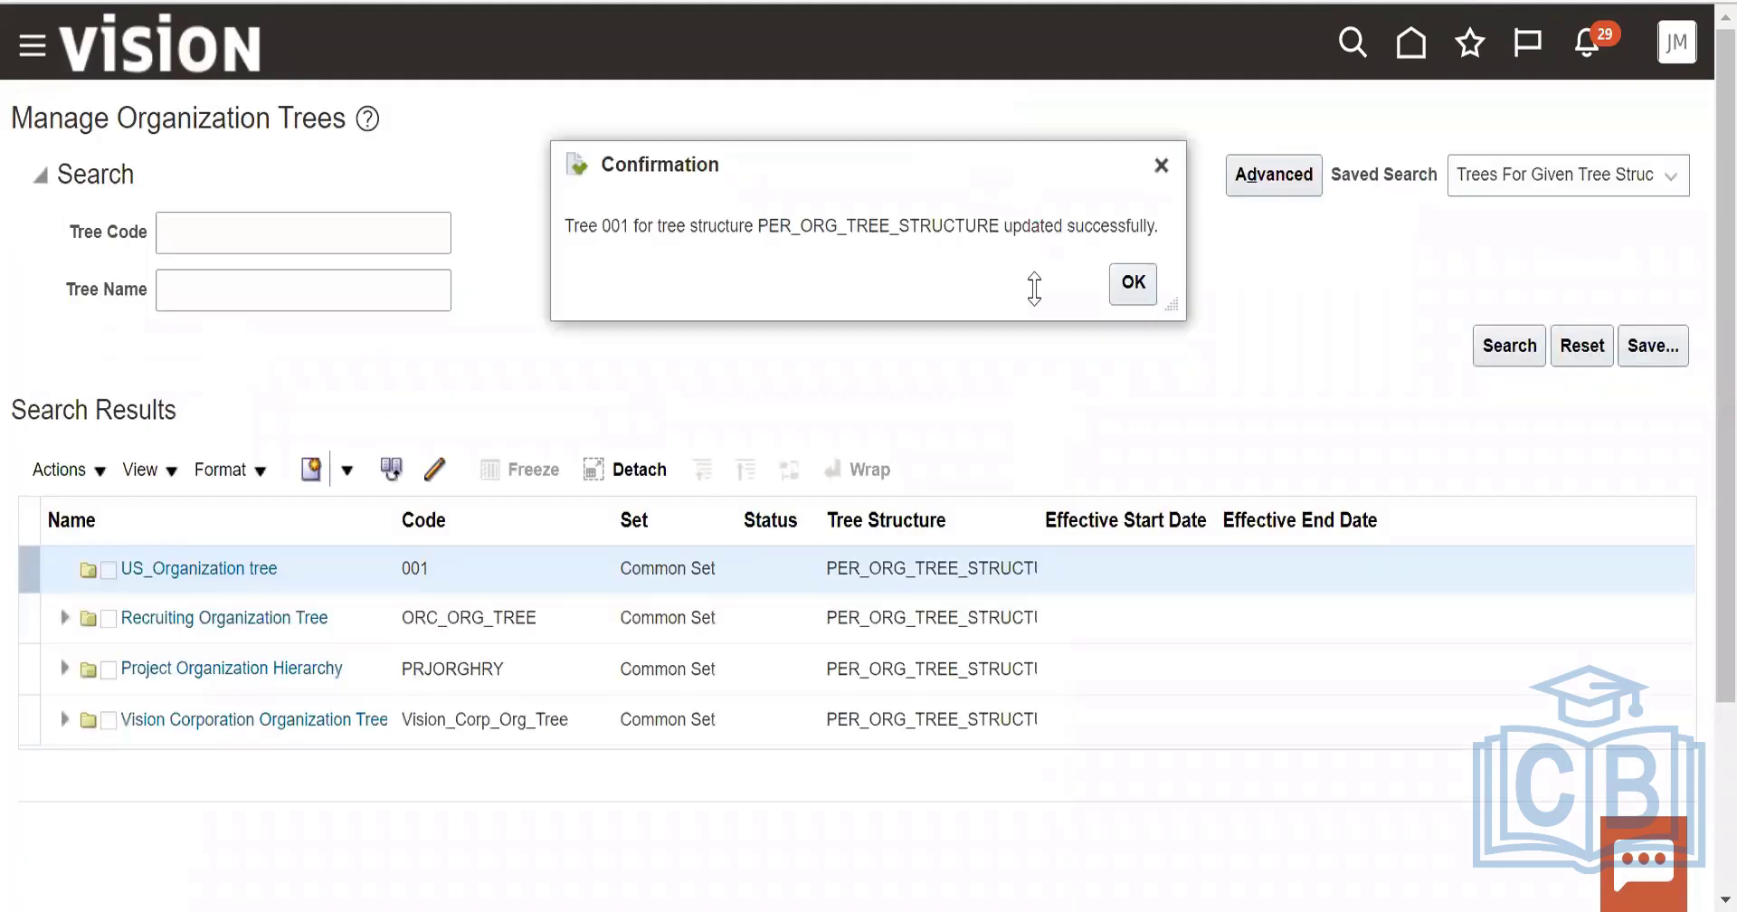
{"action": "left_click", "coordinate": [1141, 292]}
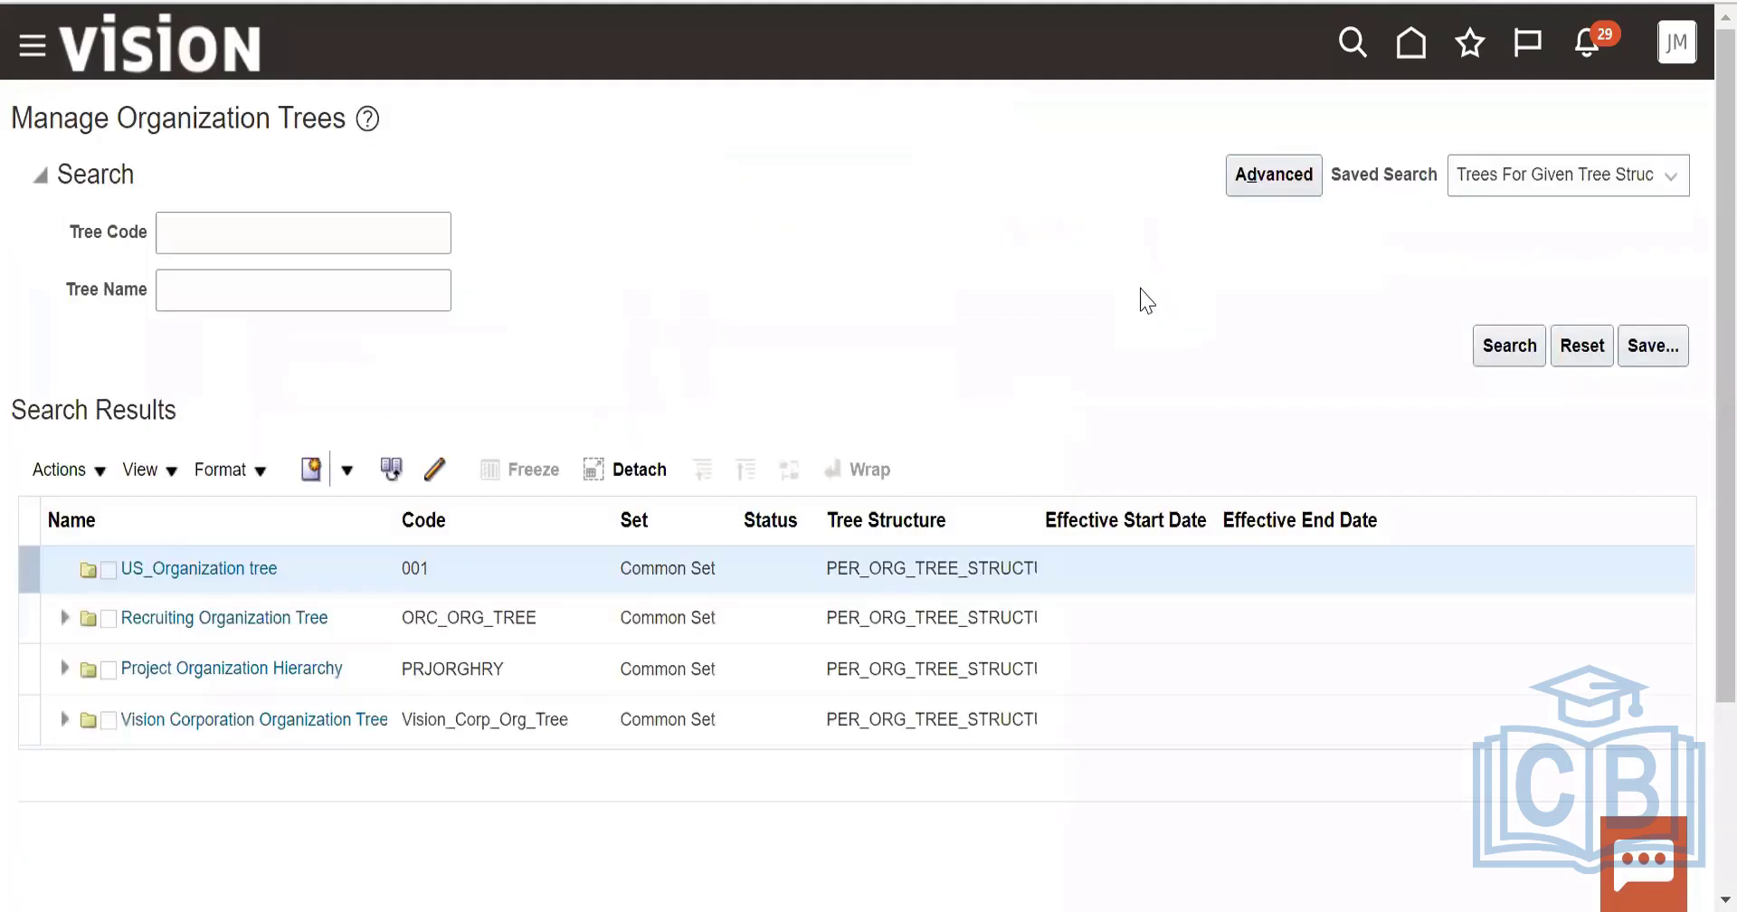
Open the Project Organization Hierarchy tree for updating, accept resetting its active versions to draft, and submit it without edits.
{"action": "left_click", "coordinate": [280, 667]}
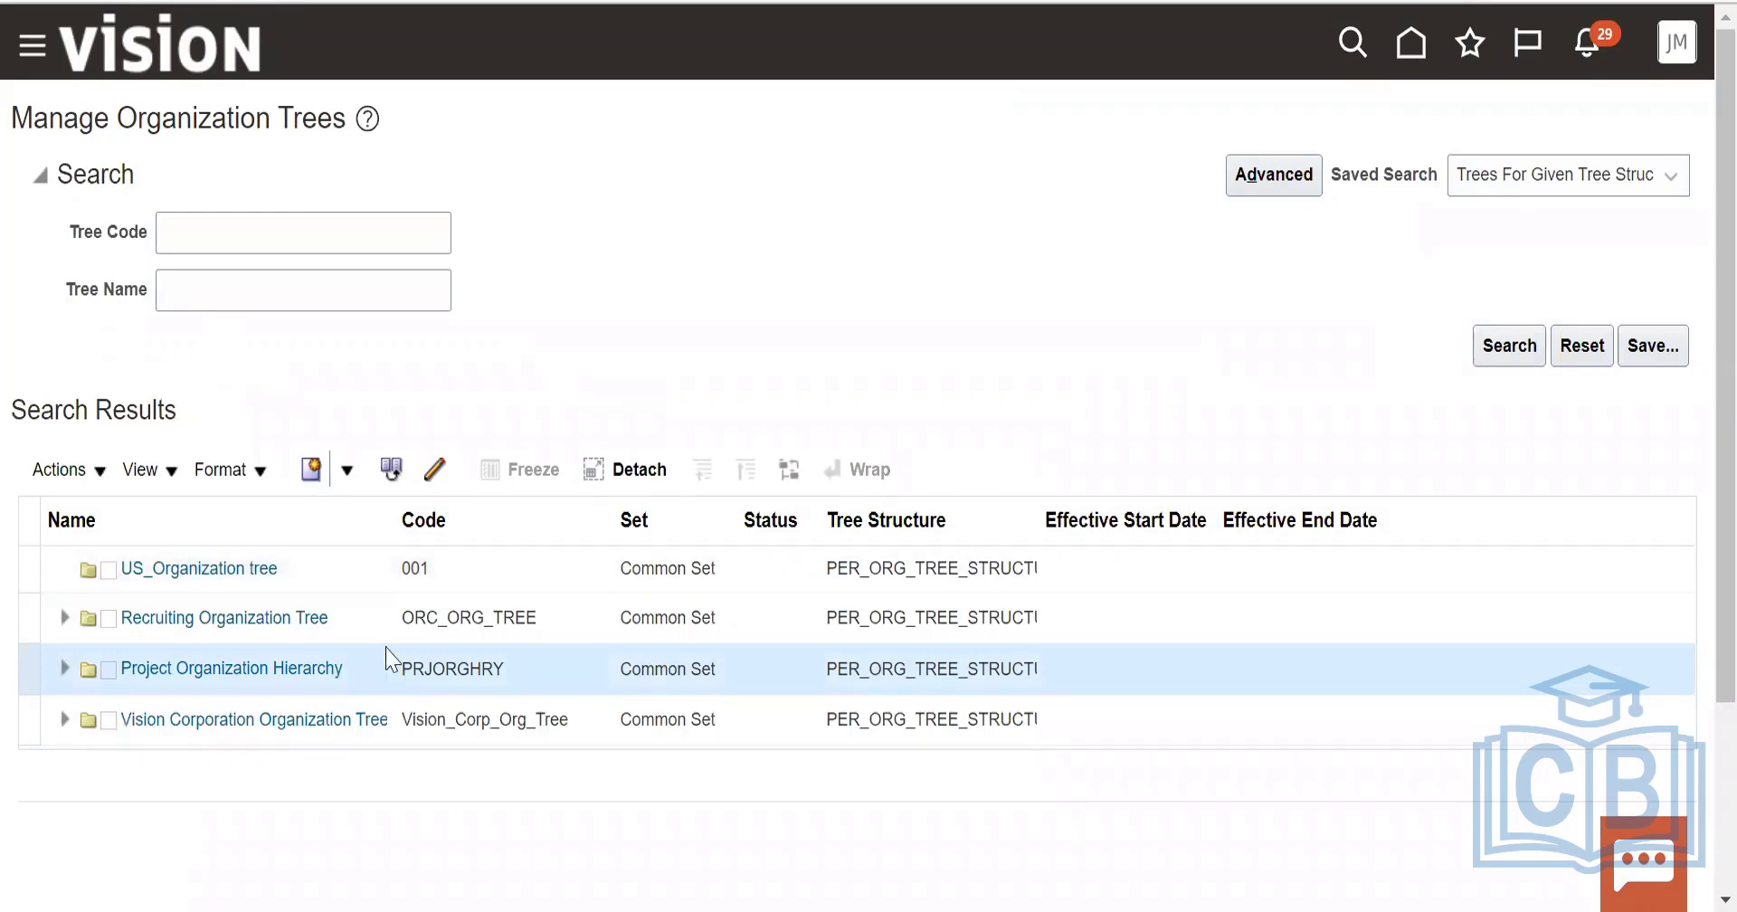
{"action": "left_click", "coordinate": [279, 670]}
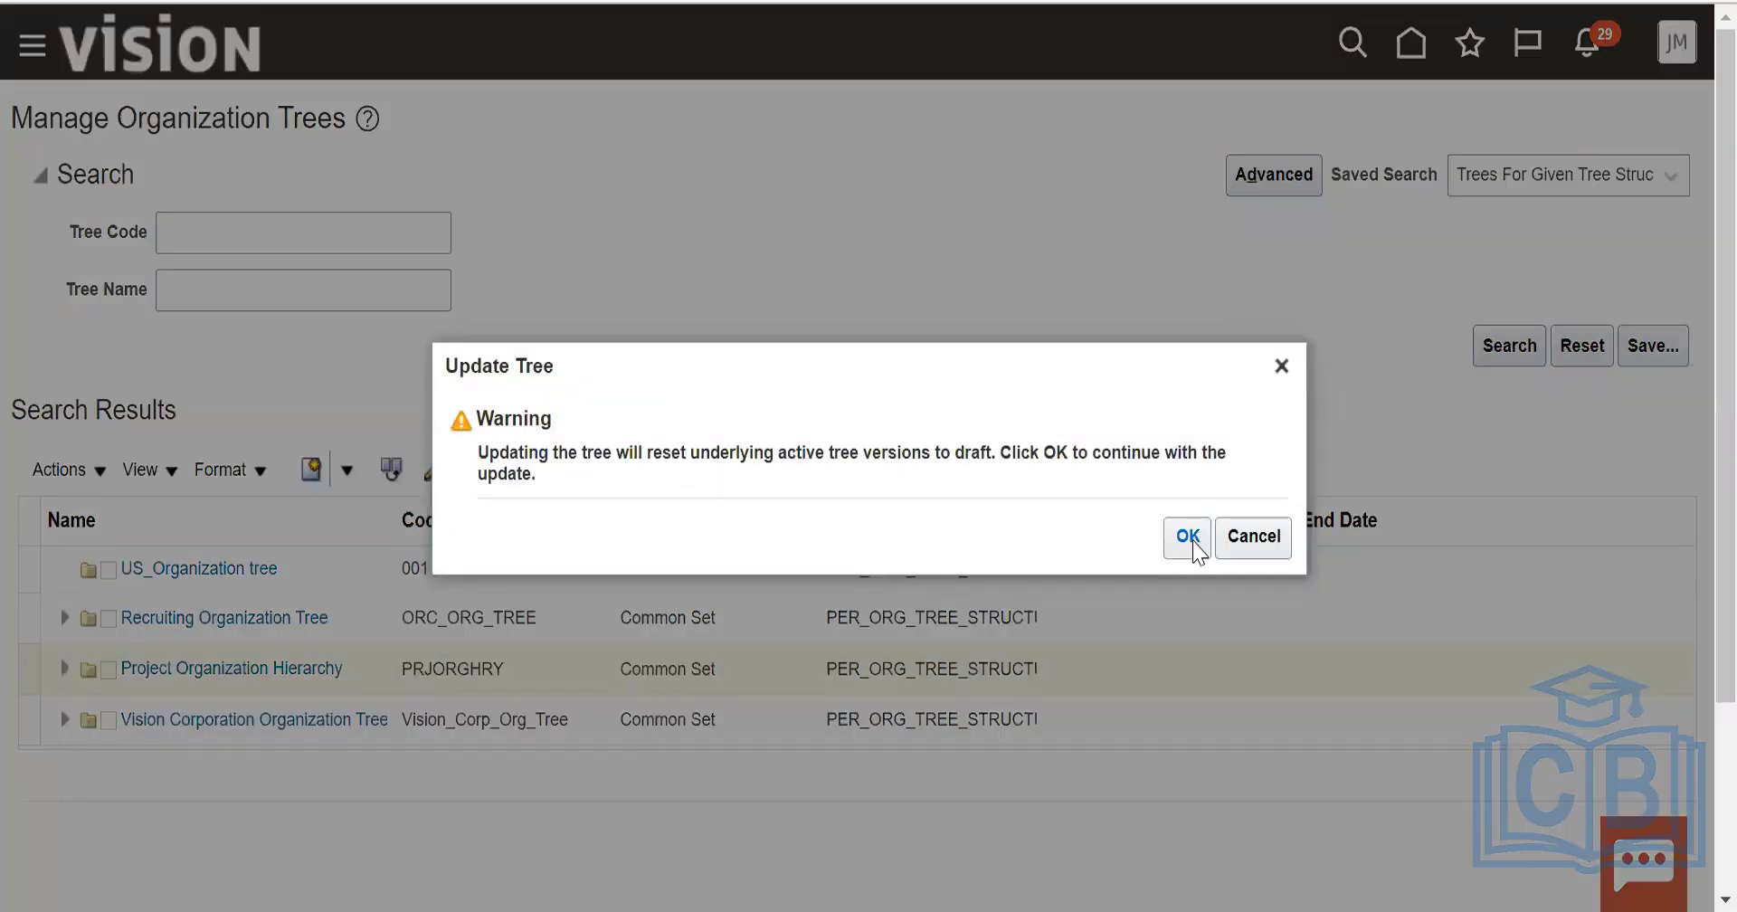
{"action": "left_click", "coordinate": [1190, 539]}
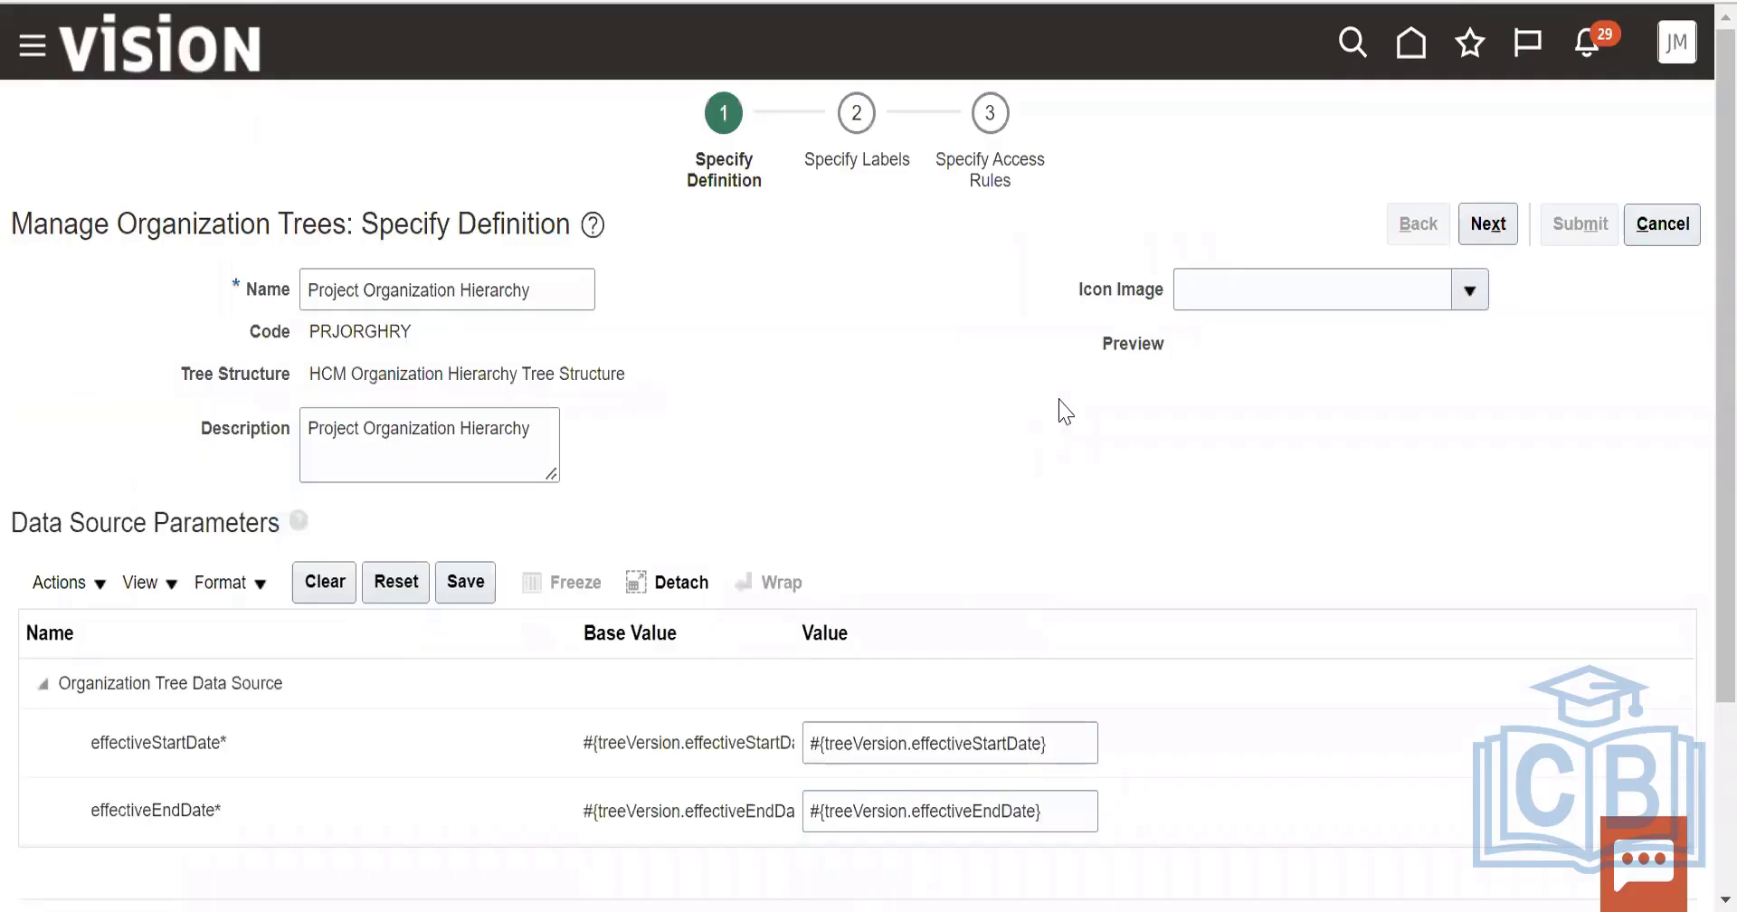
{"action": "left_click", "coordinate": [1488, 226]}
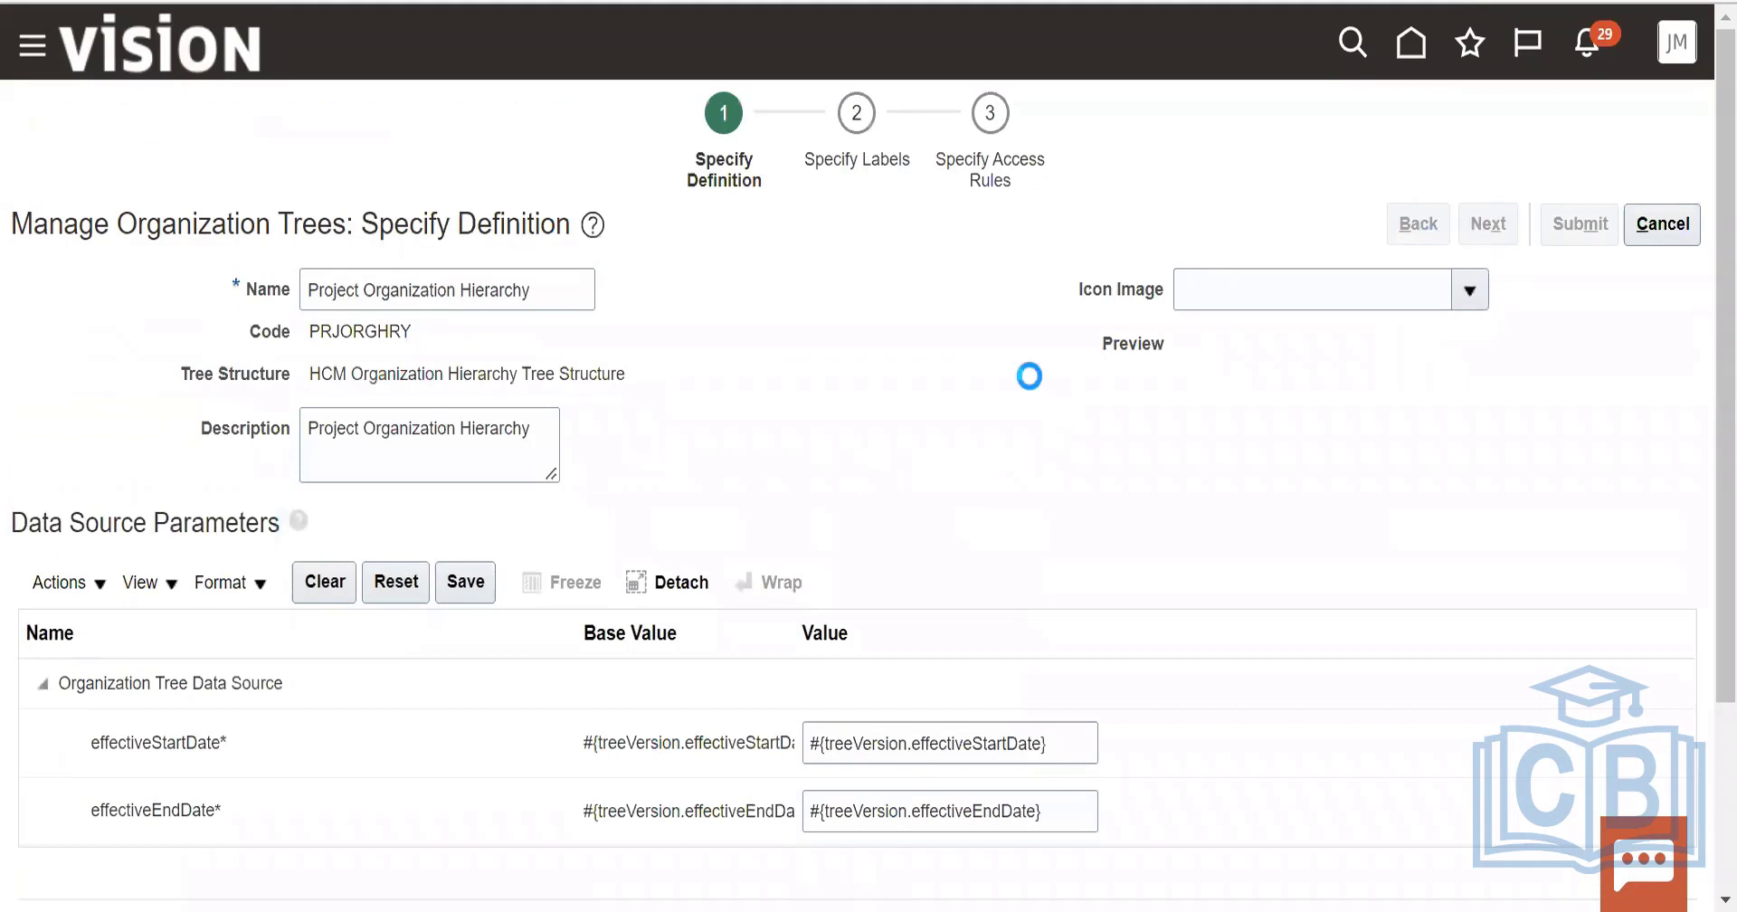
{"action": "left_click", "coordinate": [1488, 224]}
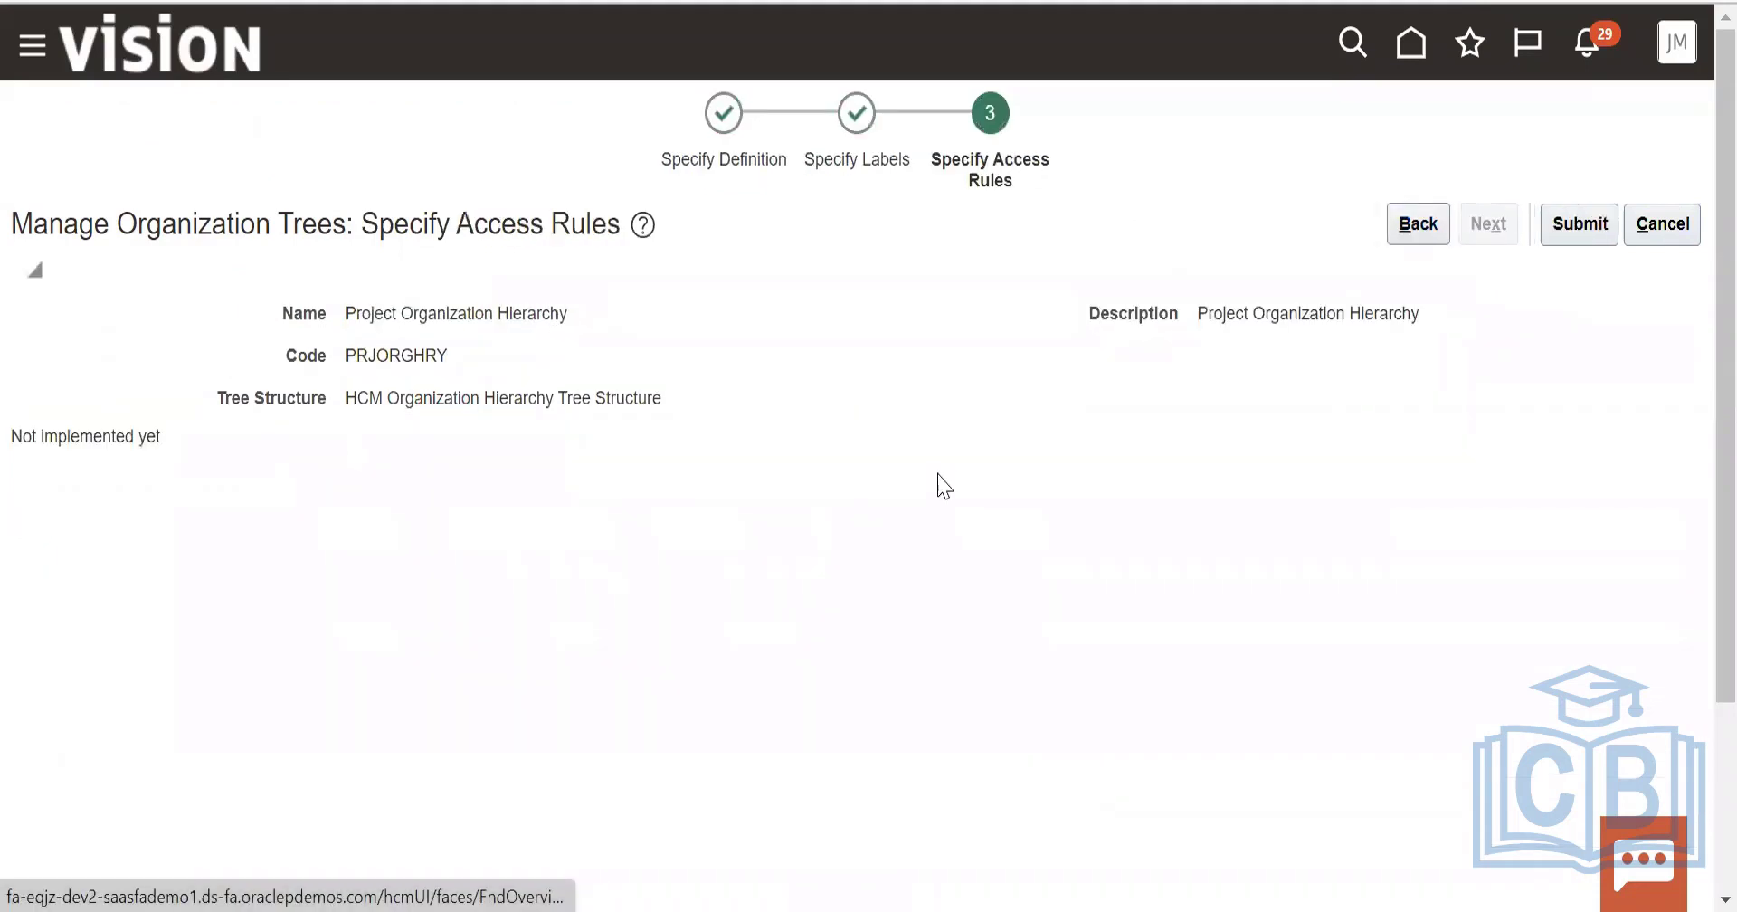
{"action": "left_click", "coordinate": [1599, 234]}
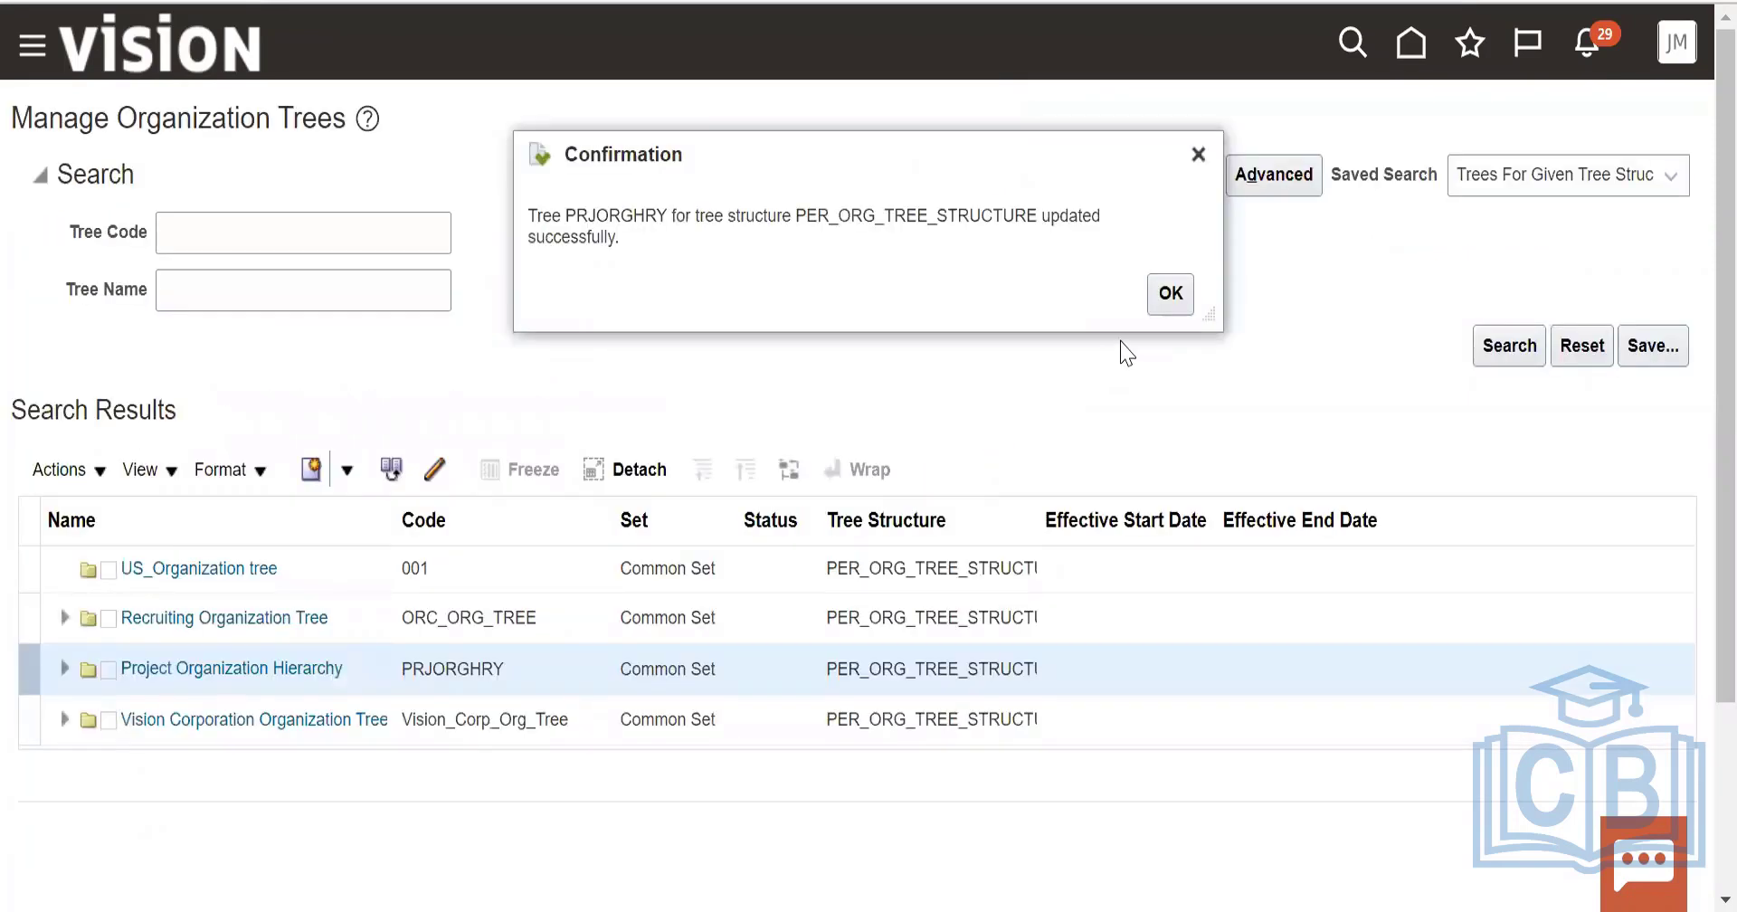
{"action": "left_click", "coordinate": [1171, 294]}
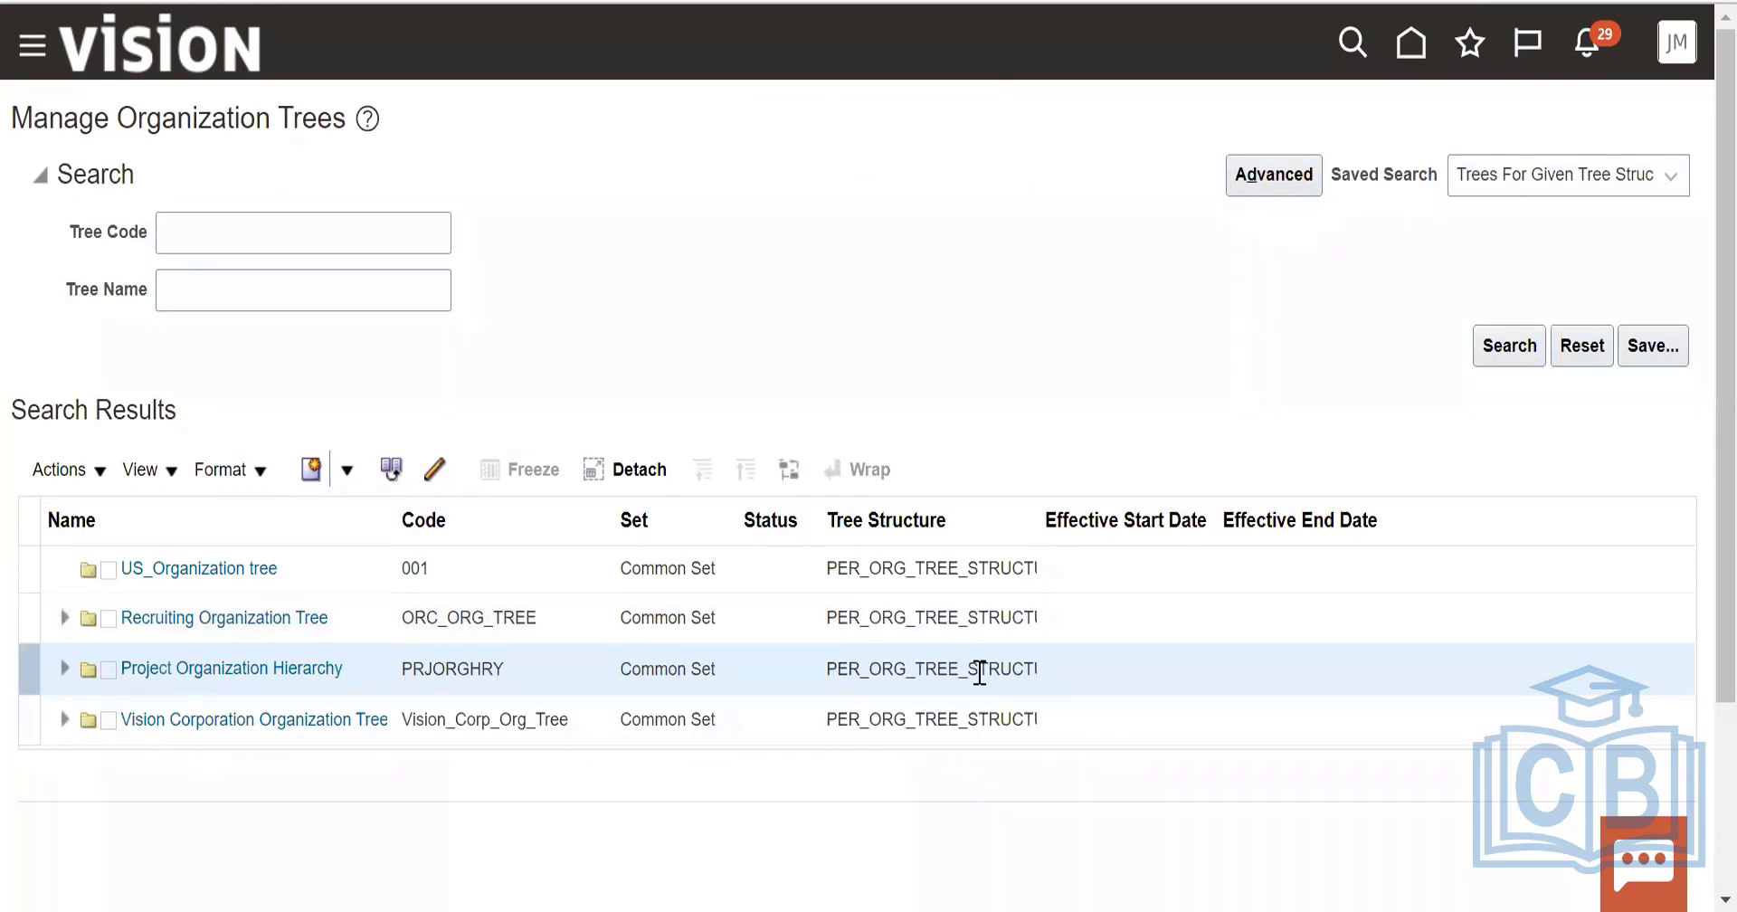
{"action": "double_click", "coordinate": [933, 671]}
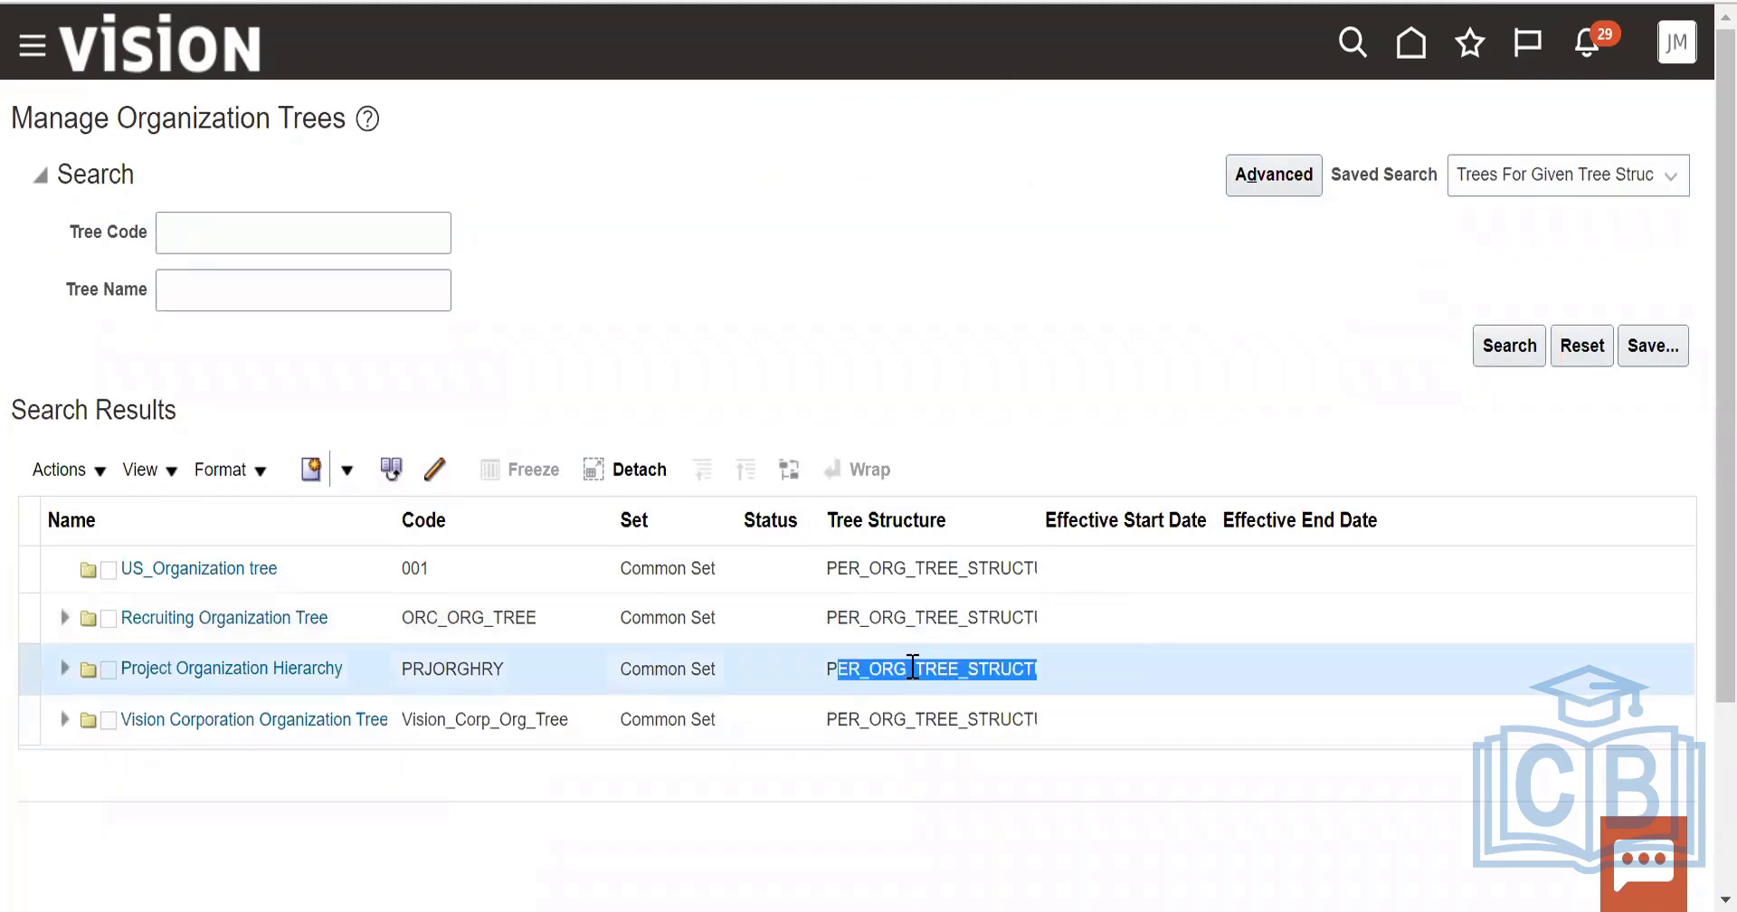
{"action": "right_click", "coordinate": [913, 668]}
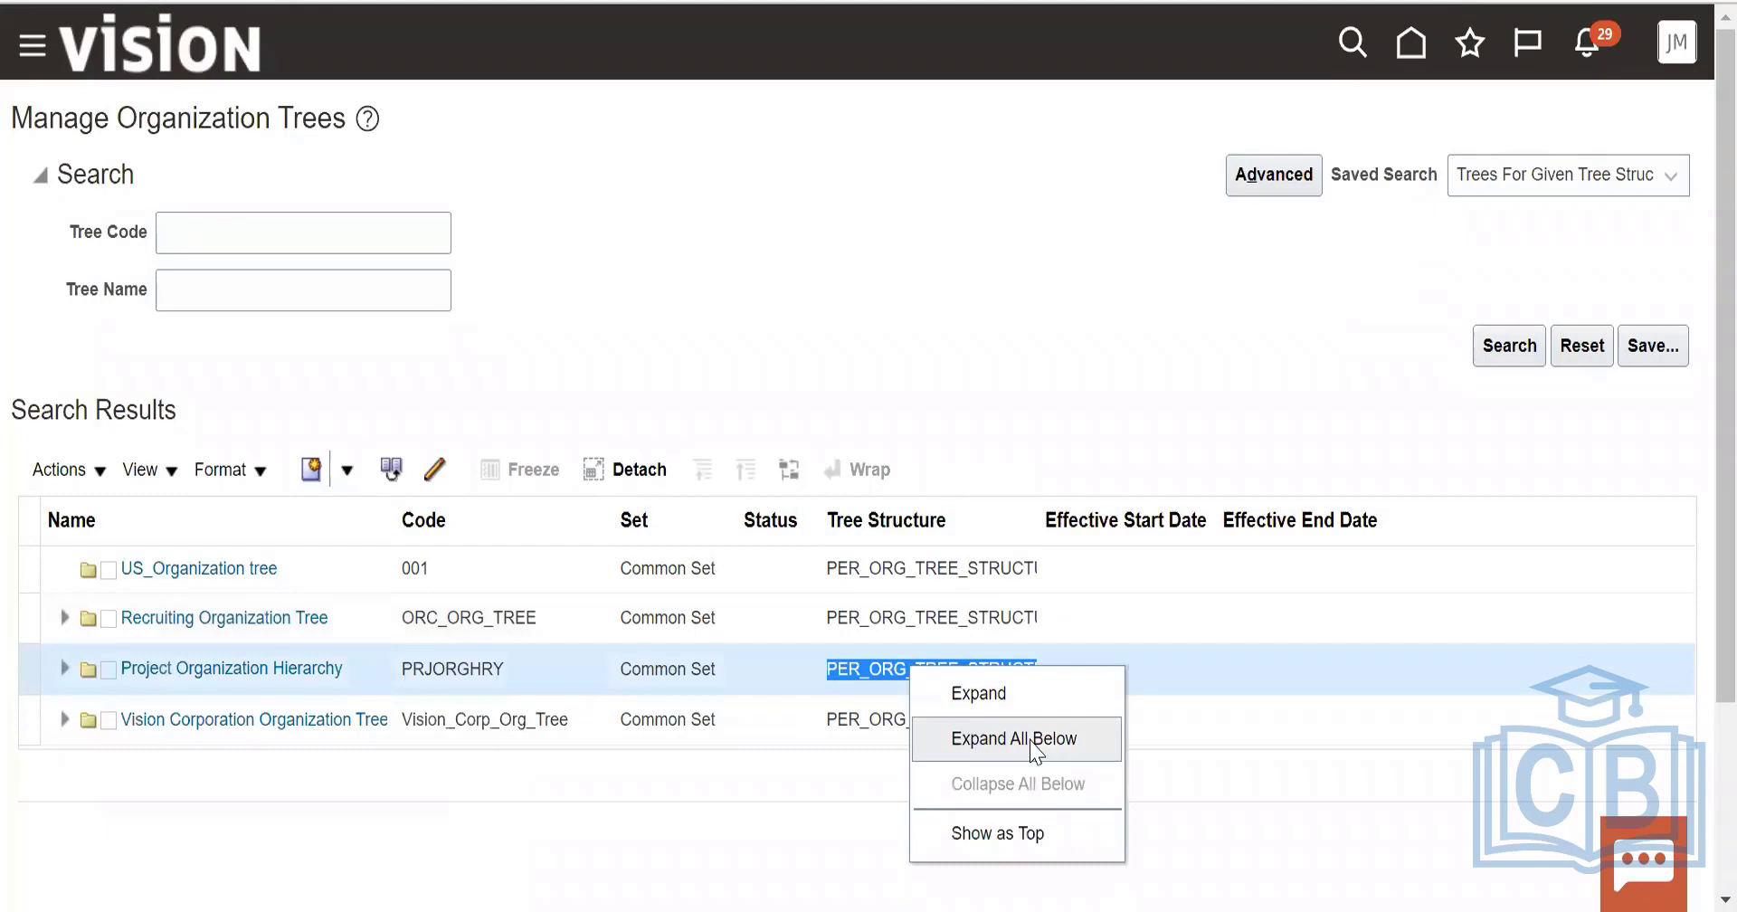
{"action": "left_click", "coordinate": [1038, 250]}
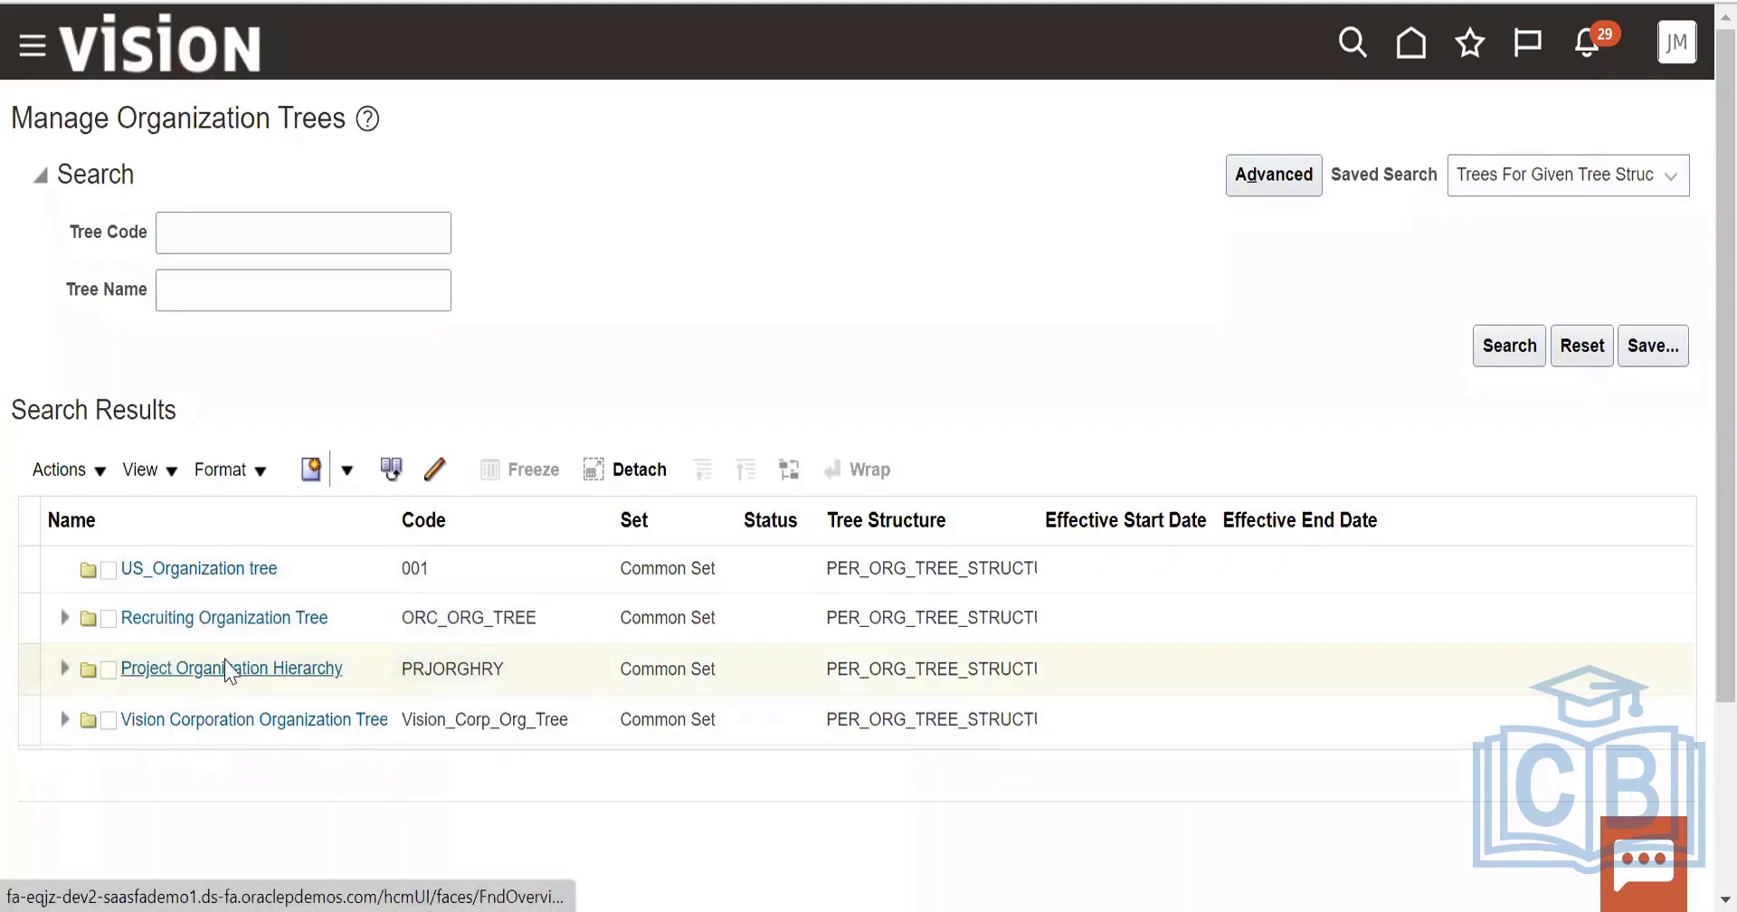
Reopen the Project Organization Hierarchy tree, review its definition, labels and access rules, and submit it without edits.
{"action": "left_click", "coordinate": [245, 671]}
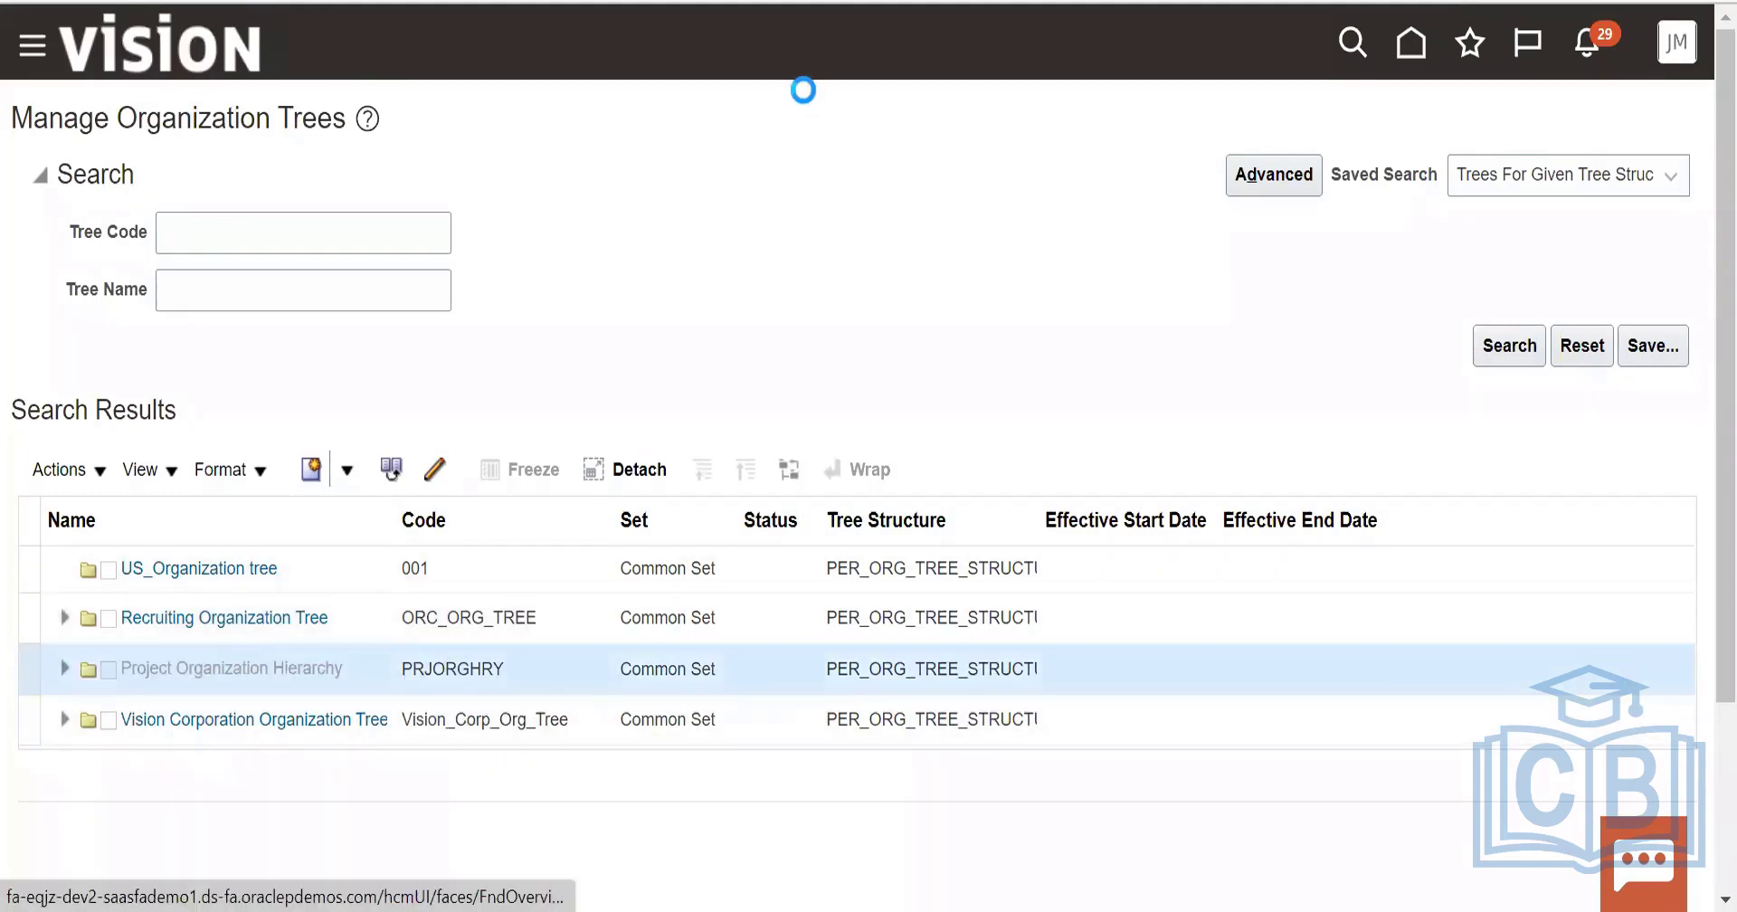
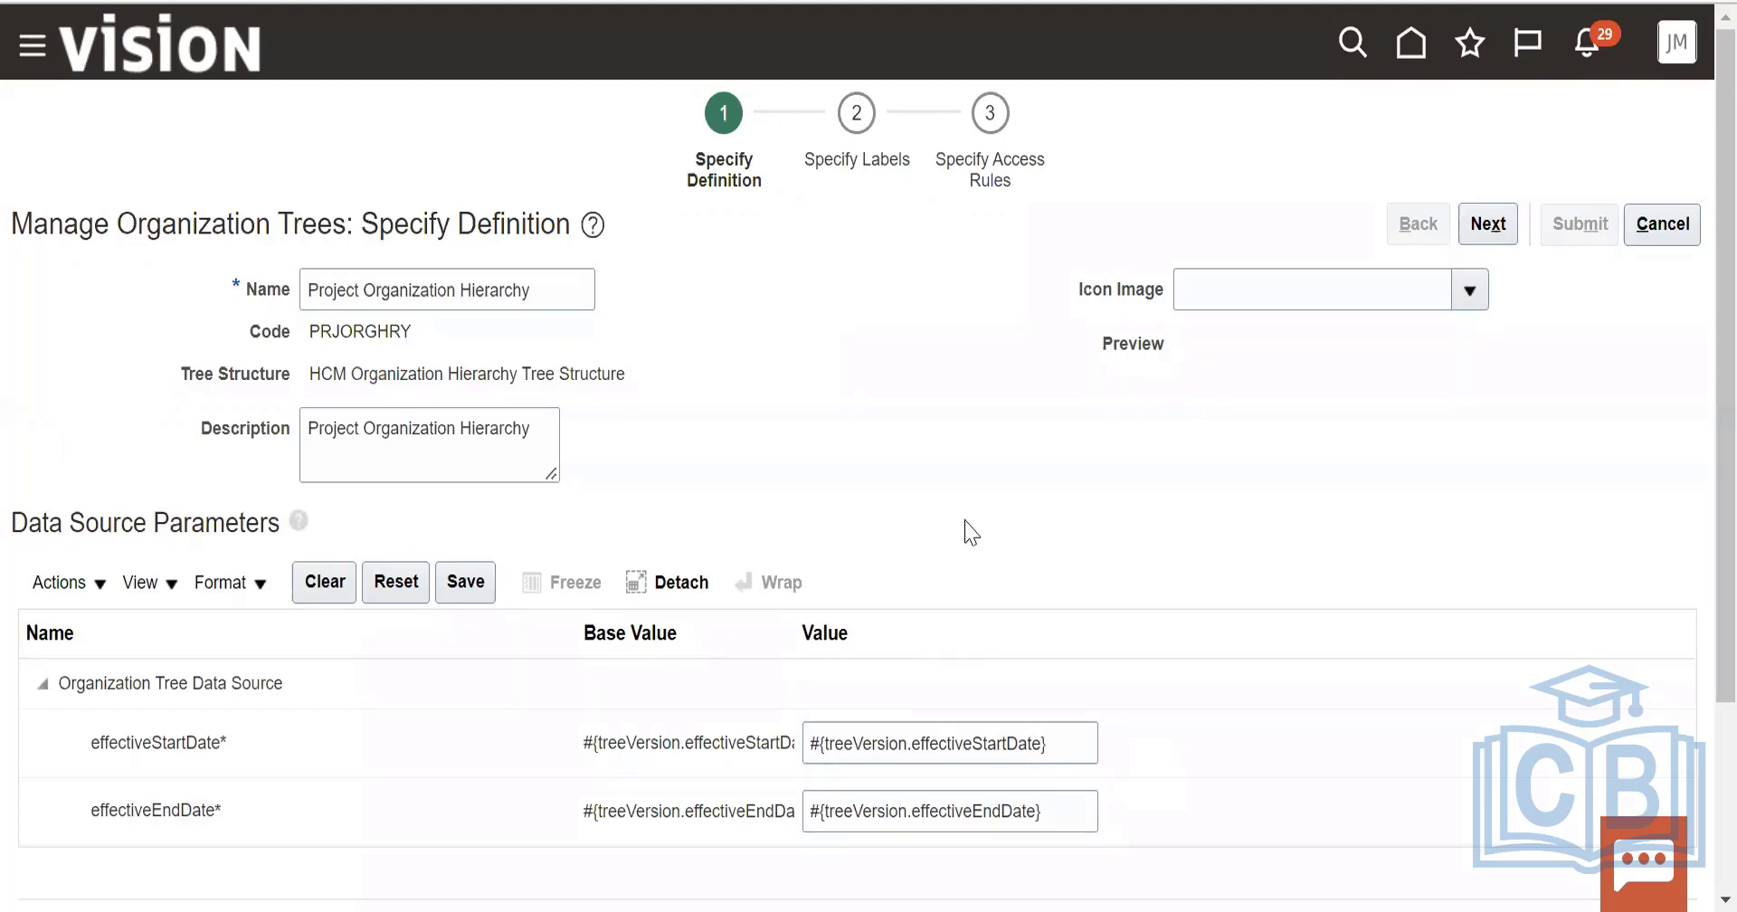
{"action": "left_click", "coordinate": [1490, 223]}
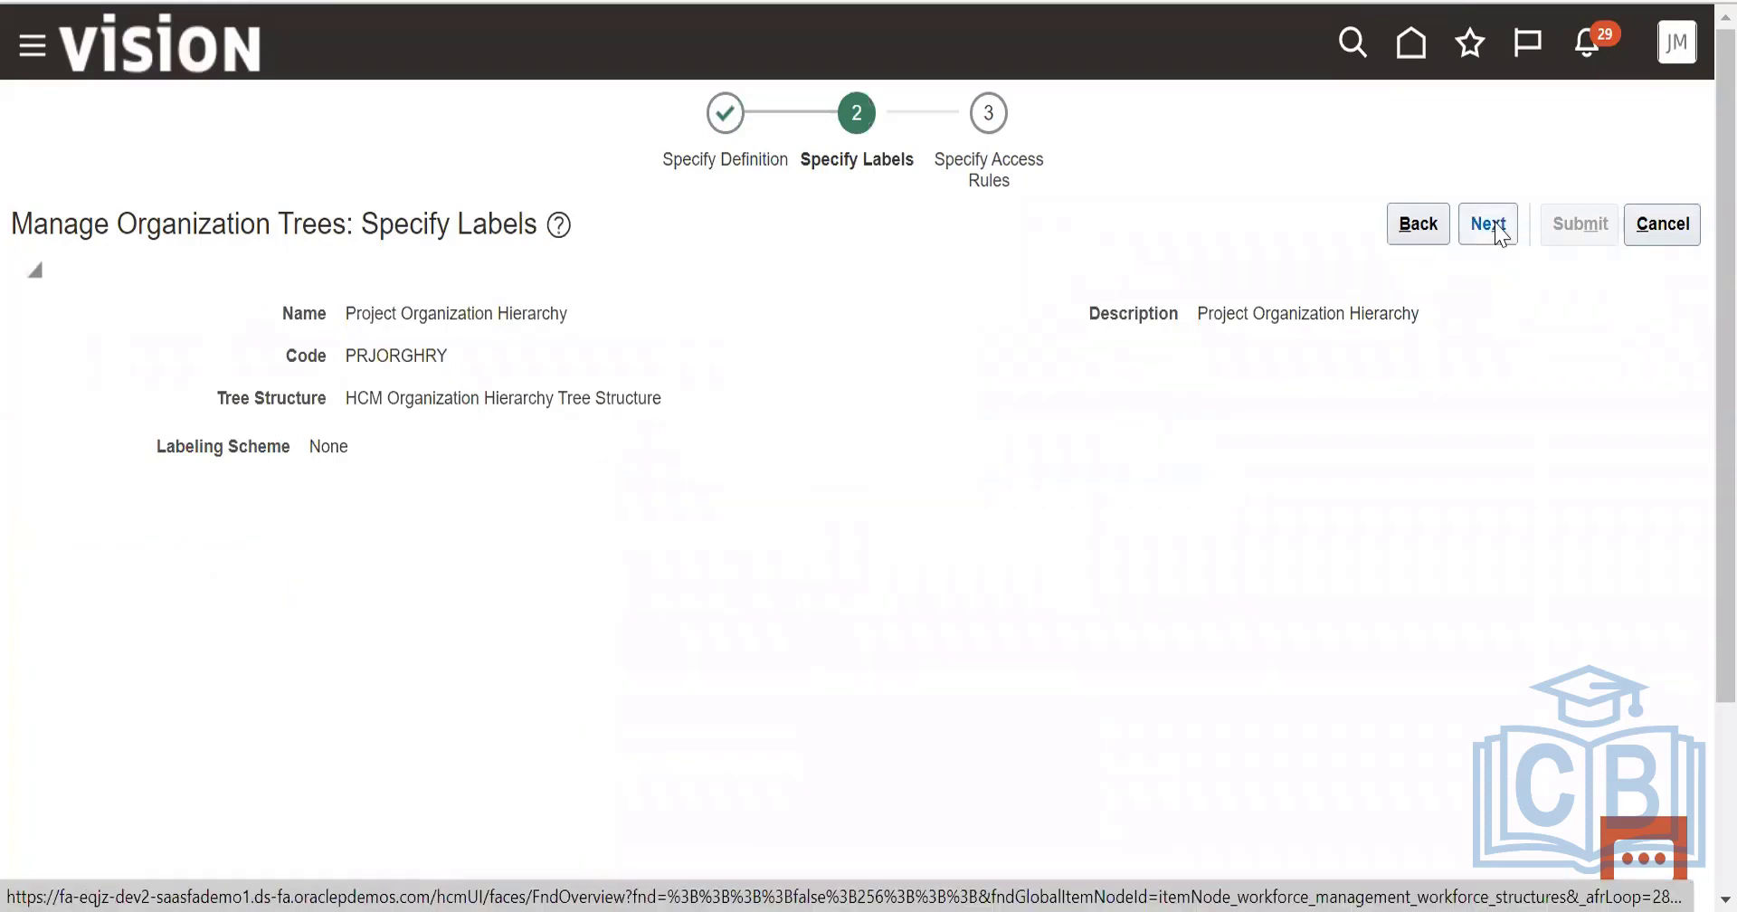
{"action": "left_click", "coordinate": [1499, 231]}
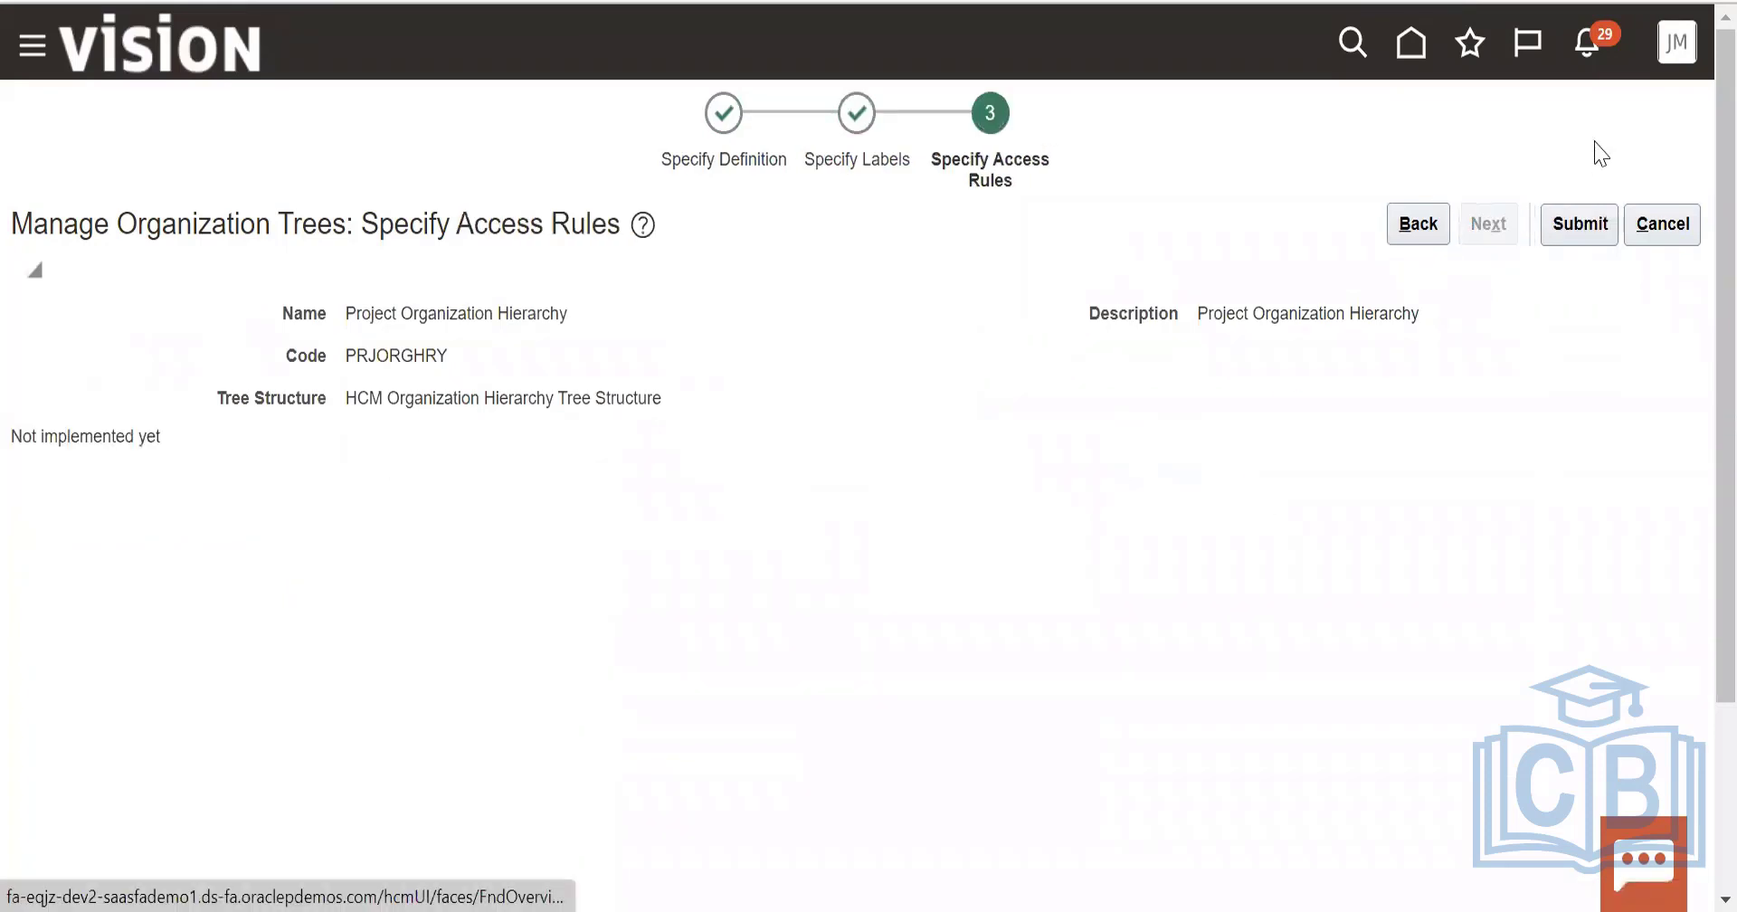
{"action": "left_click", "coordinate": [1583, 232]}
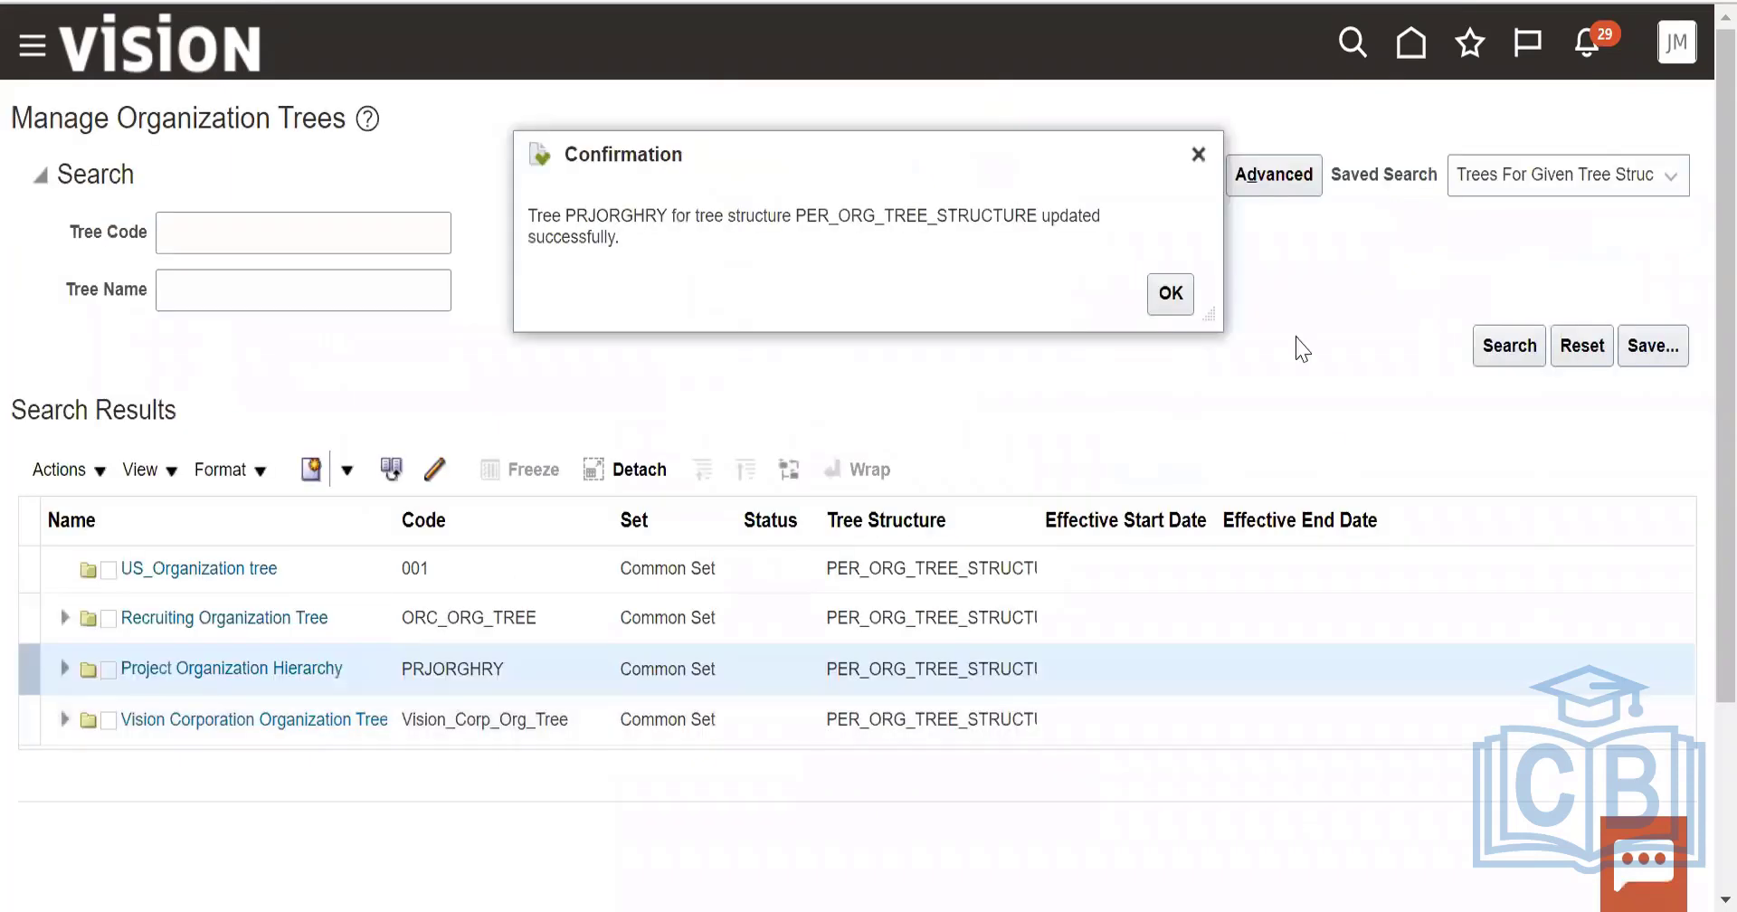
{"action": "left_click", "coordinate": [1168, 295]}
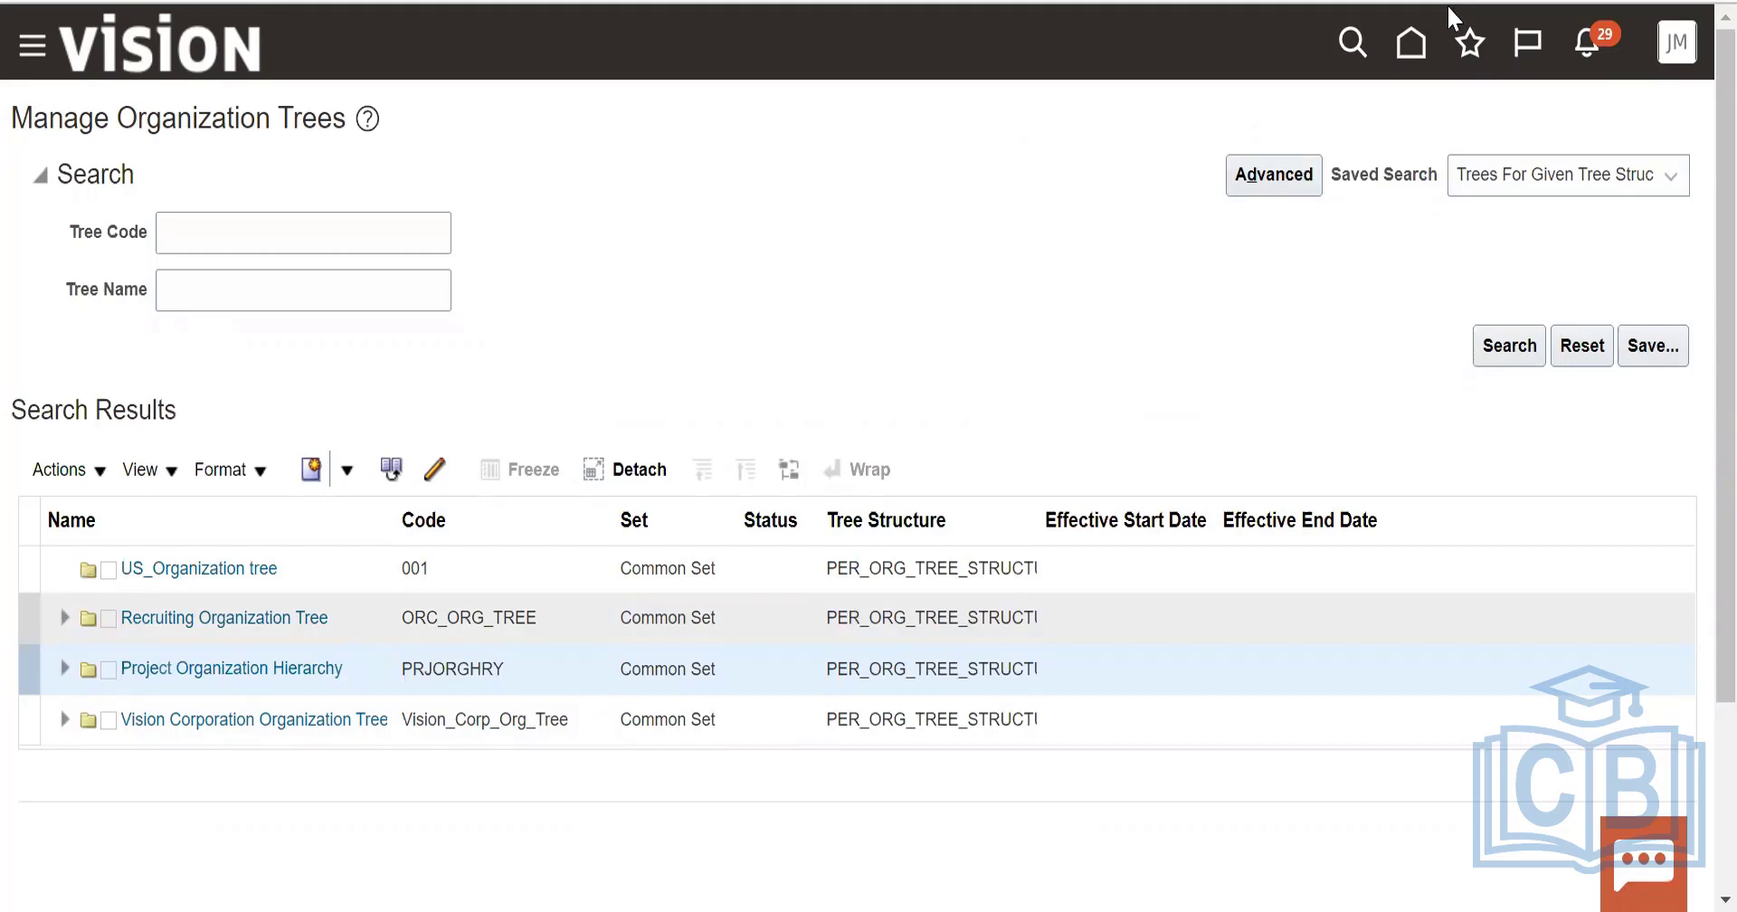
Return to Workforce Structures from the home page and start creating a new organization security profile.
{"action": "left_click", "coordinate": [1411, 43]}
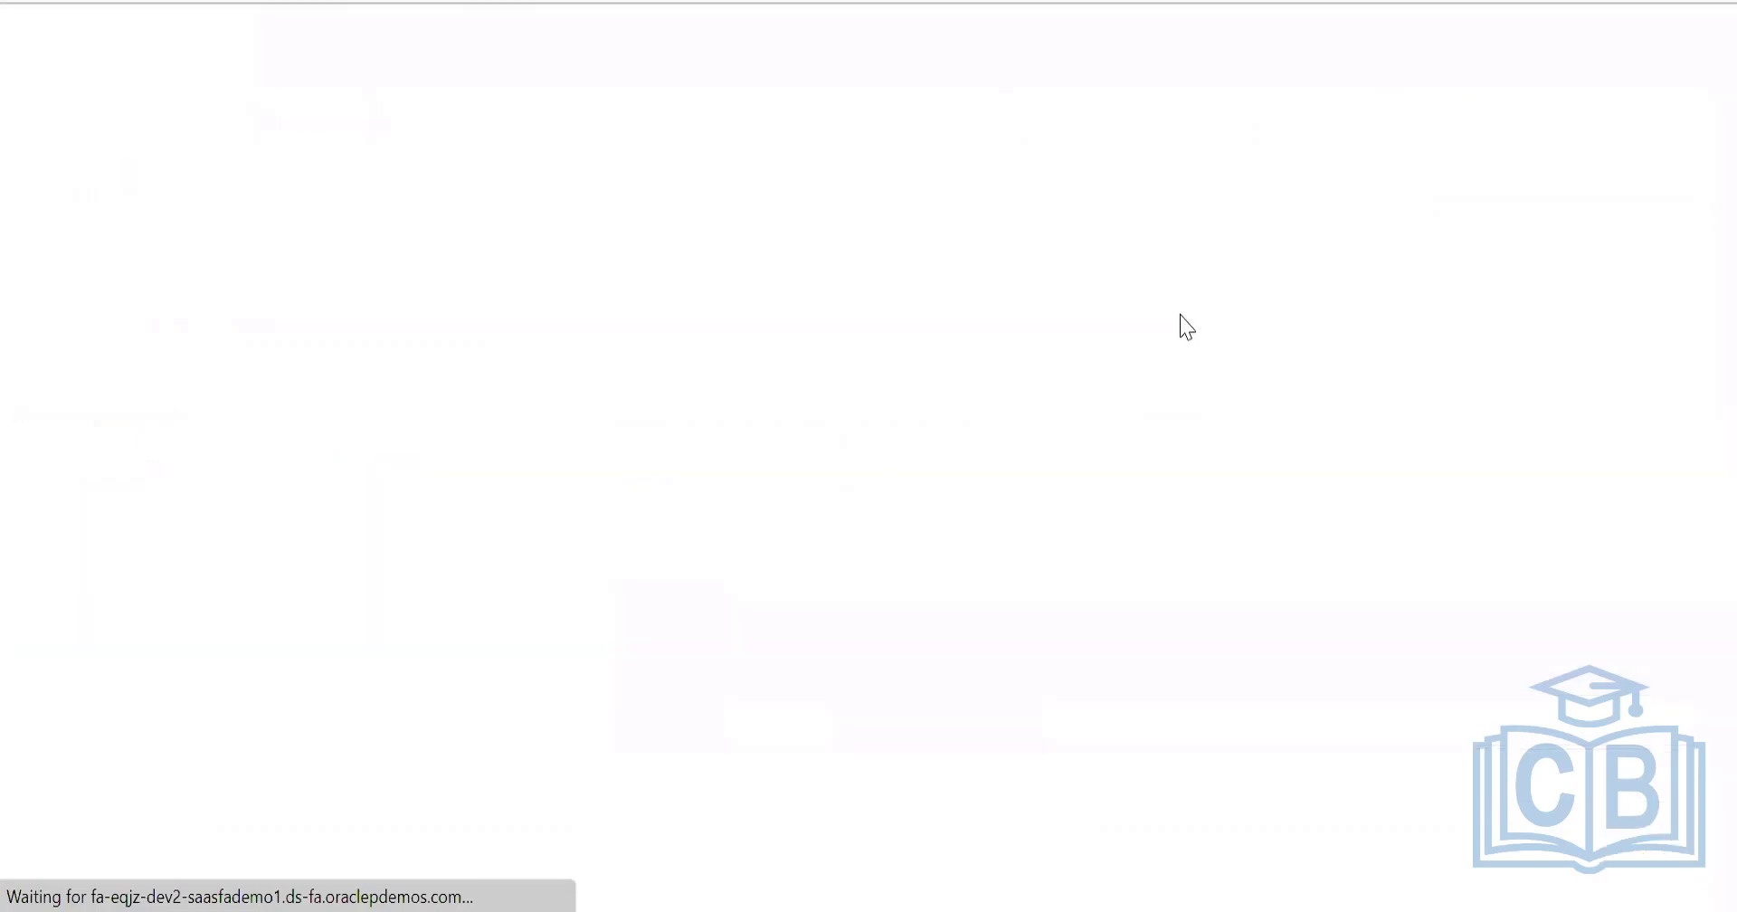
{"action": "scroll", "coordinate": [1566, 422], "scroll_direction": "down", "scroll_amount": 3}
{"action": "scroll", "coordinate": [1566, 435], "scroll_direction": "down", "scroll_amount": 12}
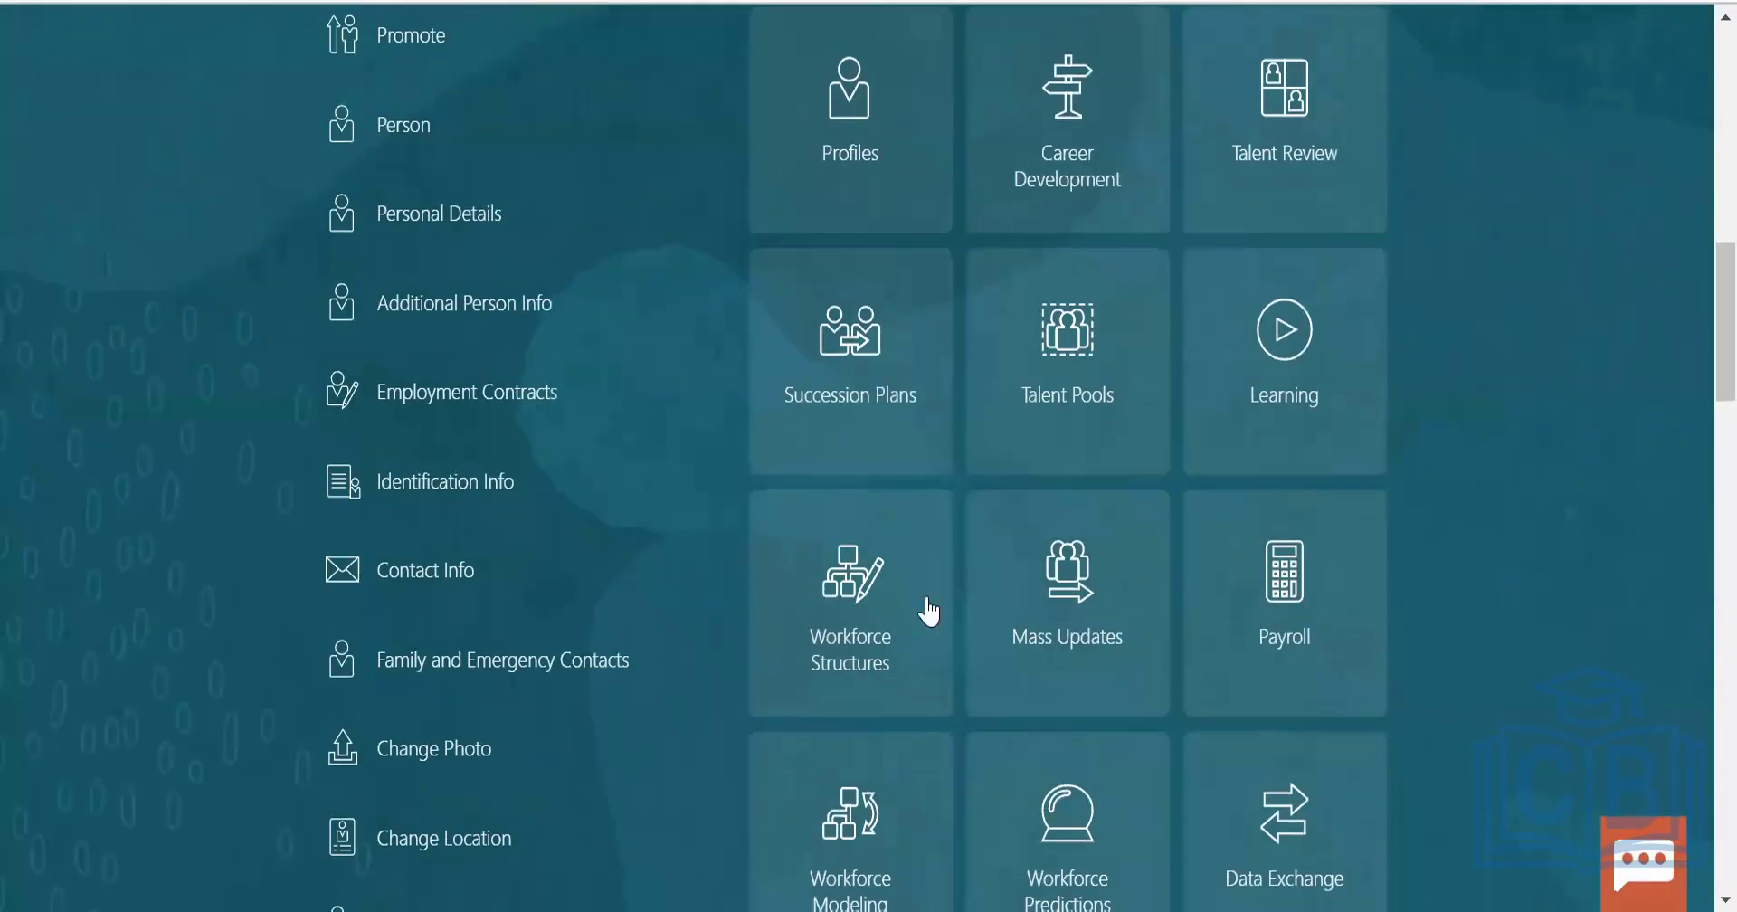
{"action": "left_click", "coordinate": [850, 589]}
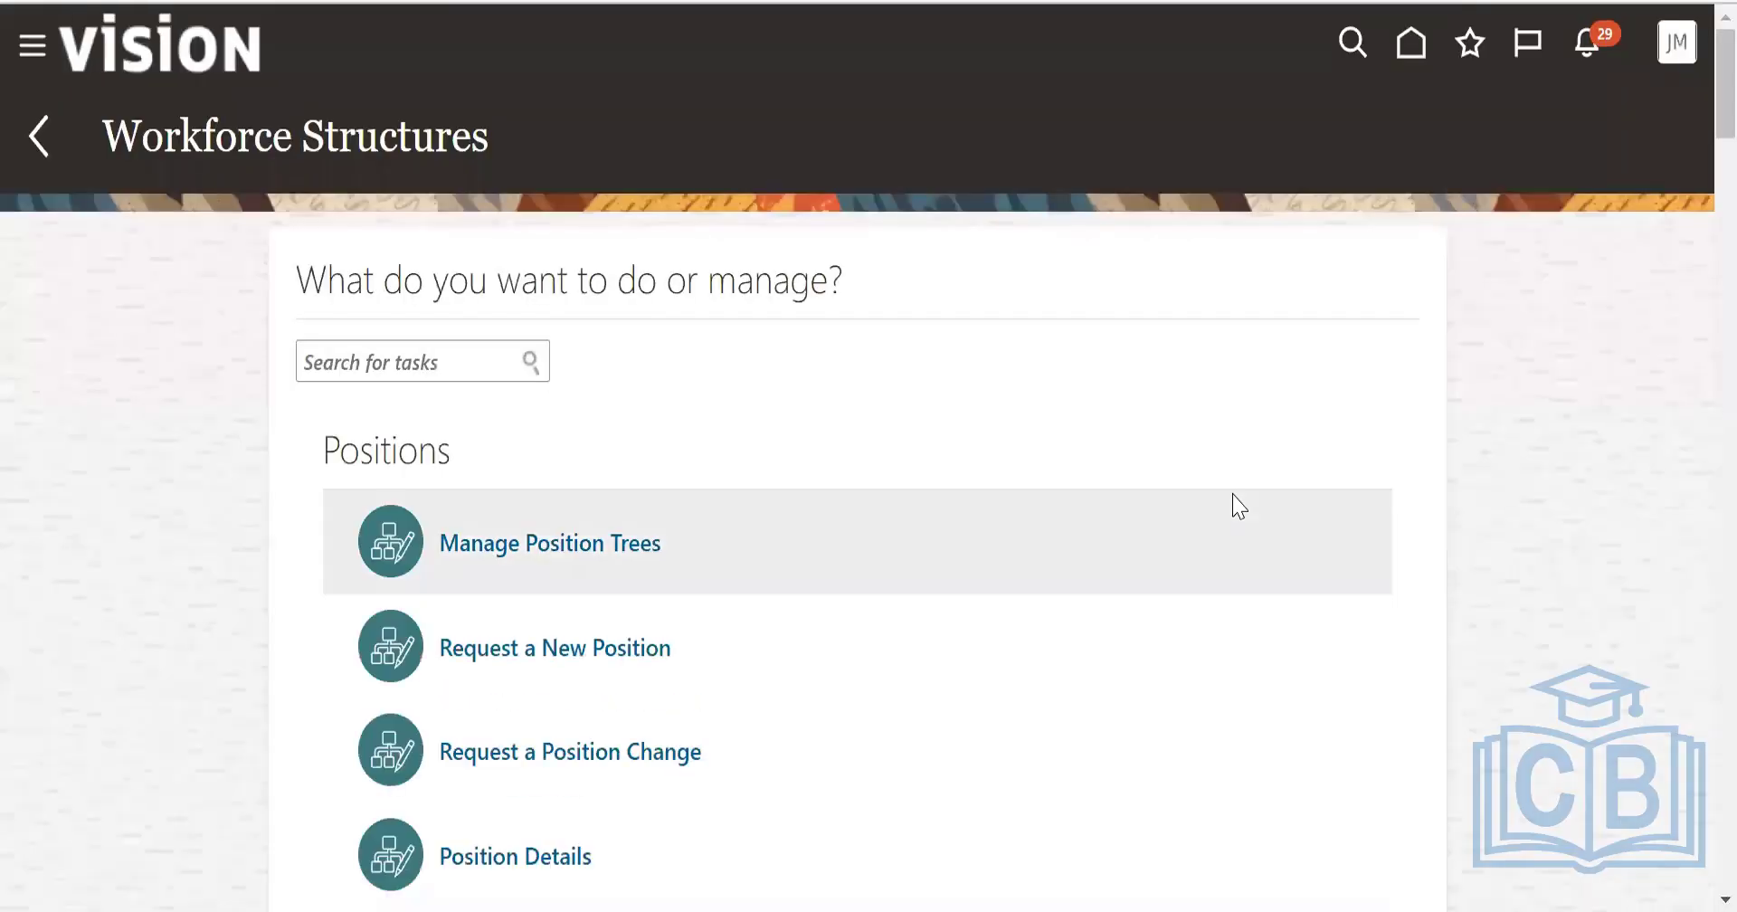
{"action": "scroll", "coordinate": [1233, 505], "scroll_direction": "down", "scroll_amount": 8}
{"action": "scroll", "coordinate": [1149, 678], "scroll_direction": "down", "scroll_amount": 15}
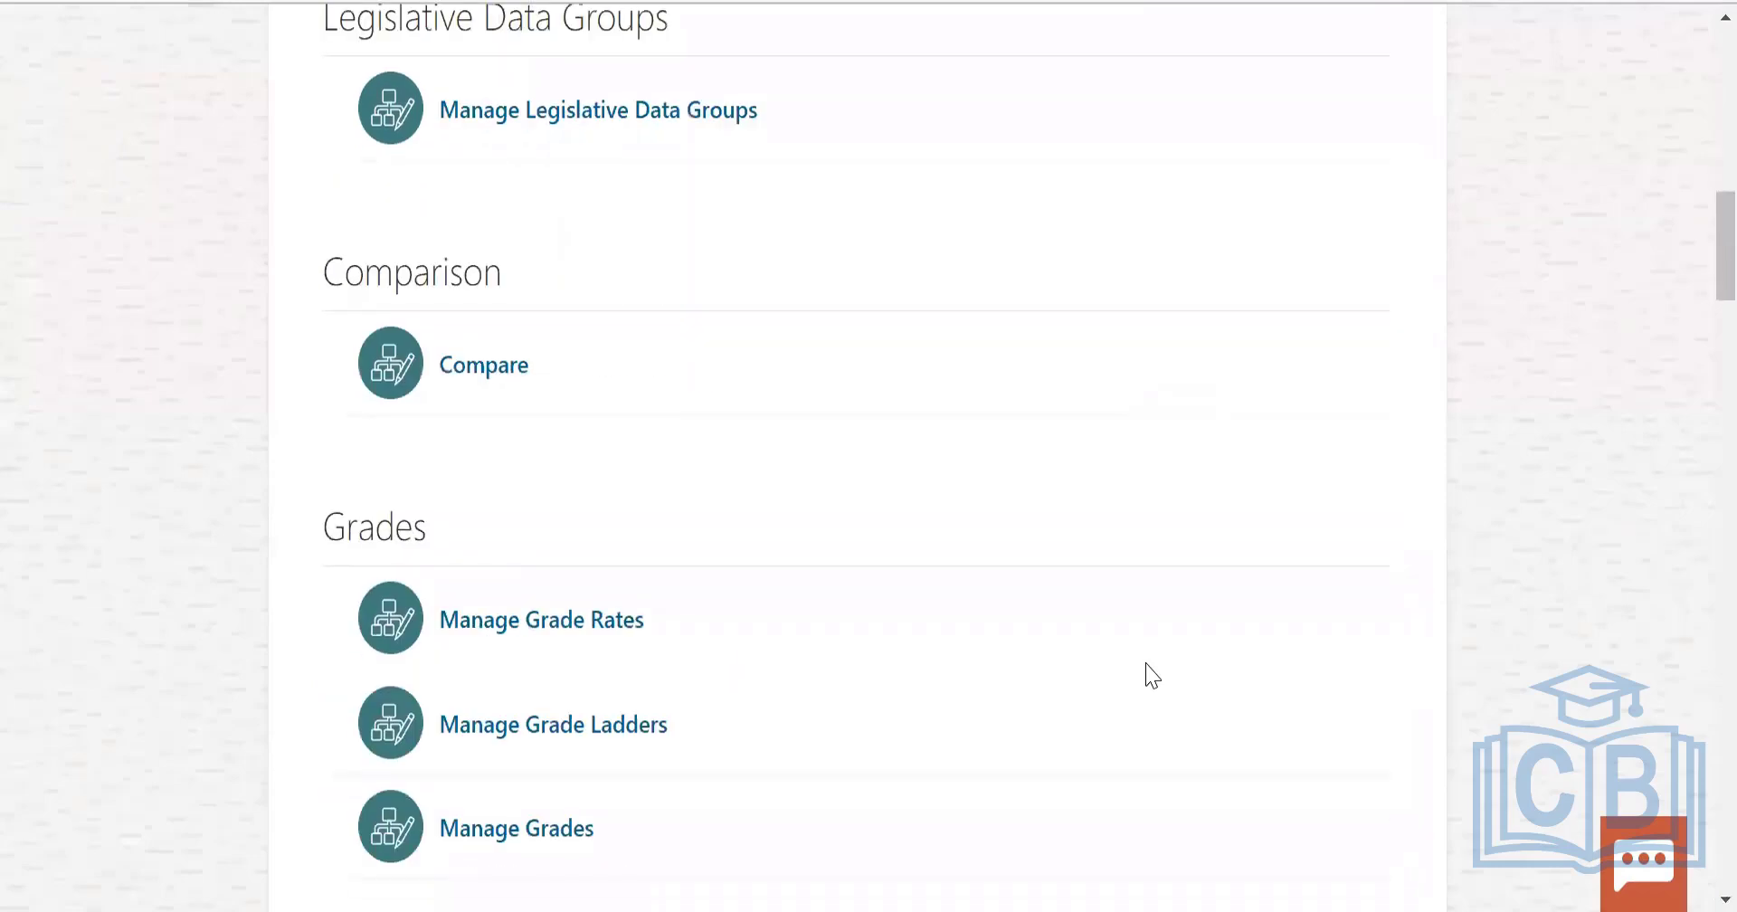
{"action": "scroll", "coordinate": [1143, 675], "scroll_direction": "down", "scroll_amount": 16}
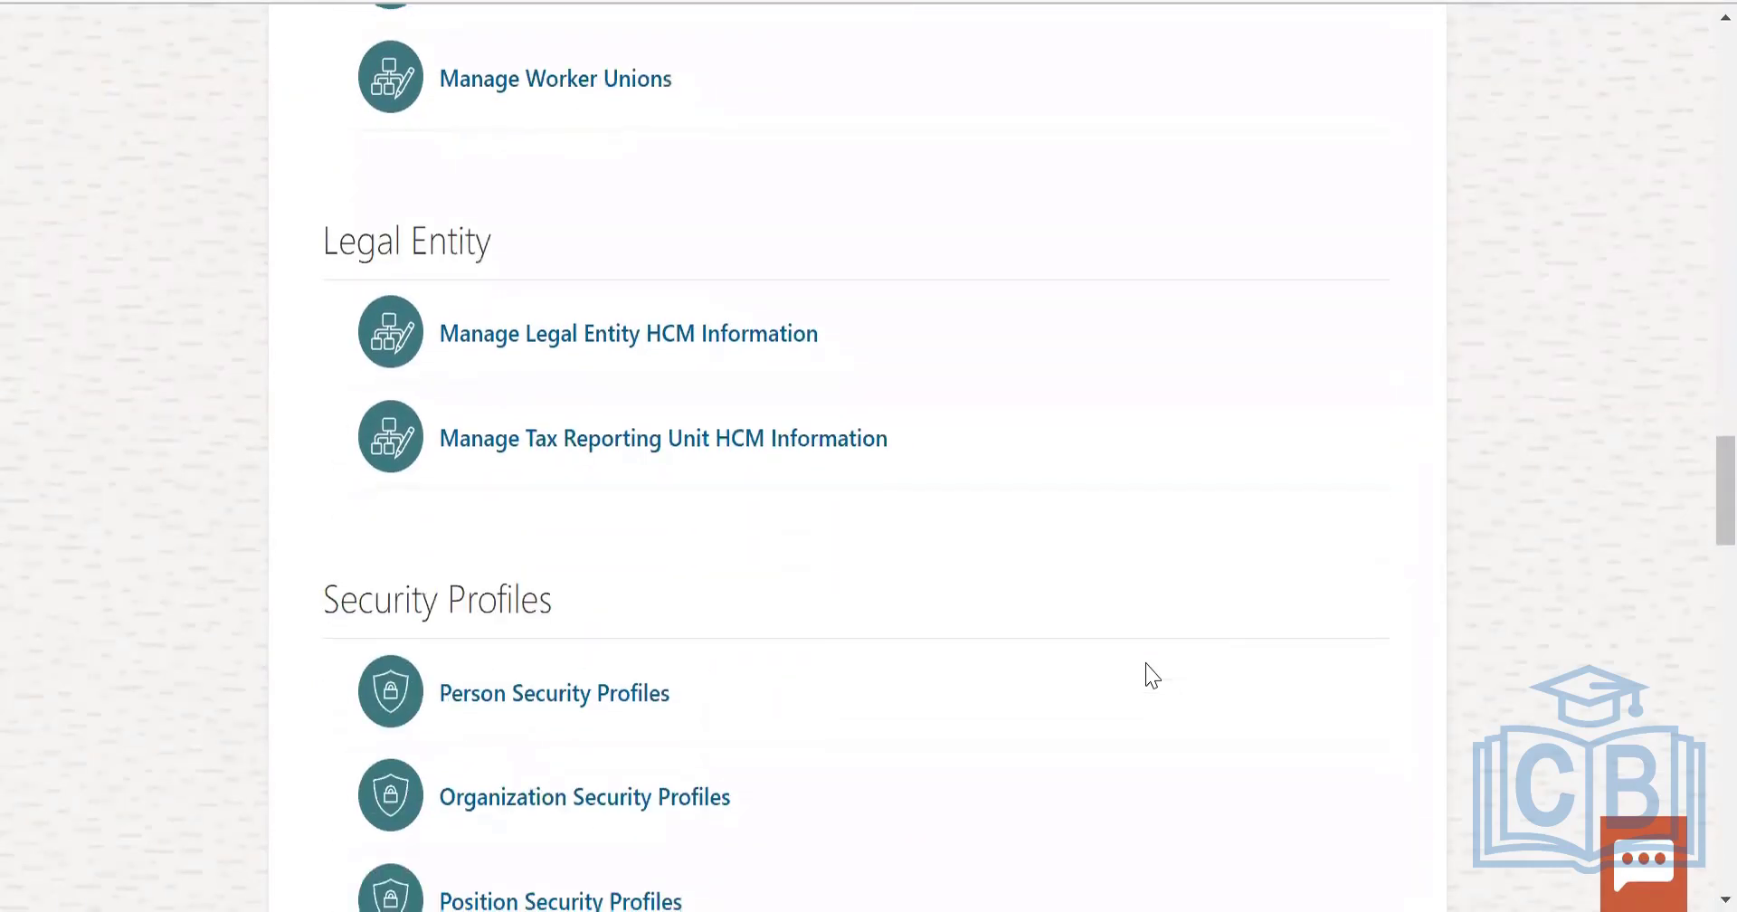
{"action": "left_click", "coordinate": [611, 525]}
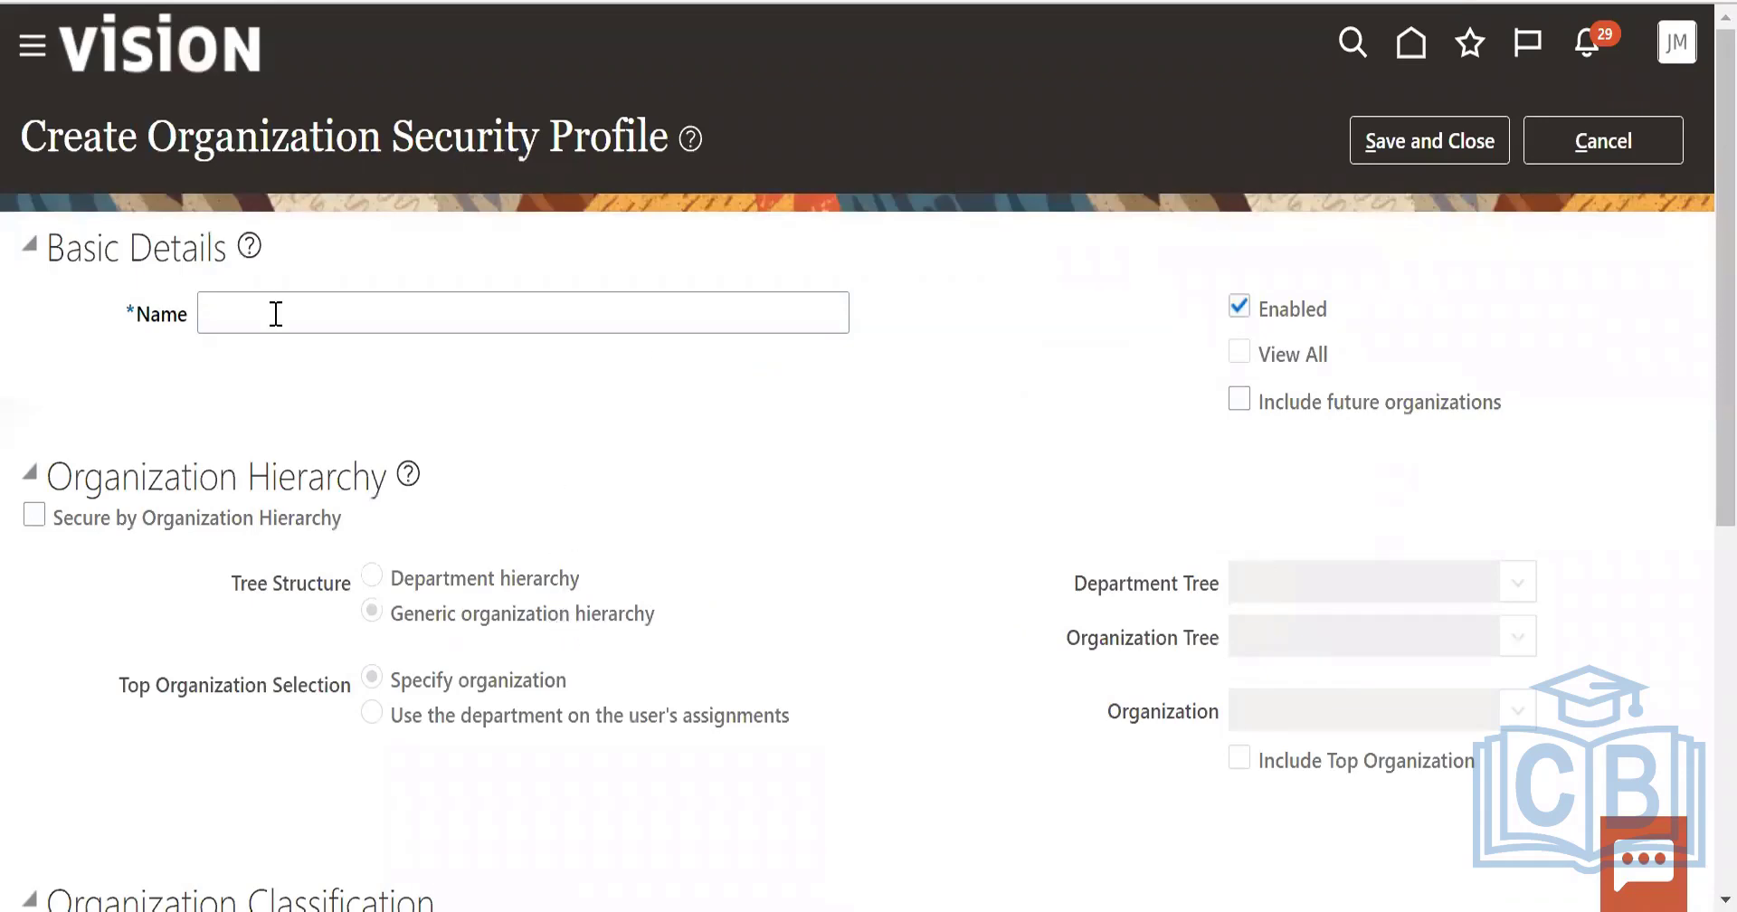
Name the new organization security profile "US_Org security profile".
{"action": "left_click", "coordinate": [276, 314]}
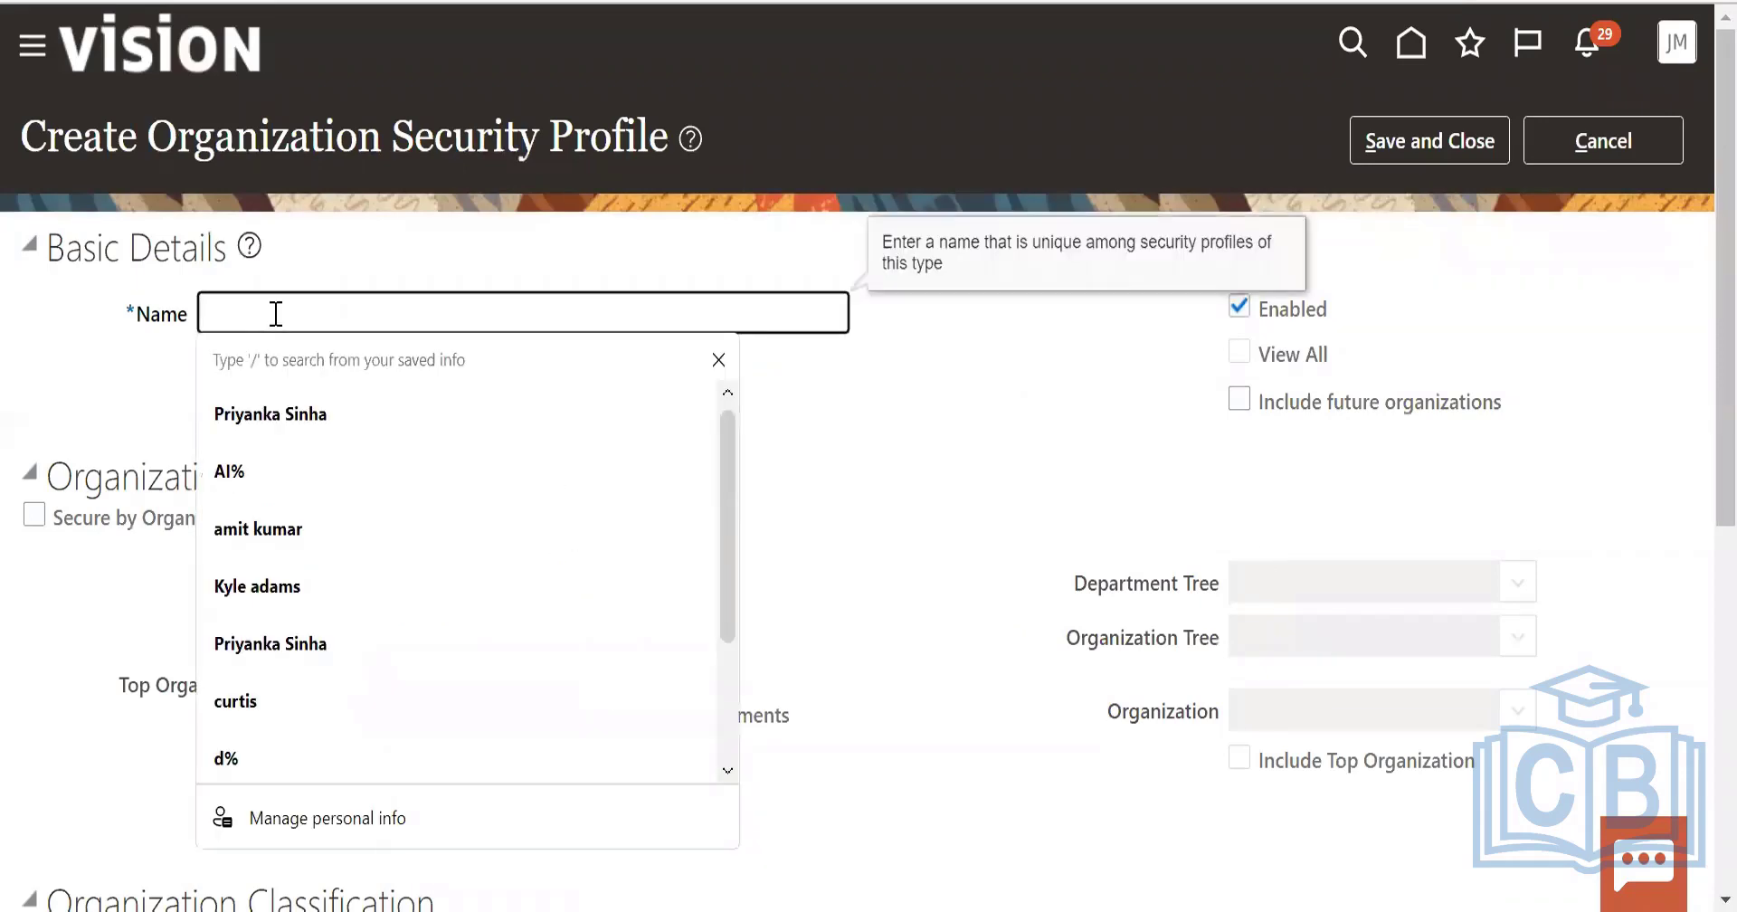
{"action": "type", "text": "US_Orac"}
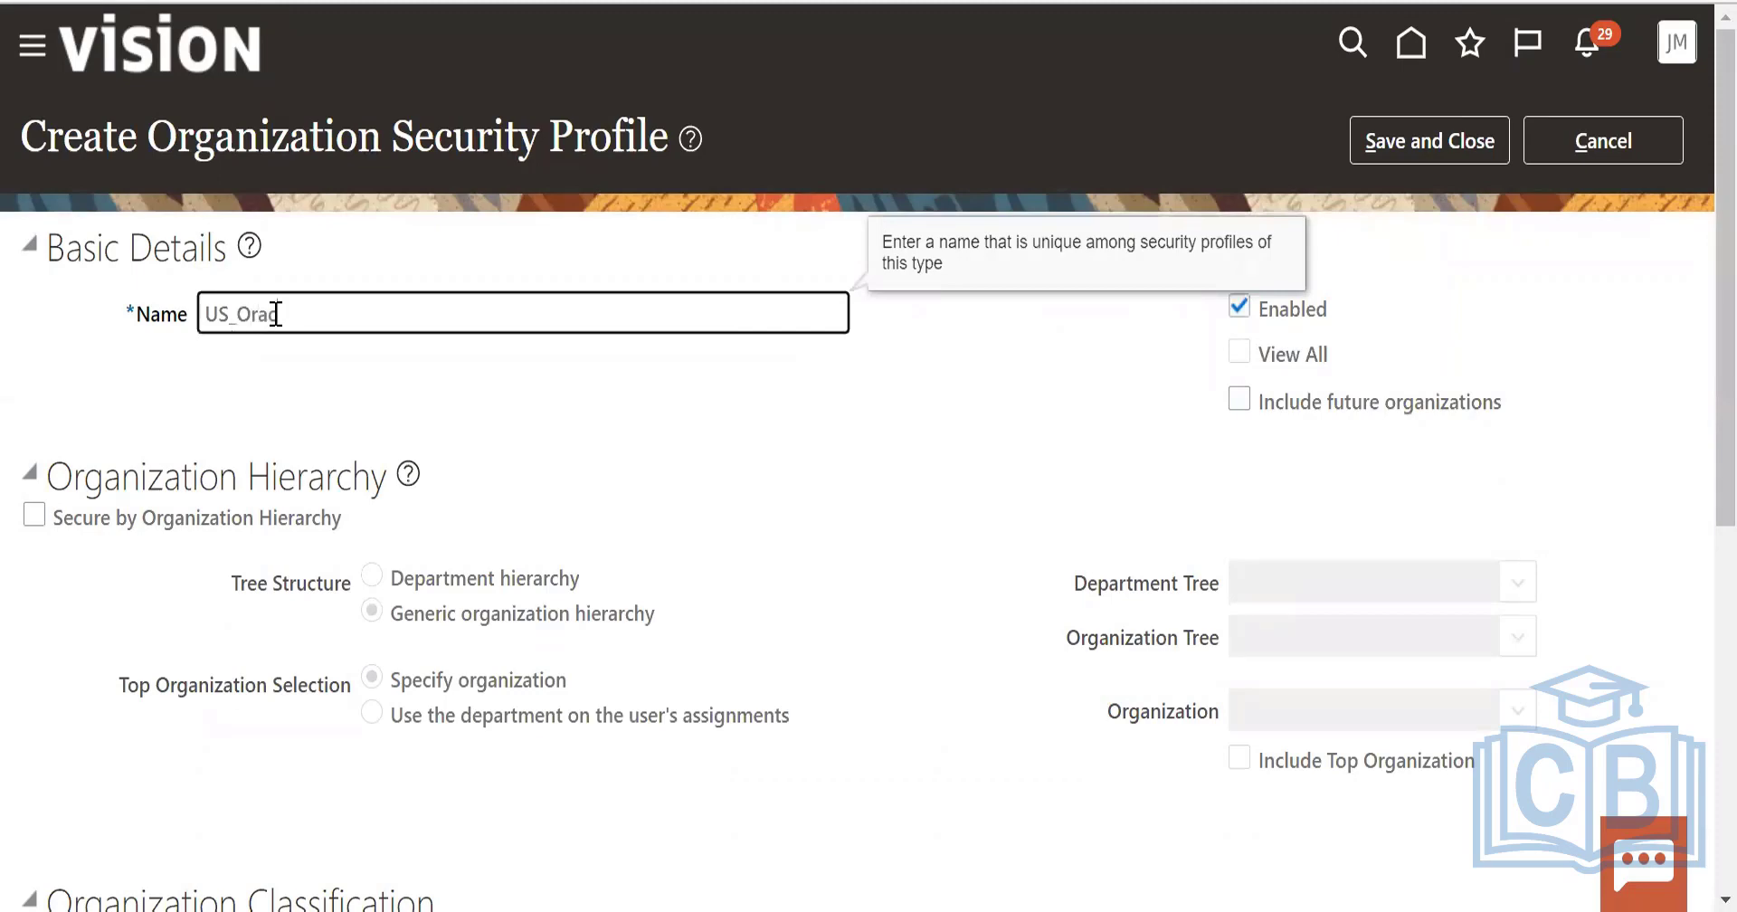
{"action": "key", "text": "BackSpace"}
{"action": "key", "text": "BackSpace"}
{"action": "type", "text": "g security profile"}
Secure the profile by organization hierarchy and look up organization trees with the name "US%".
{"action": "left_click", "coordinate": [380, 579]}
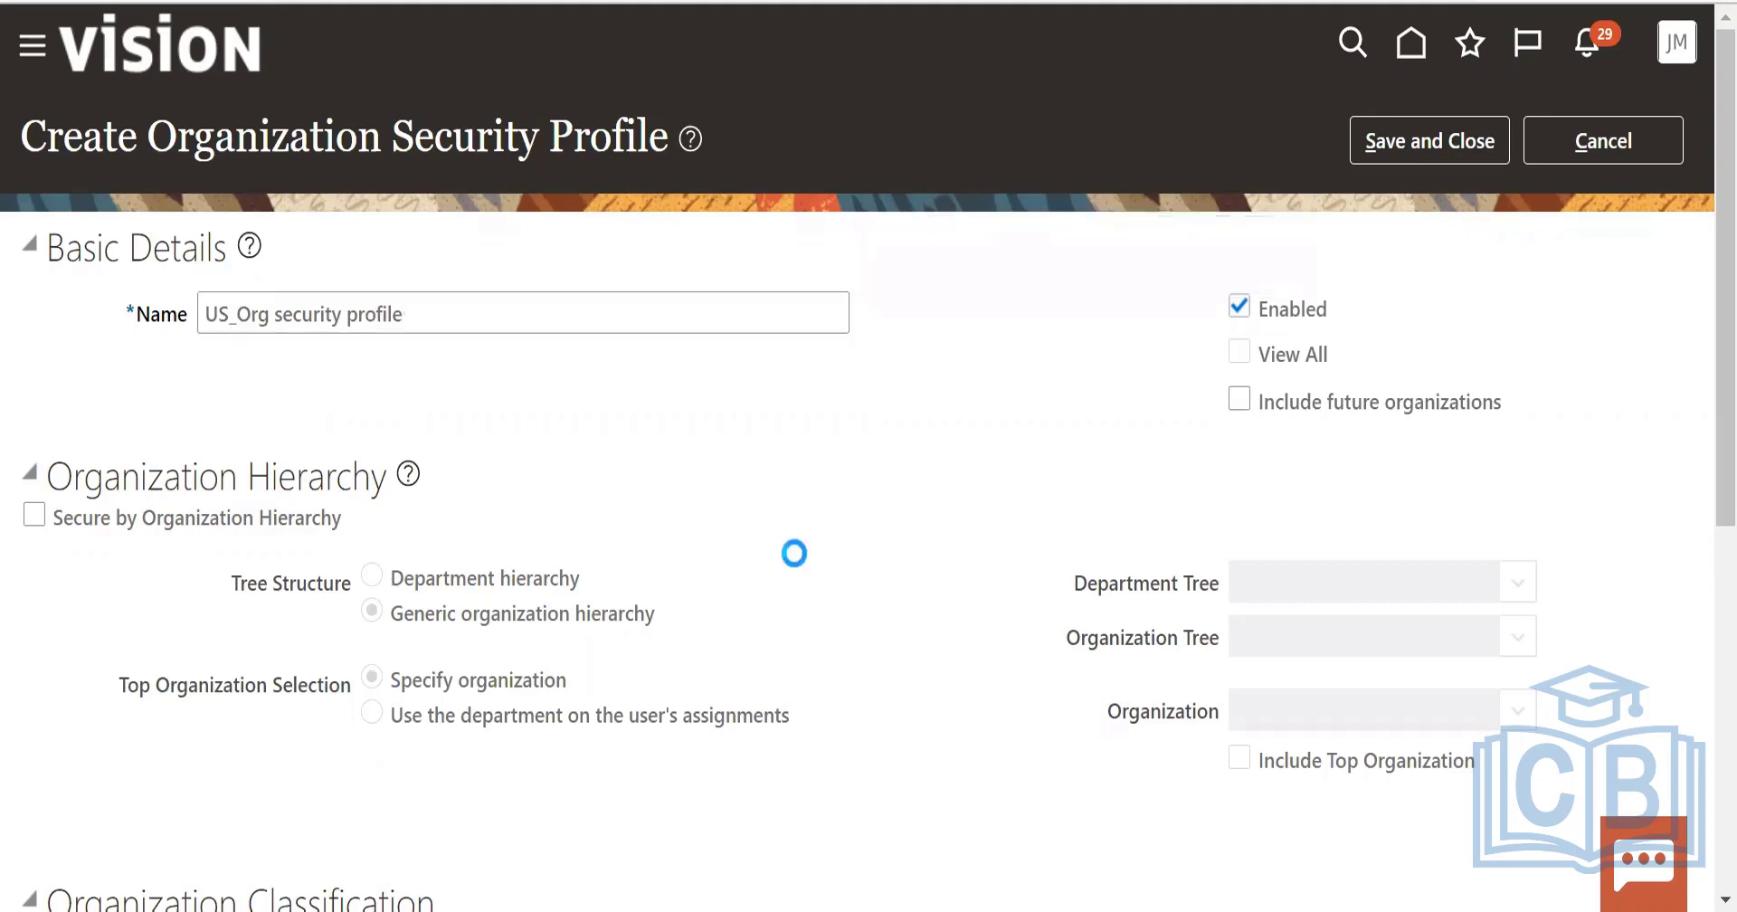
{"action": "left_click", "coordinate": [33, 514]}
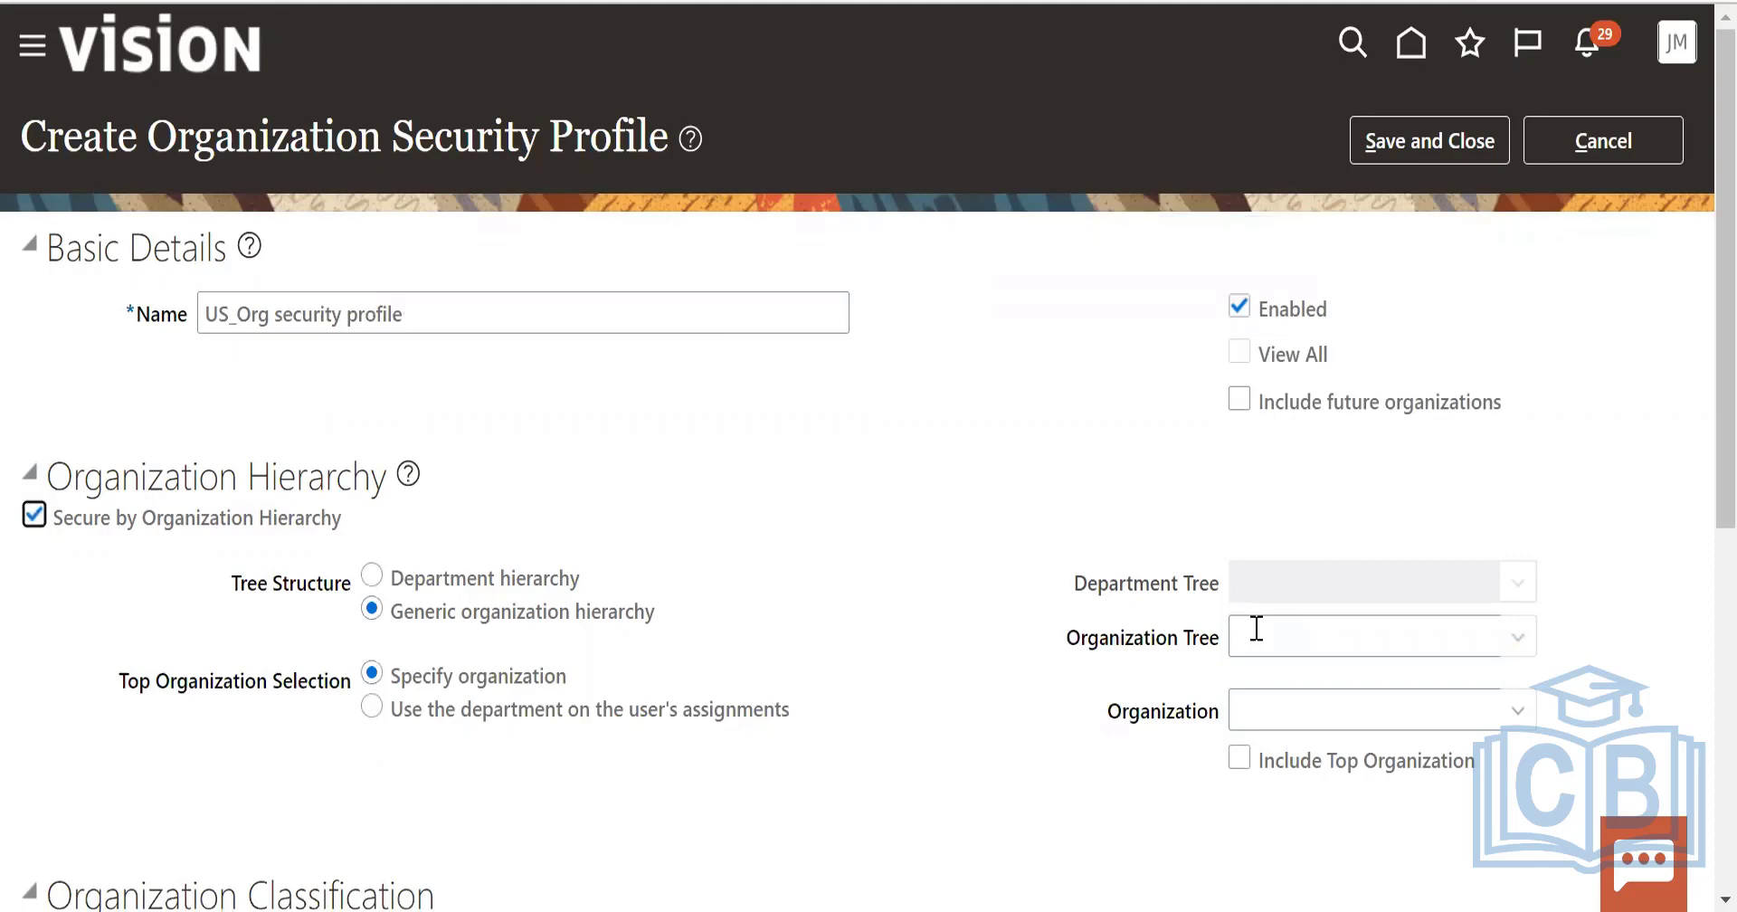
{"action": "left_click", "coordinate": [1256, 628]}
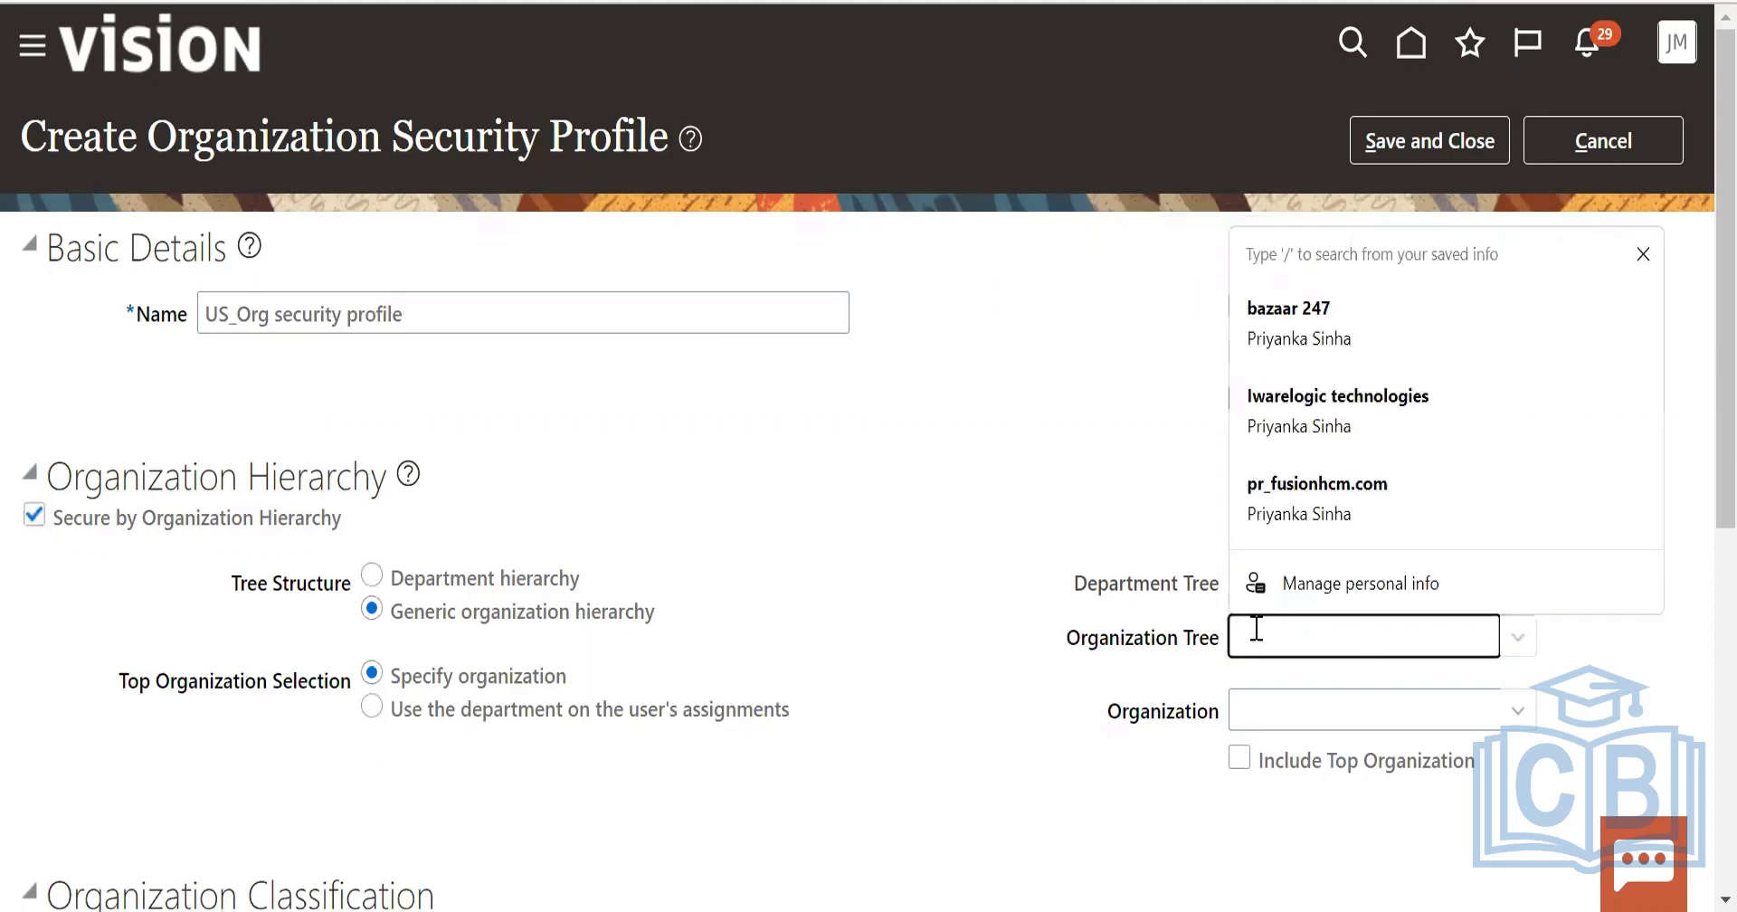
{"action": "type", "text": "US%"}
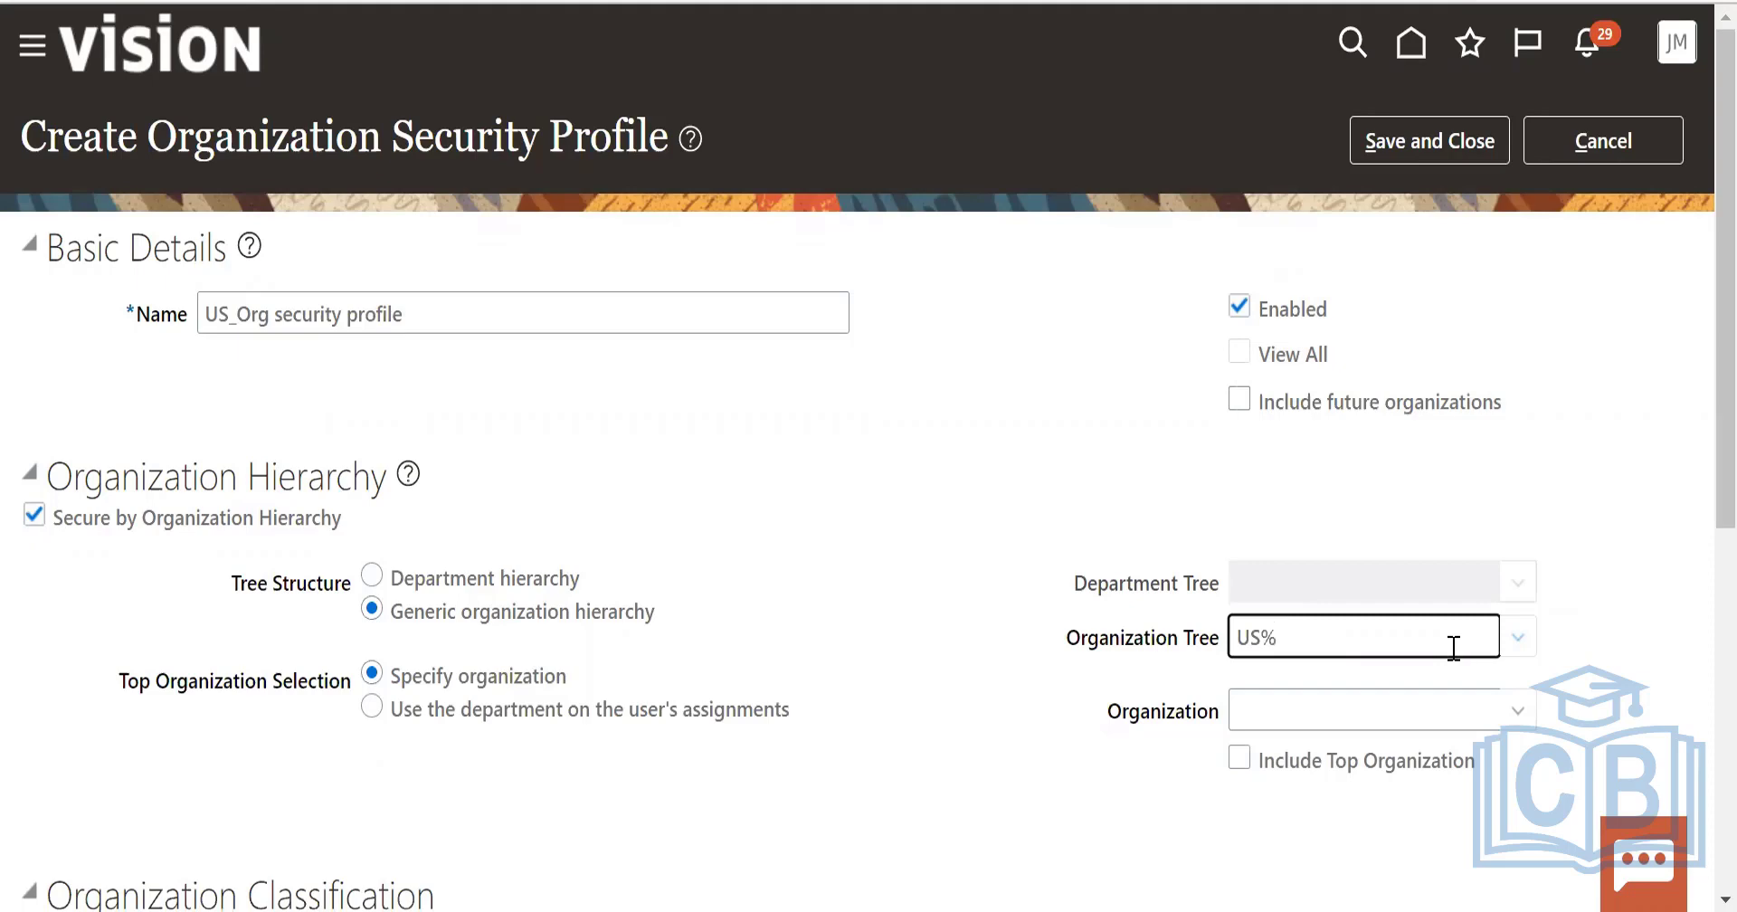
{"action": "left_click", "coordinate": [1520, 637]}
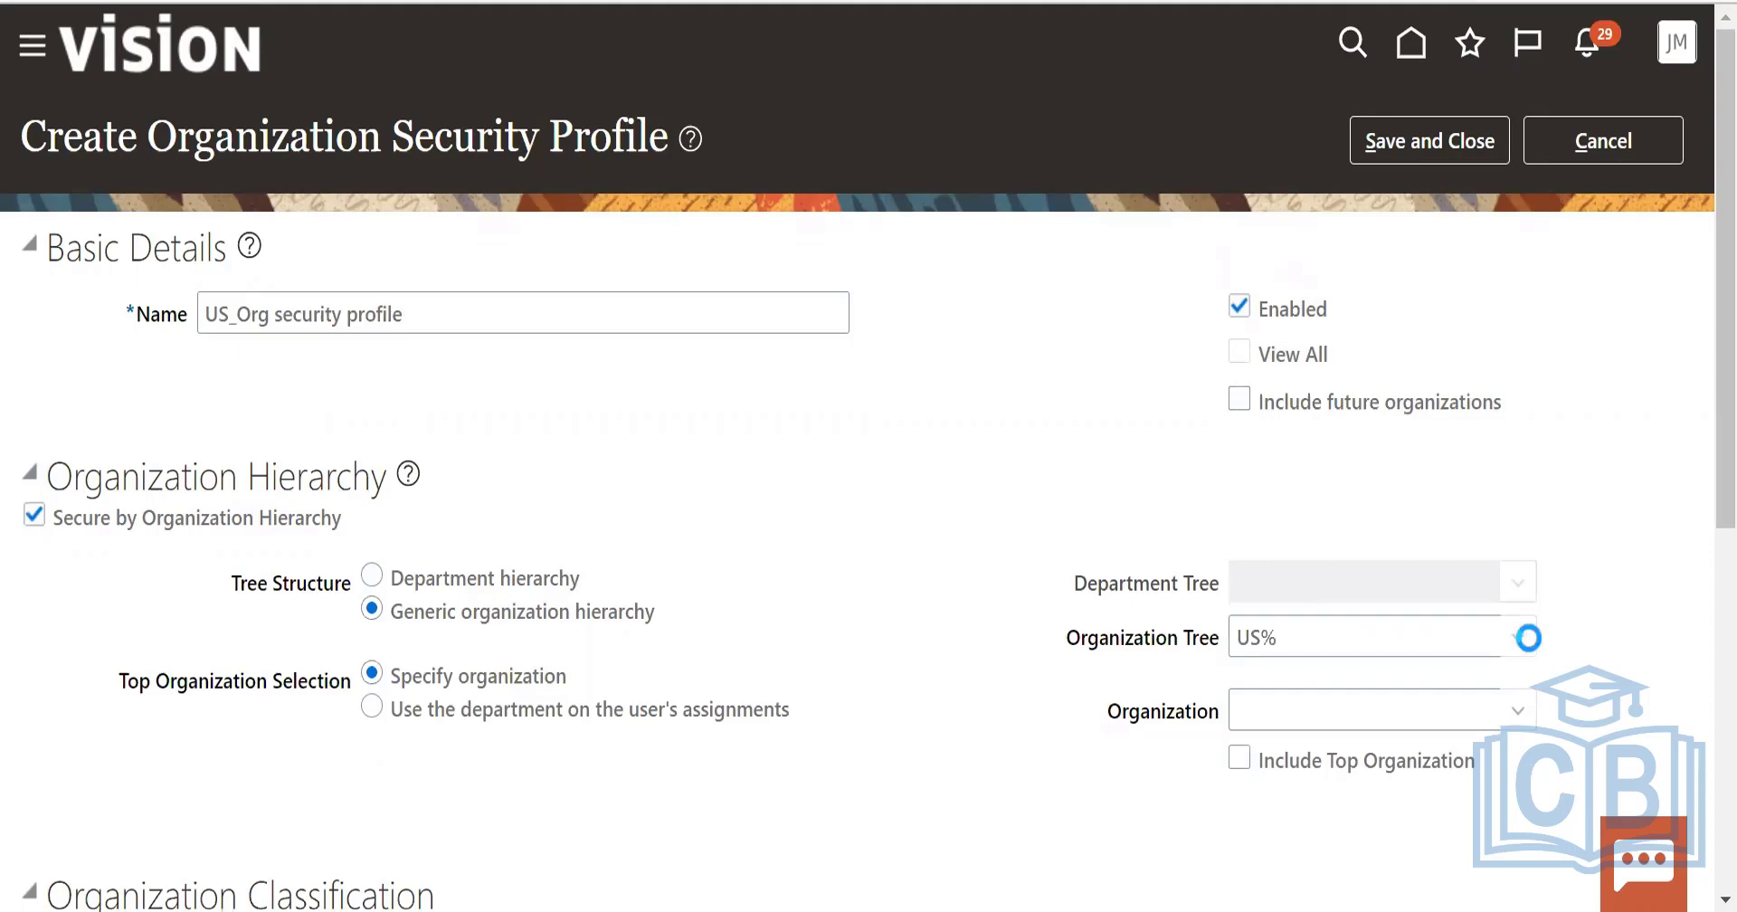
{"action": "left_click", "coordinate": [780, 776]}
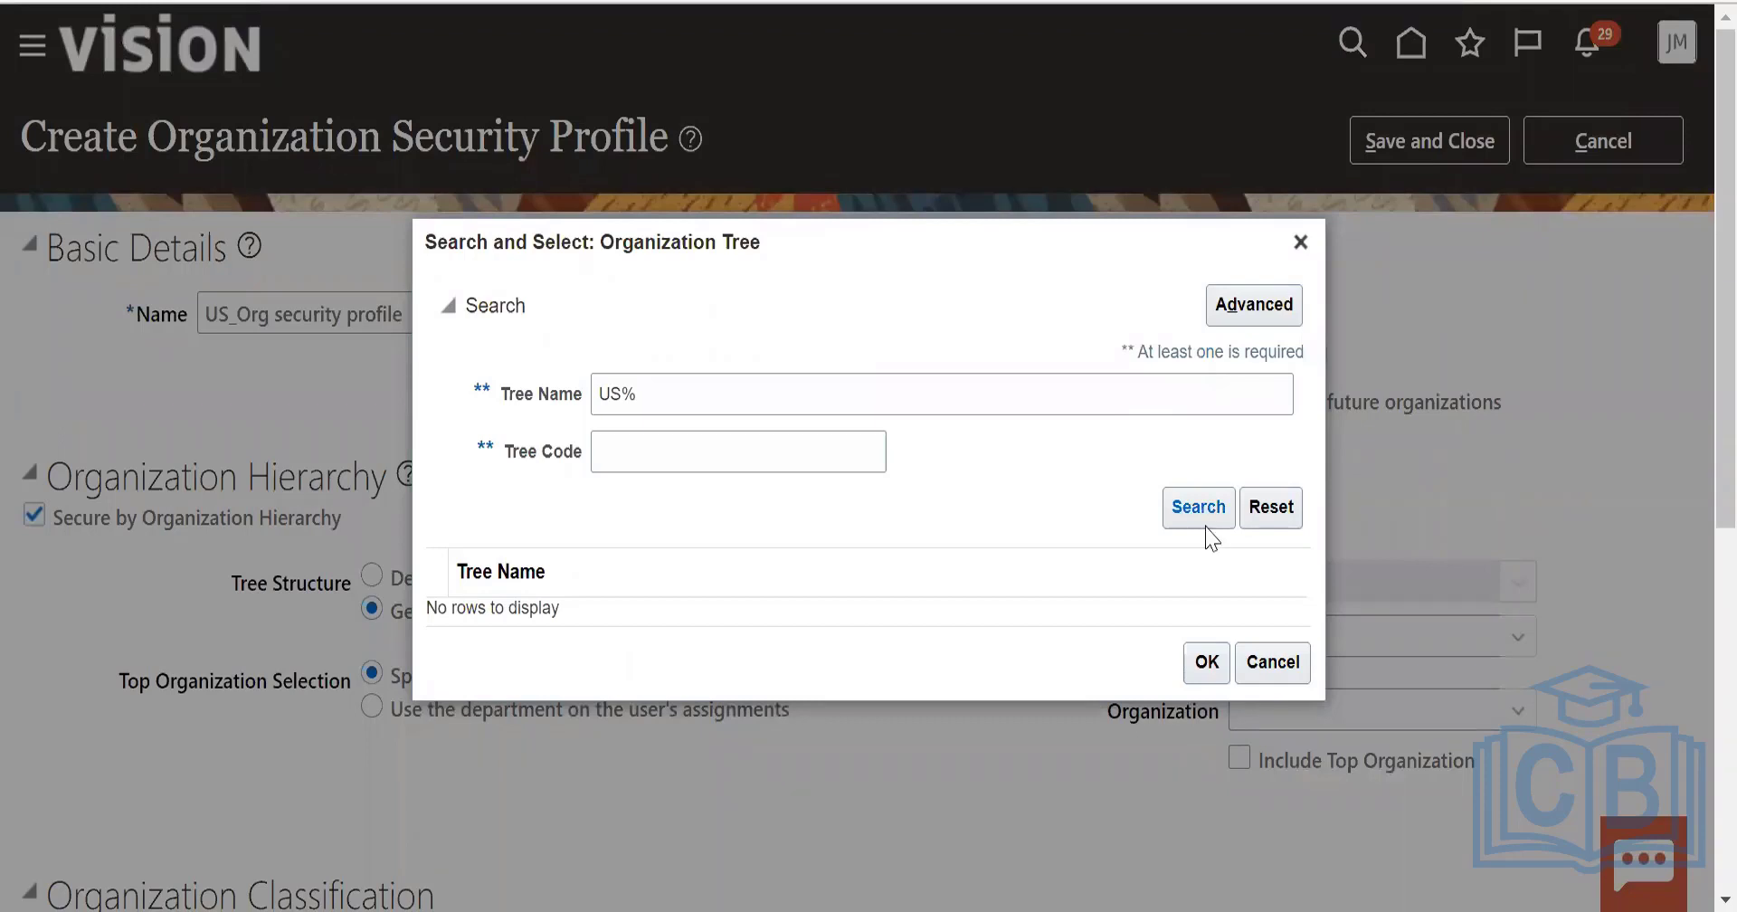
Try searching the organization trees with only "%" as the tree name, clear the name, and cancel the lookup.
{"action": "left_click", "coordinate": [619, 398]}
{"action": "key", "text": "BackSpace"}
{"action": "key", "text": "BackSpace"}
{"action": "left_click", "coordinate": [1192, 532]}
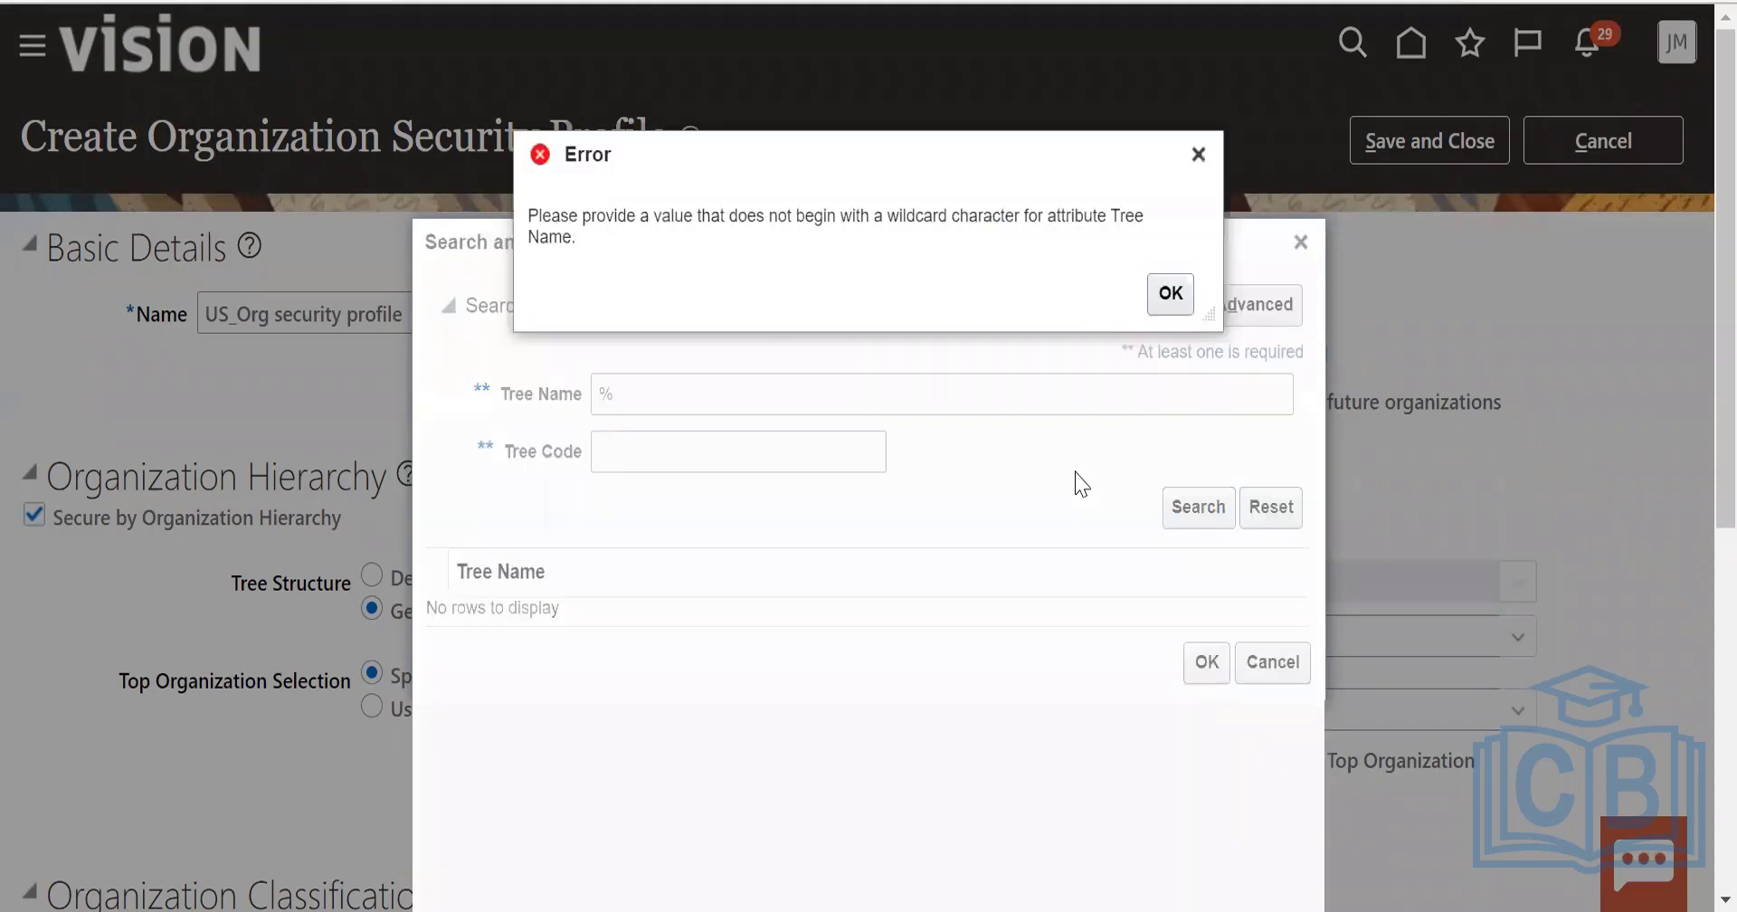
{"action": "left_click", "coordinate": [1168, 291]}
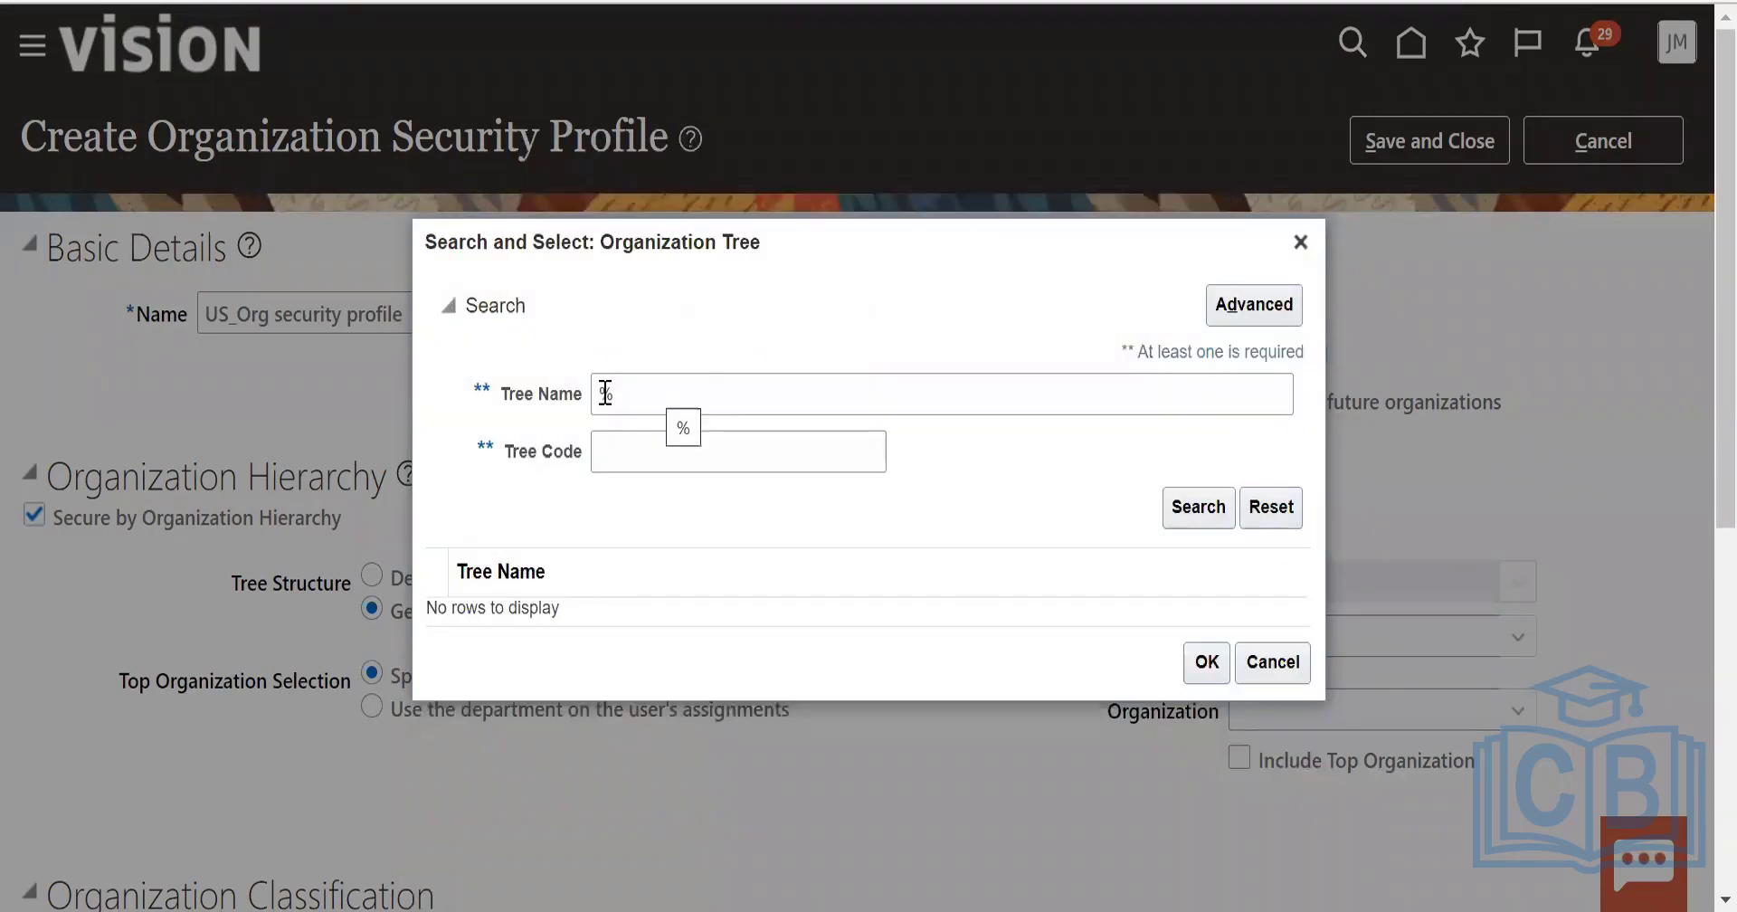
{"action": "left_click", "coordinate": [625, 385]}
{"action": "key", "text": "BackSpace"}
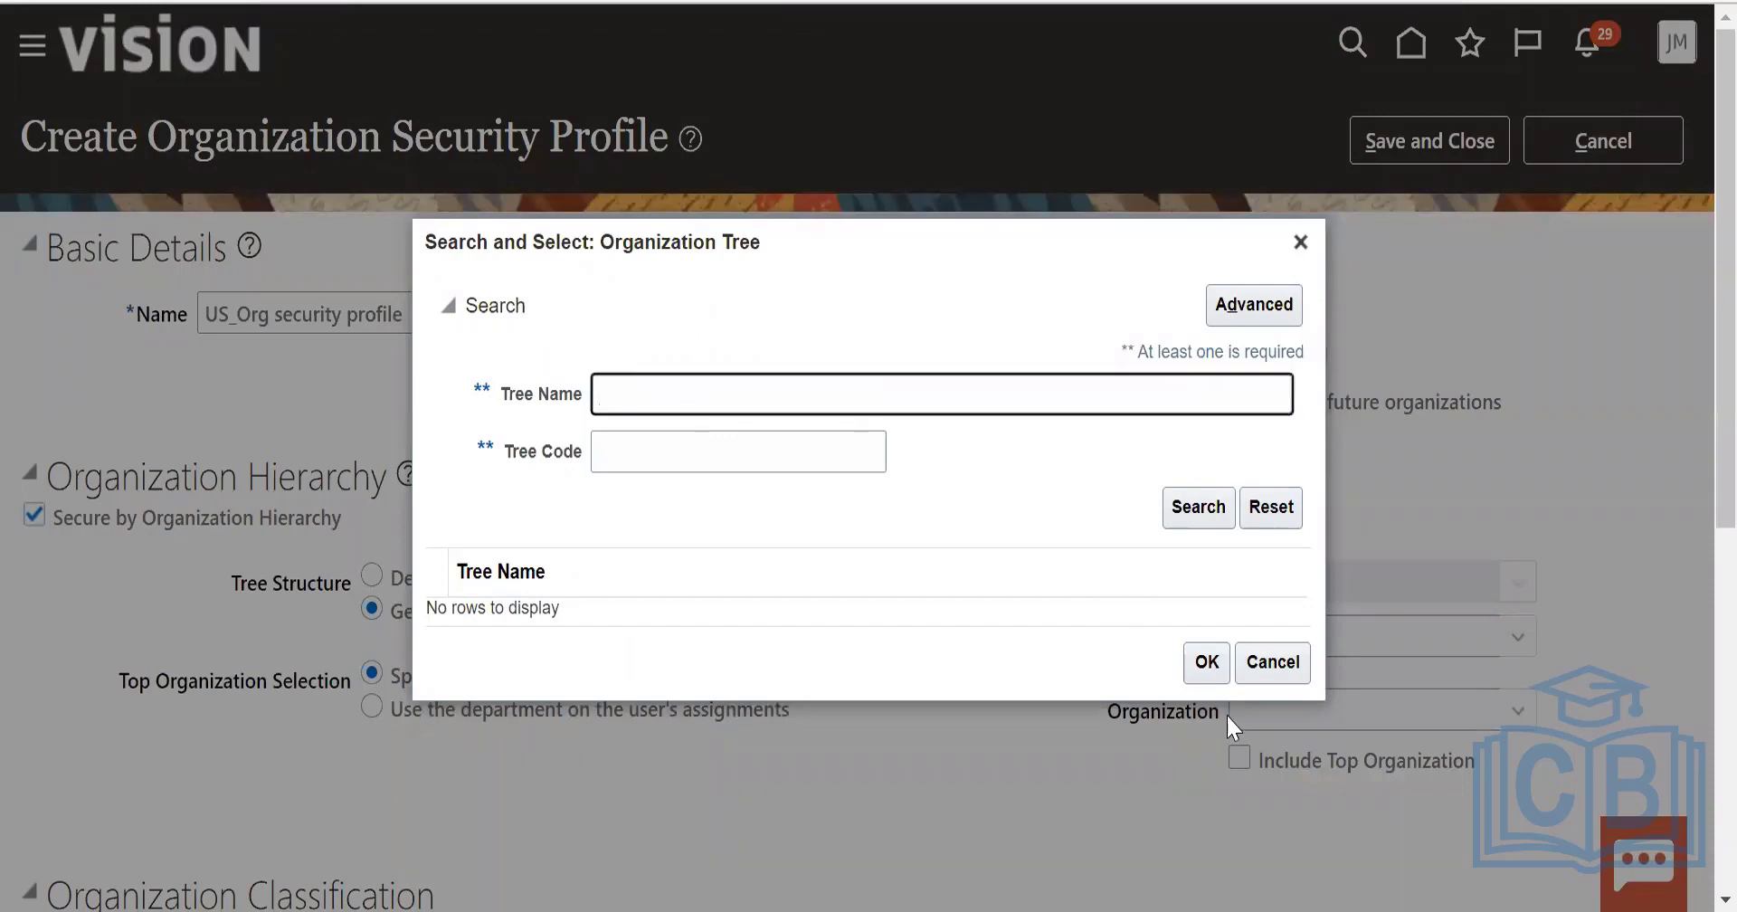
{"action": "left_click", "coordinate": [1254, 661]}
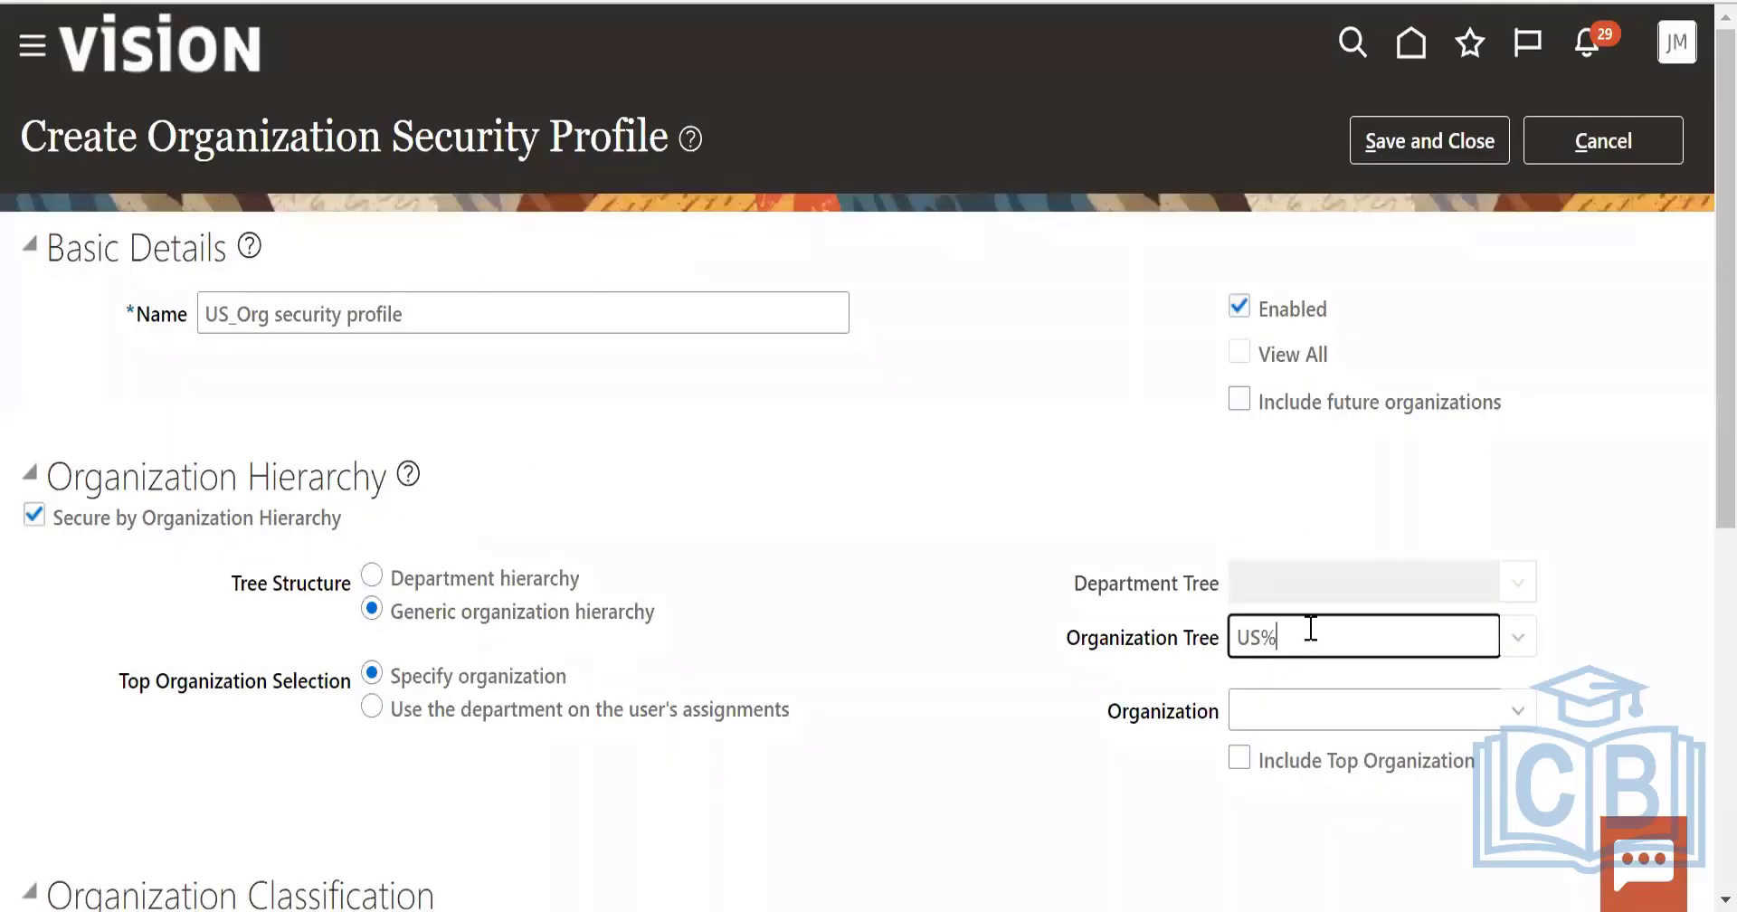
Replace the profile's Organization Tree value with "%".
{"action": "type", "text": "O%"}
{"action": "key", "text": "BackSpace"}
{"action": "key", "text": "BackSpace"}
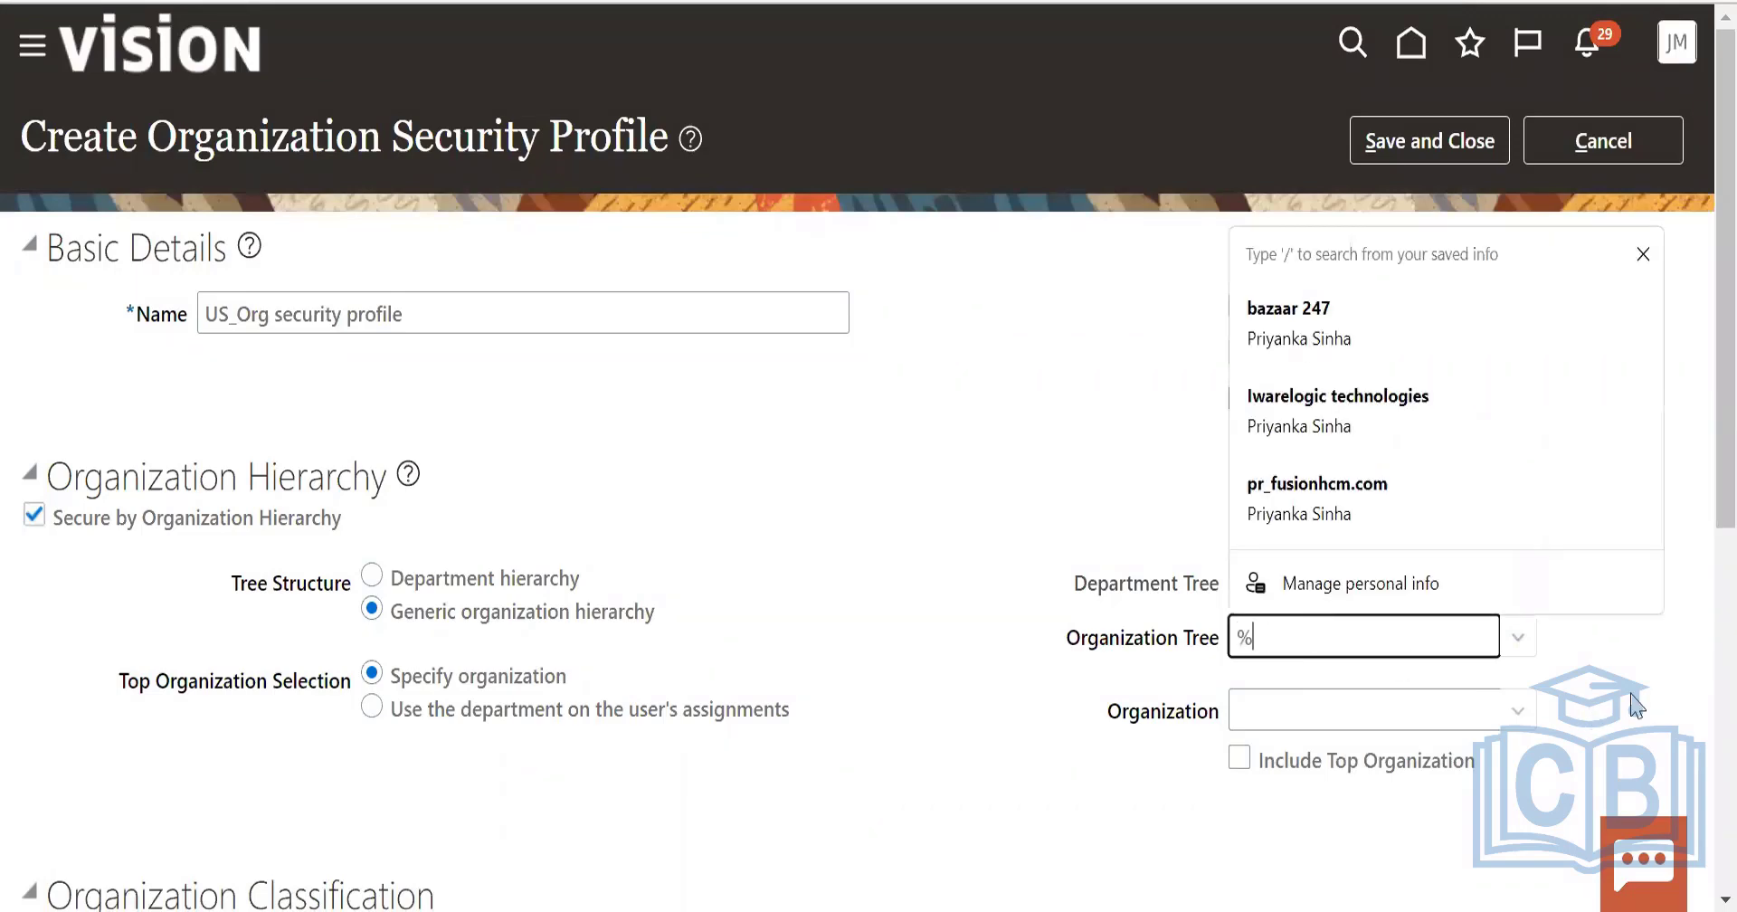
{"action": "left_click", "coordinate": [1377, 675]}
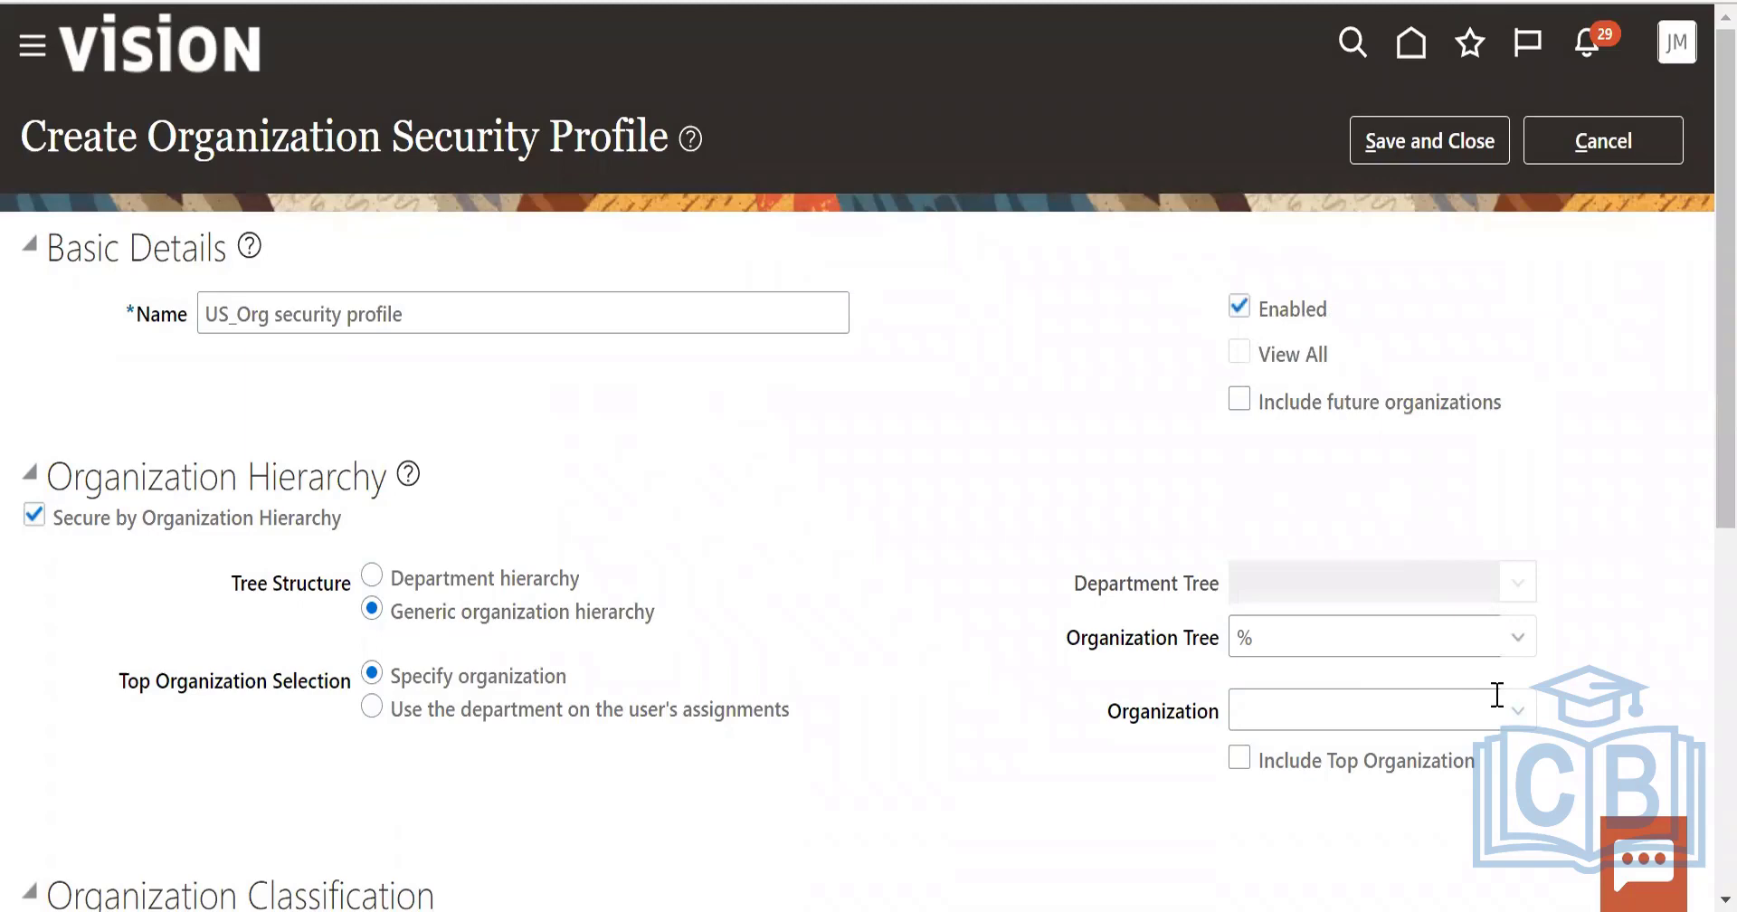
Enter "US" as the top organization and try to search for organizations named "US%" without a classification name.
{"action": "scroll", "coordinate": [1497, 695], "scroll_direction": "down", "scroll_amount": 3}
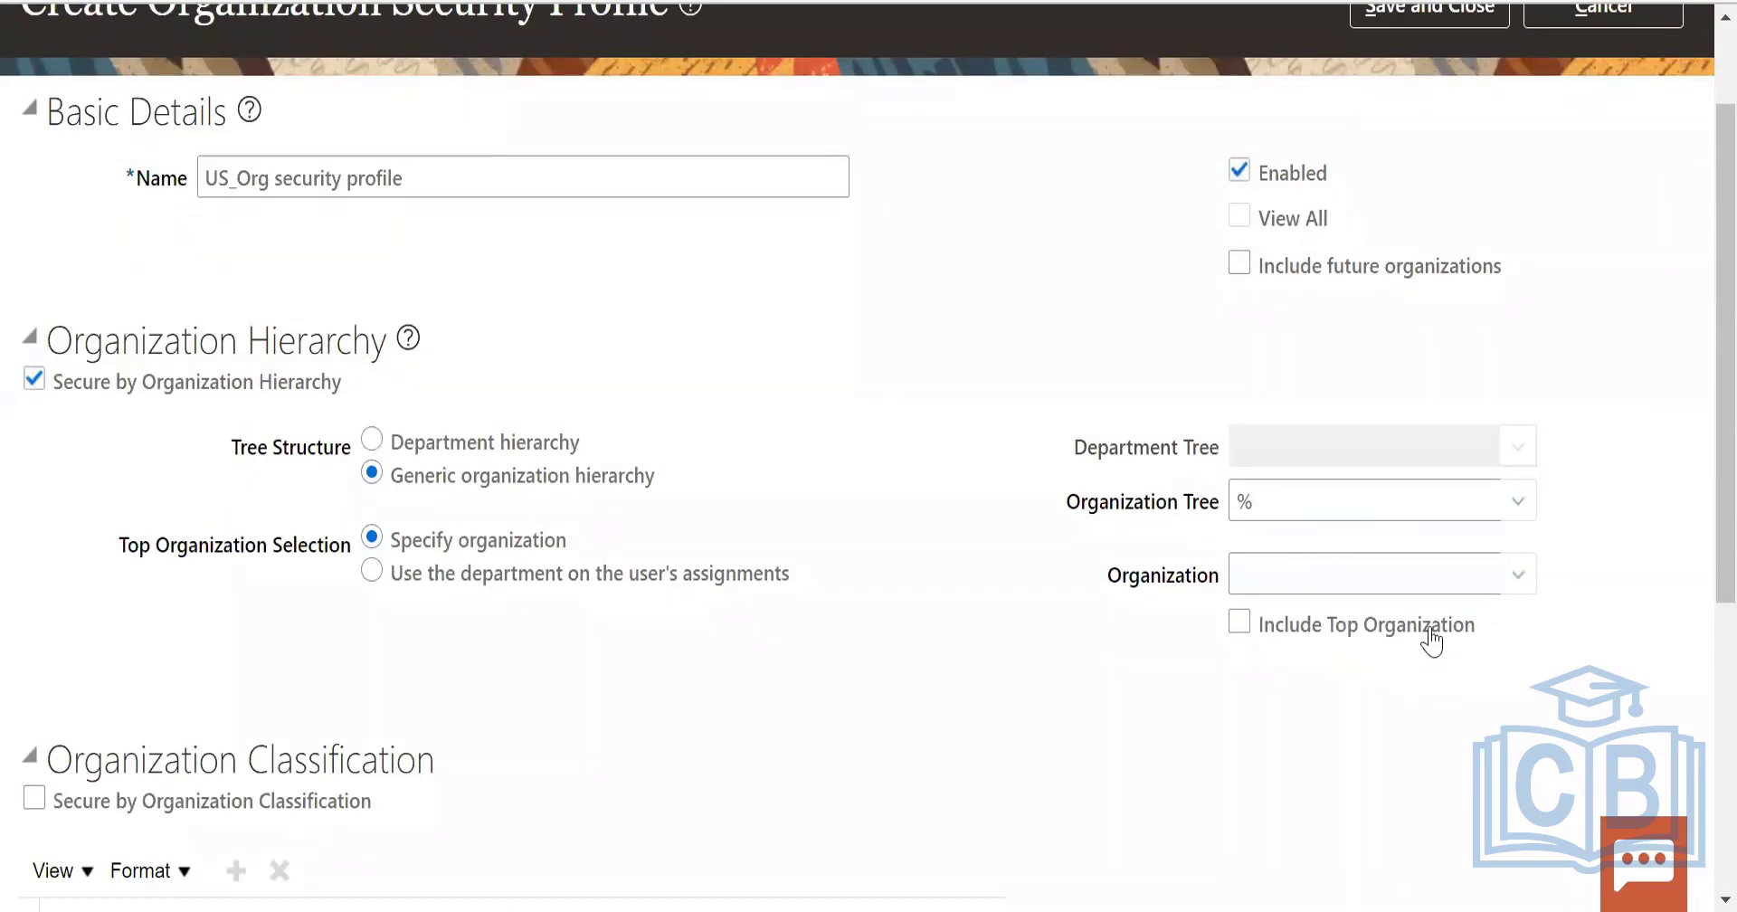
{"action": "left_click", "coordinate": [1279, 582]}
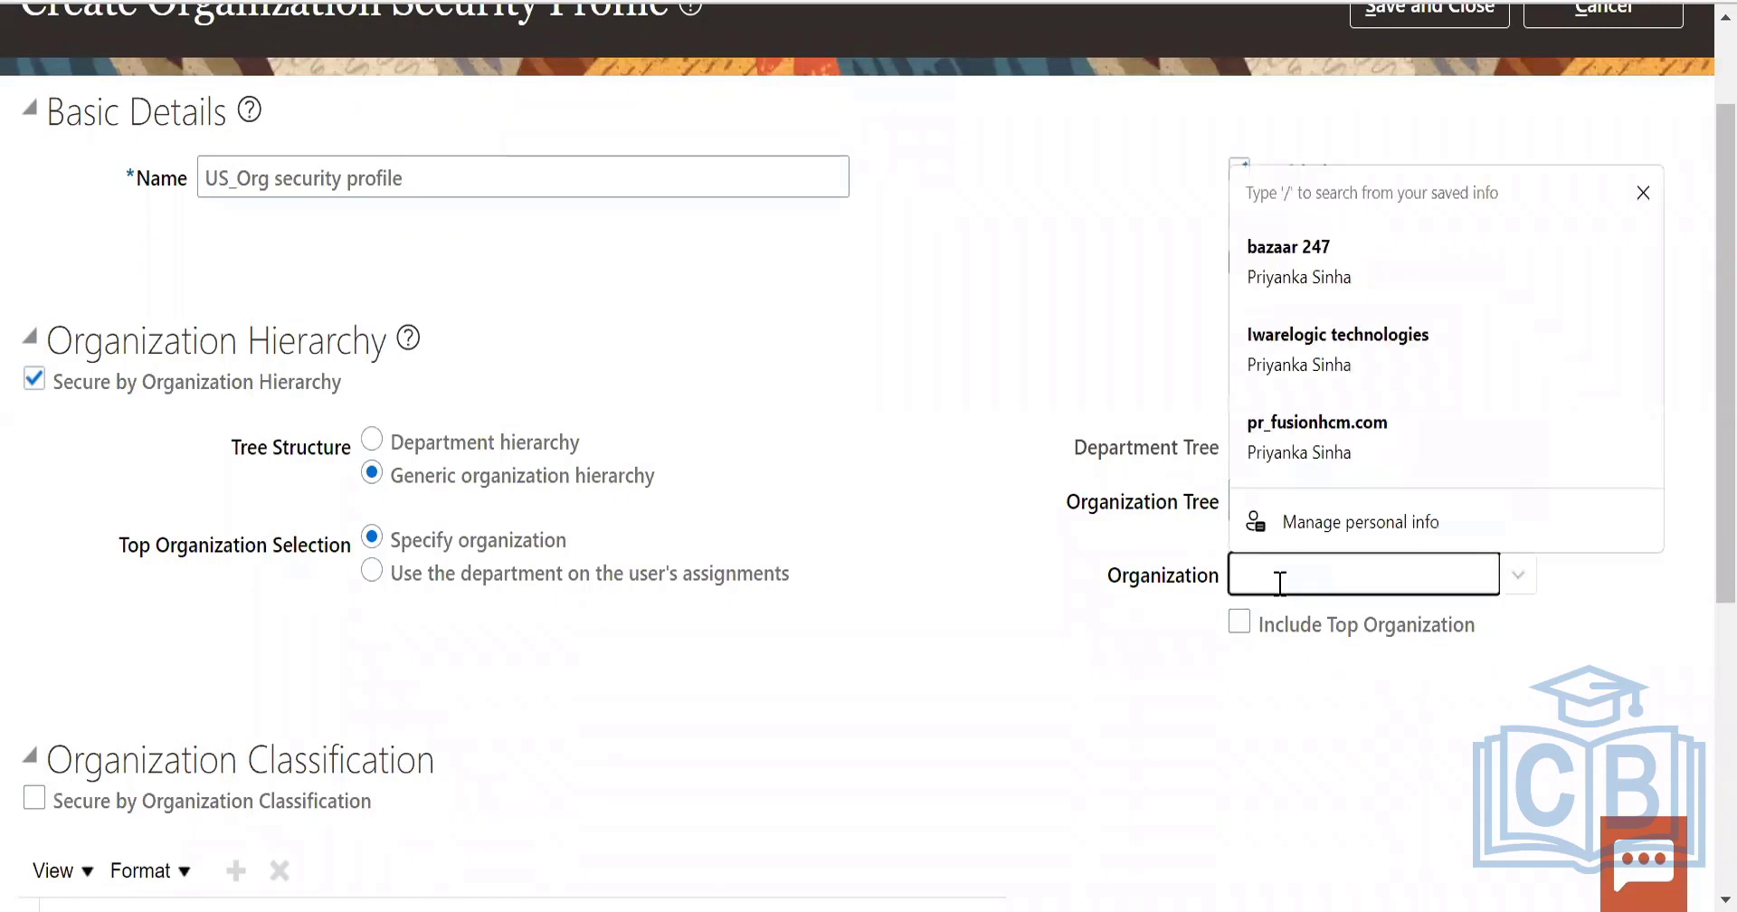
{"action": "type", "text": "US"}
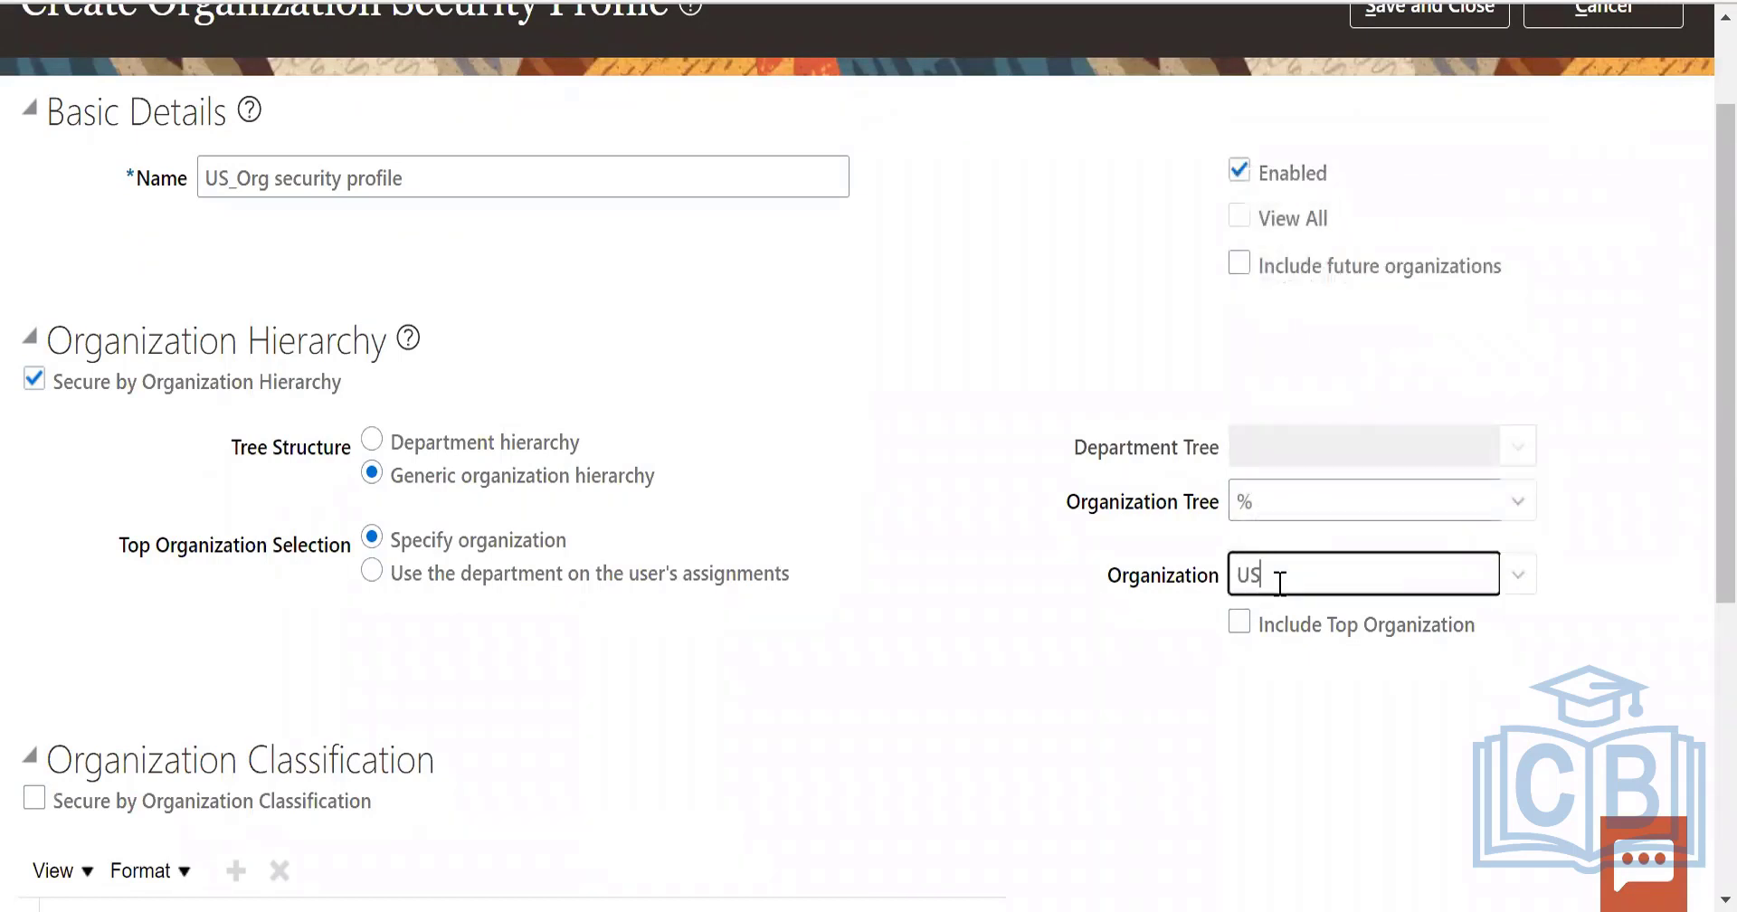
{"action": "left_click", "coordinate": [1519, 578]}
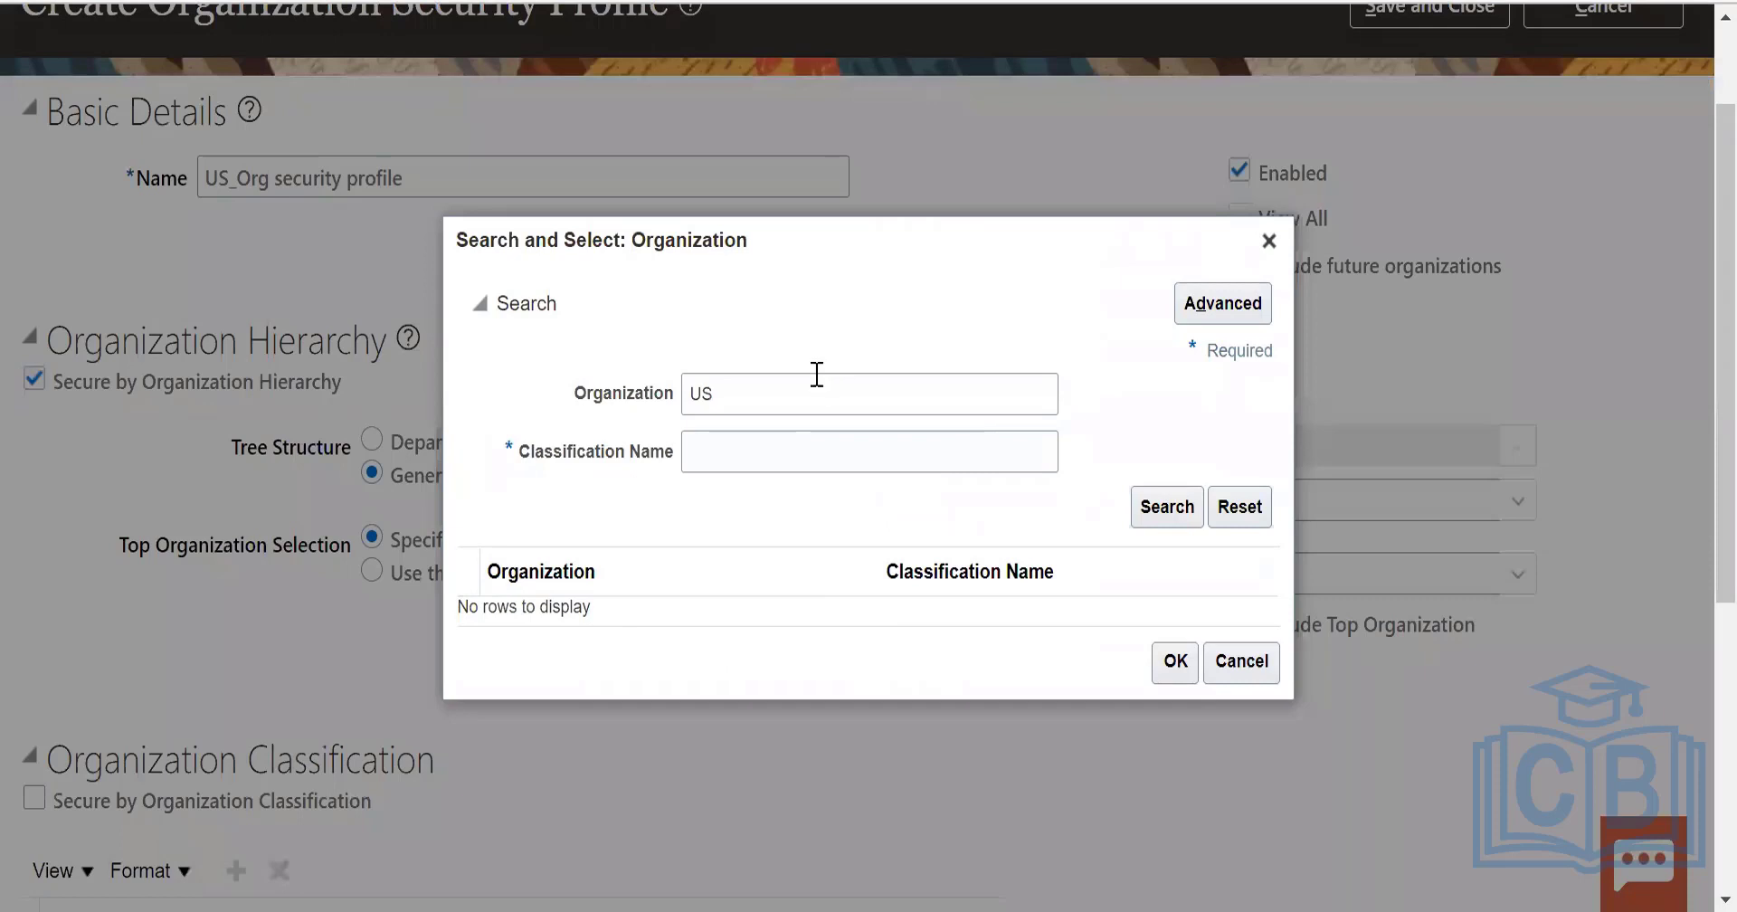
{"action": "left_click", "coordinate": [804, 391]}
{"action": "type", "text": "%"}
{"action": "left_click", "coordinate": [1167, 507]}
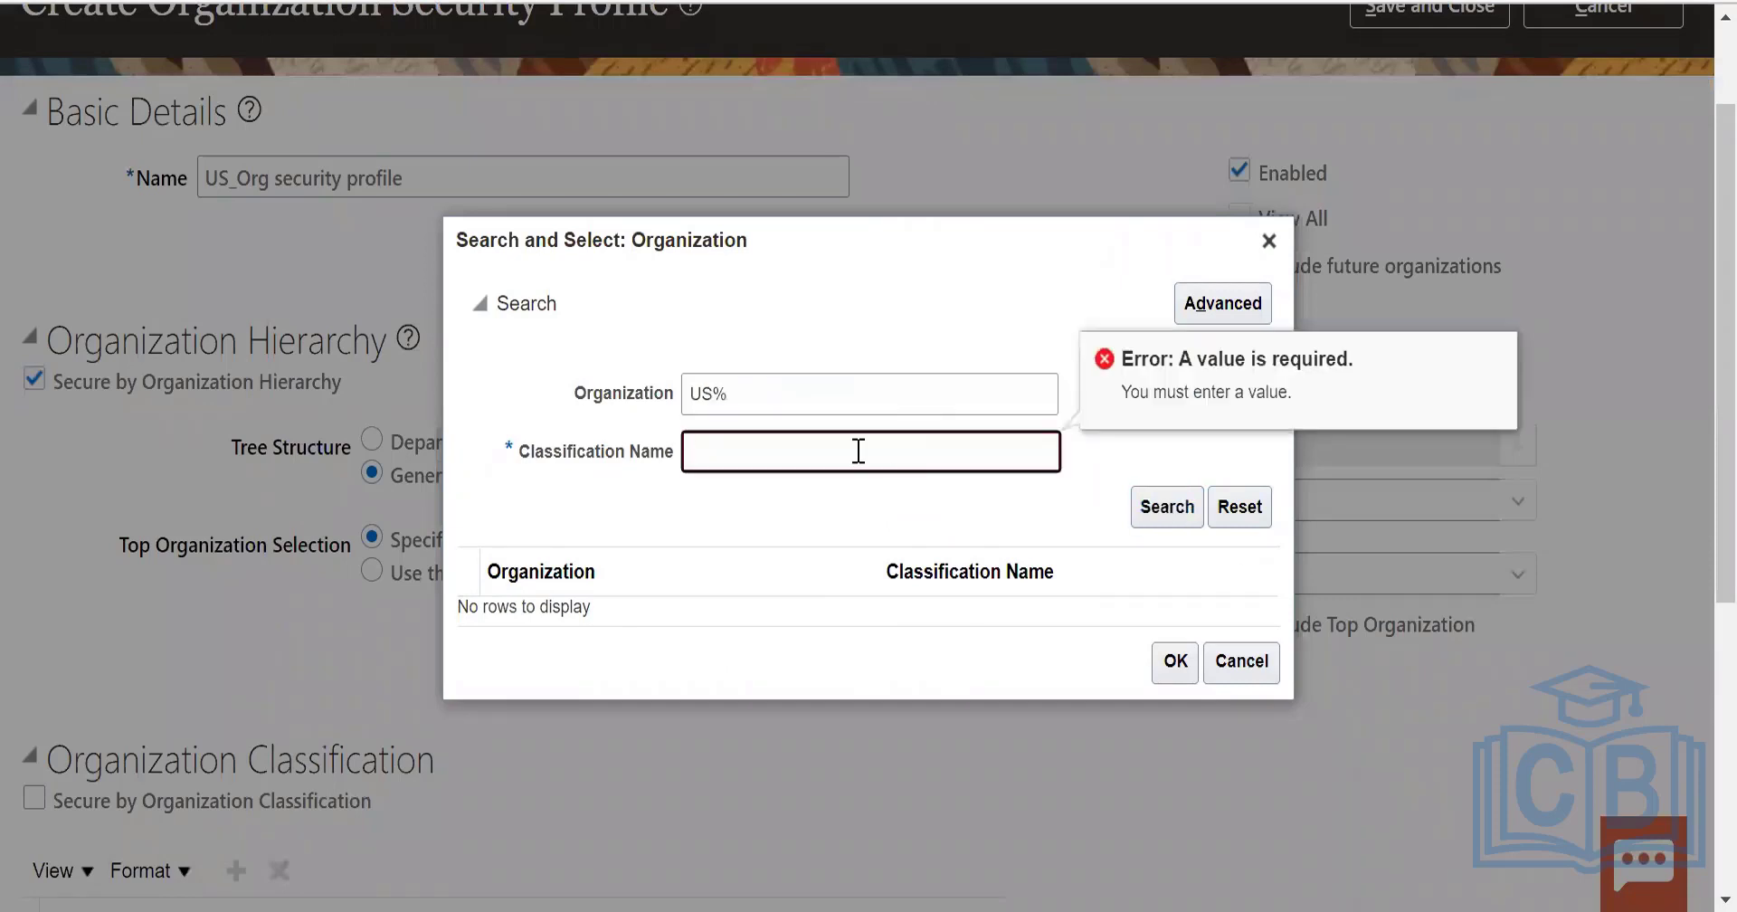
{"action": "left_click", "coordinate": [787, 380]}
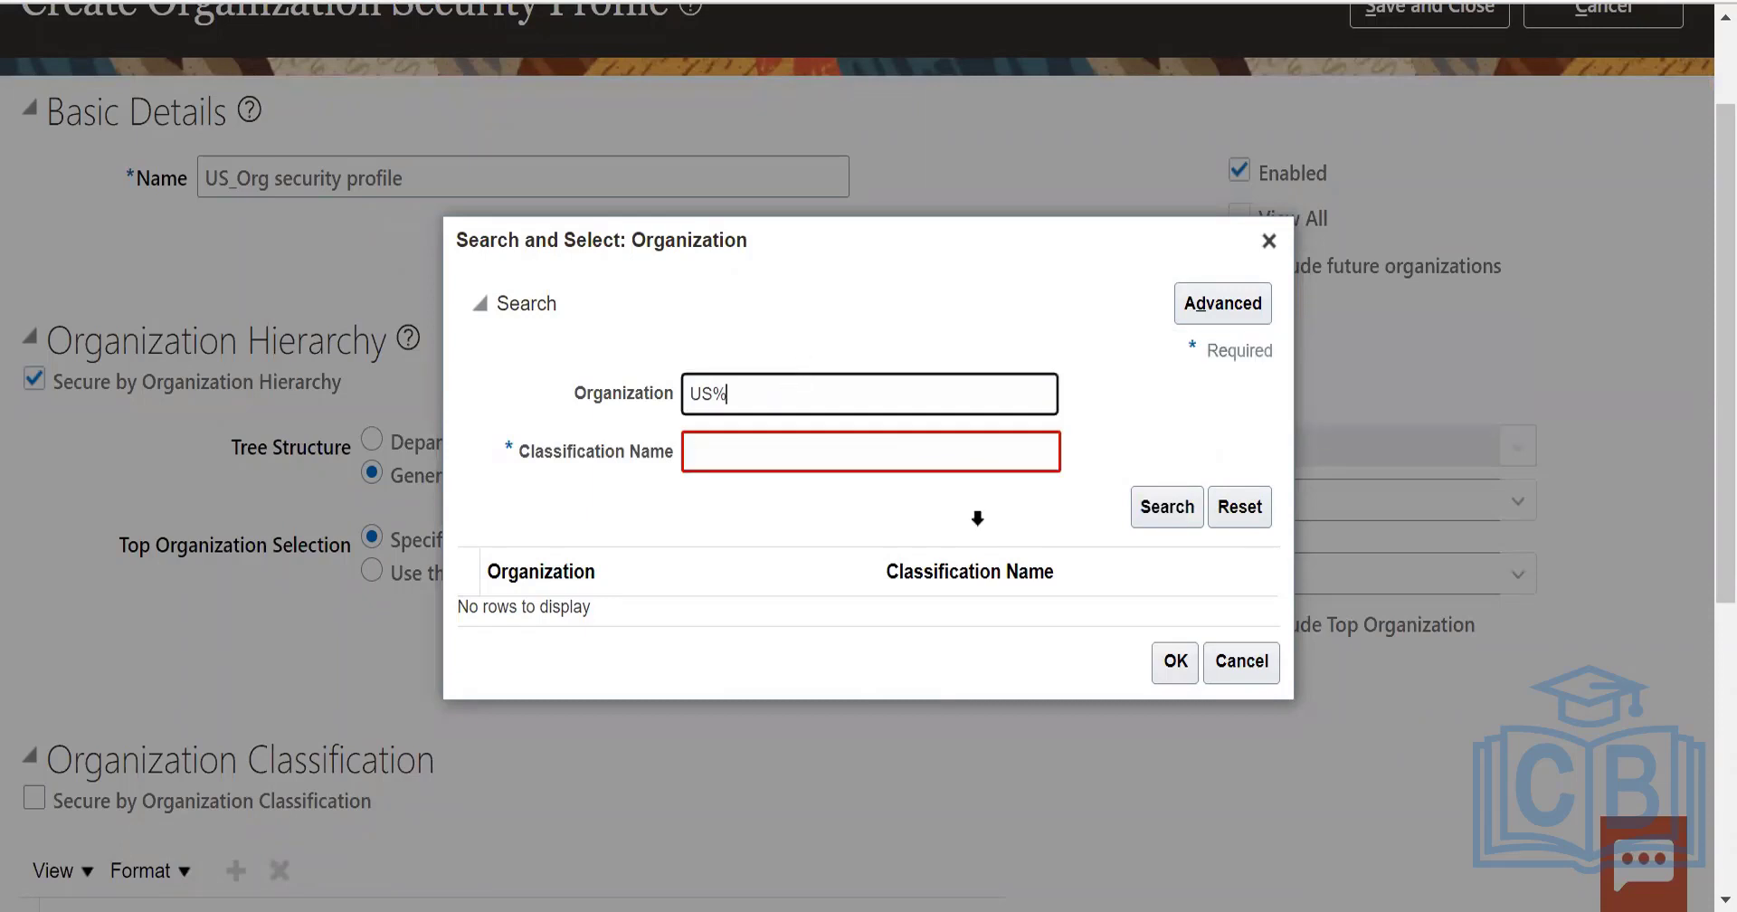
{"action": "left_click", "coordinate": [817, 441]}
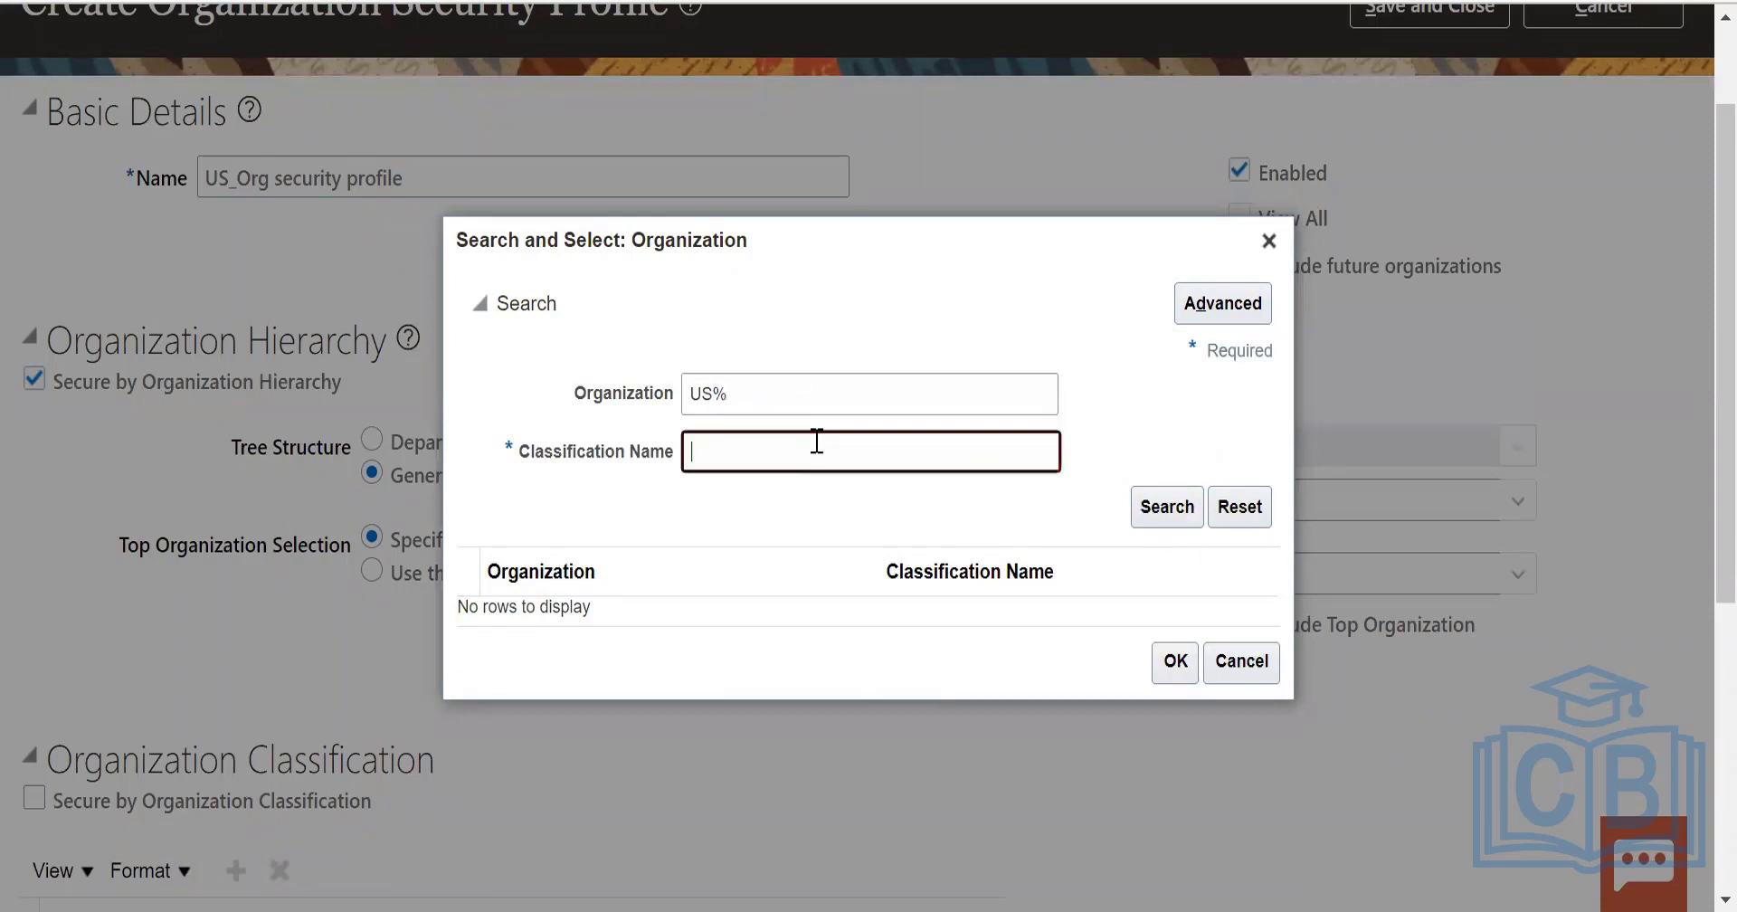
{"action": "left_click", "coordinate": [799, 392]}
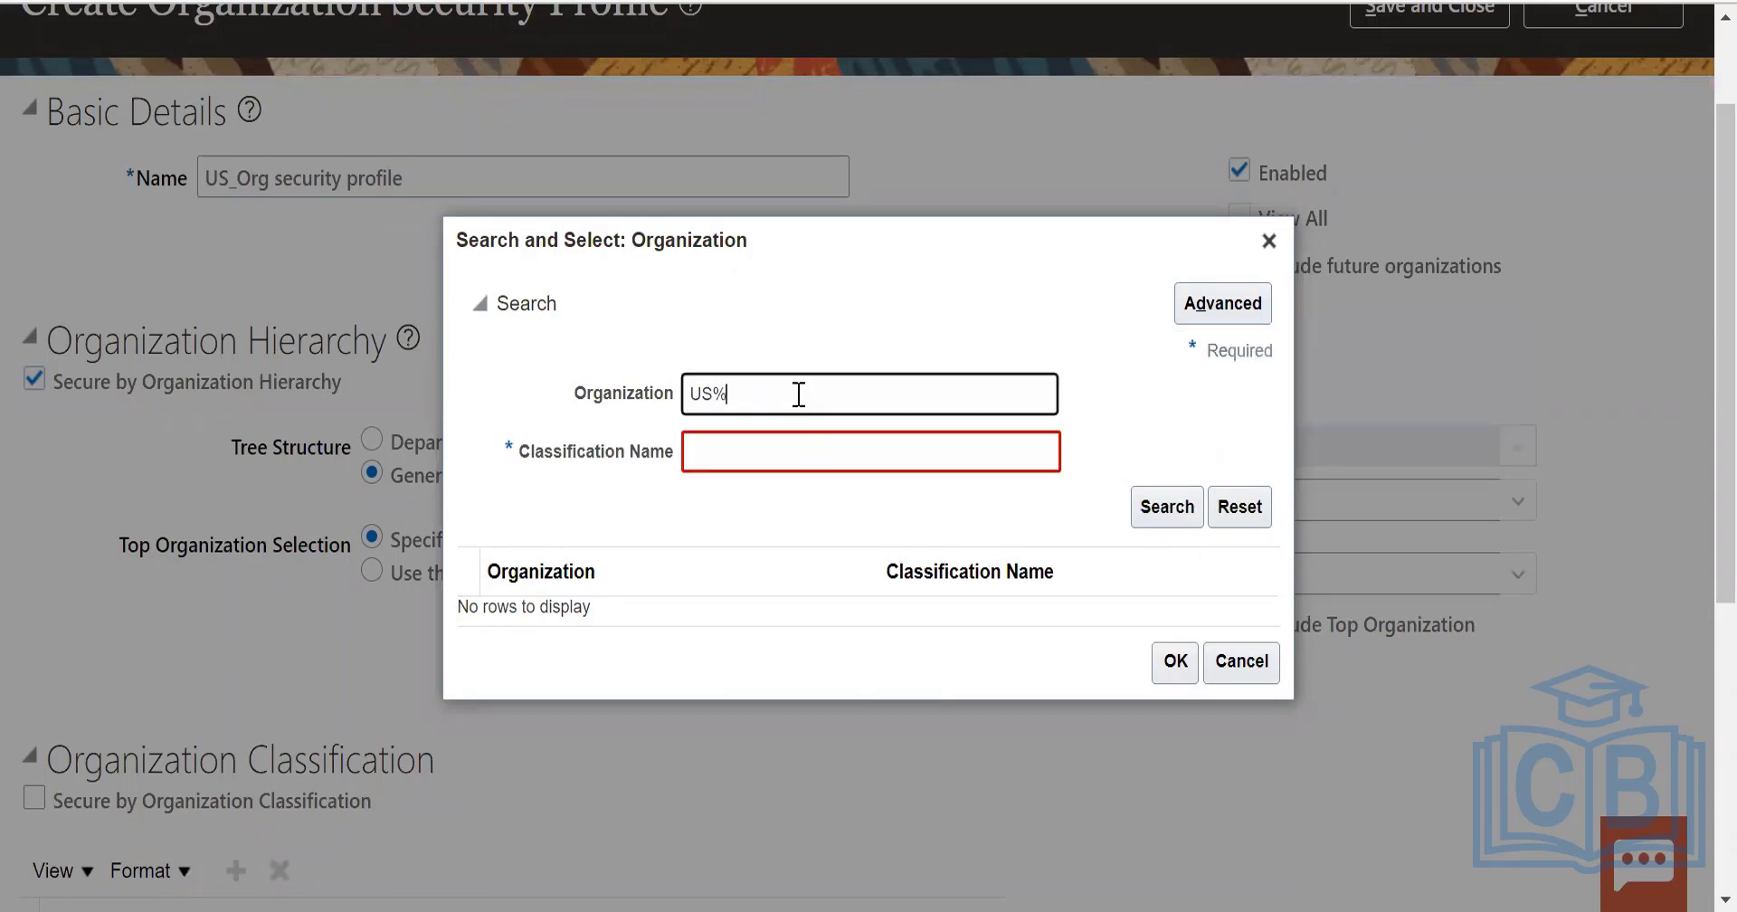
Try the "US%" organization search with "%" as the classification name, and again with the classification name left blank.
{"action": "left_click", "coordinate": [897, 441]}
{"action": "type", "text": "%"}
{"action": "left_click", "coordinate": [1147, 515]}
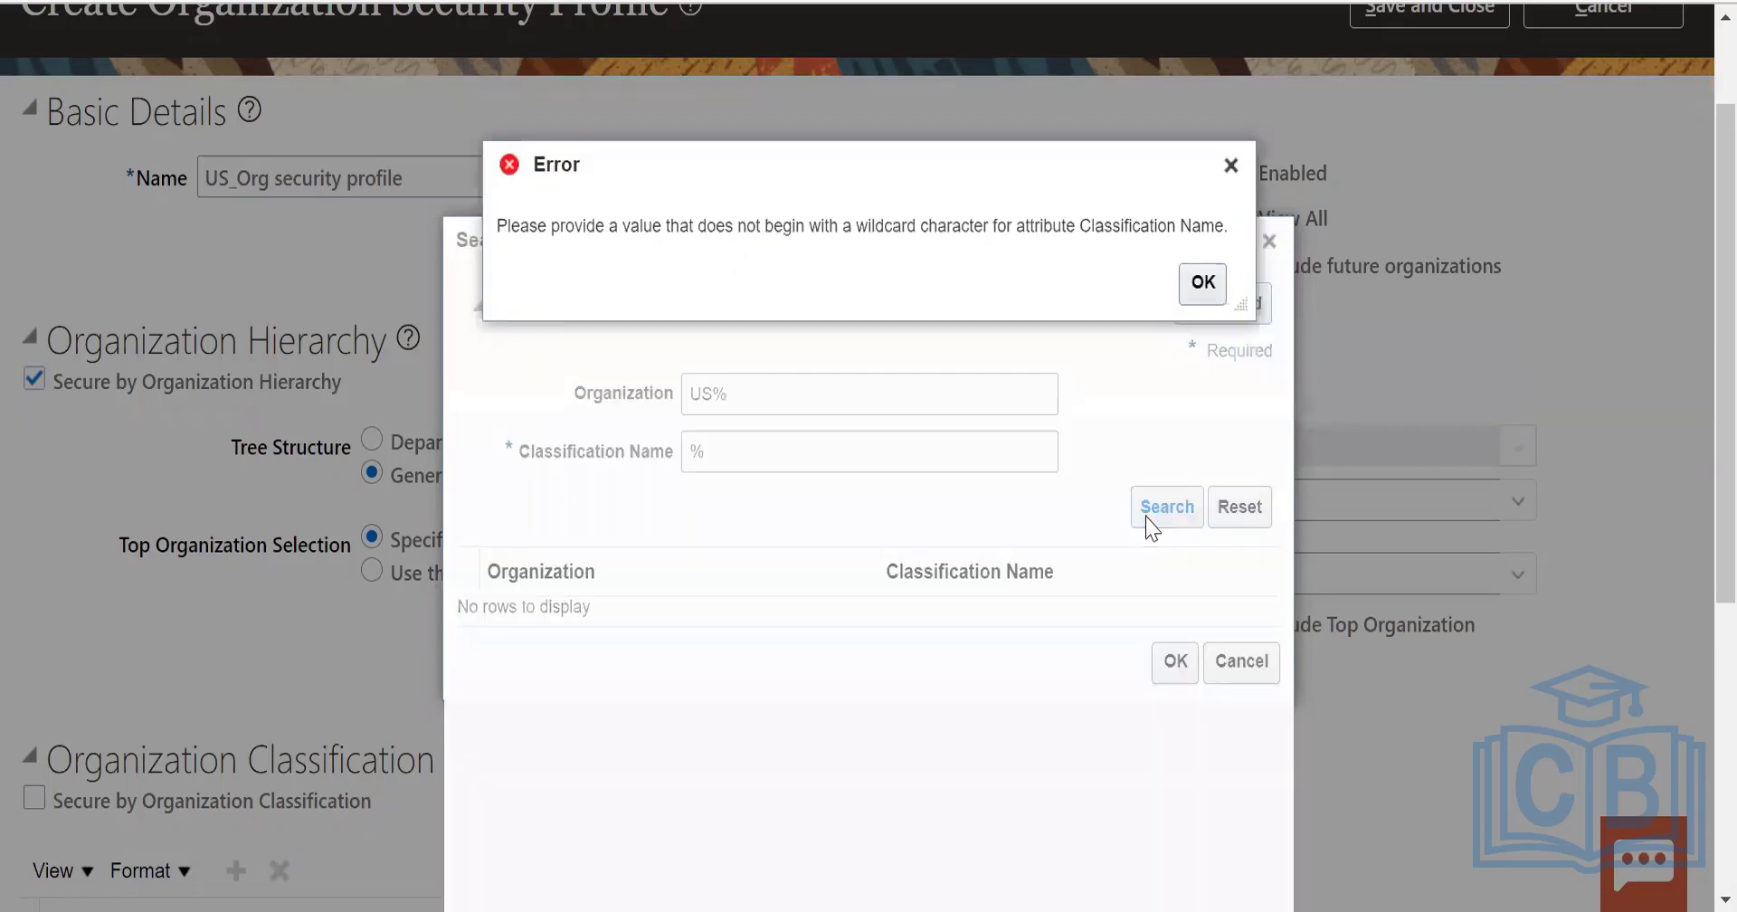
{"action": "left_click", "coordinate": [1207, 281]}
{"action": "left_click", "coordinate": [753, 434]}
{"action": "left_click", "coordinate": [1164, 516]}
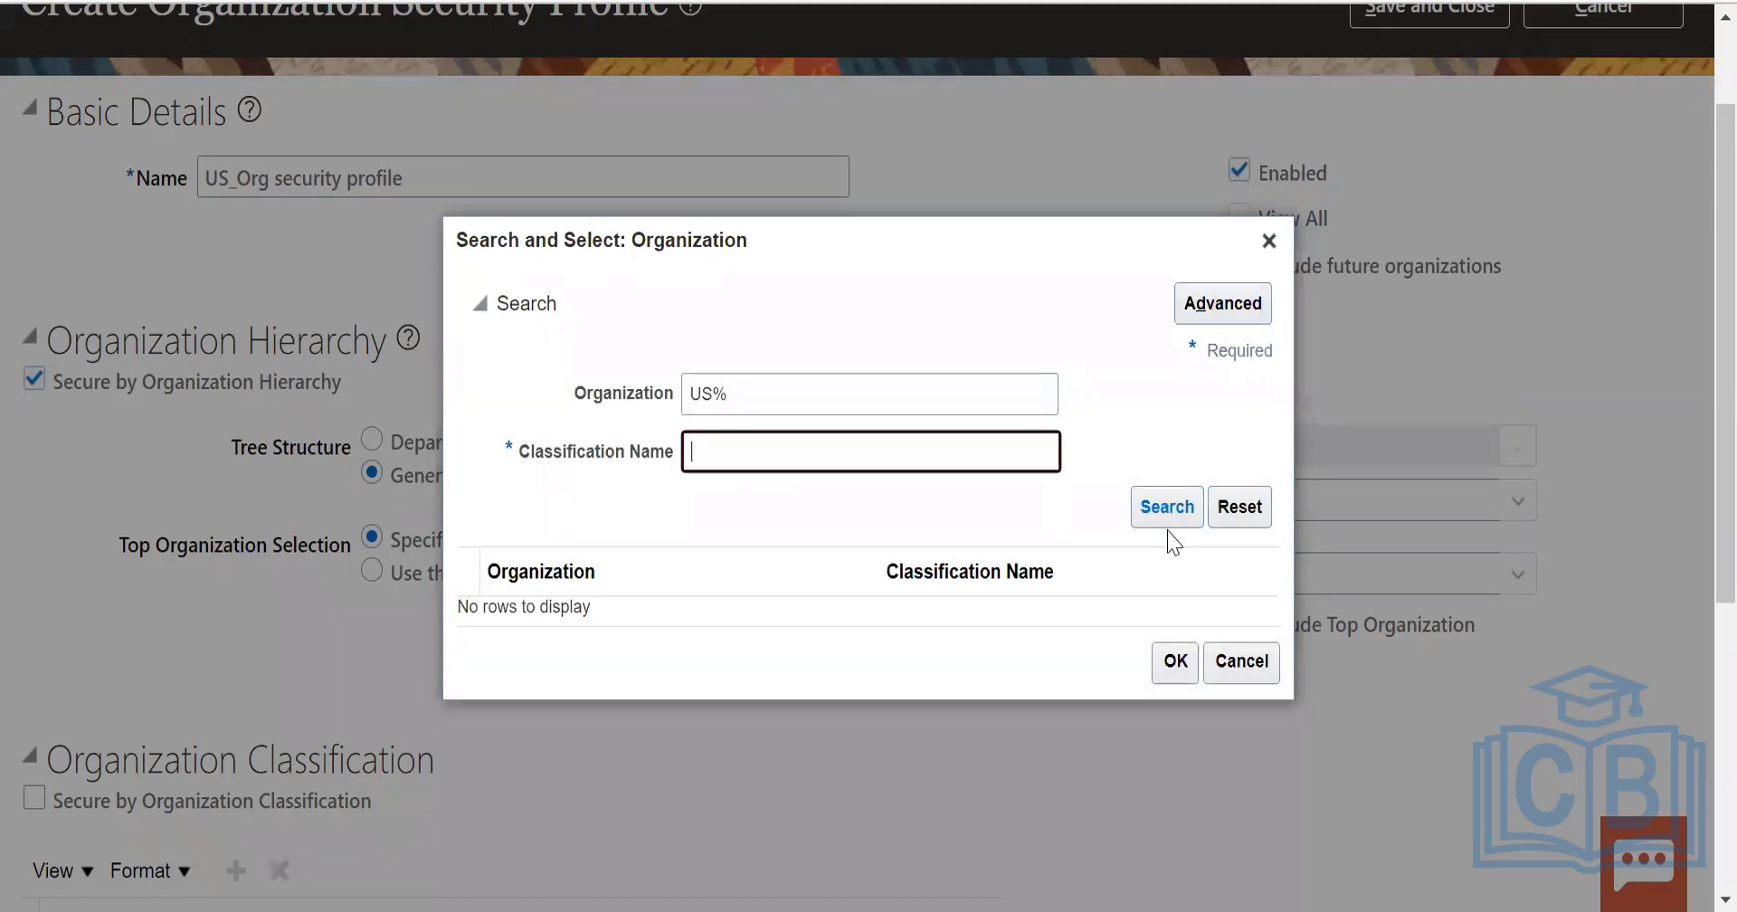
{"action": "left_click", "coordinate": [795, 380]}
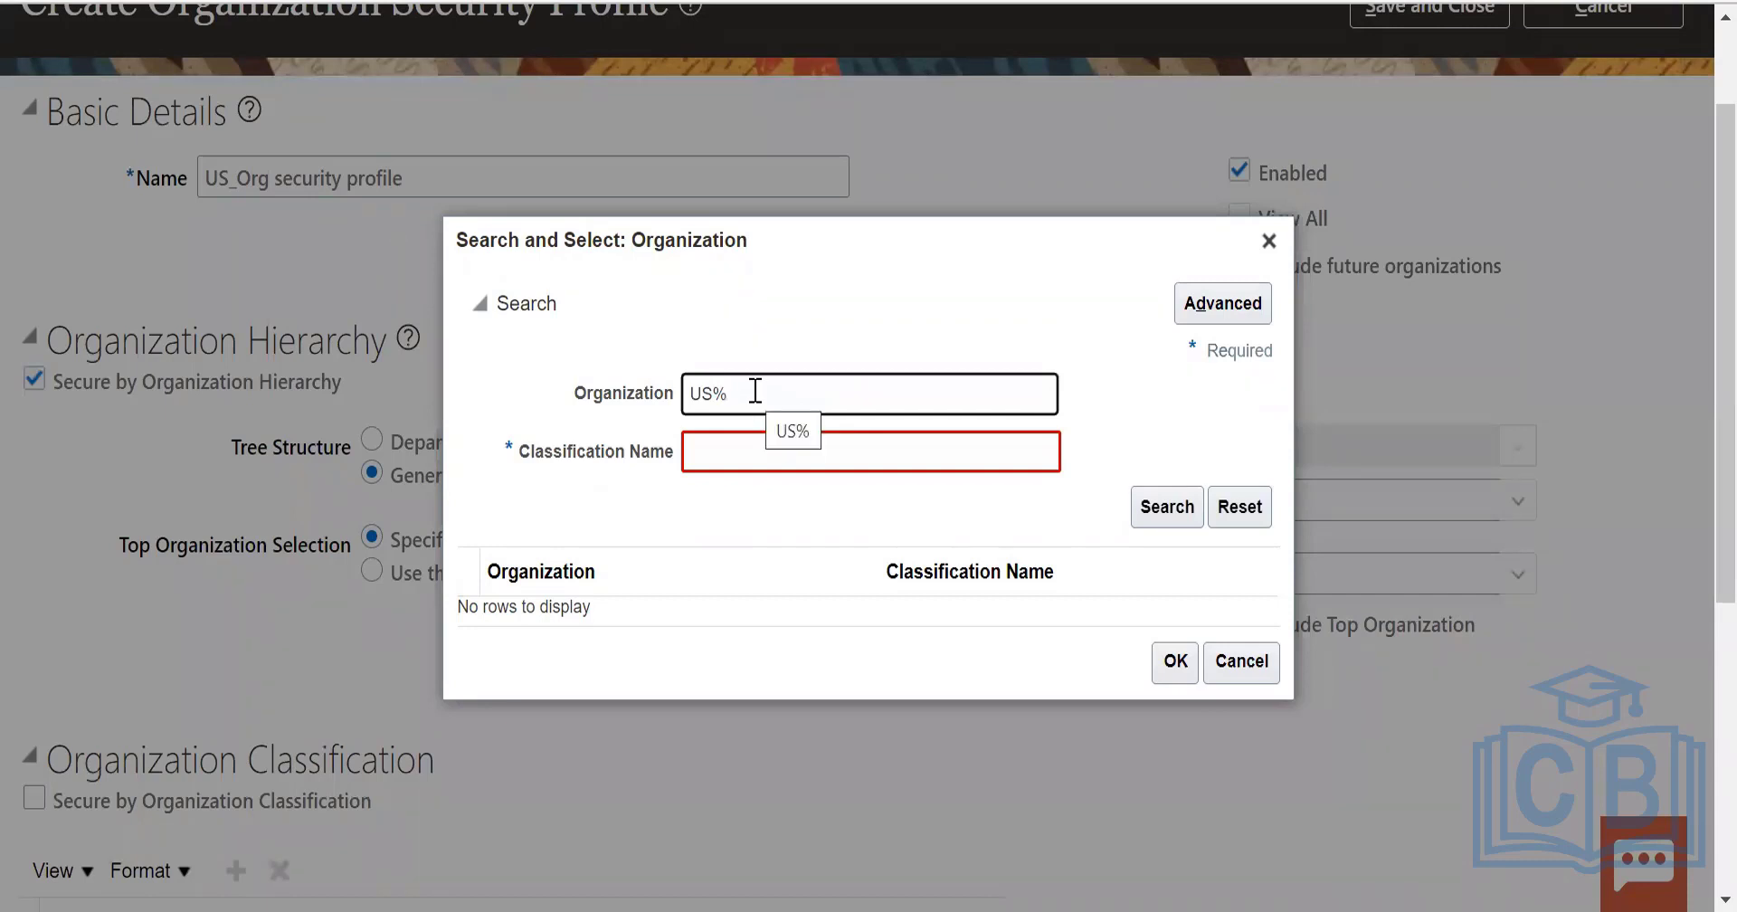
{"action": "left_click", "coordinate": [1176, 520]}
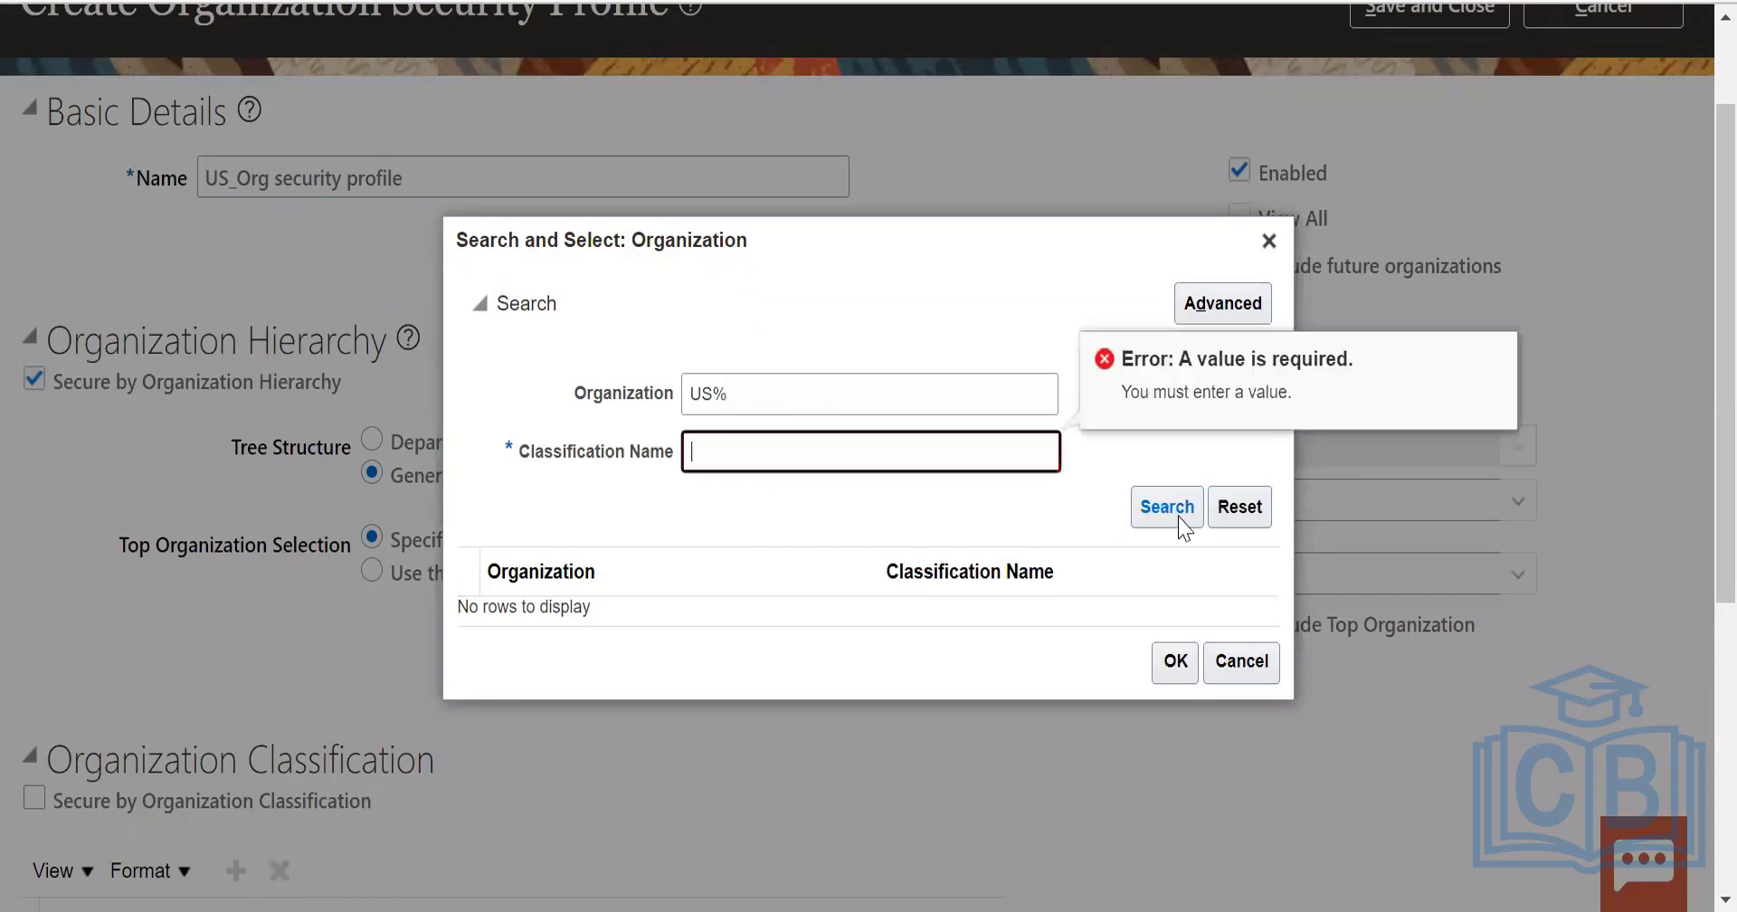
Try the advanced search for organizations starting with "US%" and return to the basic search.
{"action": "left_click", "coordinate": [1253, 301]}
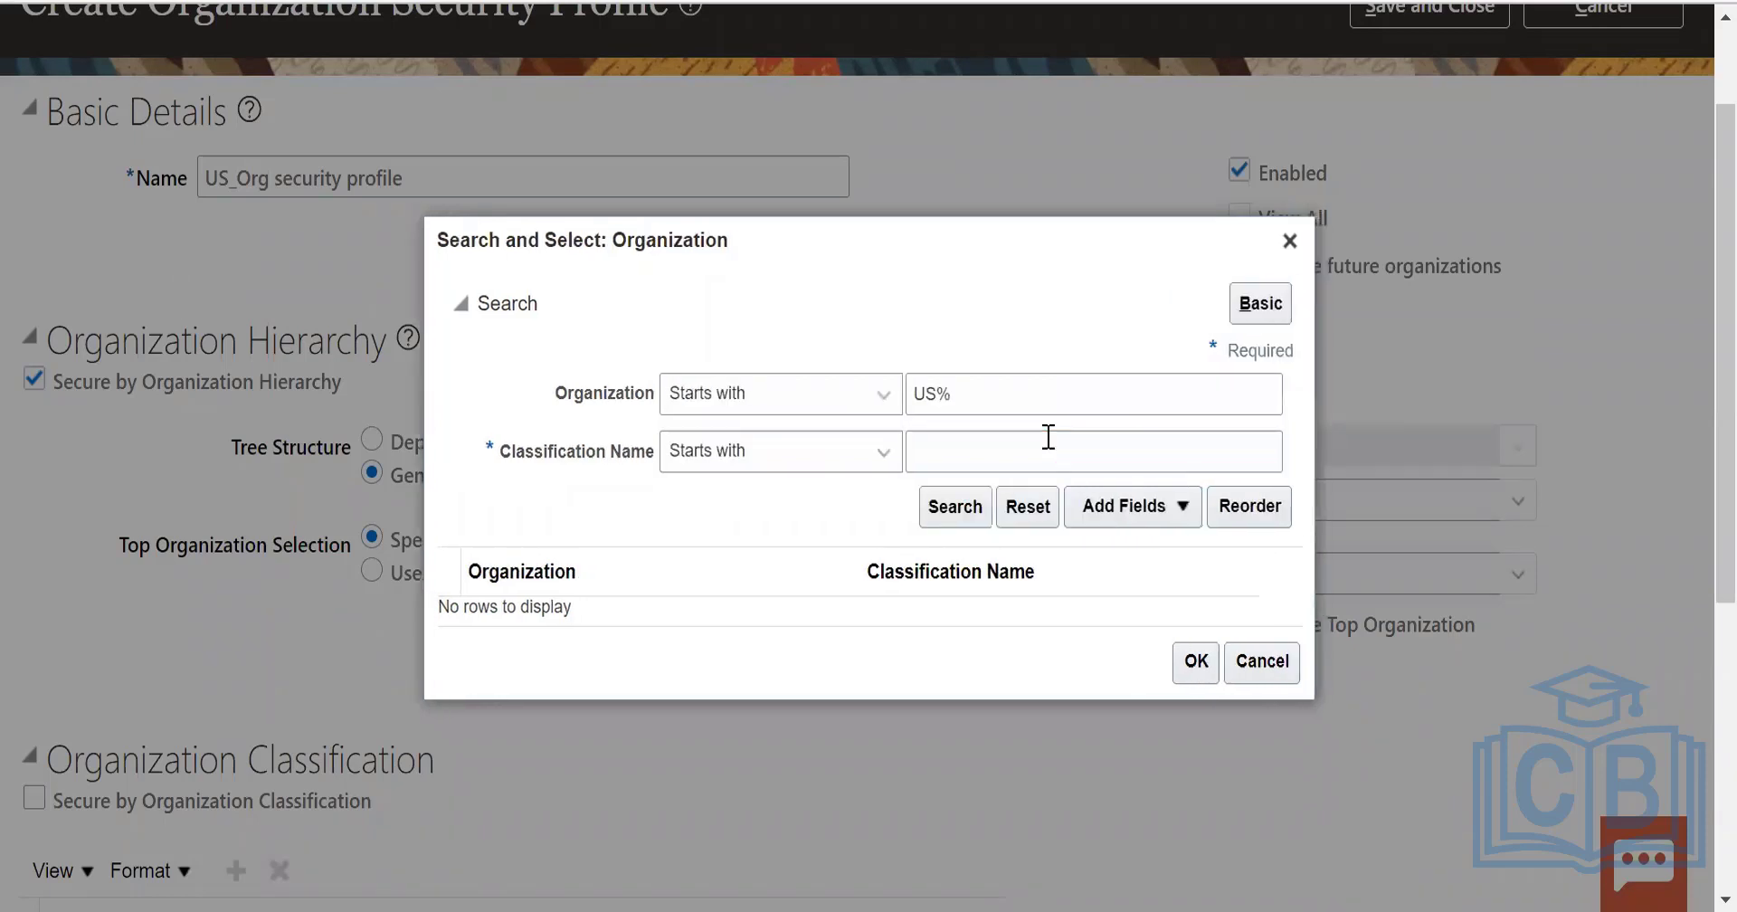
{"action": "left_click", "coordinate": [951, 507]}
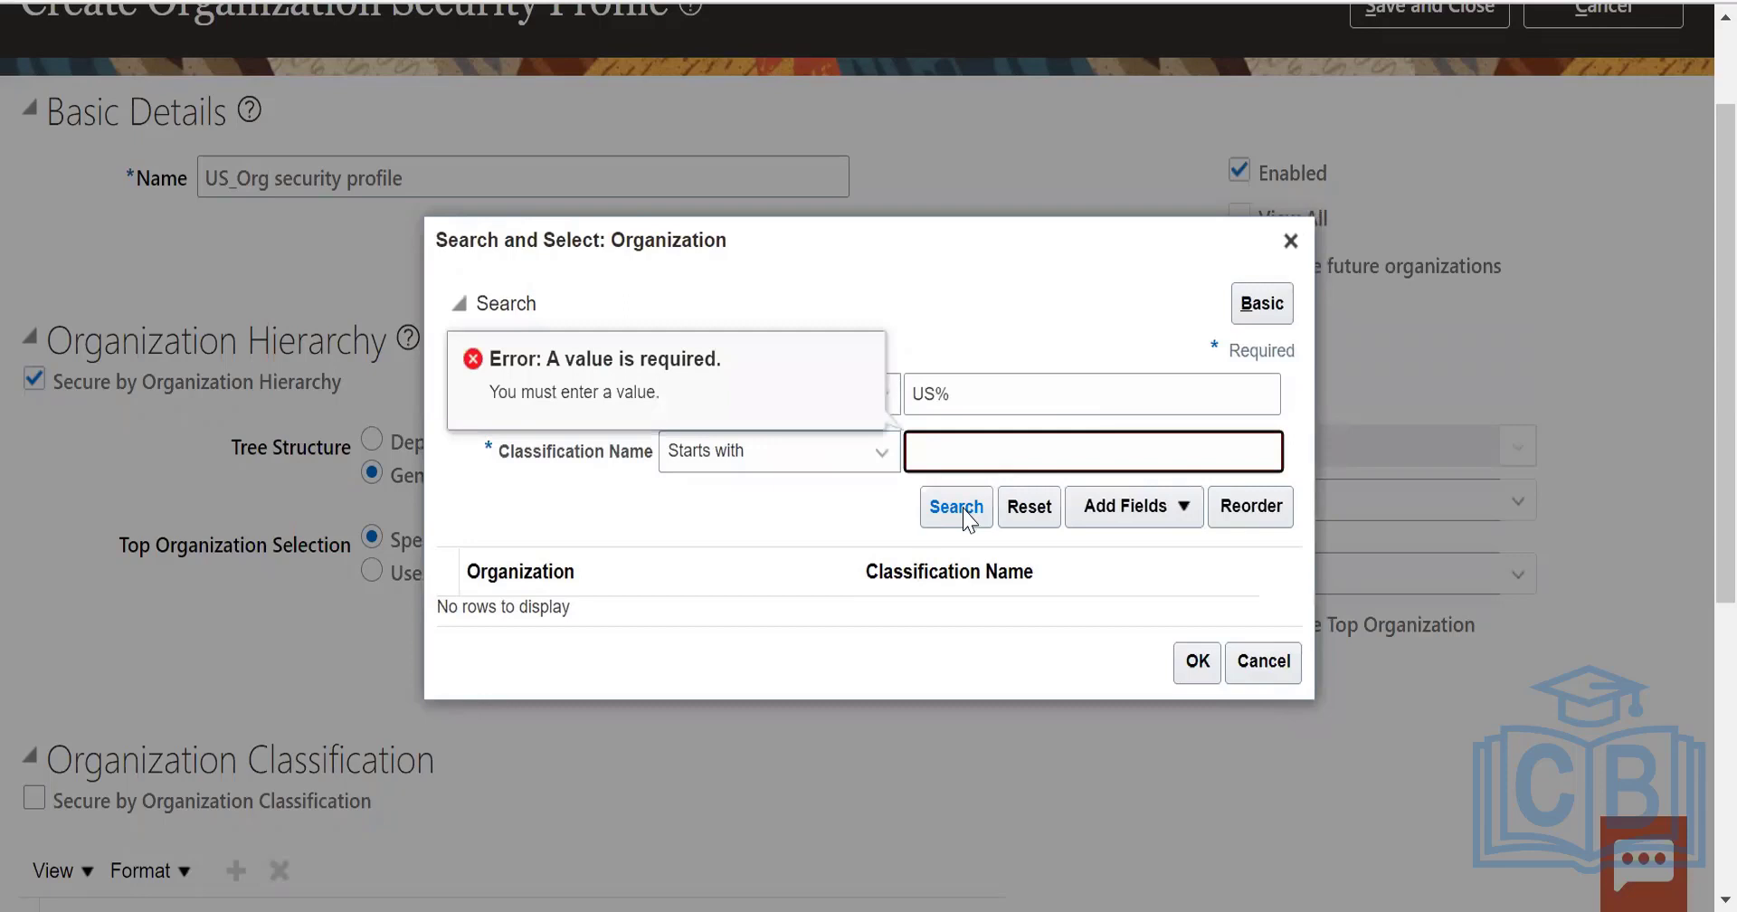
{"action": "left_click", "coordinate": [961, 509]}
{"action": "left_click", "coordinate": [1249, 309]}
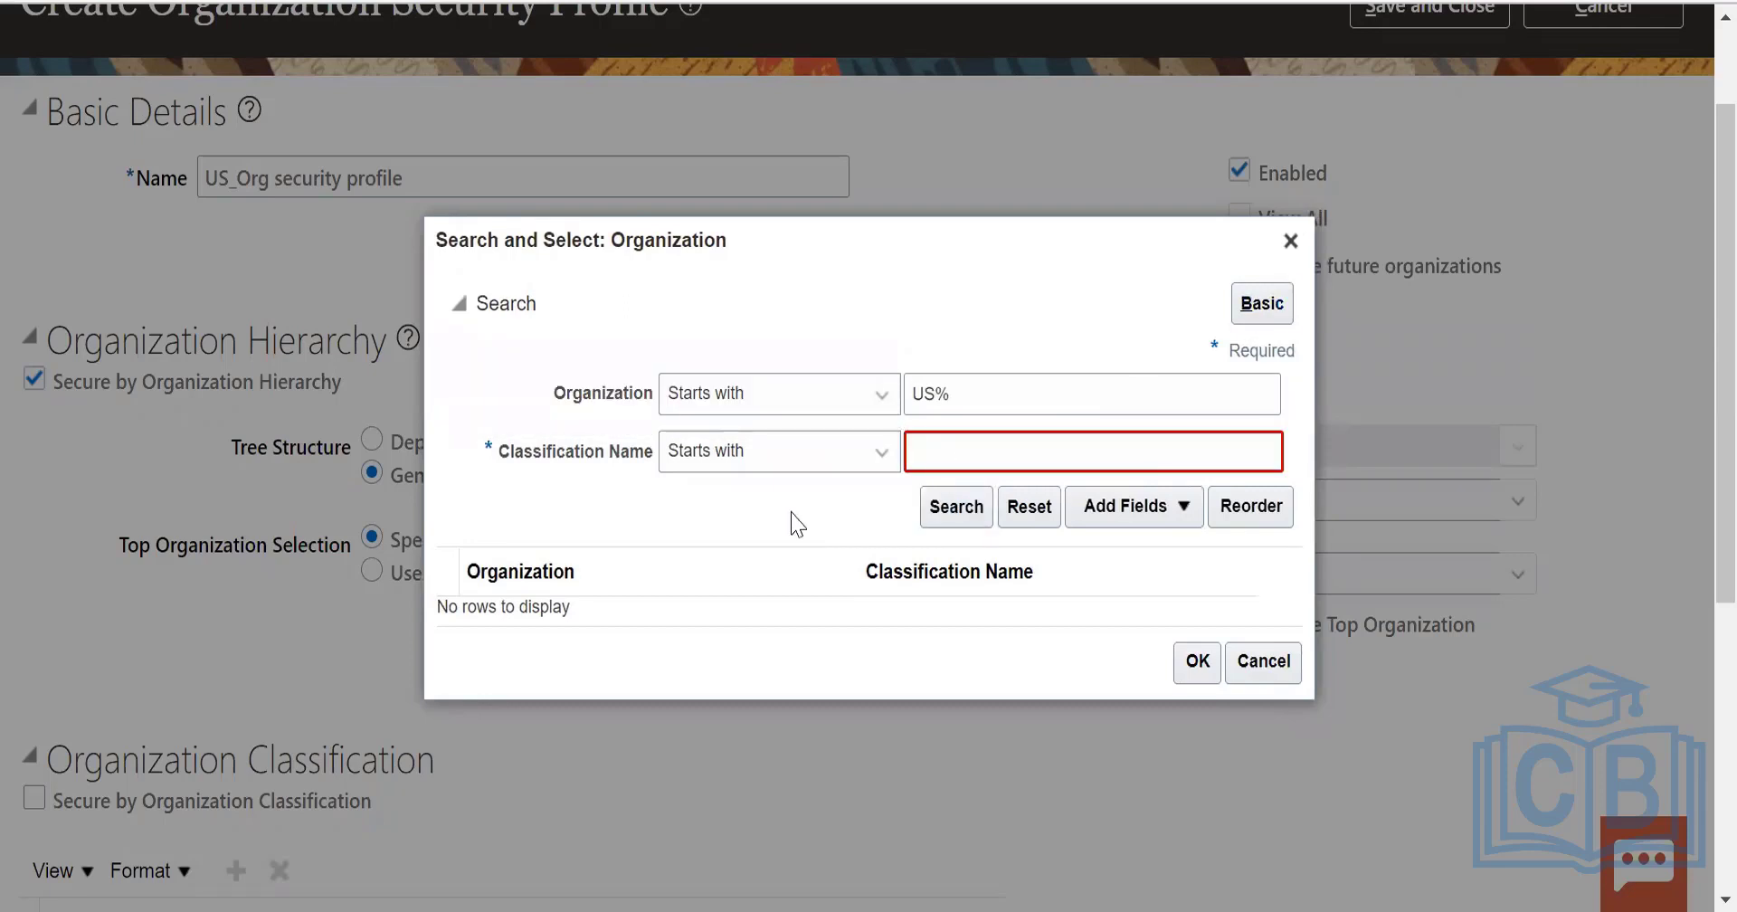
{"action": "left_click", "coordinate": [1263, 312]}
Search for organizations with "%" as the organization and "Org%" as the classification name.
{"action": "left_click", "coordinate": [718, 394]}
{"action": "key", "text": "BackSpace"}
{"action": "key", "text": "BackSpace"}
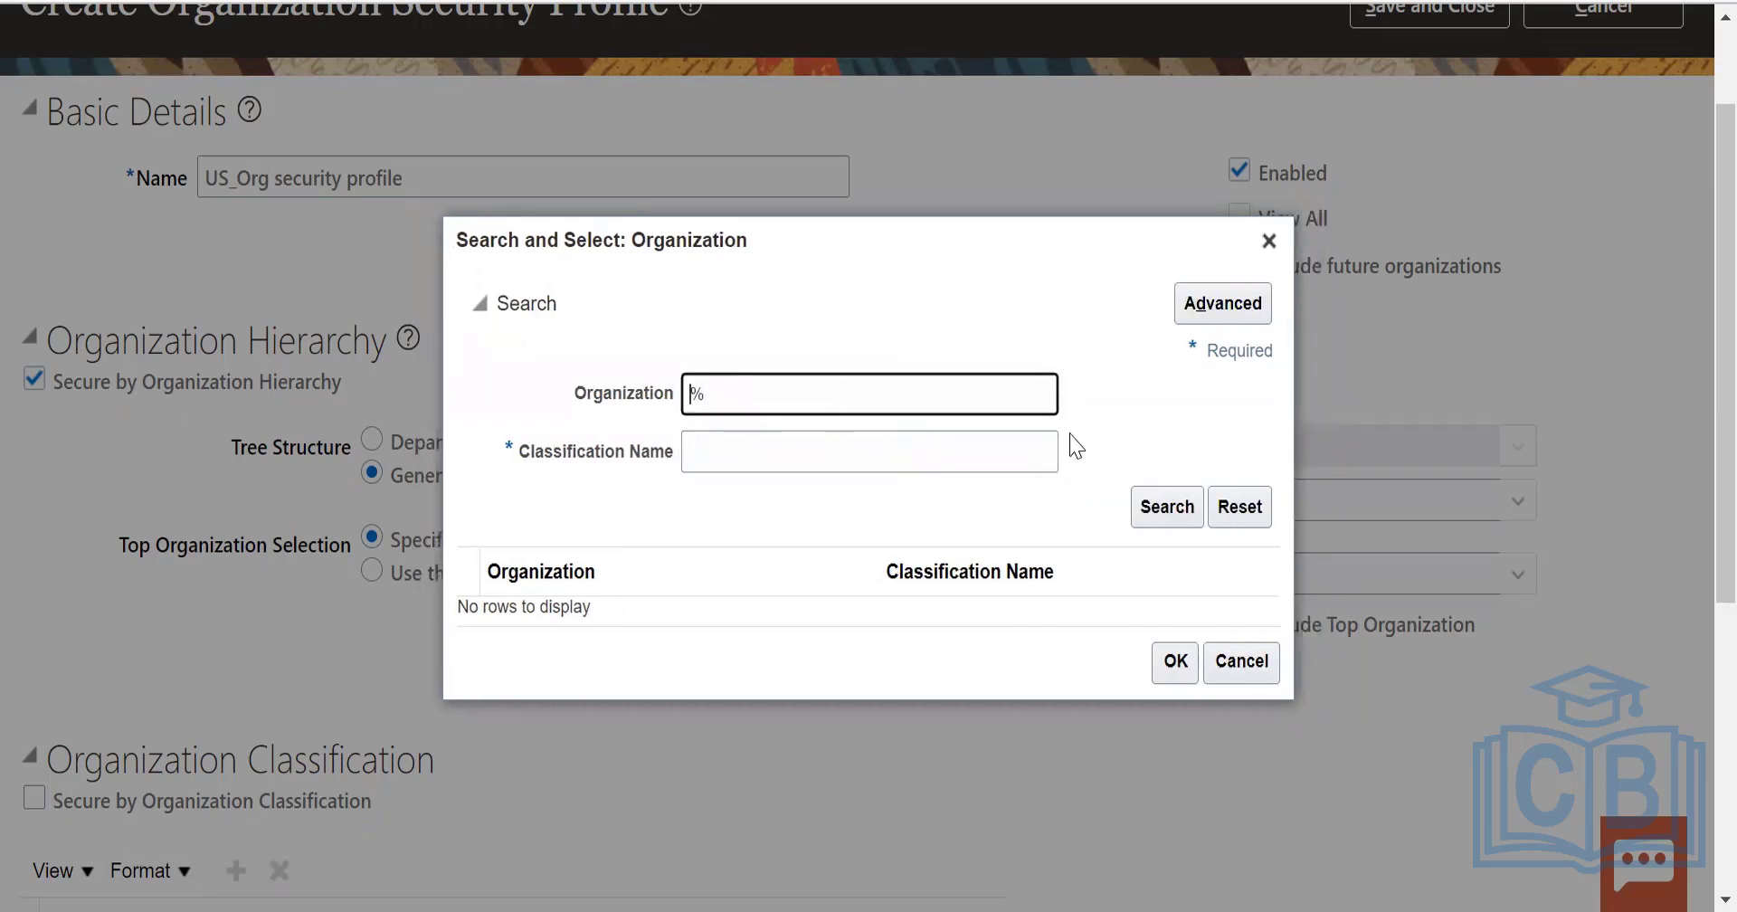
{"action": "left_click", "coordinate": [1167, 506]}
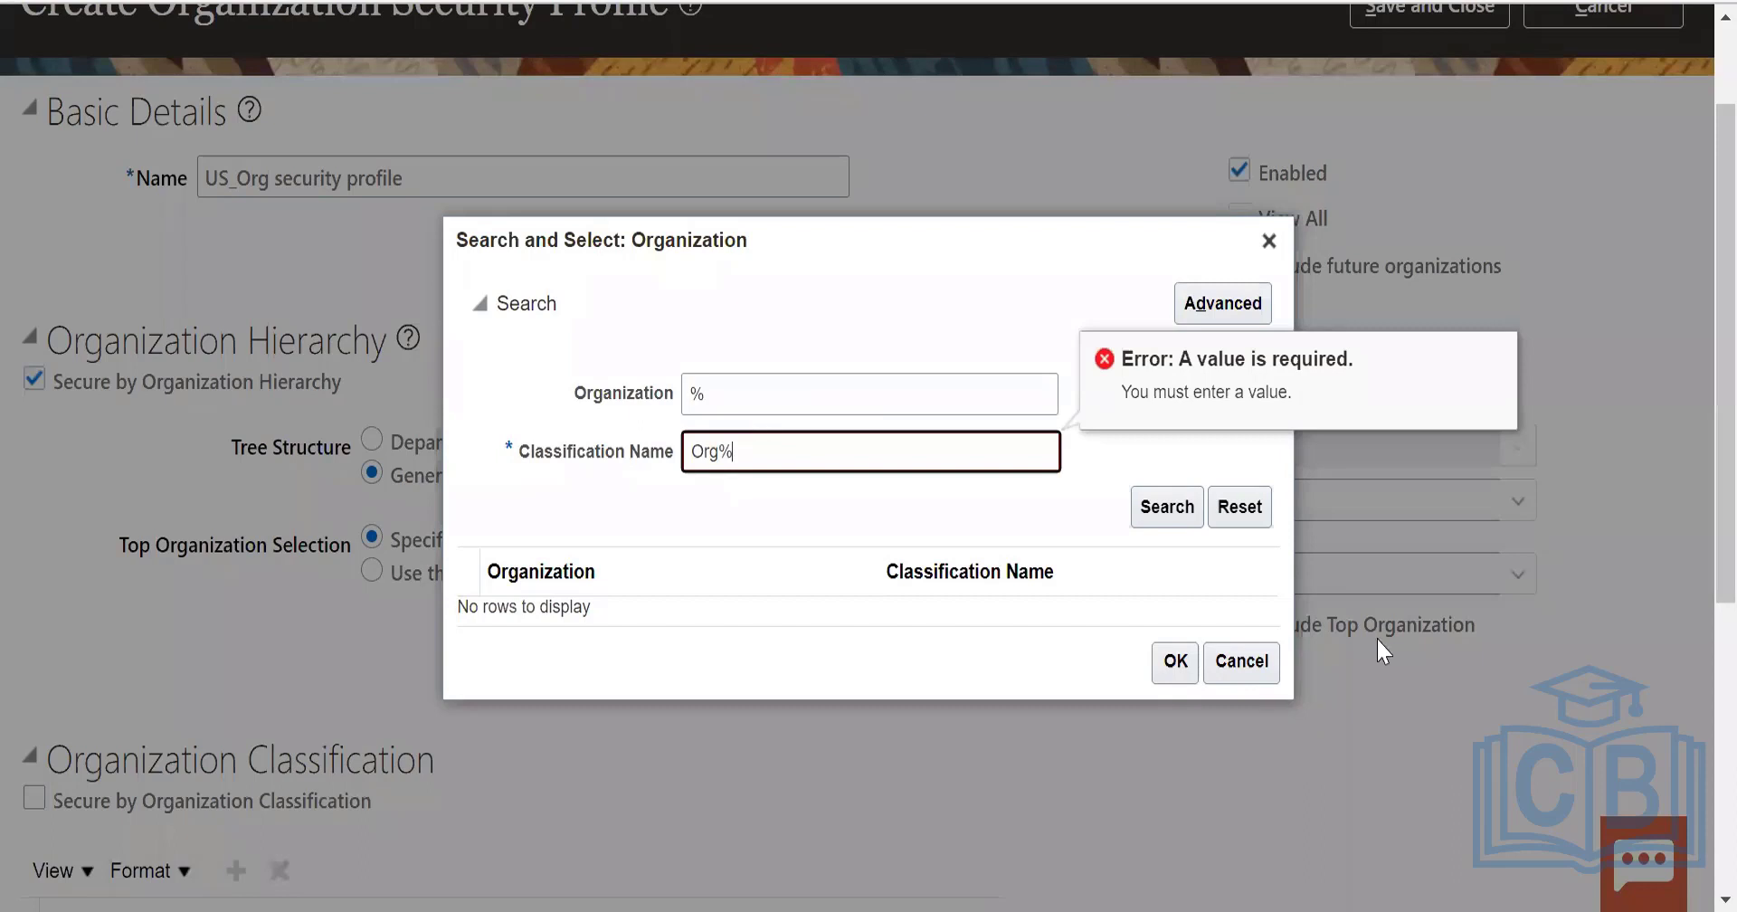
{"action": "left_click", "coordinate": [1159, 522]}
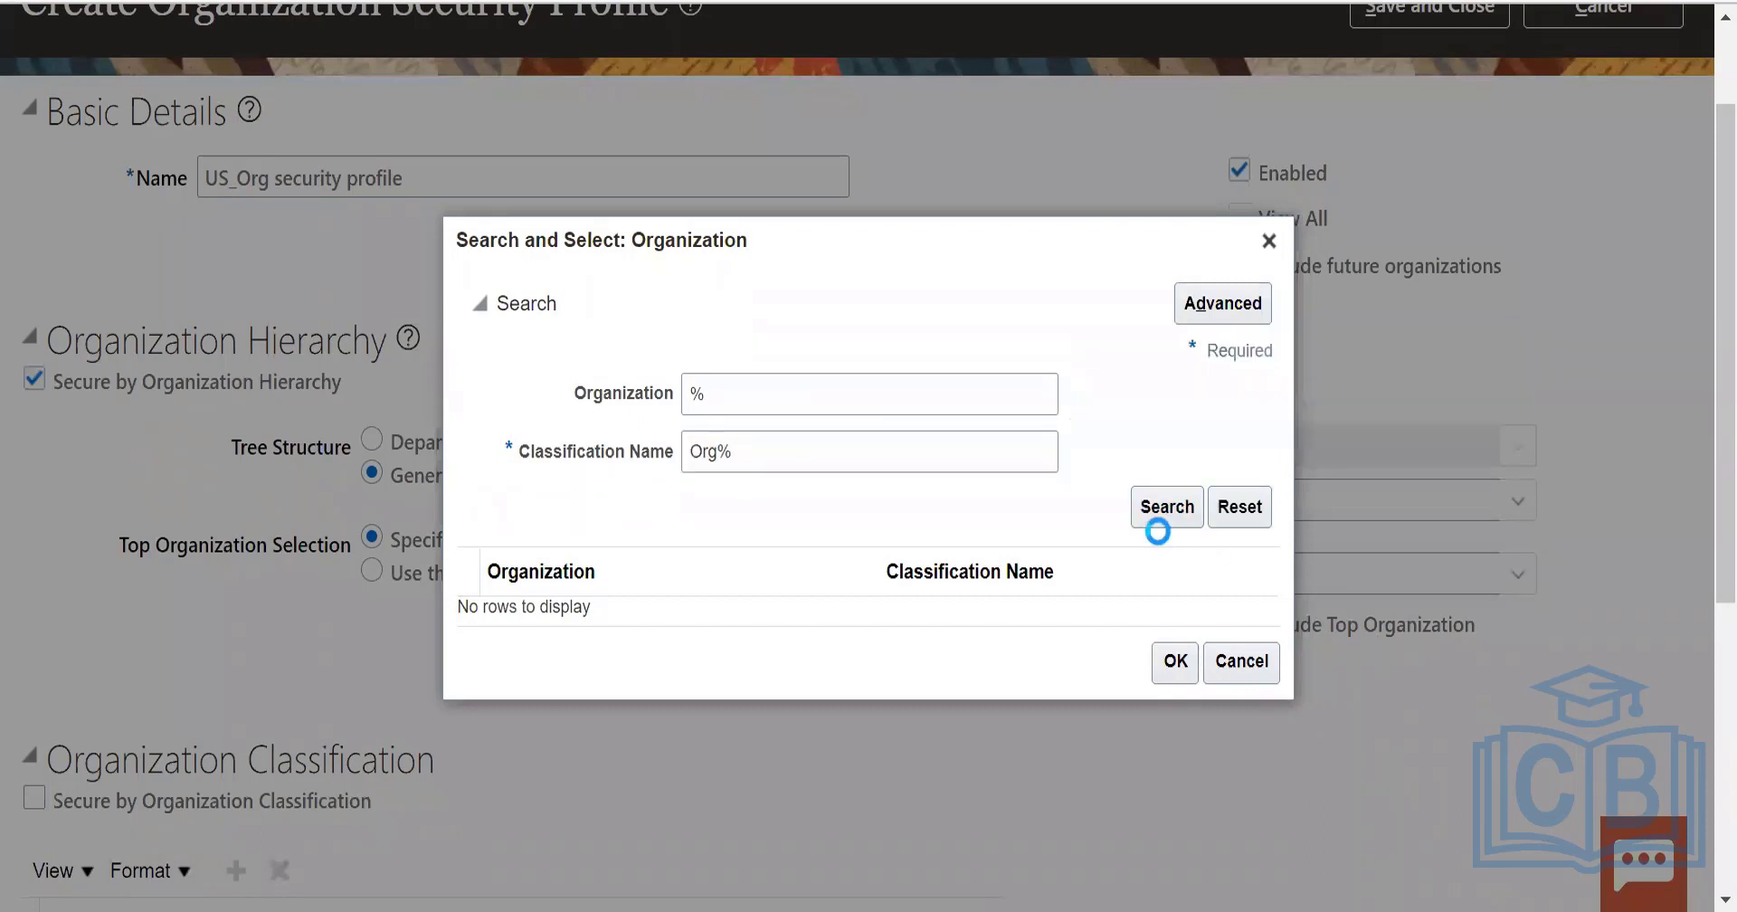
Search for organizations with "A%" as the classification name and cancel the organization lookup.
{"action": "left_click", "coordinate": [712, 452]}
{"action": "key", "text": "BackSpace"}
{"action": "key", "text": "BackSpace"}
{"action": "left_click", "coordinate": [1191, 526]}
{"action": "left_click", "coordinate": [700, 450]}
{"action": "type", "text": "A"}
{"action": "left_click", "coordinate": [1189, 529]}
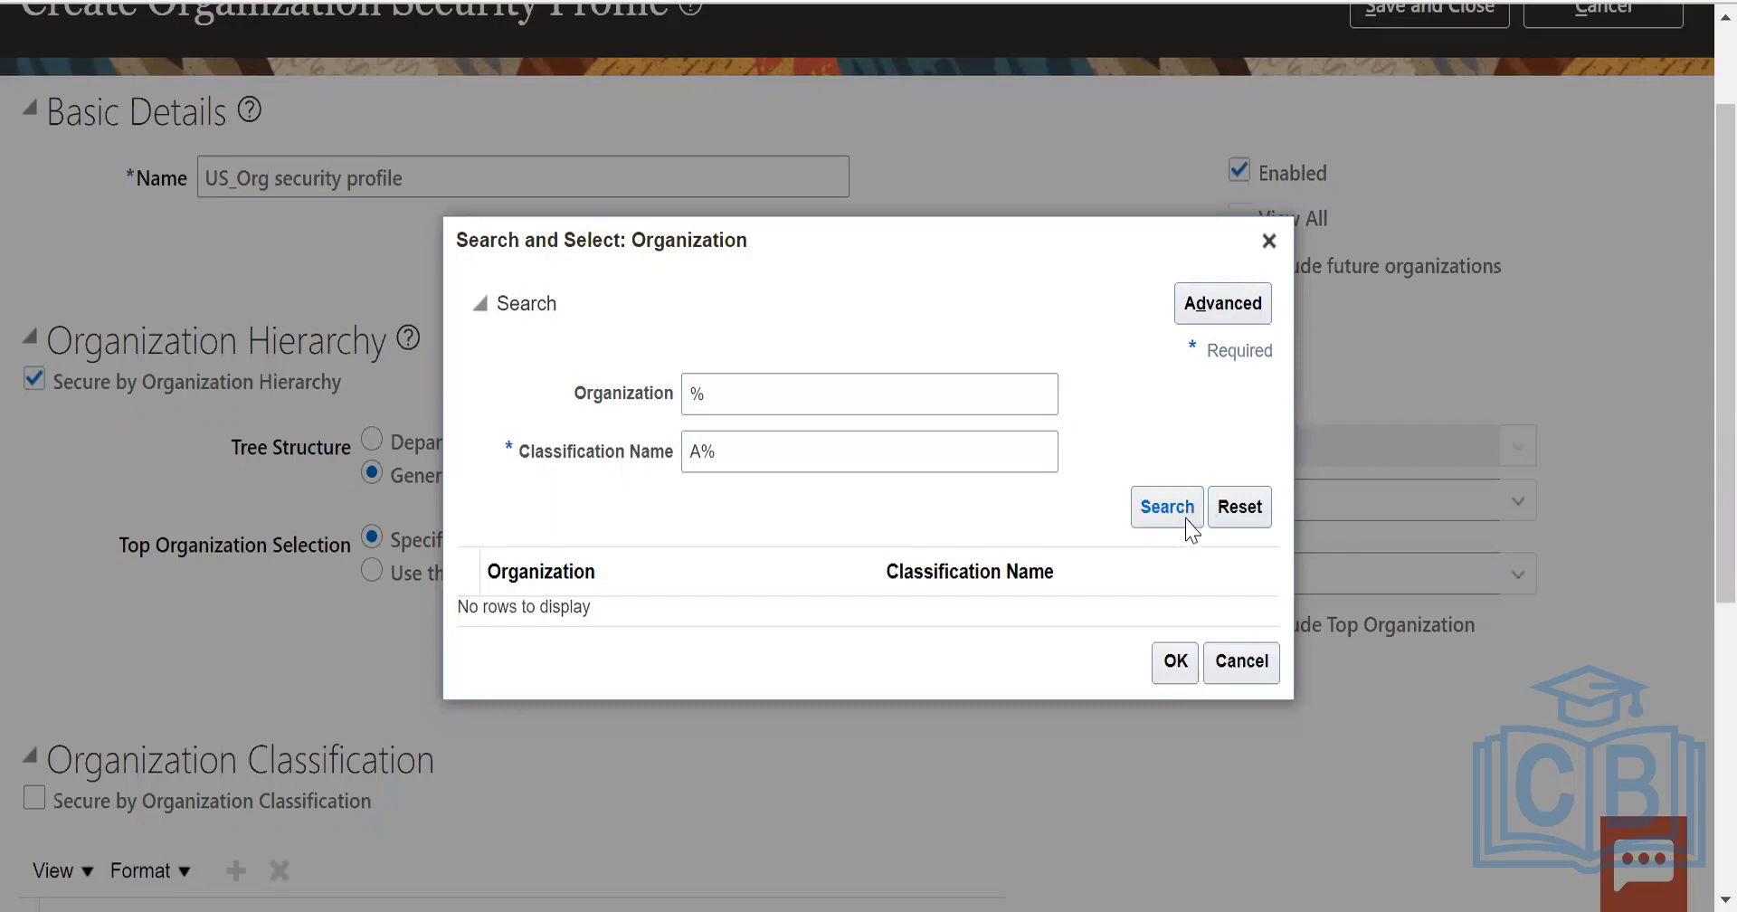
{"action": "left_click", "coordinate": [1189, 529]}
{"action": "left_click", "coordinate": [1237, 663]}
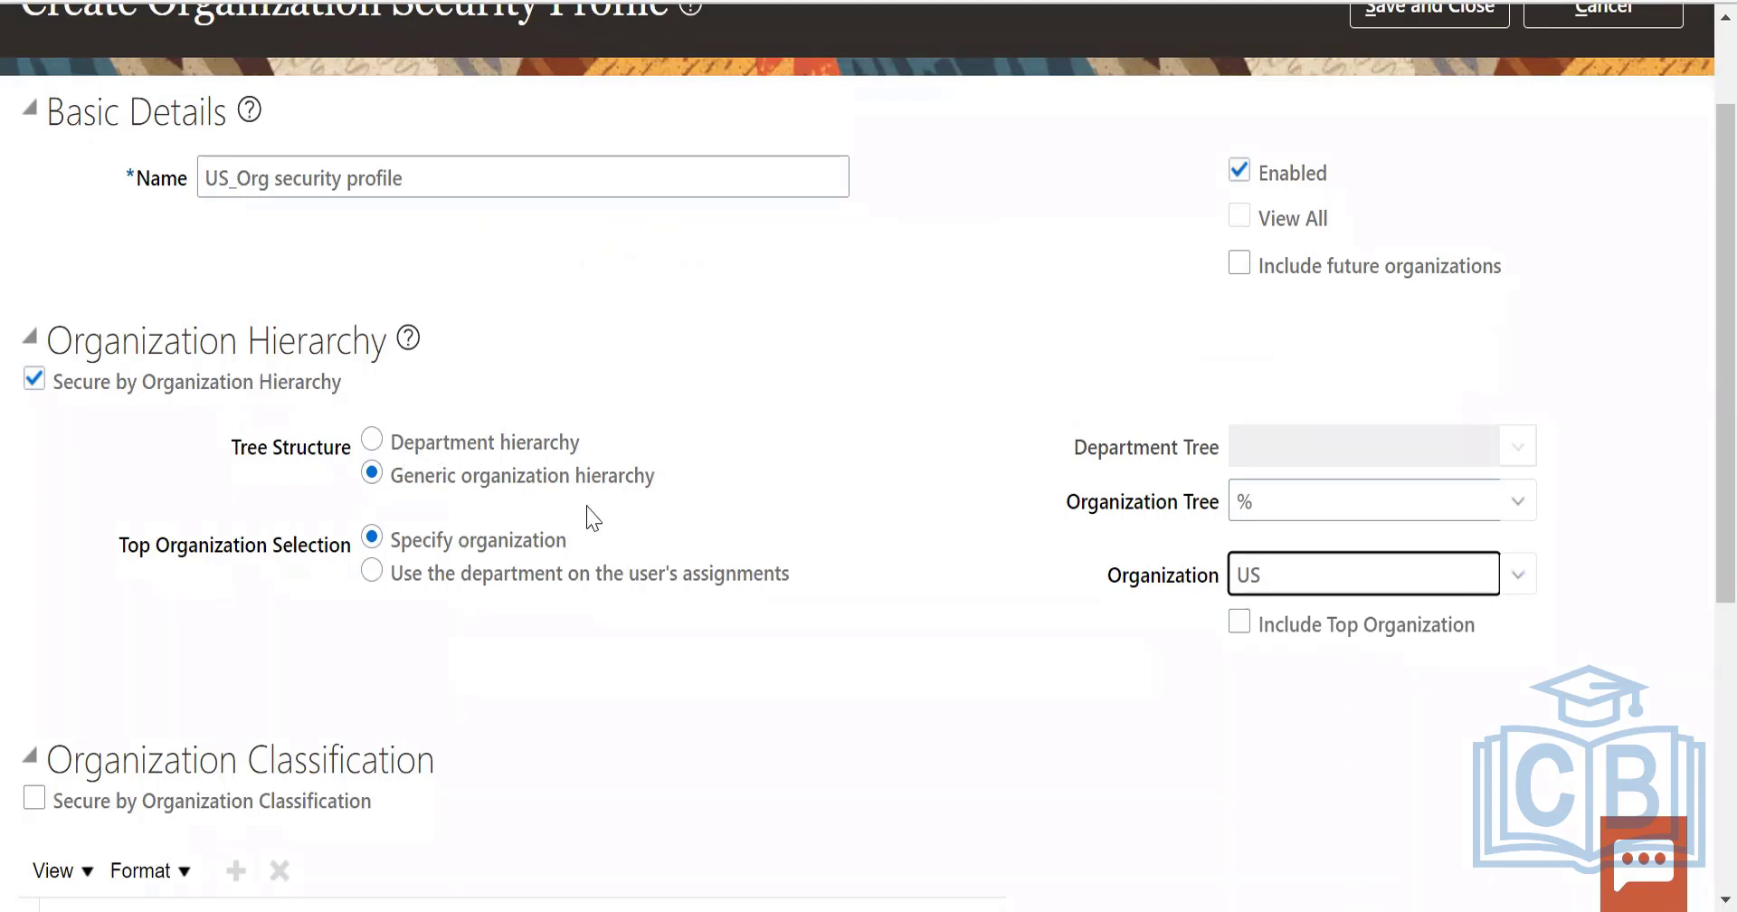
Change the profile's tree structure to Department hierarchy.
{"action": "left_click", "coordinate": [455, 444]}
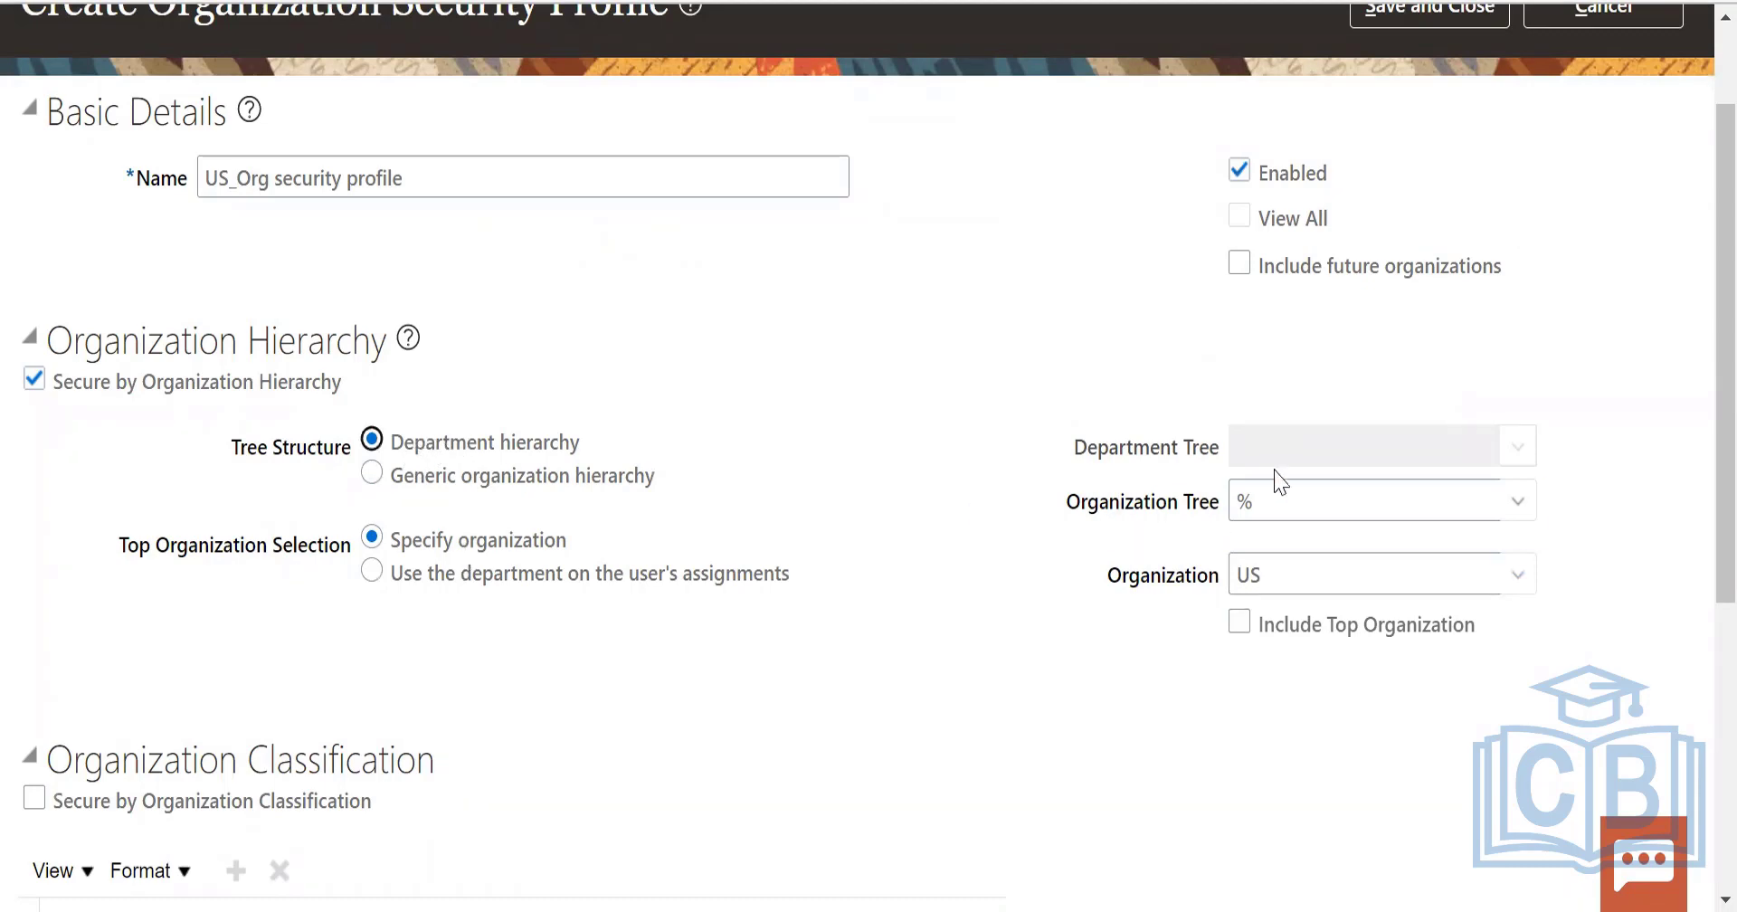
{"action": "left_click", "coordinate": [1325, 505]}
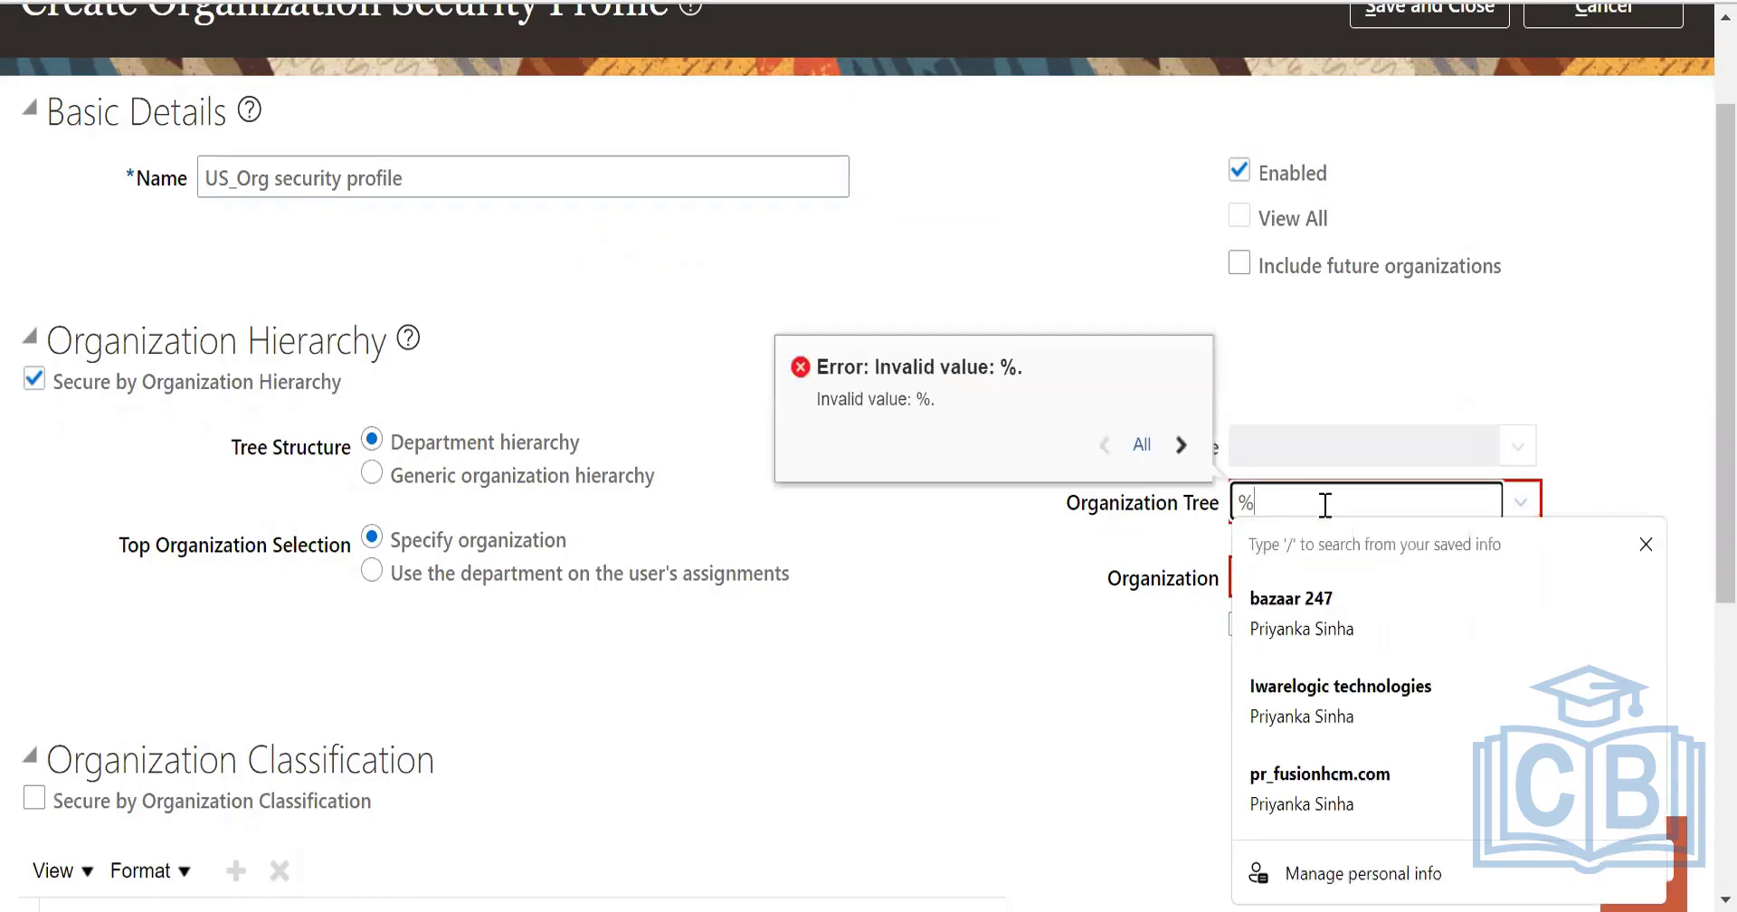
{"action": "left_click", "coordinate": [774, 709]}
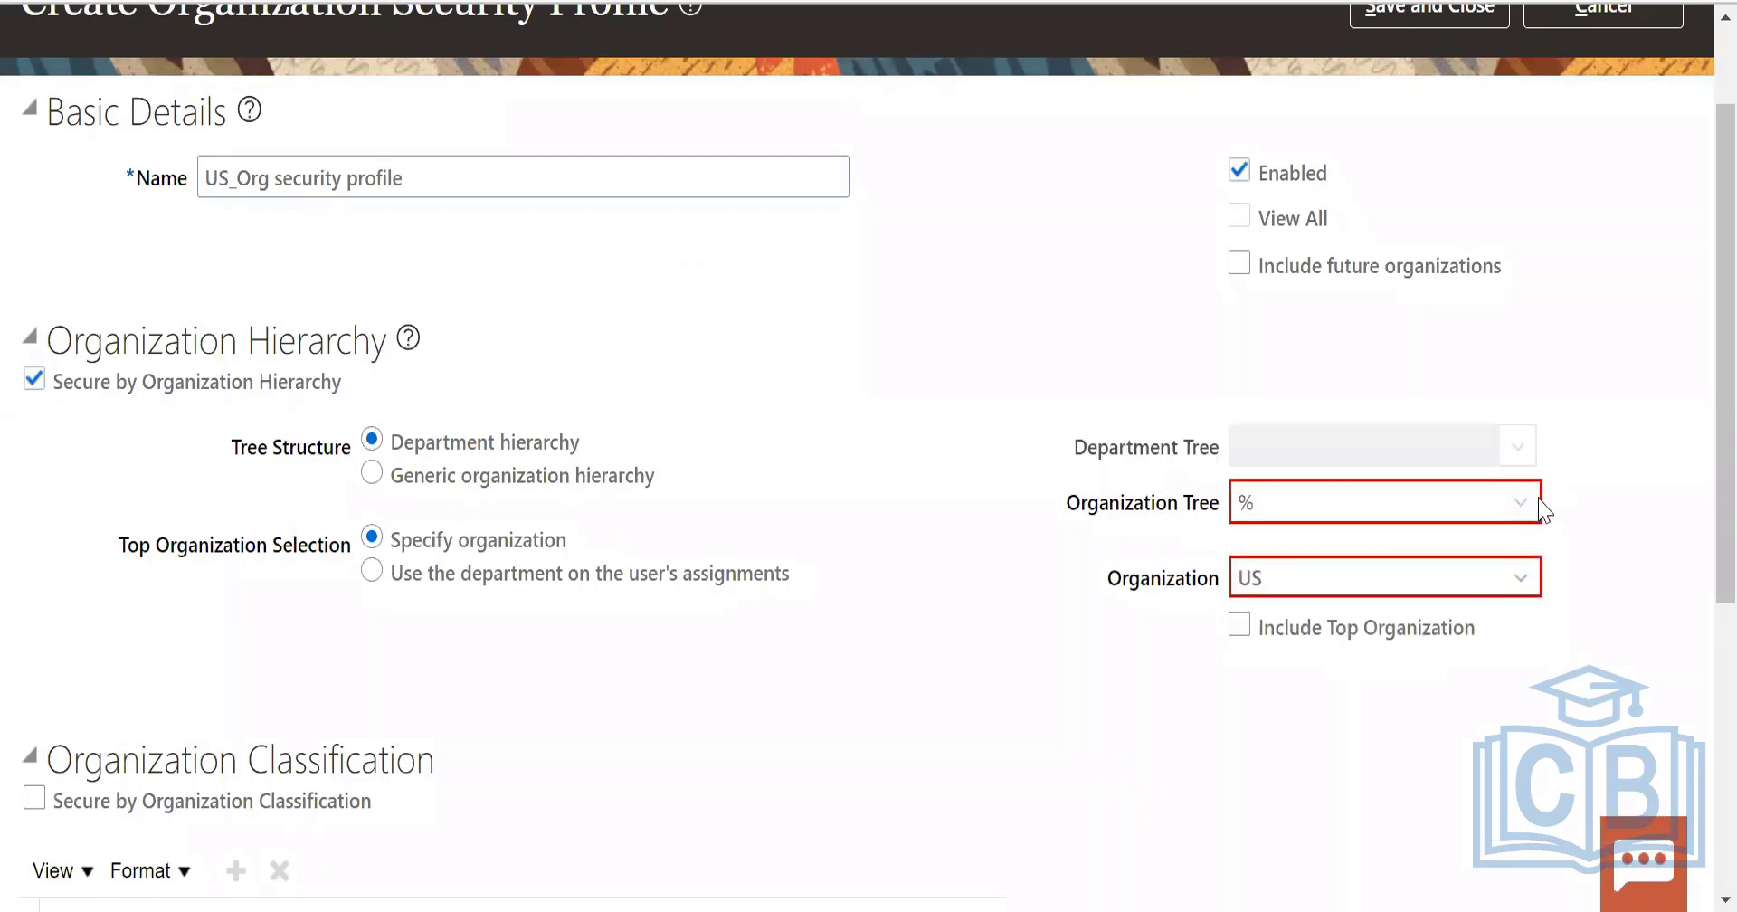
Set the profile's organization tree to Recruiting Organization Tree.
{"action": "left_click", "coordinate": [1520, 500]}
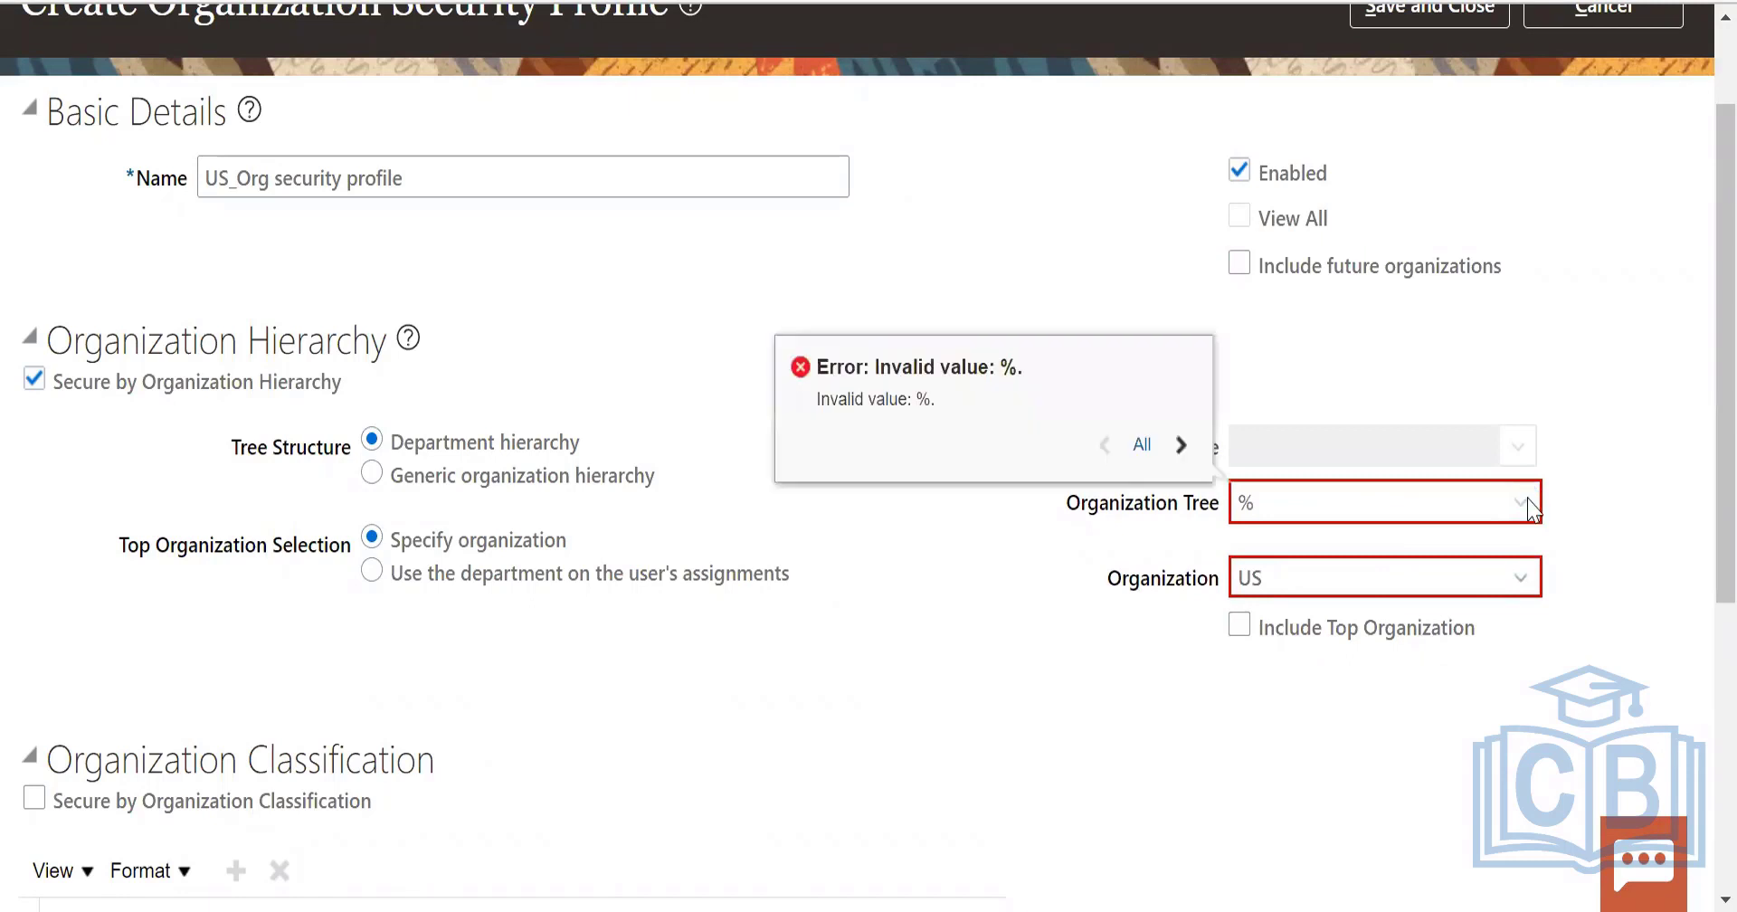
{"action": "left_click", "coordinate": [797, 608]}
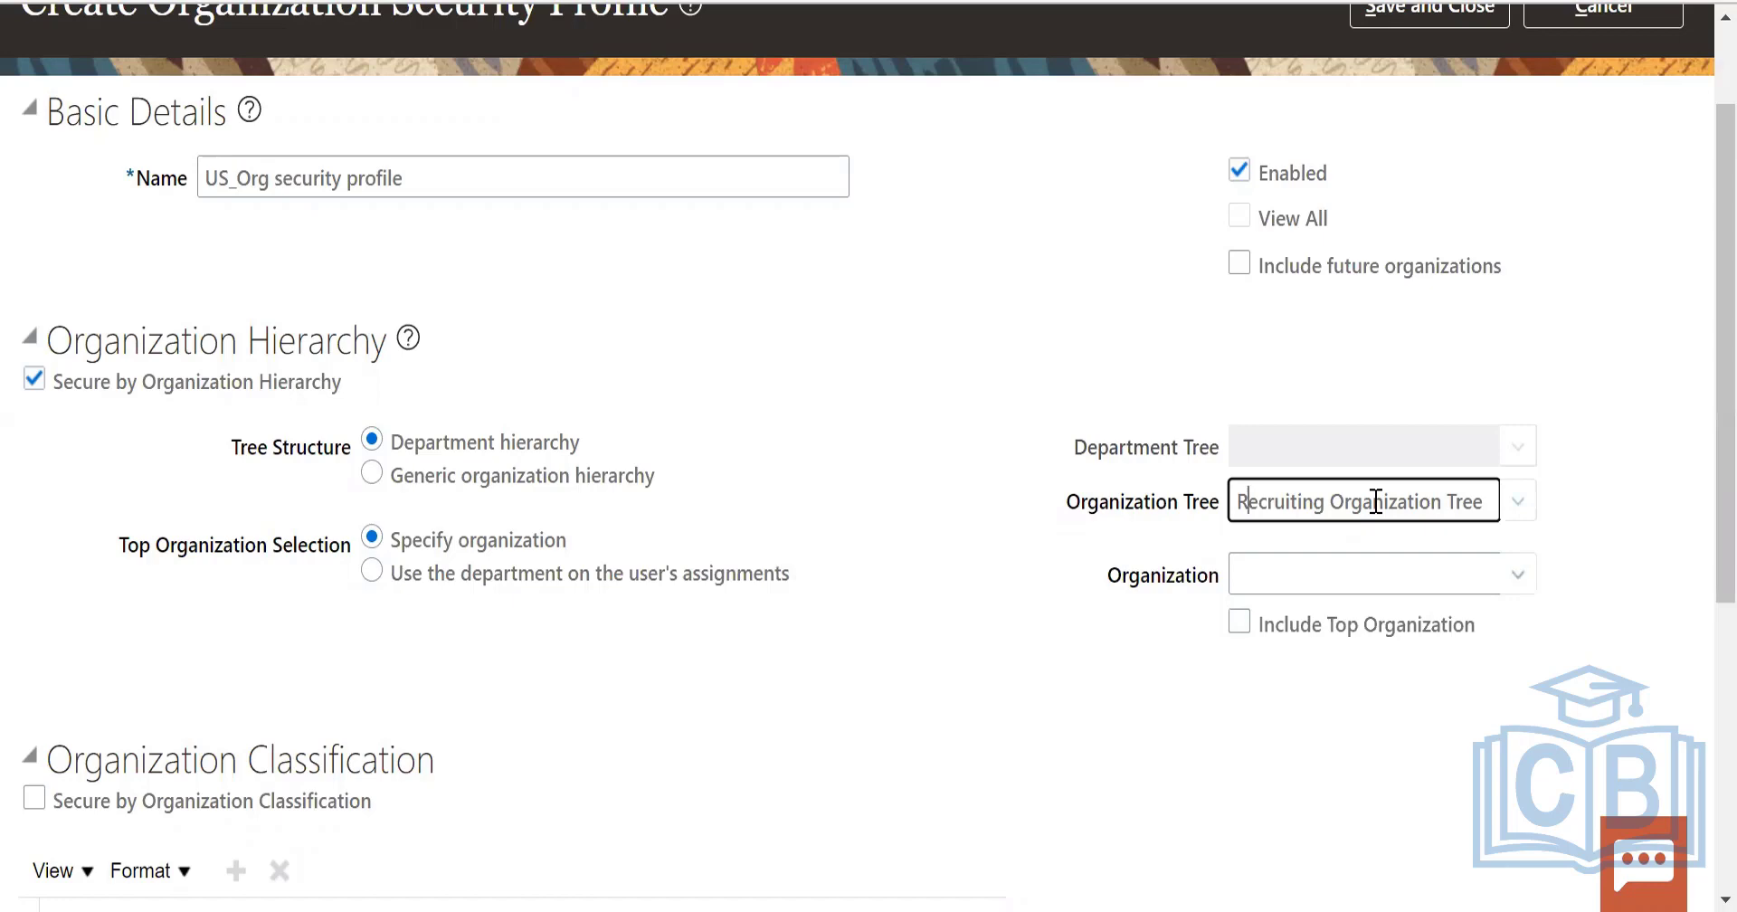
{"action": "left_click", "coordinate": [903, 671]}
{"action": "scroll", "coordinate": [908, 673], "scroll_direction": "down", "scroll_amount": 2}
{"action": "scroll", "coordinate": [908, 673], "scroll_direction": "down", "scroll_amount": 1}
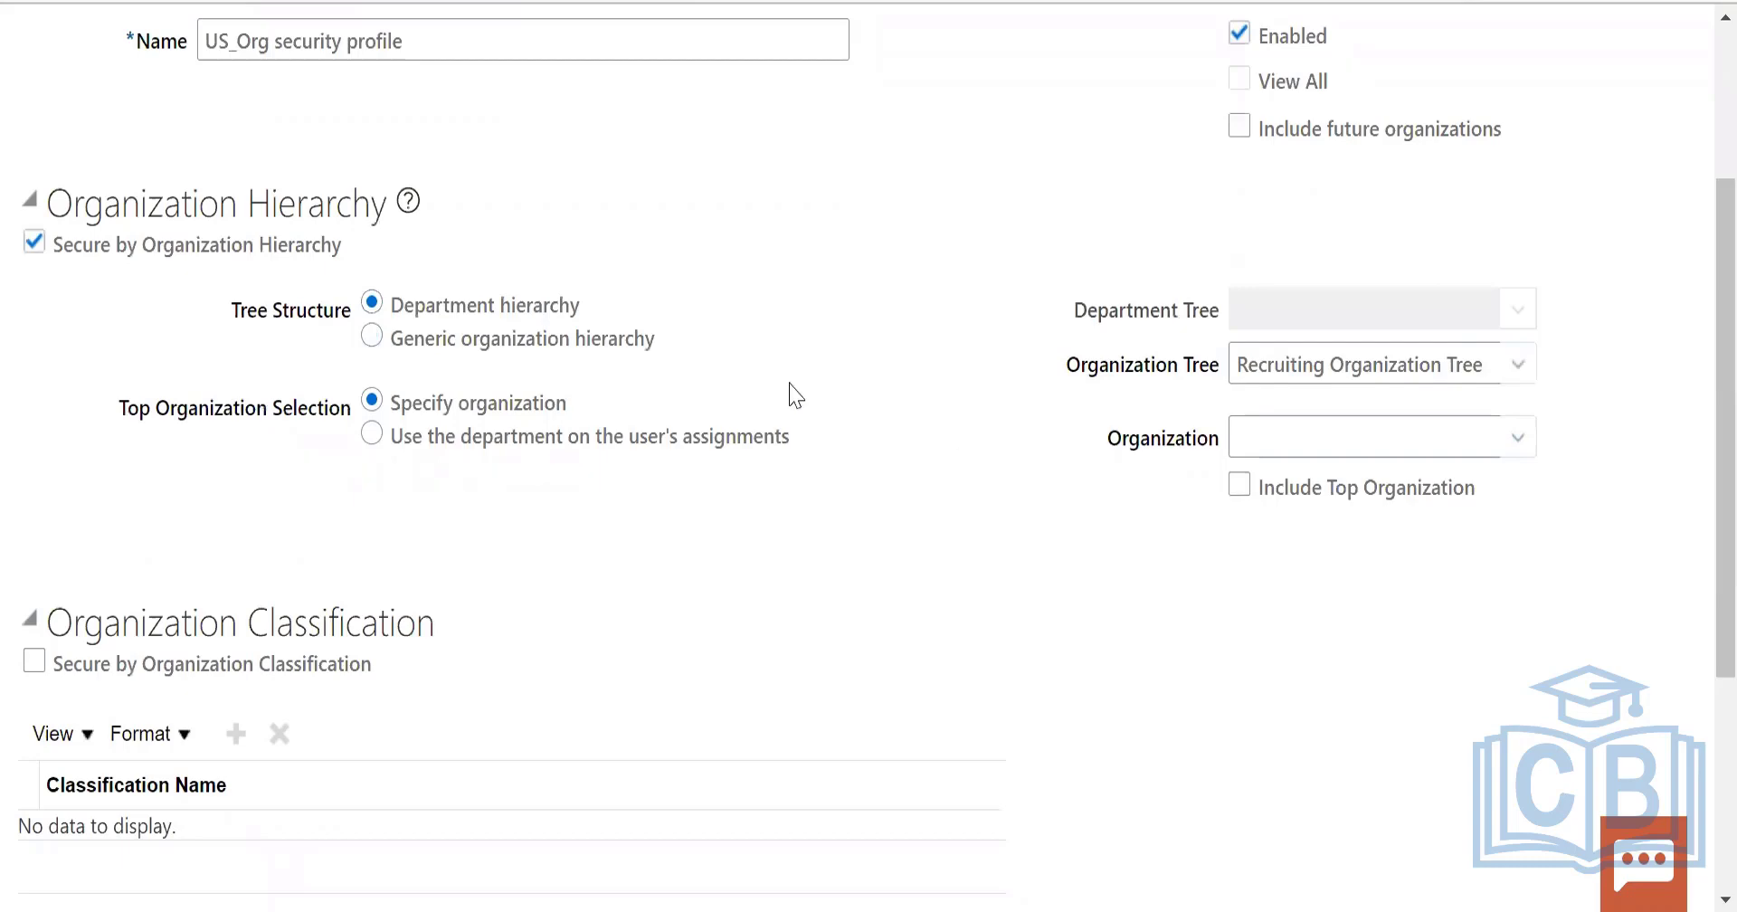
{"action": "scroll", "coordinate": [1241, 403], "scroll_direction": "up", "scroll_amount": 4}
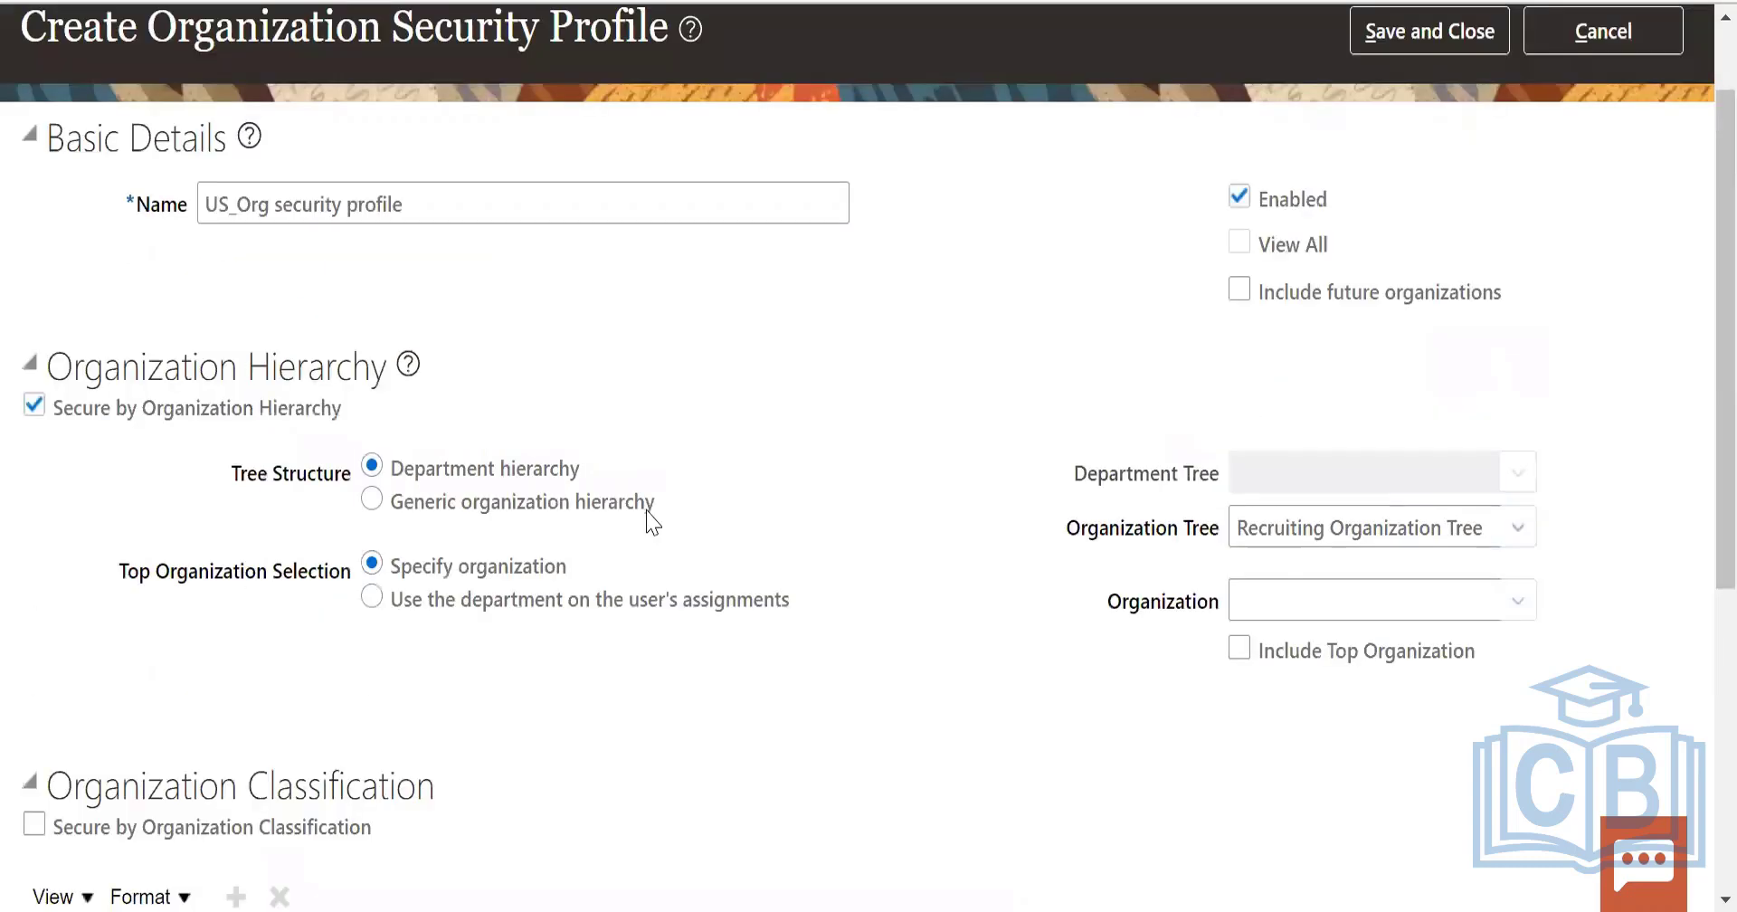
Secure the profile by organization list and add "Total Software Solutions, Inc." as an included organization.
{"action": "scroll", "coordinate": [946, 493], "scroll_direction": "down", "scroll_amount": 9}
{"action": "scroll", "coordinate": [156, 715], "scroll_direction": "down", "scroll_amount": 3}
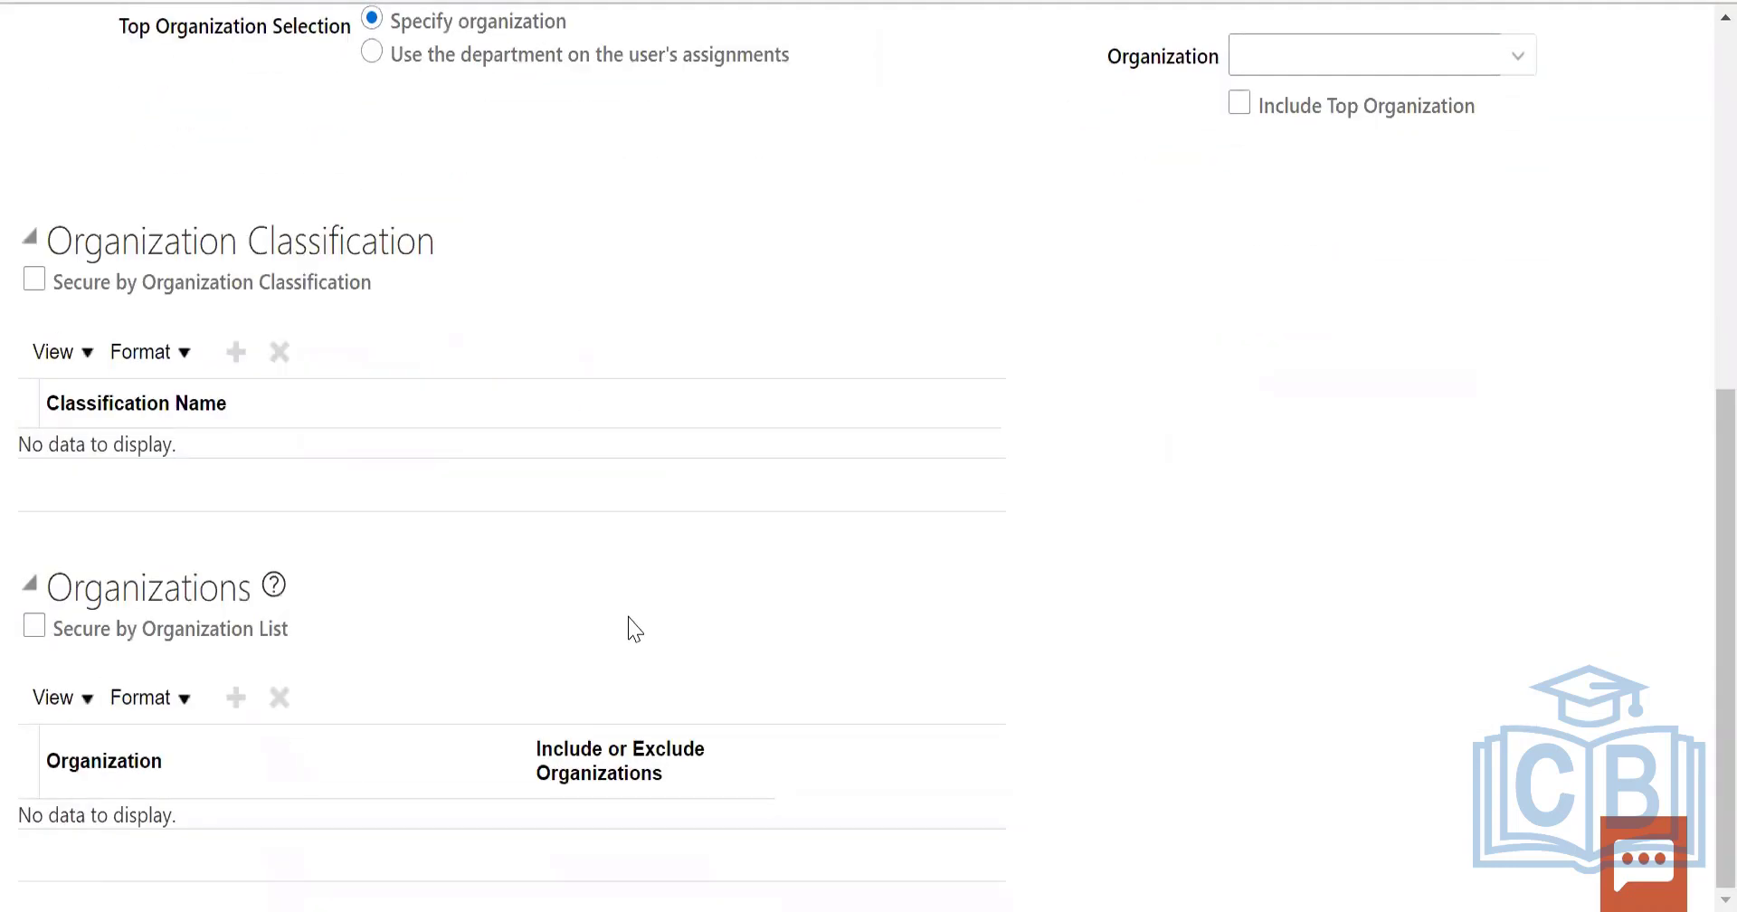
{"action": "left_click", "coordinate": [35, 625]}
{"action": "left_click", "coordinate": [236, 698]}
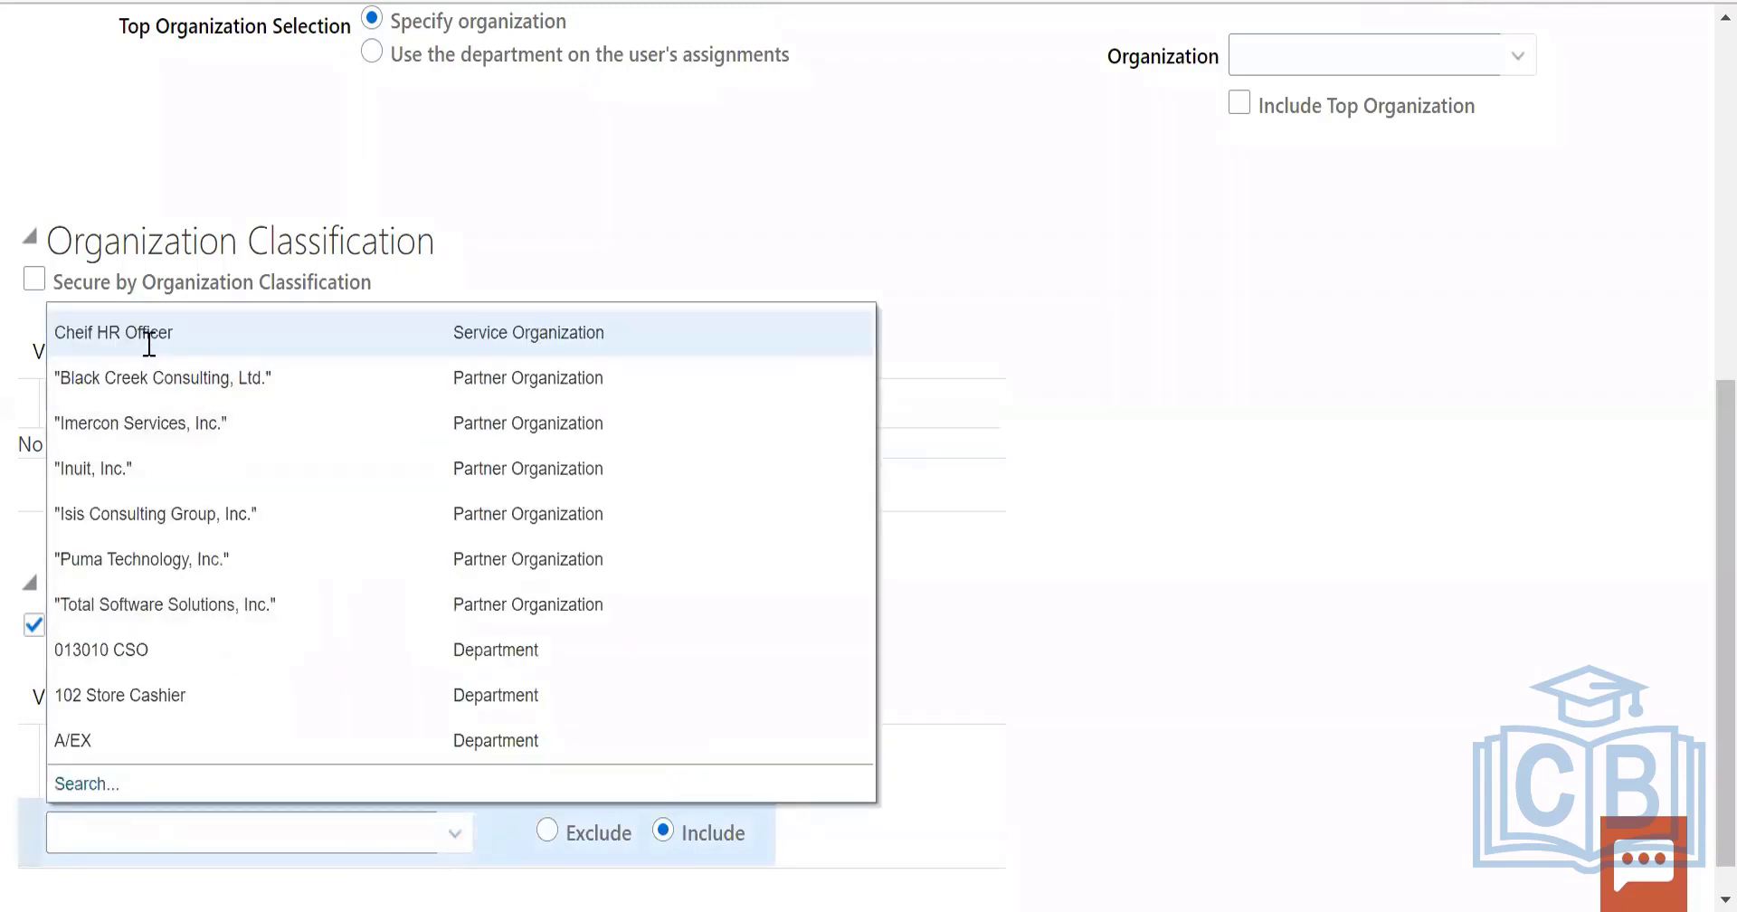
{"action": "left_click", "coordinate": [214, 609]}
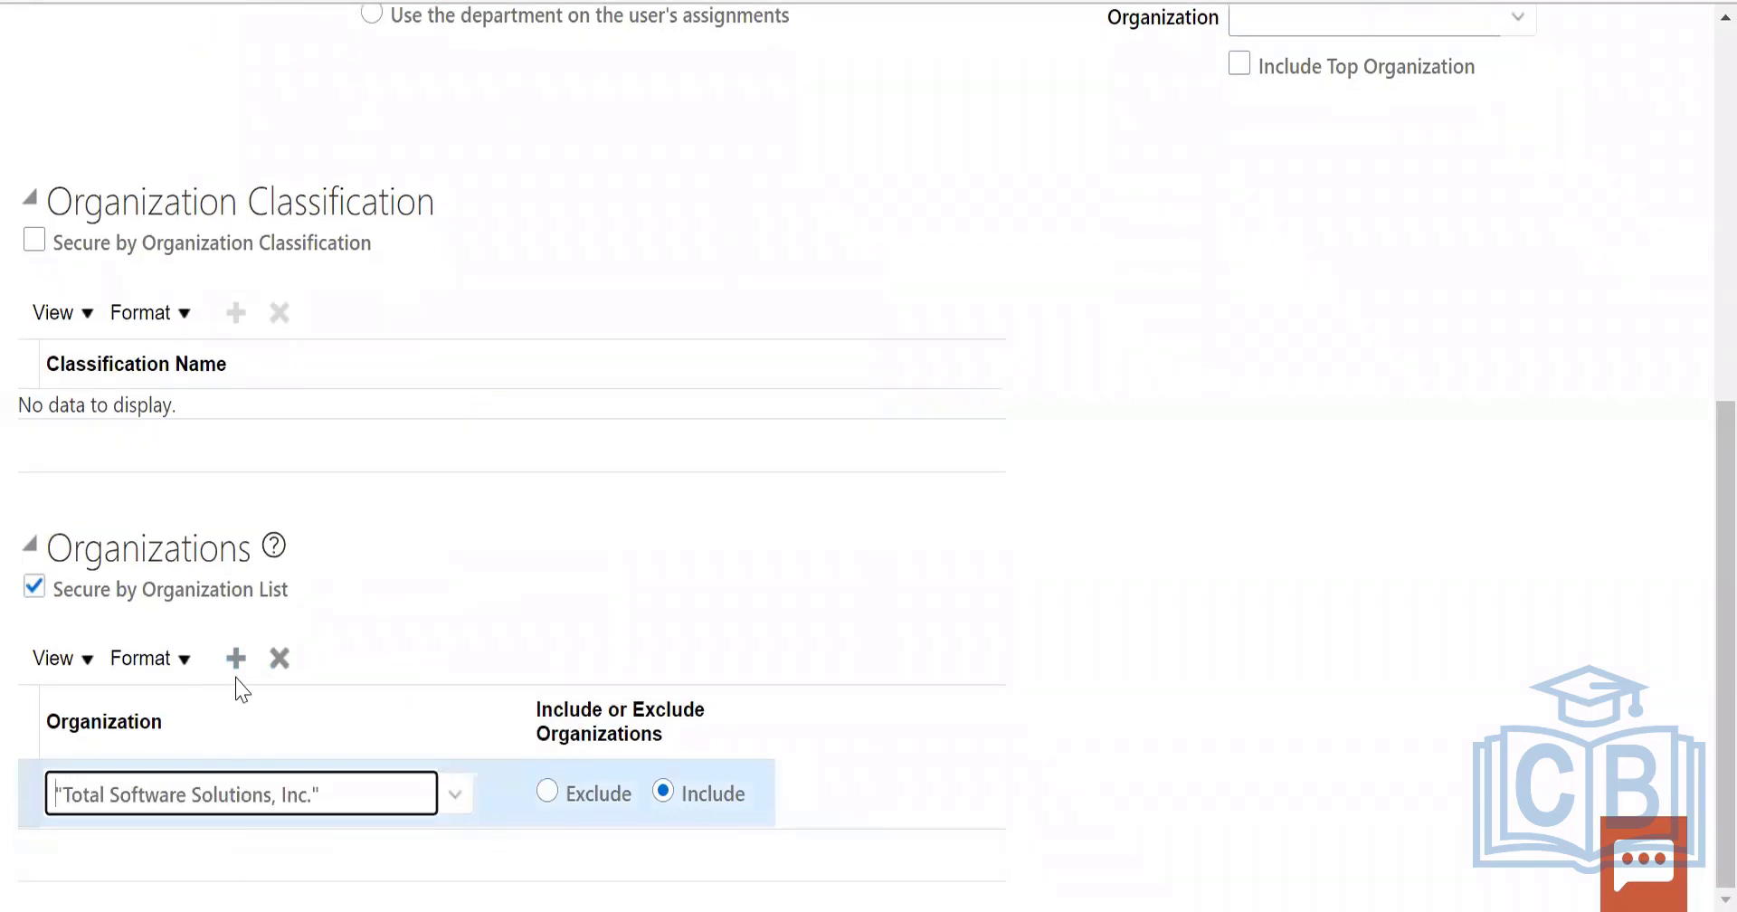
Include the top organization in the organization hierarchy and open the search for the top organization.
{"action": "scroll", "coordinate": [1333, 435], "scroll_direction": "up", "scroll_amount": 5}
{"action": "left_click", "coordinate": [1241, 492]}
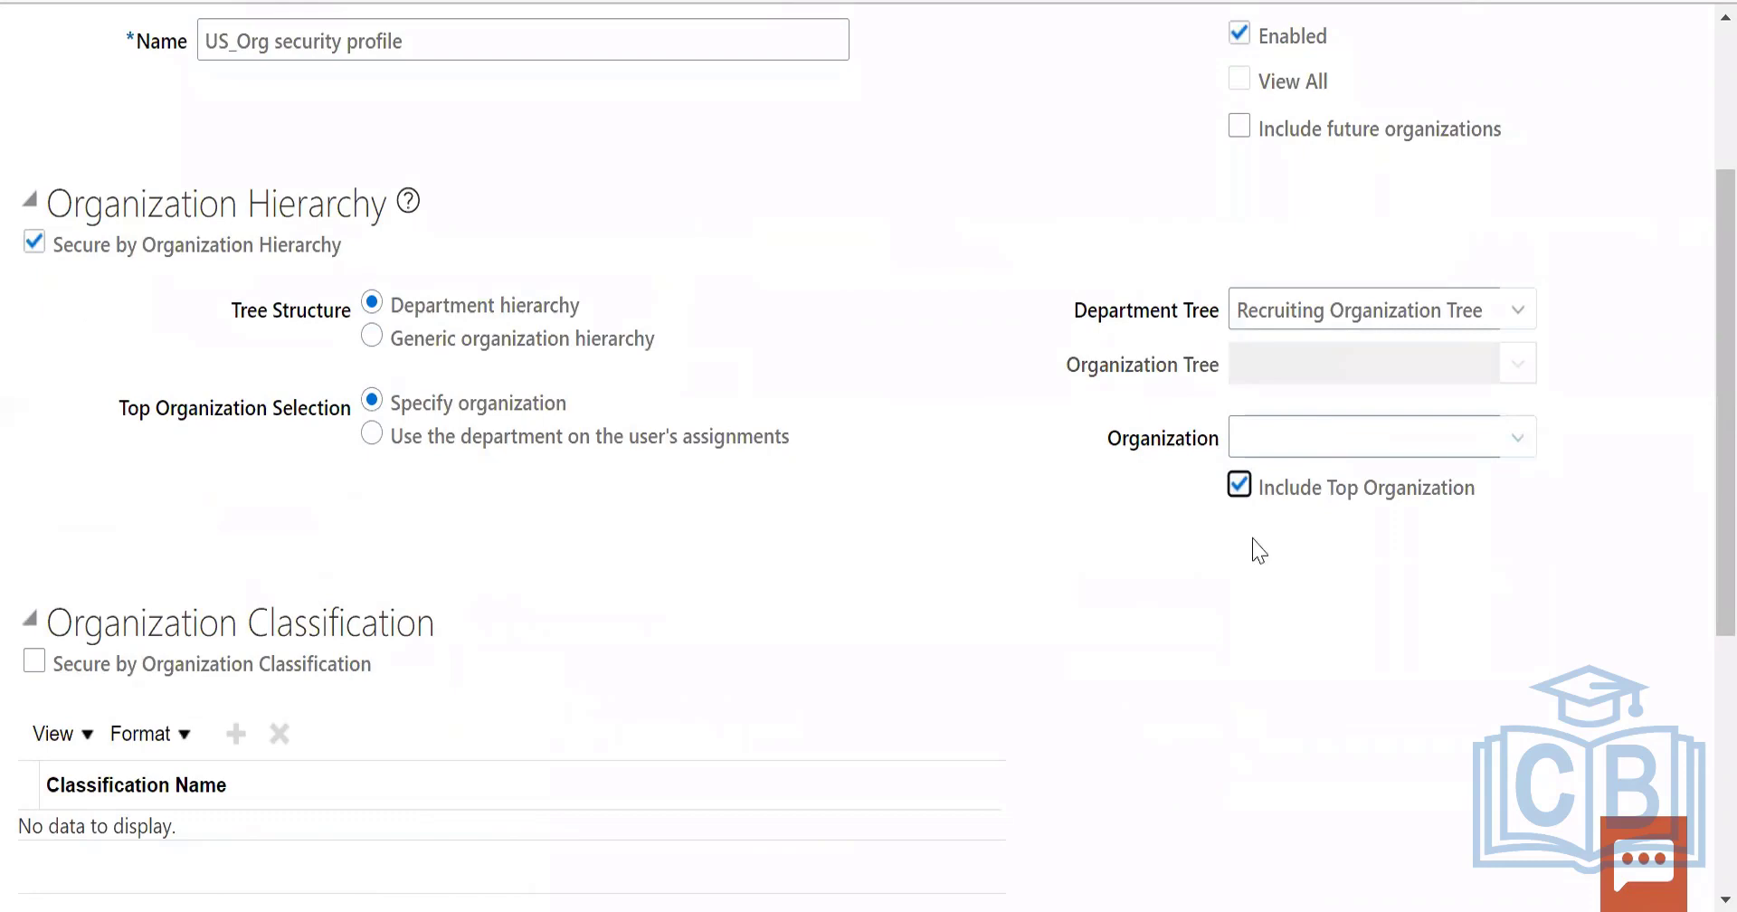
{"action": "left_click", "coordinate": [1517, 439]}
{"action": "scroll", "coordinate": [774, 575], "scroll_direction": "down", "scroll_amount": 5}
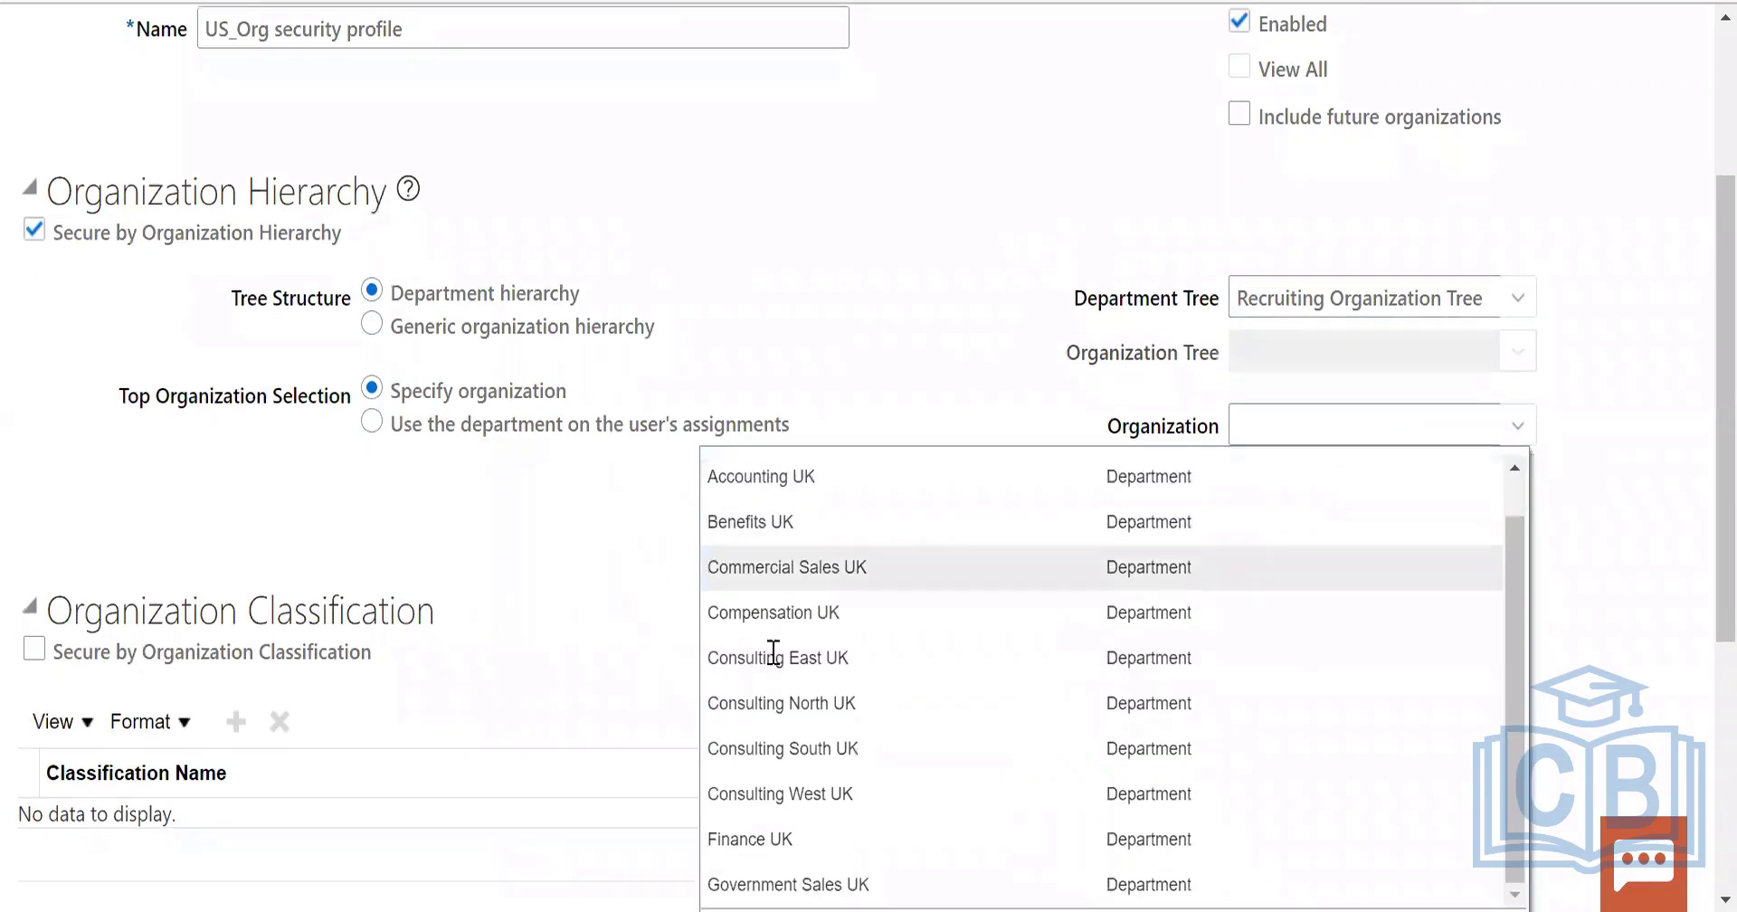
{"action": "left_click", "coordinate": [756, 660]}
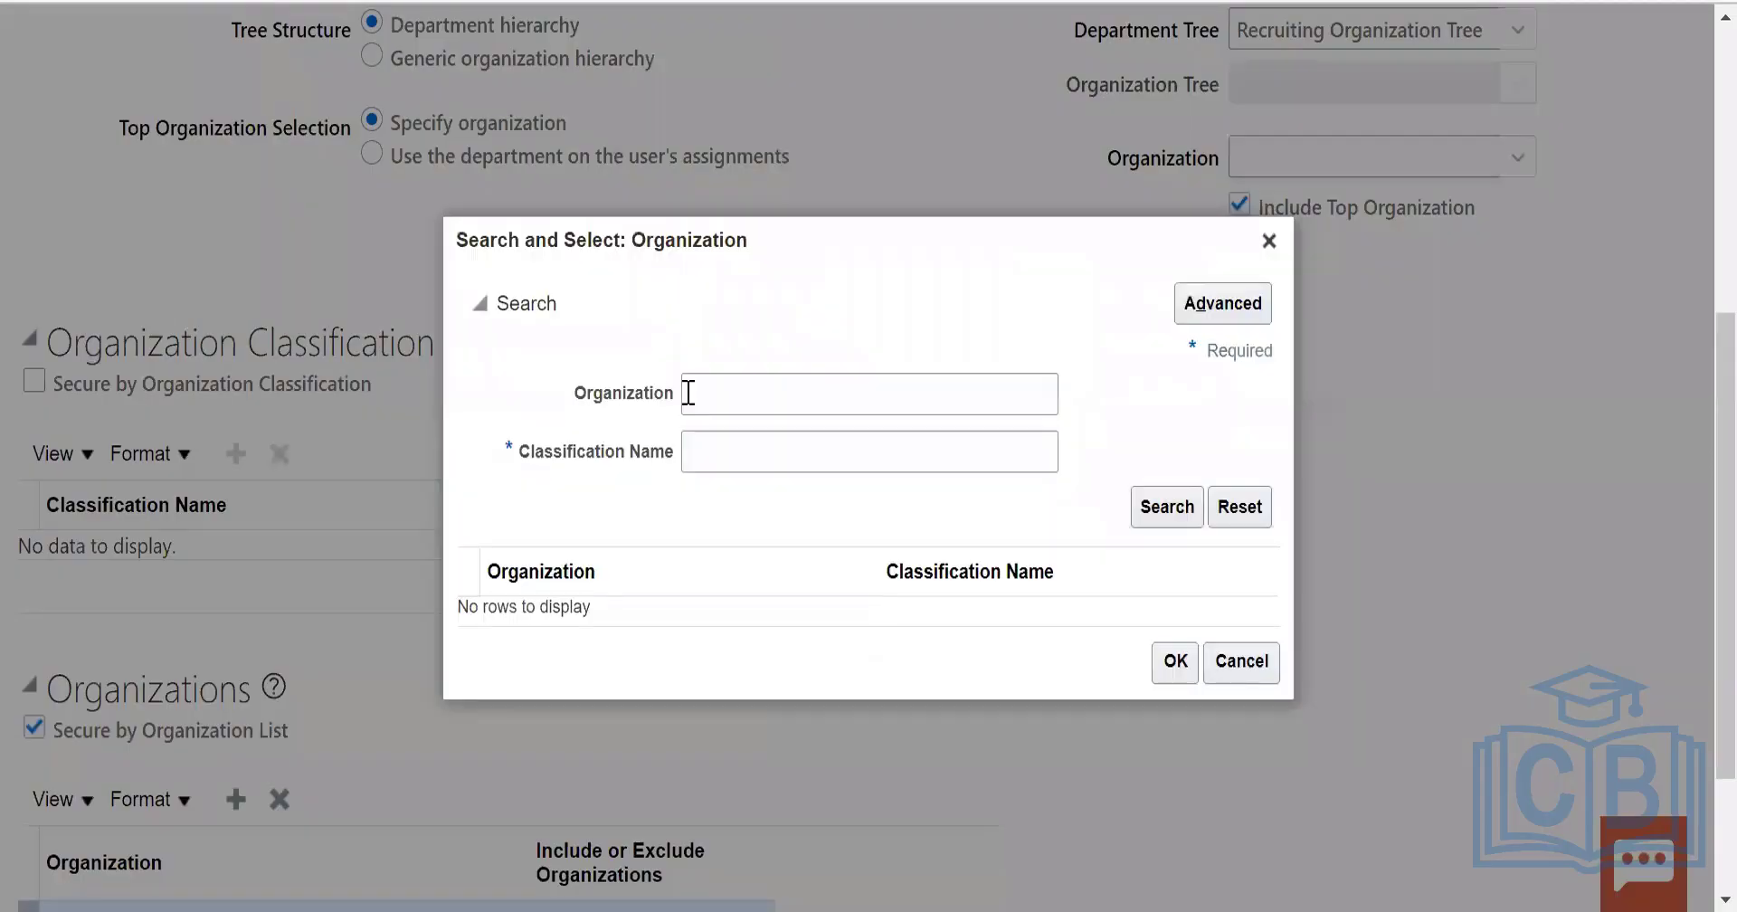
Search for organizations with "US%" as the organization and "O%" as the classification name.
{"action": "left_click", "coordinate": [715, 391]}
{"action": "type", "text": "US"}
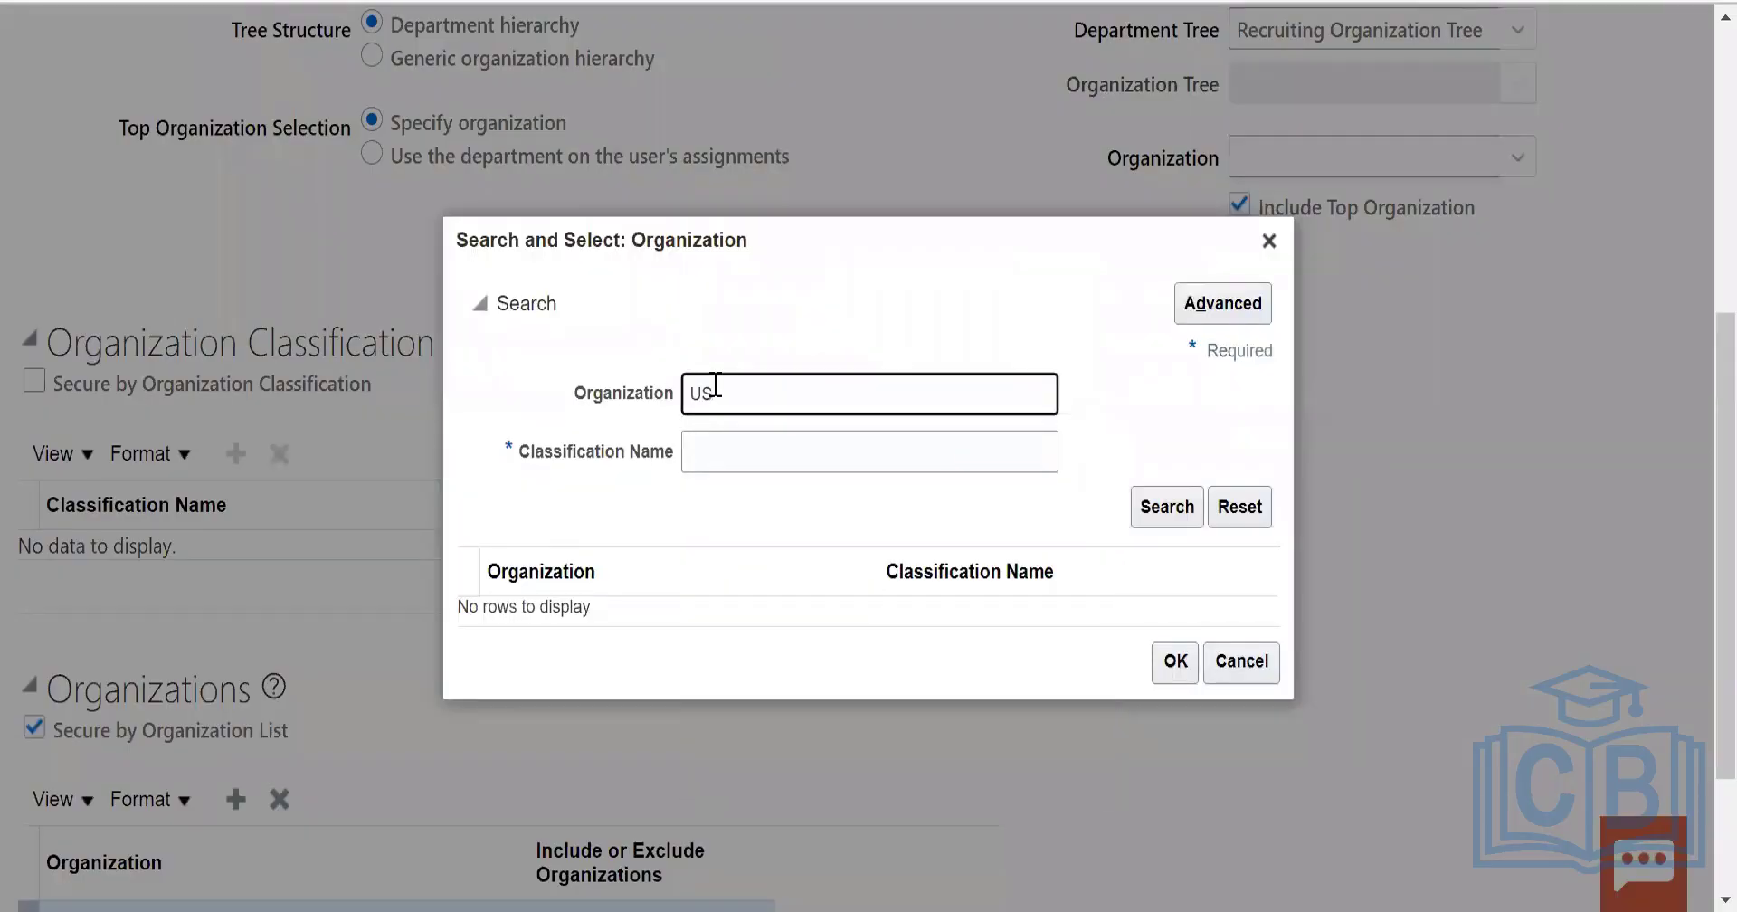
{"action": "type", "text": "%"}
{"action": "left_click", "coordinate": [1158, 514]}
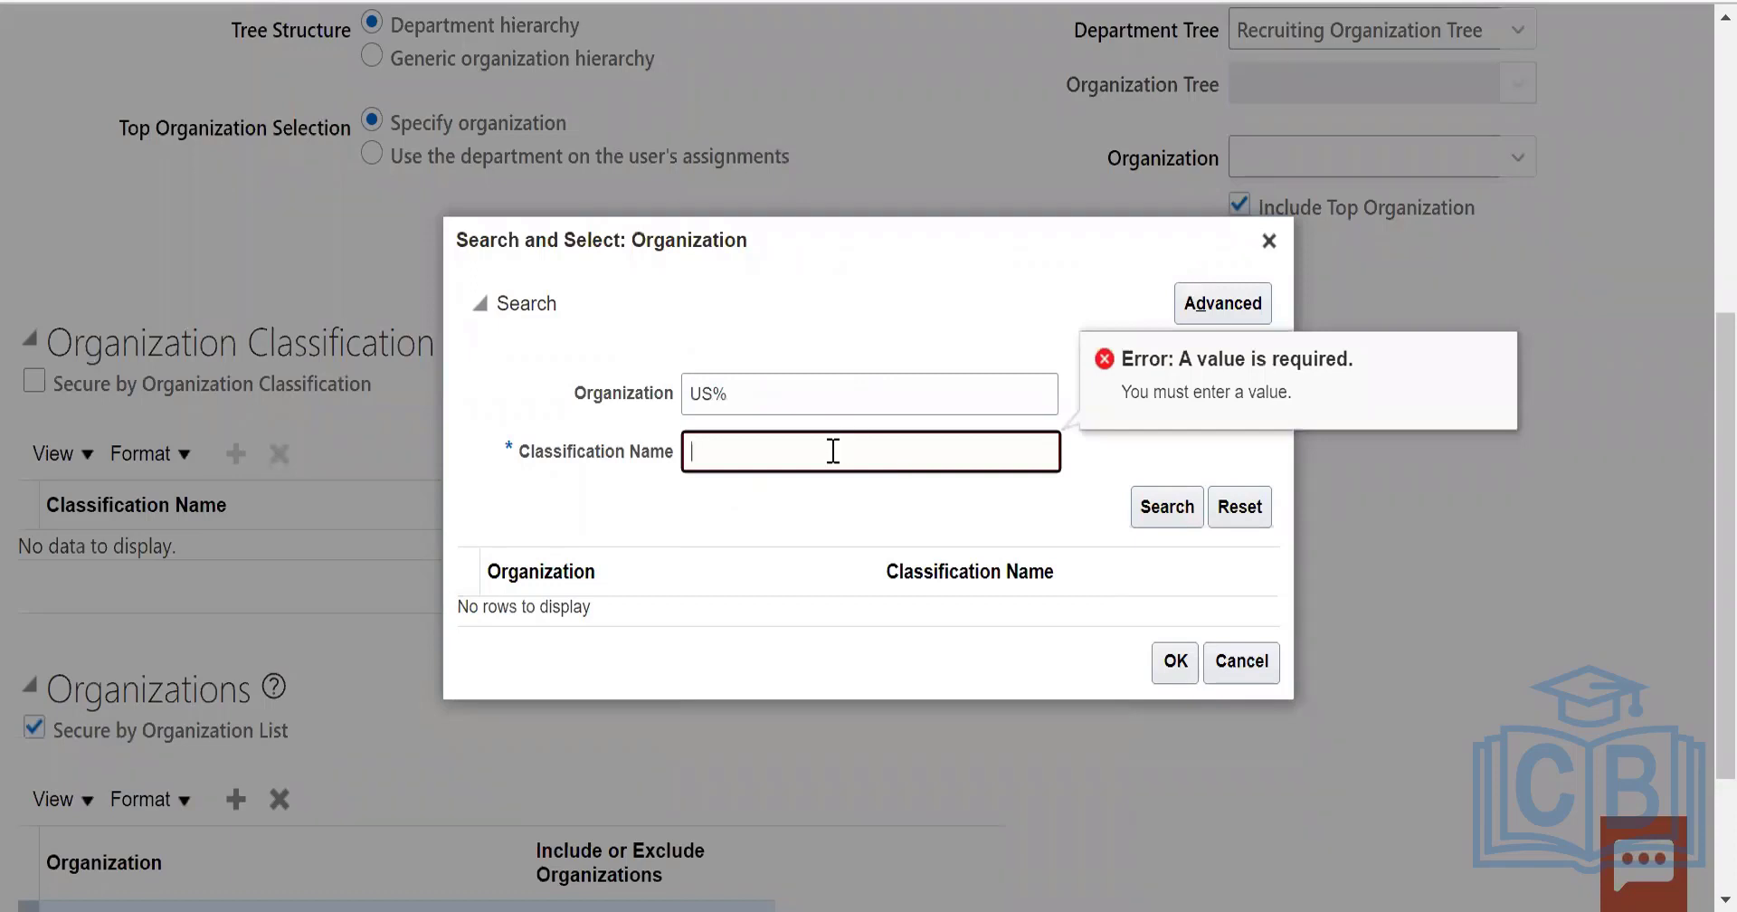
{"action": "type", "text": "O%"}
{"action": "left_click", "coordinate": [1176, 514]}
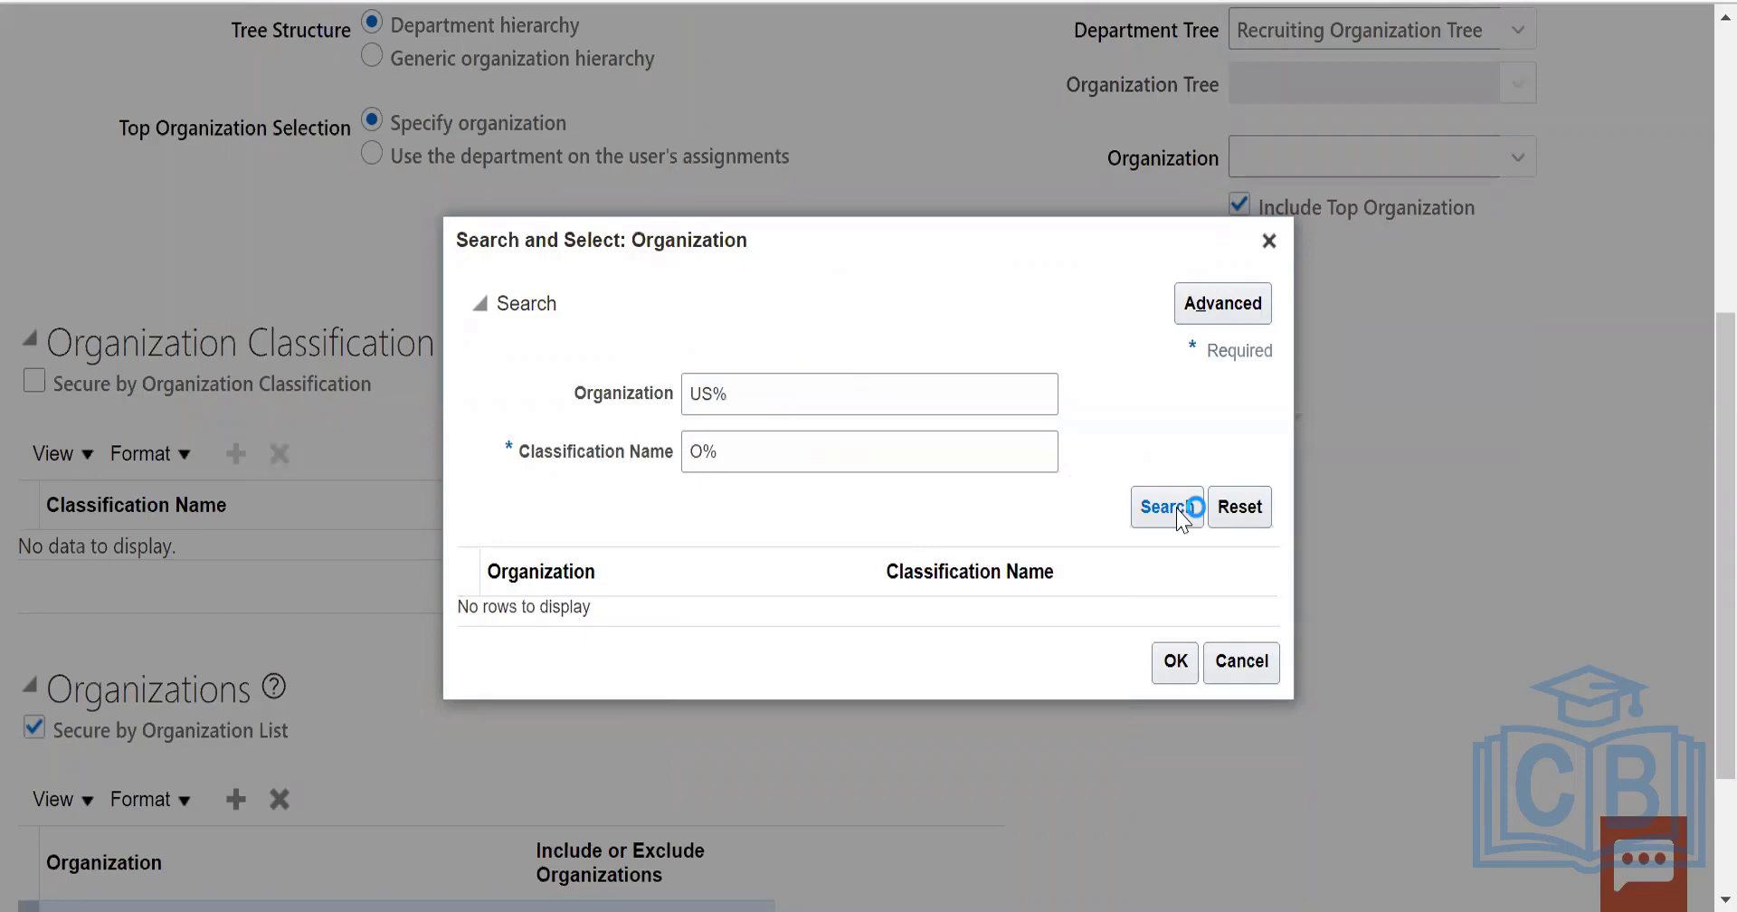
Try the organization search without a classification name, and repeat it with "O%" as the classification name.
{"action": "left_click", "coordinate": [780, 451]}
{"action": "key", "text": "BackSpace"}
{"action": "key", "text": "BackSpace"}
{"action": "left_click", "coordinate": [1187, 518]}
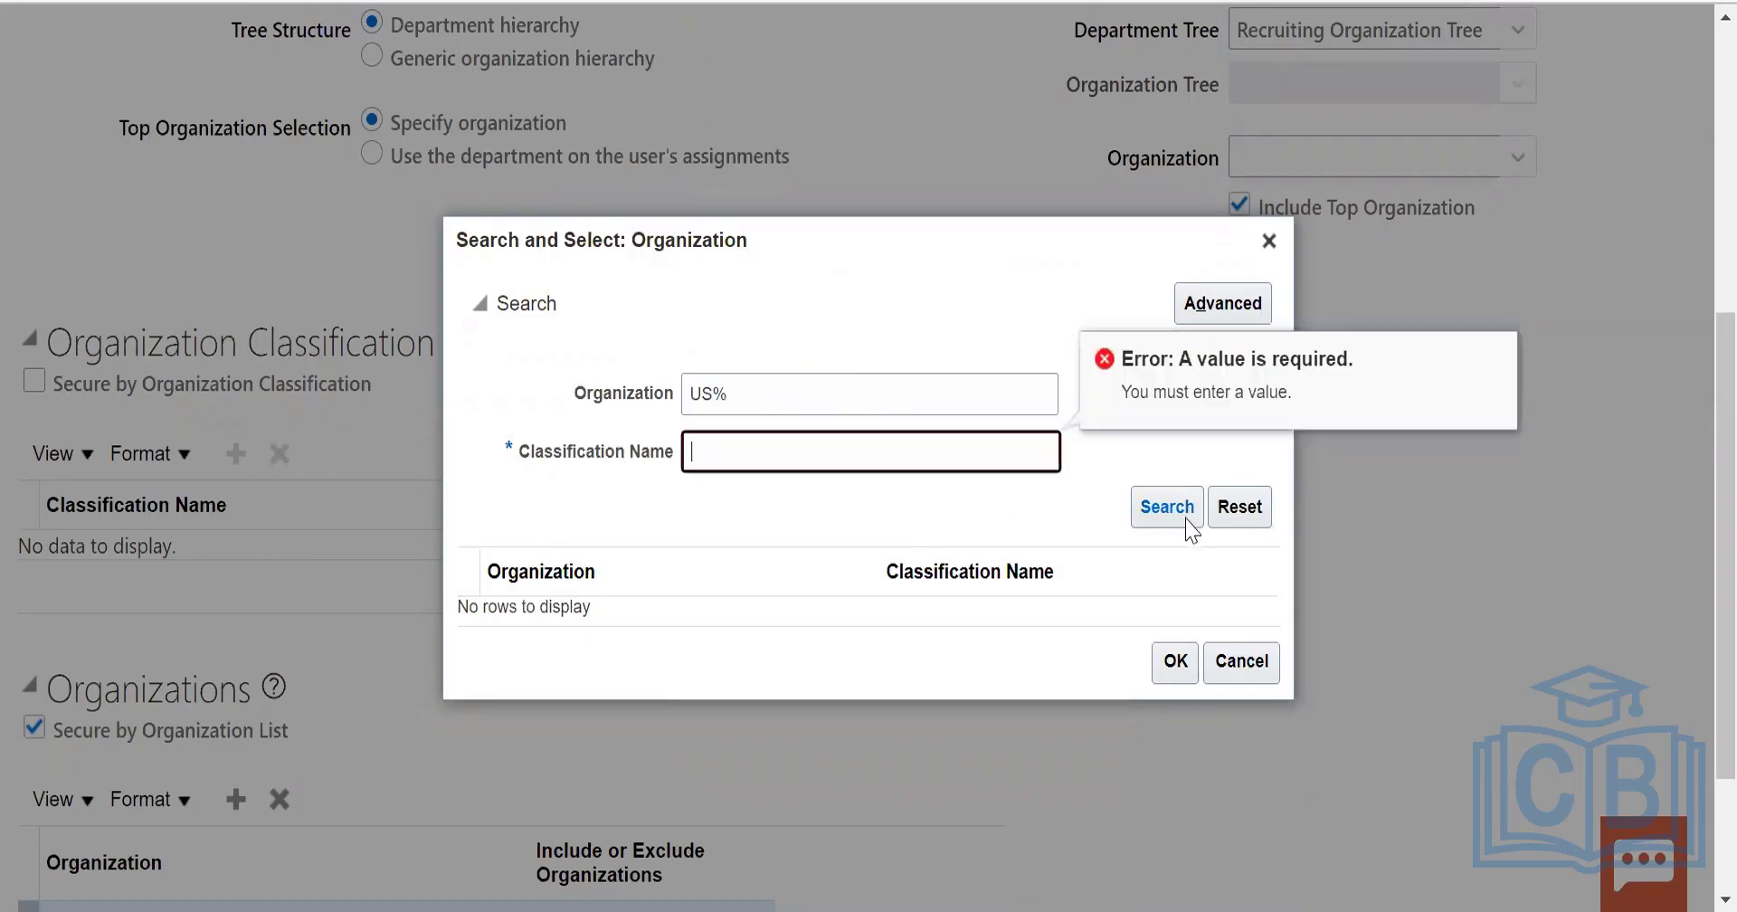
{"action": "left_click", "coordinate": [775, 445]}
{"action": "left_click", "coordinate": [1169, 513]}
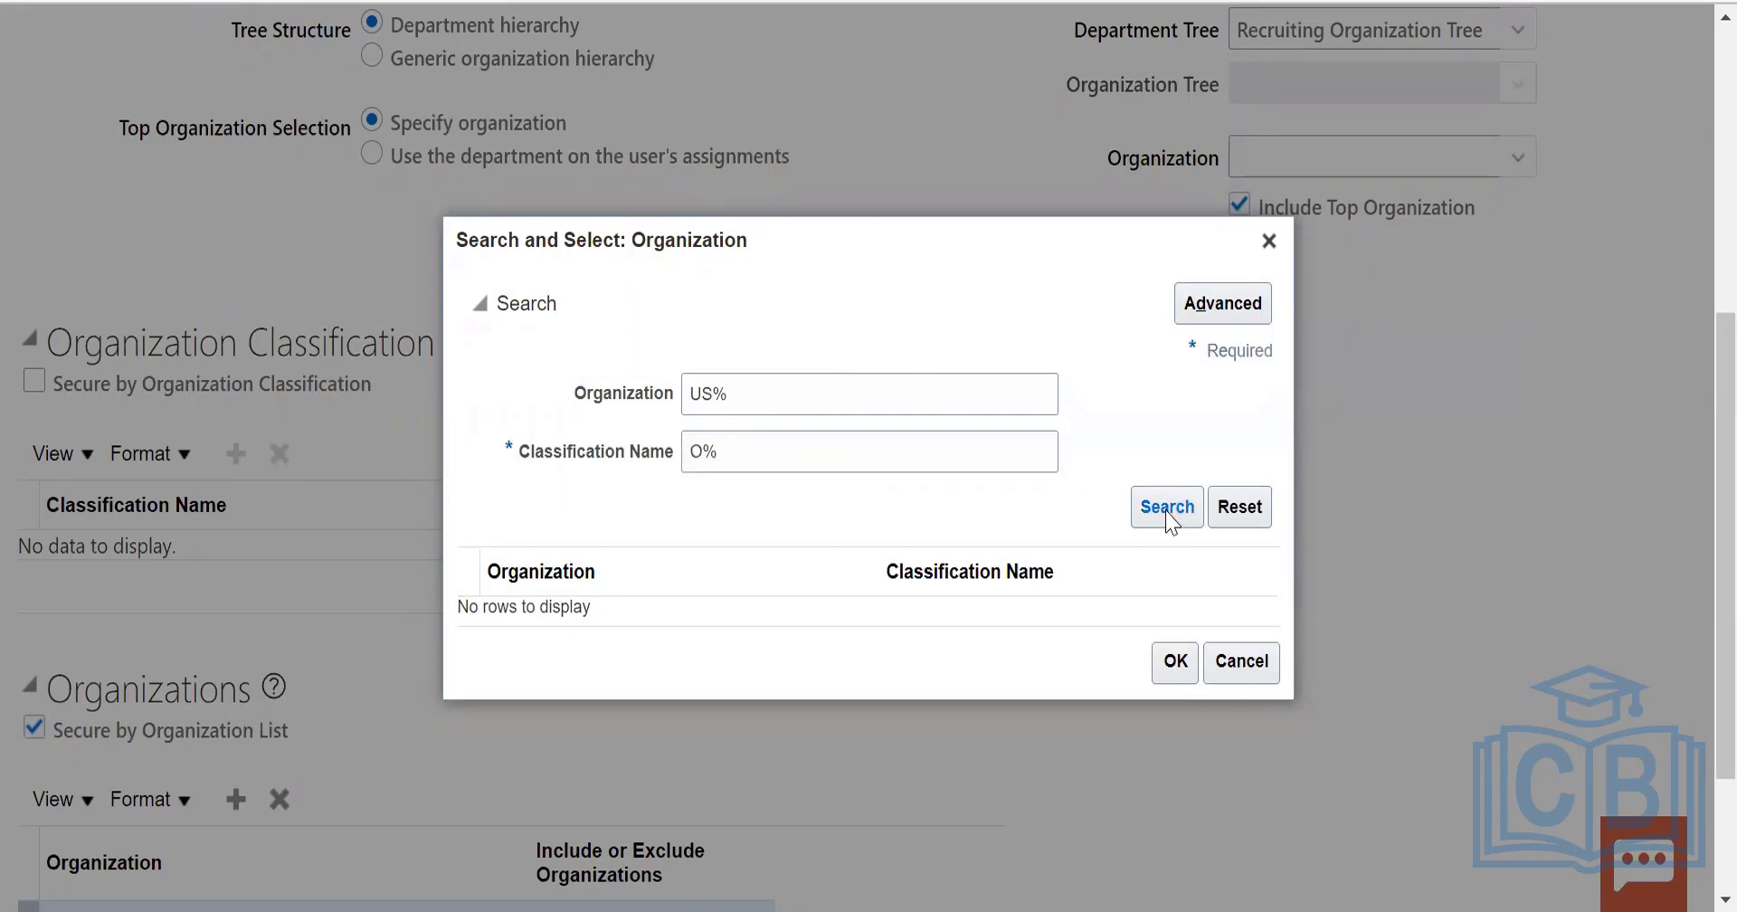
{"action": "left_click", "coordinate": [1167, 511]}
{"action": "left_click", "coordinate": [1167, 511]}
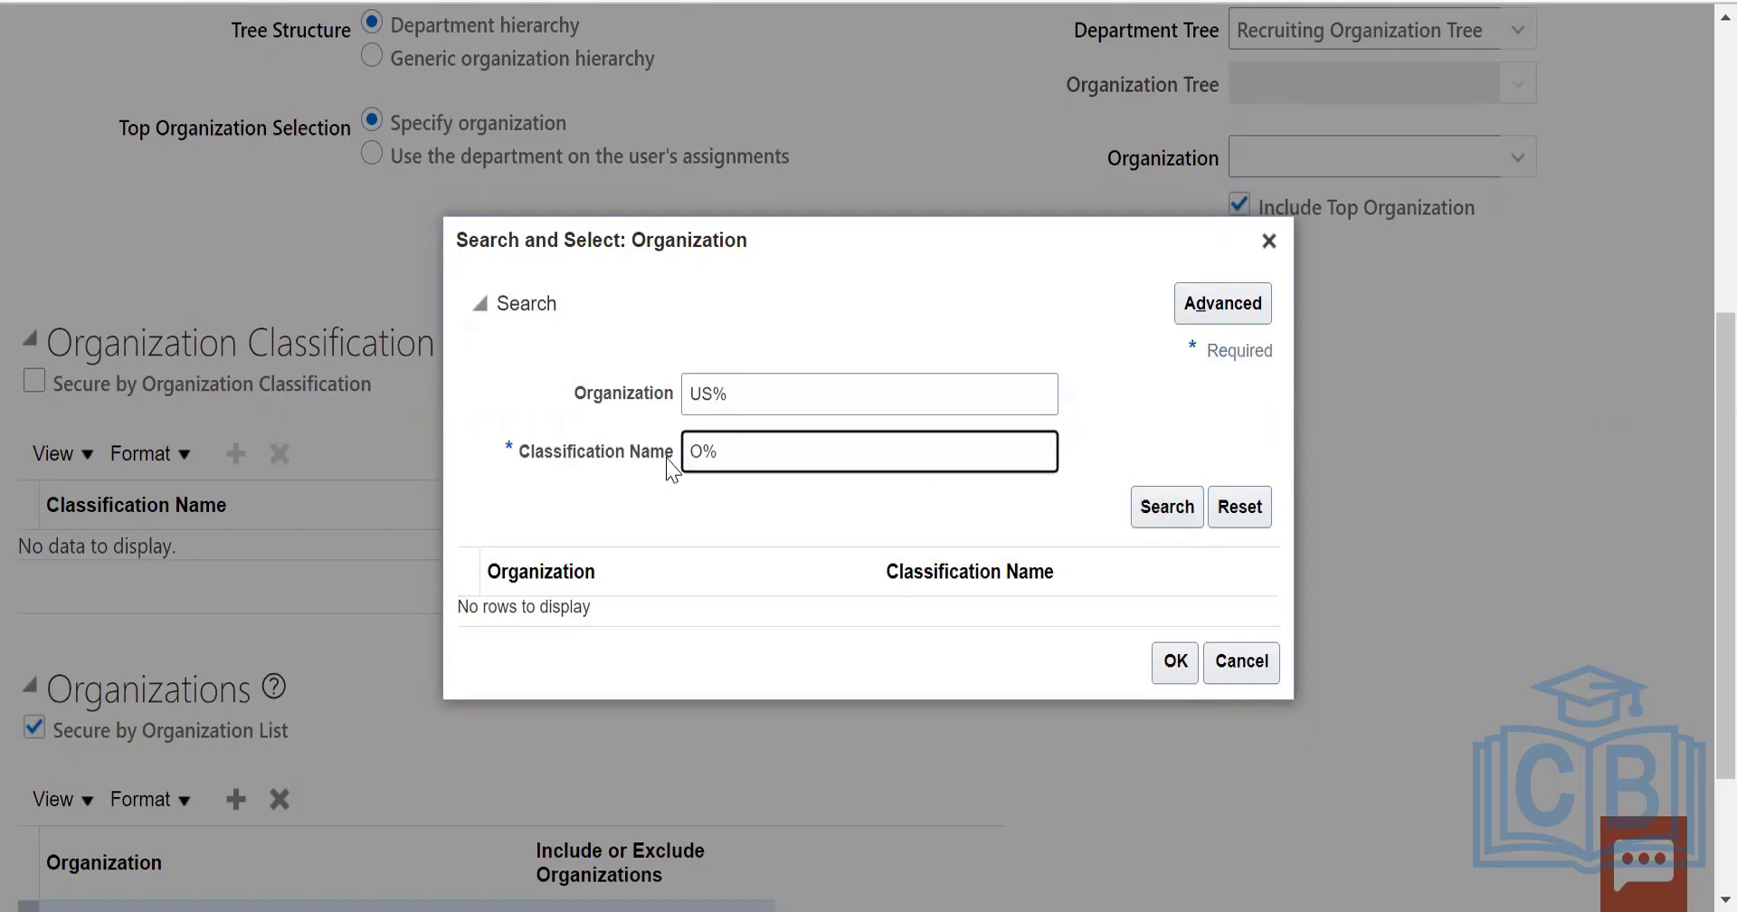
Try the organization search with only "%" as the classification name and dismiss the message.
{"action": "left_click", "coordinate": [704, 450]}
{"action": "left_click", "coordinate": [1169, 507]}
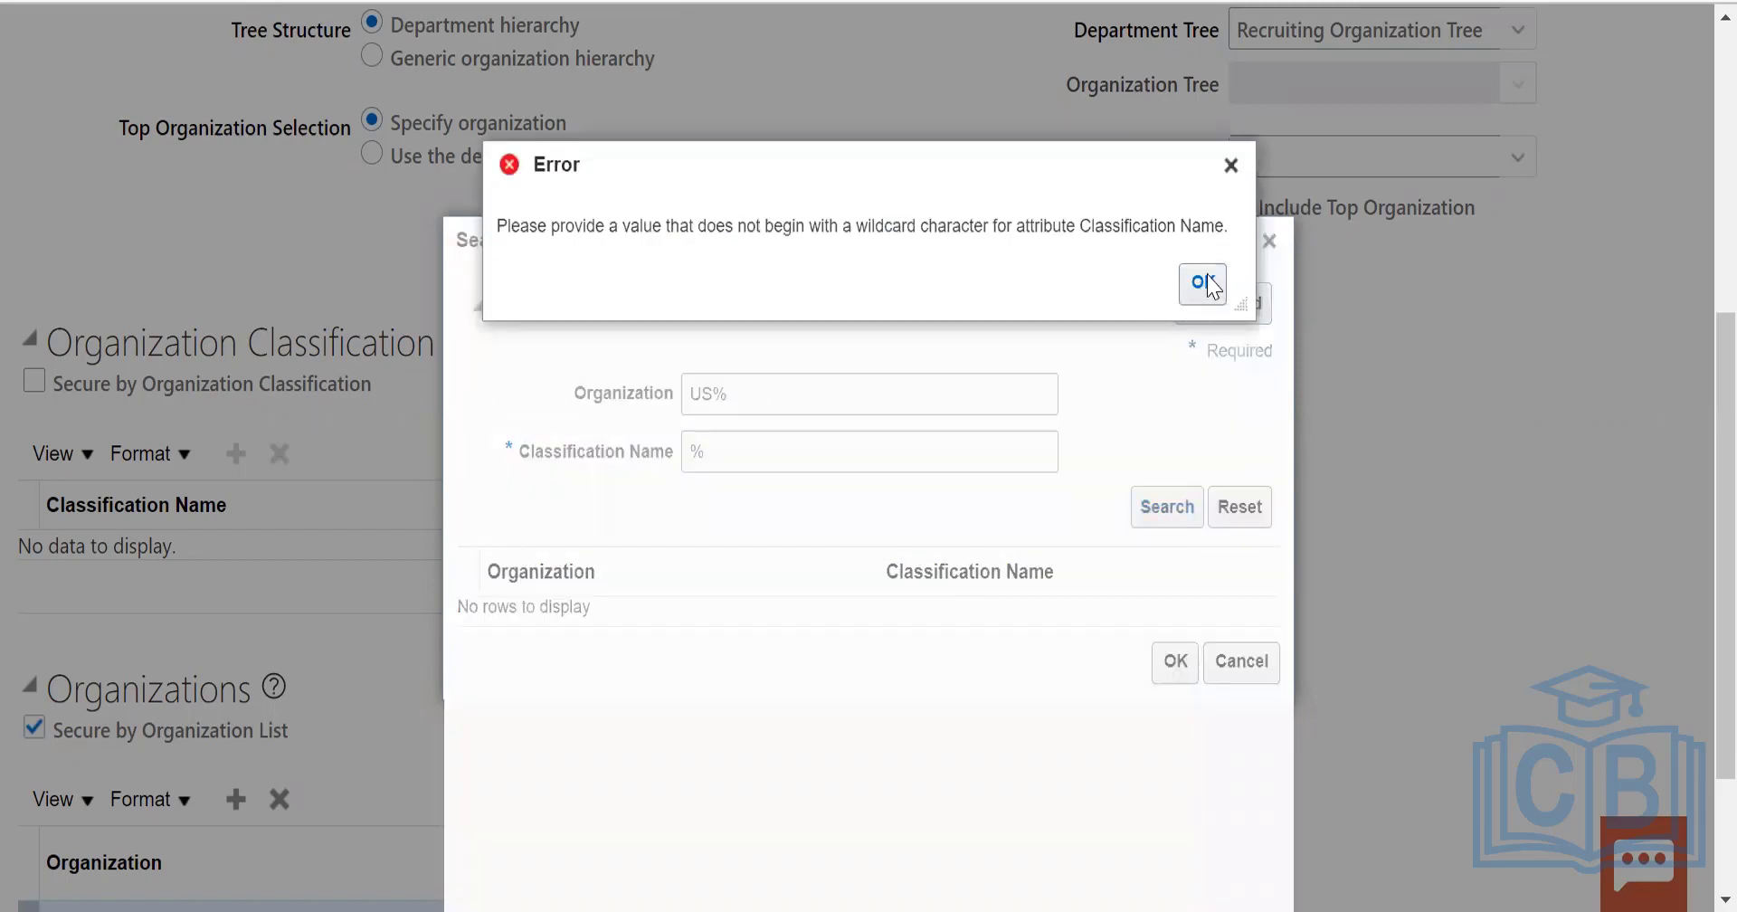
{"action": "left_click", "coordinate": [1203, 283]}
Search for "US%" organizations with "U%" as the classification name and close the organization lookup.
{"action": "left_click", "coordinate": [693, 450]}
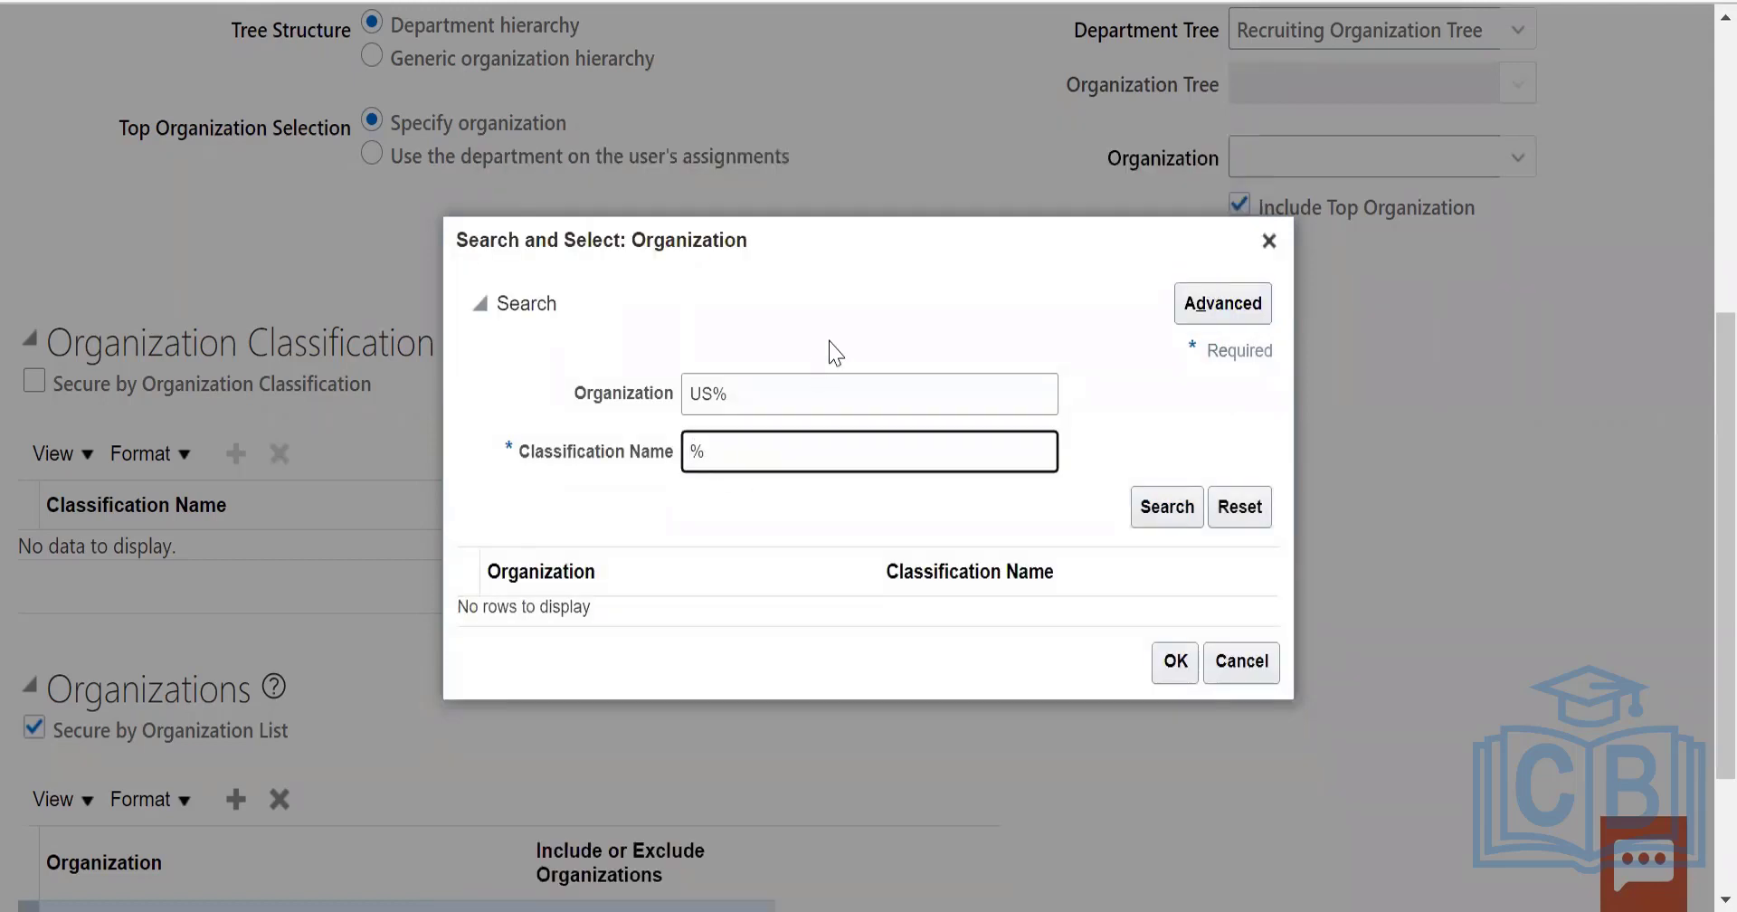
{"action": "type", "text": "U"}
{"action": "left_click", "coordinate": [1168, 517]}
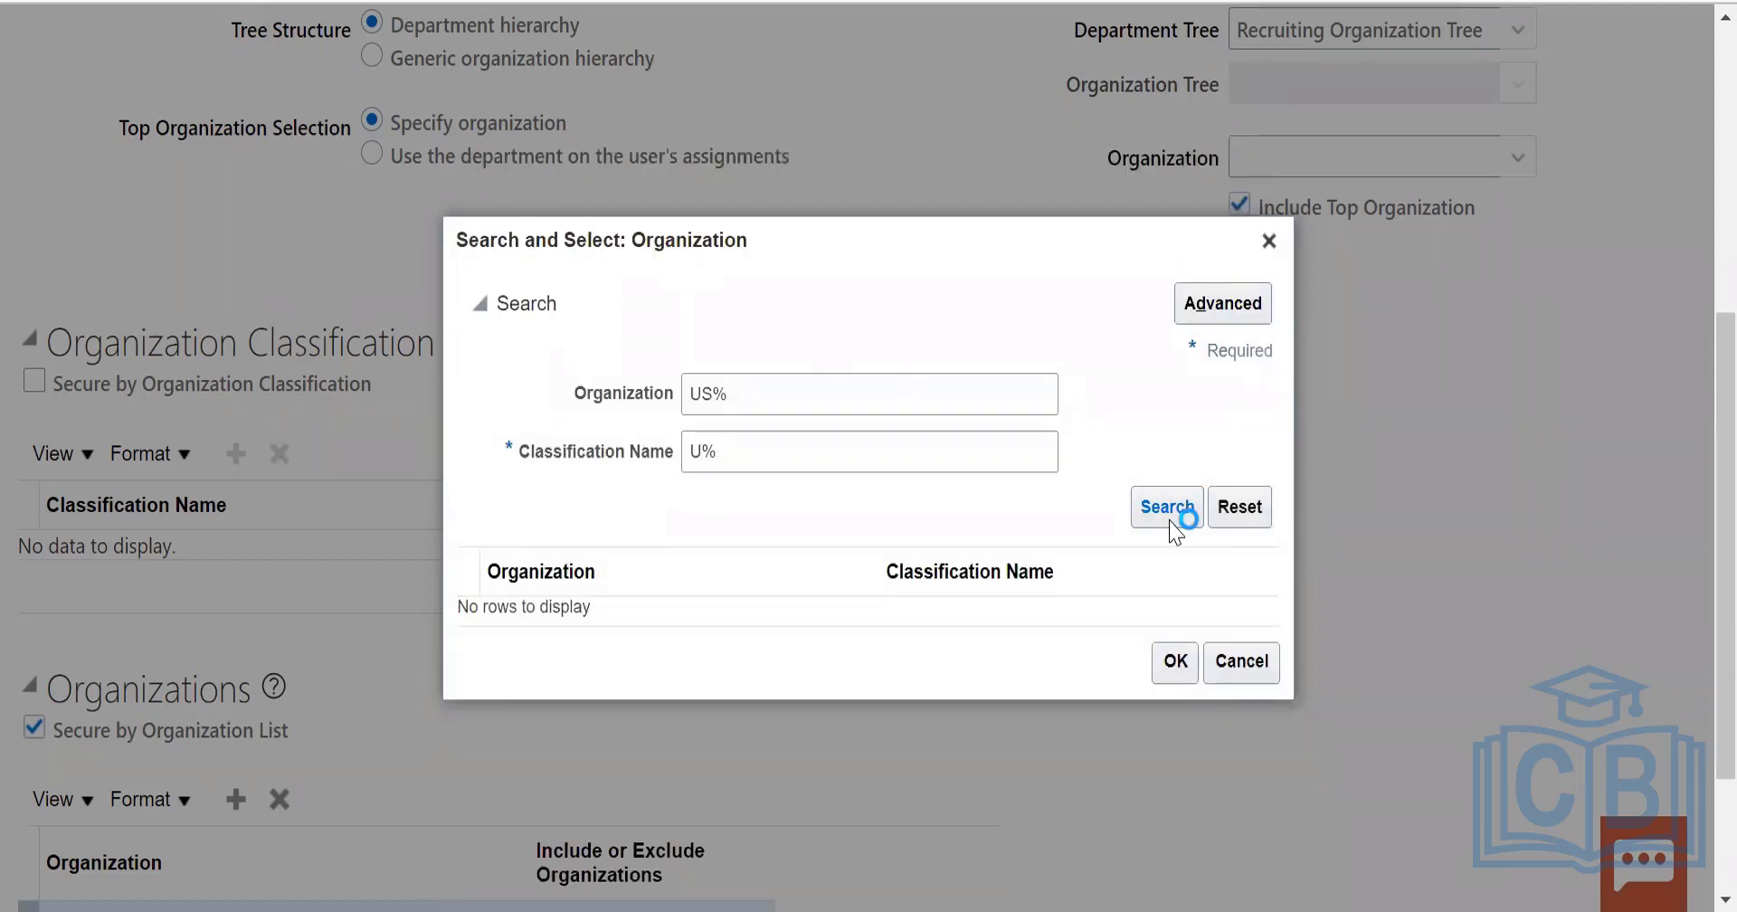
{"action": "left_click", "coordinate": [1170, 520]}
{"action": "left_click", "coordinate": [1268, 240]}
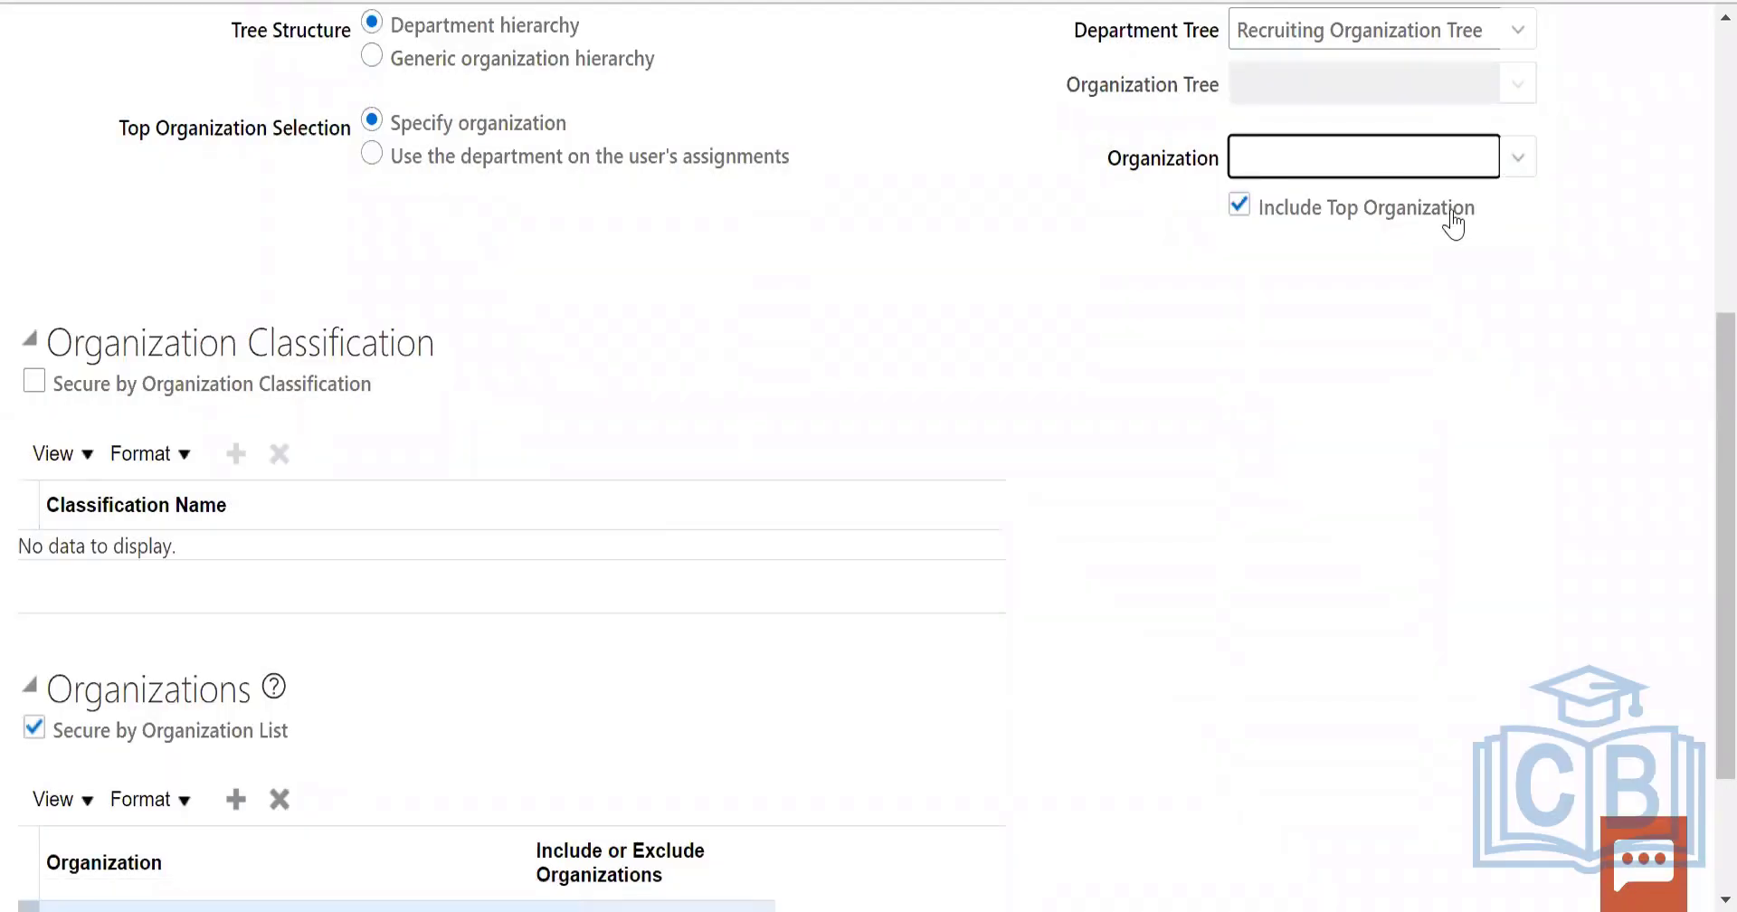
Try to save and close the organization security profile, and dismiss the error messages.
{"action": "scroll", "coordinate": [1465, 132], "scroll_direction": "up", "scroll_amount": 5}
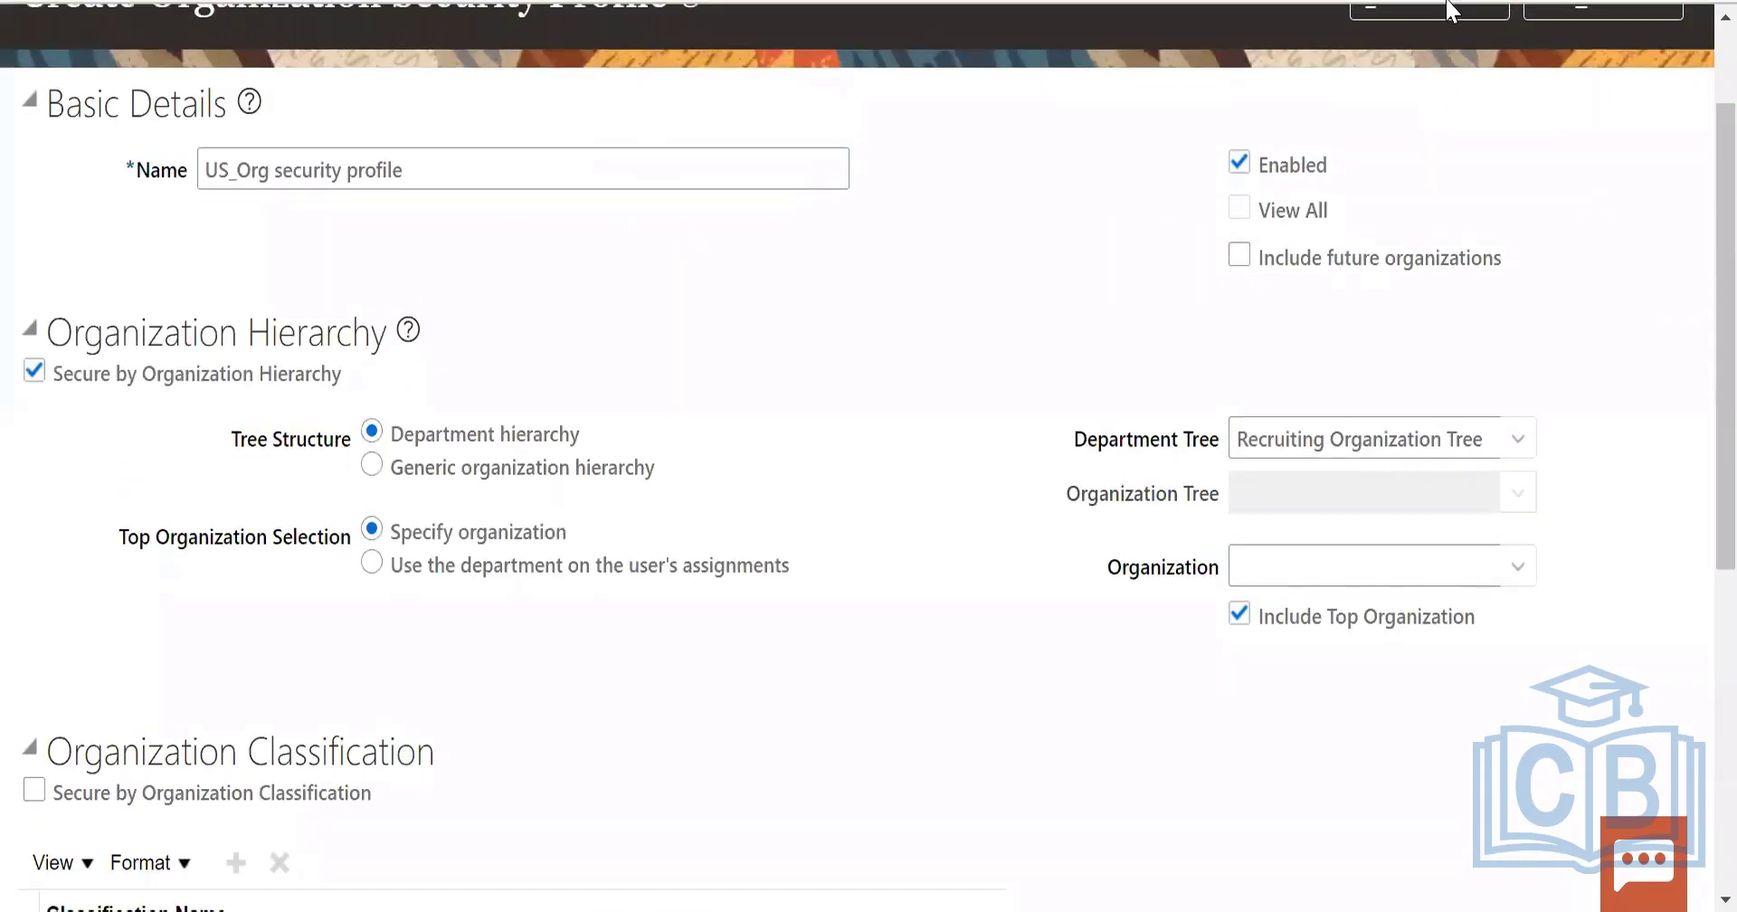
{"action": "scroll", "coordinate": [1466, 145], "scroll_direction": "up", "scroll_amount": 2}
{"action": "left_click", "coordinate": [1446, 145]}
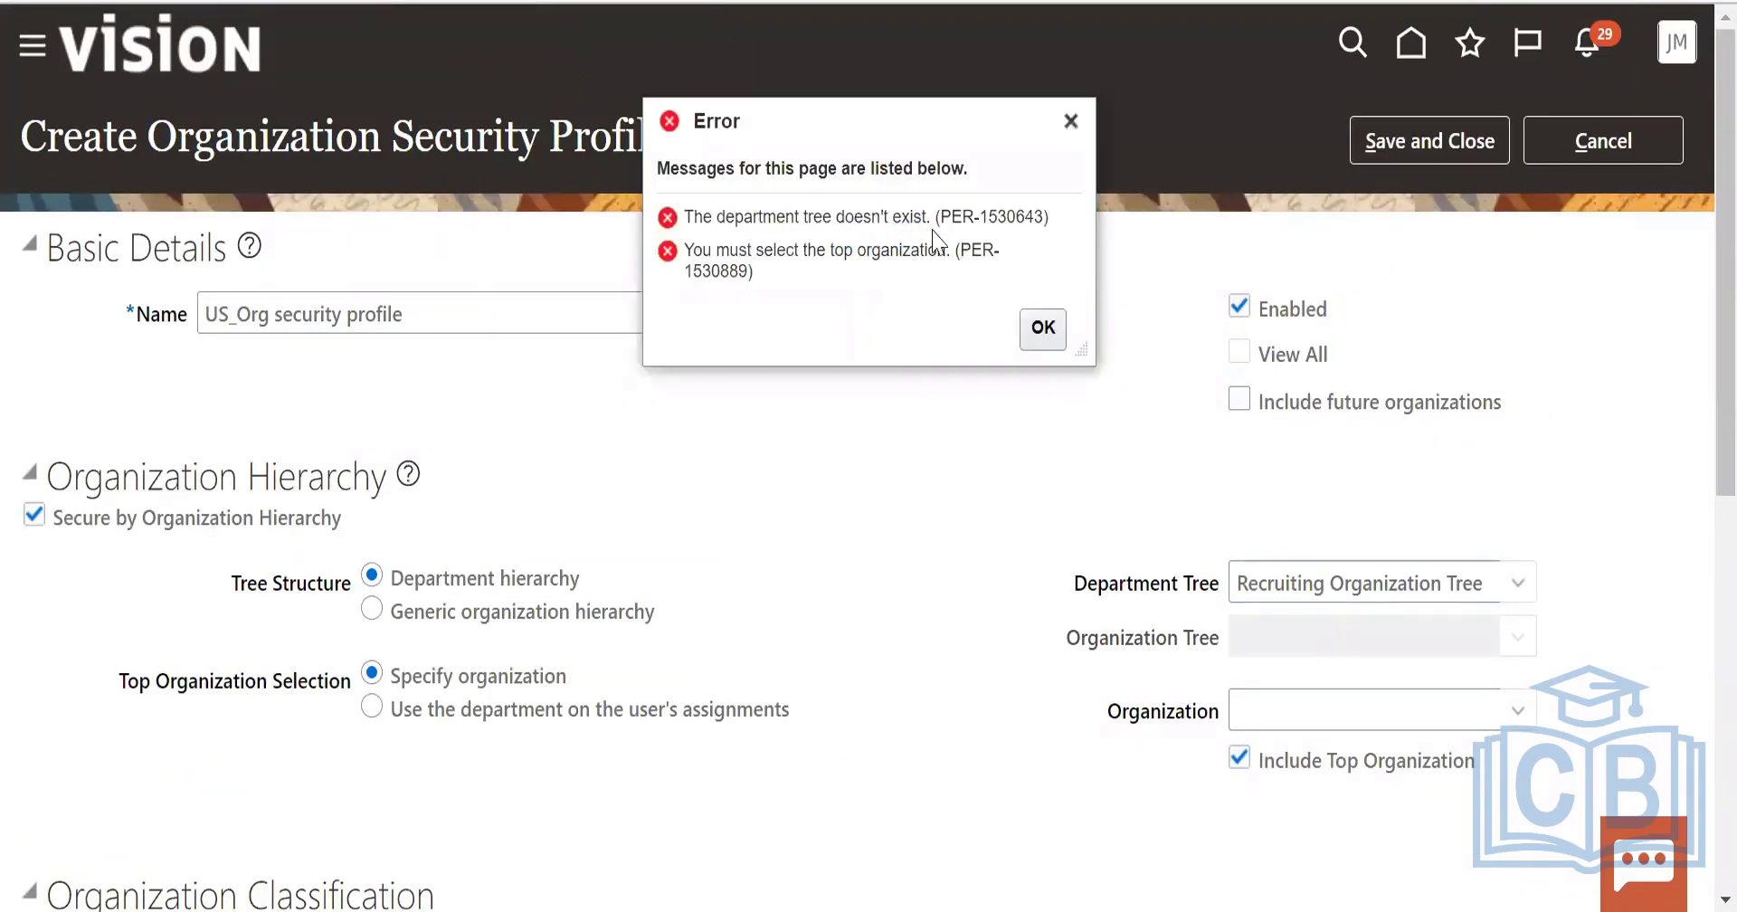
{"action": "left_click", "coordinate": [1043, 329]}
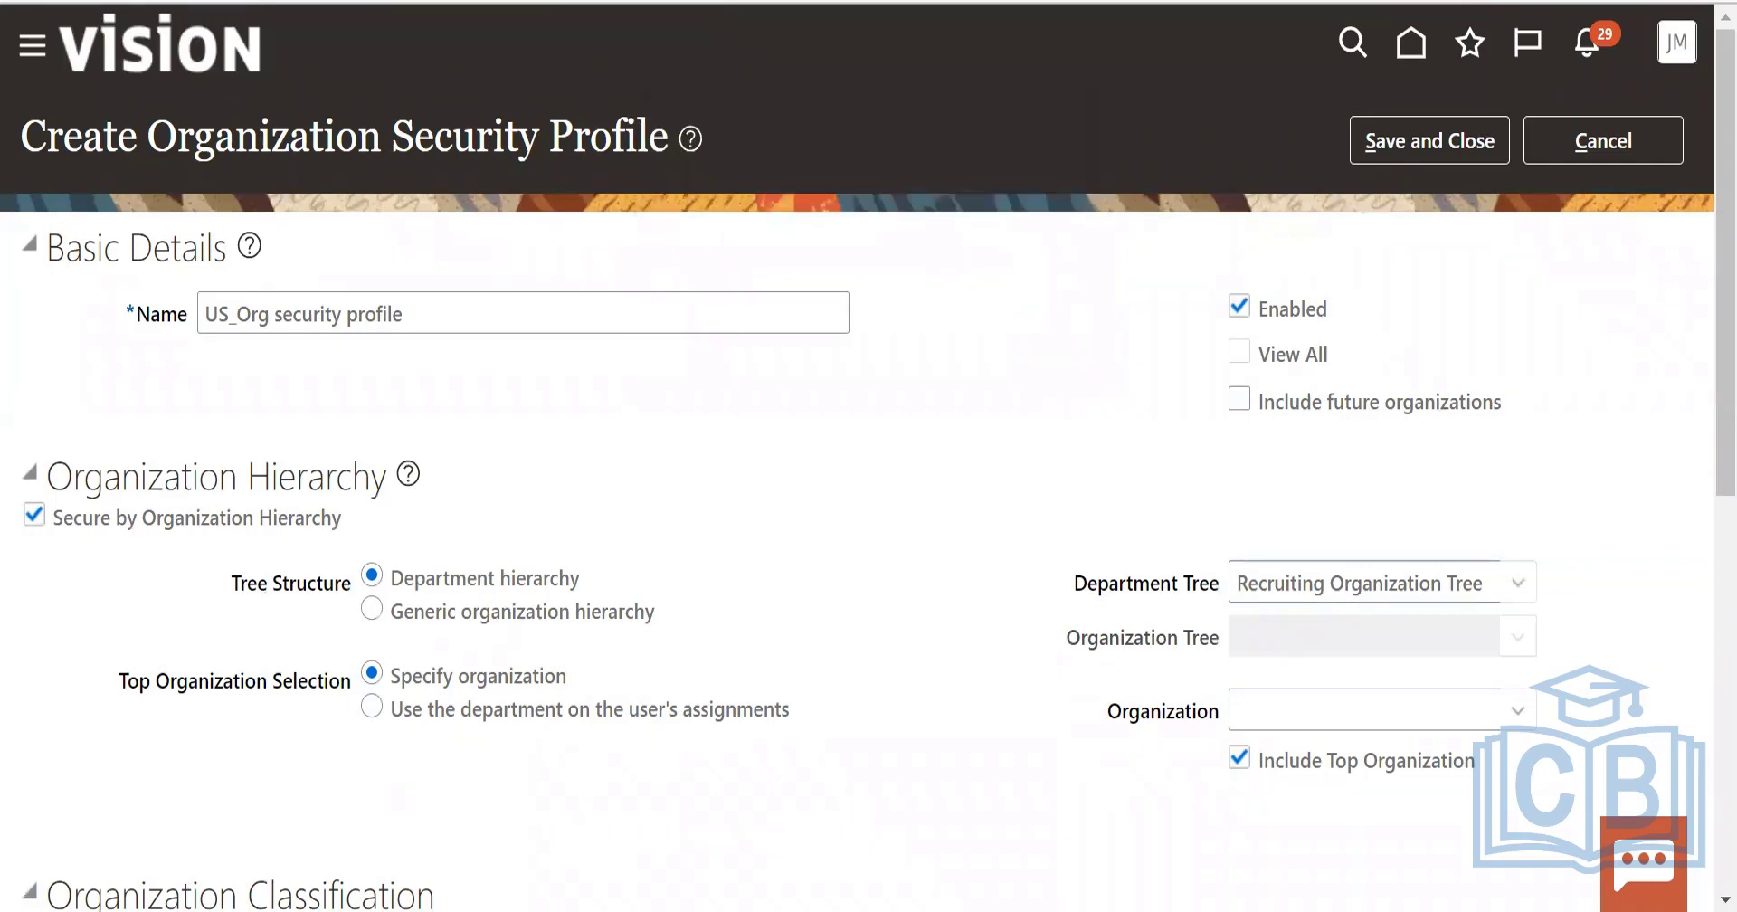
Search for department trees with "R%" as the tree name and cancel the lookup.
{"action": "left_click", "coordinate": [1520, 586]}
{"action": "left_click", "coordinate": [737, 671]}
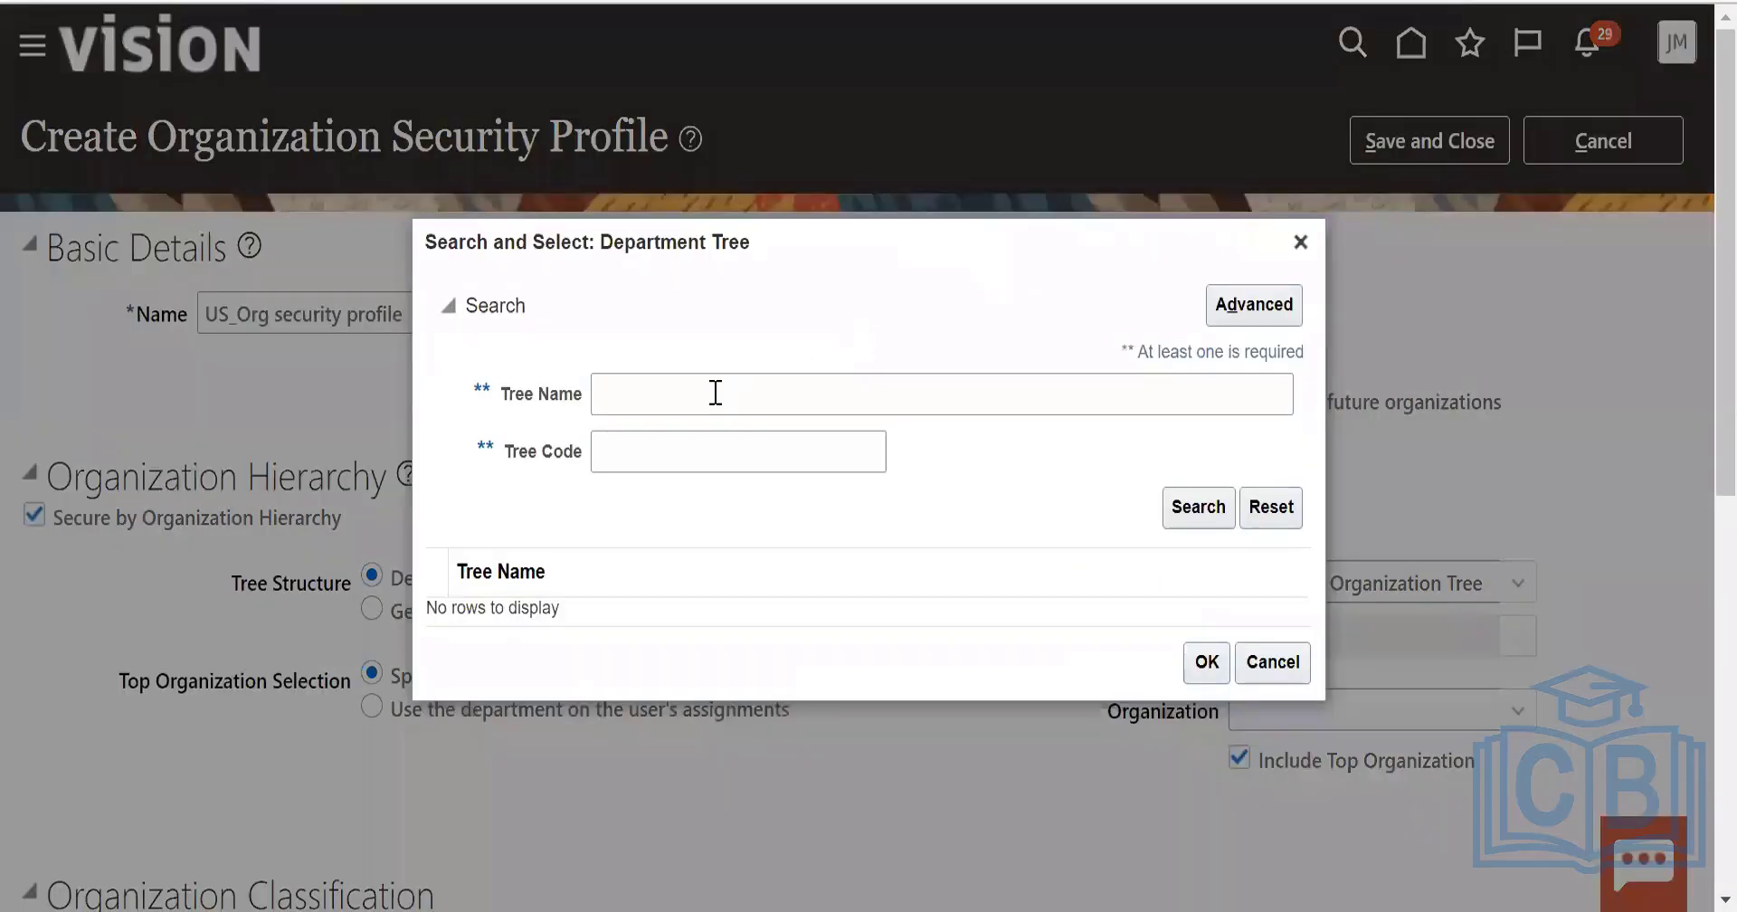
{"action": "left_click", "coordinate": [715, 393]}
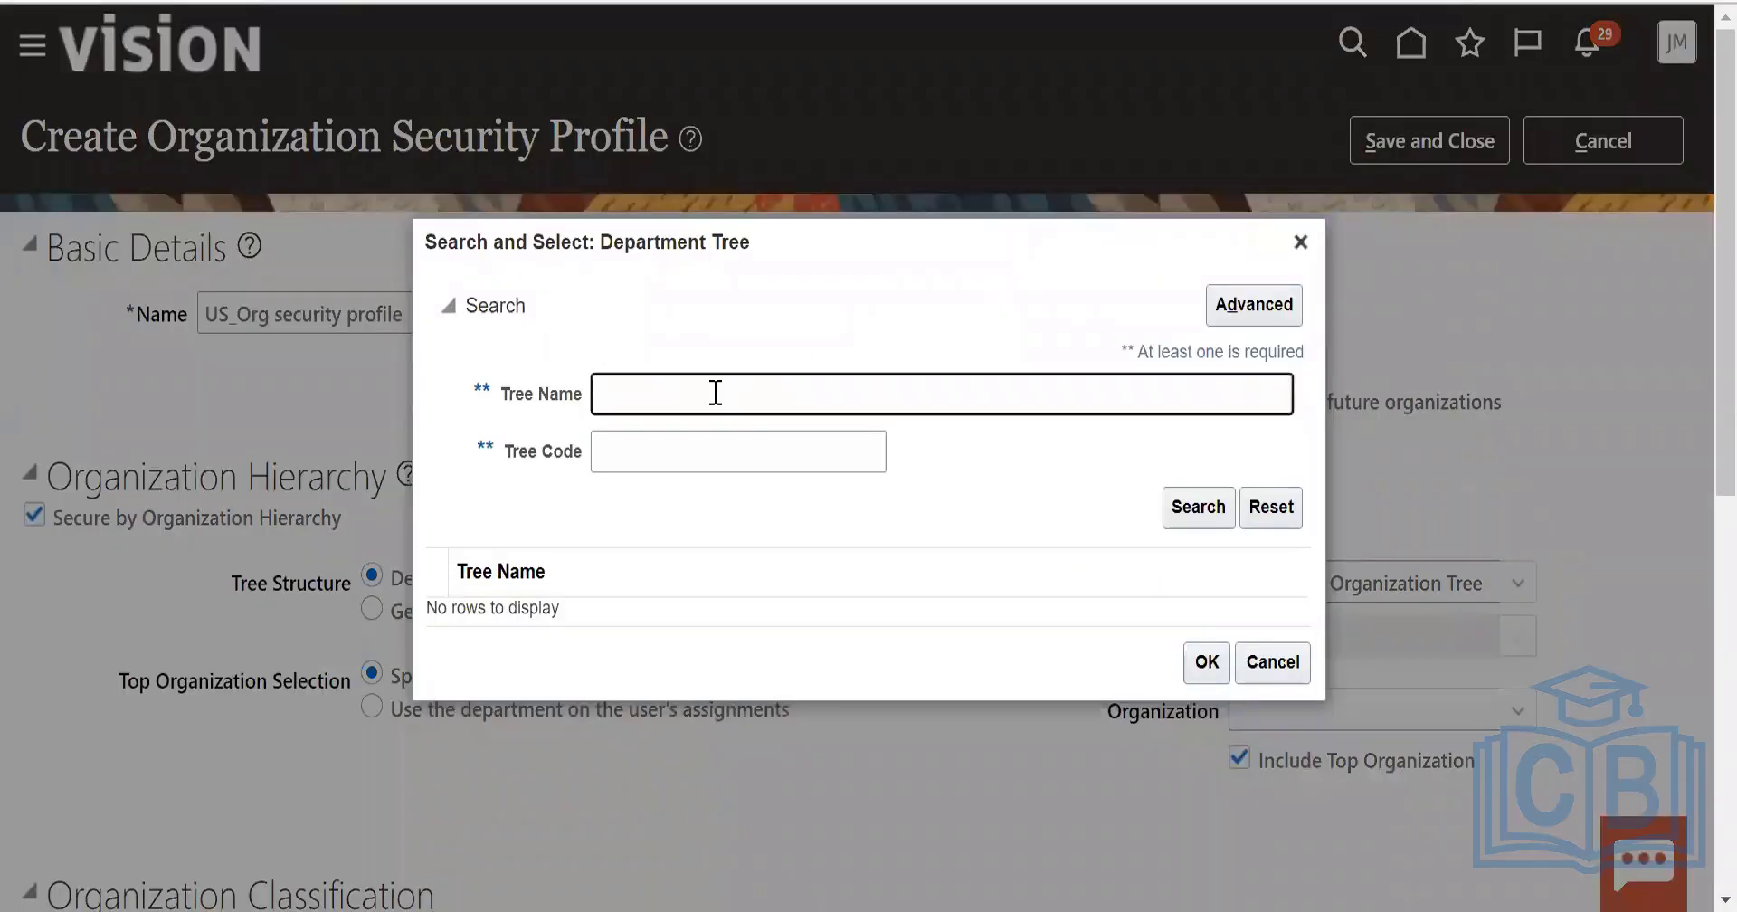
{"action": "type", "text": "R%"}
{"action": "left_click", "coordinate": [1206, 502]}
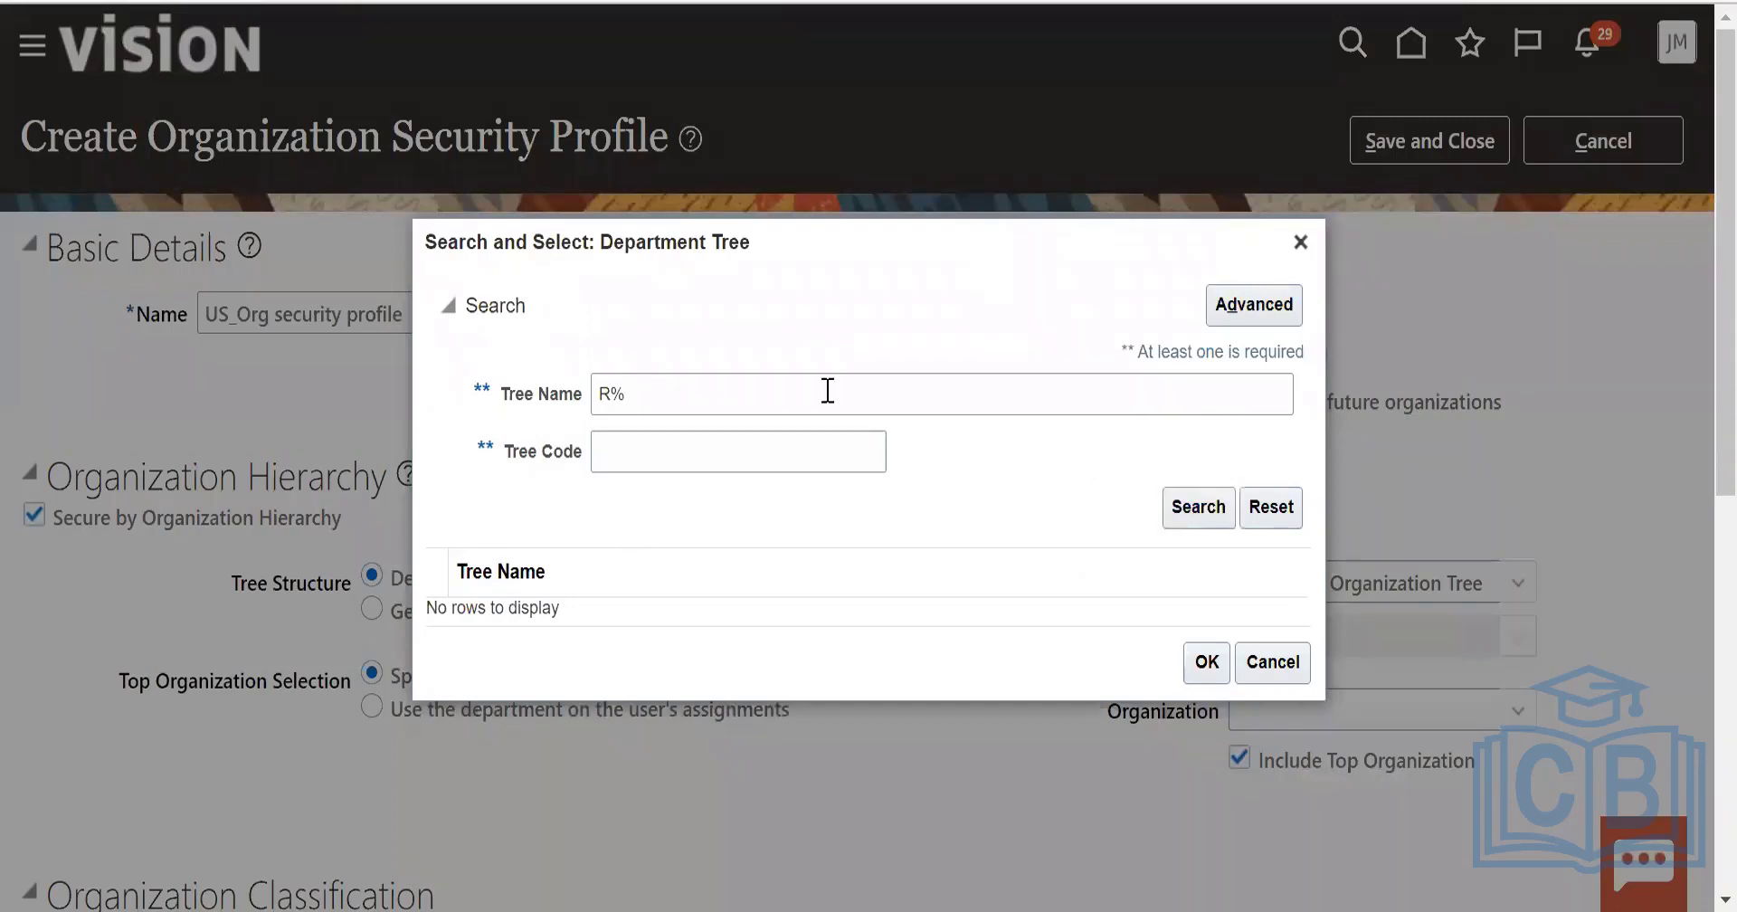
{"action": "left_click", "coordinate": [1273, 661]}
{"action": "scroll", "coordinate": [1595, 550], "scroll_direction": "down", "scroll_amount": 3}
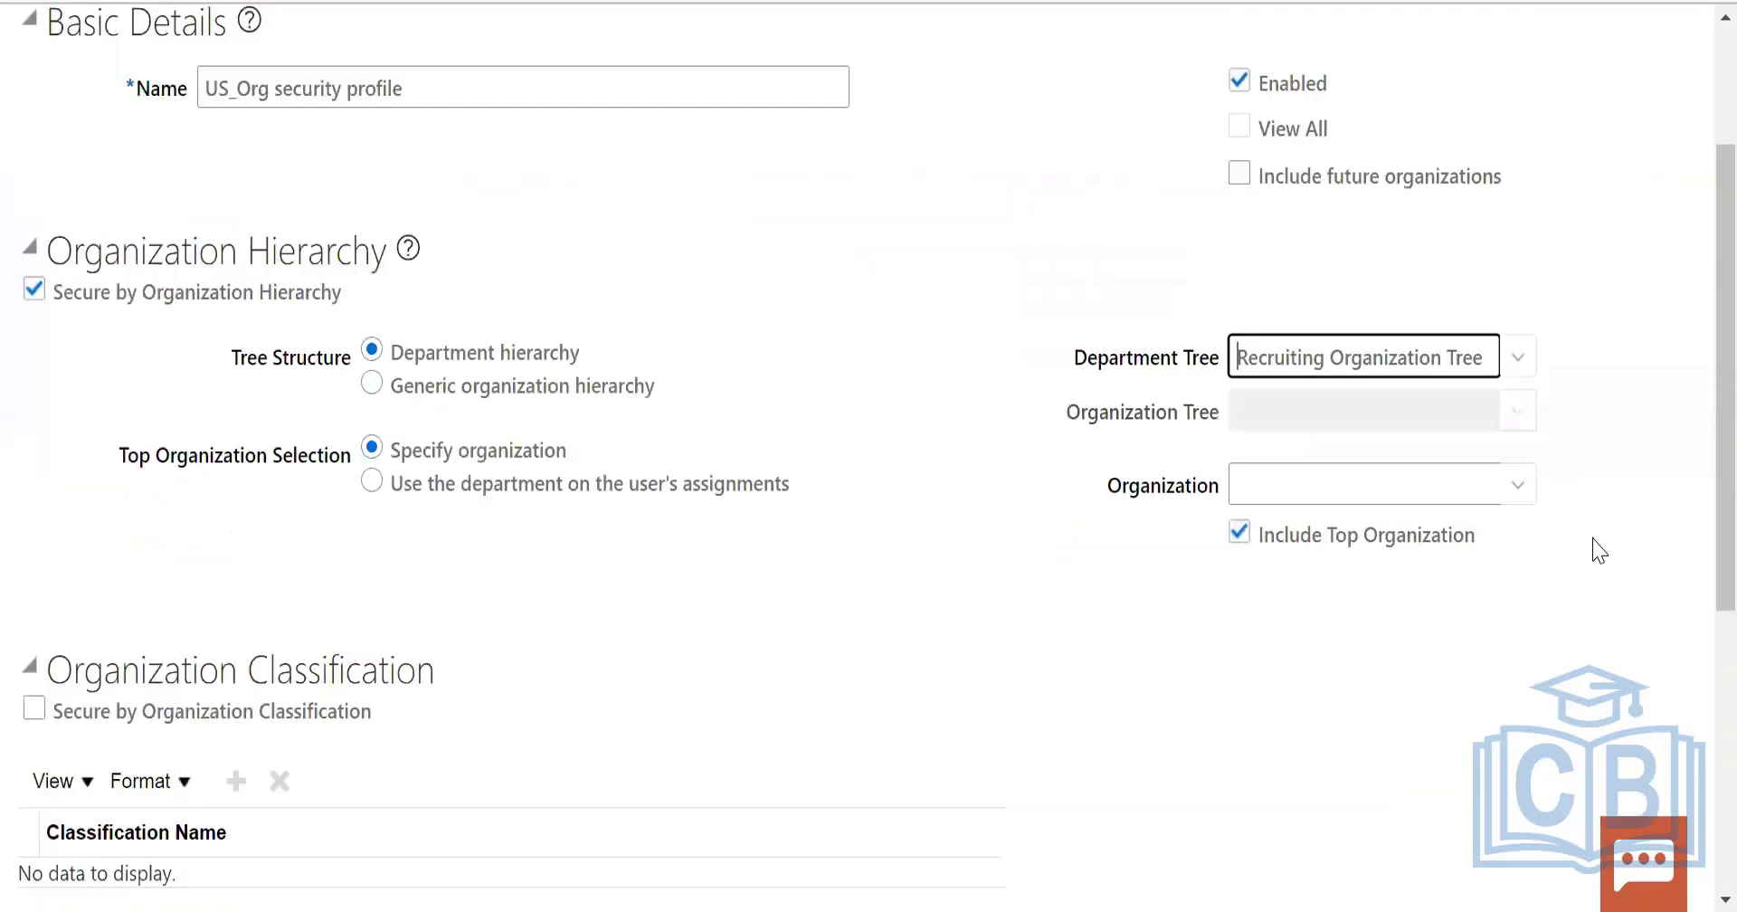
{"action": "scroll", "coordinate": [1596, 550], "scroll_direction": "down", "scroll_amount": 6}
{"action": "scroll", "coordinate": [1592, 547], "scroll_direction": "up", "scroll_amount": 8}
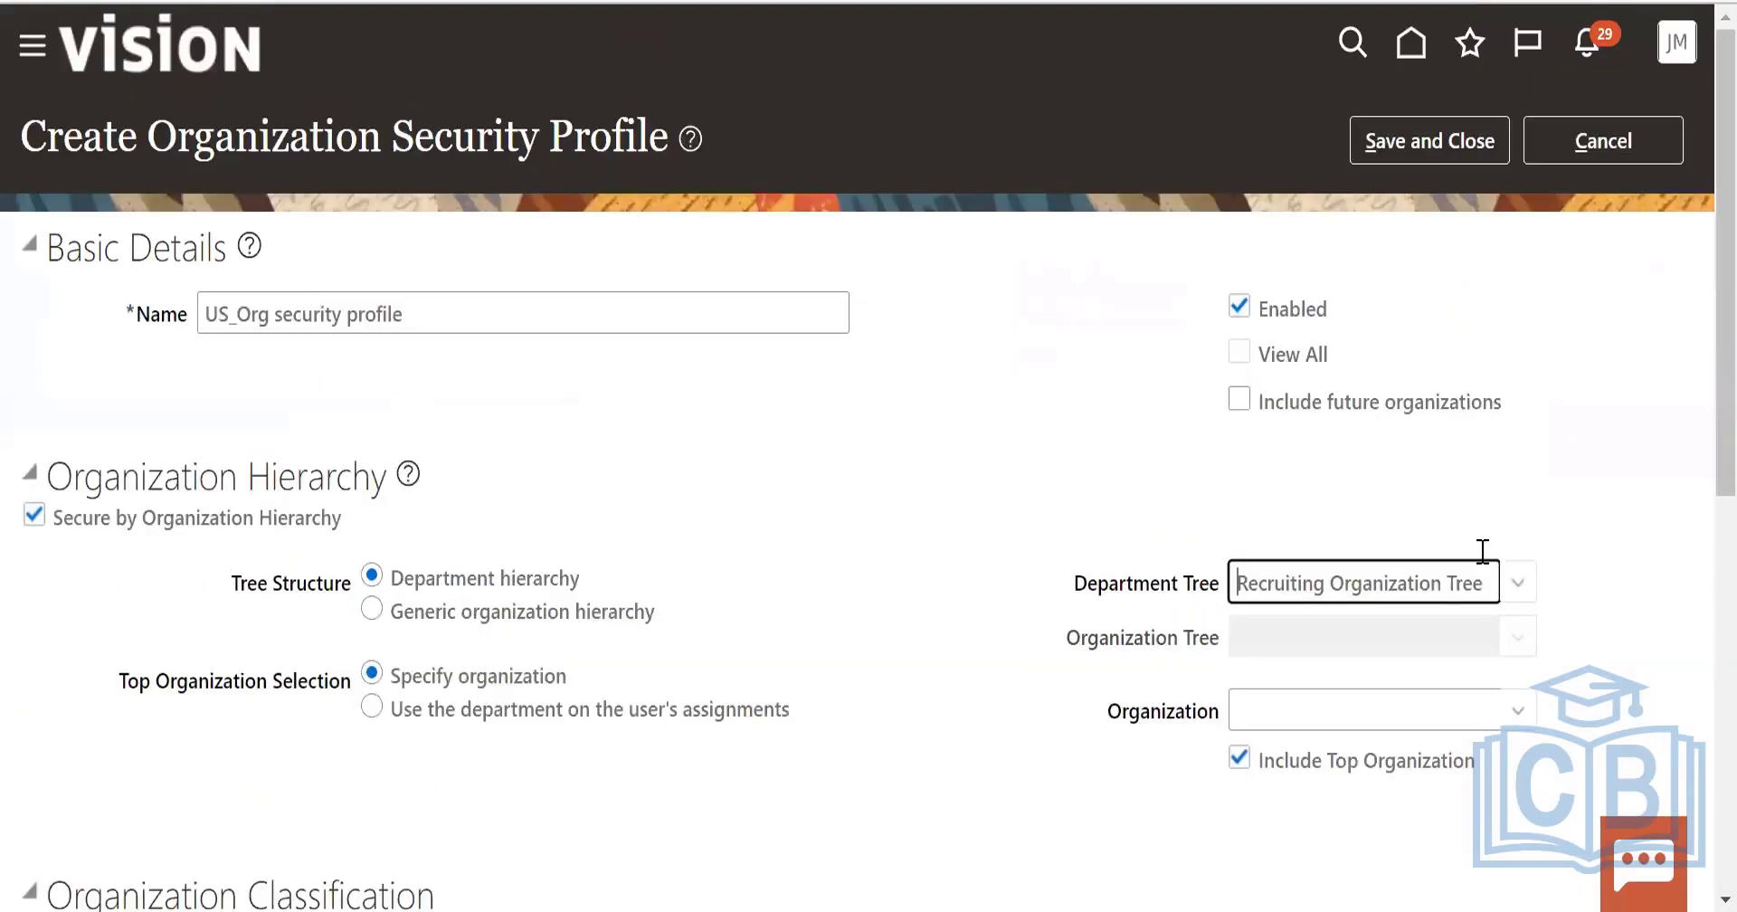
{"action": "left_click_drag", "start_coordinate": [309, 136], "coordinate": [728, 136]}
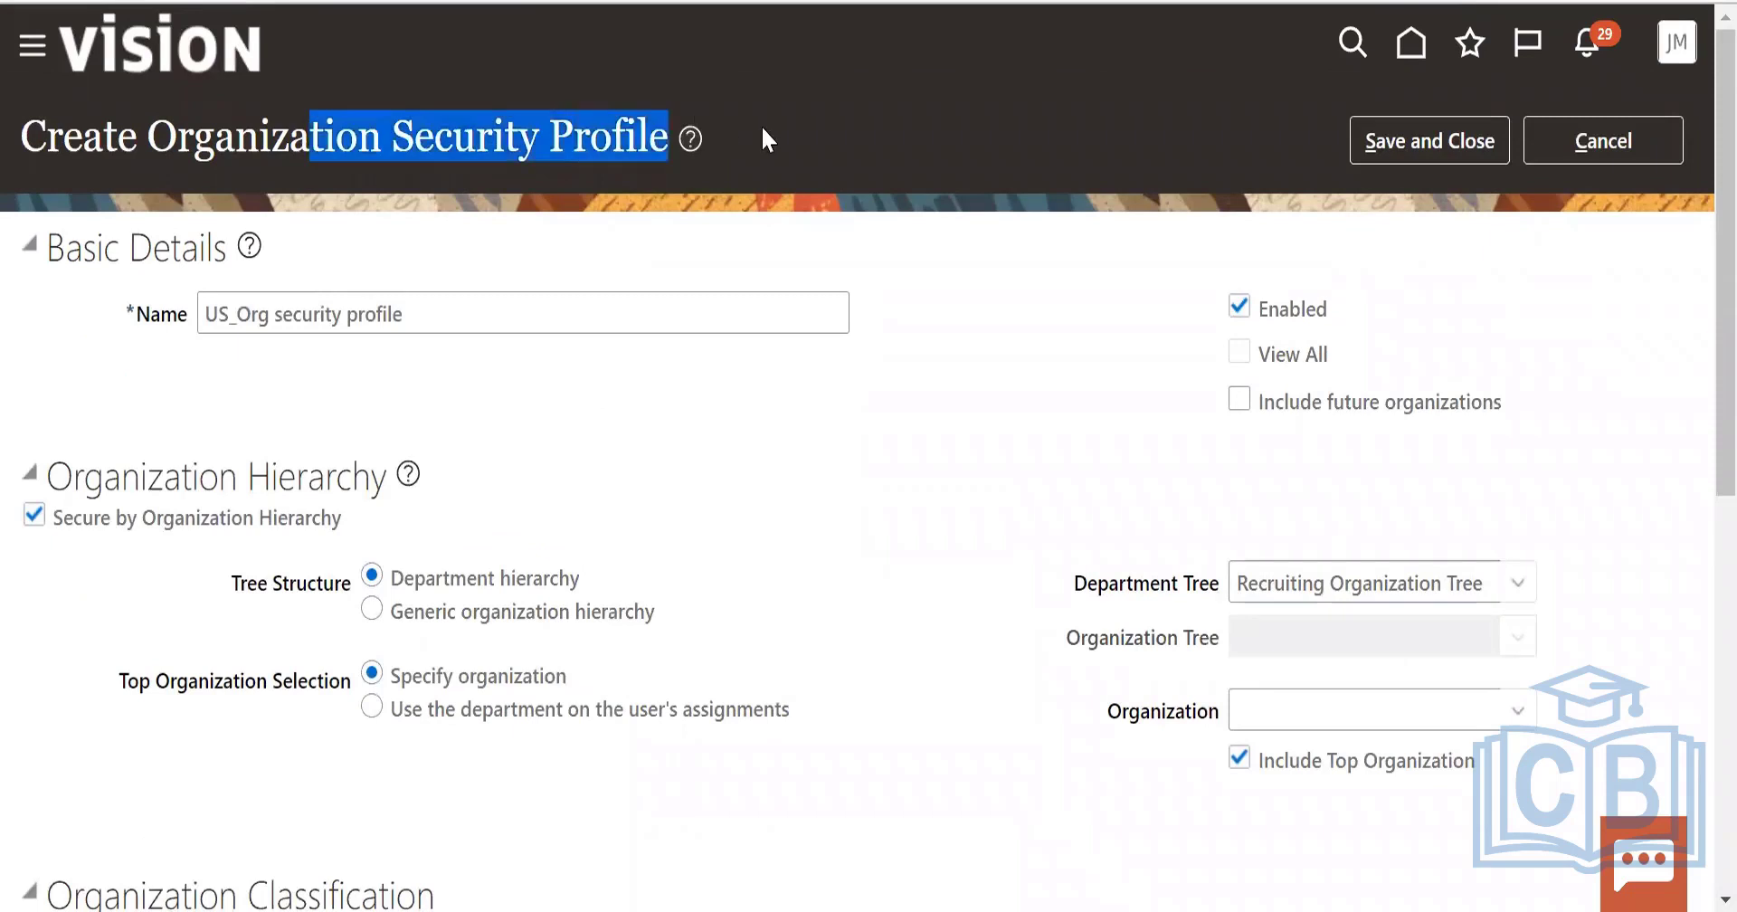
{"action": "left_click", "coordinate": [1056, 491]}
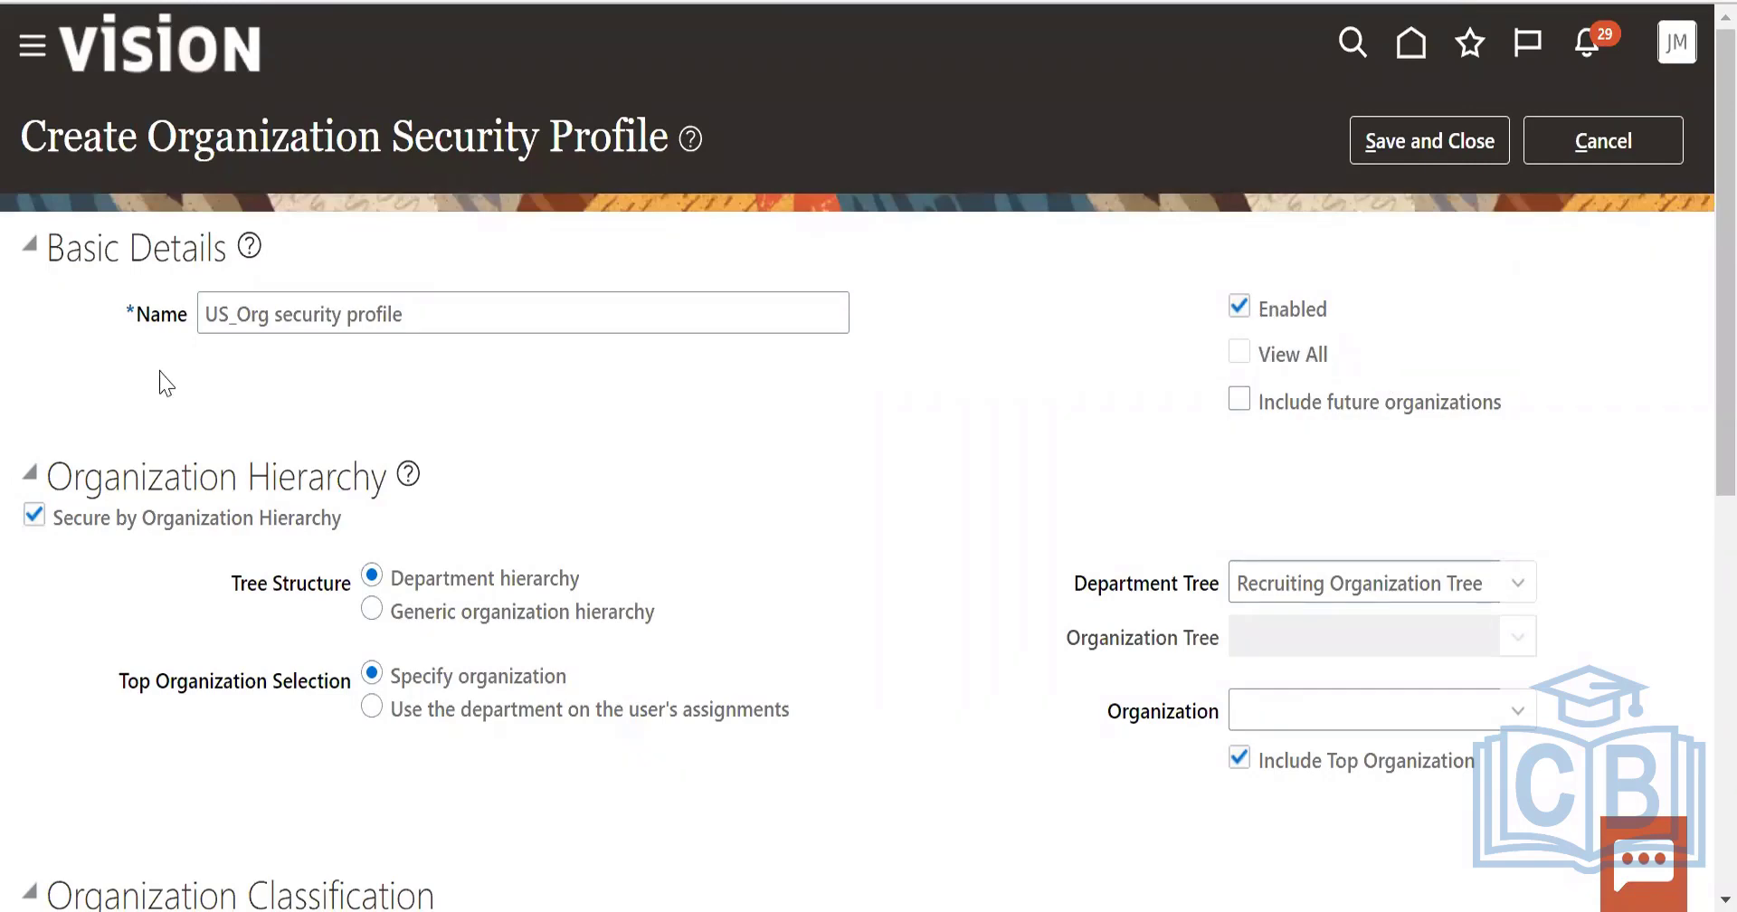
{"action": "left_click", "coordinate": [435, 305]}
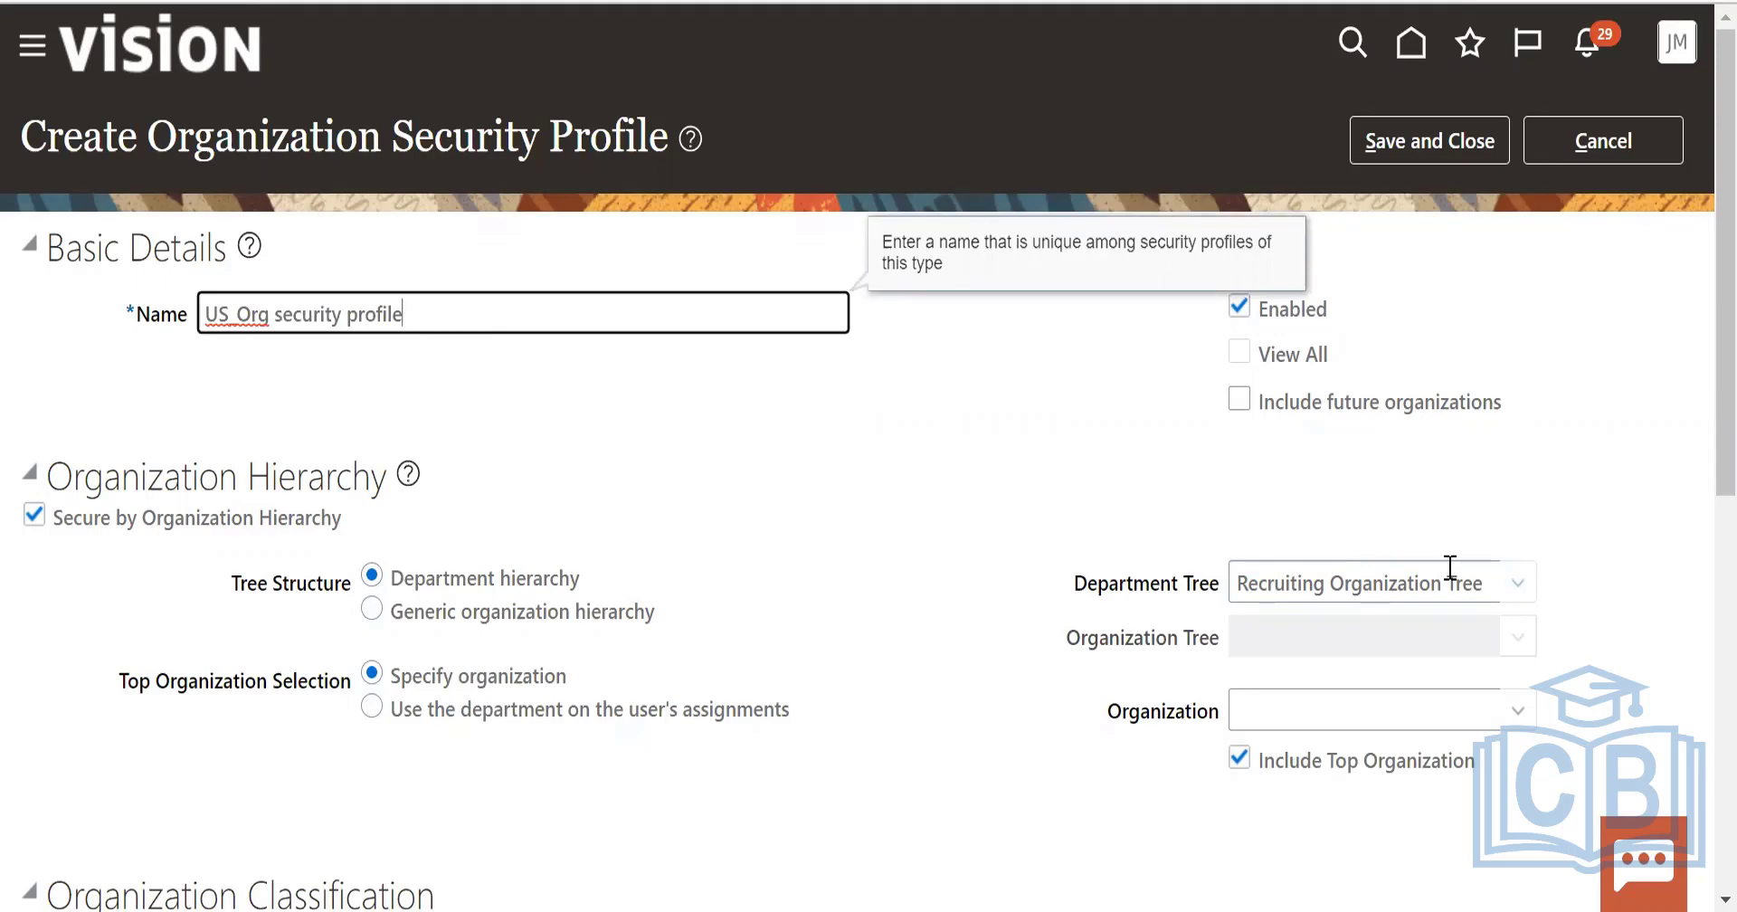
Set the top organization of the department hierarchy to Consulting East UK.
{"action": "scroll", "coordinate": [1451, 567], "scroll_direction": "down", "scroll_amount": 3}
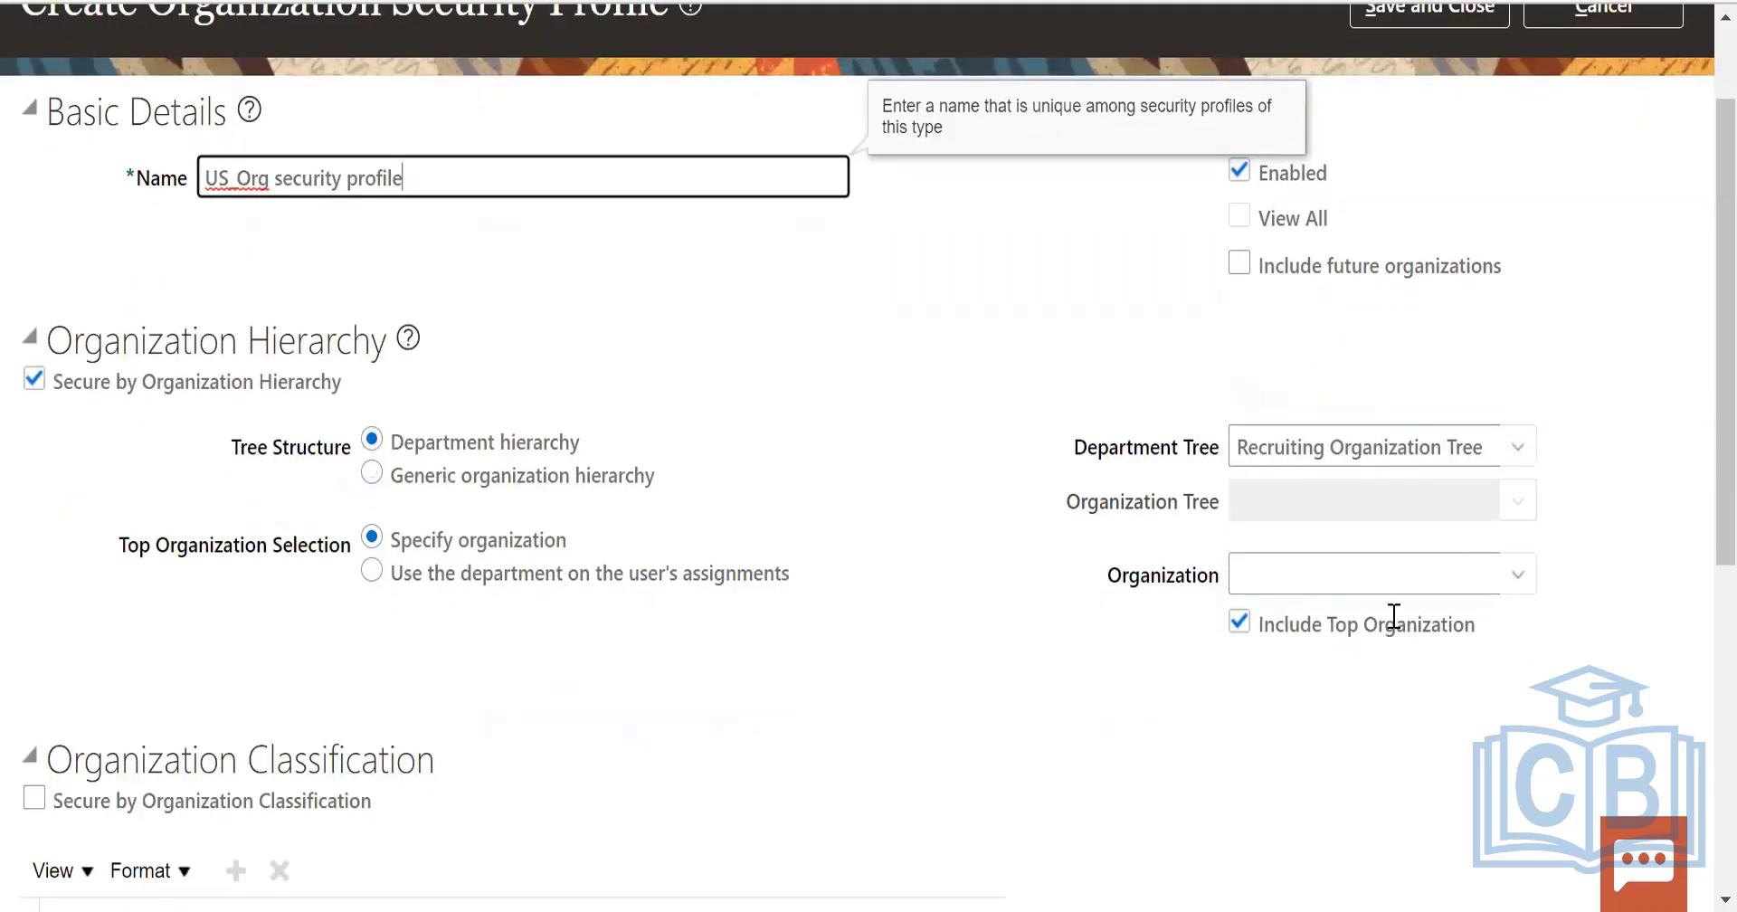
{"action": "left_click", "coordinate": [1518, 573]}
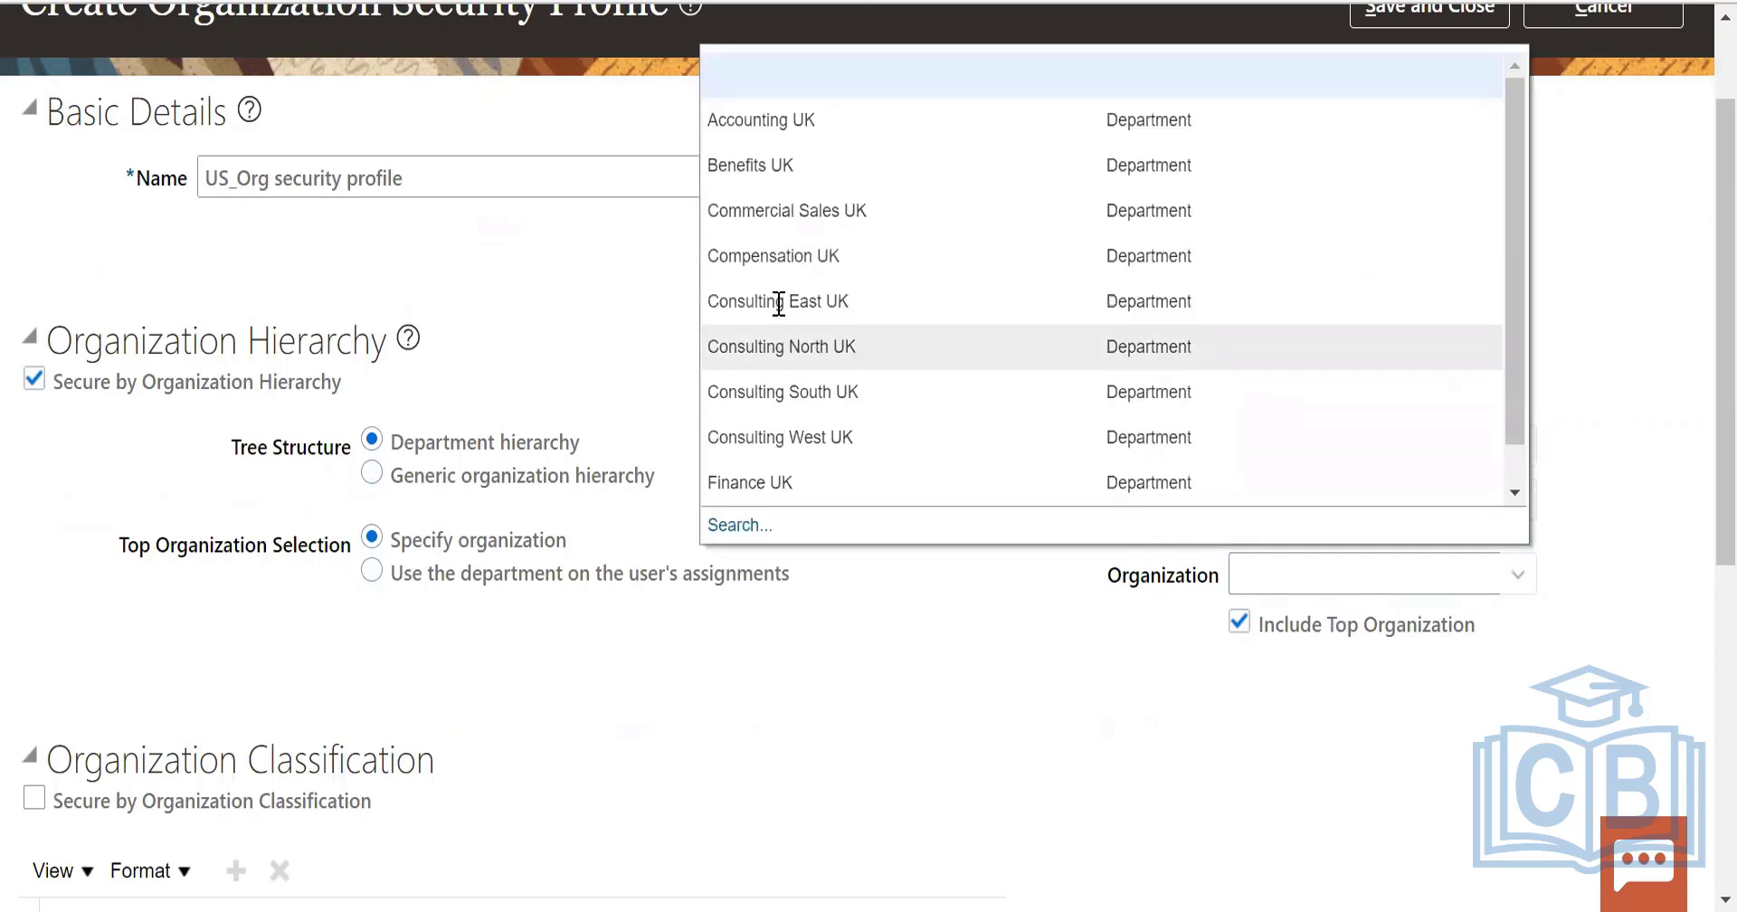
{"action": "left_click", "coordinate": [1328, 639]}
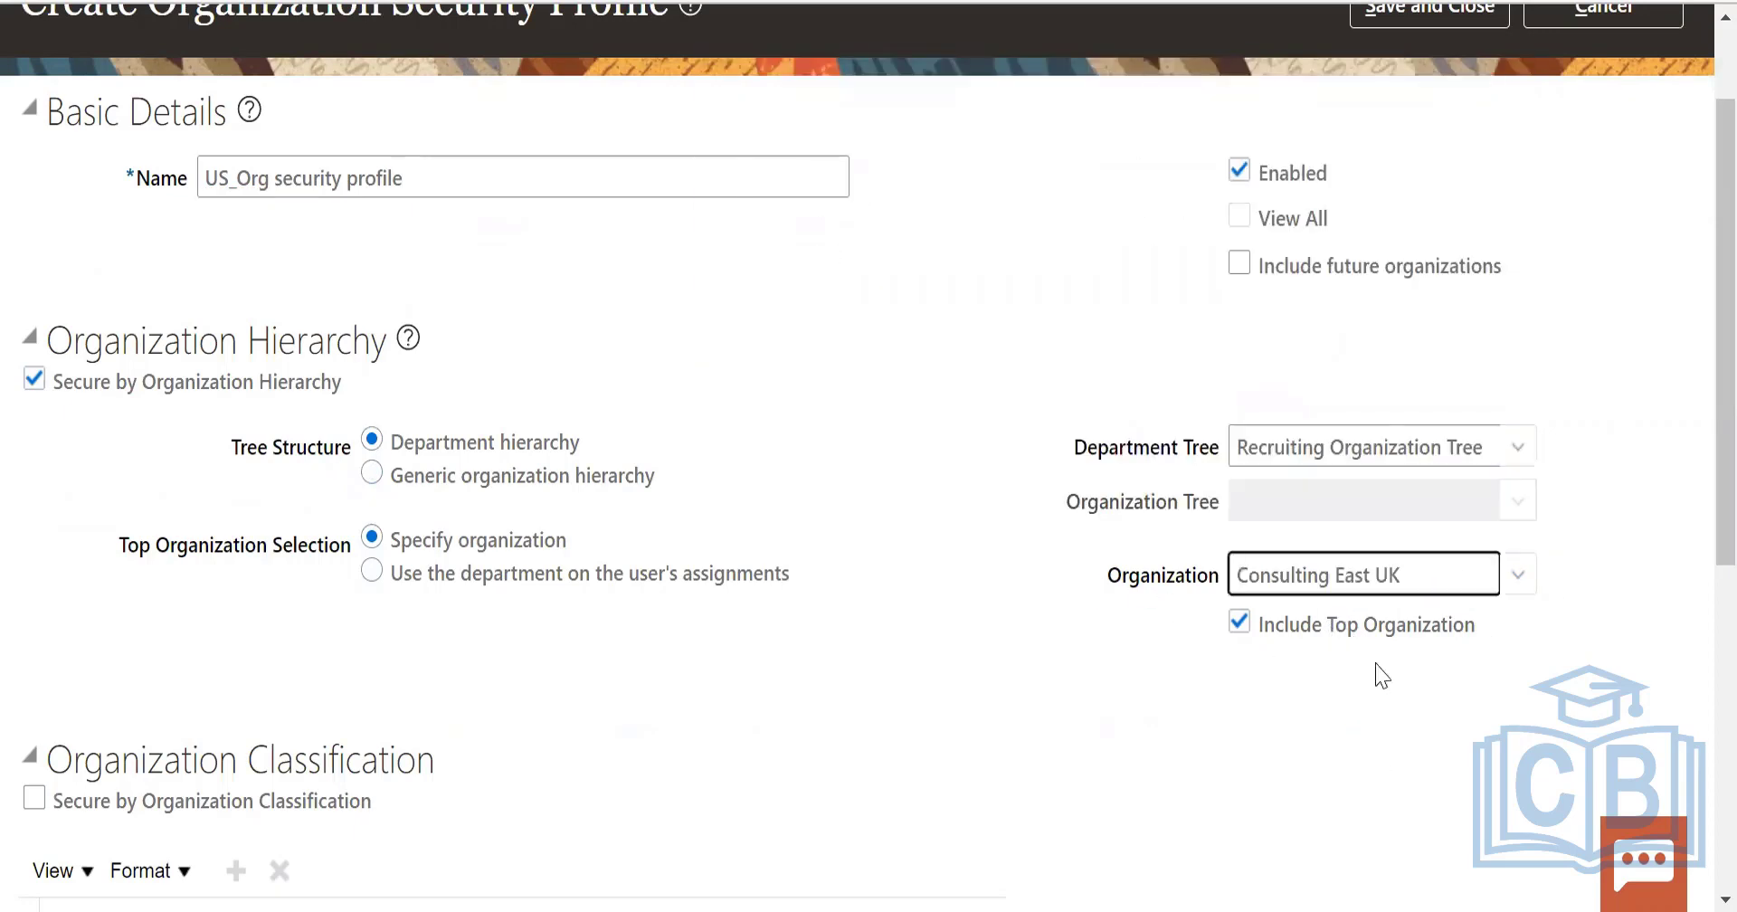
{"action": "left_click", "coordinate": [1025, 681]}
{"action": "scroll", "coordinate": [659, 473], "scroll_direction": "down", "scroll_amount": 5}
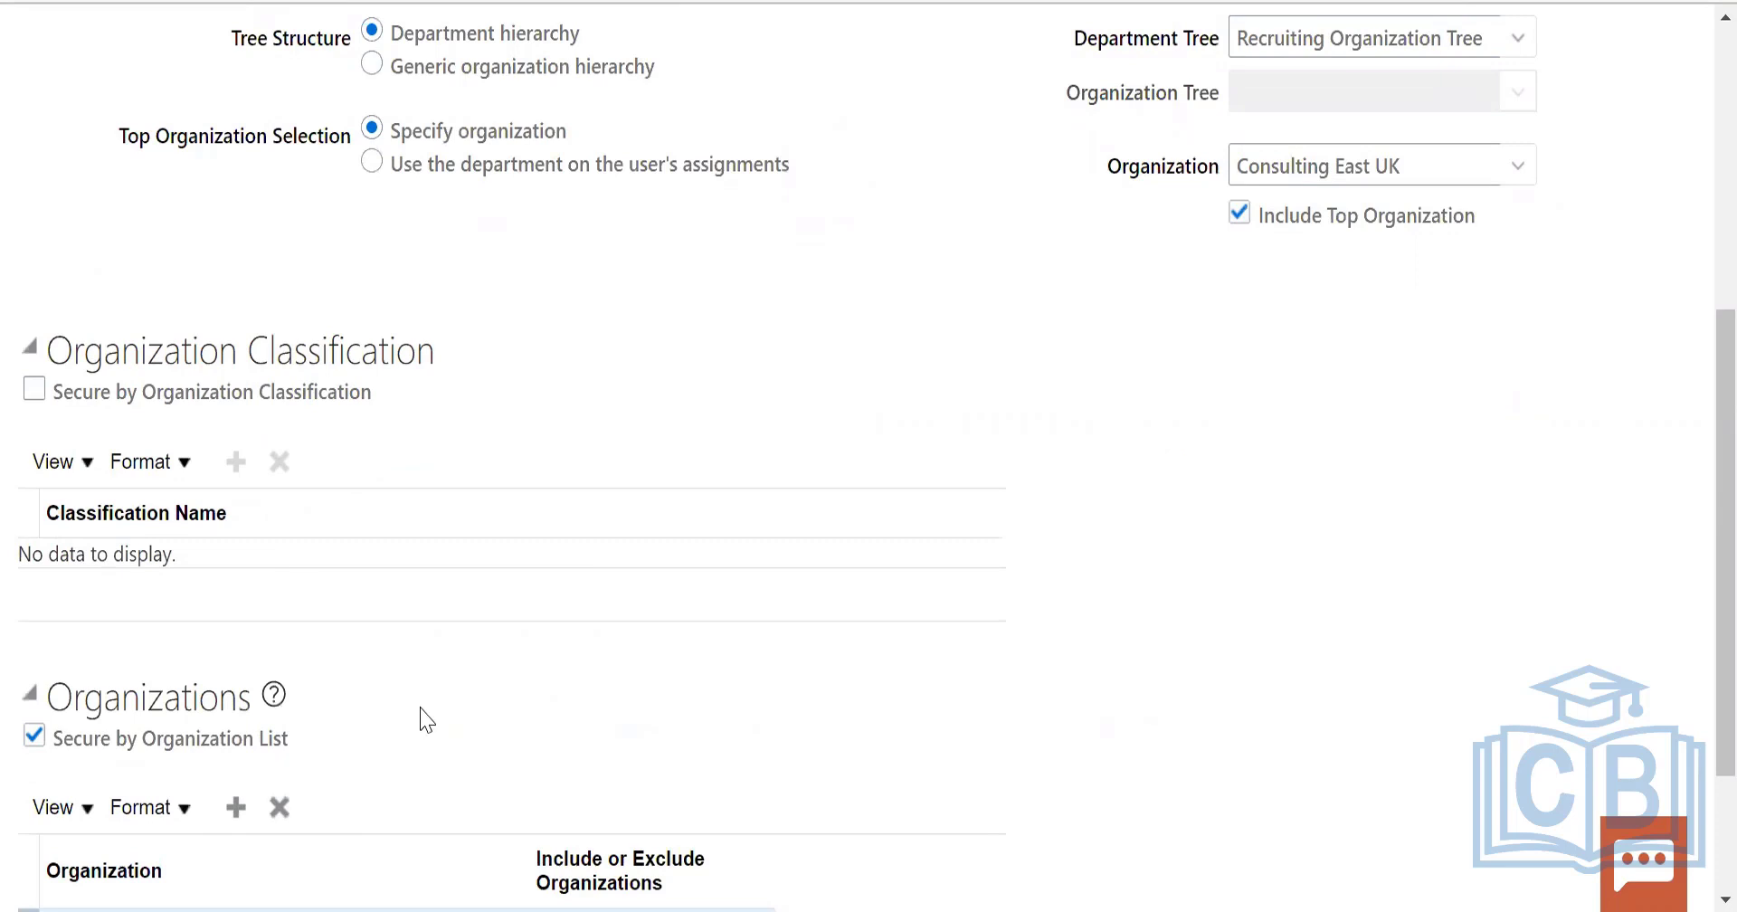
Secure the profile by organization classification and add Department as the classification name.
{"action": "scroll", "coordinate": [425, 719], "scroll_direction": "down", "scroll_amount": 3}
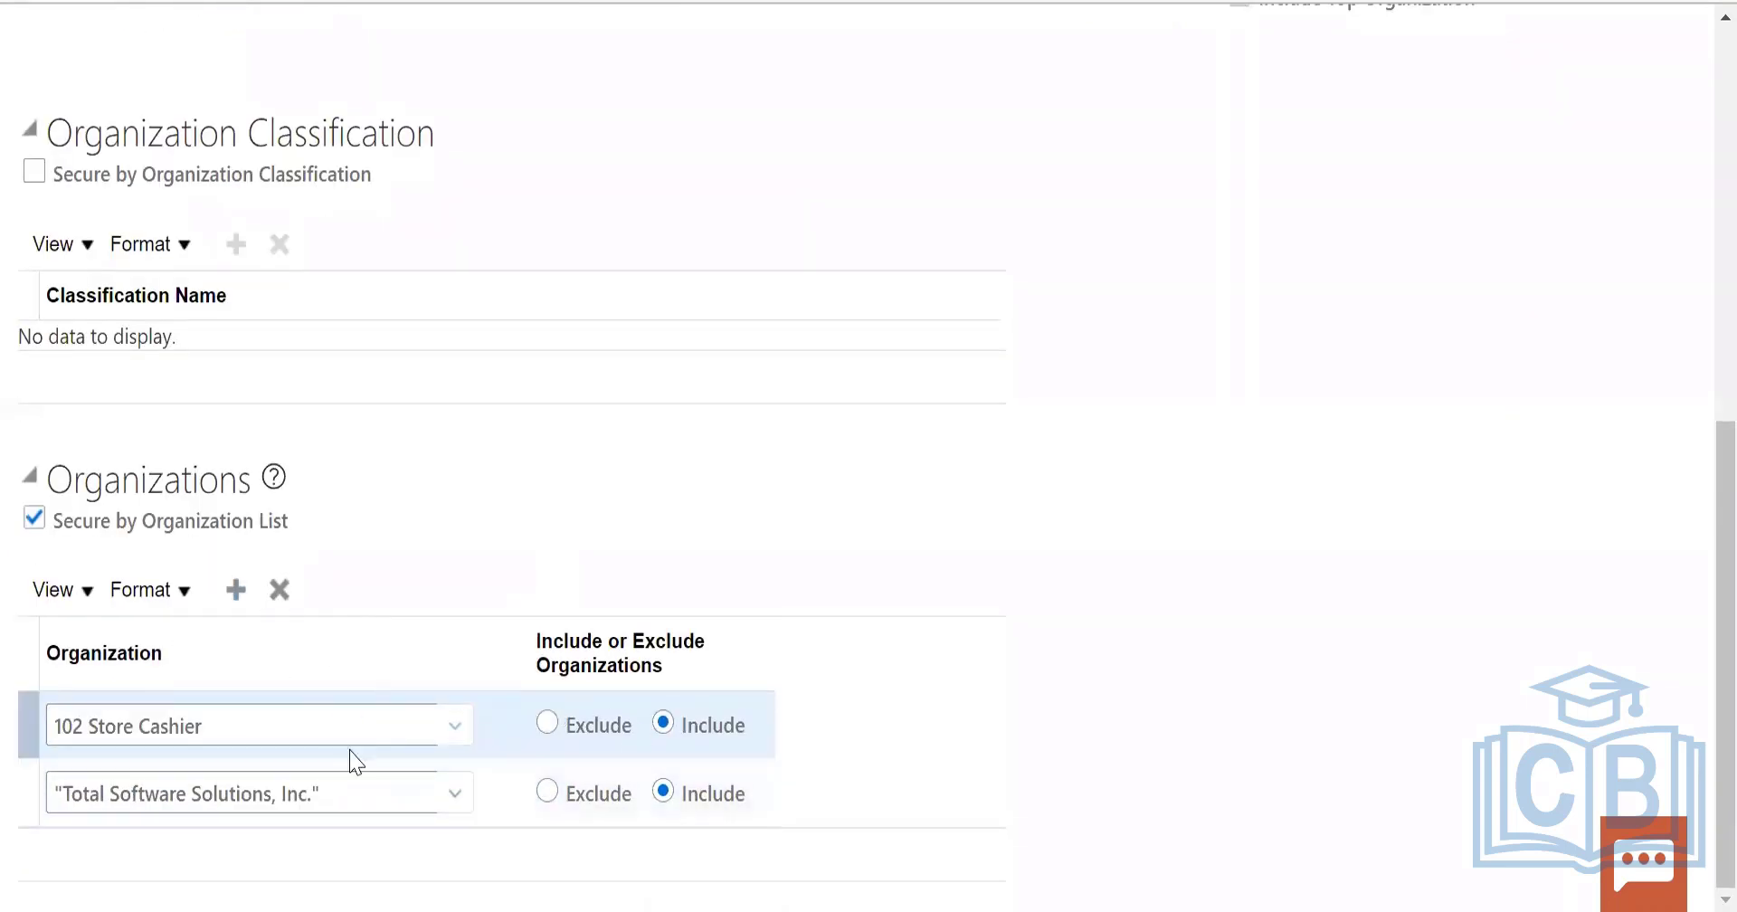
{"action": "scroll", "coordinate": [538, 506], "scroll_direction": "up", "scroll_amount": 3}
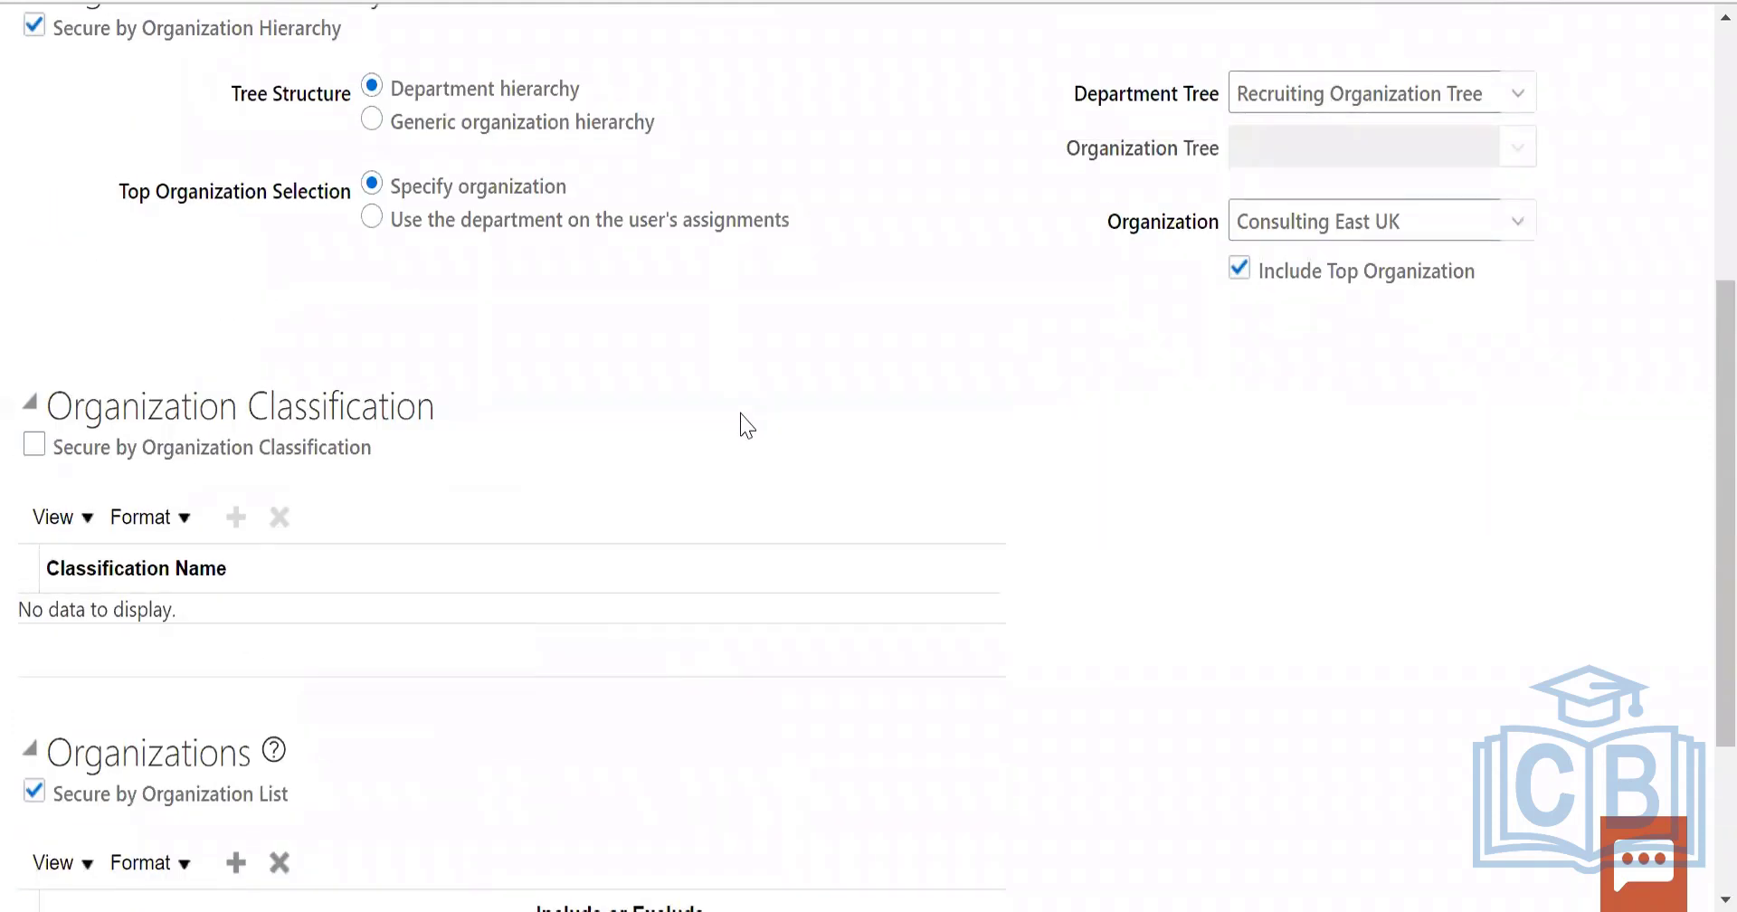
{"action": "scroll", "coordinate": [741, 423], "scroll_direction": "up", "scroll_amount": 5}
{"action": "scroll", "coordinate": [526, 749], "scroll_direction": "down", "scroll_amount": 5}
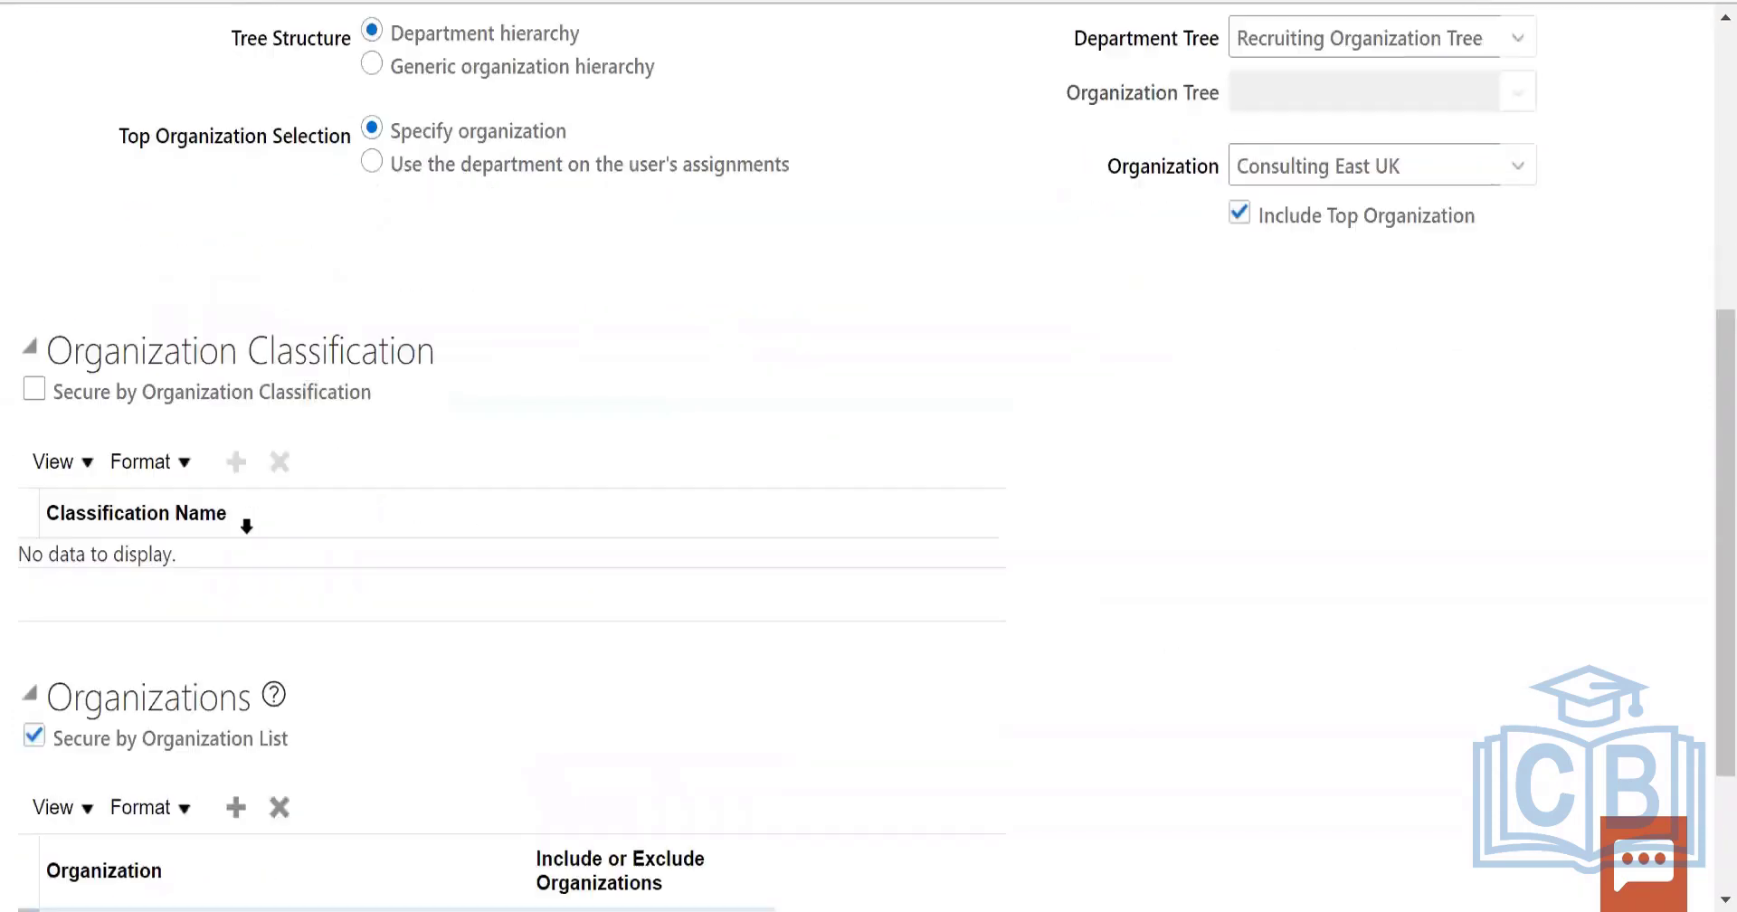
{"action": "left_click", "coordinate": [83, 462]}
{"action": "left_click", "coordinate": [441, 463]}
{"action": "left_click", "coordinate": [34, 389]}
{"action": "left_click", "coordinate": [235, 461]}
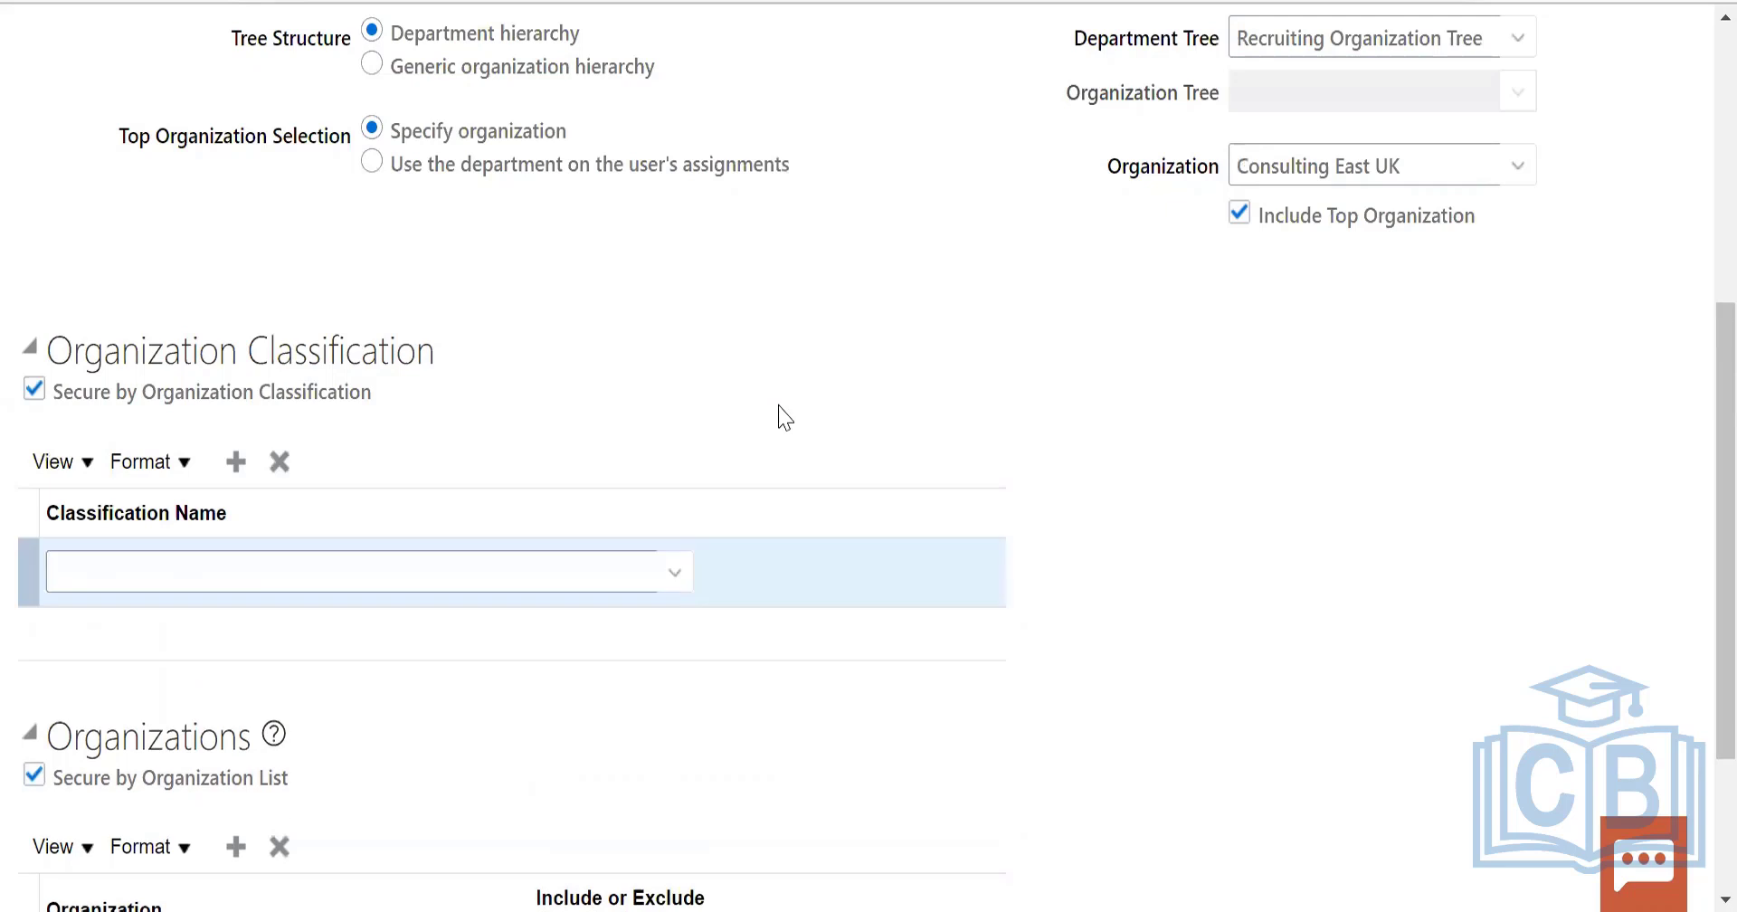
{"action": "left_click", "coordinate": [673, 570]}
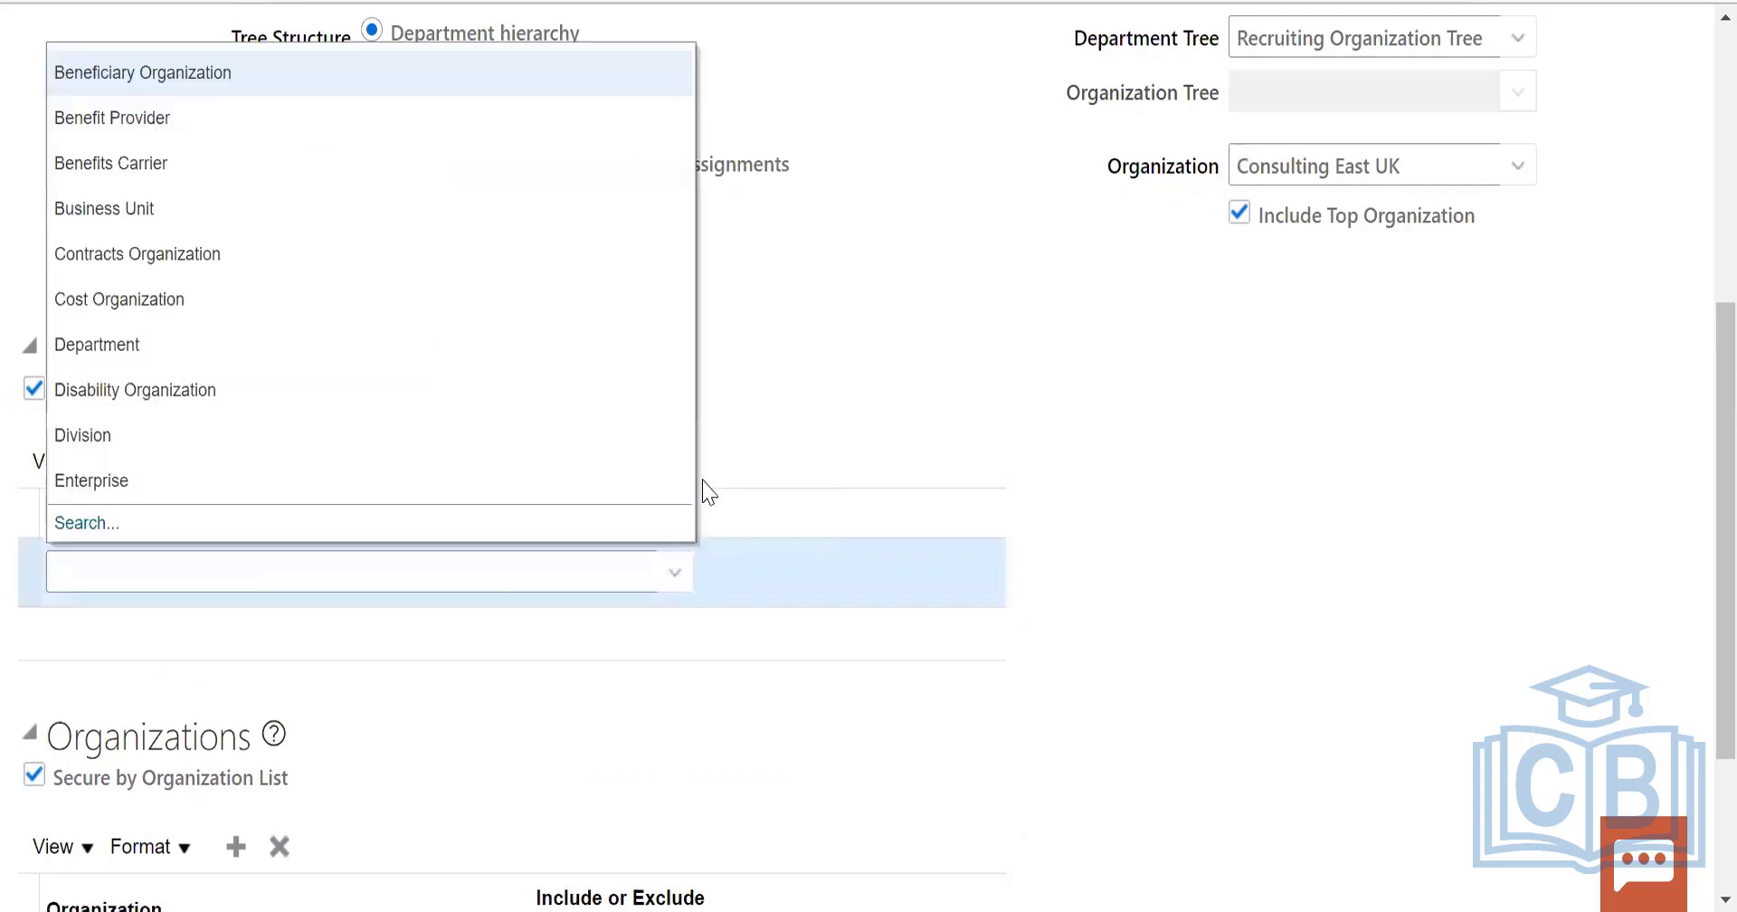
{"action": "left_click", "coordinate": [126, 345]}
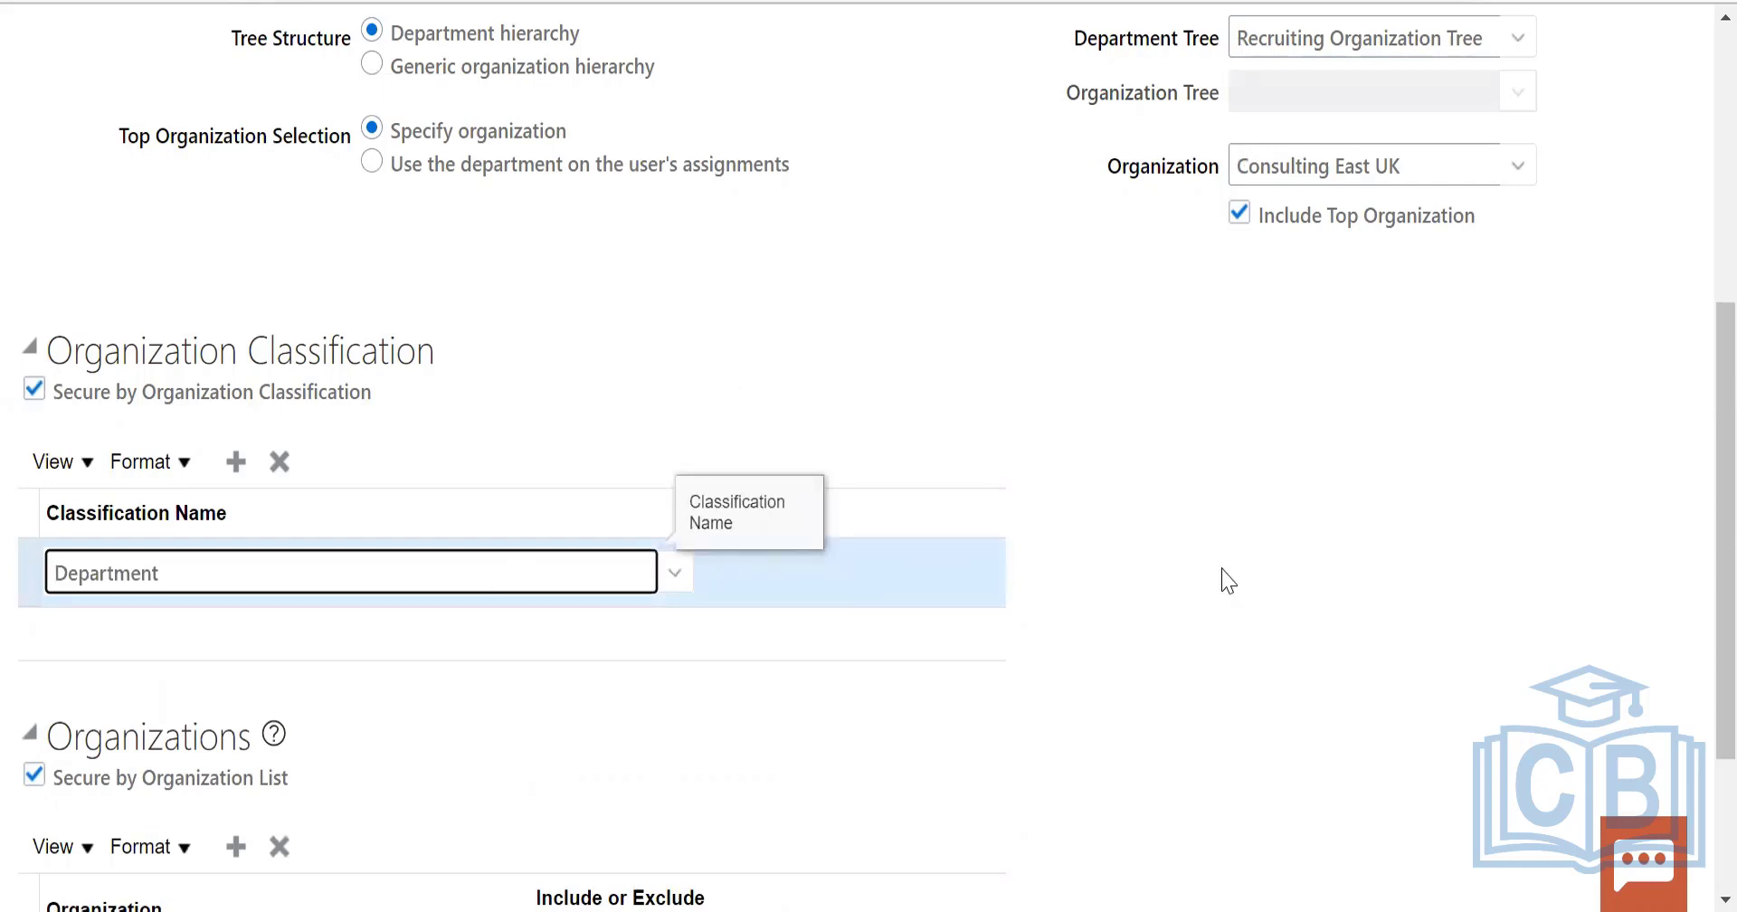
Try to save and close the US_Org security profile with the added classification, and dismiss the error message.
{"action": "scroll", "coordinate": [1227, 581], "scroll_direction": "up", "scroll_amount": 6}
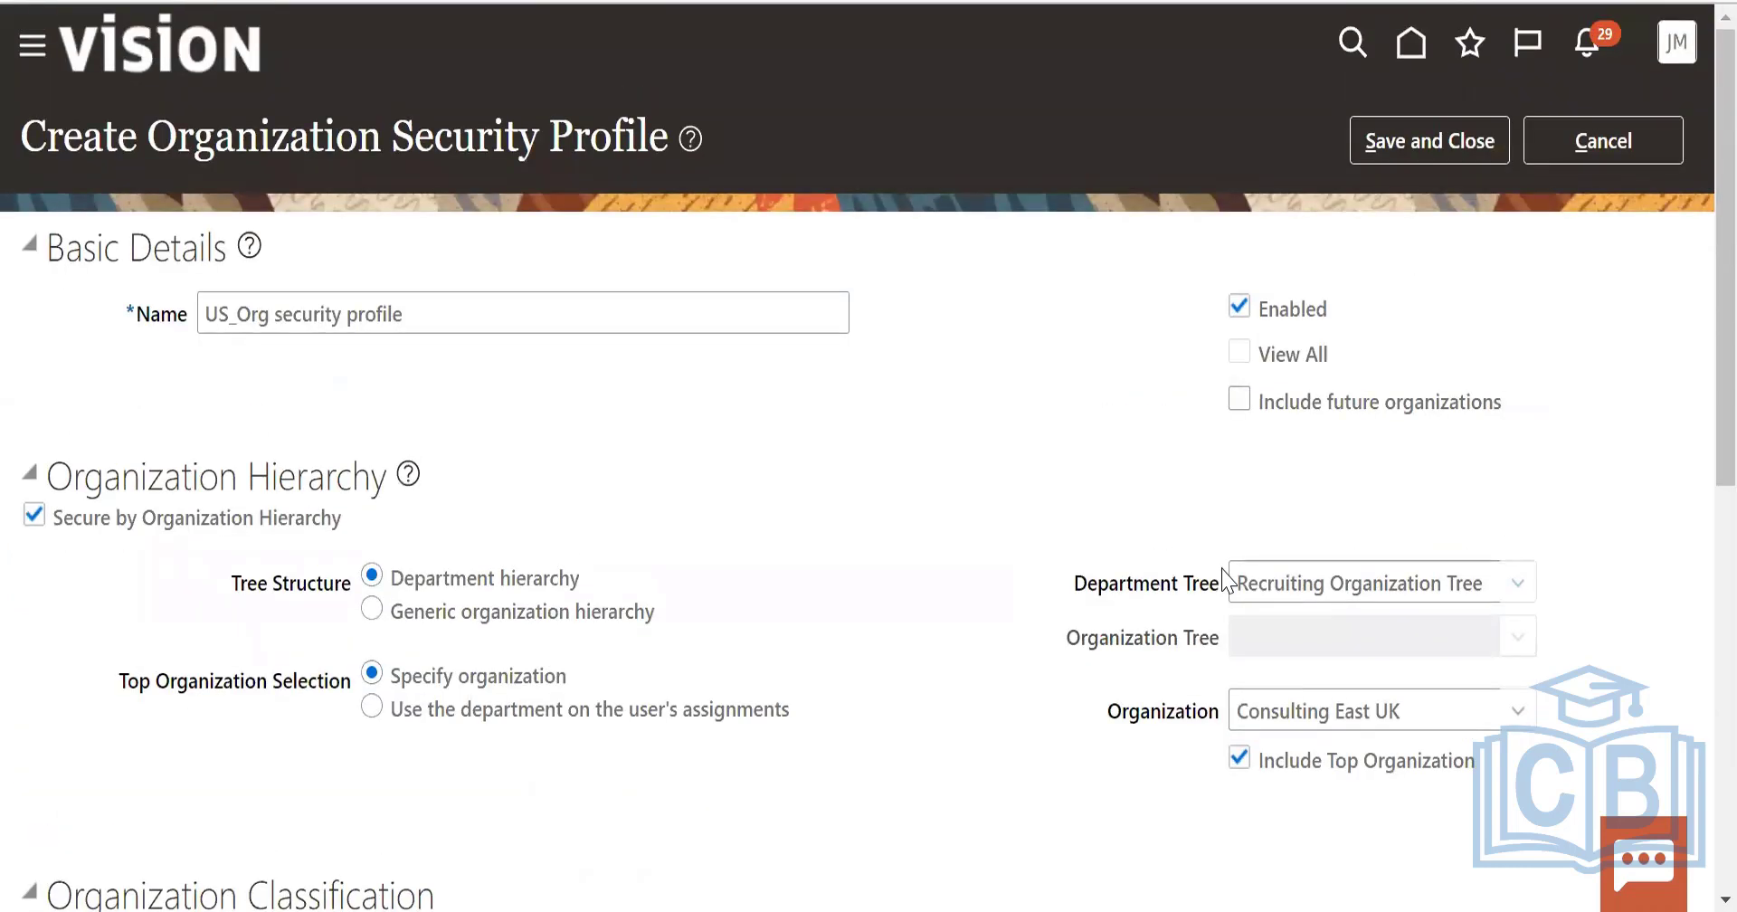
{"action": "scroll", "coordinate": [1227, 581], "scroll_direction": "down", "scroll_amount": 8}
{"action": "scroll", "coordinate": [1227, 581], "scroll_direction": "up", "scroll_amount": 10}
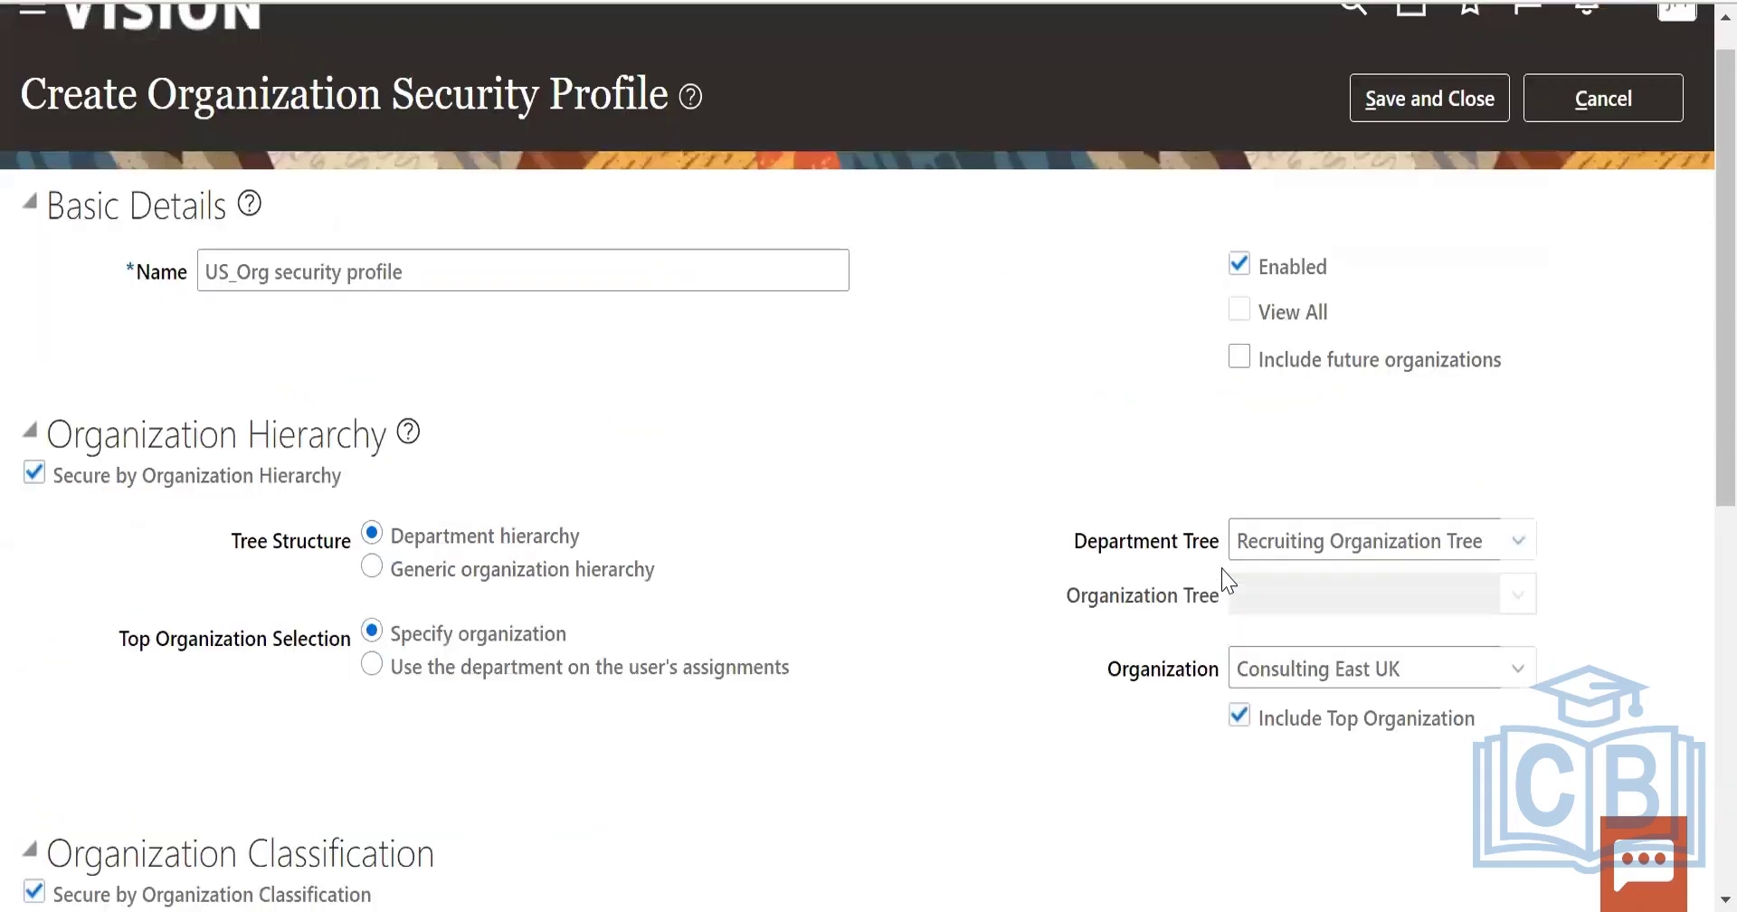
{"action": "left_click", "coordinate": [1403, 139]}
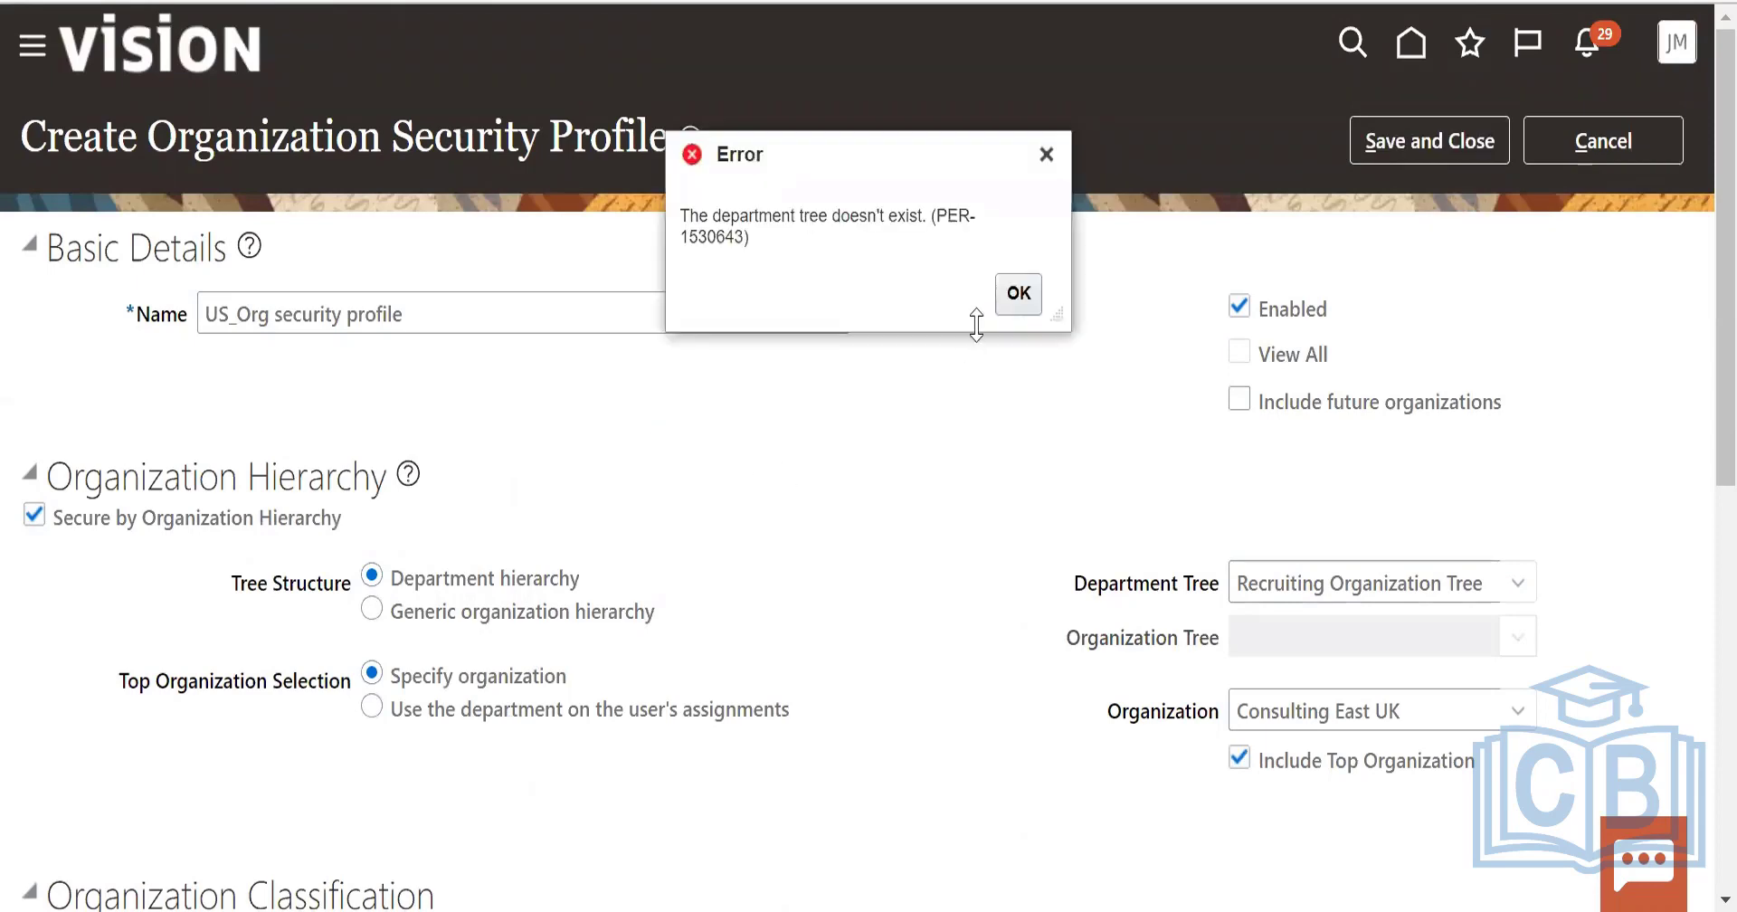
{"action": "left_click", "coordinate": [1018, 298]}
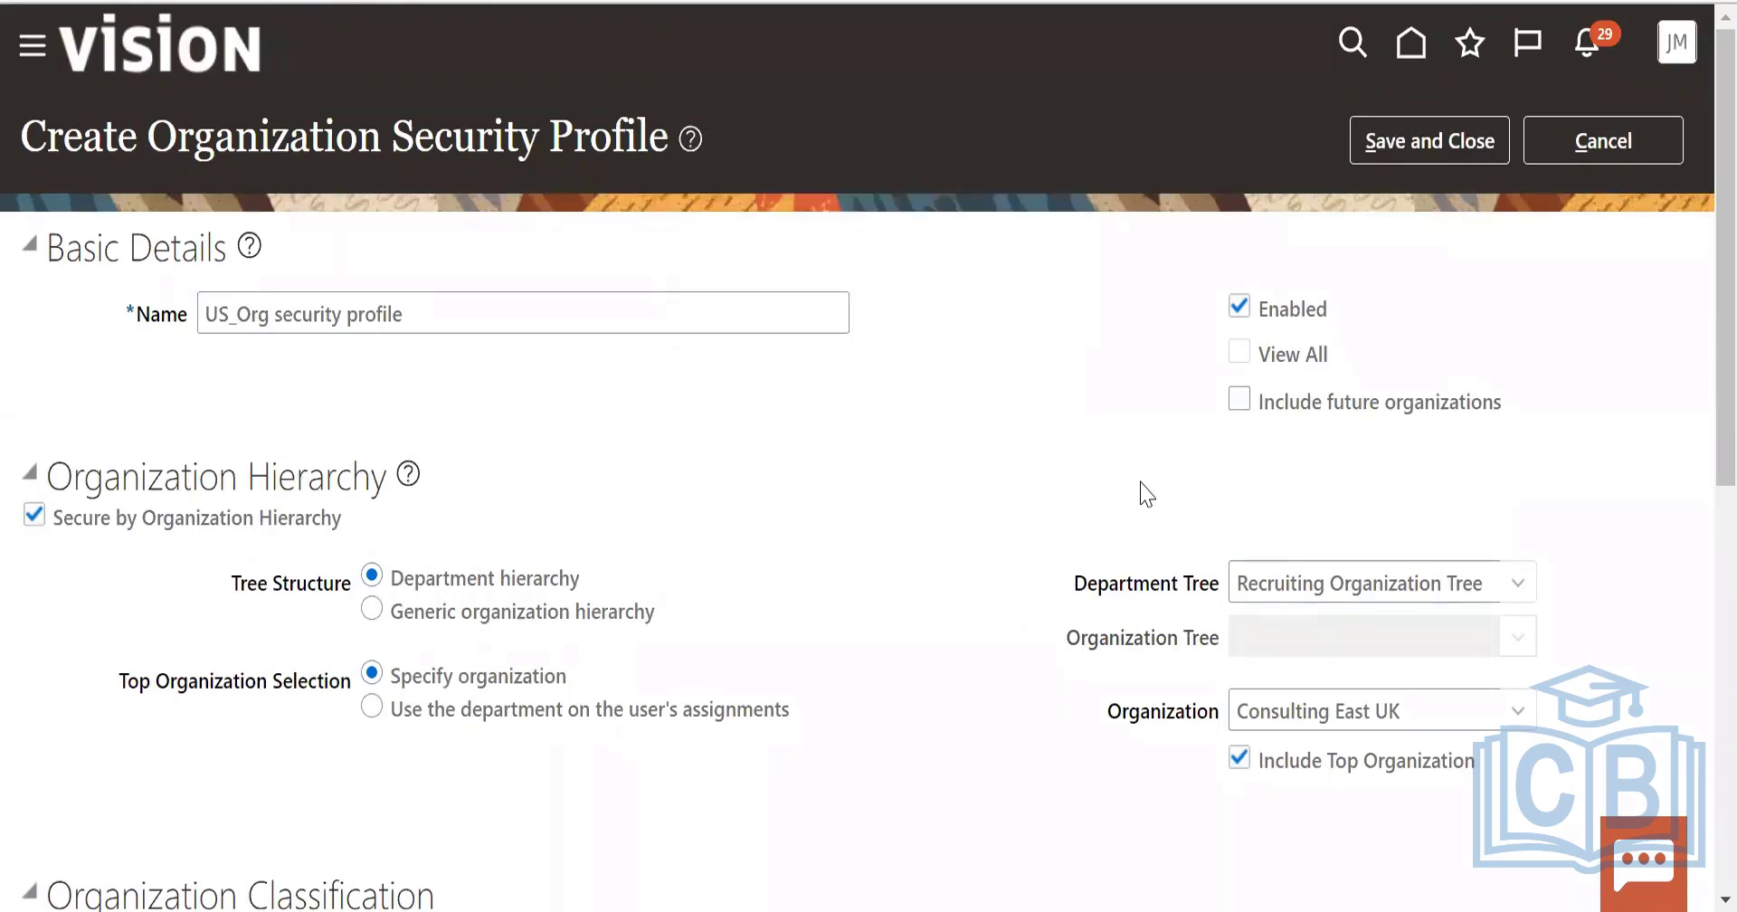
Search for department trees with "%" as the tree name and close the lookup.
{"action": "left_click", "coordinate": [1514, 584]}
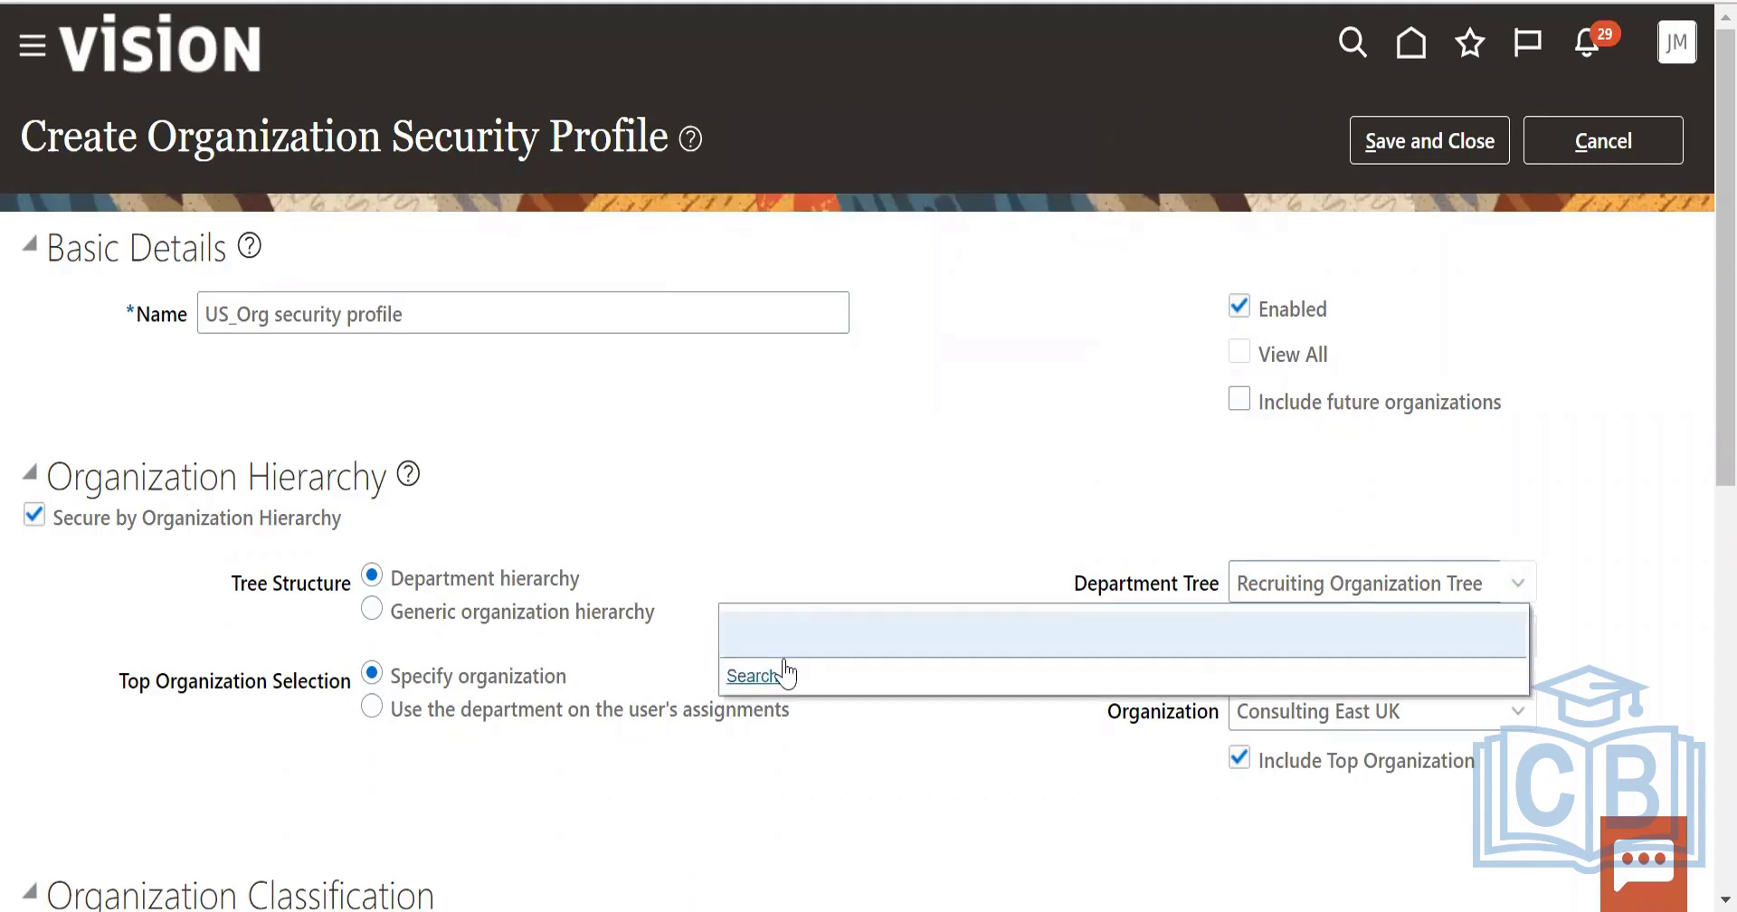
{"action": "left_click", "coordinate": [785, 669]}
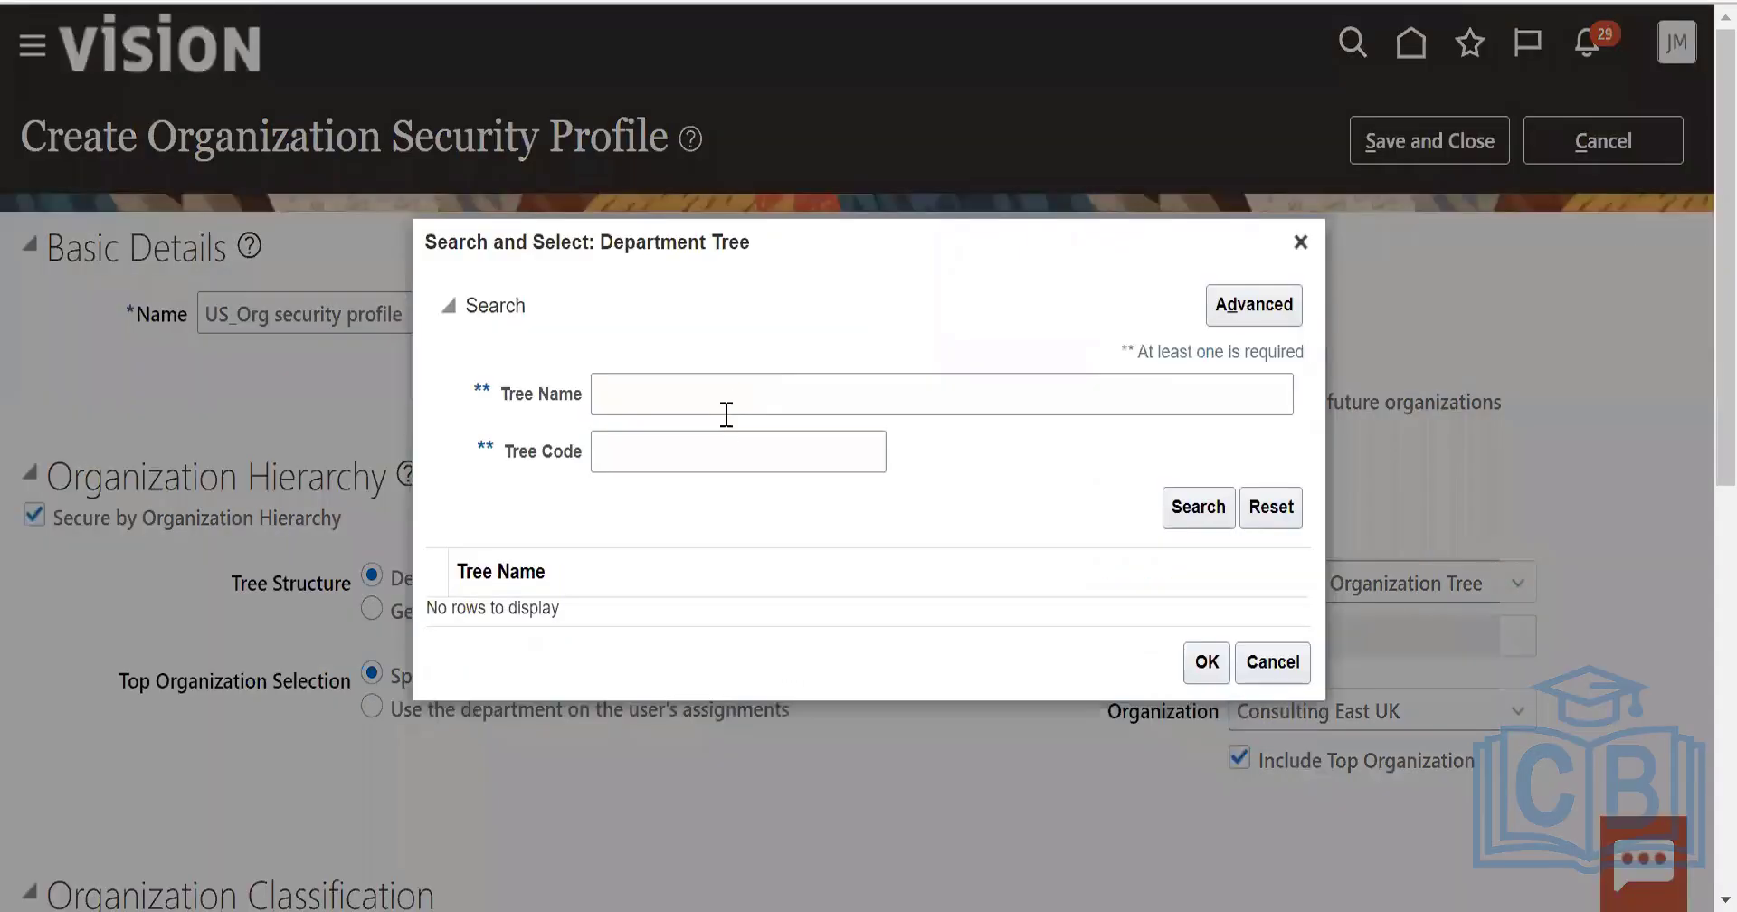
{"action": "left_click", "coordinate": [727, 398]}
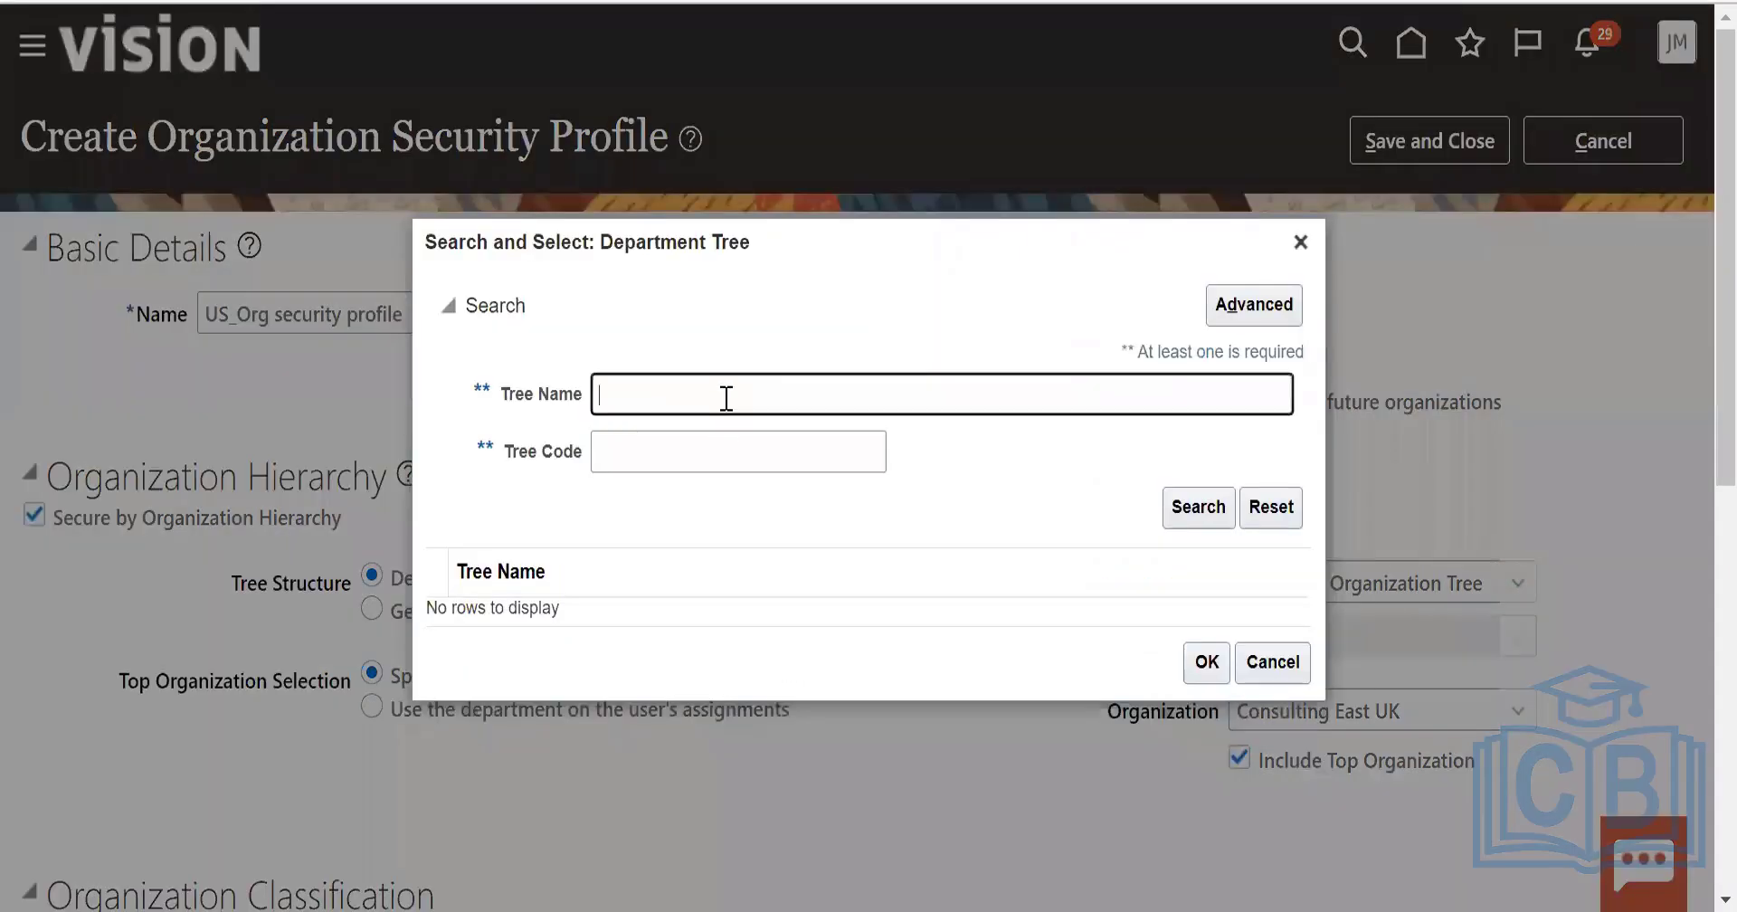
{"action": "left_click", "coordinate": [1192, 505]}
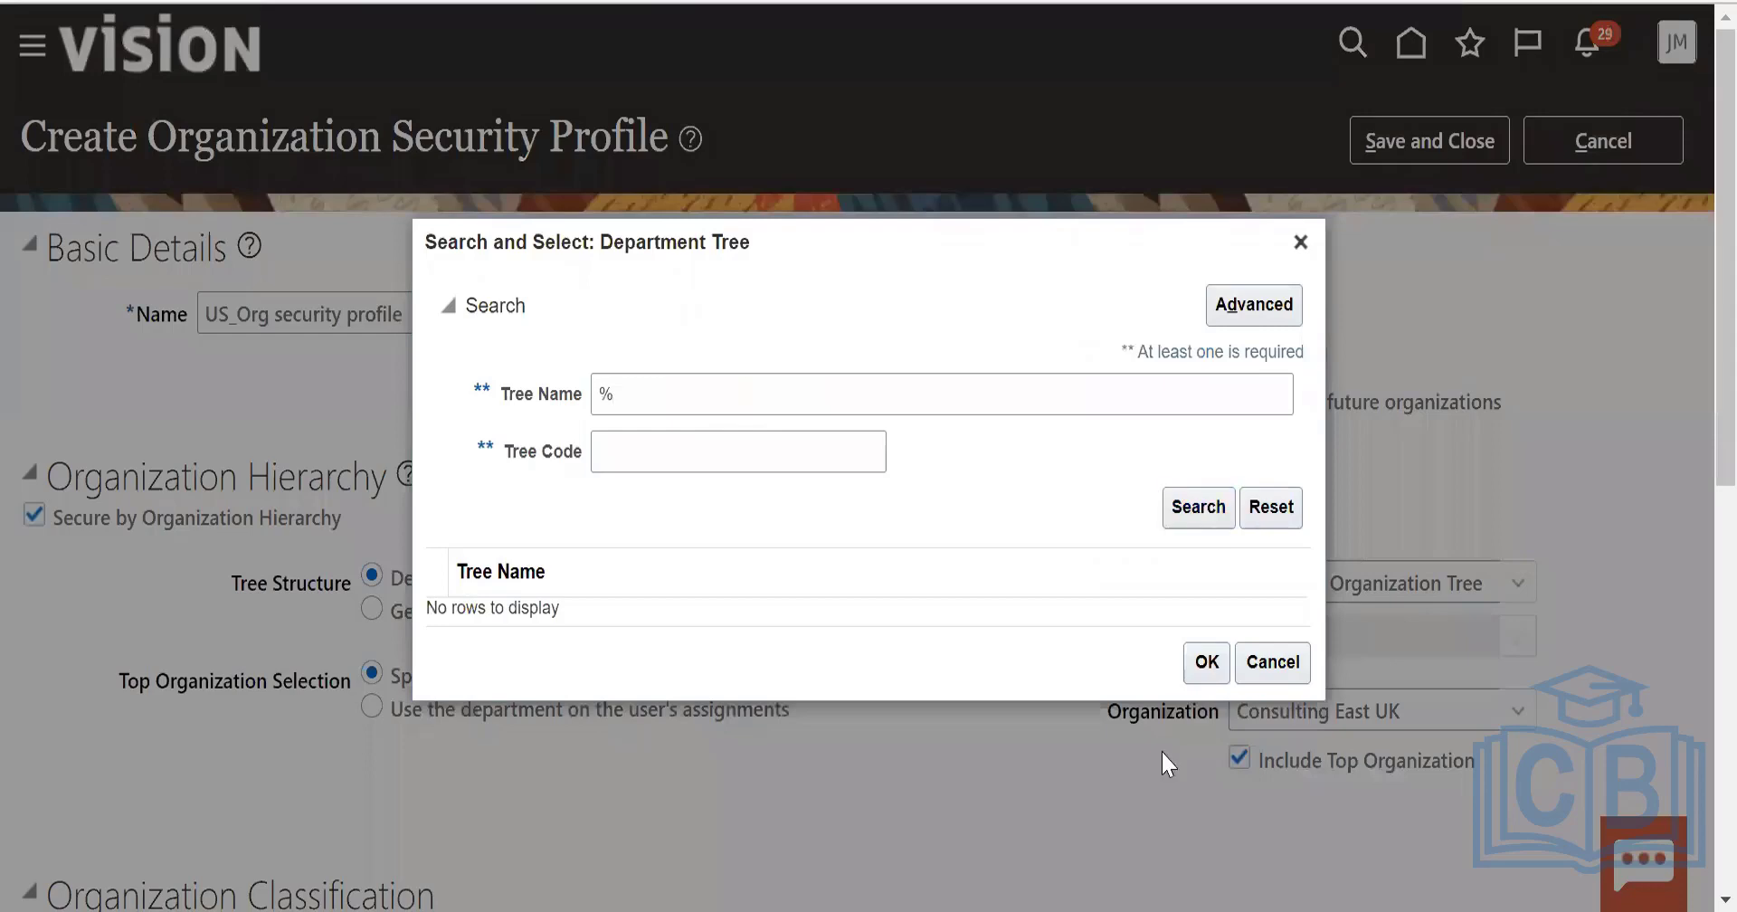
{"action": "left_click", "coordinate": [1301, 243]}
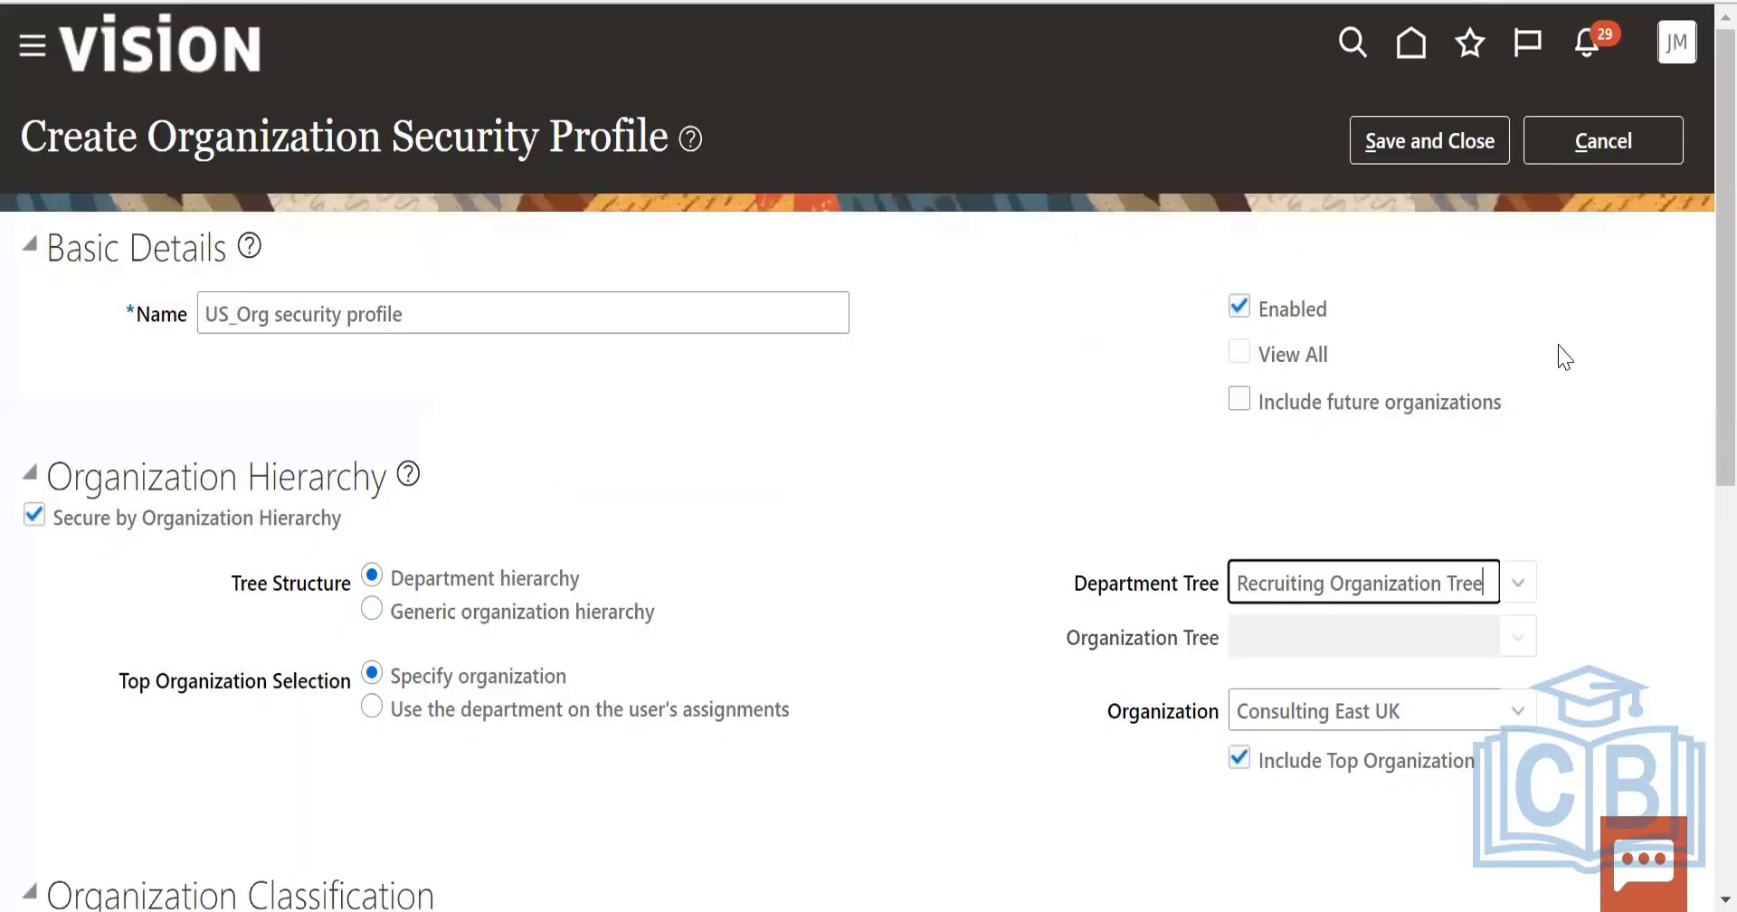